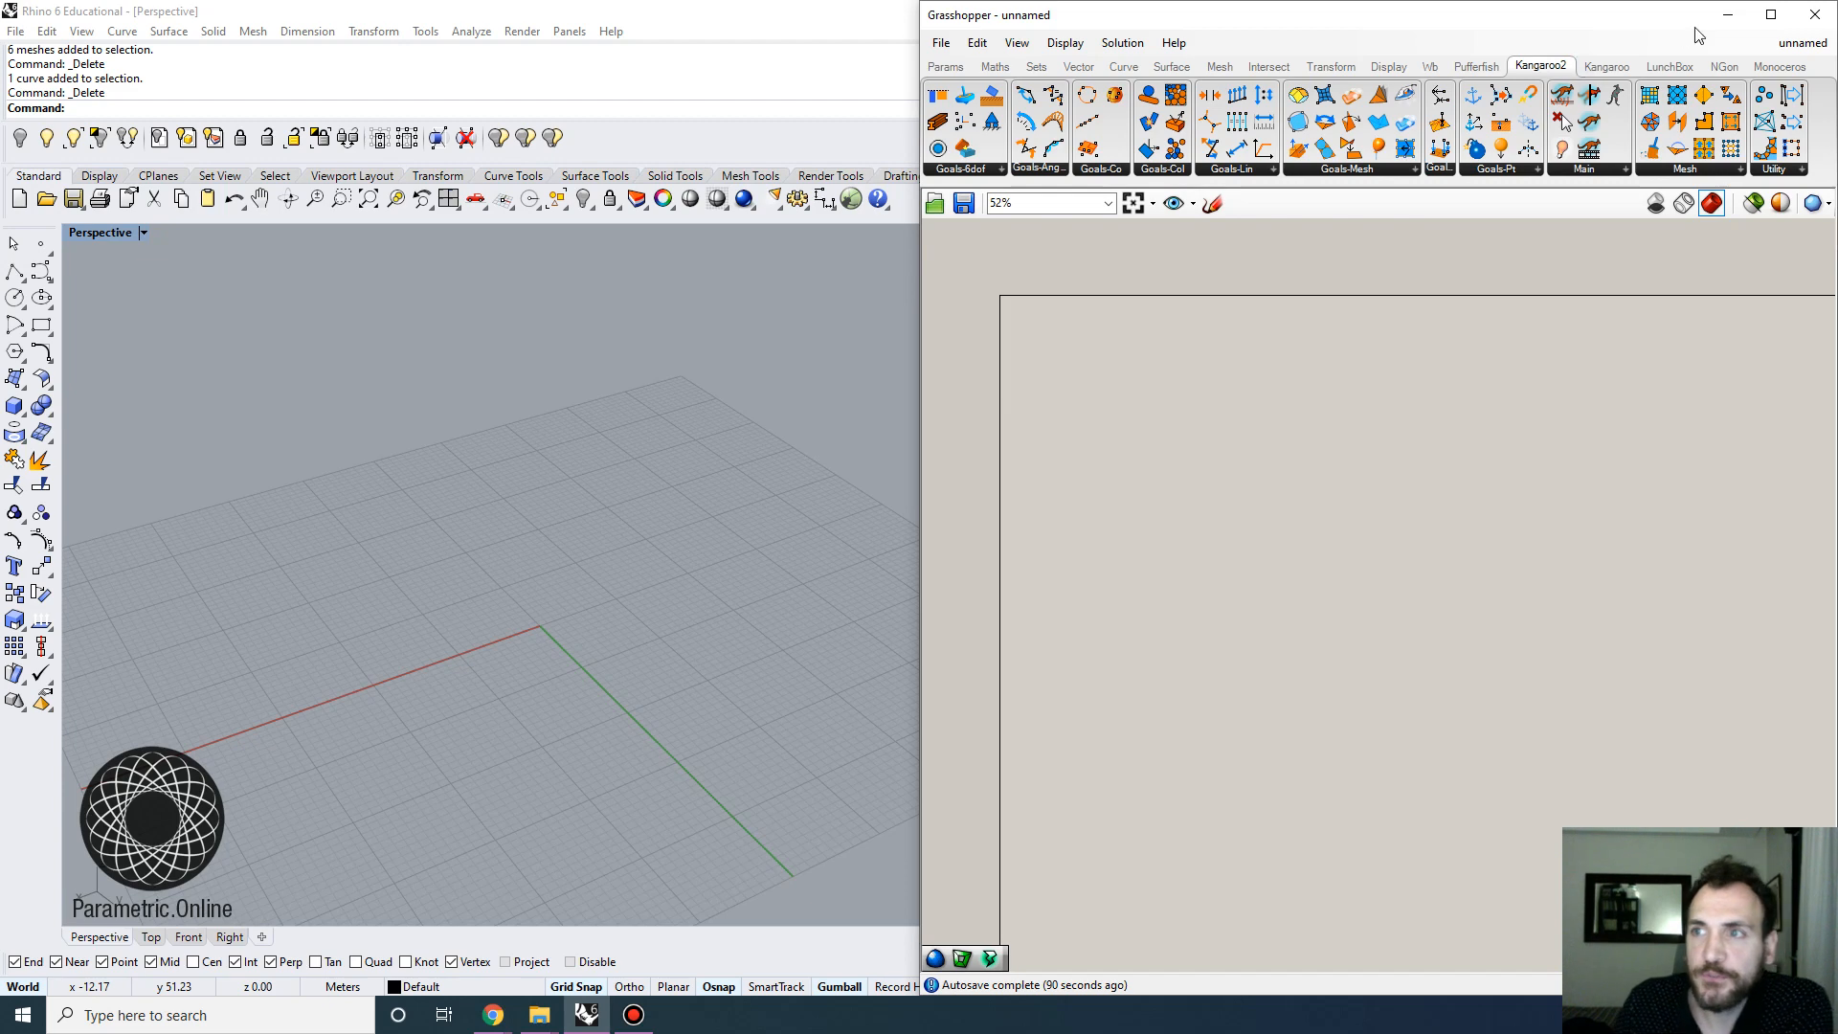
Minimize Grasshopper and create a flat square surface from four corner points around the origin in Rhino
click(1725, 16)
right_drag(670, 535, 750, 449)
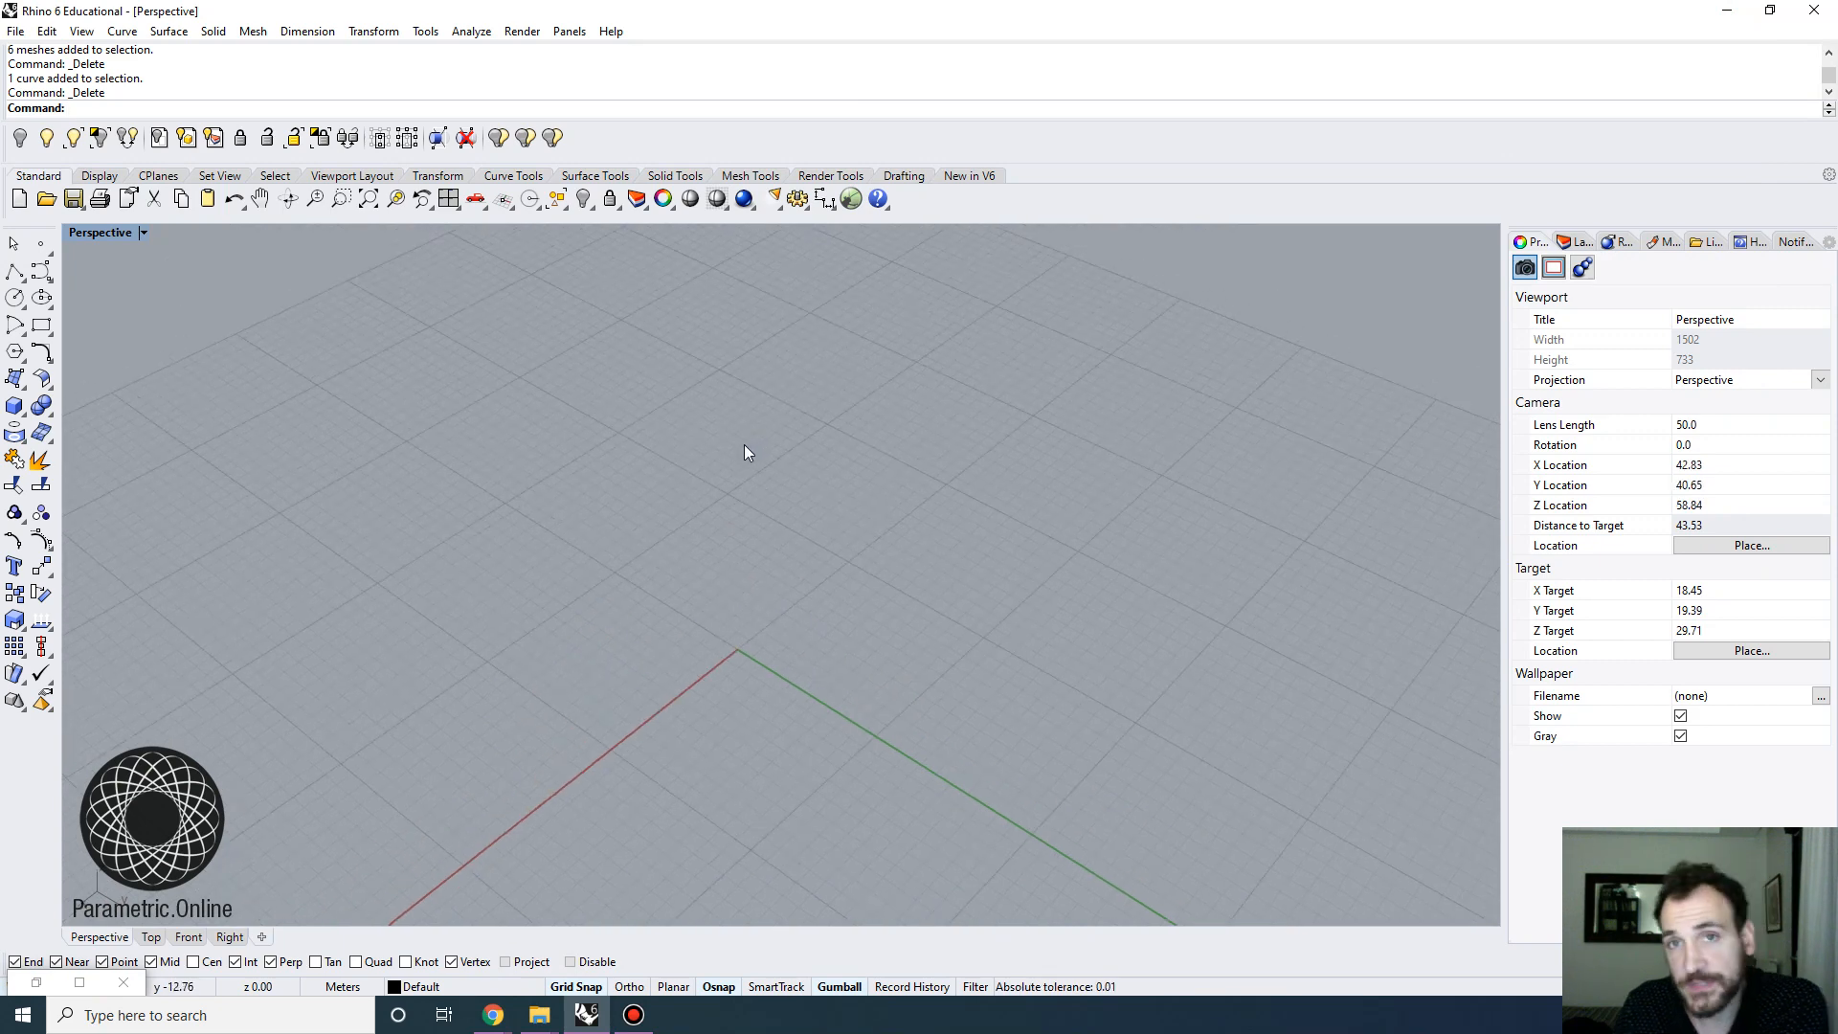
shift+right_drag(841, 509, 797, 498)
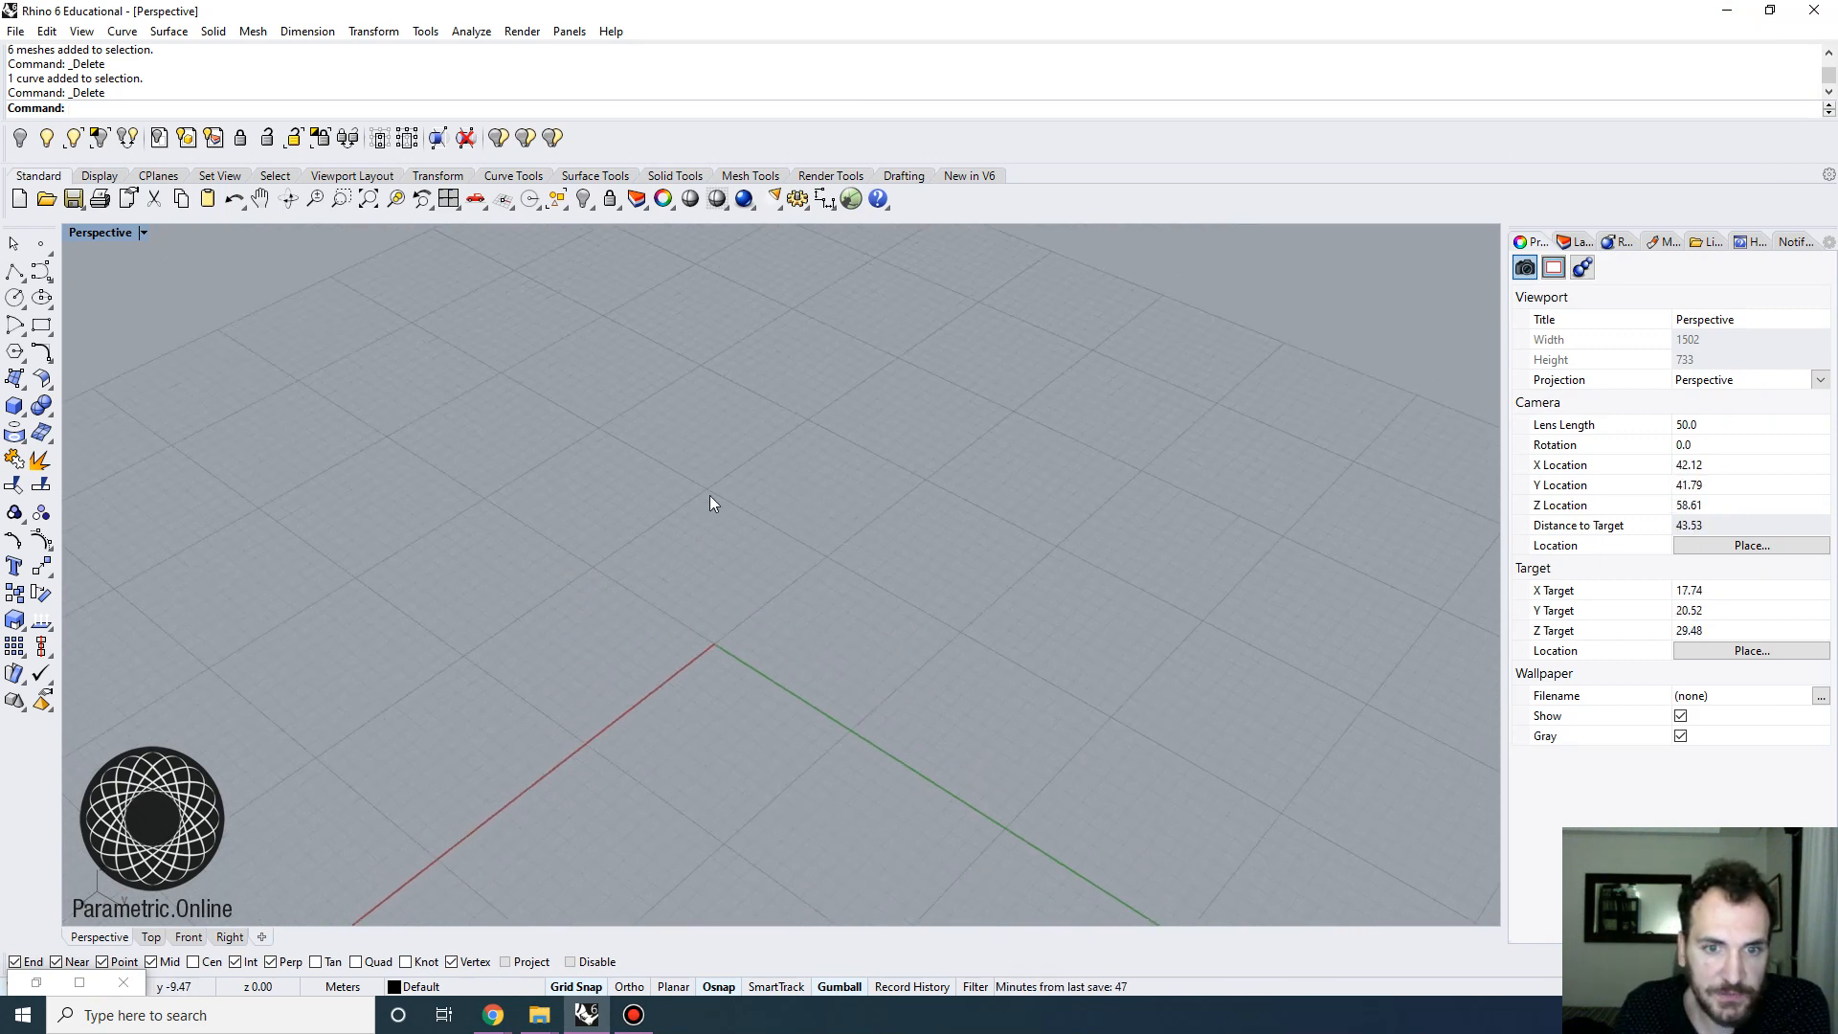
scroll(709, 496, down, 2)
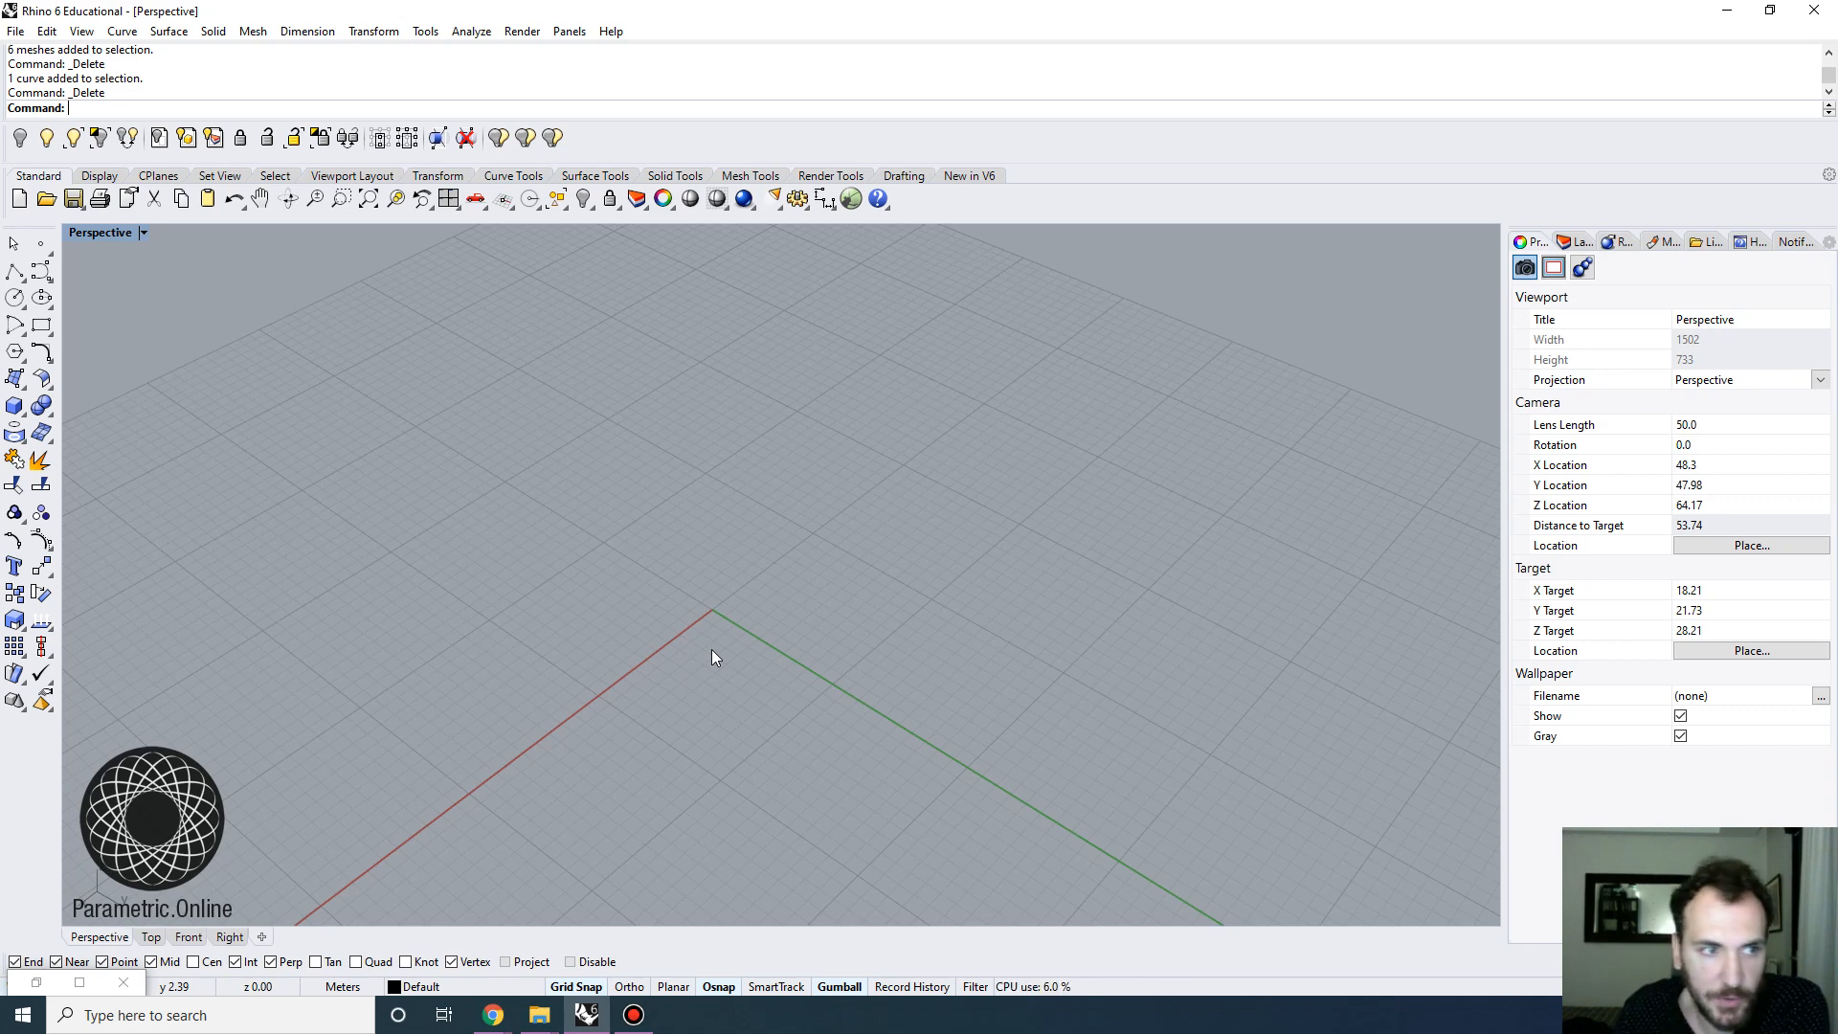
click(15, 379)
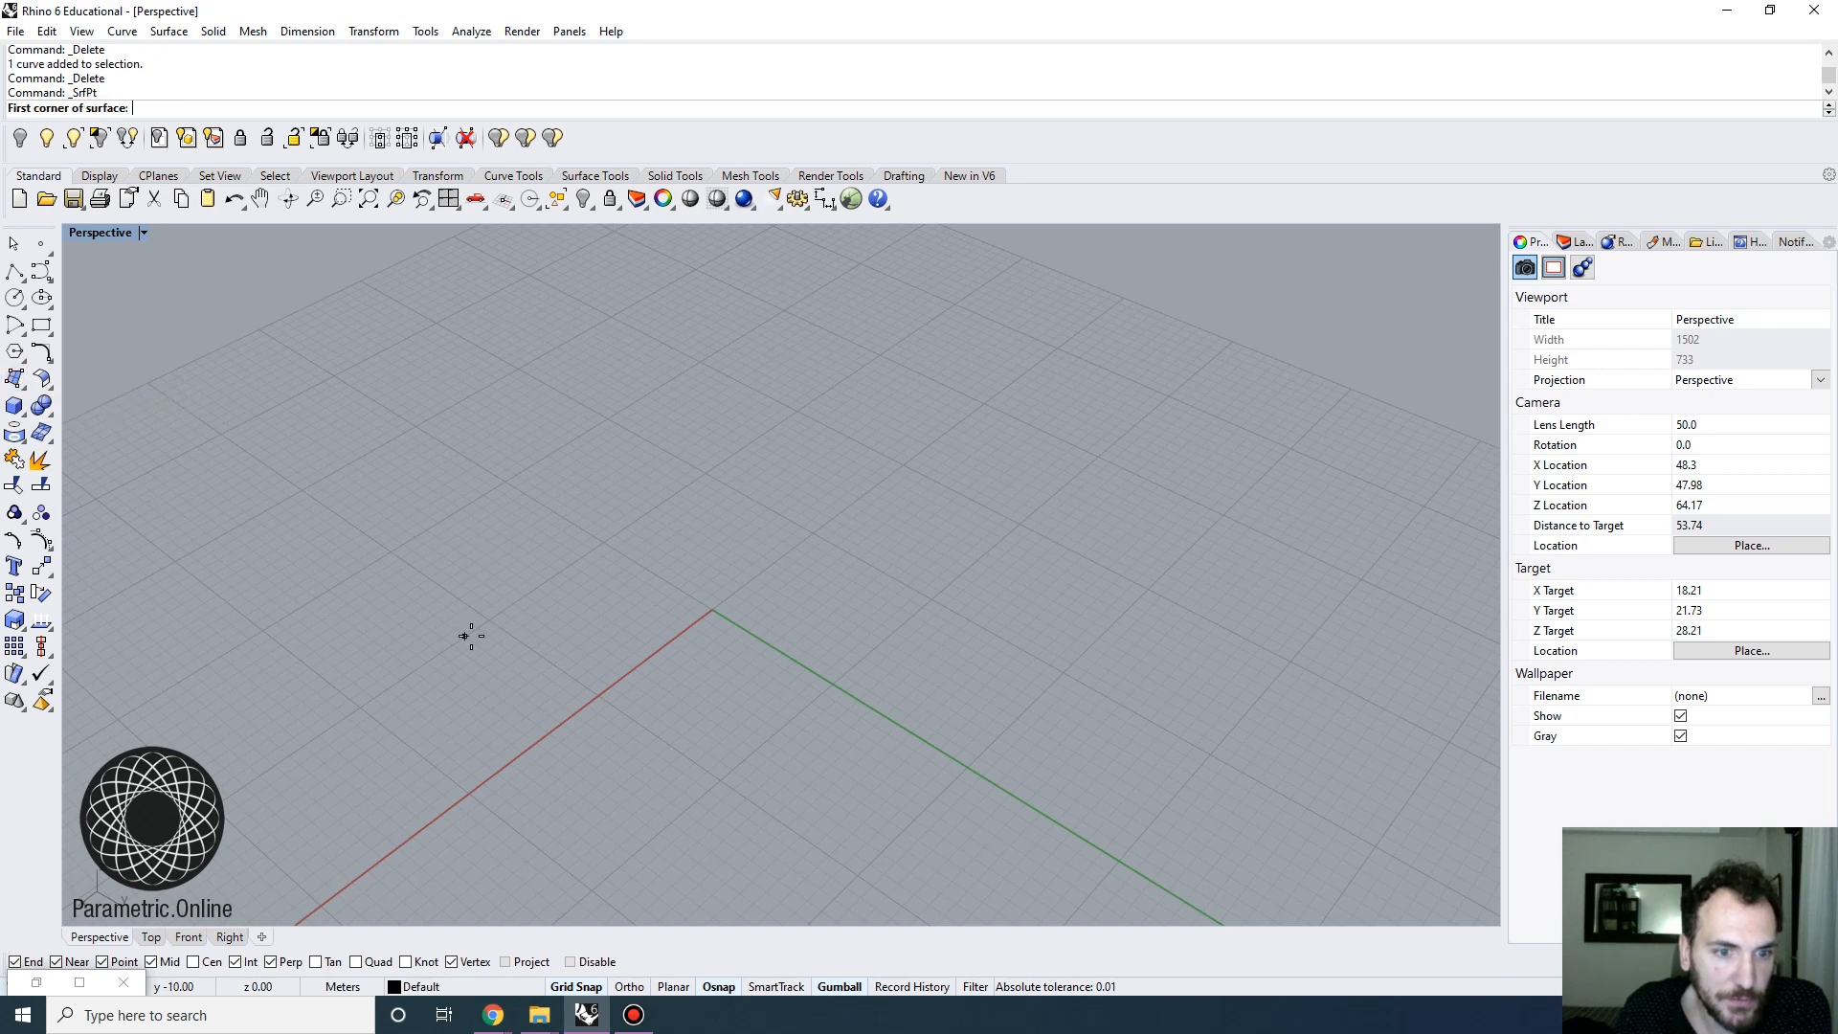
click(489, 619)
click(720, 779)
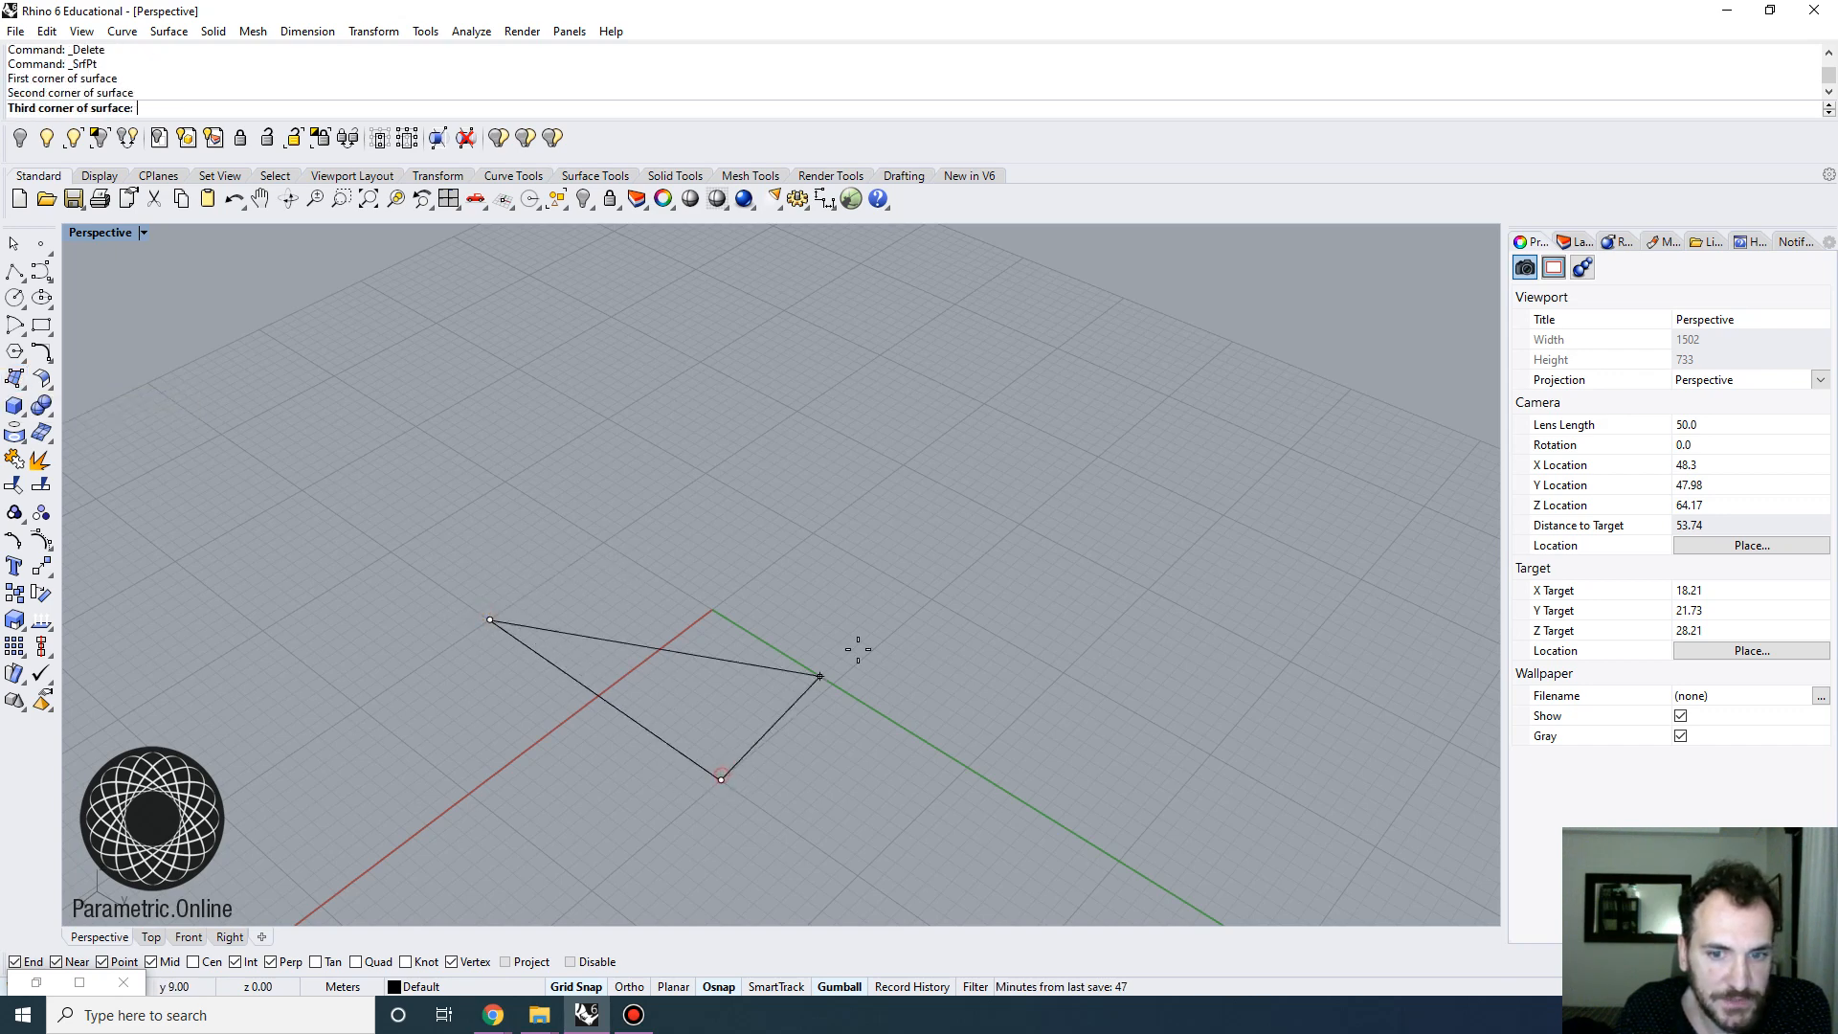
click(929, 603)
click(705, 474)
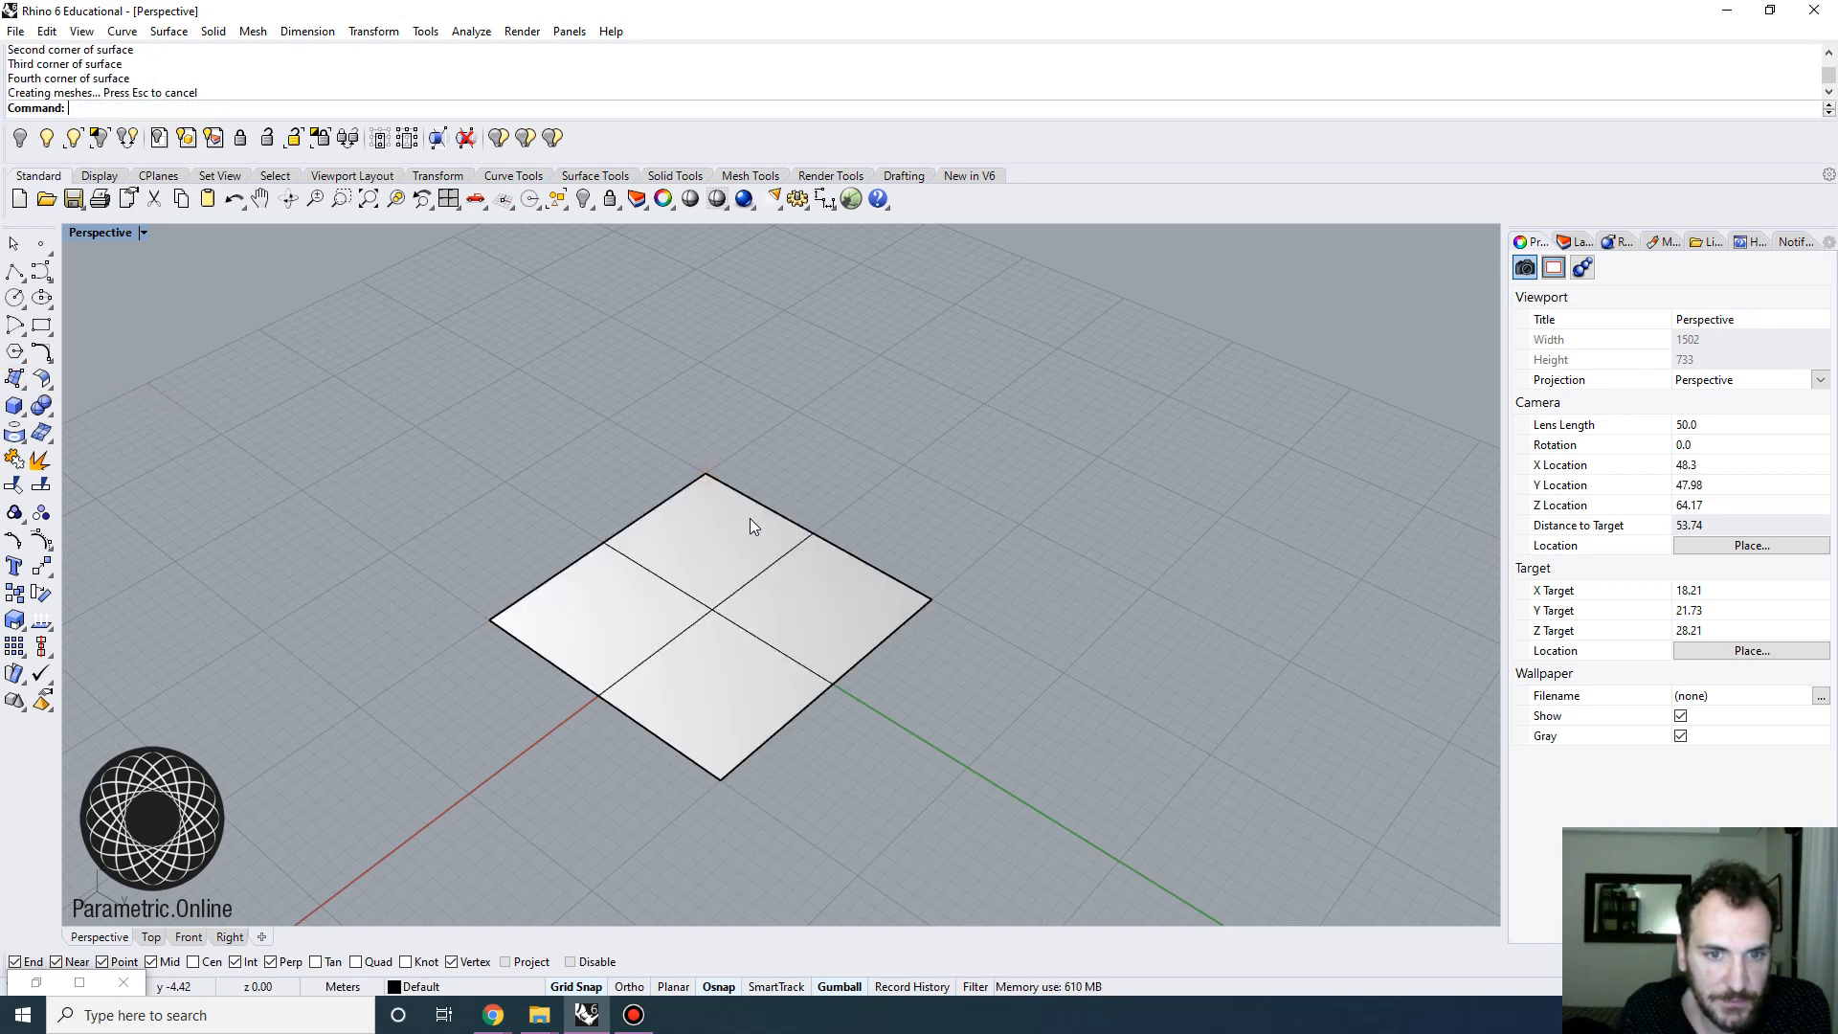
Zoom to the new surface and turn on its control points
right_drag(781, 589, 867, 613)
text(zs)
key(Return)
key(Escape)
scroll(807, 630, down, 4)
scroll(867, 610, up, 2)
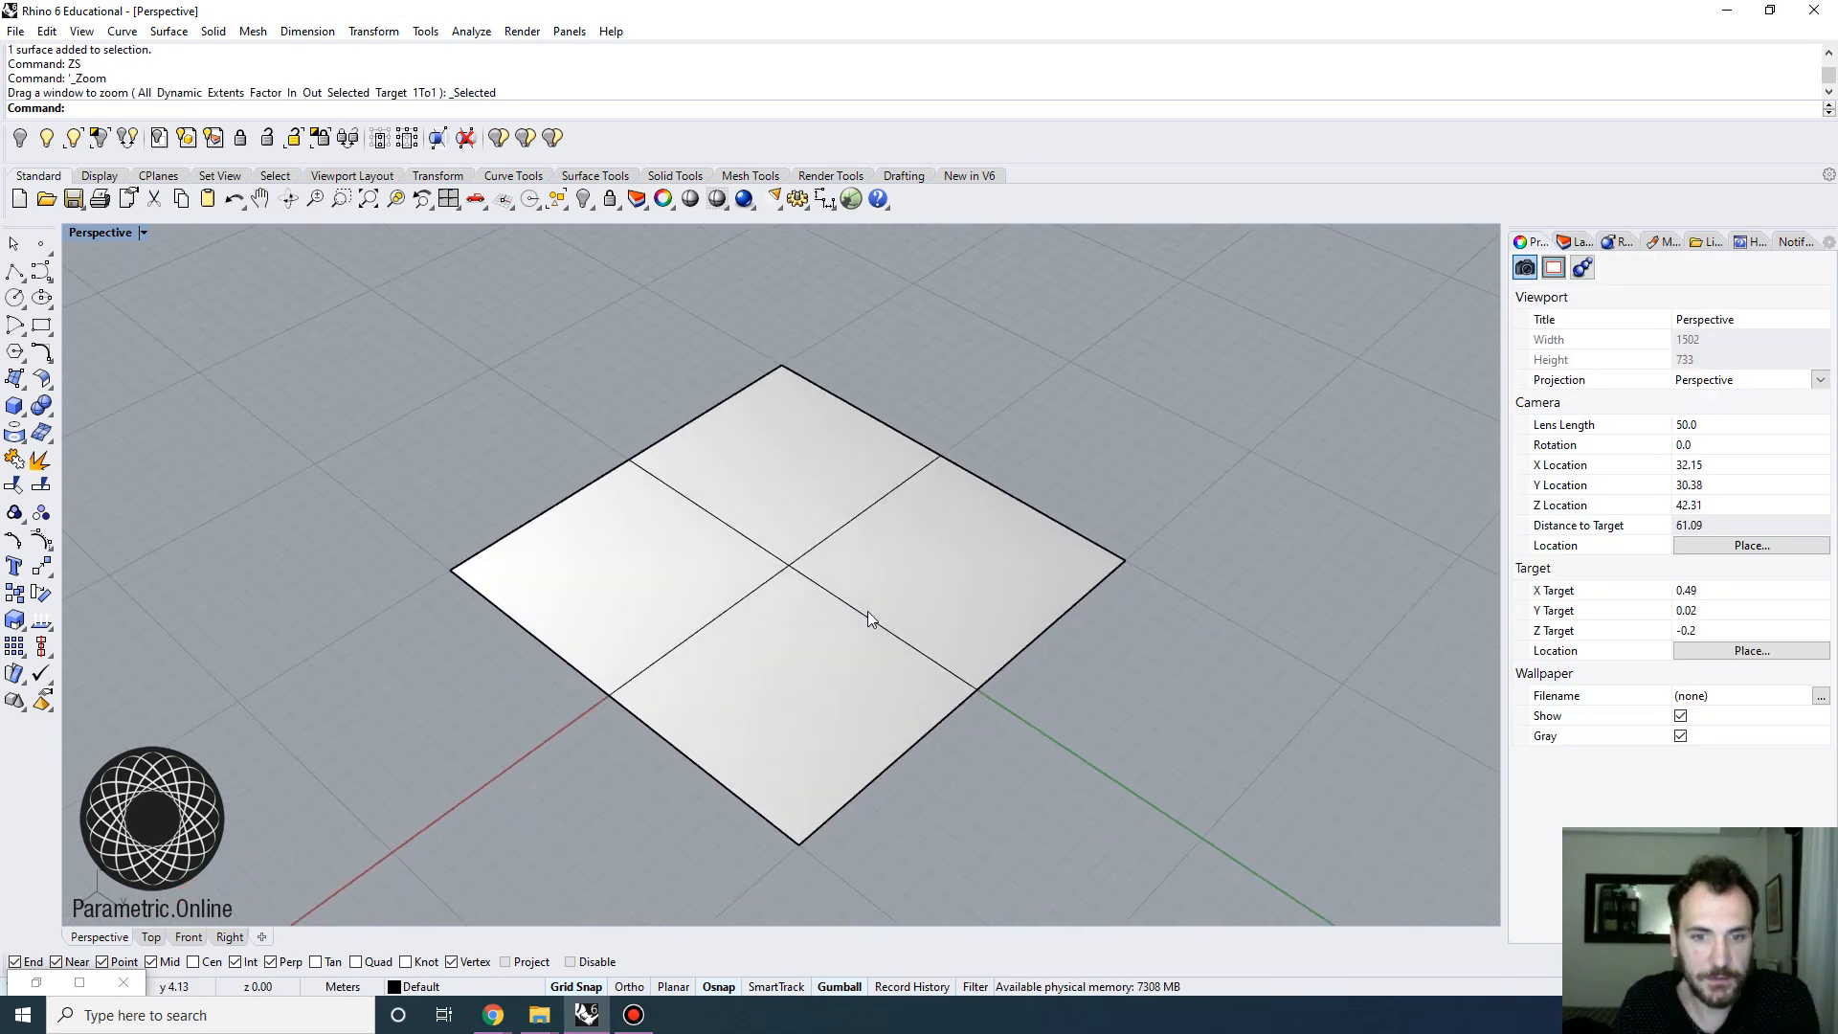
click(867, 611)
scroll(1064, 674, up, 2)
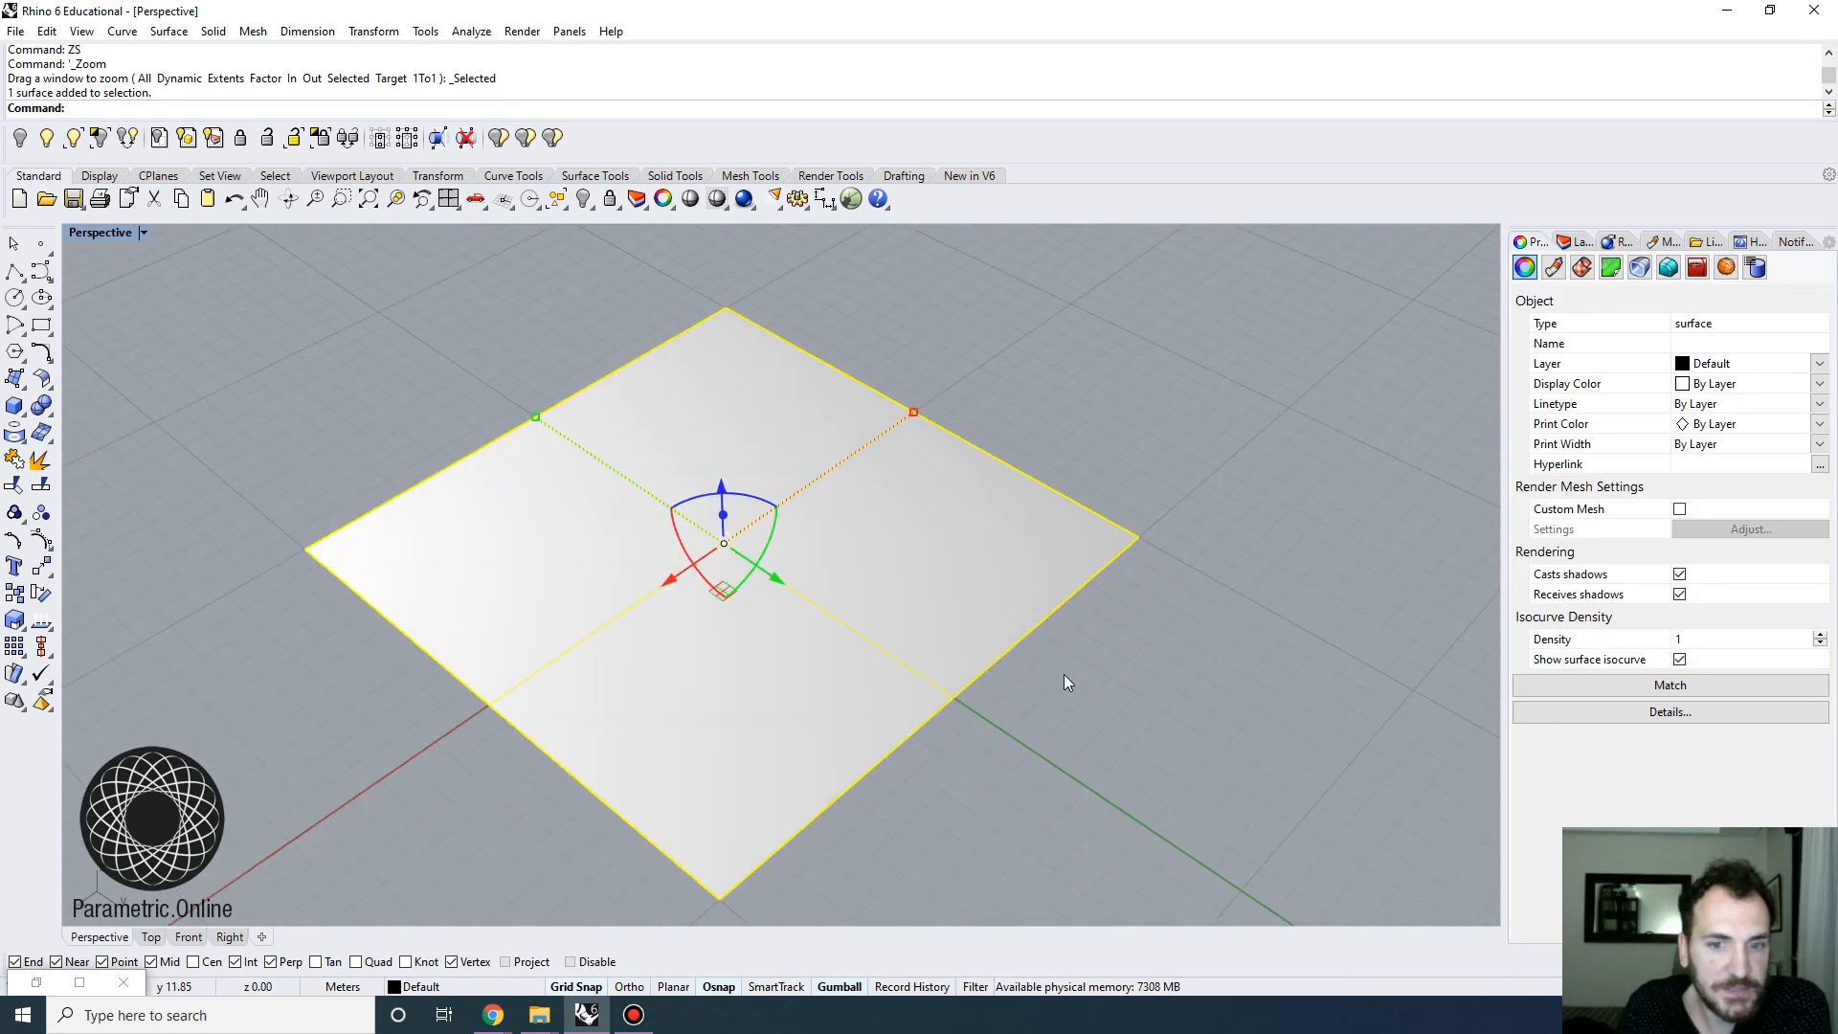
click(41, 541)
scroll(691, 783, down, 3)
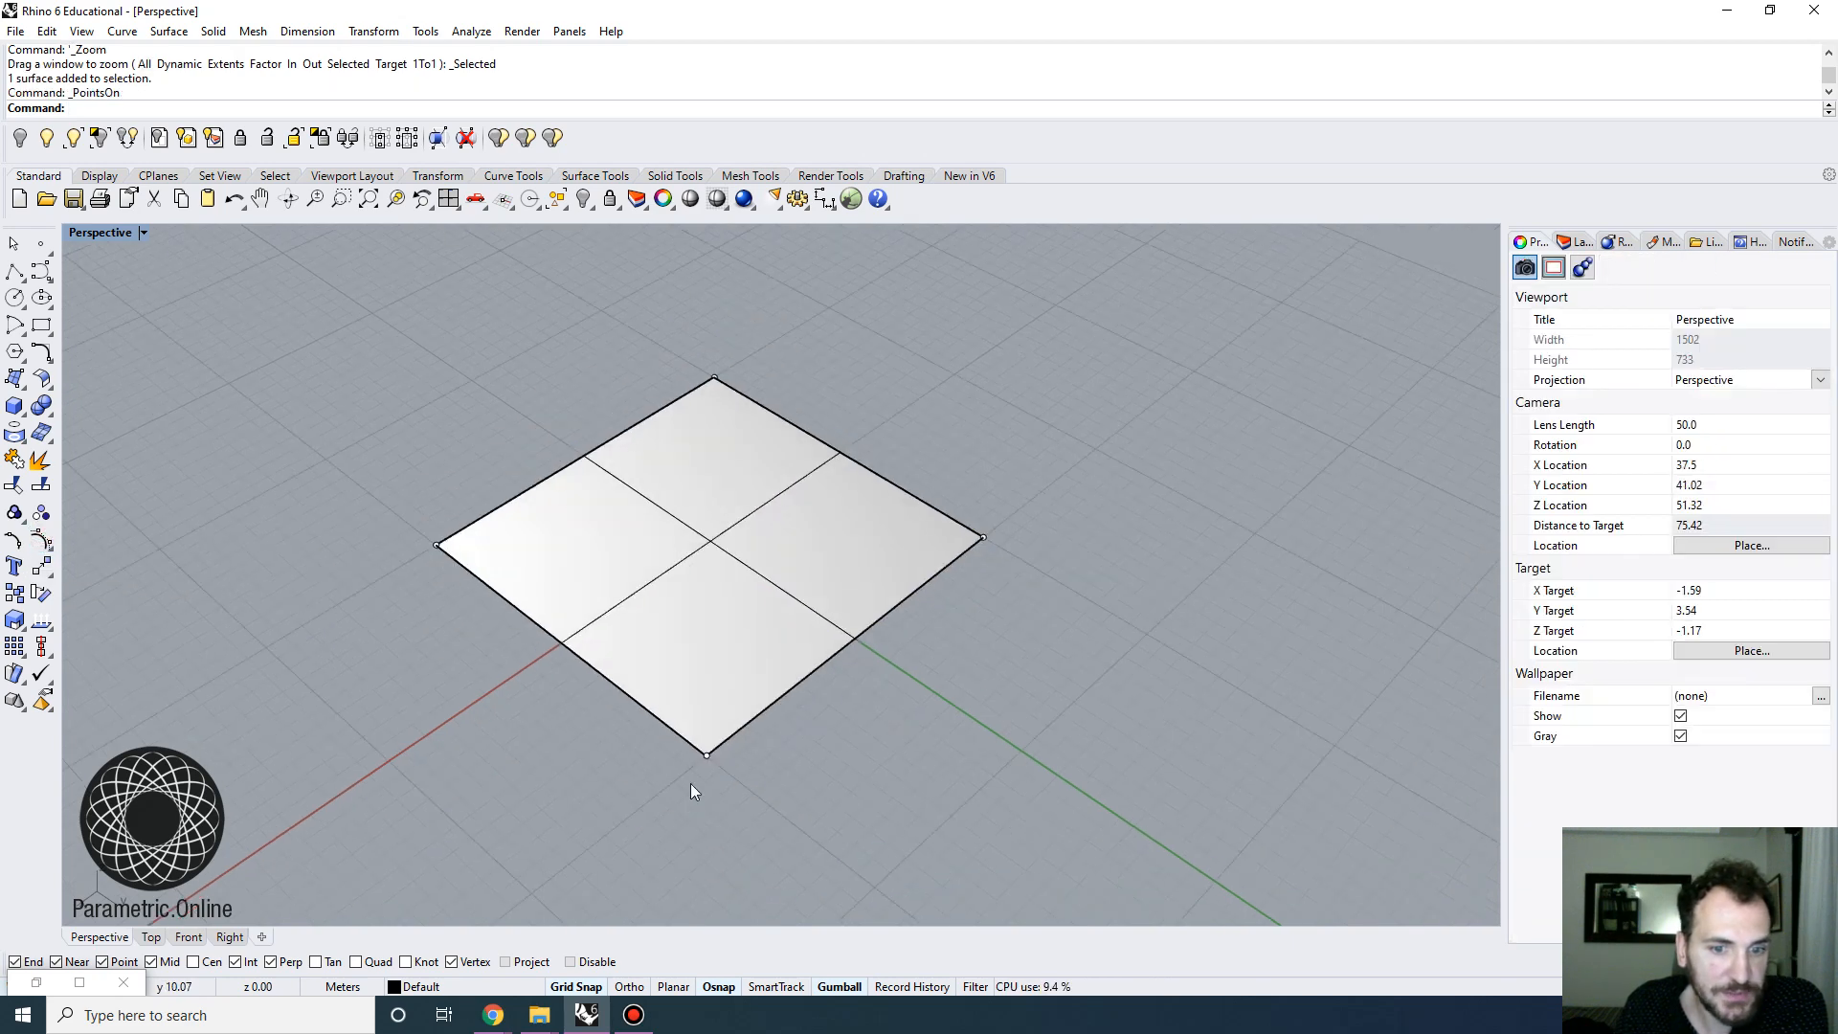
Try raising one corner control point of the surface vertically, and undo the move
right_drag(691, 783, 899, 676)
click(961, 618)
drag(980, 586, 976, 451)
right_drag(976, 451, 523, 600)
scroll(982, 478, up, 3)
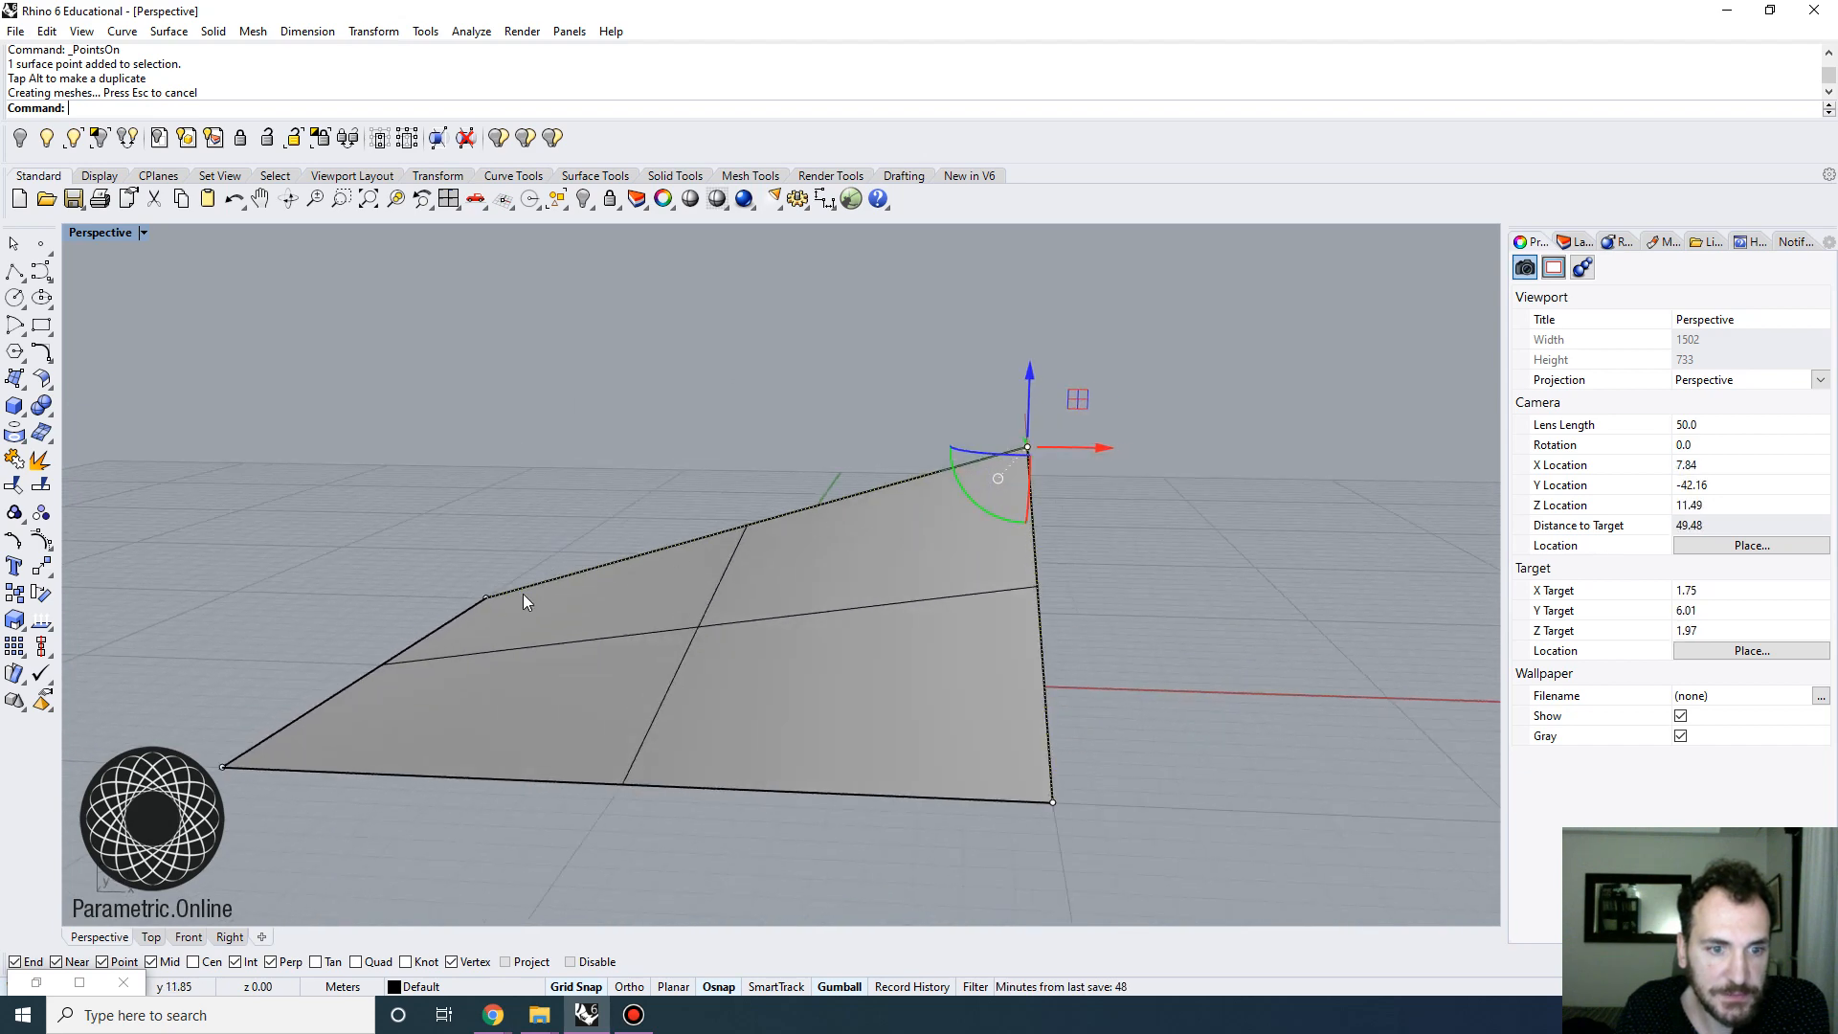
right_drag(917, 474, 446, 616)
key(ctrl+z)
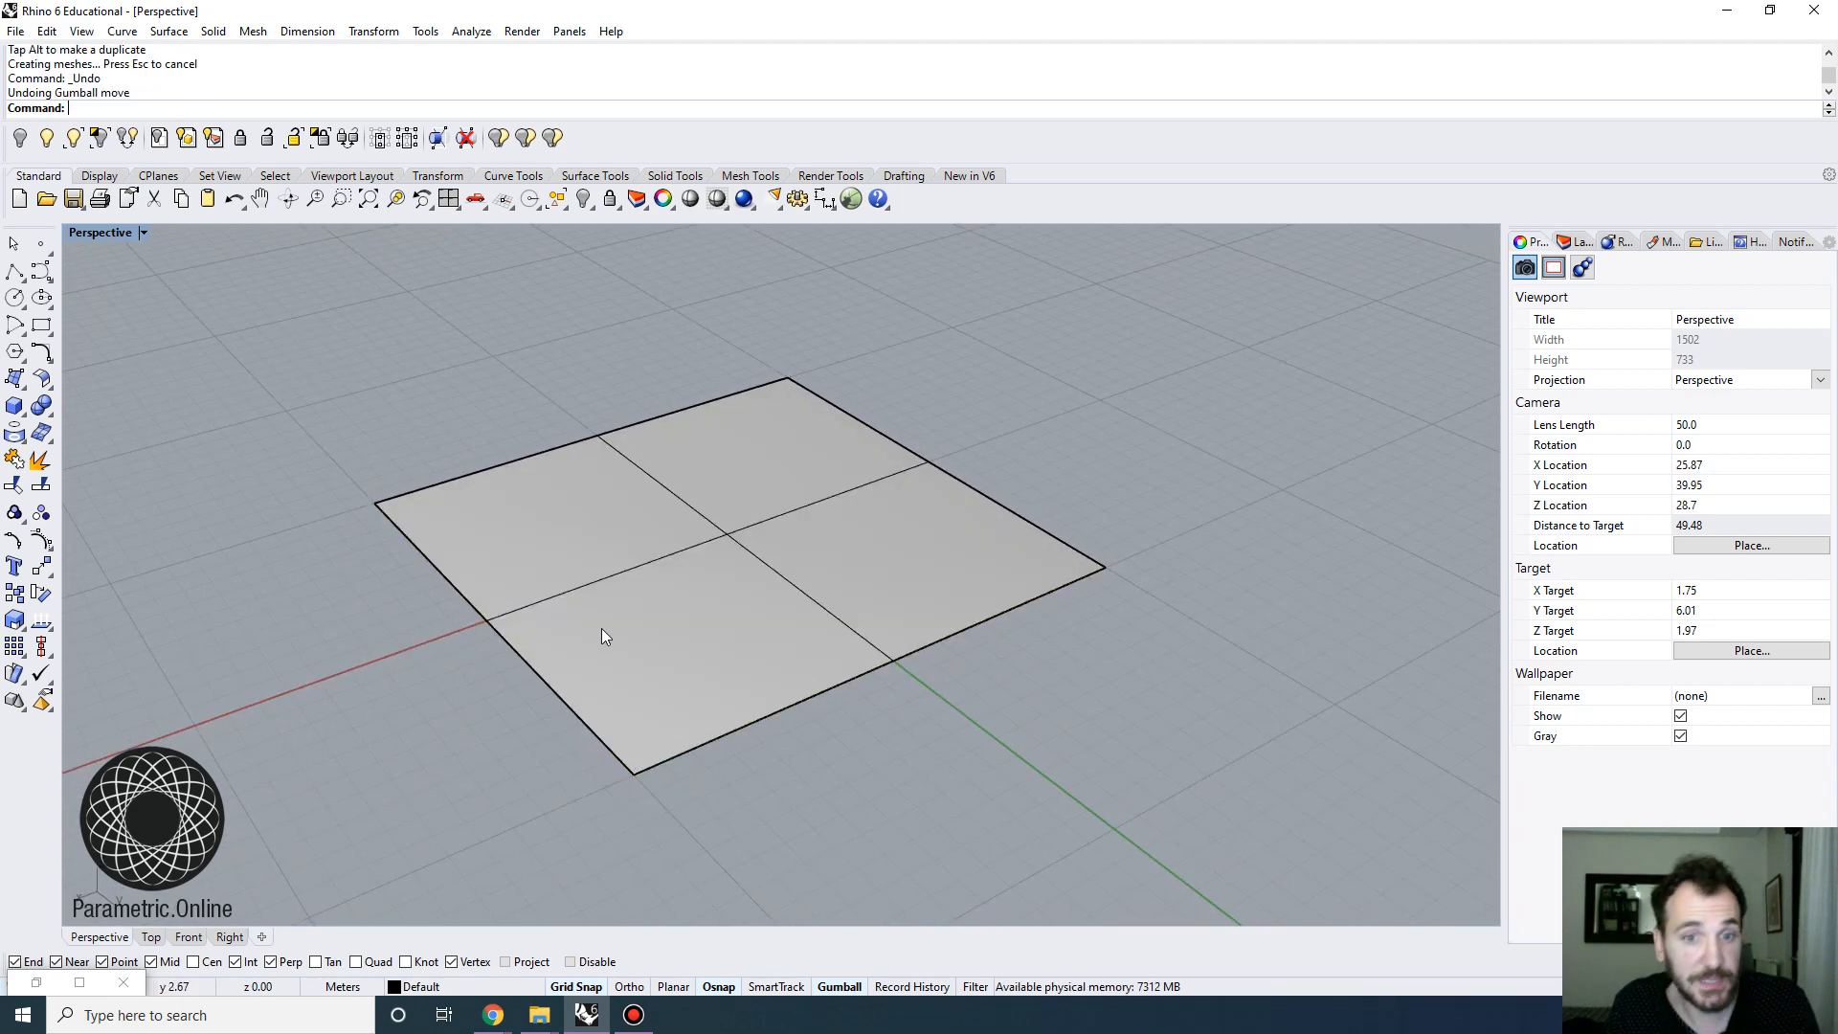
Rebuild the surface with a point count of 4 and degree 3 in both U and V, deleting the input
scroll(721, 458, up, 3)
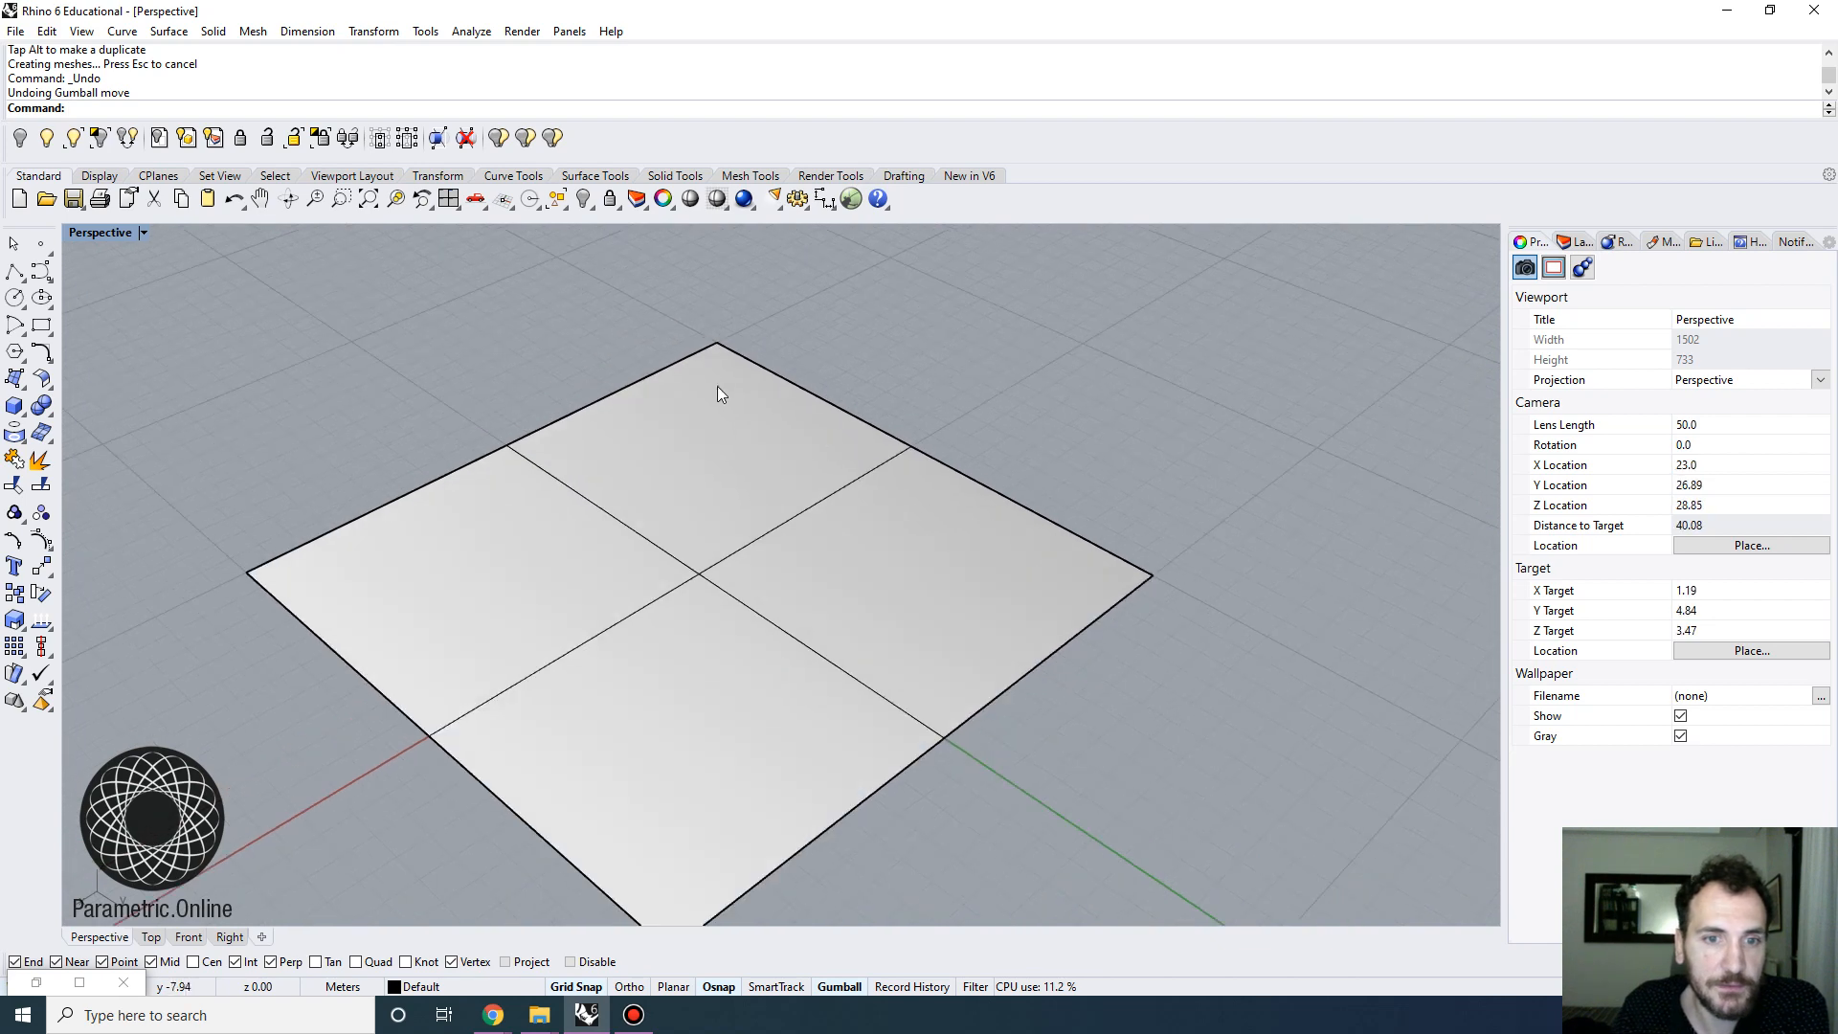
scroll(721, 549, down, 3)
click(717, 570)
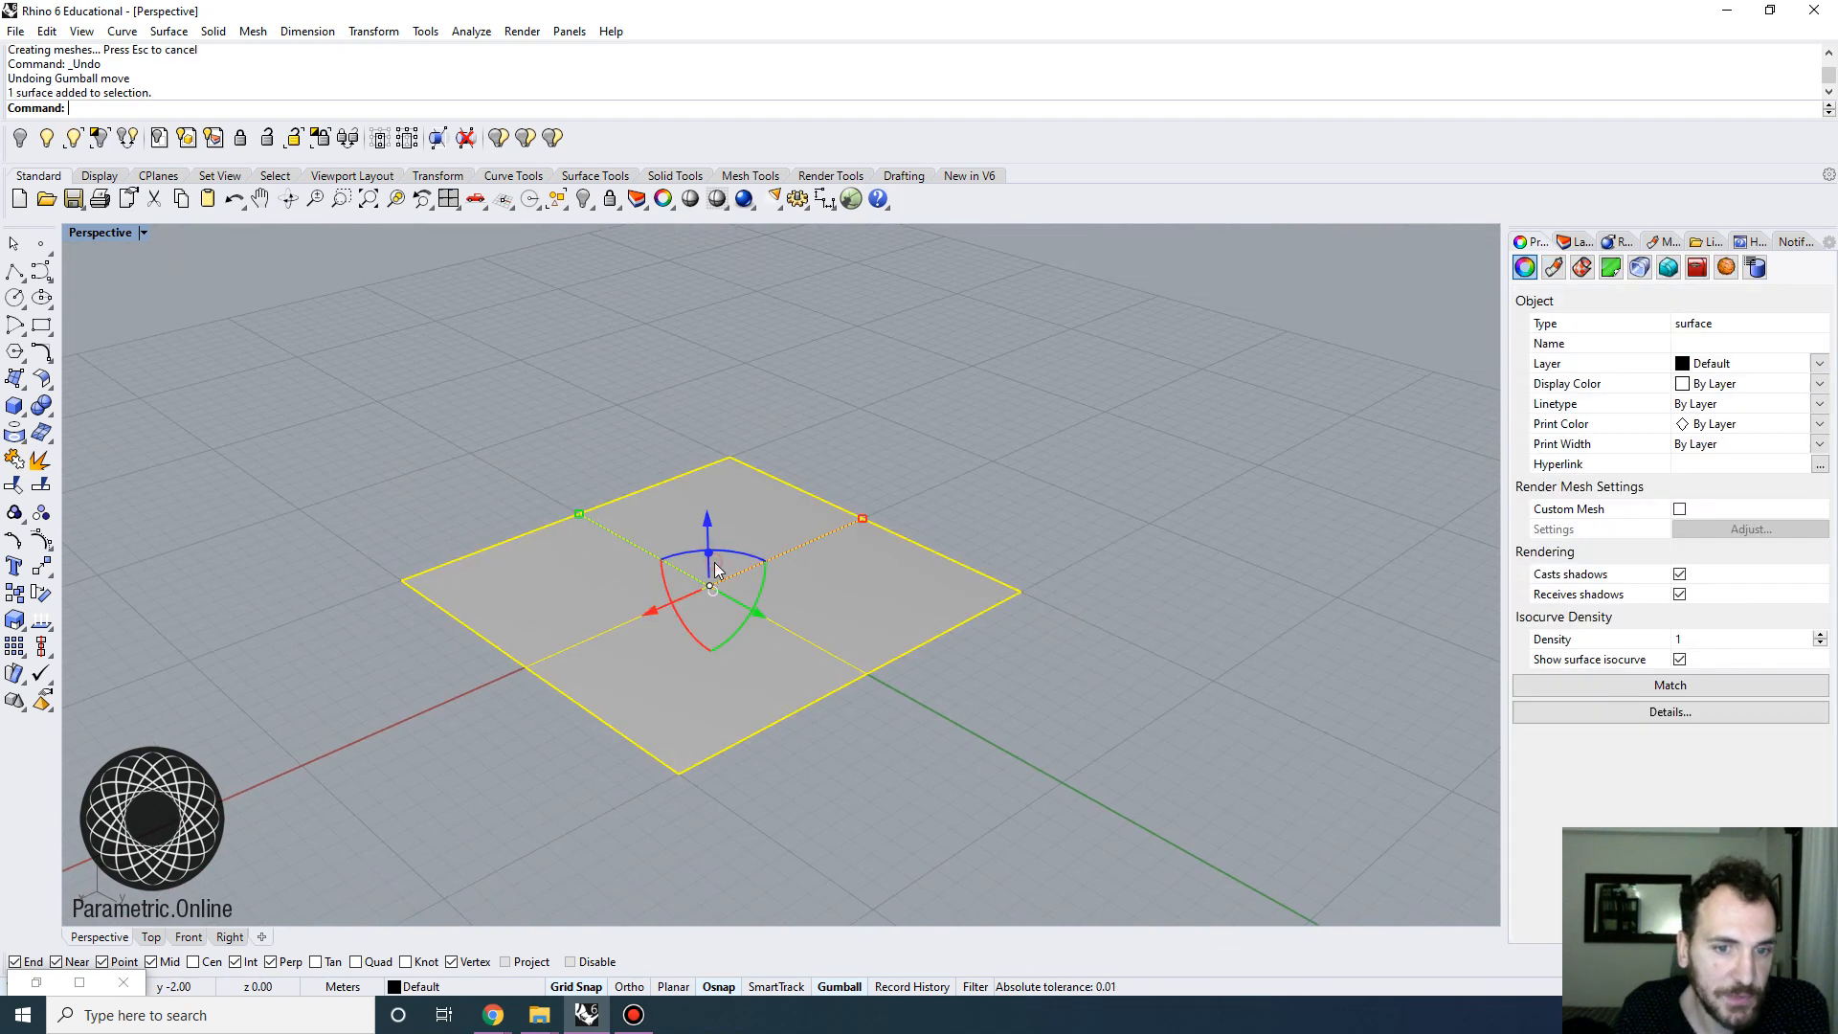
text(rebuild)
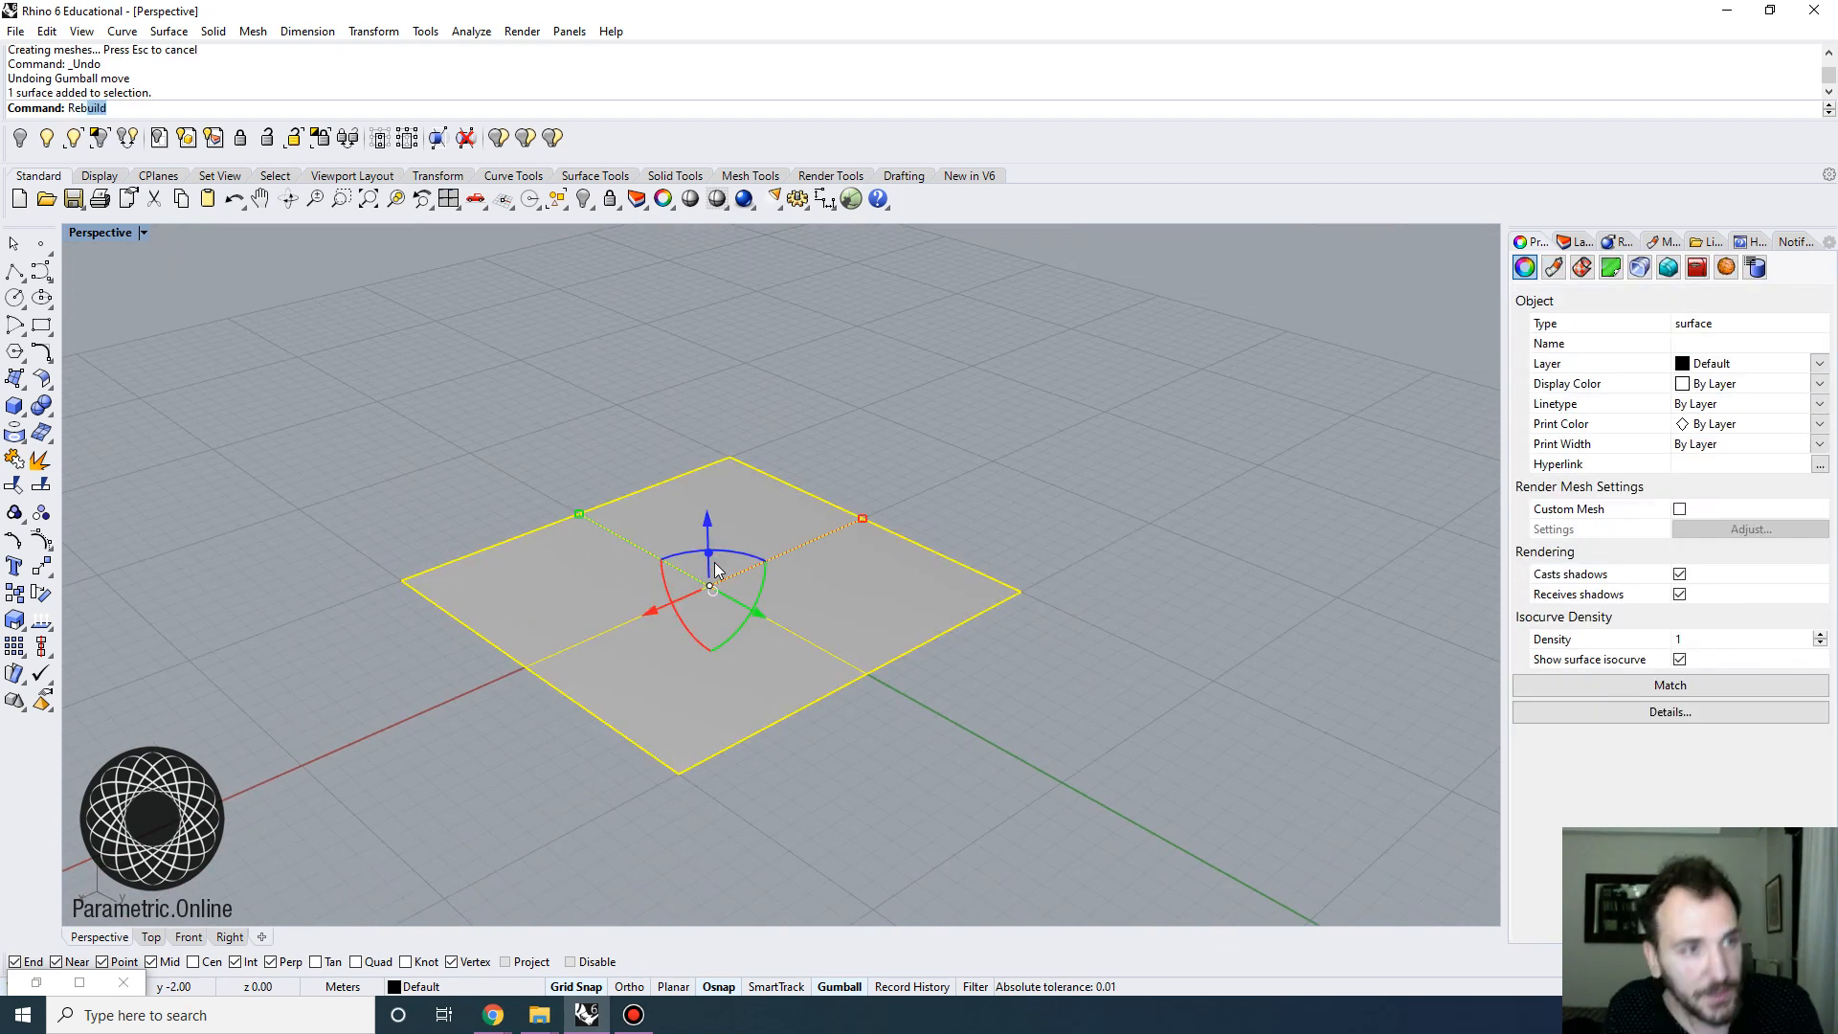
key(Return)
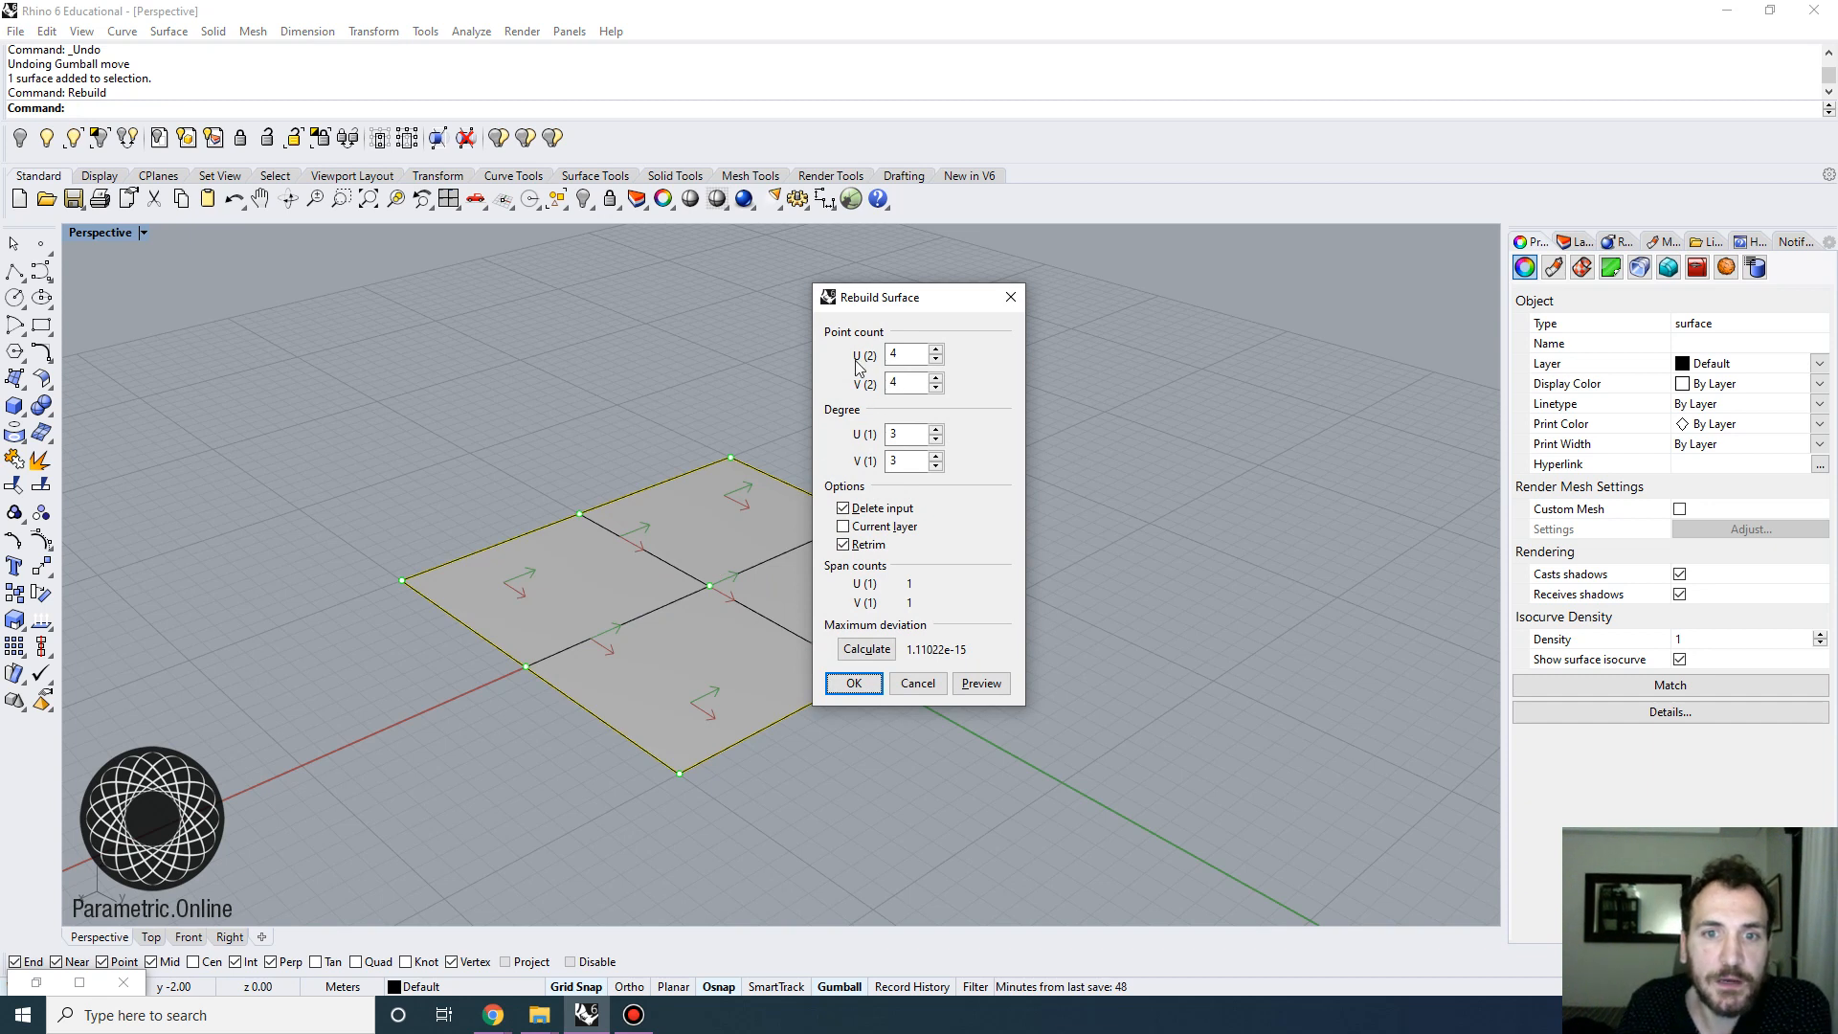
drag(888, 304, 1315, 254)
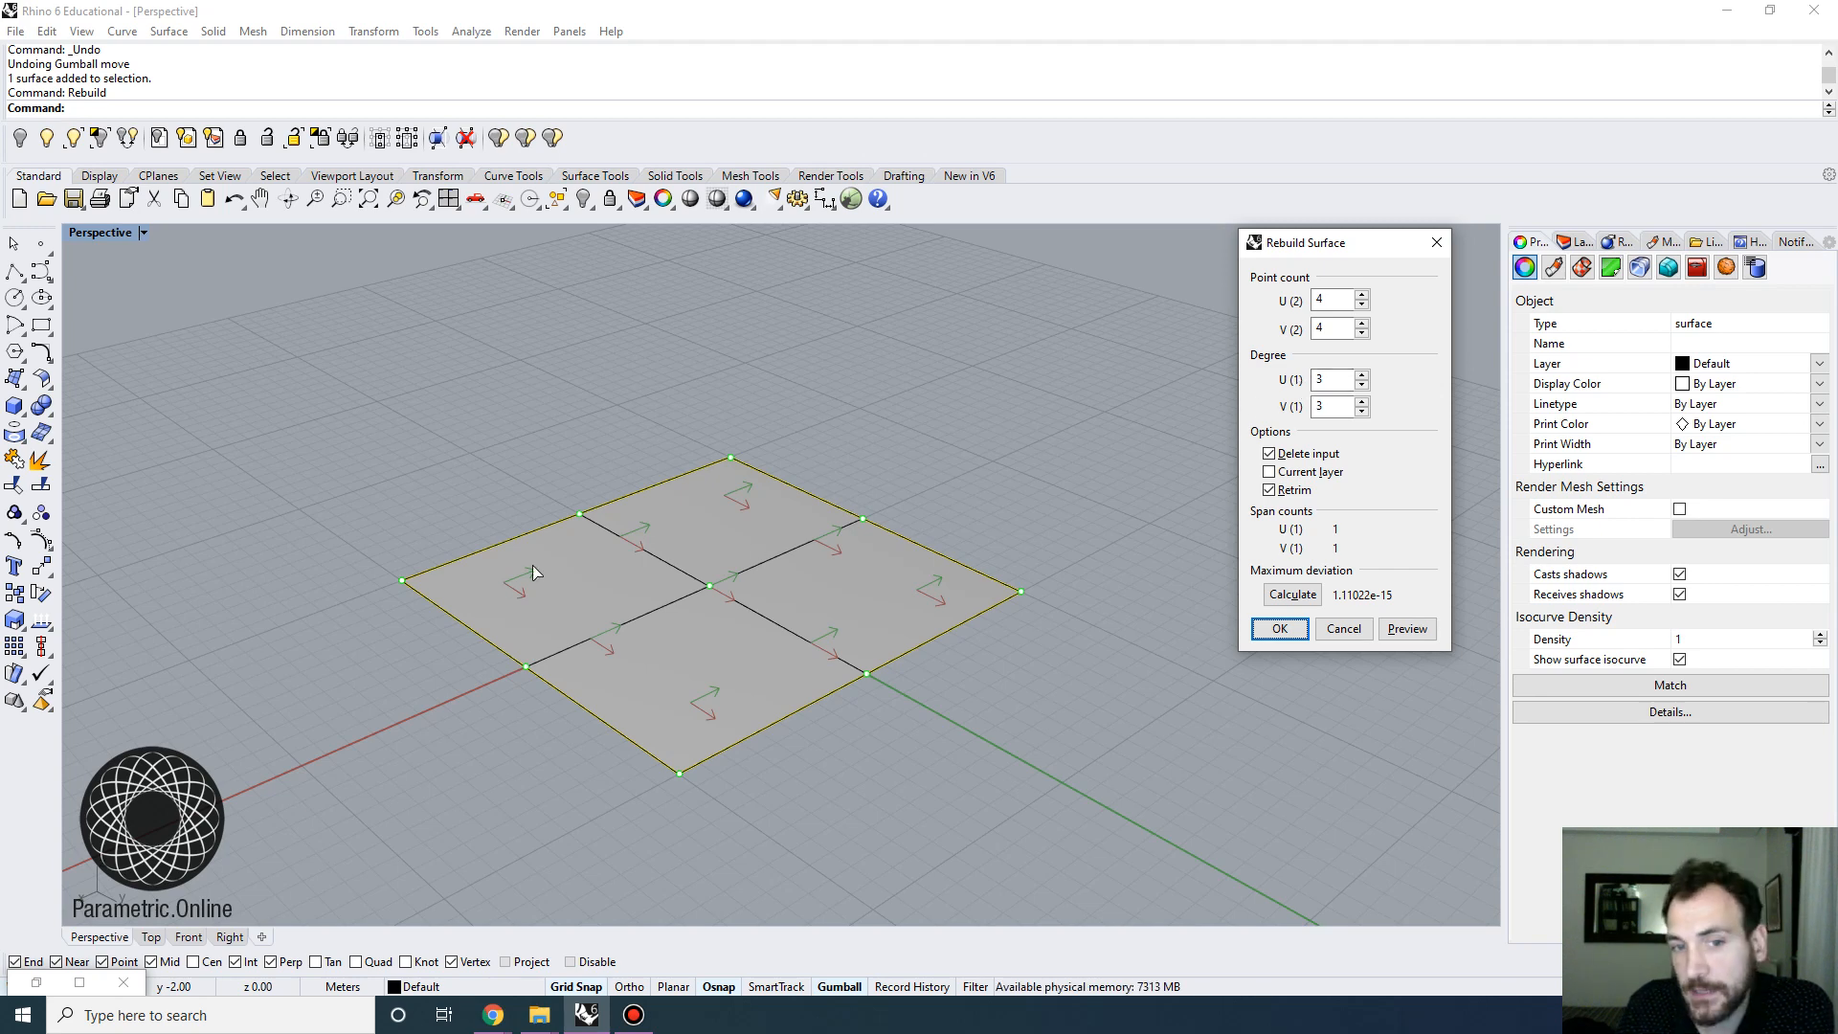
scroll(814, 516, up, 2)
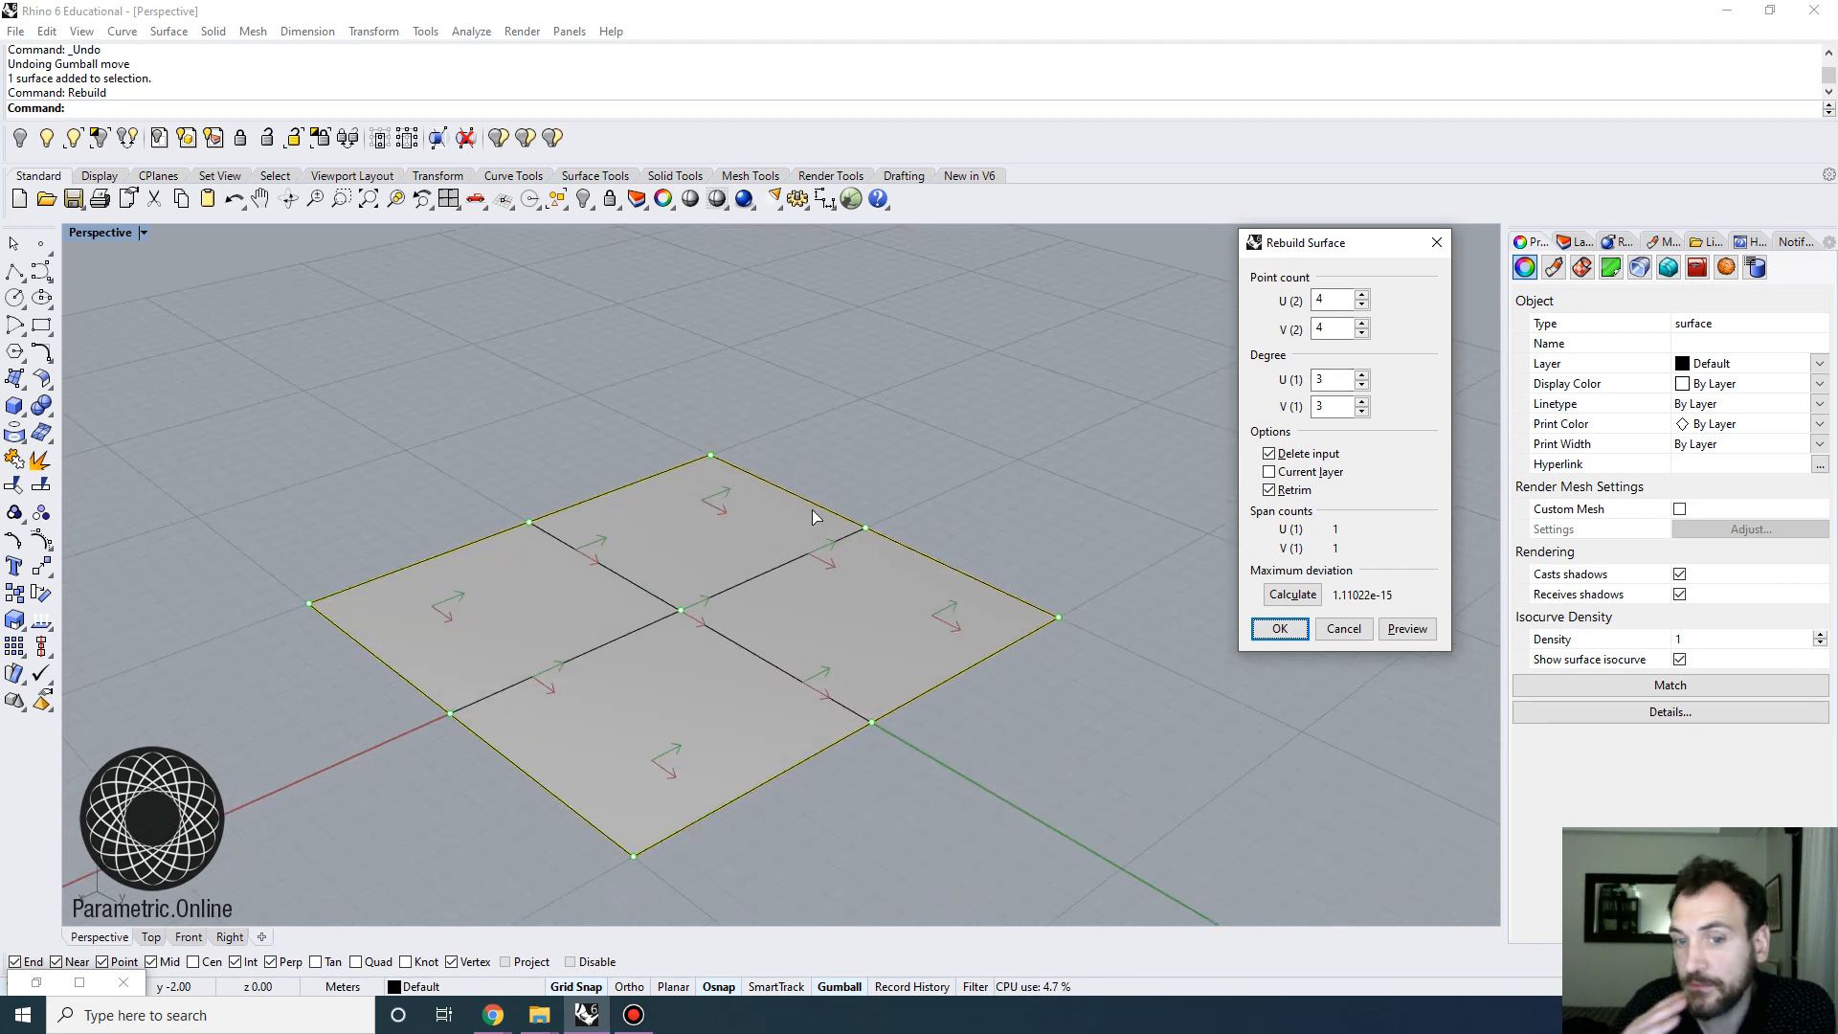
click(1279, 627)
Turn on the rebuilt surface's control points and raise the four points around one corner vertically to form a curved hump
click(41, 540)
drag(244, 501, 578, 710)
right_drag(703, 629, 654, 590)
click(668, 520)
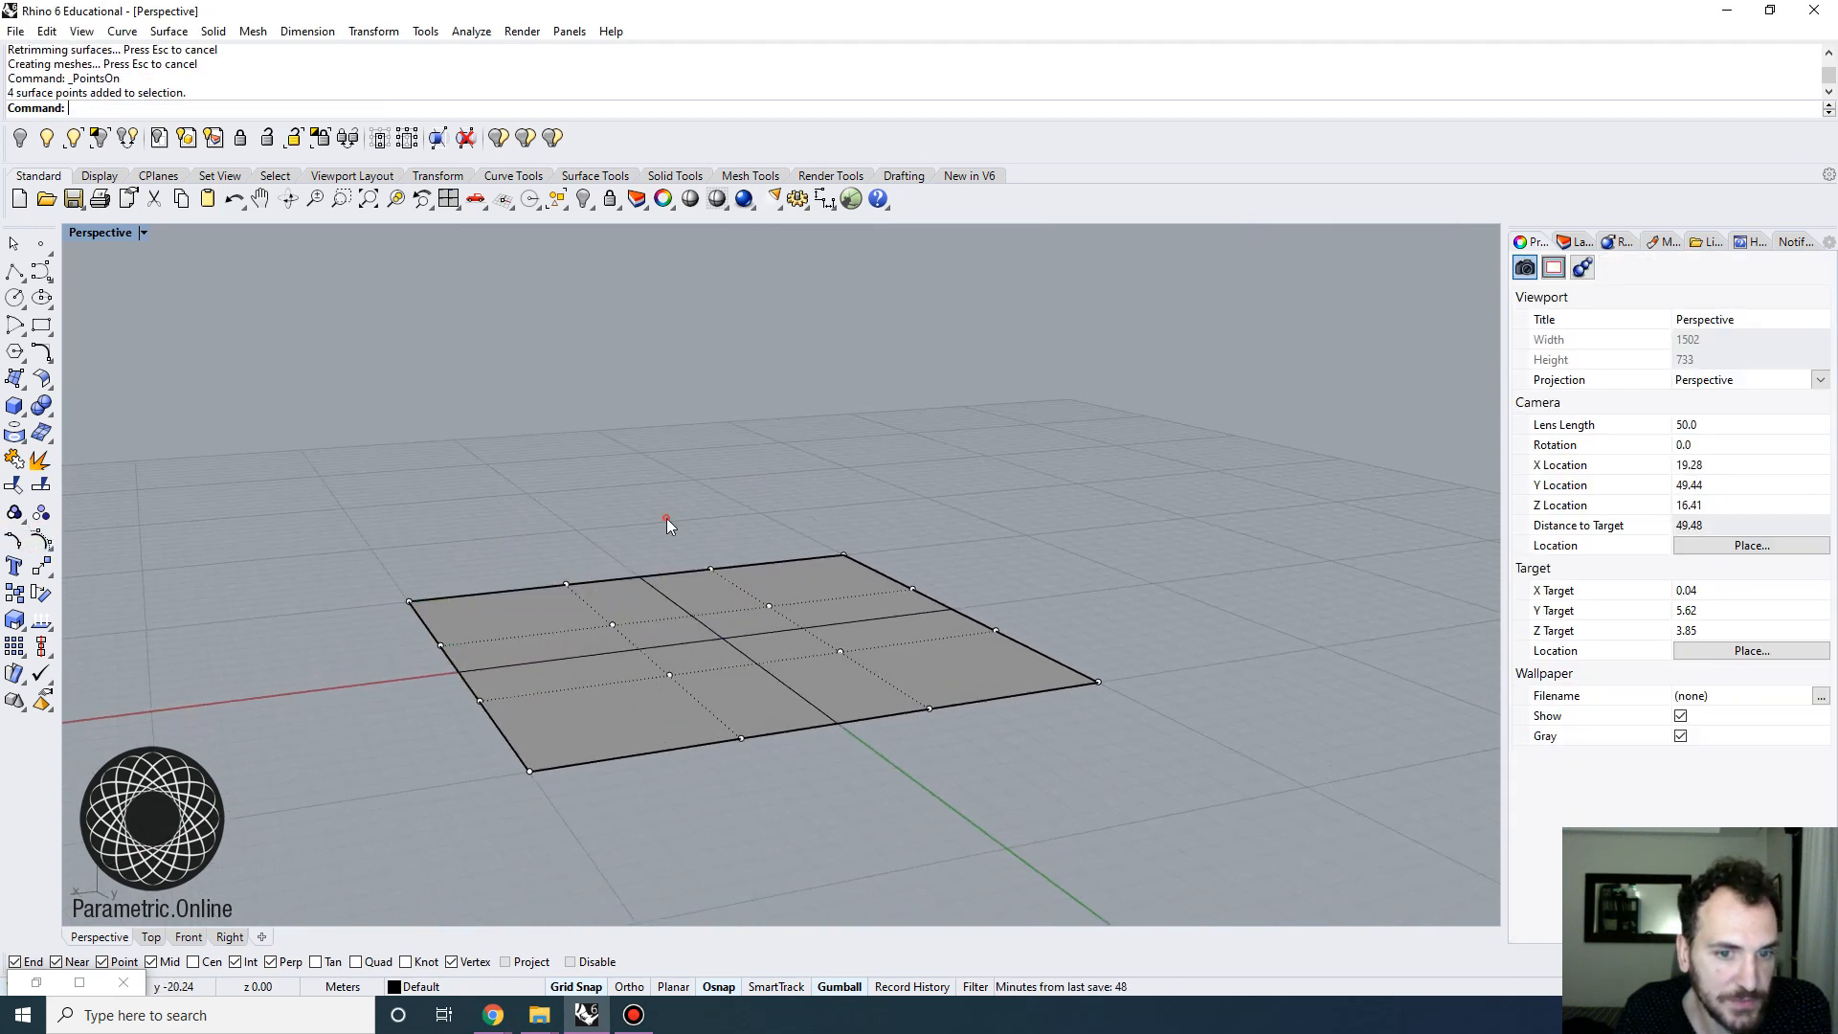
scroll(533, 665, up, 4)
scroll(560, 627, down, 4)
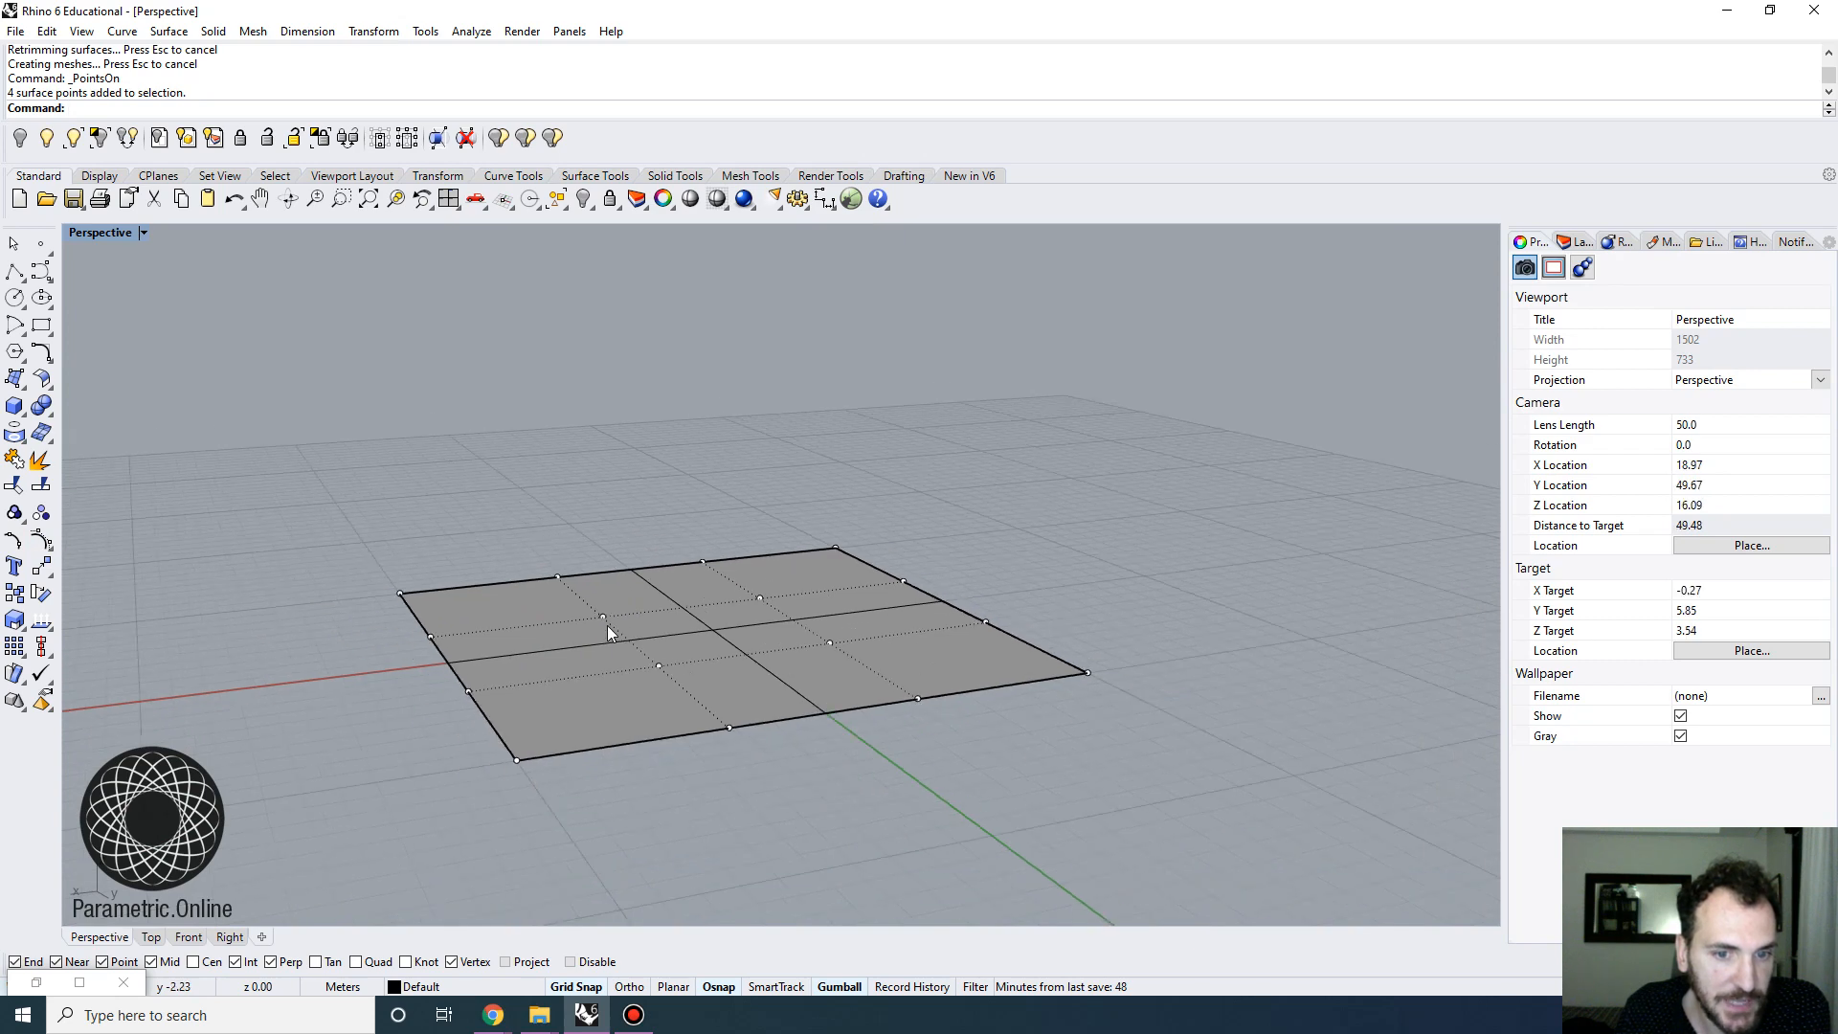
right_drag(607, 624, 641, 653)
scroll(645, 651, up, 6)
scroll(645, 647, down, 4)
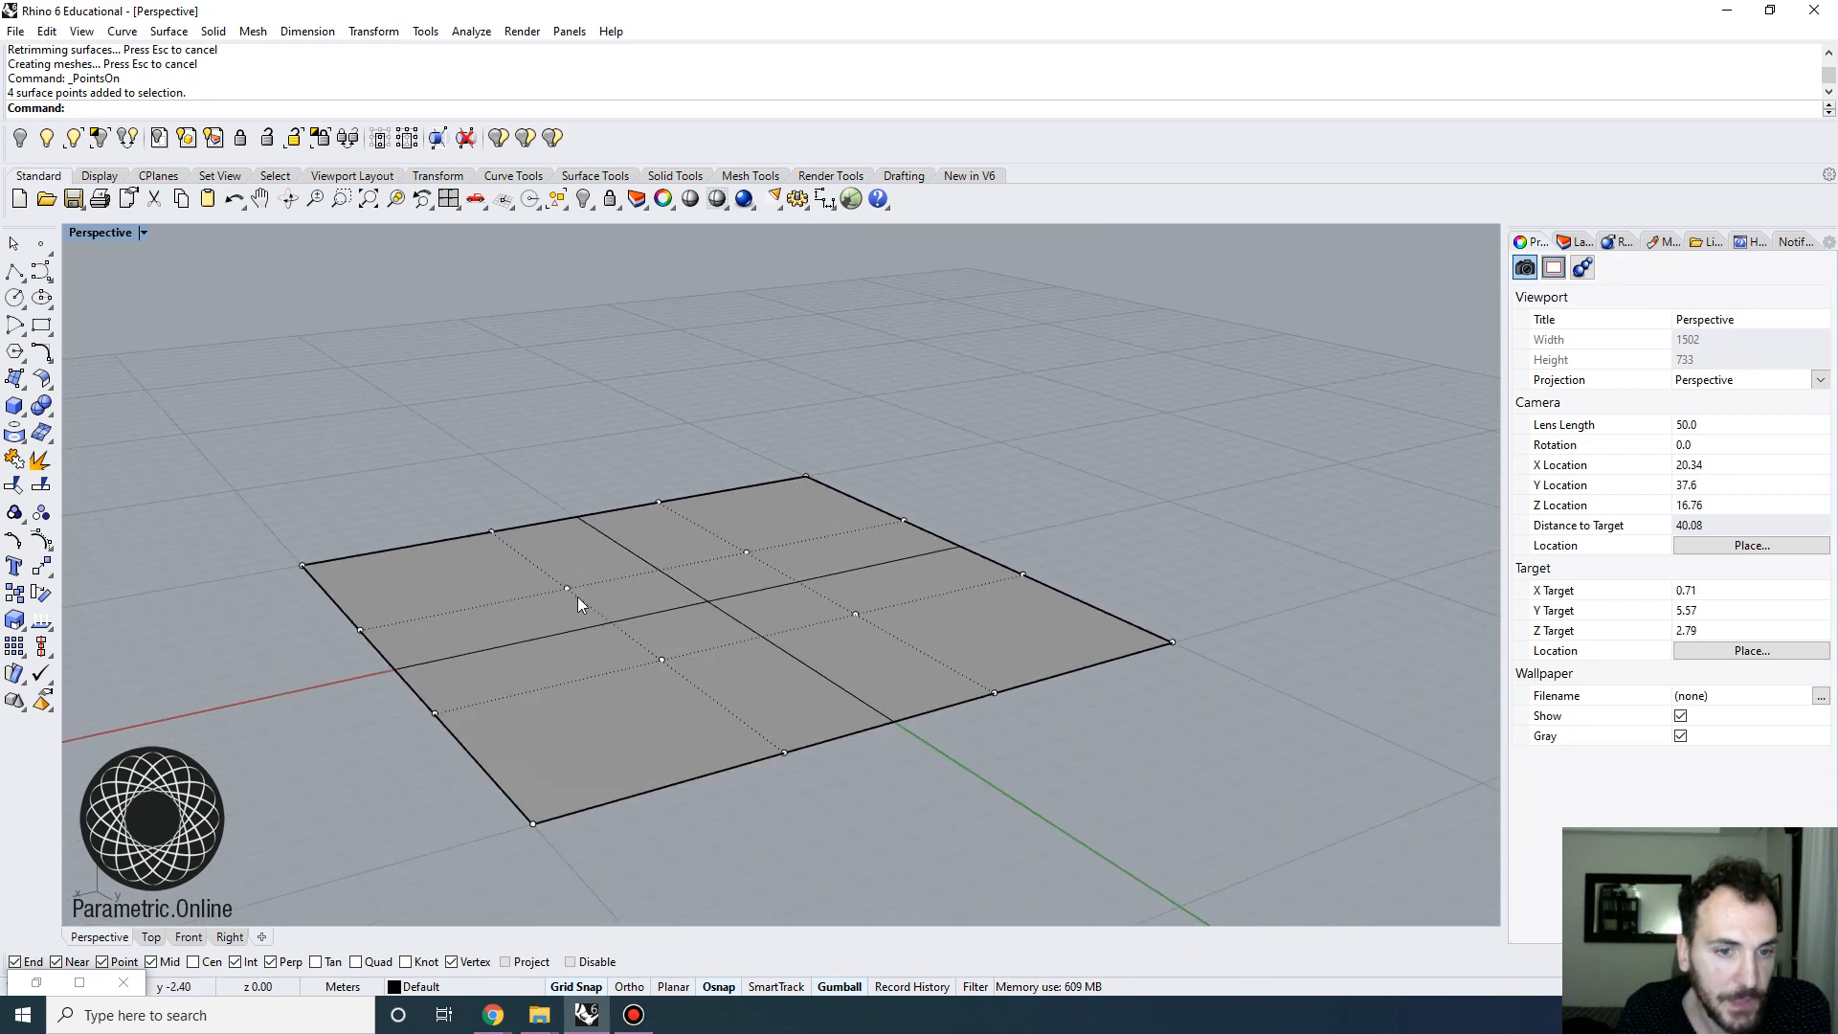
right_drag(554, 582, 551, 566)
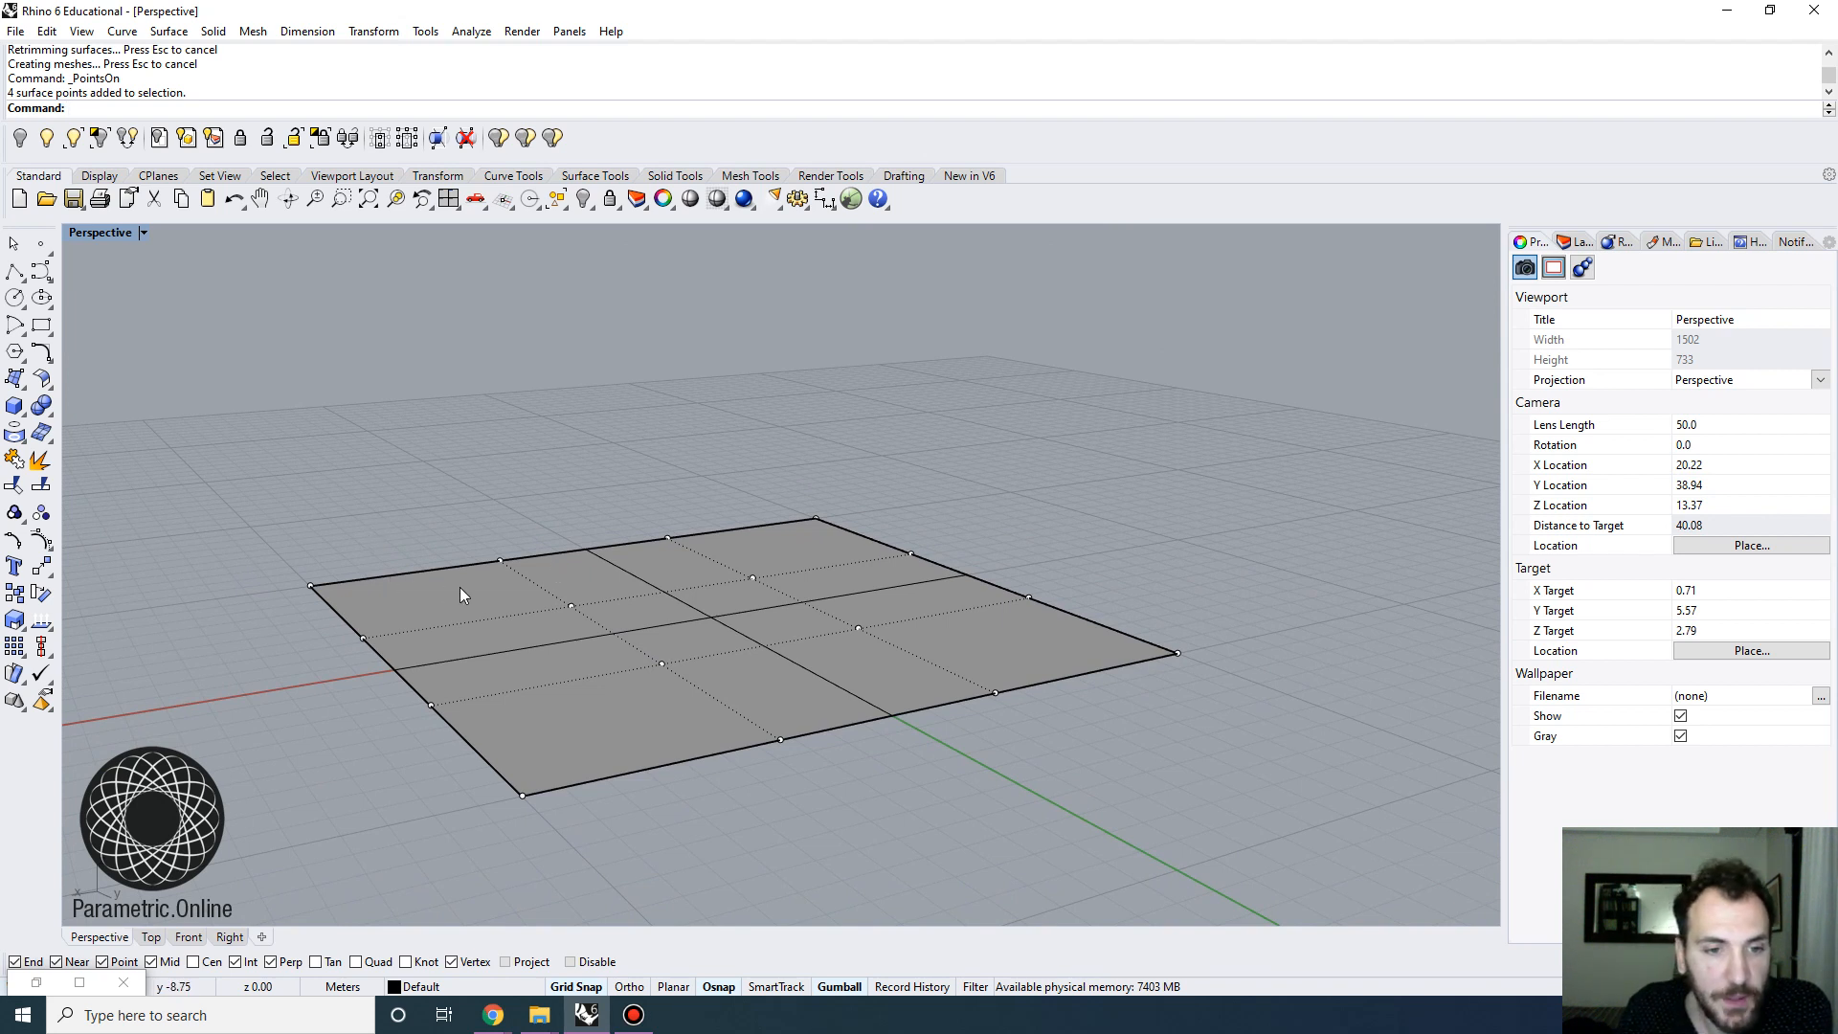
drag(247, 517, 591, 668)
drag(436, 532, 415, 306)
key(Escape)
Examine the deformed surface and its raised control points from several sides
right_drag(840, 440, 649, 435)
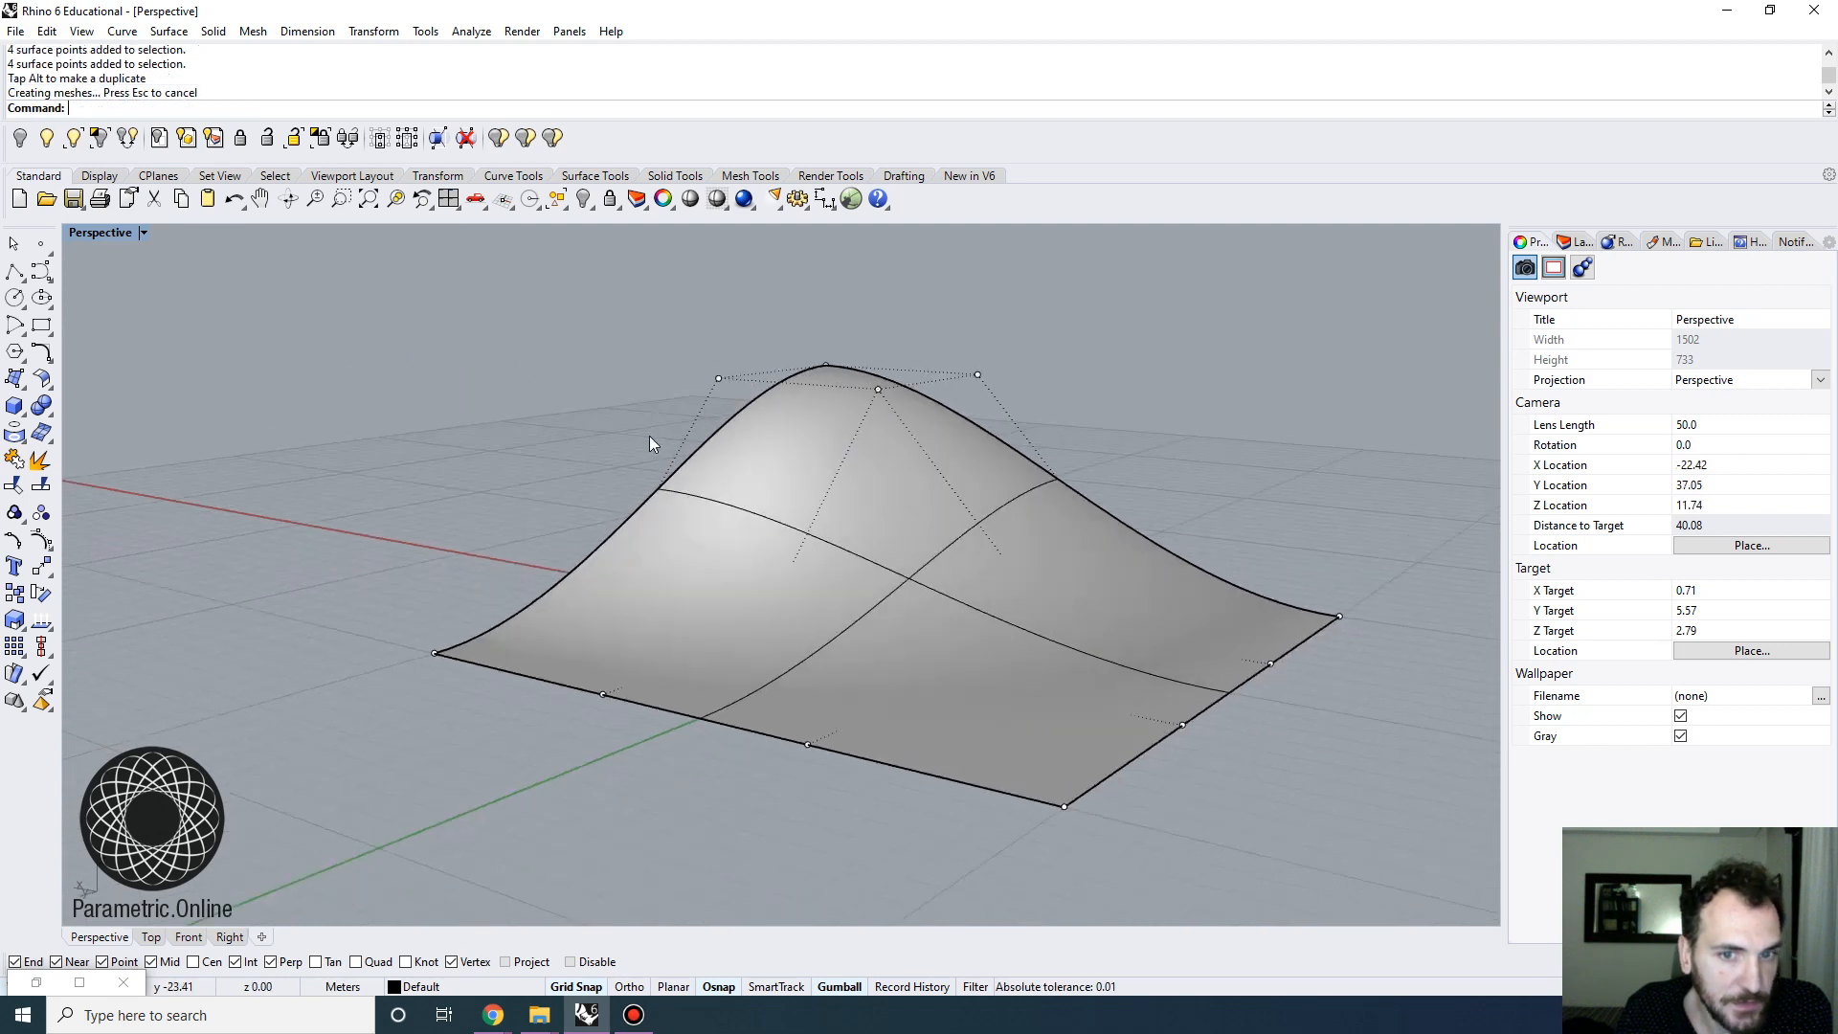
scroll(660, 429, down, 8)
scroll(896, 417, up, 6)
right_drag(866, 484, 986, 457)
right_drag(566, 444, 870, 472)
scroll(754, 531, down, 4)
right_drag(754, 532, 1154, 529)
scroll(920, 509, up, 4)
scroll(1089, 530, down, 6)
Select the four control points along each of the two edges meeting at the raised corner, and clear the selection
drag(1074, 428, 1143, 689)
right_drag(1188, 610, 1072, 583)
scroll(1101, 600, up, 5)
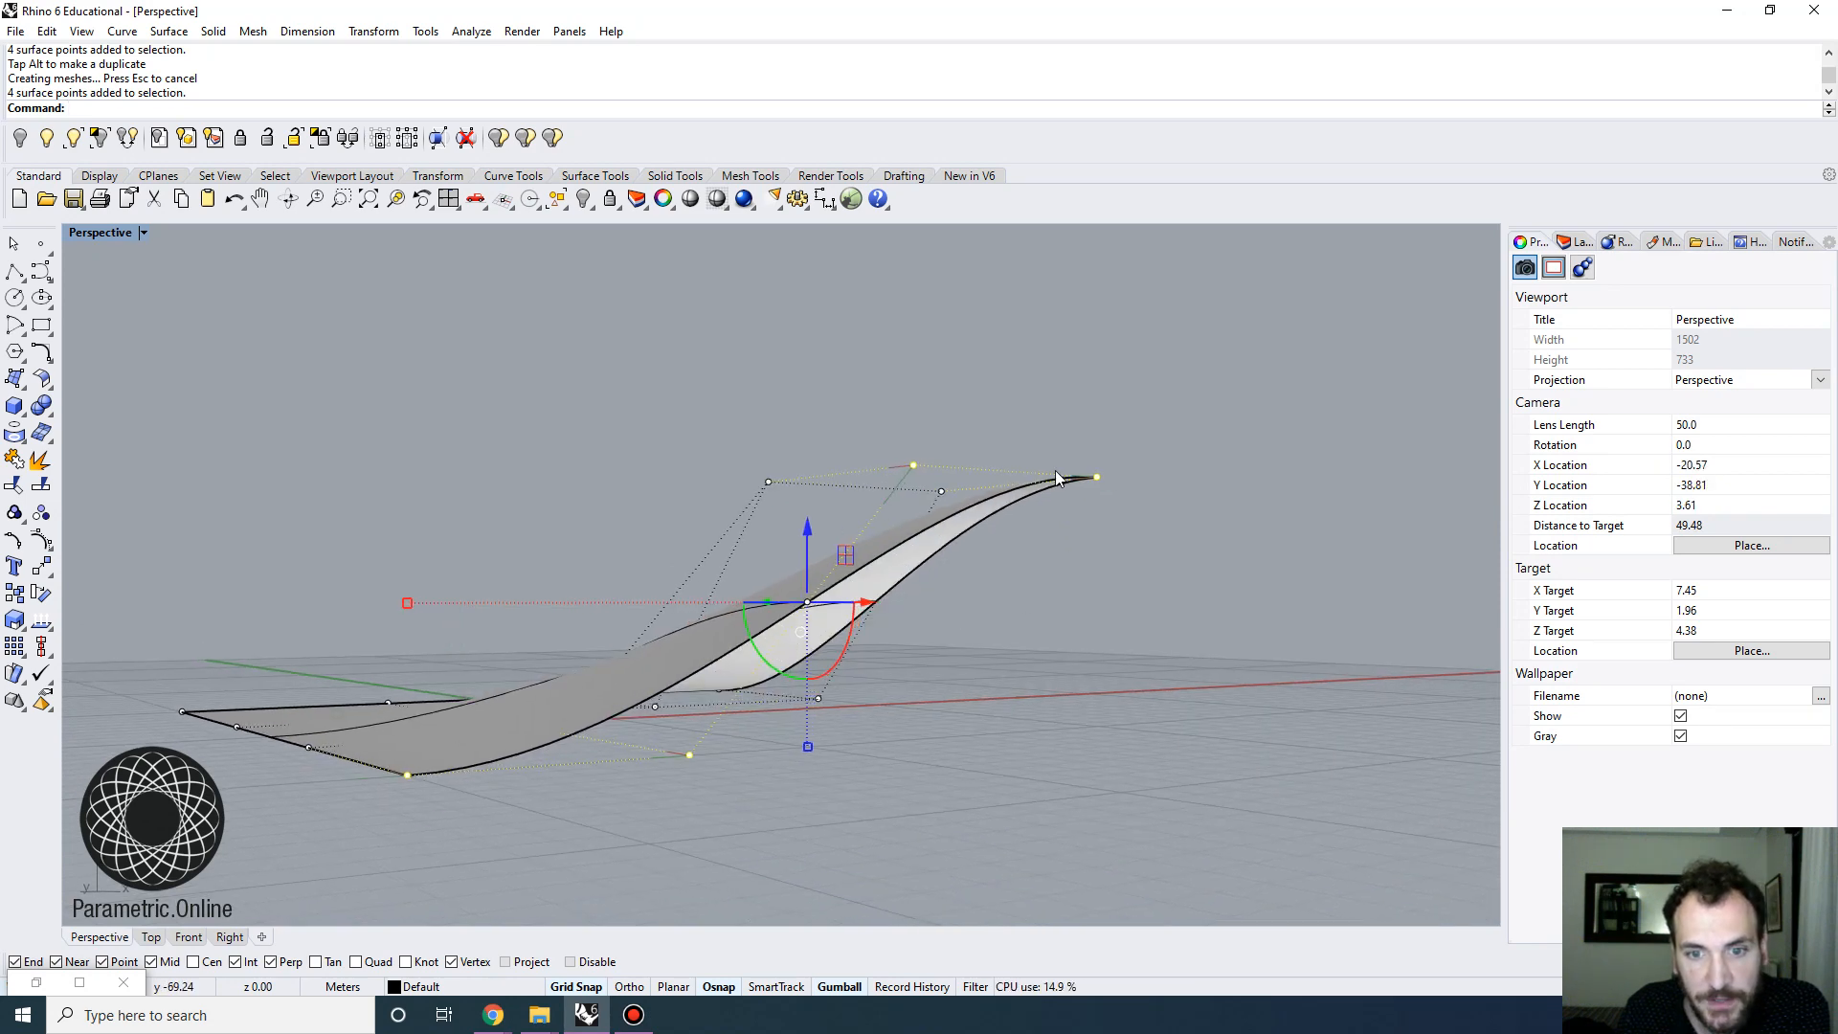
right_drag(821, 600, 759, 546)
drag(609, 407, 737, 772)
right_drag(737, 771, 601, 532)
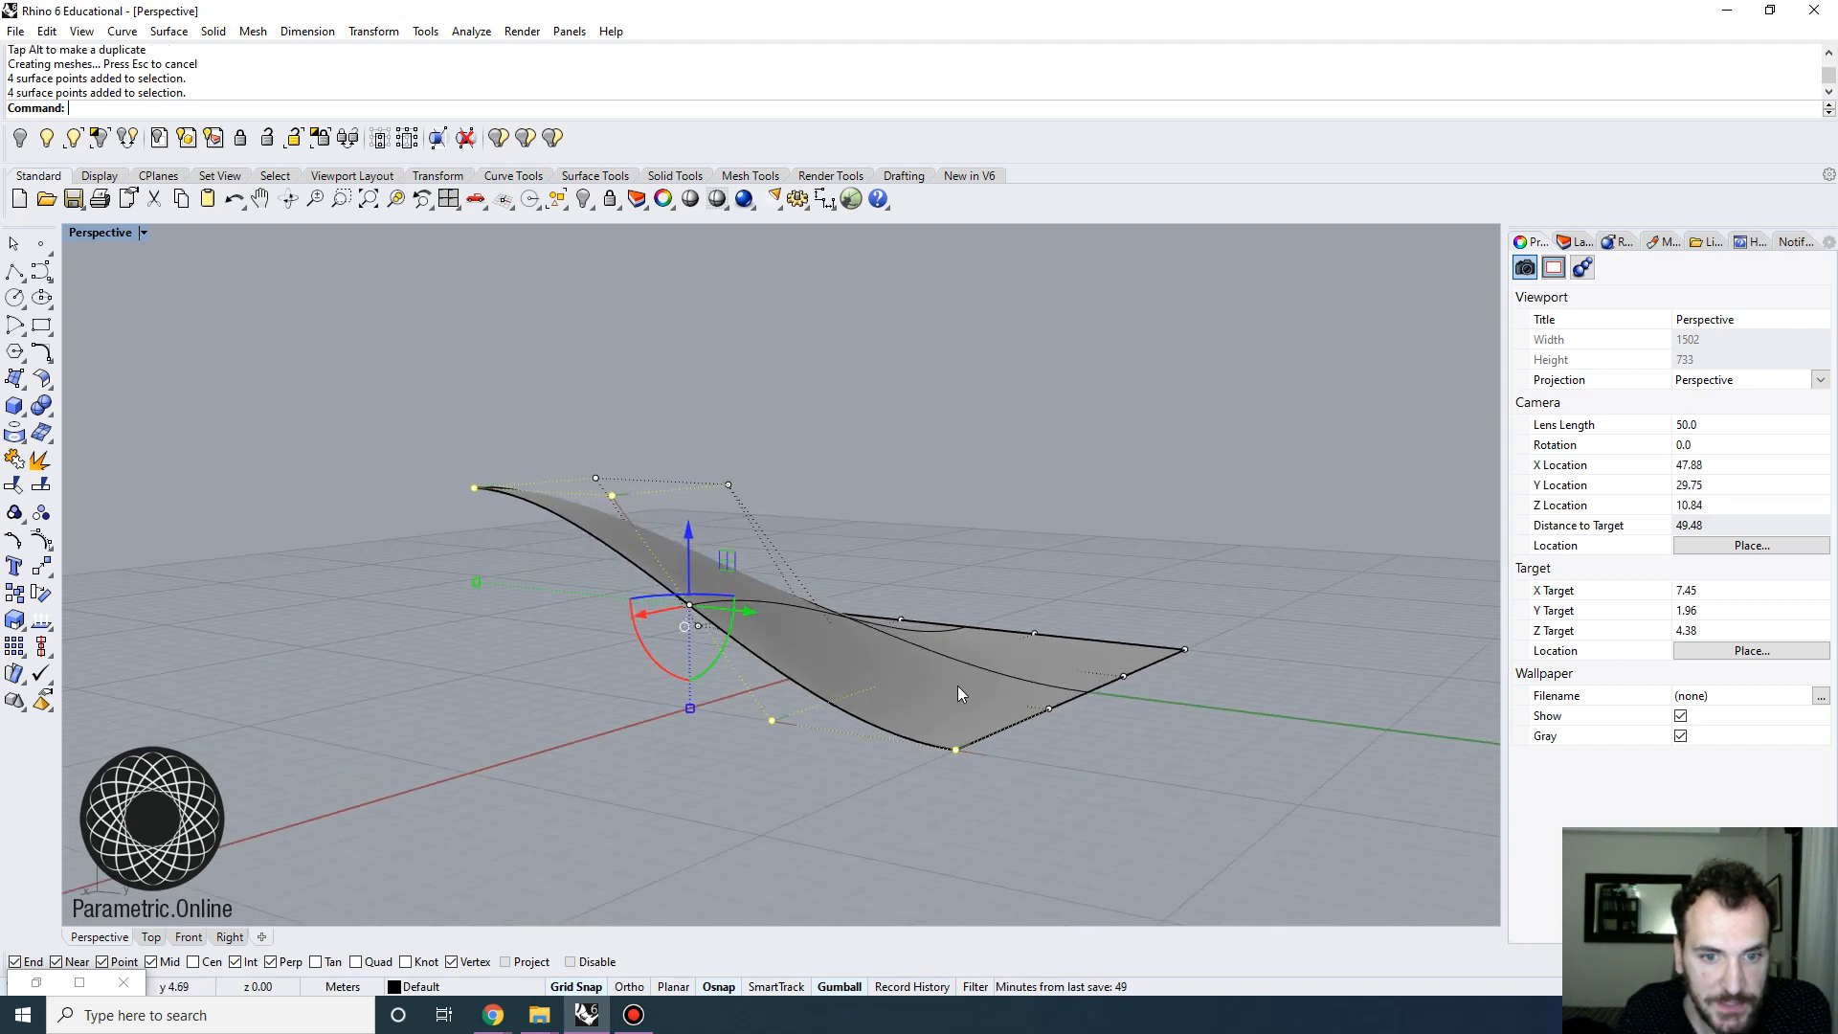
right_drag(957, 686, 655, 708)
click(513, 584)
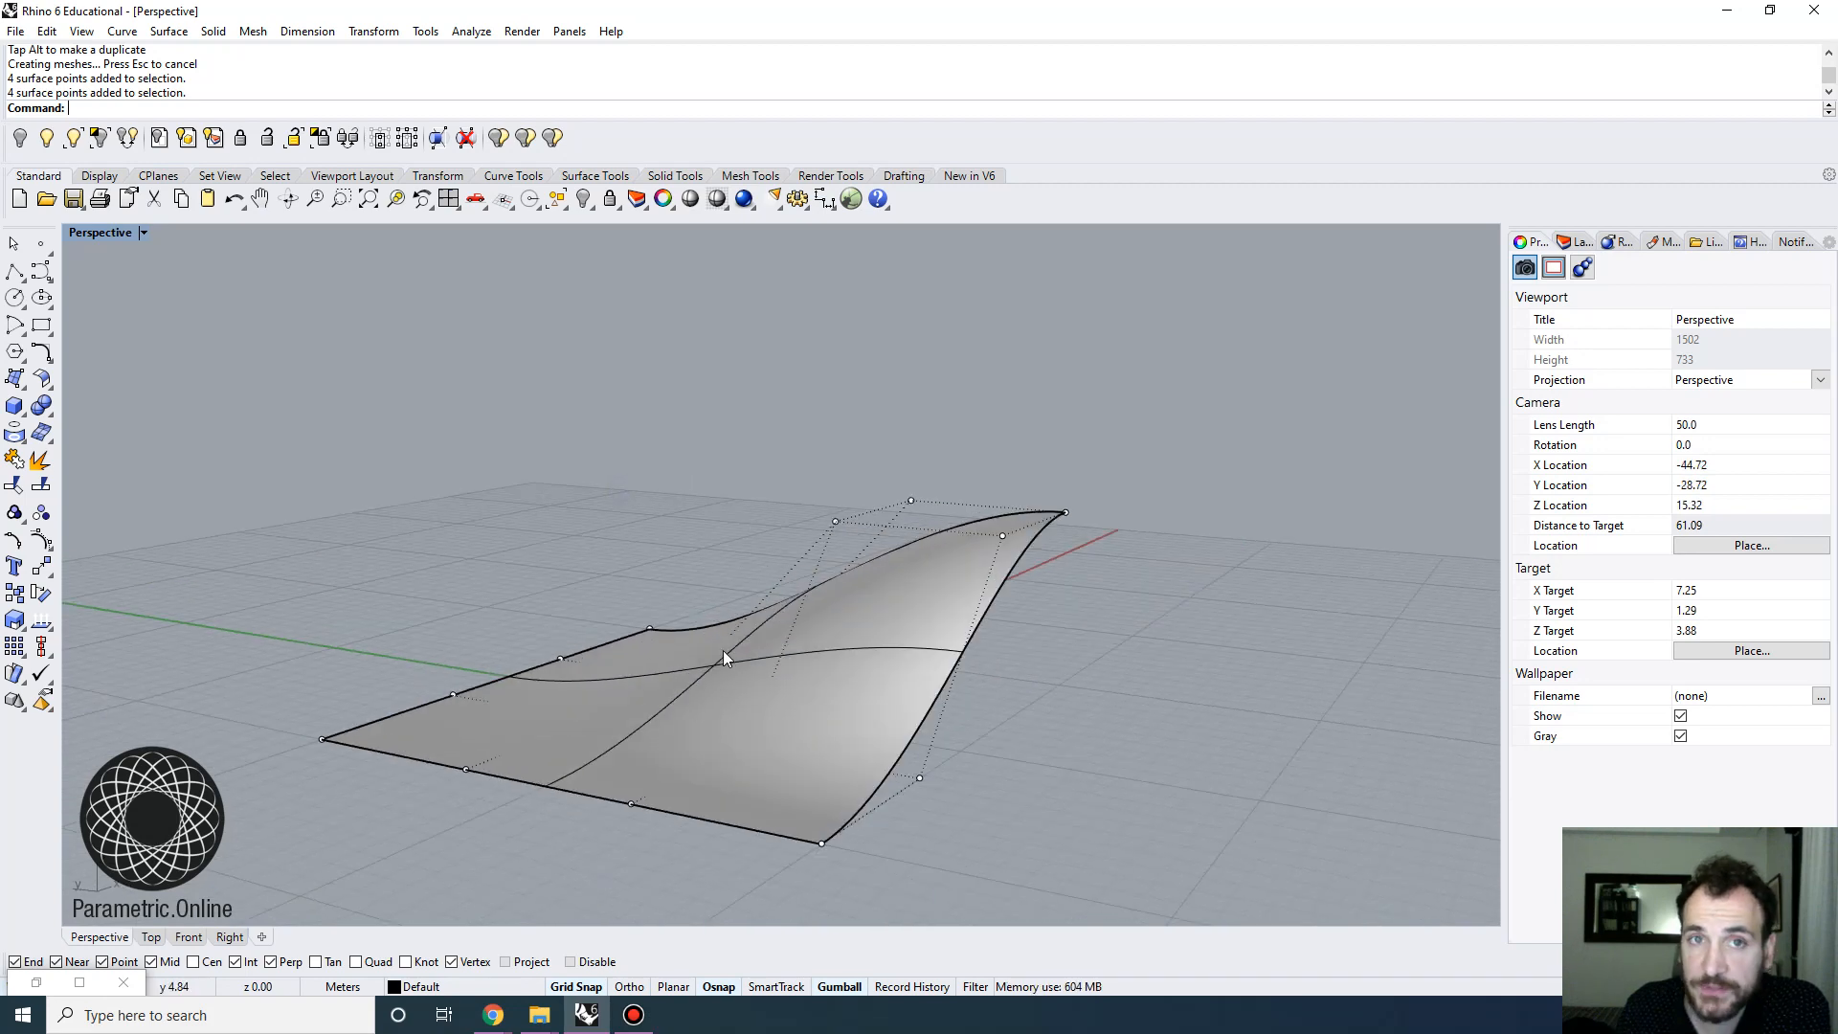
Move the inner control point beside the raised corner up and down, leave it level with its raised neighbours, and hide the control points
right_drag(739, 641, 737, 492)
click(804, 491)
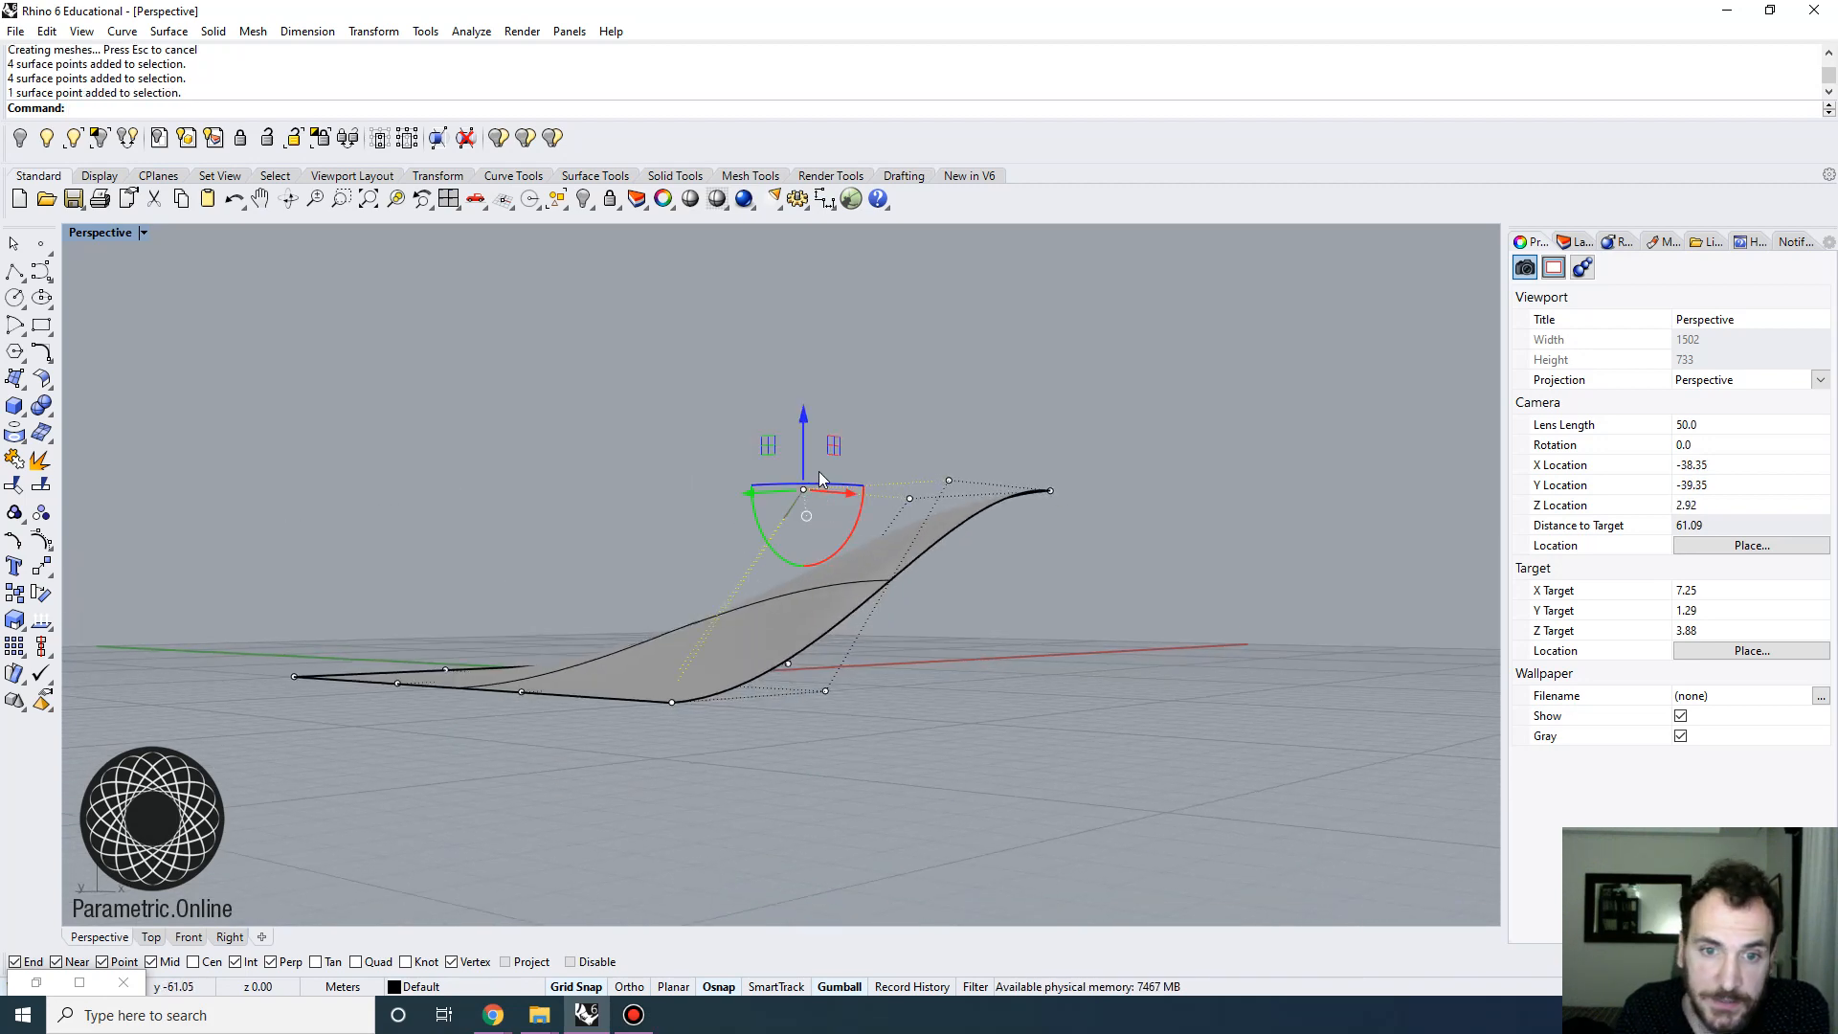
mouse_move(802, 428)
mouse_down()
mouse_move(804, 574)
mouse_move(795, 407)
mouse_up()
right_drag(806, 566, 873, 628)
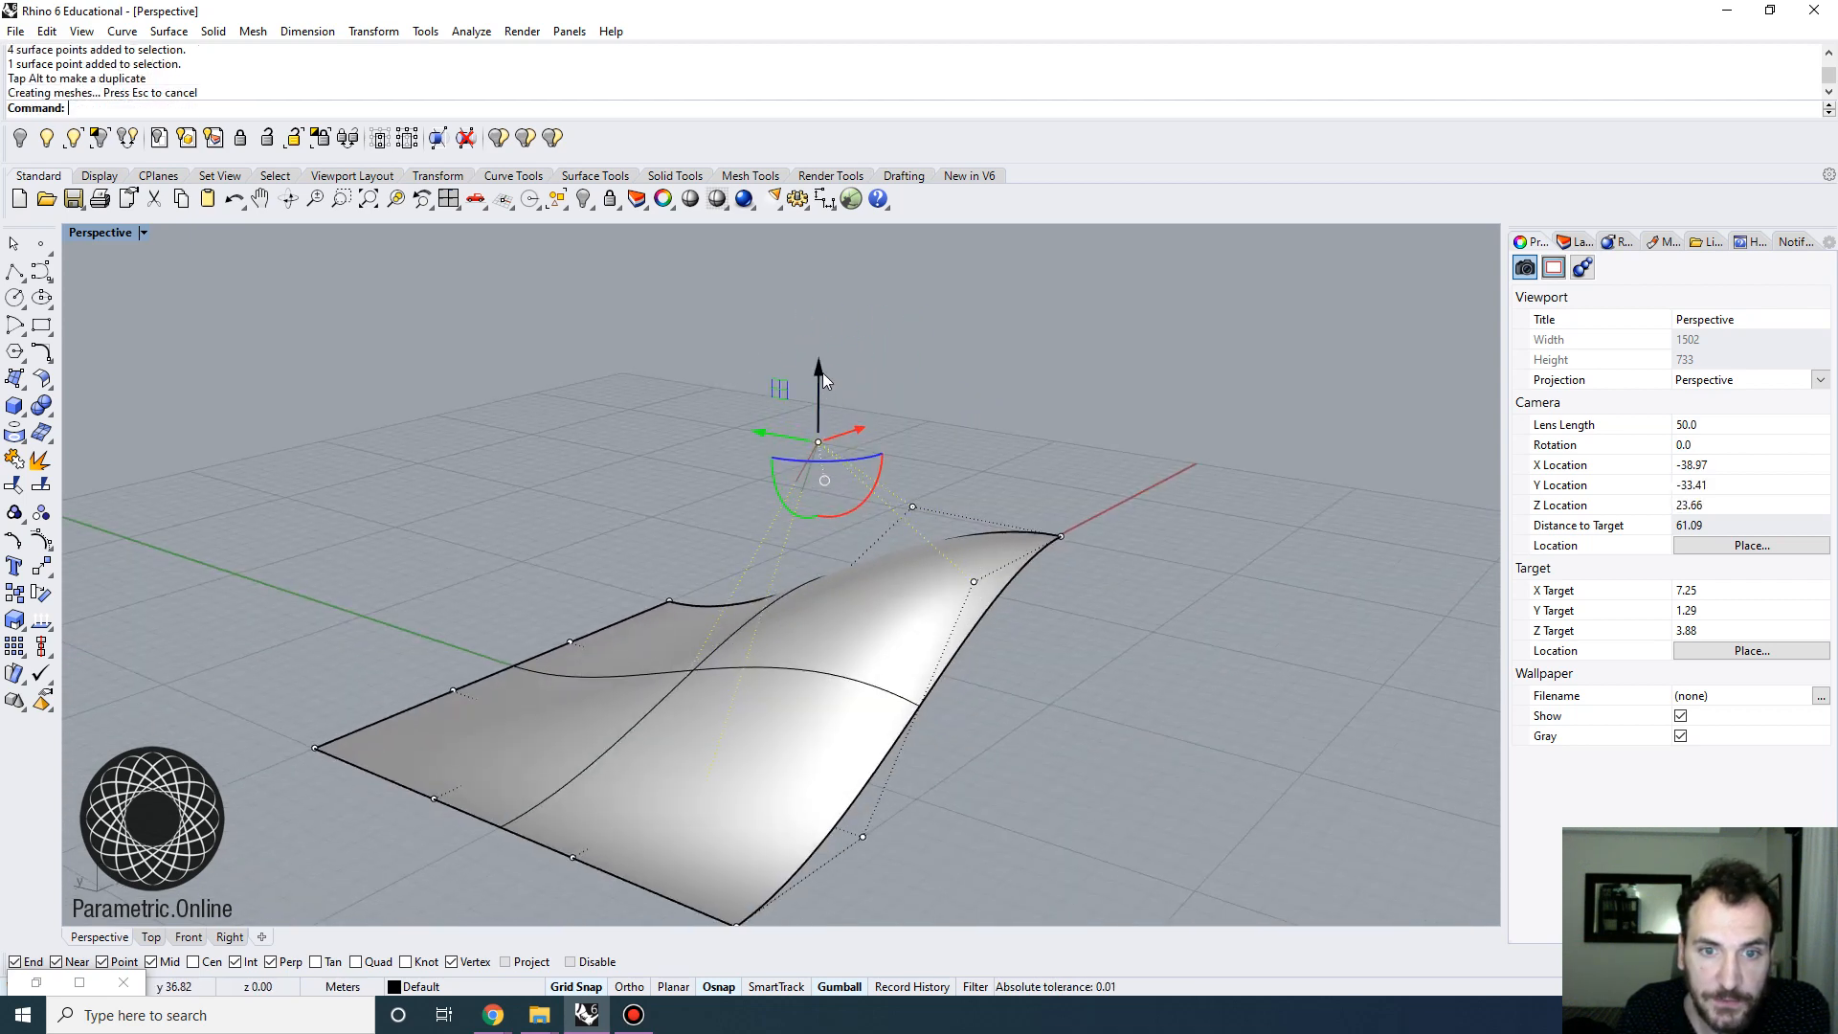
drag(823, 371, 818, 598)
right_drag(990, 697, 980, 654)
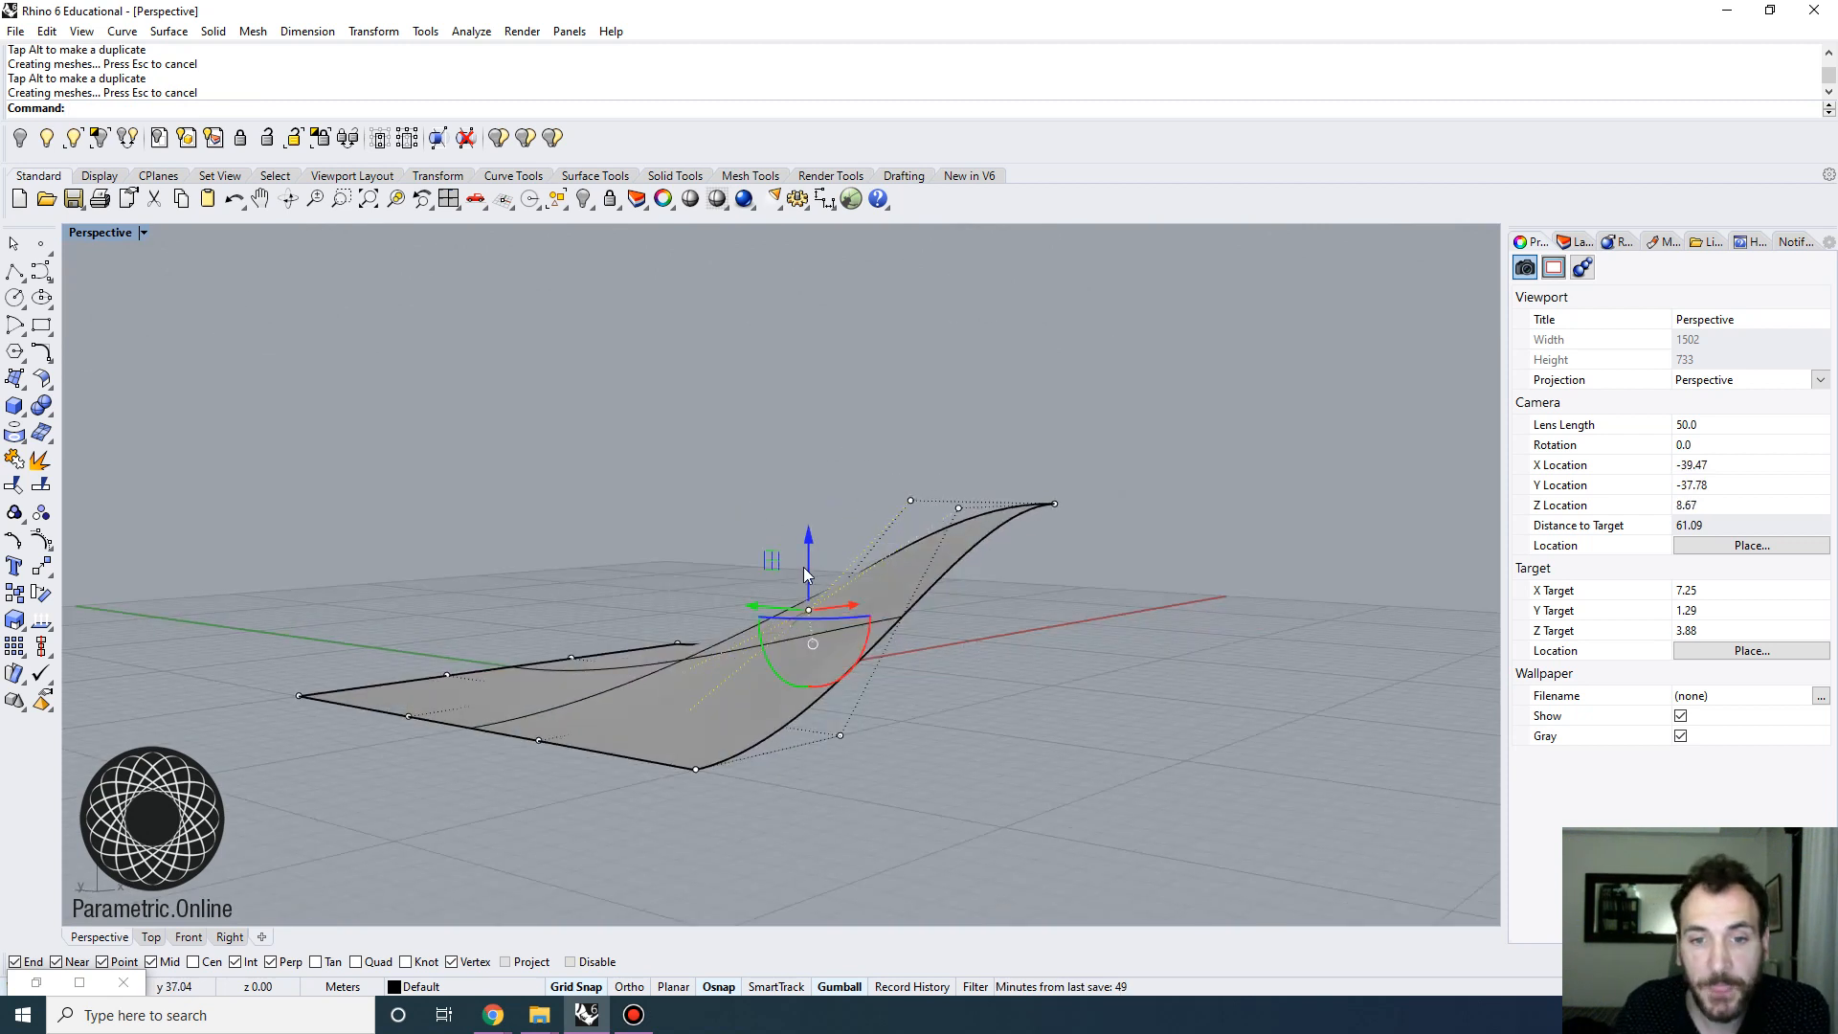
drag(803, 566, 811, 464)
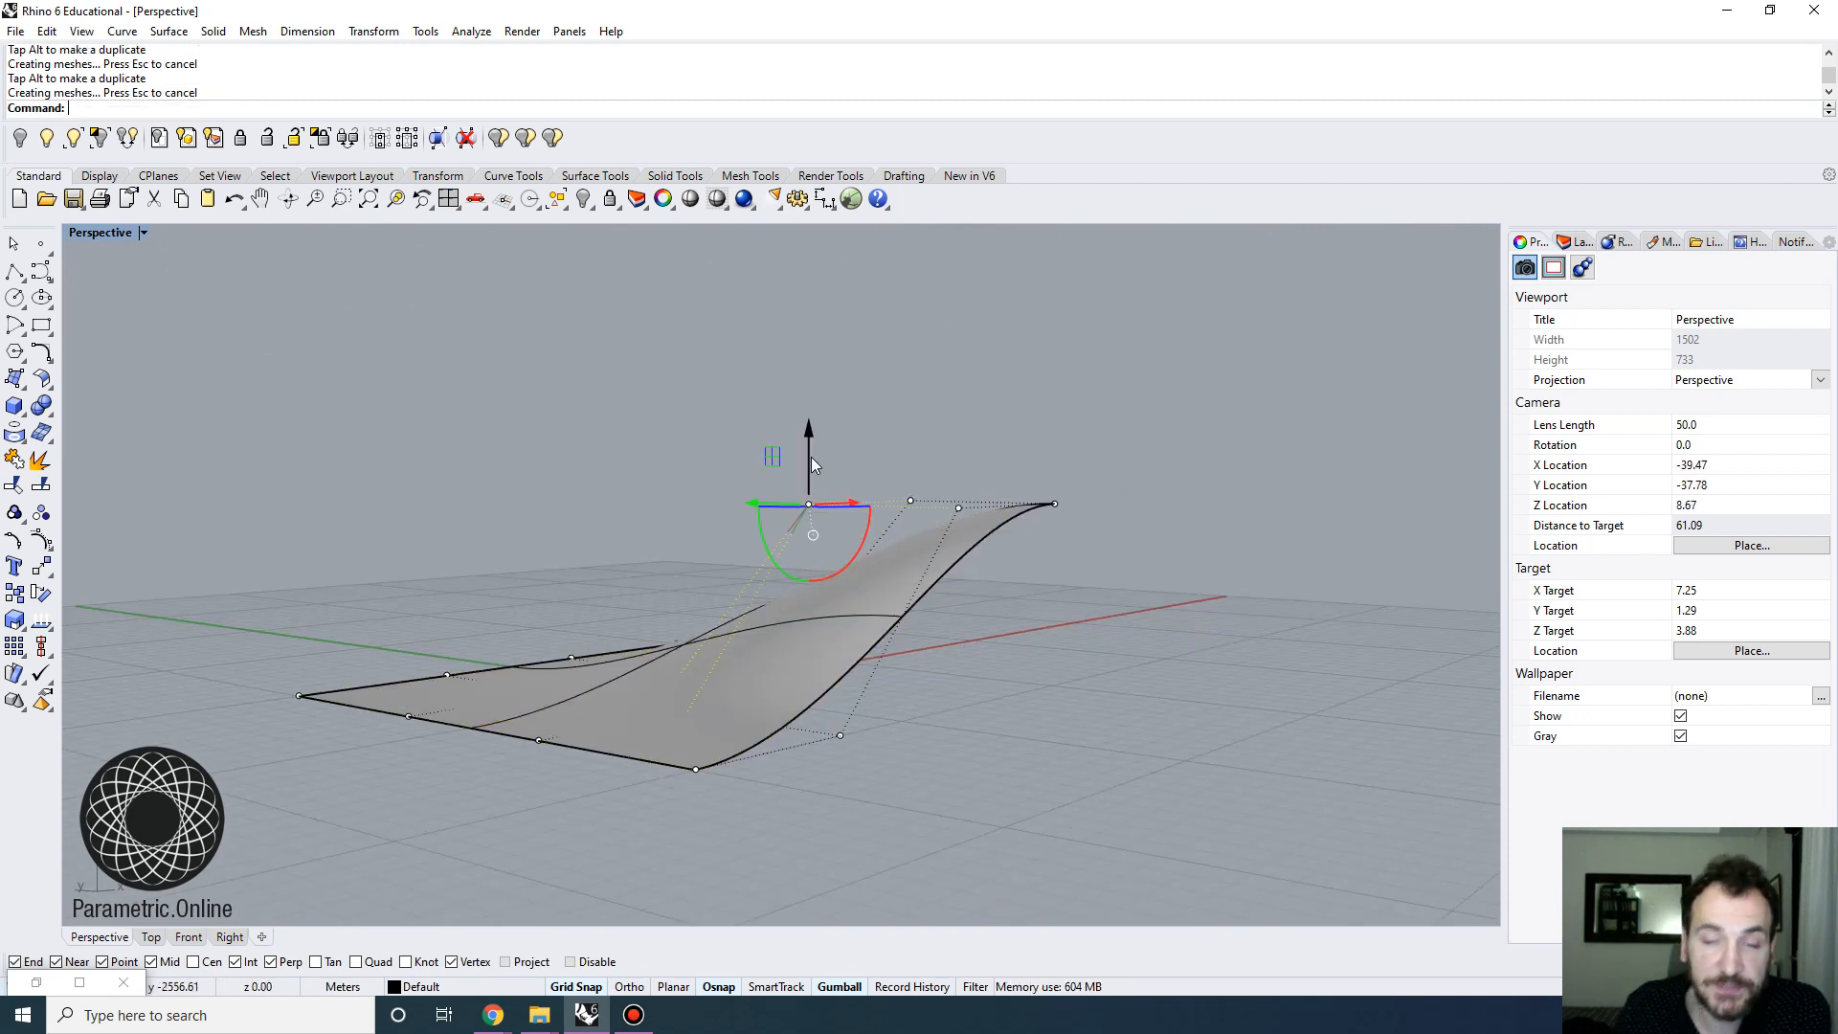
key(Escape)
Select the curved surface with its control points hidden
right_drag(865, 522, 894, 628)
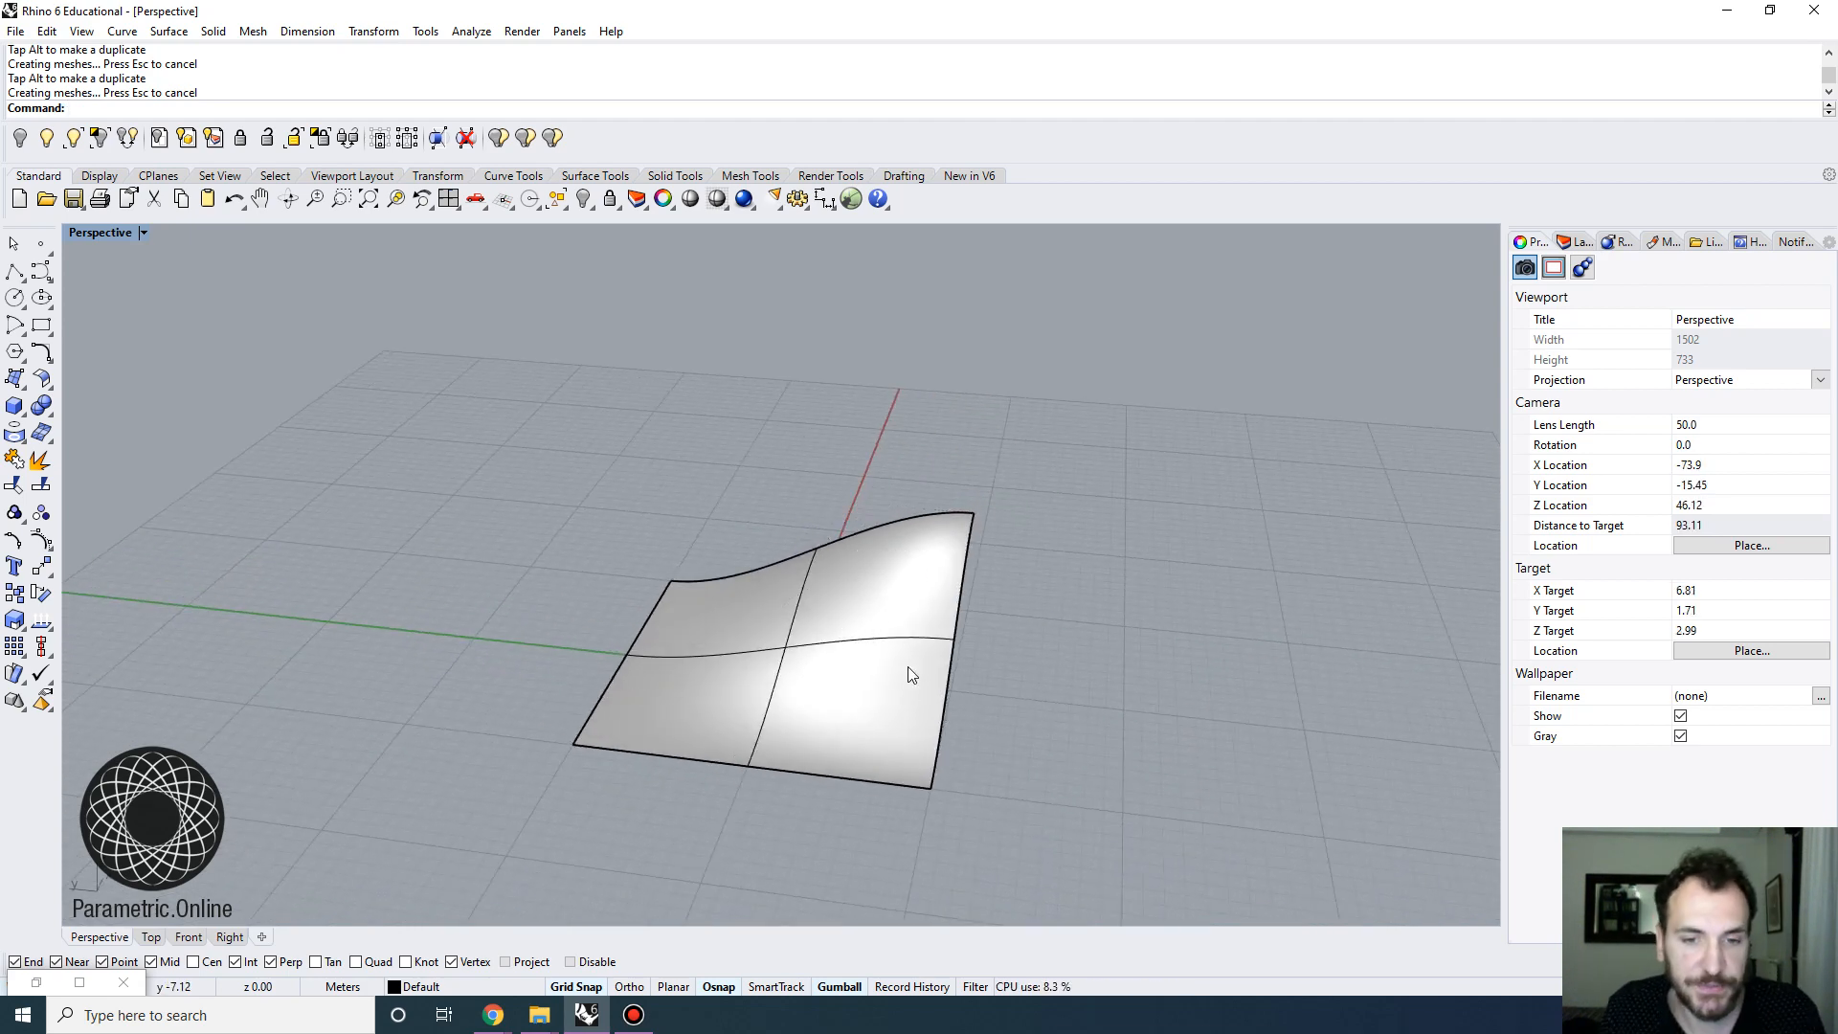
right_drag(910, 668, 816, 668)
click(817, 673)
text(M)
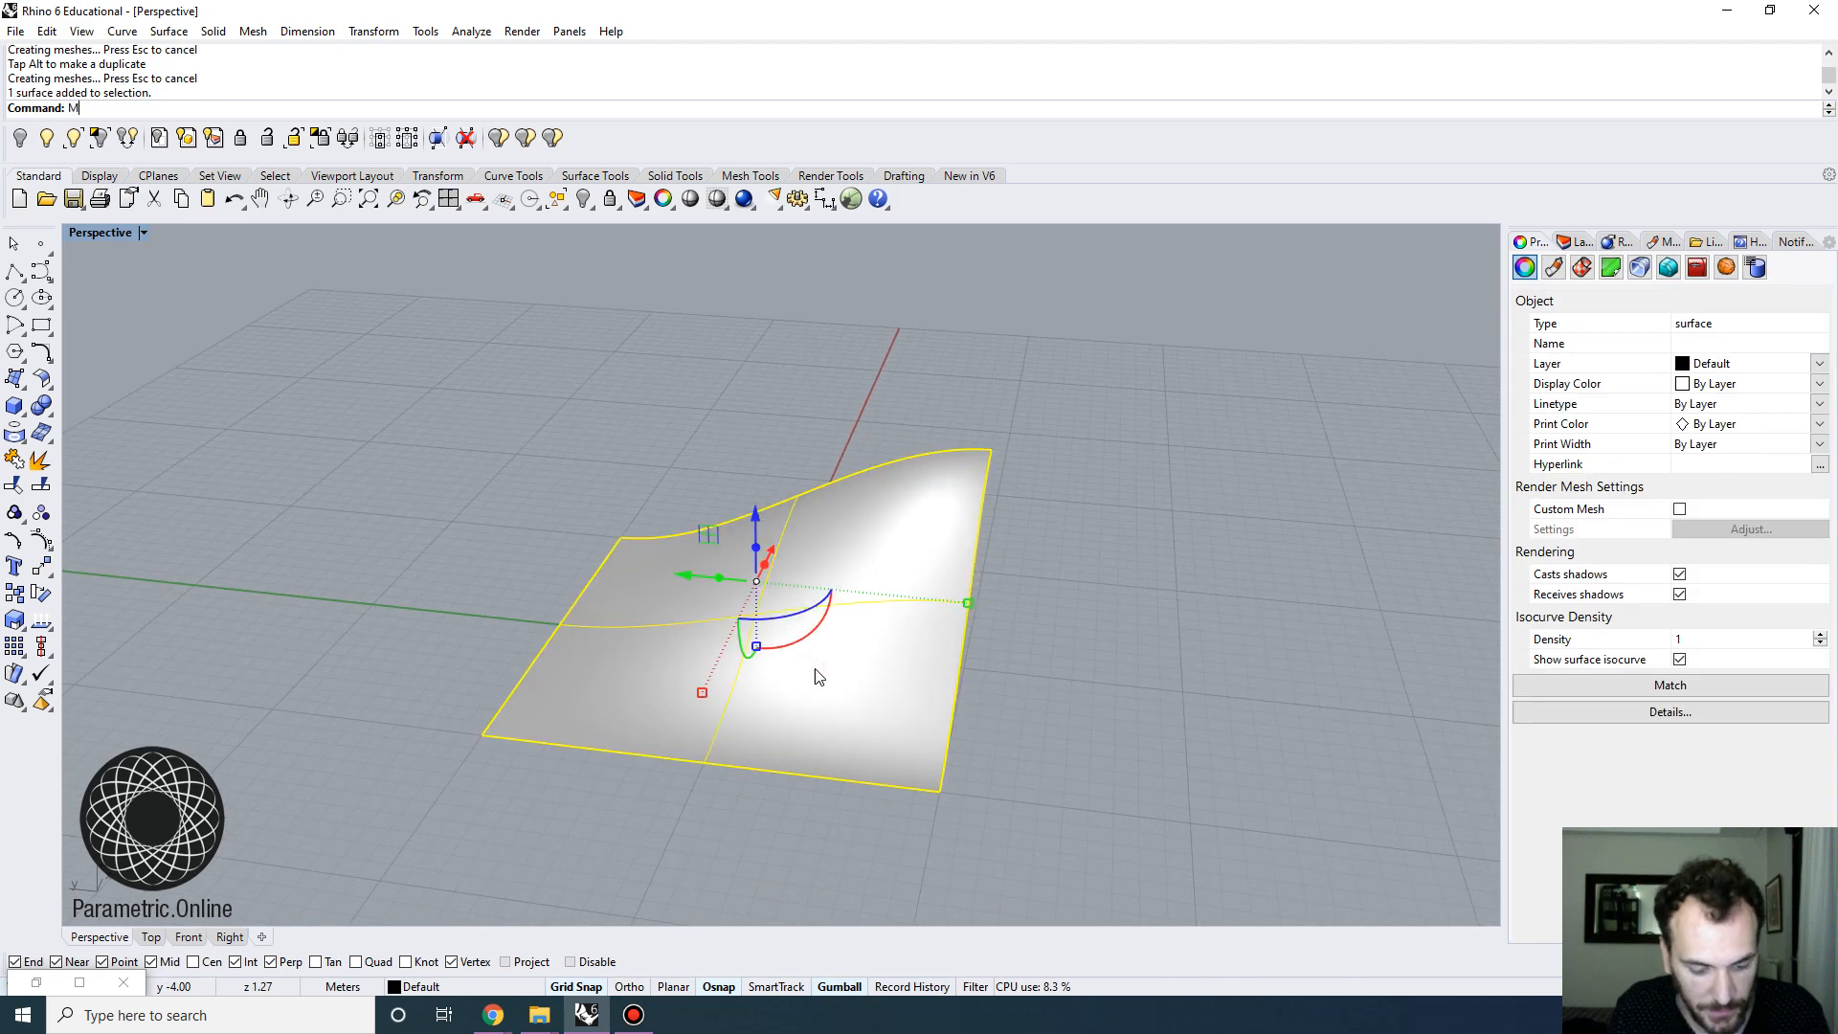
text(esh)
key(Return)
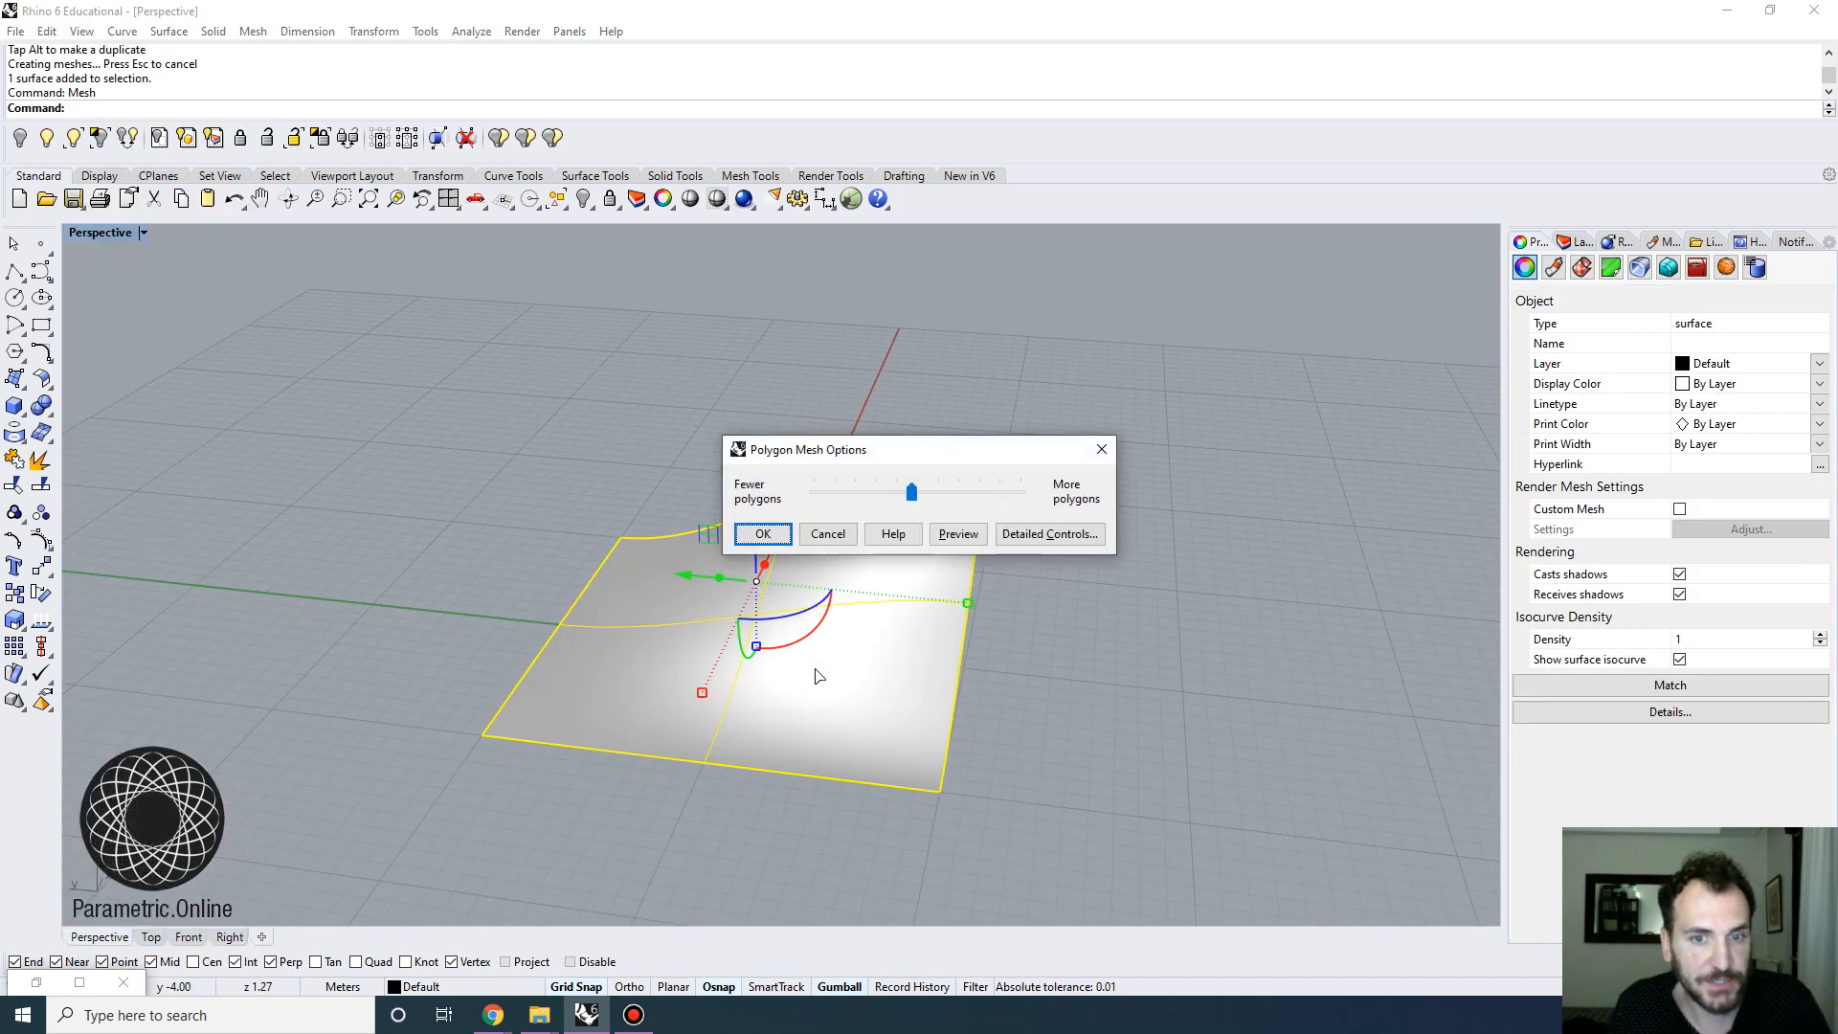
drag(906, 455, 825, 256)
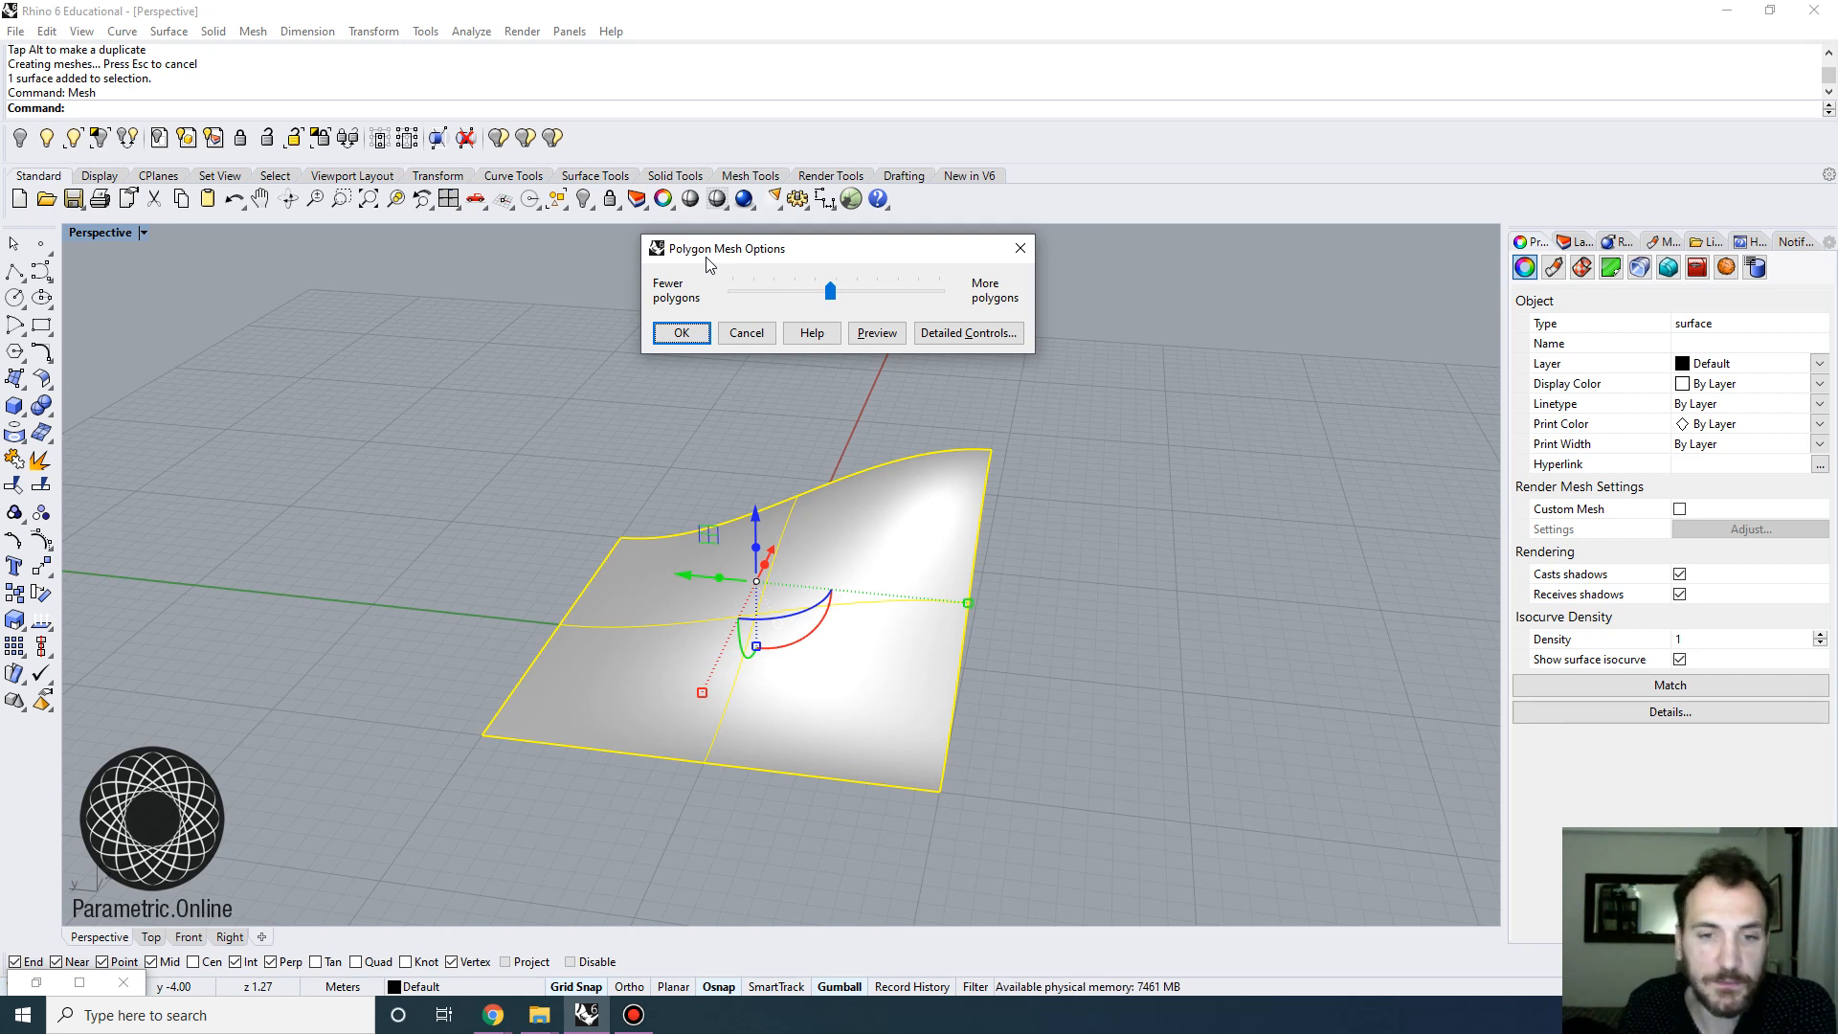
drag(825, 290, 861, 252)
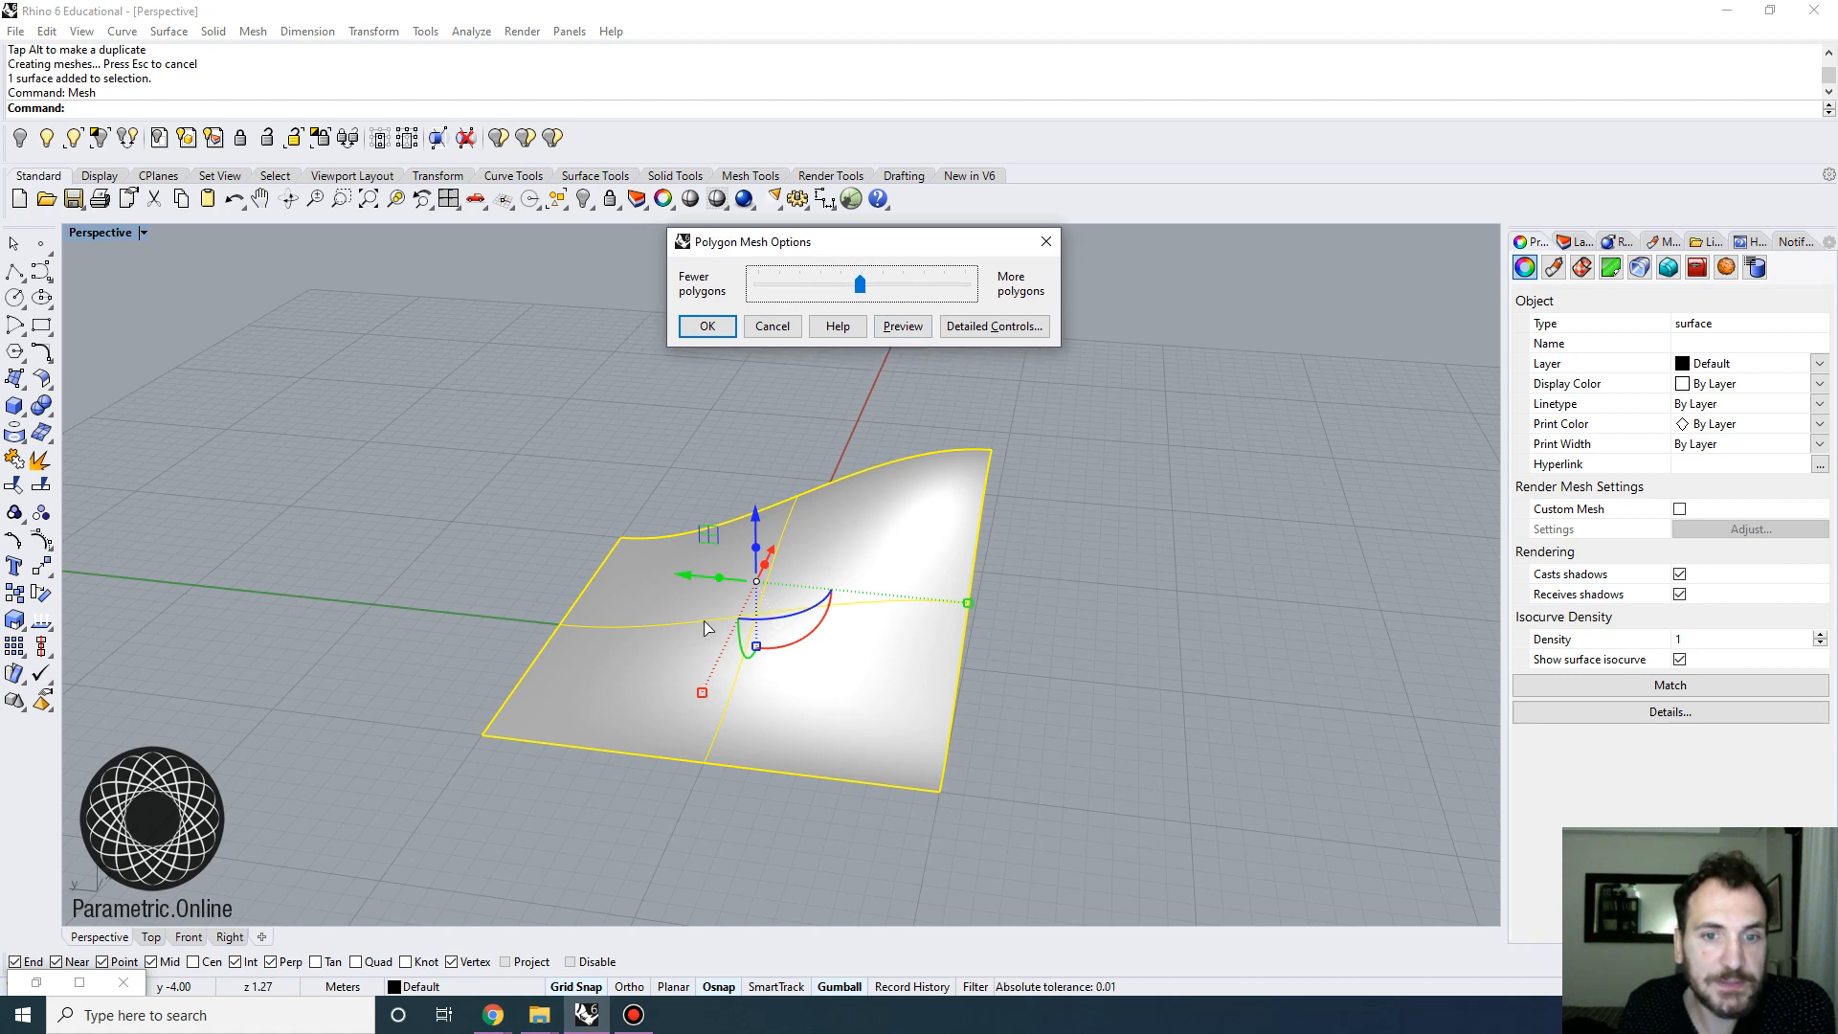
click(862, 286)
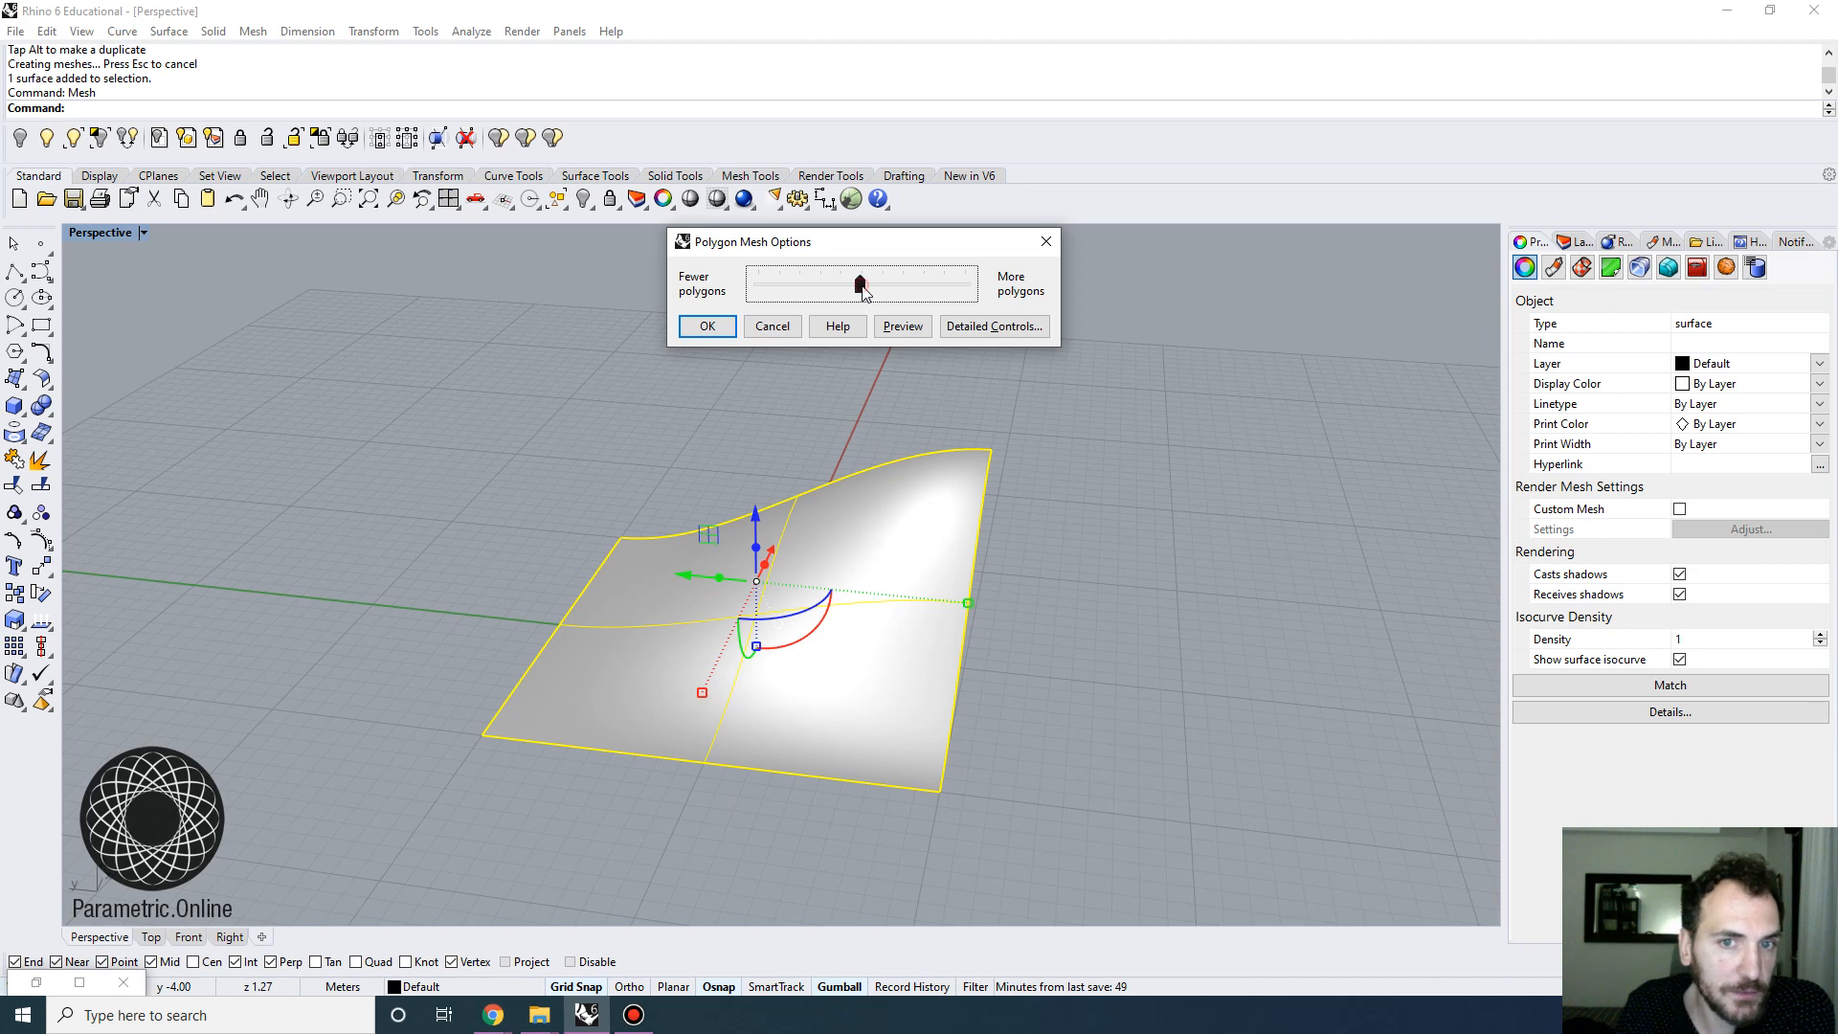
click(1007, 327)
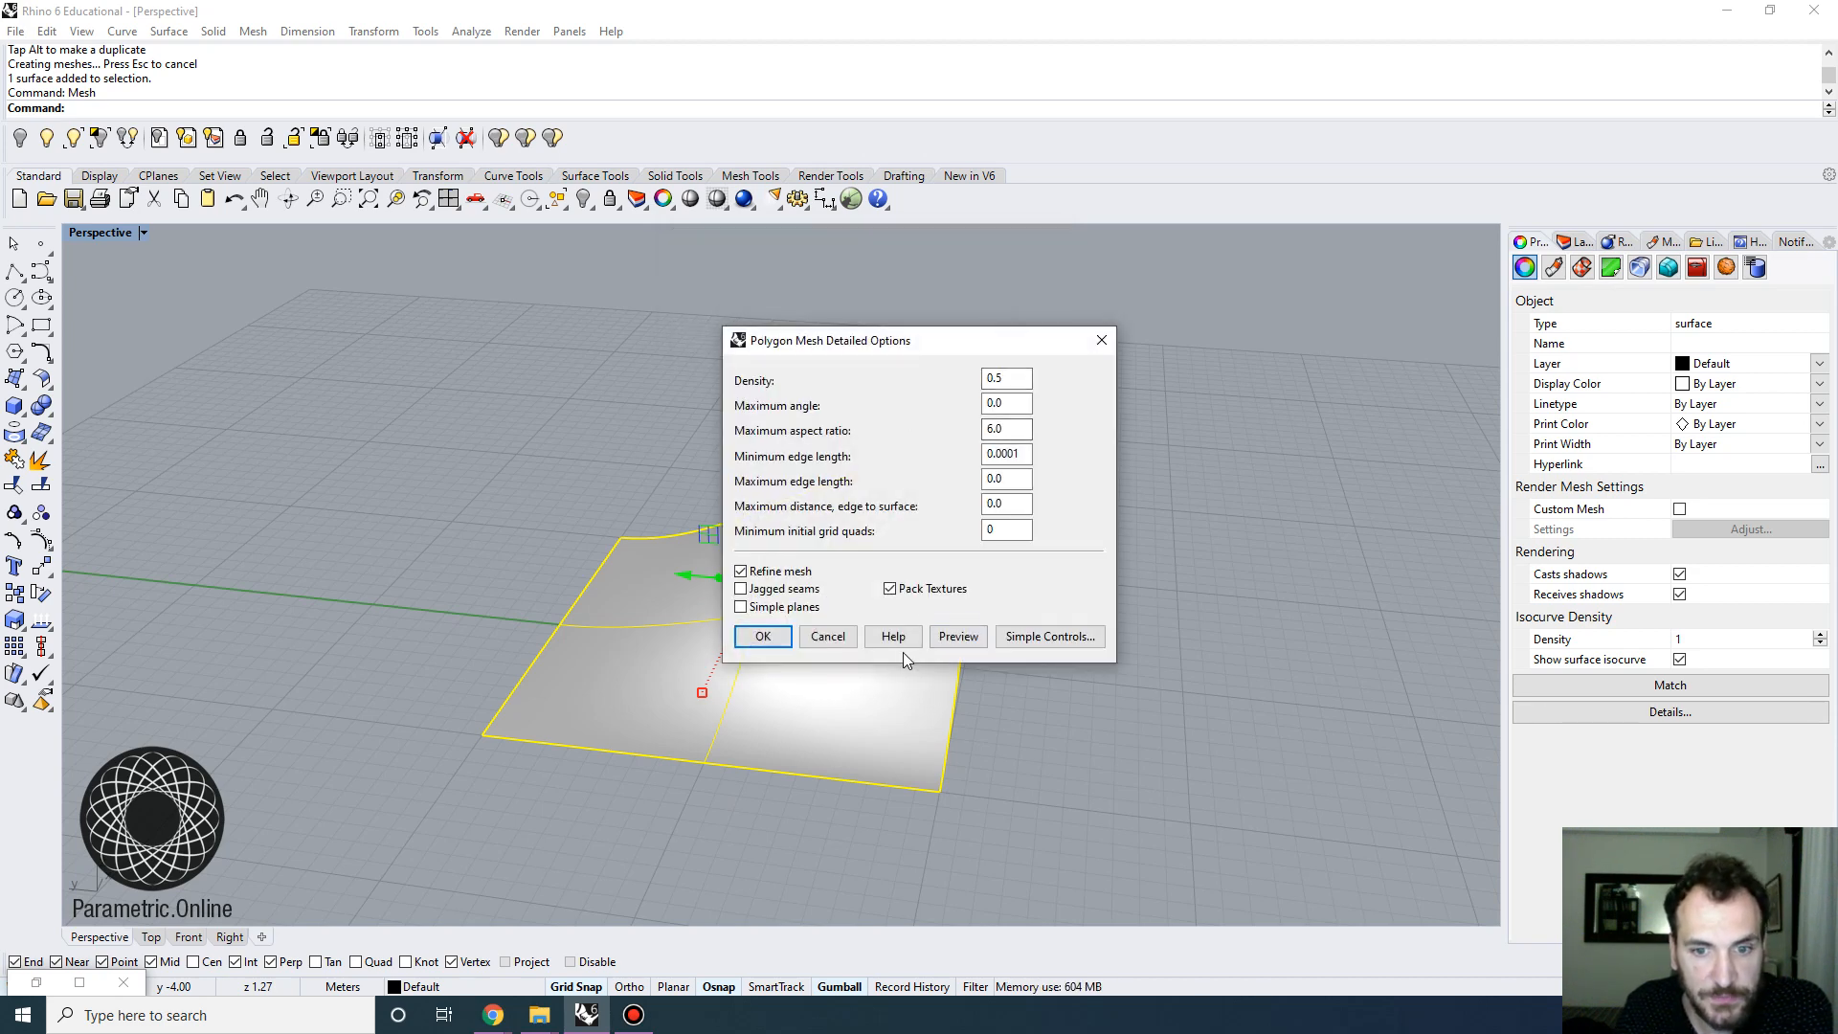
click(828, 636)
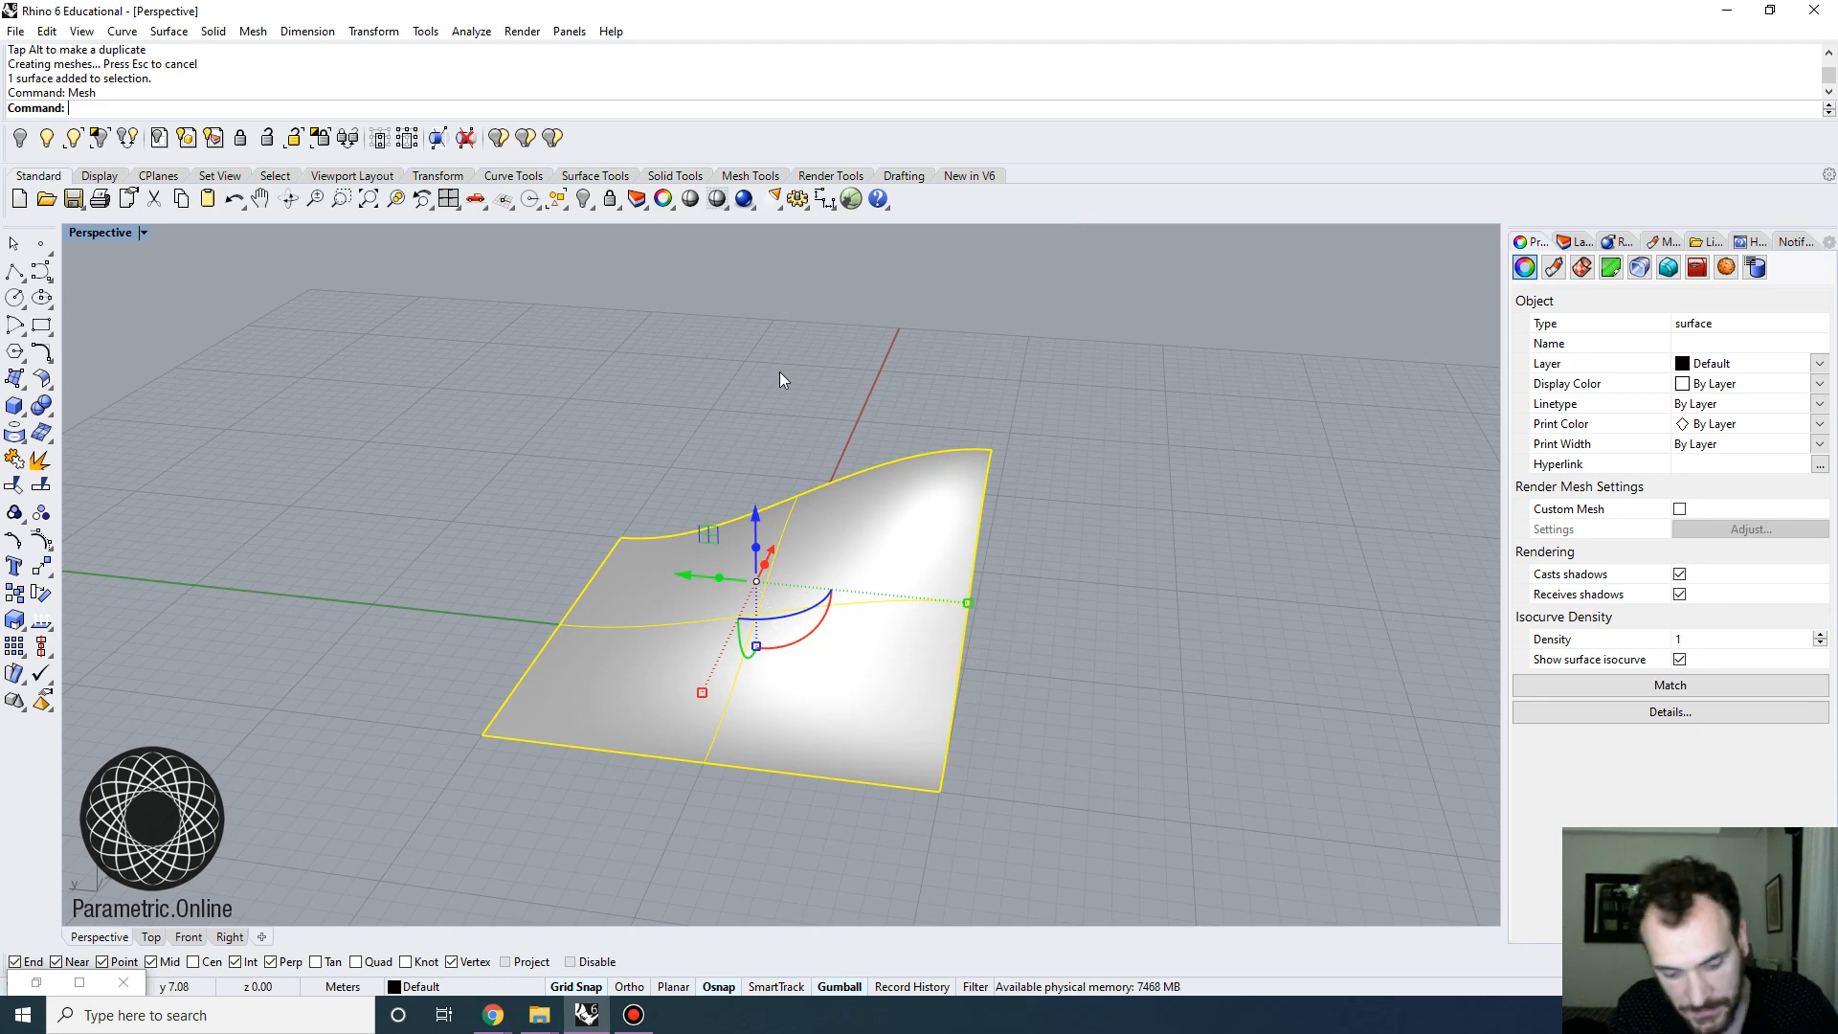
Convert the selected surface into a polygon mesh with the simple controls, keeping the polygon amount near the middle between fewer and more
text(mesh)
key(Return)
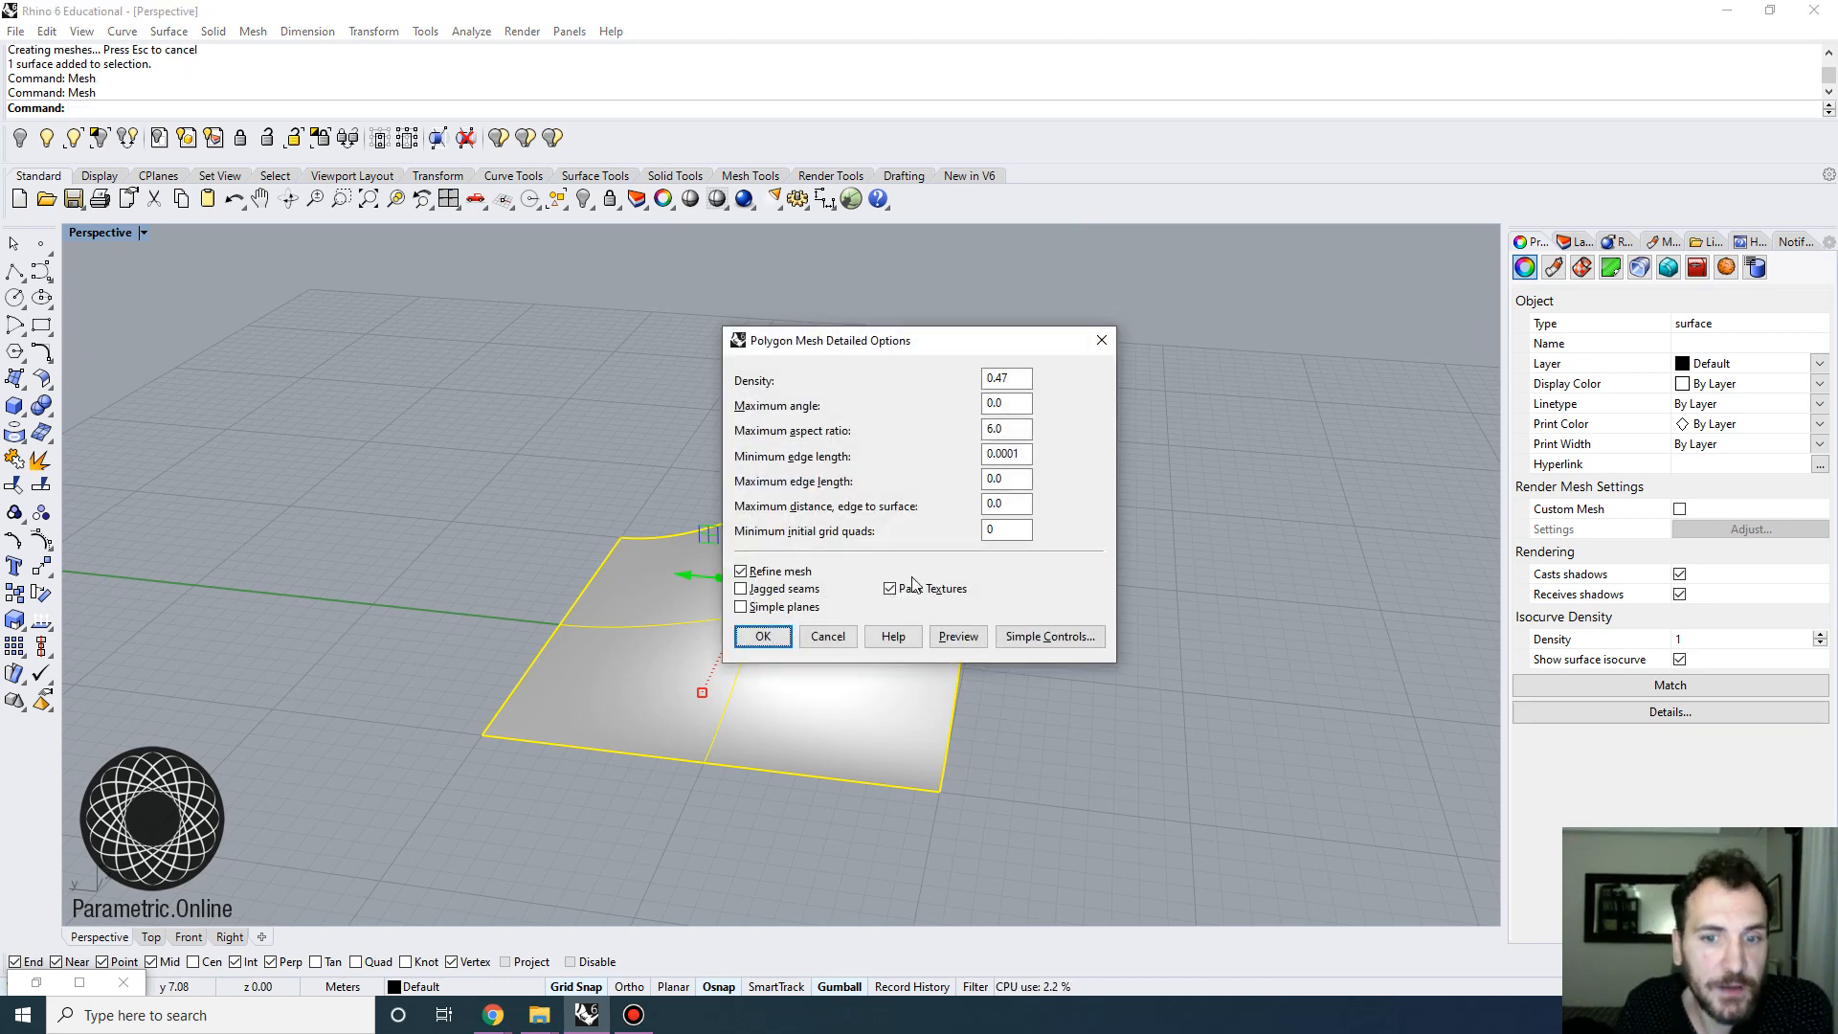
click(1050, 636)
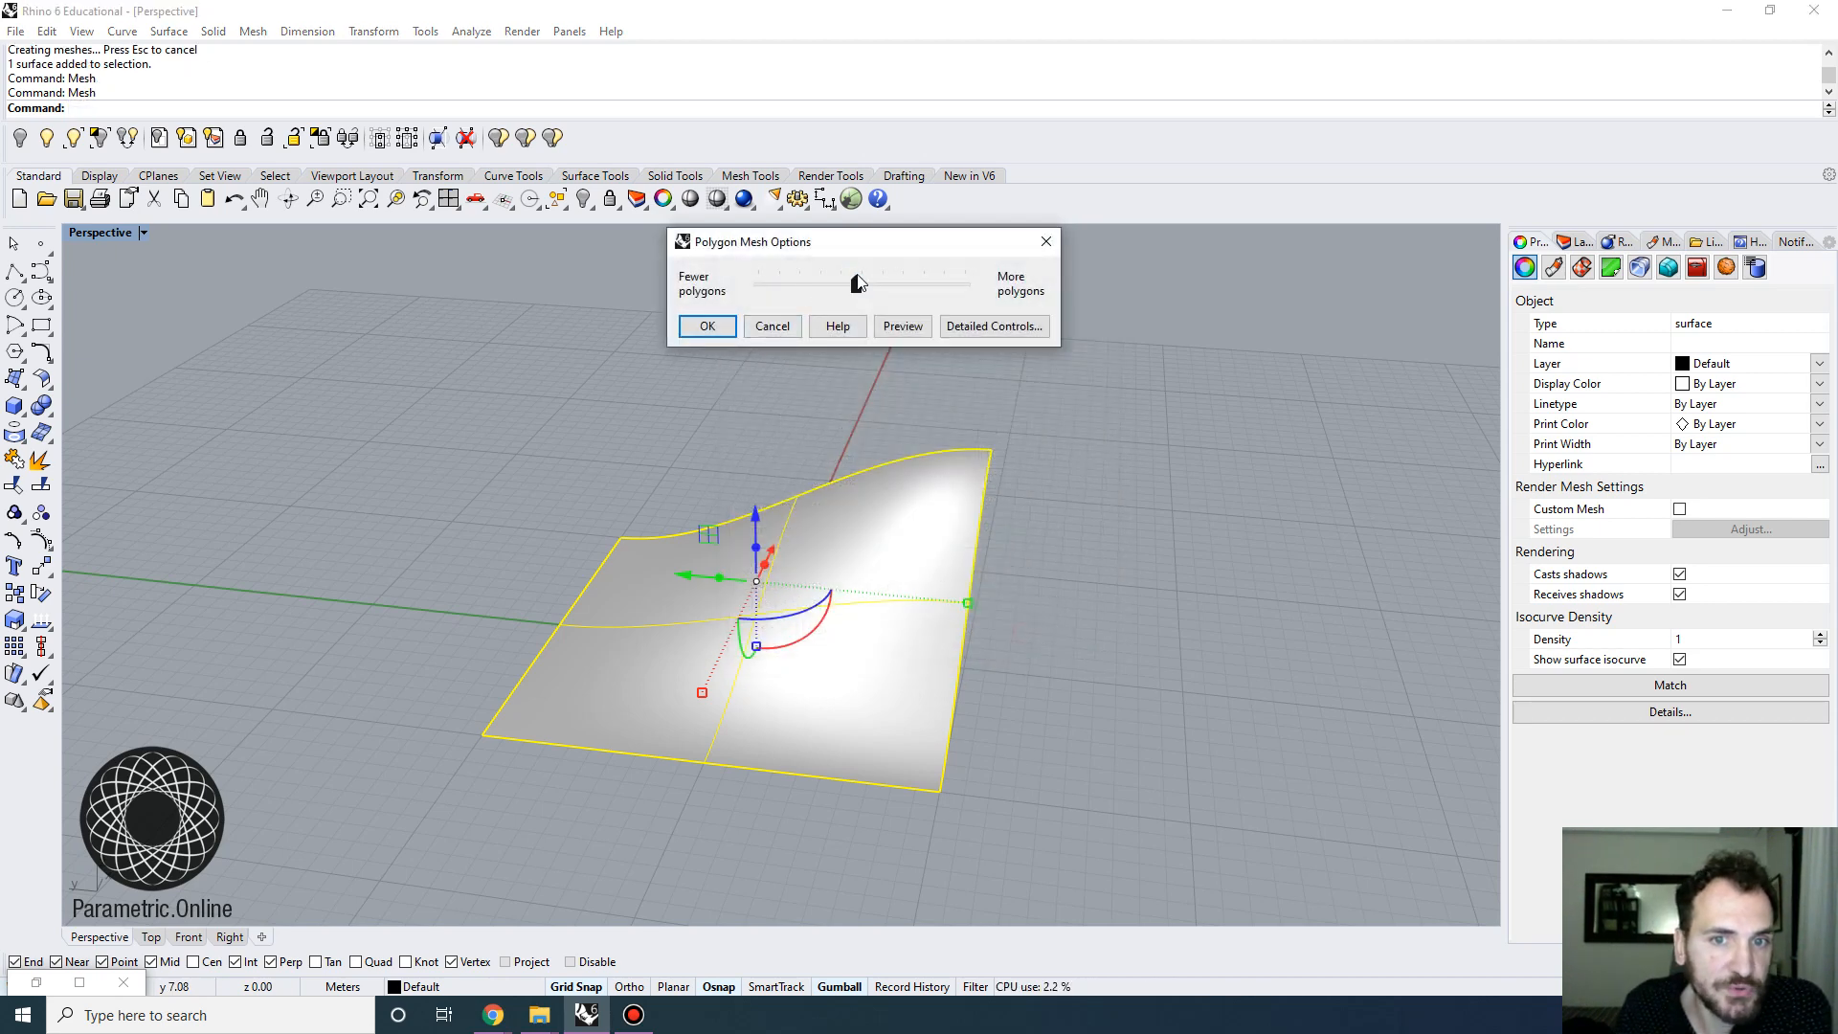
click(706, 326)
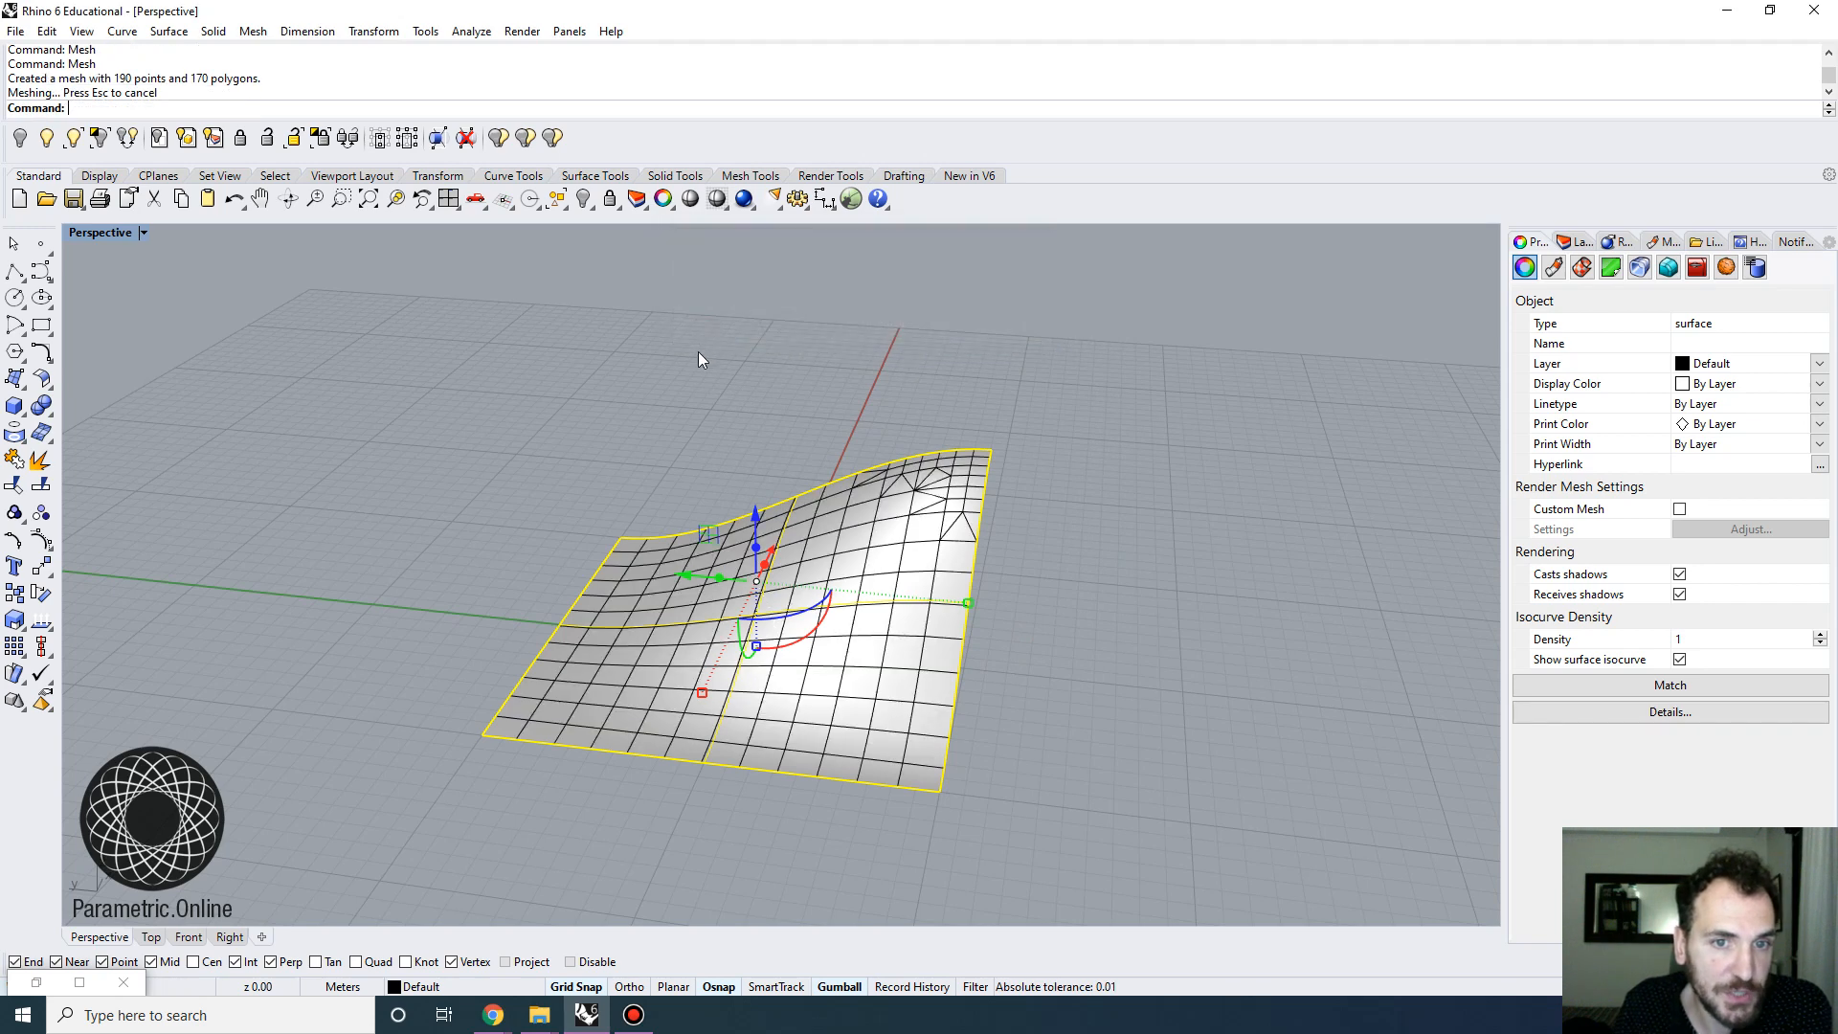
Move the original surface along the Y axis until it sits clear beside the mesh, and keep it selected
scroll(691, 405, down, 3)
drag(681, 519, 1004, 514)
click(927, 472)
scroll(947, 486, up, 3)
right_drag(948, 487, 1010, 459)
click(1219, 469)
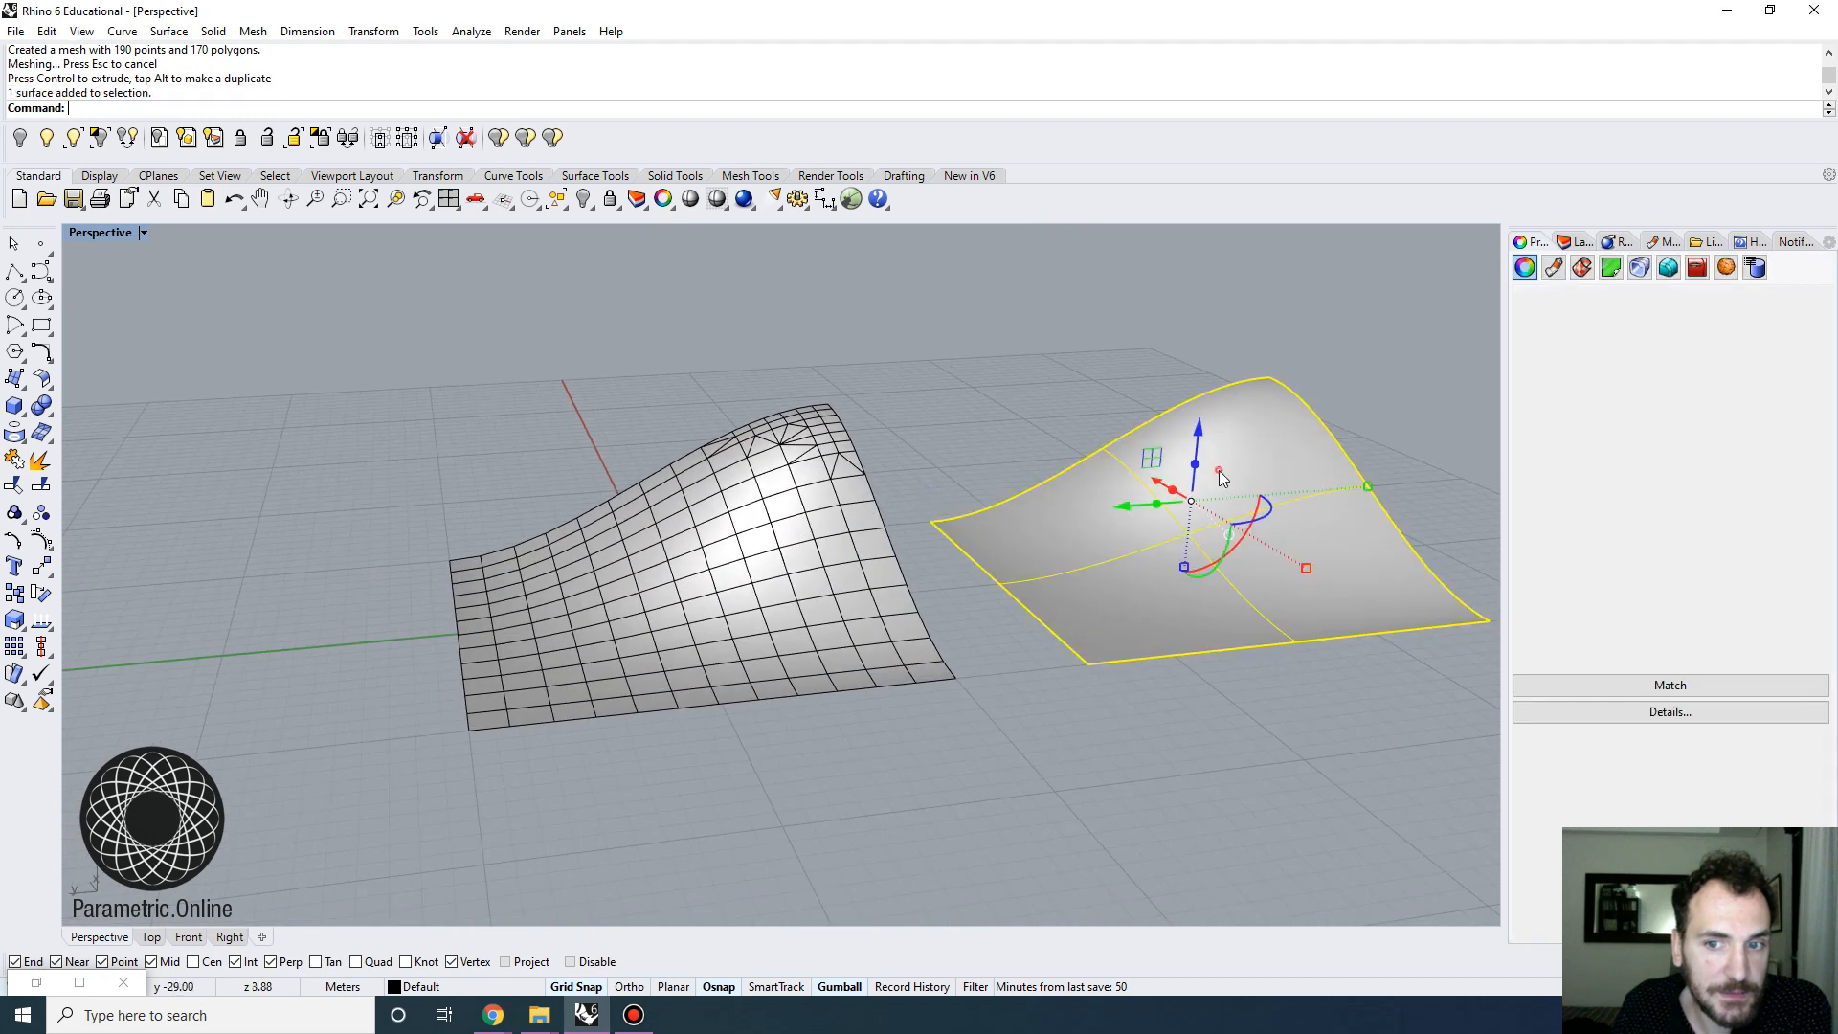
Compare the mesh with the smooth surface and examine the triangular faces near the mesh's raised corner
scroll(1007, 475, down, 4)
scroll(1157, 439, up, 4)
scroll(819, 448, down, 5)
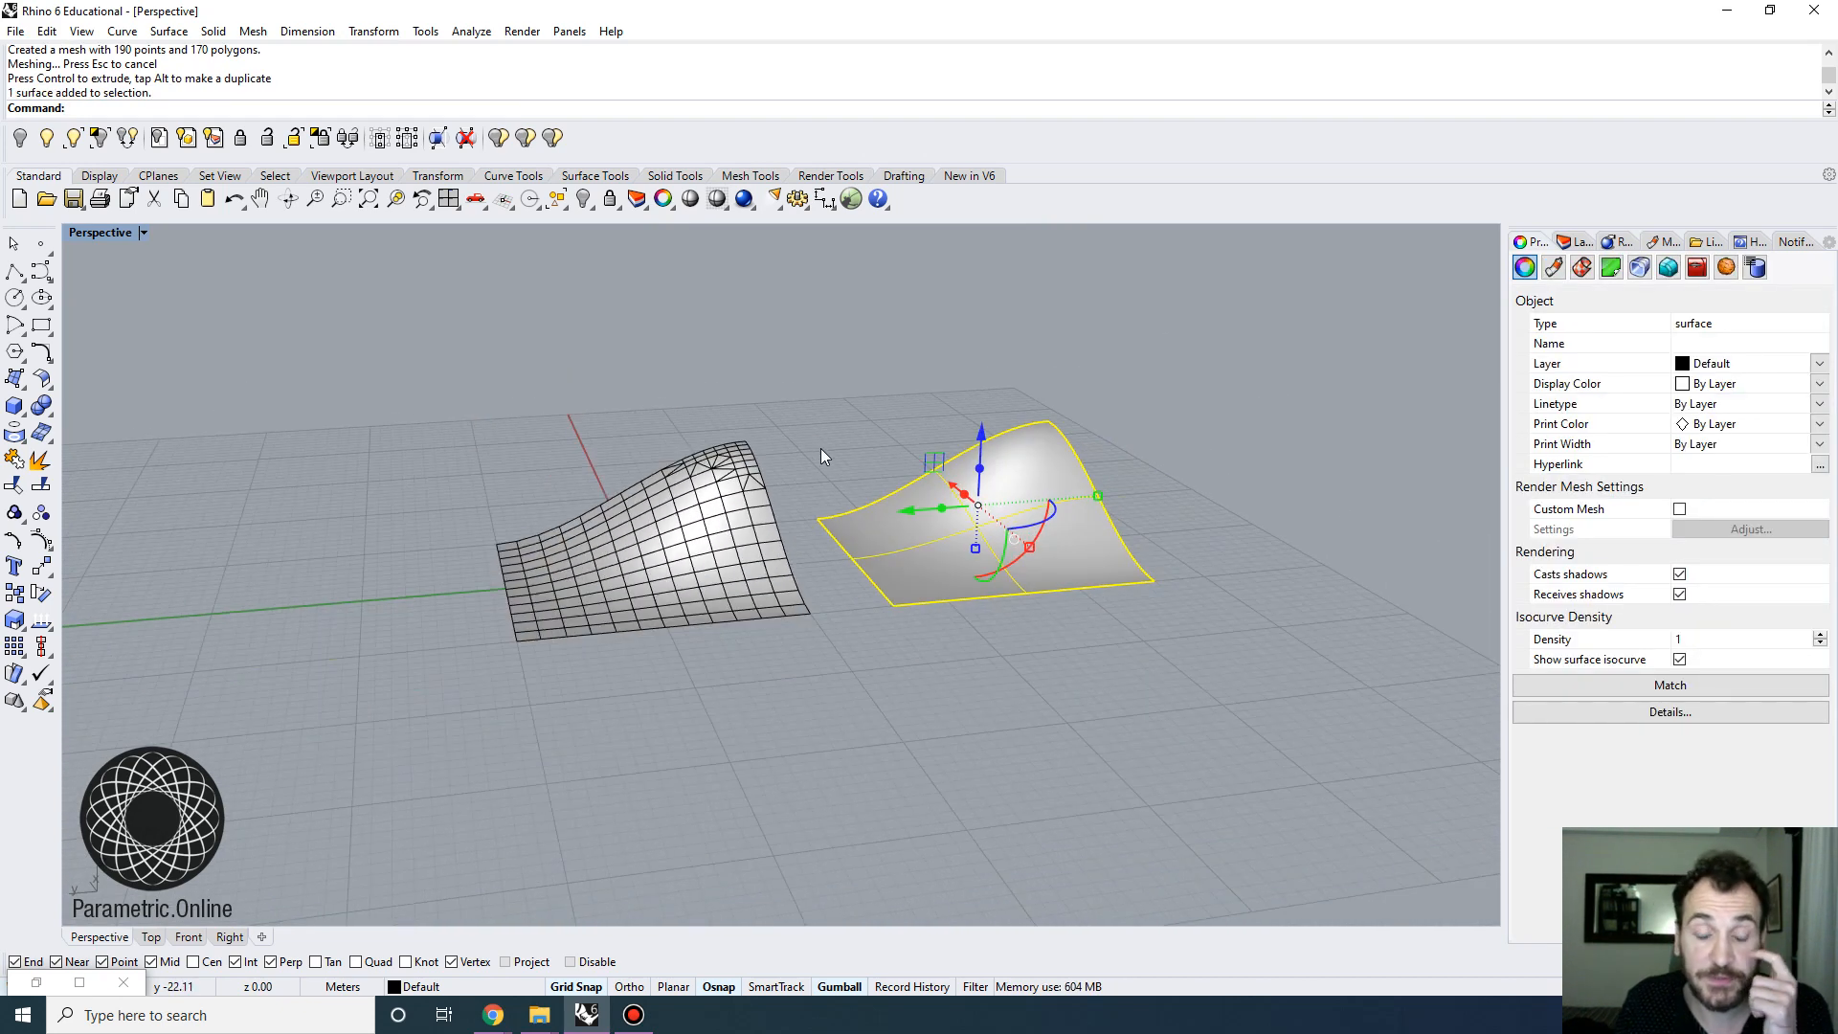
right_drag(819, 448, 763, 511)
scroll(763, 511, up, 4)
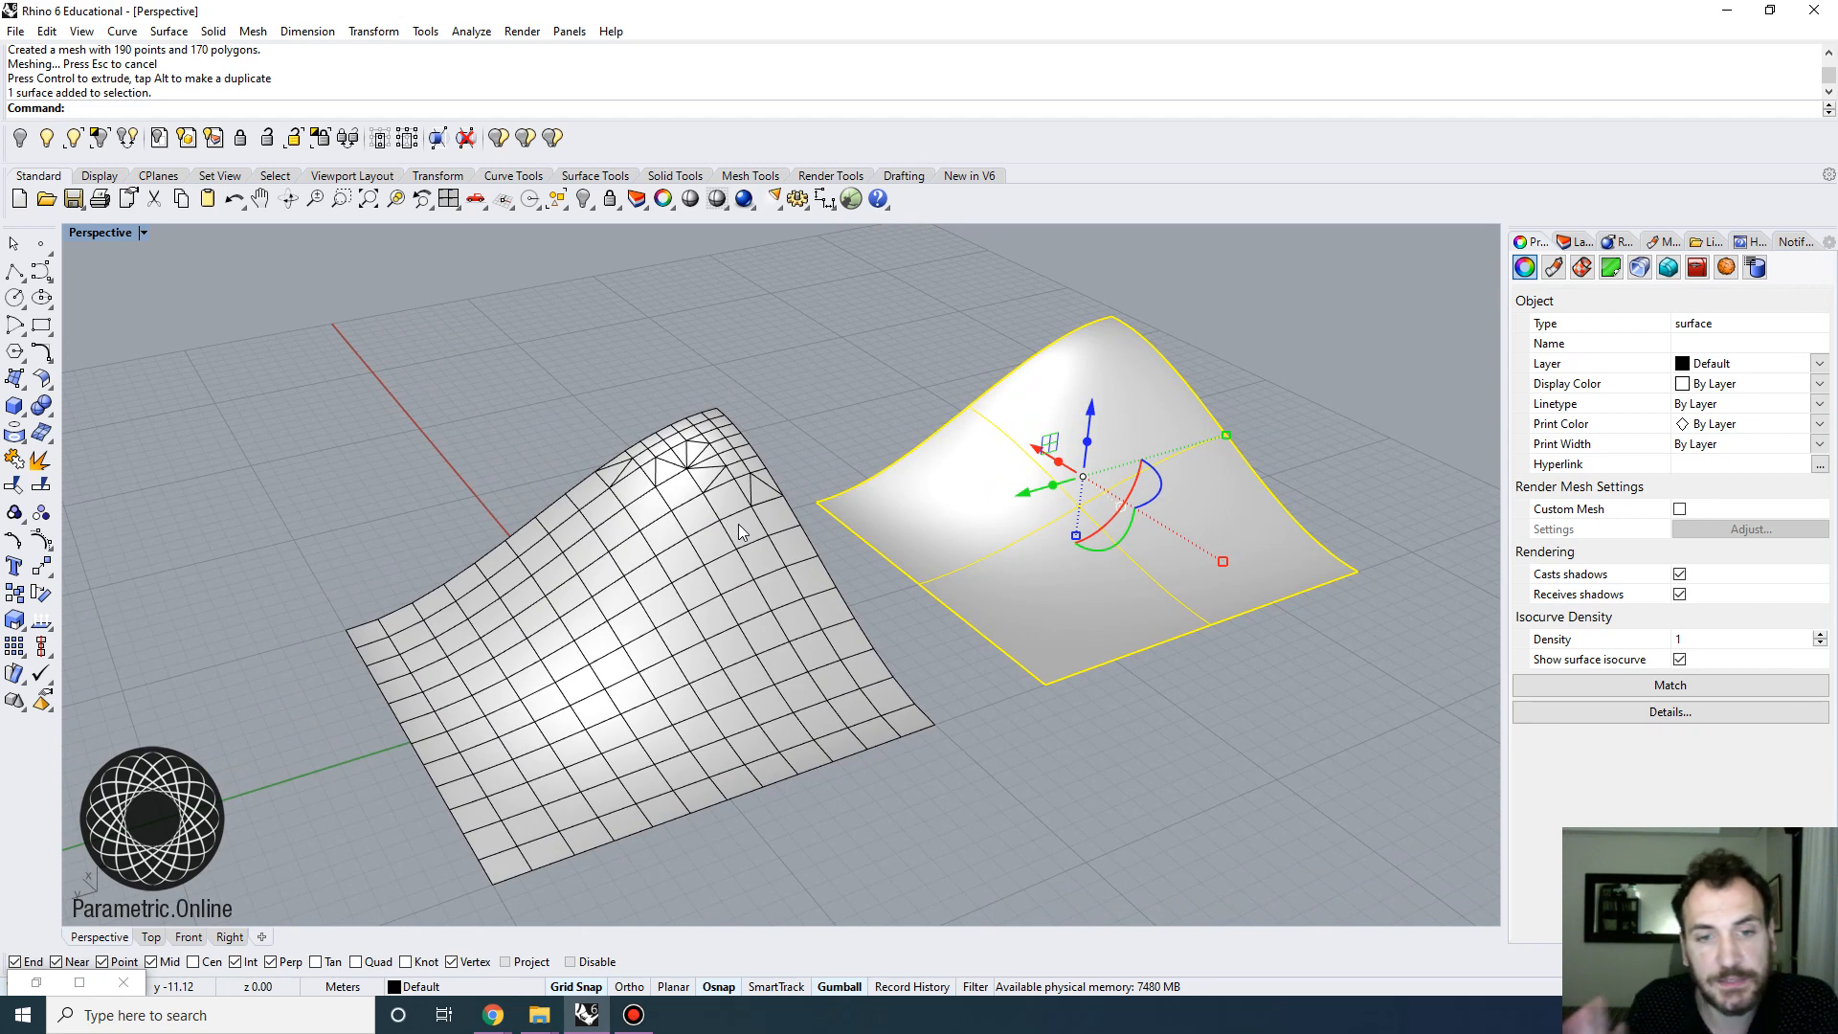
scroll(732, 555, up, 2)
scroll(732, 560, up, 6)
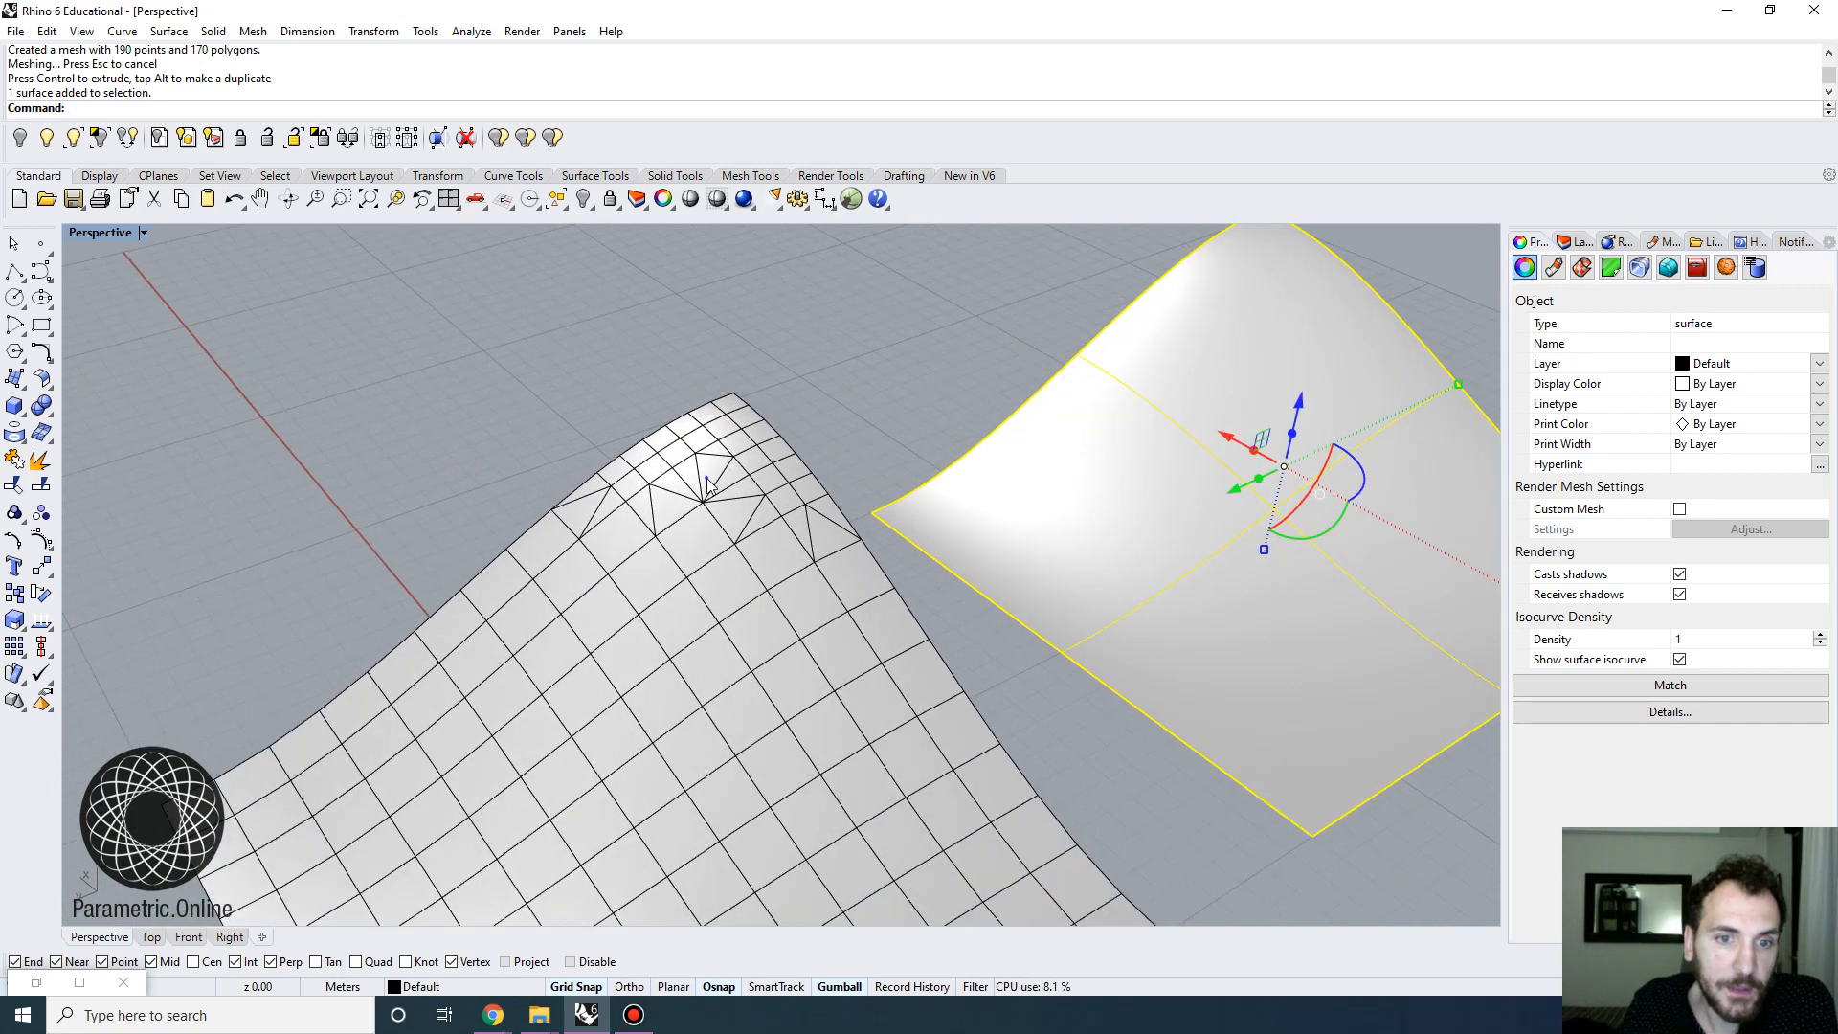
Select the mesh and turn on its control points
click(783, 452)
scroll(783, 452, down, 6)
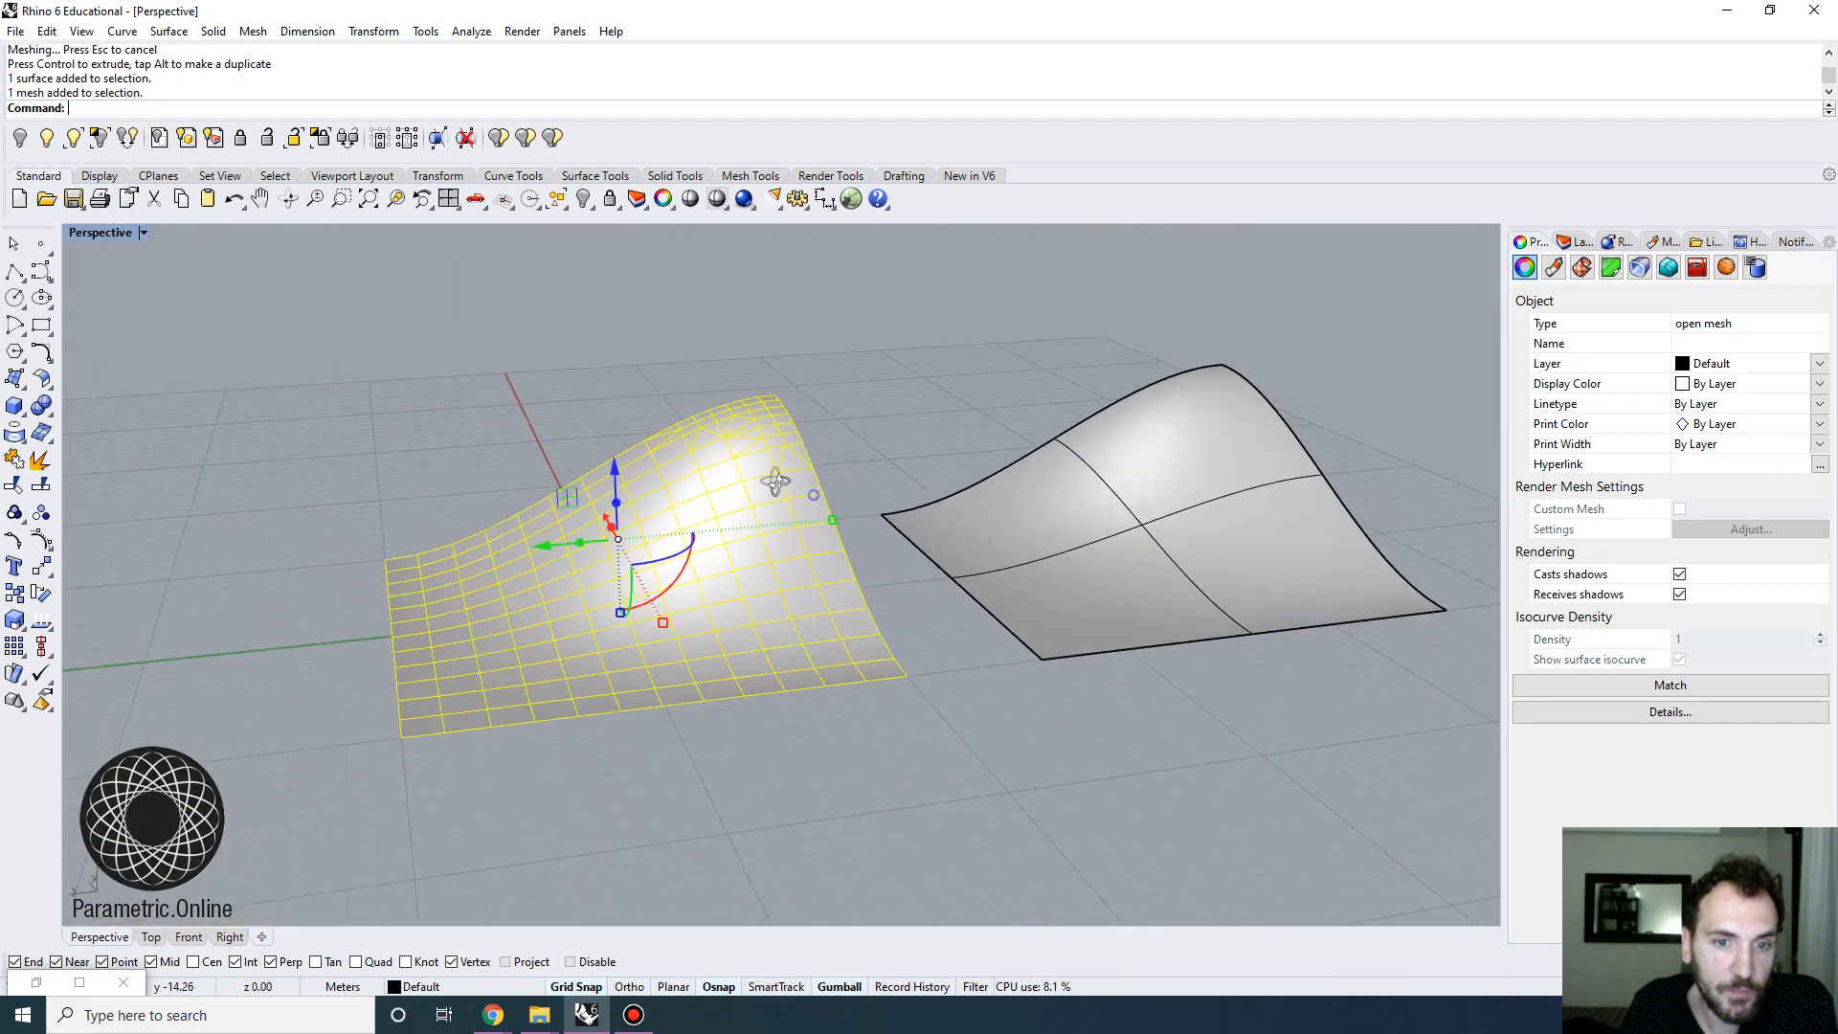
right_drag(776, 482, 692, 547)
scroll(431, 490, up, 4)
right_drag(431, 490, 433, 517)
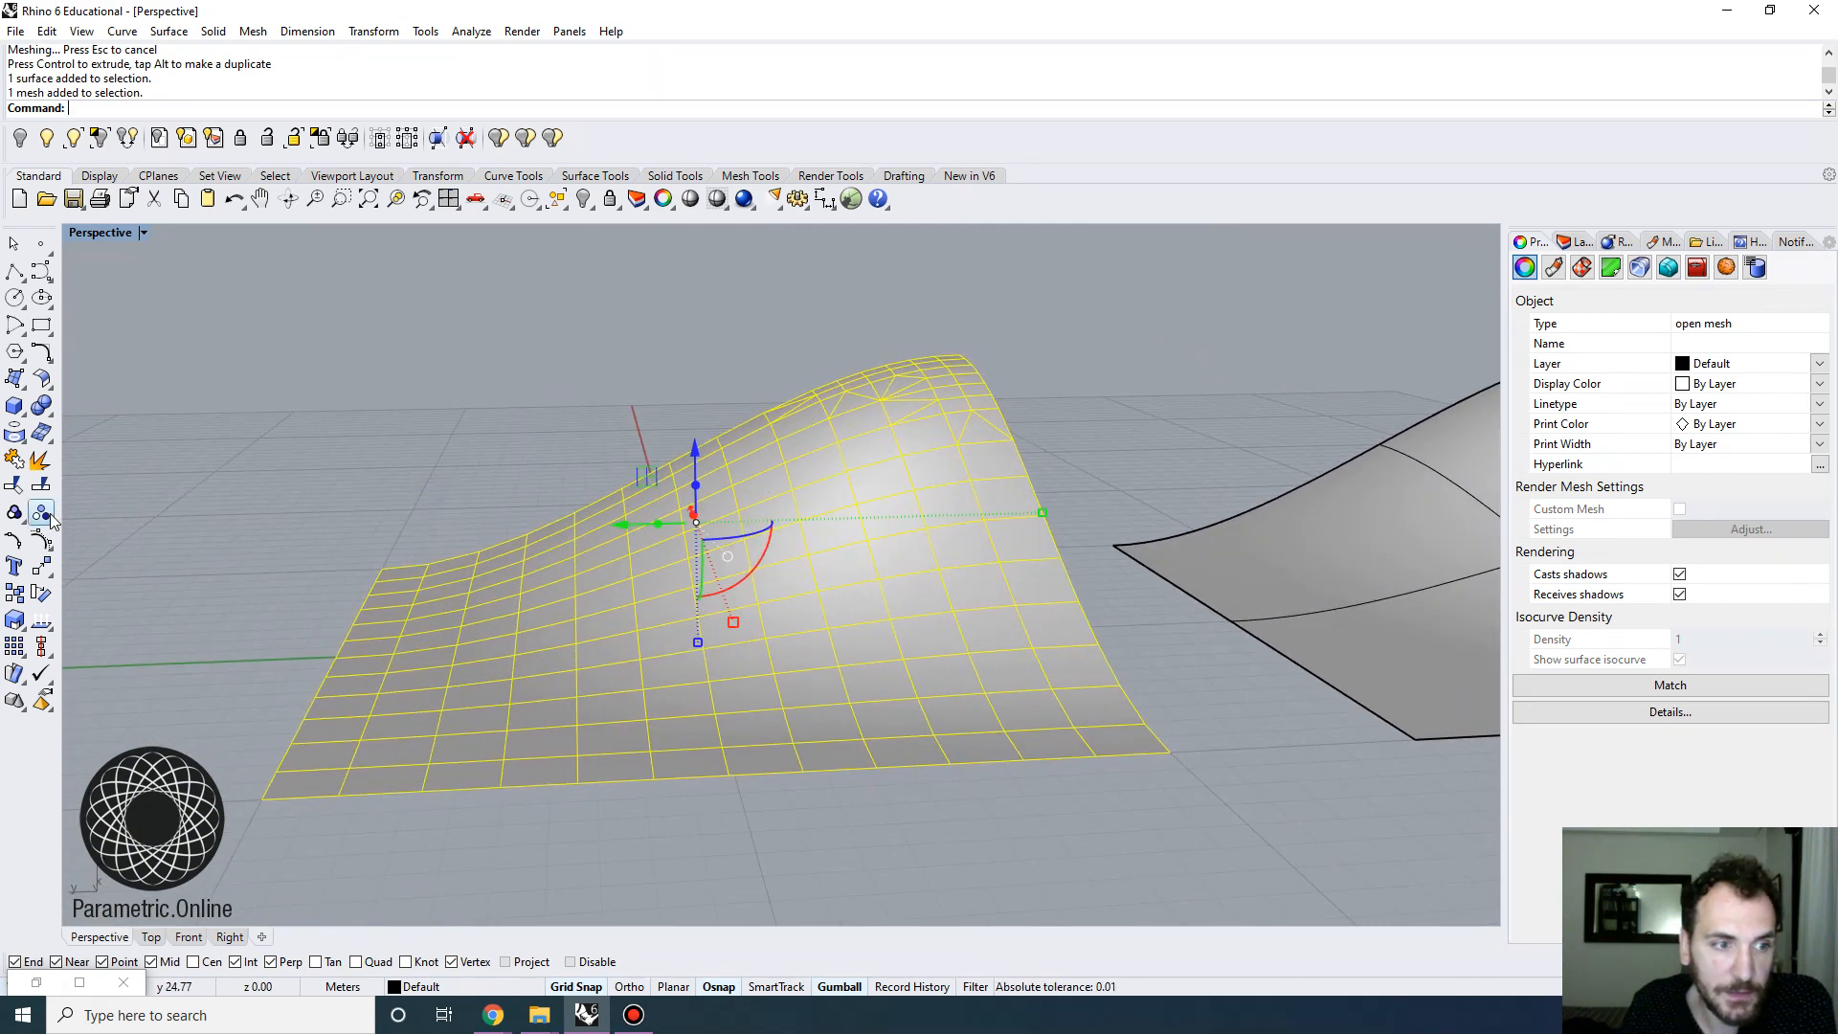
click(41, 539)
Examine the mesh's control points against the smooth surface beside it, and clear the selection
scroll(802, 541, down, 4)
right_drag(825, 538, 801, 446)
scroll(835, 427, up, 2)
scroll(801, 446, down, 3)
click(1046, 534)
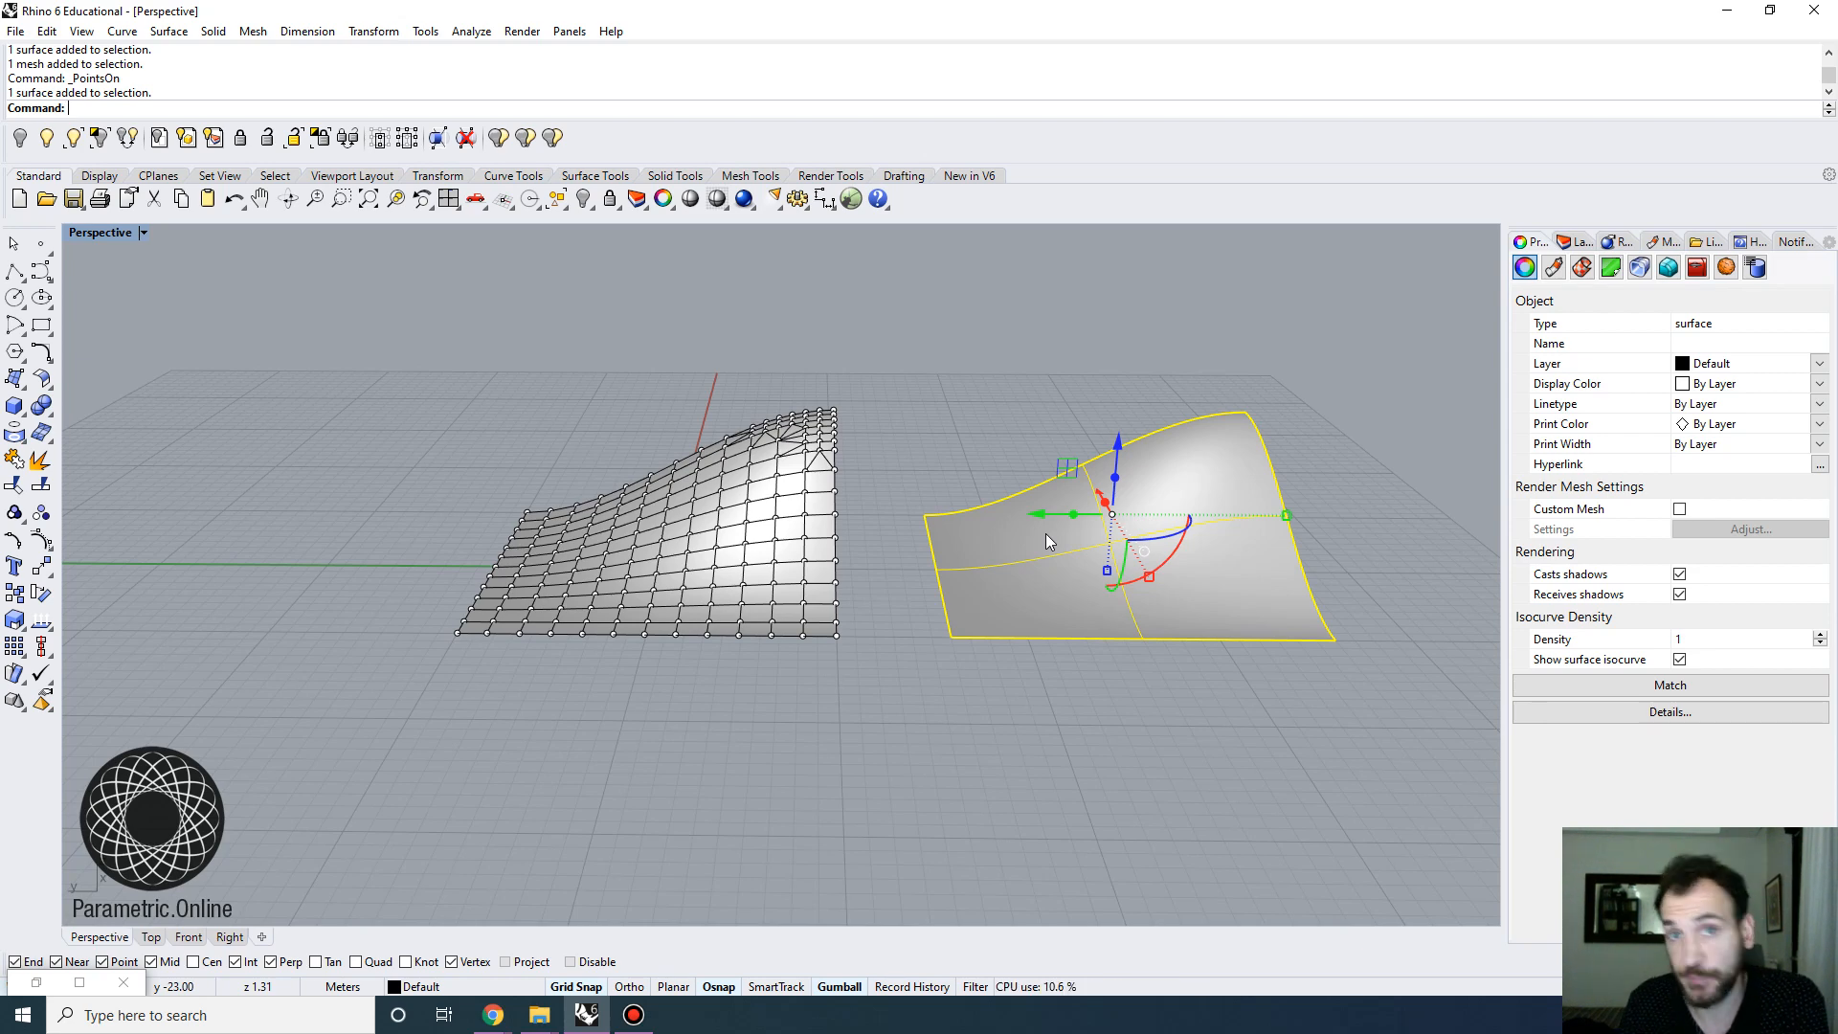
scroll(697, 381, up, 2)
shift+right_drag(578, 576, 424, 539)
key(Escape)
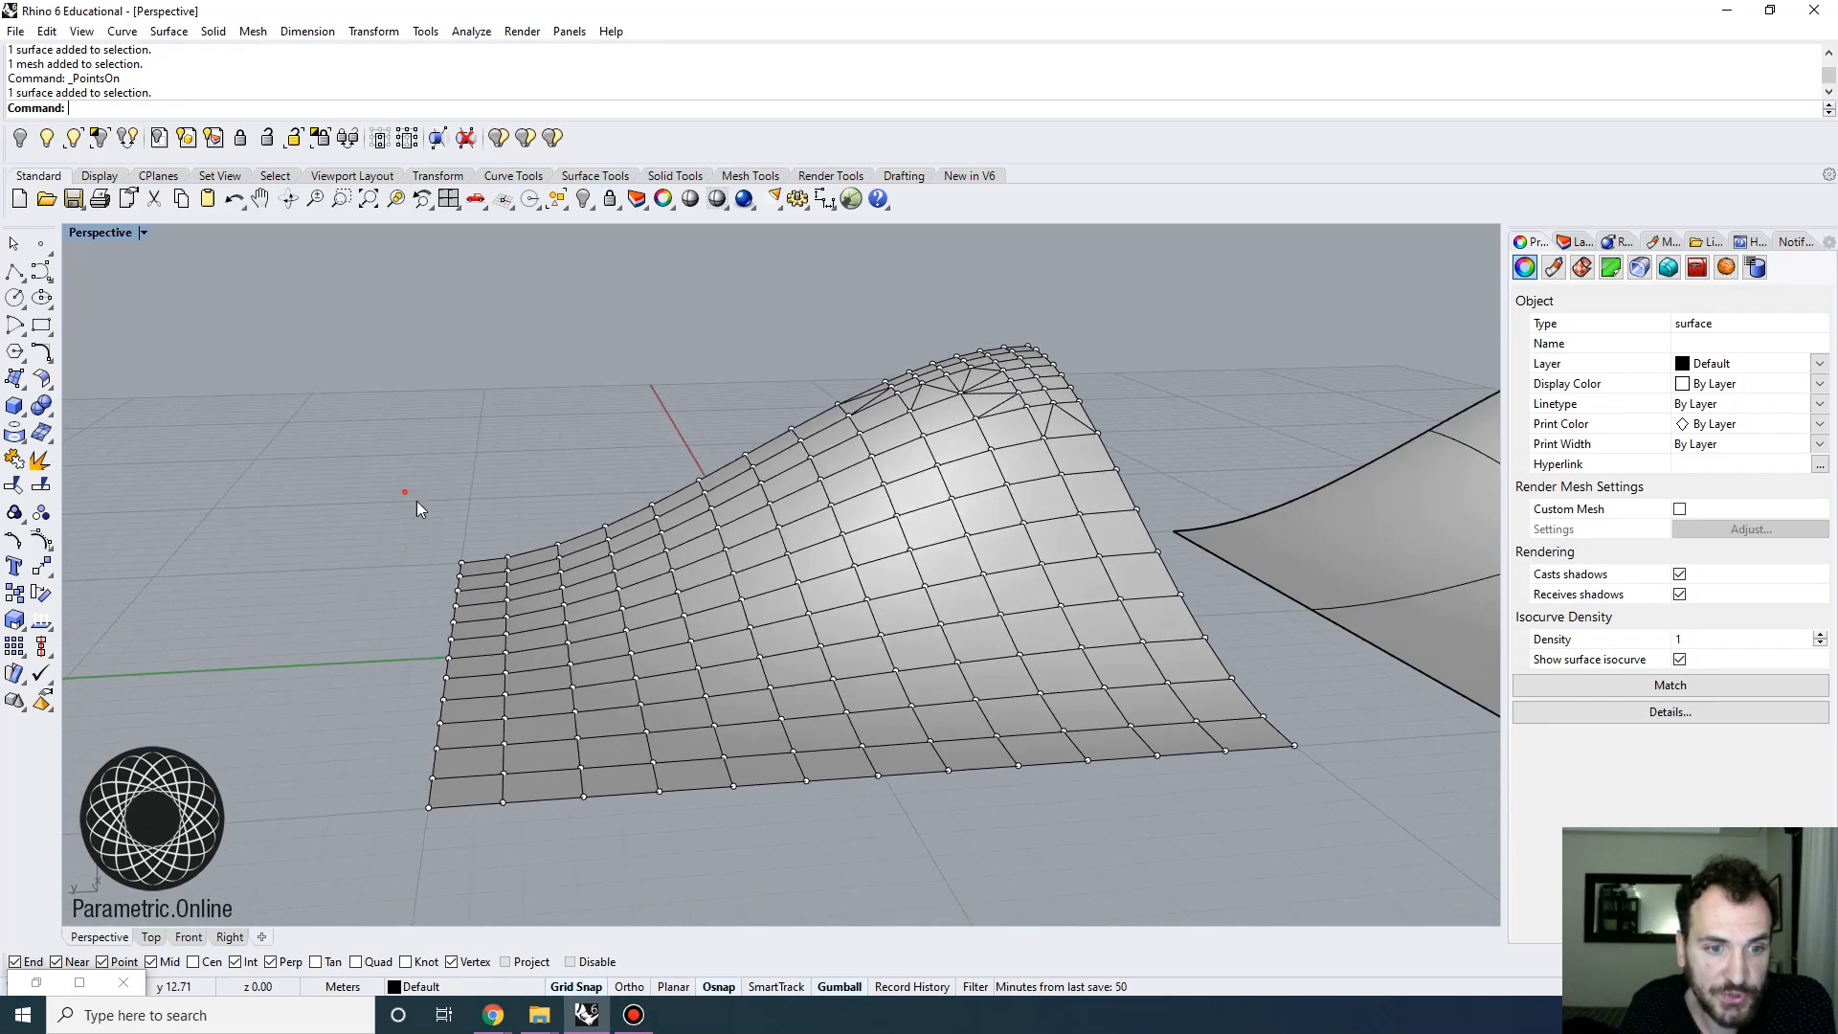
Select the block of 16 mesh points at the mesh's low far corner, raise them vertically, and clear the selection
drag(407, 493, 586, 634)
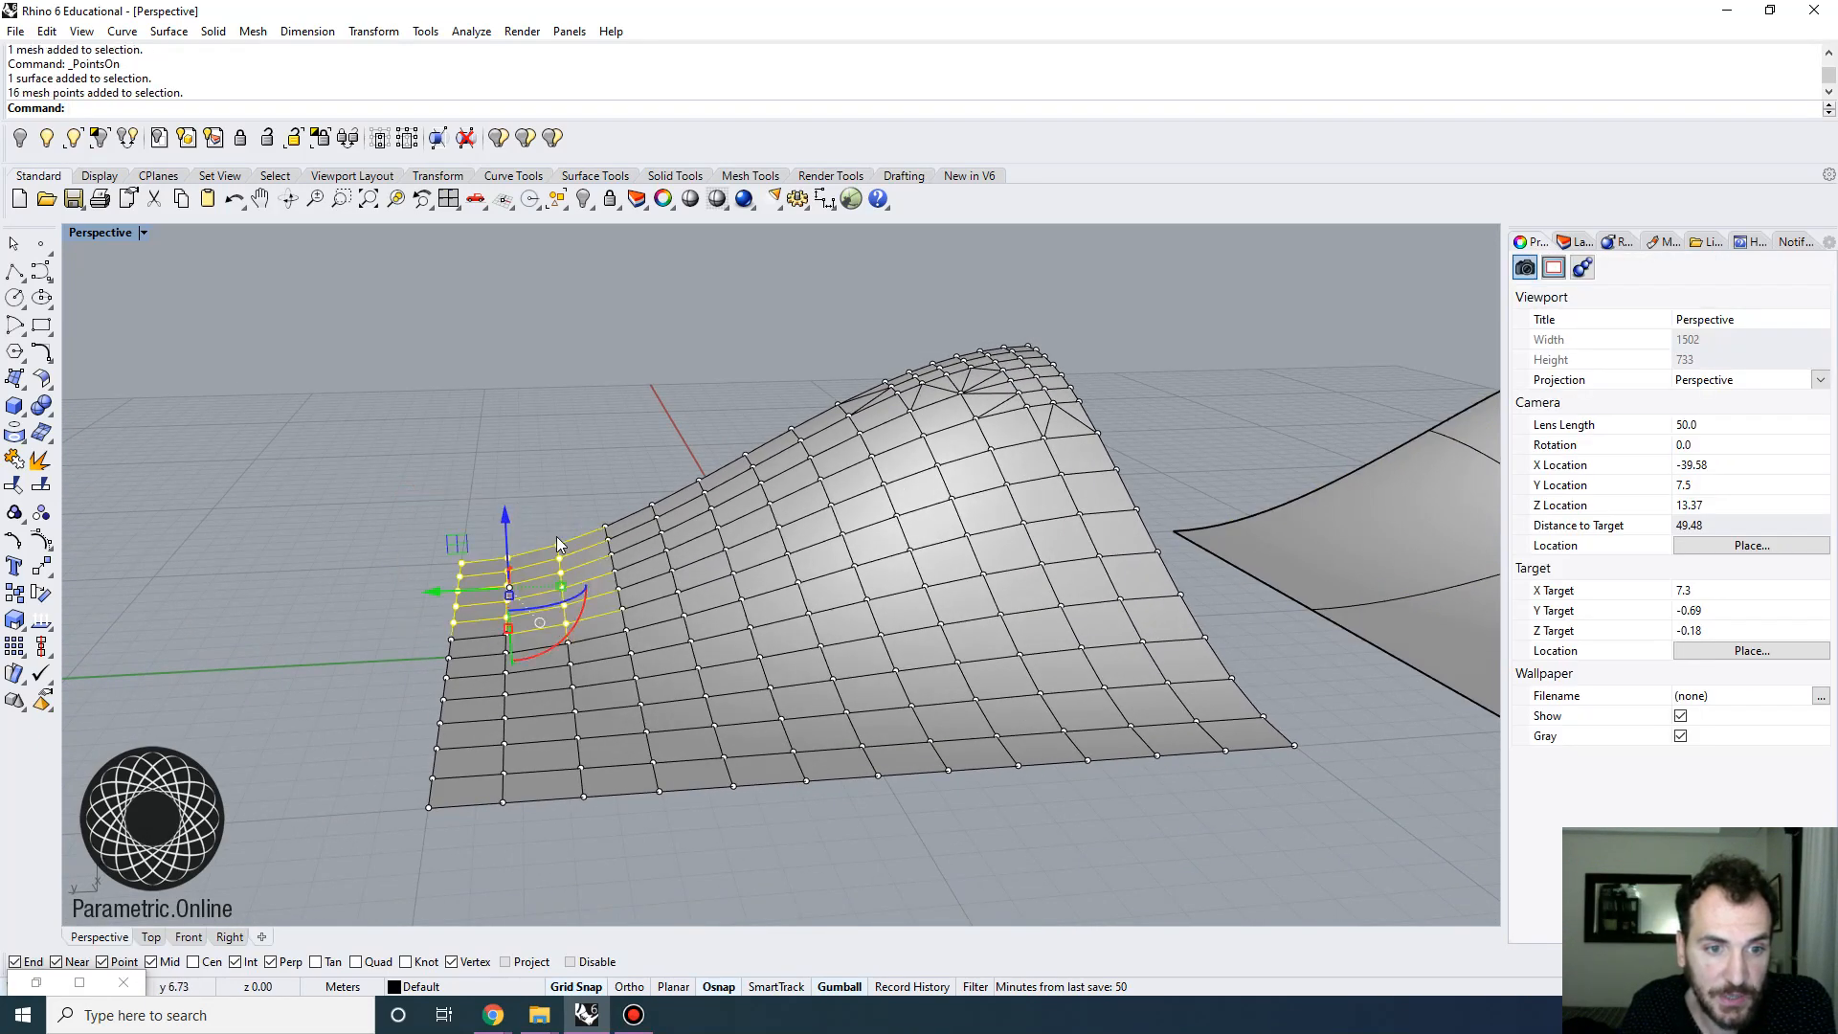
right_drag(557, 538, 515, 454)
drag(508, 489, 508, 369)
right_drag(511, 371, 507, 599)
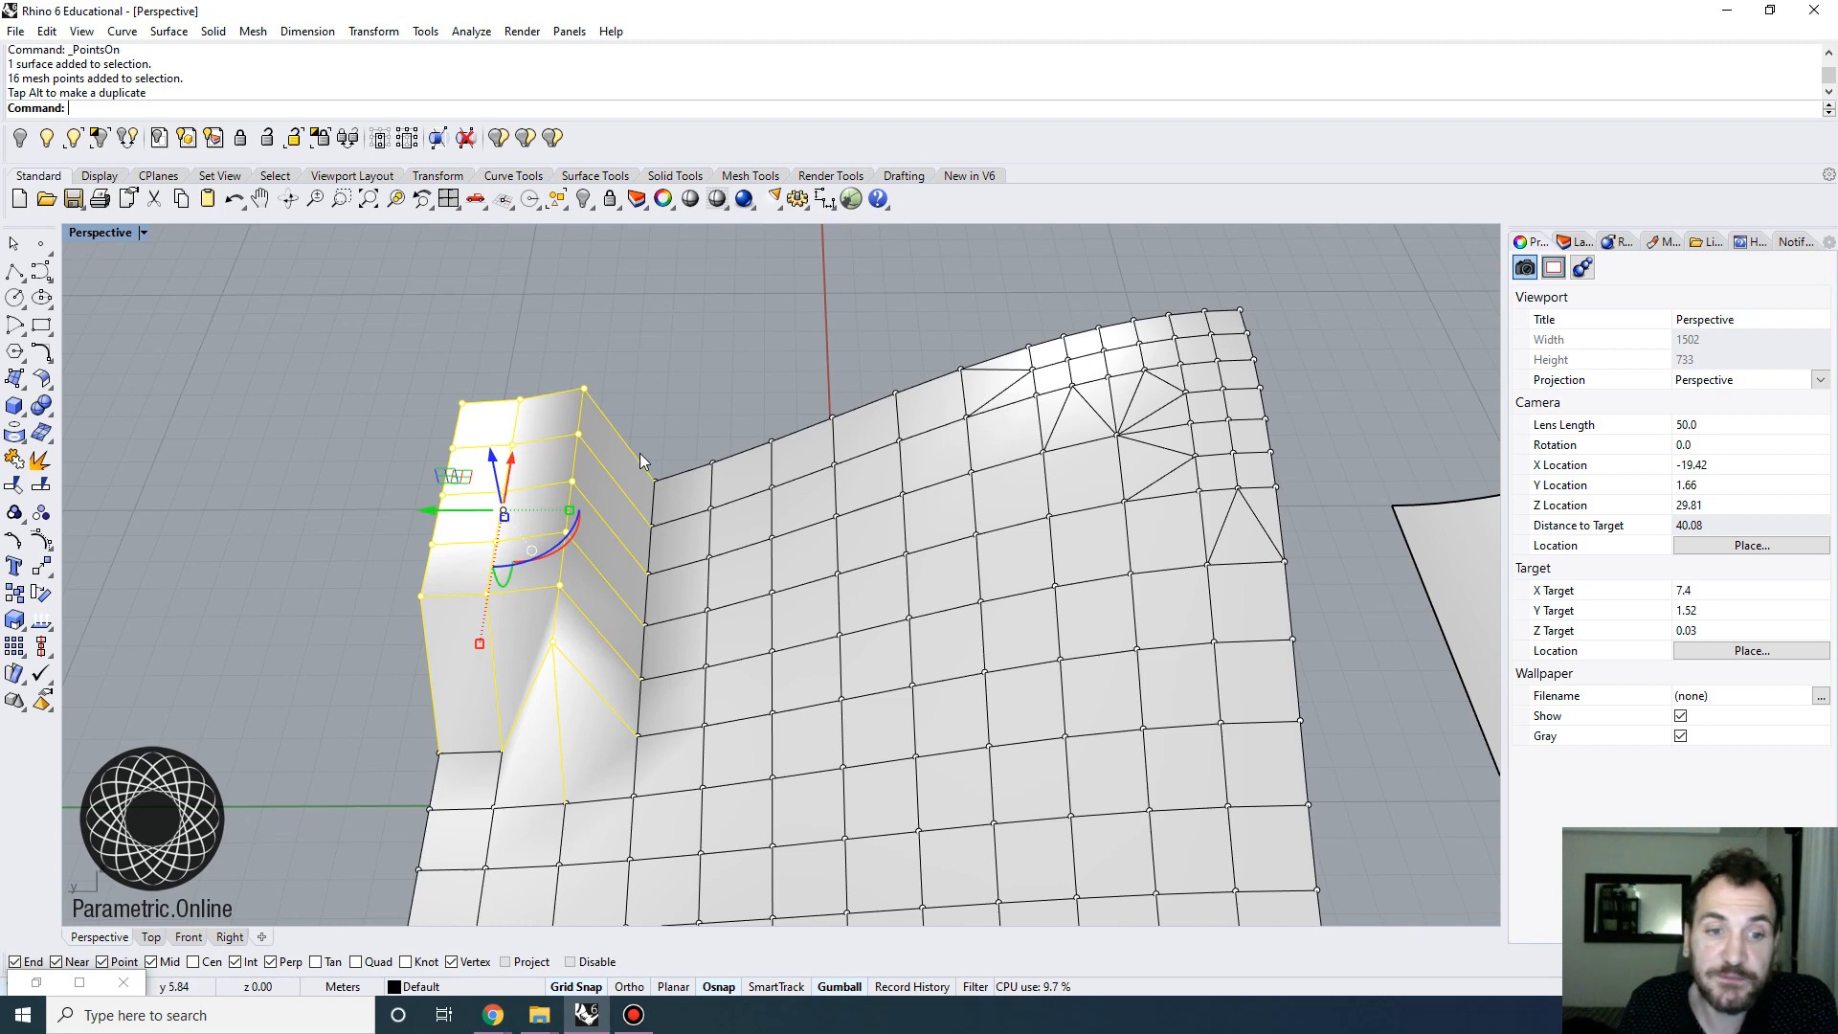
right_drag(639, 452, 684, 400)
click(684, 402)
Lower the six mesh points along the raised block's inner edge to form a sloping side, and clear the selection
right_drag(636, 497, 573, 379)
scroll(572, 379, up, 2)
drag(572, 369, 595, 468)
click(658, 398)
Examine the faceted faces around the raised block and the triangular faces at the opposite raised corner of the mesh
right_drag(656, 407, 582, 559)
right_drag(536, 642, 519, 687)
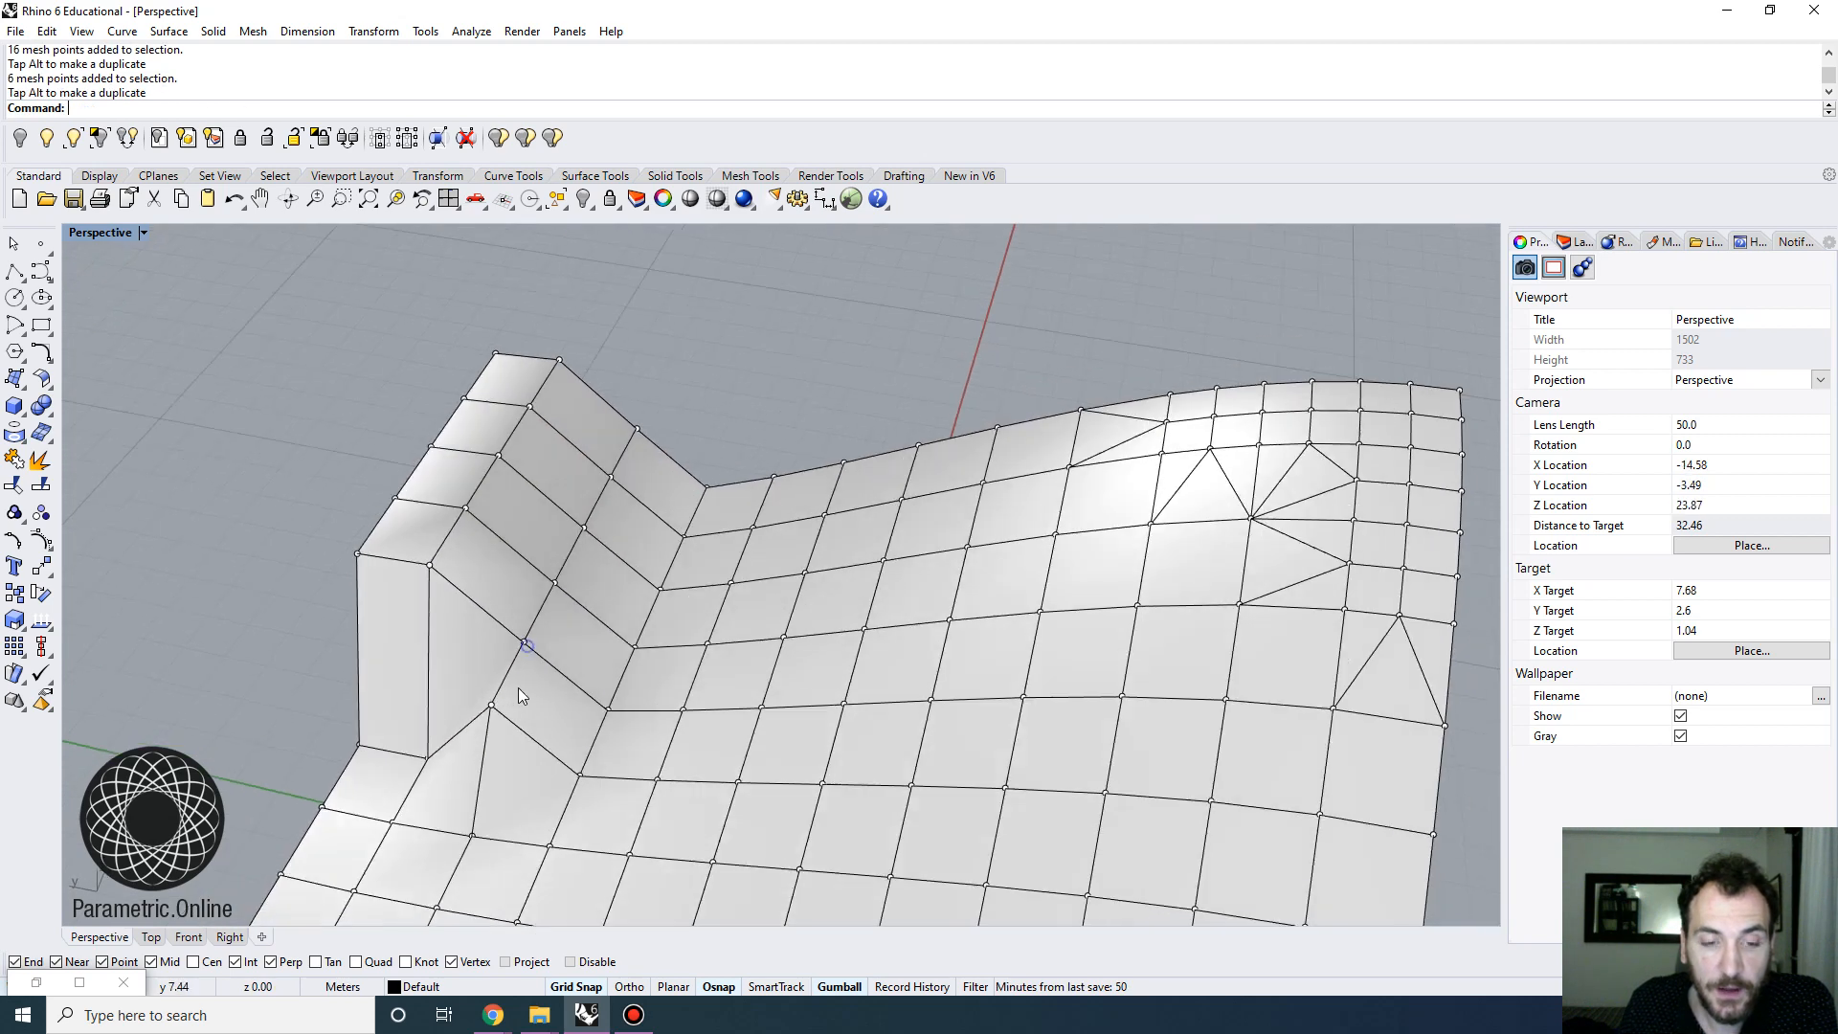
scroll(527, 660, up, 2)
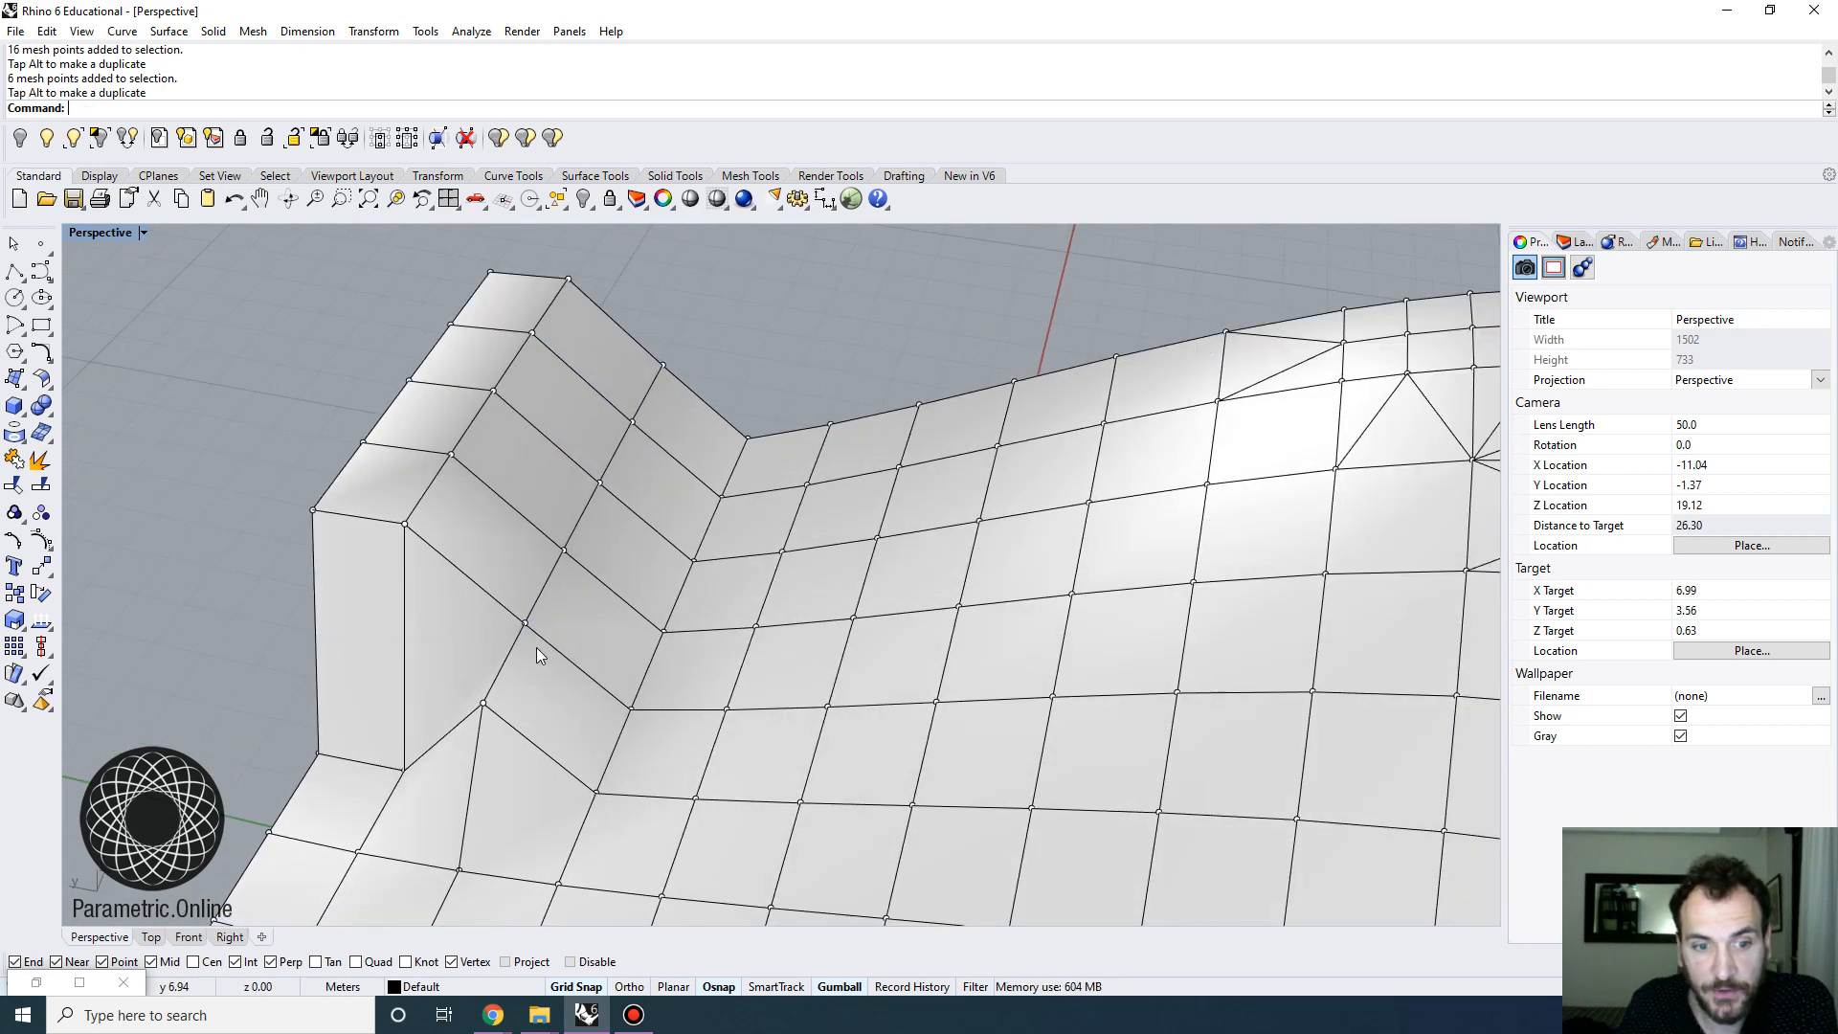
scroll(578, 758, down, 2)
right_drag(579, 758, 714, 726)
scroll(714, 725, down, 3)
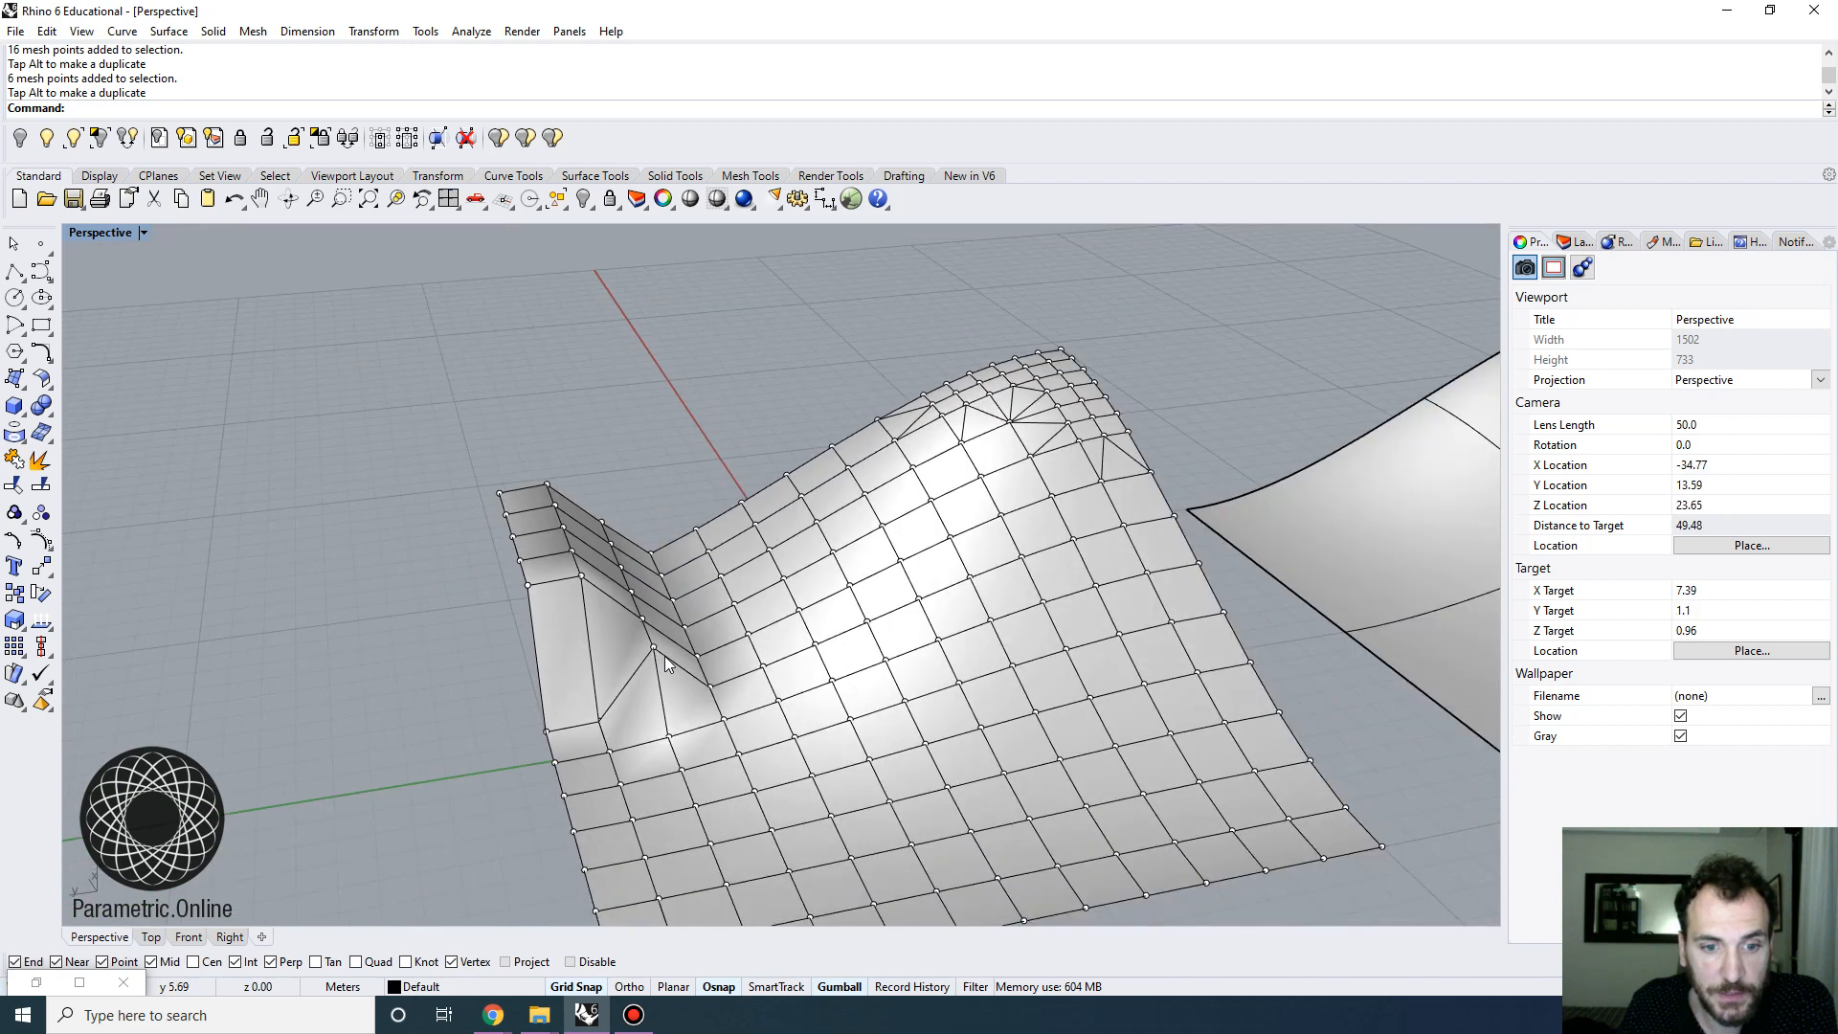
scroll(1034, 408, up, 3)
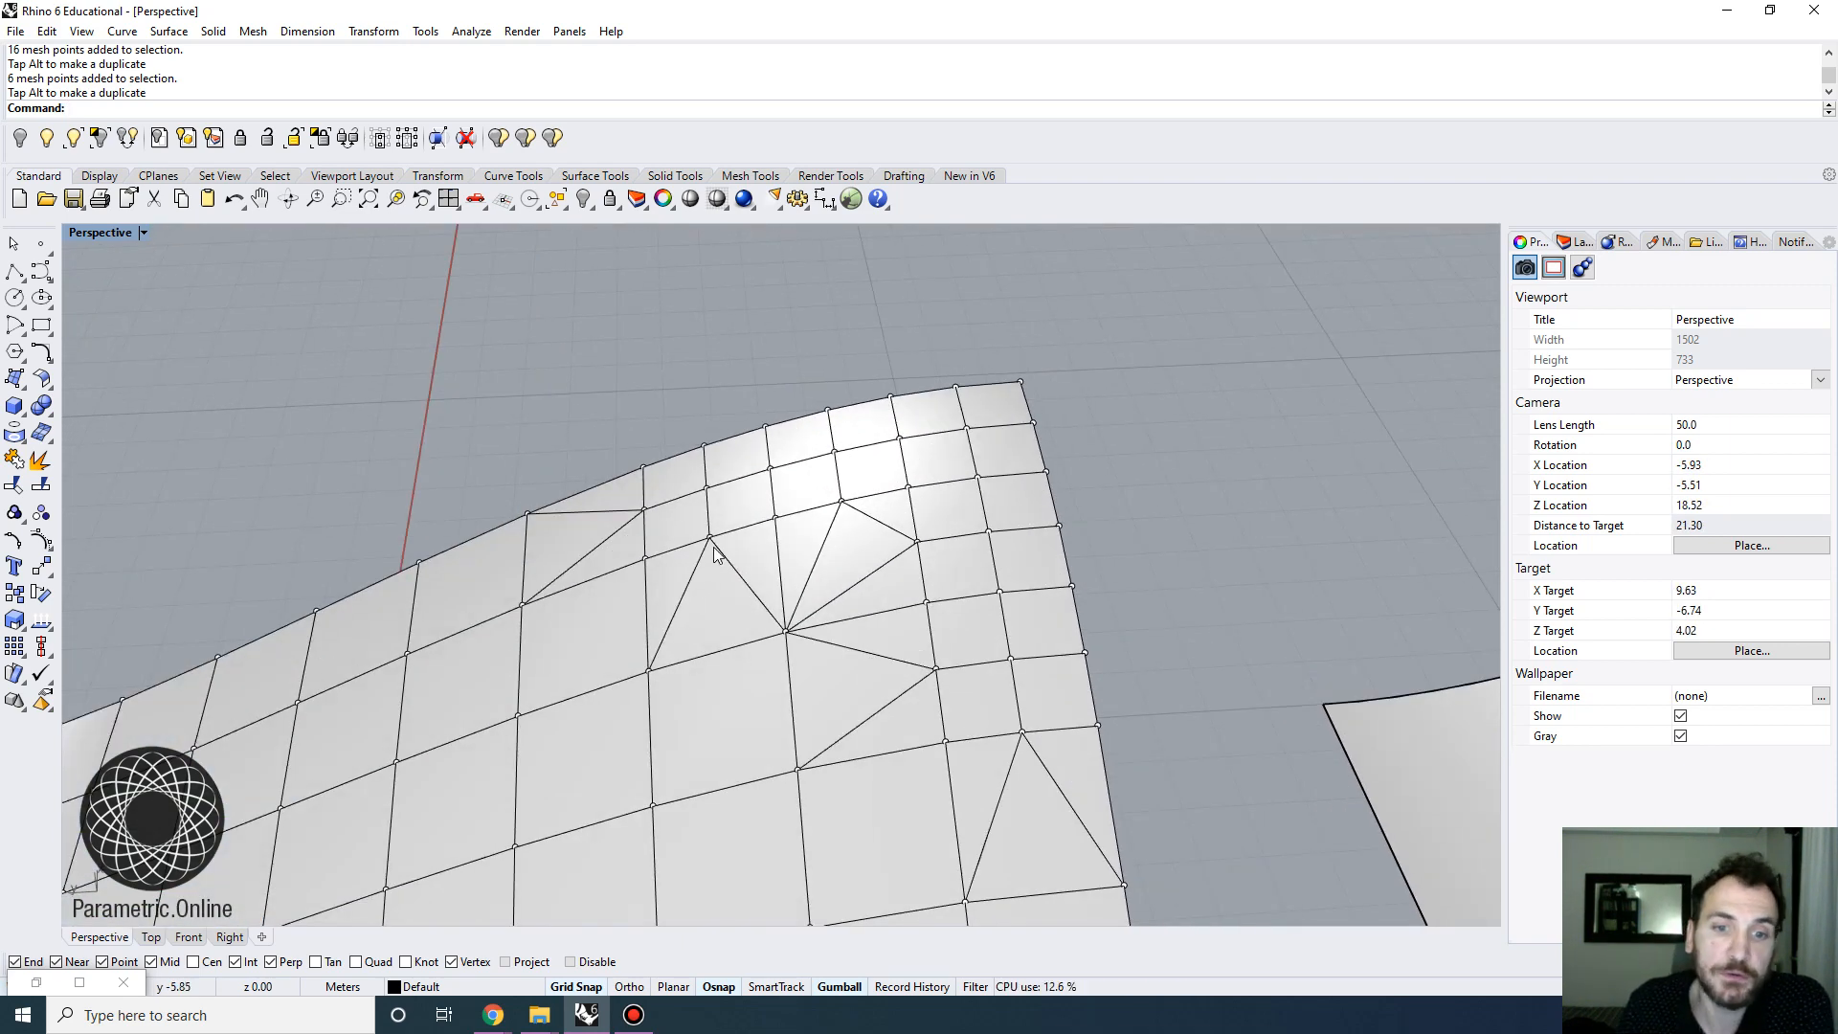
scroll(713, 535, down, 4)
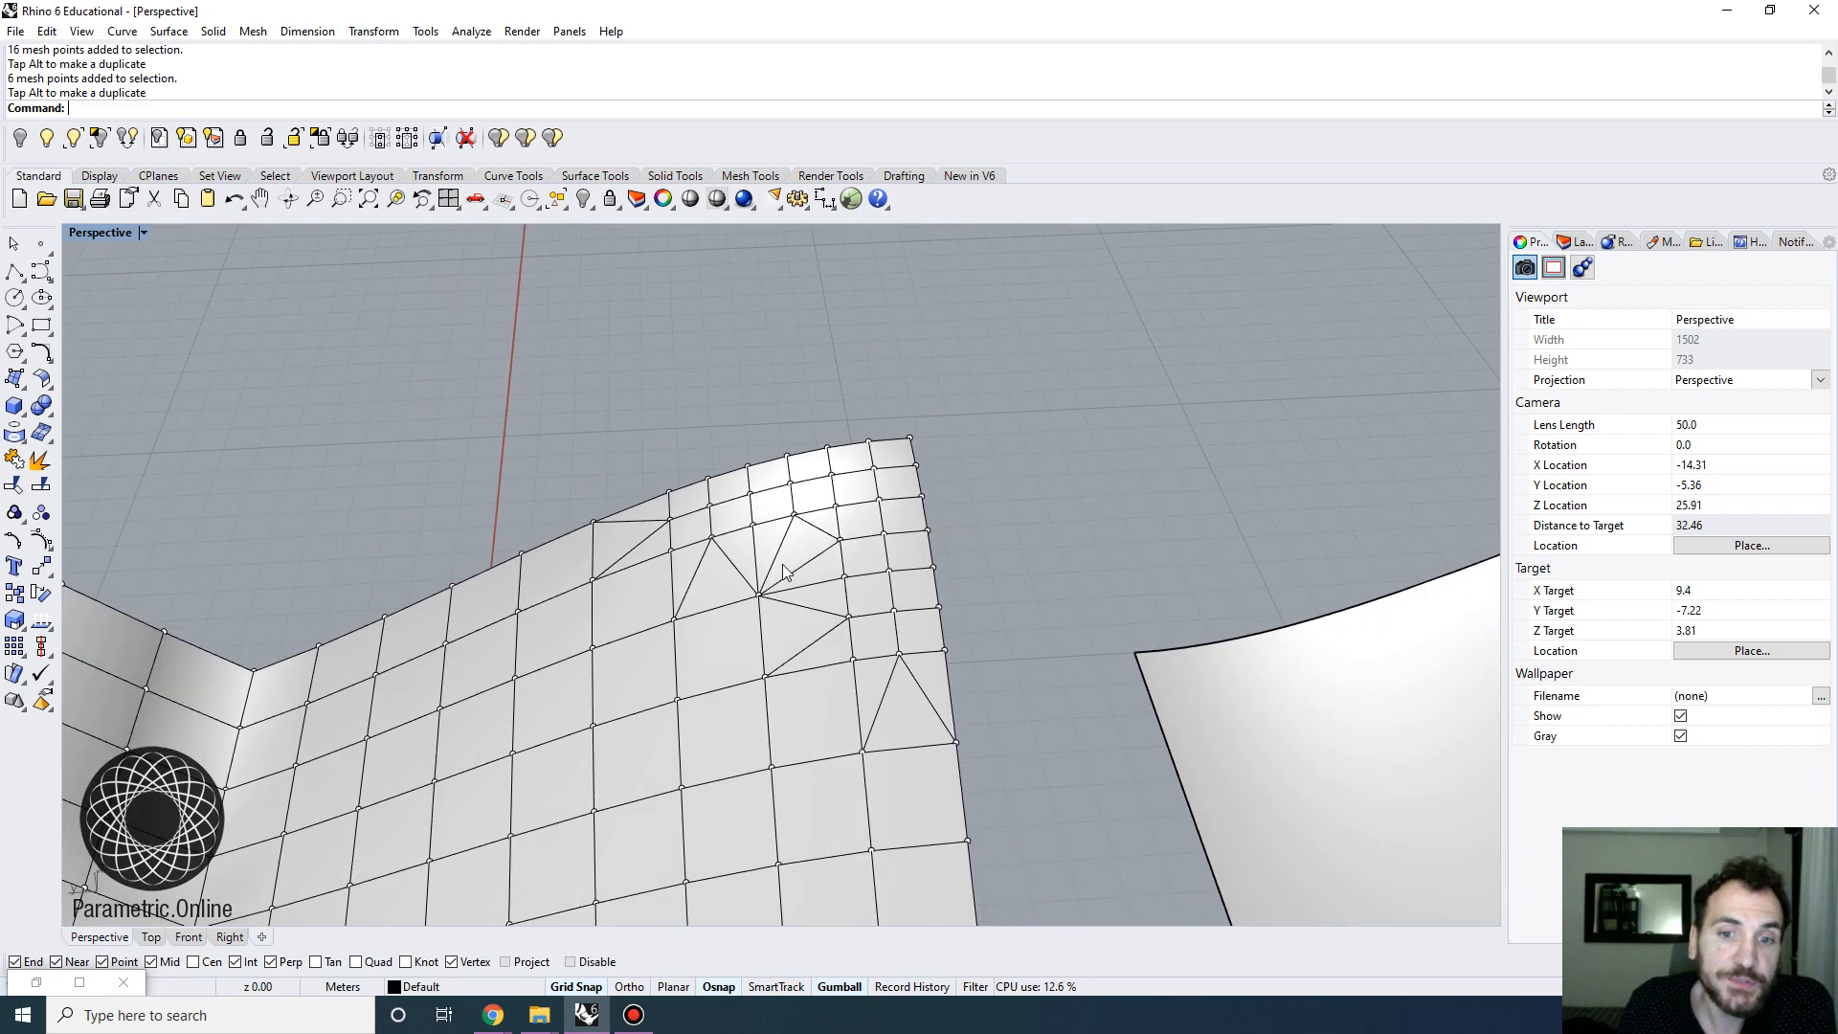
right_drag(781, 562, 935, 582)
scroll(815, 524, down, 12)
scroll(699, 566, up, 6)
Turn on the original surface's control points and clear the selection
click(647, 625)
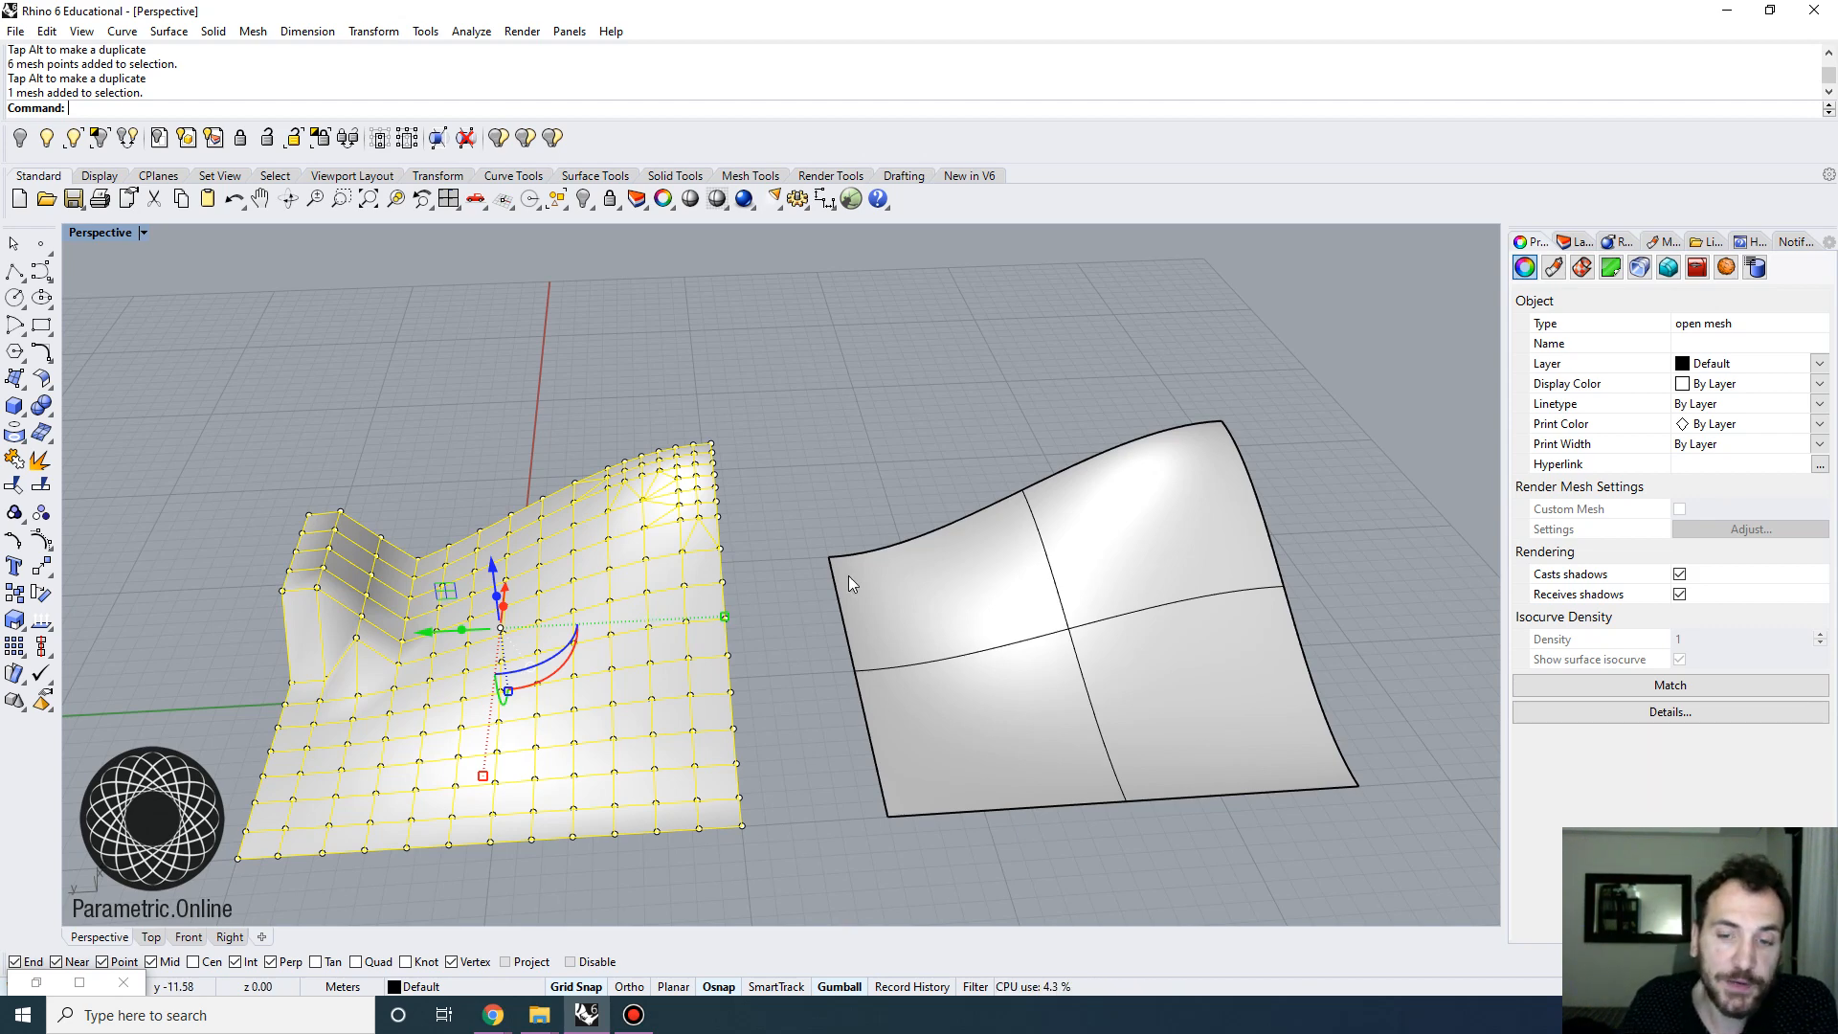
click(1091, 577)
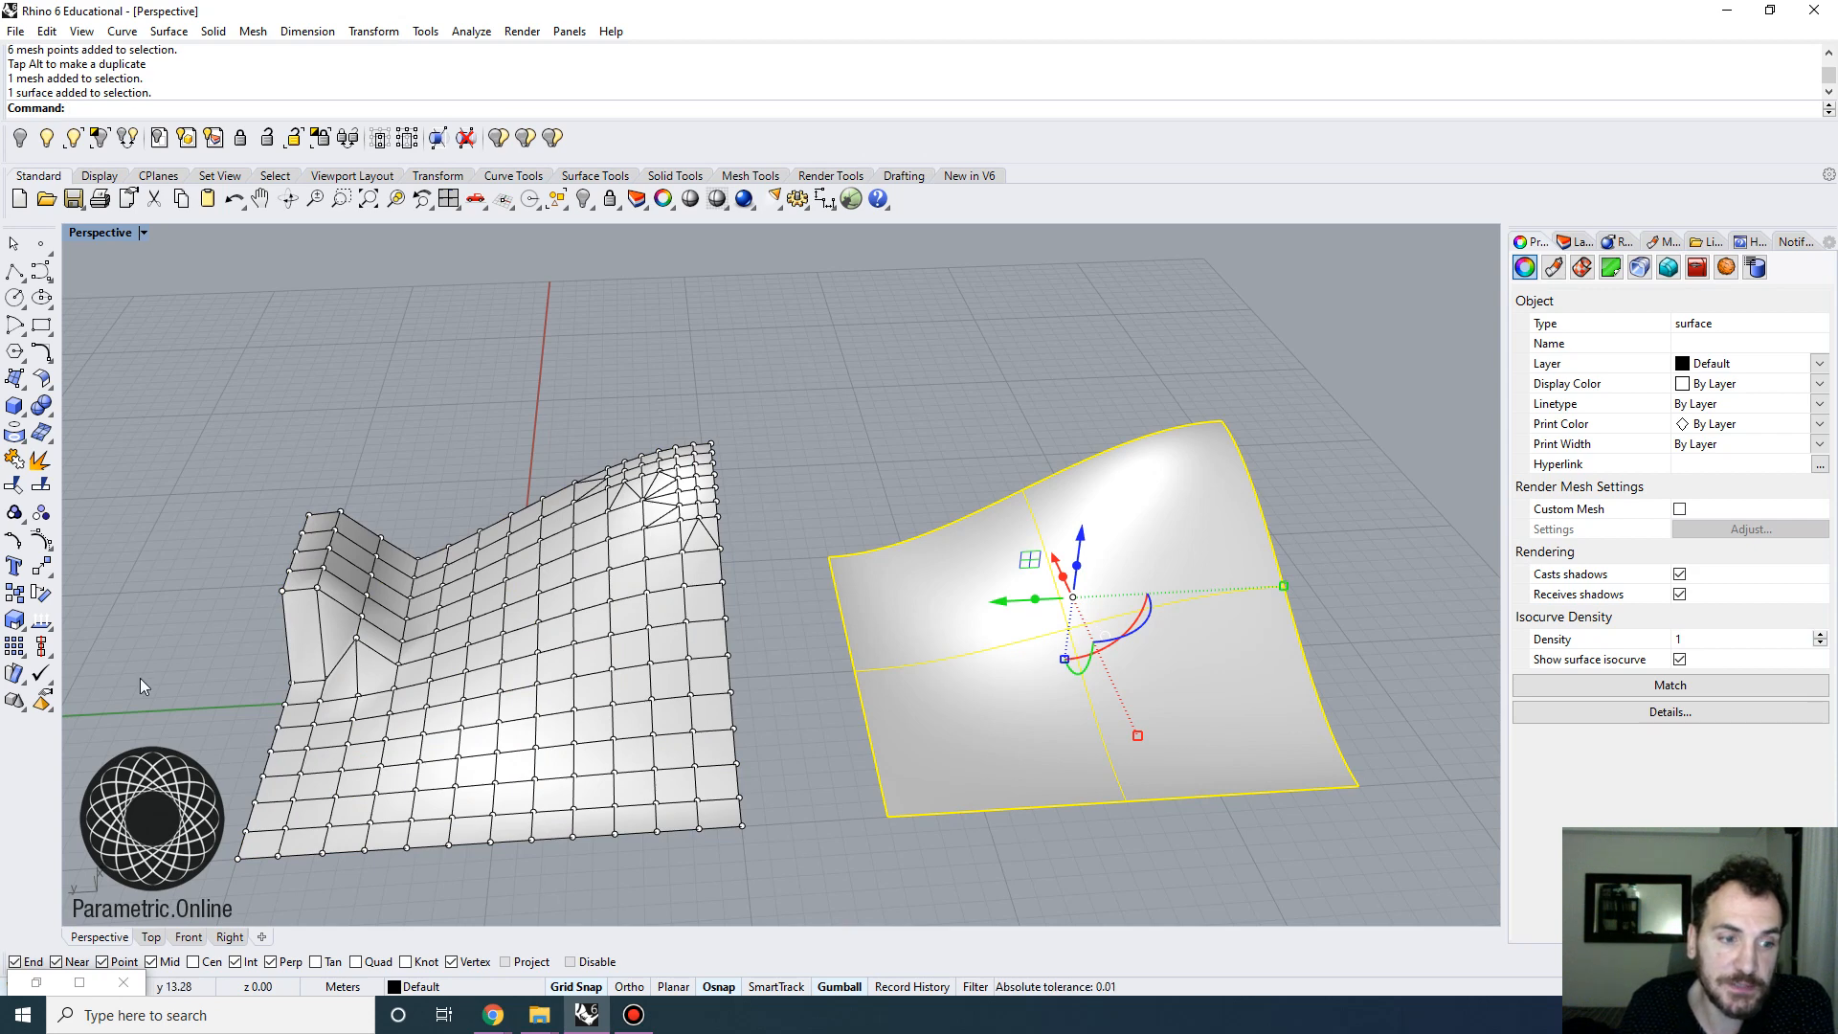
click(43, 541)
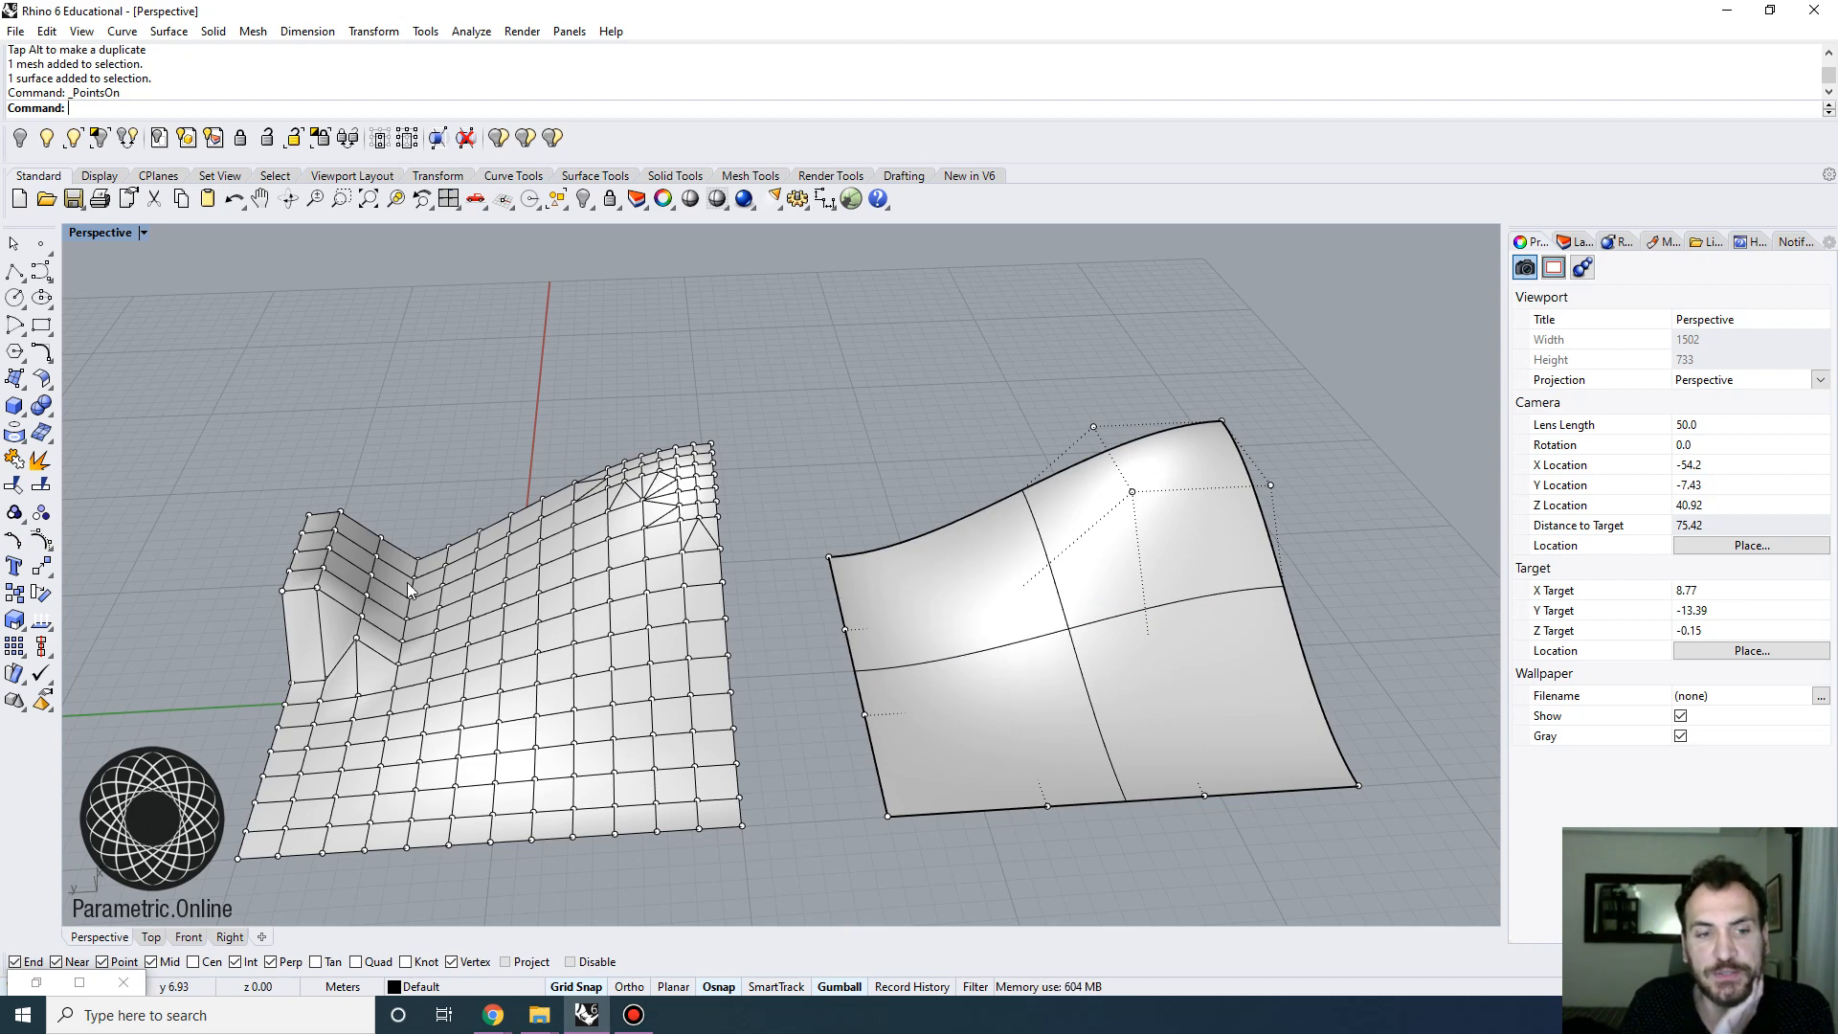
click(538, 596)
key(Escape)
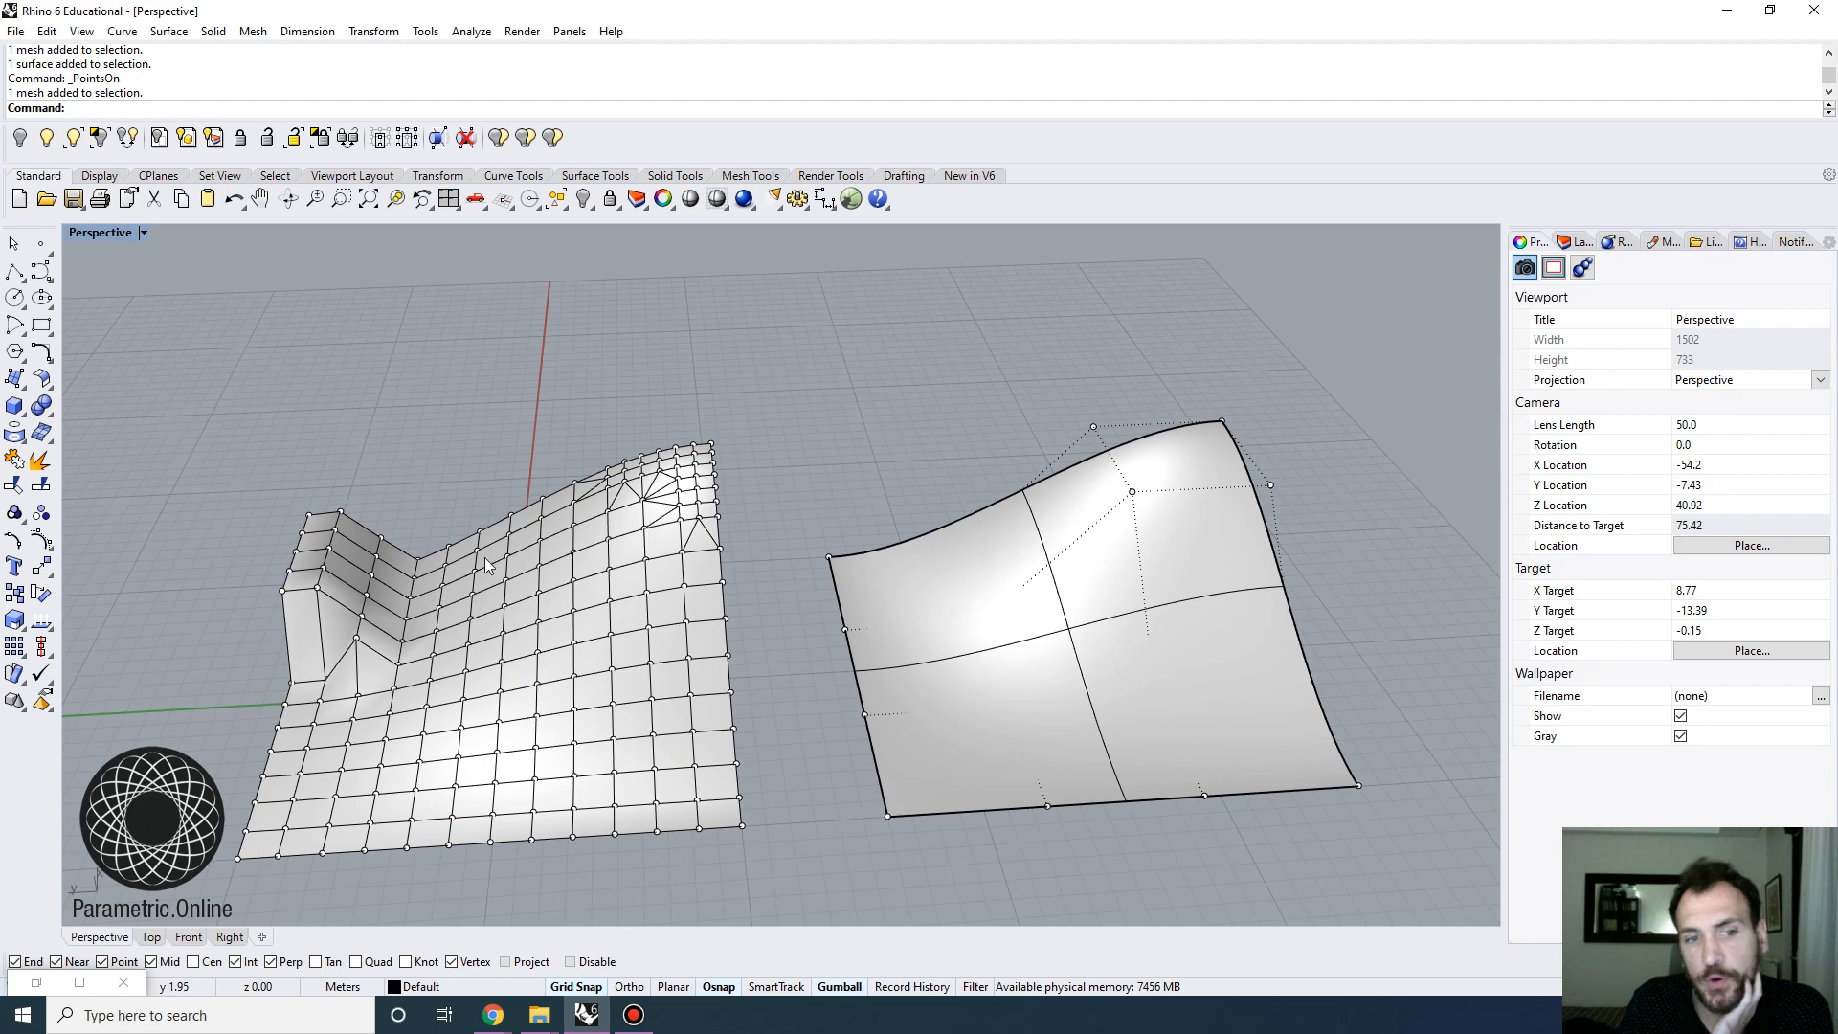
Compare the mesh's vertices with the original surface's control points from several angles, selecting the surface and clearing the selection
scroll(610, 531, down, 3)
scroll(609, 531, up, 3)
scroll(580, 593, down, 4)
scroll(692, 500, up, 4)
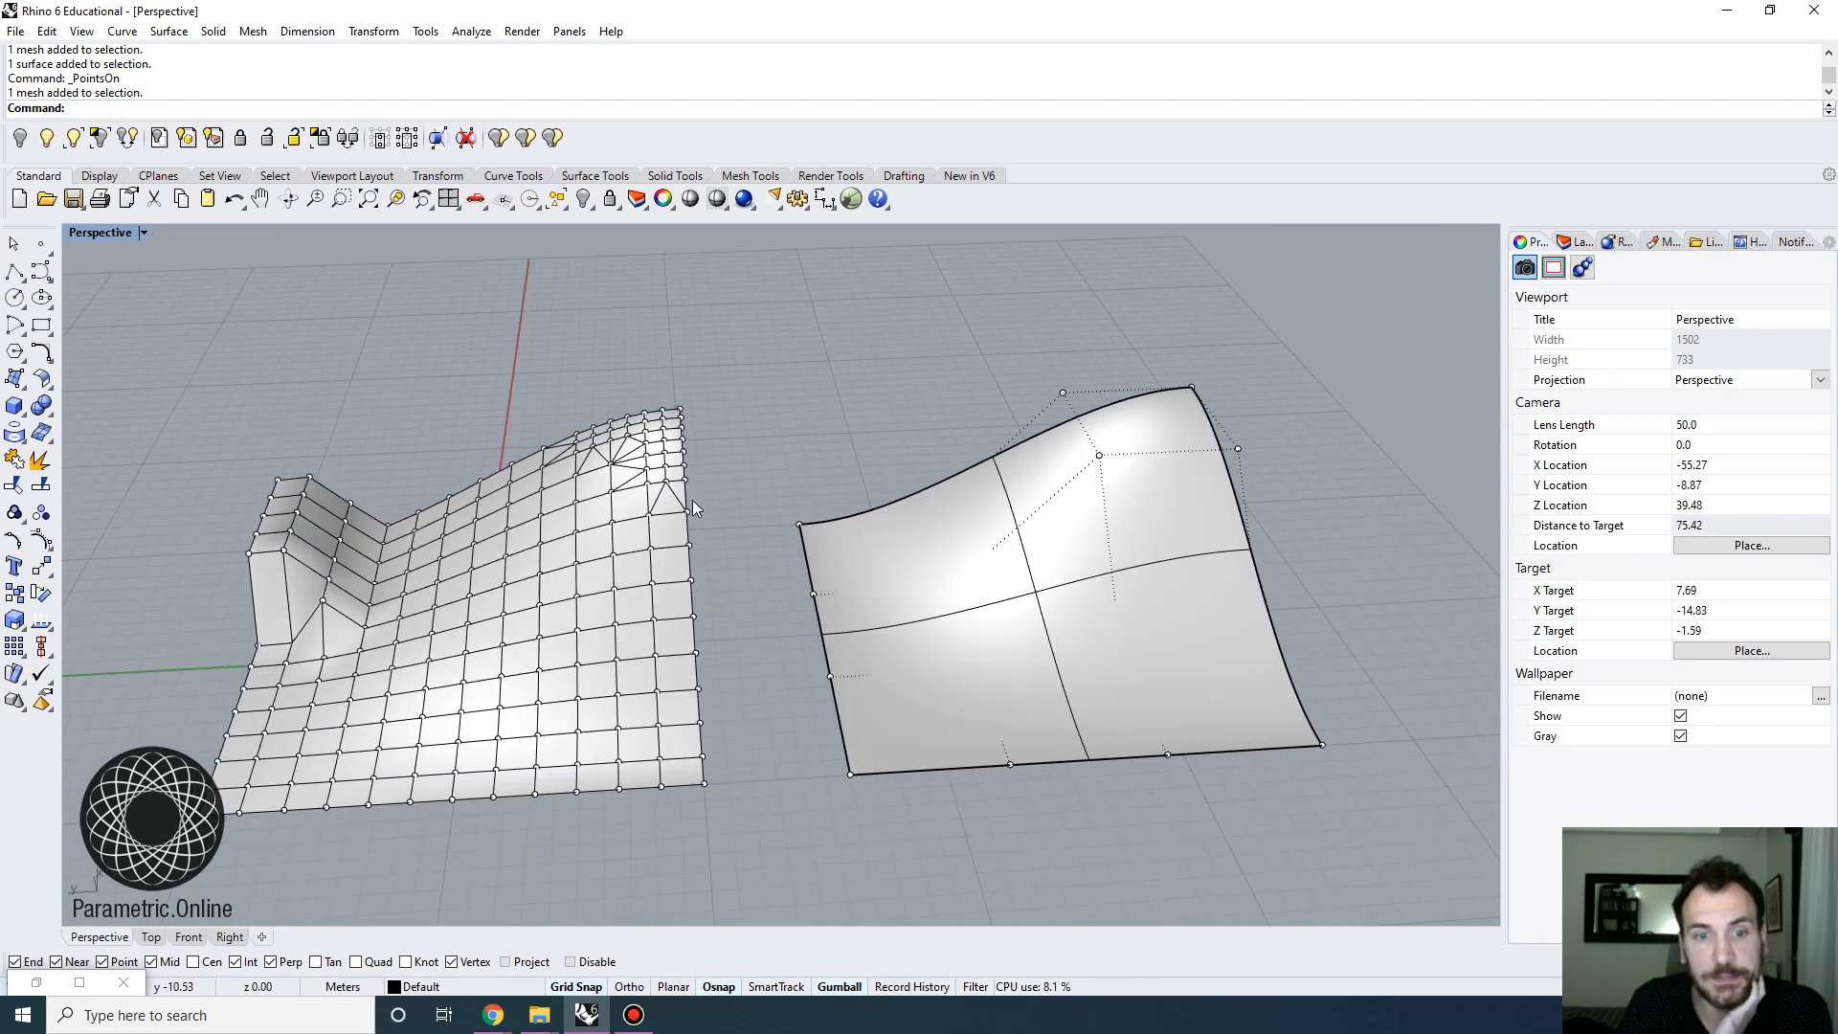
right_drag(677, 564, 684, 572)
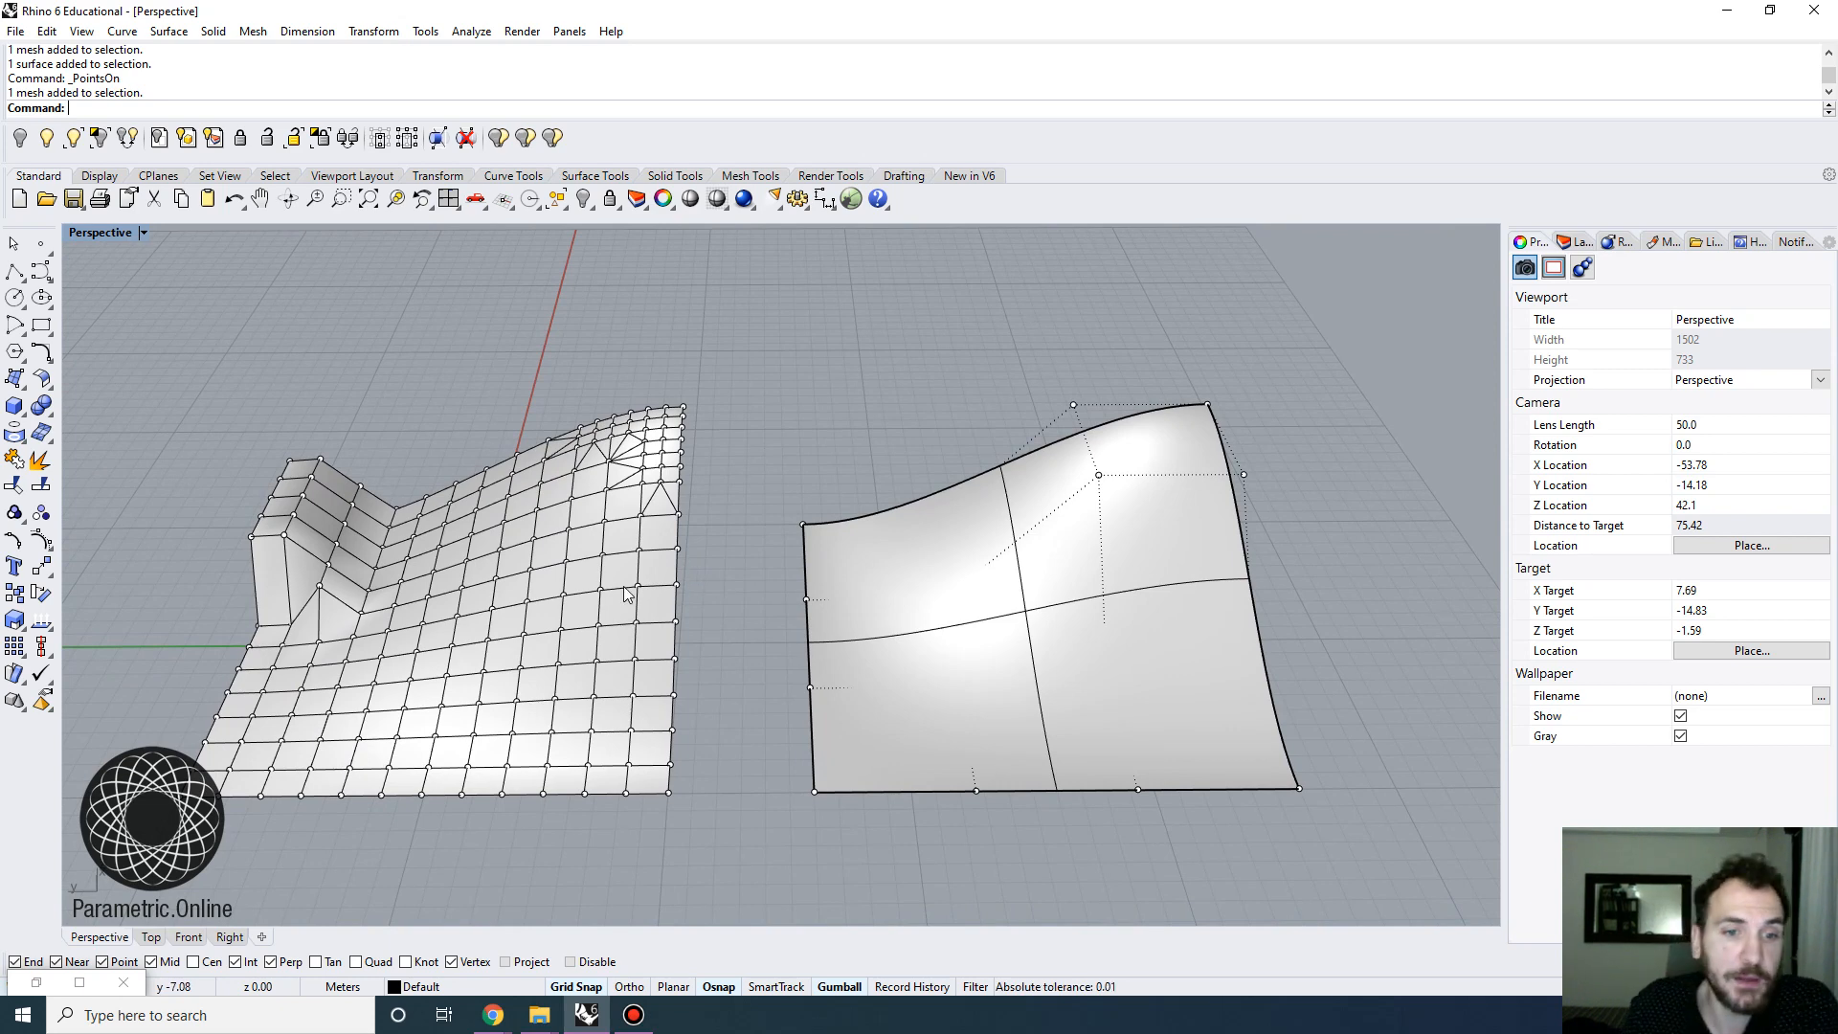
click(930, 594)
click(931, 594)
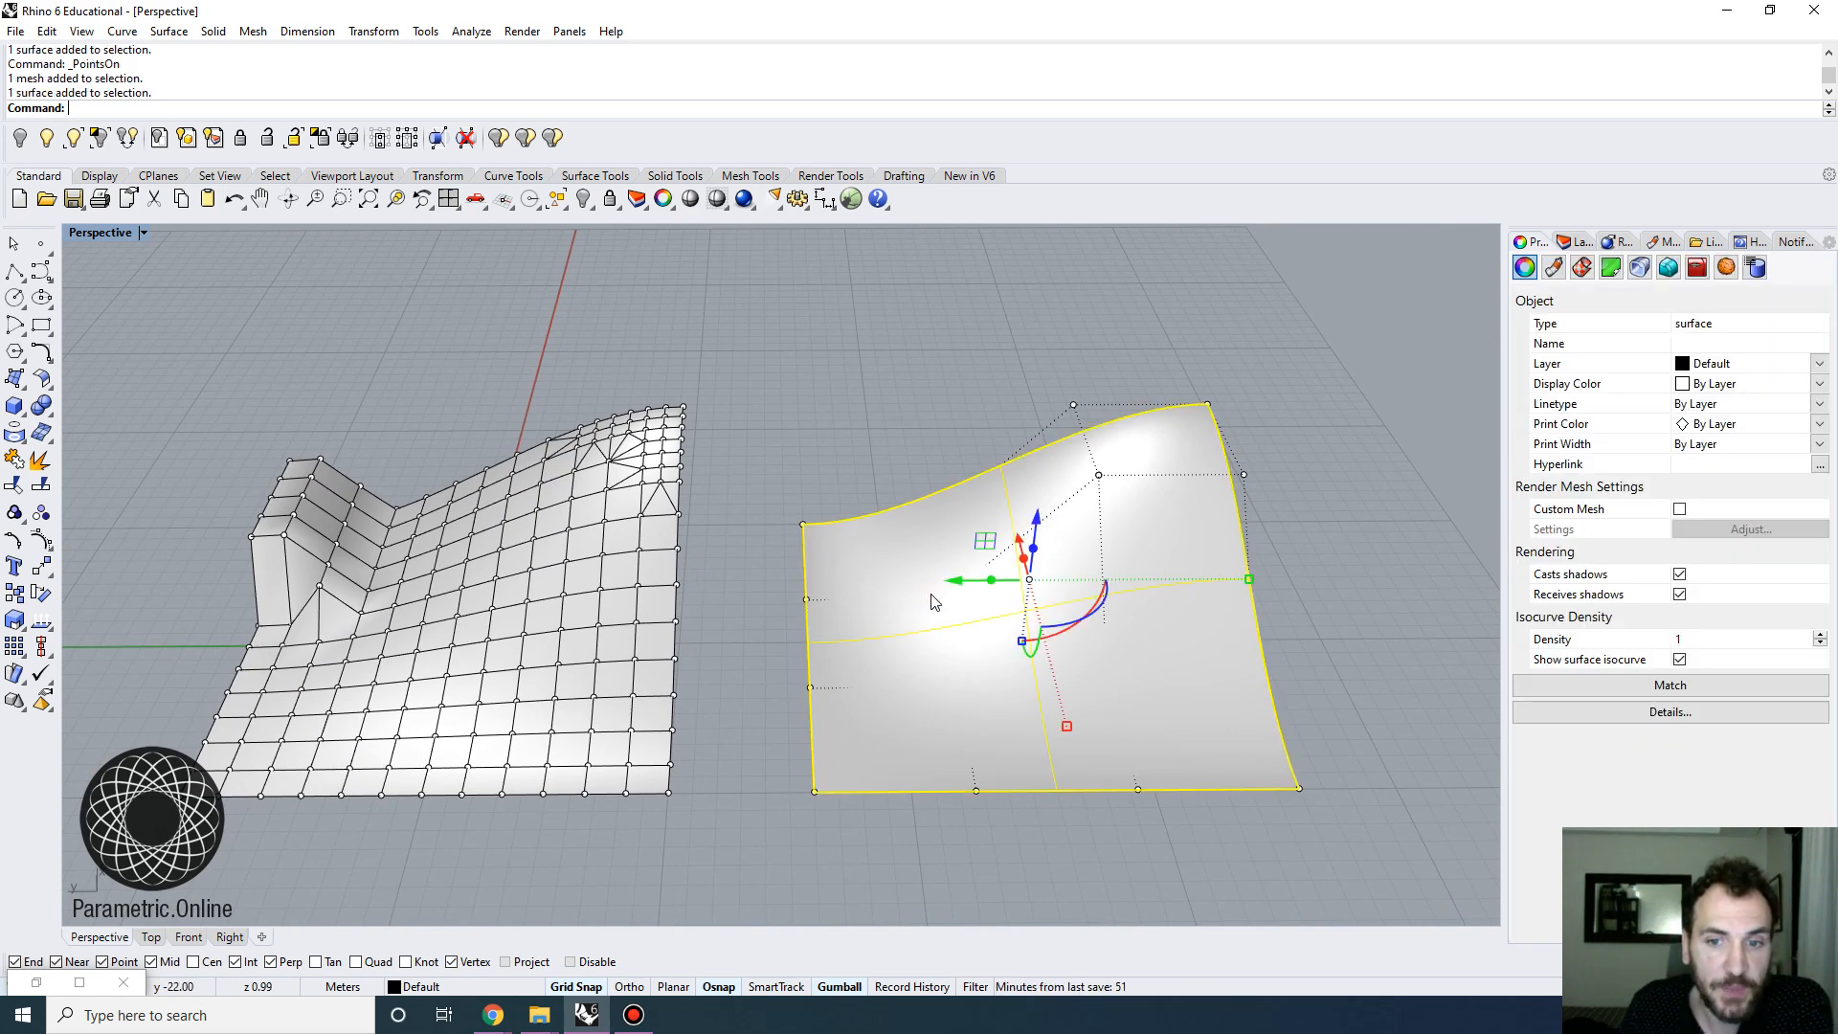
right_drag(1092, 483, 1034, 443)
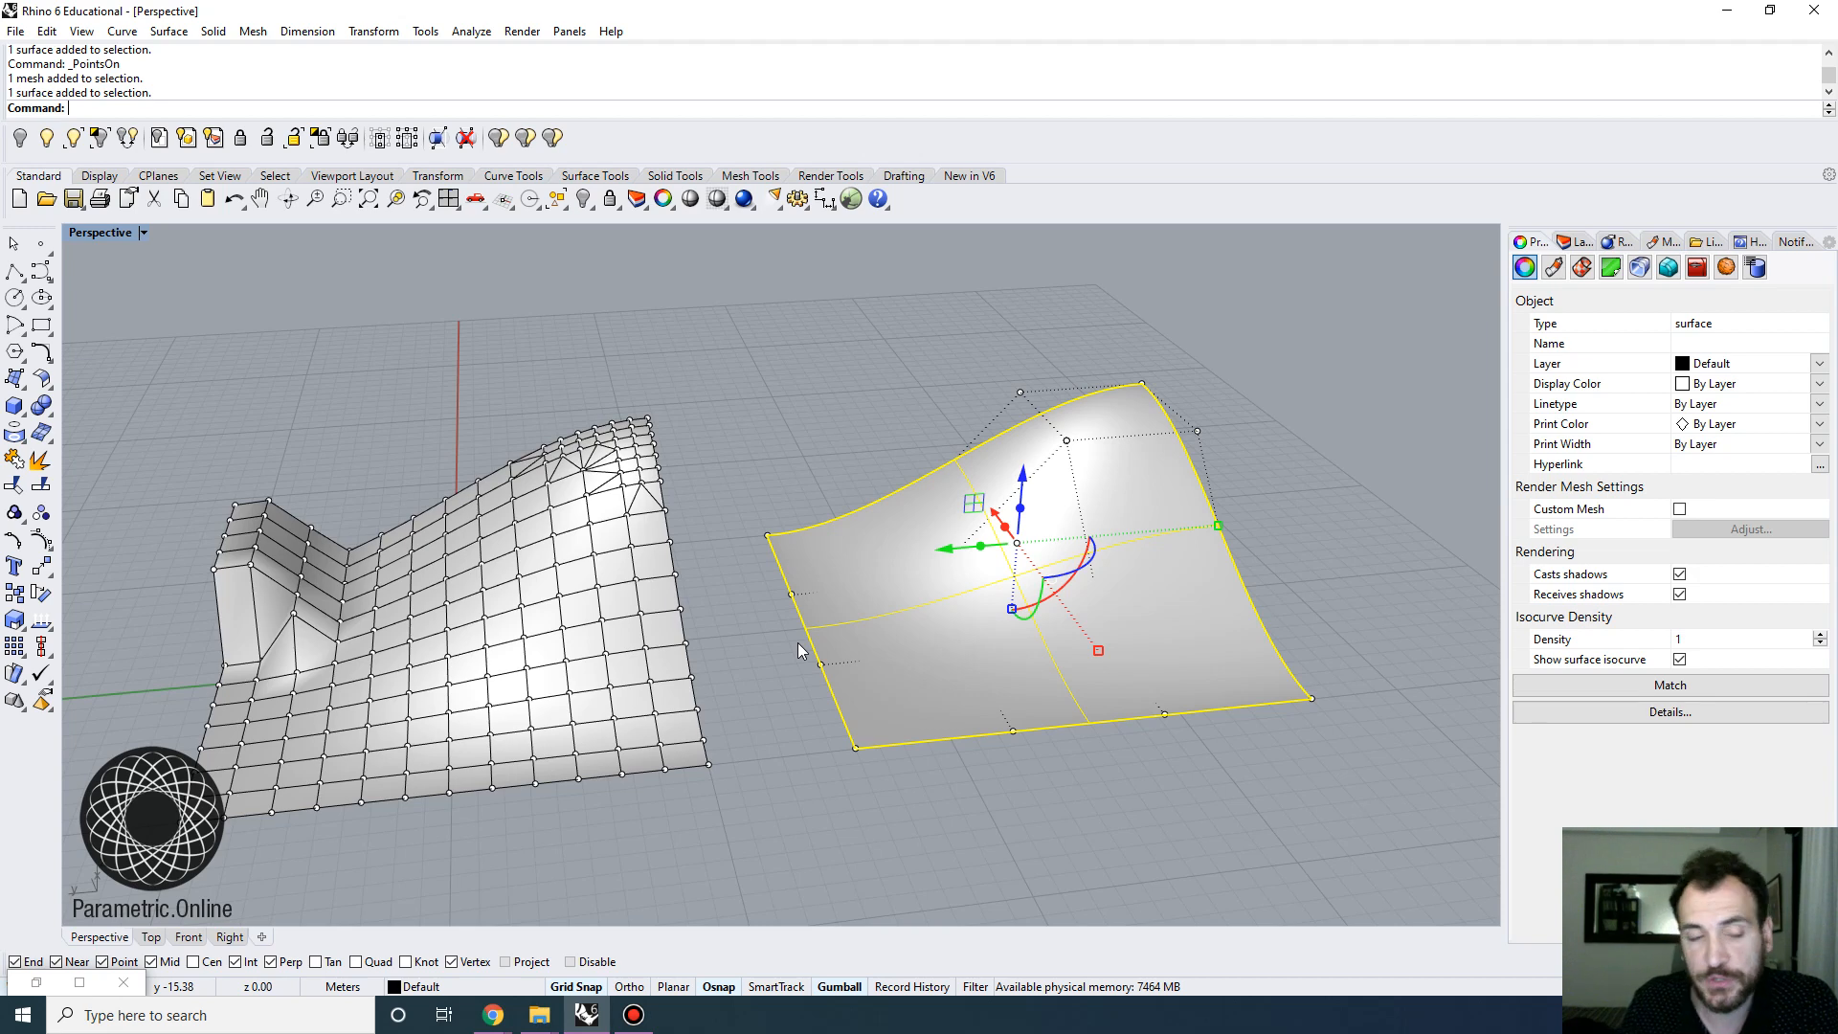
scroll(743, 575, down, 4)
right_drag(747, 578, 737, 720)
click(737, 721)
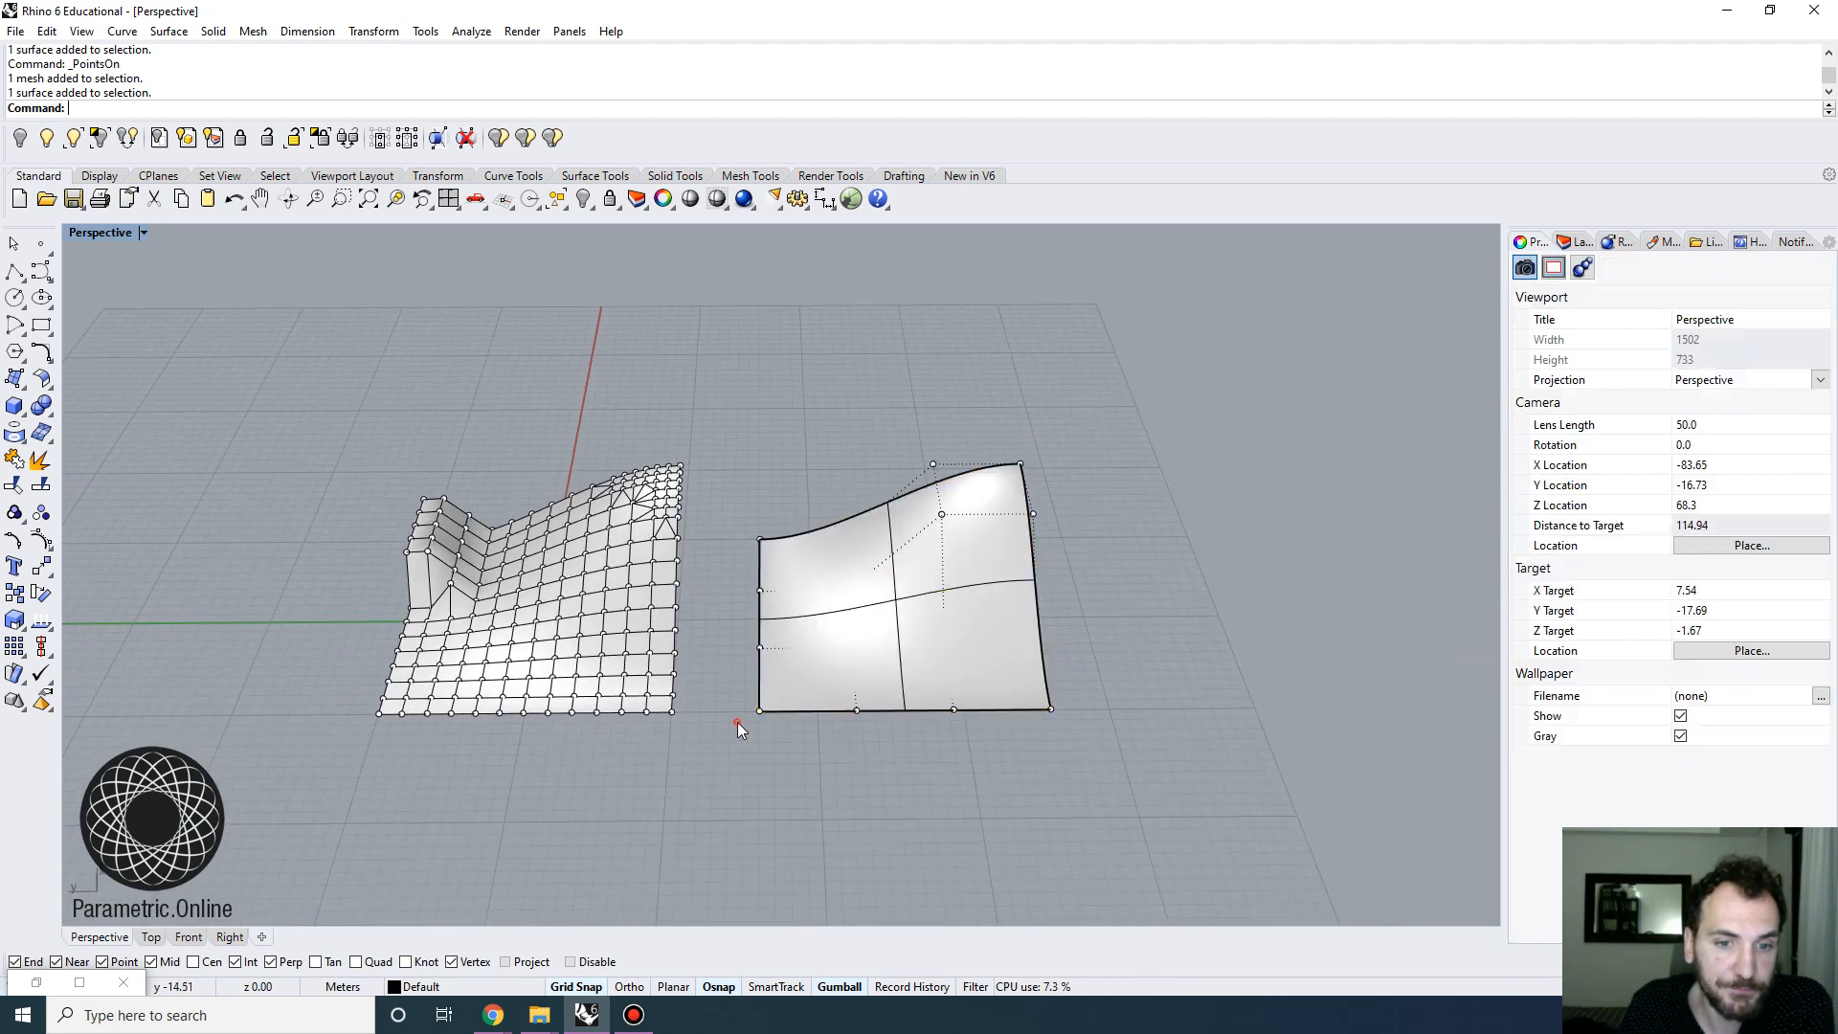
Turn off the control points and delete both the mesh and the original surface
scroll(681, 573, down, 2)
scroll(580, 577, up, 3)
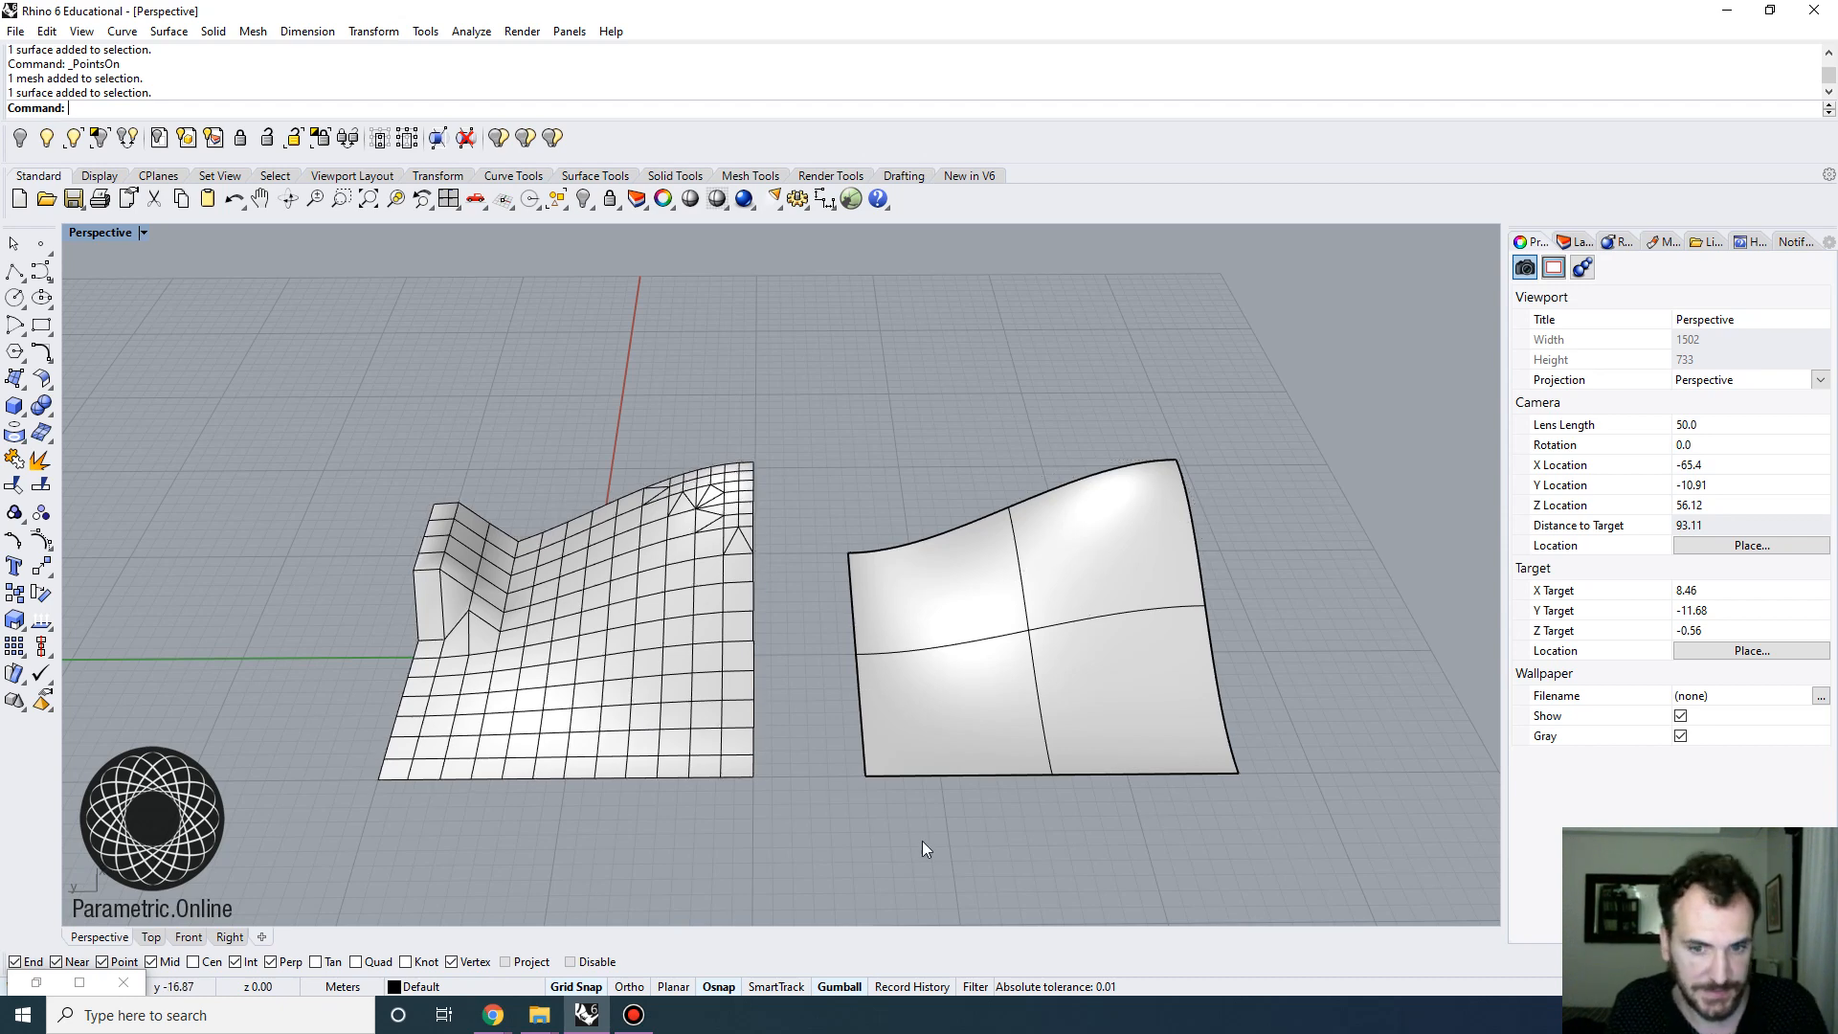
key(Escape)
key(ctrl+a)
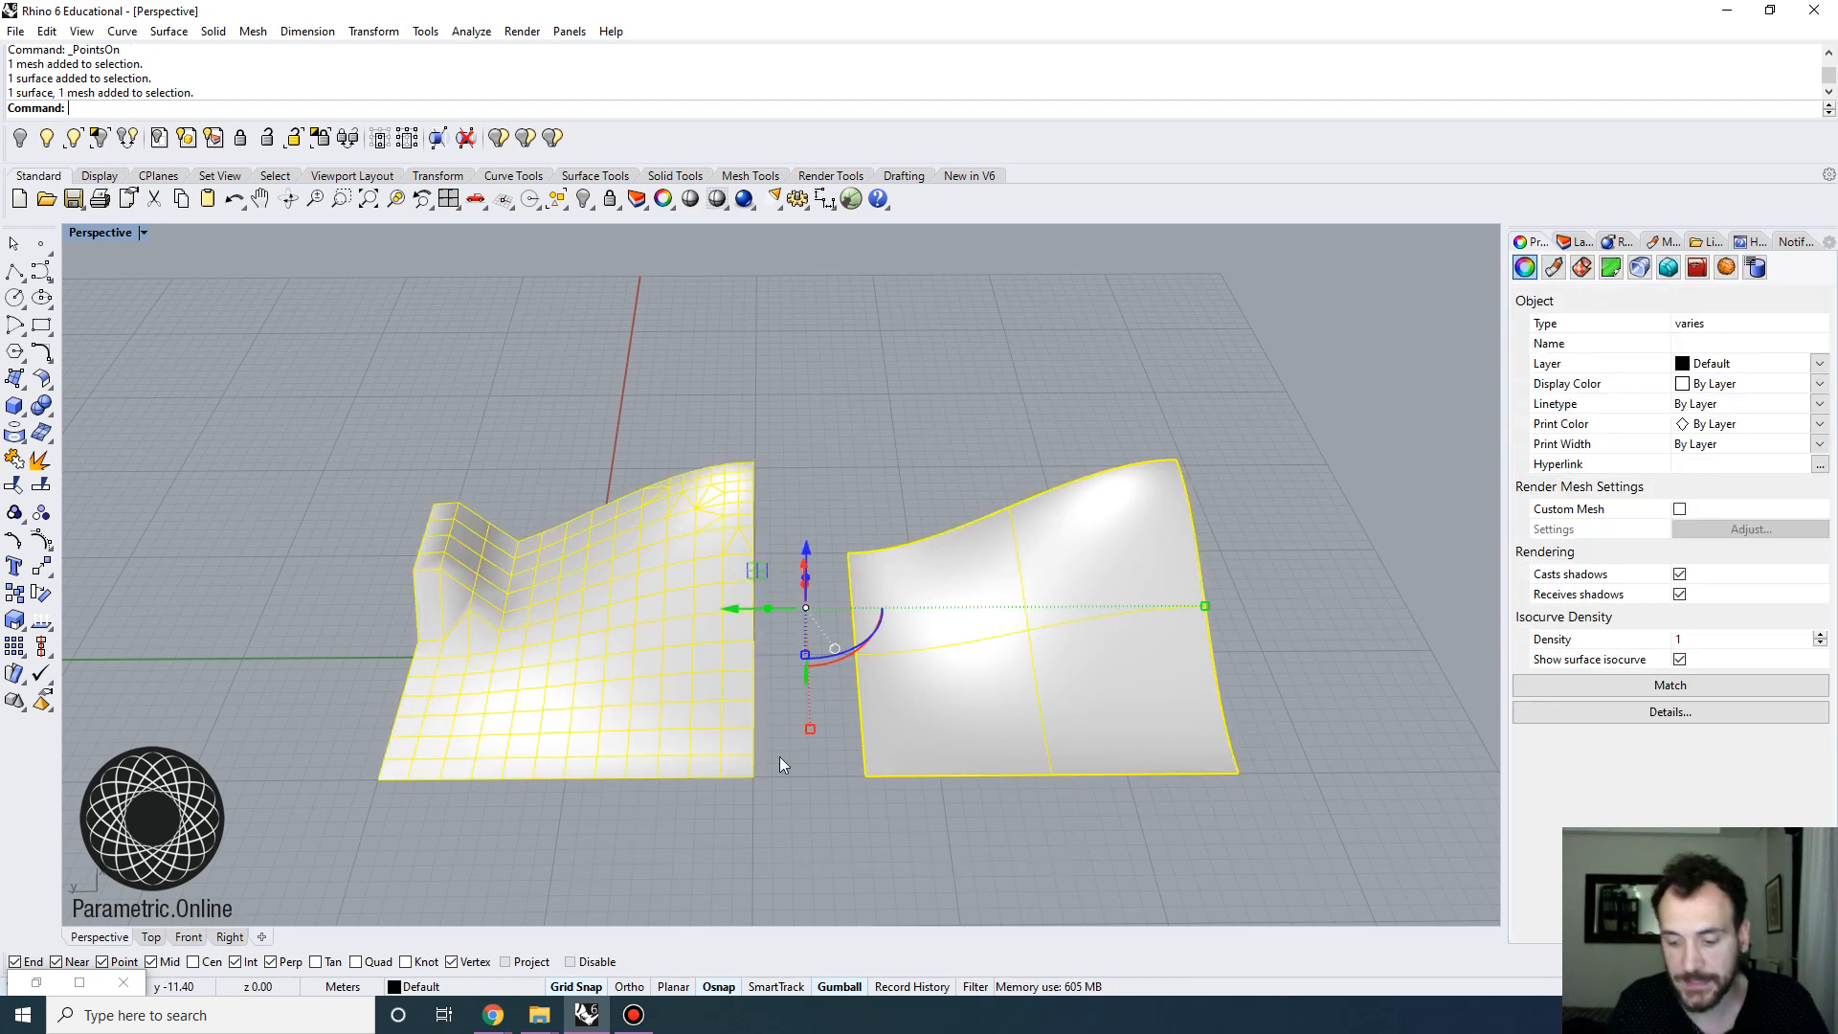
key(Delete)
Bring up the Grasshopper window beside the Rhino viewport, look at the Kangaroo2 components, and show the Wb component set
click(54, 983)
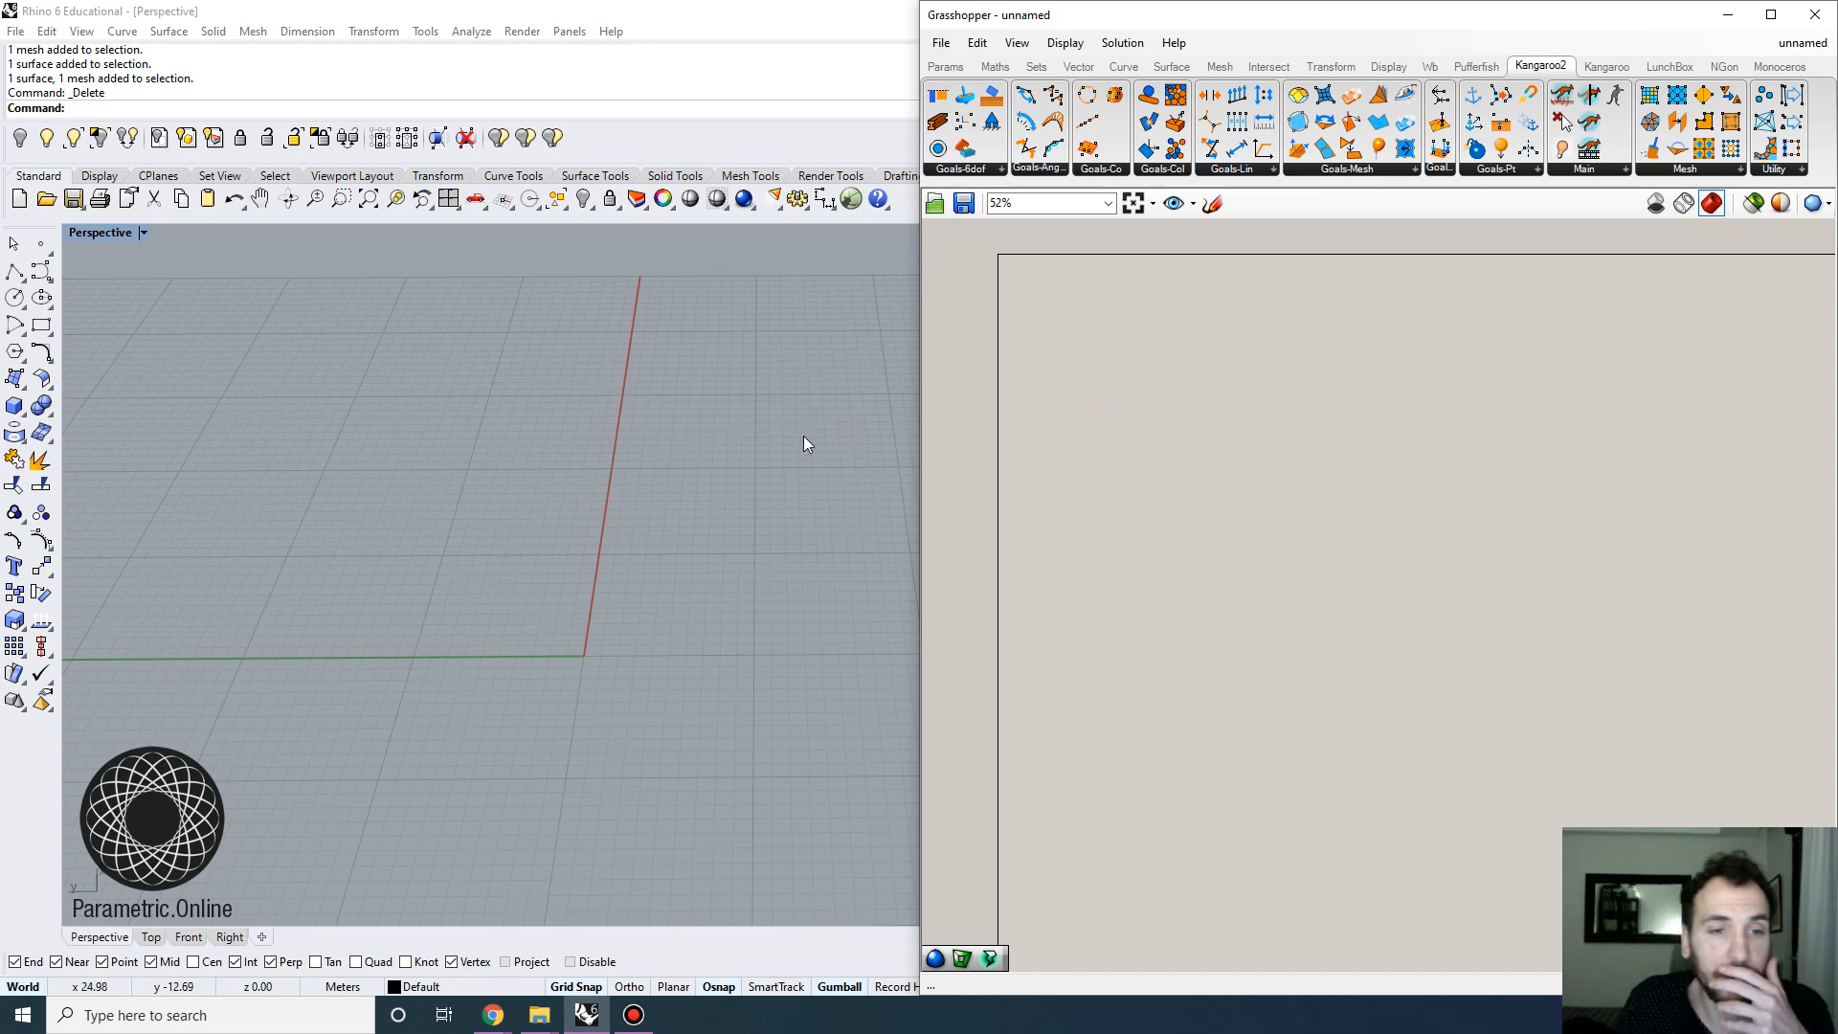
right_drag(802, 434, 483, 527)
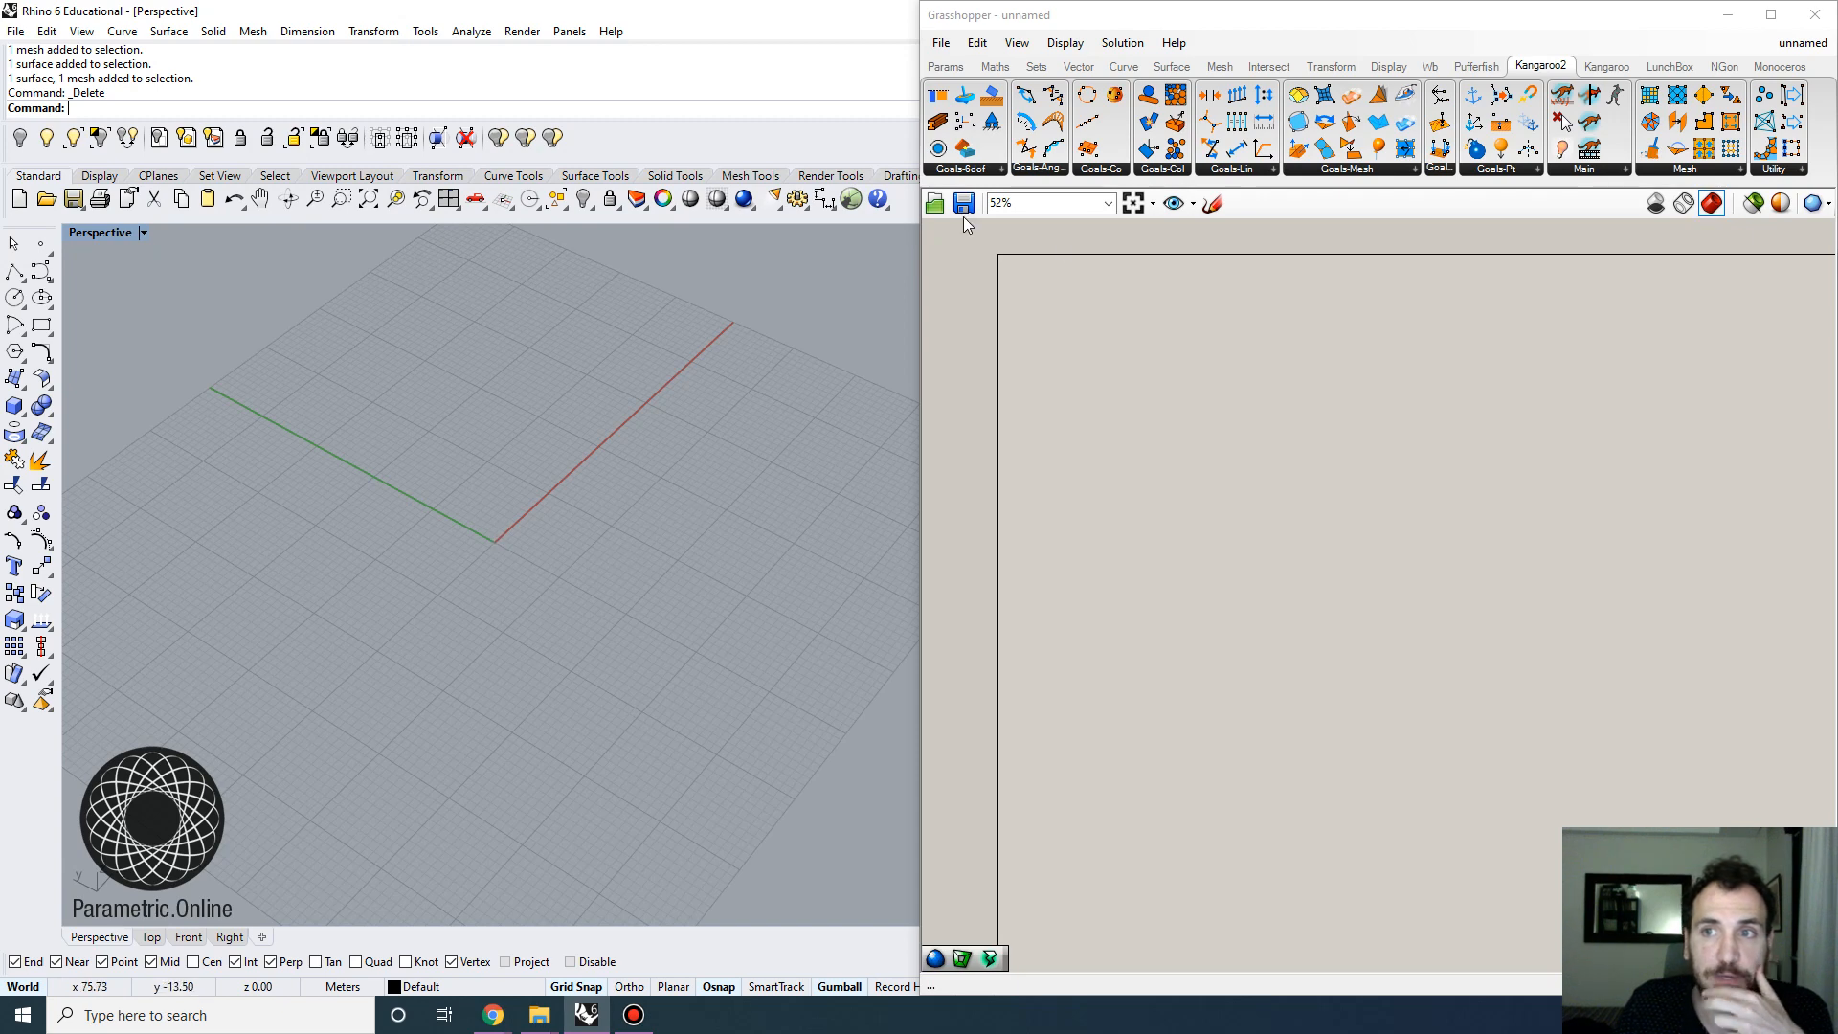
click(1431, 67)
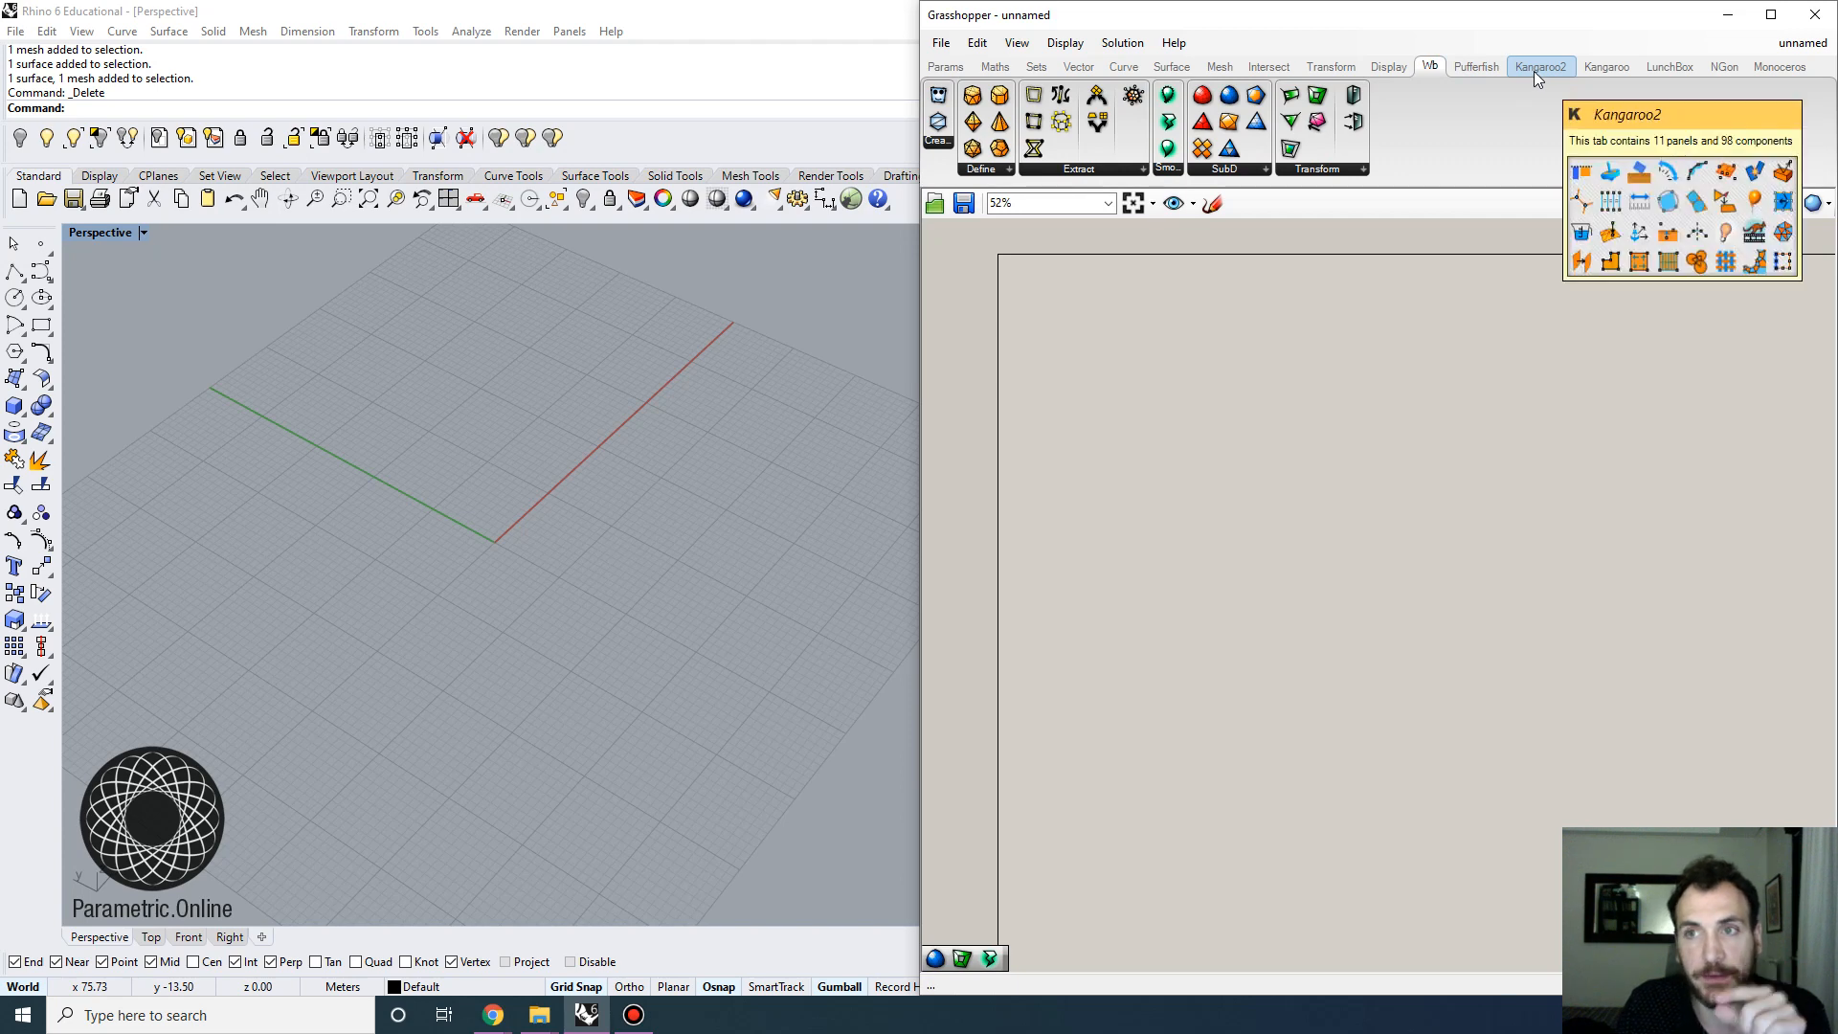
mouse_move(1519, 67)
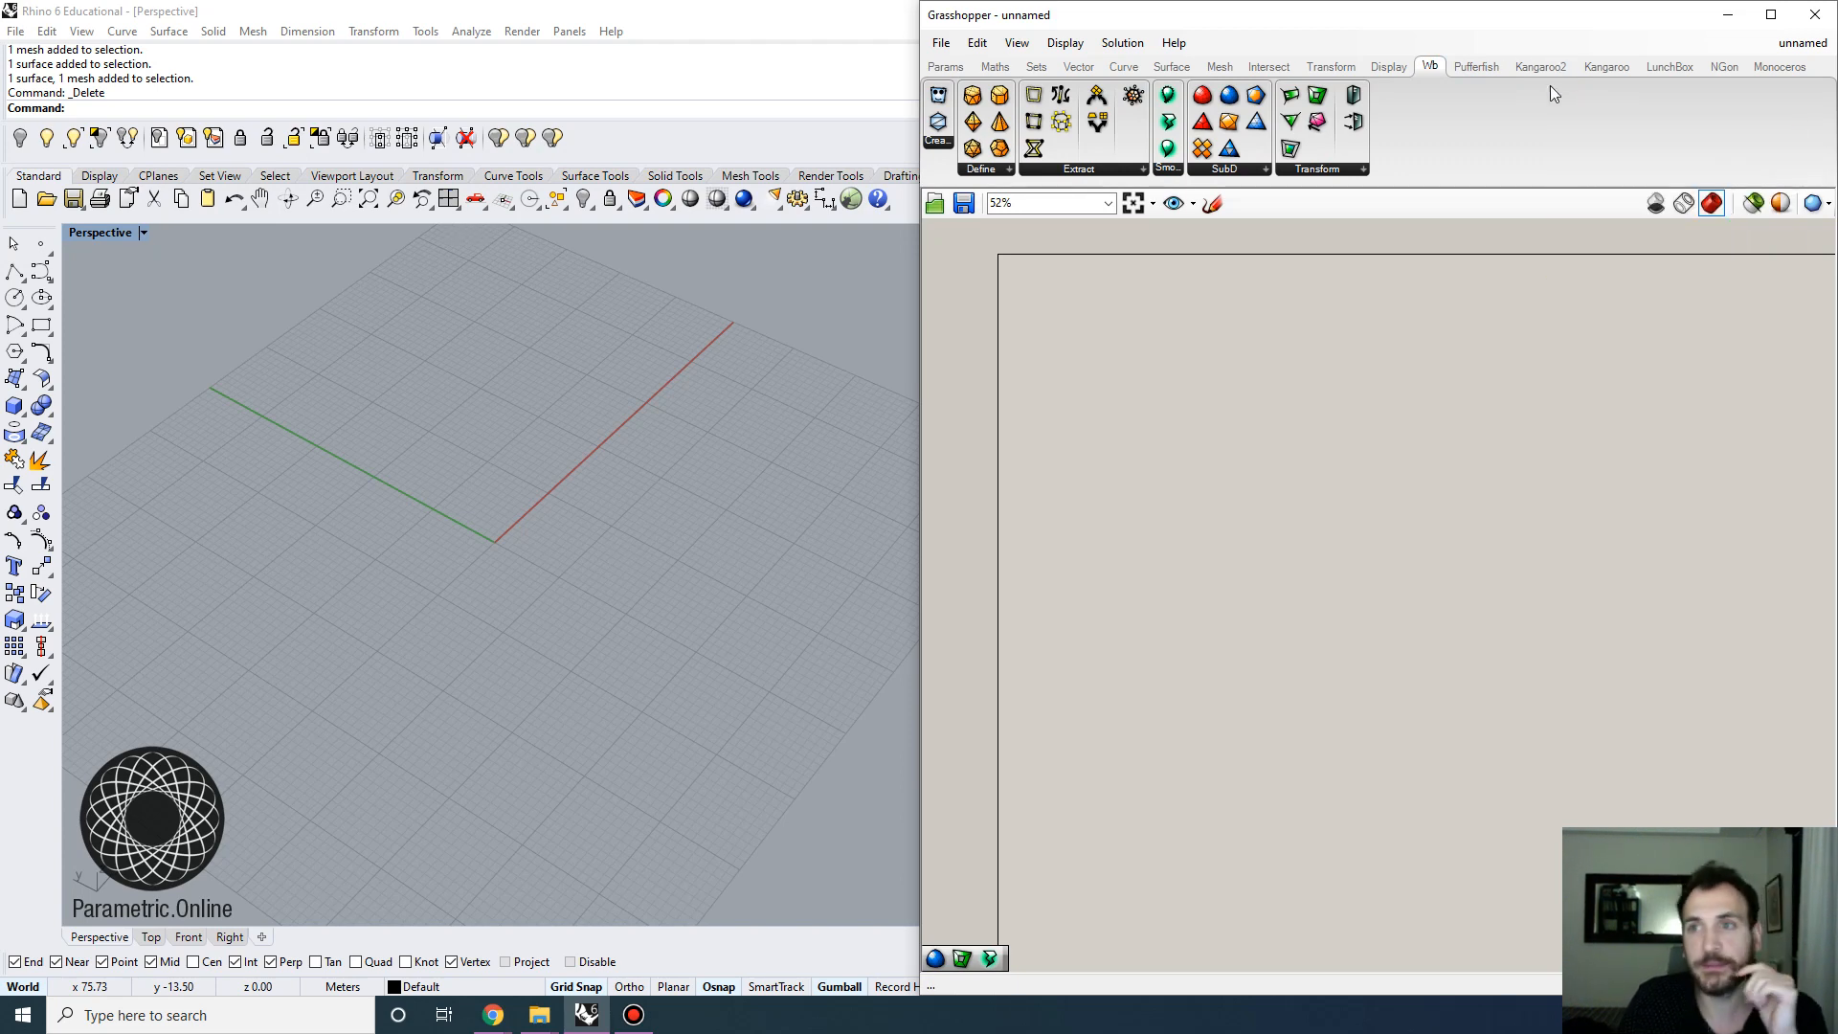
click(1548, 67)
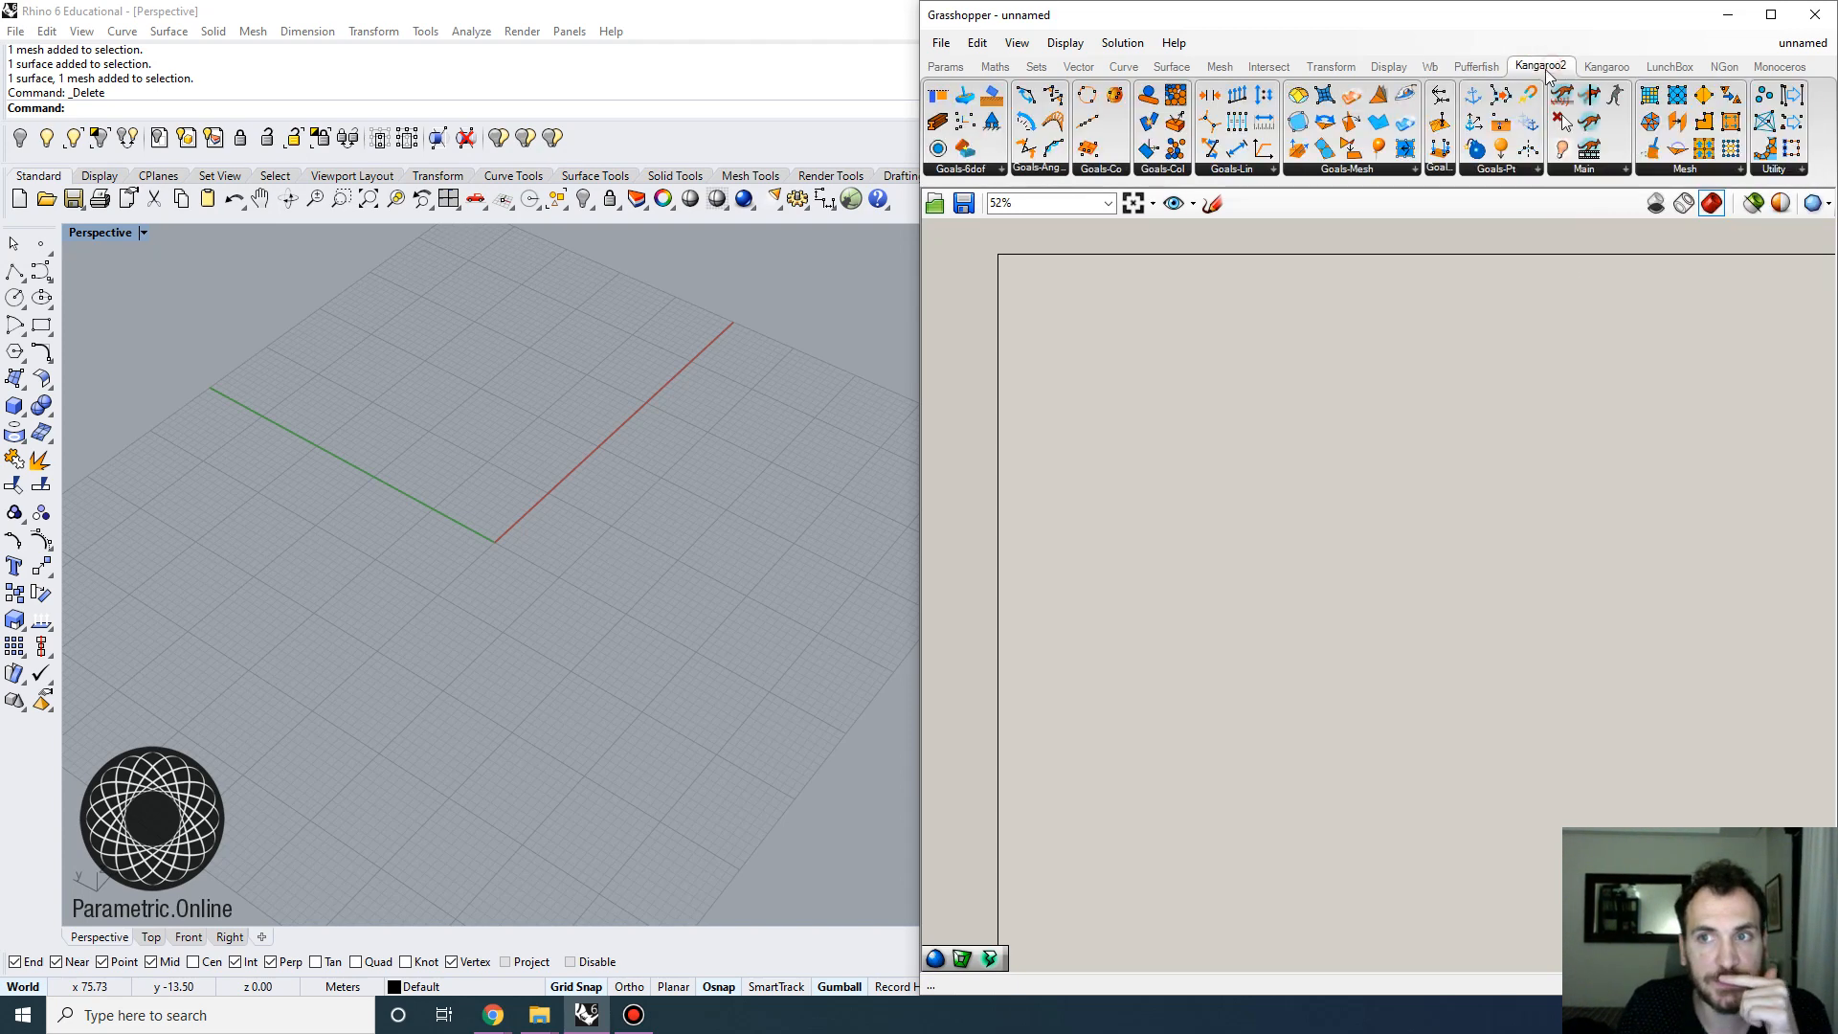
click(1429, 67)
Draw a five-cornered mesh polygon around the origin on the ground plane with the 3DFace command
right_drag(862, 310, 632, 354)
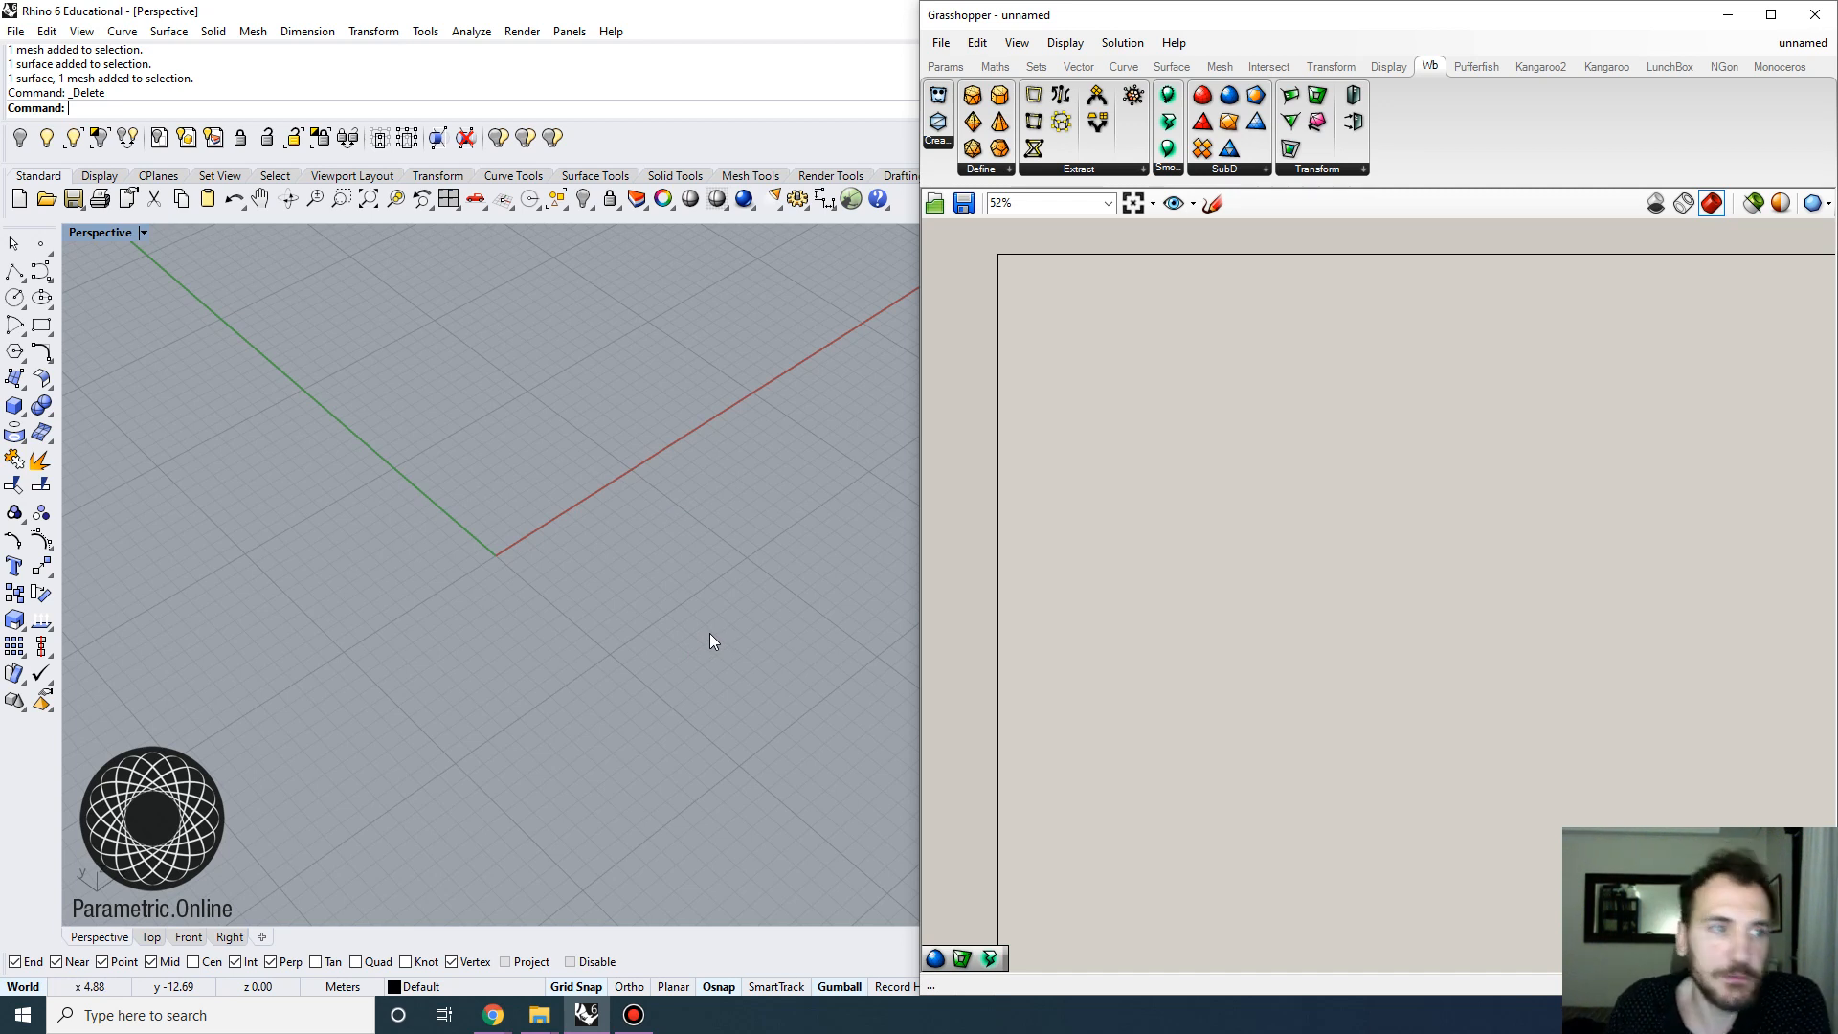
scroll(564, 520, down, 2)
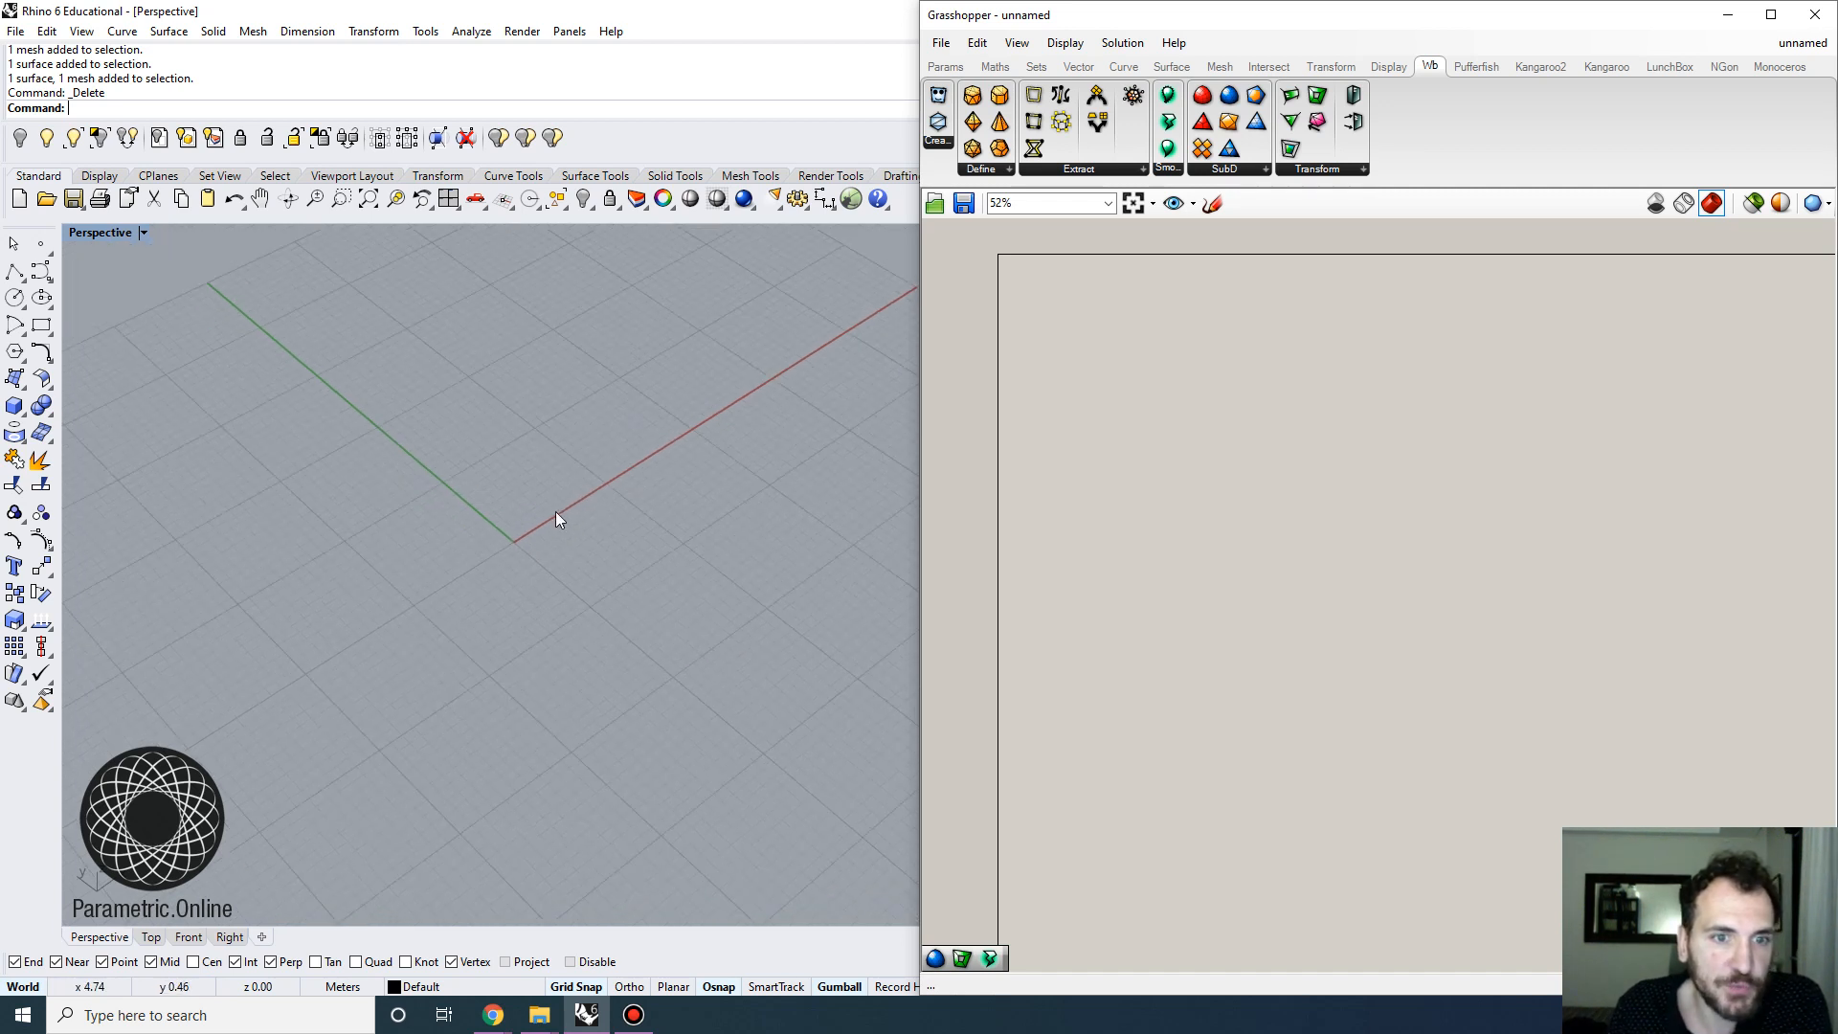
scroll(565, 512, up, 2)
click(746, 177)
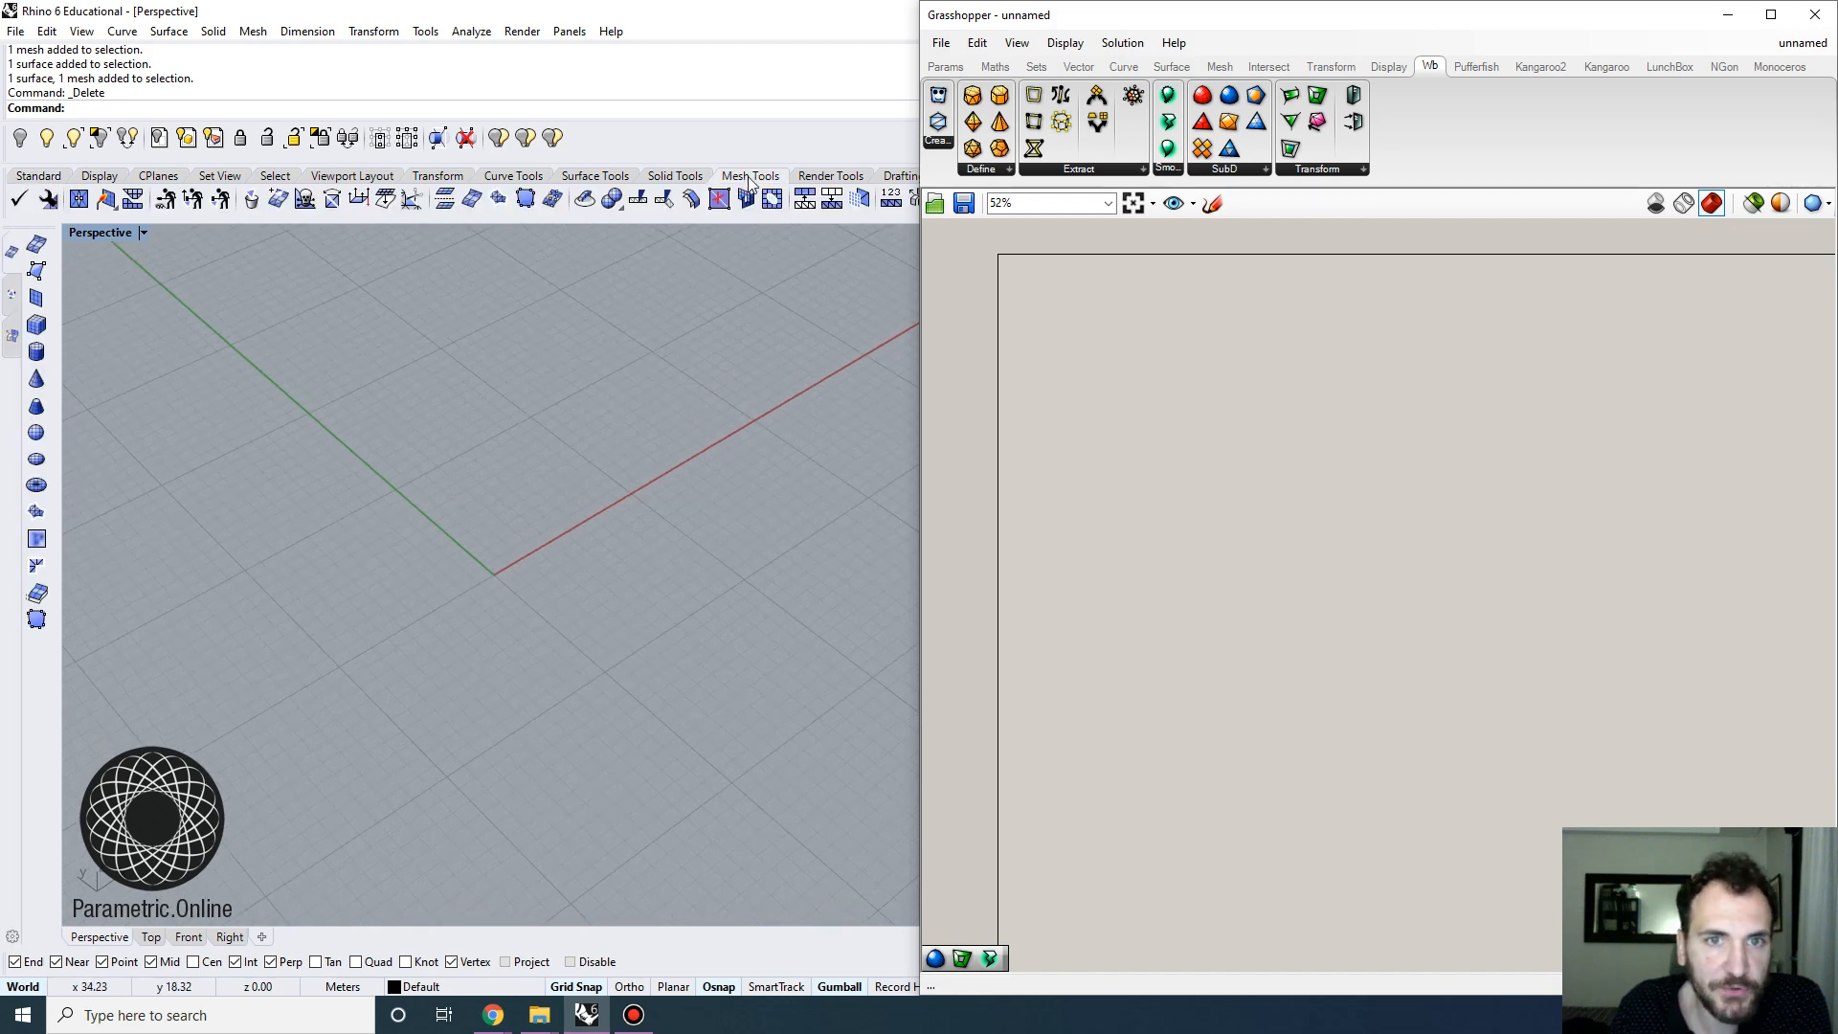
click(39, 271)
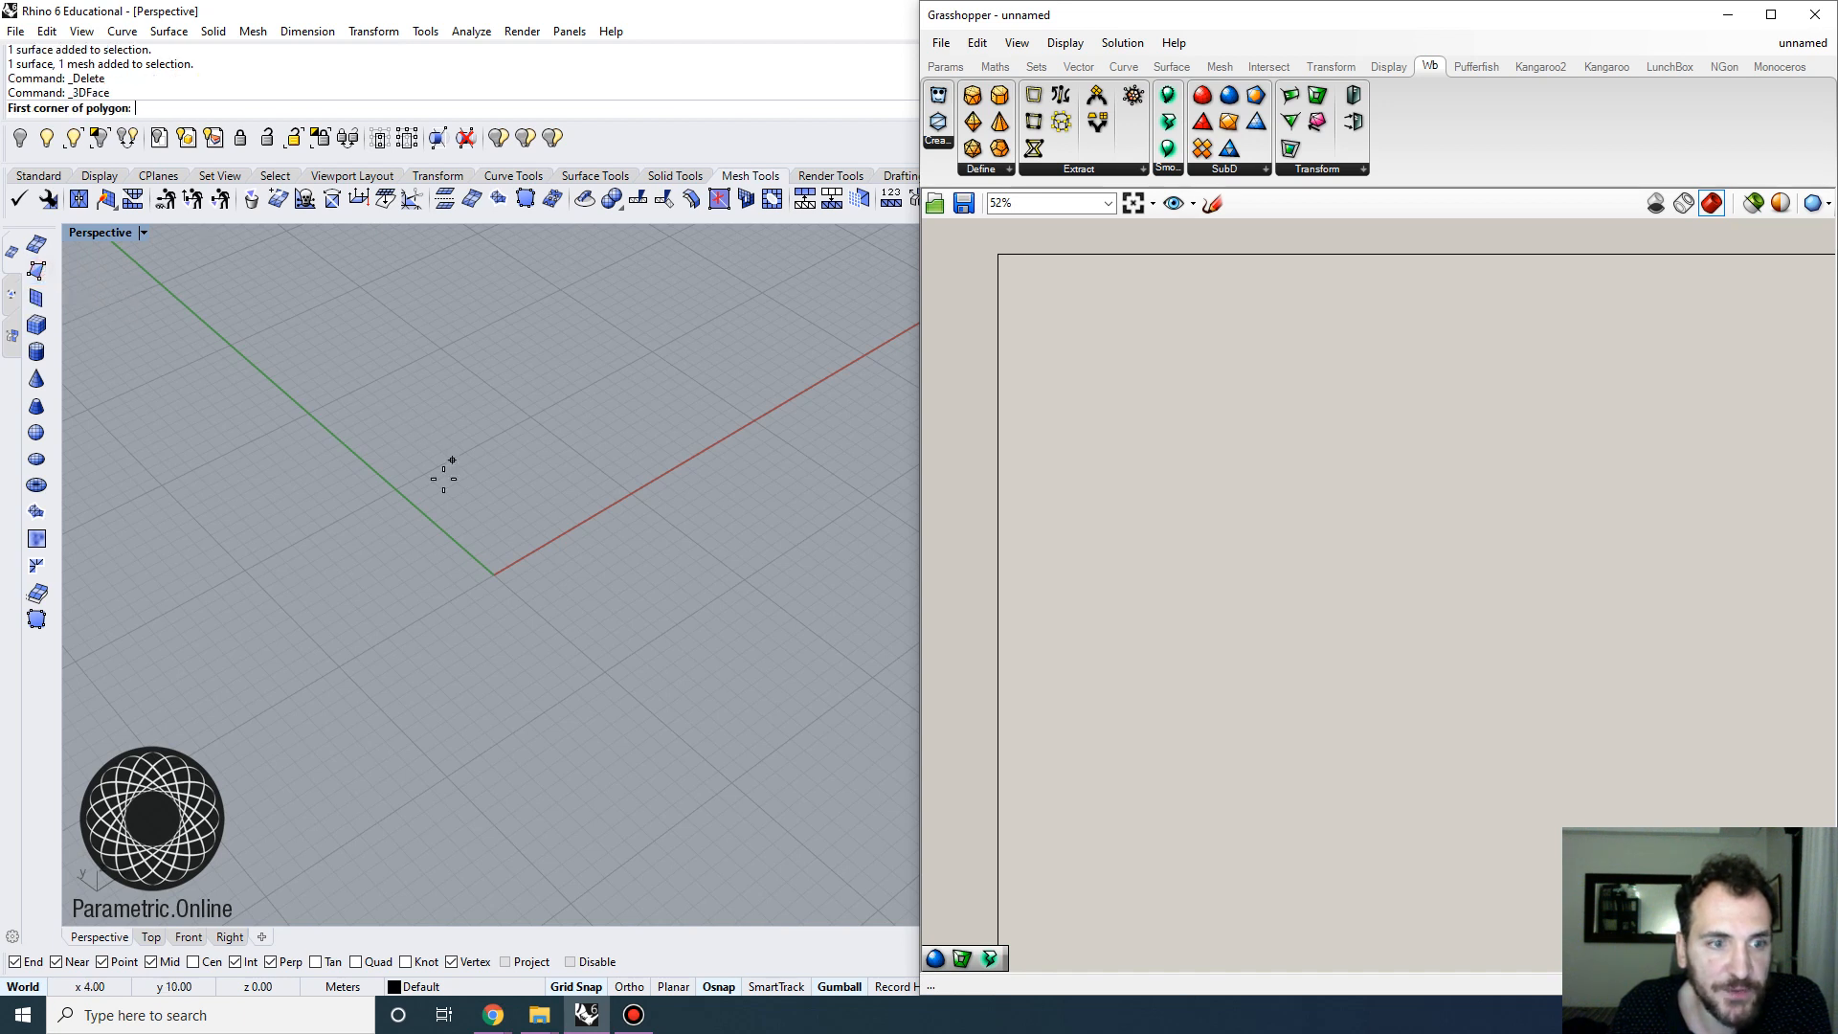
click(395, 494)
click(335, 636)
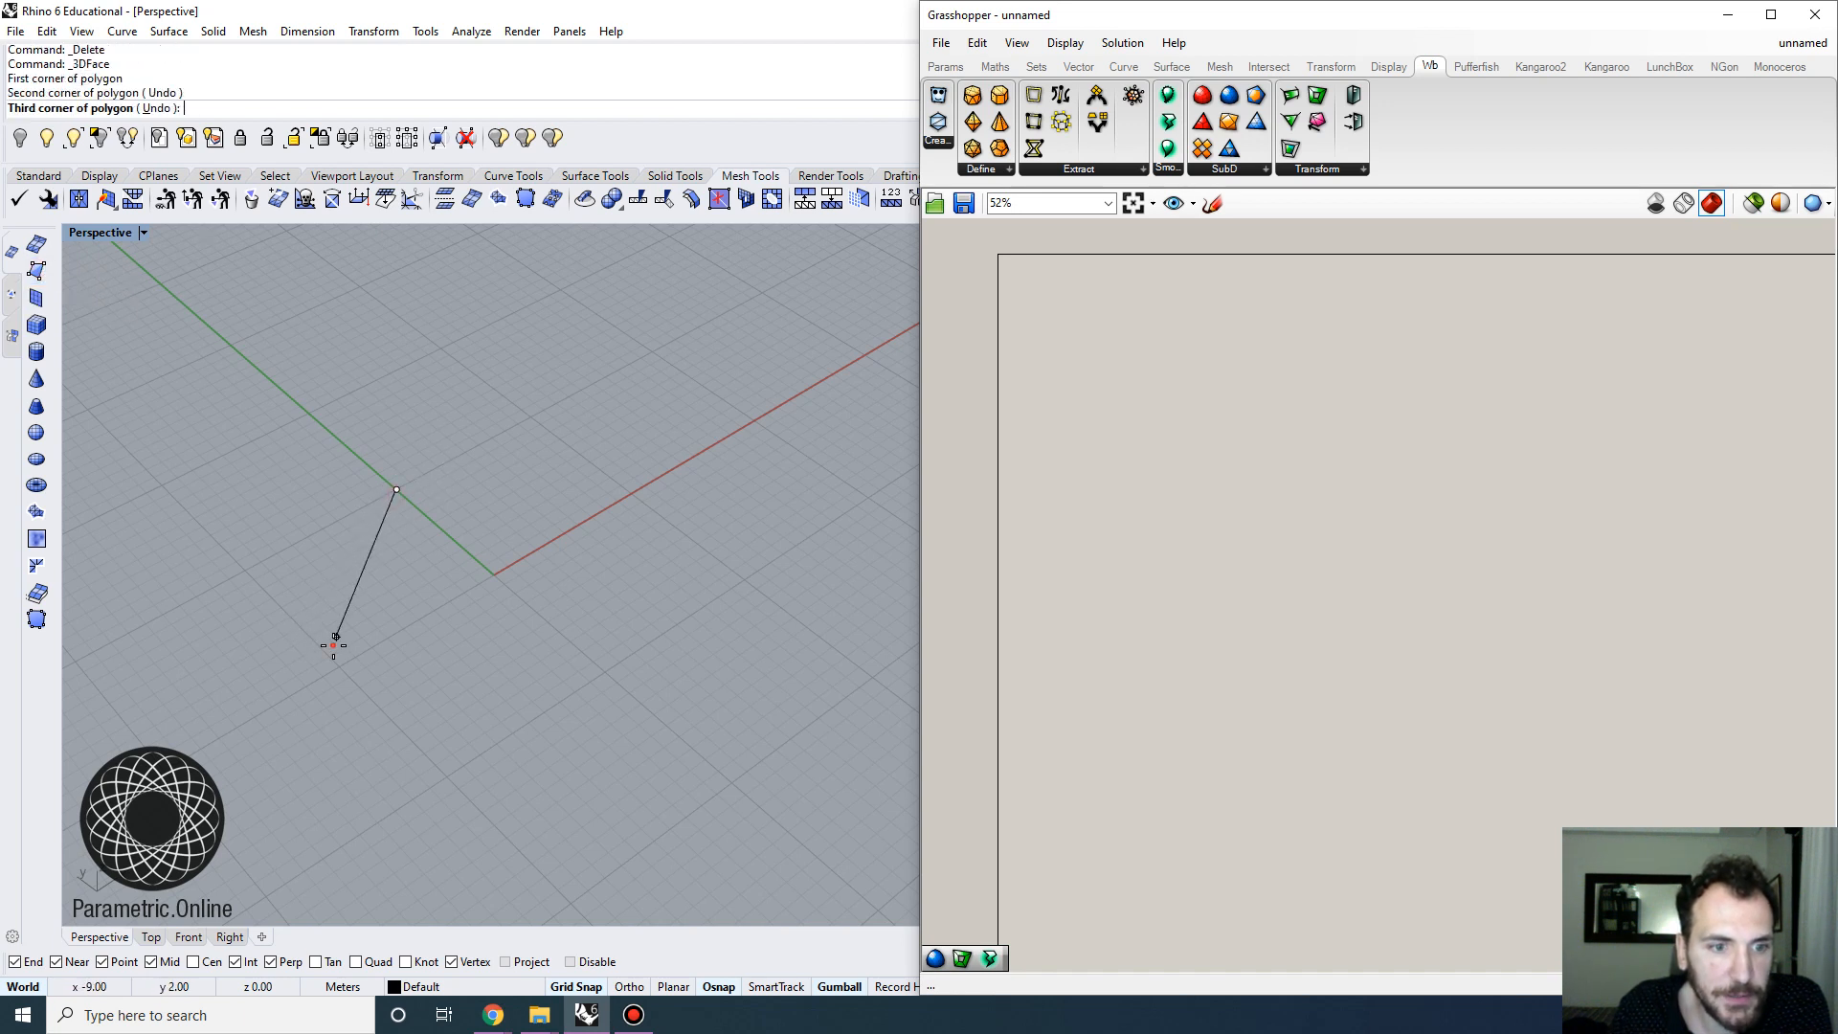
click(590, 681)
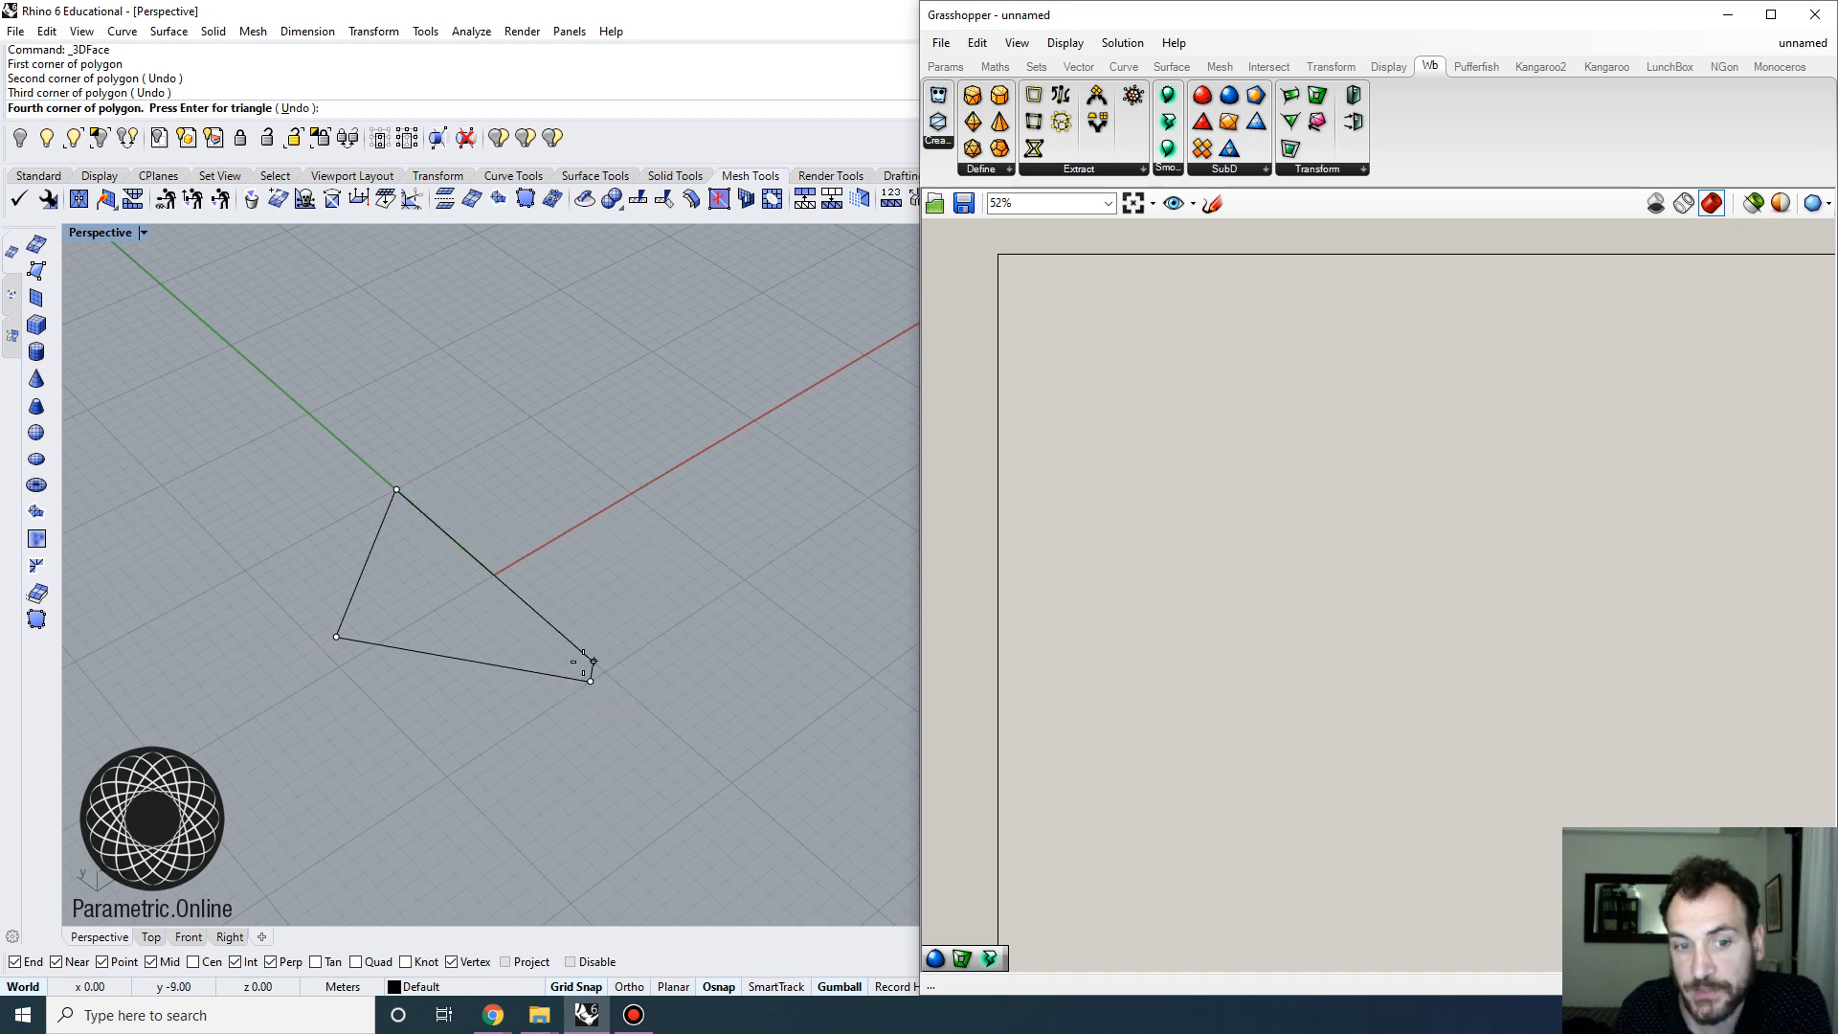
click(706, 586)
click(639, 433)
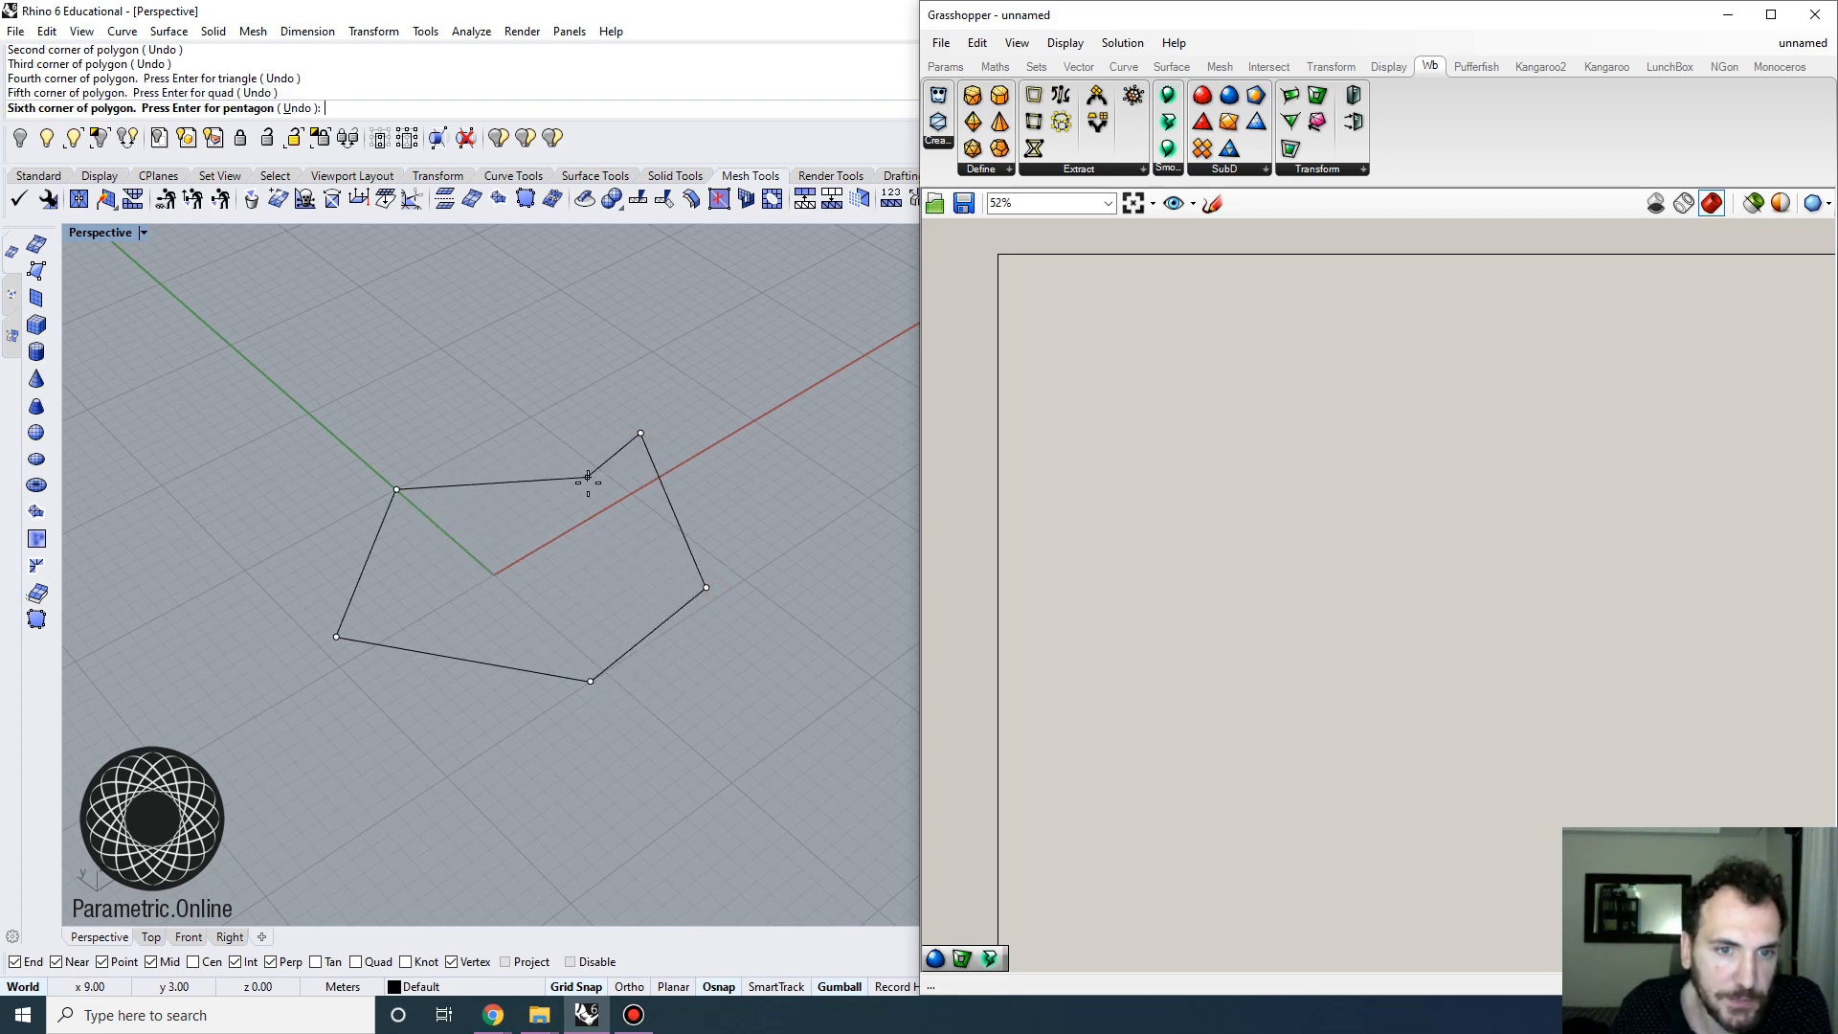
key(Return)
Set the Perspective viewport's display mode to Wireframe and clear the pentagon mesh's selection
right_drag(623, 509, 187, 384)
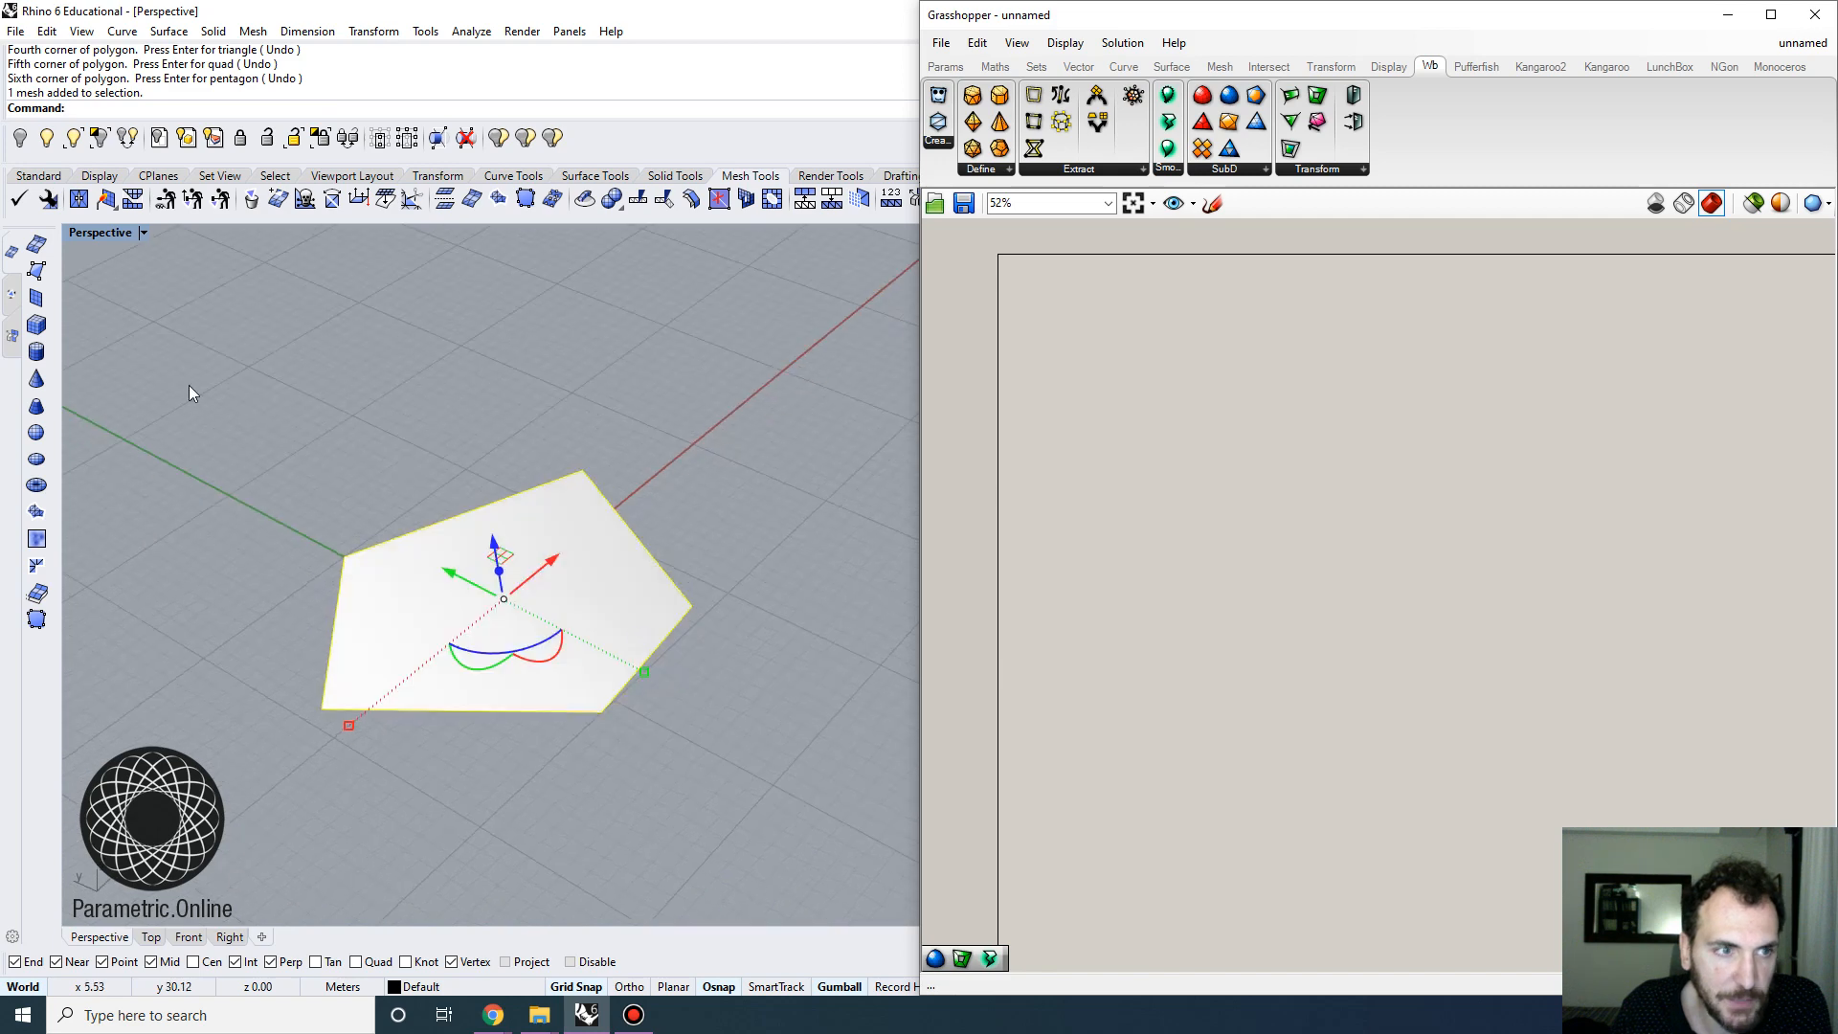
click(99, 232)
click(141, 287)
click(452, 432)
scroll(542, 455, up, 2)
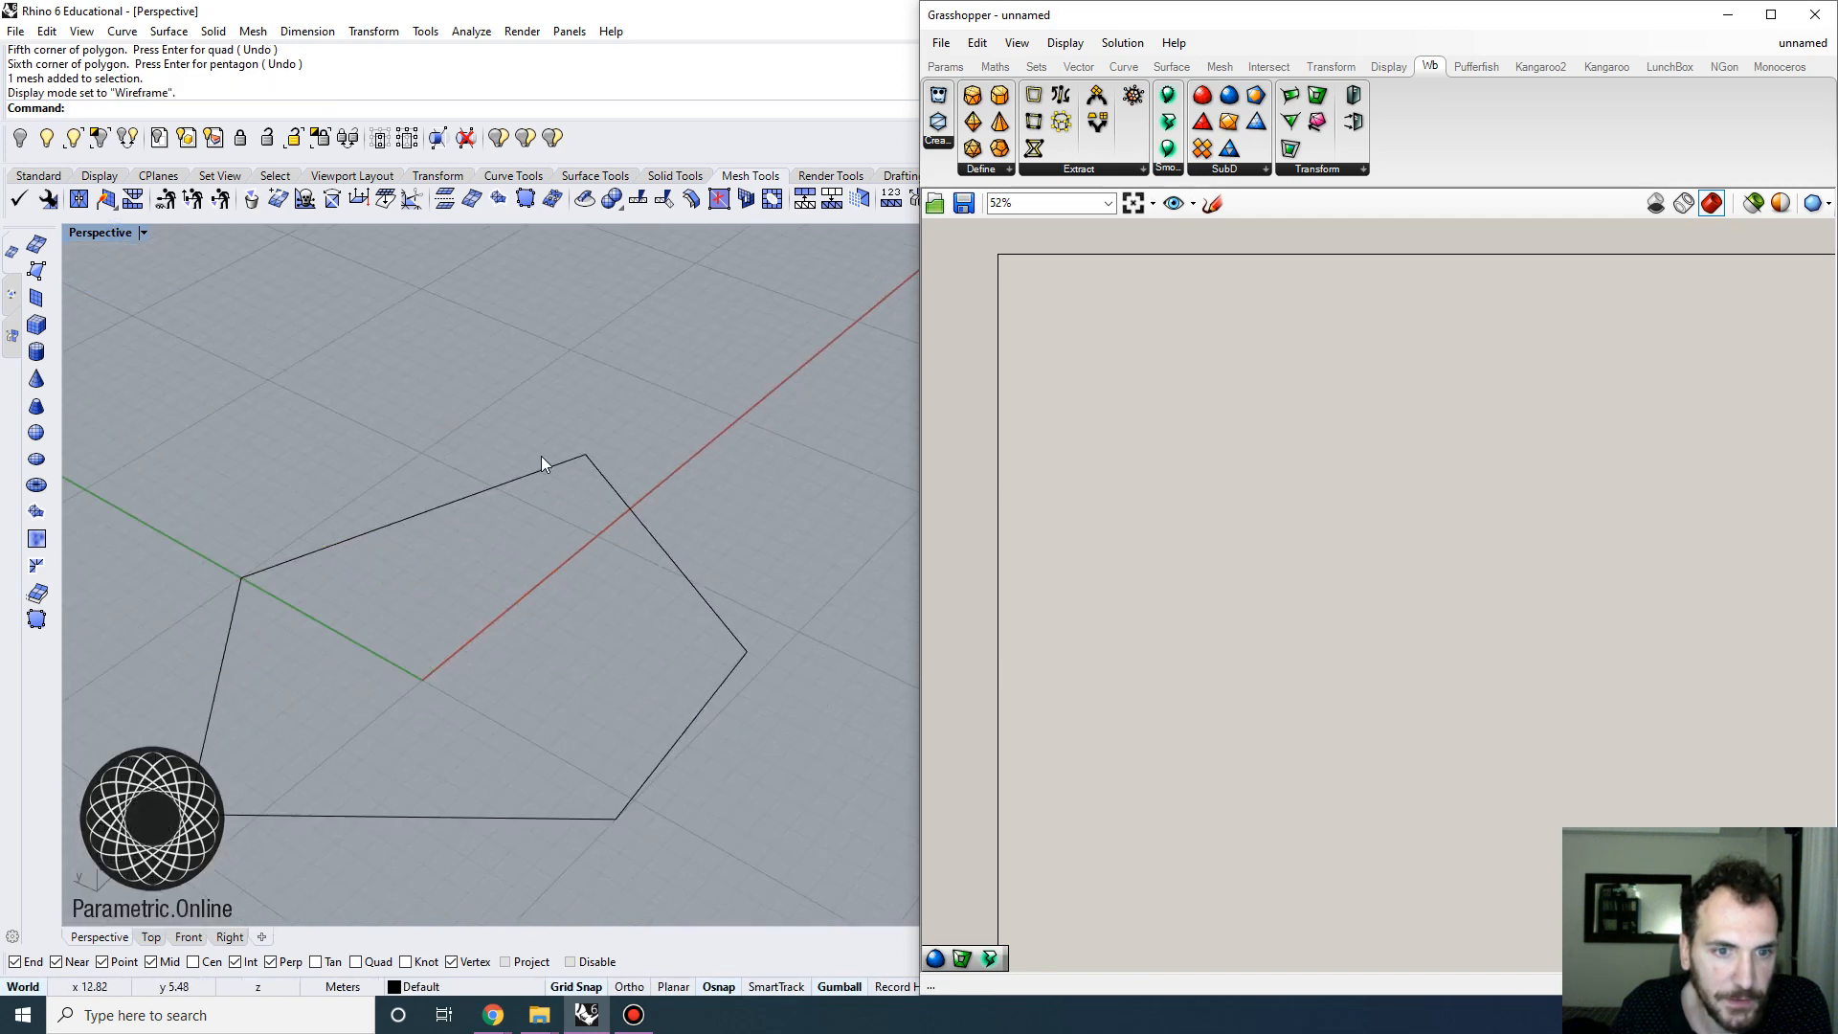
scroll(536, 473, down, 7)
Turn on the pentagon mesh's points, select one corner point to inspect it, and clear the selection
click(536, 473)
scroll(527, 489, up, 5)
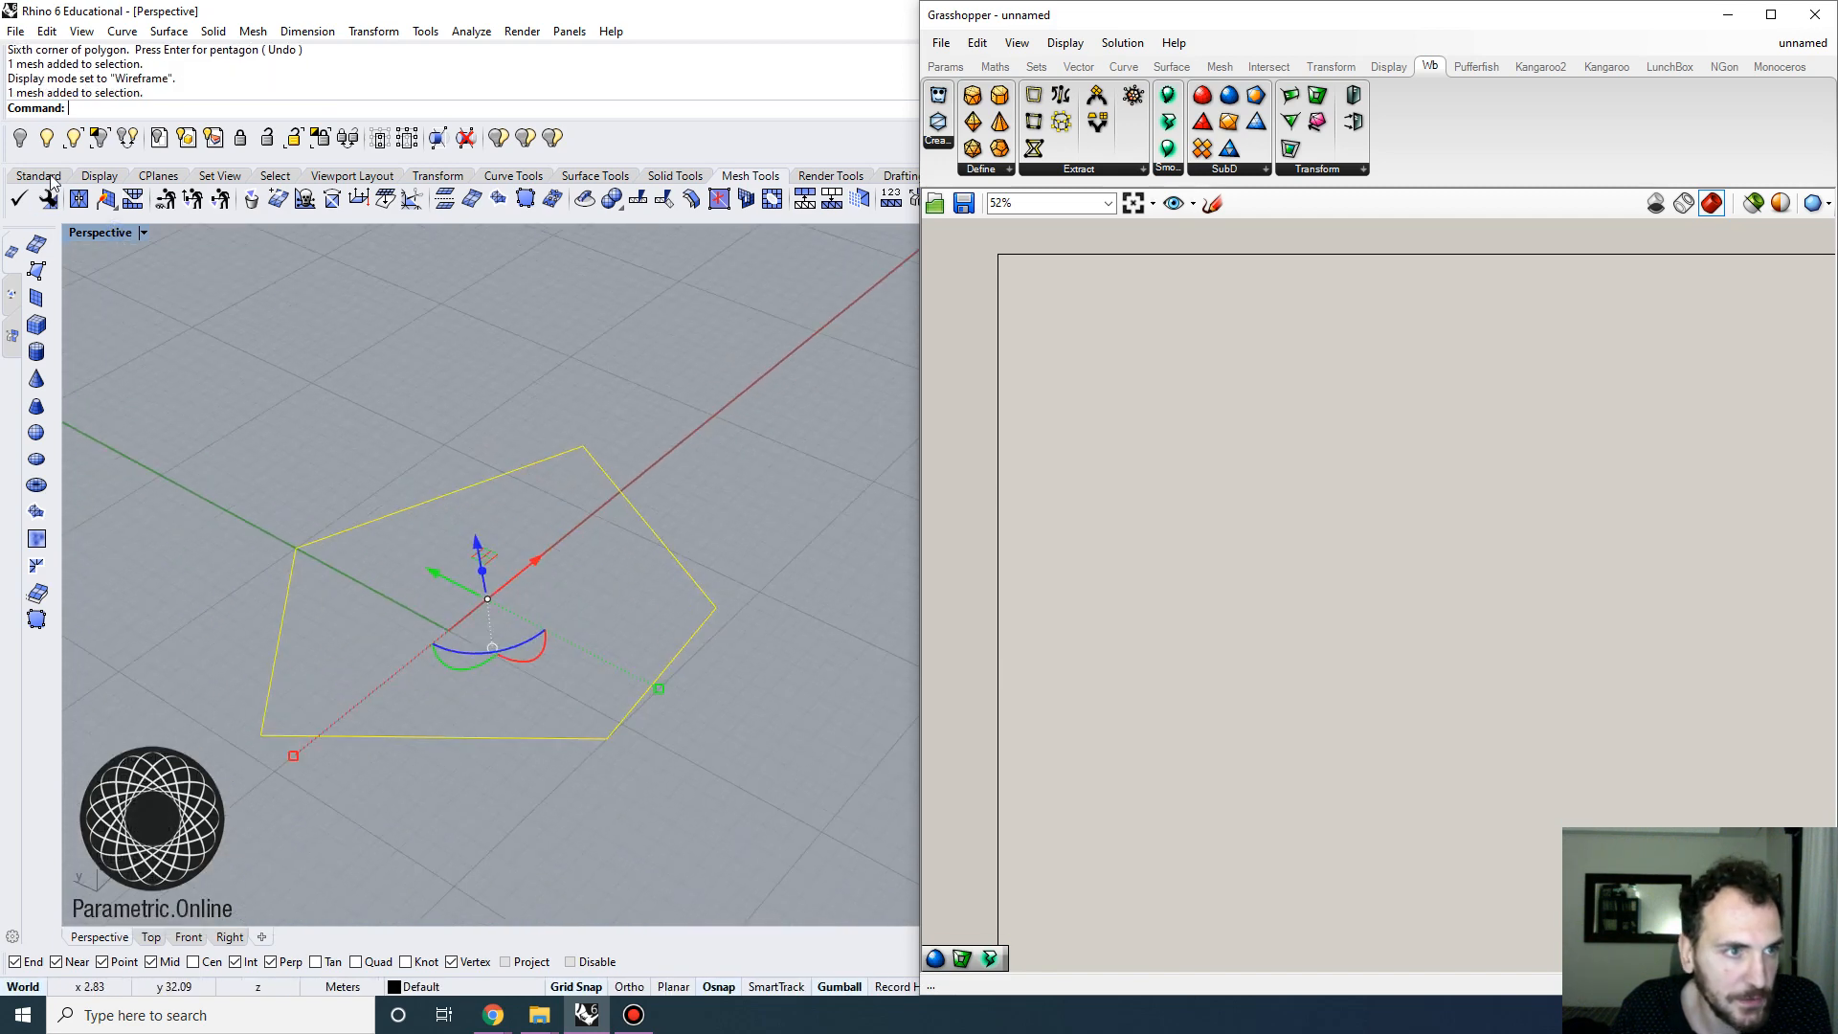
click(48, 175)
click(41, 540)
drag(480, 393, 635, 509)
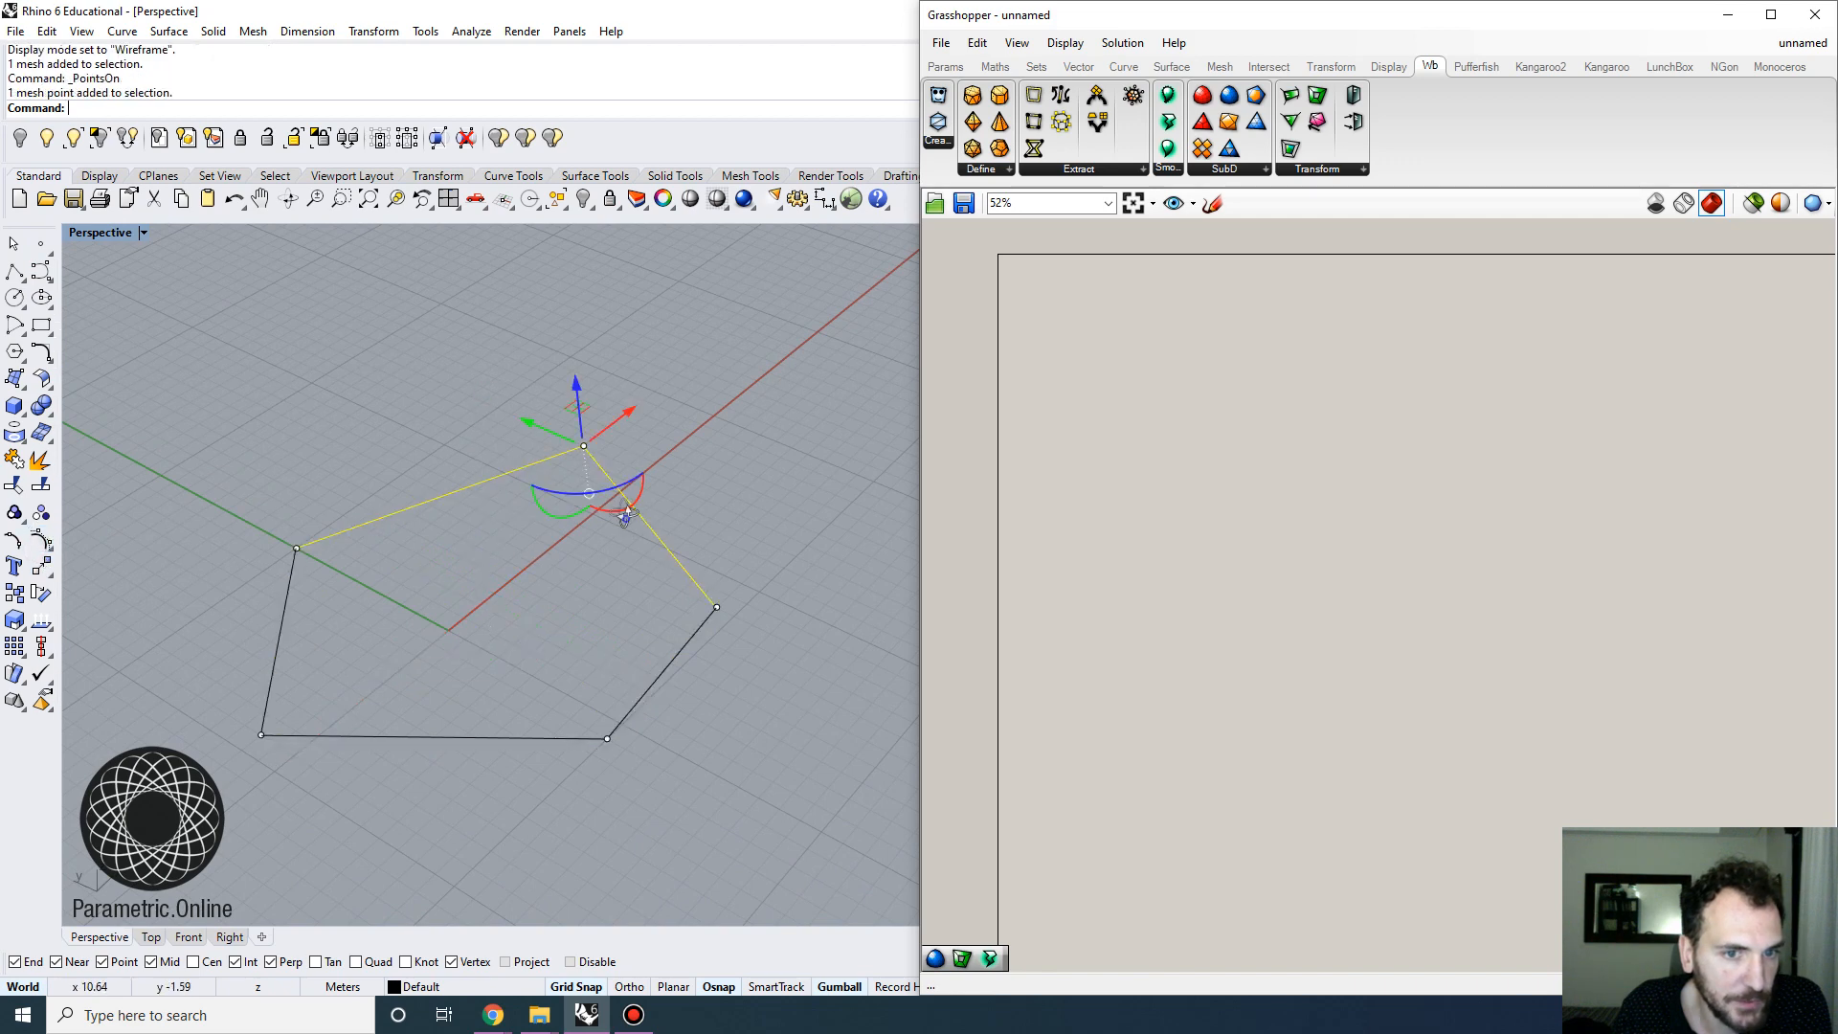
right_drag(685, 559, 694, 503)
key(Escape)
scroll(544, 548, down, 5)
scroll(545, 550, up, 4)
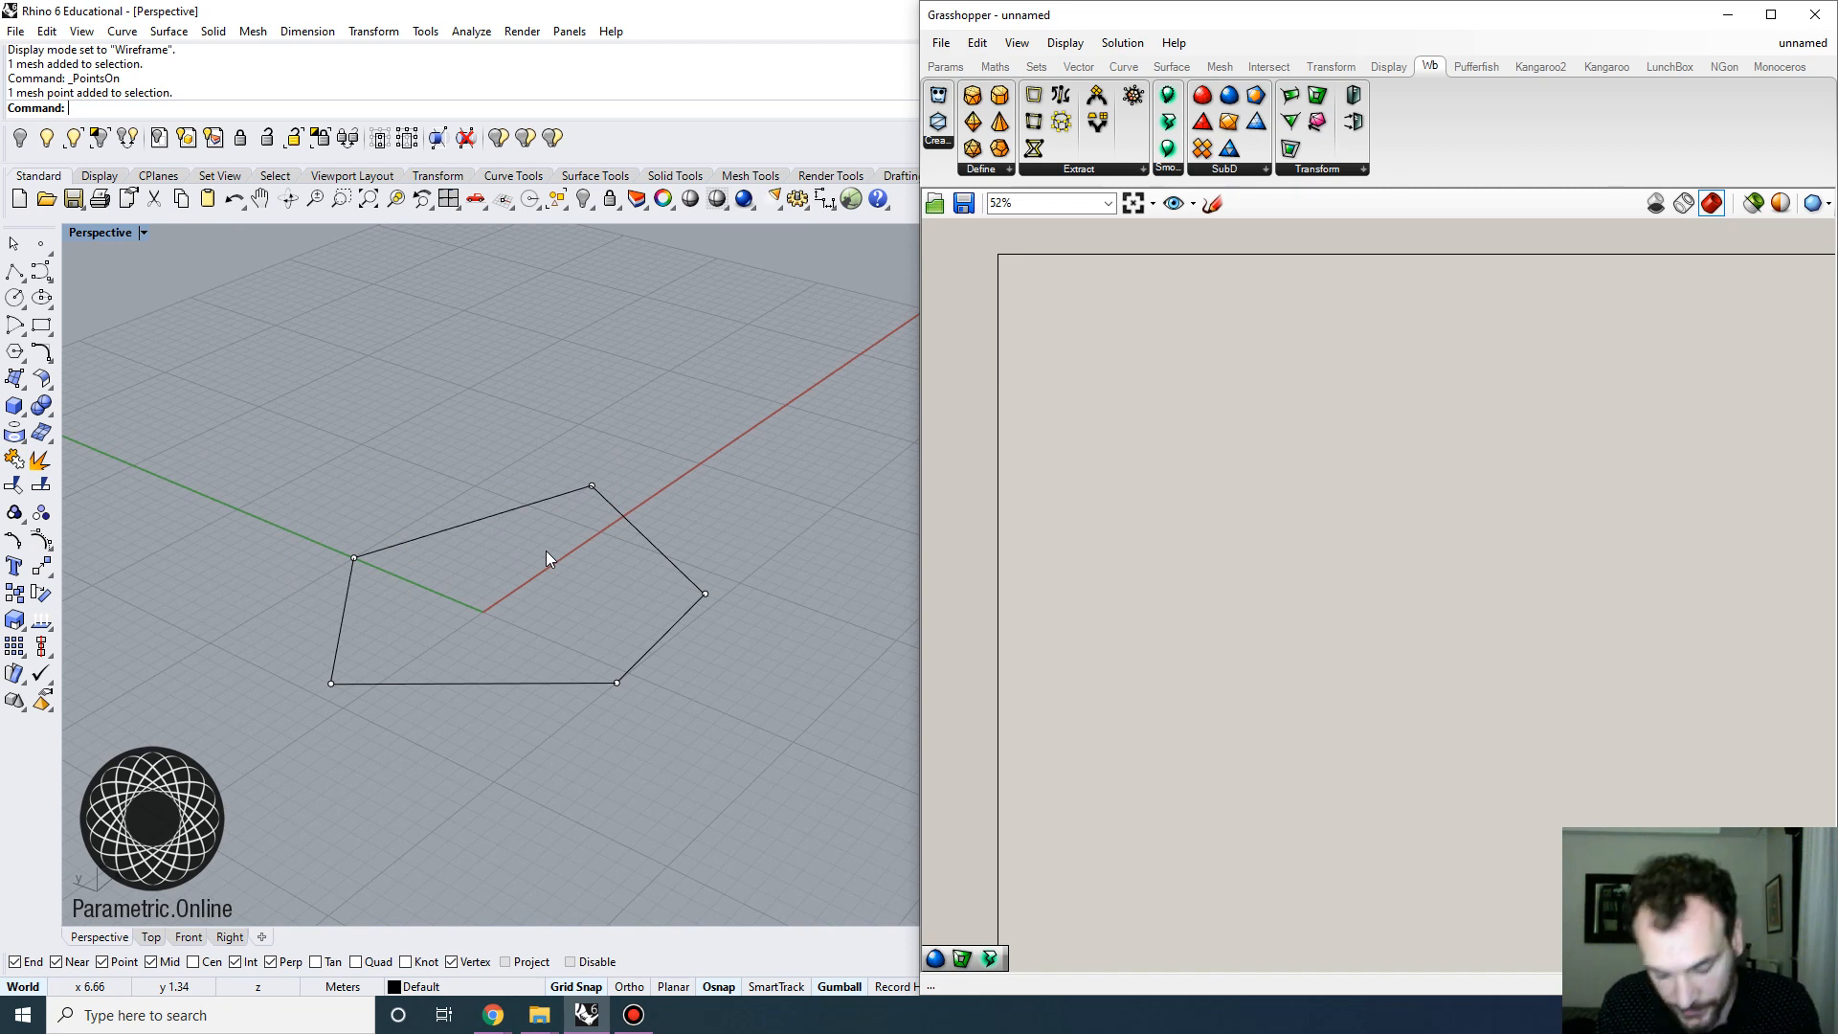
right_drag(715, 566, 723, 530)
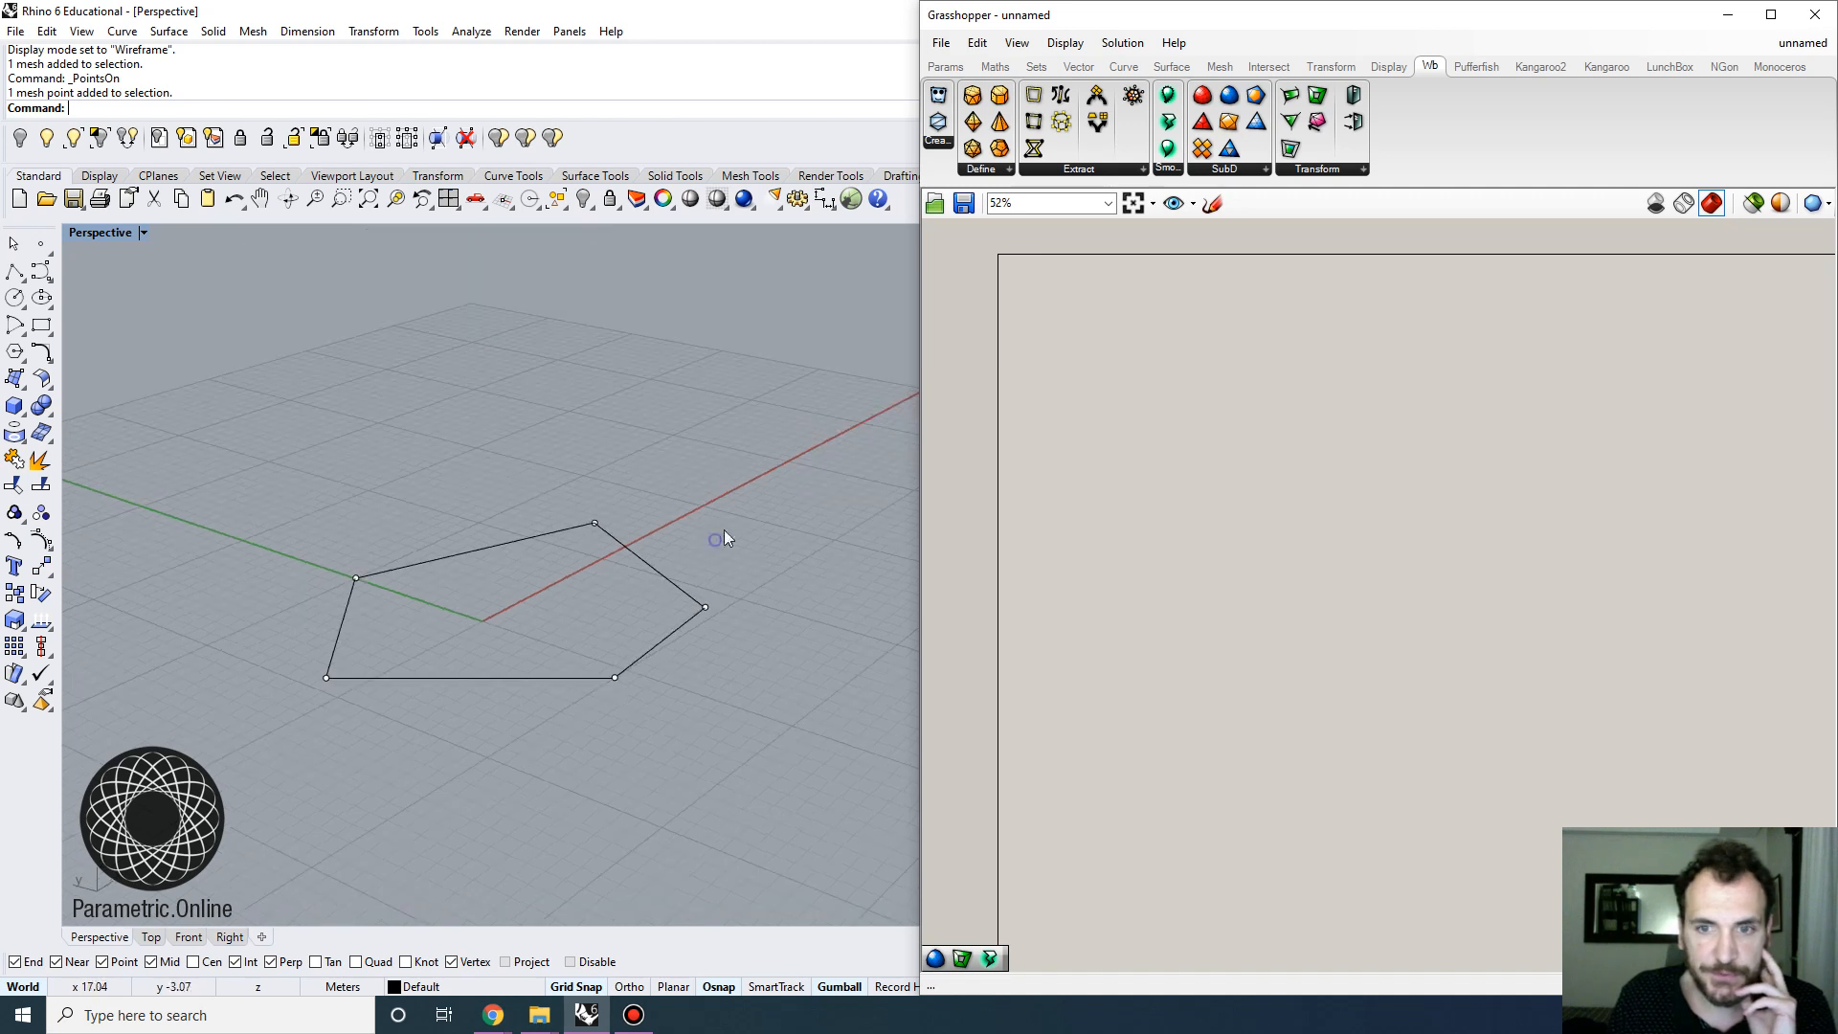
Add a Mesh parameter to the Grasshopper canvas and reference the Rhino pentagon mesh in it
scroll(1042, 398, up, 6)
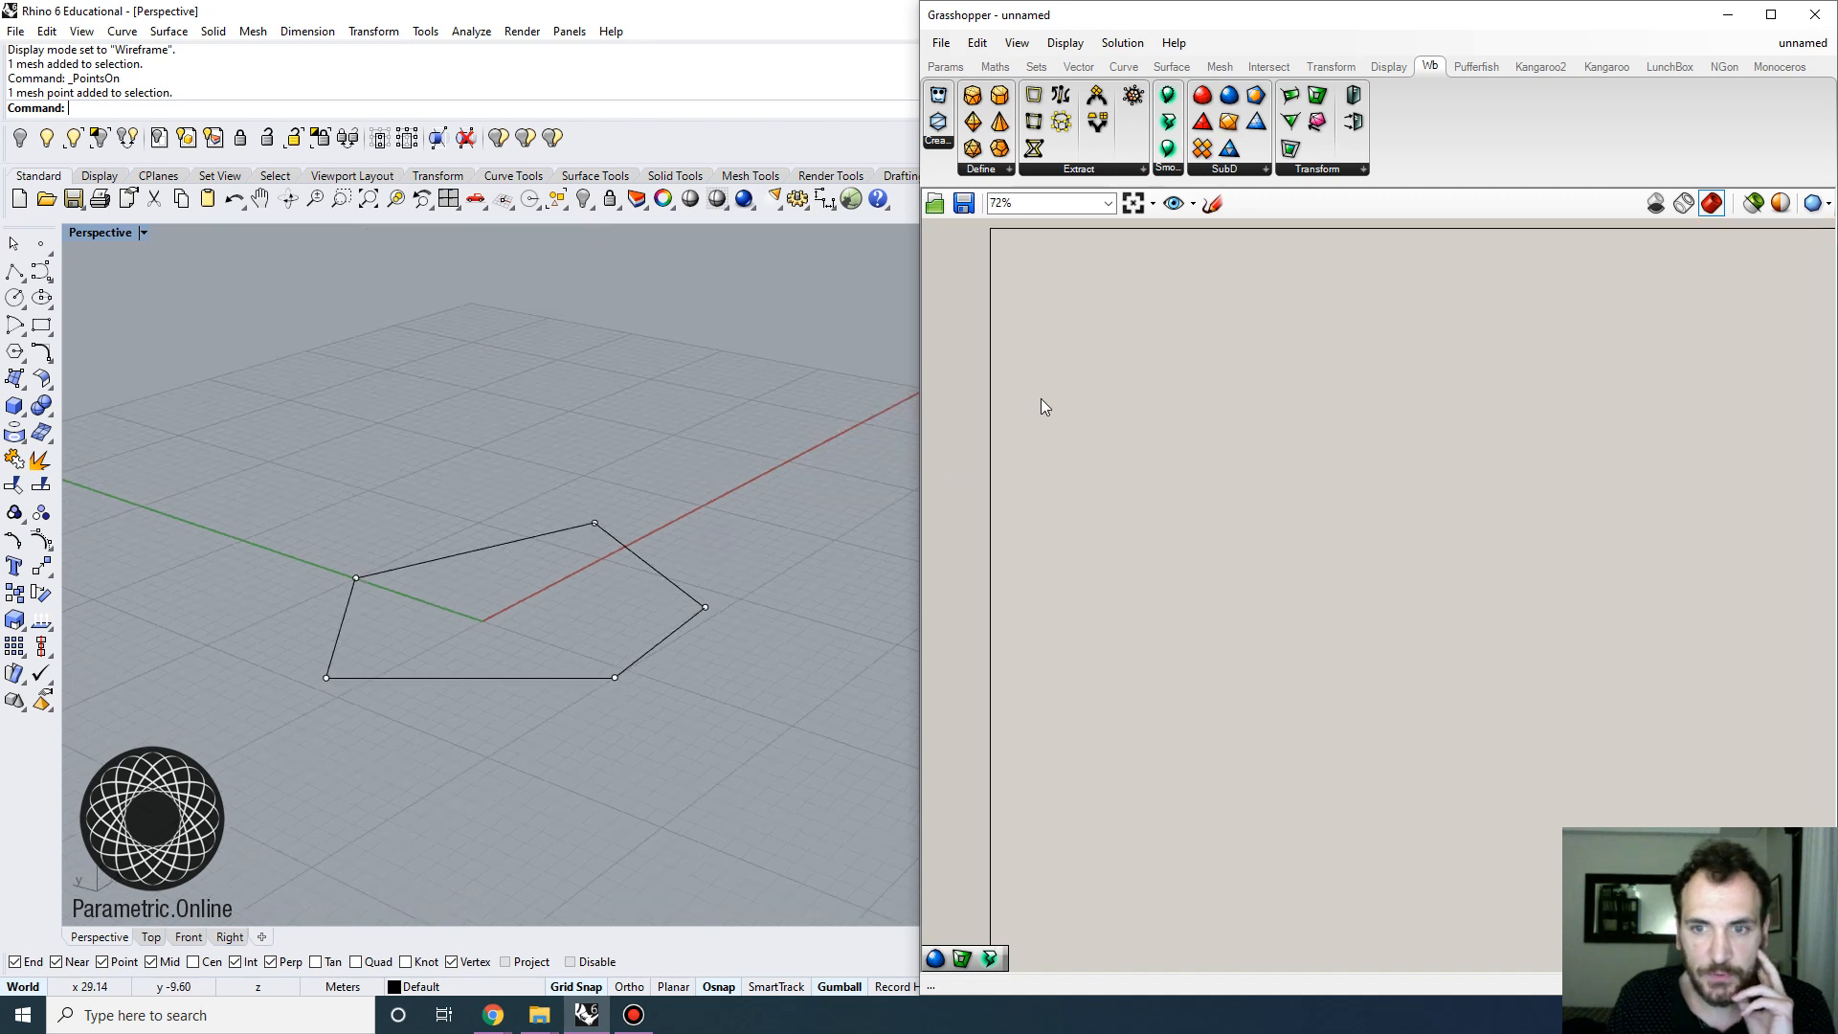
double_click(1201, 570)
text(mesh)
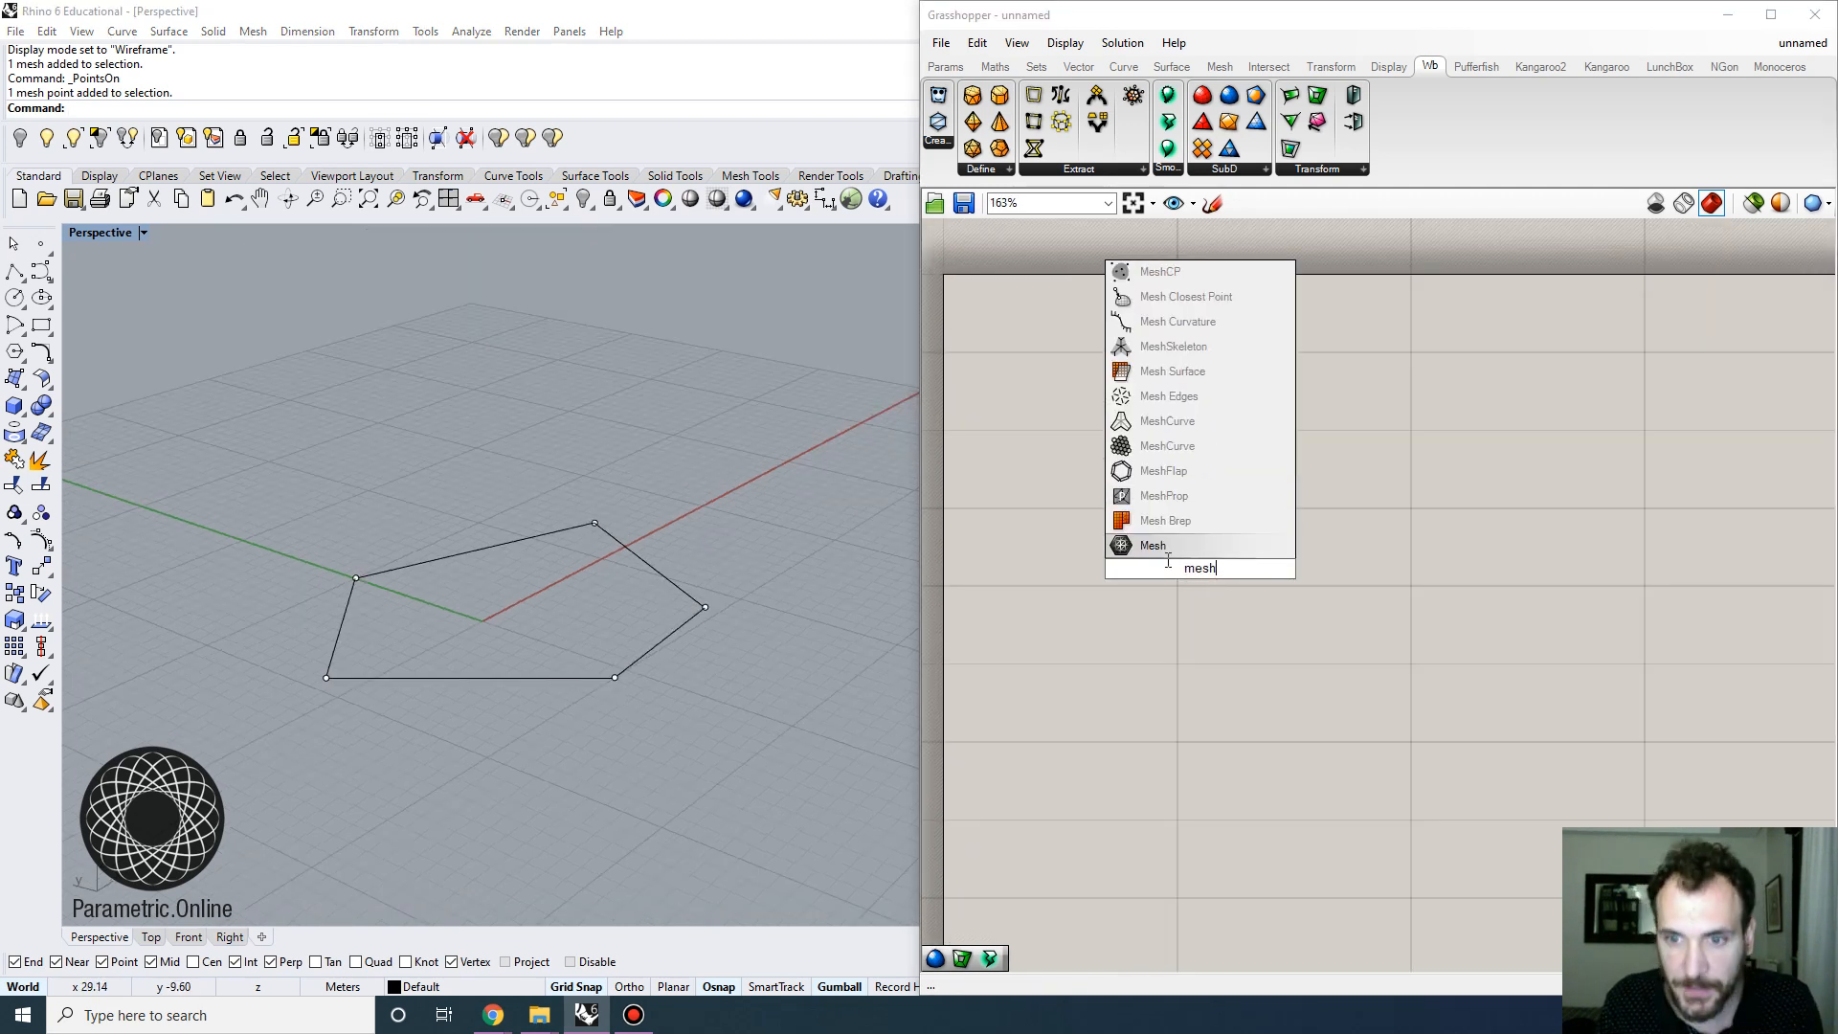
key(Return)
right_click(1192, 570)
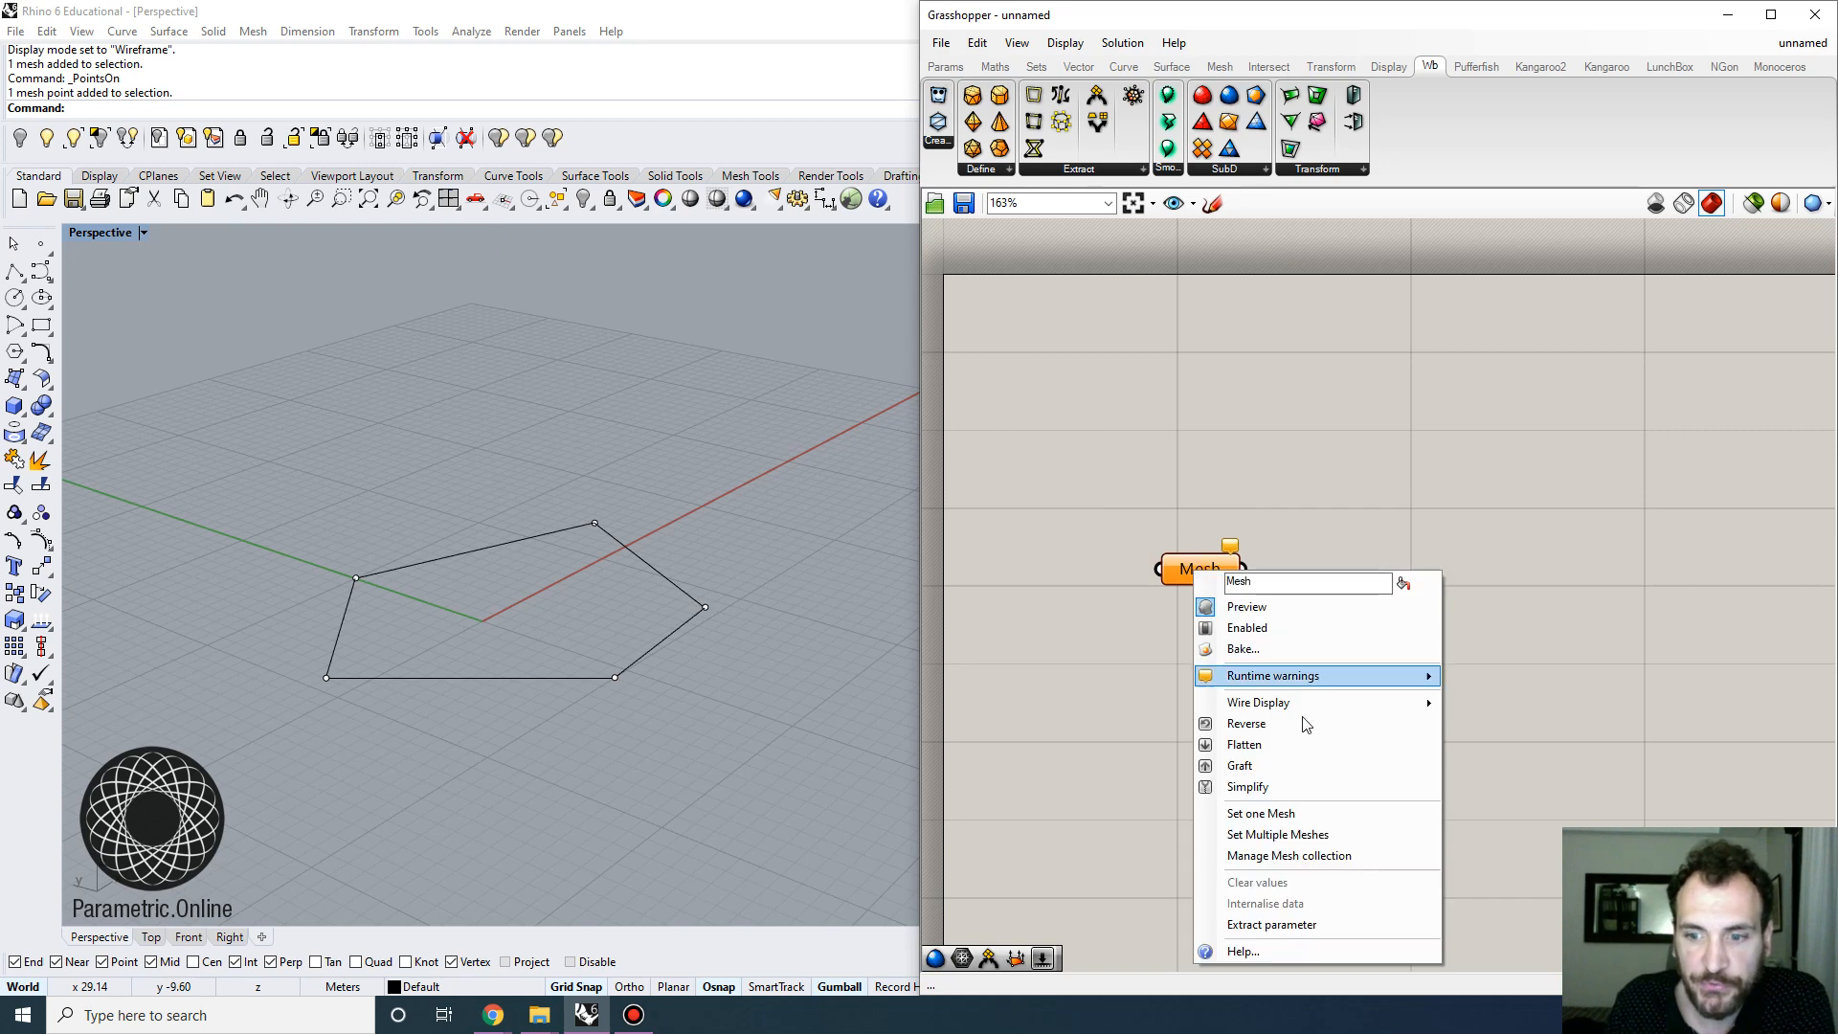
click(1260, 812)
click(652, 572)
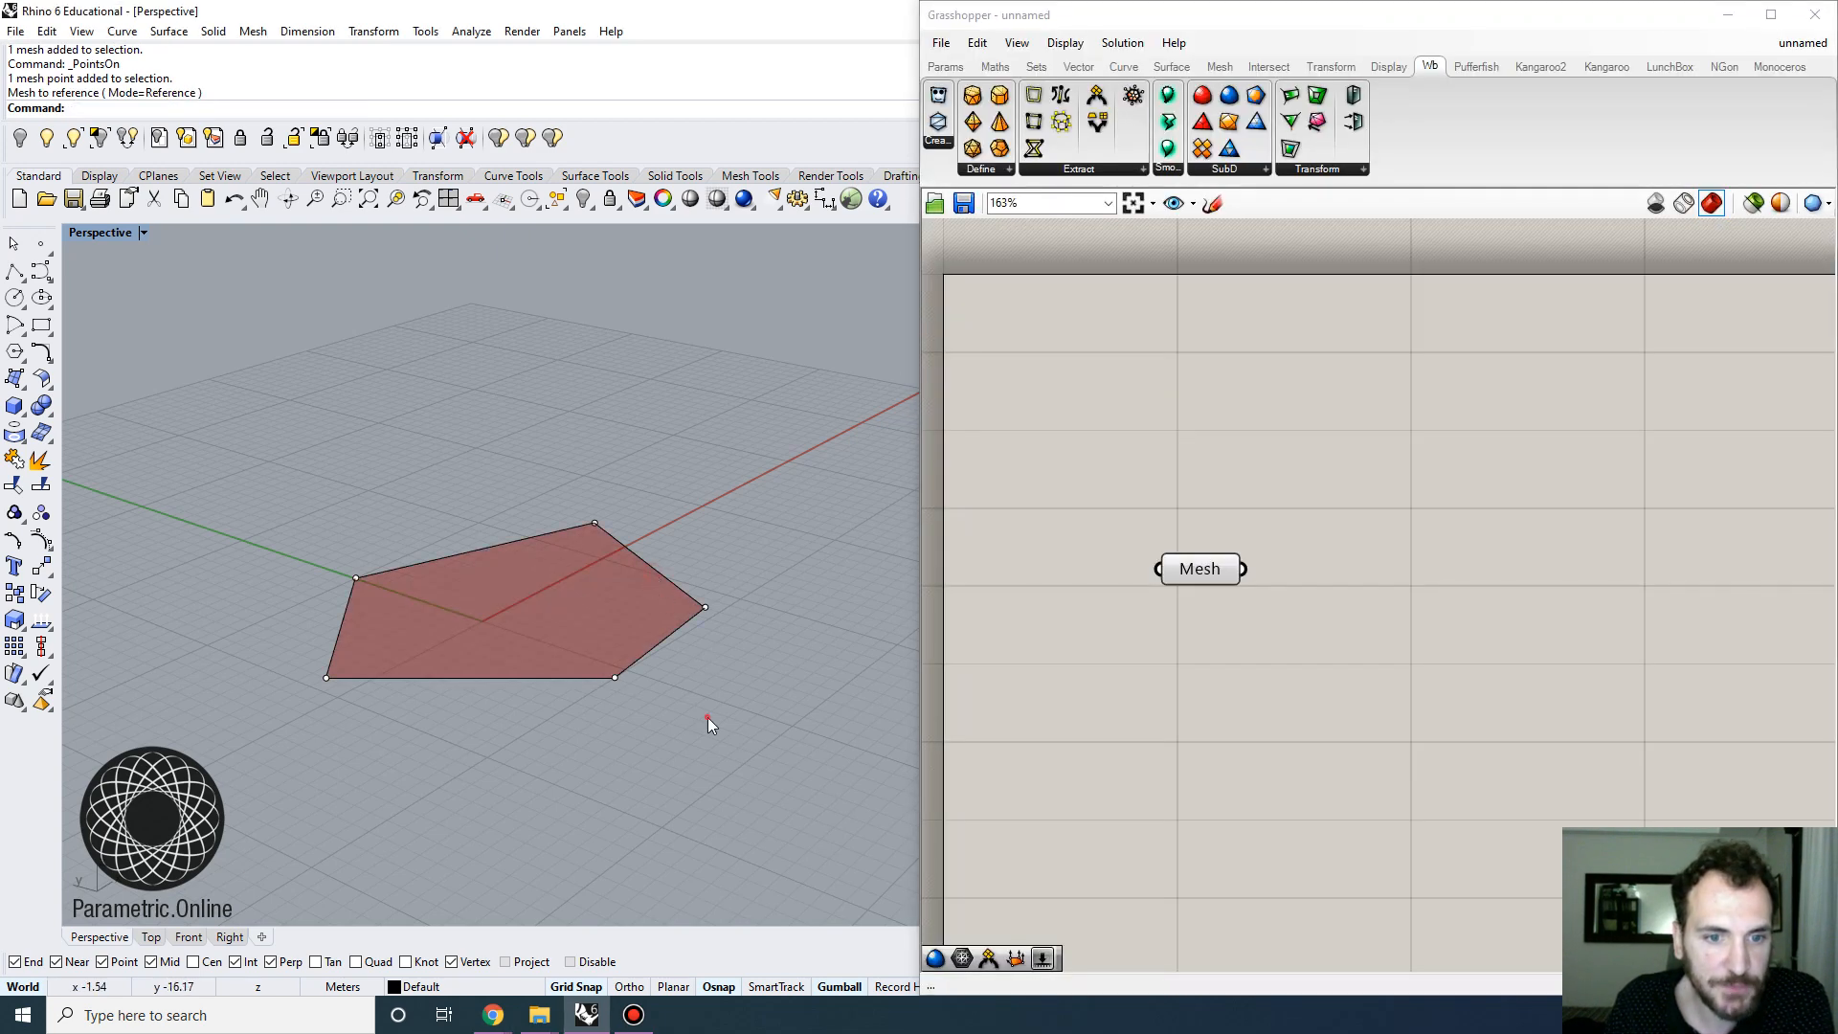
Examine the pentagon mesh with all its points selected, clear the selection, and turn its points off
drag(708, 716, 262, 446)
scroll(469, 534, up, 6)
scroll(450, 542, down, 4)
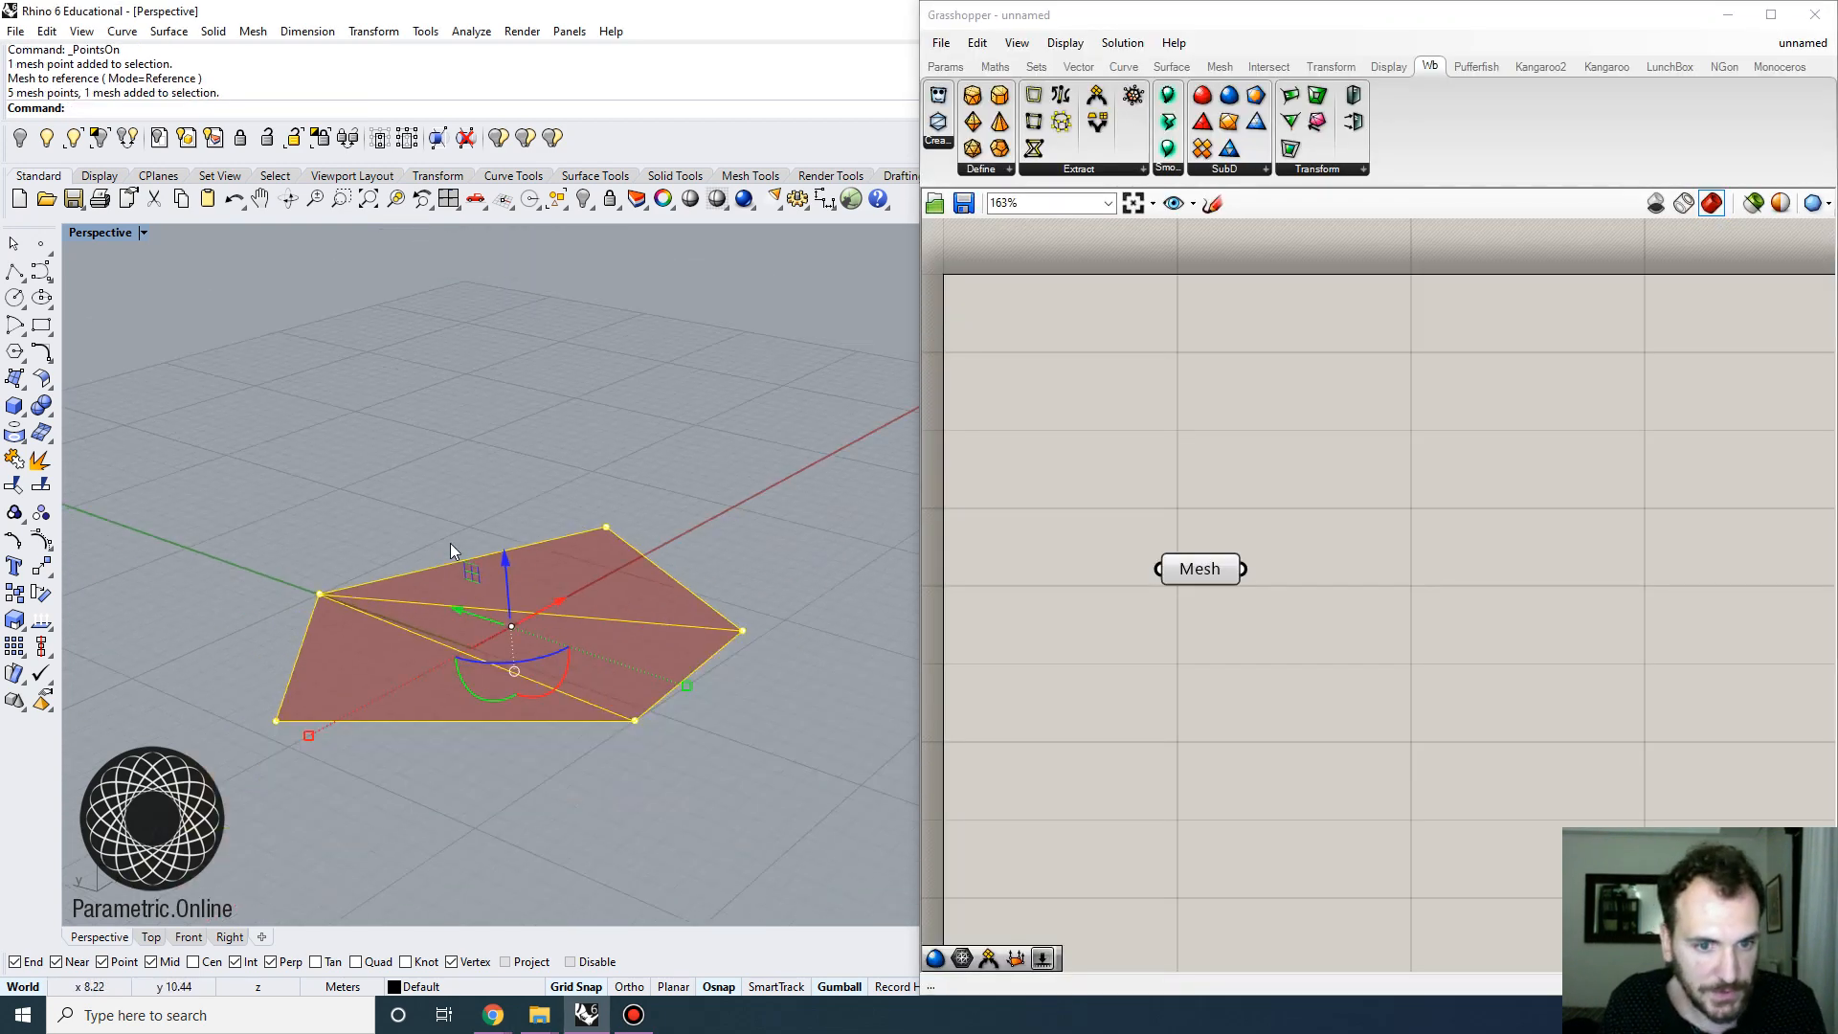
scroll(603, 636, up, 3)
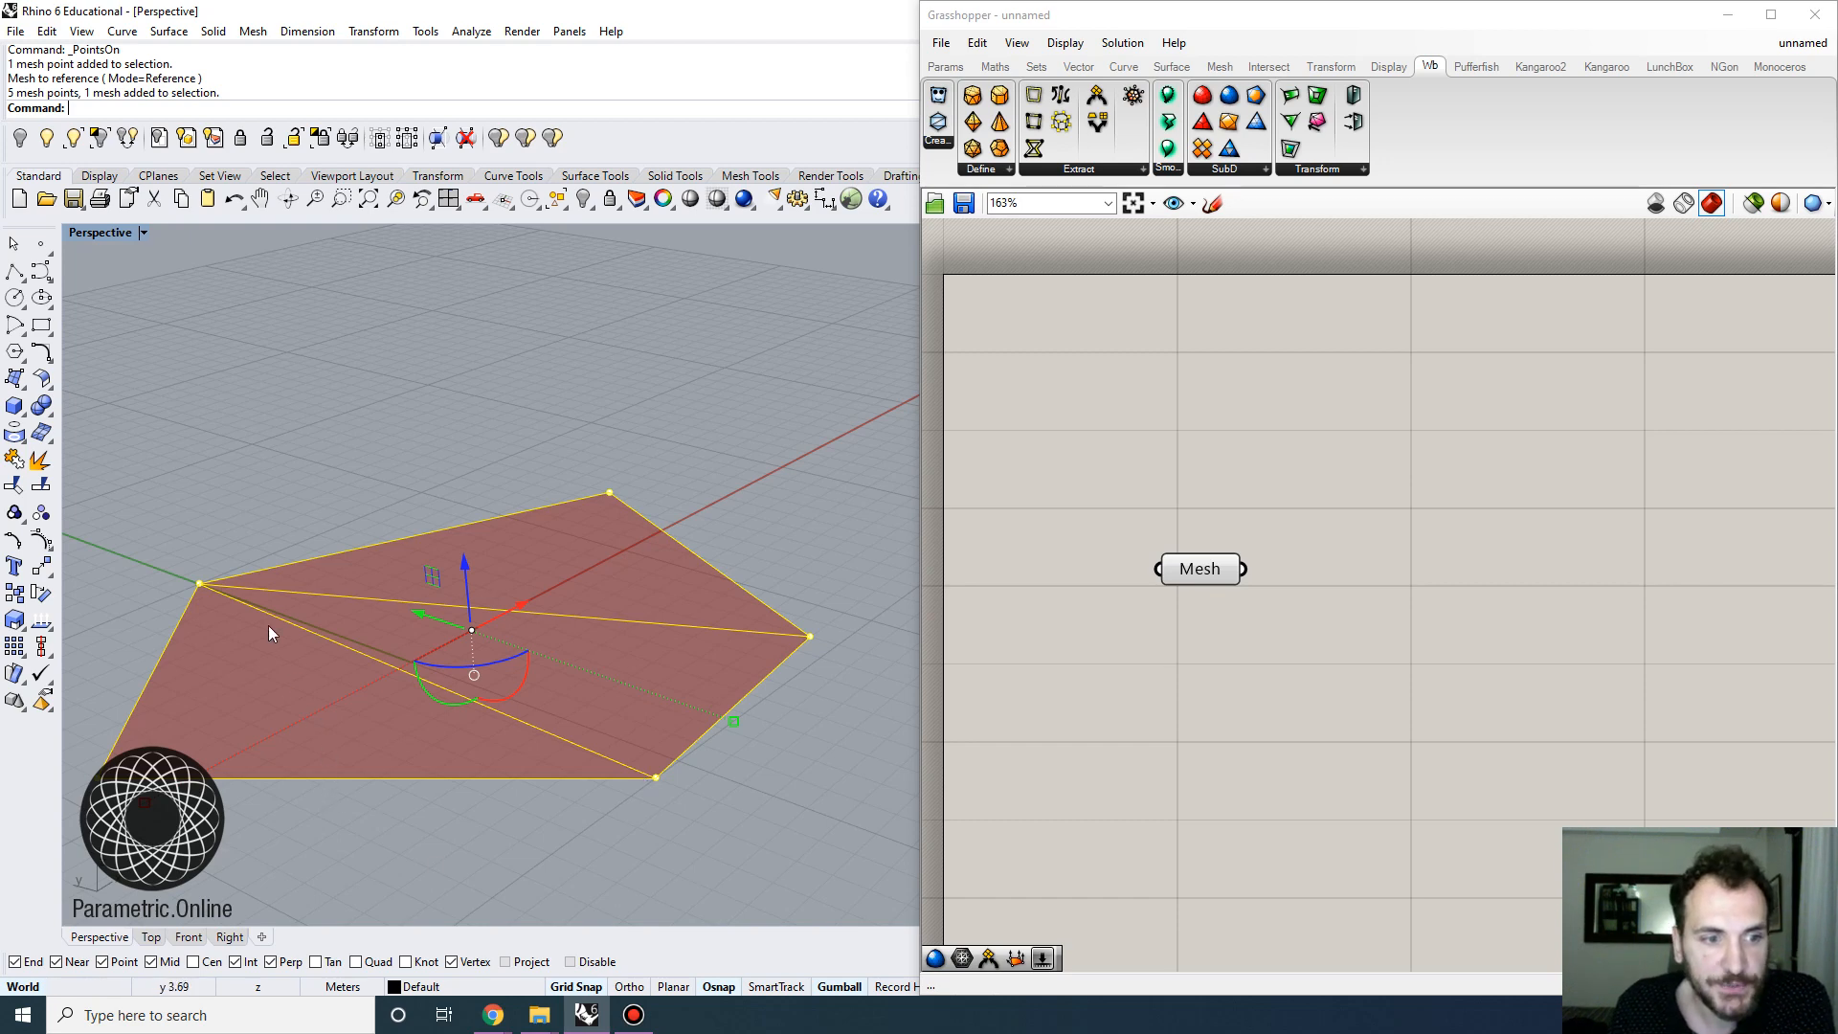
right_drag(704, 603, 710, 485)
click(760, 479)
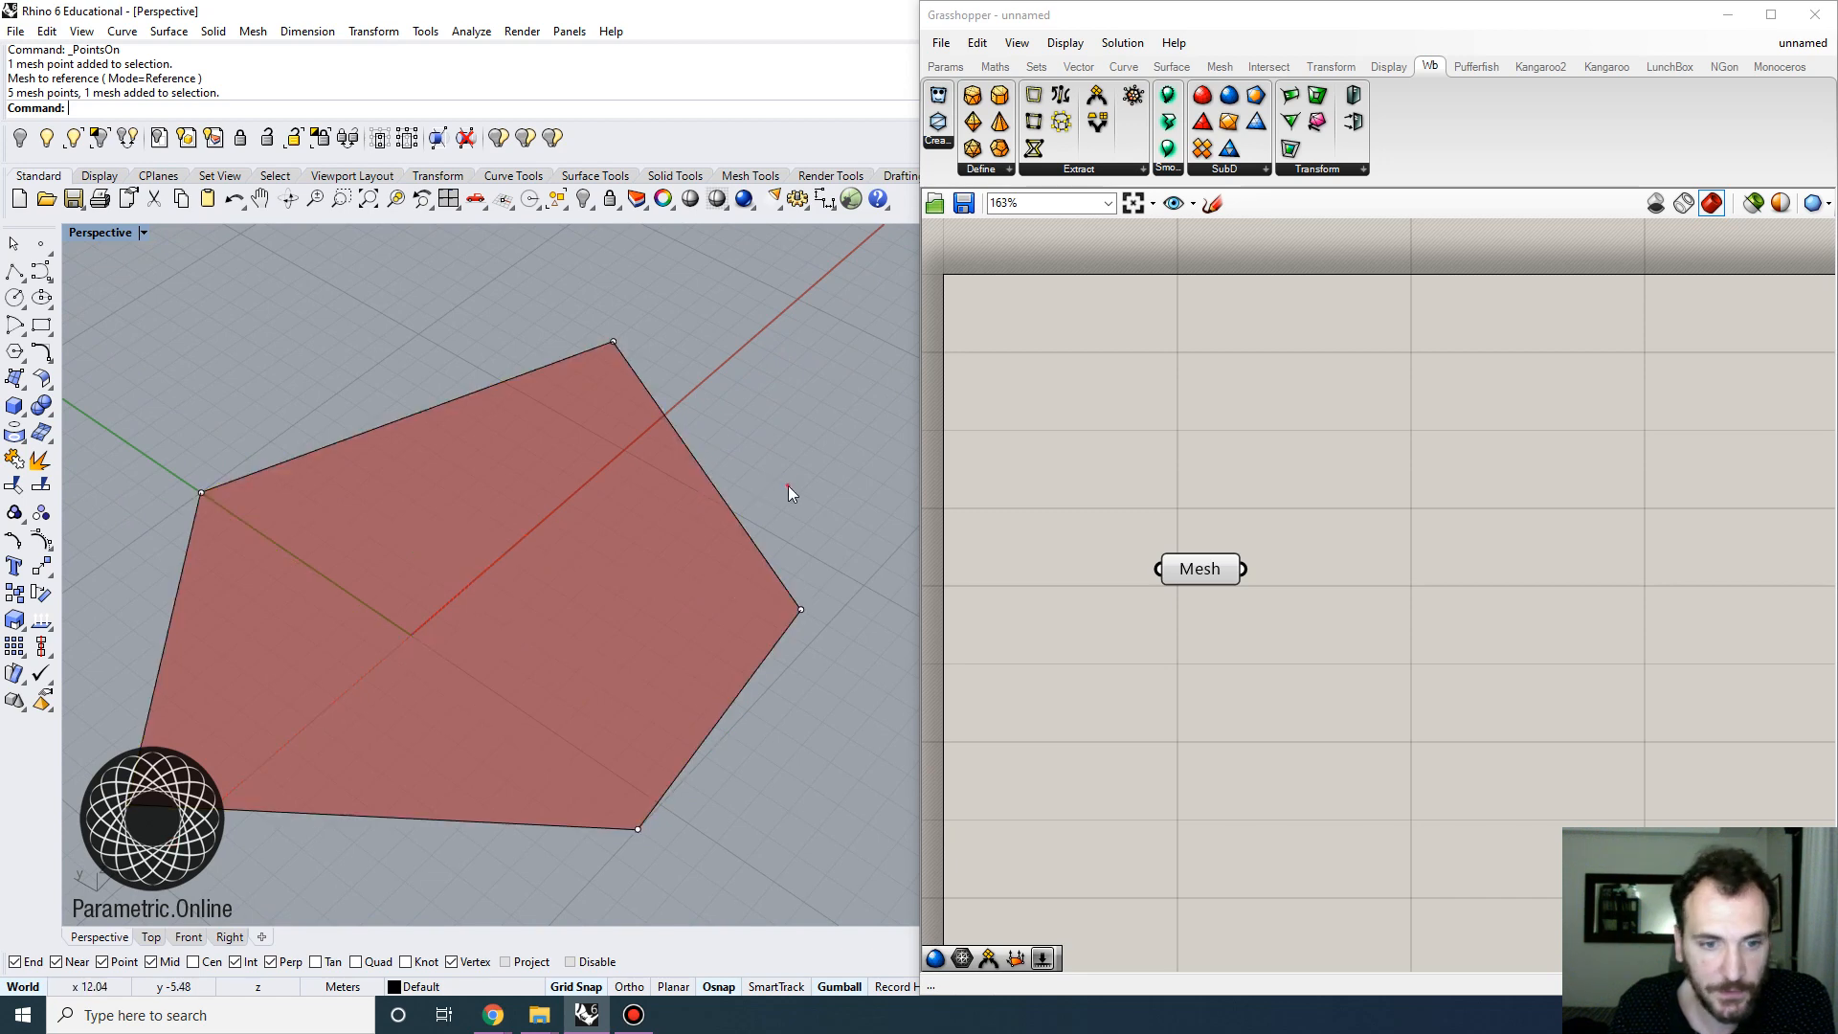
scroll(737, 555, down, 3)
click(717, 589)
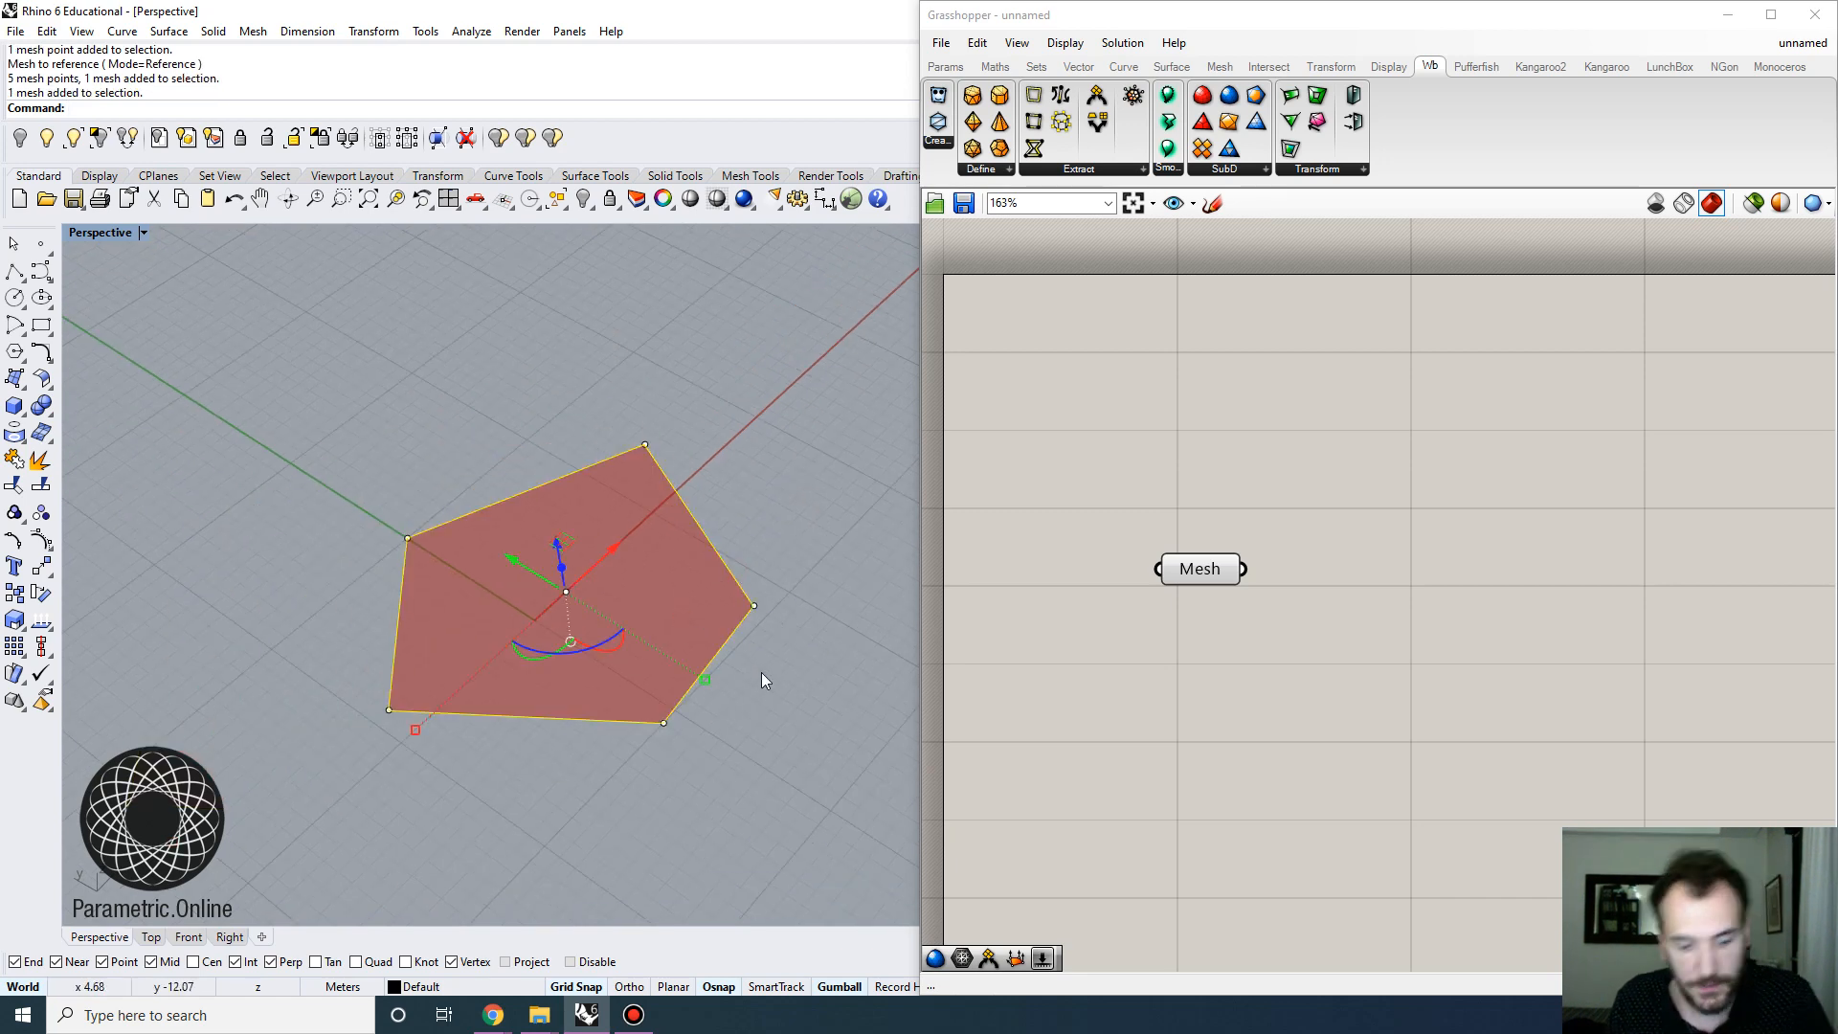
key(Escape)
key(Escape)
Turn on the pentagon mesh's points and raise two adjacent corner points vertically, one after the other
drag(779, 724, 439, 459)
right_drag(602, 663, 584, 612)
scroll(722, 640, up, 2)
right_drag(722, 639, 716, 603)
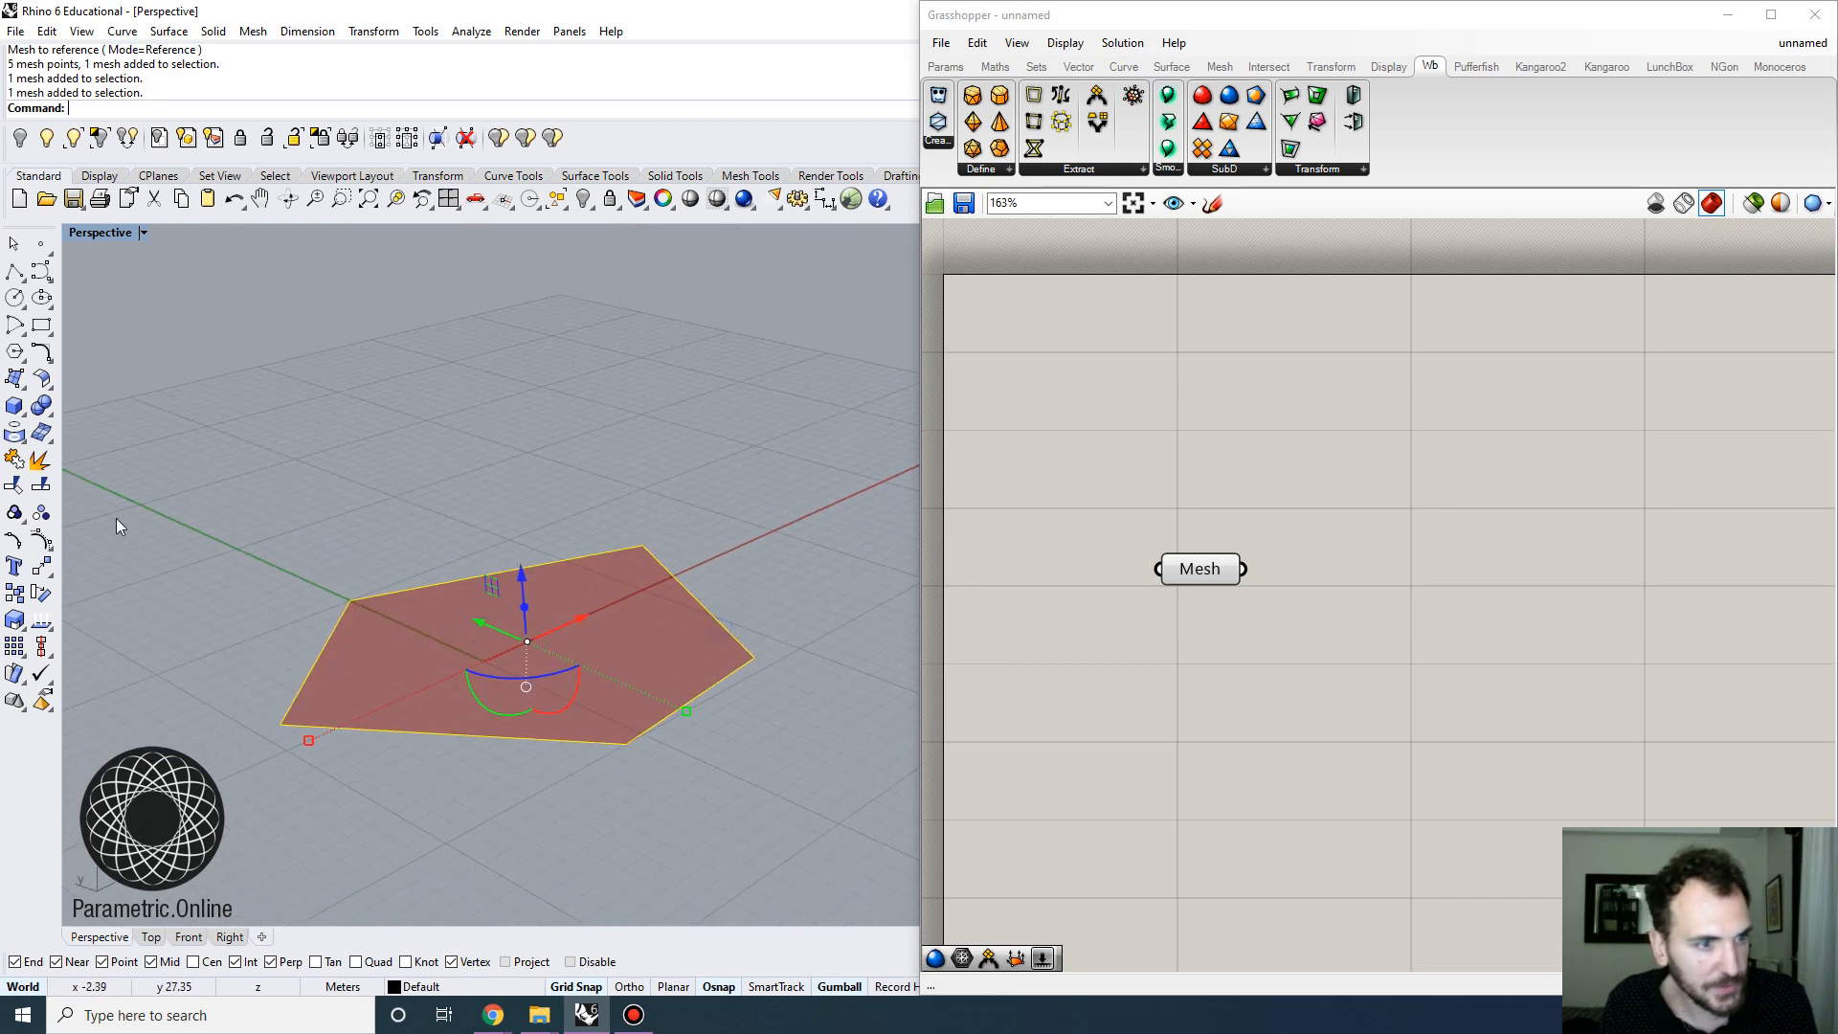
click(40, 541)
right_drag(526, 679, 220, 574)
drag(213, 544, 345, 630)
drag(273, 528, 264, 374)
drag(168, 647, 227, 712)
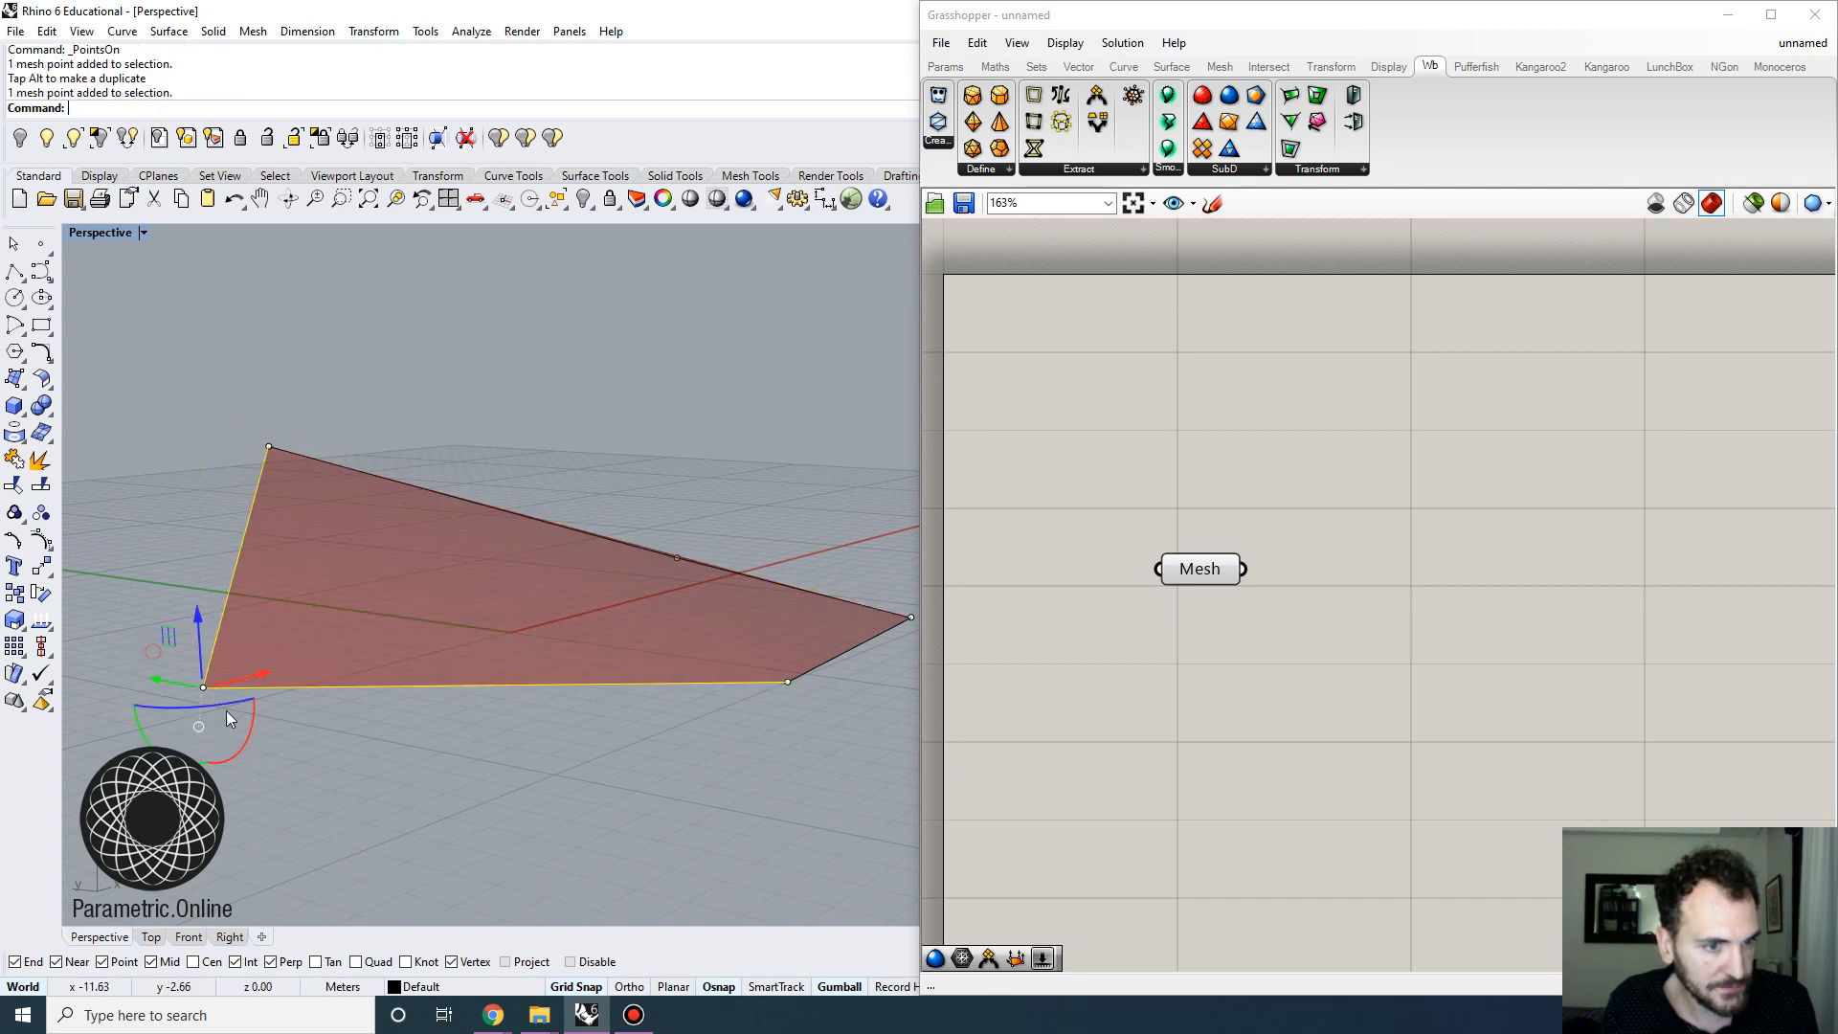
drag(198, 617, 195, 498)
Raise two mesh points on the other side of the pentagon slightly and clear the selection
right_drag(381, 519, 691, 566)
drag(728, 425, 815, 596)
mouse_move(783, 454)
mouse_down()
mouse_move(796, 389)
mouse_move(819, 598)
mouse_move(783, 431)
mouse_up()
right_drag(780, 460, 683, 659)
key(Escape)
Hide the Rhino pentagon mesh and inspect the remaining Grasshopper preview from several angles
drag(734, 731, 376, 533)
text(Hide)
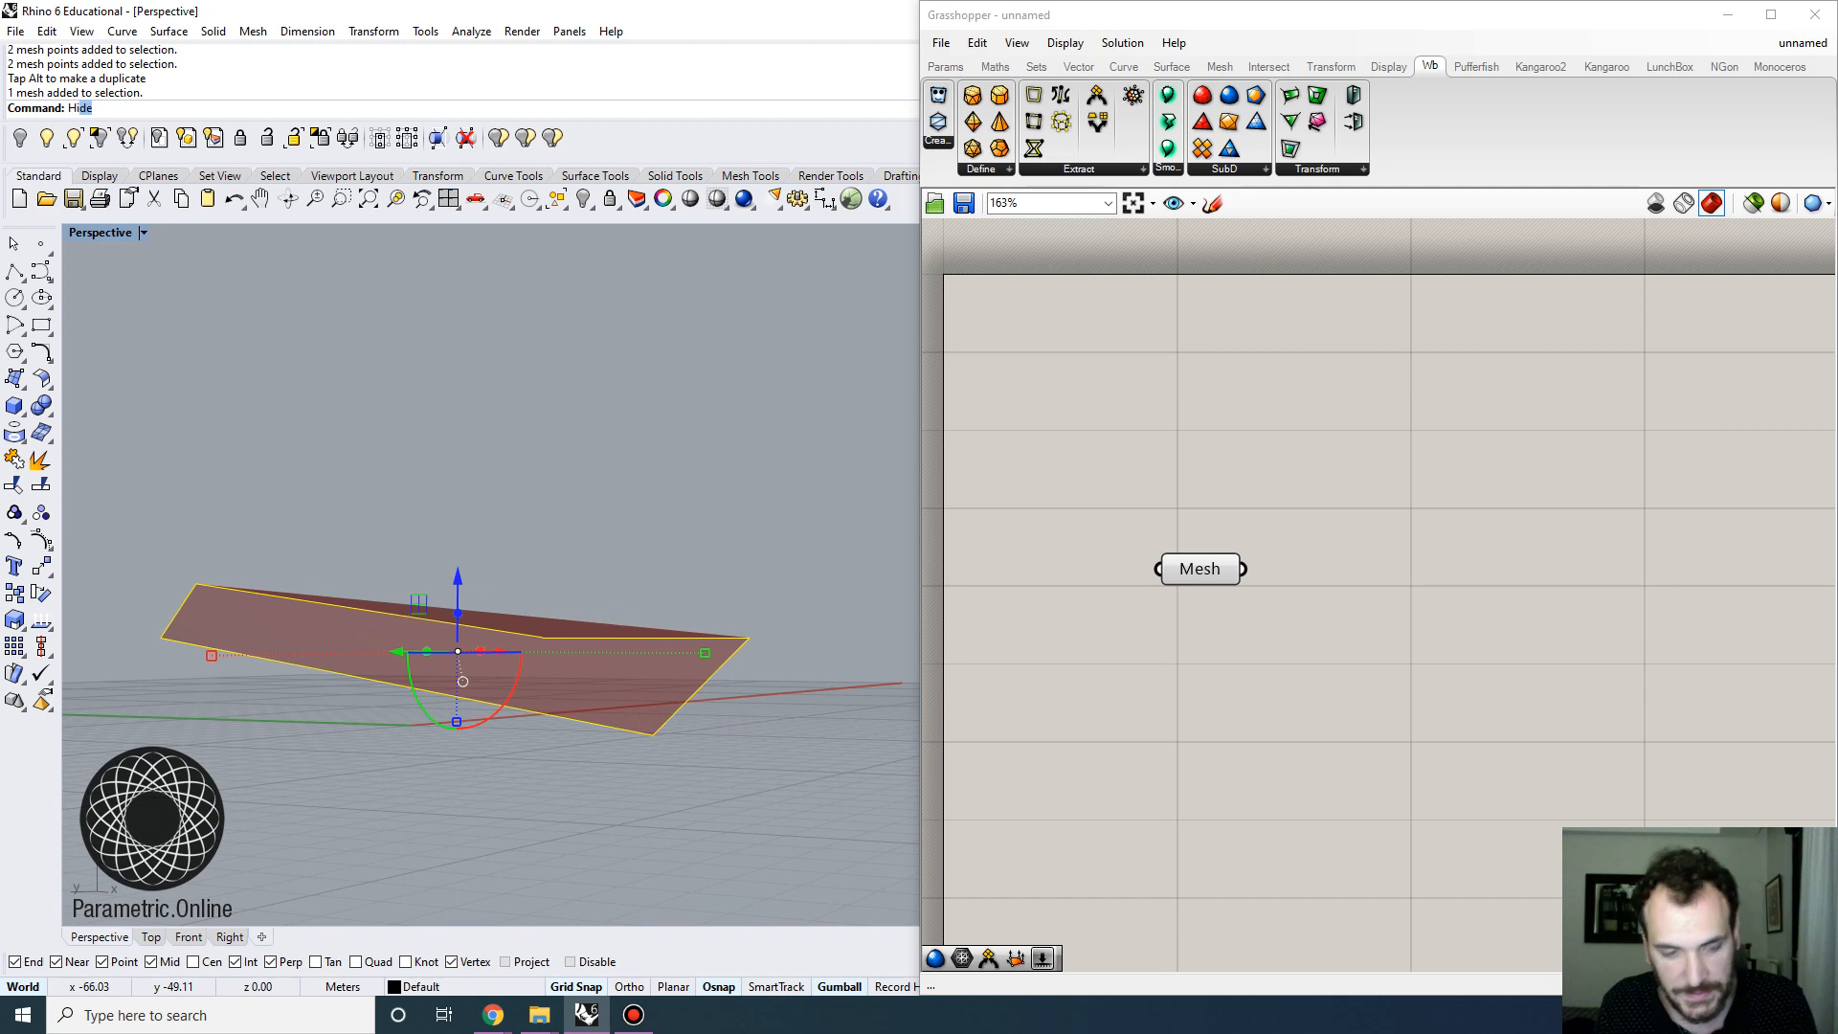
key(Return)
right_drag(566, 561, 448, 641)
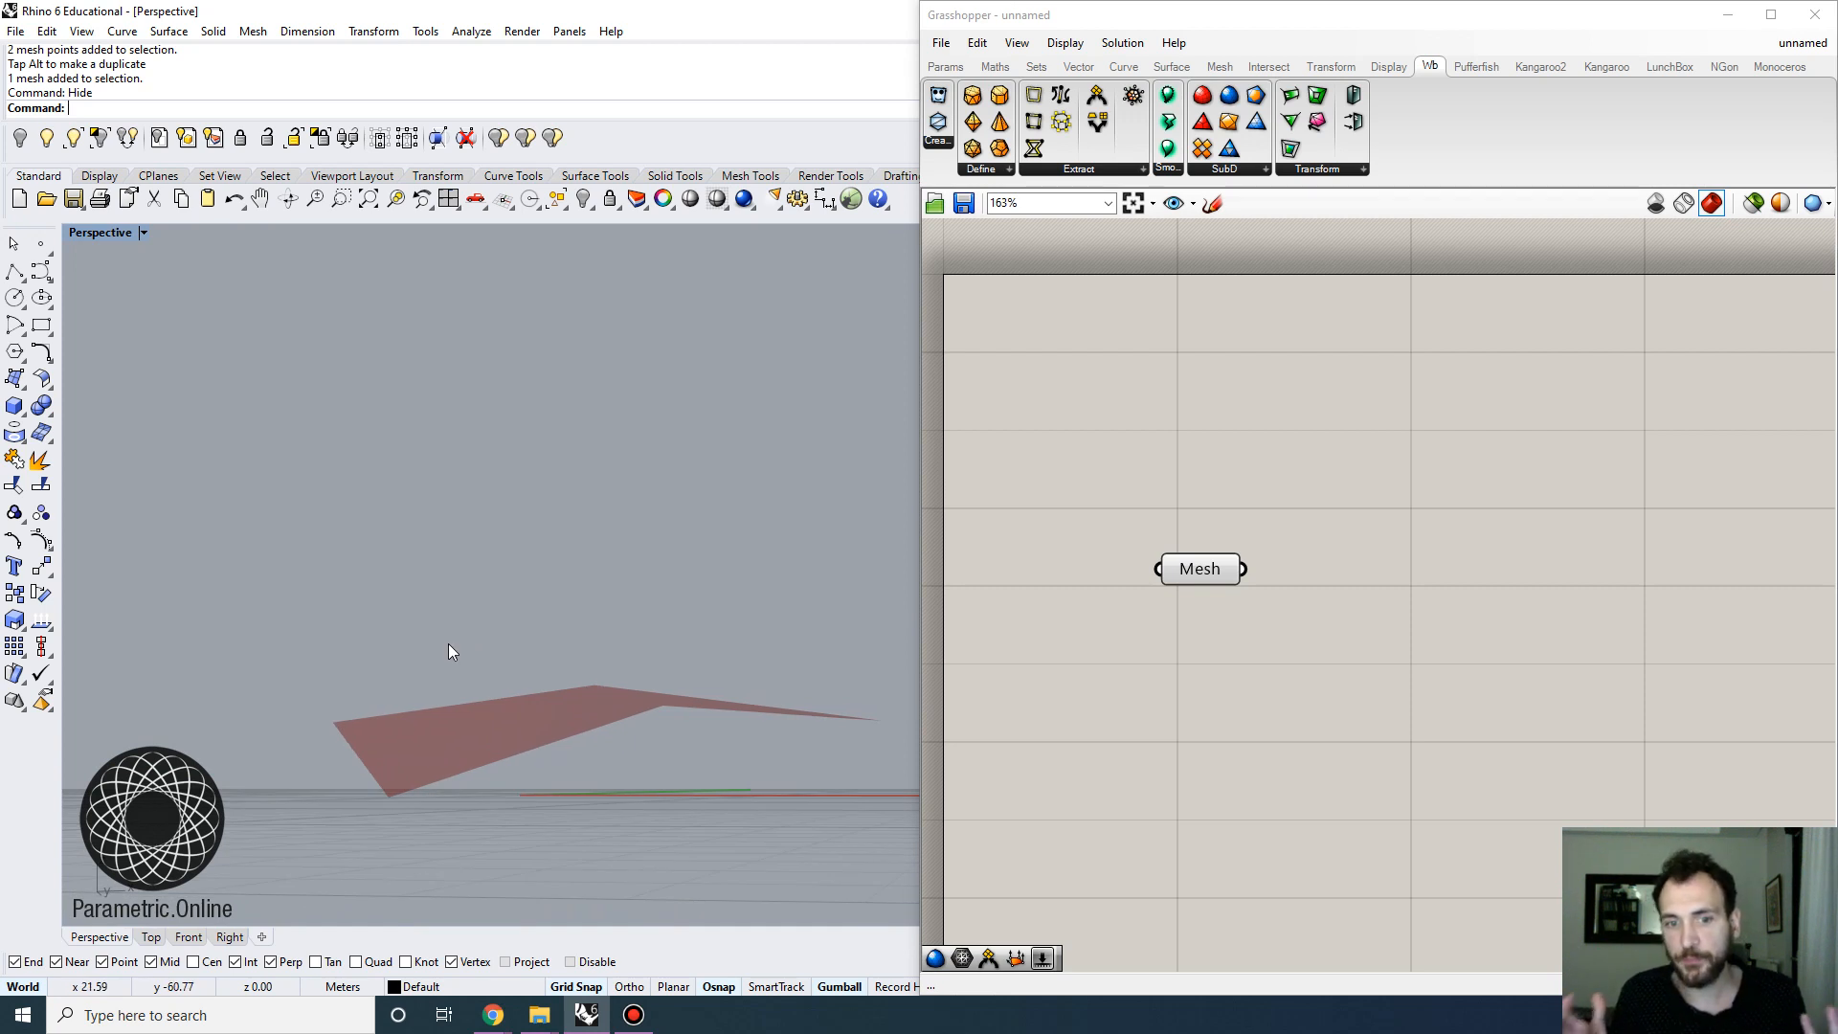
right_drag(582, 742, 706, 718)
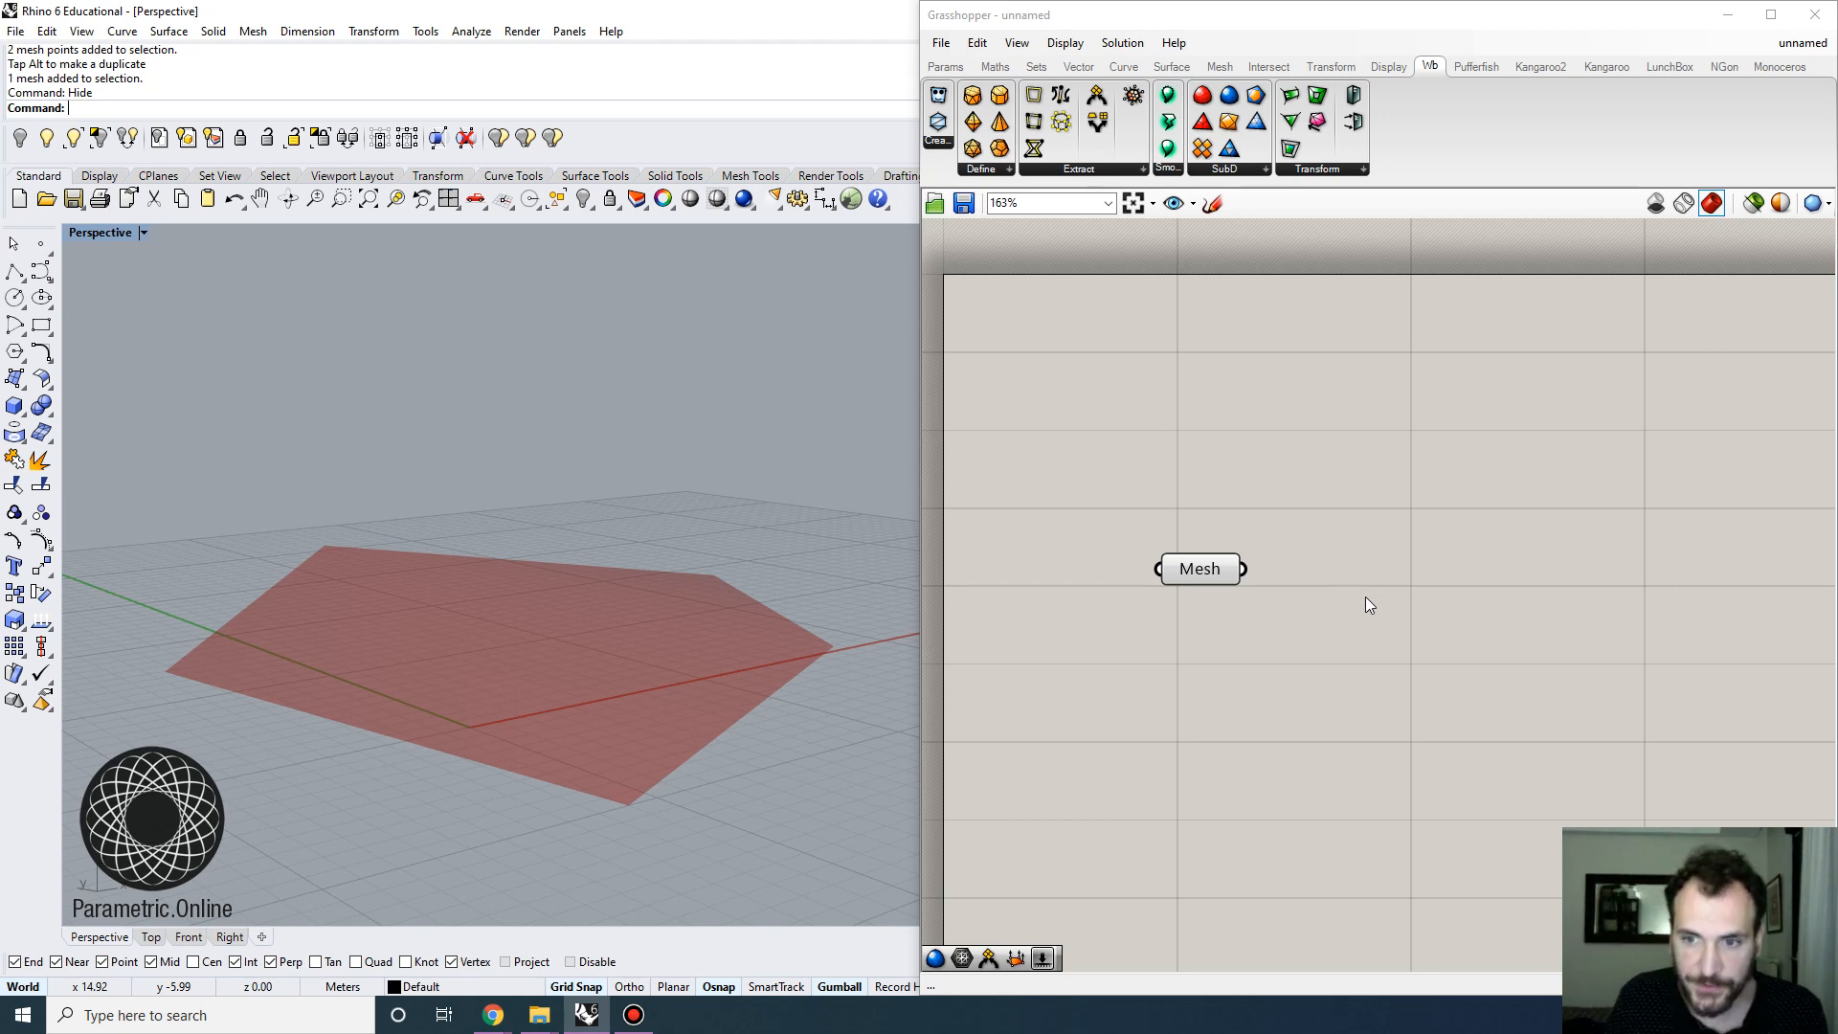
Place a Mesh Edges component, feed the referenced mesh into it, and orbit to view the resulting edges
double_click(1413, 613)
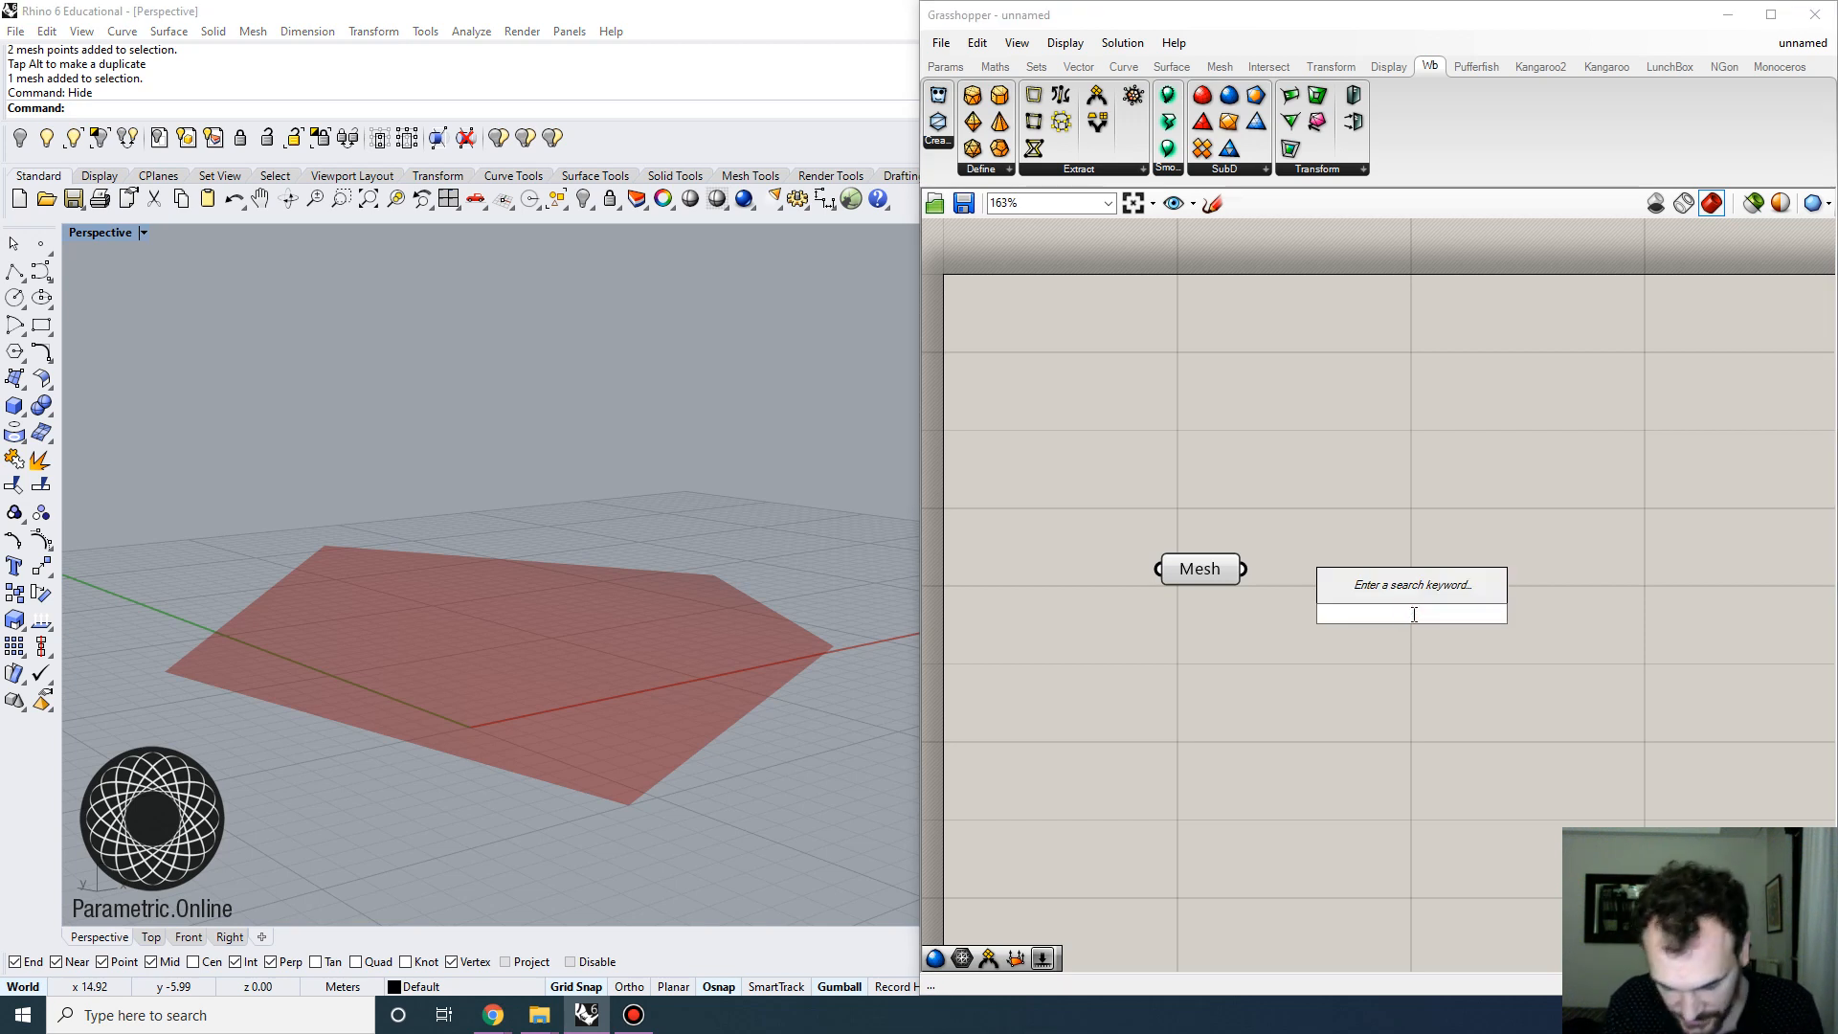
text(mesh edge)
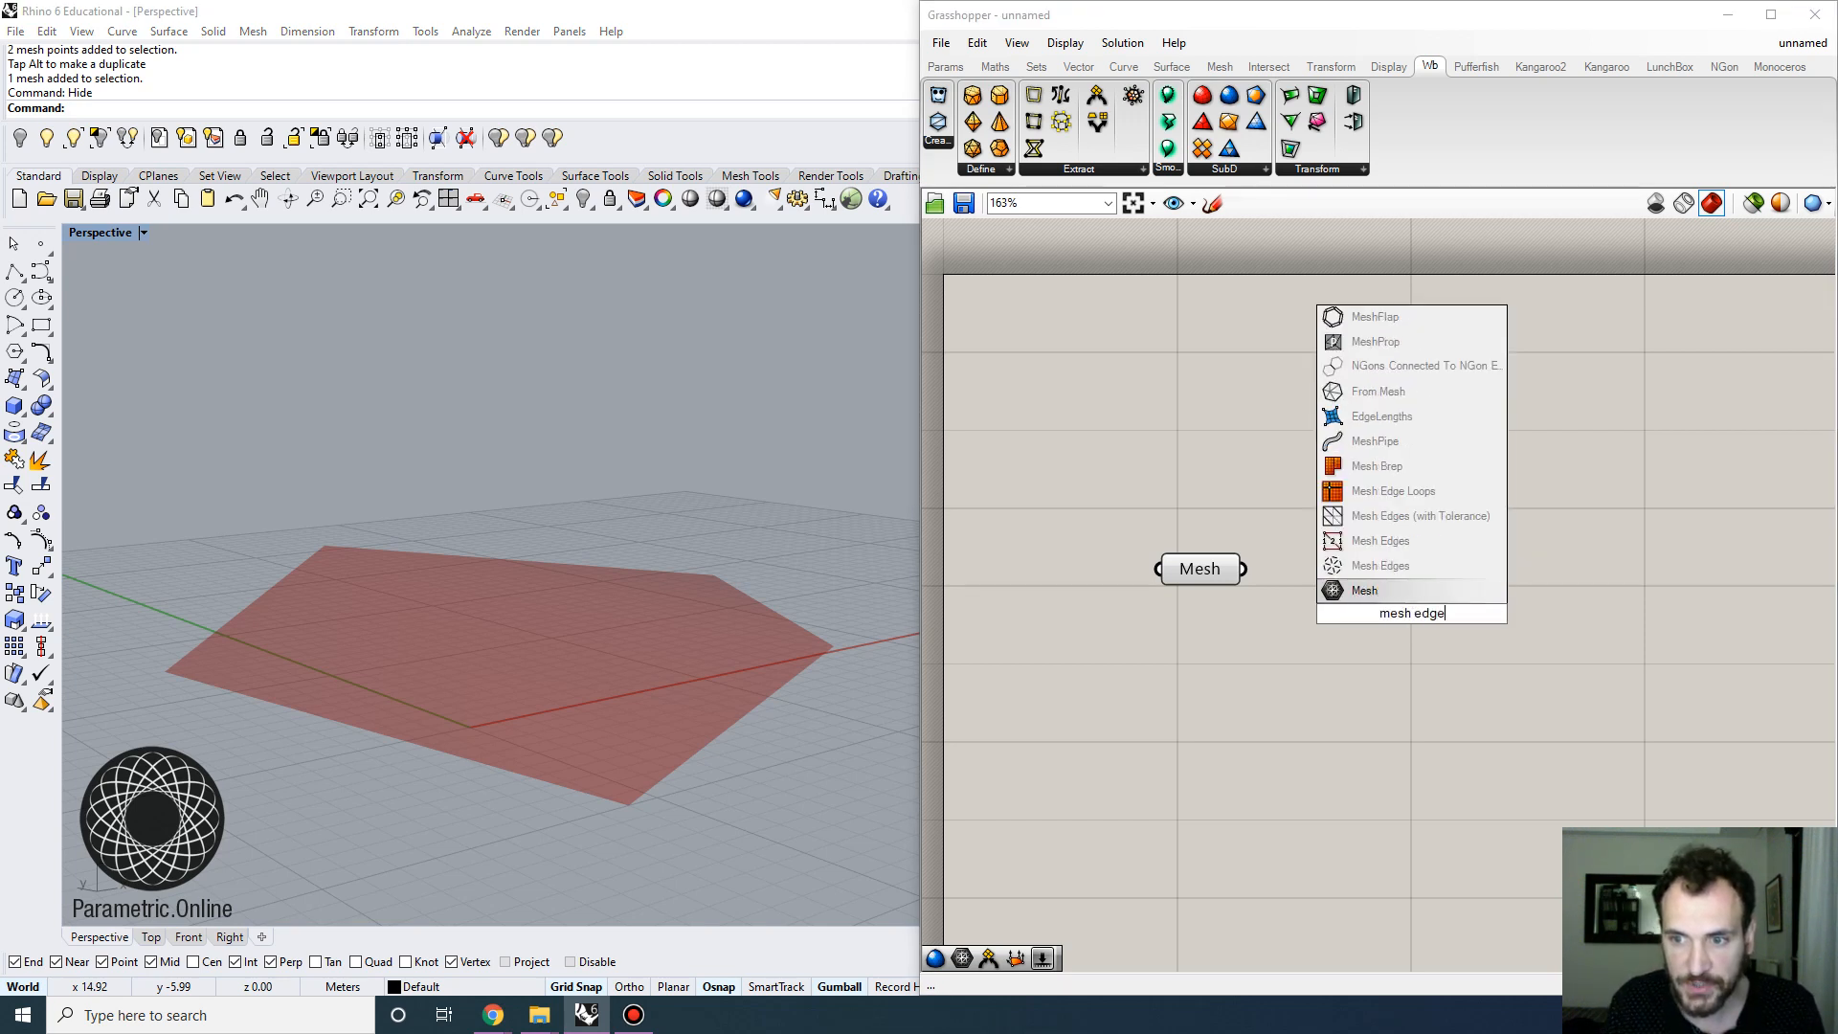
text(s)
click(1386, 542)
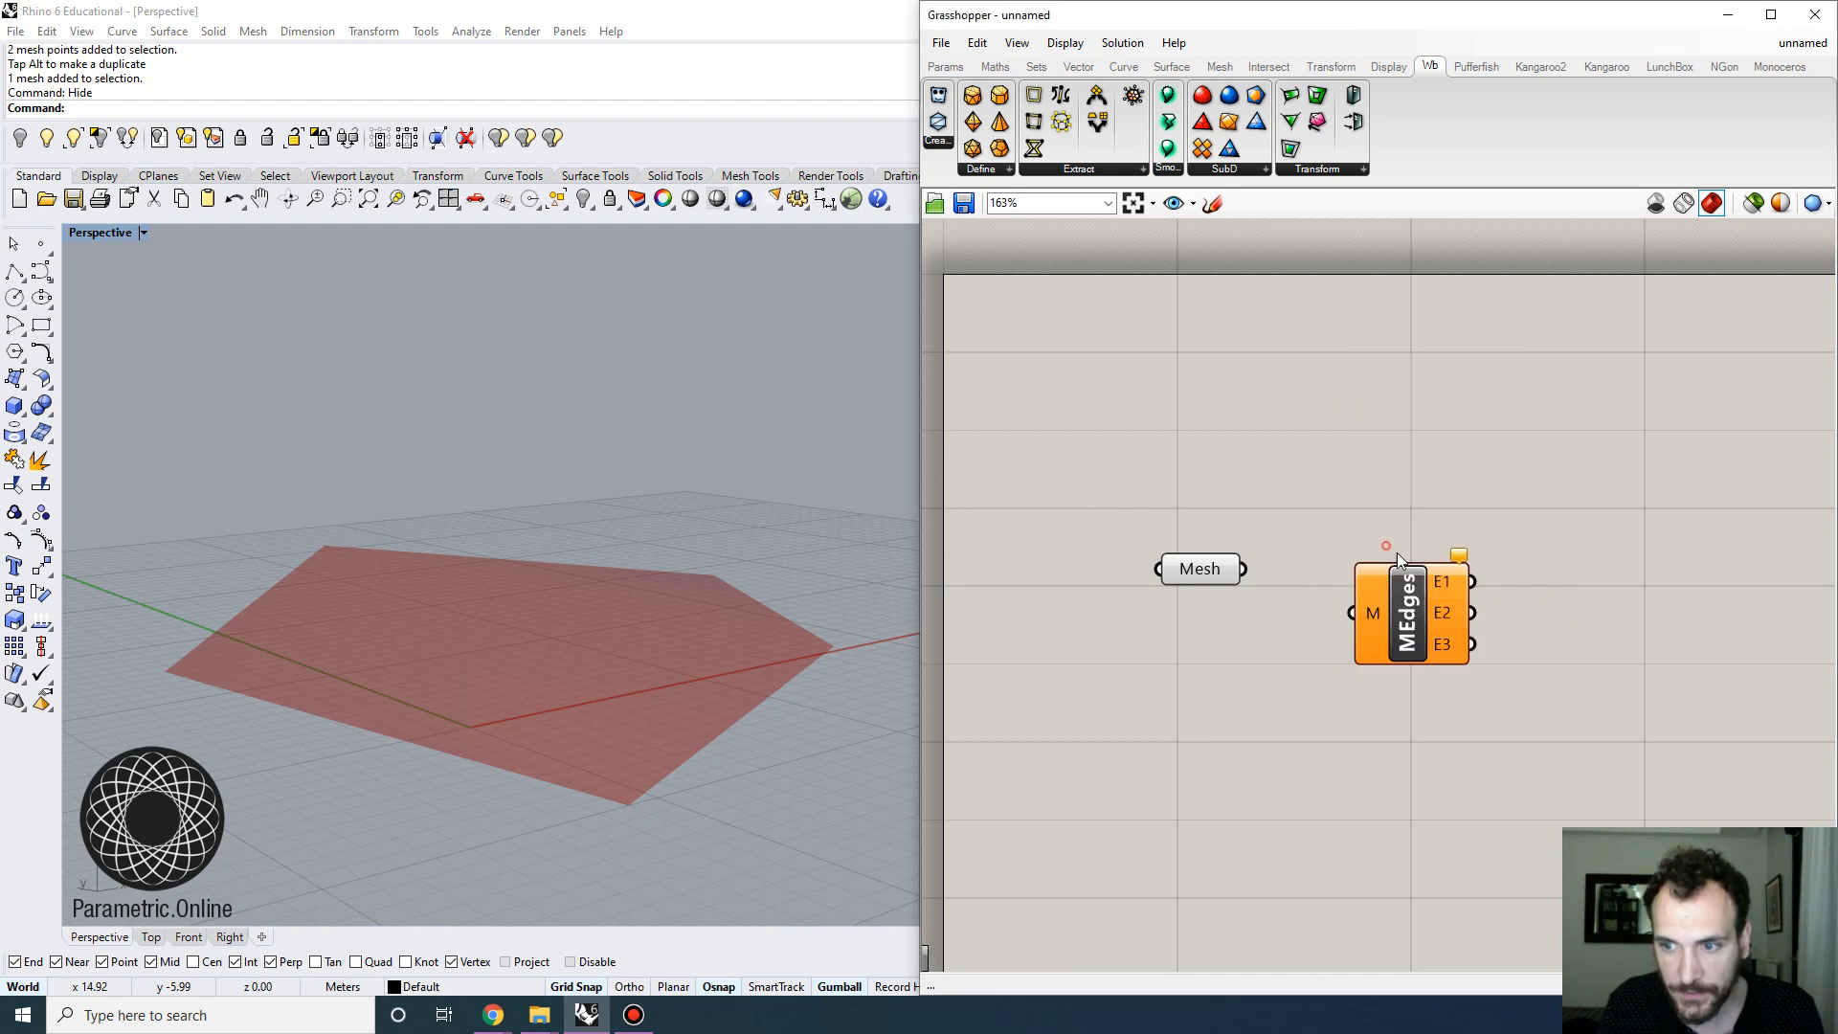
drag(1244, 568, 1368, 565)
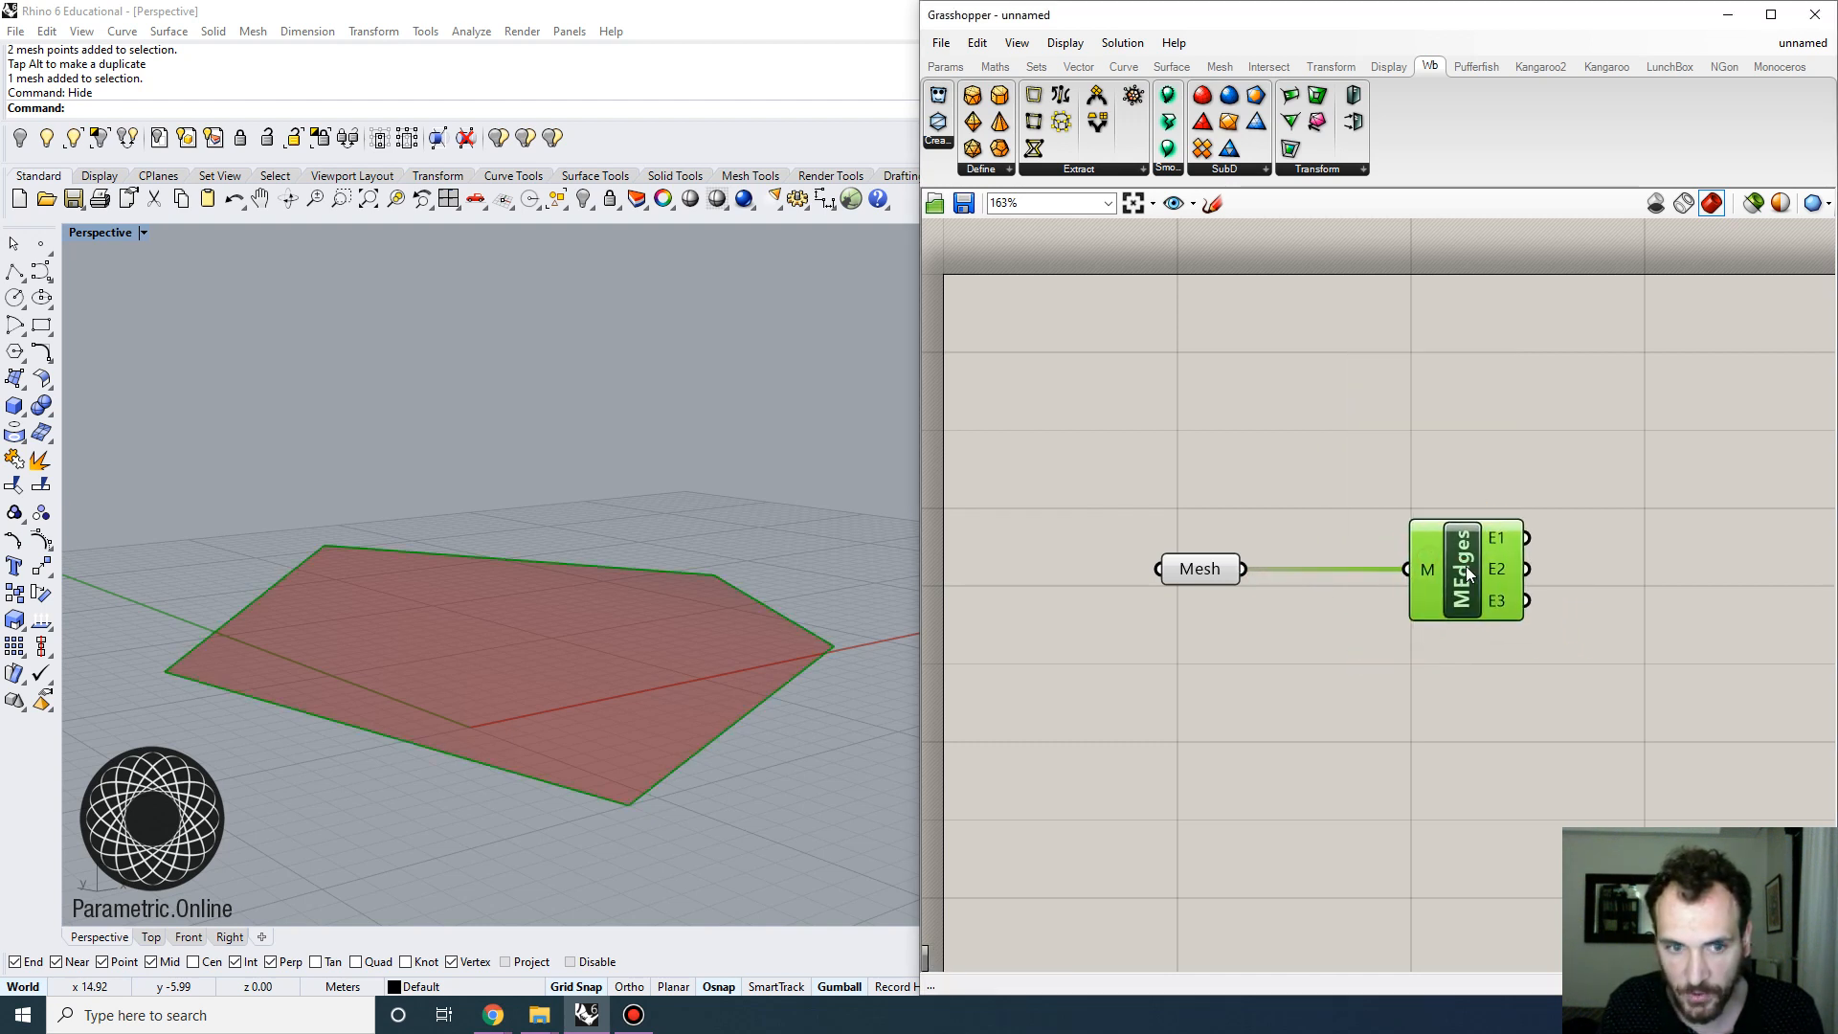
right_drag(1474, 564, 1369, 558)
right_drag(578, 616, 742, 615)
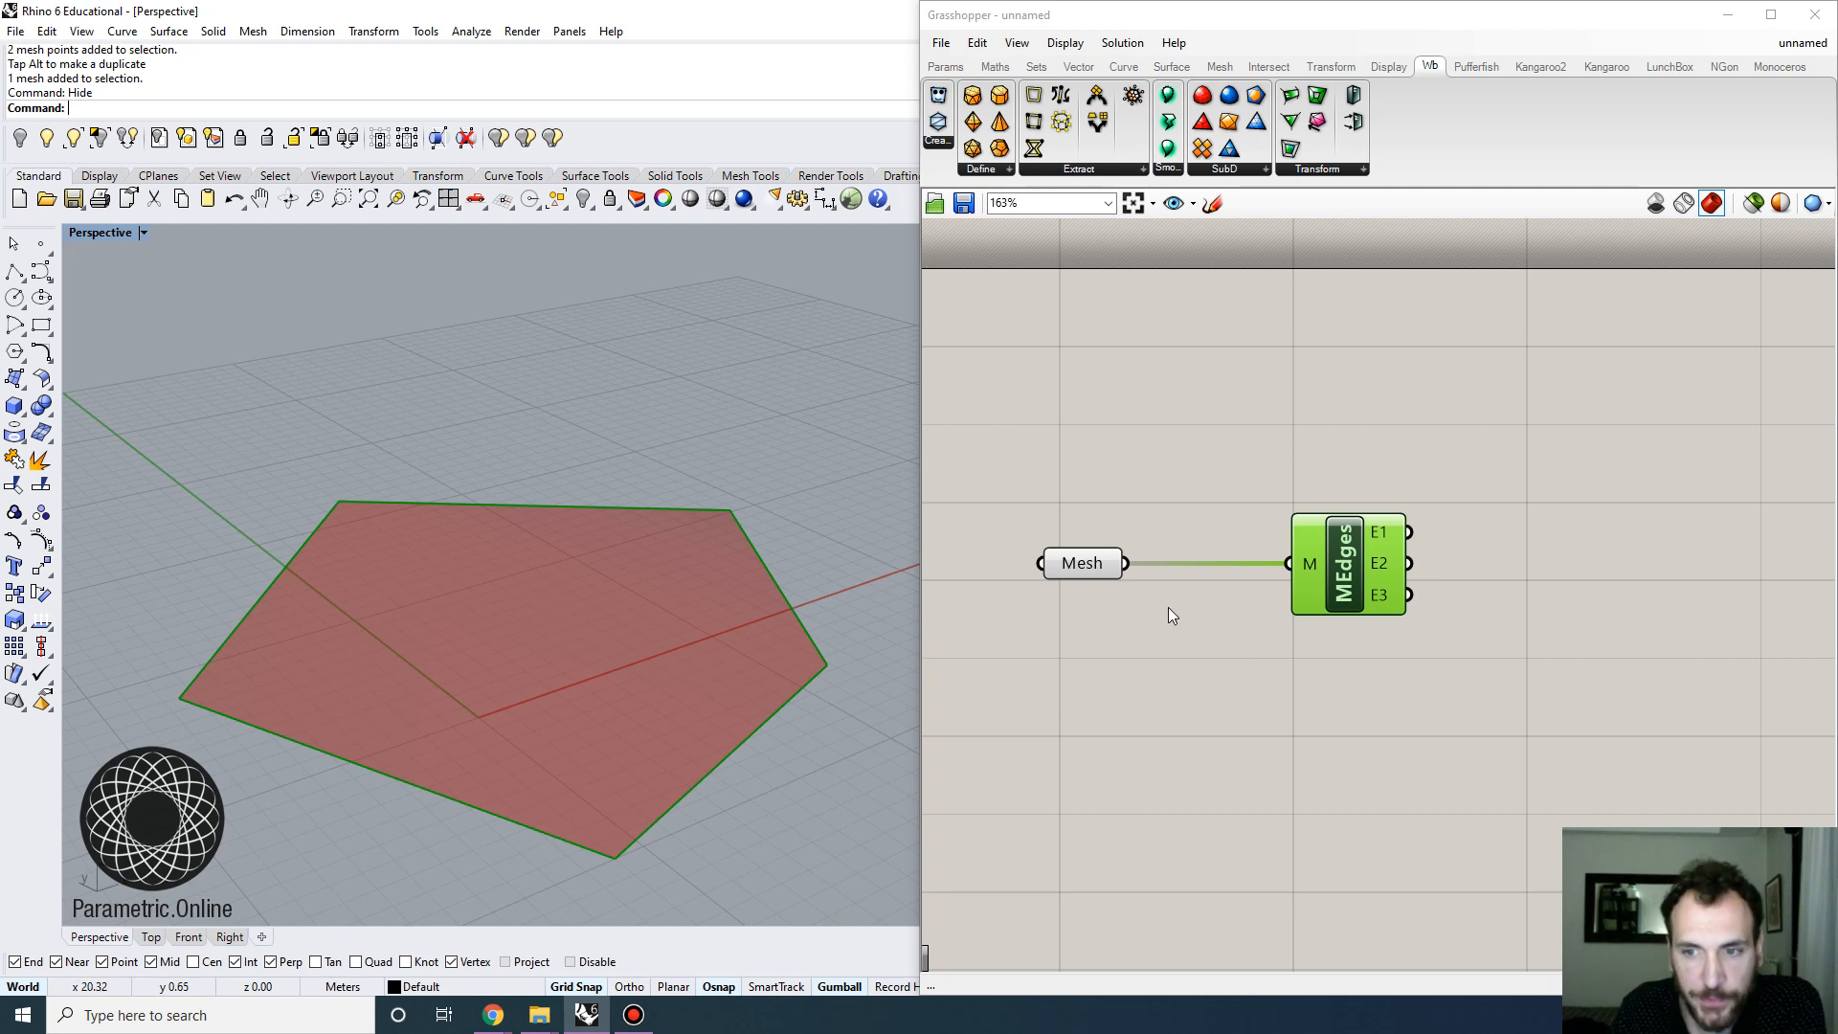
Move the Mesh Edges component farther from the Mesh container and highlight the referenced mesh in the preview
right_drag(1338, 619, 1255, 593)
drag(1256, 600, 1492, 585)
click(989, 548)
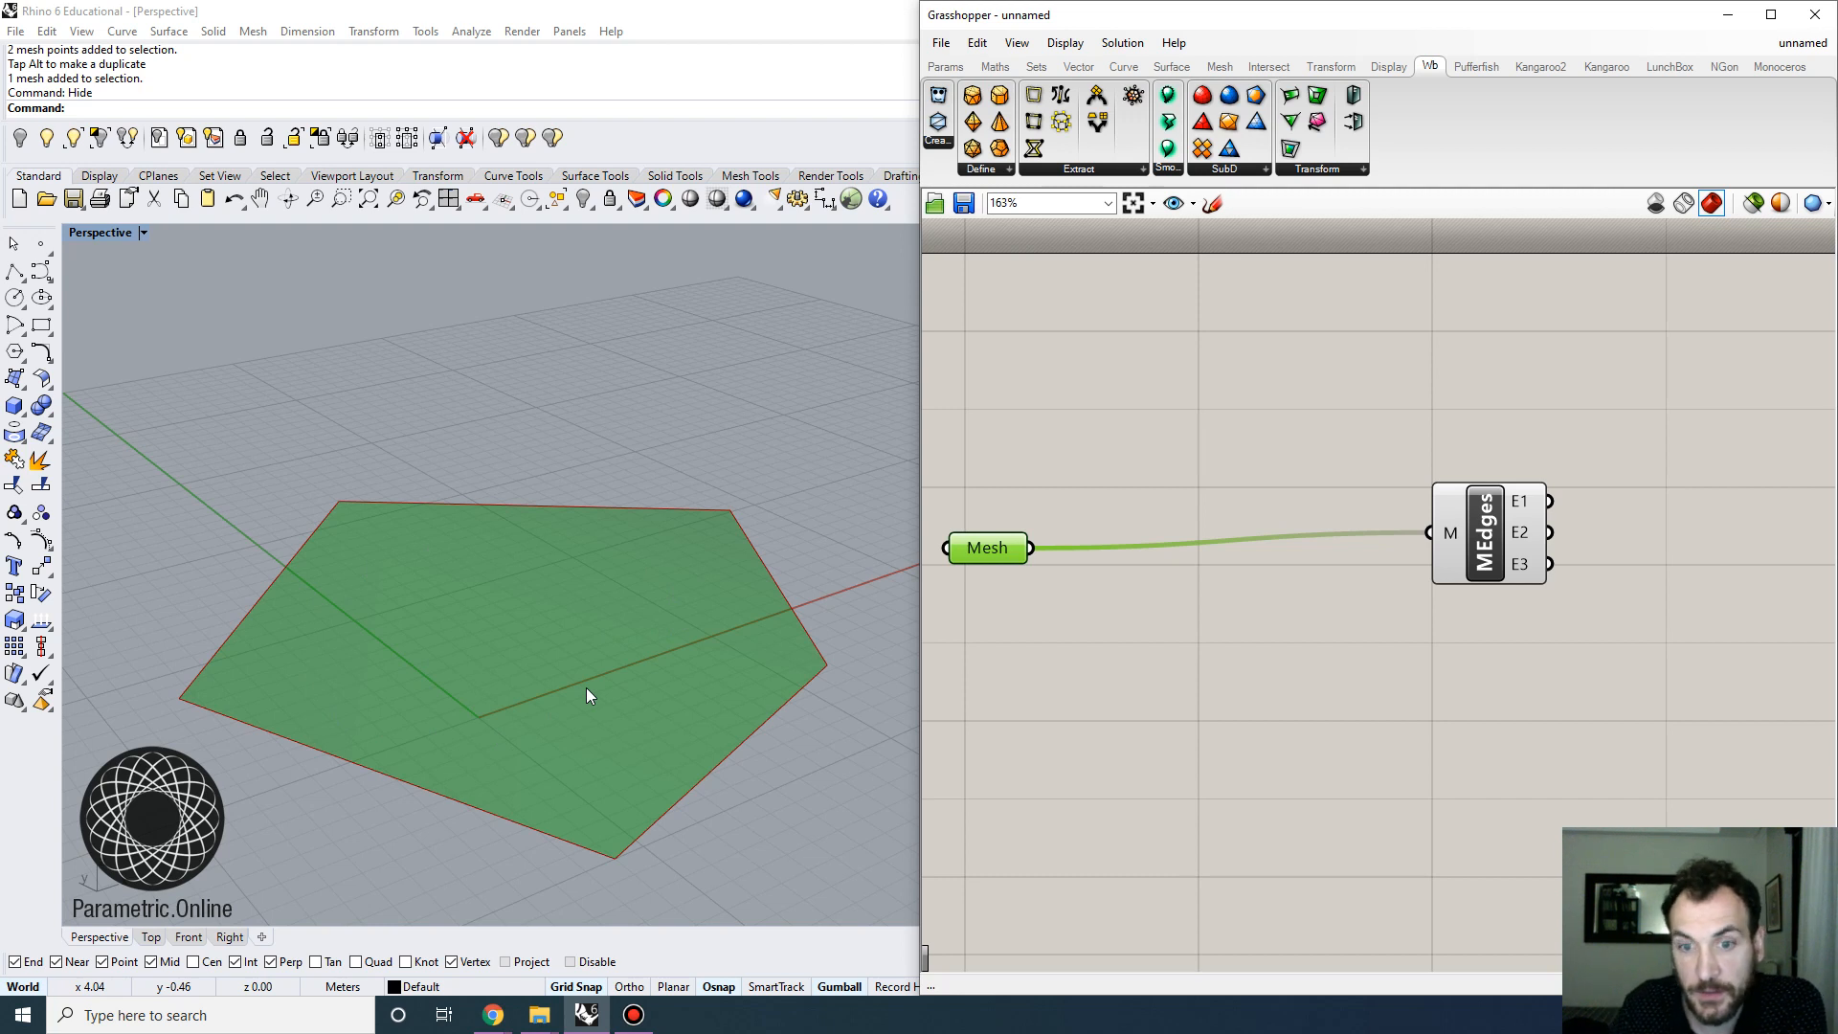
double_click(1136, 623)
click(1181, 450)
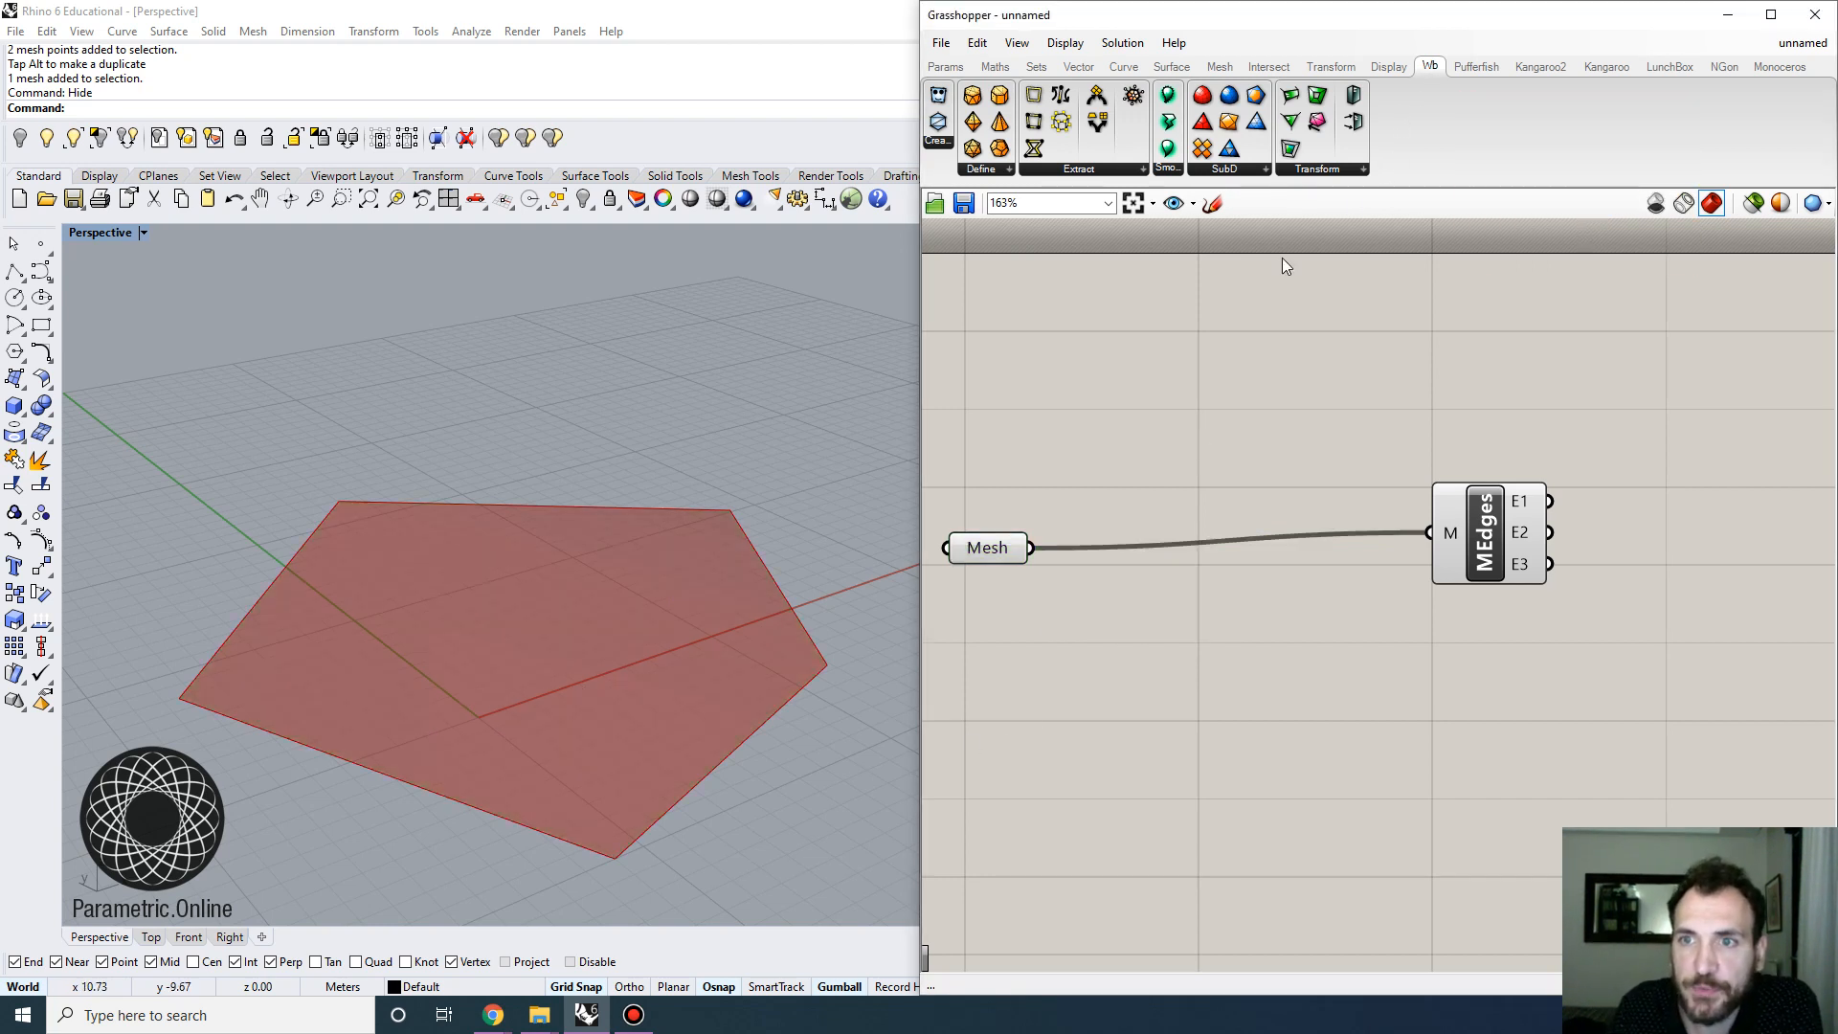
Place Weaverbird's Loop Subdivision below the Mesh container and connect the referenced mesh to its mesh input
click(1239, 170)
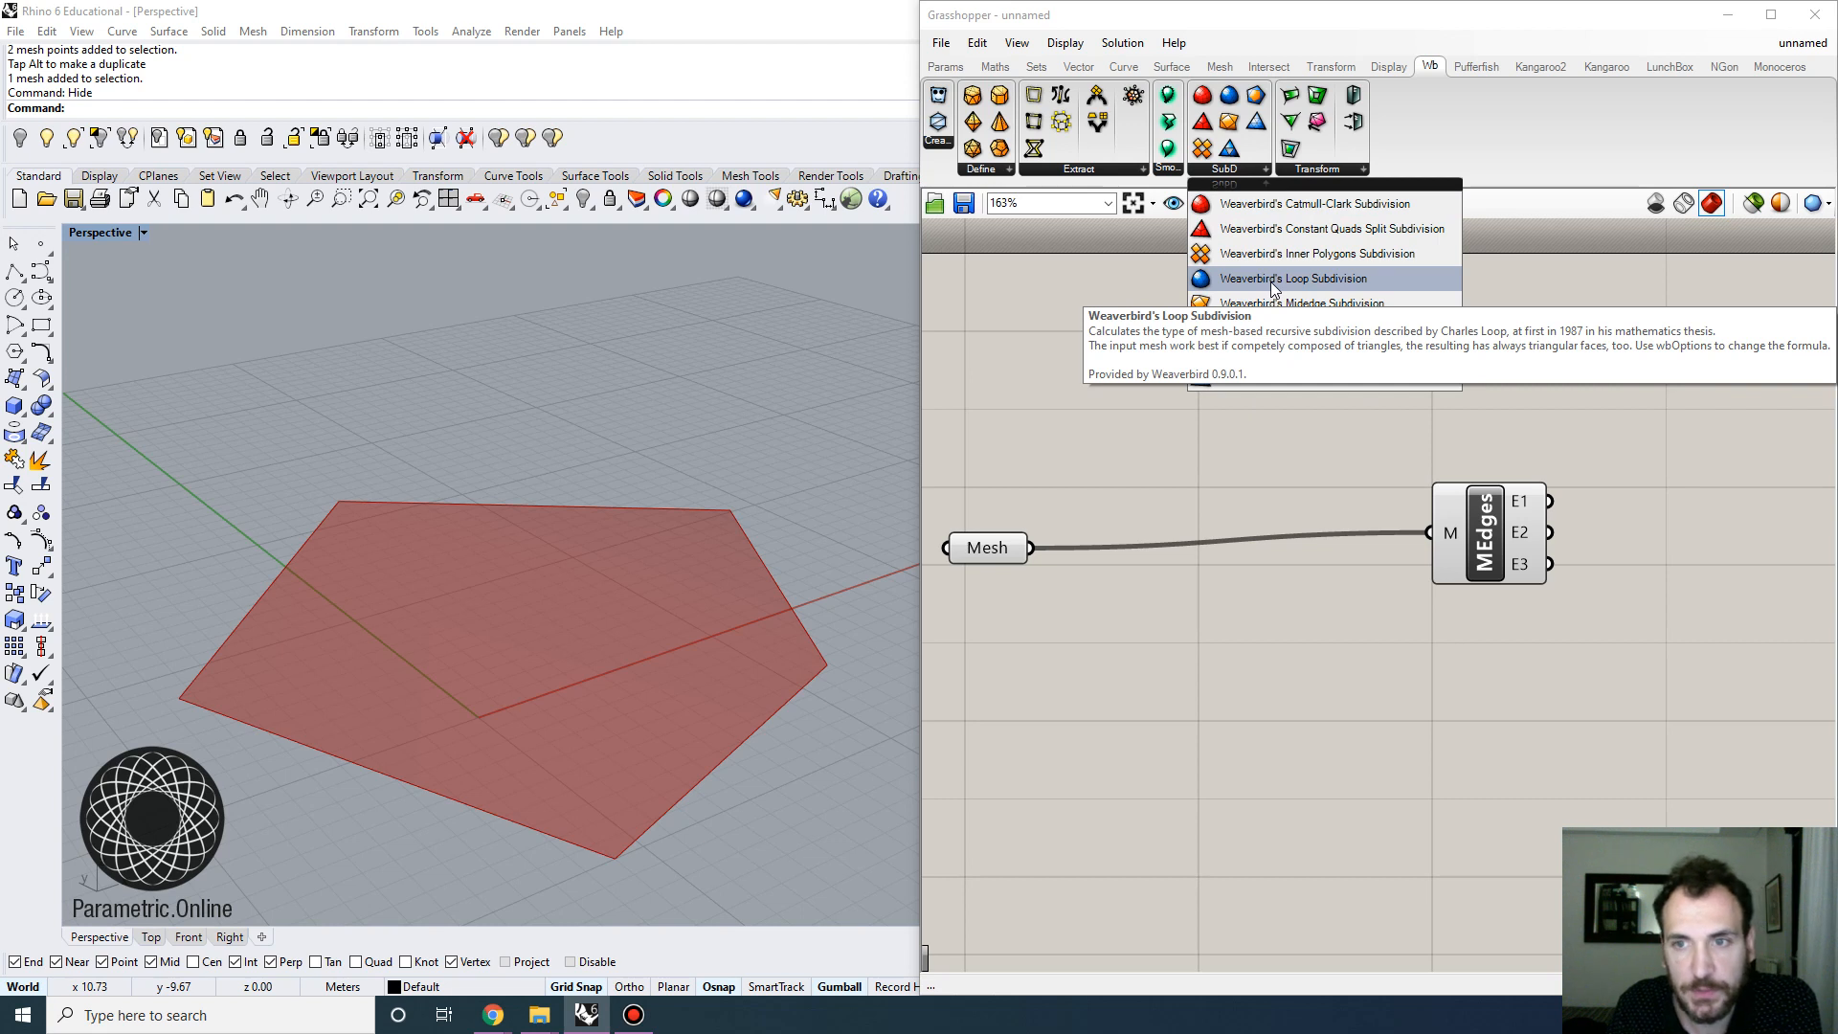
drag(1271, 281, 1252, 643)
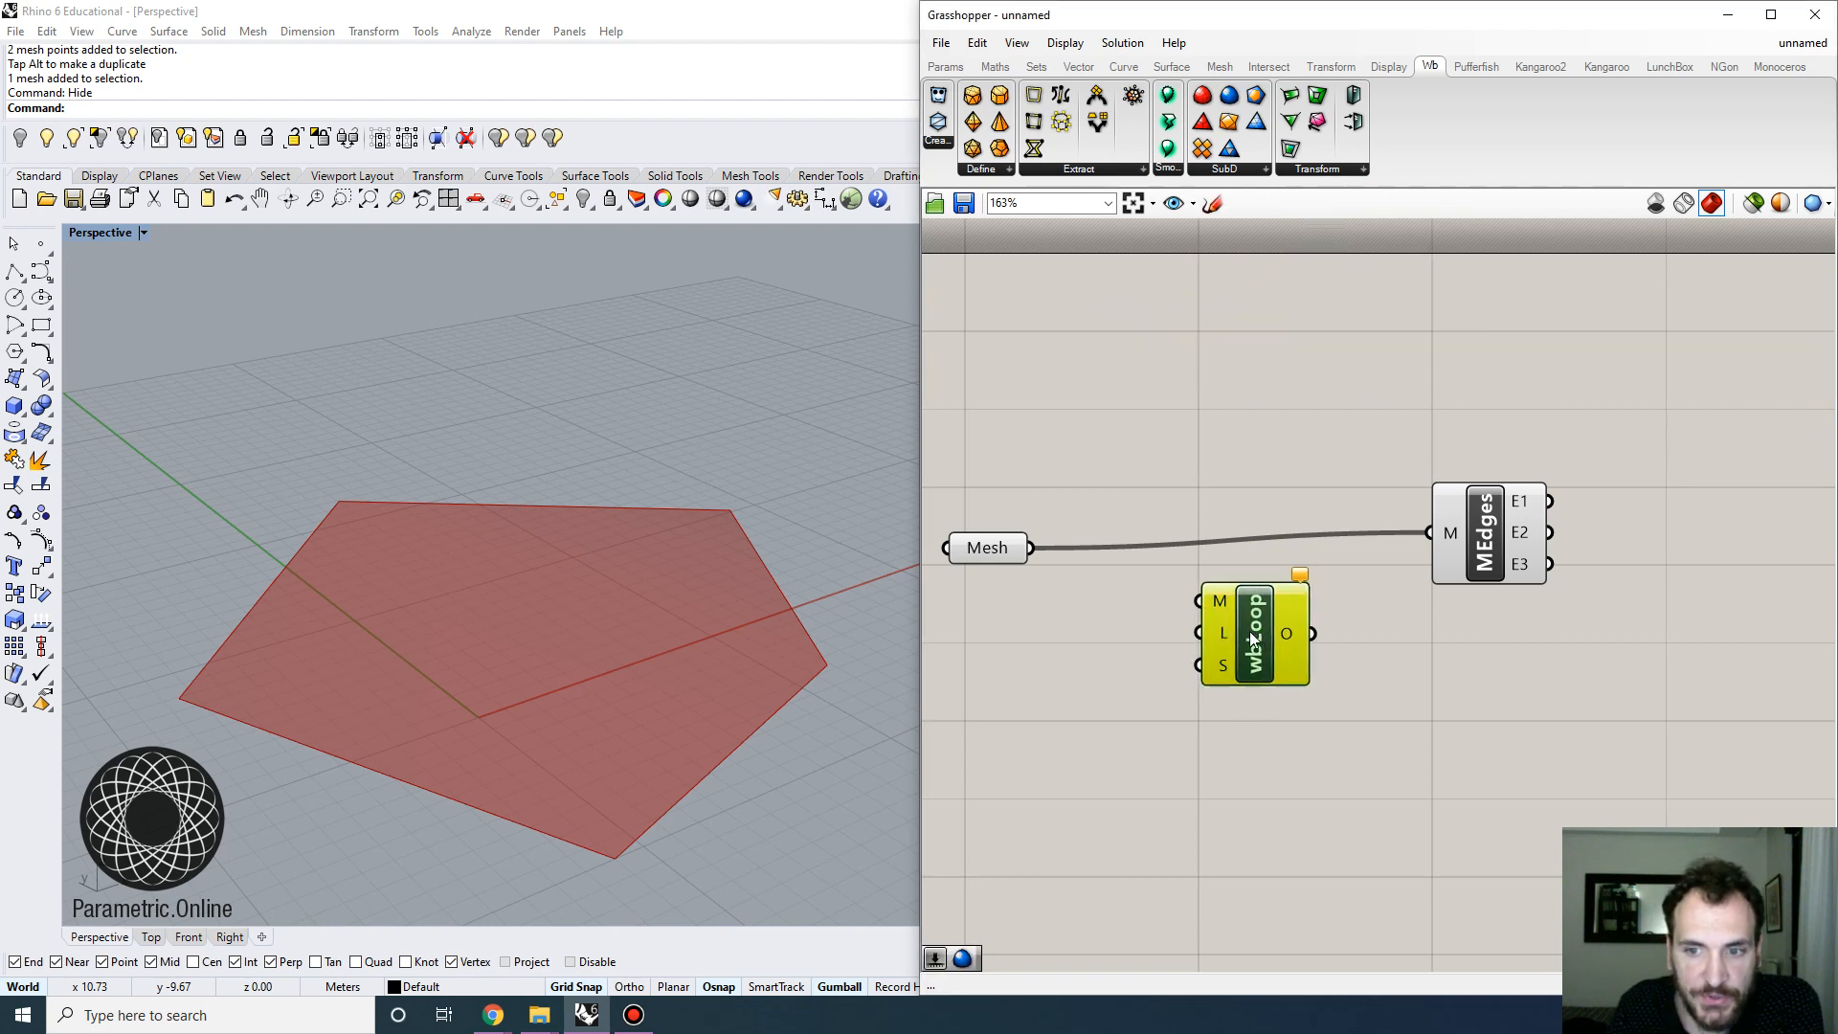
right_drag(1045, 603, 1155, 598)
drag(1142, 543, 1296, 643)
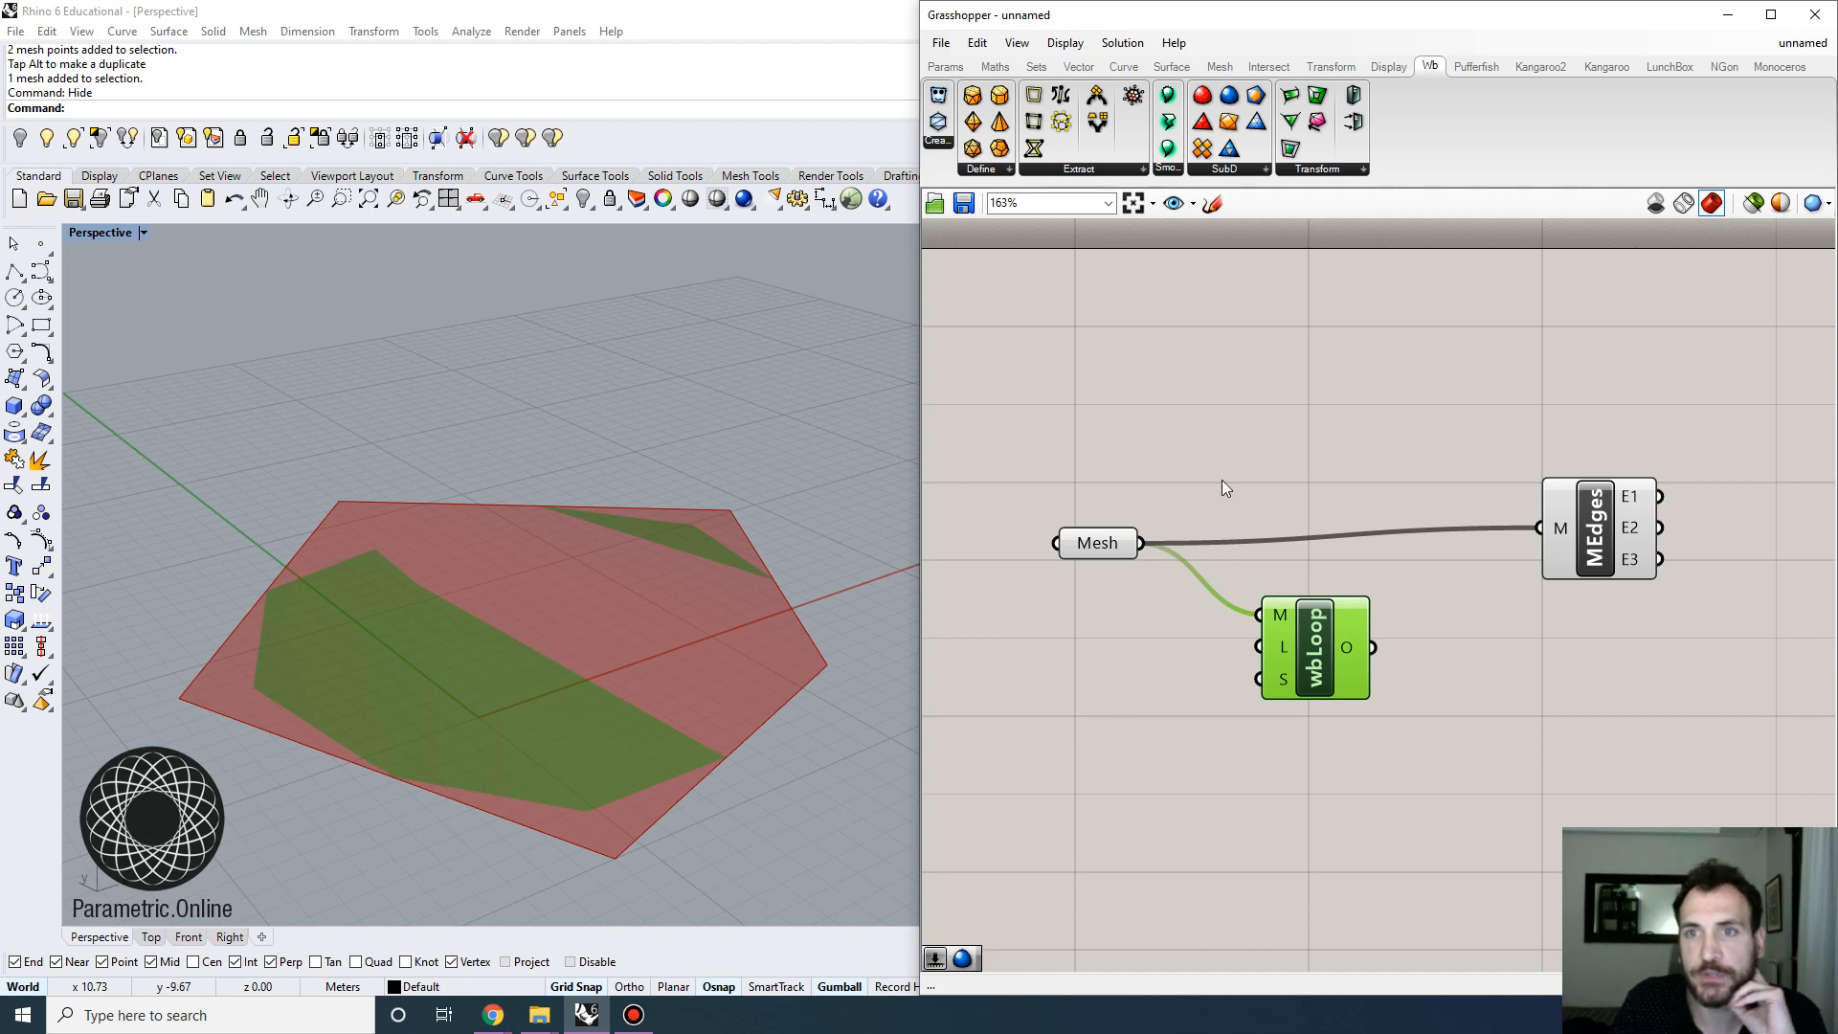
Place a Face Boundaries component above the Mesh container and connect the referenced mesh to it
click(1224, 69)
click(988, 172)
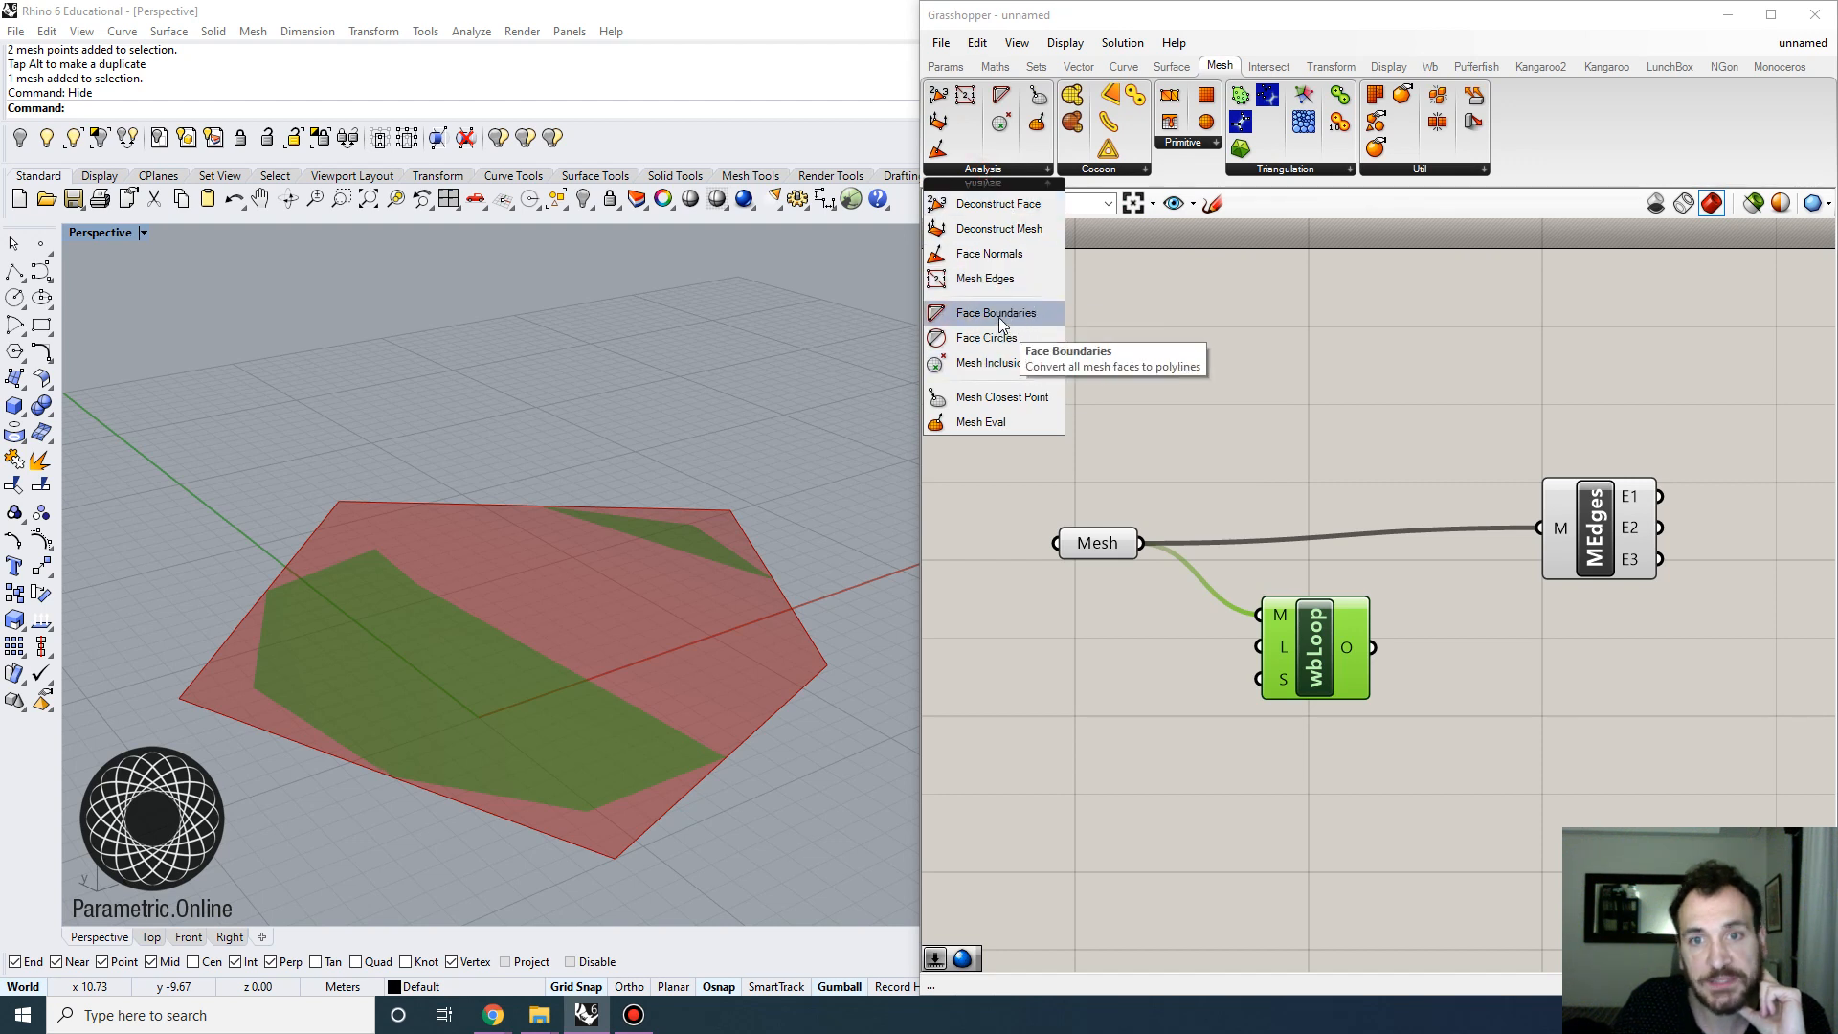
drag(1001, 326, 1251, 389)
drag(1141, 543, 1213, 423)
click(1271, 414)
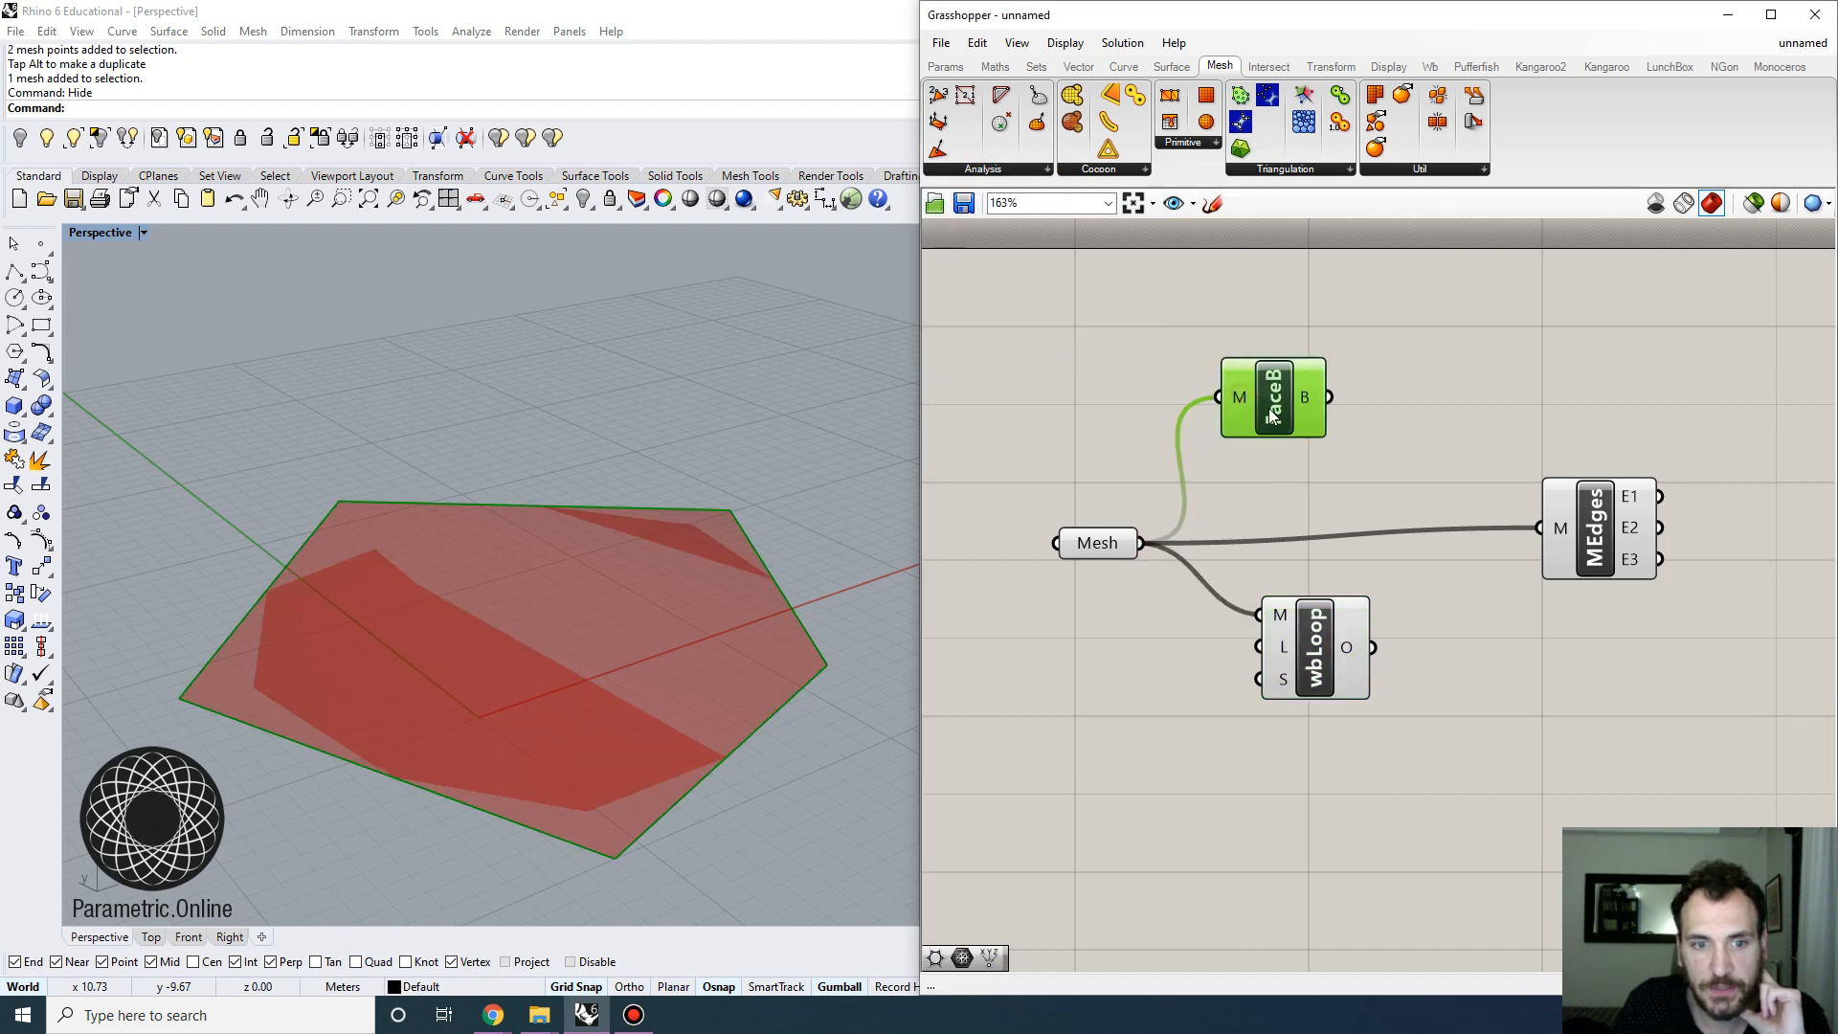
click(1288, 448)
click(1276, 421)
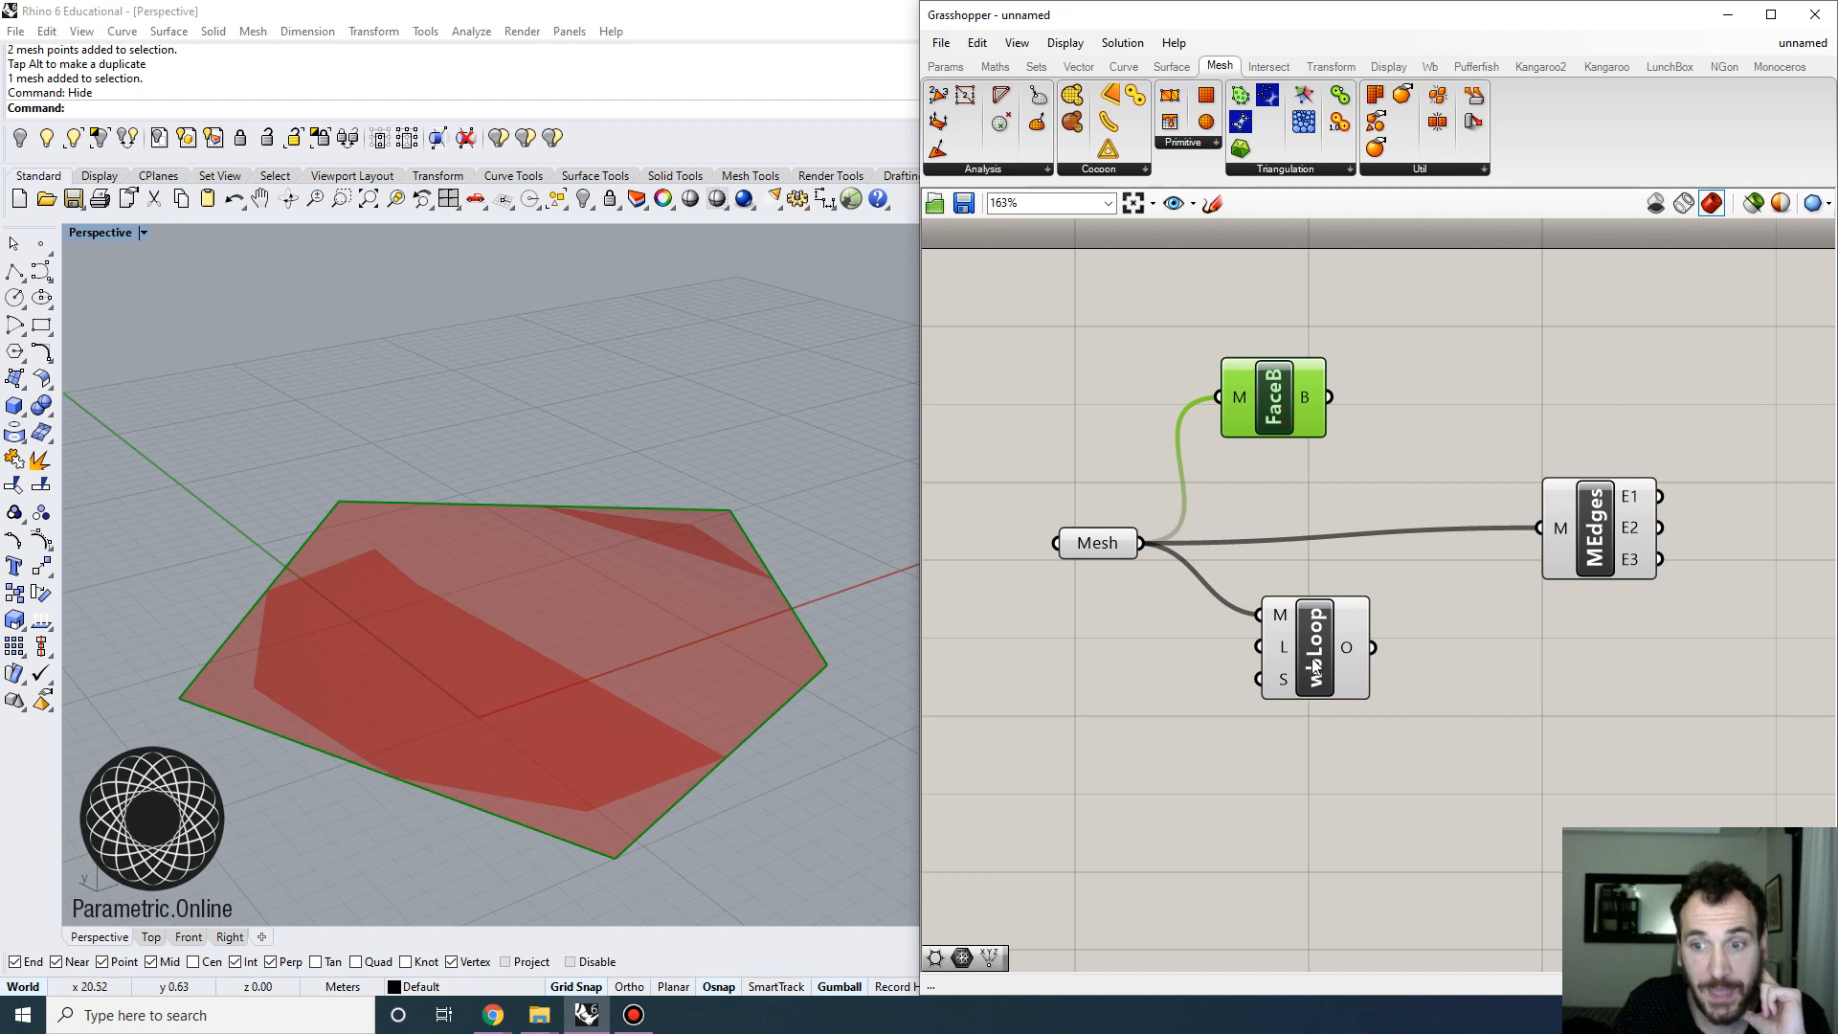
right_drag(1288, 601, 1344, 617)
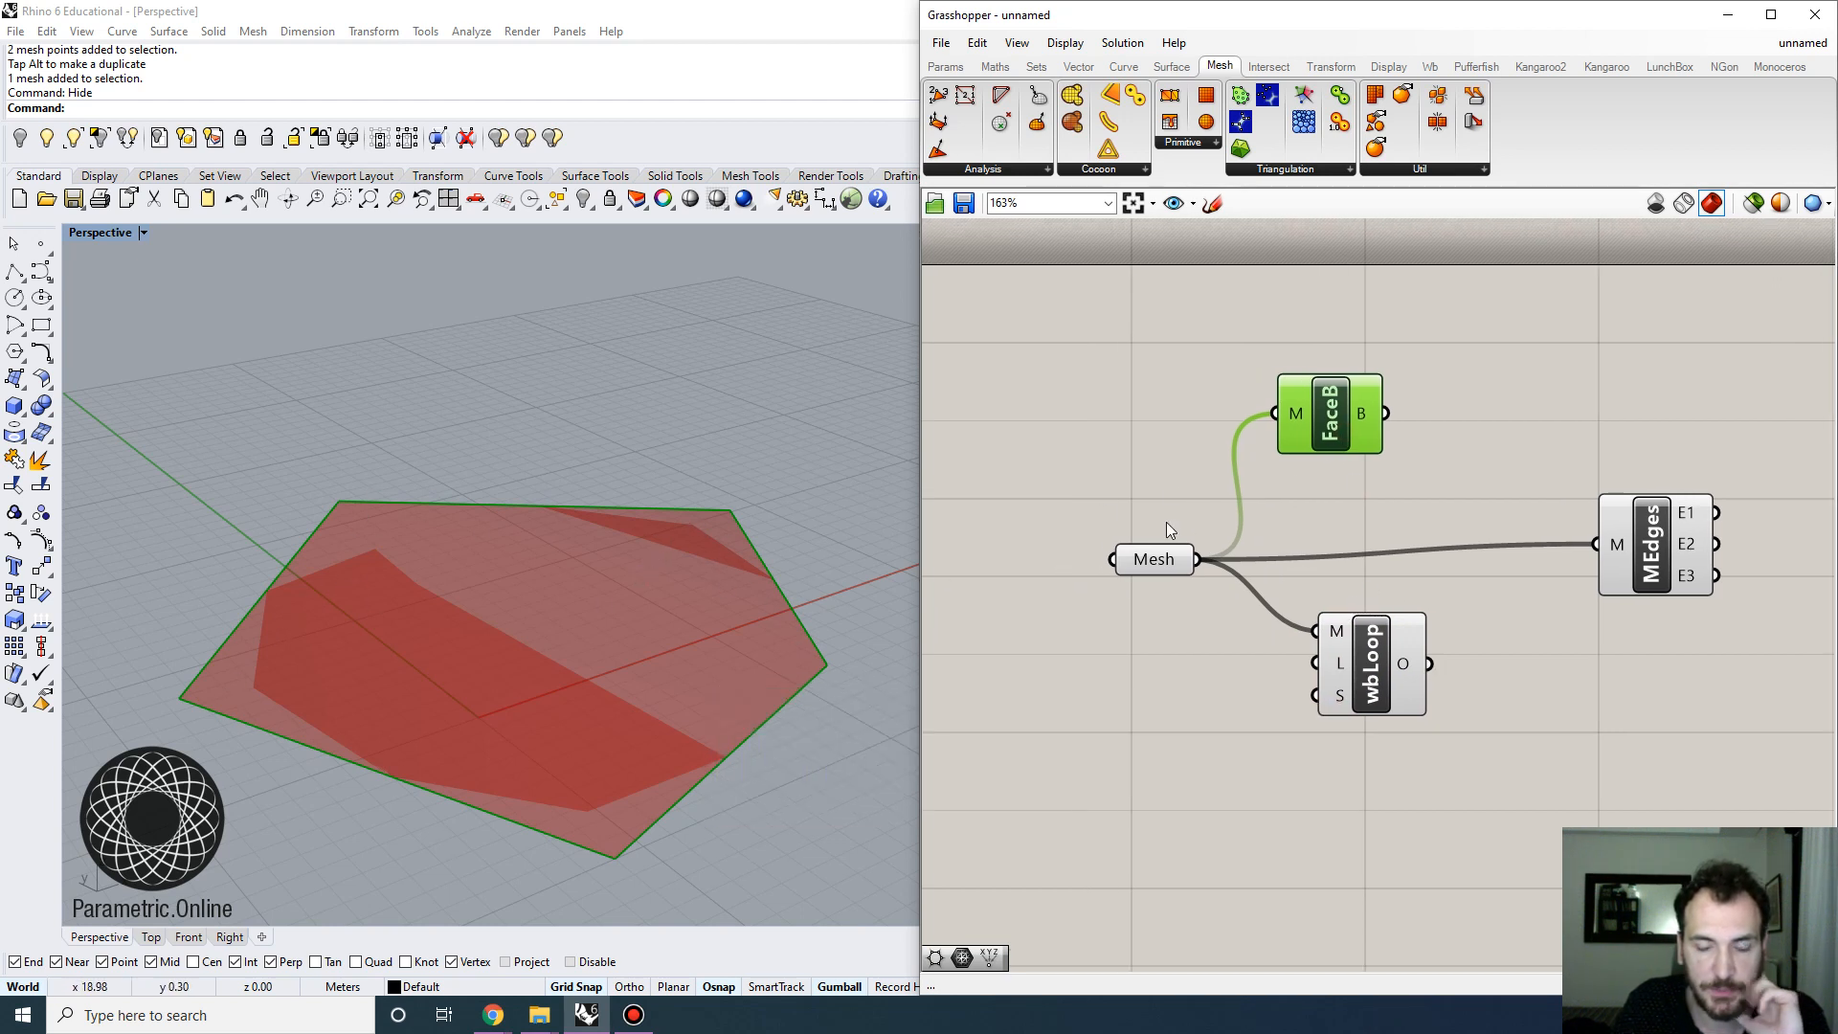
drag(1300, 439, 1317, 437)
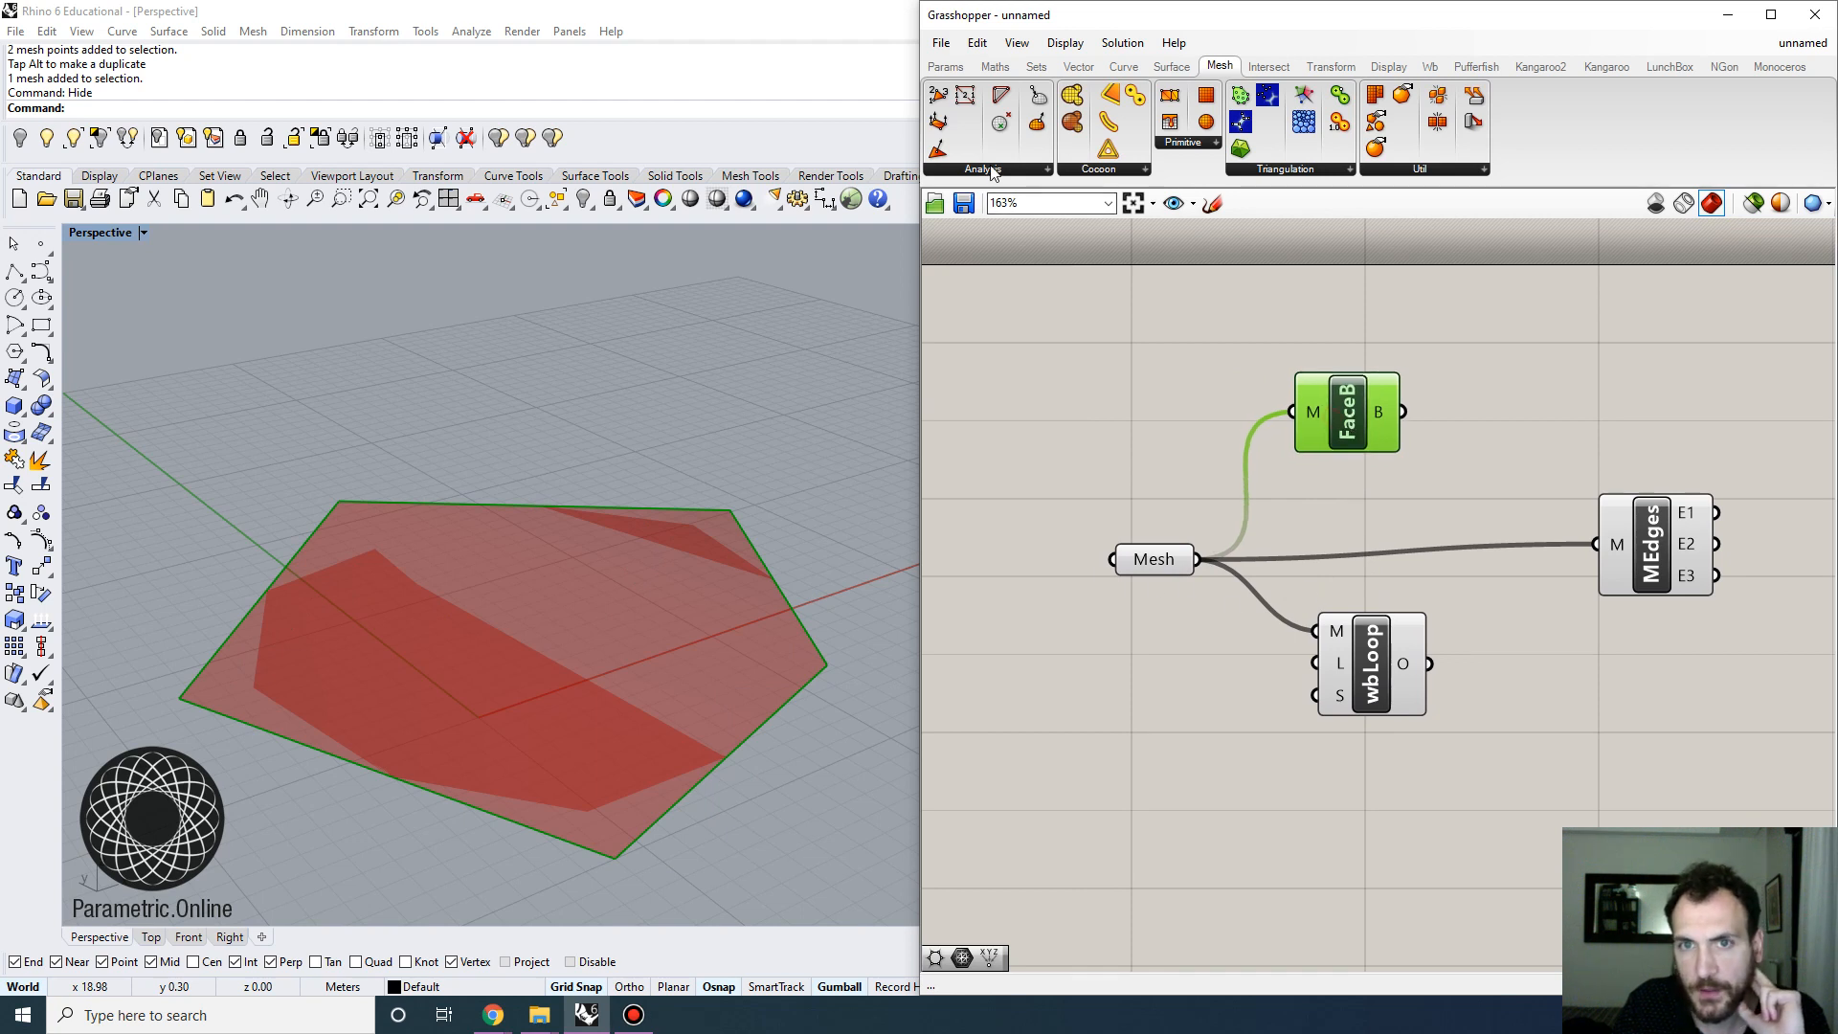
Compare the vertex and face counts of the referenced mesh with those of the Loop Subdivision output
mouse_move(1022, 178)
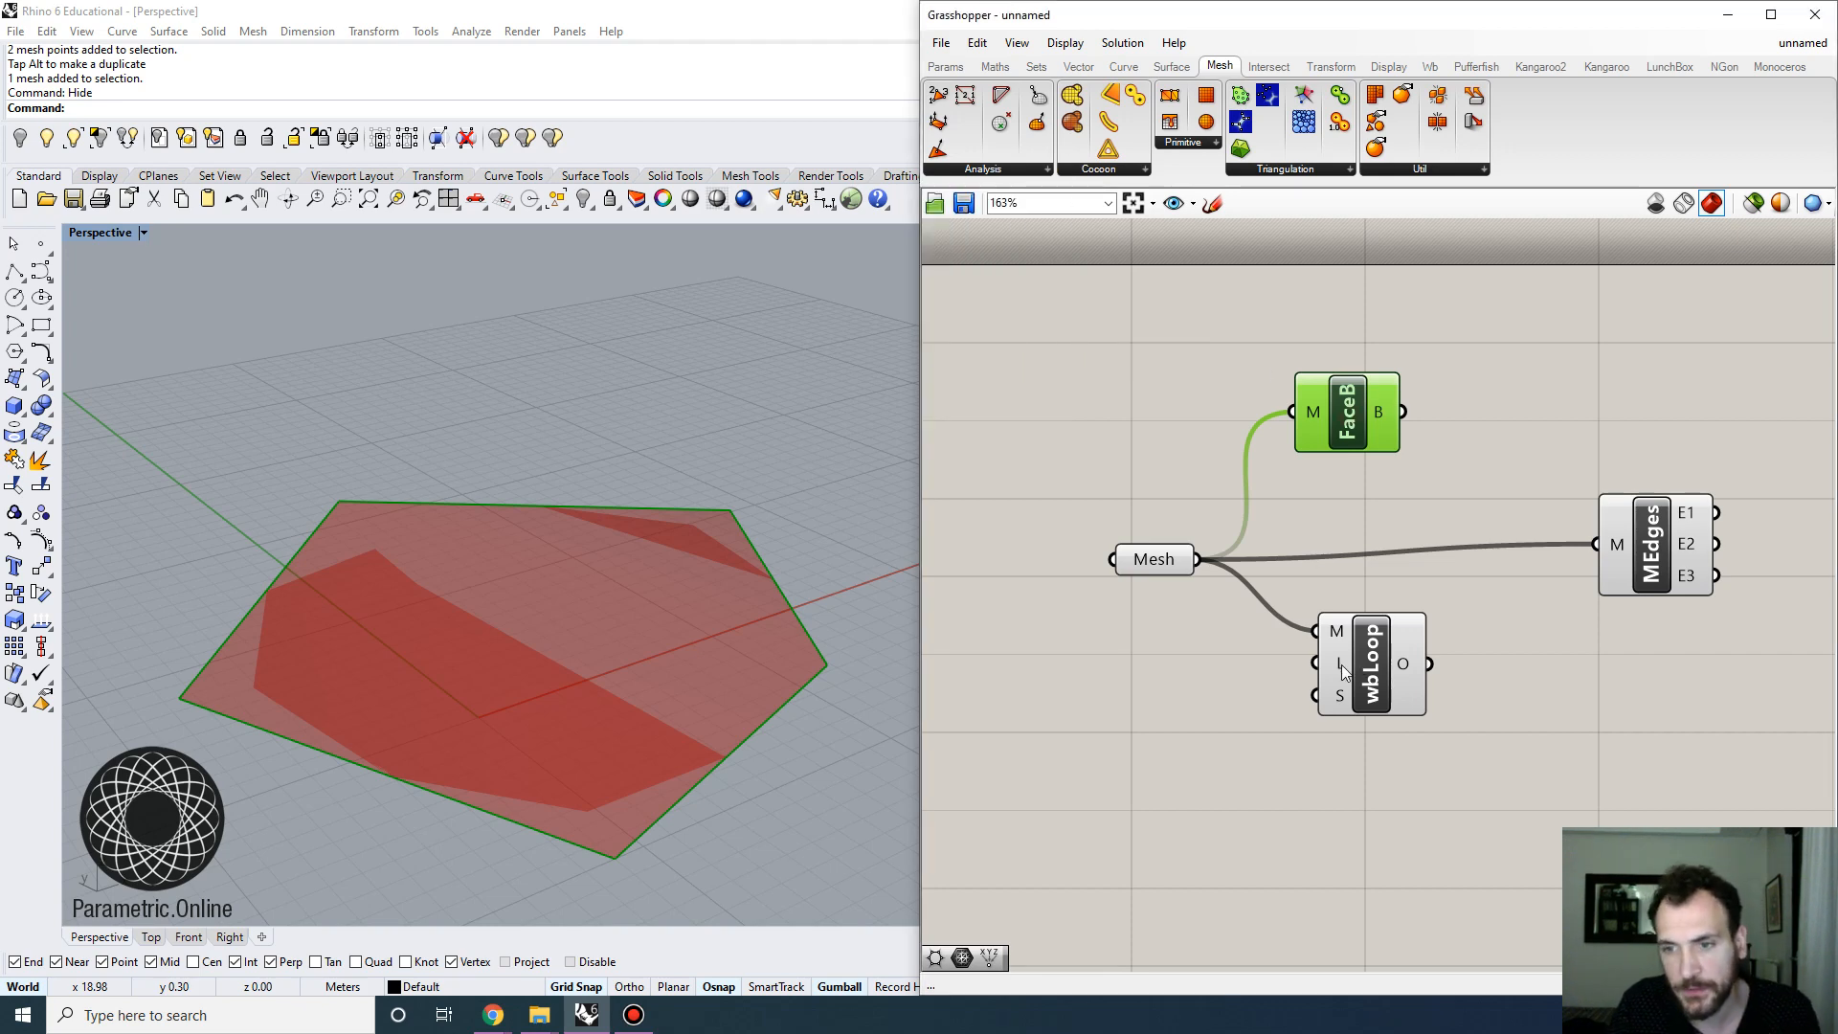
mouse_move(1343, 670)
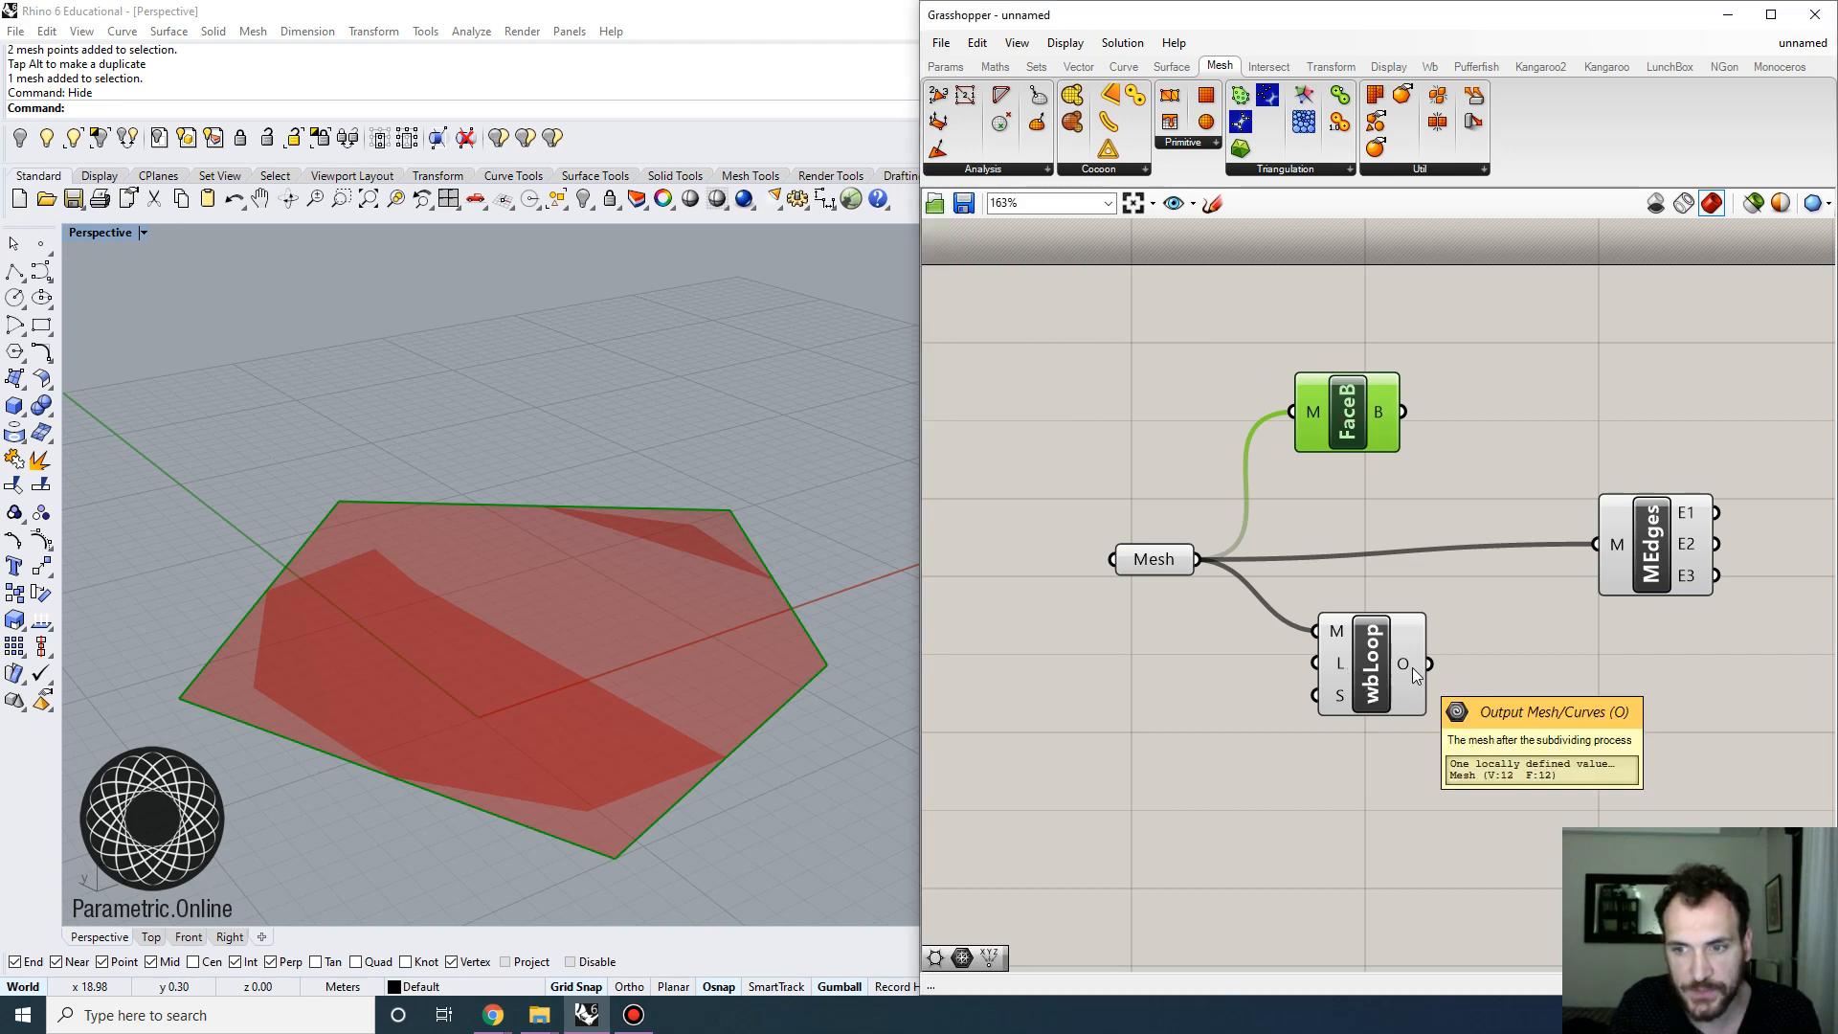
scroll(1271, 662, up, 2)
right_drag(1212, 580, 1249, 568)
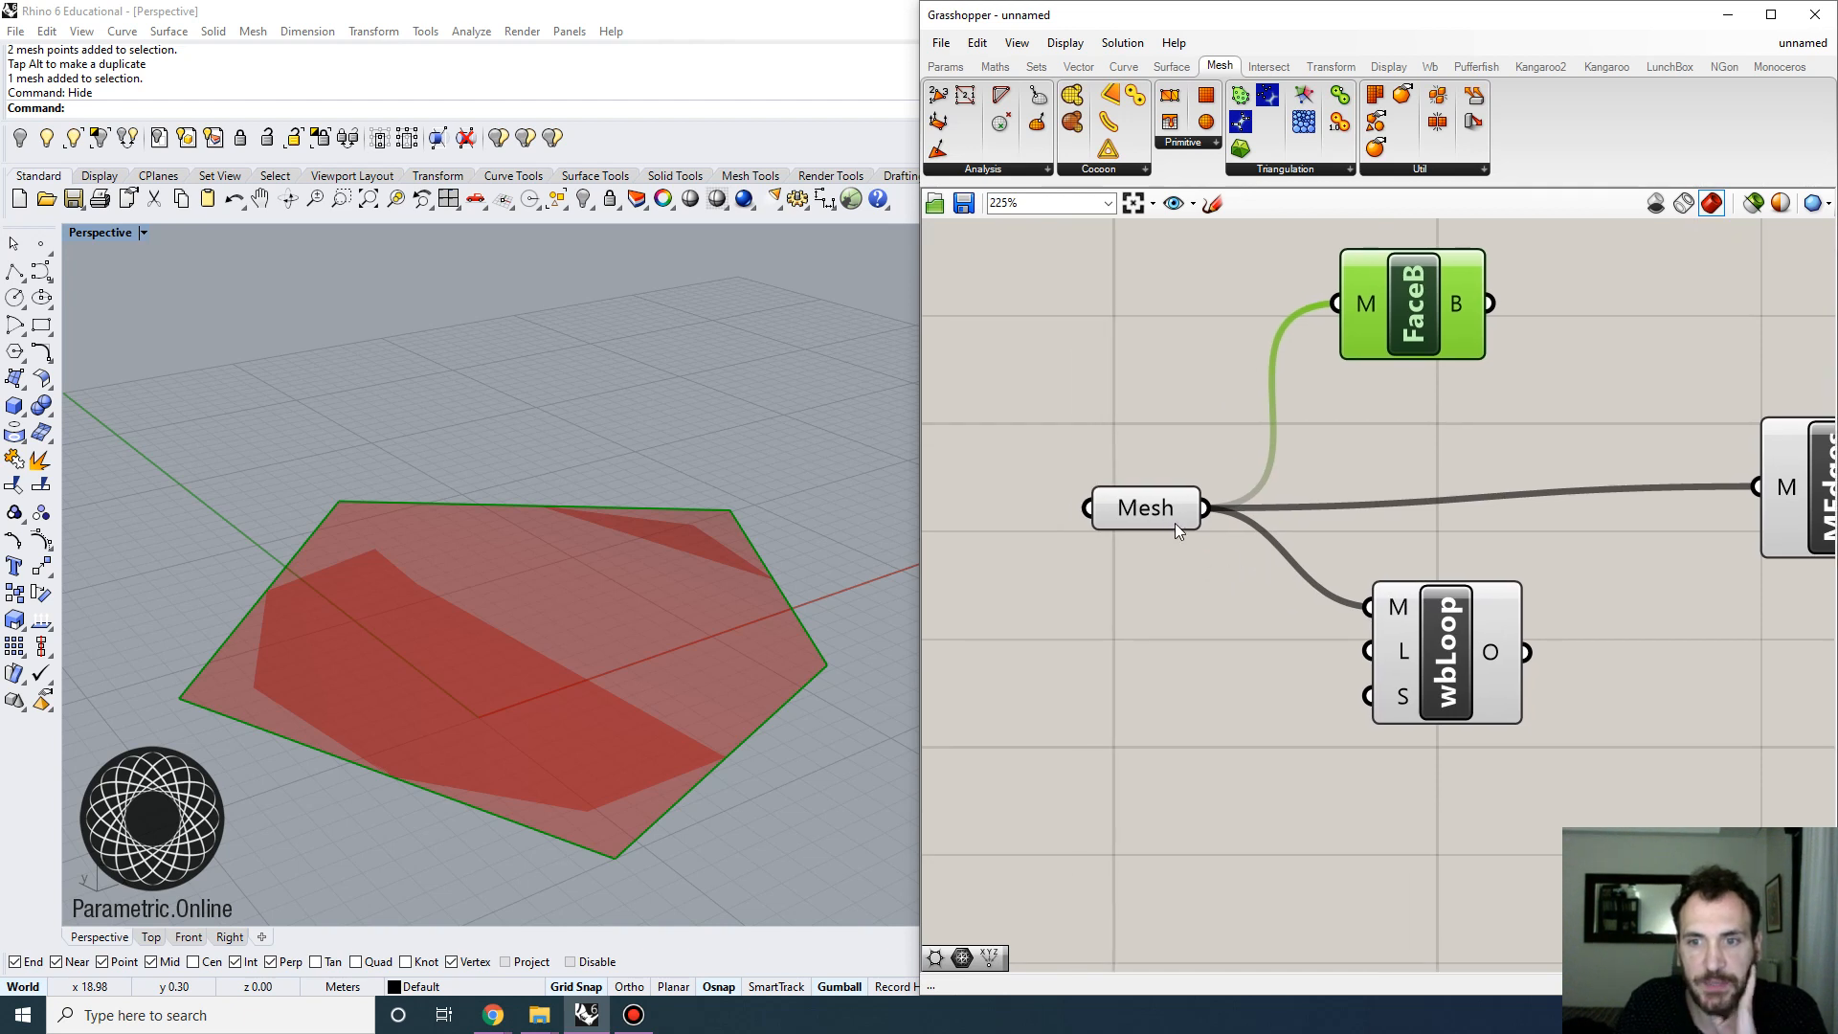
mouse_move(1175, 523)
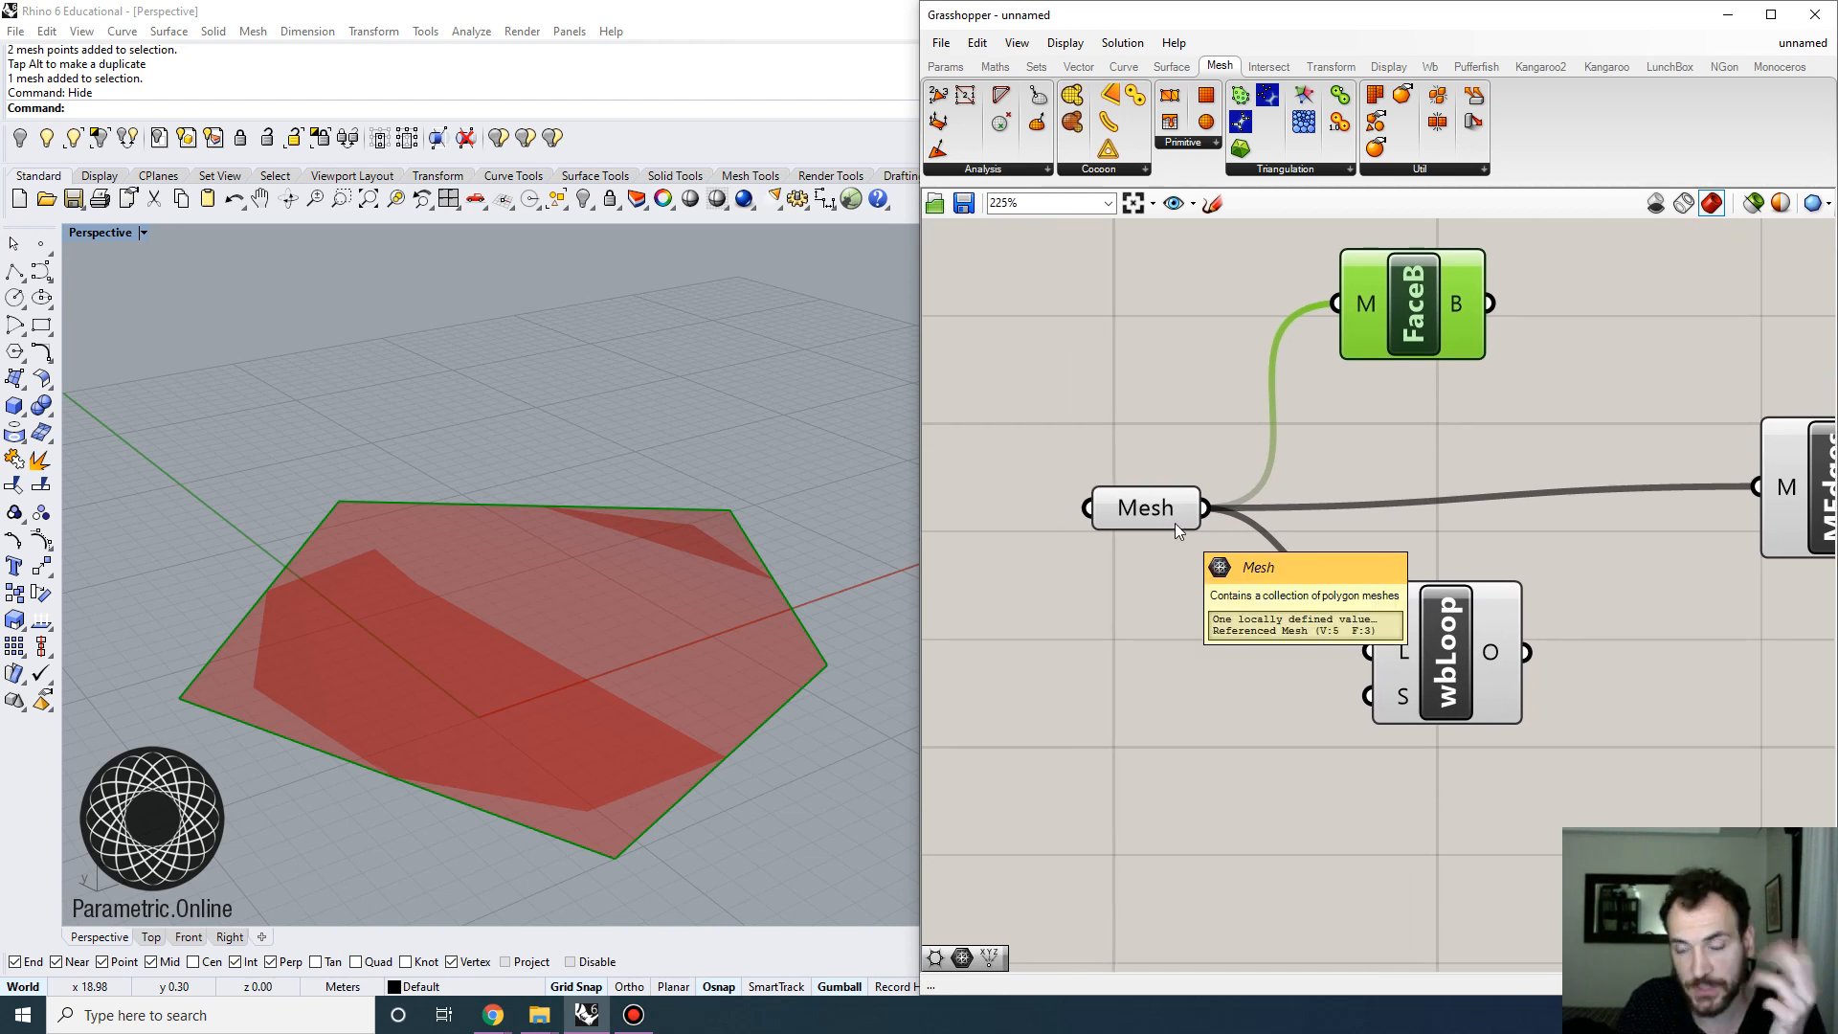
mouse_move(1488, 658)
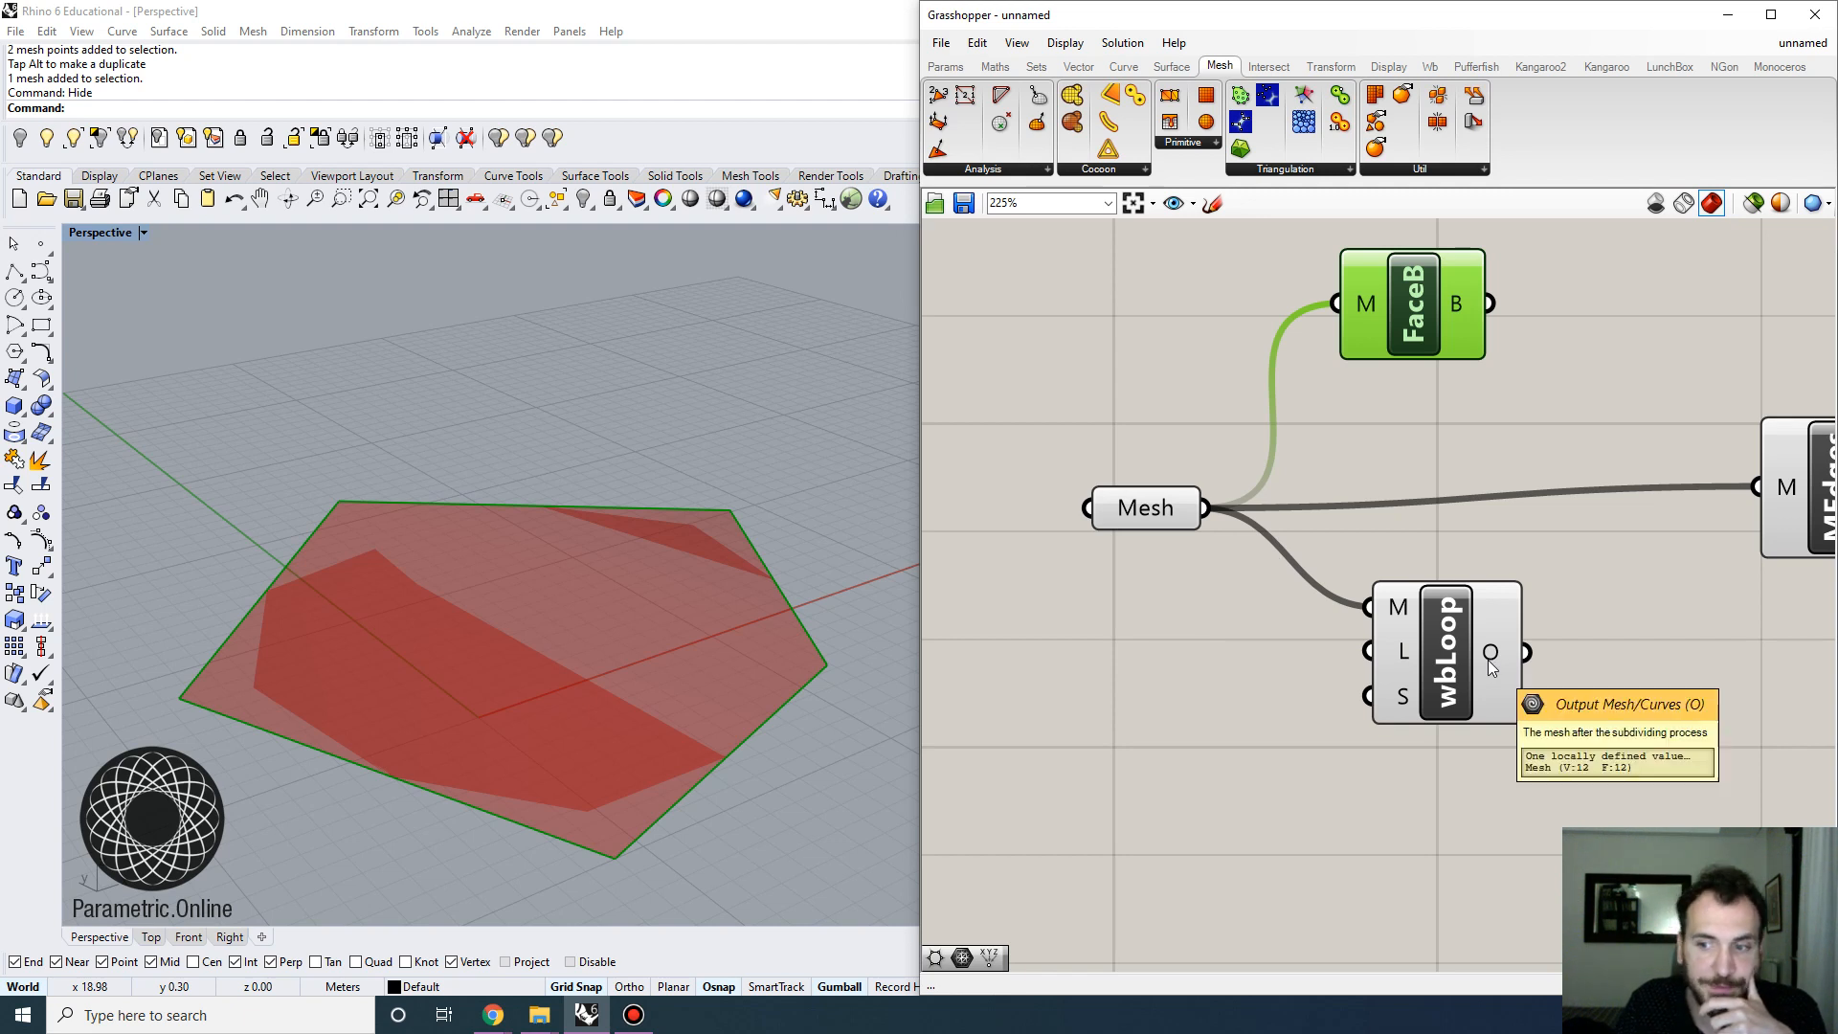
click(1179, 664)
Replace the Face Boundaries input with the Loop Subdivision output and inspect the subdivided face outlines
right_drag(1456, 546, 1292, 583)
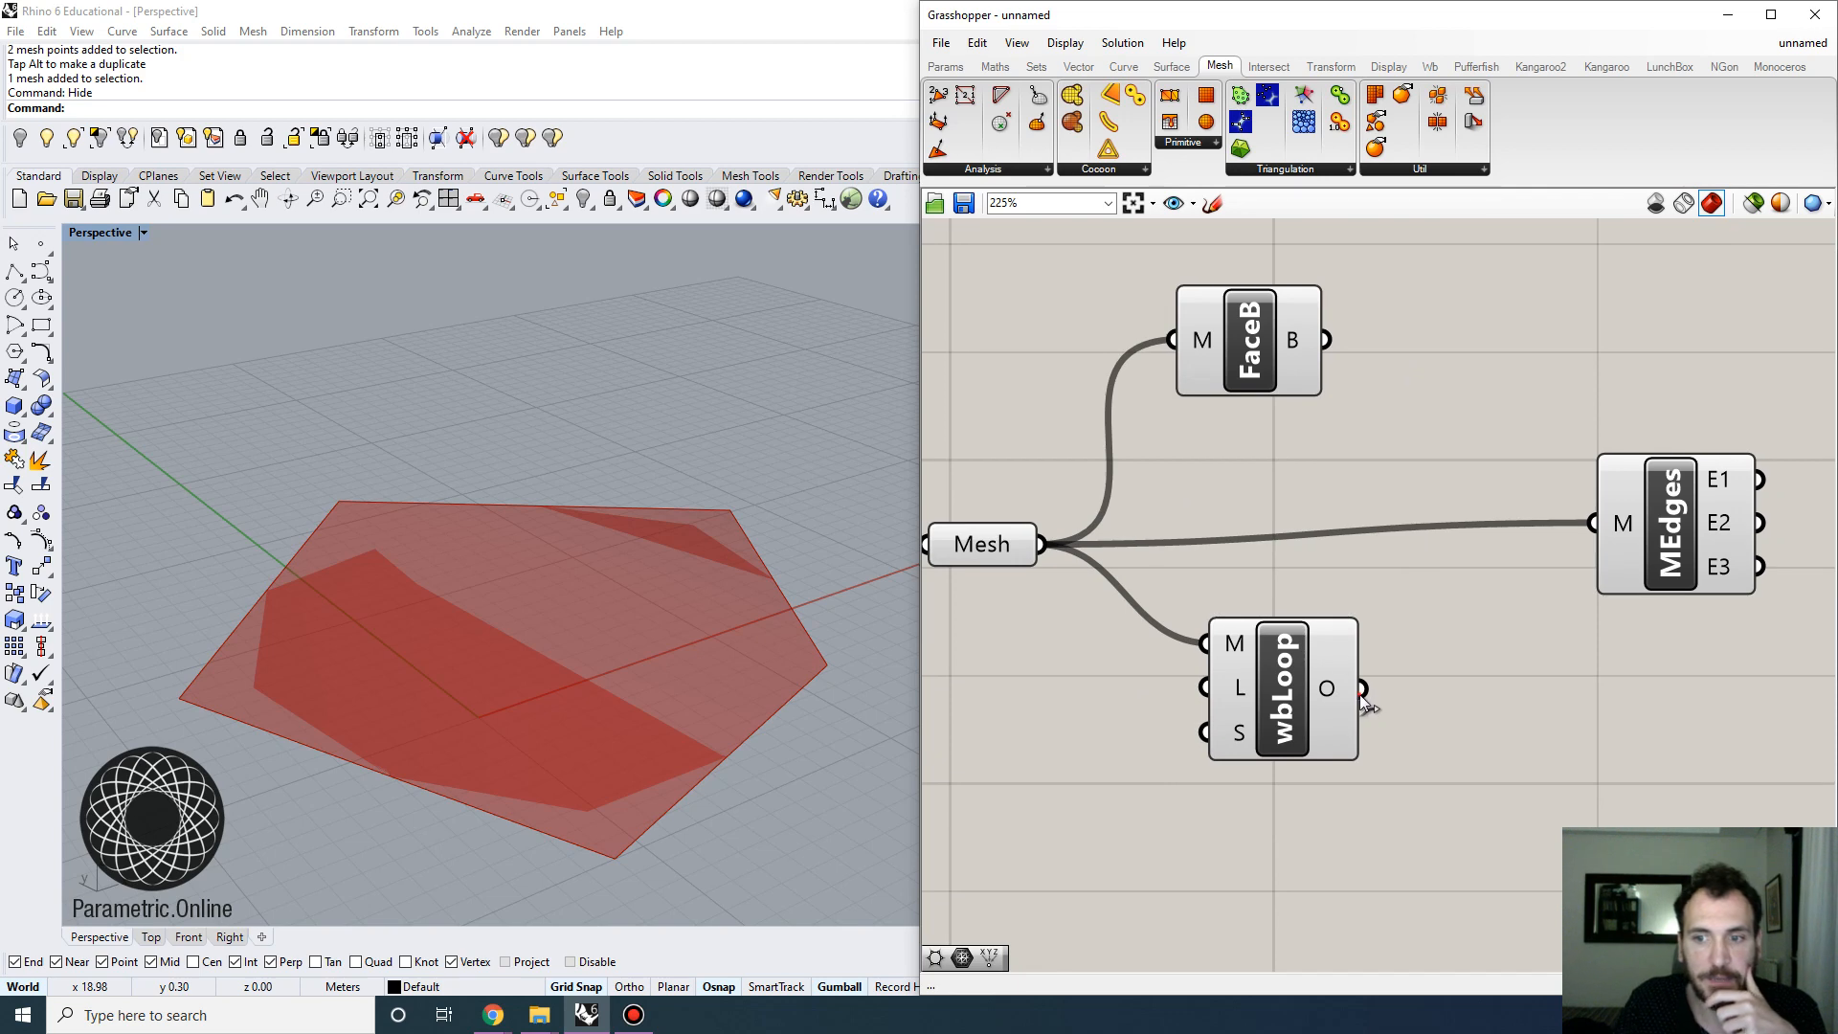
drag(1359, 693, 1186, 363)
click(1199, 365)
right_drag(601, 620, 496, 632)
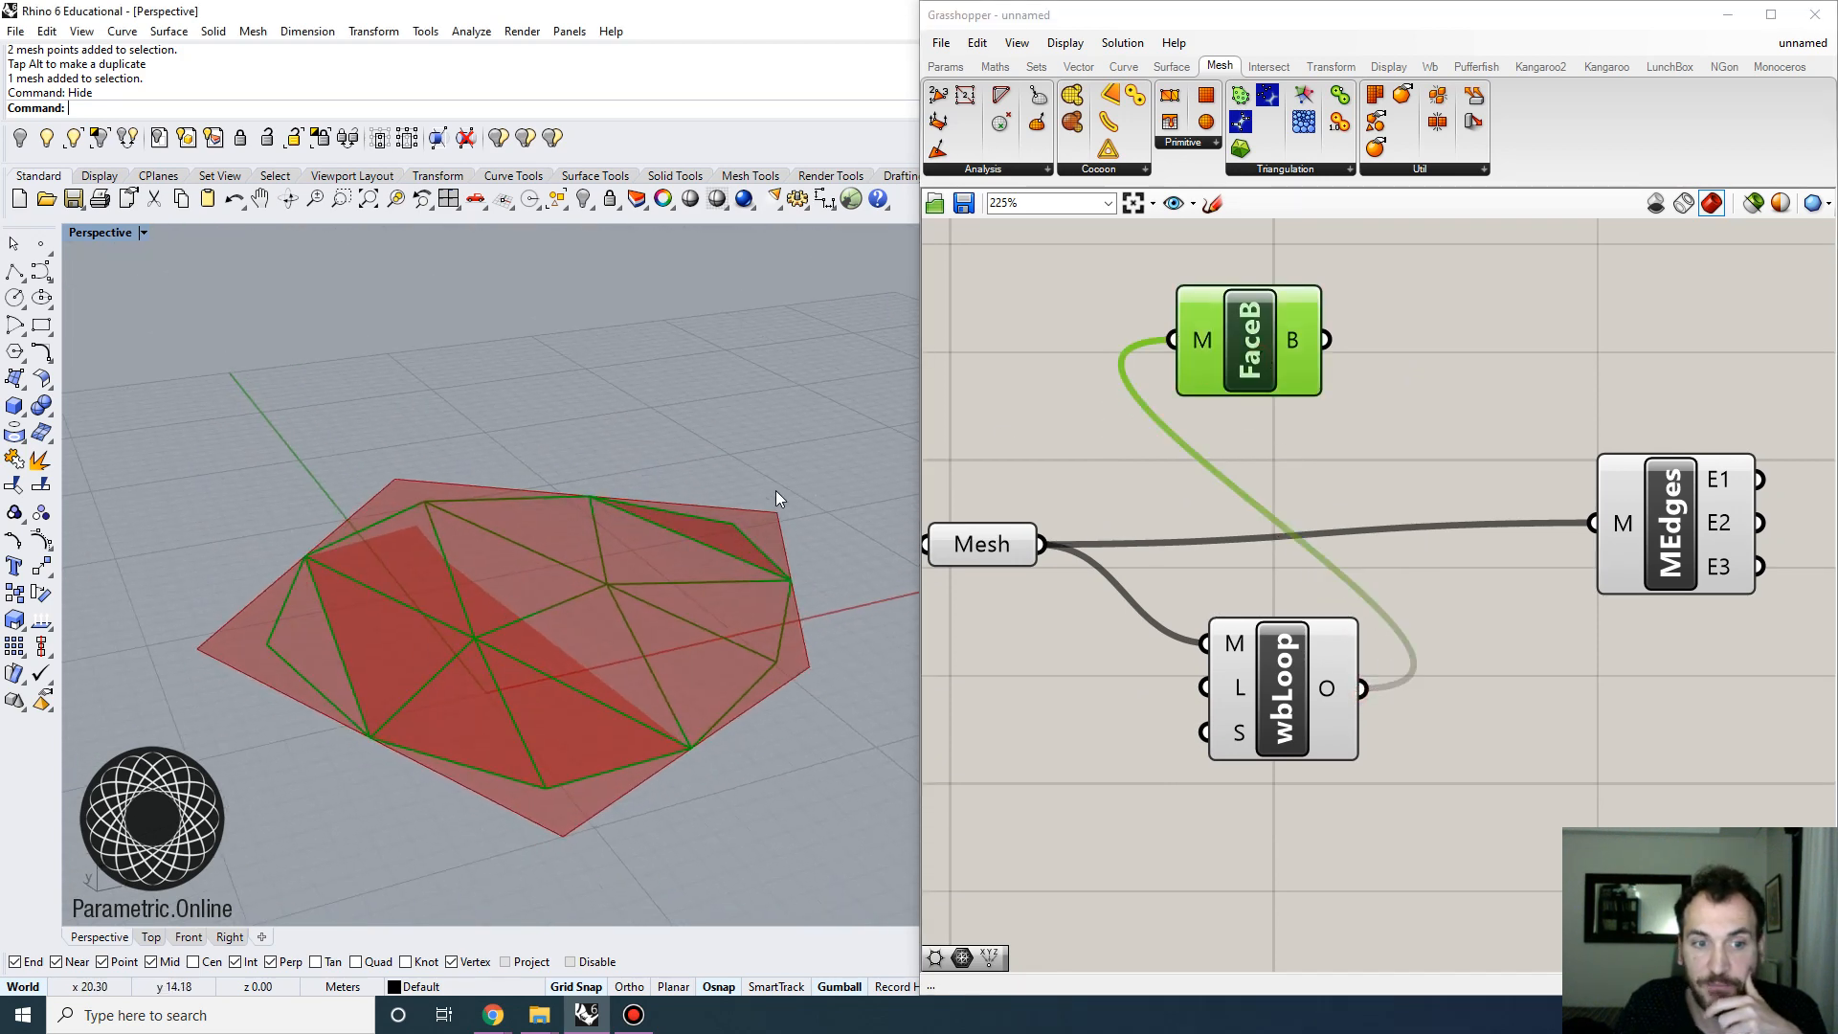
Bake the Face Boundaries curves into Rhino, select them all and move them beside the preview mesh
scroll(775, 497, down, 3)
right_click(1235, 337)
click(1309, 419)
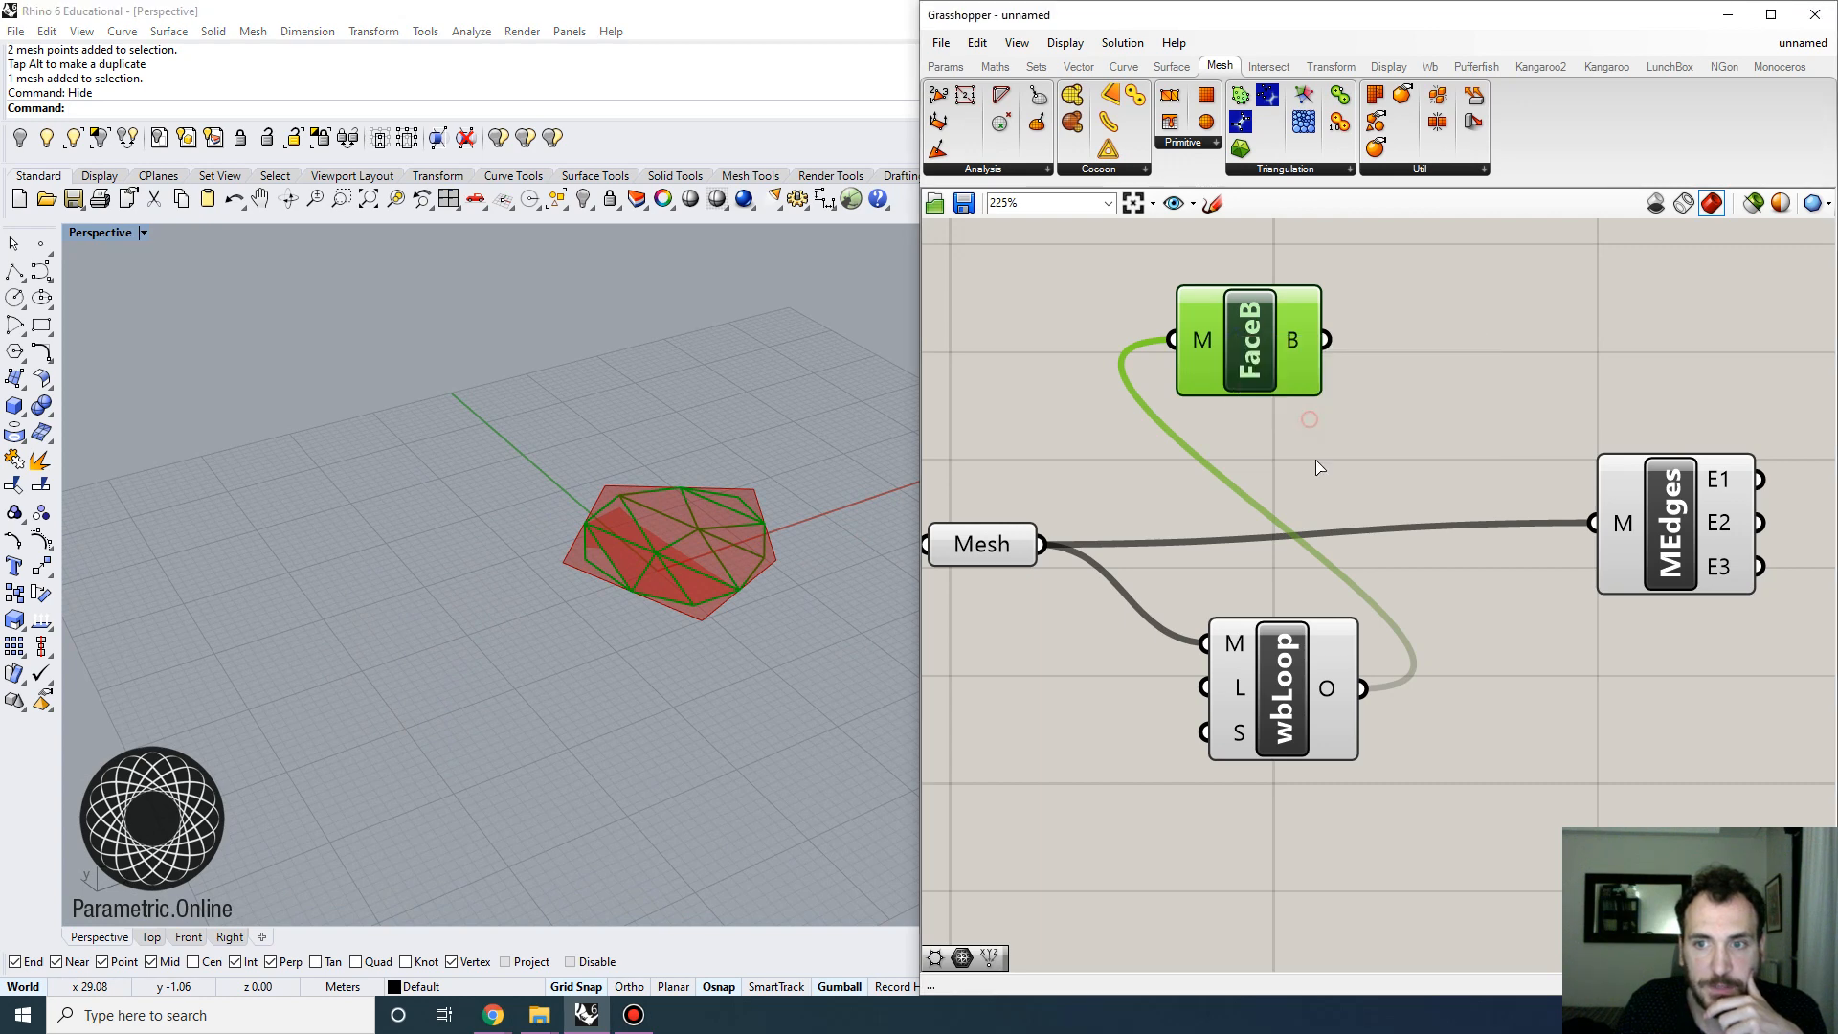
click(1325, 599)
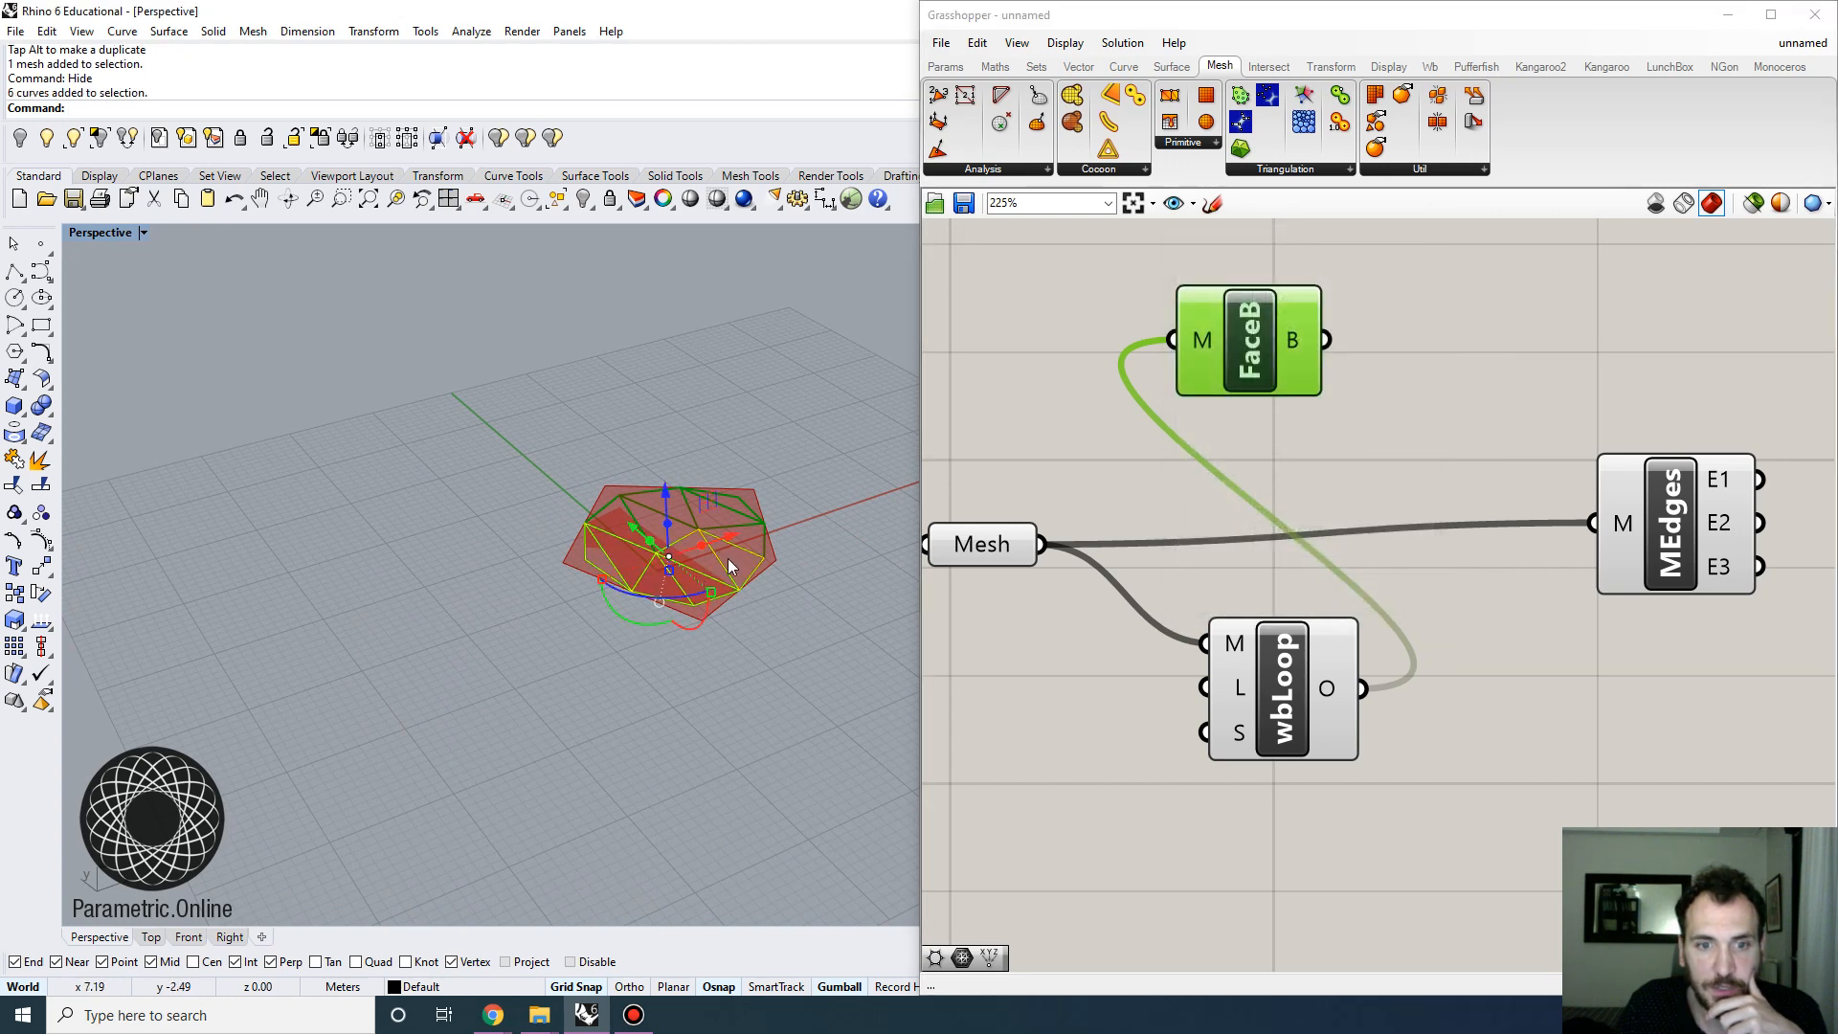
drag(524, 491, 793, 655)
drag(749, 523, 577, 721)
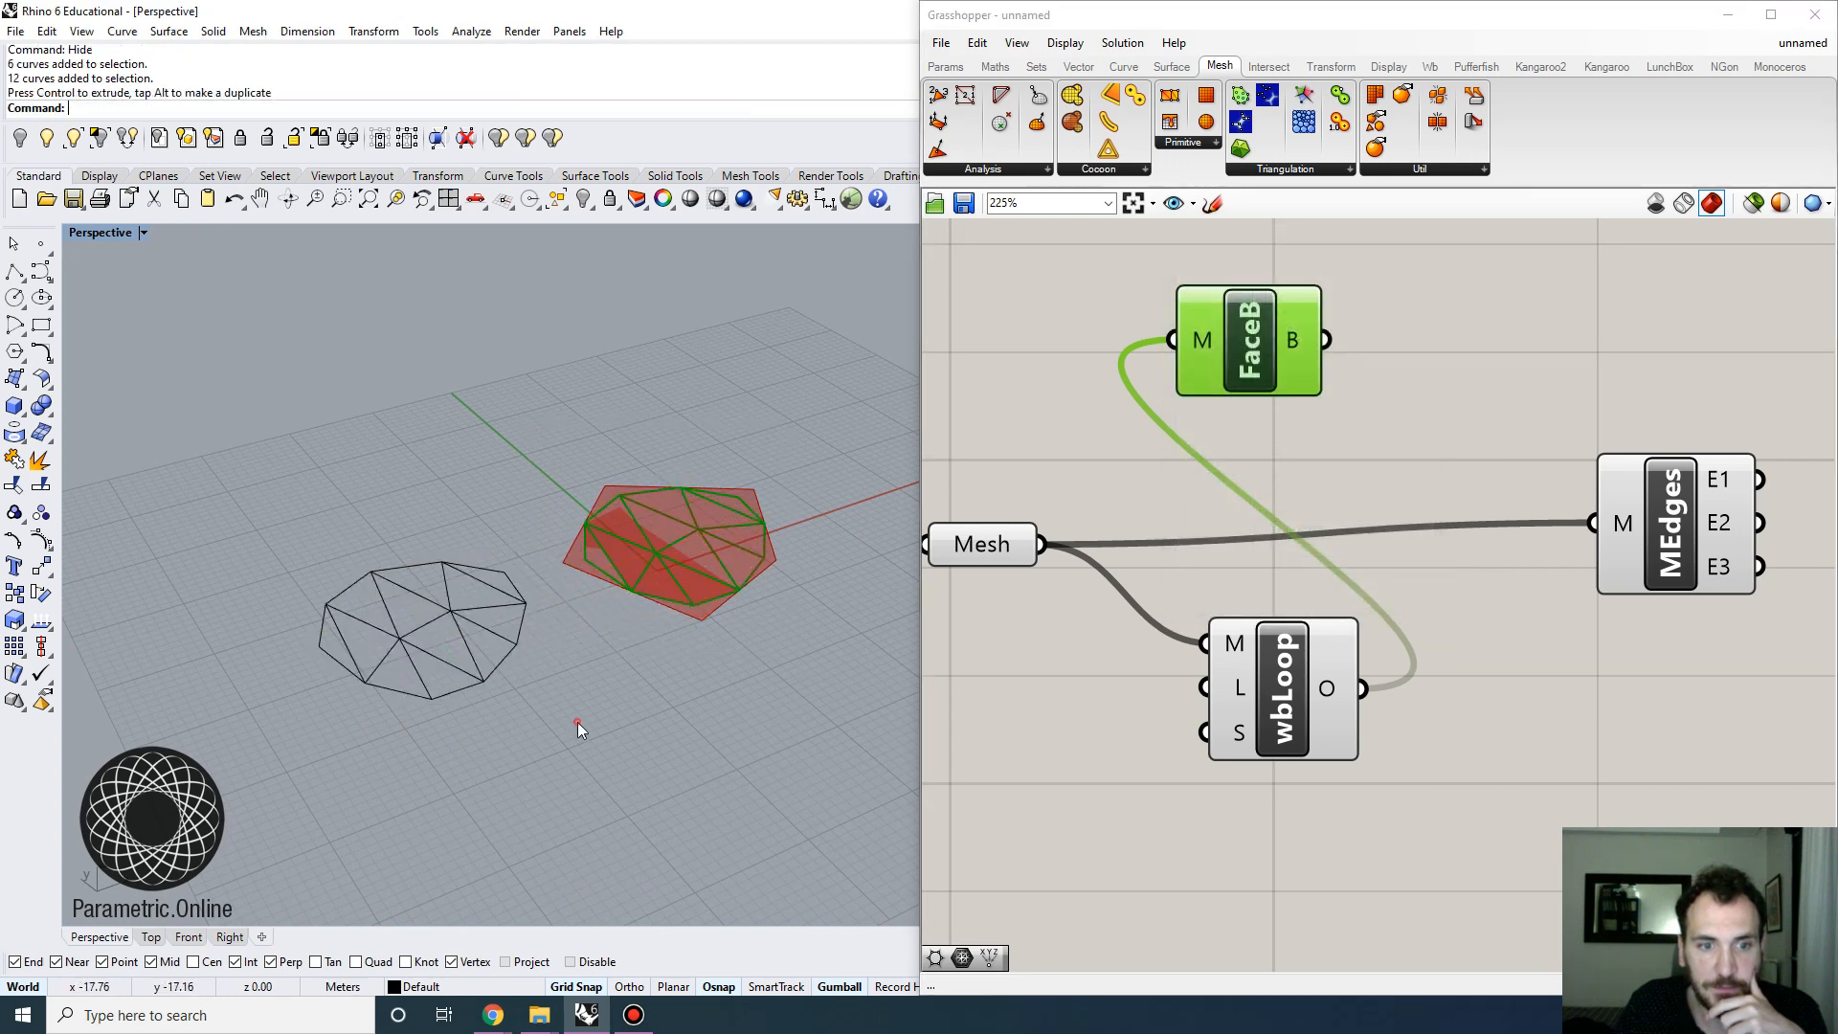
Examine the baked face outlines by selecting individual triangles and viewing the pattern up close
scroll(497, 631, up, 3)
click(490, 647)
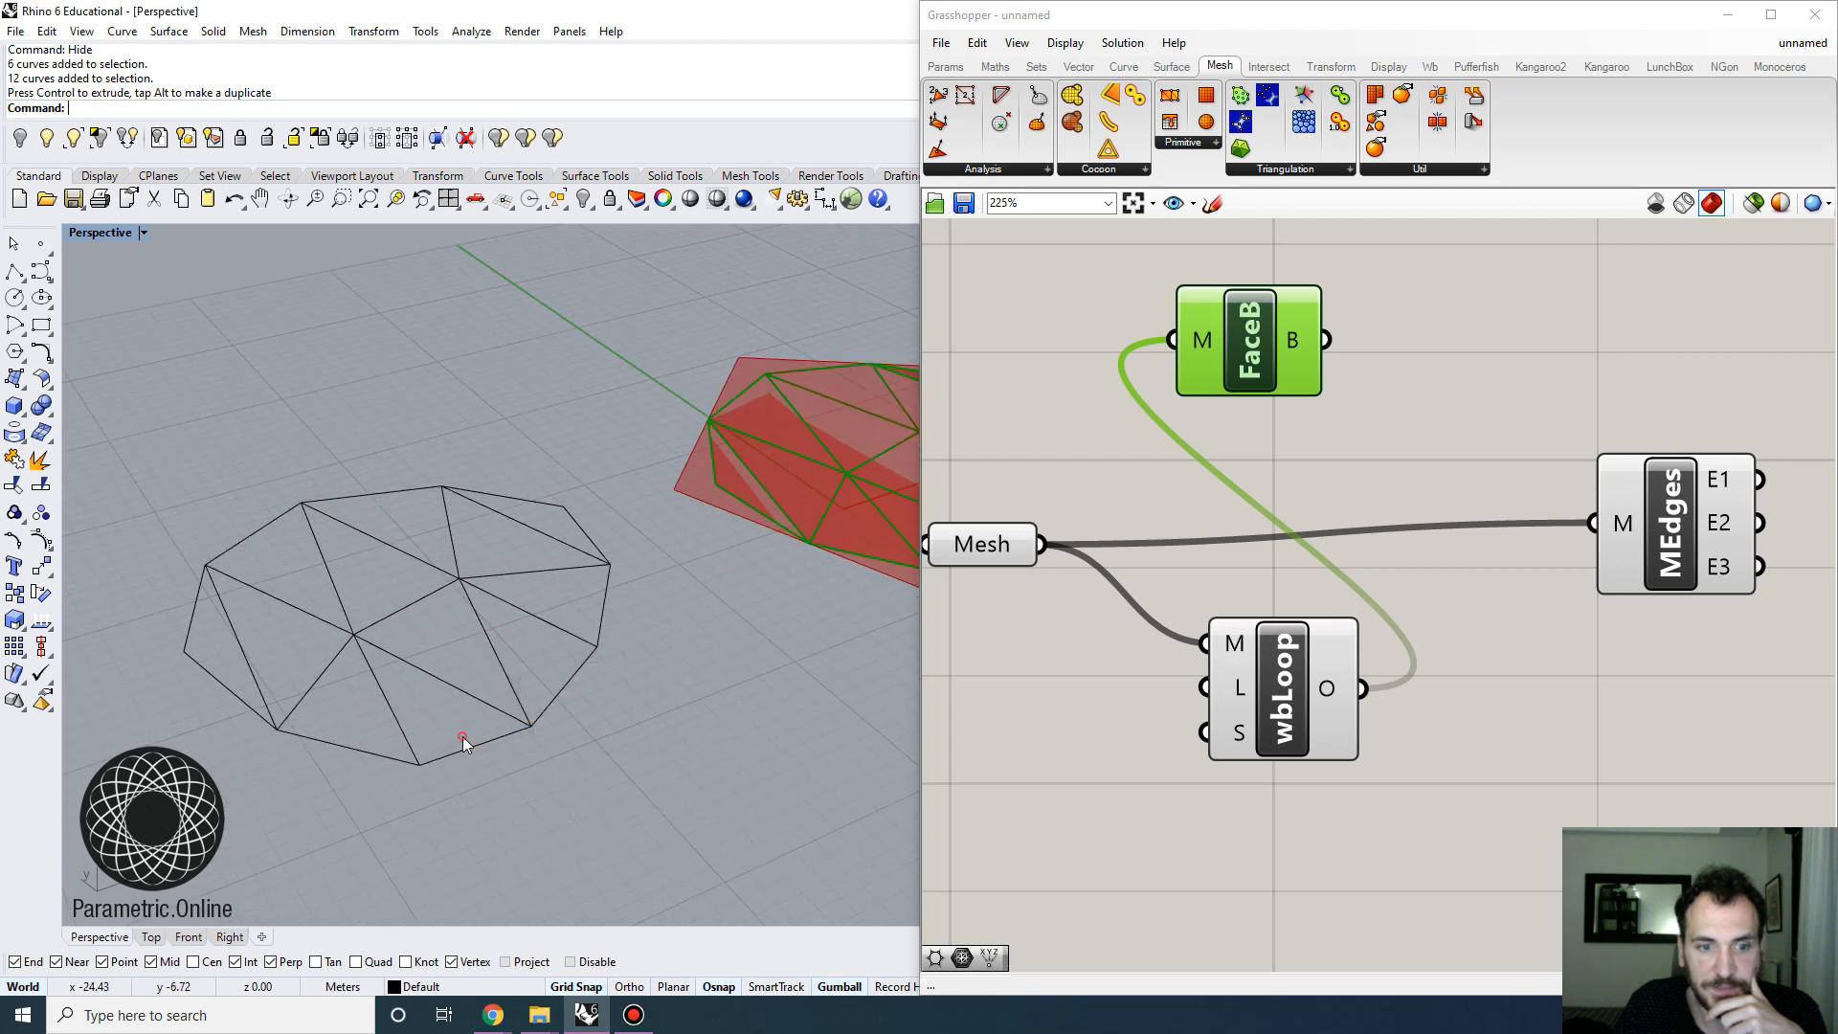
click(463, 739)
click(335, 746)
click(383, 814)
scroll(442, 723, down, 4)
right_drag(463, 709, 469, 706)
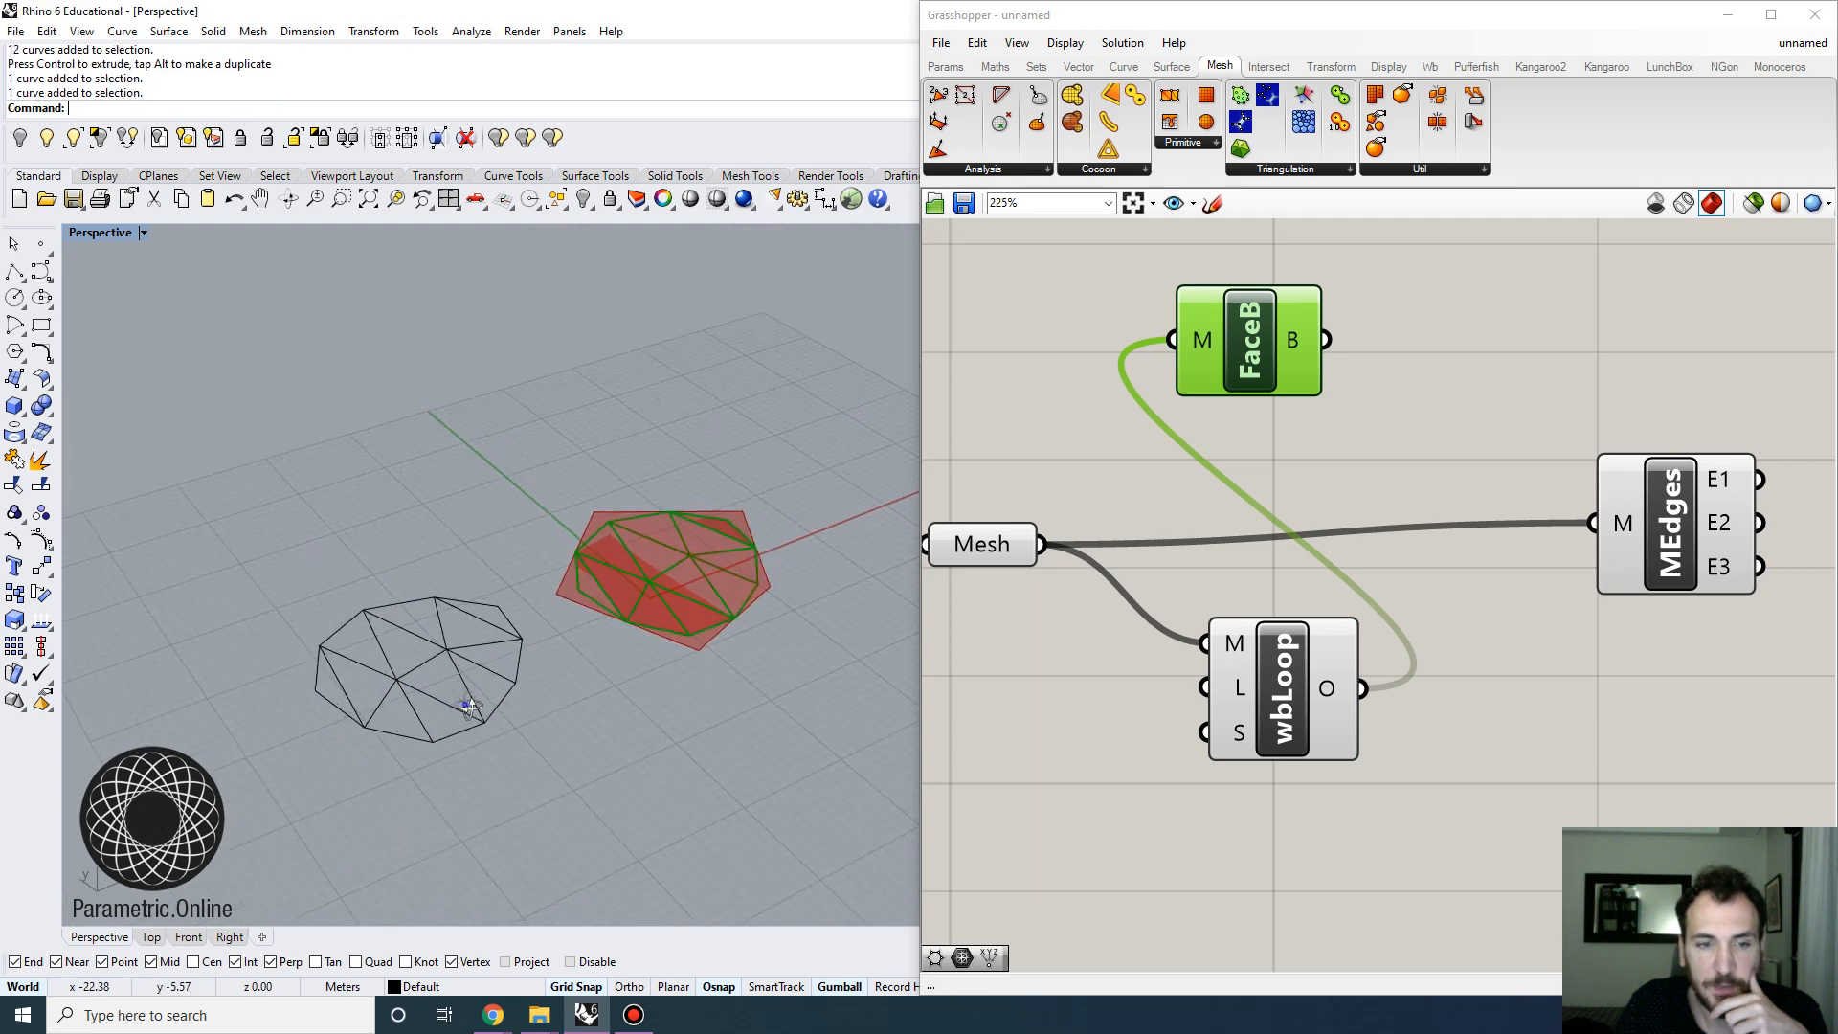
scroll(428, 670, up, 3)
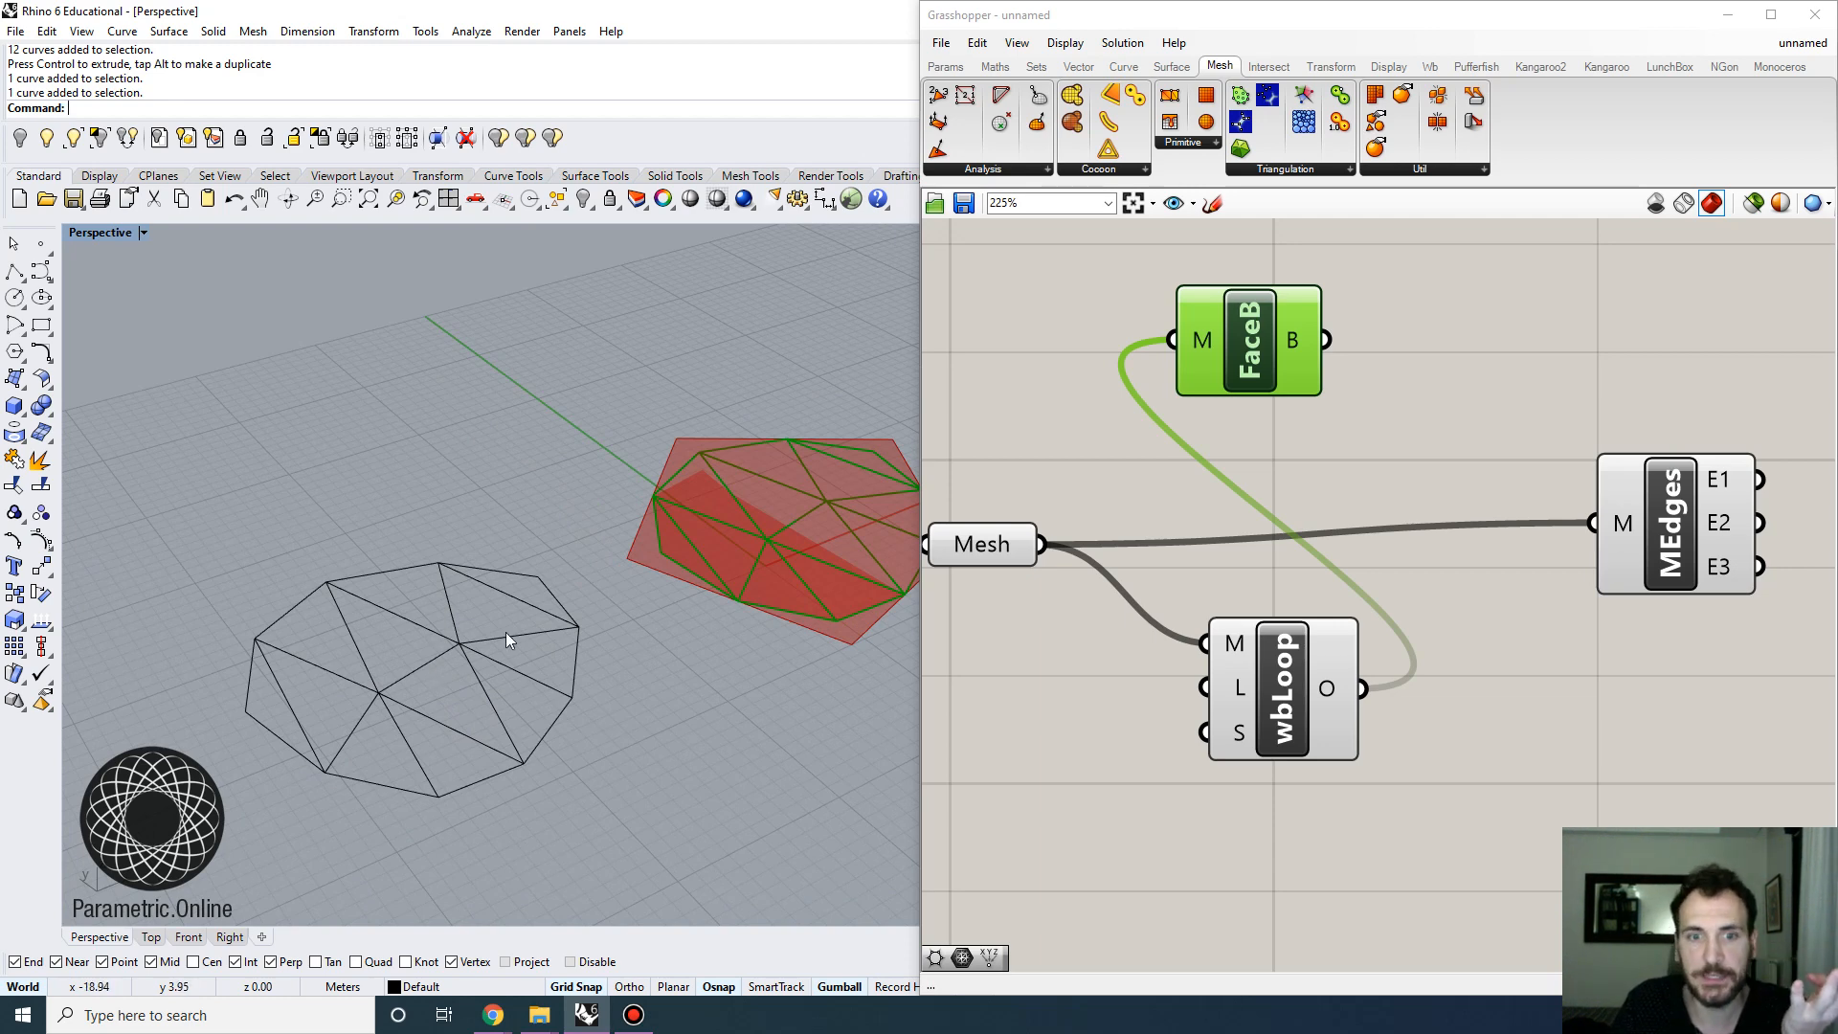
scroll(593, 613, down, 2)
scroll(727, 588, up, 1)
Highlight the original mesh to compare it with its subdivision, and read the Loop Subdivision component's description
click(991, 559)
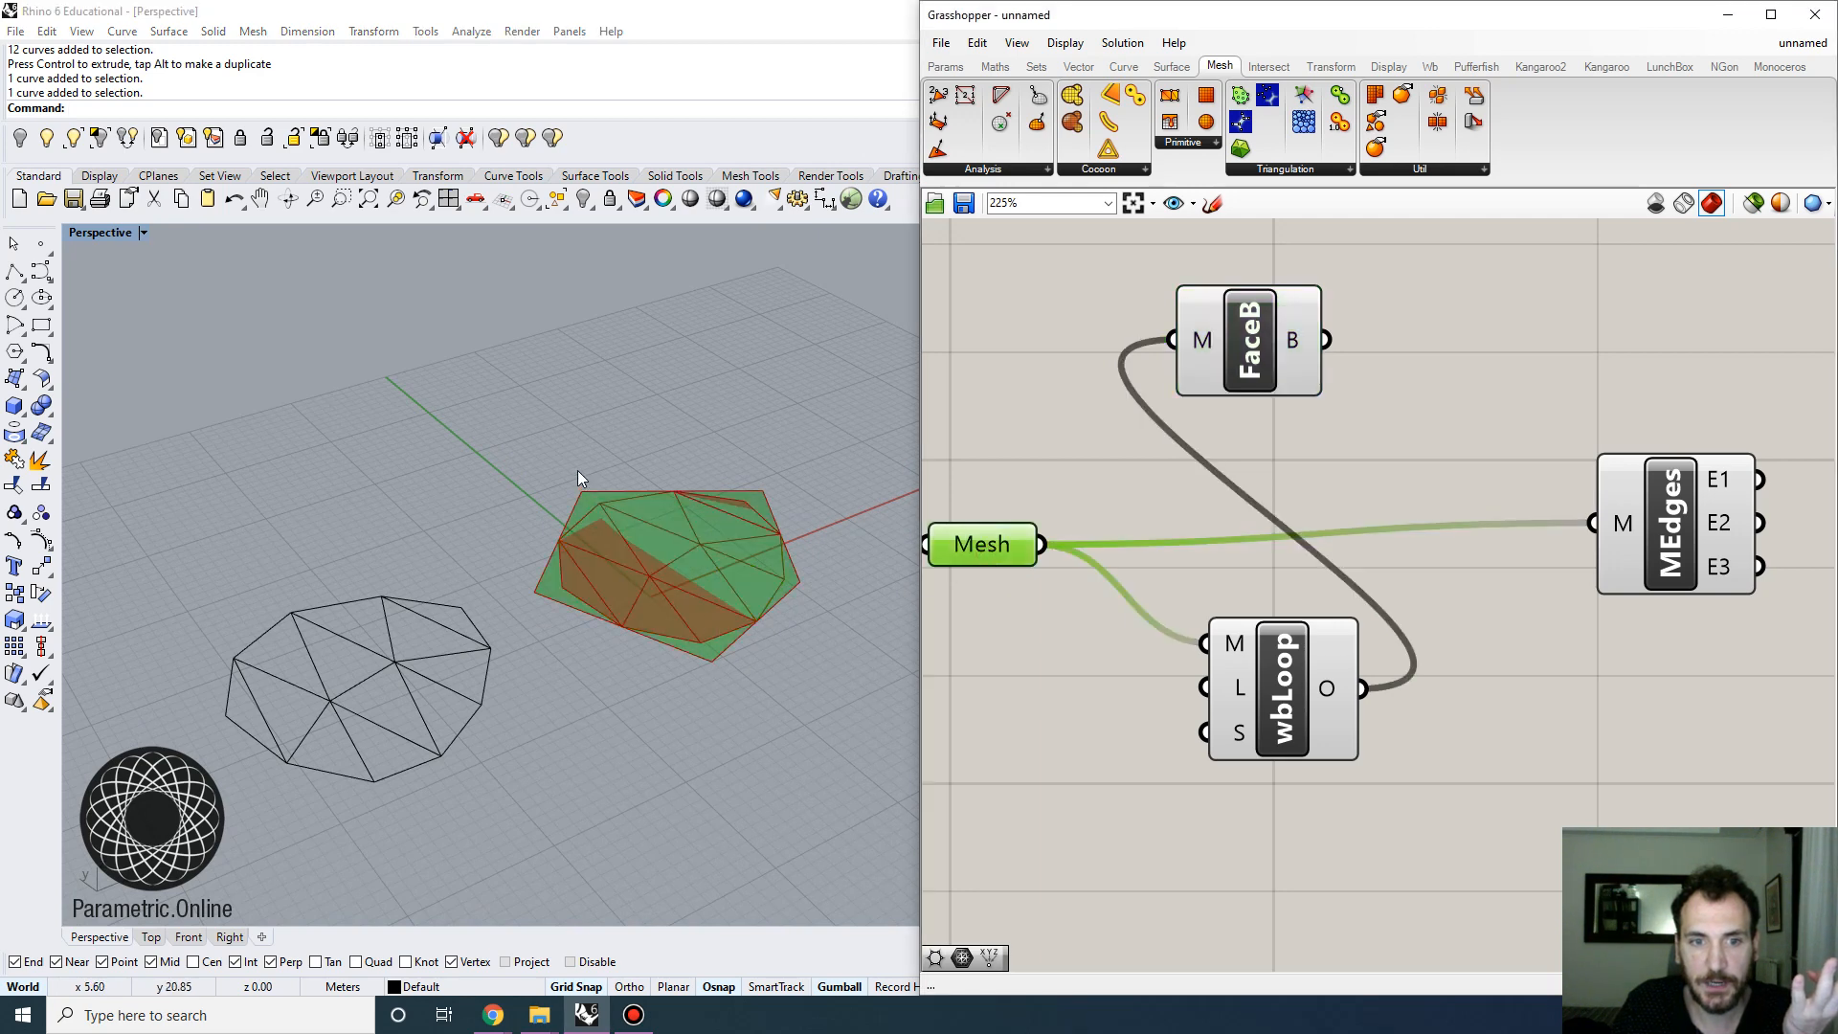
scroll(660, 593, up, 2)
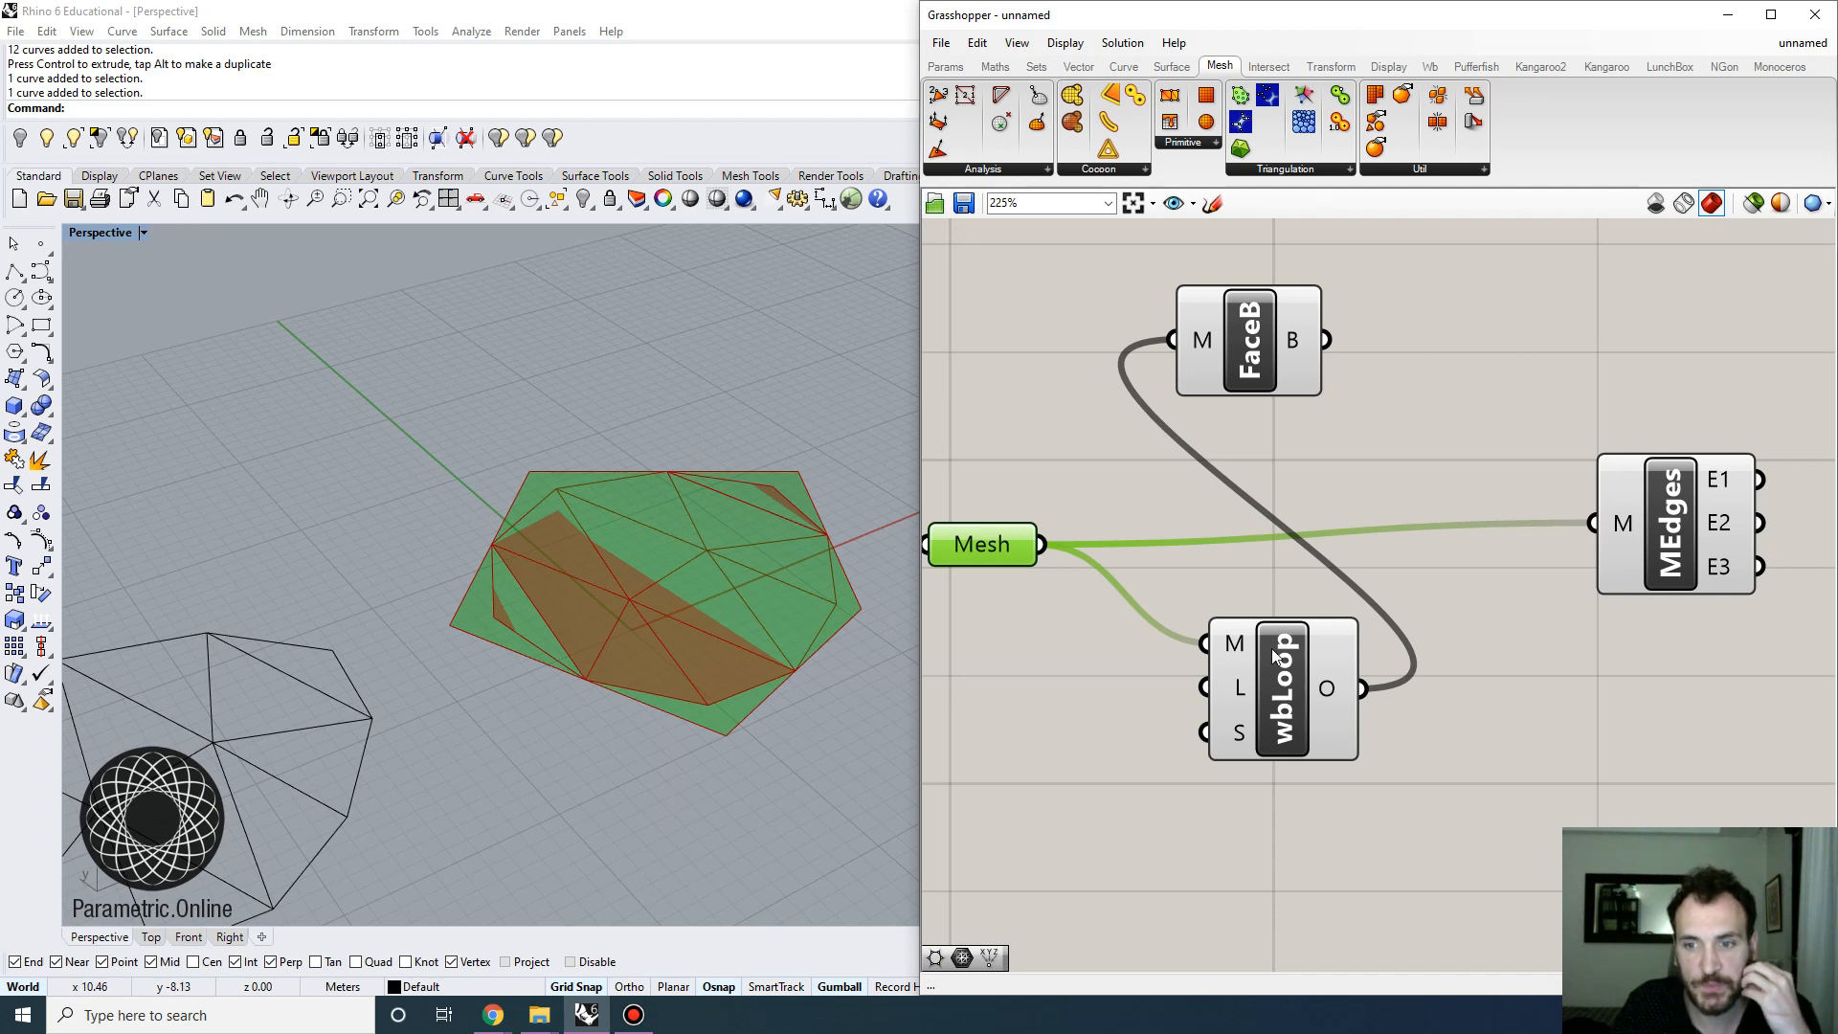
mouse_move(1271, 655)
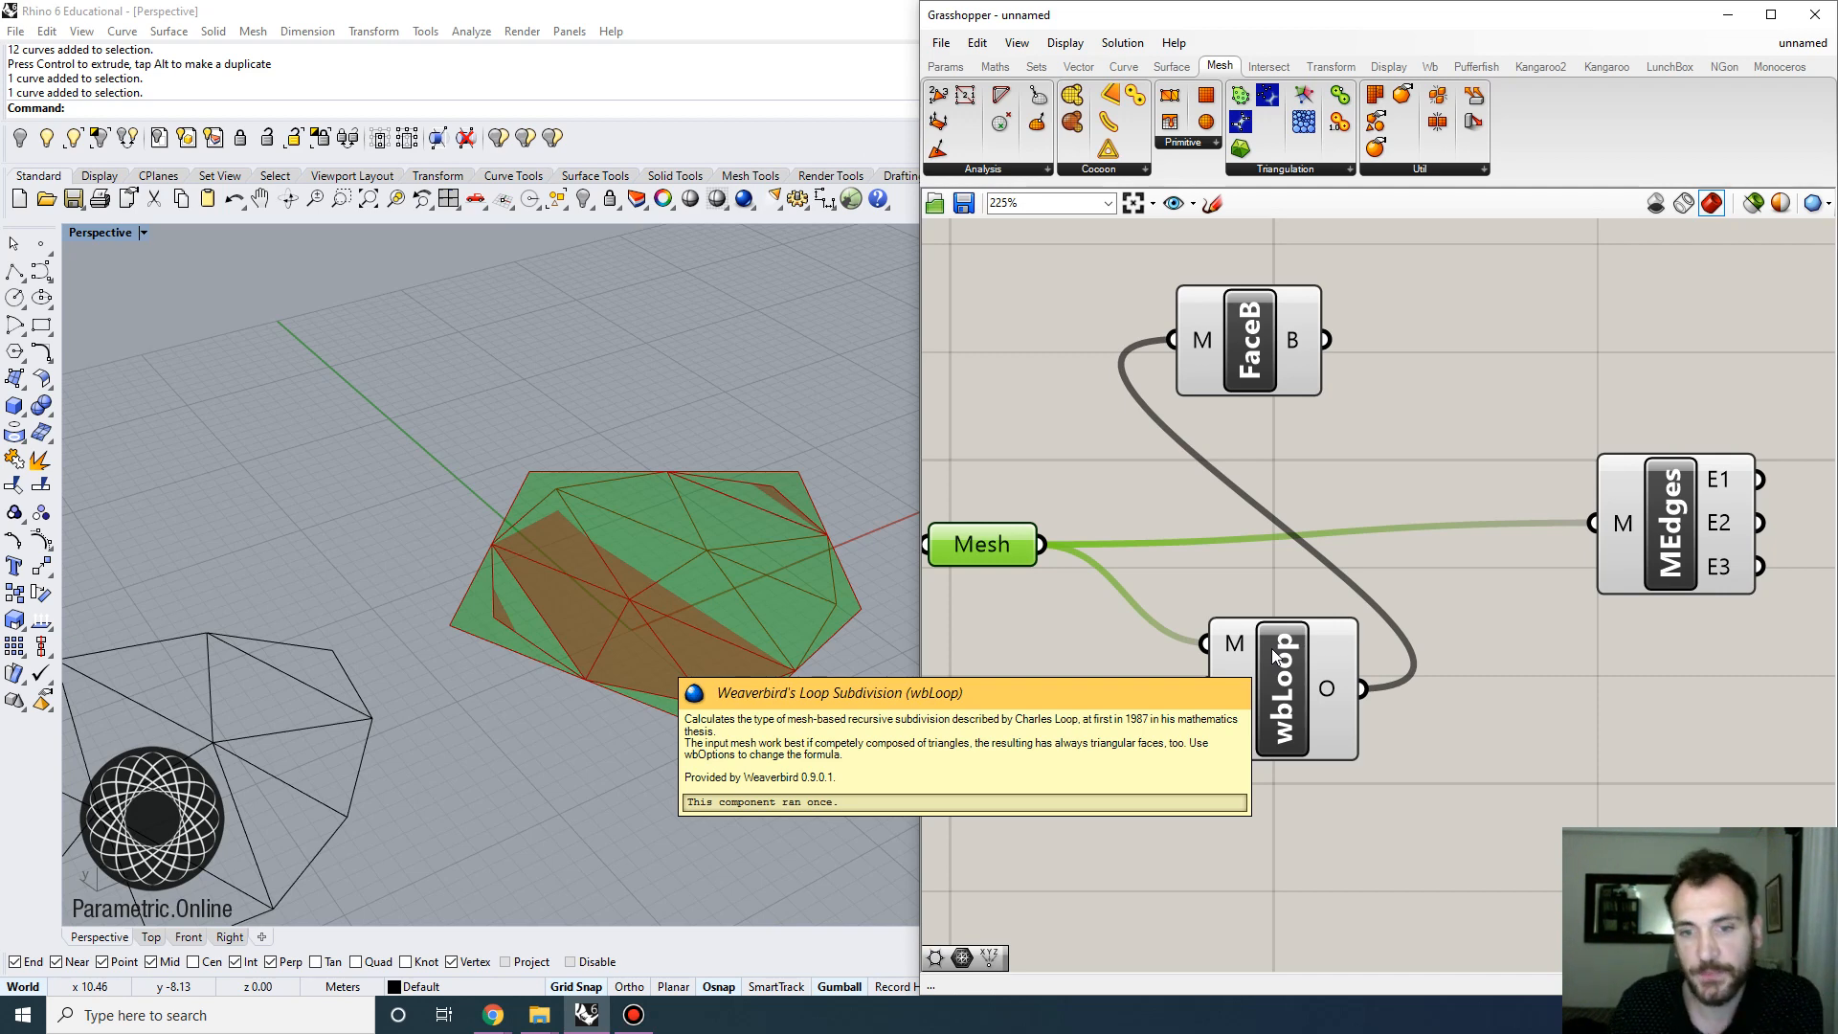
scroll(1271, 647, down, 1)
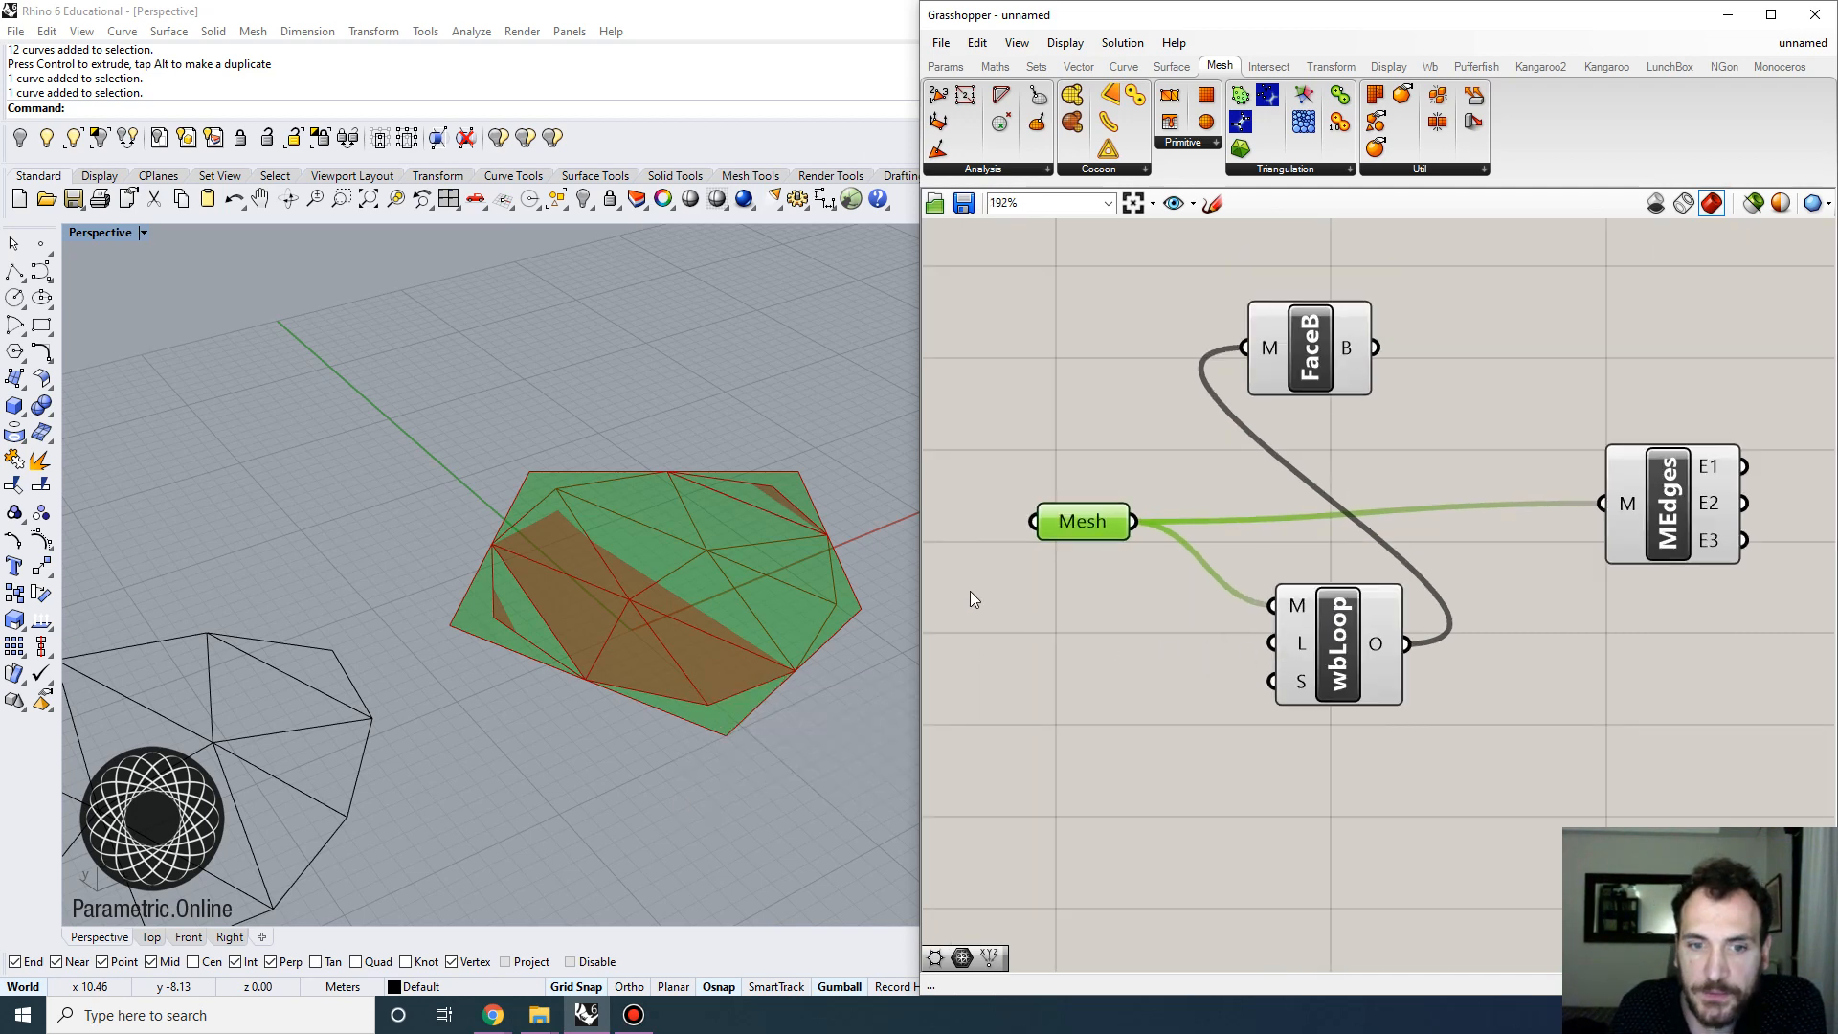
mouse_move(1304, 683)
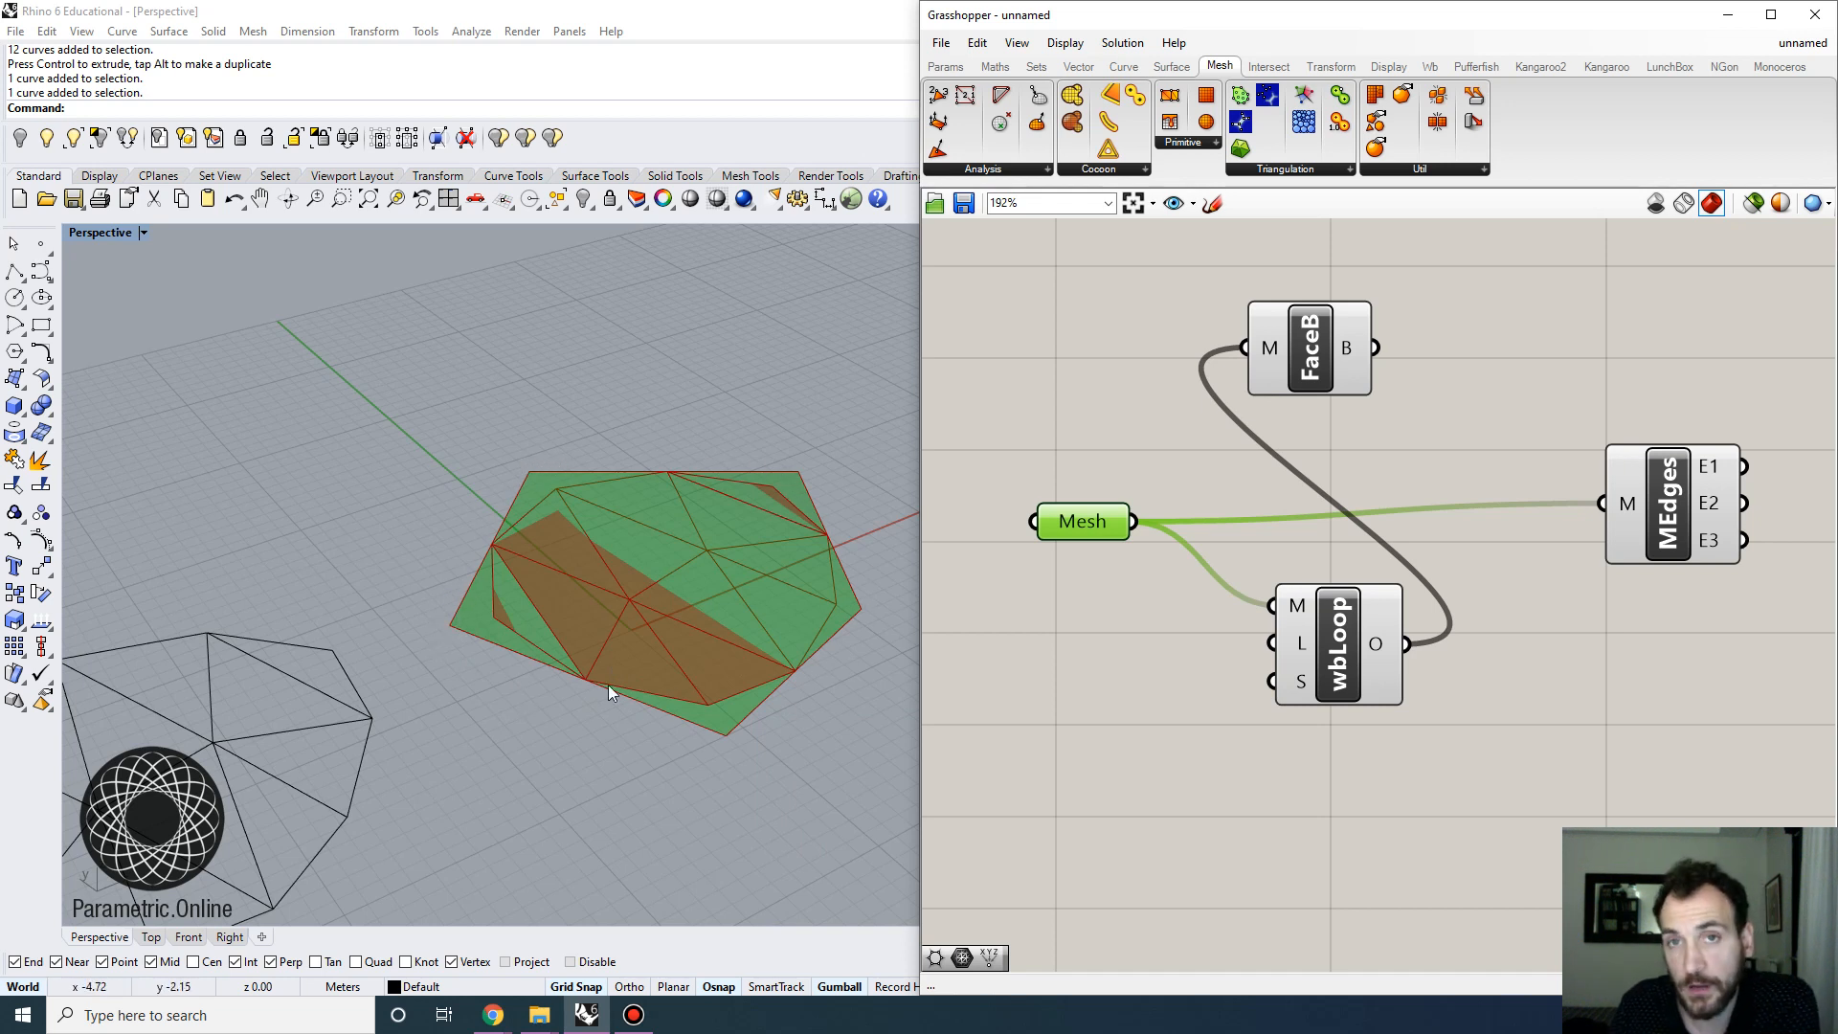
double_click(1051, 658)
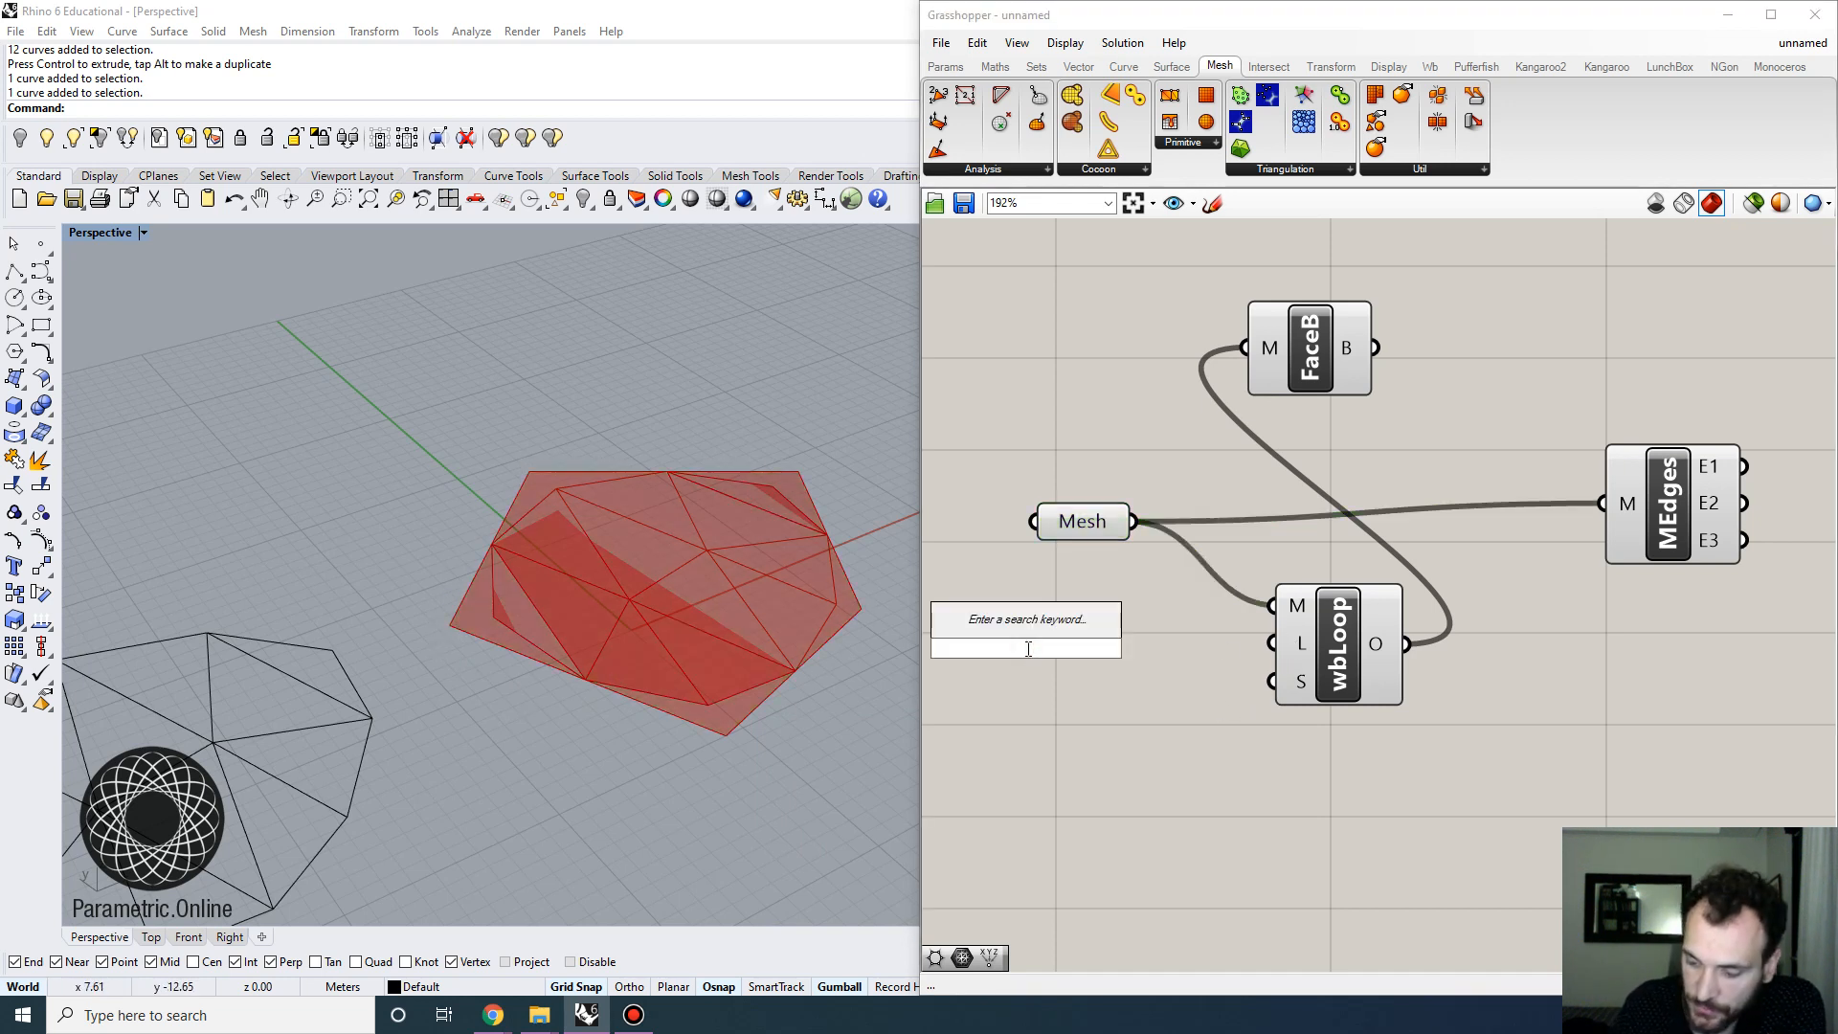
text(1)
key(Return)
click(1053, 651)
key(Delete)
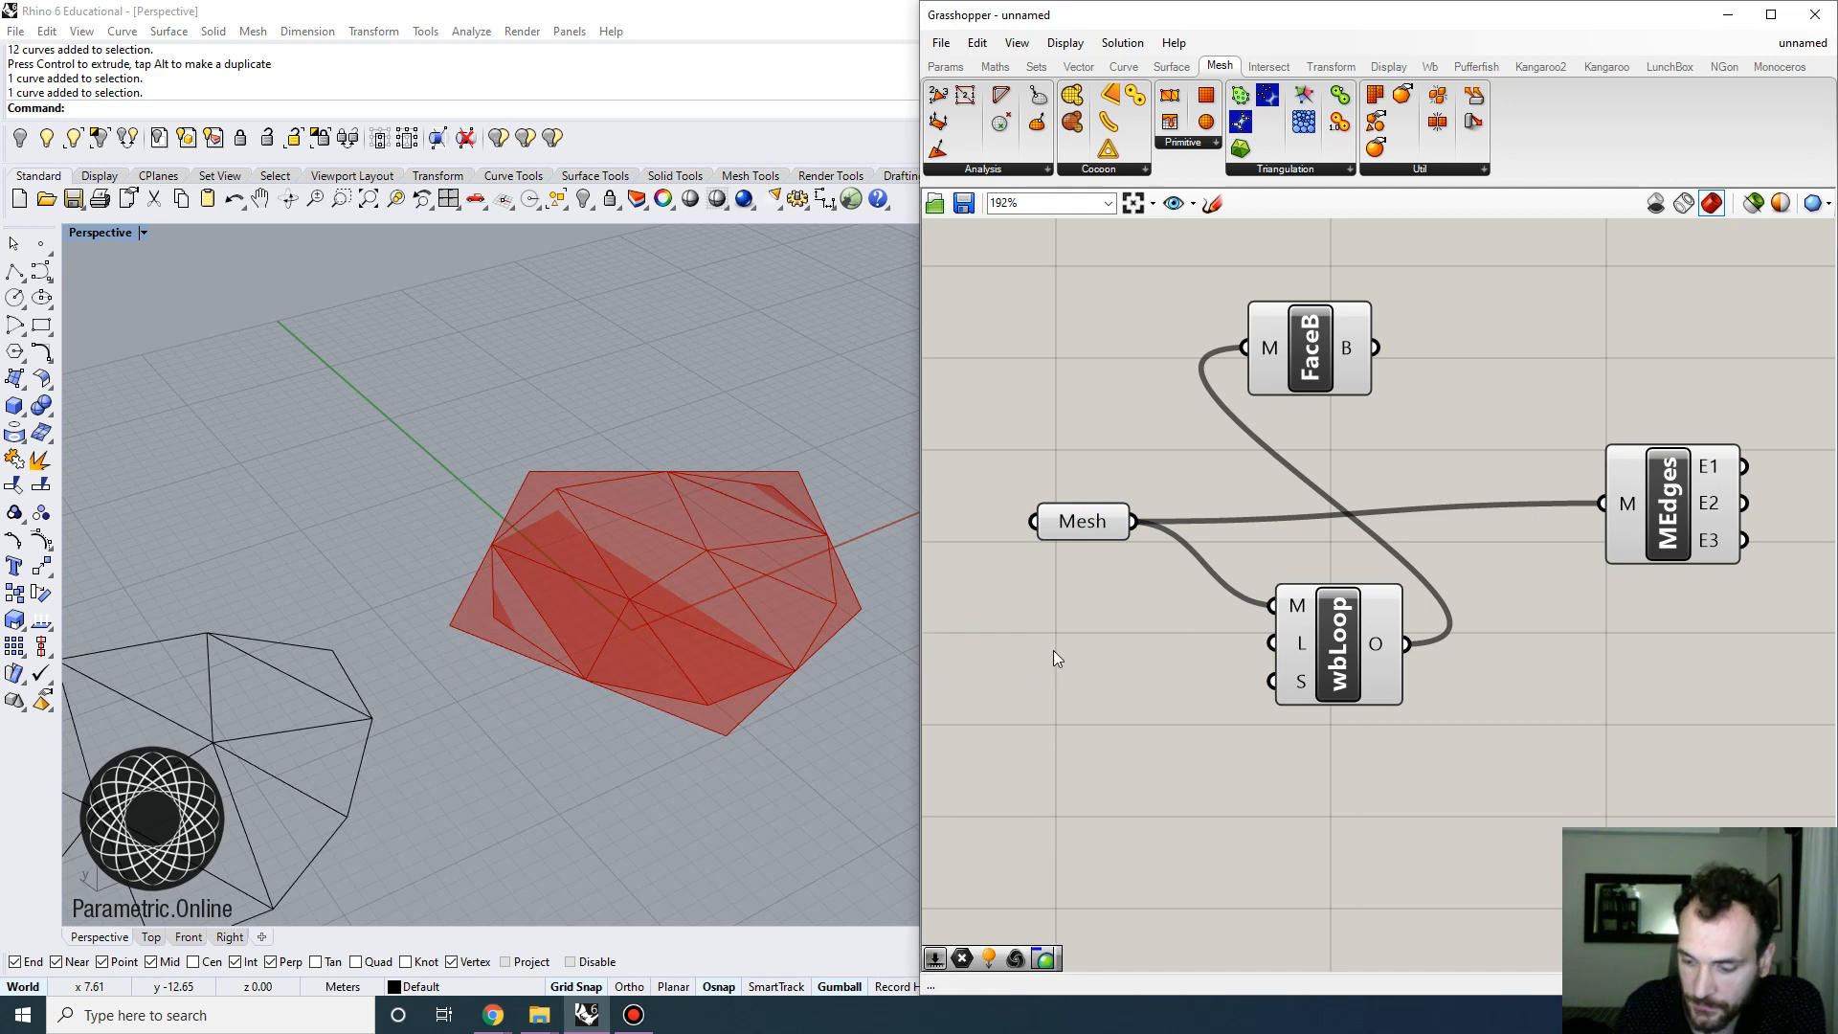
Add a number slider of 3 to the Loop Subdivision level input and reduce its value to 1
double_click(1020, 656)
text(3)
key(Return)
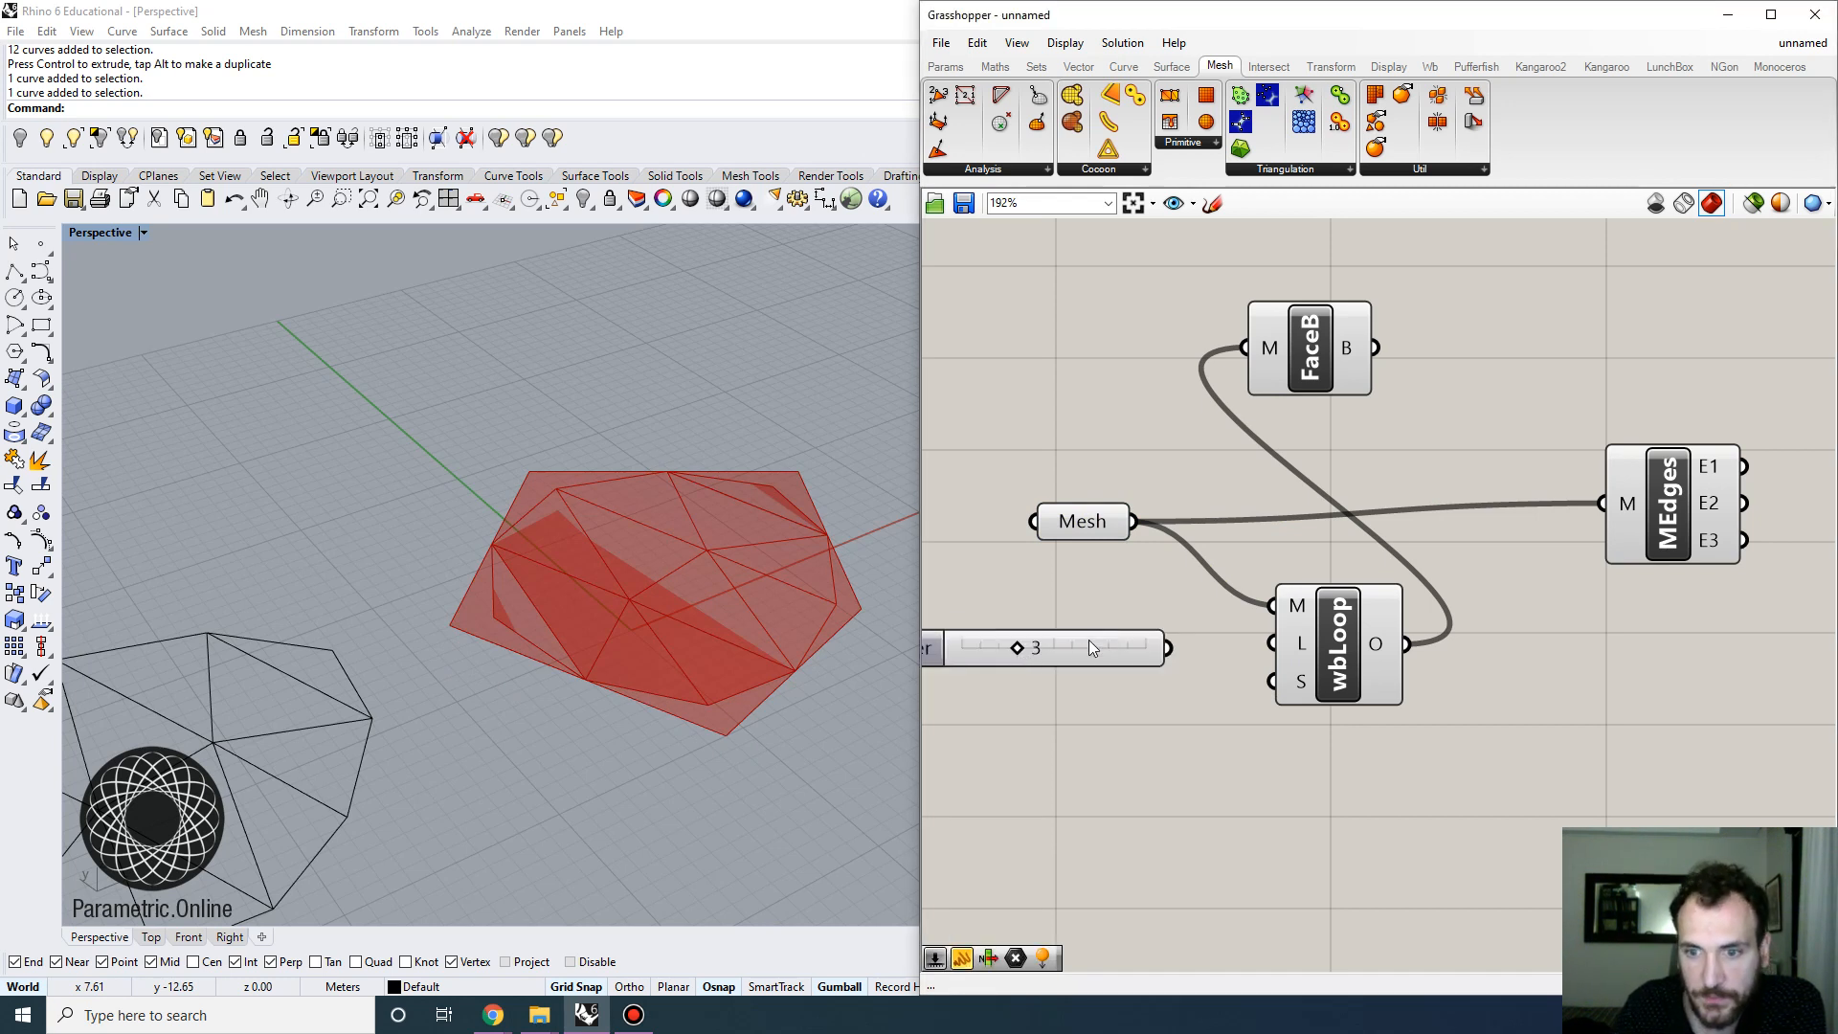
drag(1173, 651, 1271, 644)
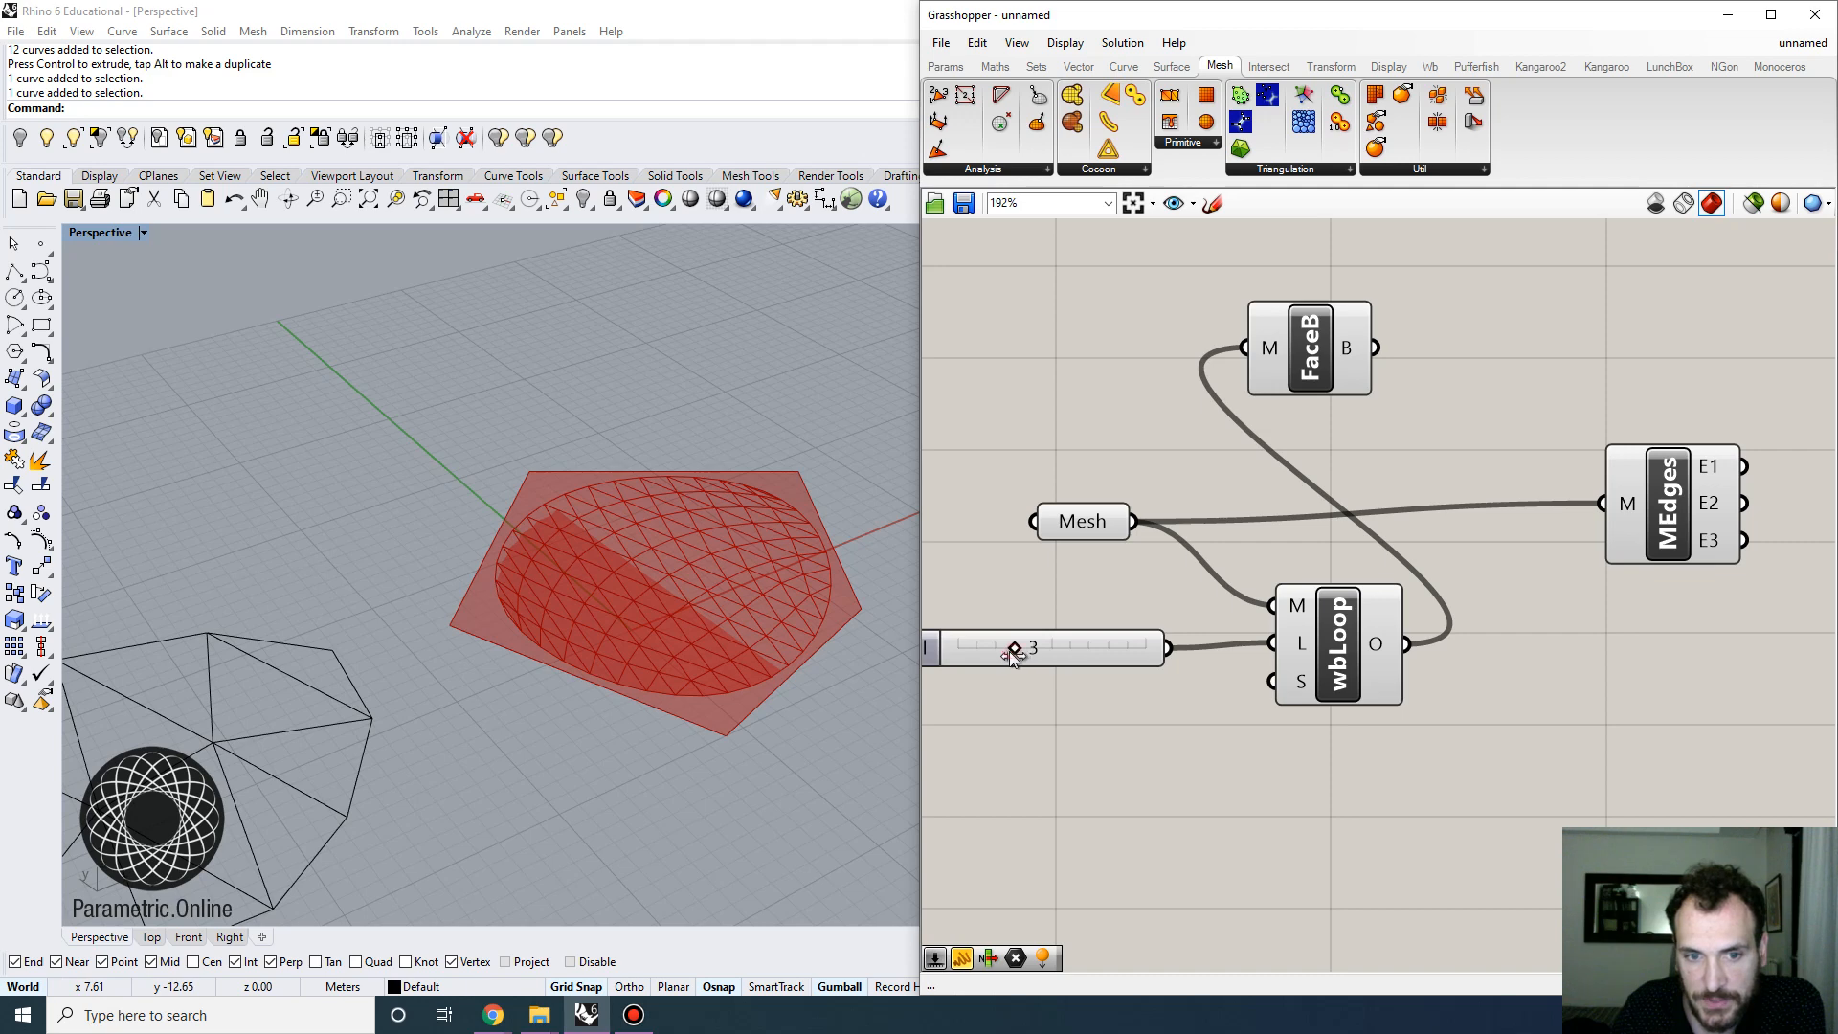
drag(1016, 648, 977, 659)
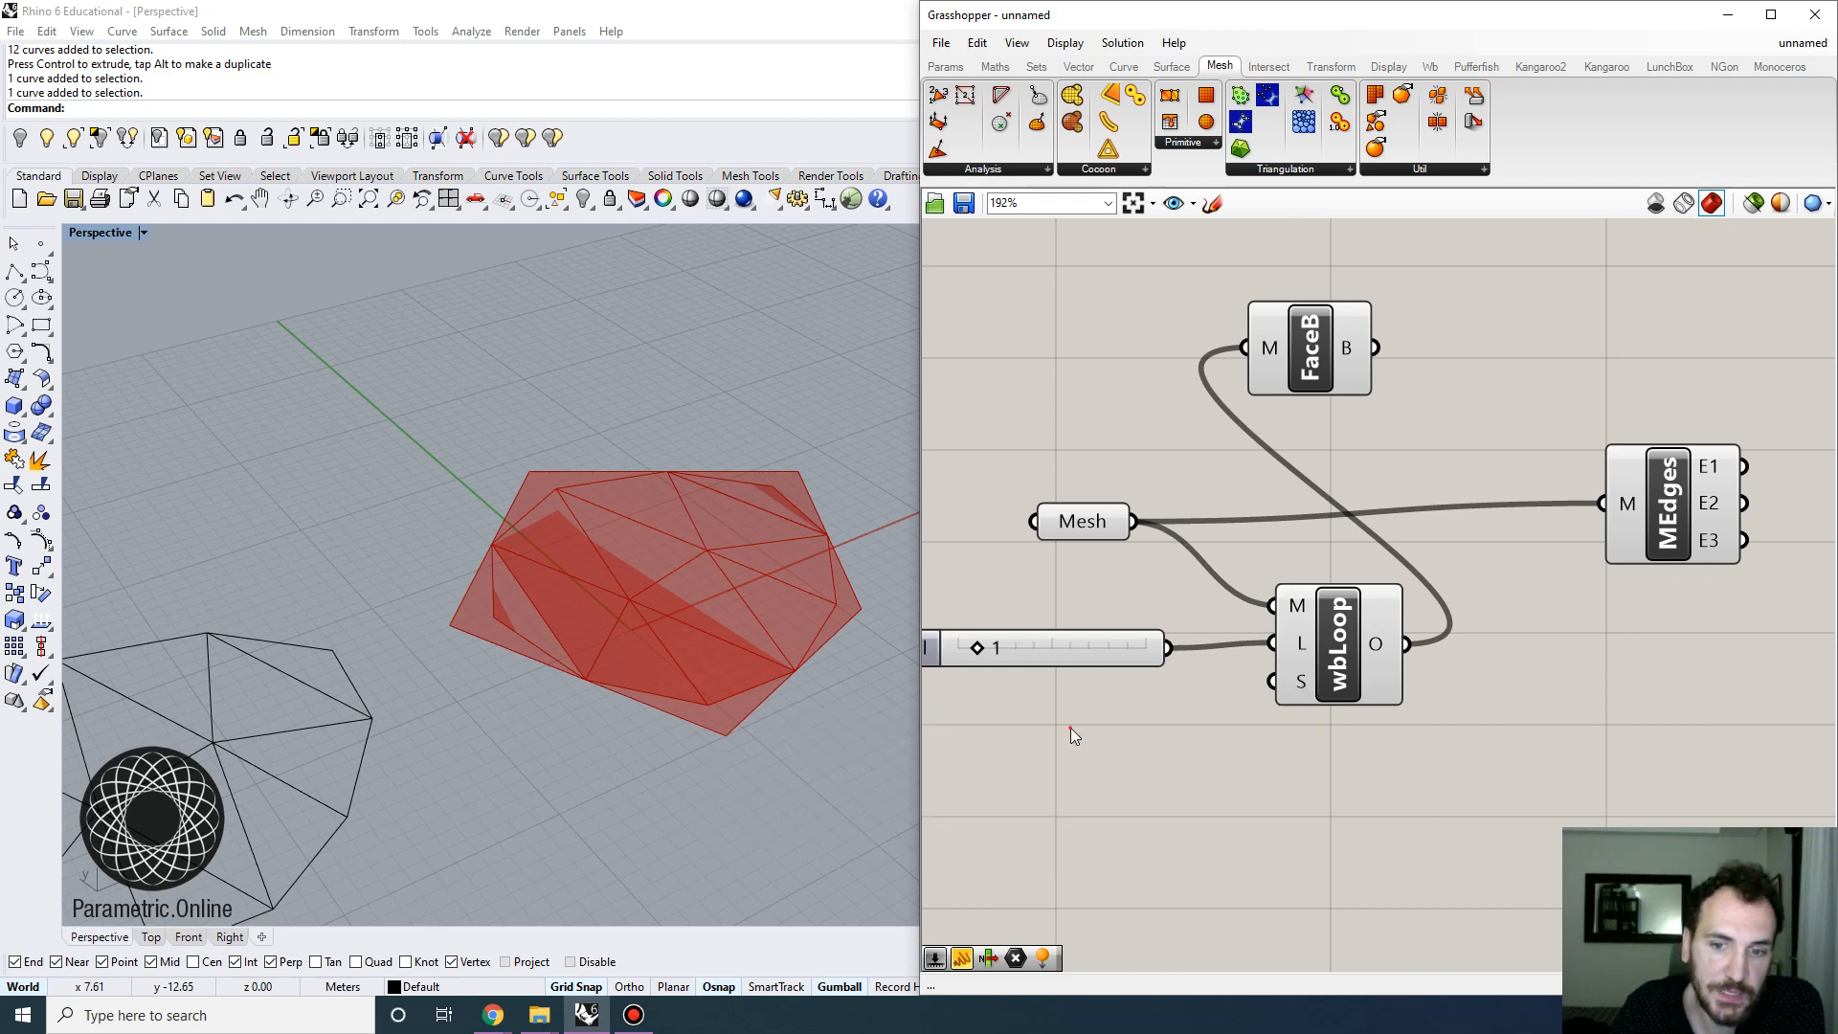
Add a number slider of 0 and connect it to the Smooth Naked Edges input of Loop Subdivision
double_click(1072, 728)
text(00)
key(Return)
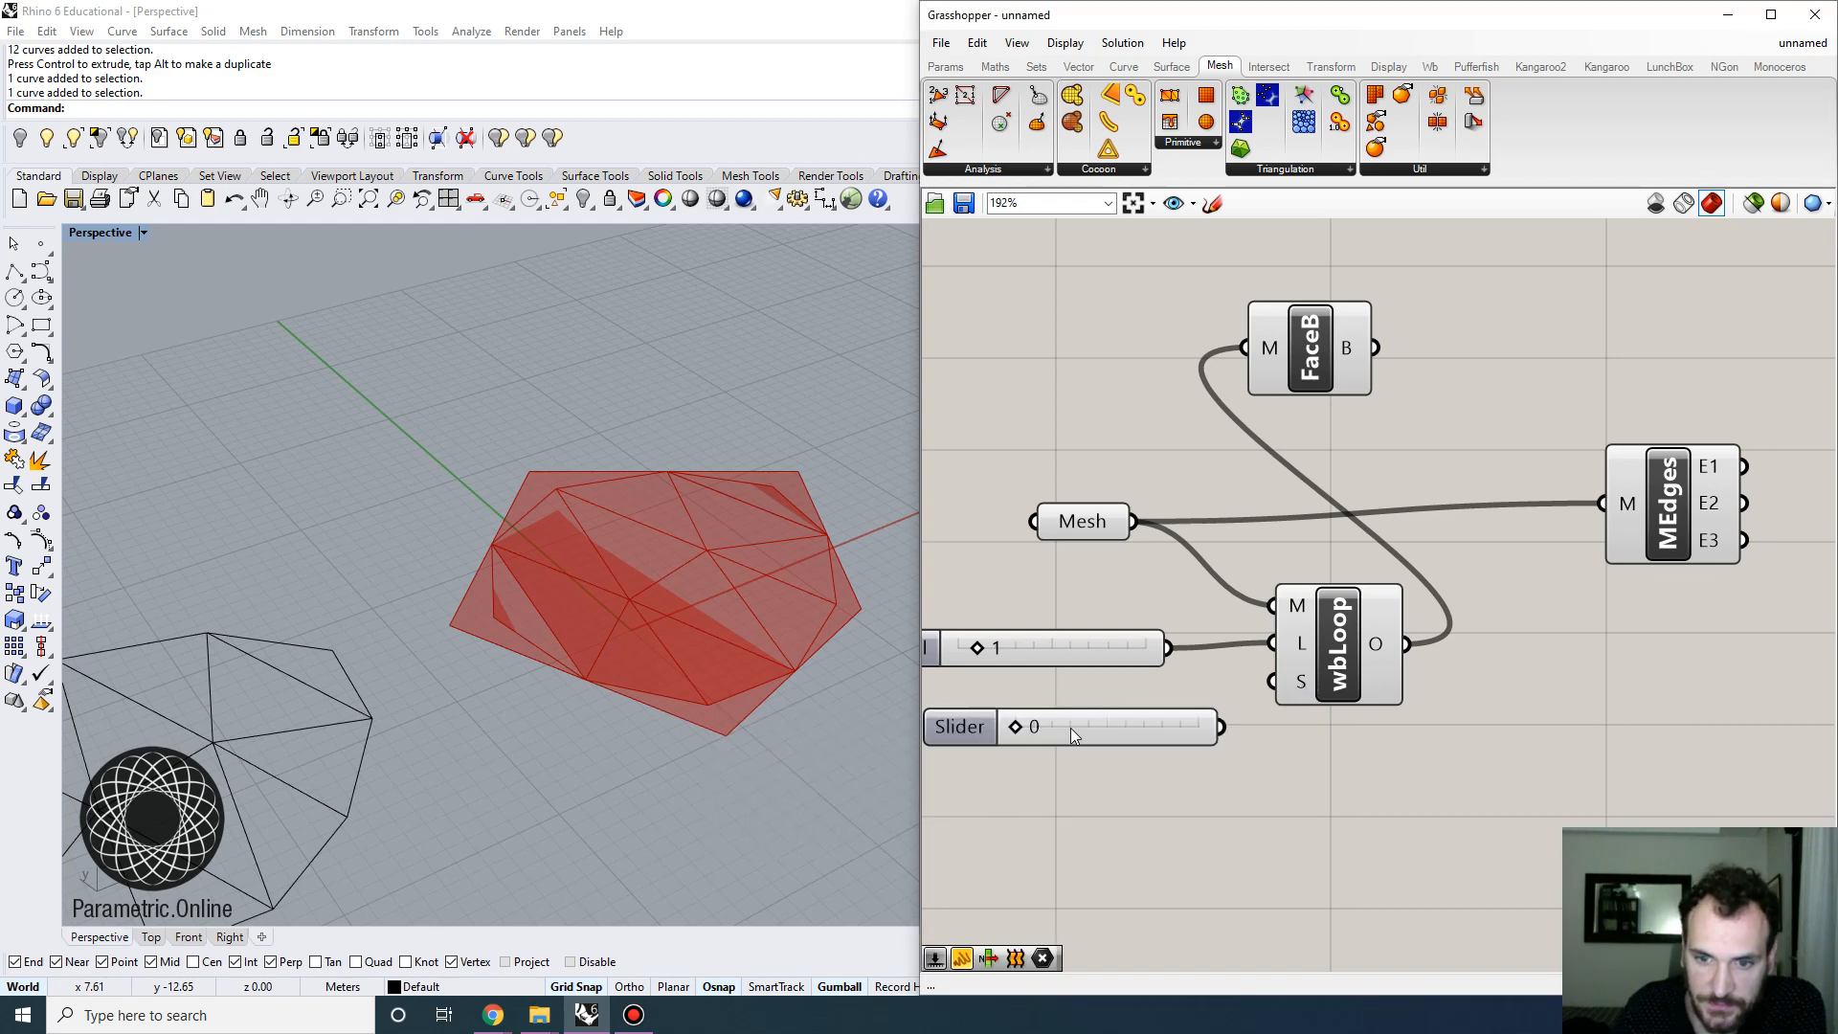
drag(1222, 727, 1281, 680)
scroll(634, 664, down, 4)
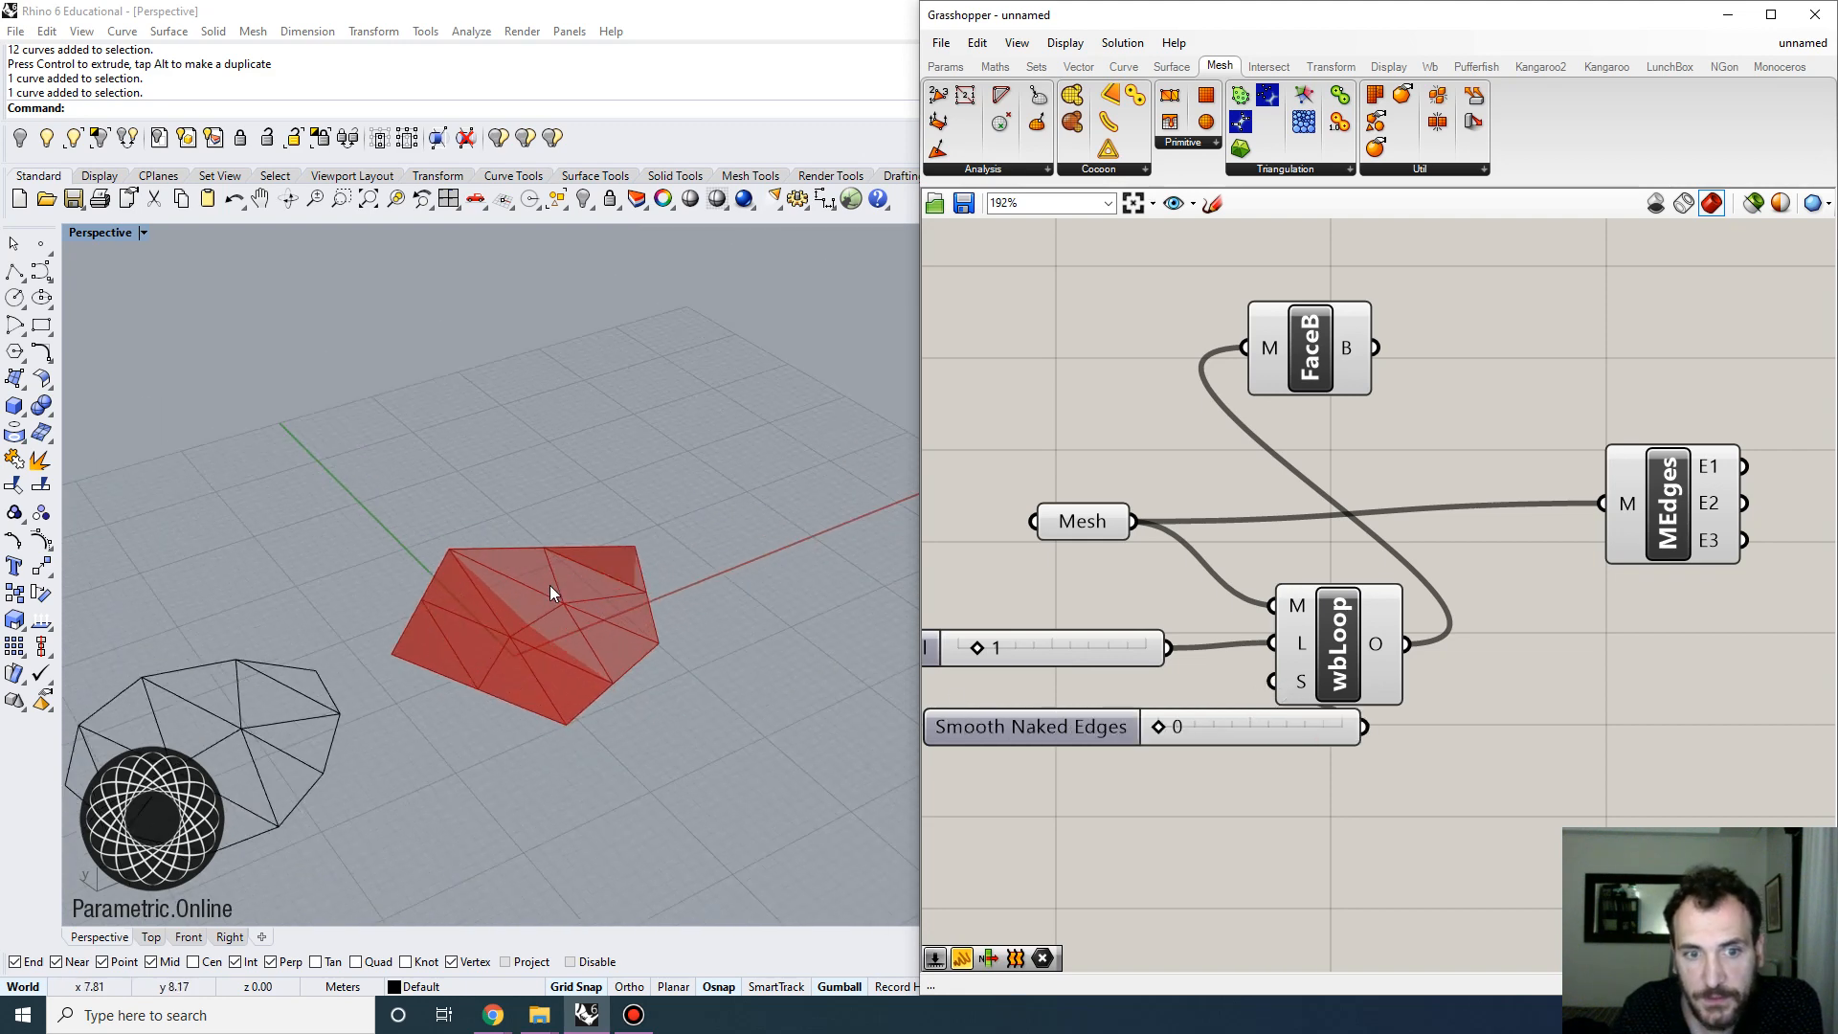
scroll(552, 588, up, 6)
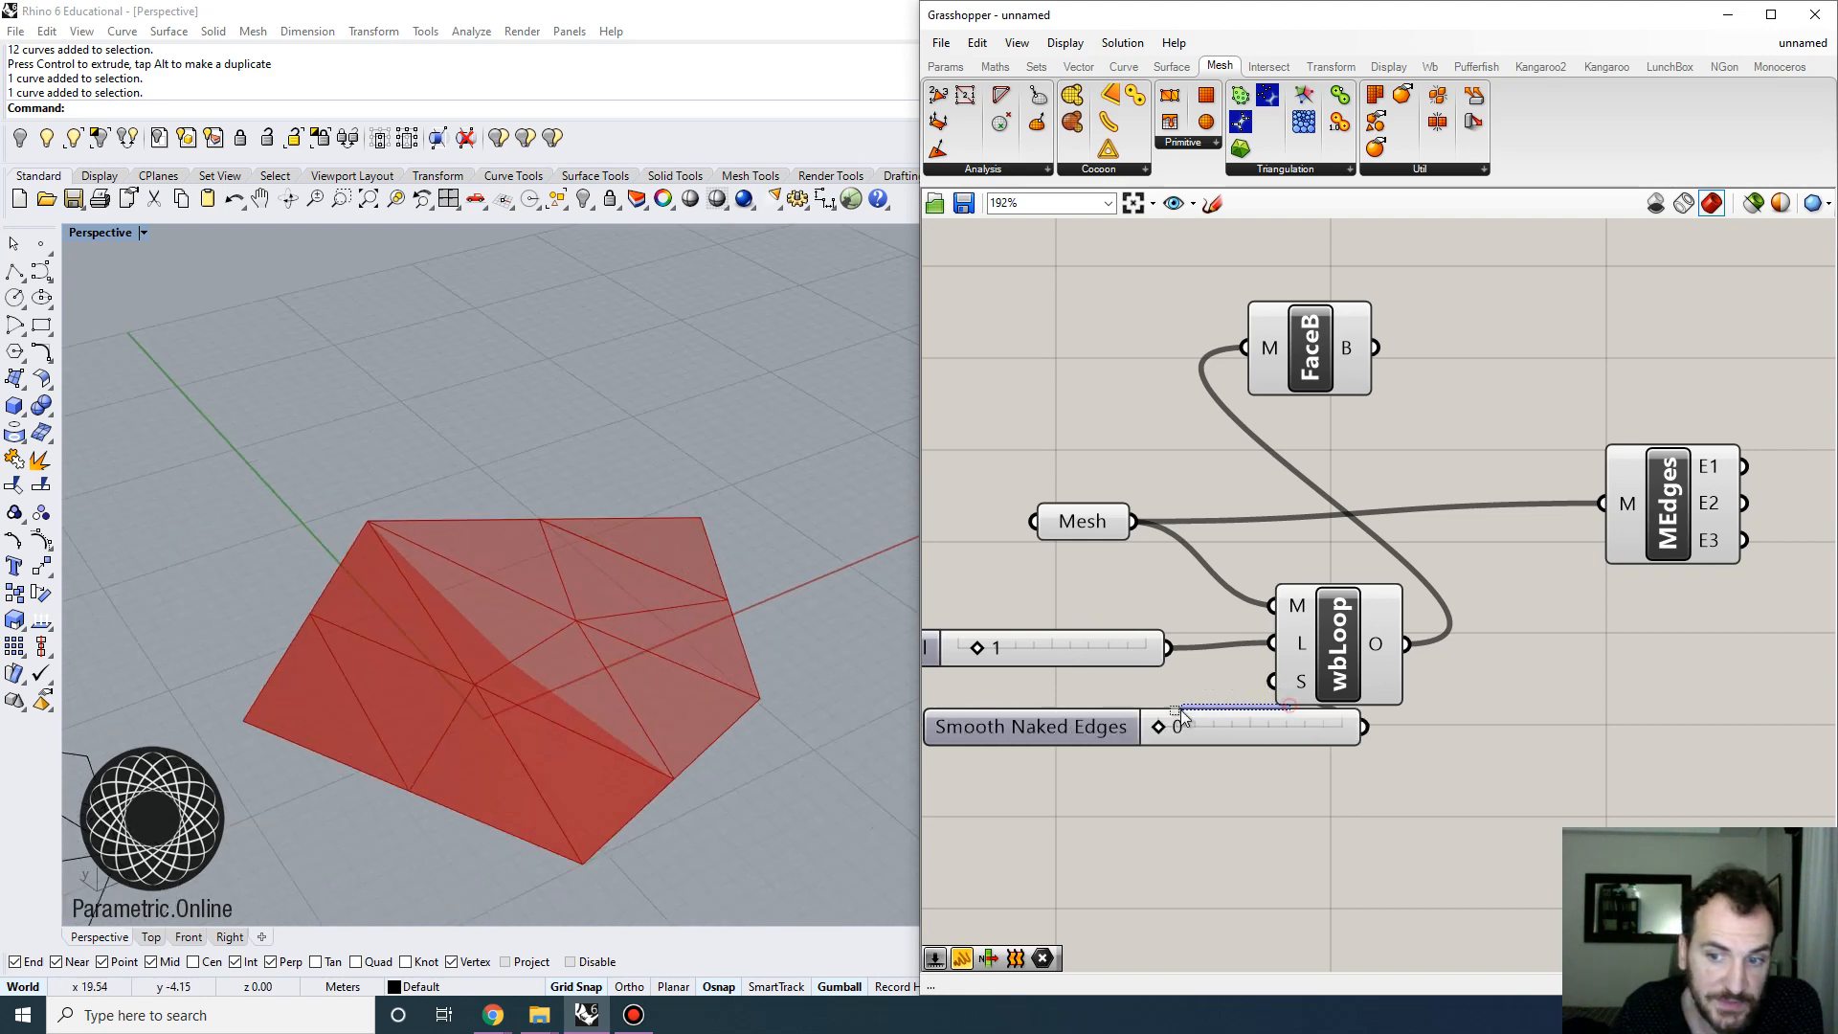
drag(1200, 728, 1049, 709)
Compare the mesh at subdivision levels 0 and 1, finishing with the level slider at 3
right_drag(697, 693, 636, 698)
scroll(627, 676, down, 6)
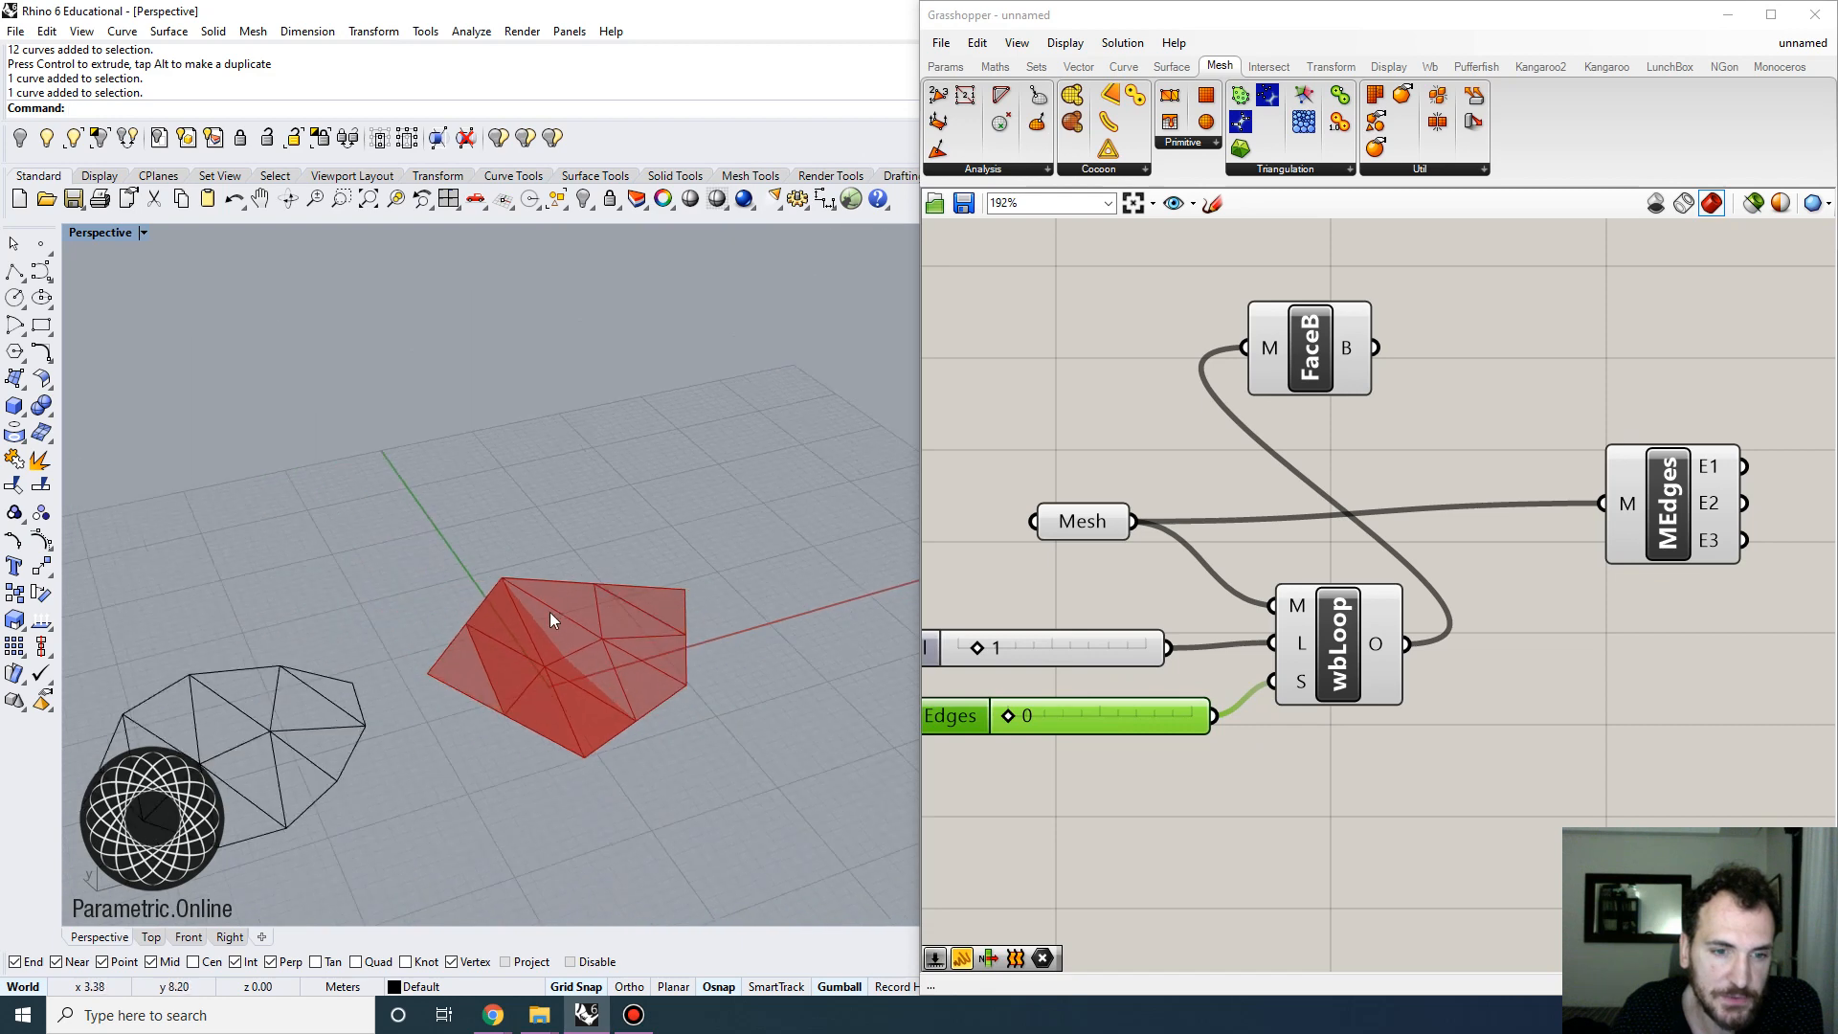
scroll(547, 612, up, 6)
right_drag(495, 613, 538, 678)
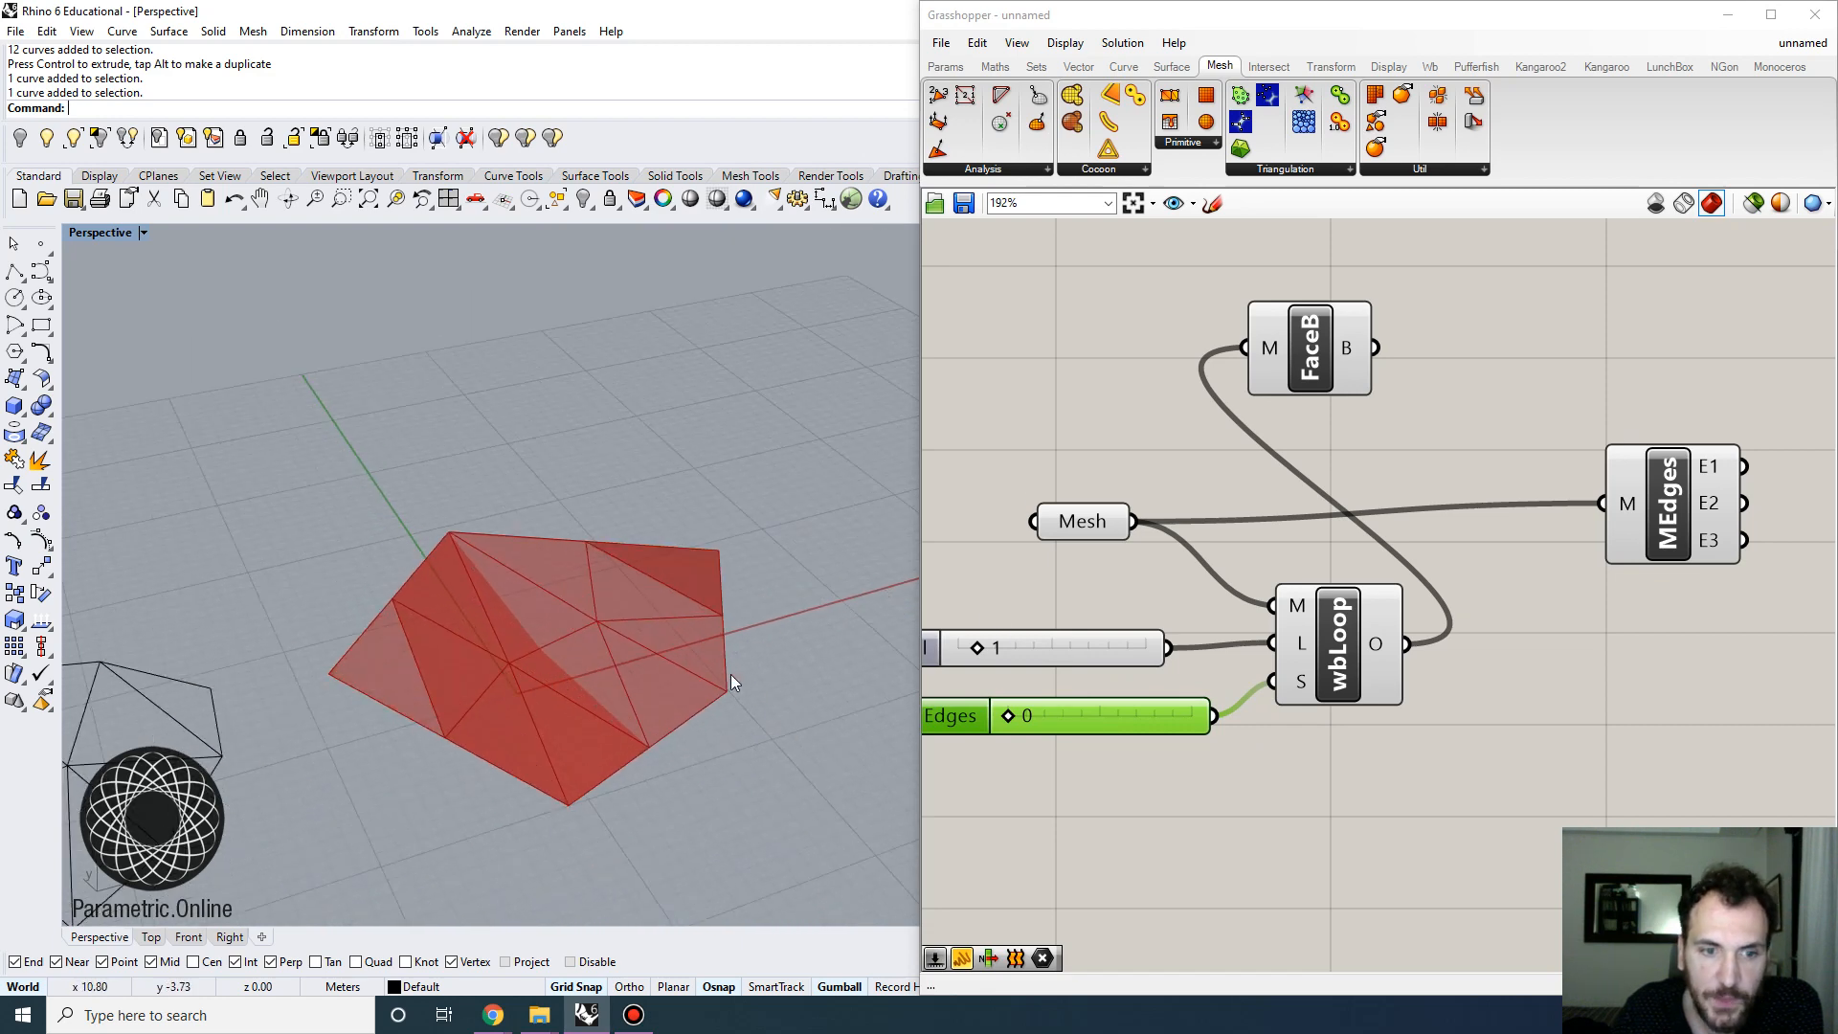
drag(981, 649, 957, 650)
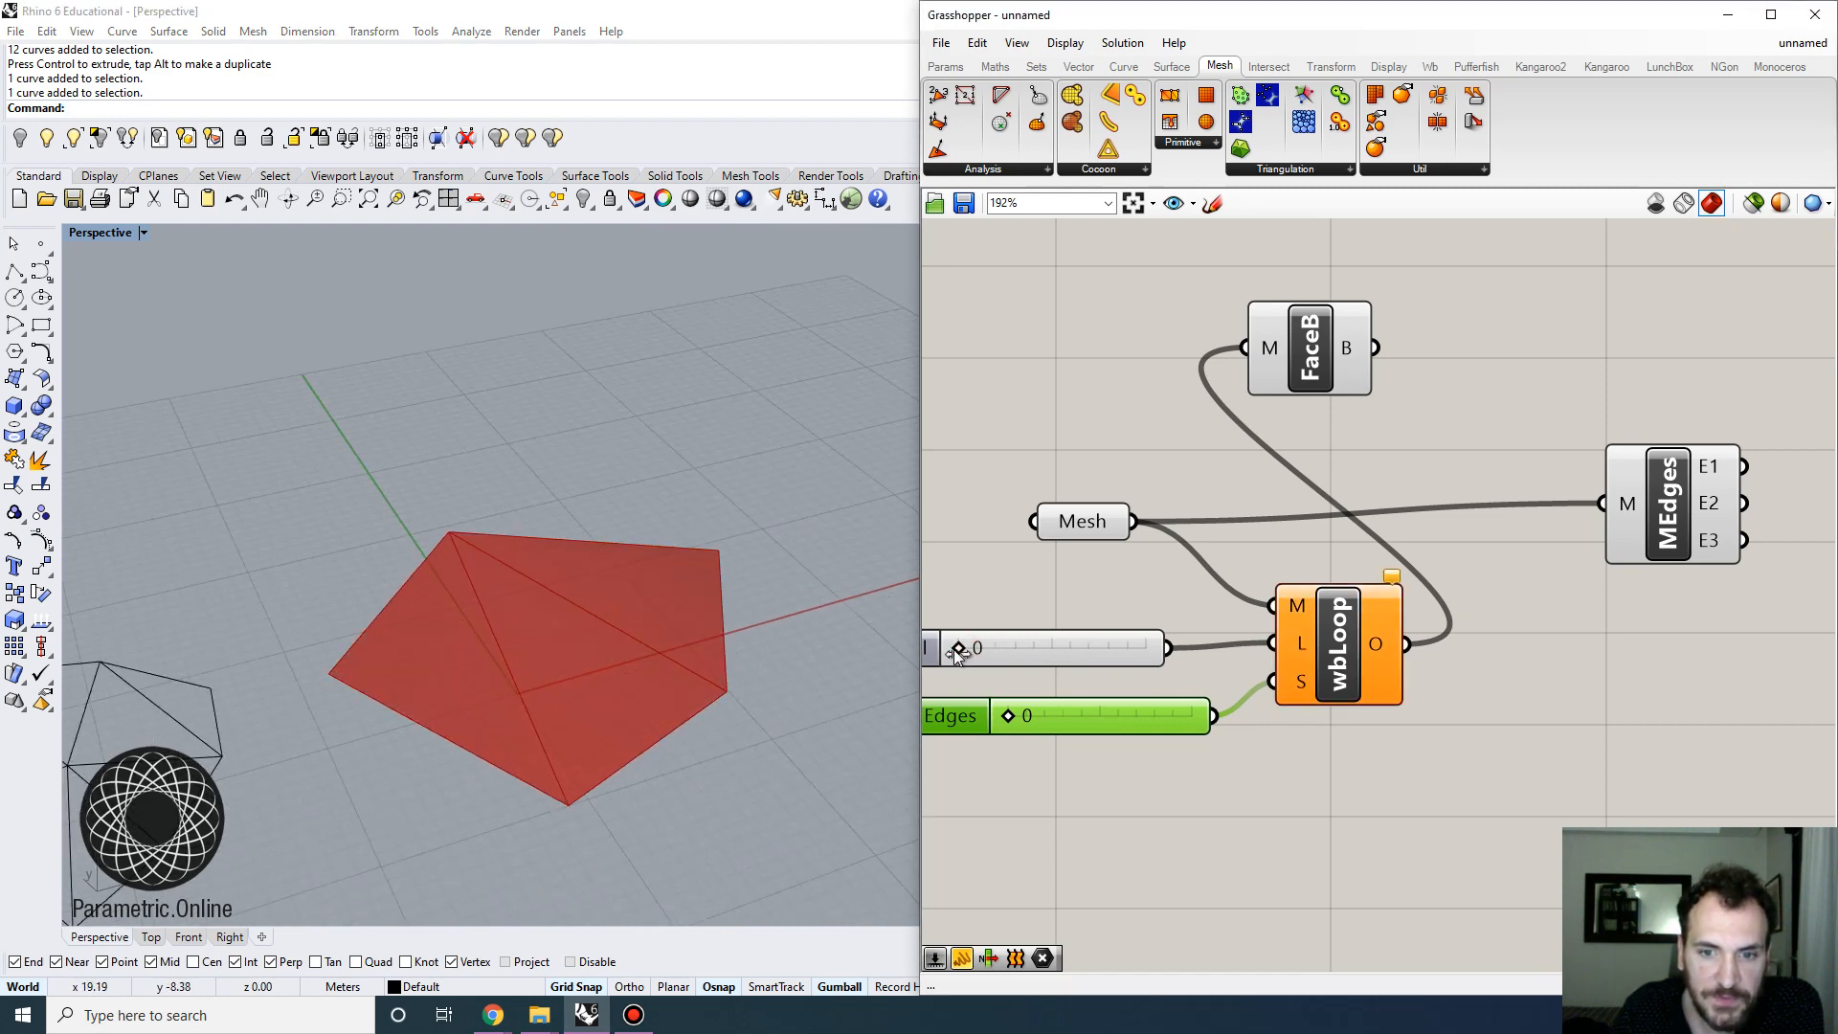
scroll(402, 607, up, 2)
scroll(607, 597, up, 2)
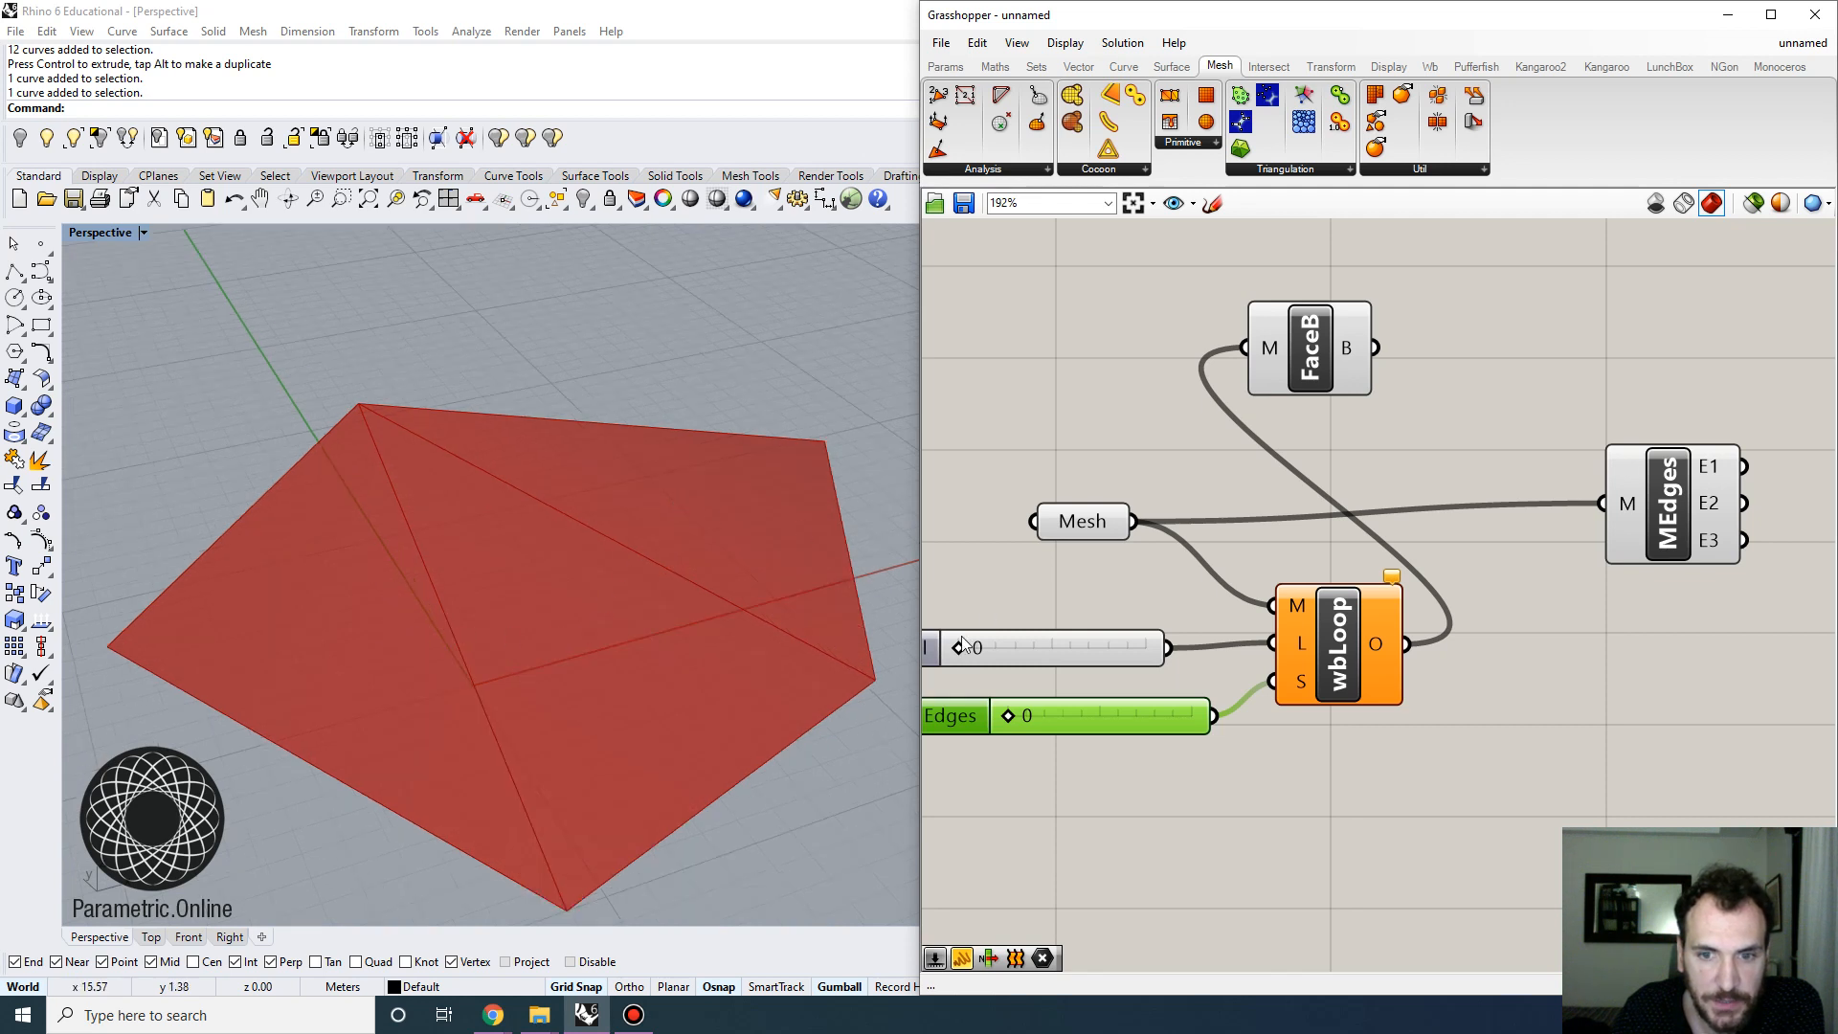
drag(961, 646, 976, 648)
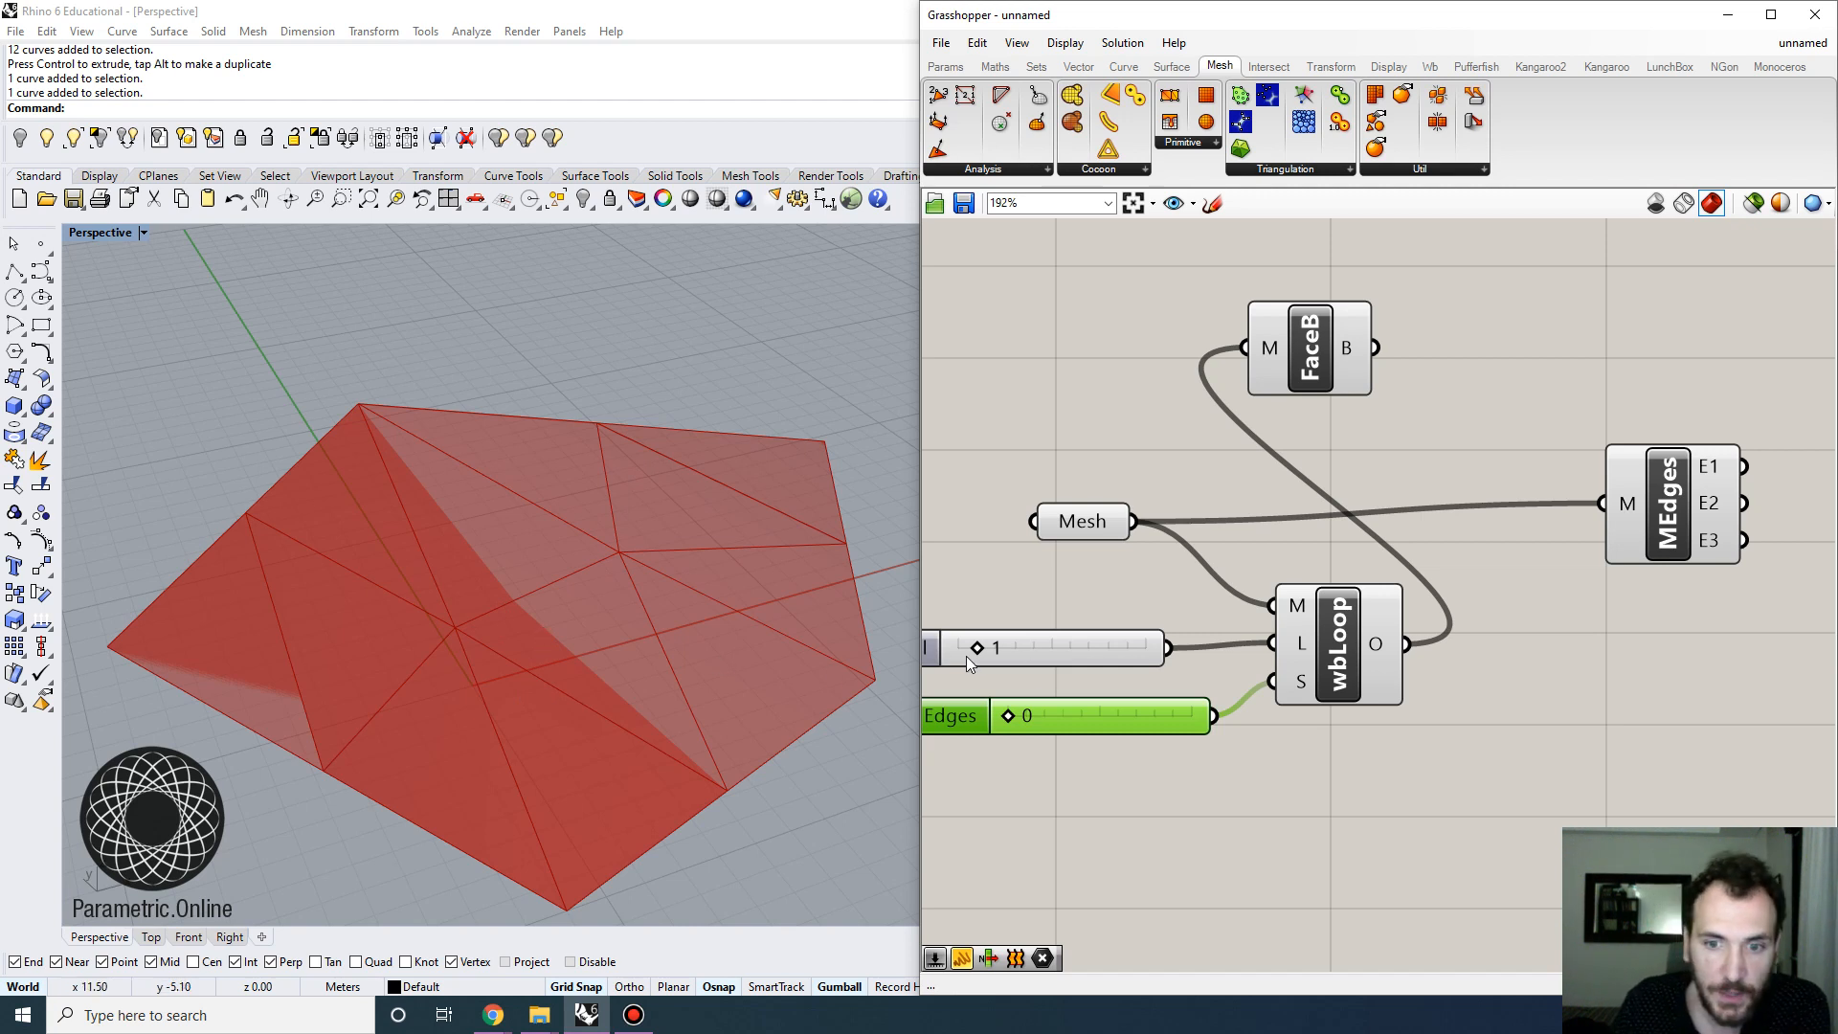
mouse_move(977, 648)
mouse_down()
mouse_move(1038, 651)
mouse_move(1007, 655)
mouse_up()
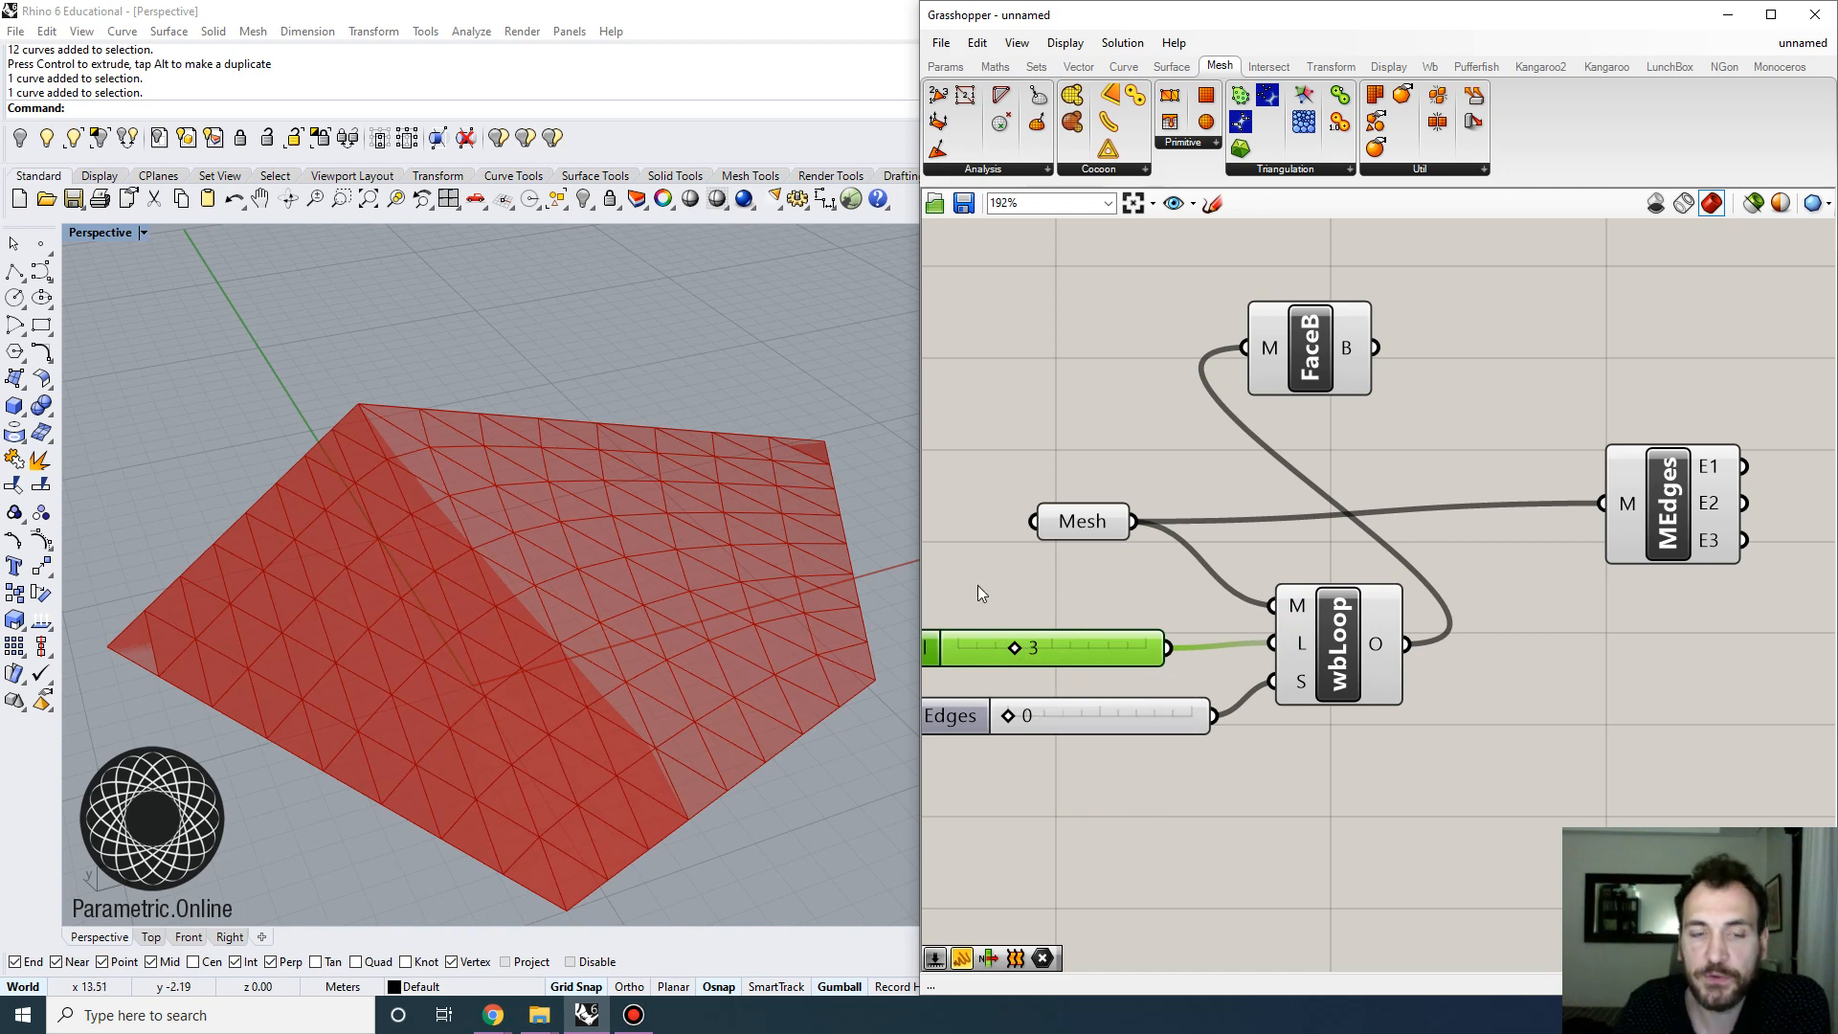
Examine the finely subdivided mesh and its sharp naked edges from several viewing angles
scroll(601, 601, down, 3)
right_drag(601, 602, 654, 578)
scroll(655, 578, up, 5)
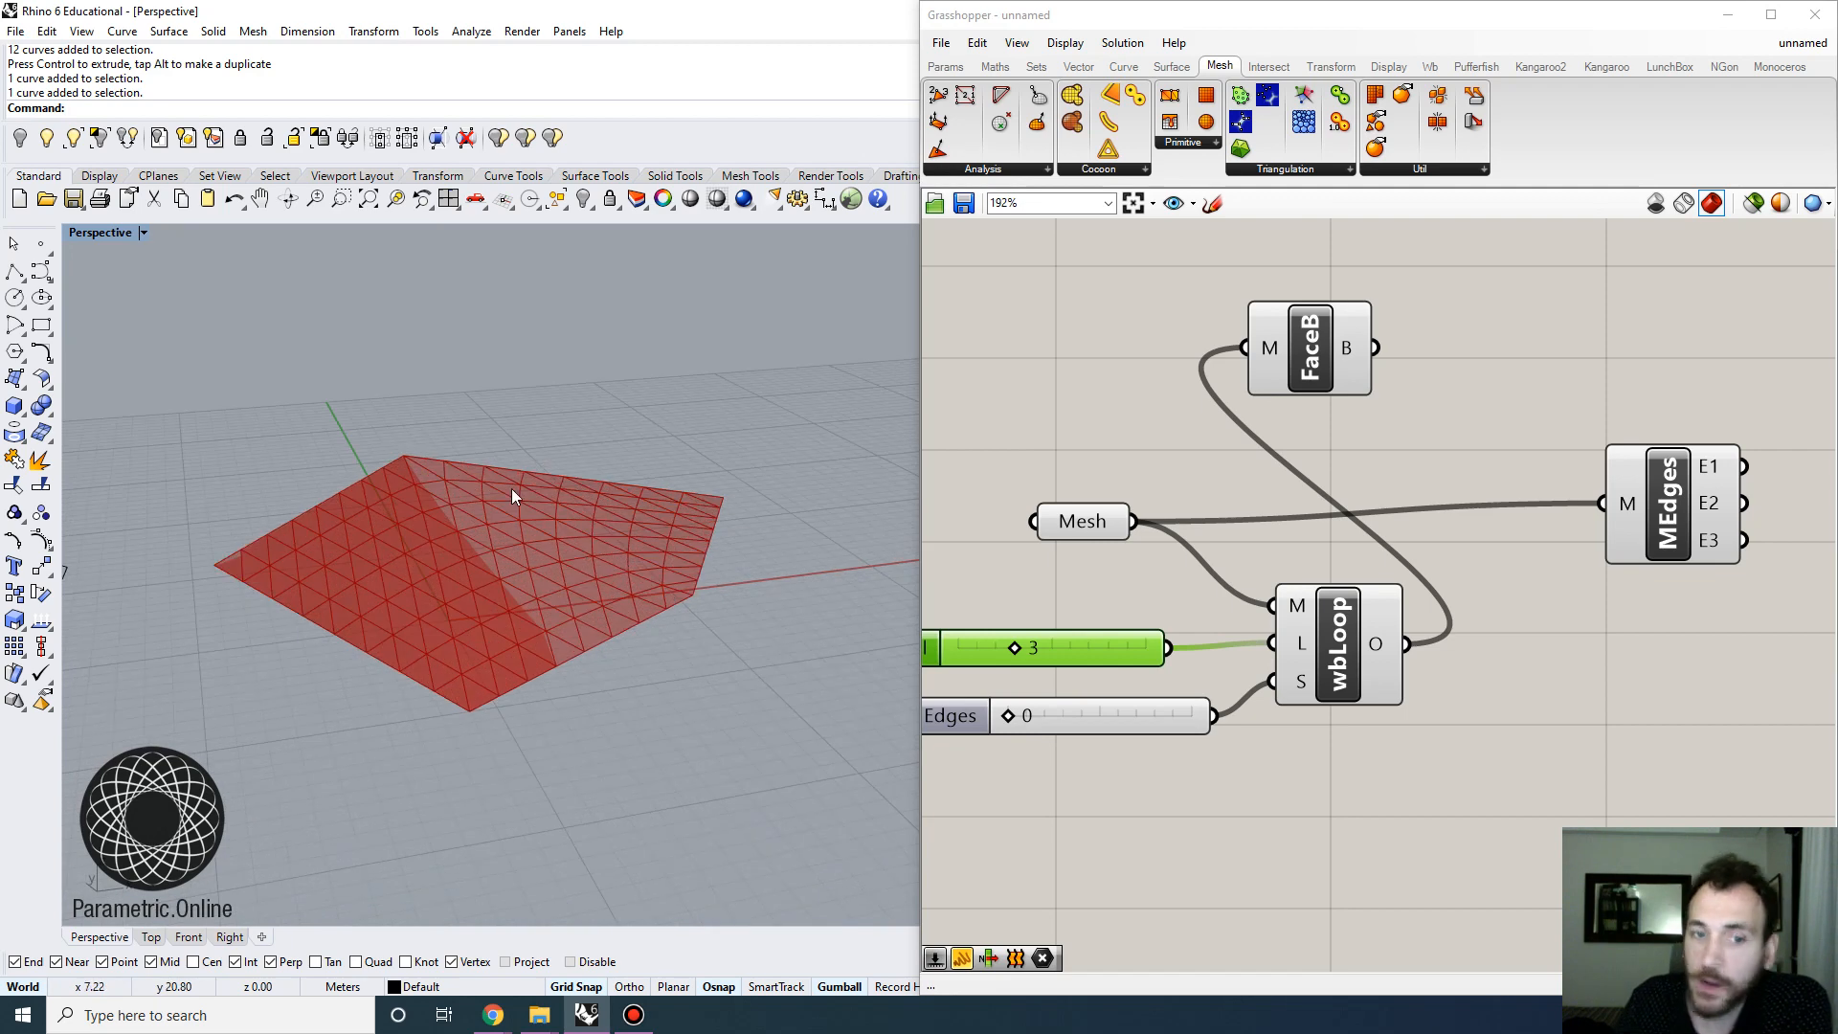
right_drag(512, 488, 256, 482)
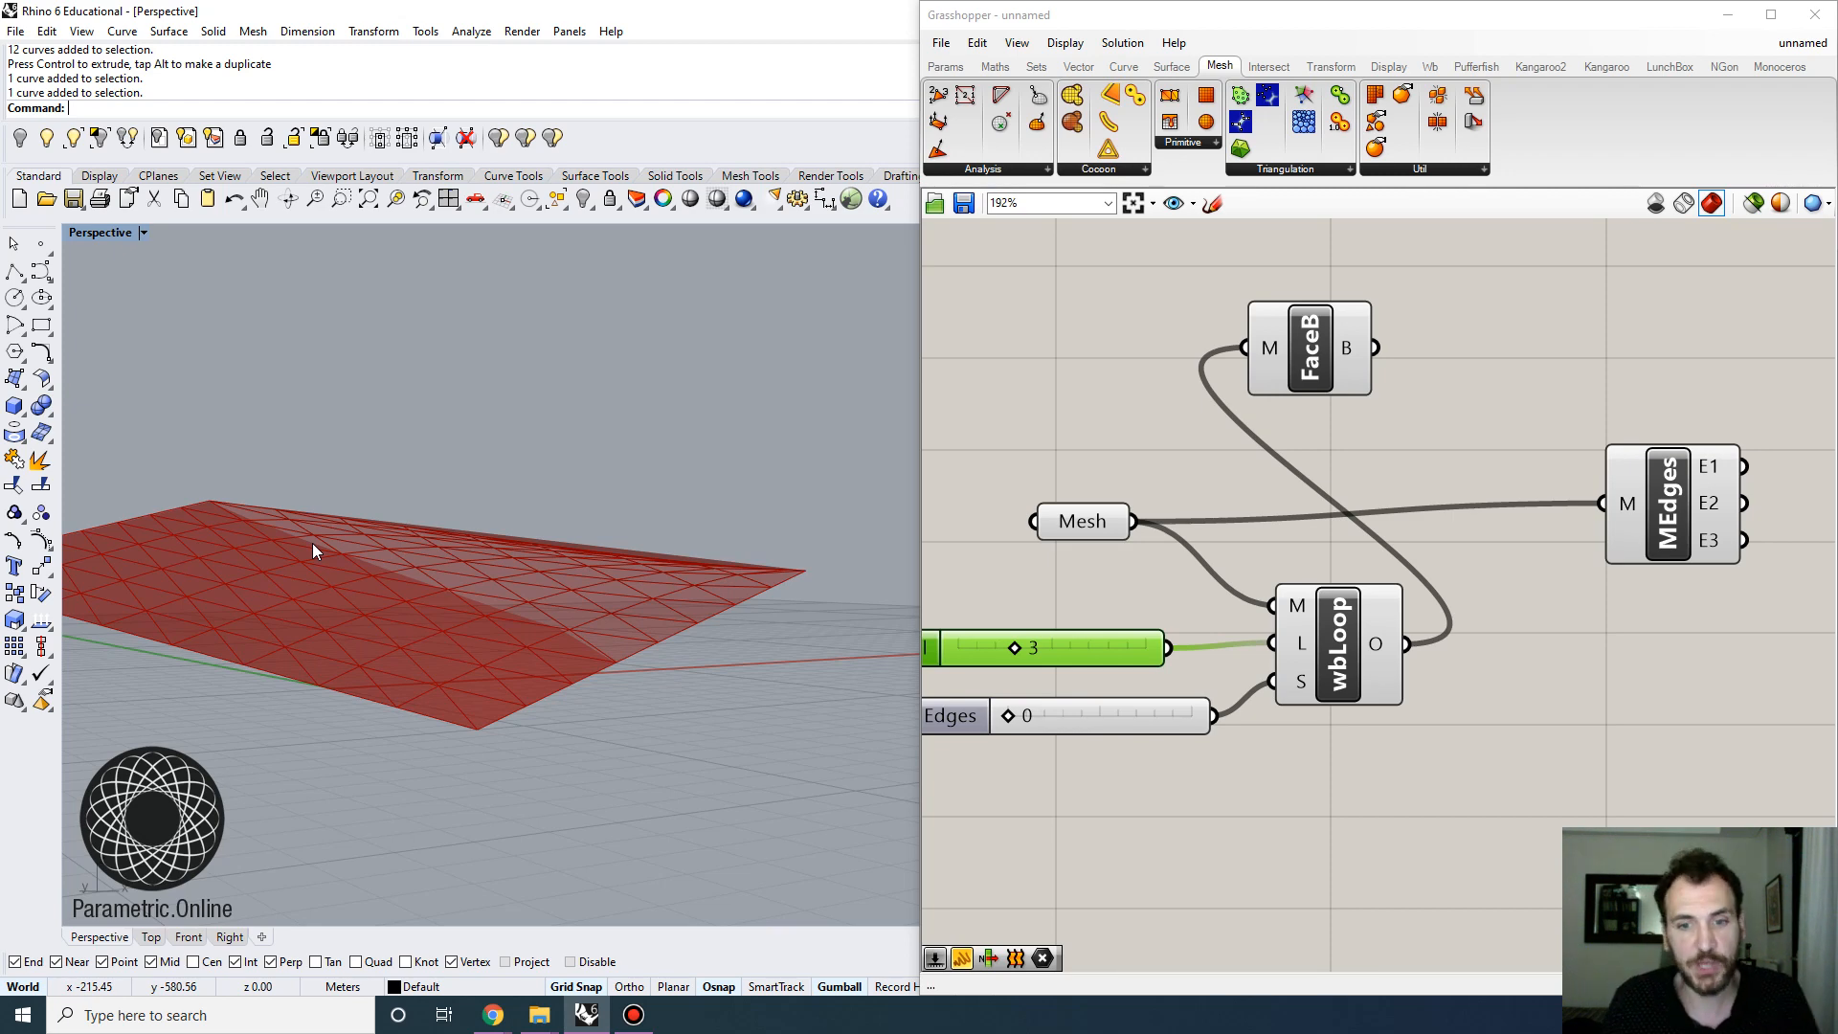
scroll(572, 491, down, 5)
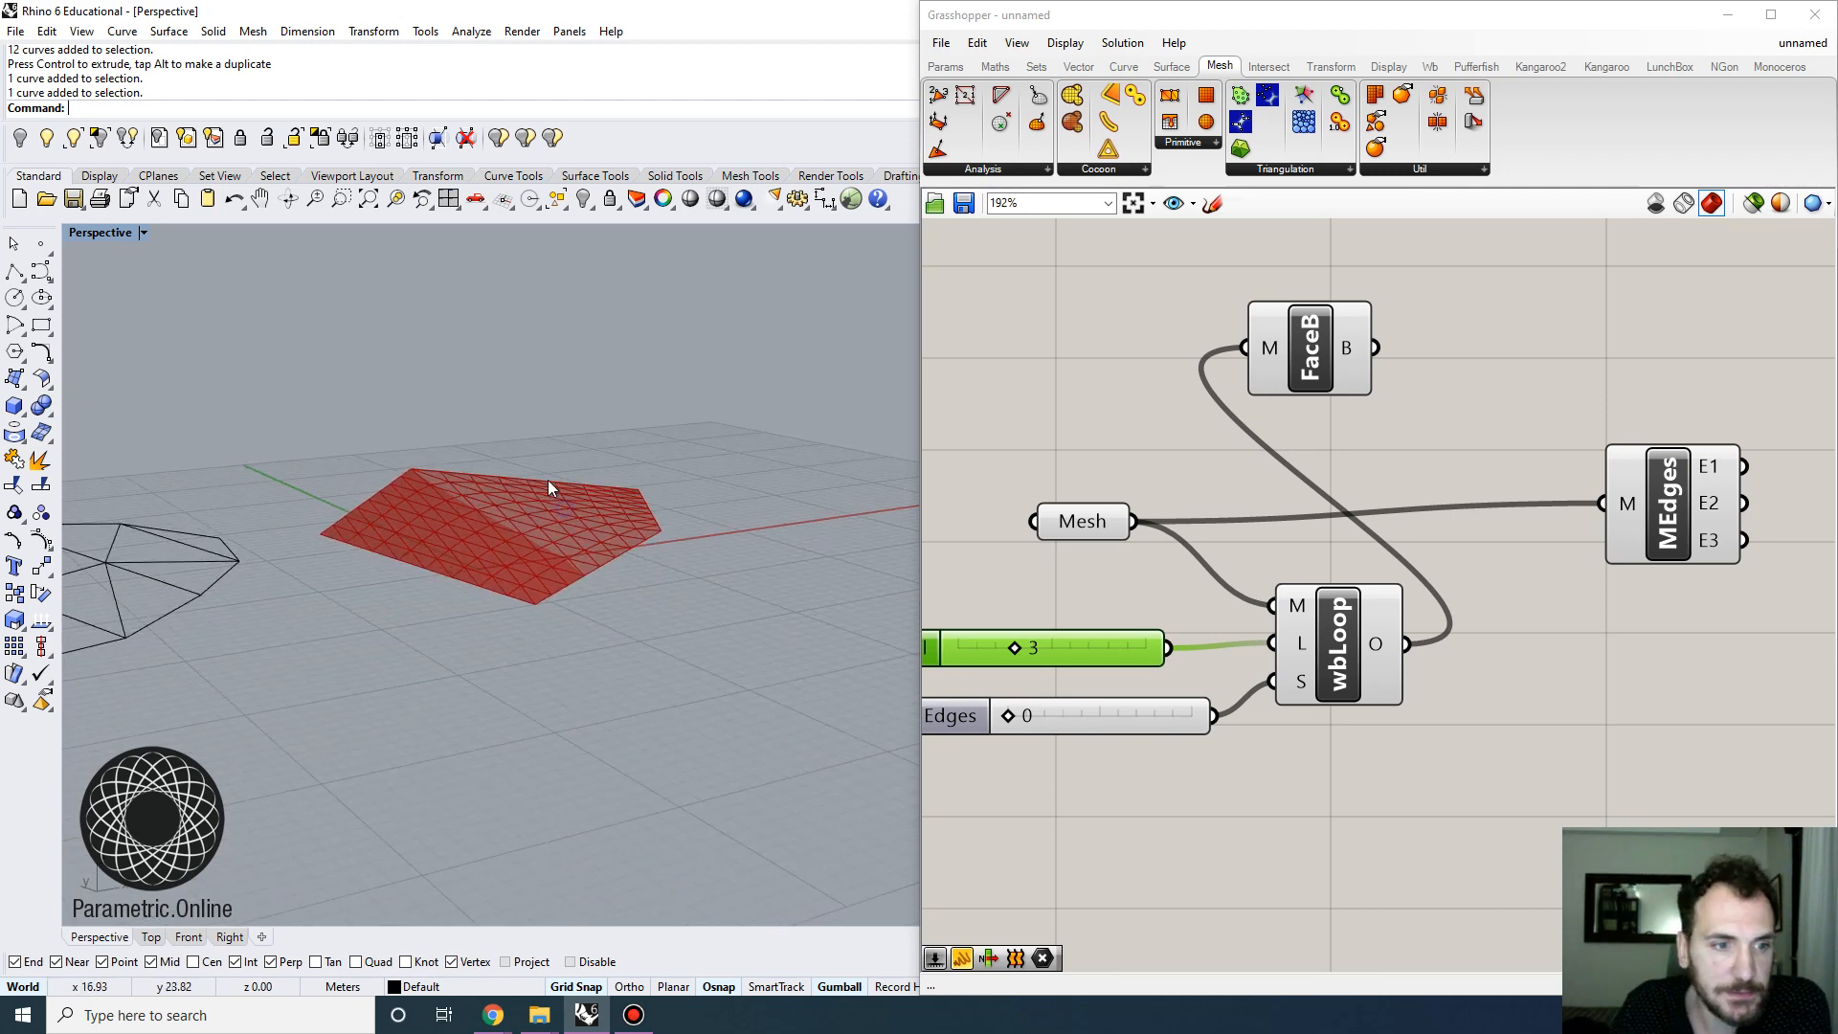
scroll(550, 498, up, 2)
scroll(554, 520, down, 5)
Delete the baked face outlines in Rhino and the Face Boundaries component in Grasshopper
drag(394, 638, 203, 469)
key(Delete)
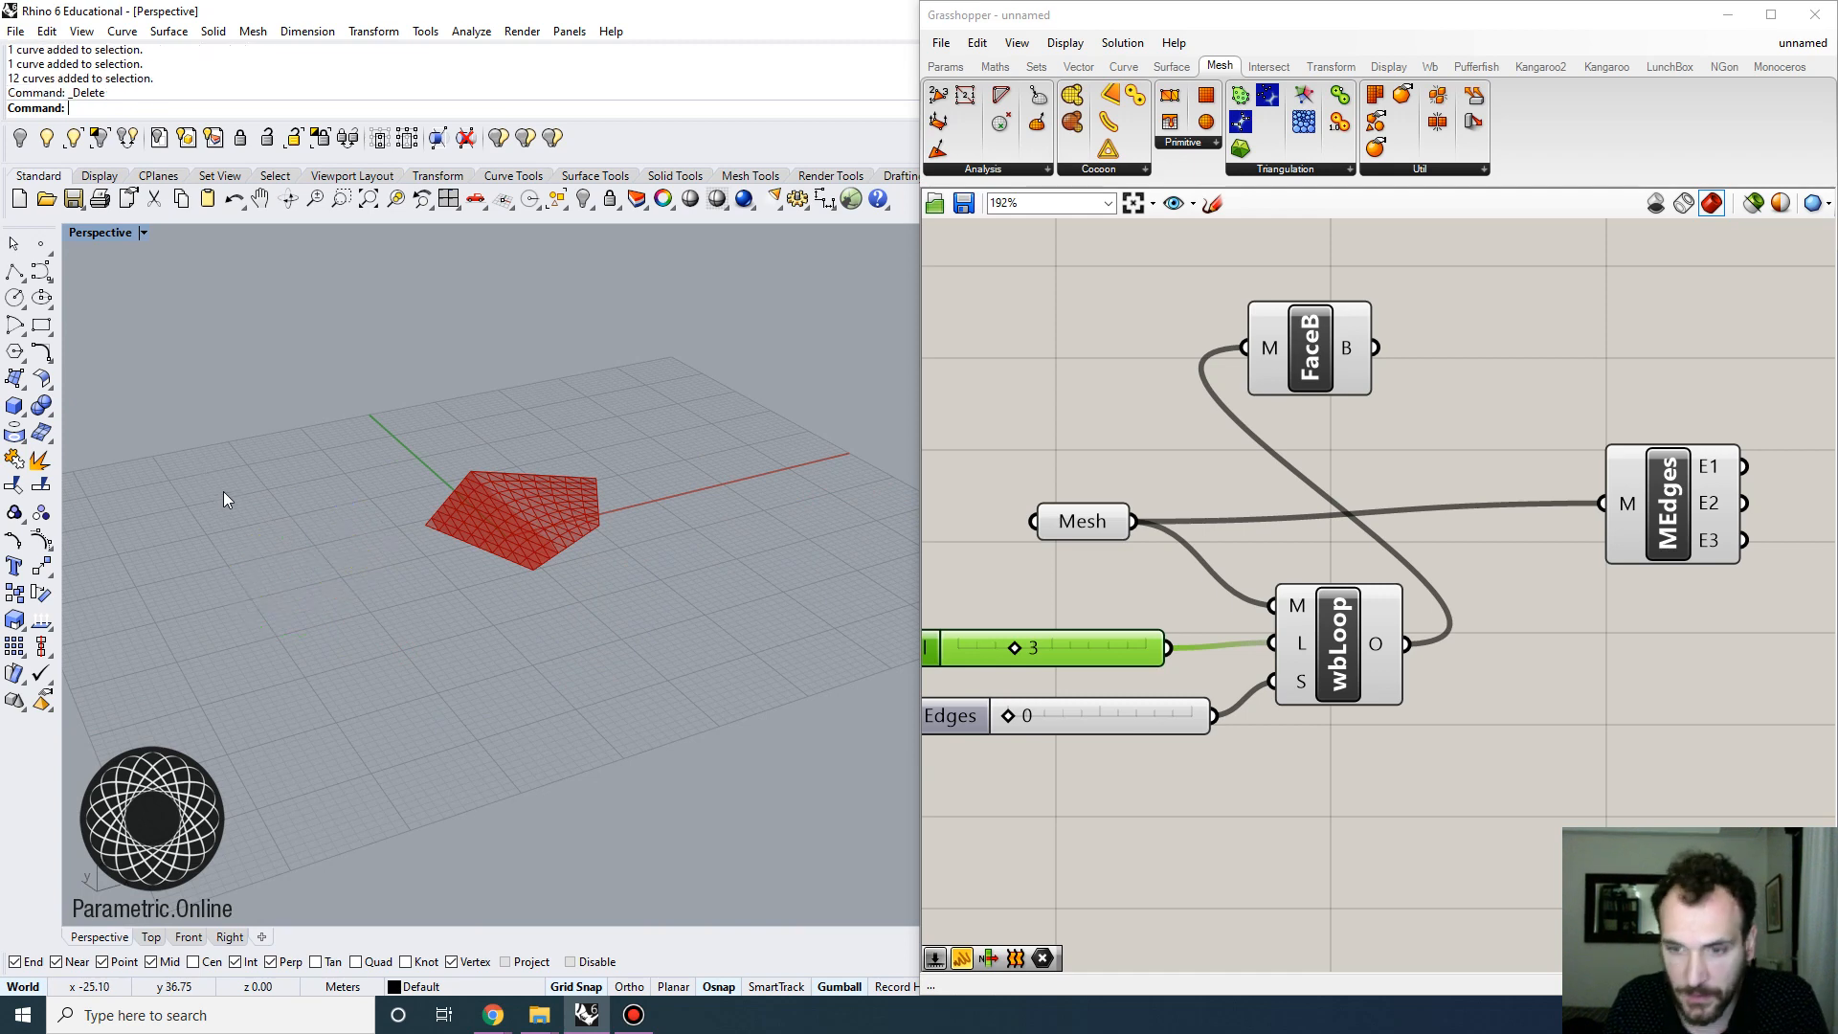
right_drag(1395, 497, 1322, 473)
click(1290, 582)
click(1250, 340)
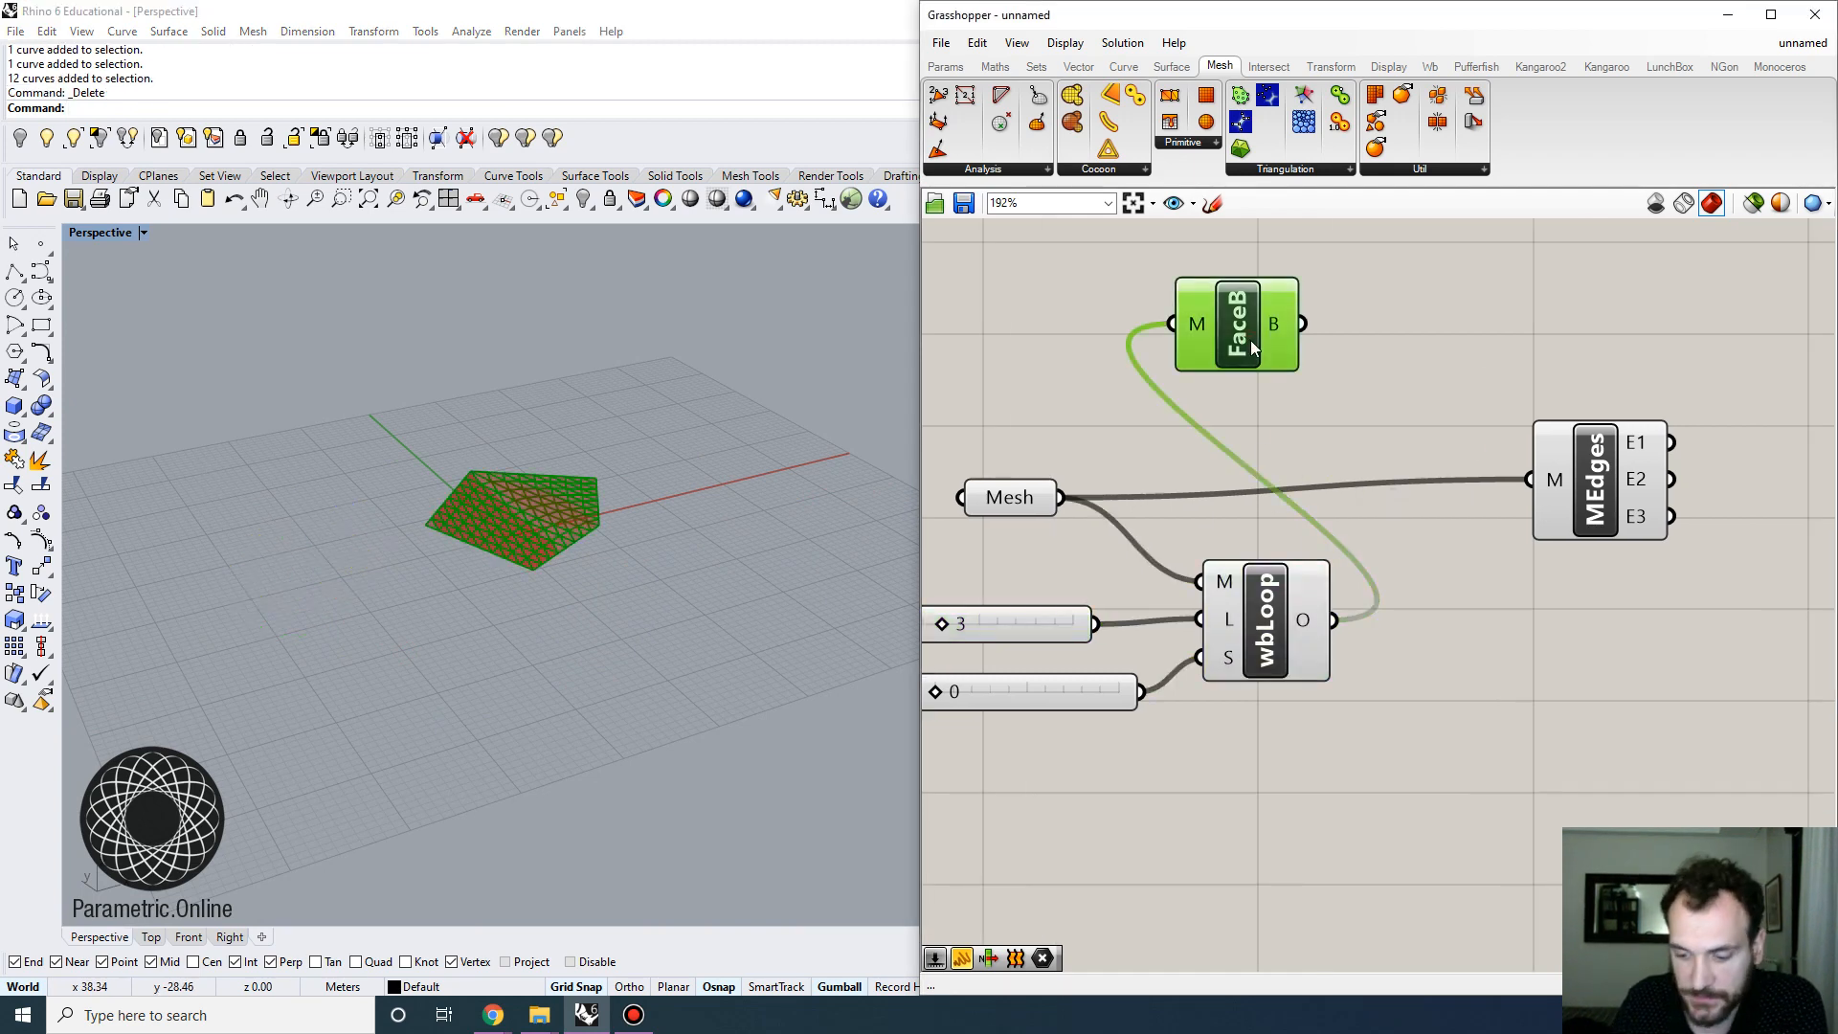
key(Delete)
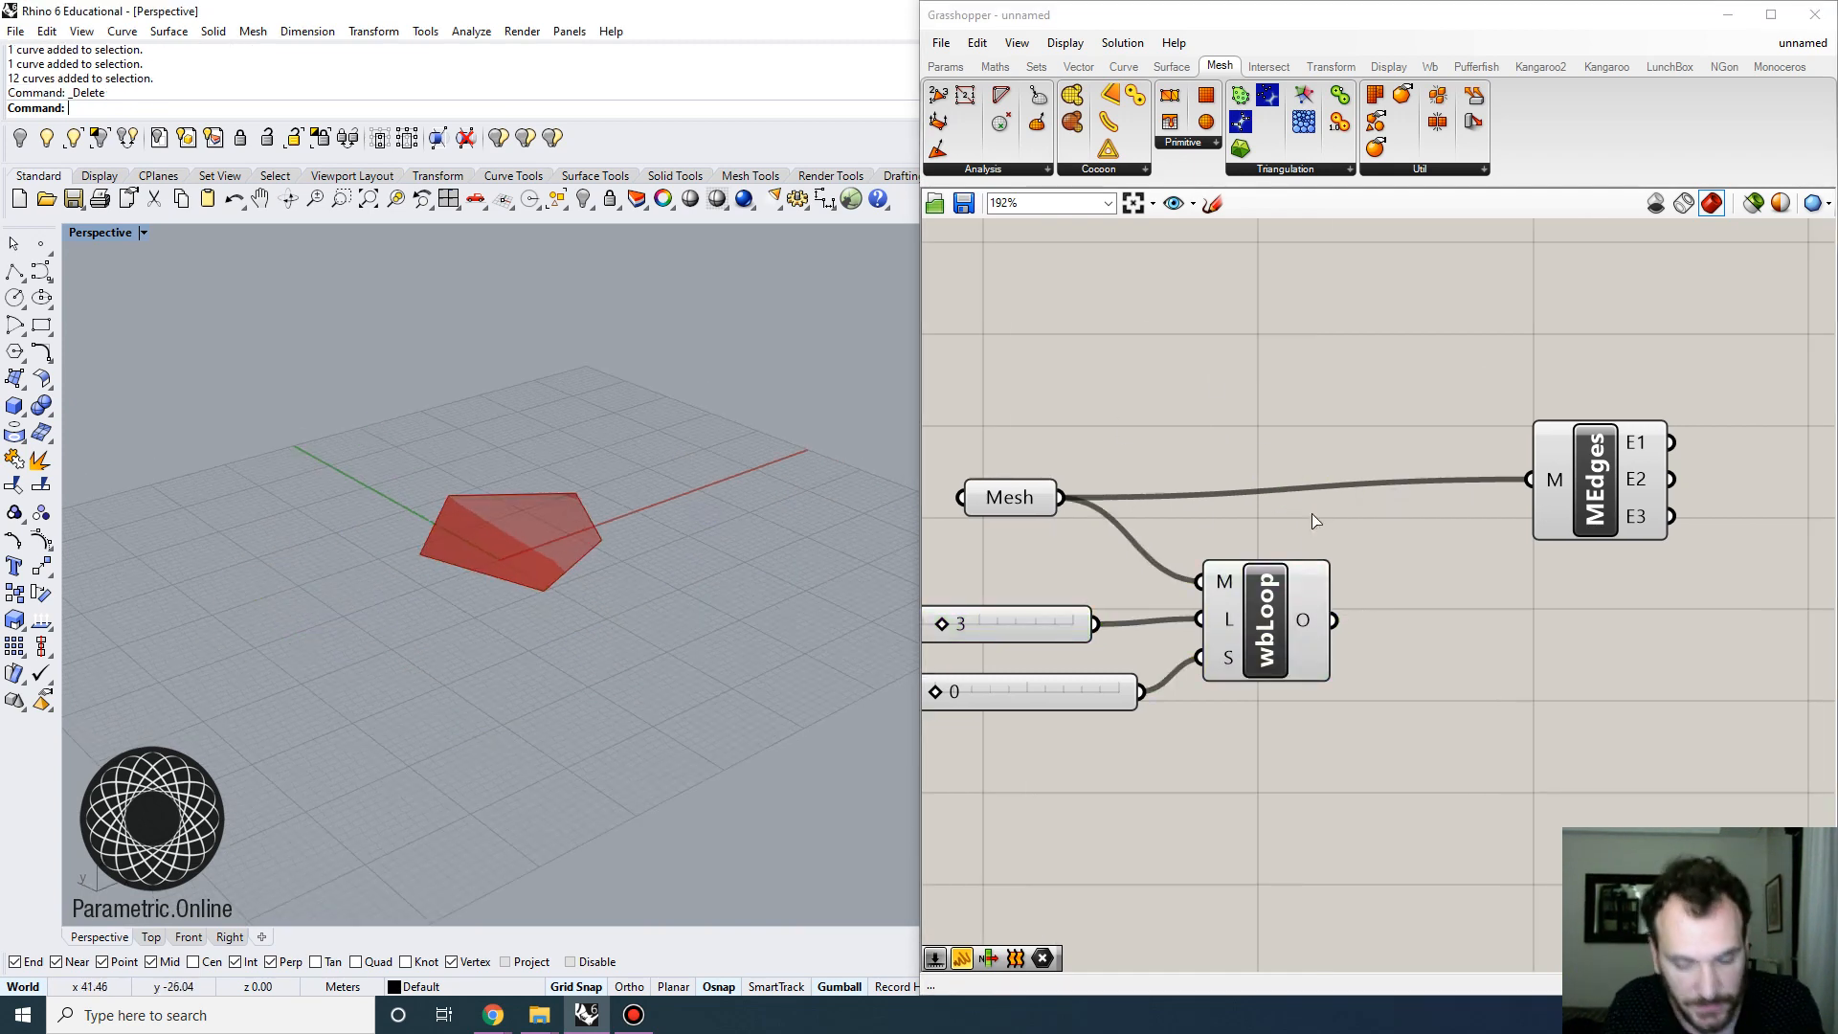
Undo the deletion of the Face Boundaries component and of the baked outlines
key(ctrl+z)
click(1318, 437)
key(ctrl+z)
click(1280, 444)
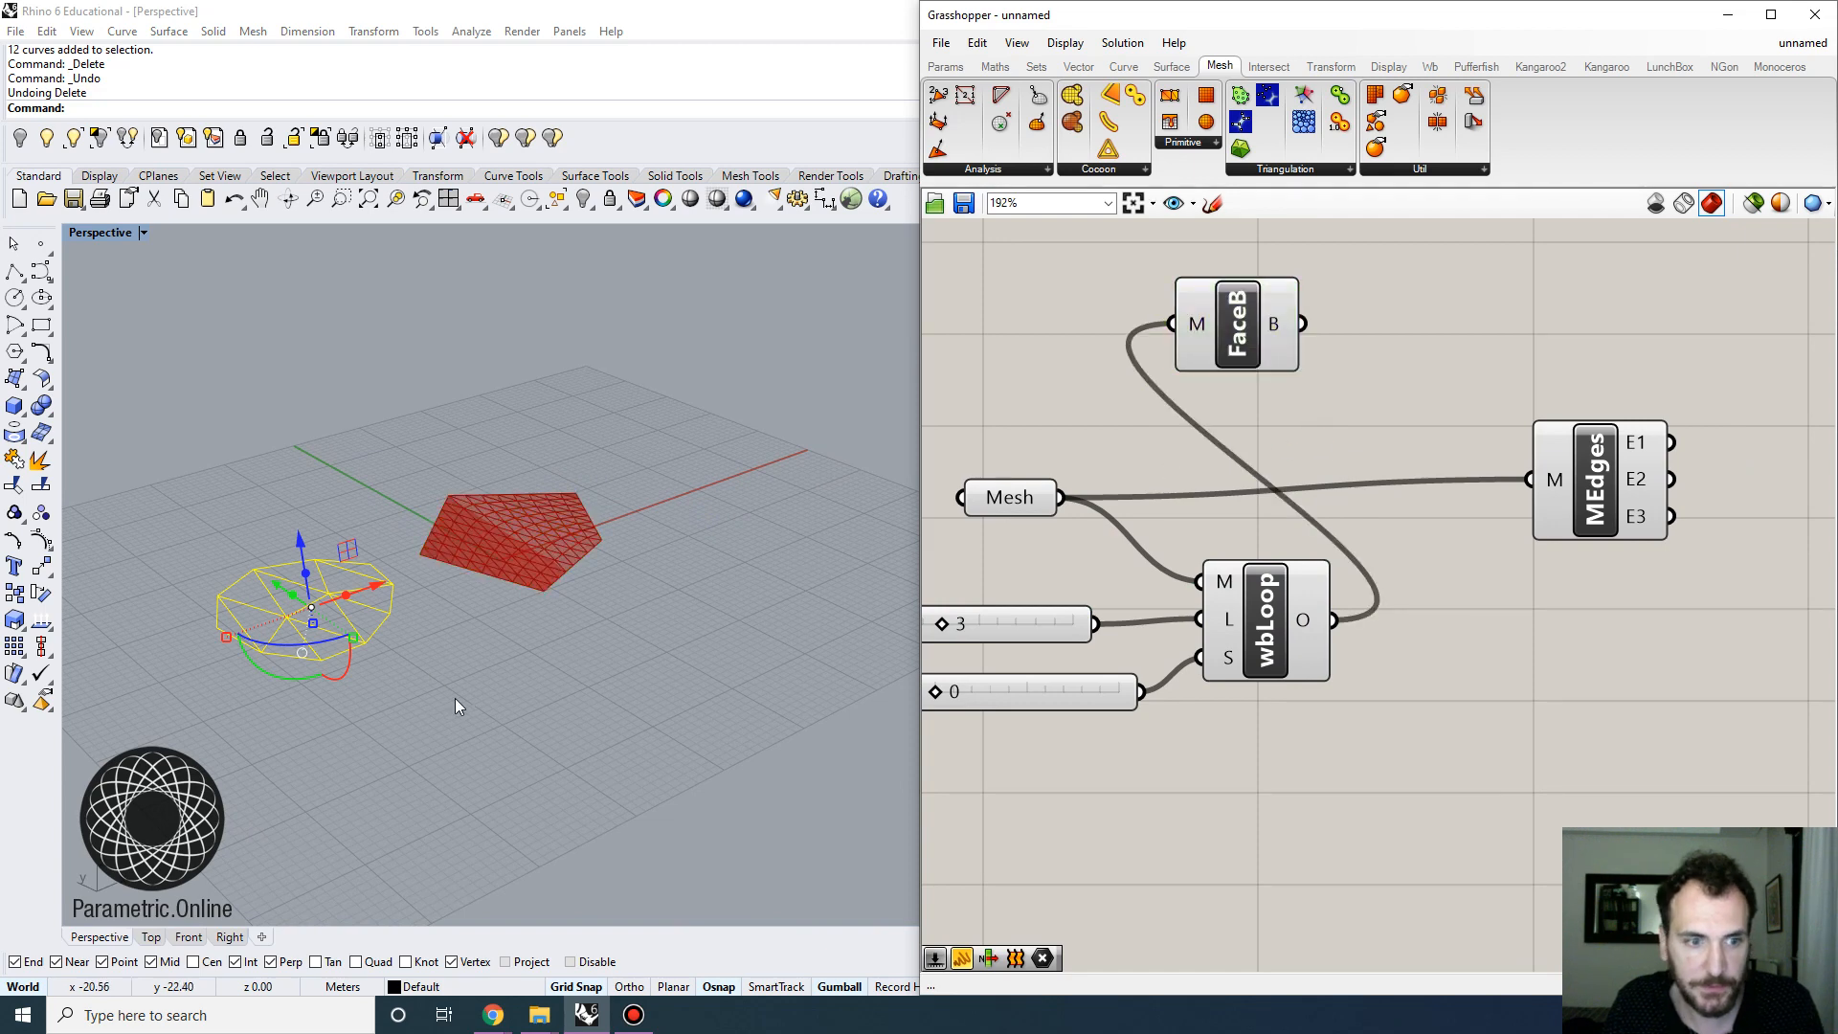
Delete the baked face outline curves beside the mesh in Rhino, keeping the Grasshopper preview
drag(456, 699, 206, 536)
scroll(435, 522, up, 6)
key(Delete)
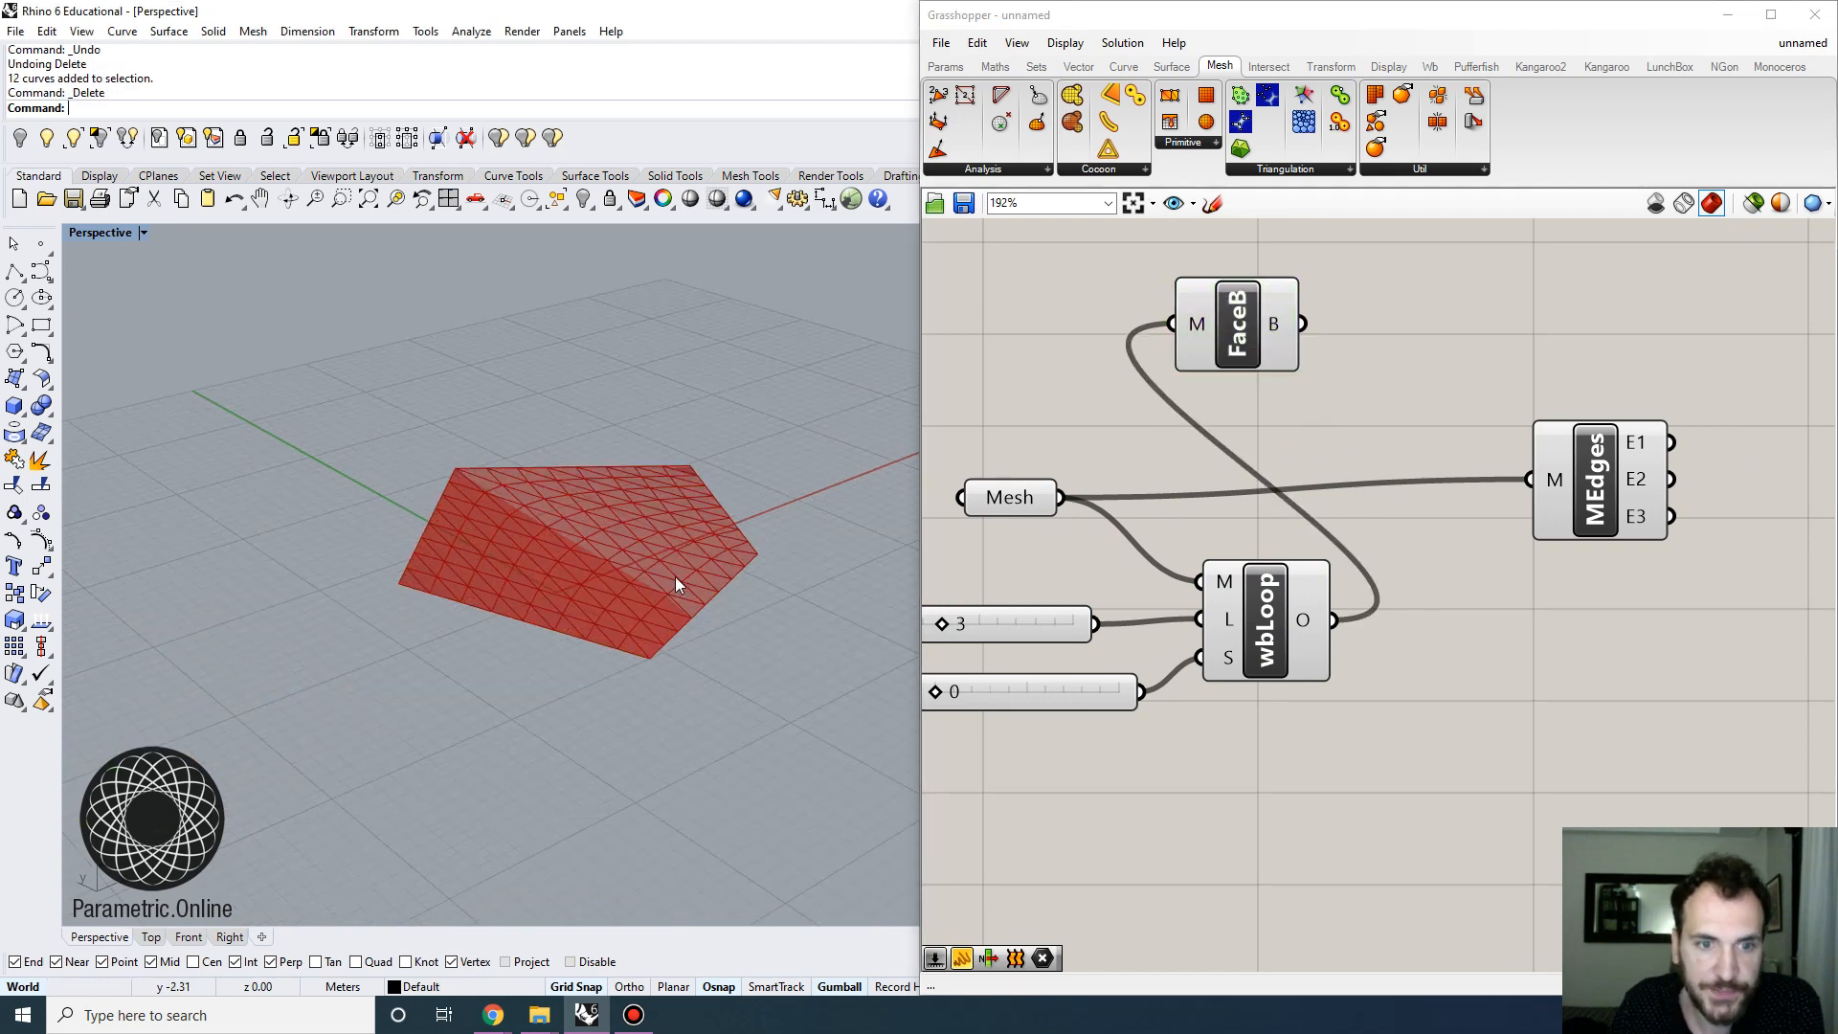
right_drag(674, 576, 743, 540)
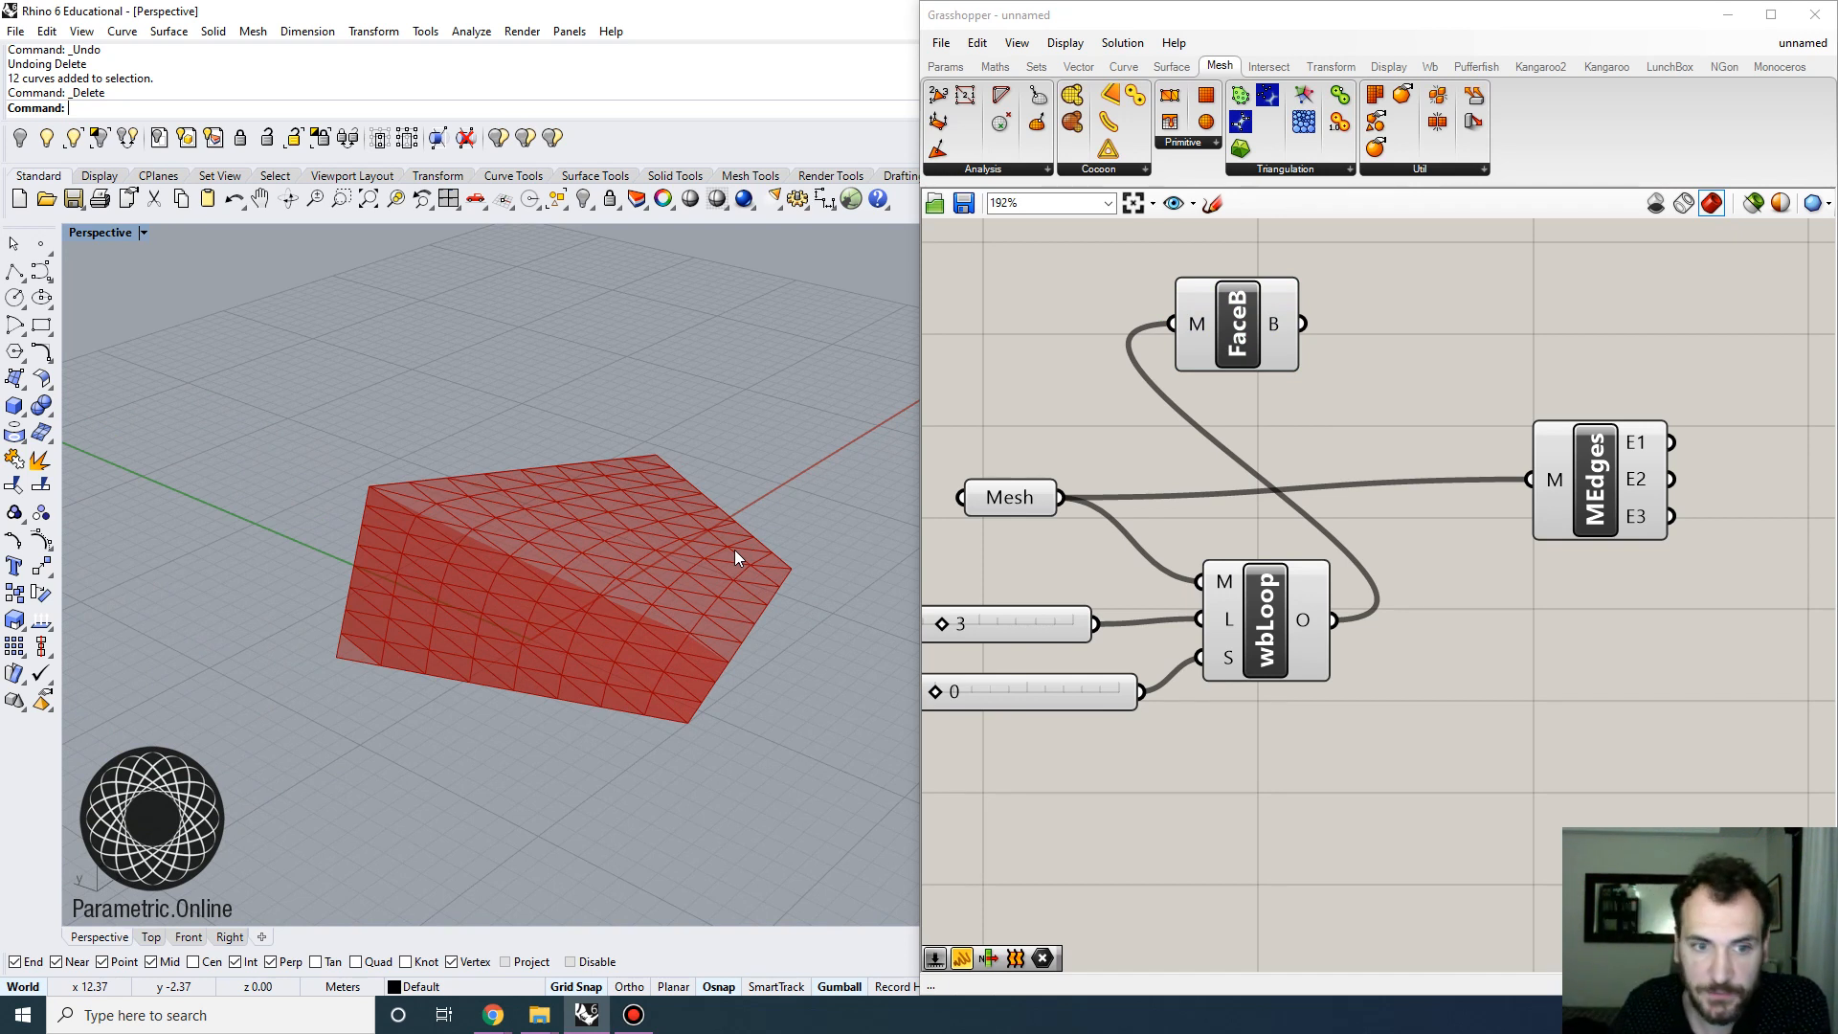
Search for "spring" and place a Kangaroo SpringsFromLine component beyond the Mesh Edges component
right_drag(1529, 656, 1371, 649)
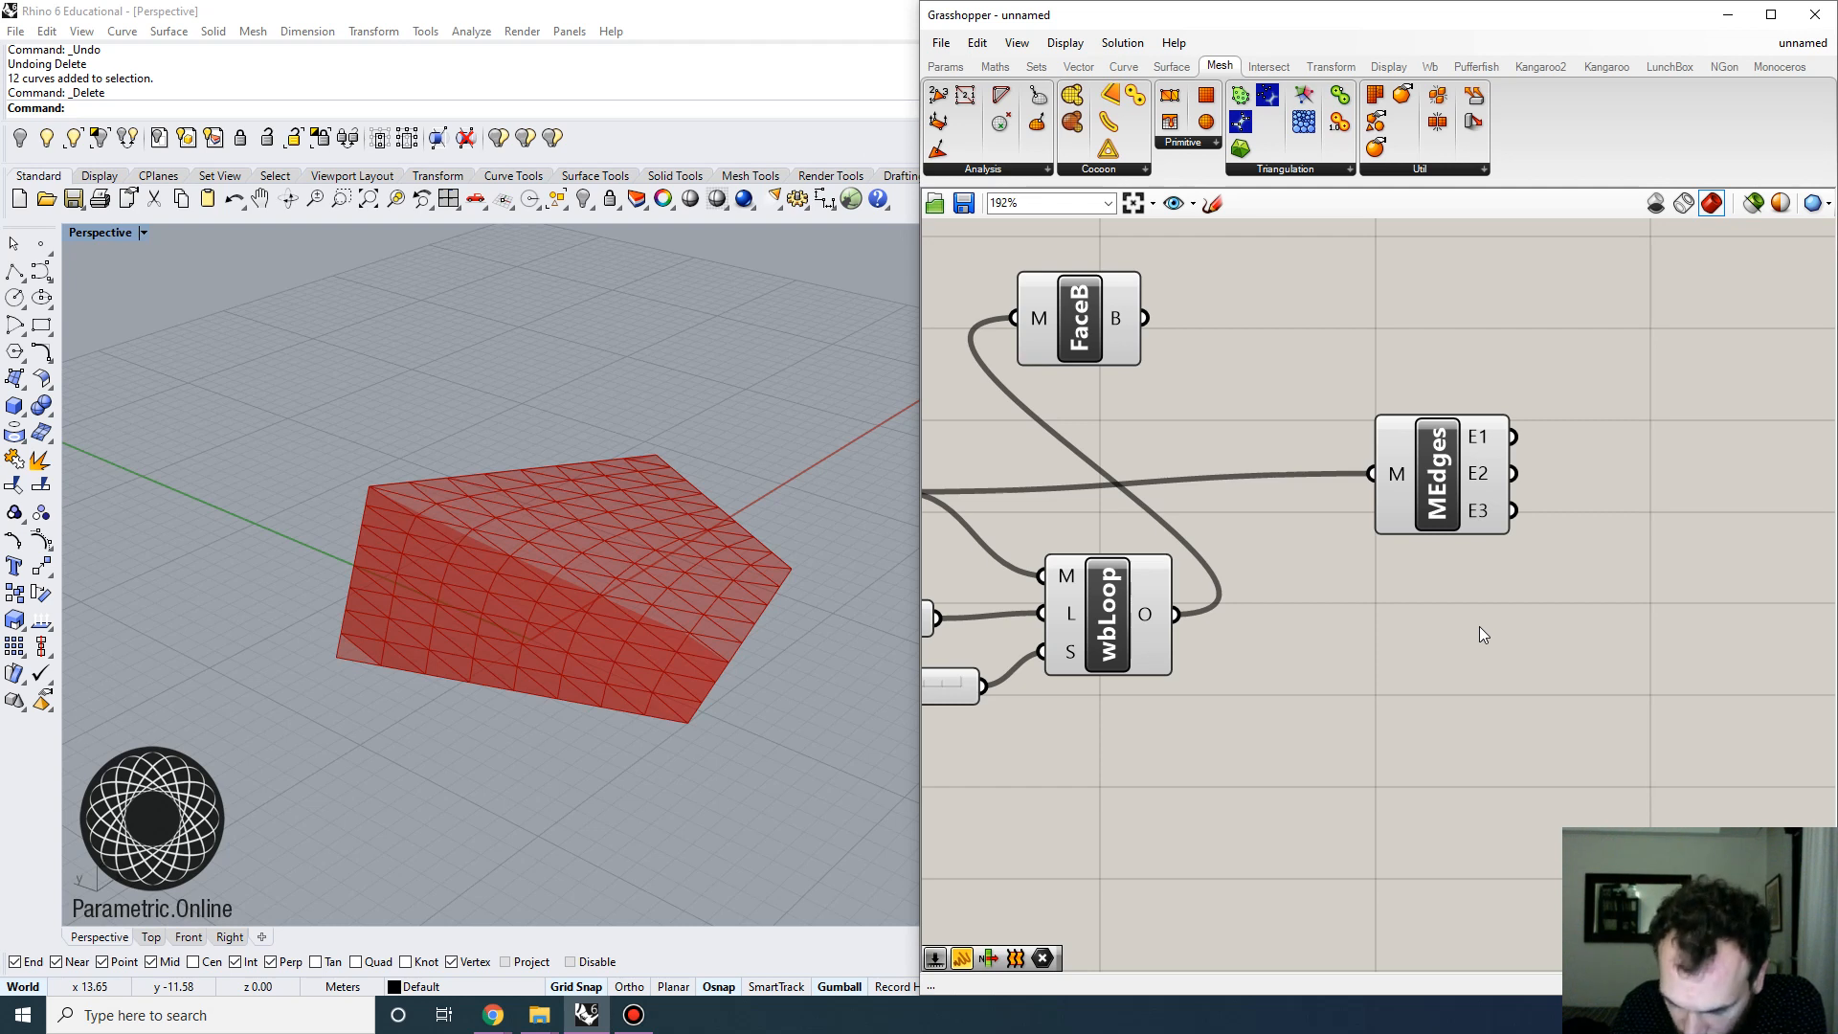
right_drag(1478, 626, 1196, 584)
double_click(1404, 544)
text(s)
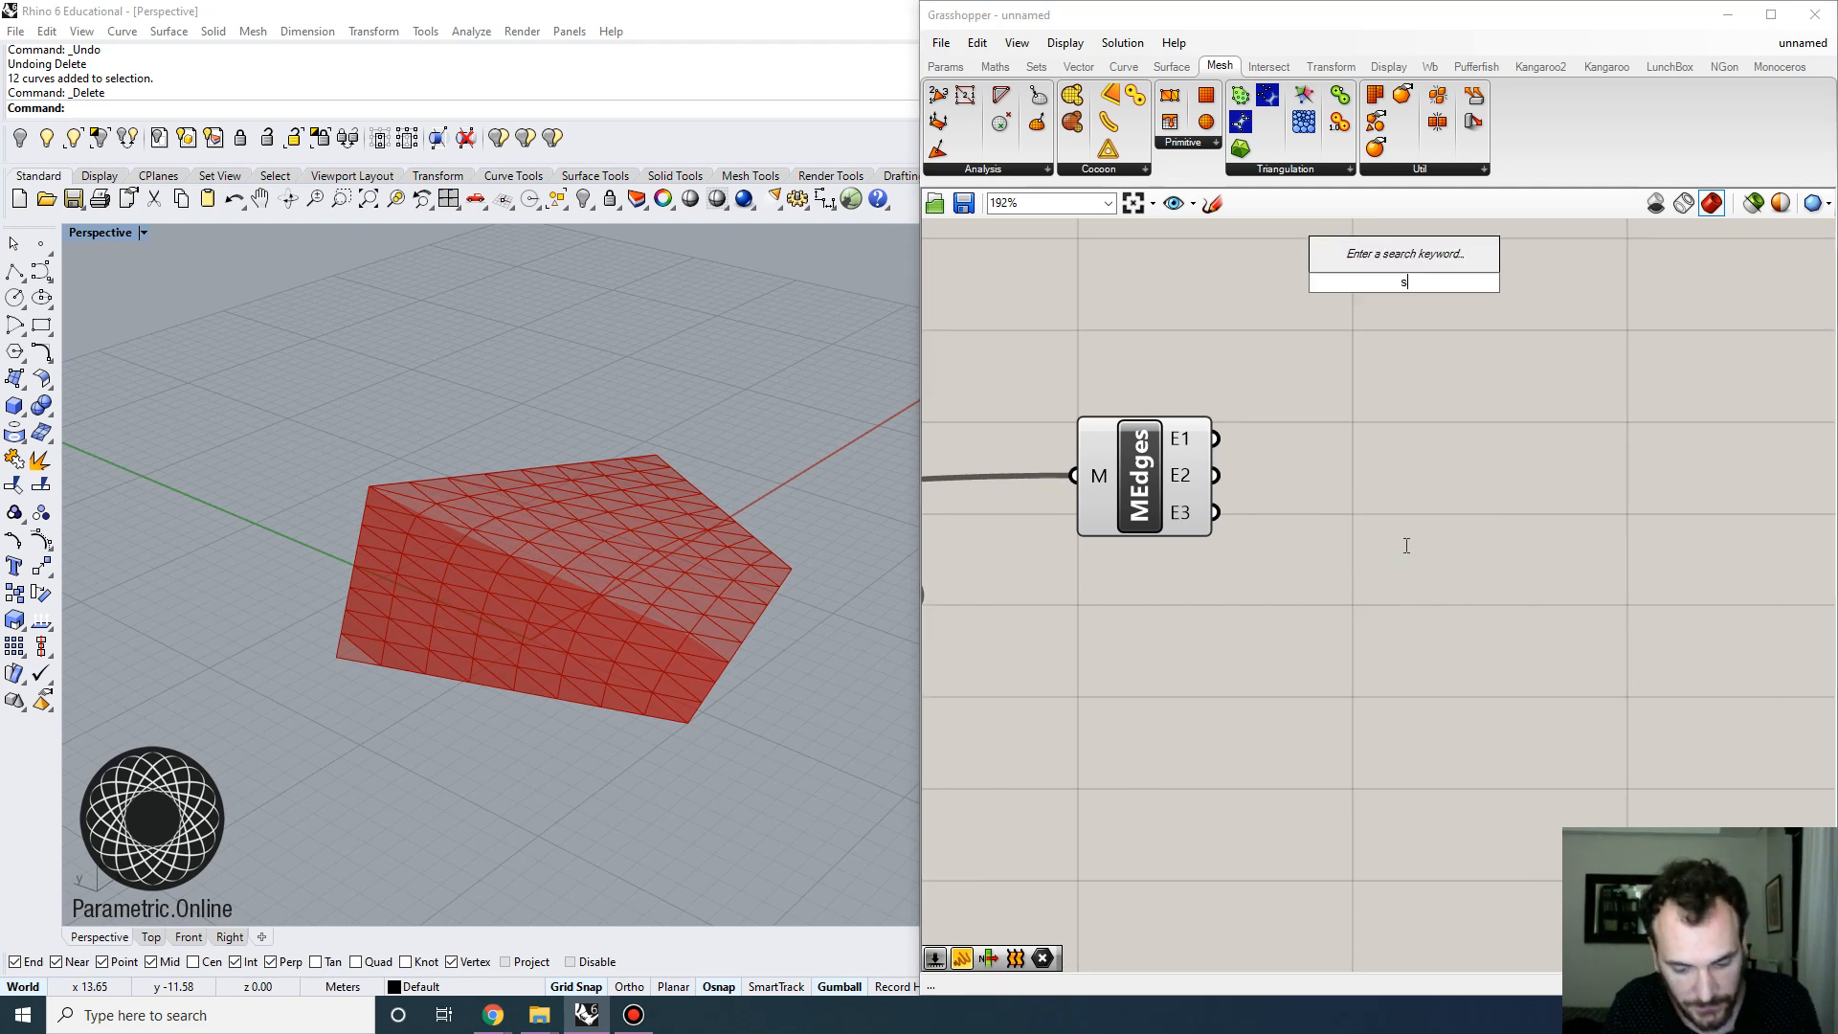
text(pring)
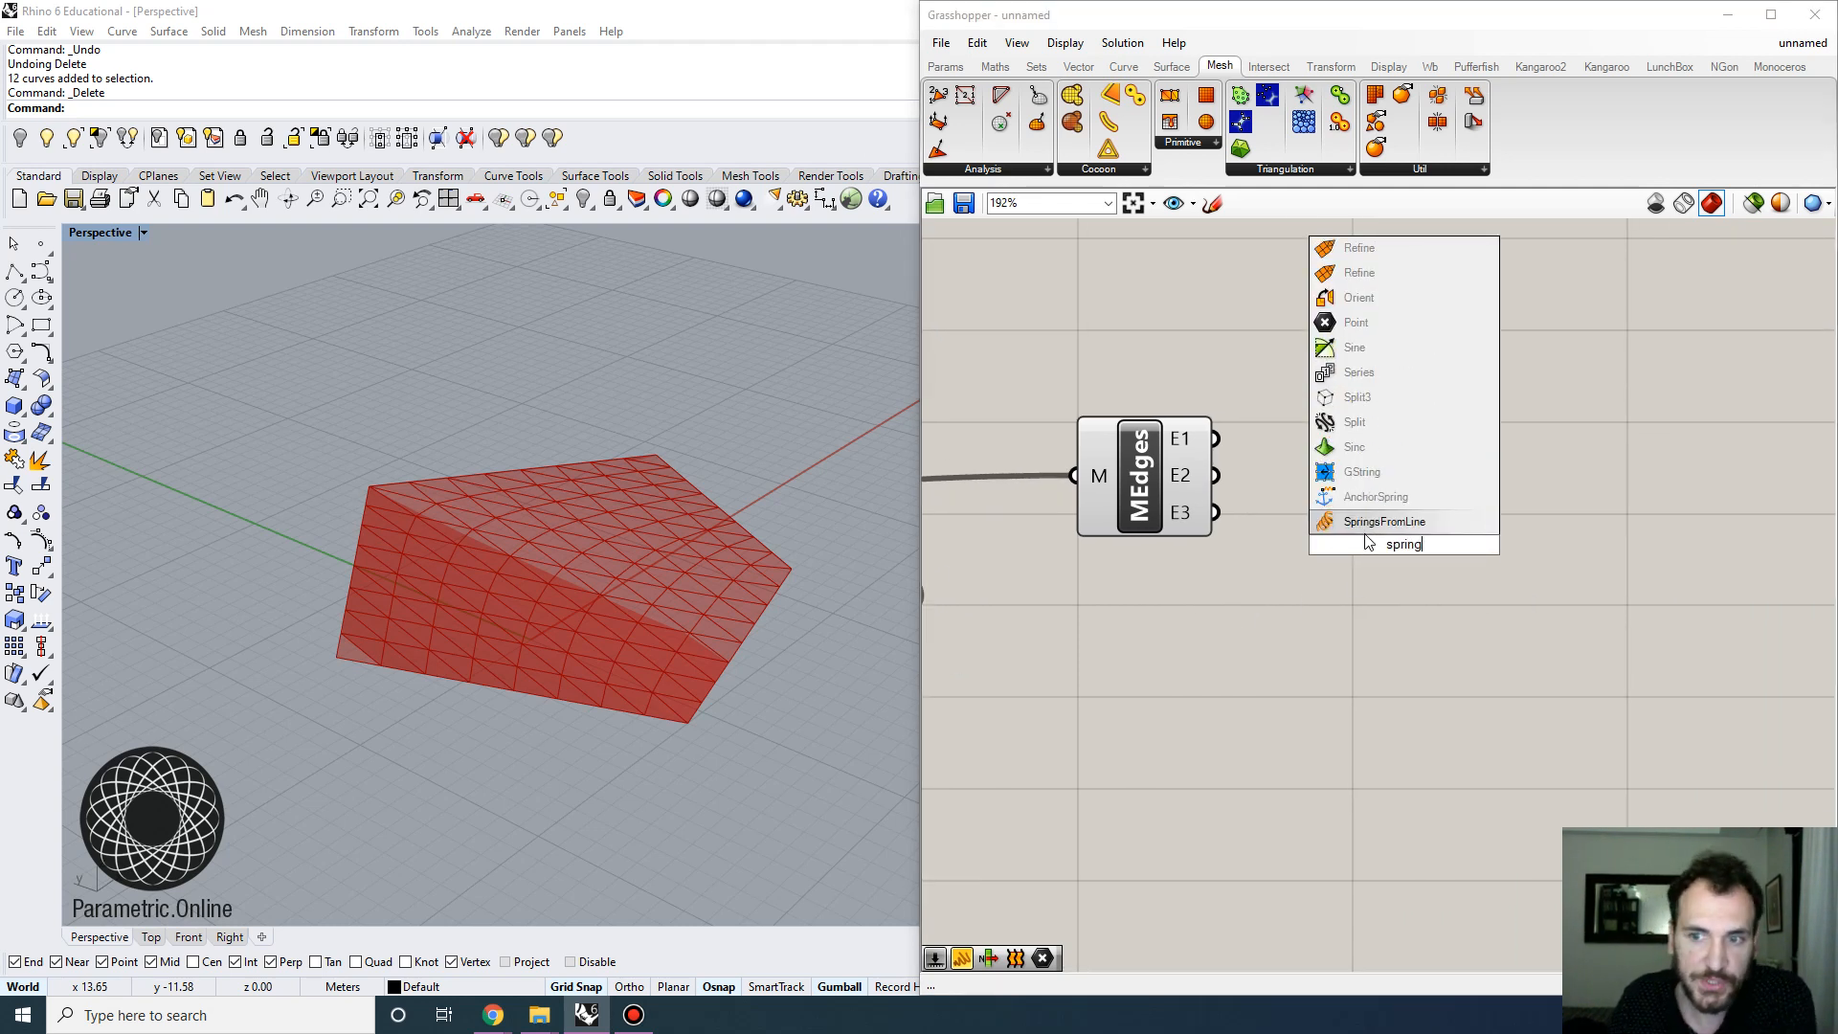
click(1384, 521)
drag(1404, 544, 1545, 530)
scroll(1545, 530, down, 2)
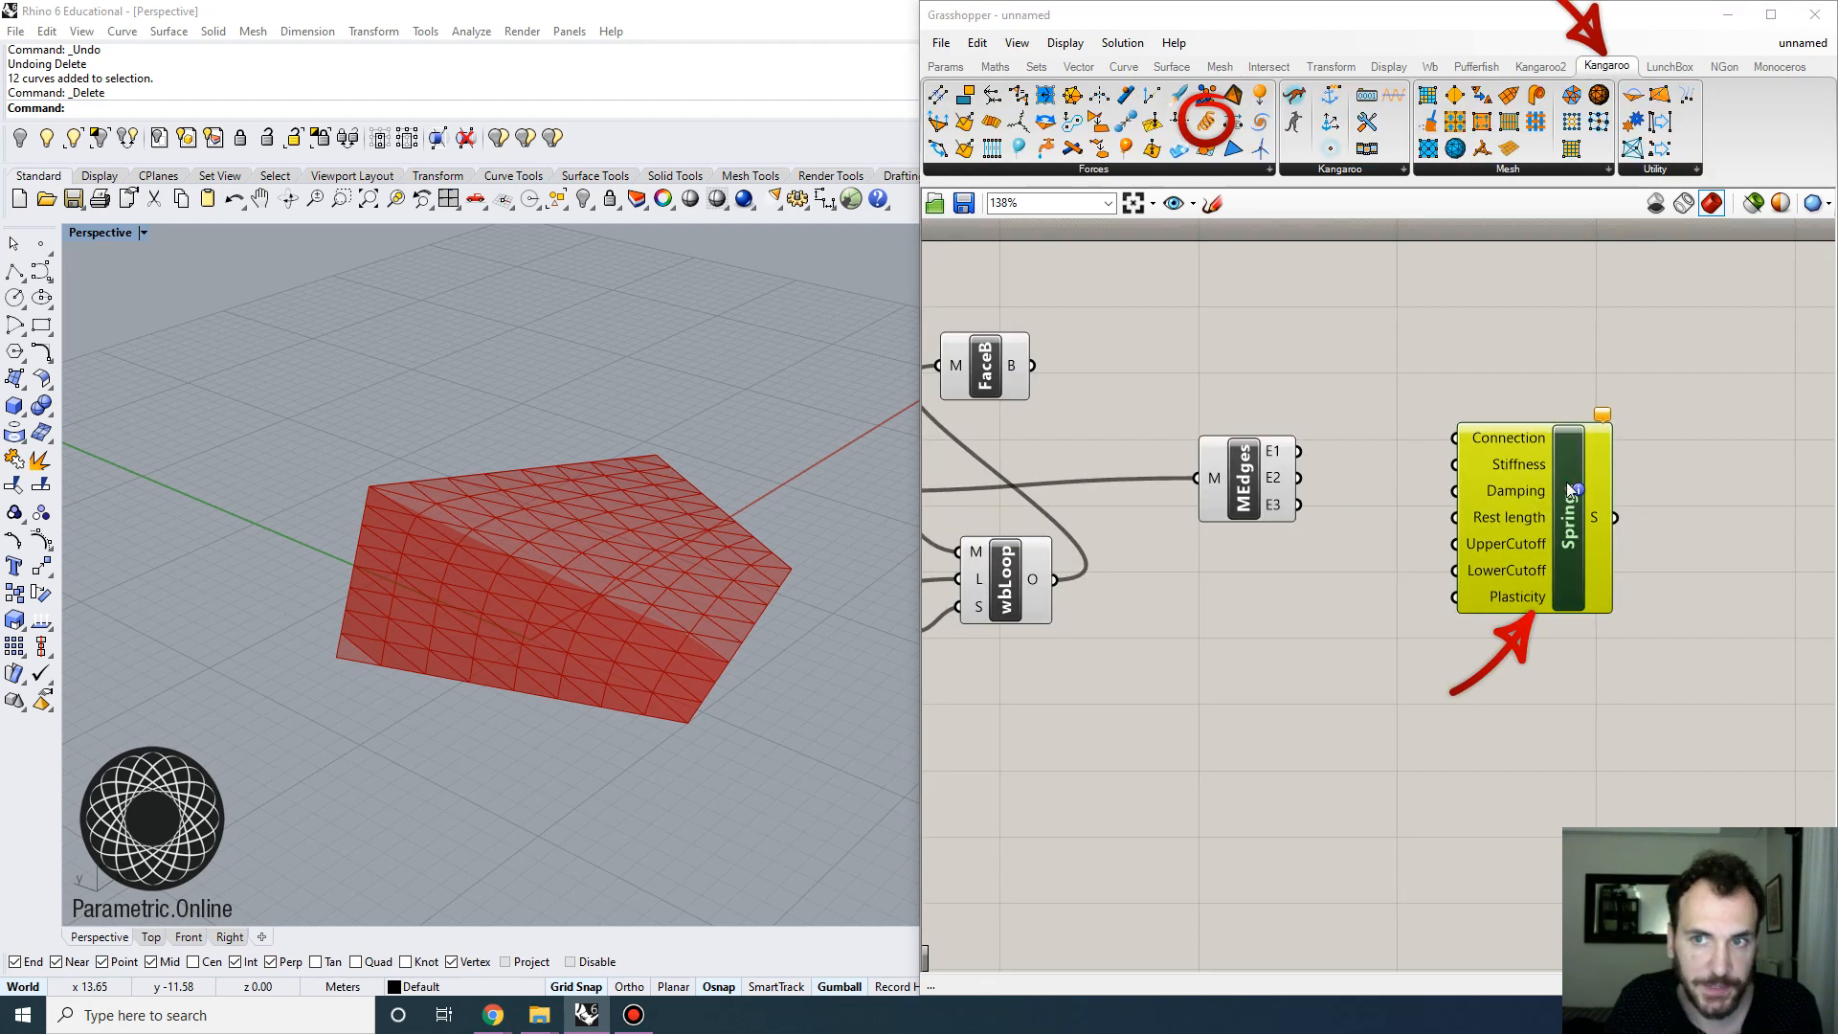
scroll(1477, 555, down, 2)
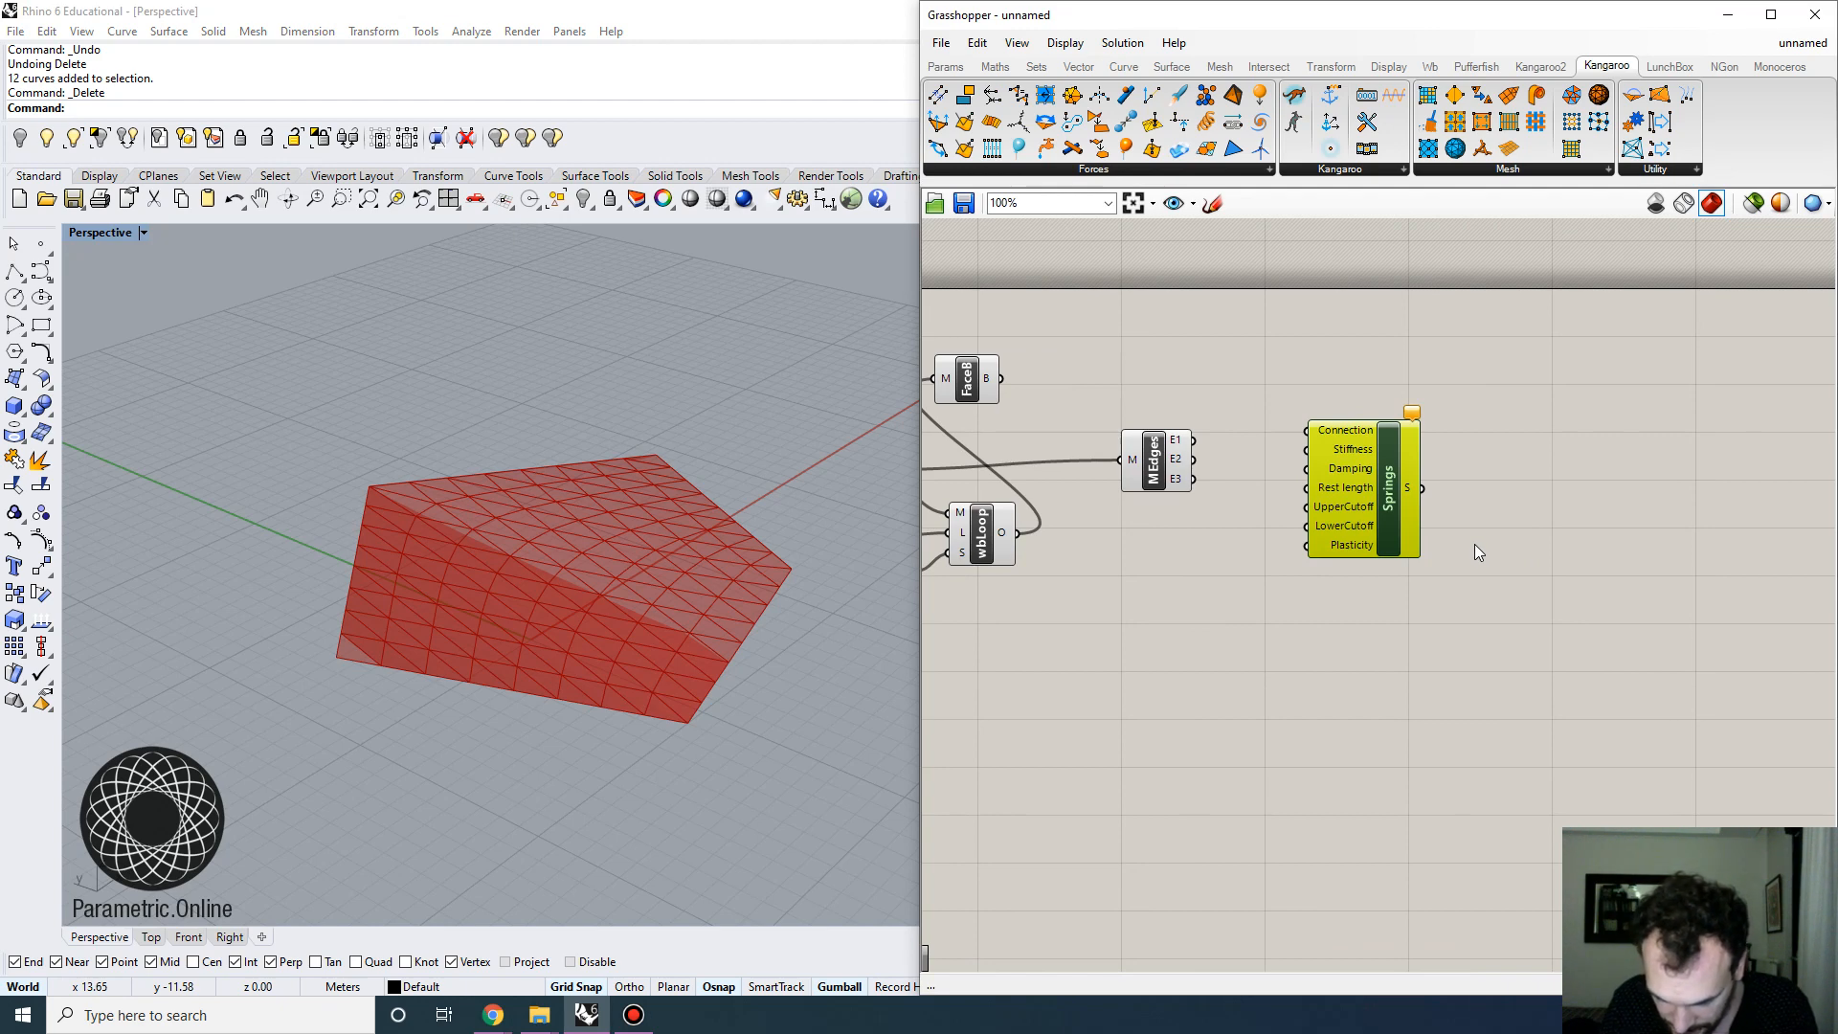
Add a KangarooPhysics component below and beyond the Springs component, and space the two apart
right_drag(1501, 553, 1325, 582)
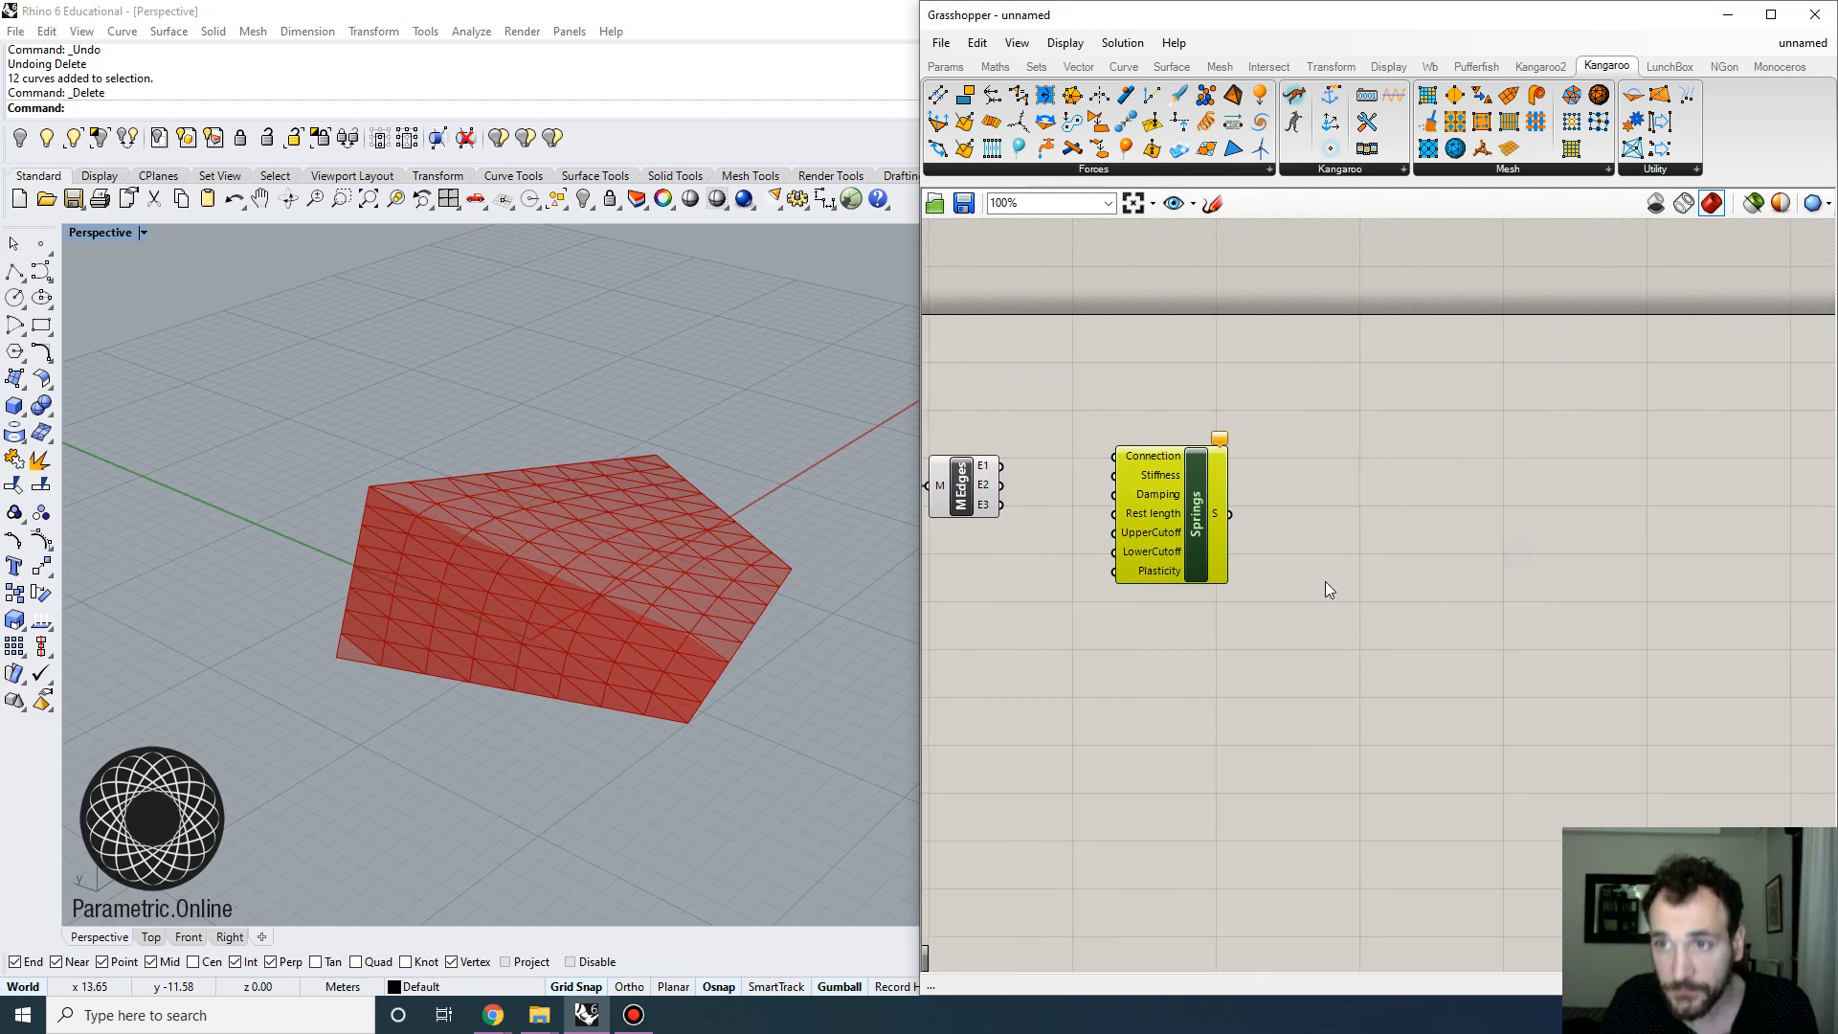
click(1357, 172)
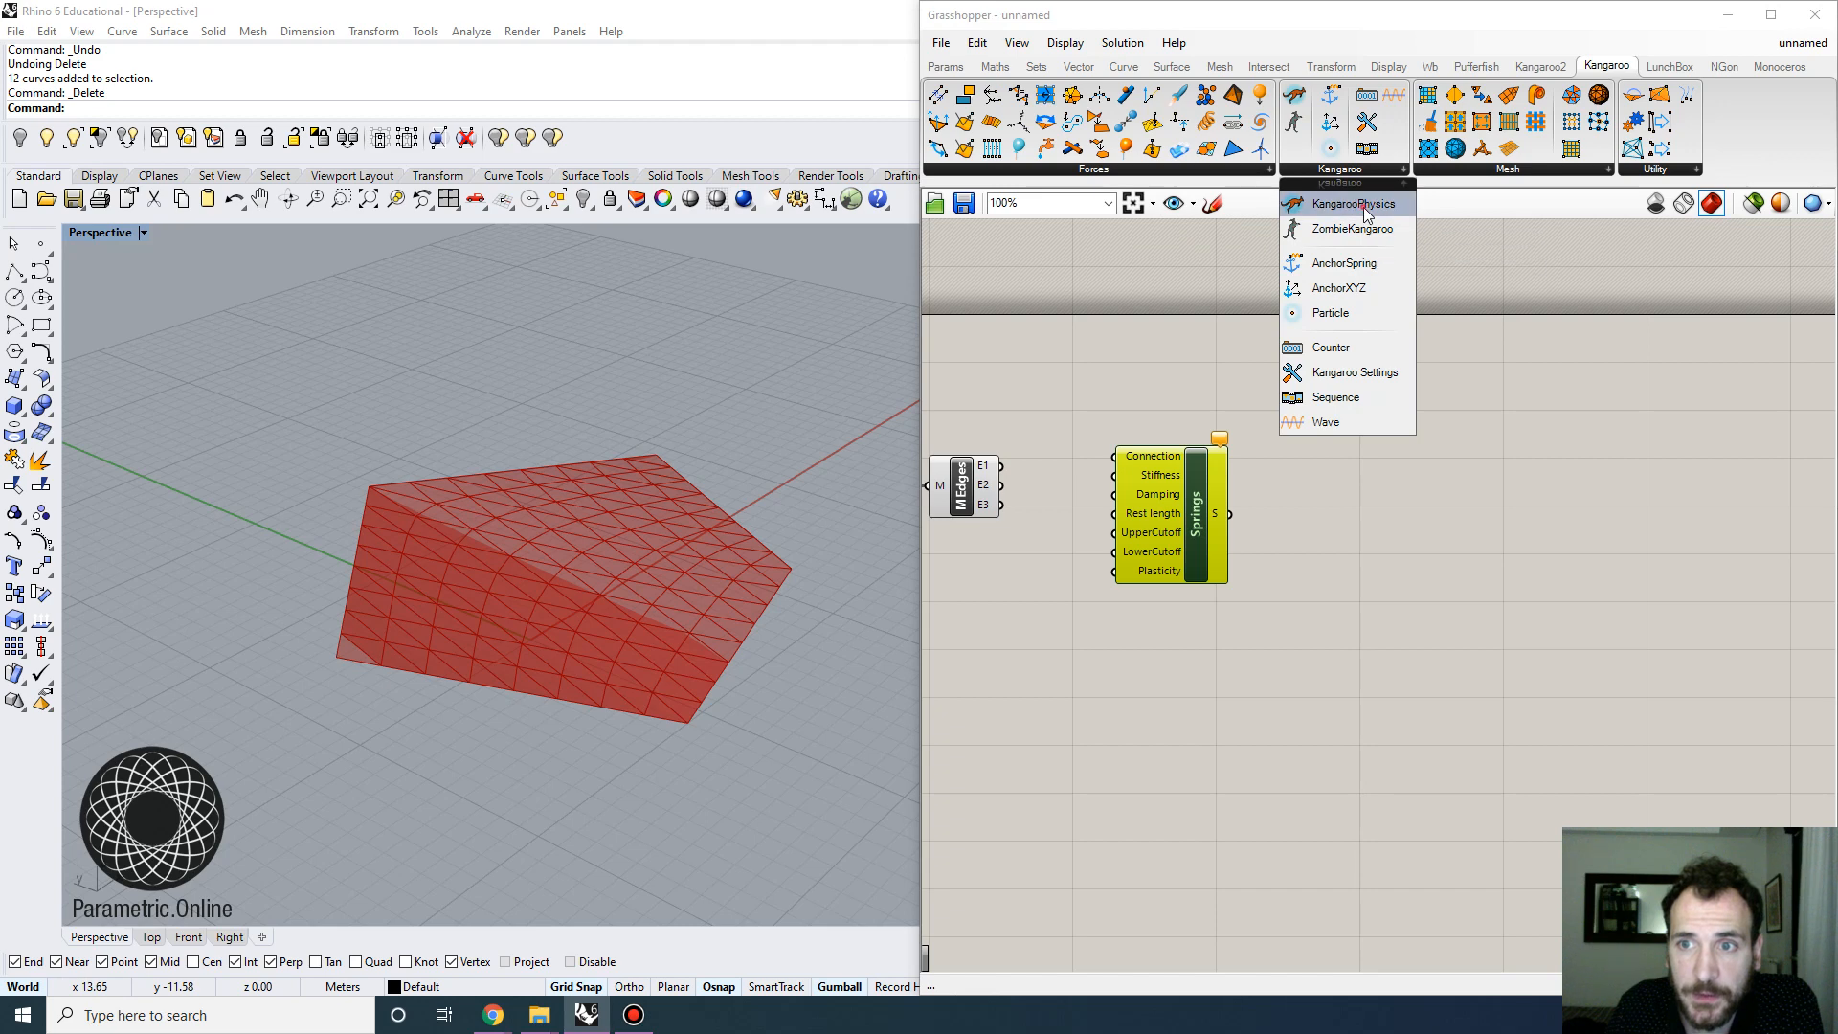
drag(1353, 204, 1496, 605)
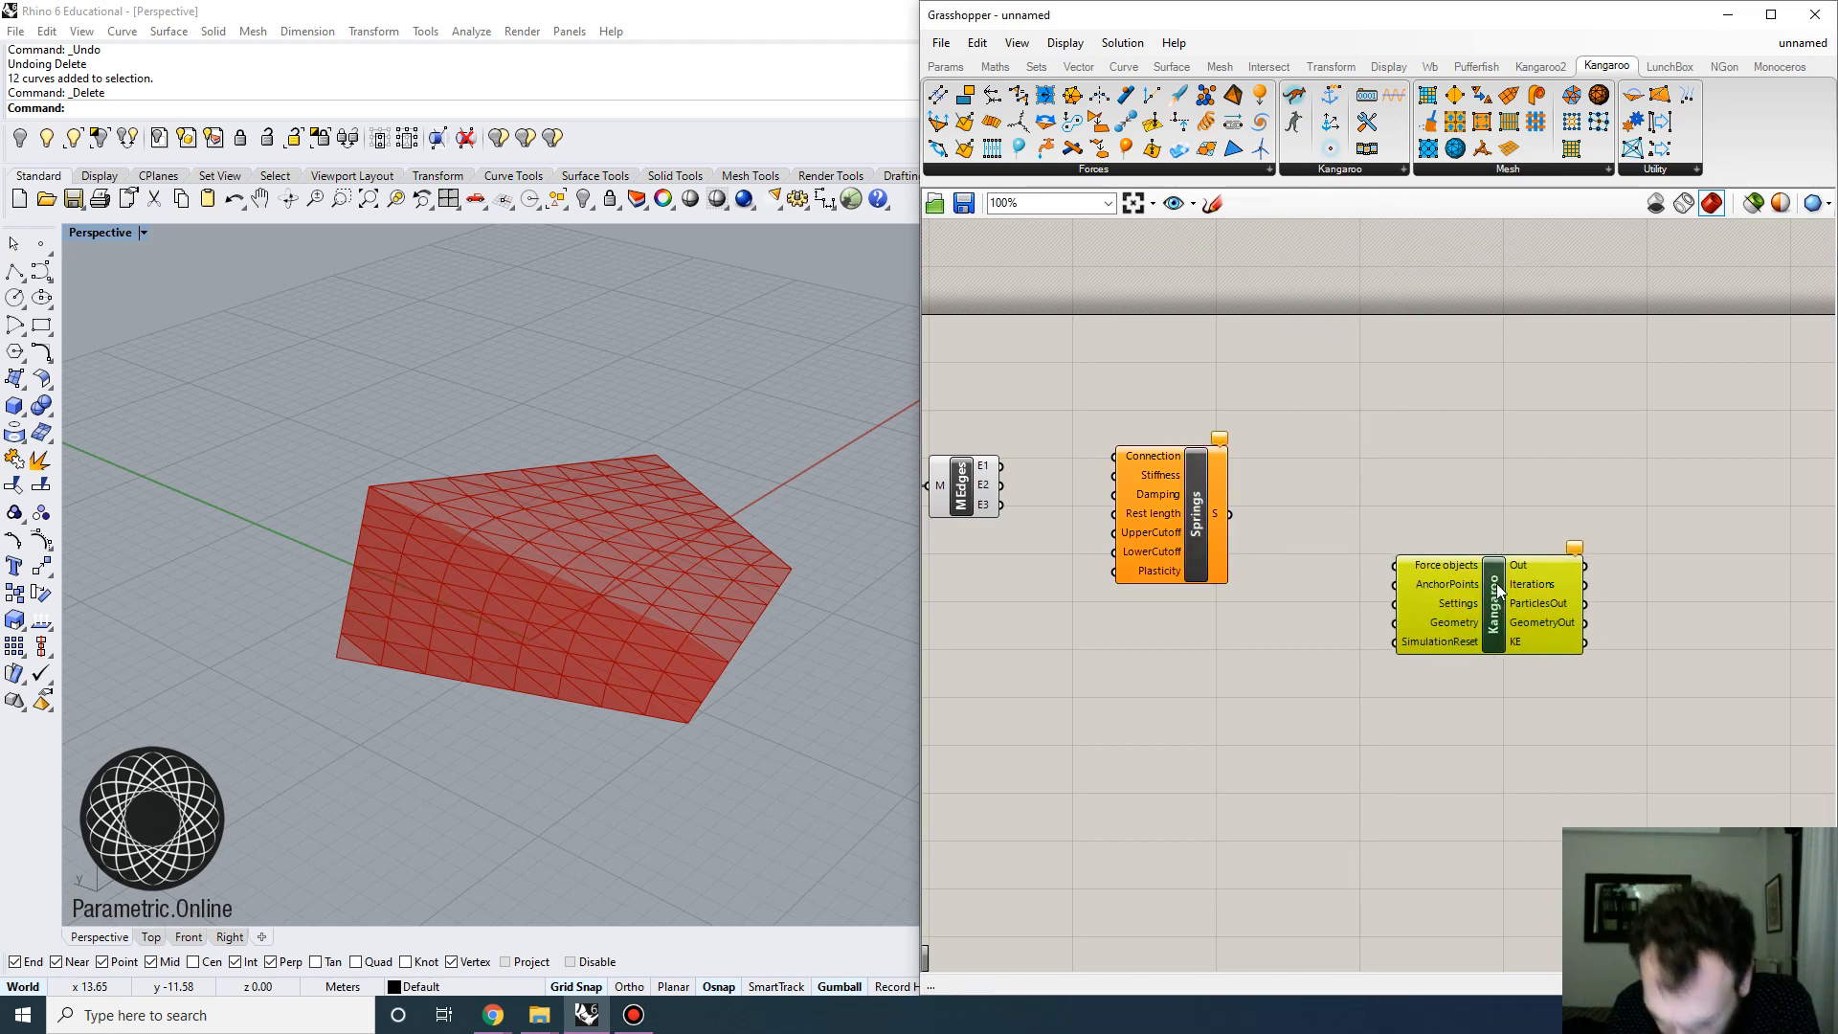
drag(1508, 588, 1461, 649)
click(1427, 577)
right_drag(1171, 587, 1299, 575)
drag(1311, 503, 1368, 505)
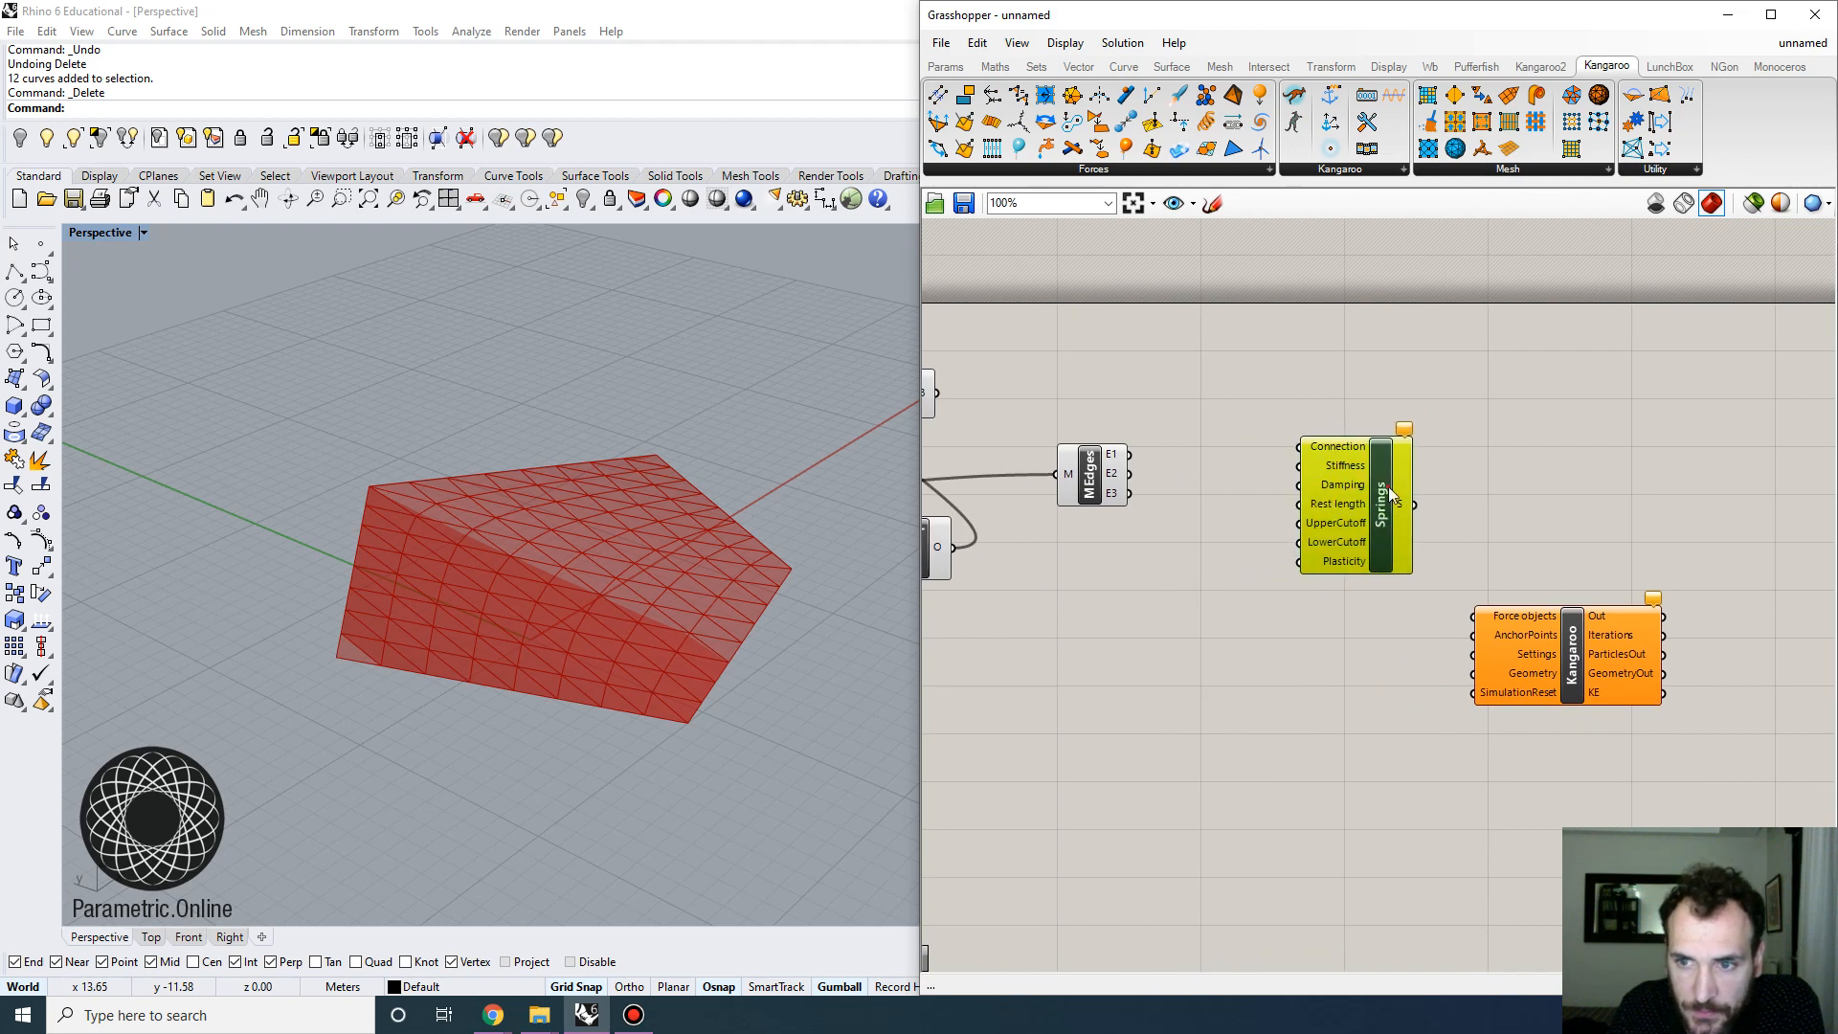
Add a Curve parameter beside Mesh Edges and feed it with both the E1 and E2 outputs
scroll(1397, 411, up, 3)
mouse_move(1389, 456)
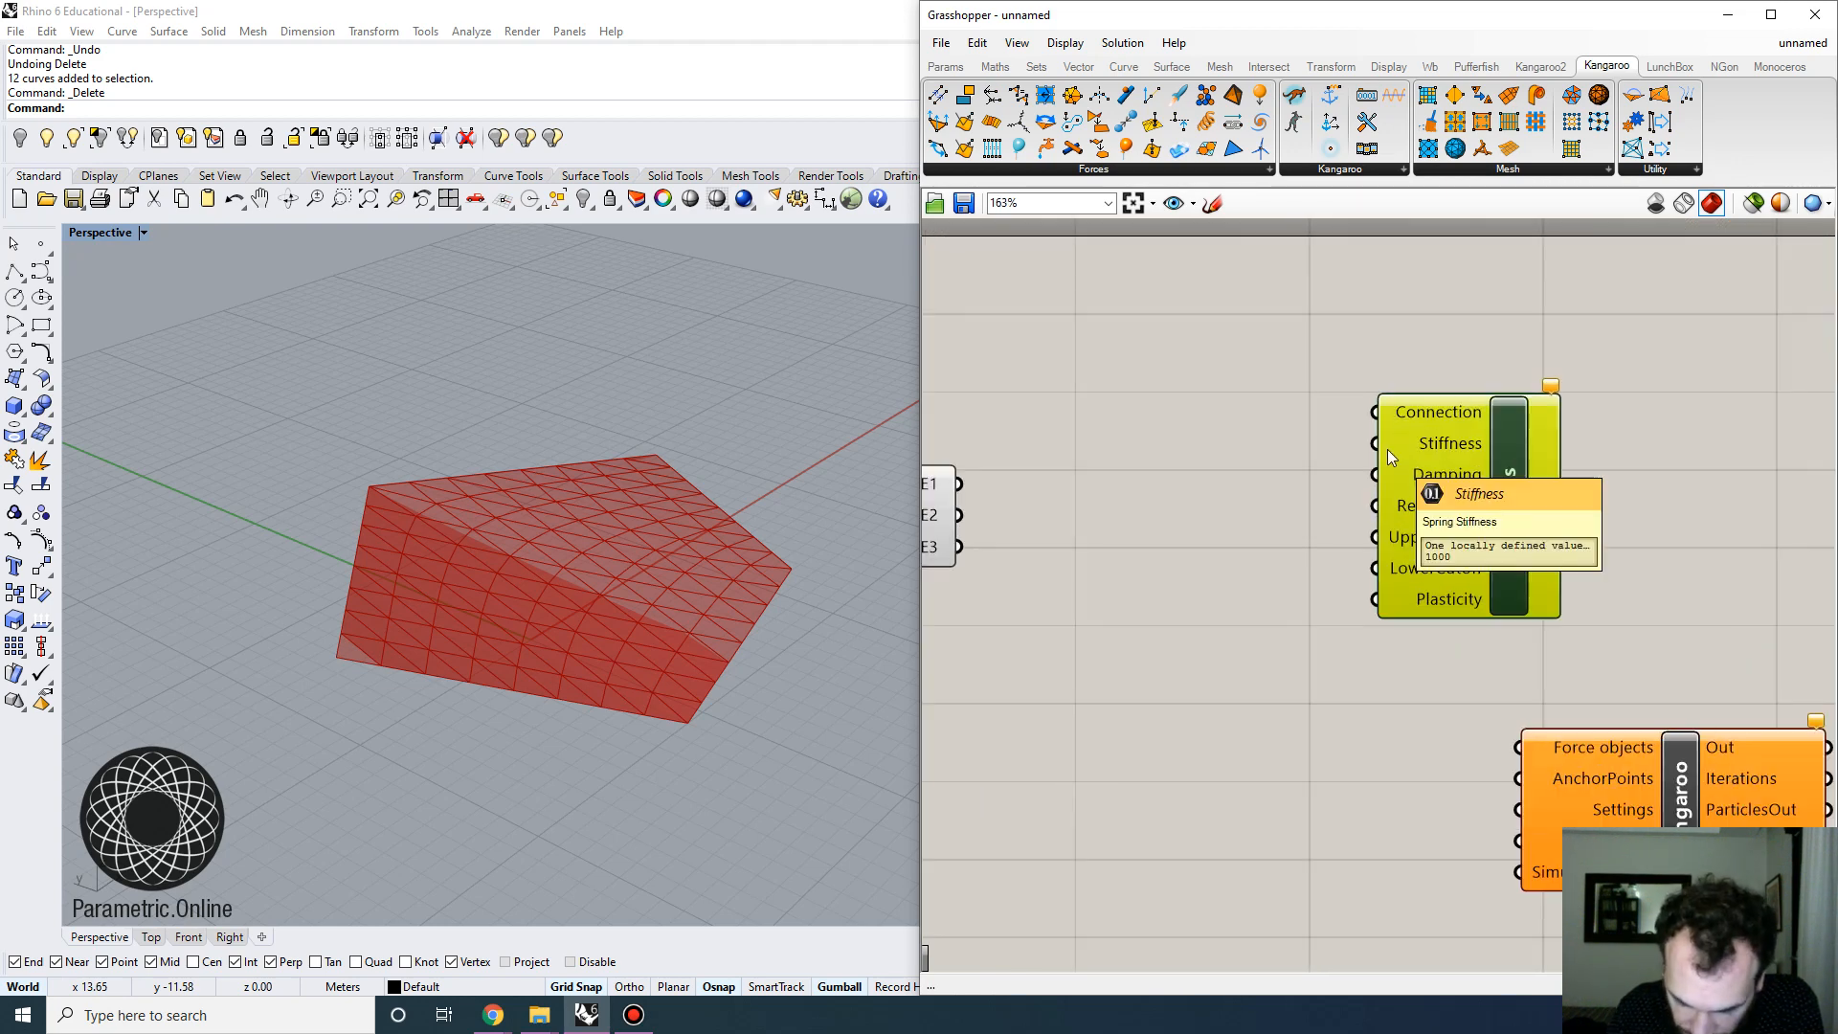
right_drag(1116, 484, 1287, 464)
double_click(1221, 490)
text(crv)
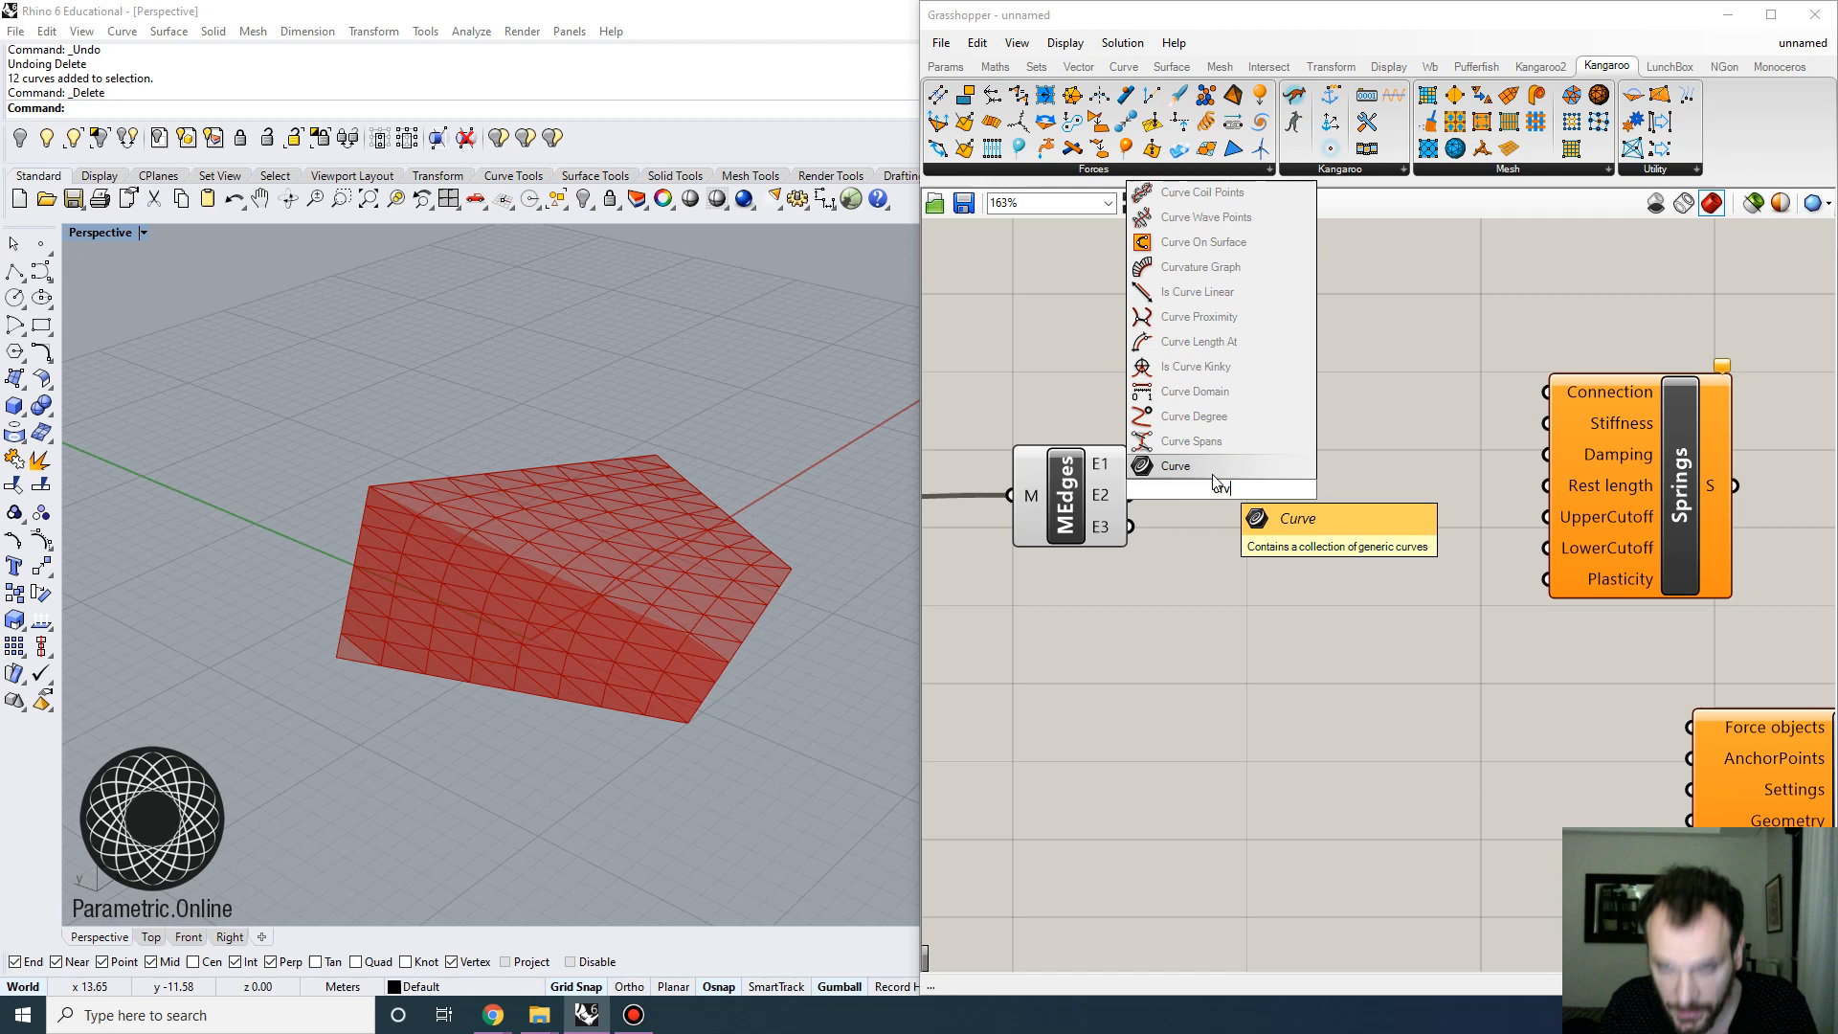
key(Return)
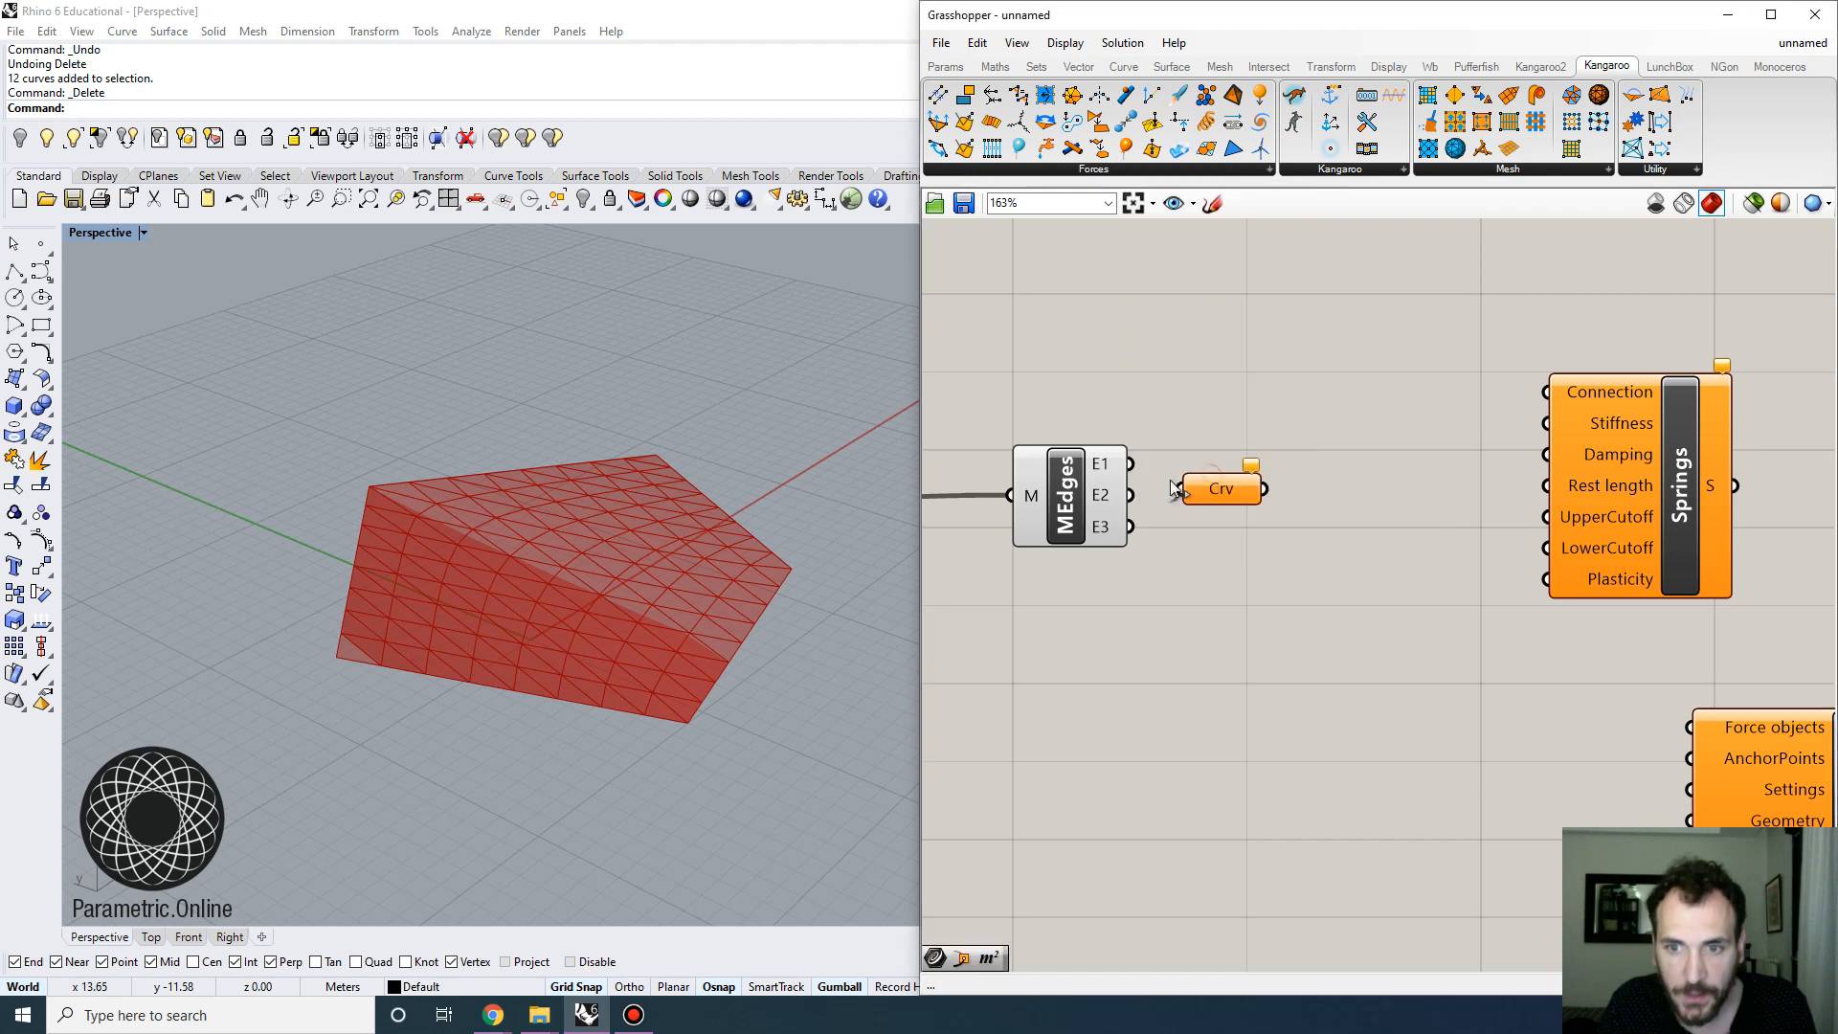
drag(1167, 490, 1209, 480)
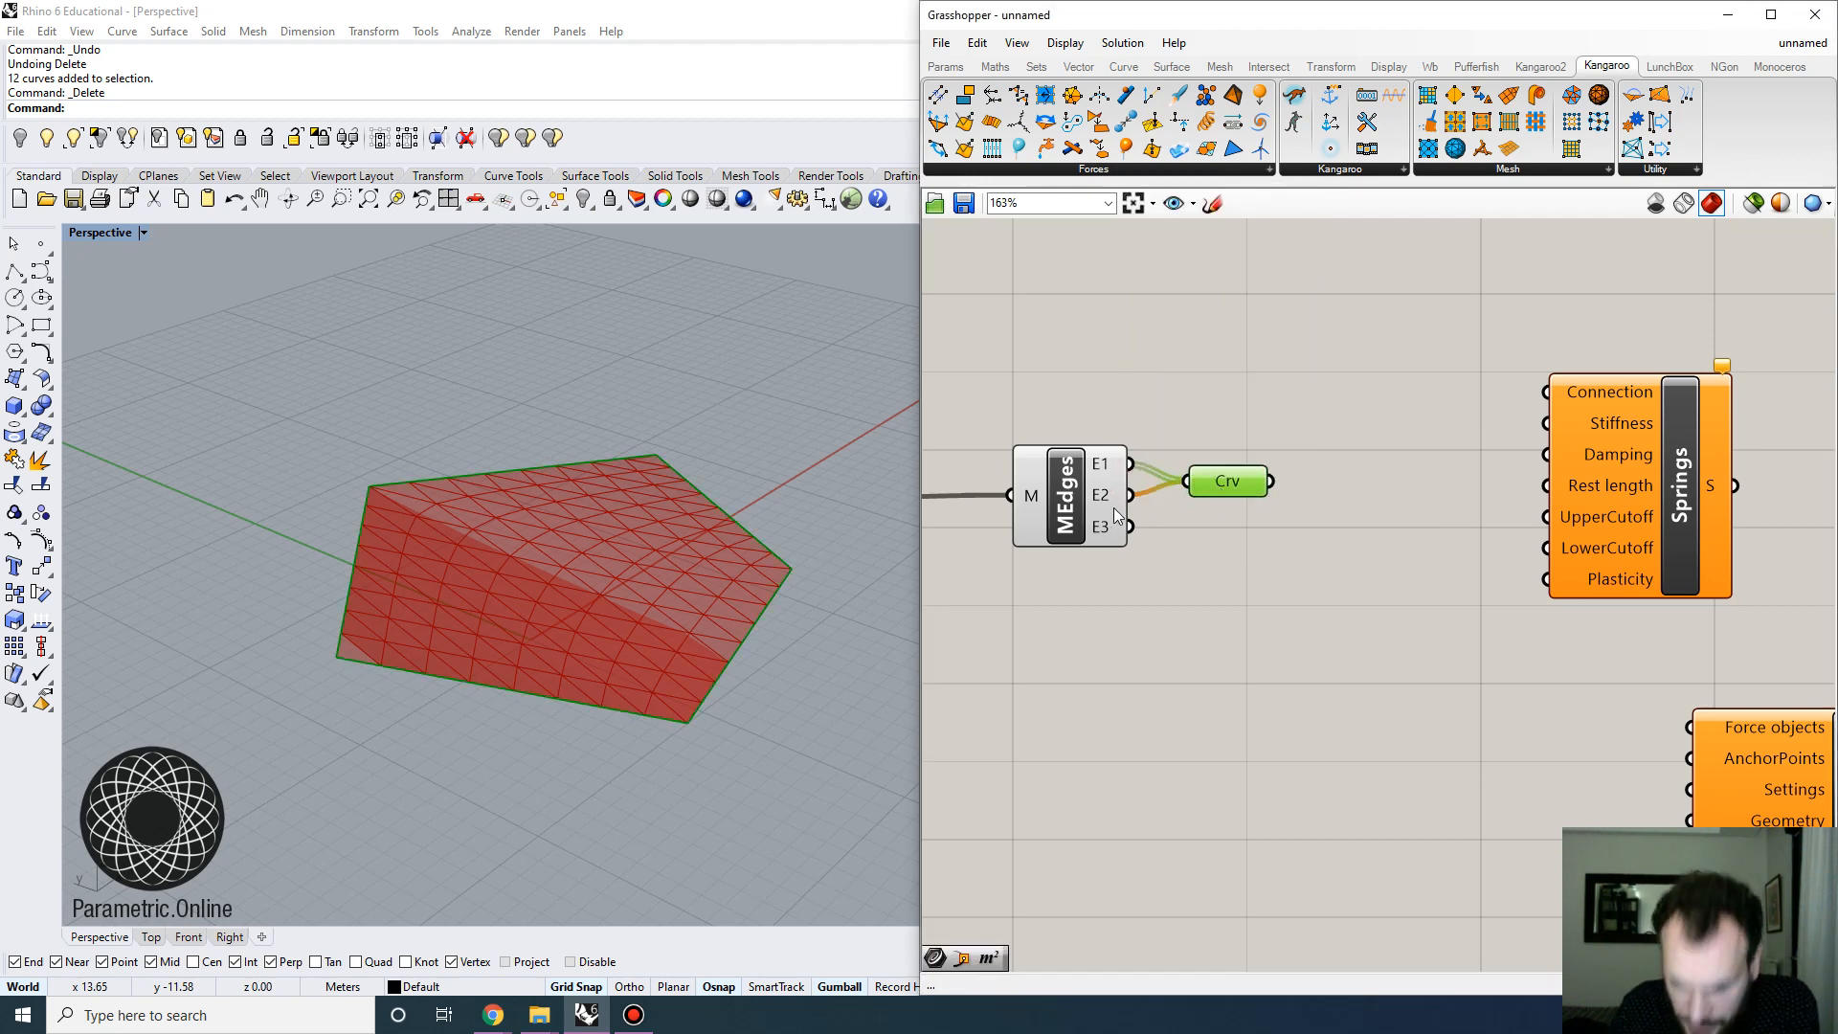
click(1147, 526)
Replace the Mesh Edges input with the Loop Subdivision output, and inspect the collected edge curves on the mesh
click(1069, 521)
scroll(1070, 407, down, 2)
right_drag(1070, 401, 1341, 388)
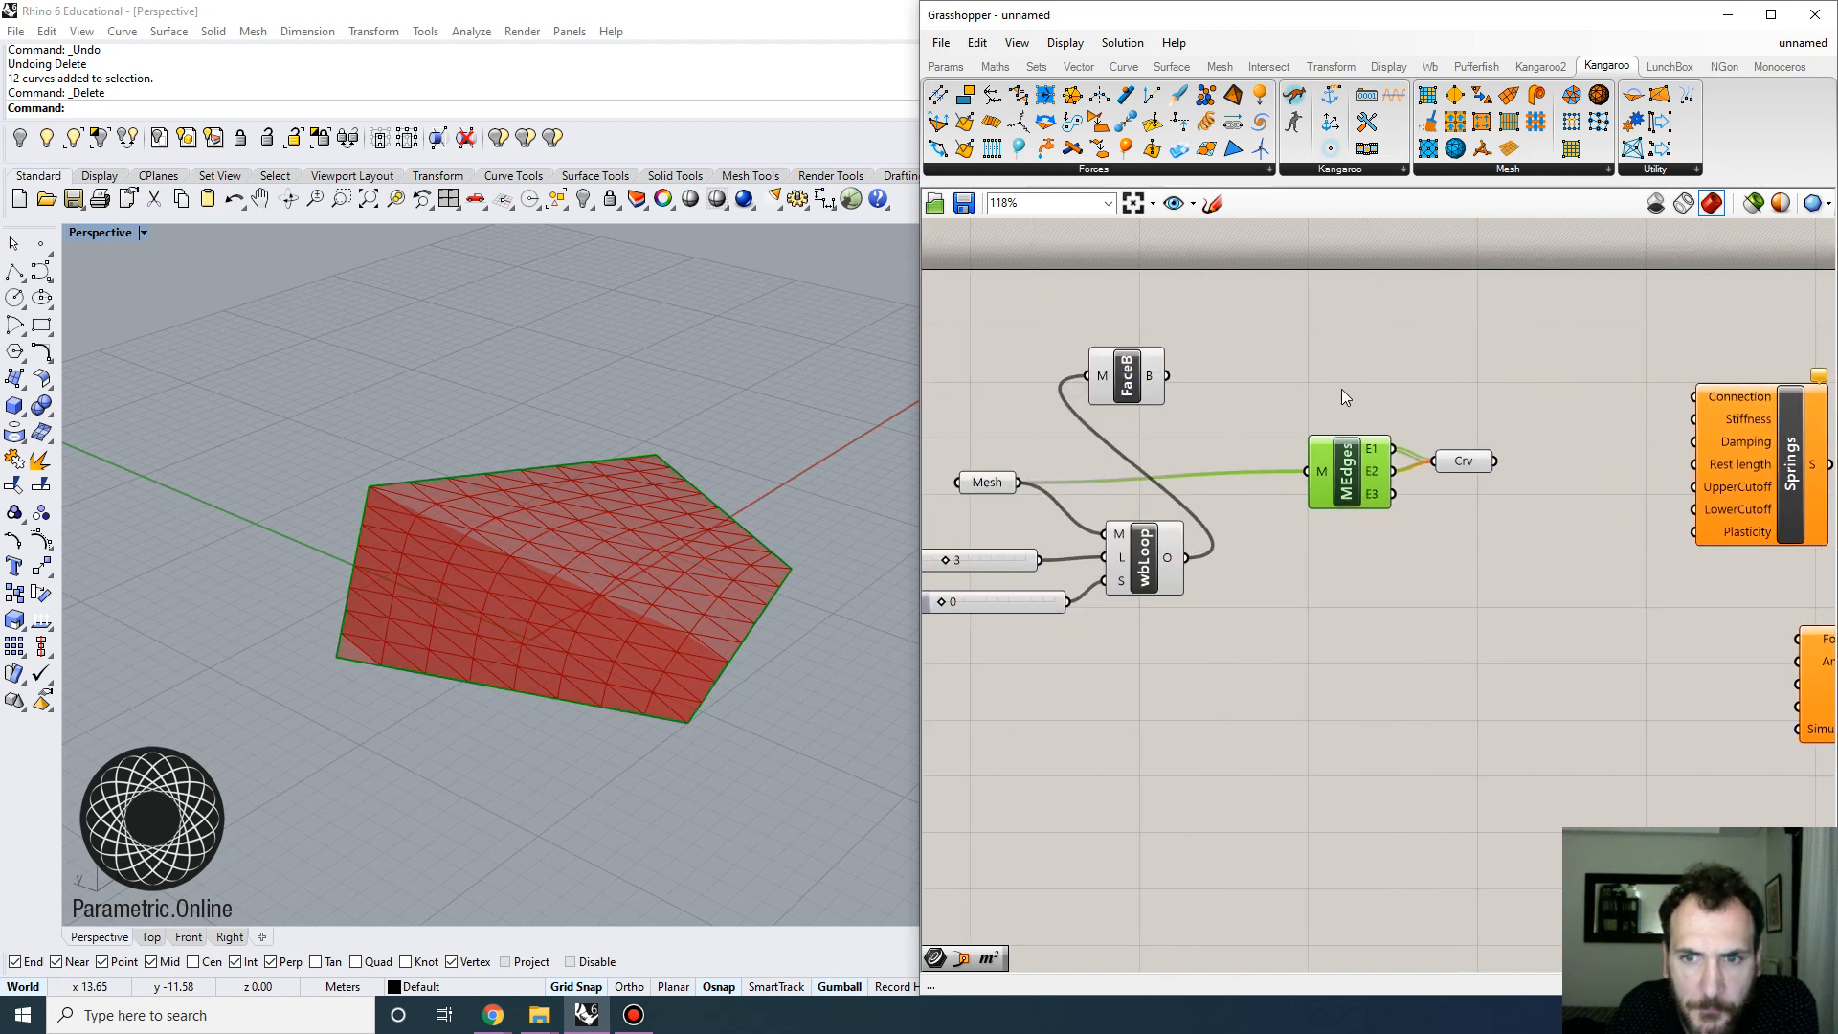
click(1141, 536)
scroll(1139, 532, up, 2)
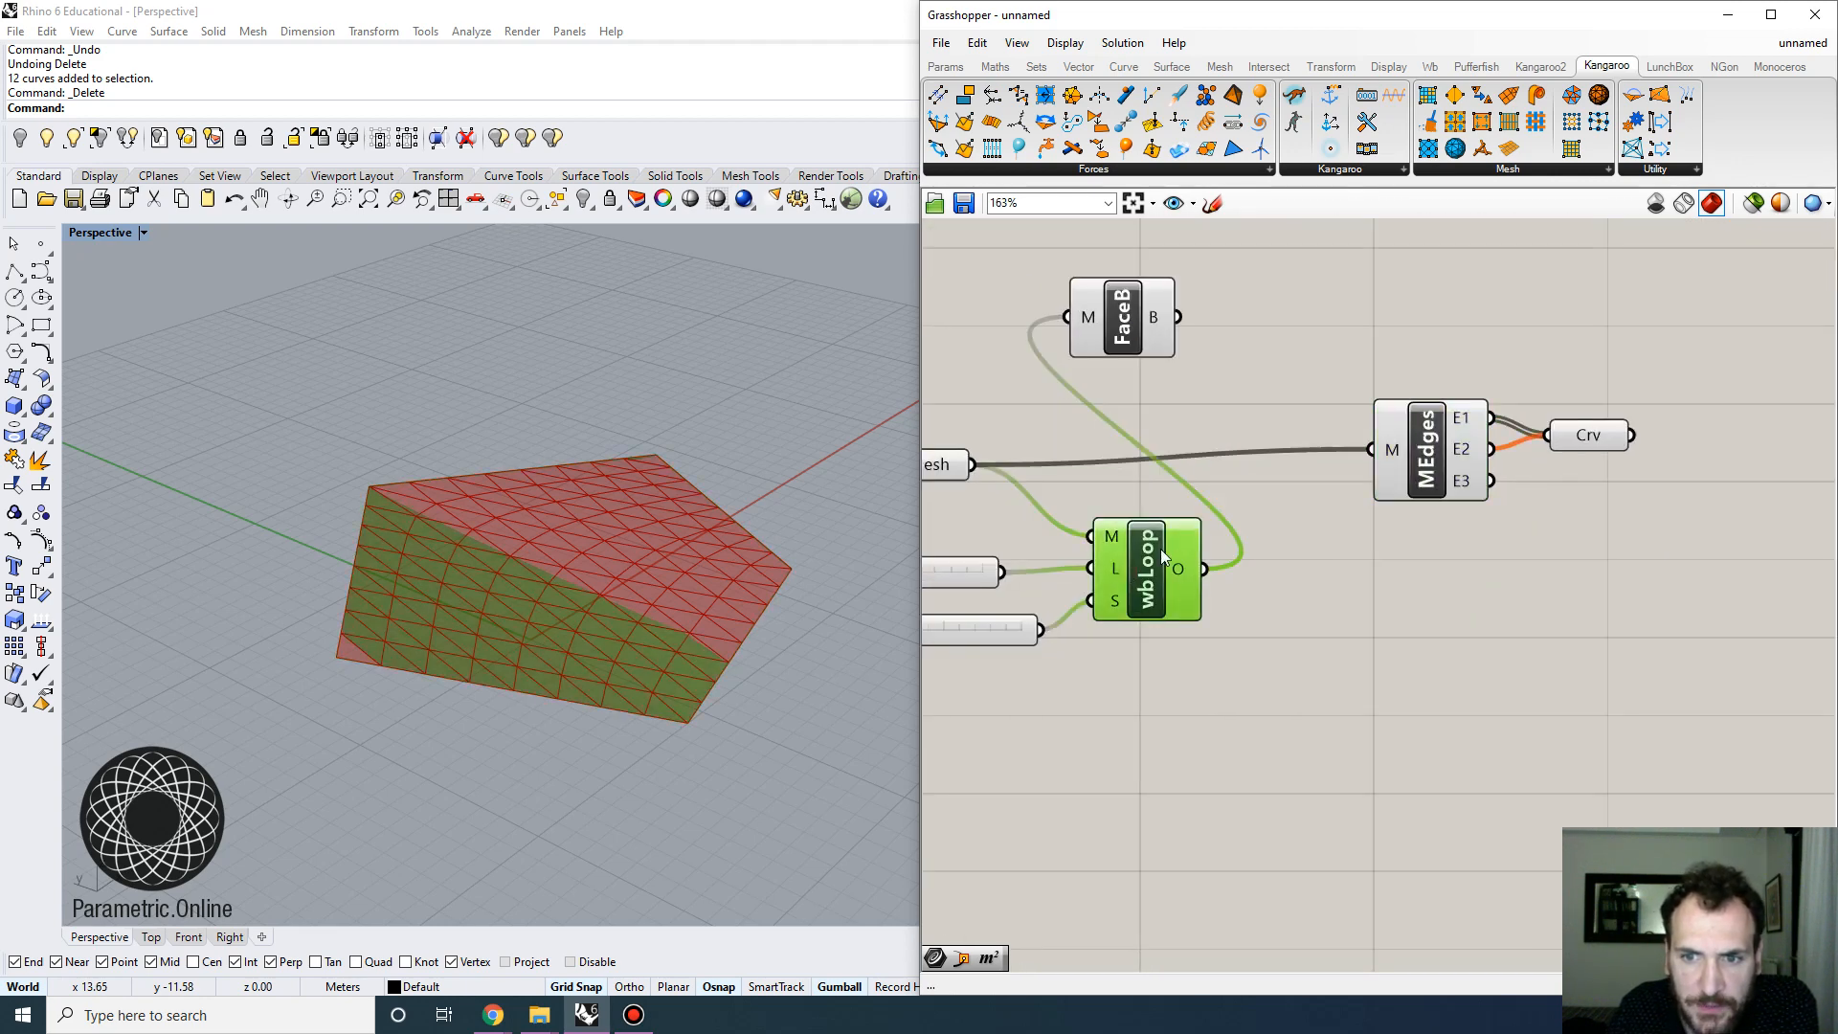
drag(1204, 568, 1371, 450)
right_drag(1624, 502, 1411, 502)
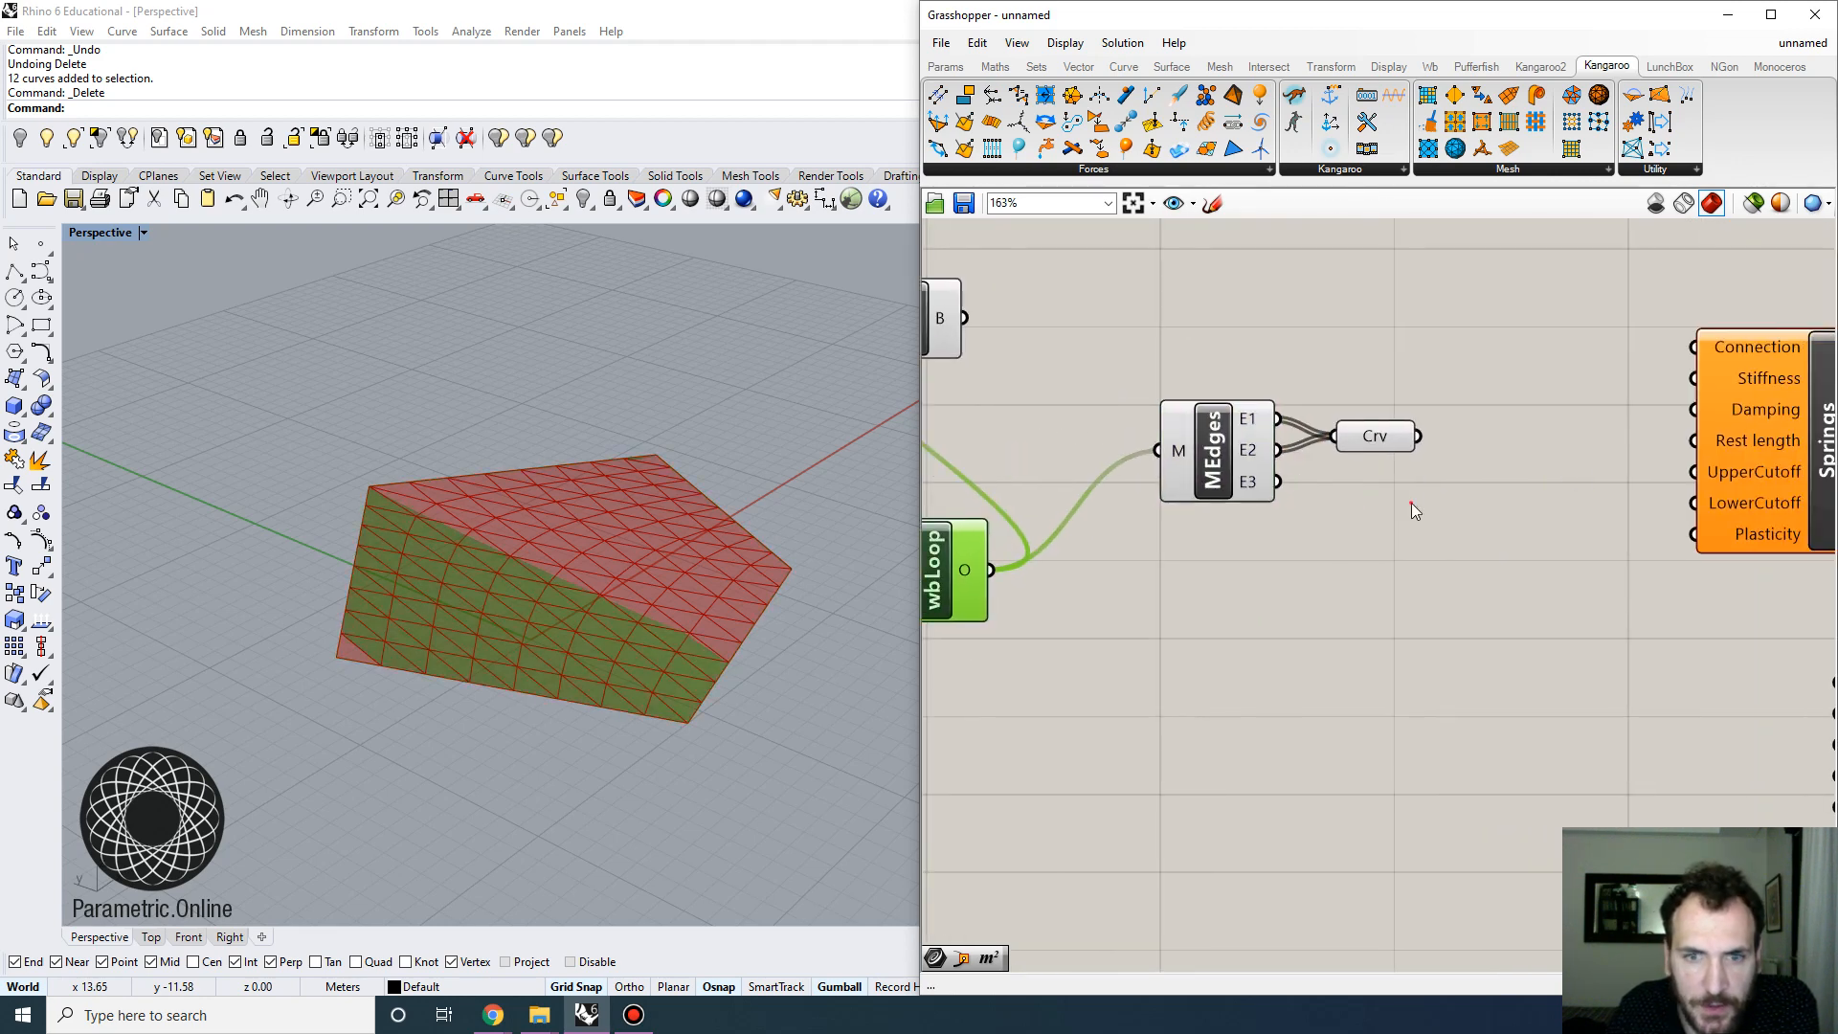
click(1378, 439)
right_drag(728, 450, 680, 404)
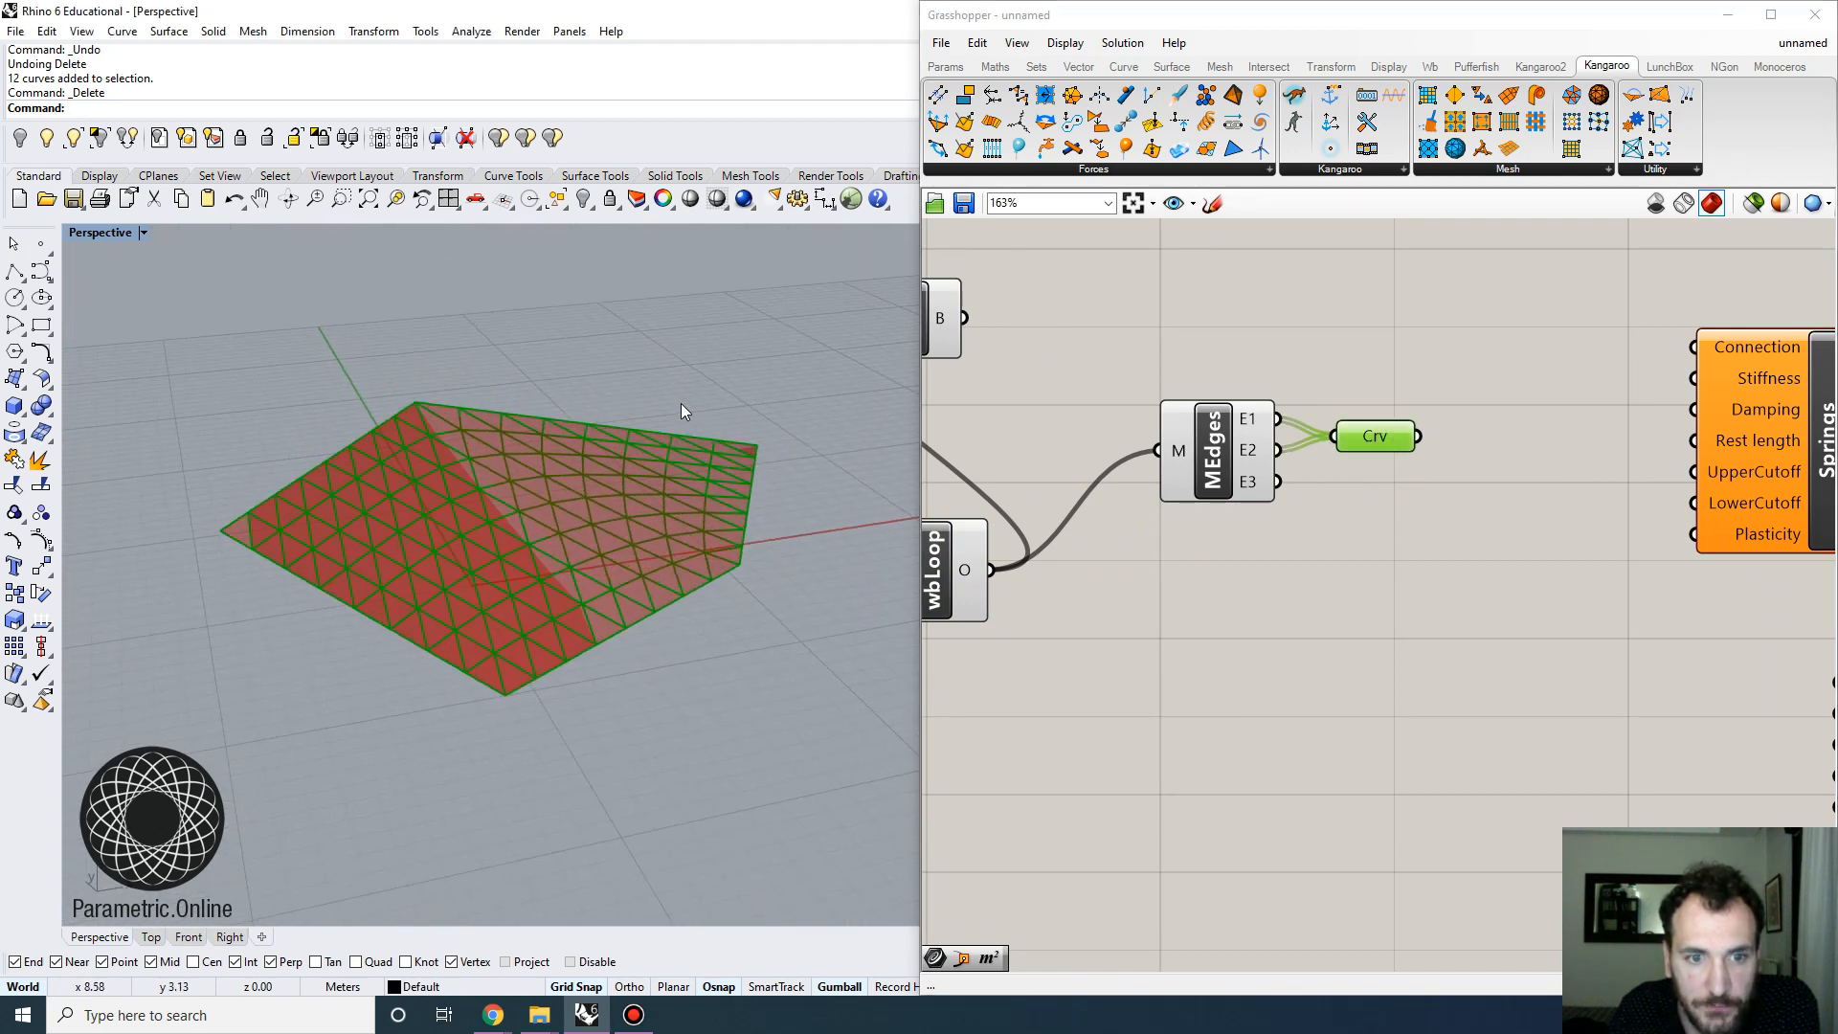
Search for "len", place a curve Length component beyond the Curve parameter, and feed it with the edge curves
right_drag(1445, 497, 1256, 486)
double_click(1256, 486)
text(ln)
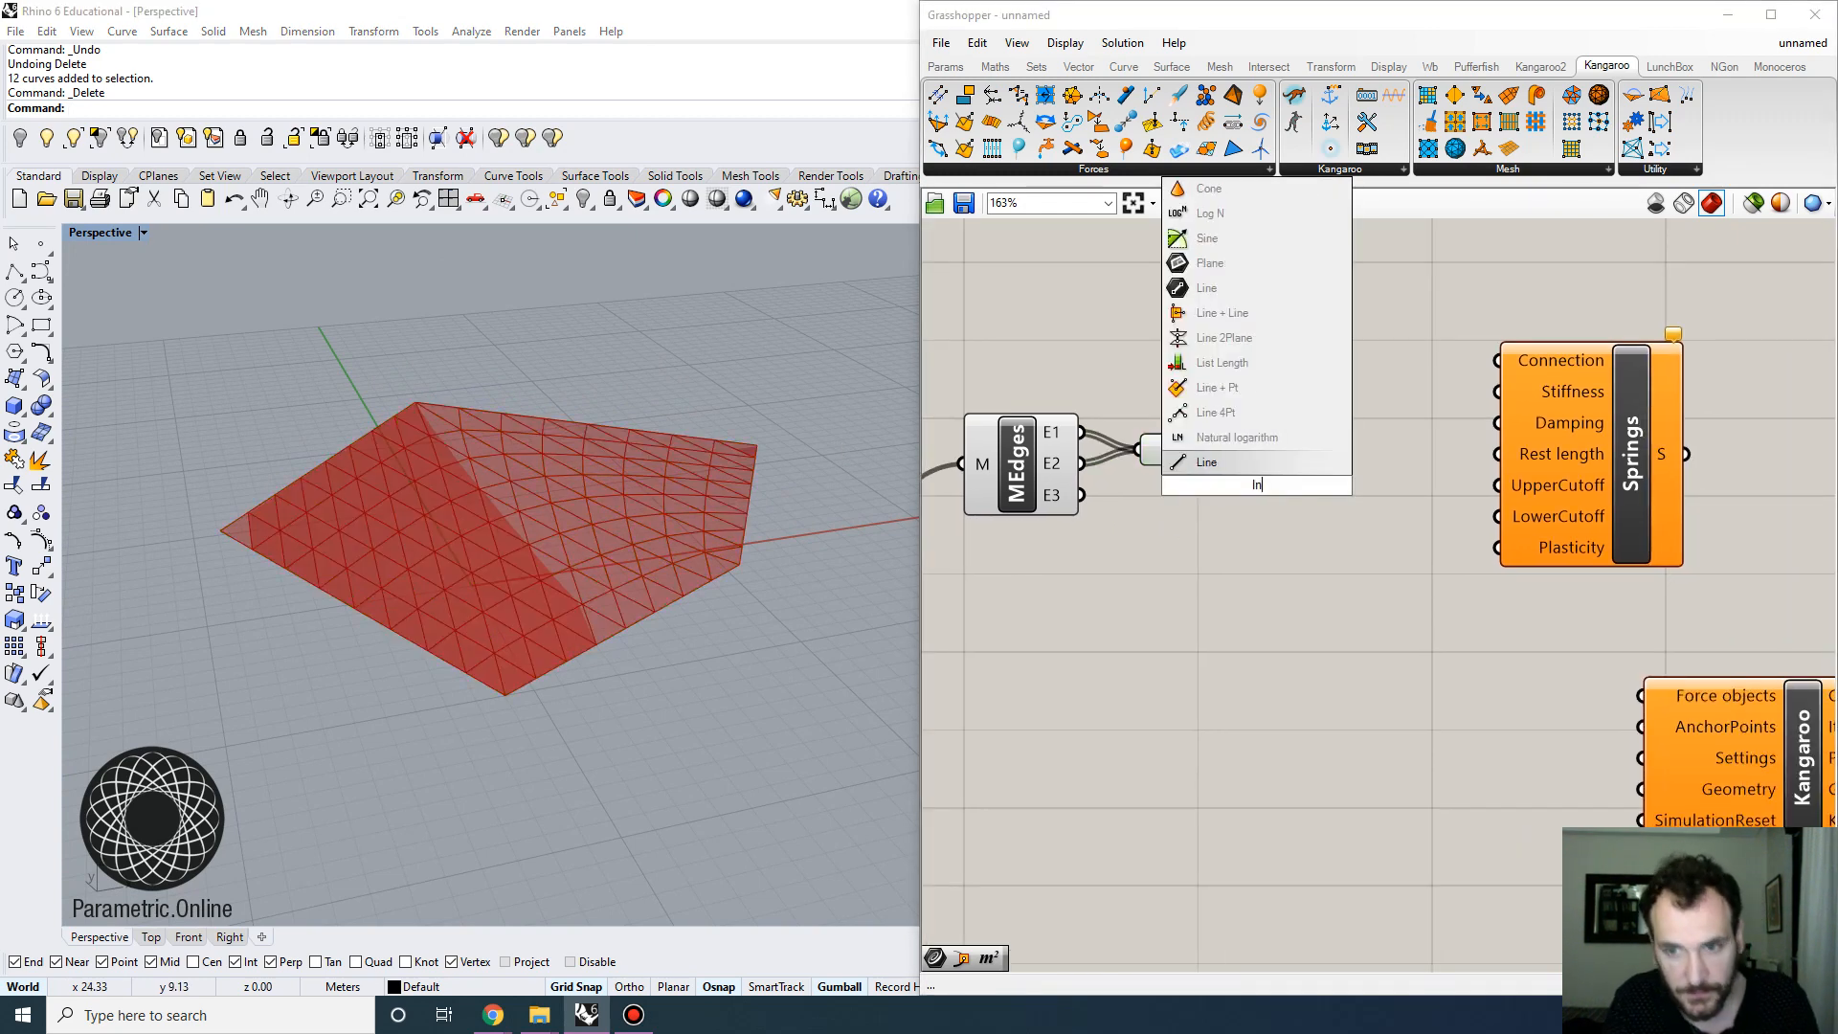
key(BackSpace)
text(en)
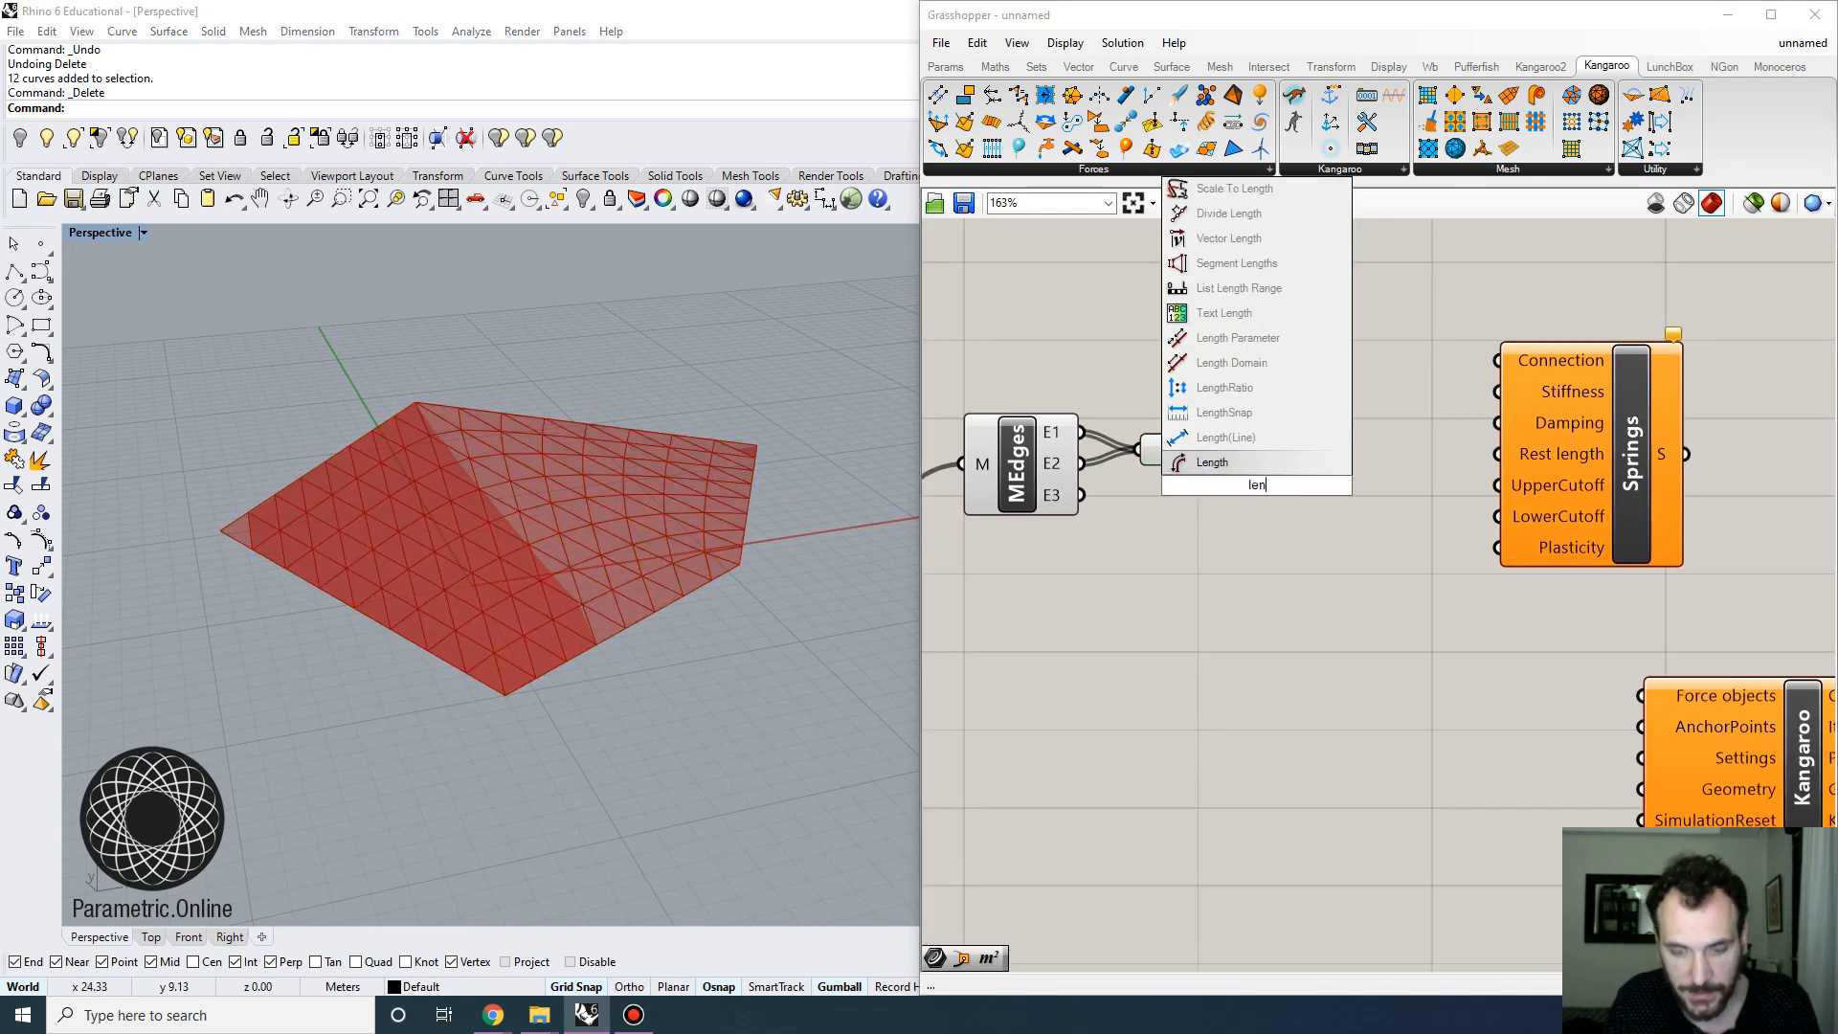
click(1208, 463)
drag(1222, 449, 1234, 517)
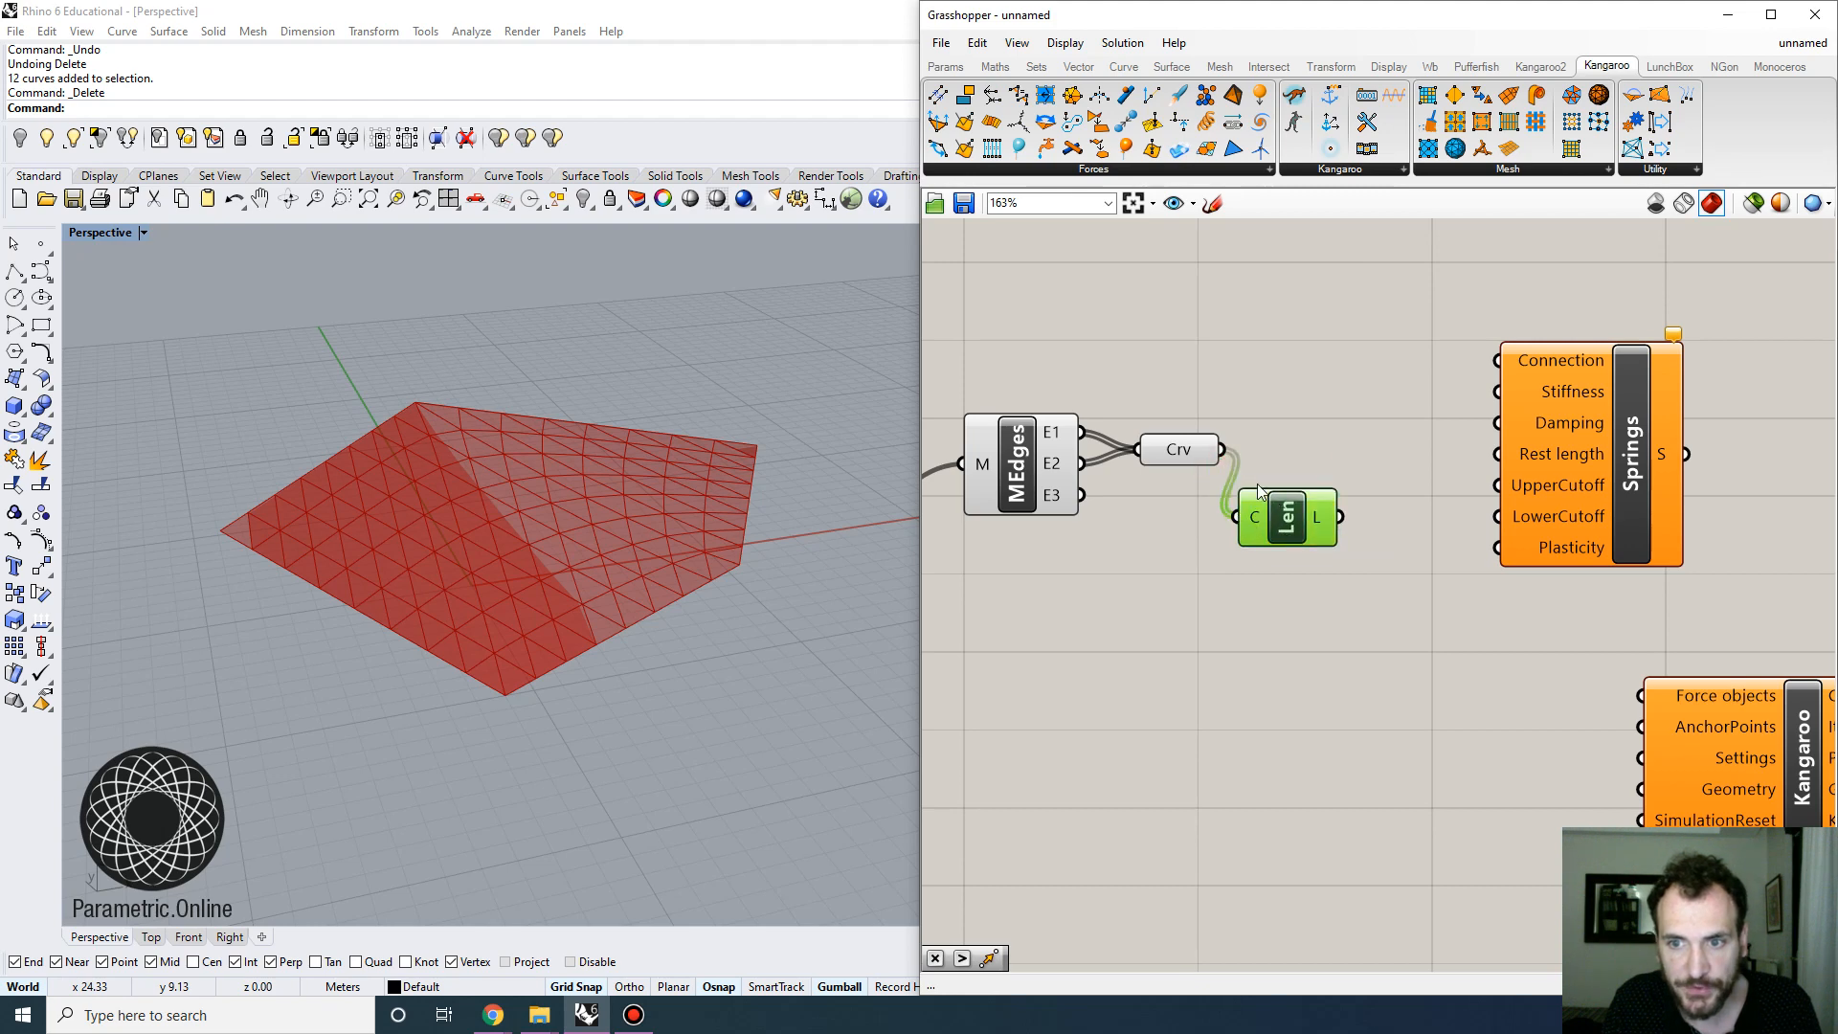
Move the Springs component farther away and shift the Length component to leave space between them
scroll(1255, 484, down, 2)
right_drag(1372, 558, 1139, 567)
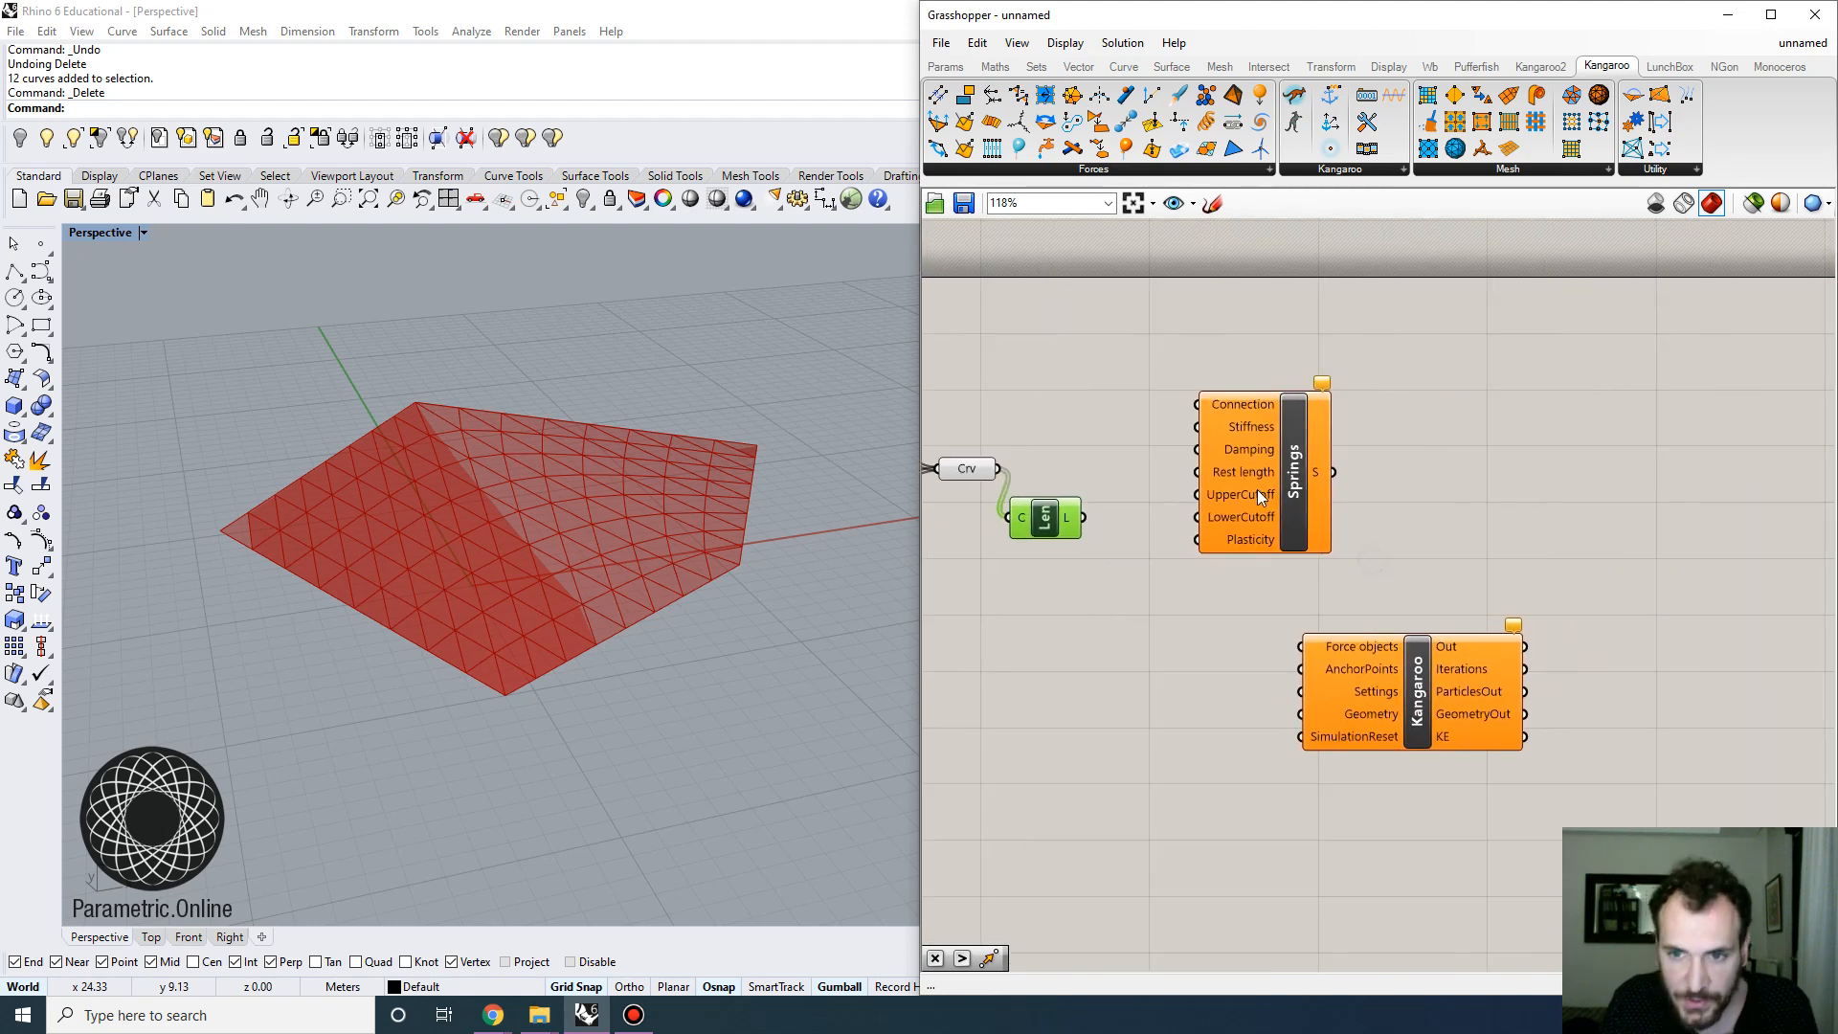
drag(1255, 490, 1385, 467)
scroll(1019, 498, up, 1)
drag(1077, 526, 1143, 515)
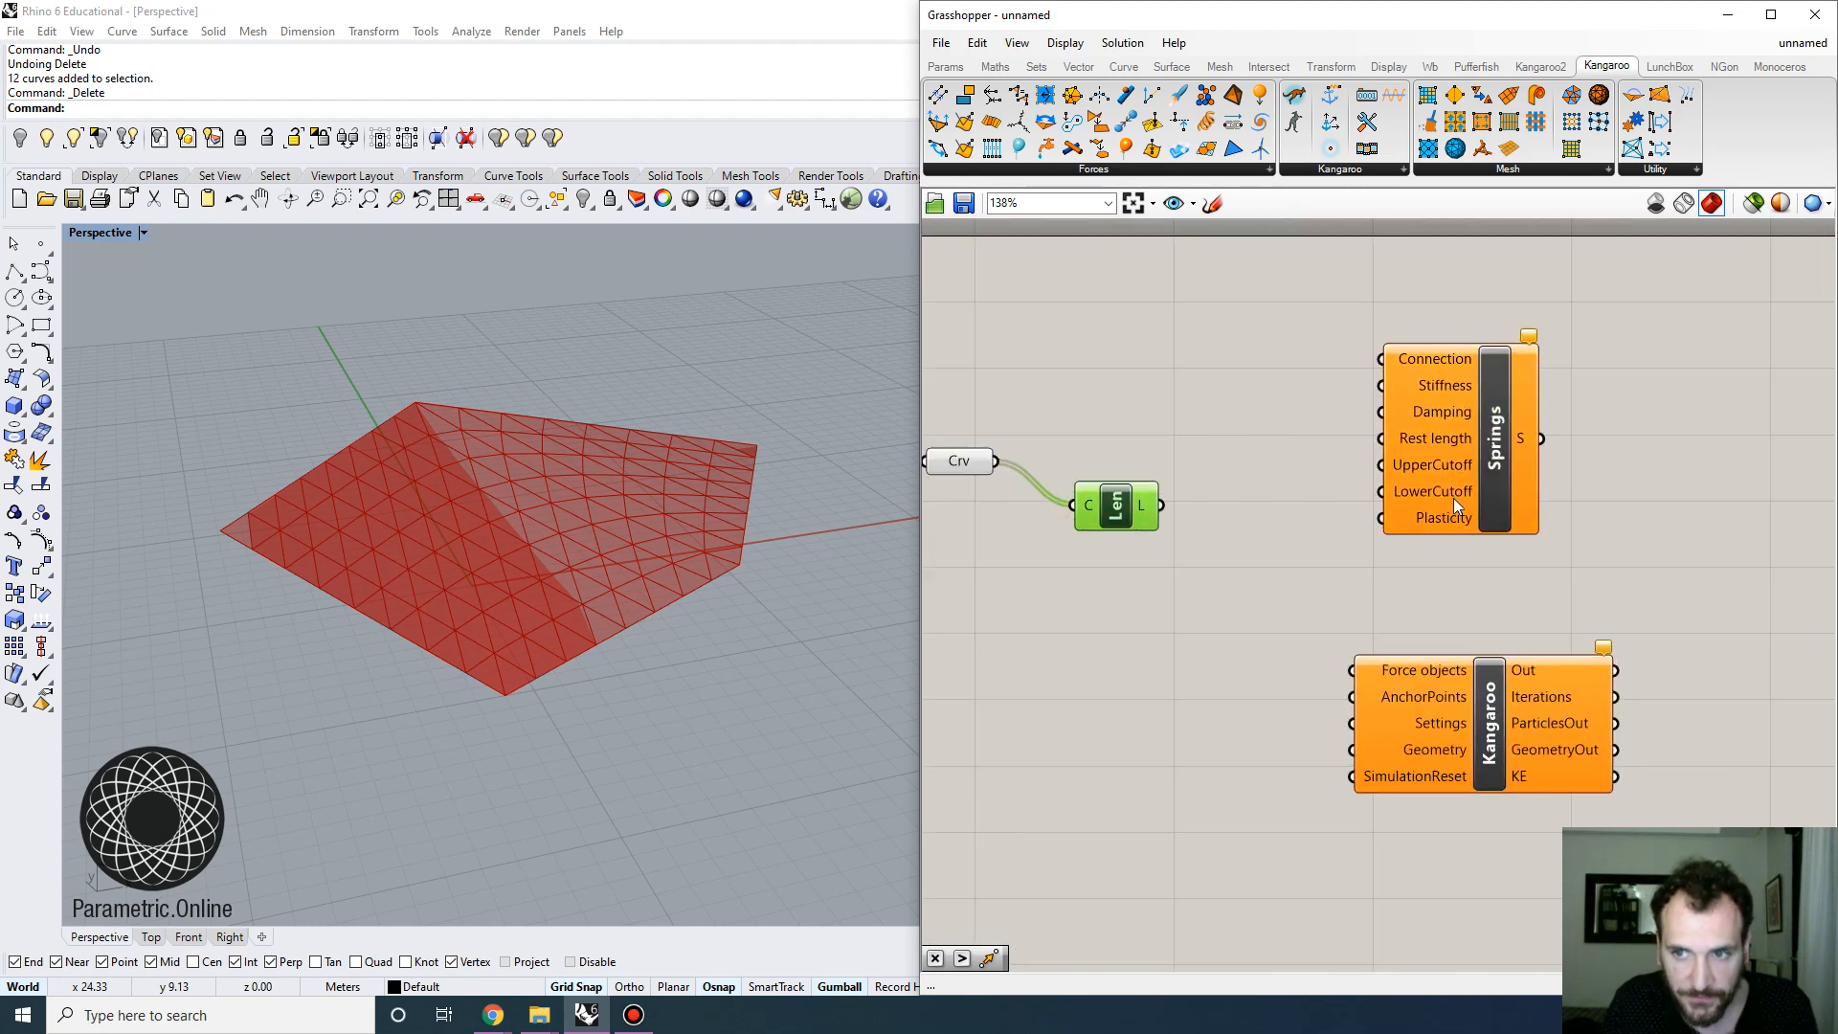
mouse_move(1453, 497)
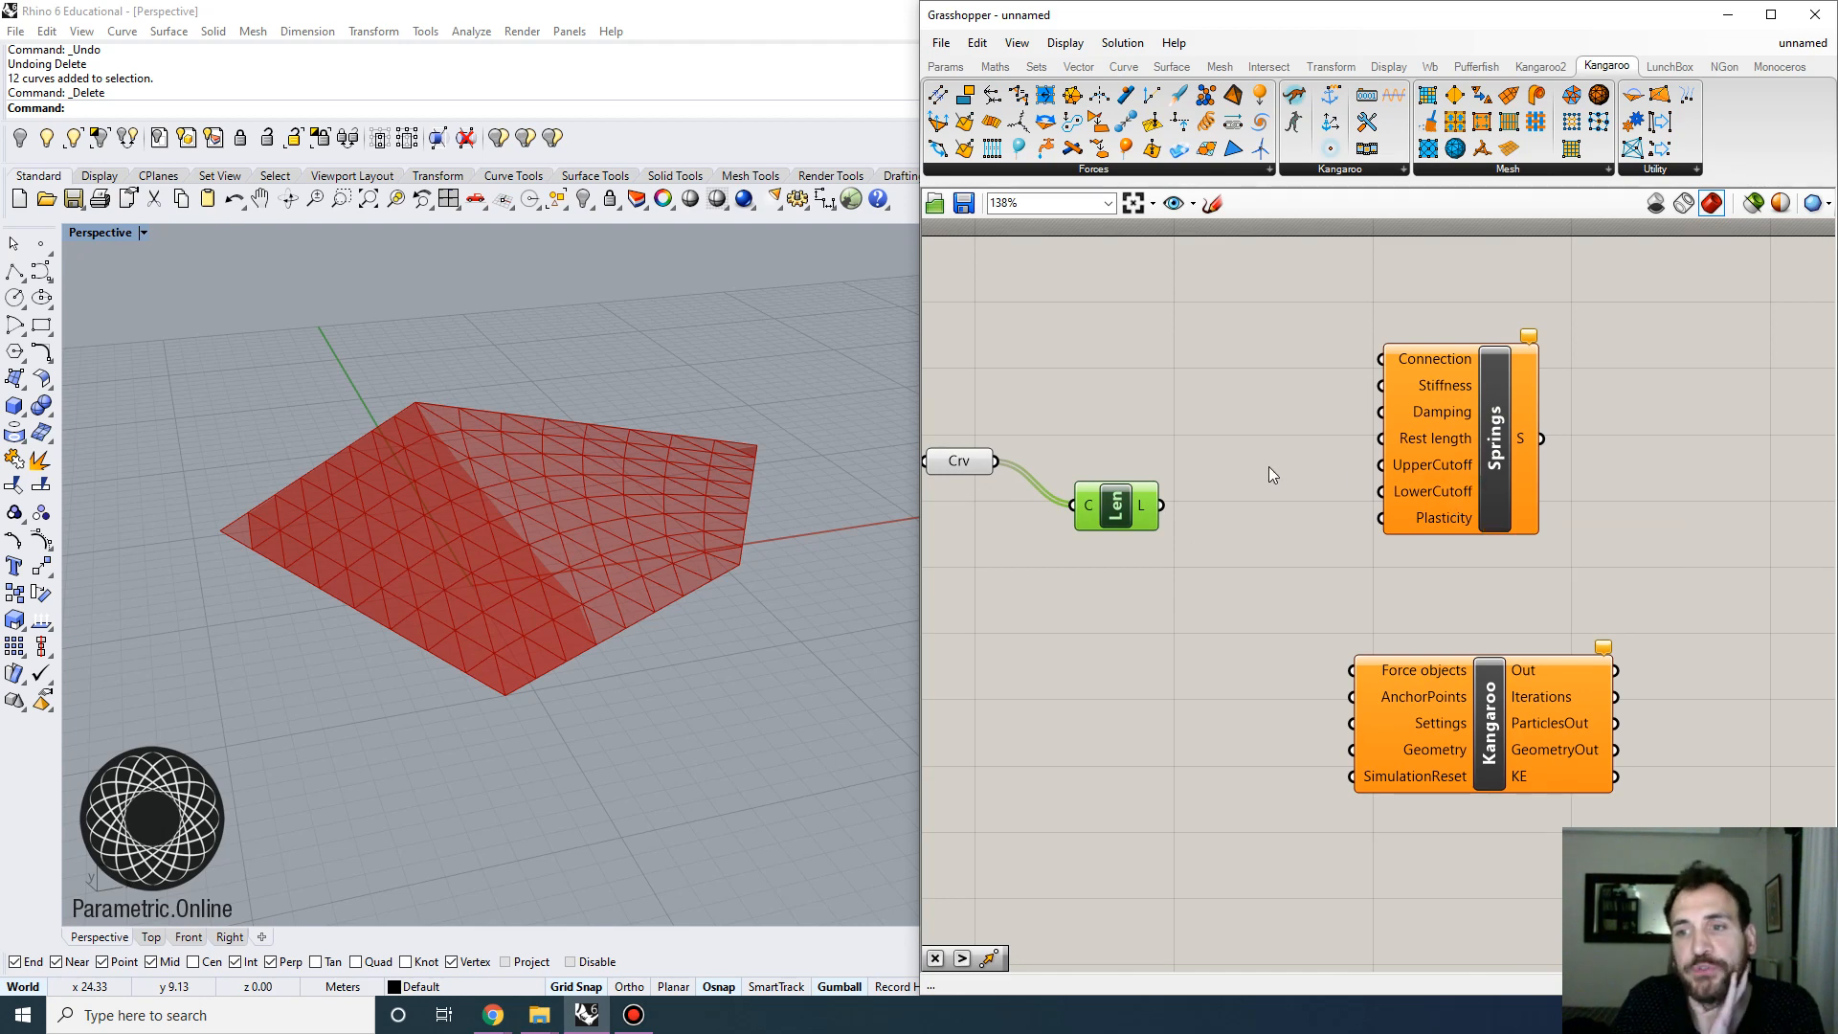
right_drag(953, 486, 1200, 507)
right_drag(666, 526, 583, 531)
scroll(594, 488, up, 3)
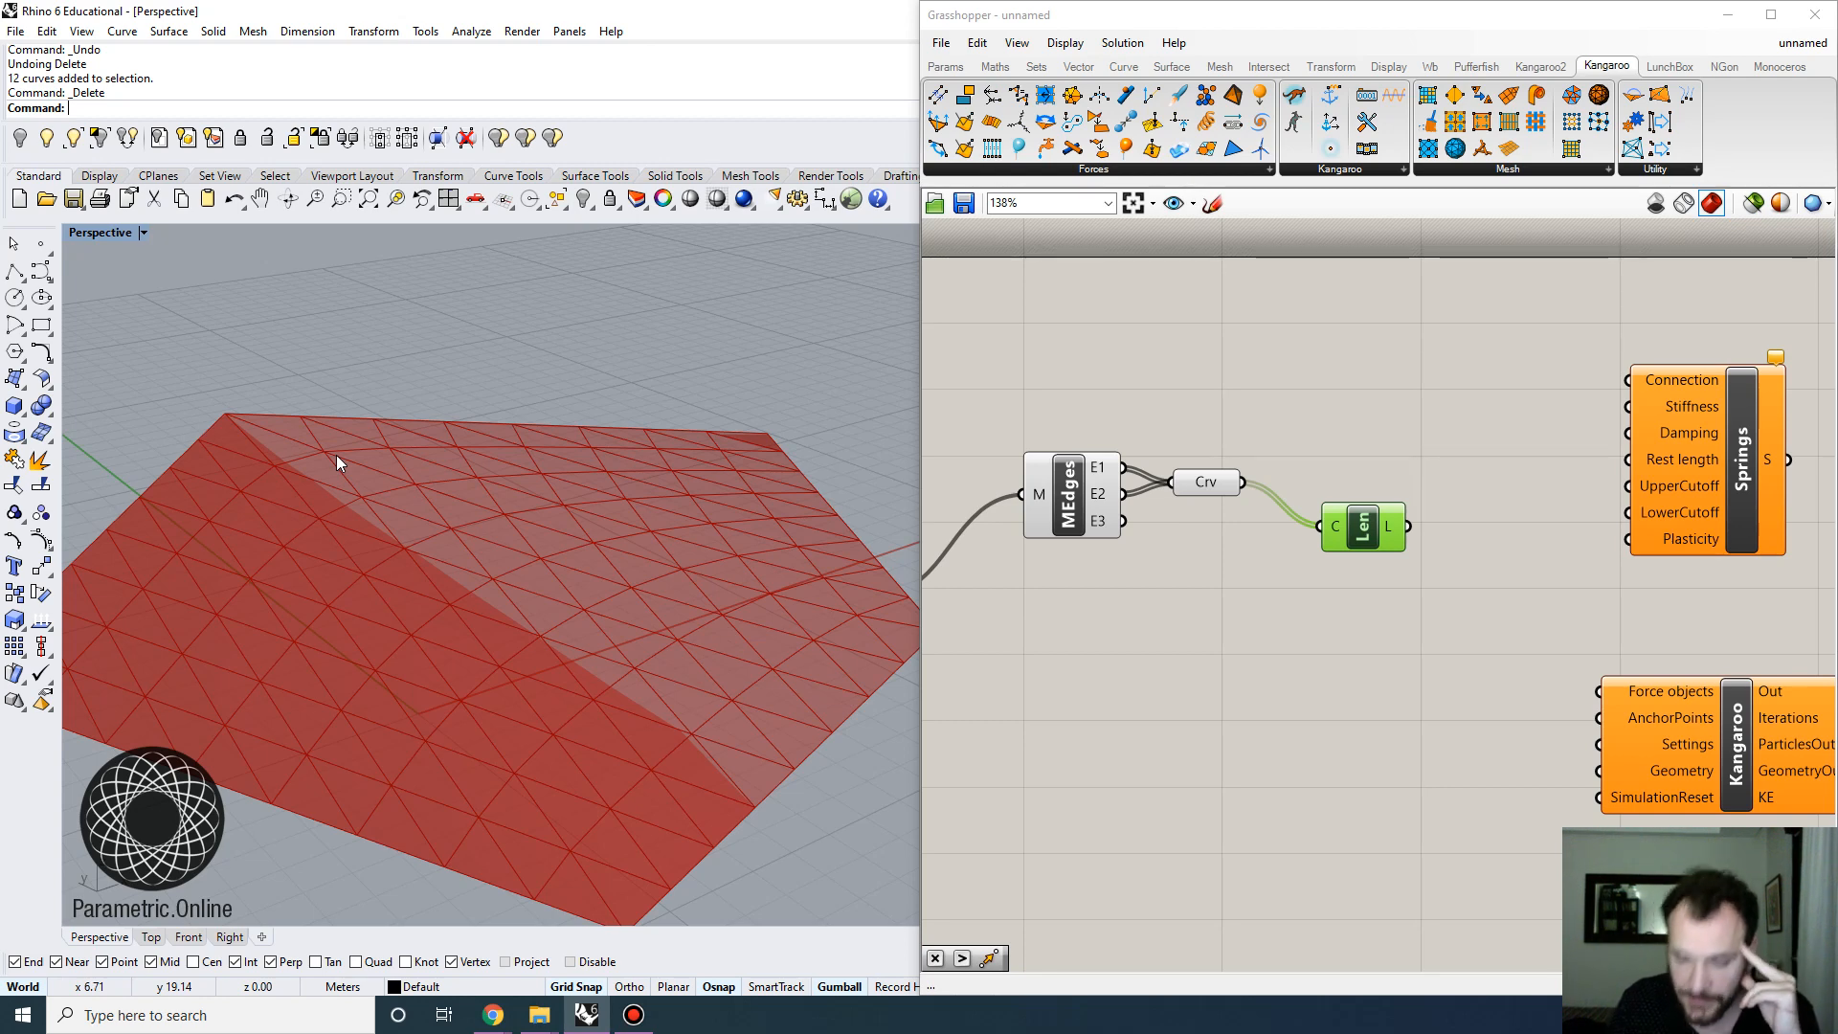
right_drag(1417, 522, 1297, 508)
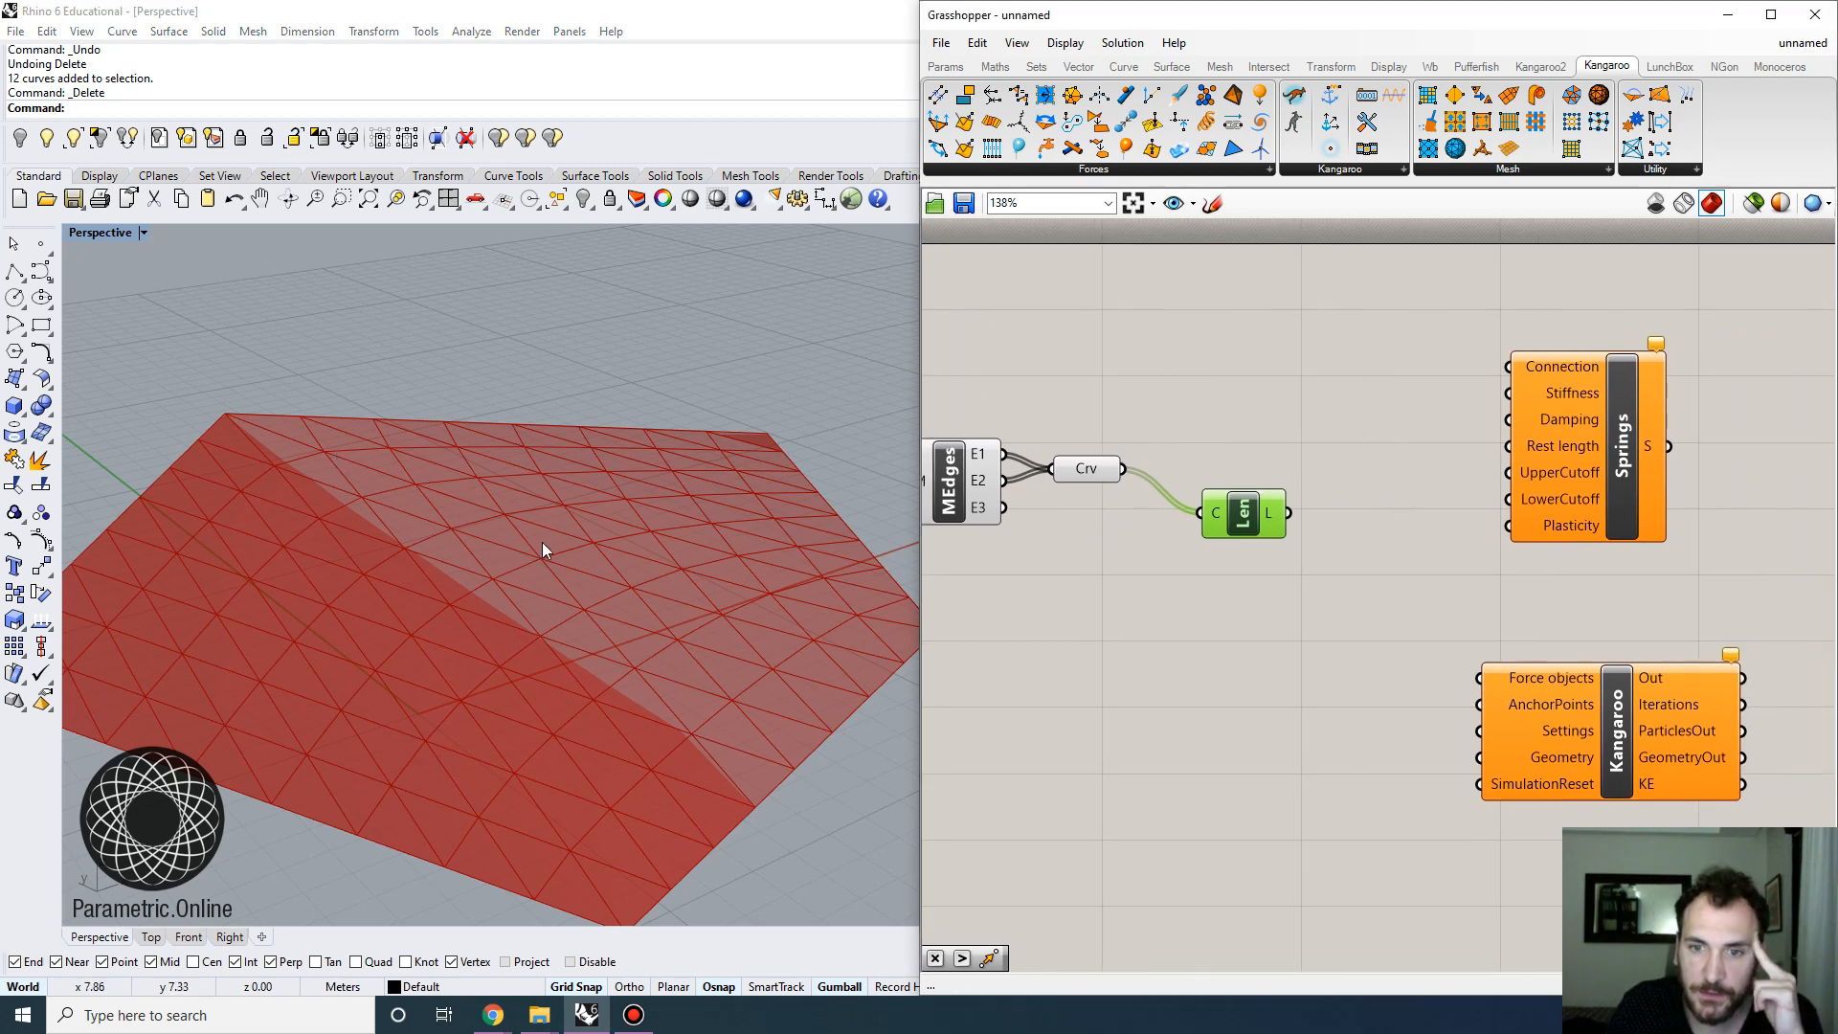
scroll(541, 551, down, 2)
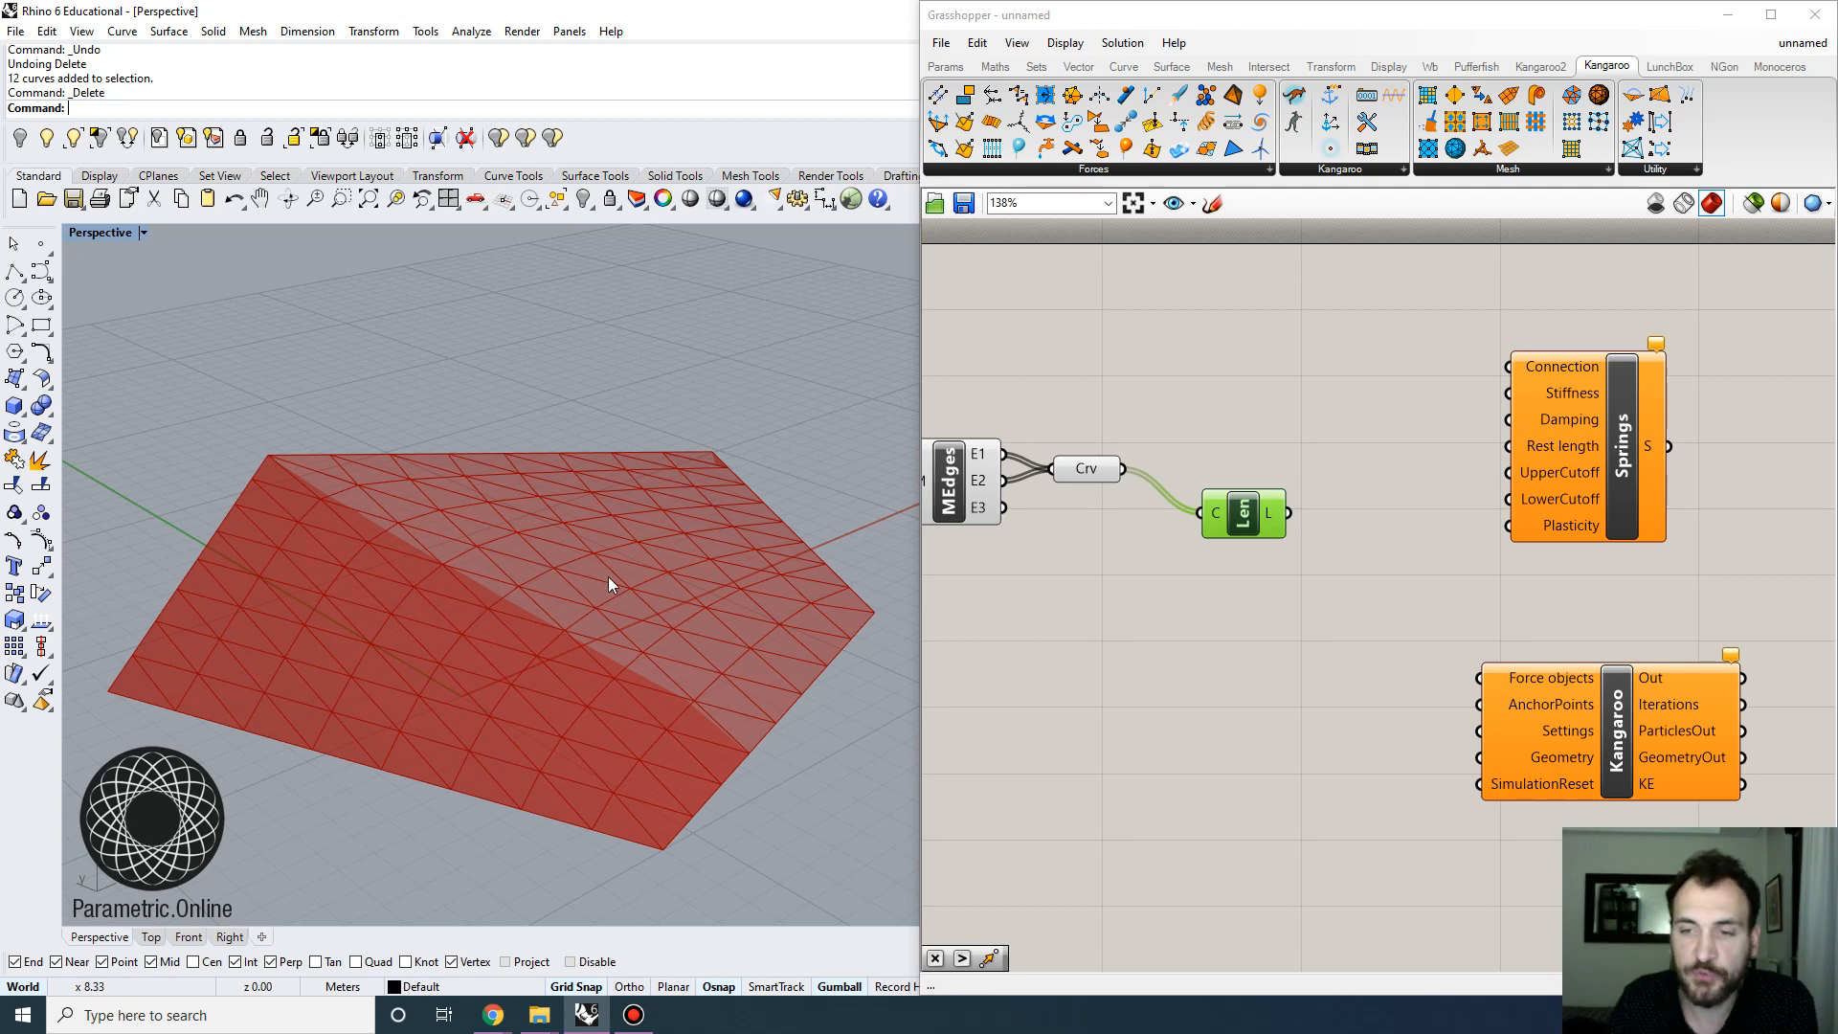
Search for "mult", place a Multiplication component beyond Length, and feed its A input with the edge lengths
double_click(1311, 557)
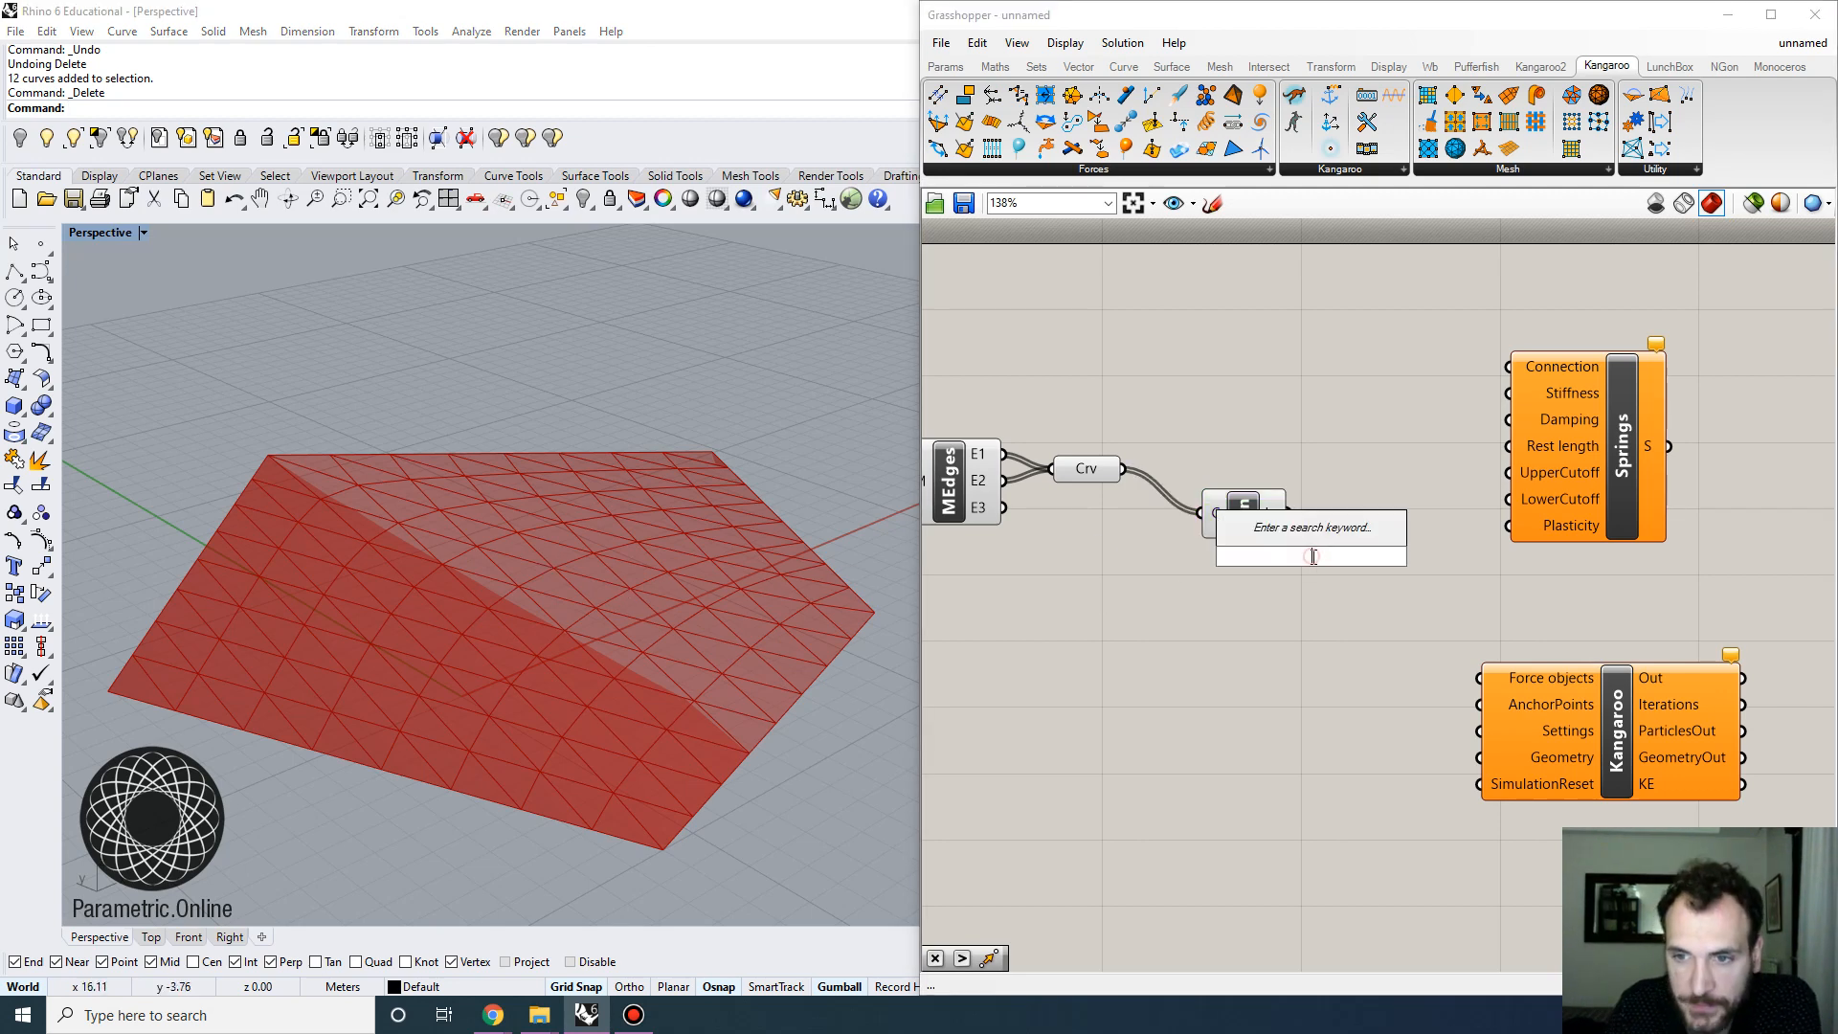
text(mult)
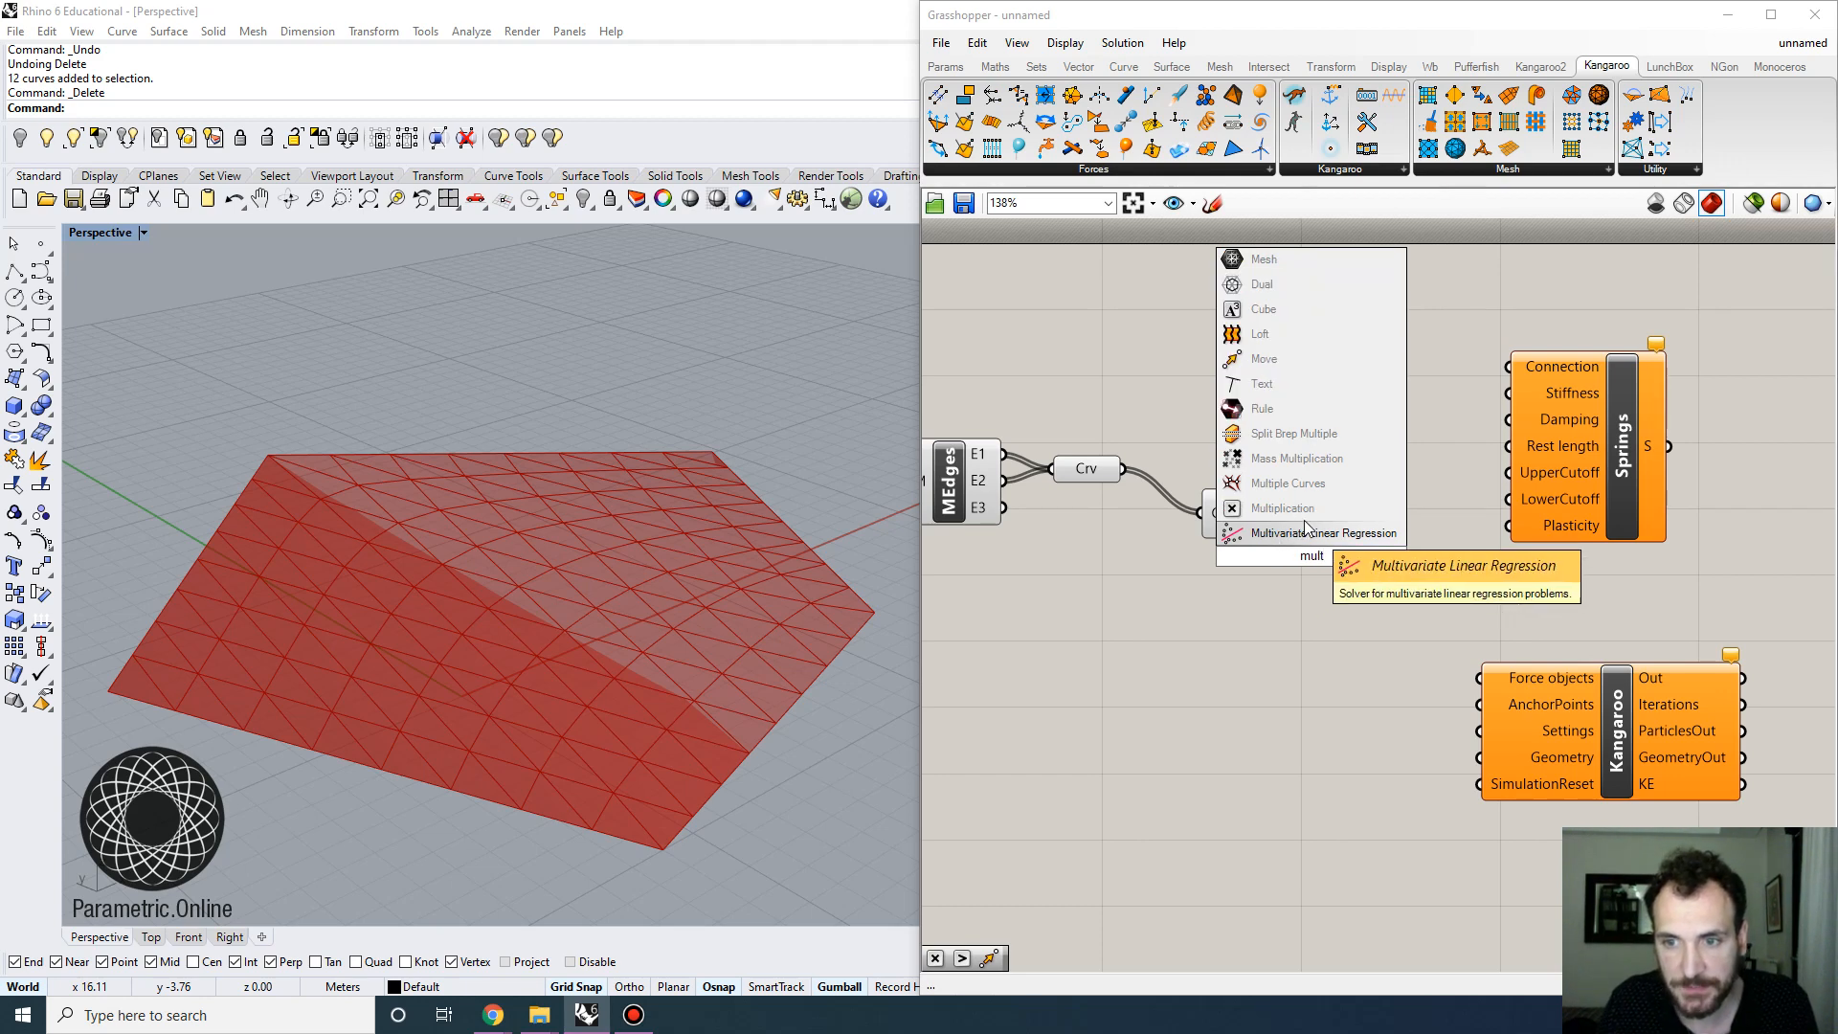
click(1282, 508)
drag(1289, 512, 1320, 535)
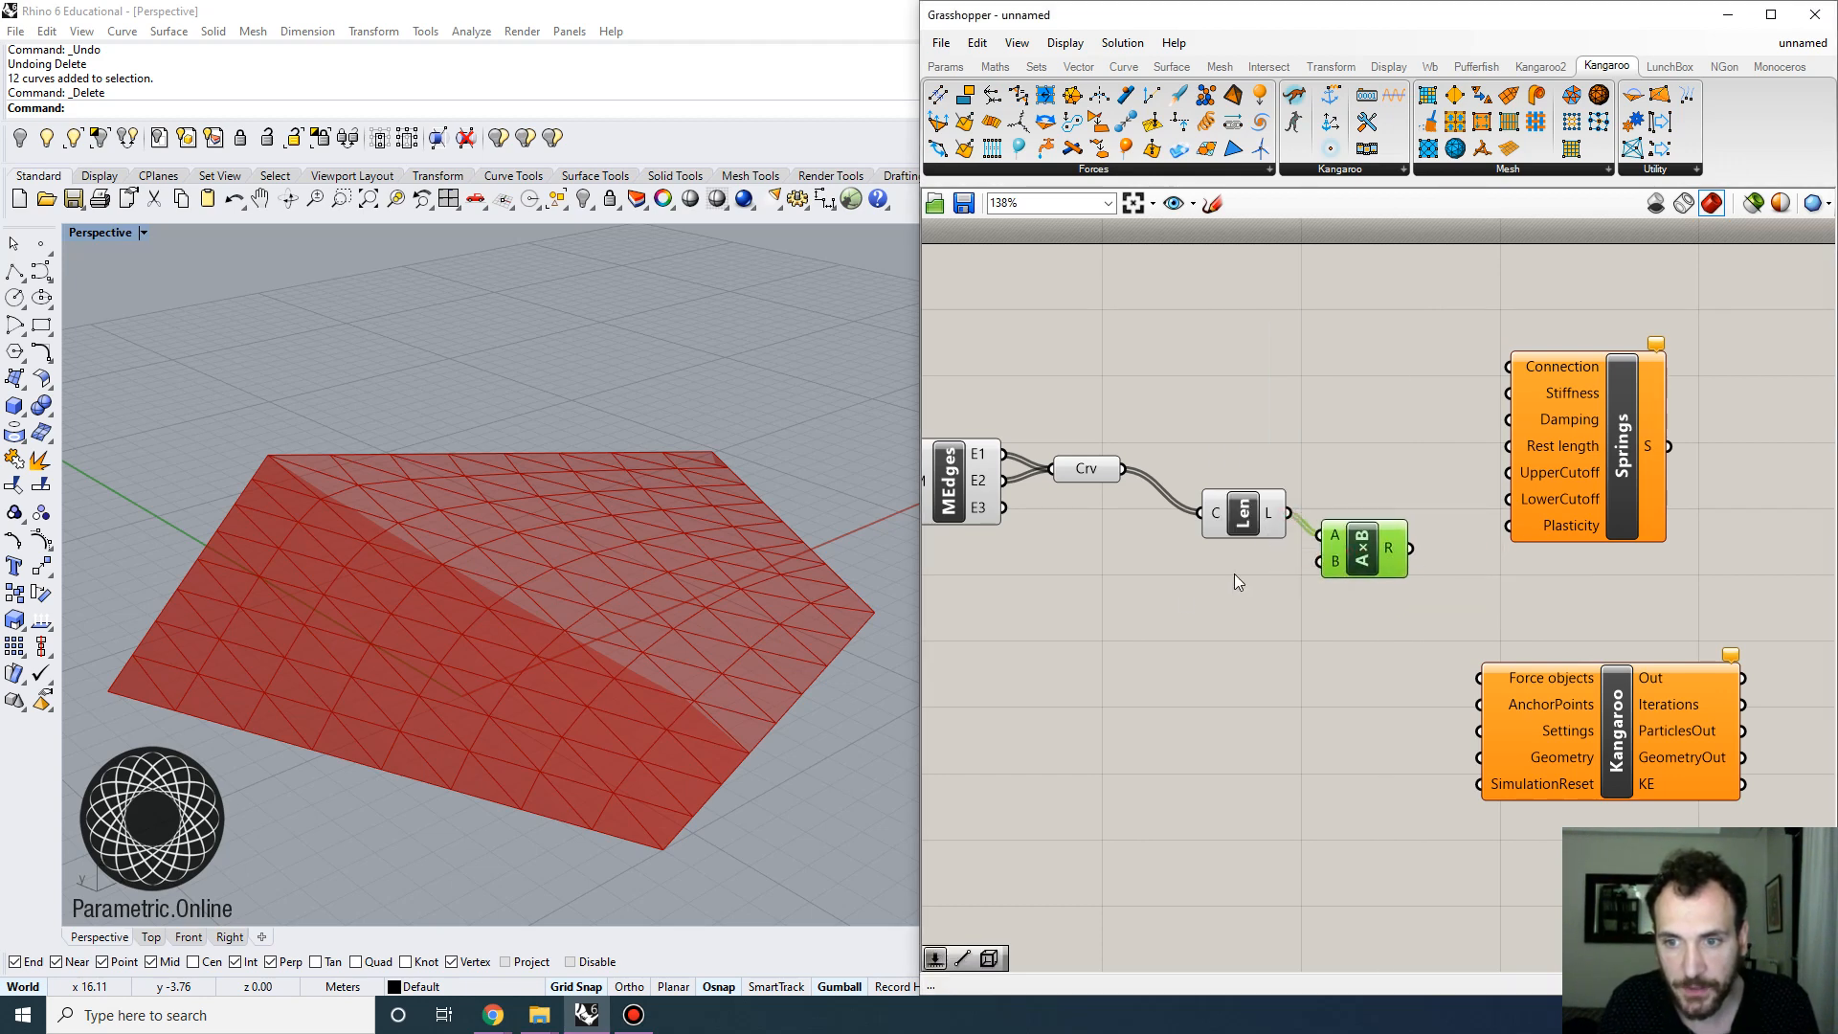
Multiply the lengths by a 0.8 number slider, wiring the product into Springs' Rest length and the Curve parameter into Connection
double_click(1163, 606)
text(0.8)
key(Return)
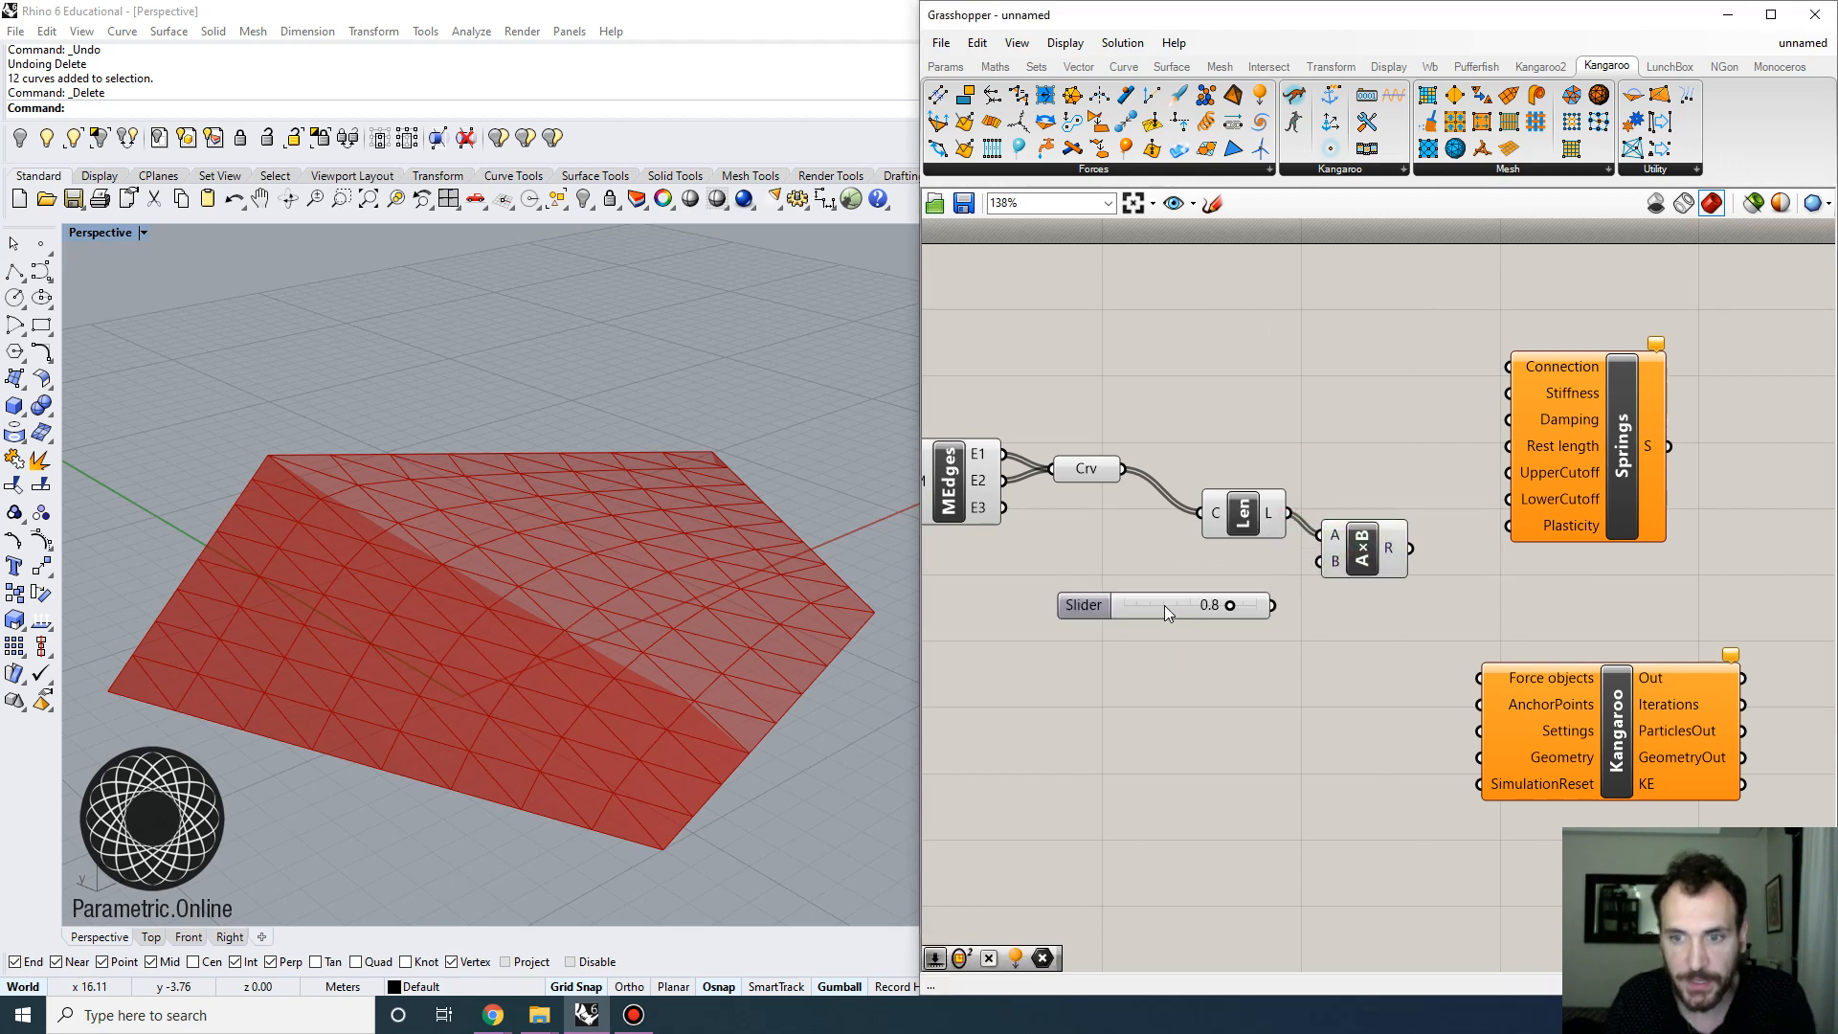
drag(1272, 605, 1553, 437)
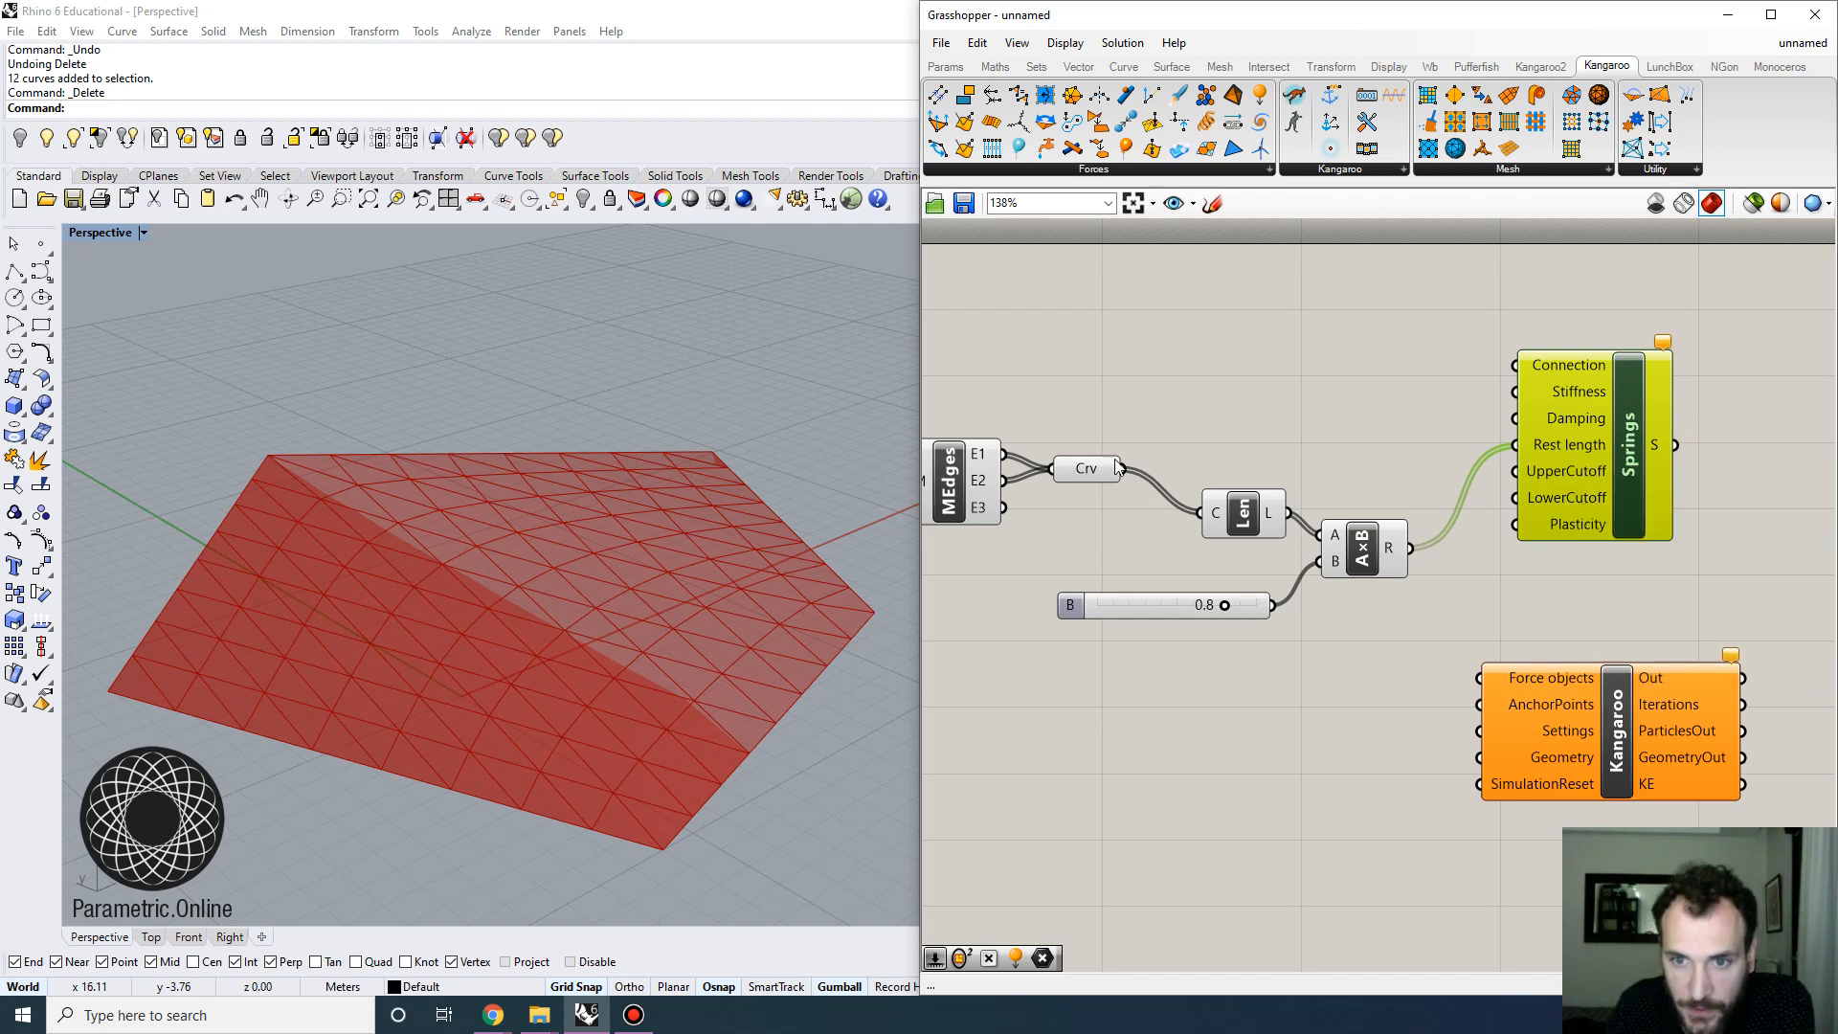
drag(1086, 468, 1514, 364)
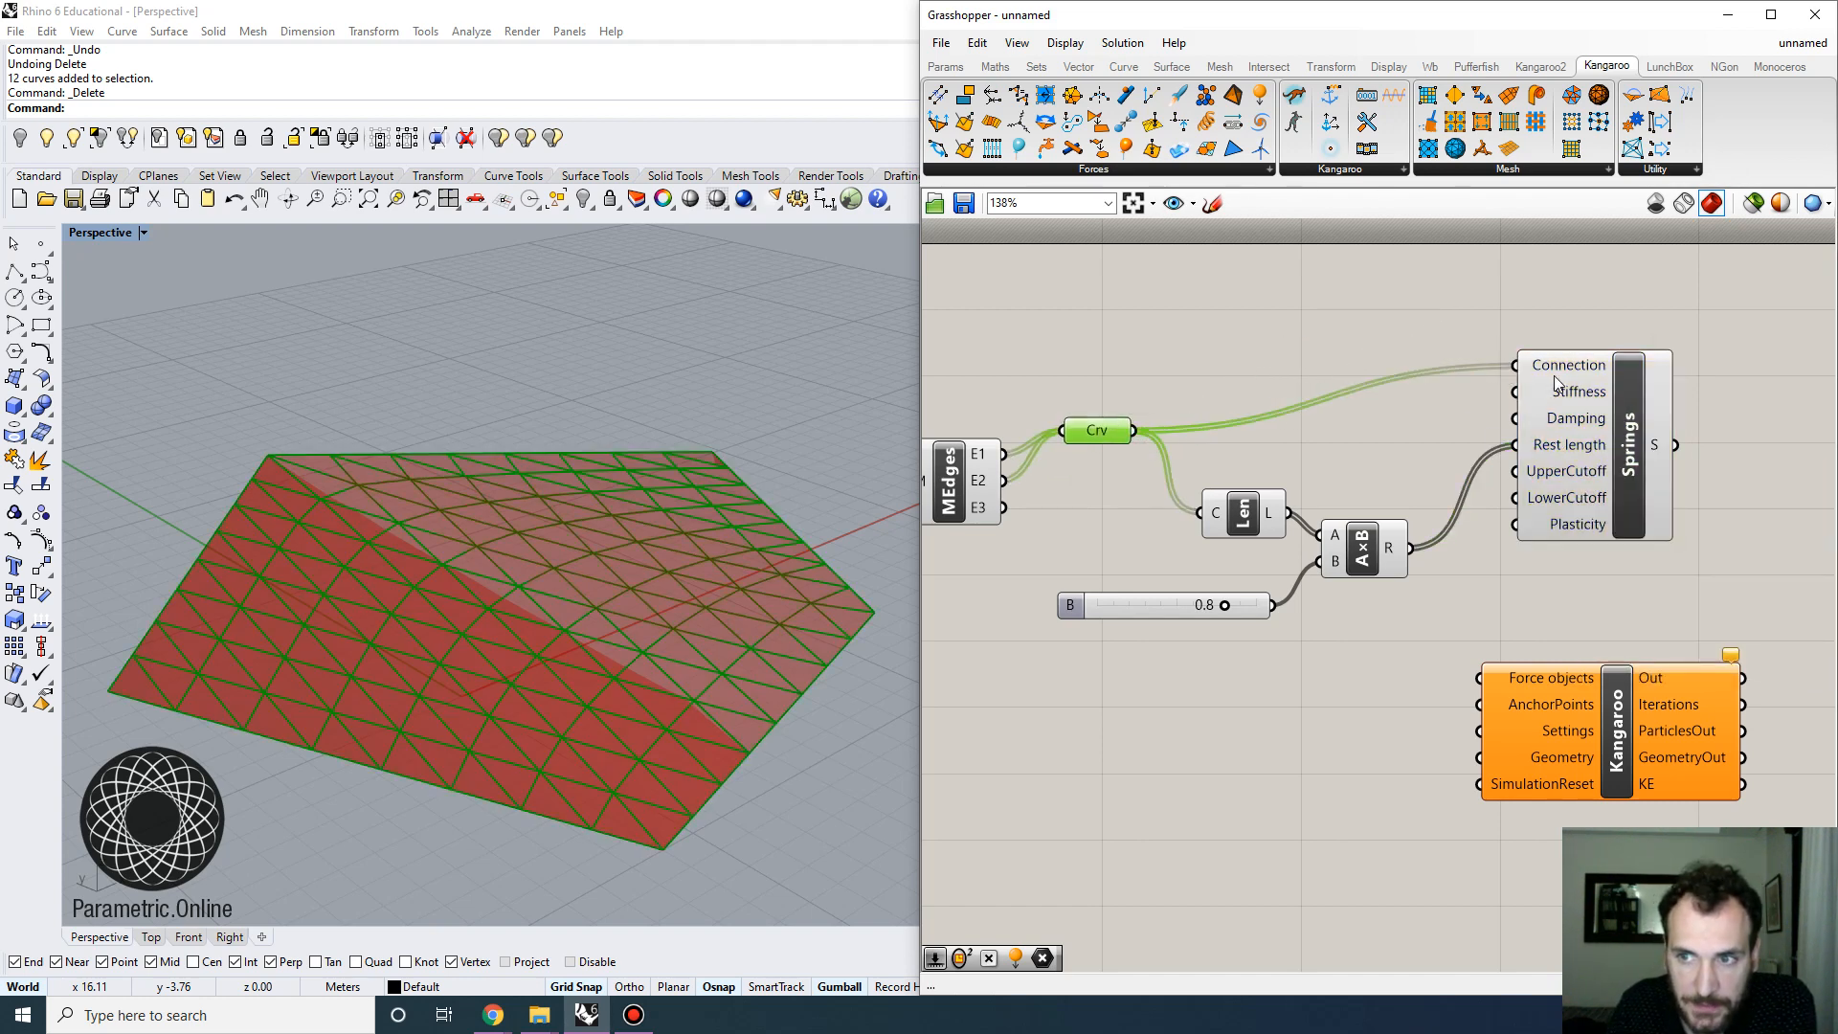
Add a number slider of 500 above the Curve parameter, connect it to Springs' Stiffness, and shift it slightly
right_drag(1324, 428, 1422, 442)
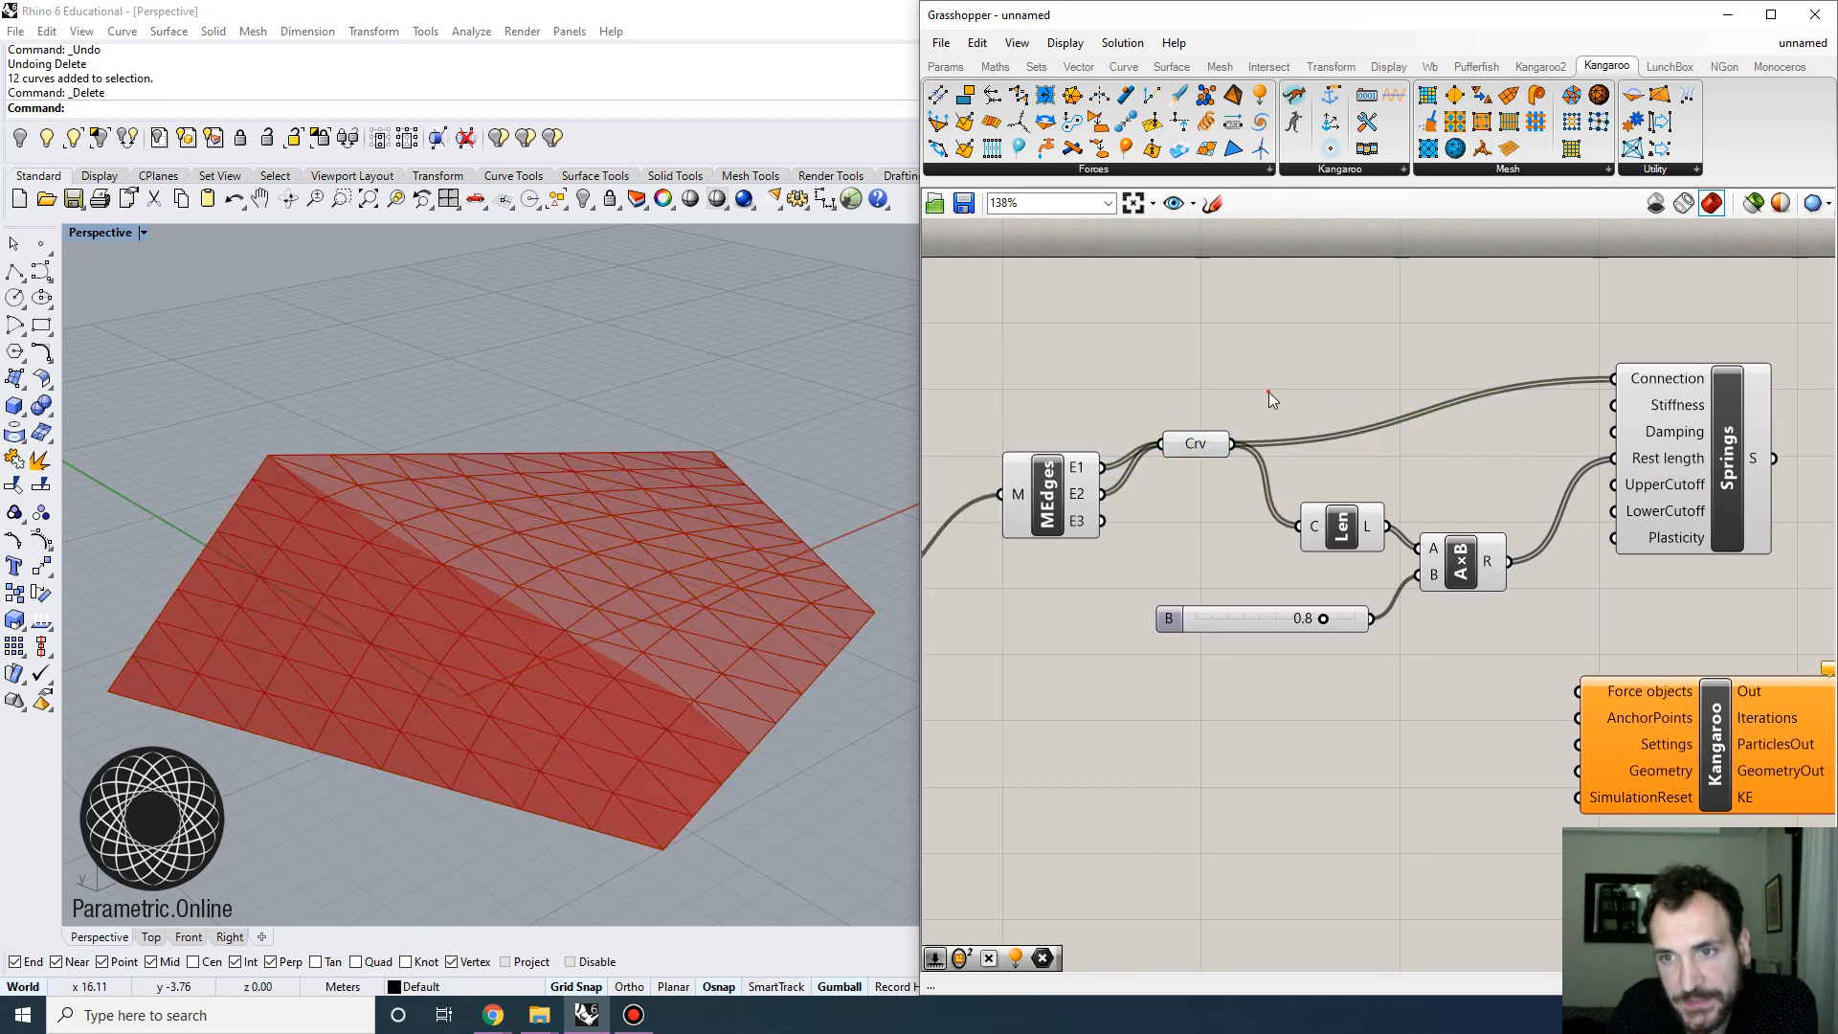
double_click(1267, 393)
text(500)
key(Return)
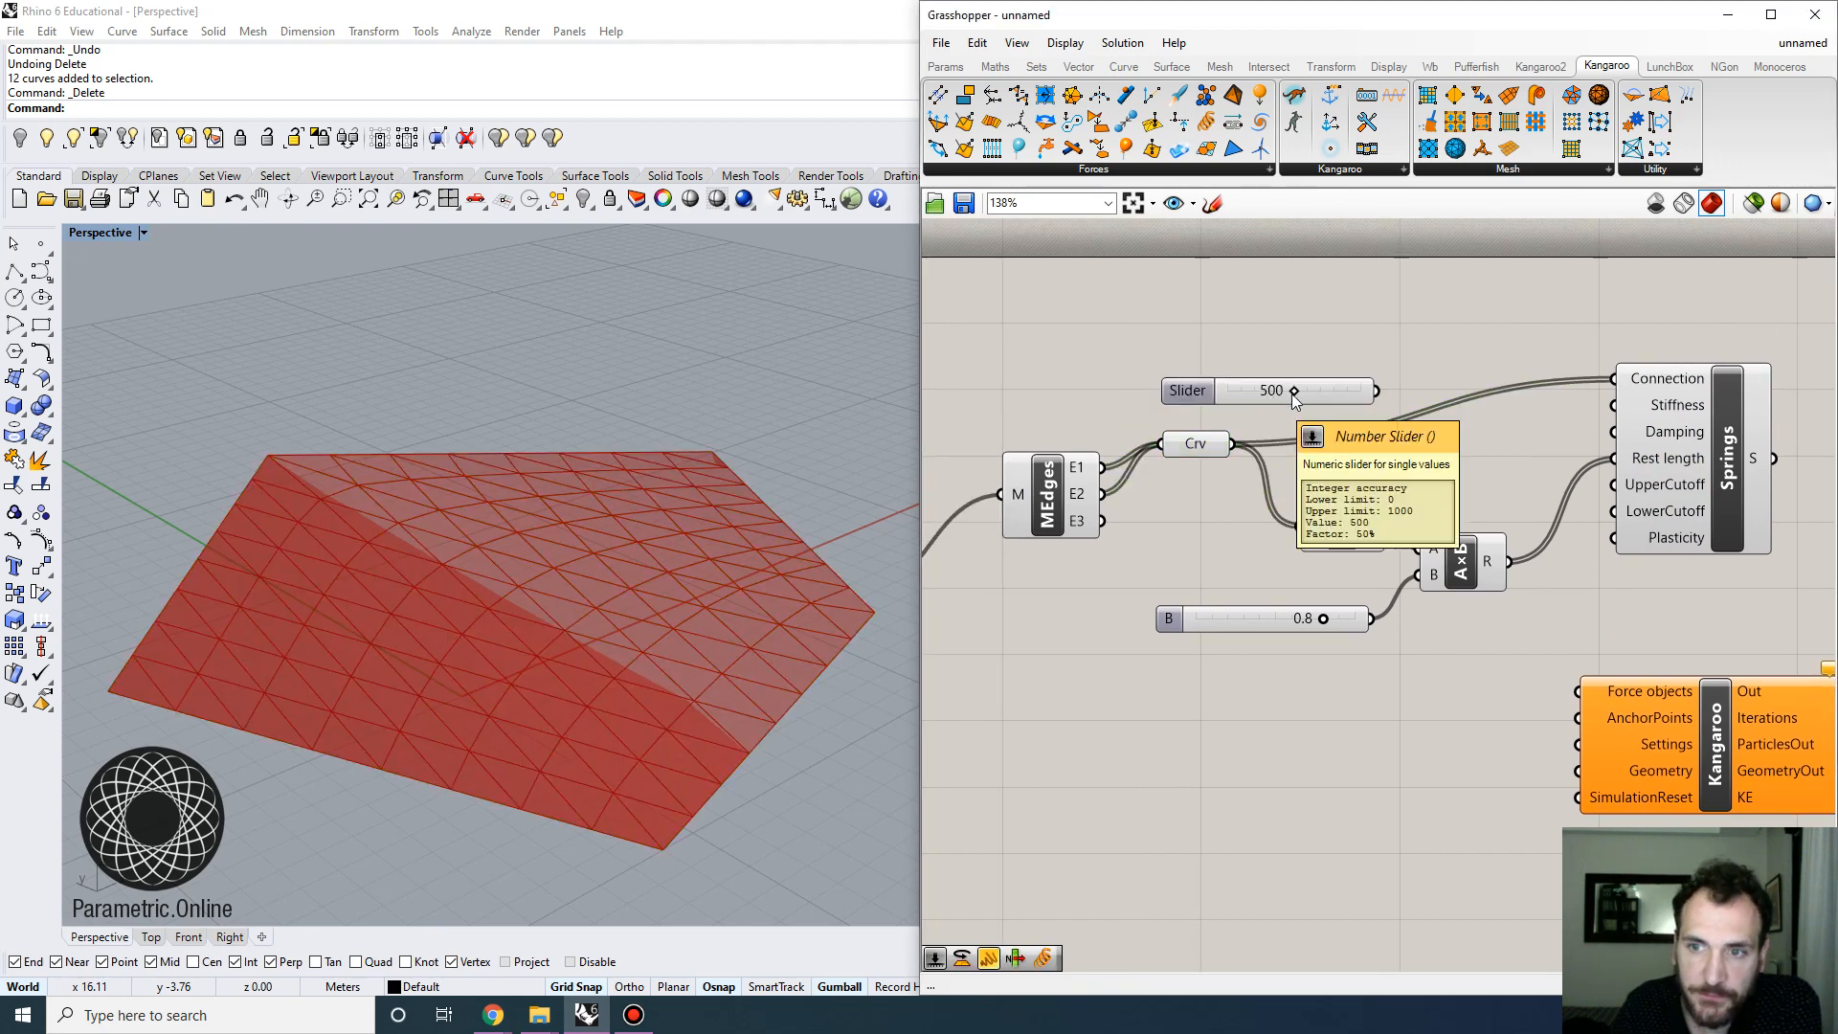
drag(1391, 390, 1612, 406)
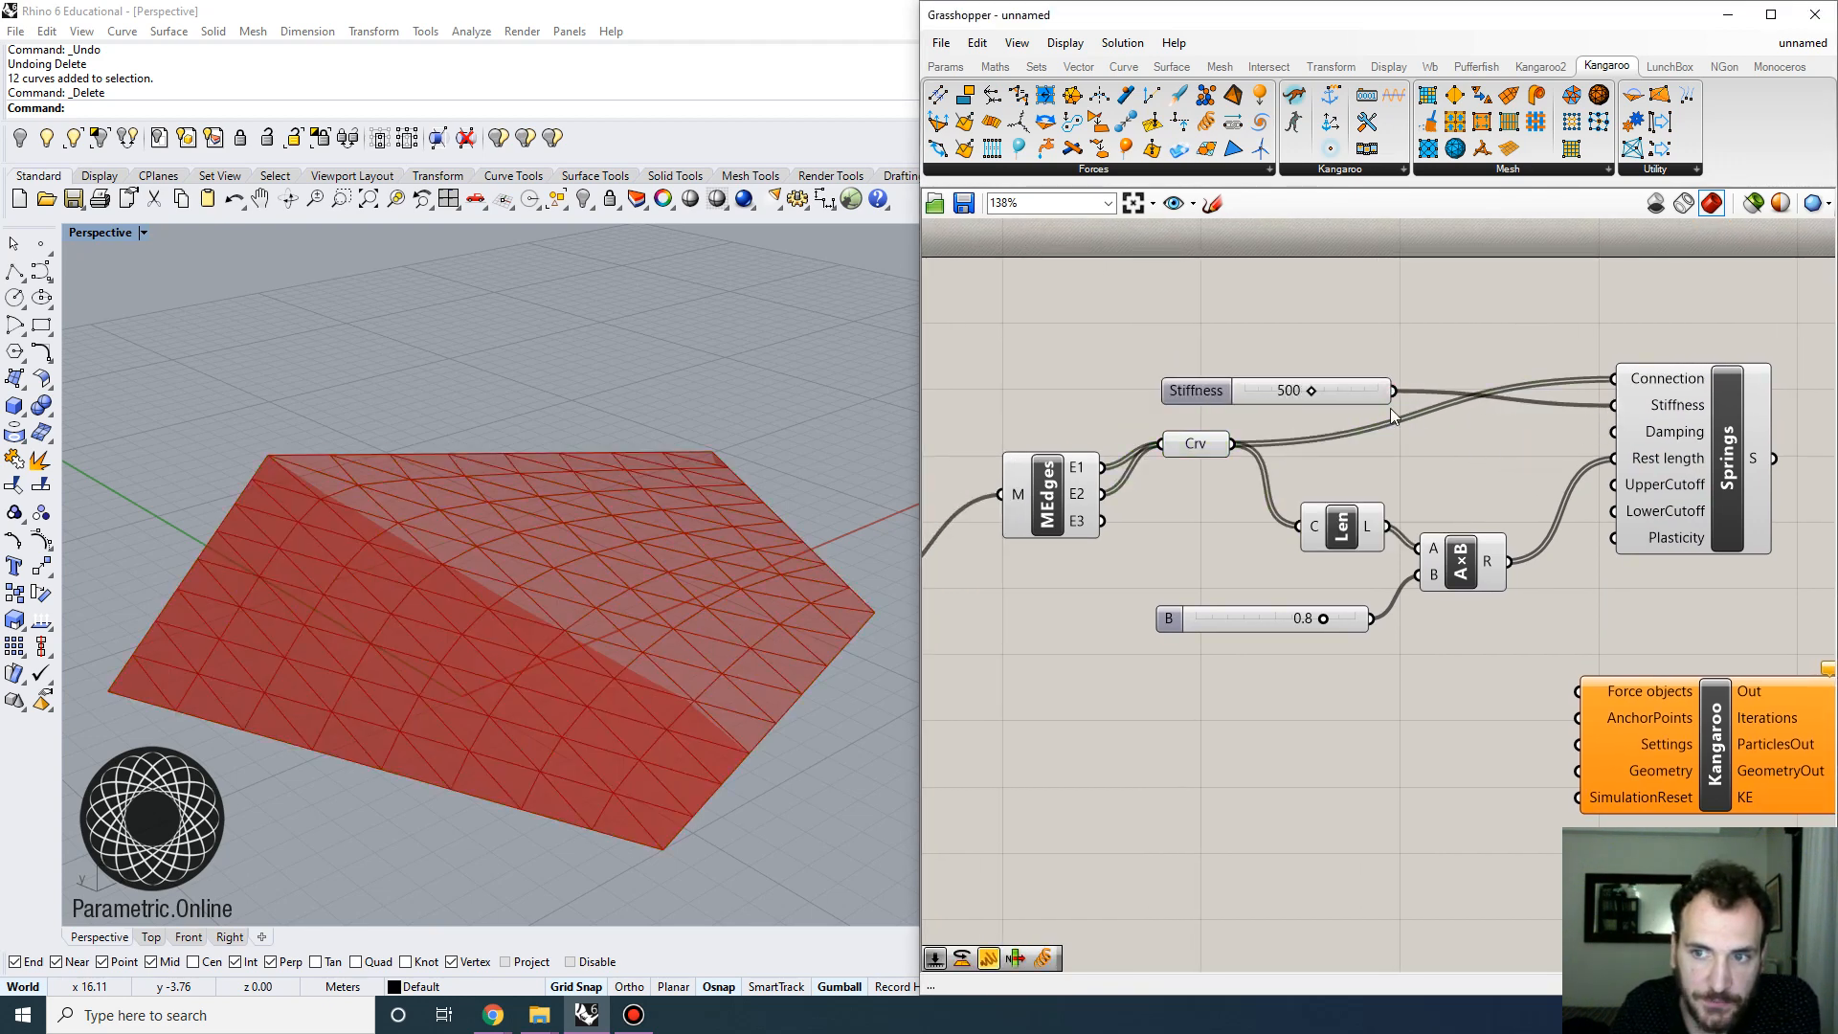
drag(1373, 391, 1395, 388)
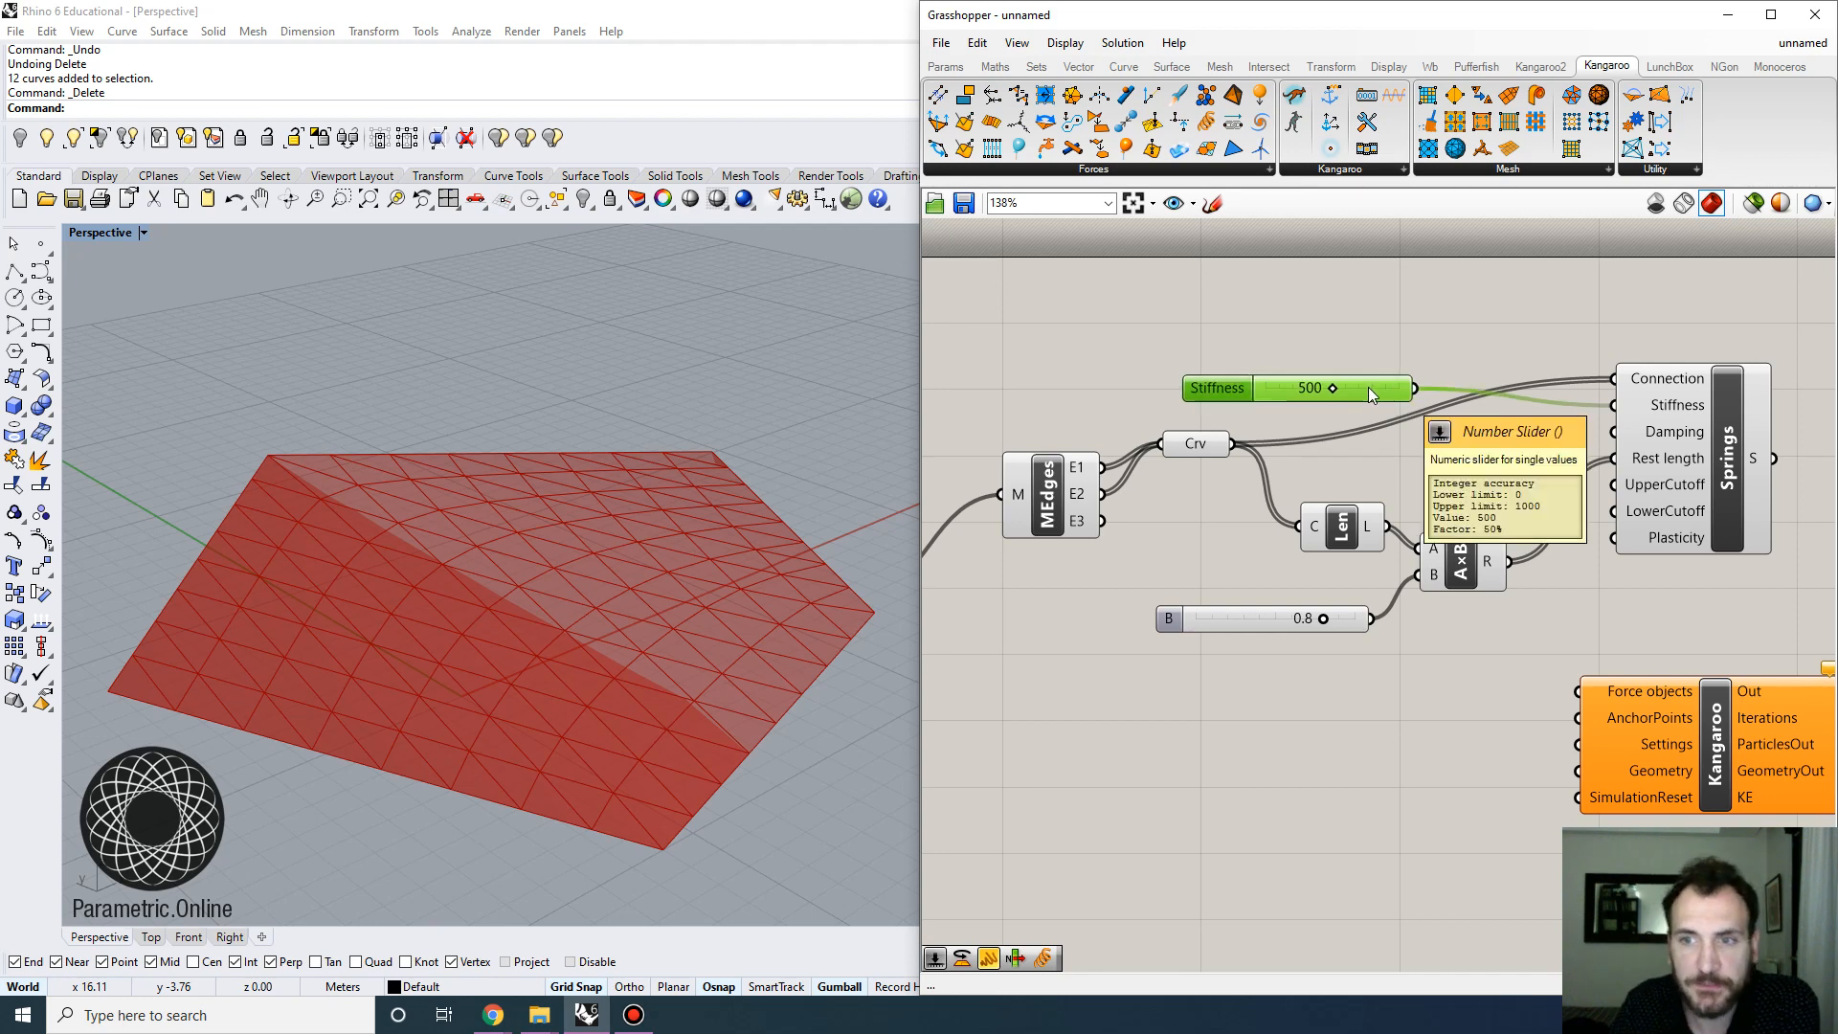
Set the Stiffness slider to 300
mouse_move(1332, 387)
mouse_down()
mouse_move(1282, 393)
mouse_move(1333, 388)
mouse_up()
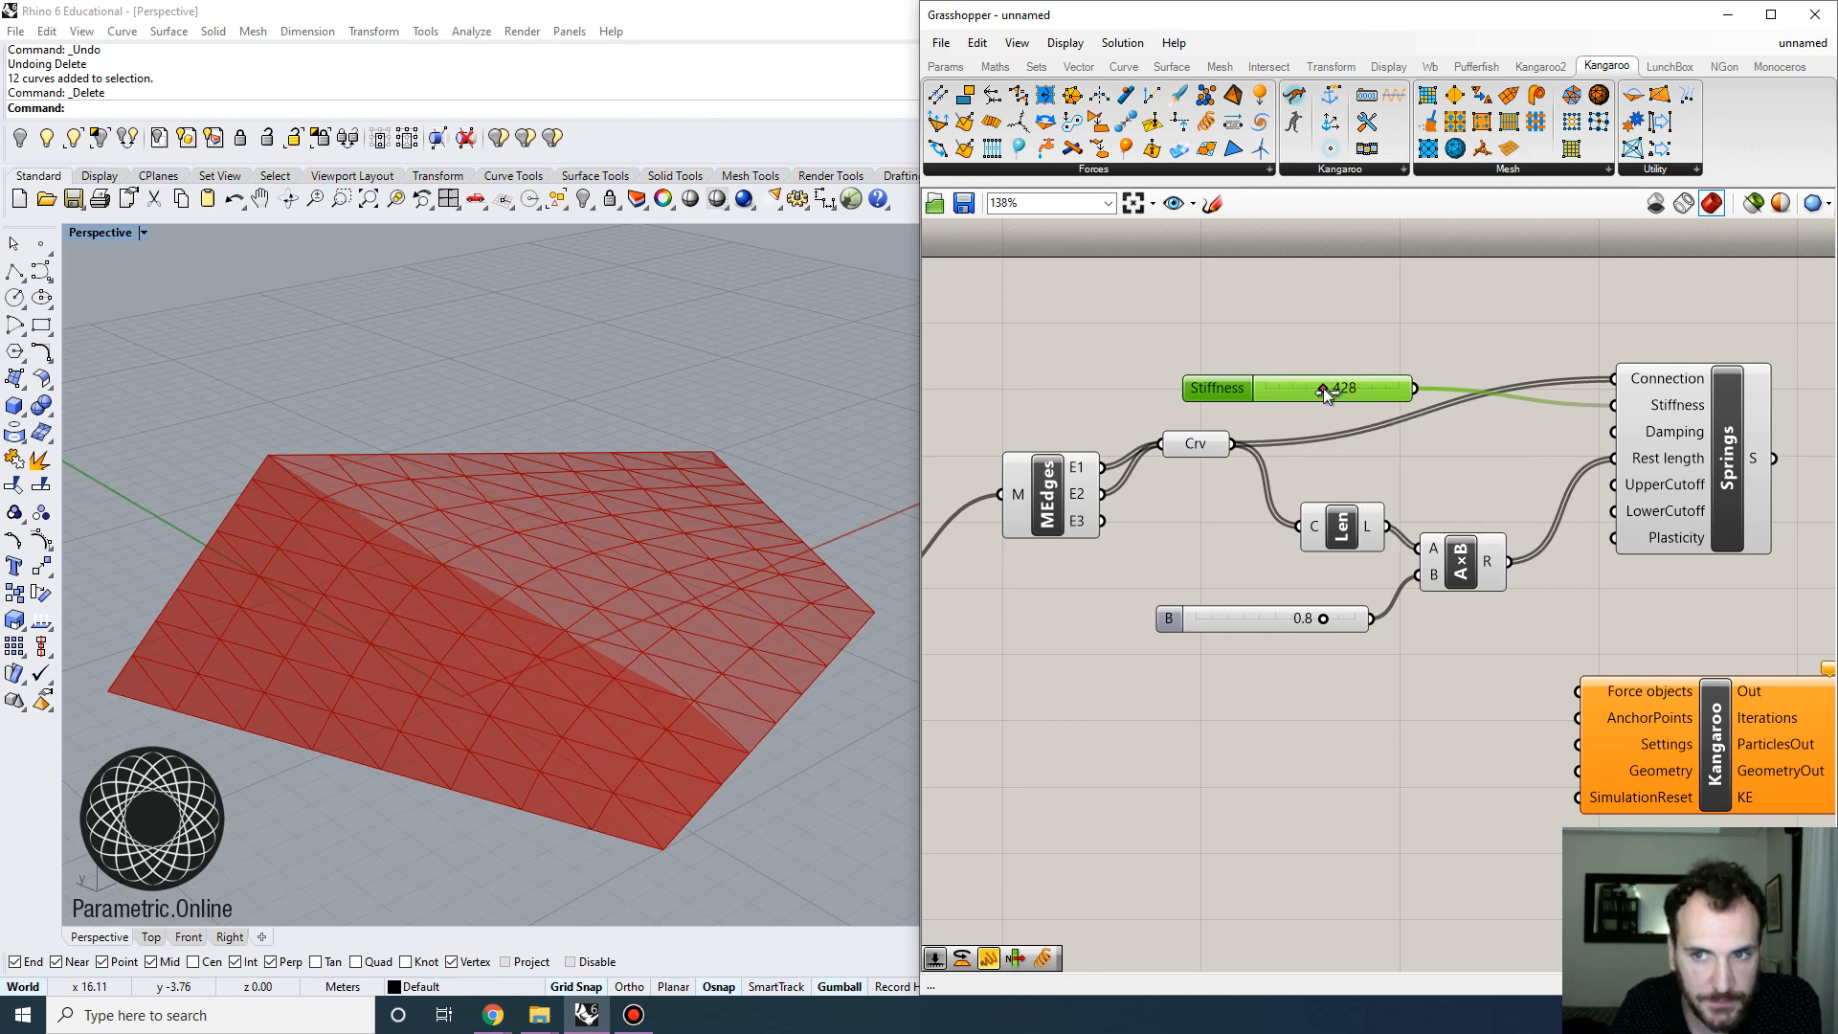
double_click(1317, 391)
text(3)
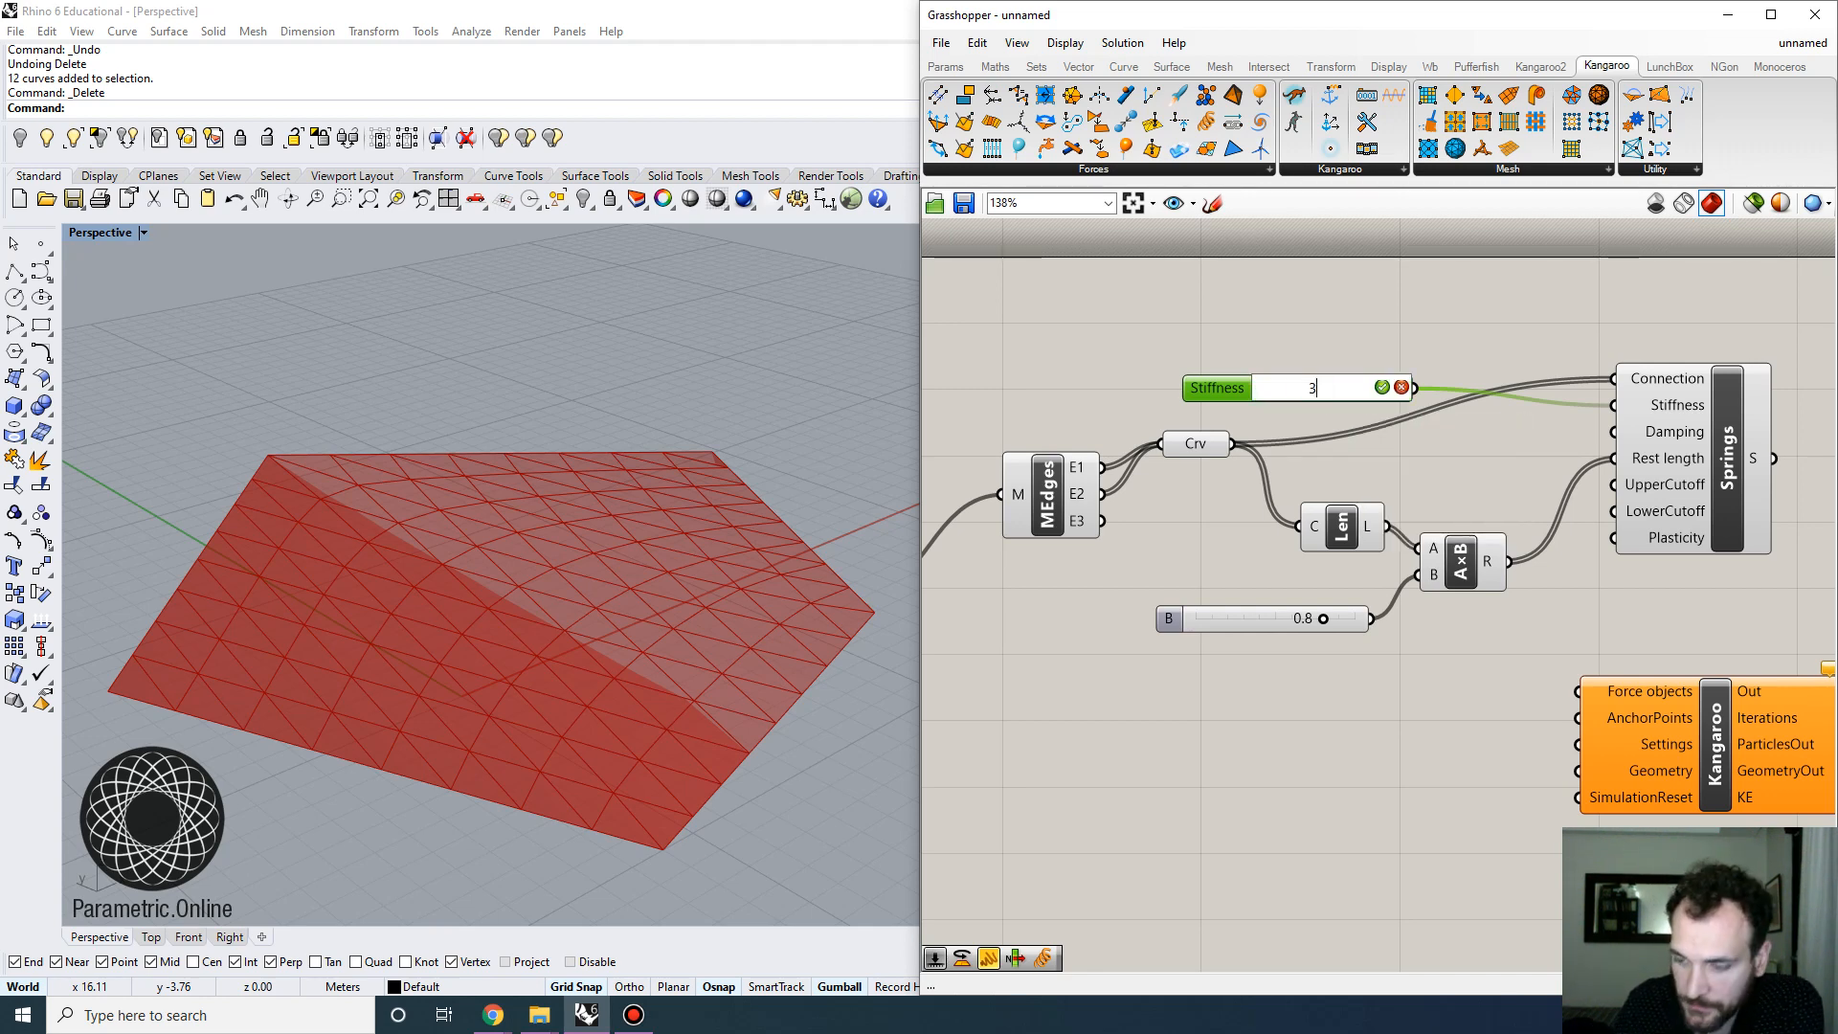
text(00)
key(Return)
Search for "naked" and place a Kangaroo NakedVertices component below the Mesh Edges component
scroll(1379, 335, down, 2)
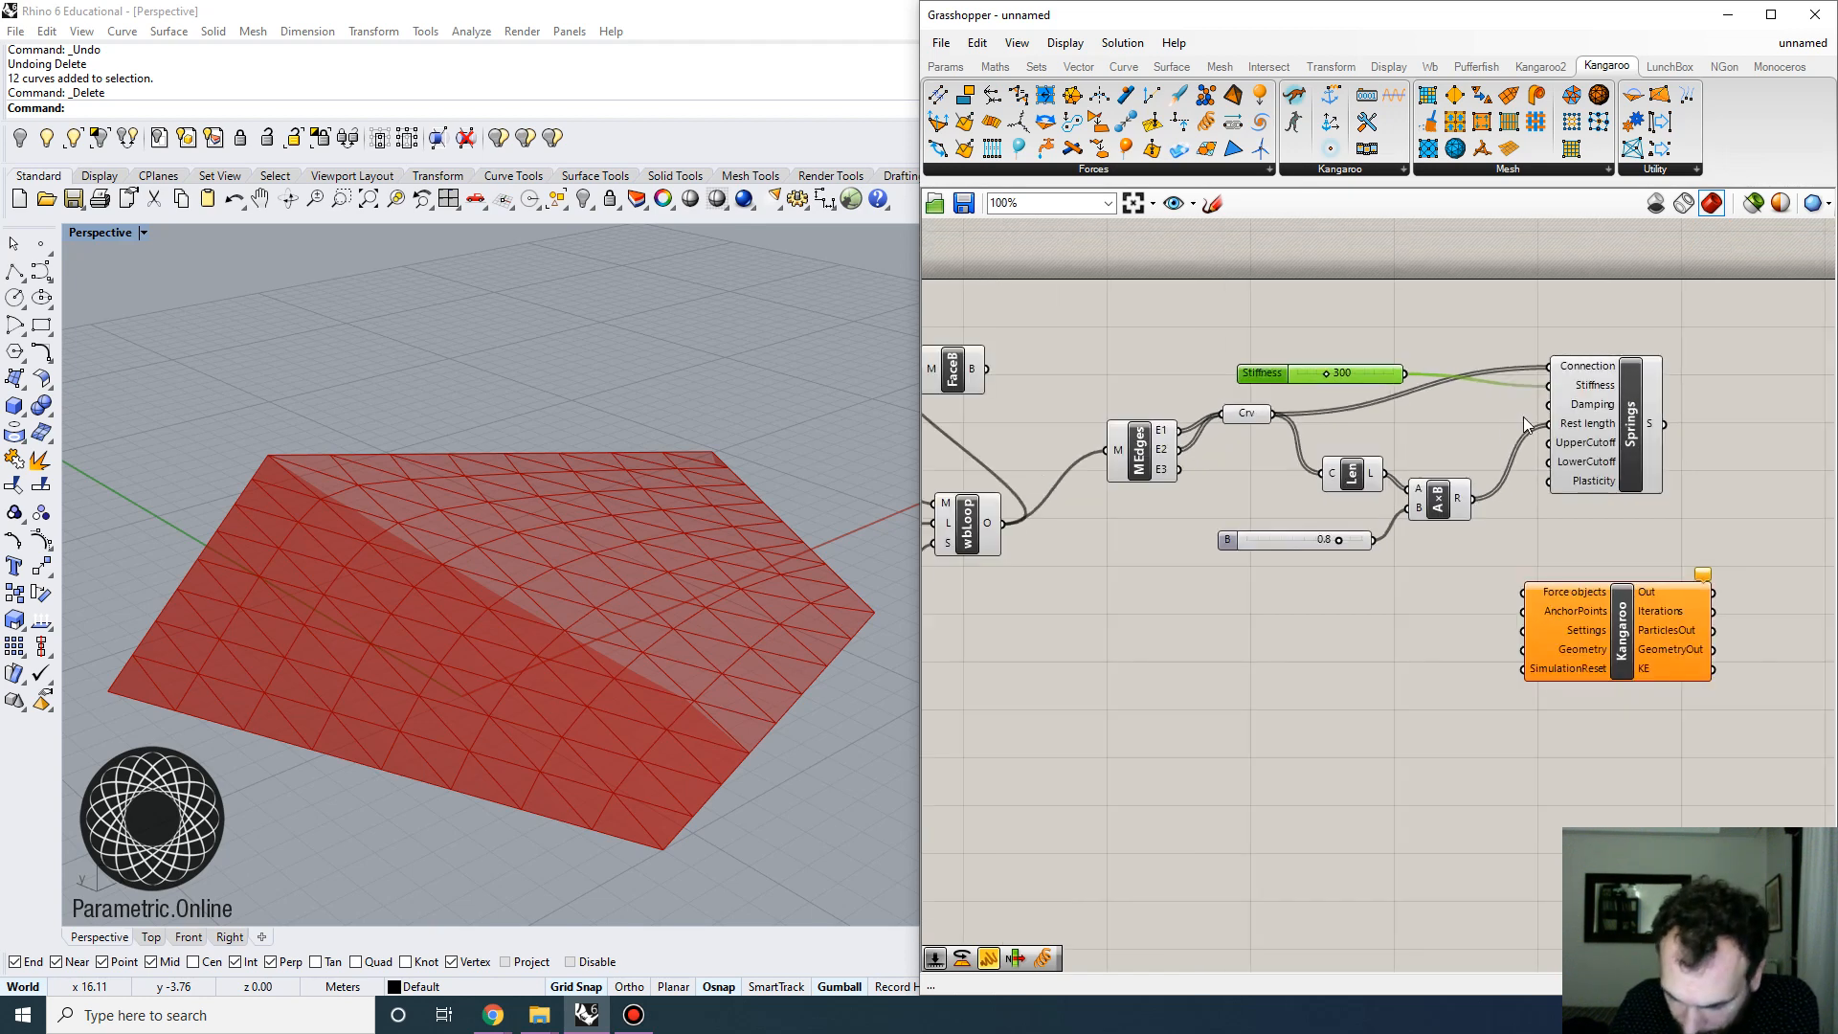
scroll(1446, 428, down, 1)
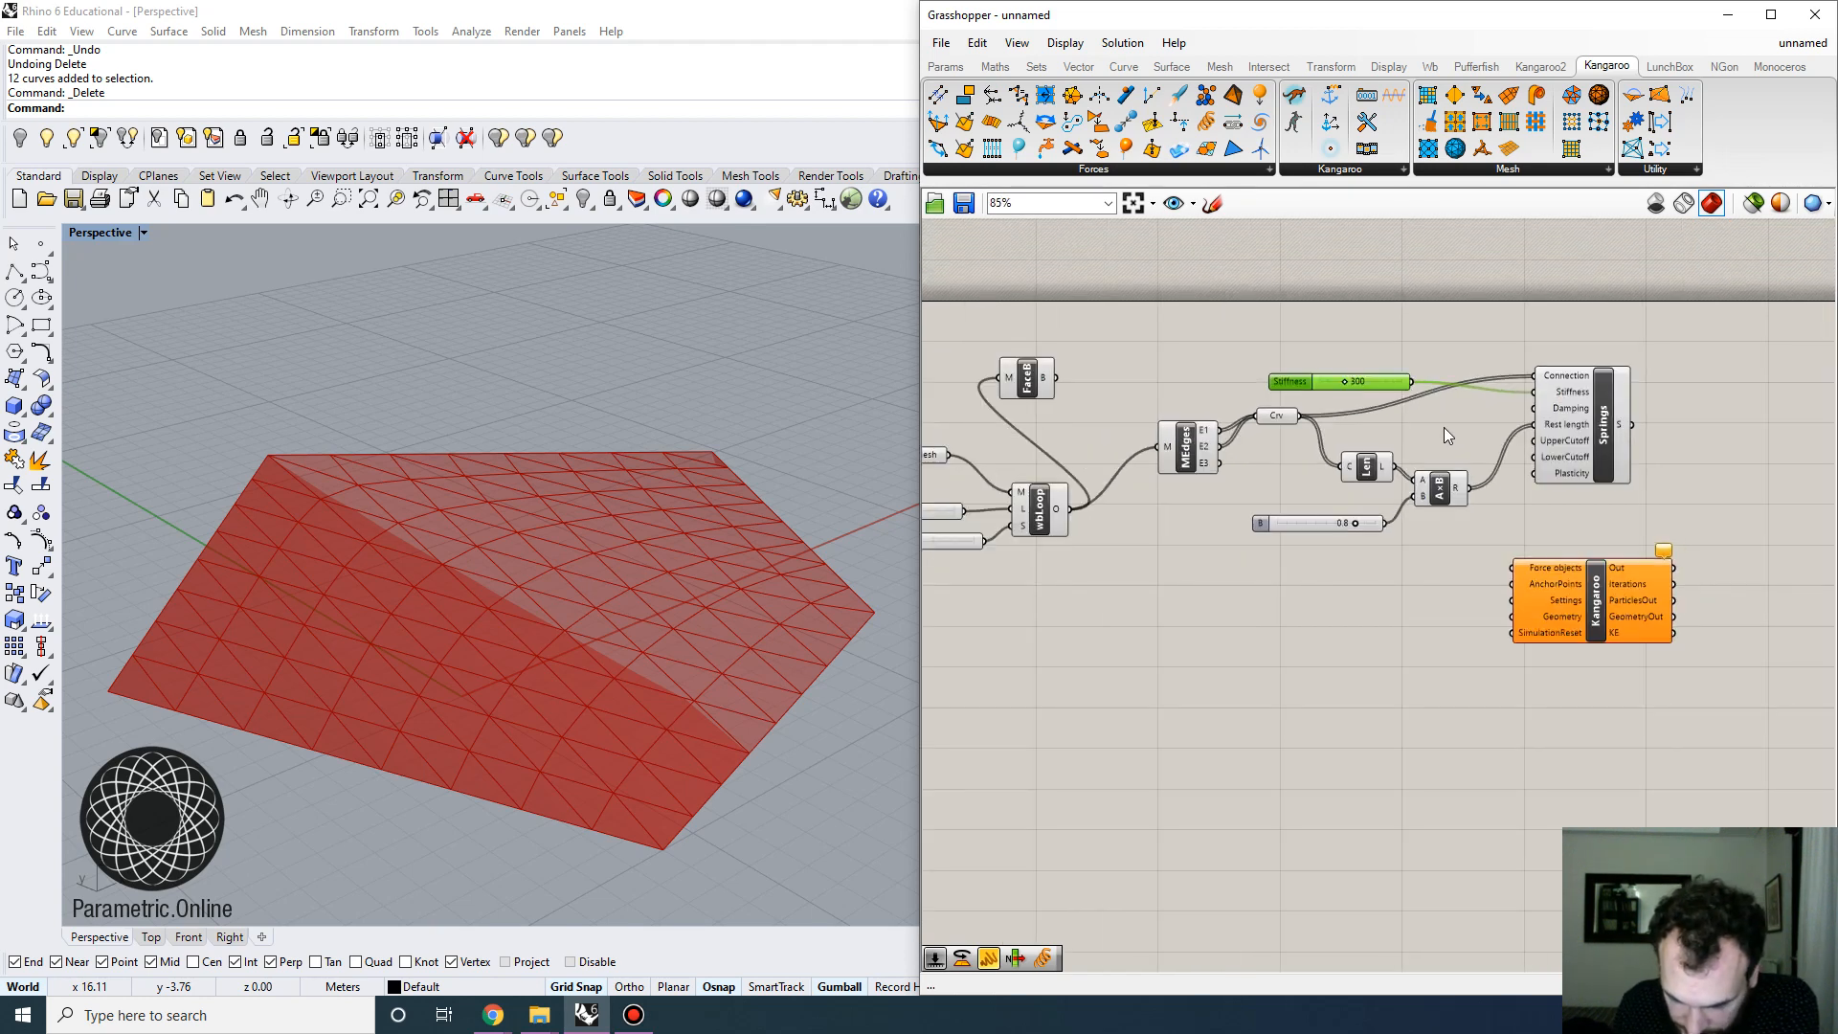
right_drag(743, 547, 767, 645)
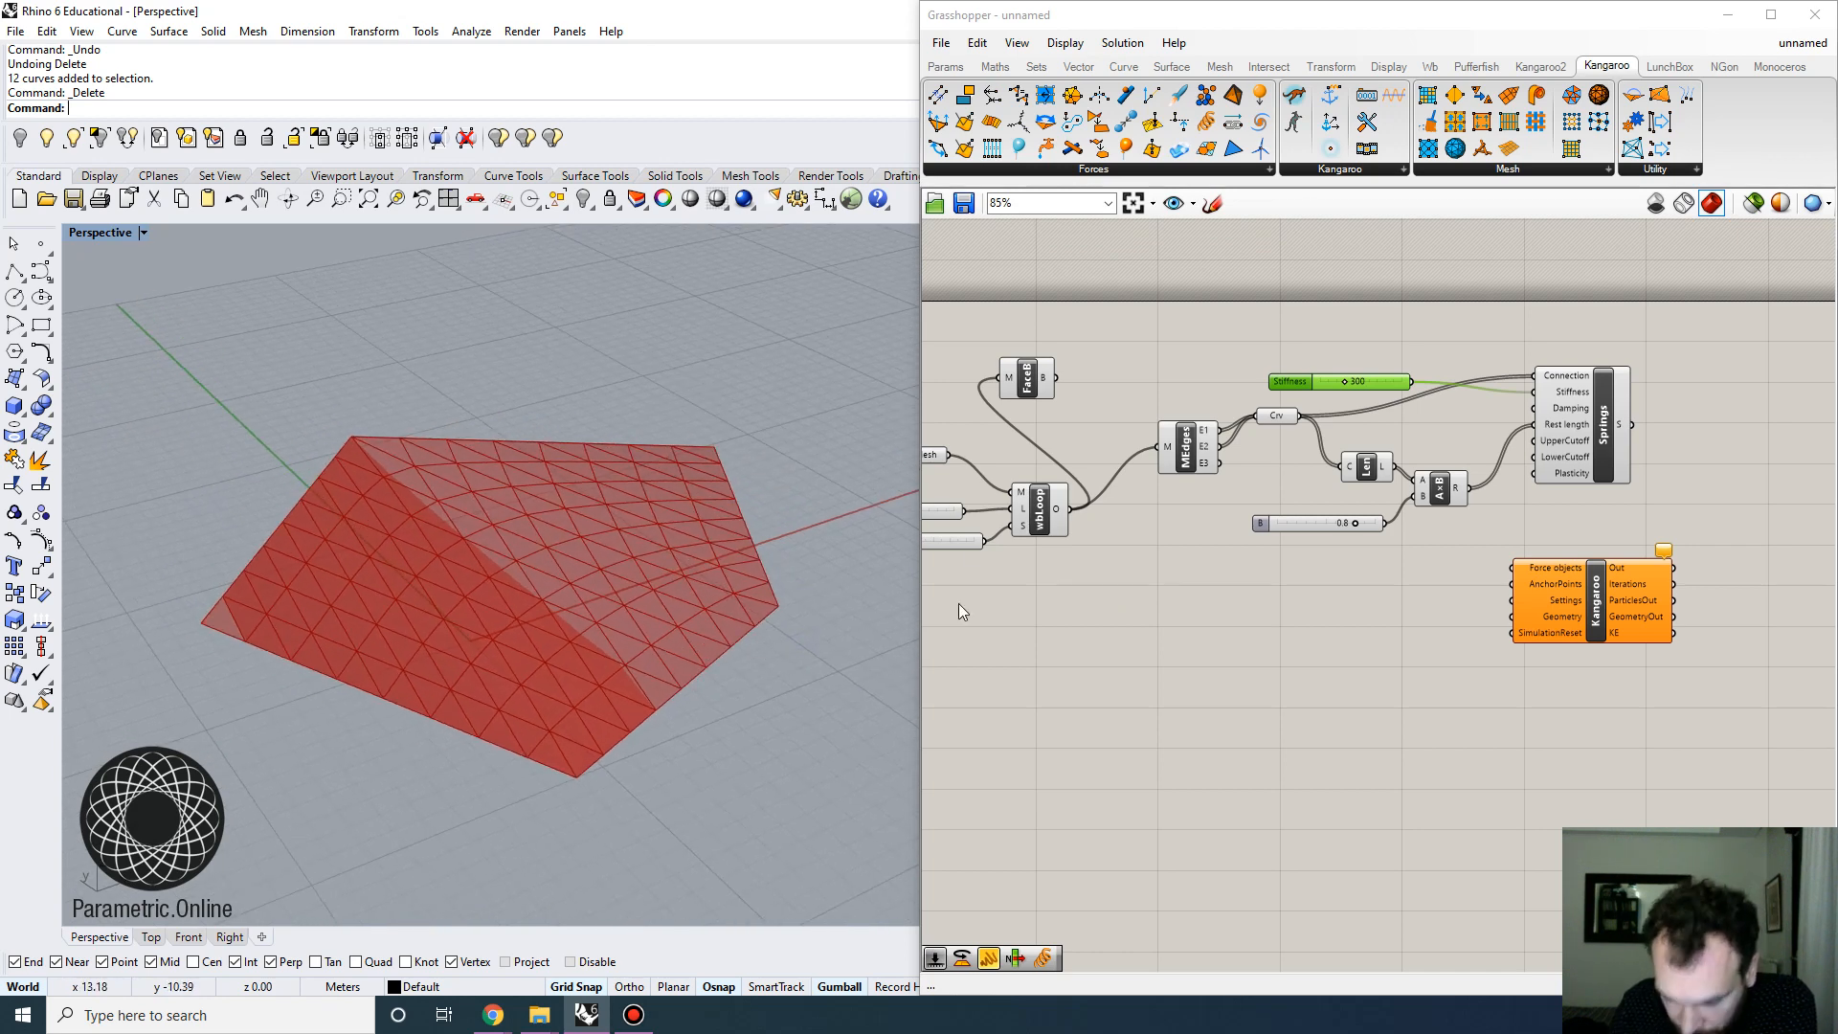
scroll(1121, 622, up, 5)
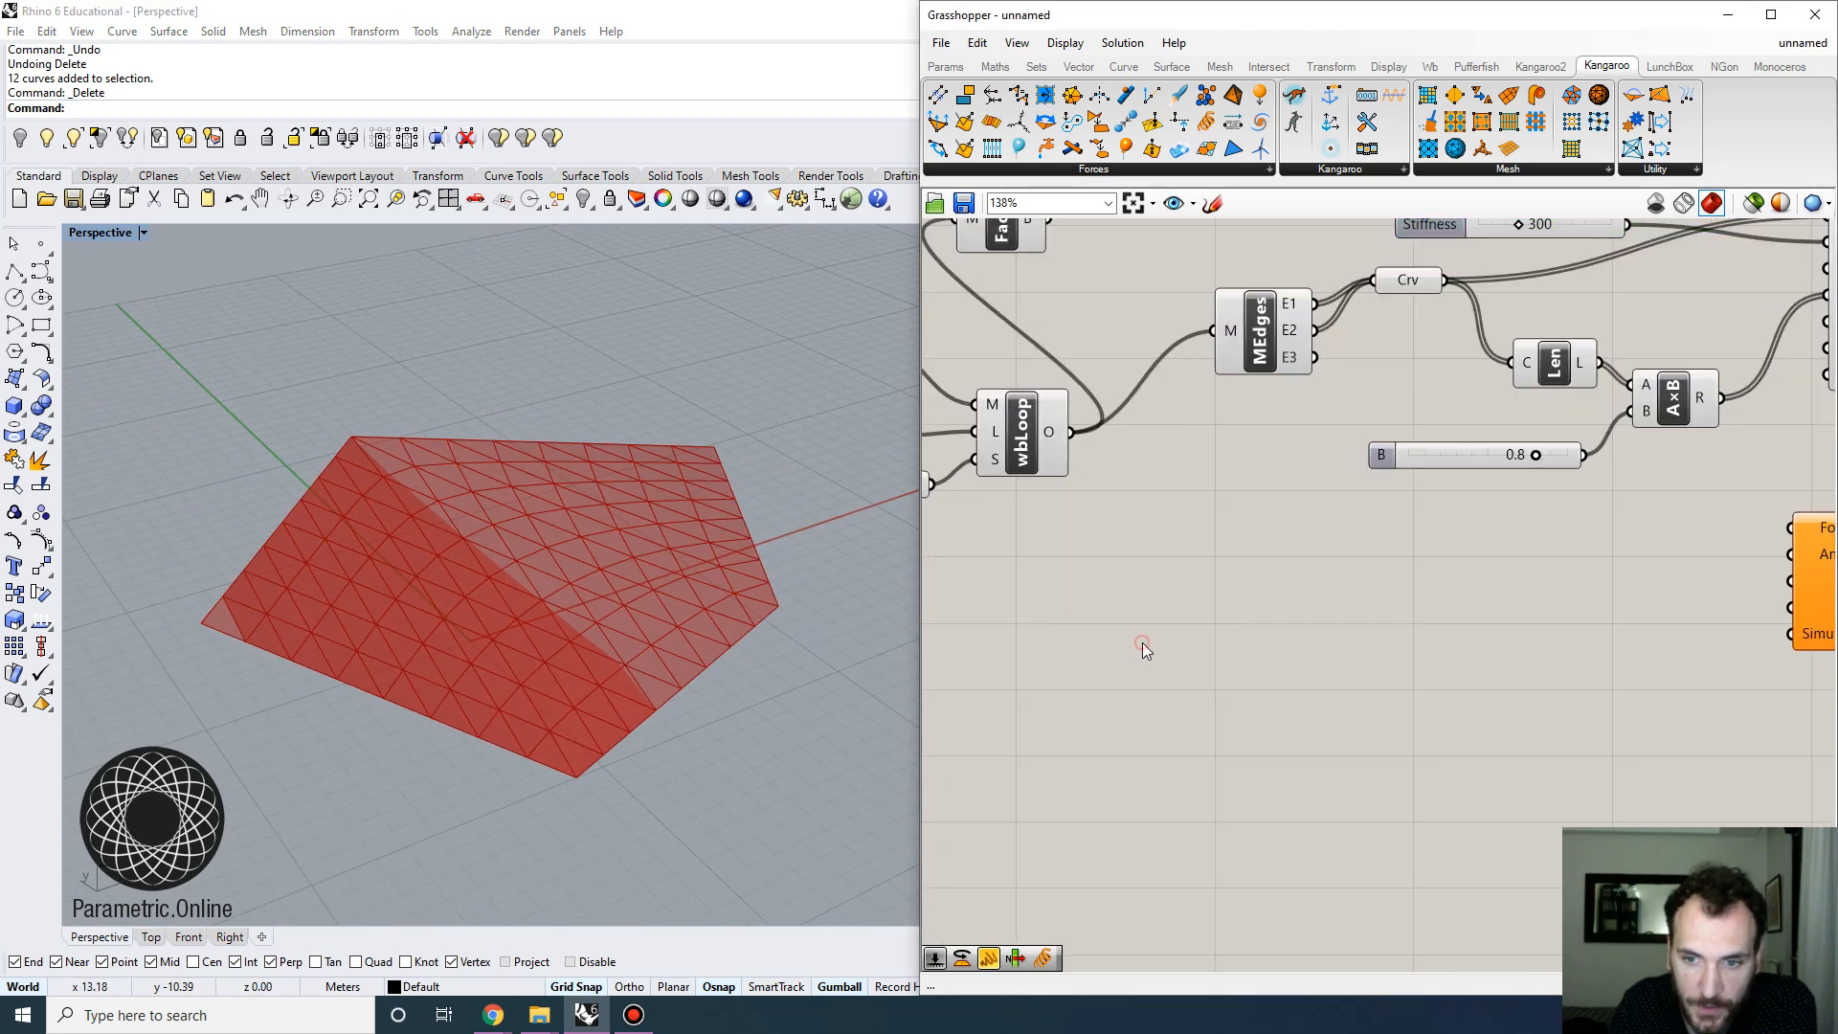
double_click(1183, 635)
text(mesh)
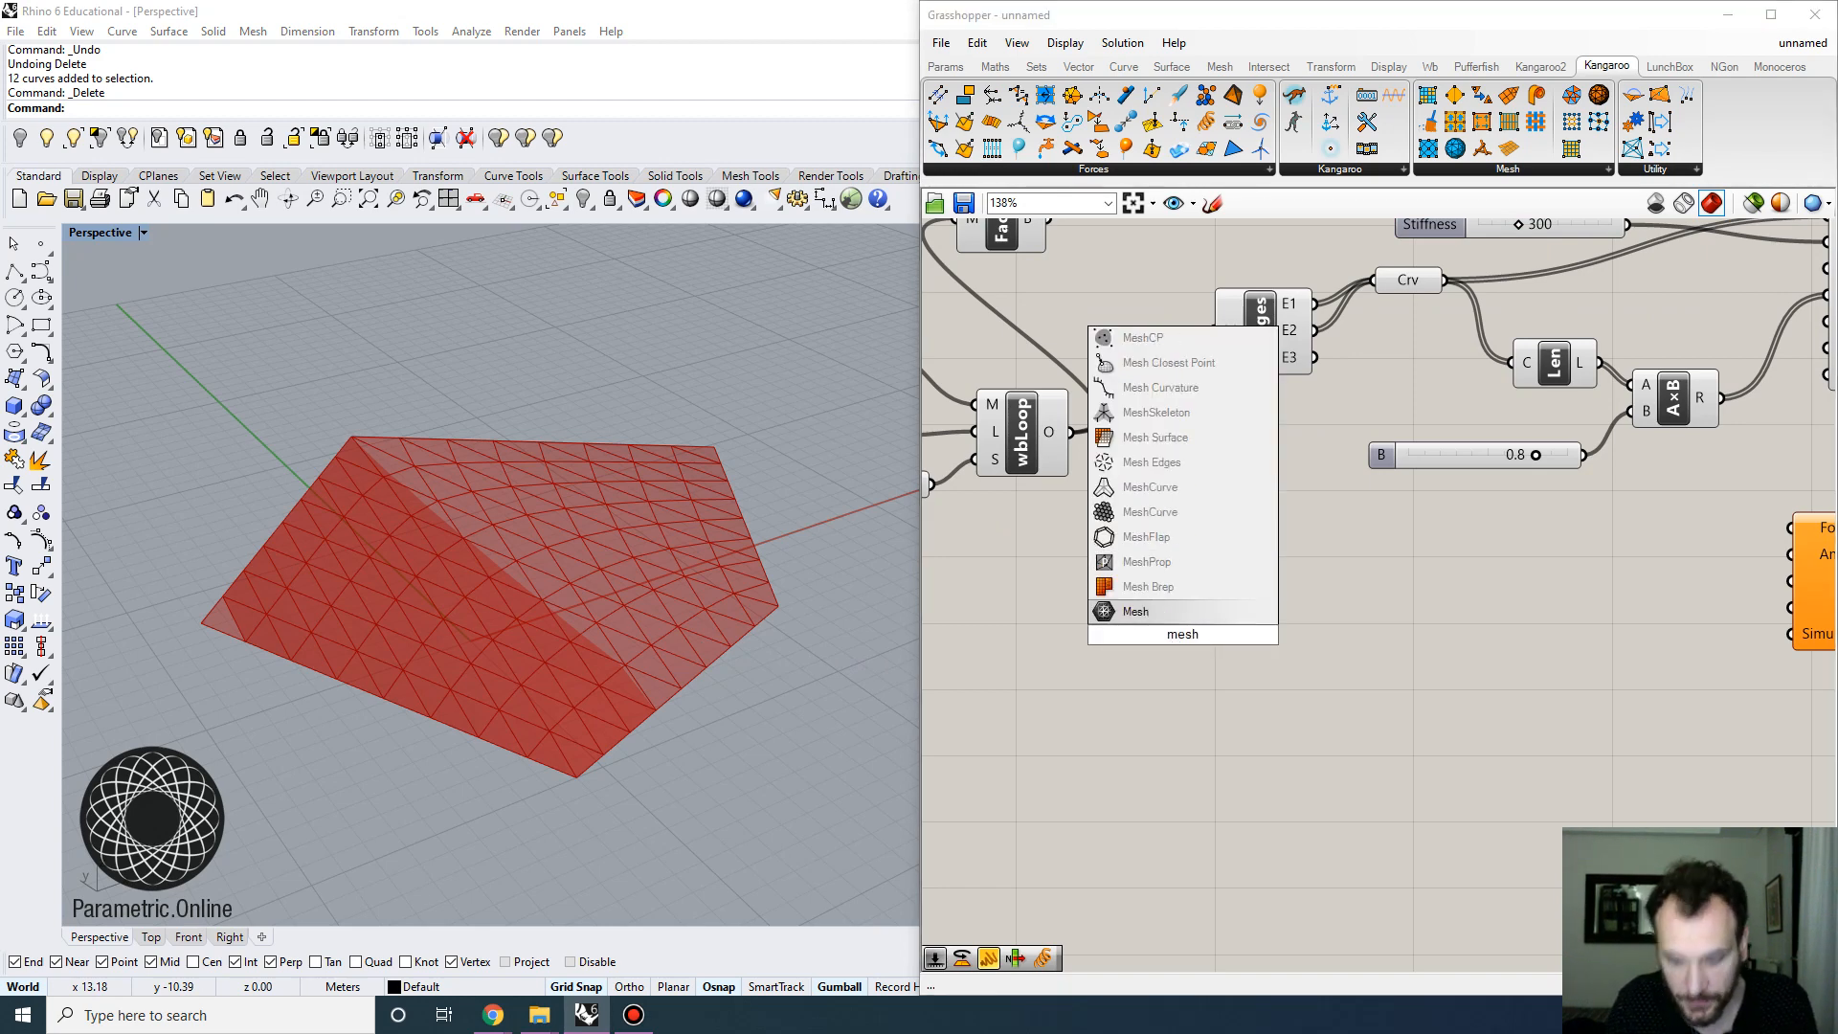
key(ctrl+a)
text(naked)
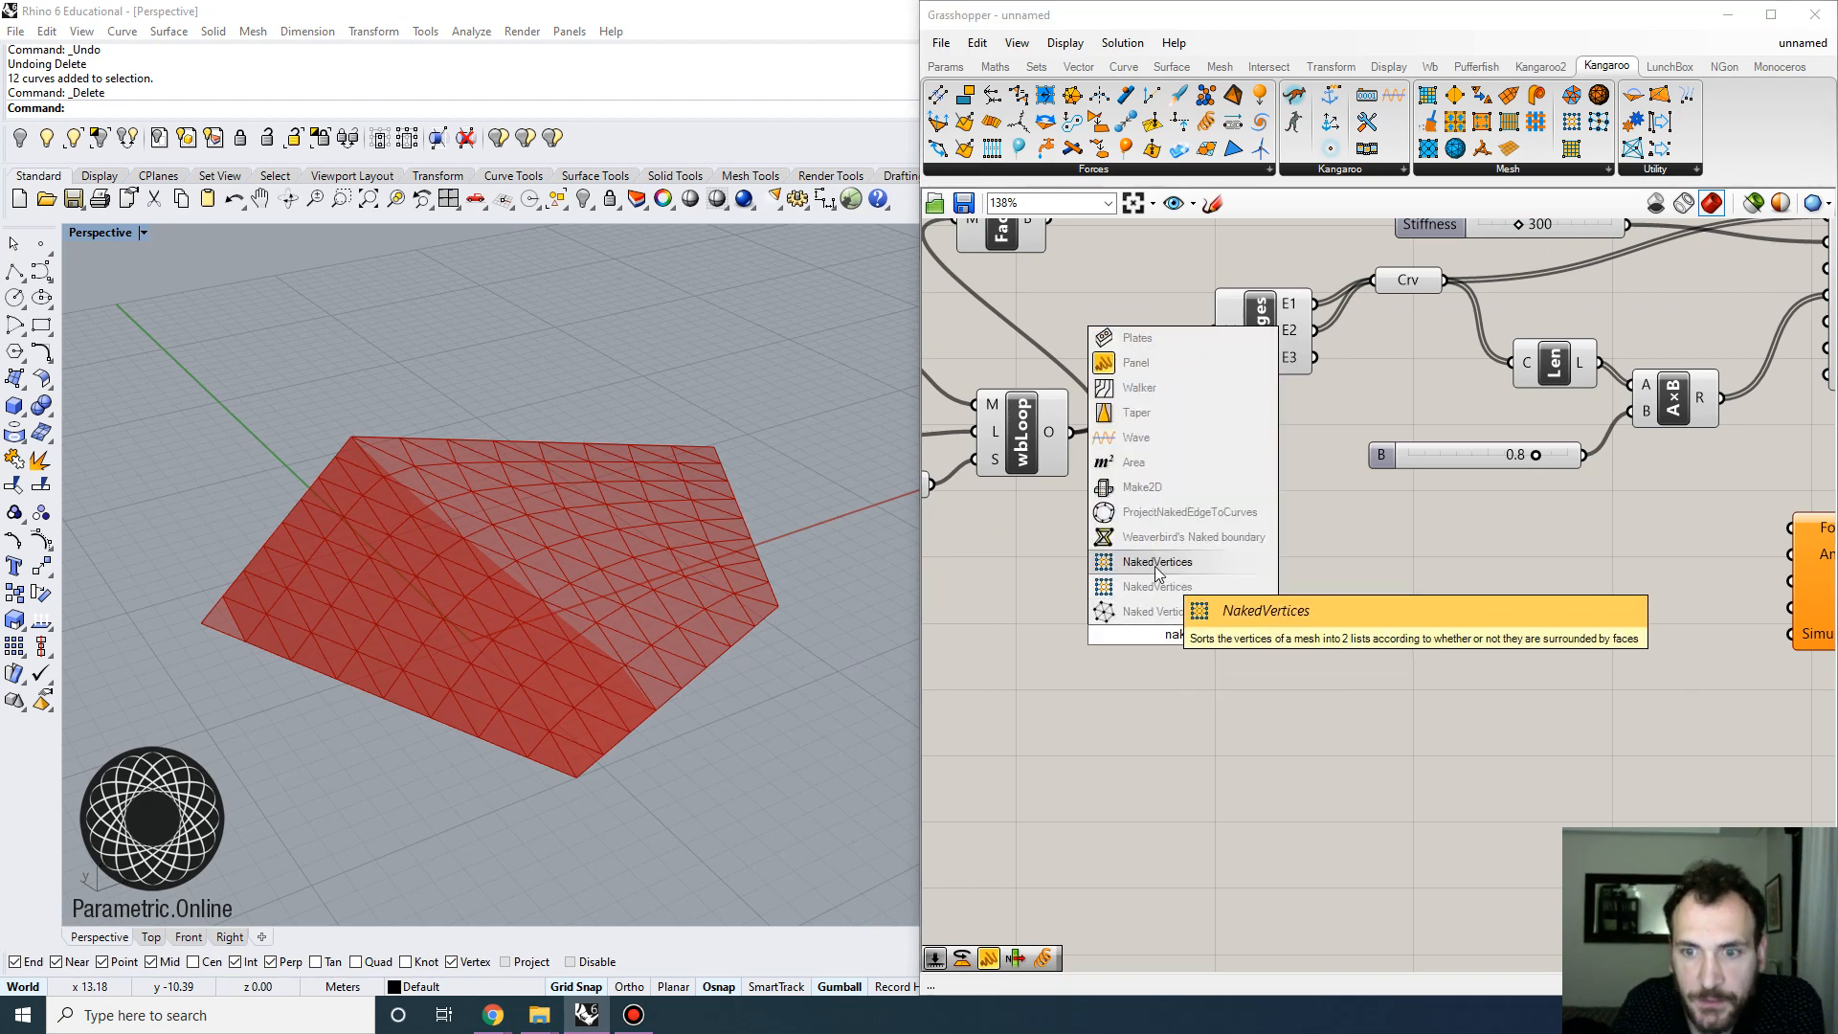
click(1187, 588)
drag(1186, 588, 1234, 578)
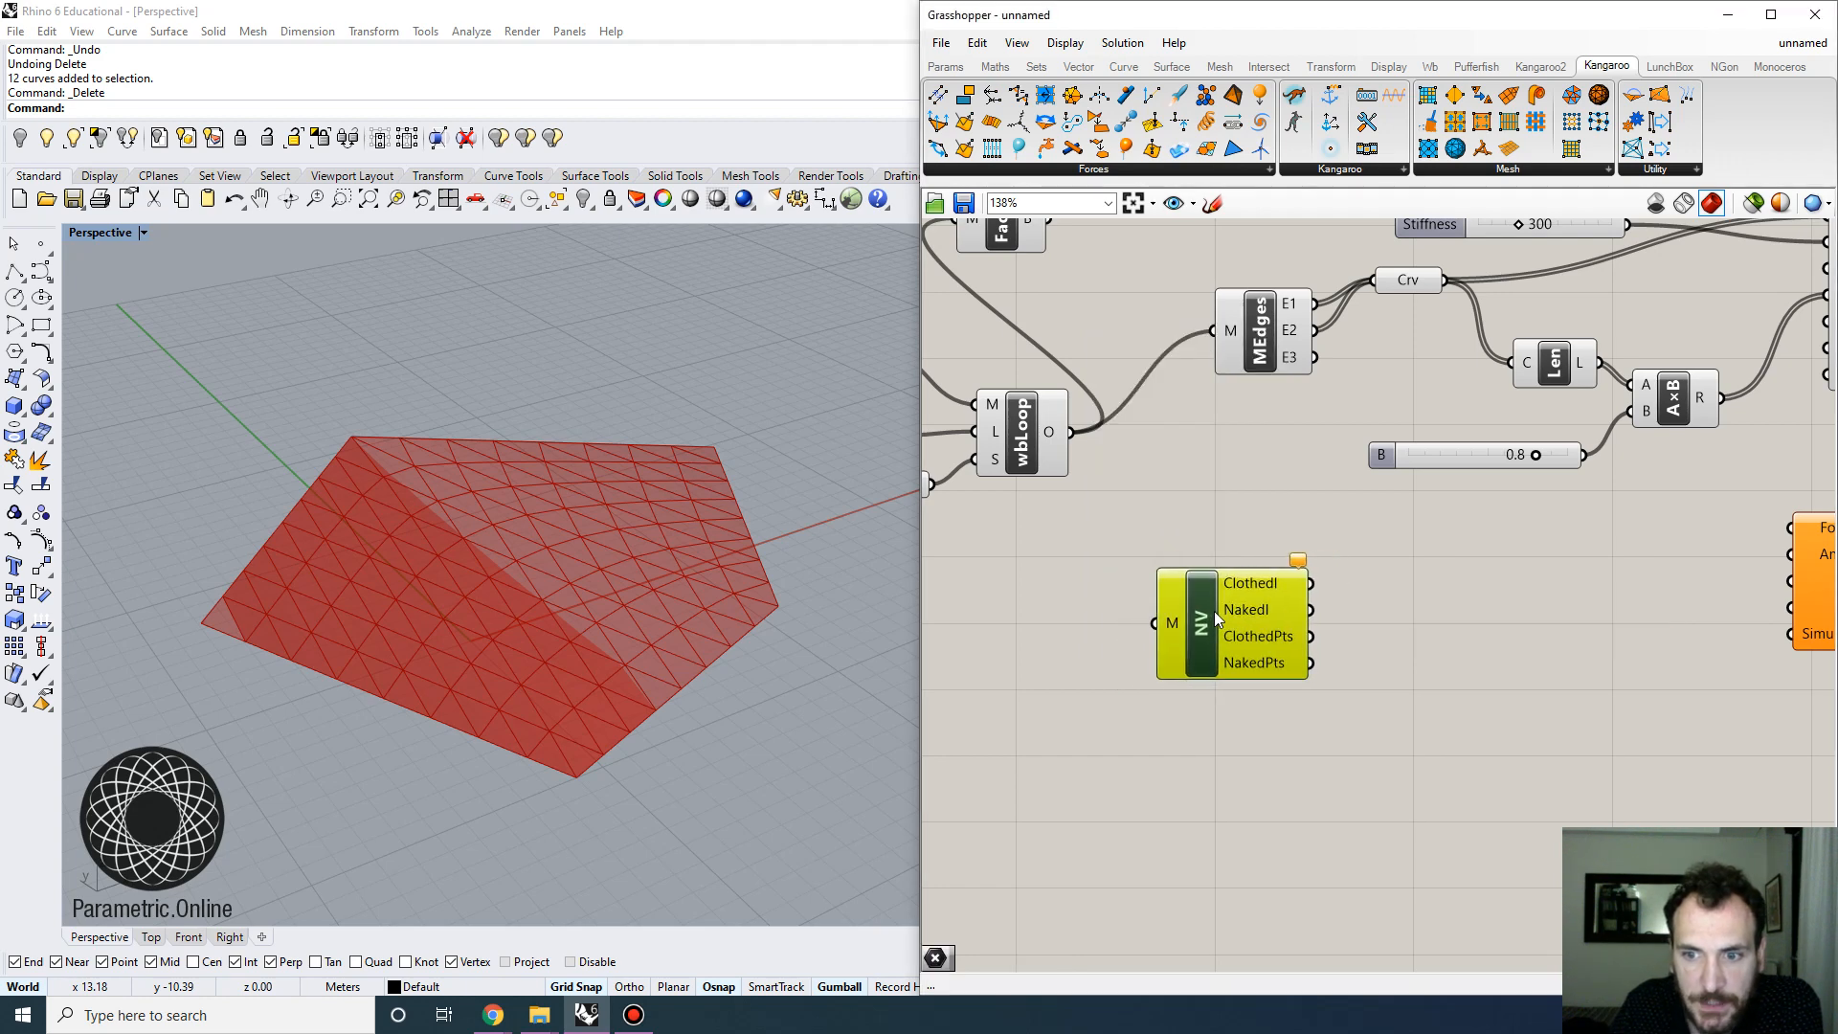
Locate where NakedVertices sits among the component tabs, and feed its M input with the Loop Subdivision output
ctrl+alt+click(1200, 608)
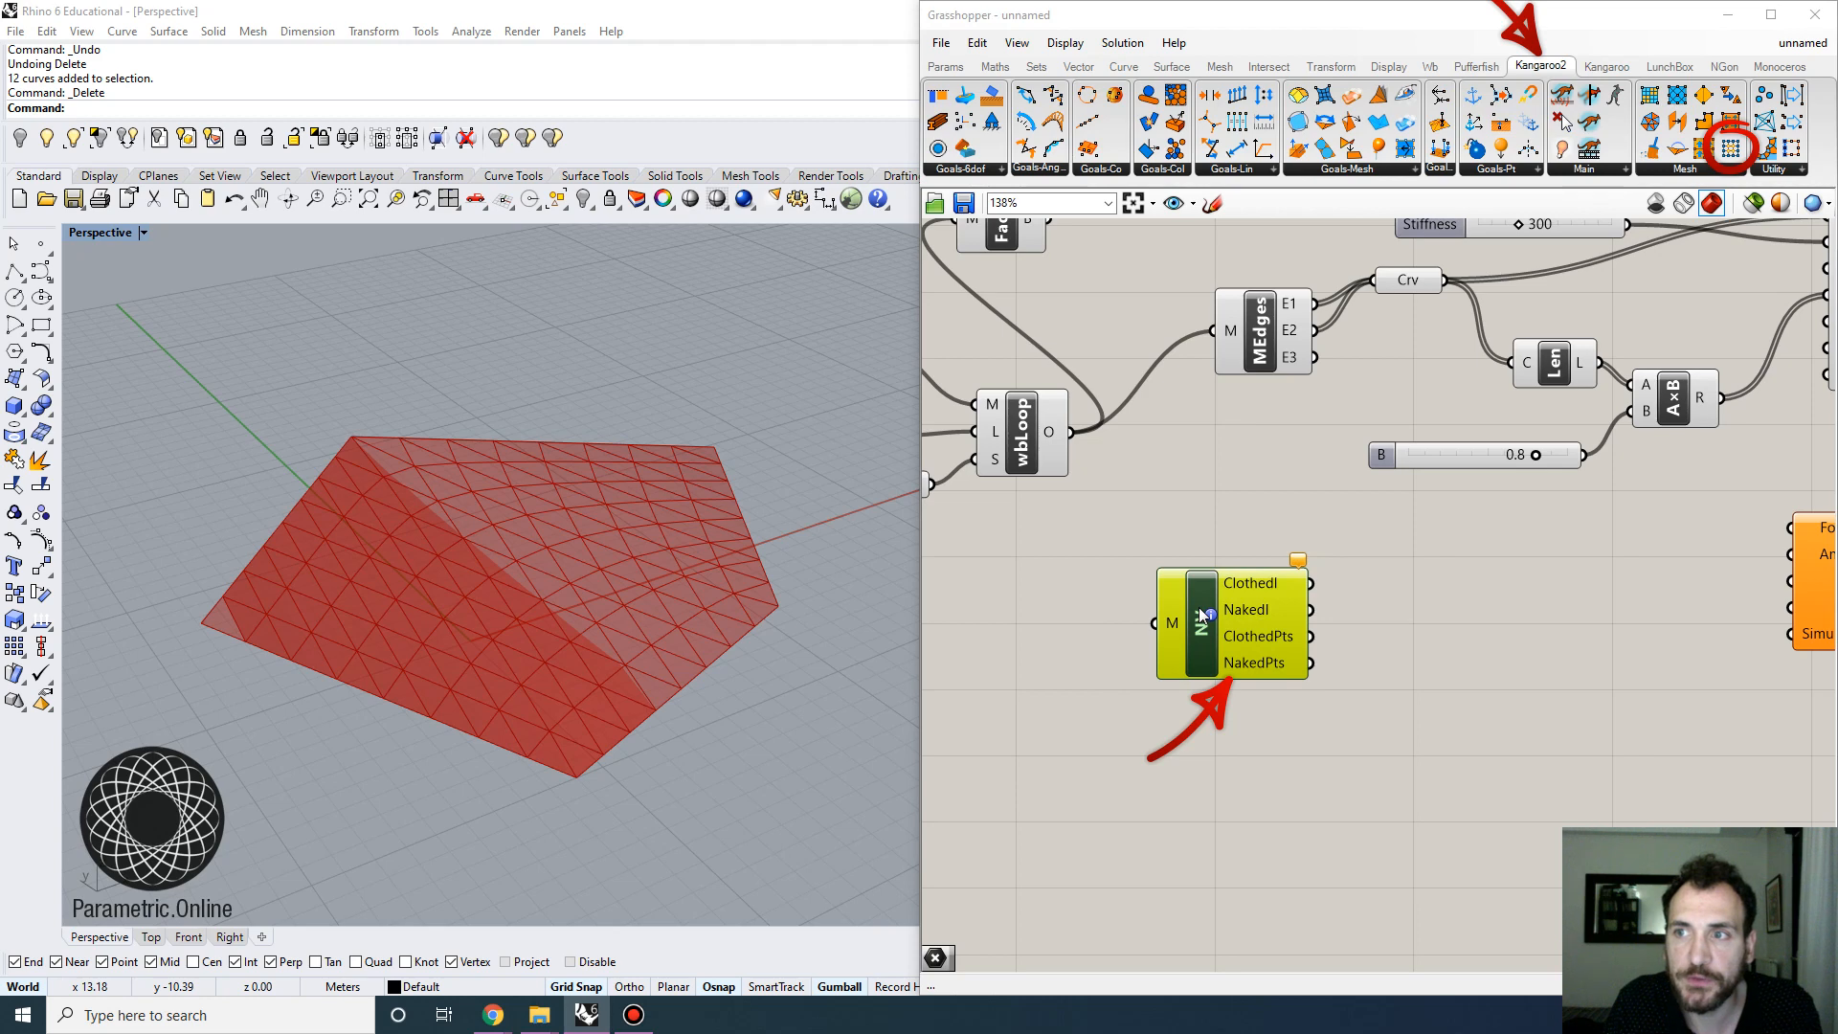
click(1185, 538)
drag(1071, 432, 1155, 623)
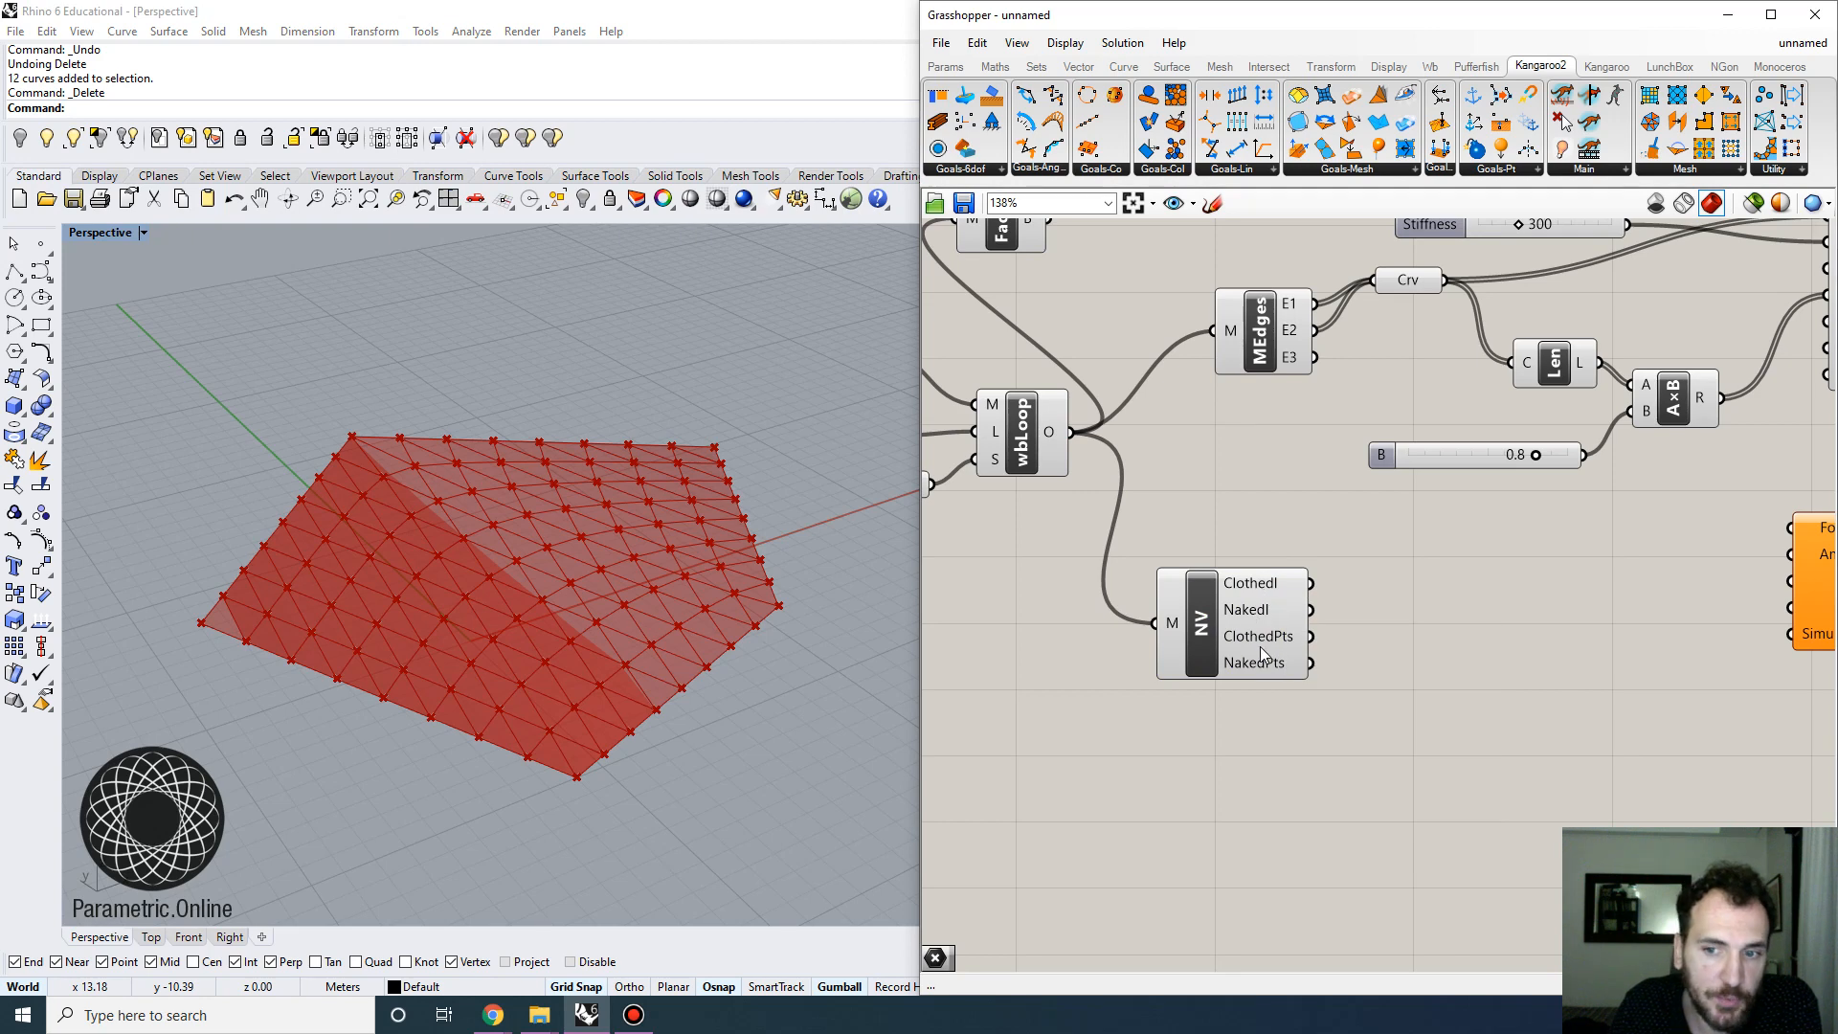
Place a Point parameter beside the NakedVertices component and feed it from the ClothedPts output to preview those points on the mesh
double_click(1409, 650)
text(point)
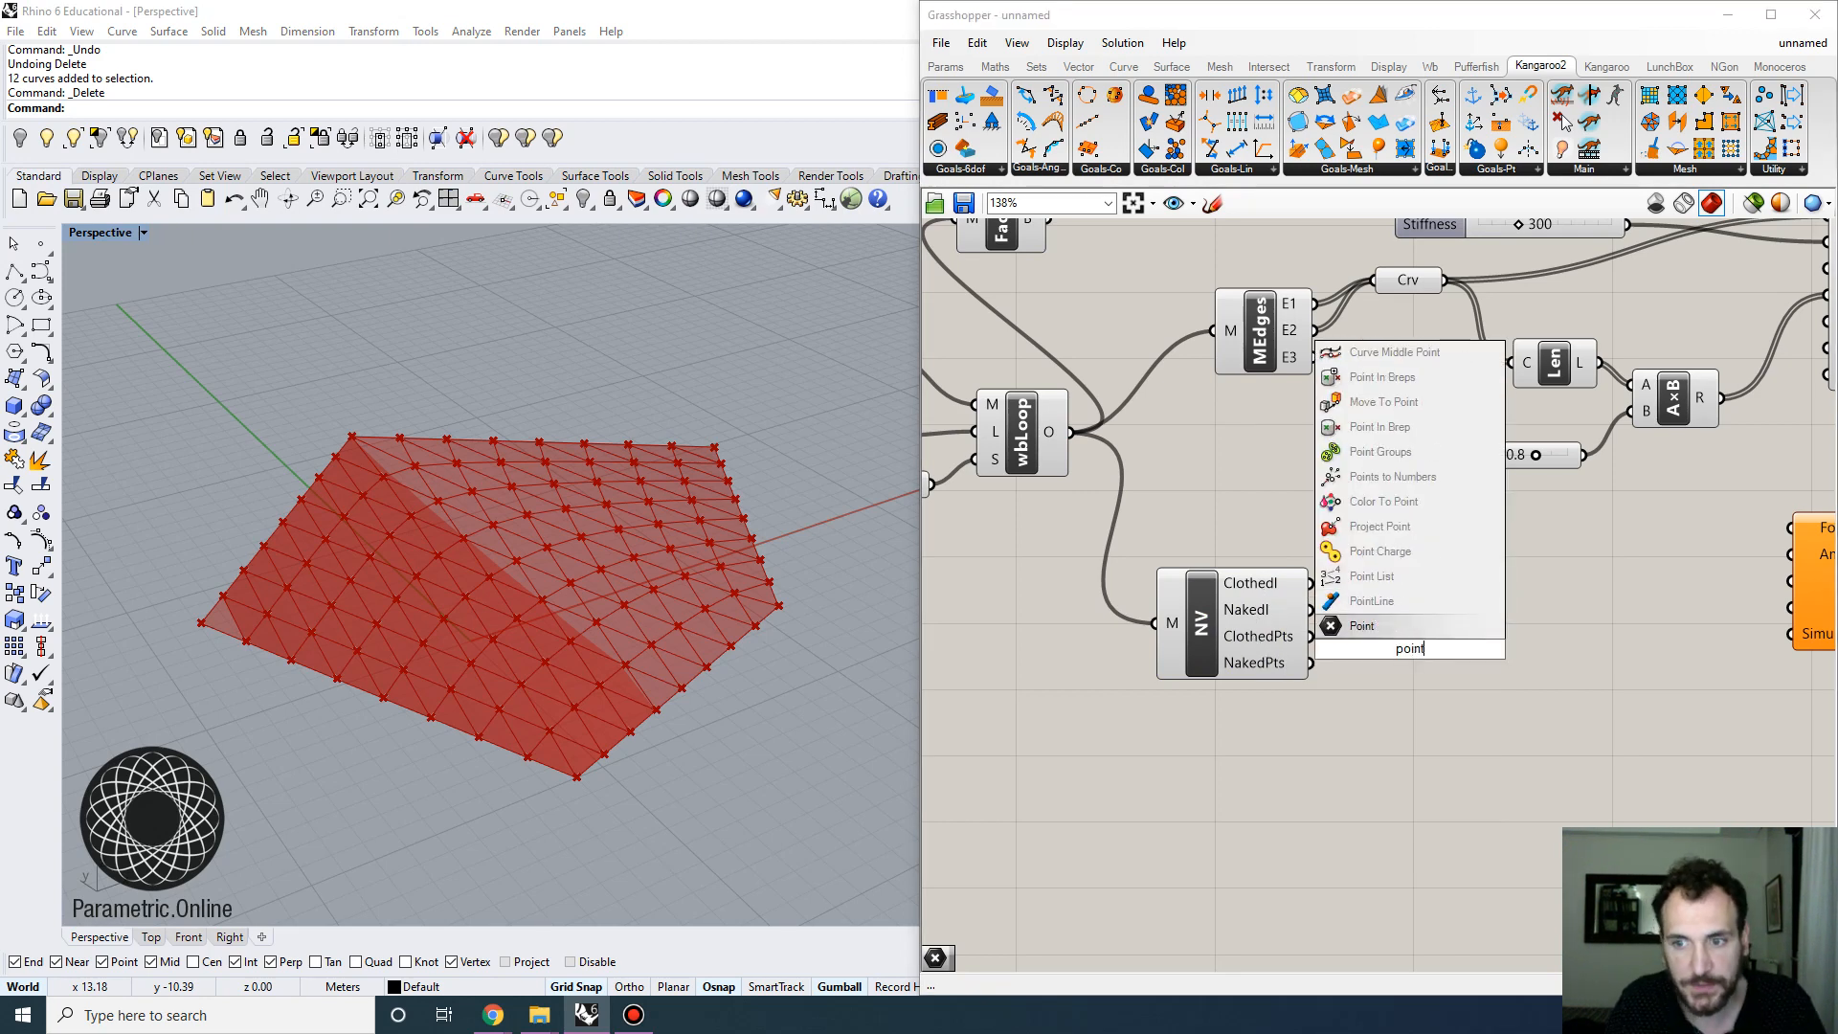
click(1361, 626)
drag(1310, 636, 1369, 636)
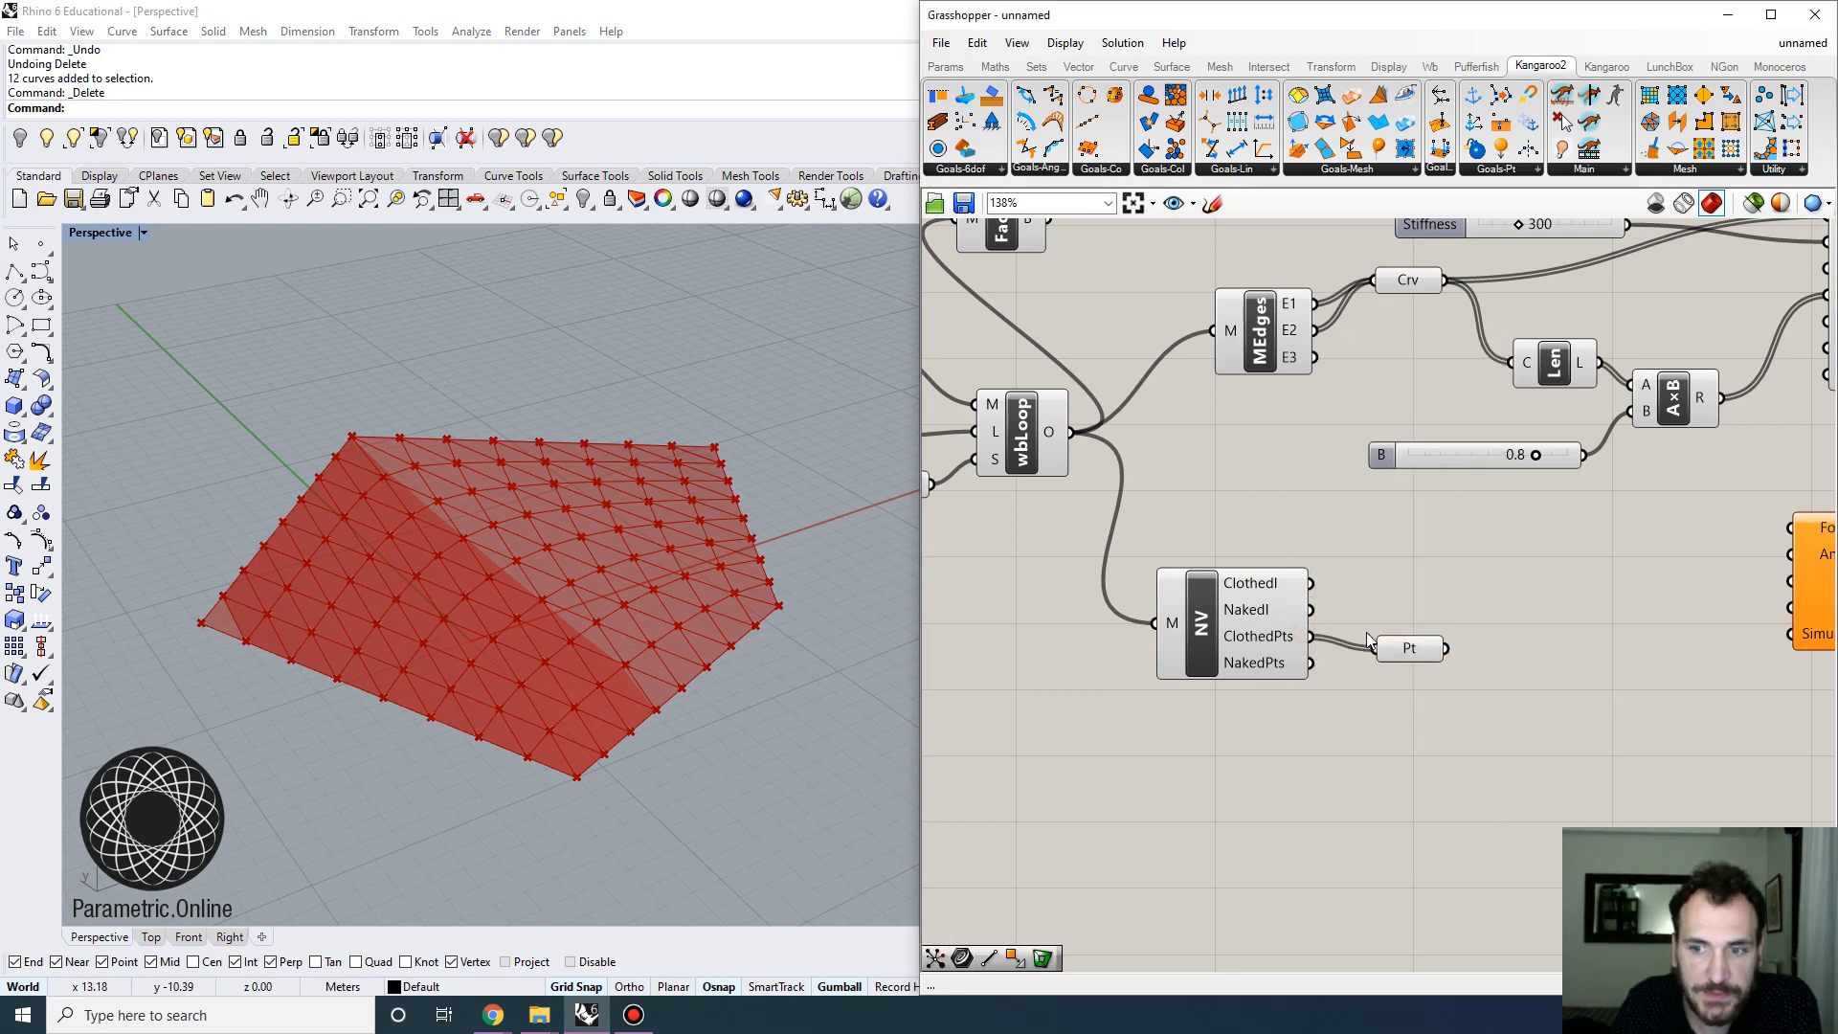
mouse_move(545, 670)
right_down()
mouse_move(595, 644)
mouse_move(574, 657)
right_up()
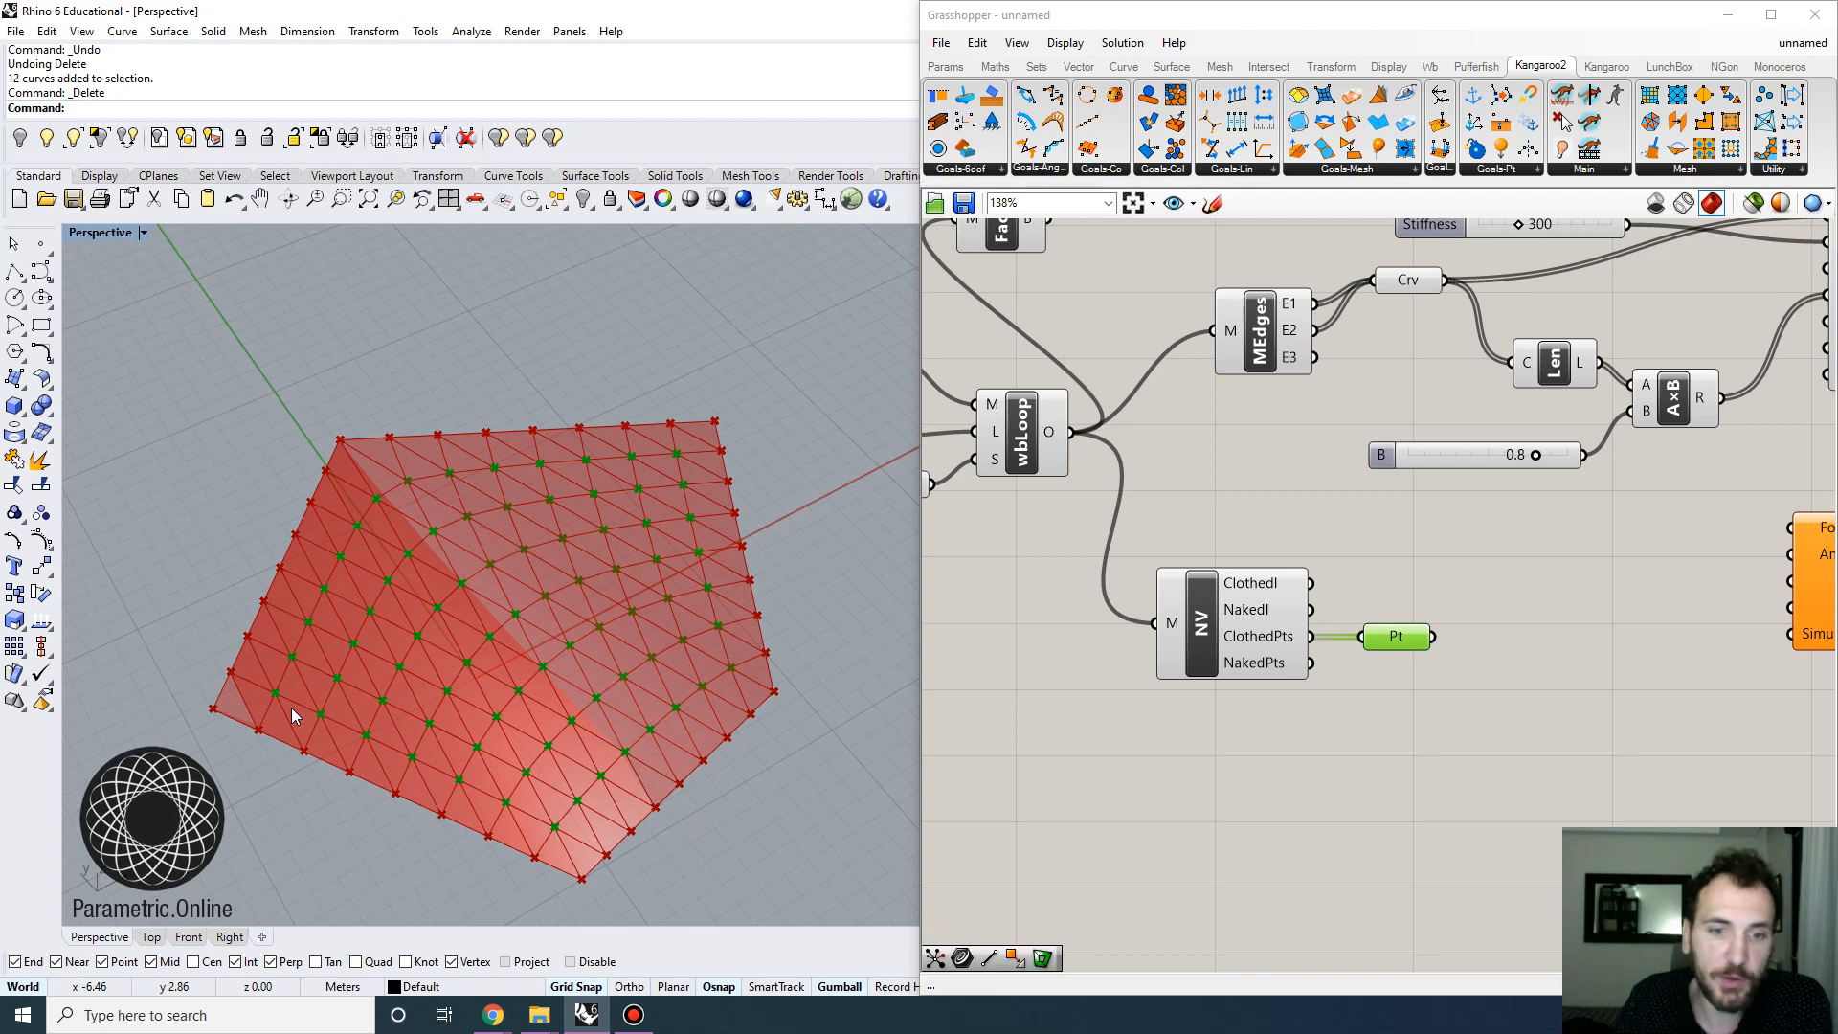
Rewire the Point parameter to the NakedPts output, line it up with that output, and examine the boundary points on the mesh
drag(1312, 662, 1369, 636)
drag(1396, 635, 1397, 652)
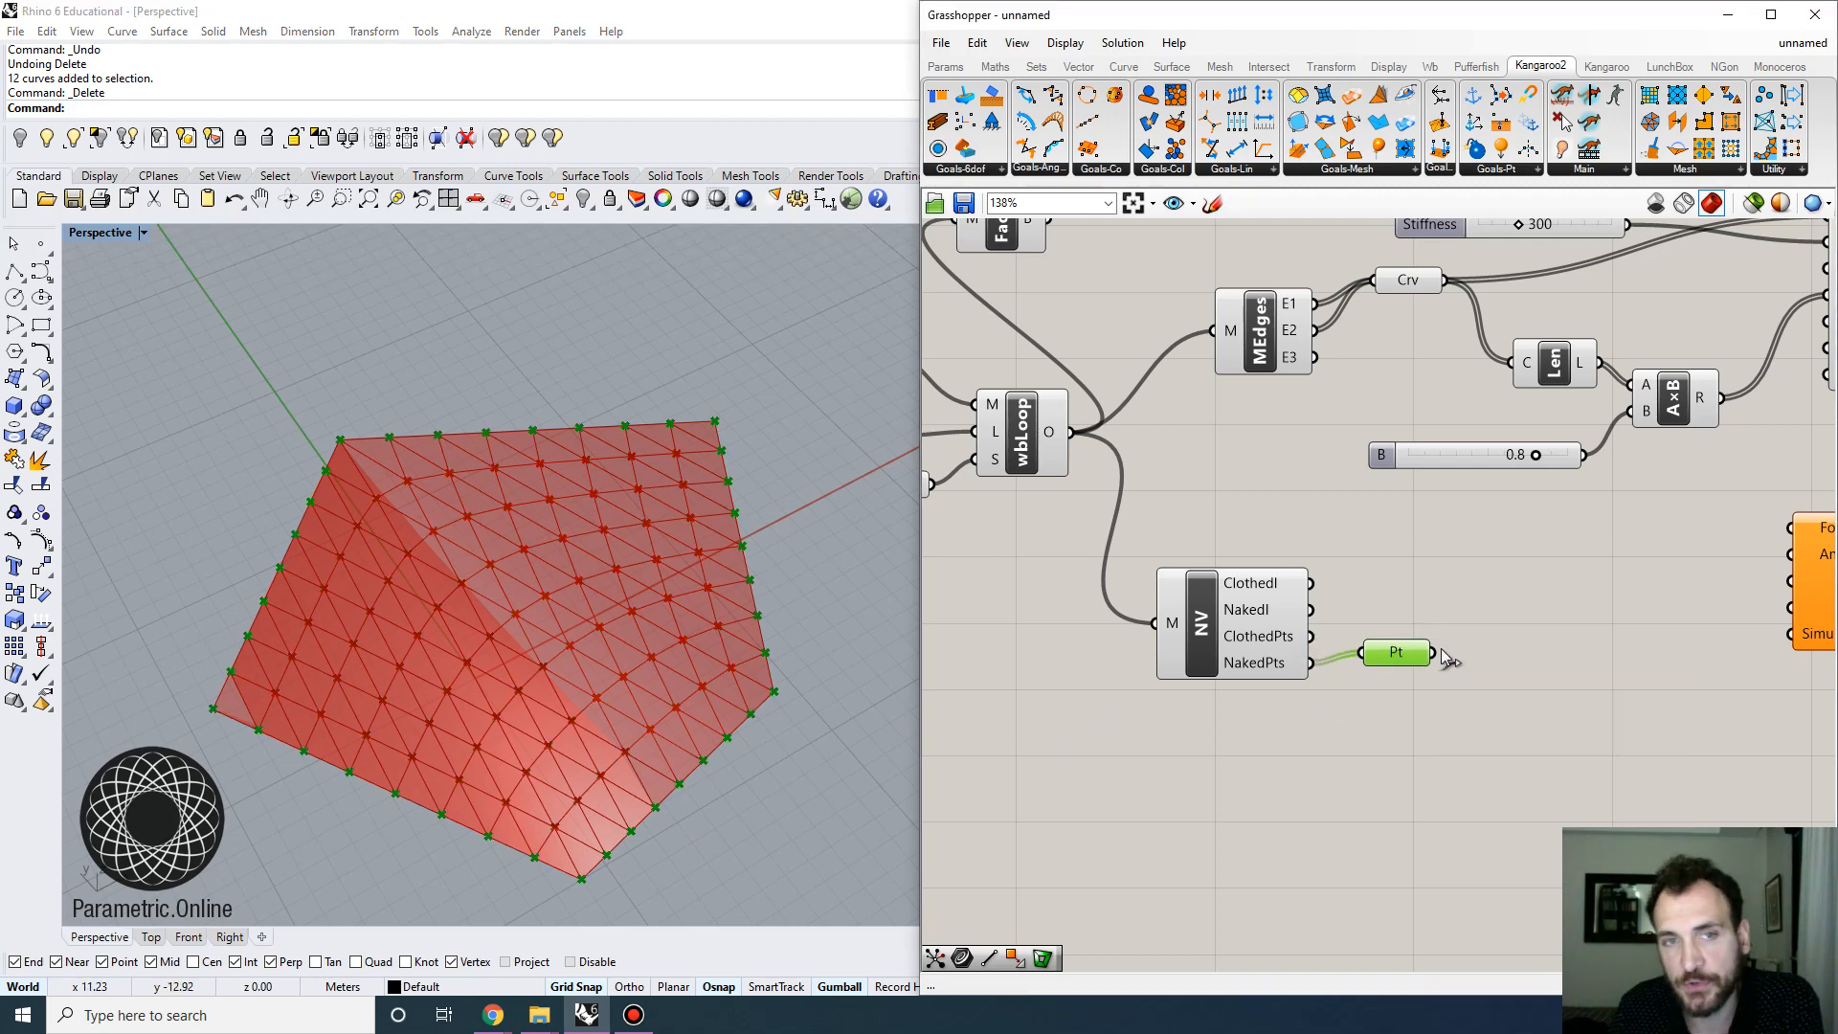
right_drag(713, 681, 708, 633)
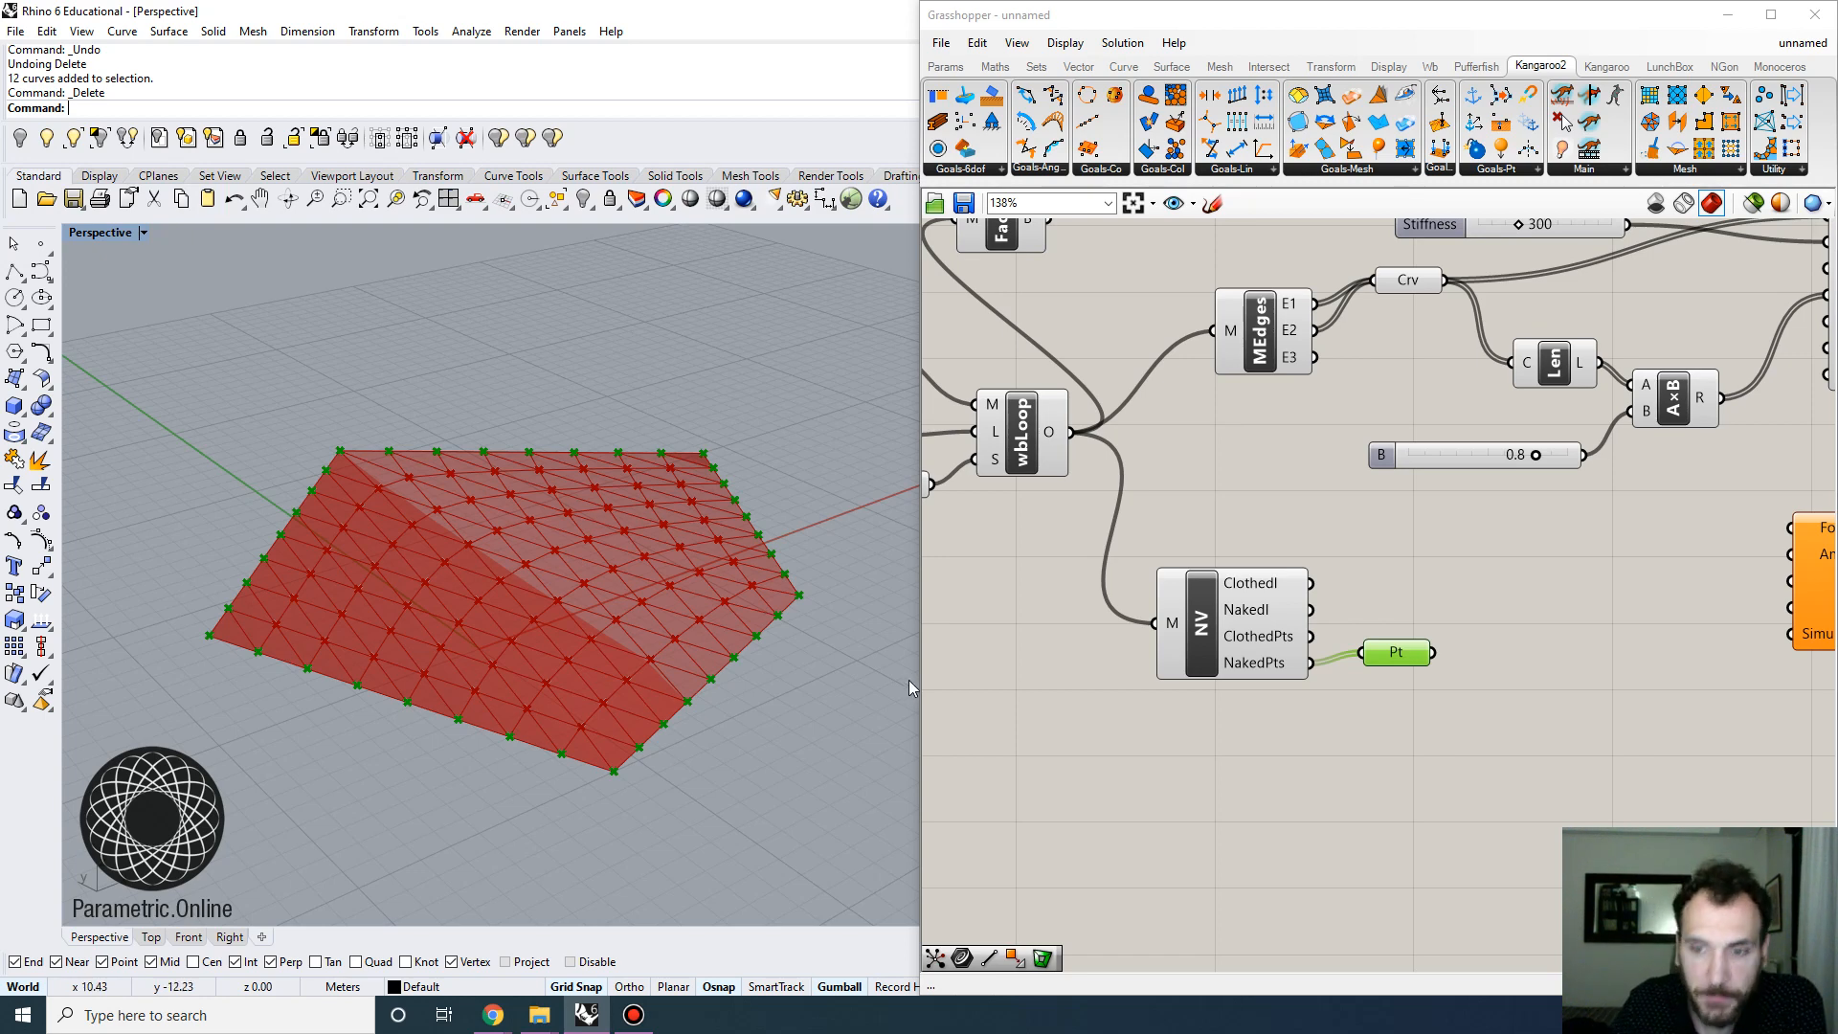
right_drag(404, 685, 536, 693)
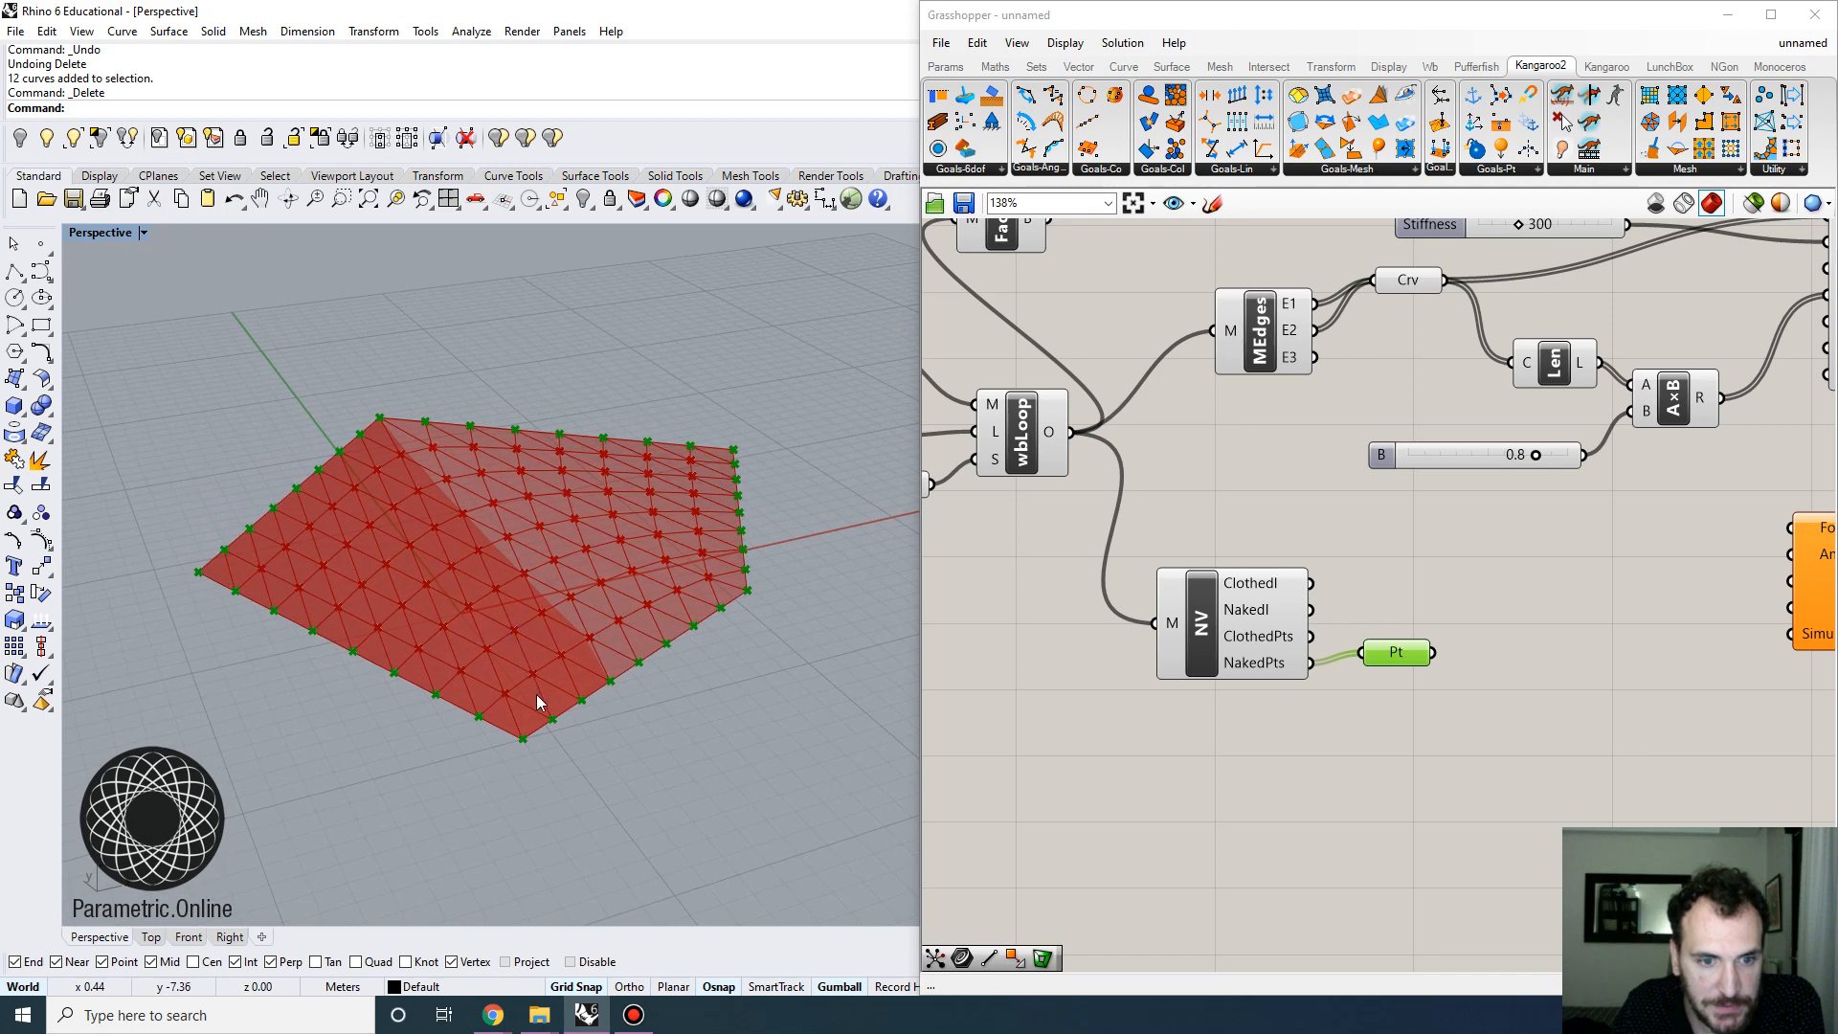
scroll(557, 533, up, 2)
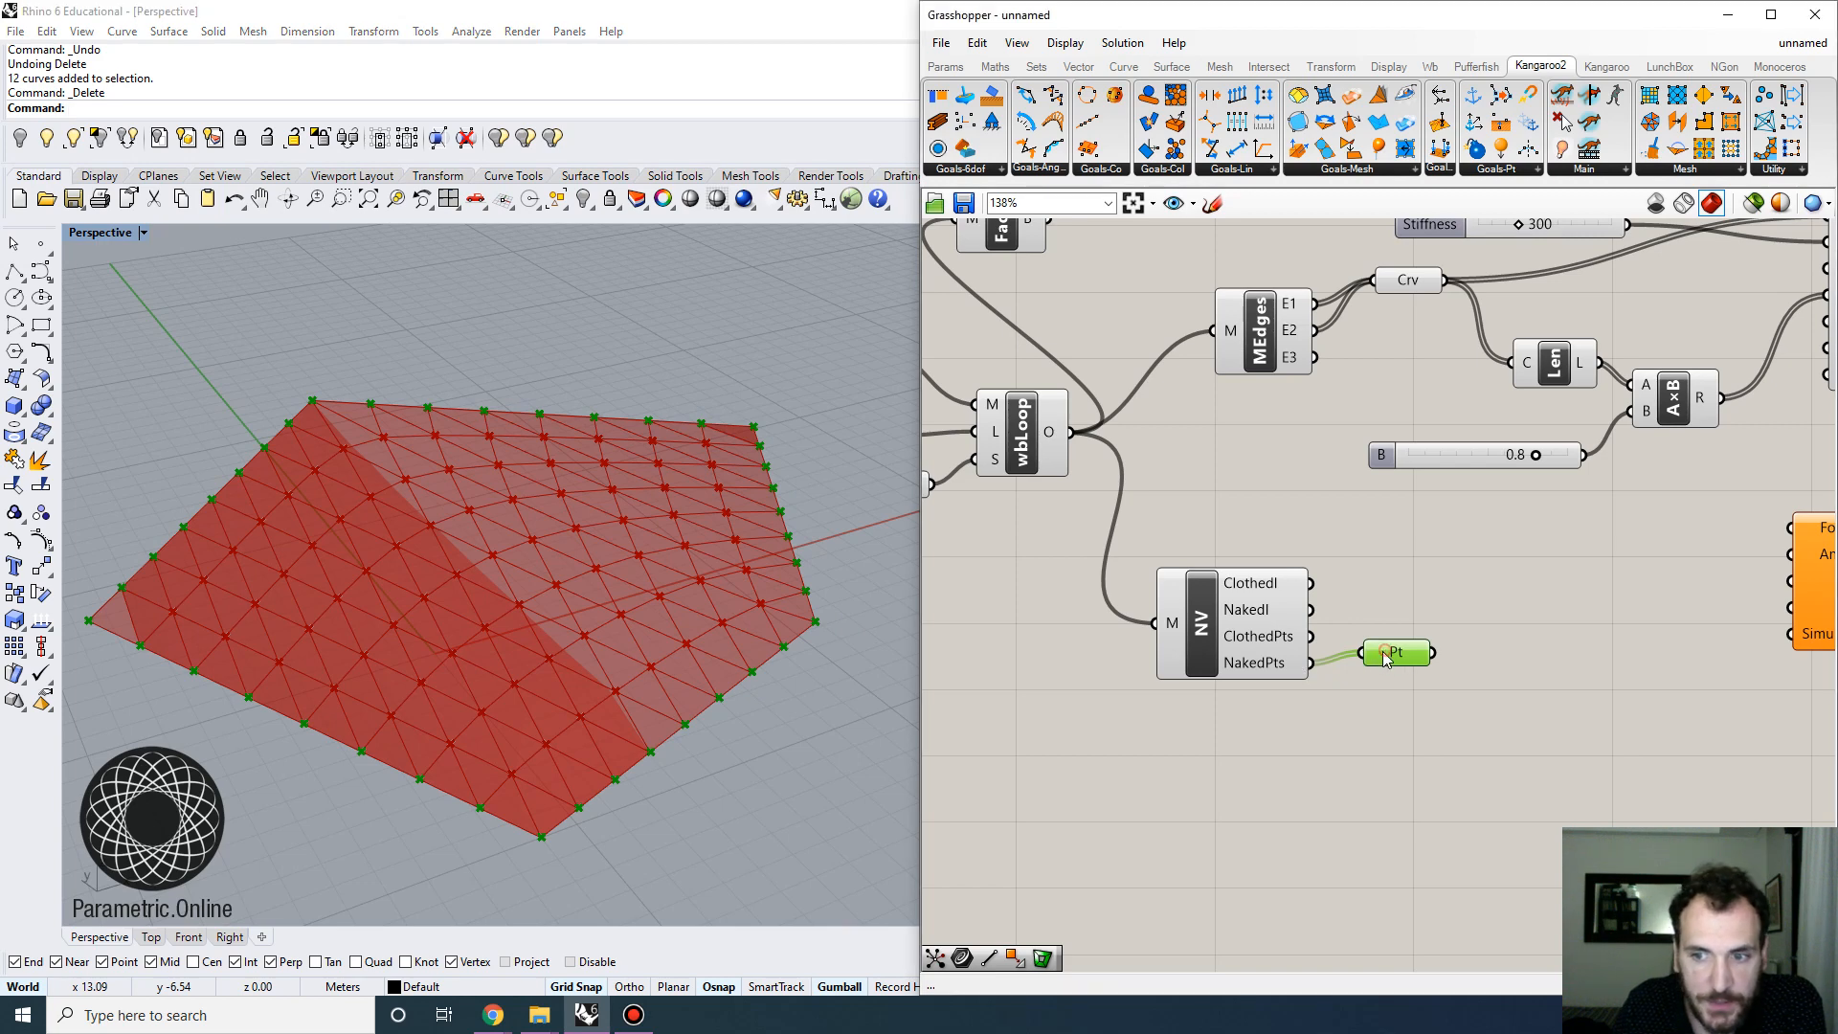
drag(1390, 655, 1378, 665)
scroll(618, 563, down, 2)
right_drag(618, 563, 677, 566)
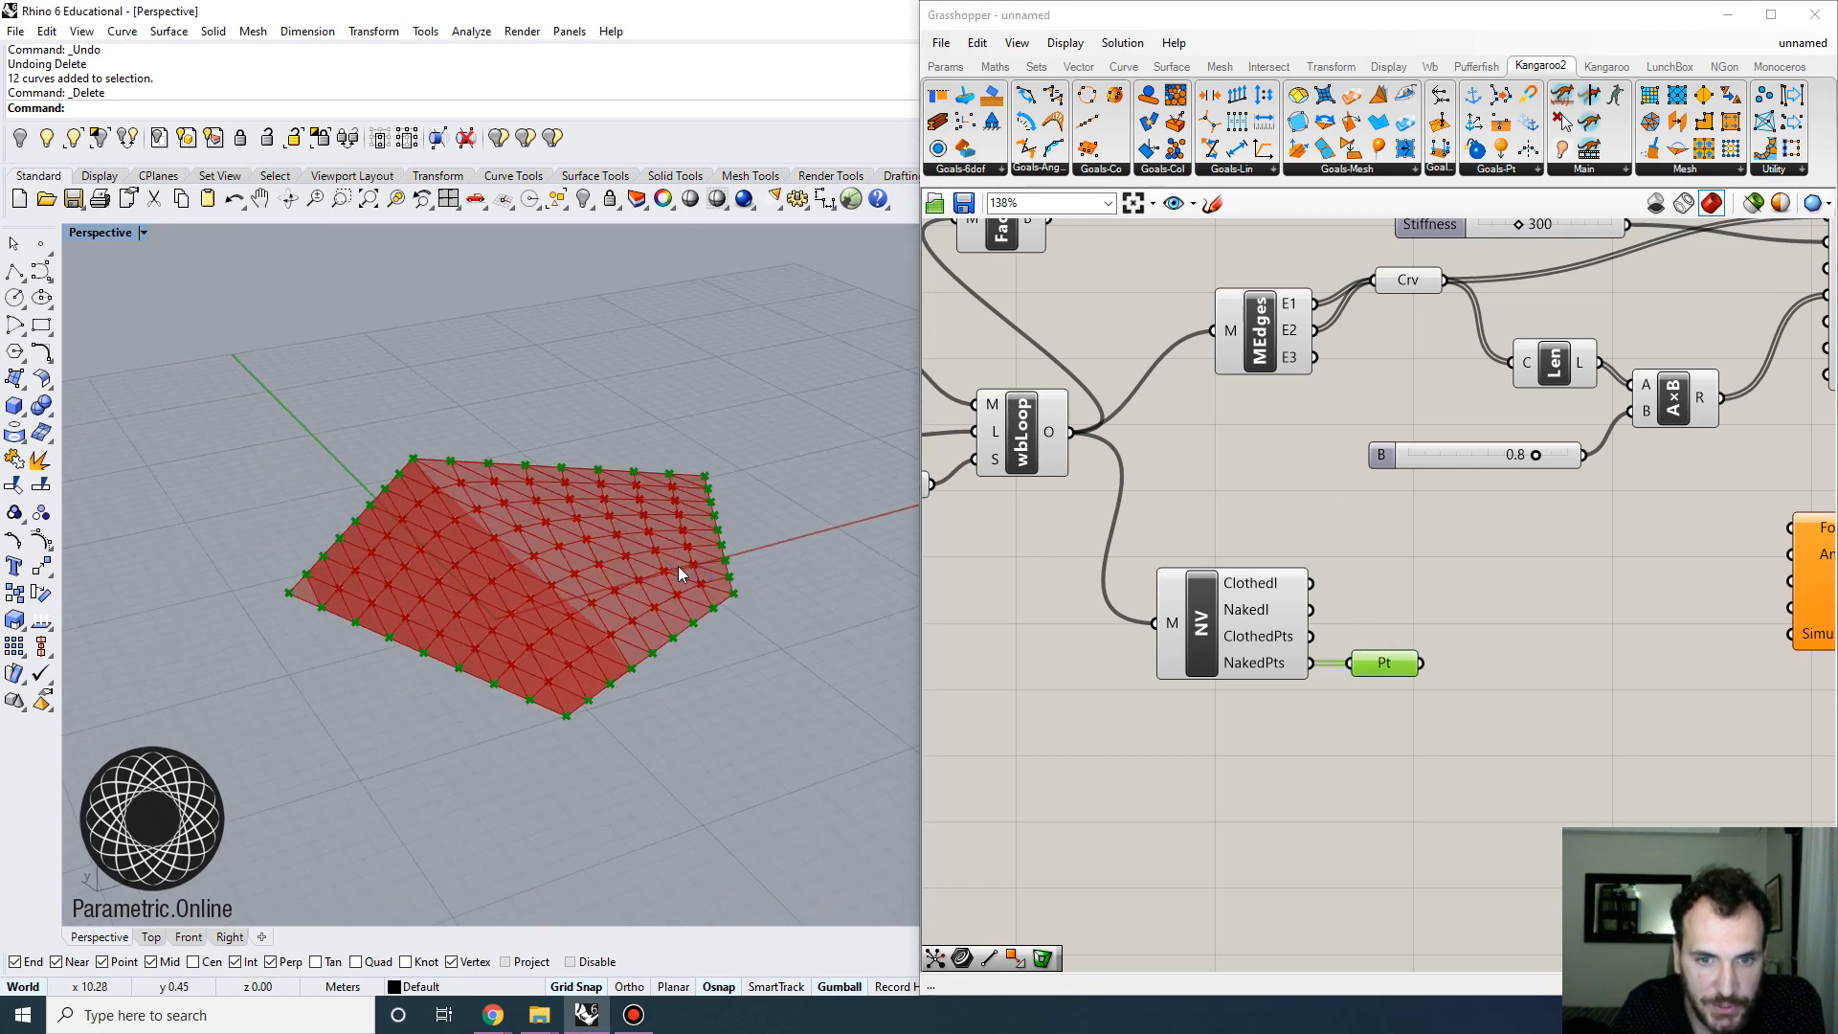
Bake the naked boundary points from the Point parameter into Rhino, keeping the offered attributes
right_drag(1475, 667, 1325, 667)
mouse_move(1324, 672)
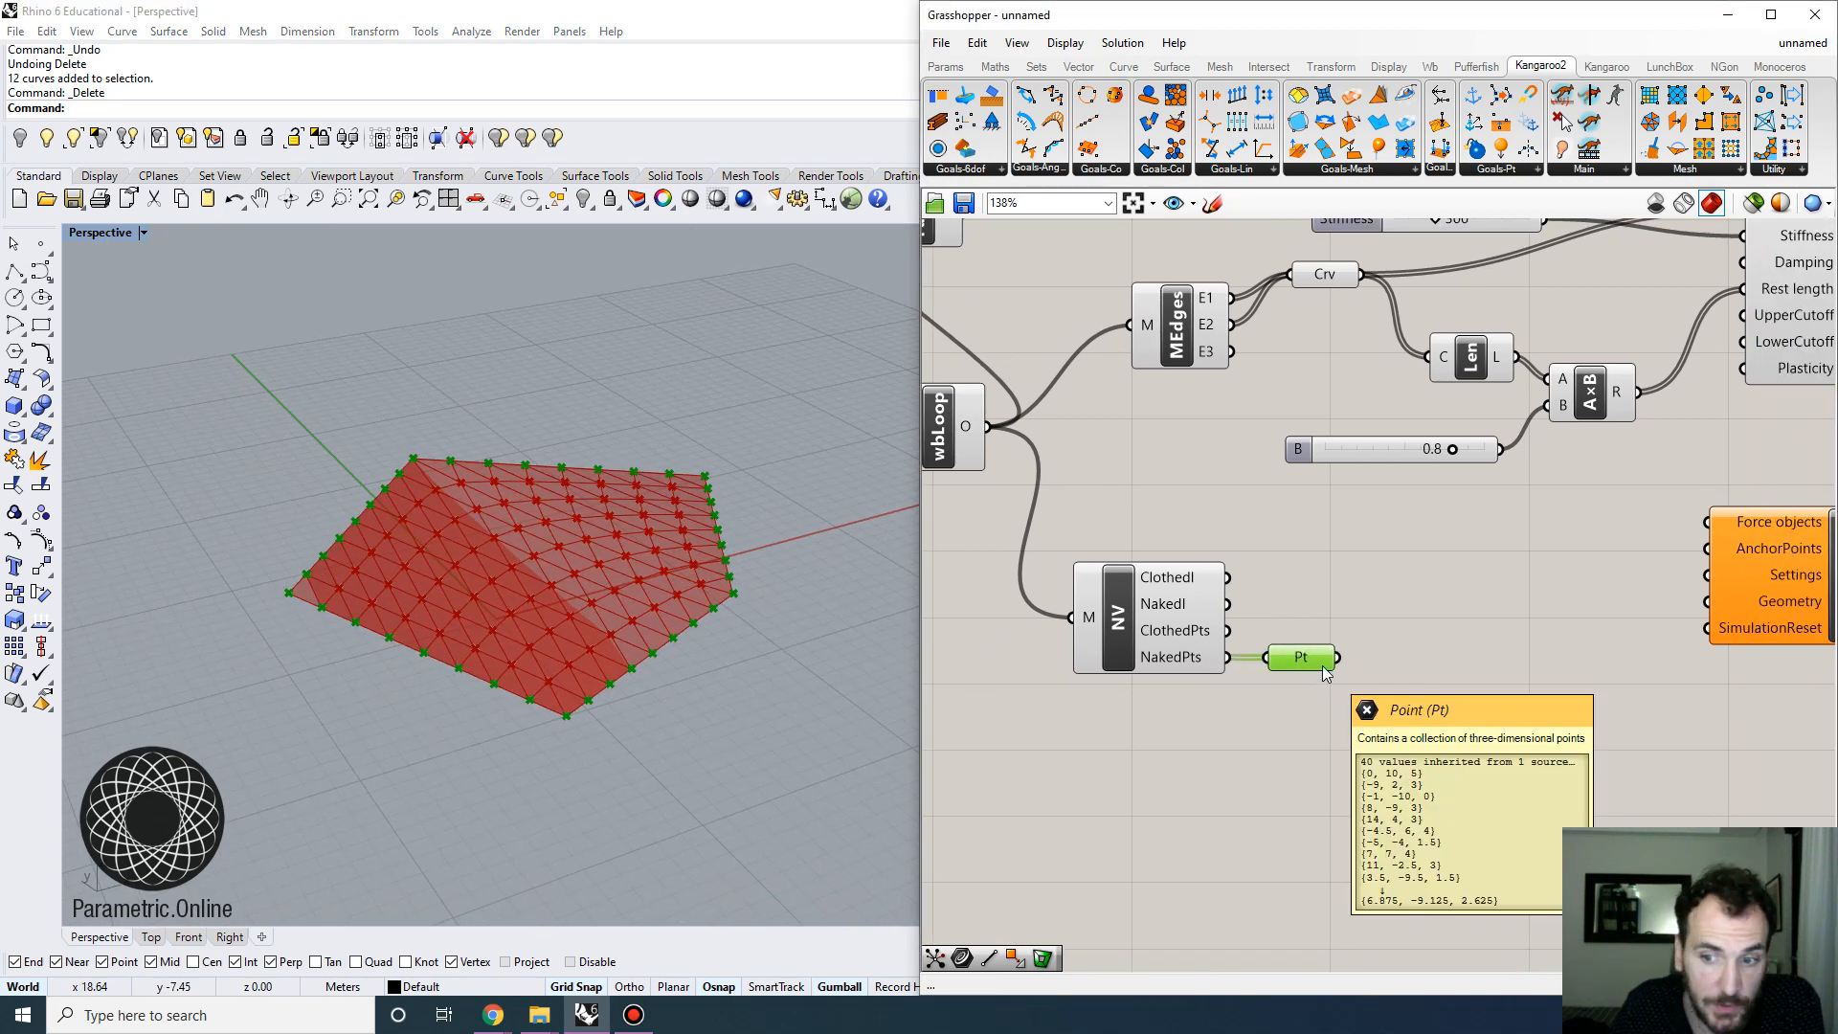
right_click(1323, 663)
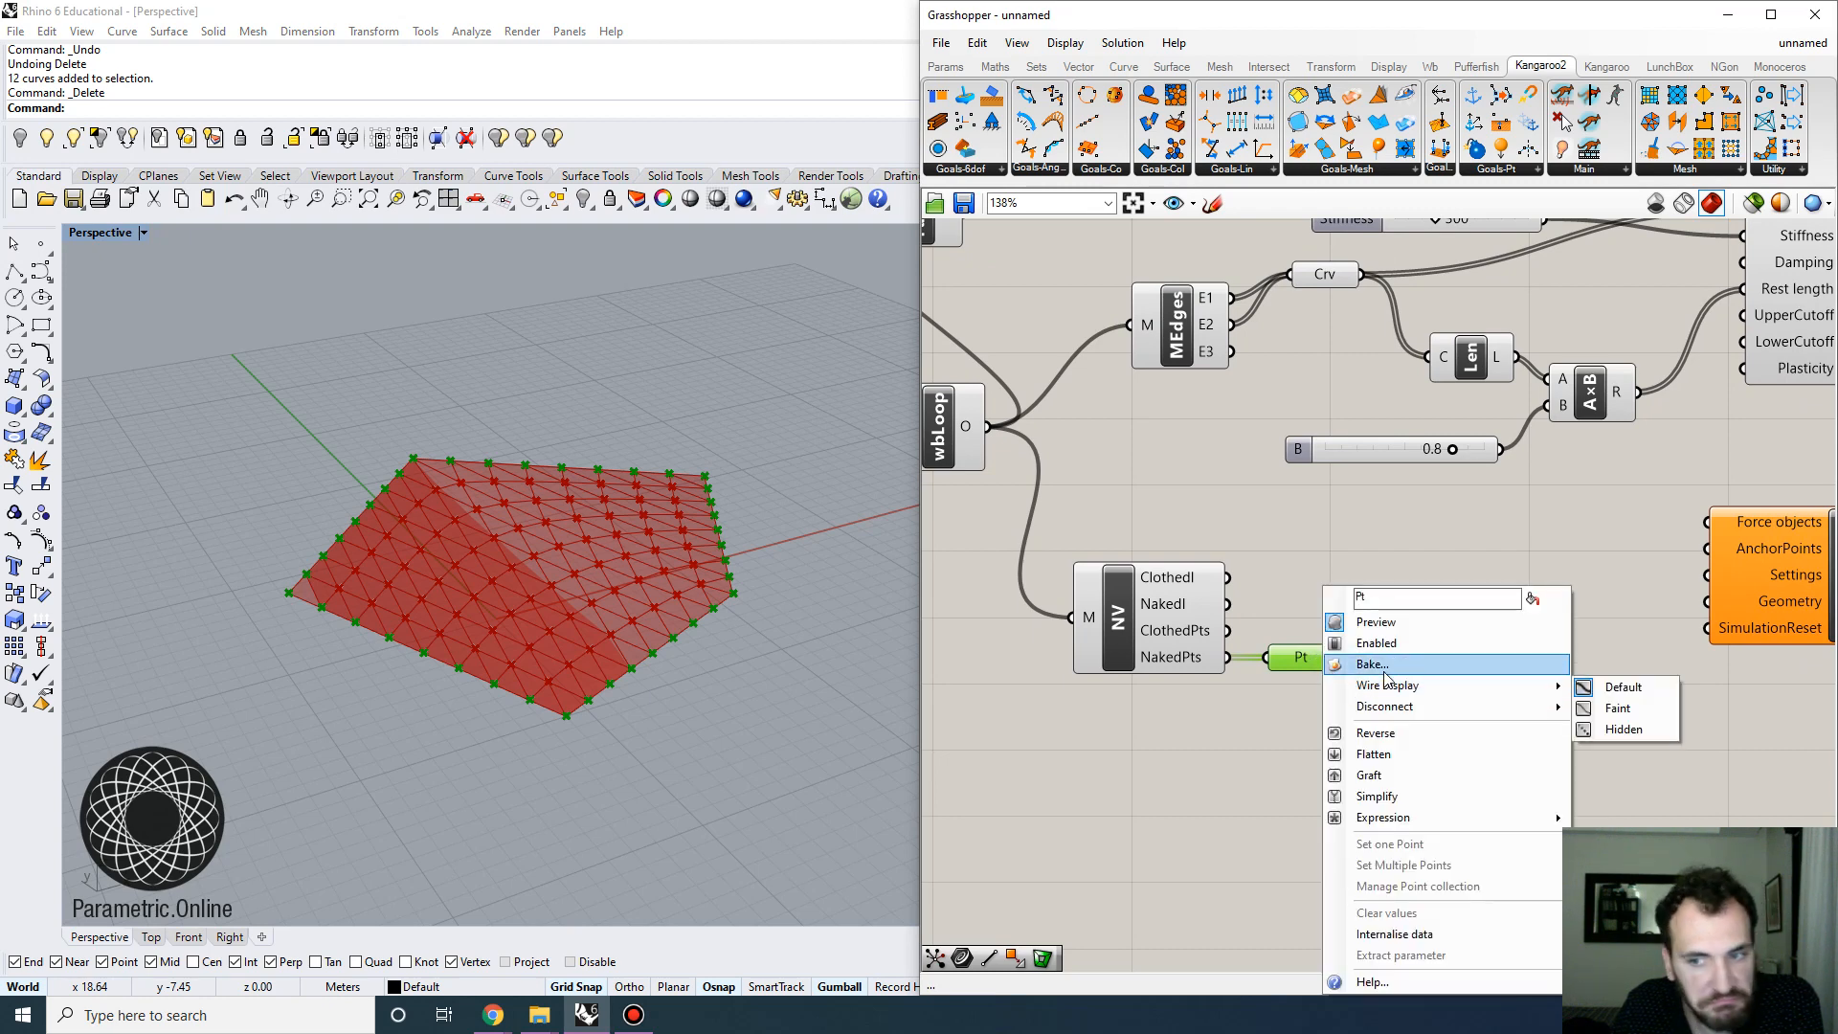
click(1385, 664)
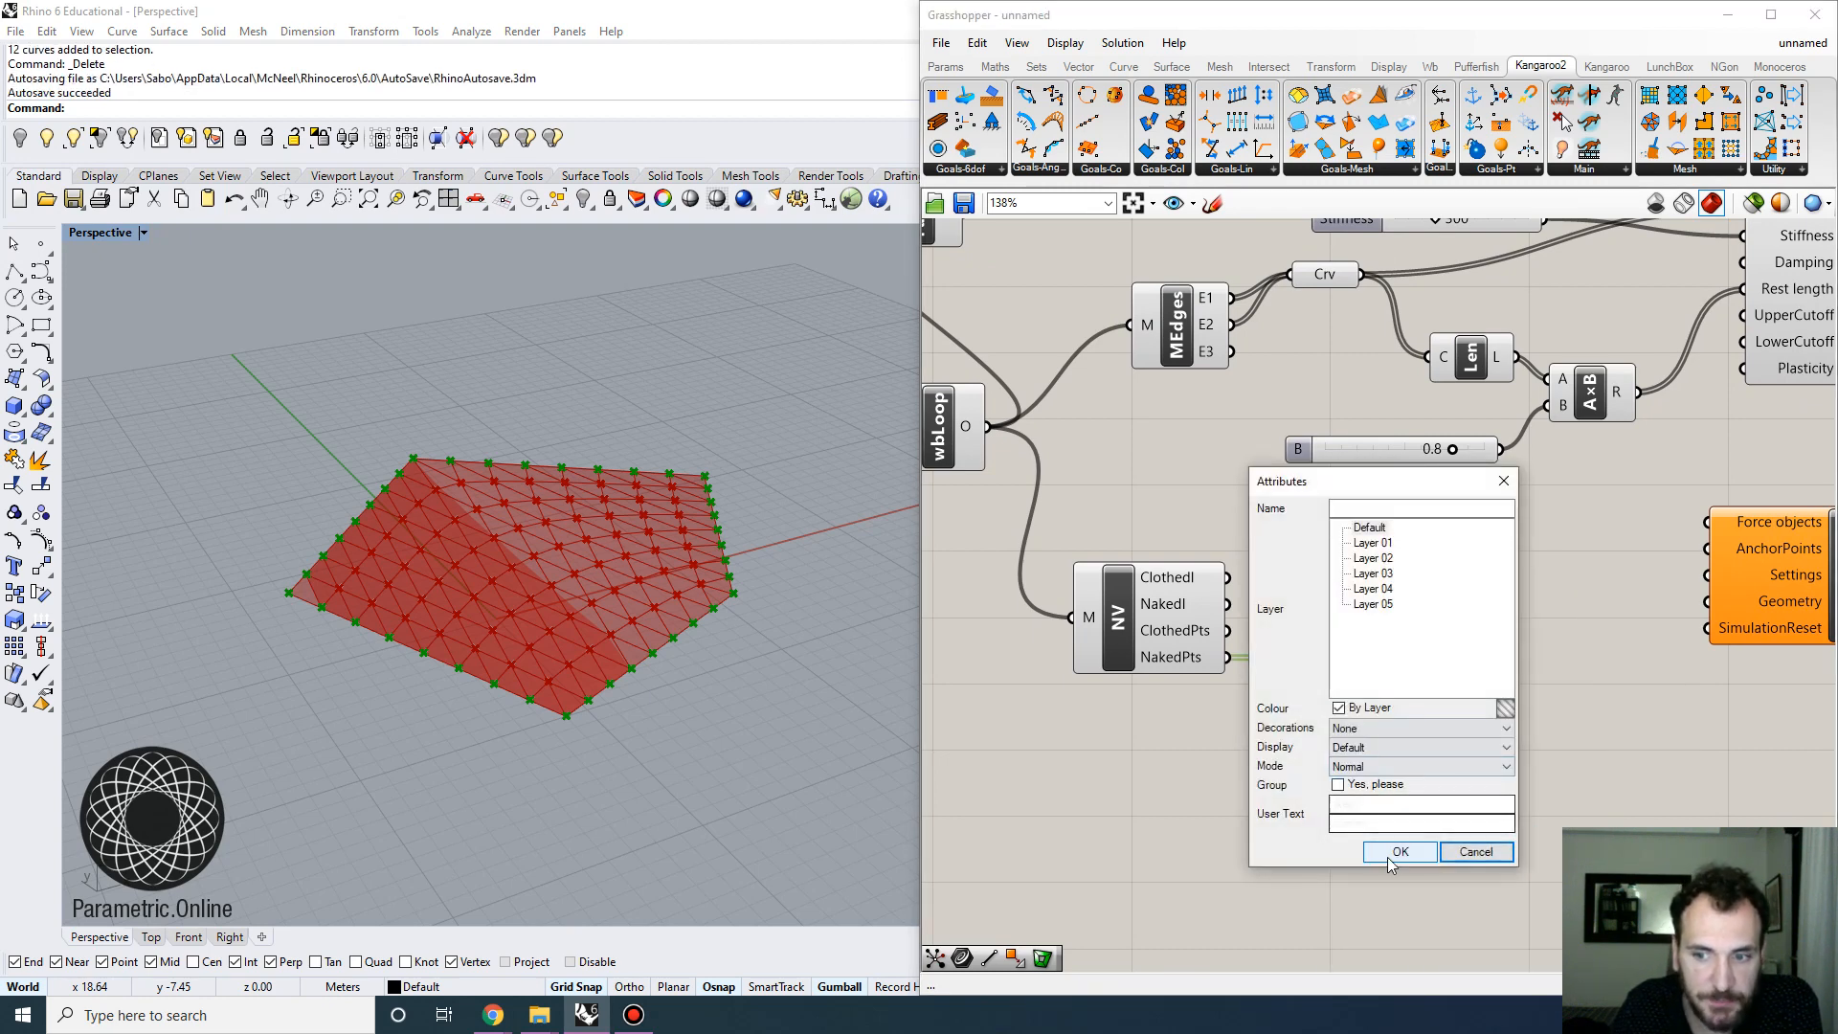
click(1387, 858)
Check the baked points at the mesh corners by selecting them one at a time in the perspective view
right_drag(792, 763, 502, 772)
drag(509, 750, 563, 691)
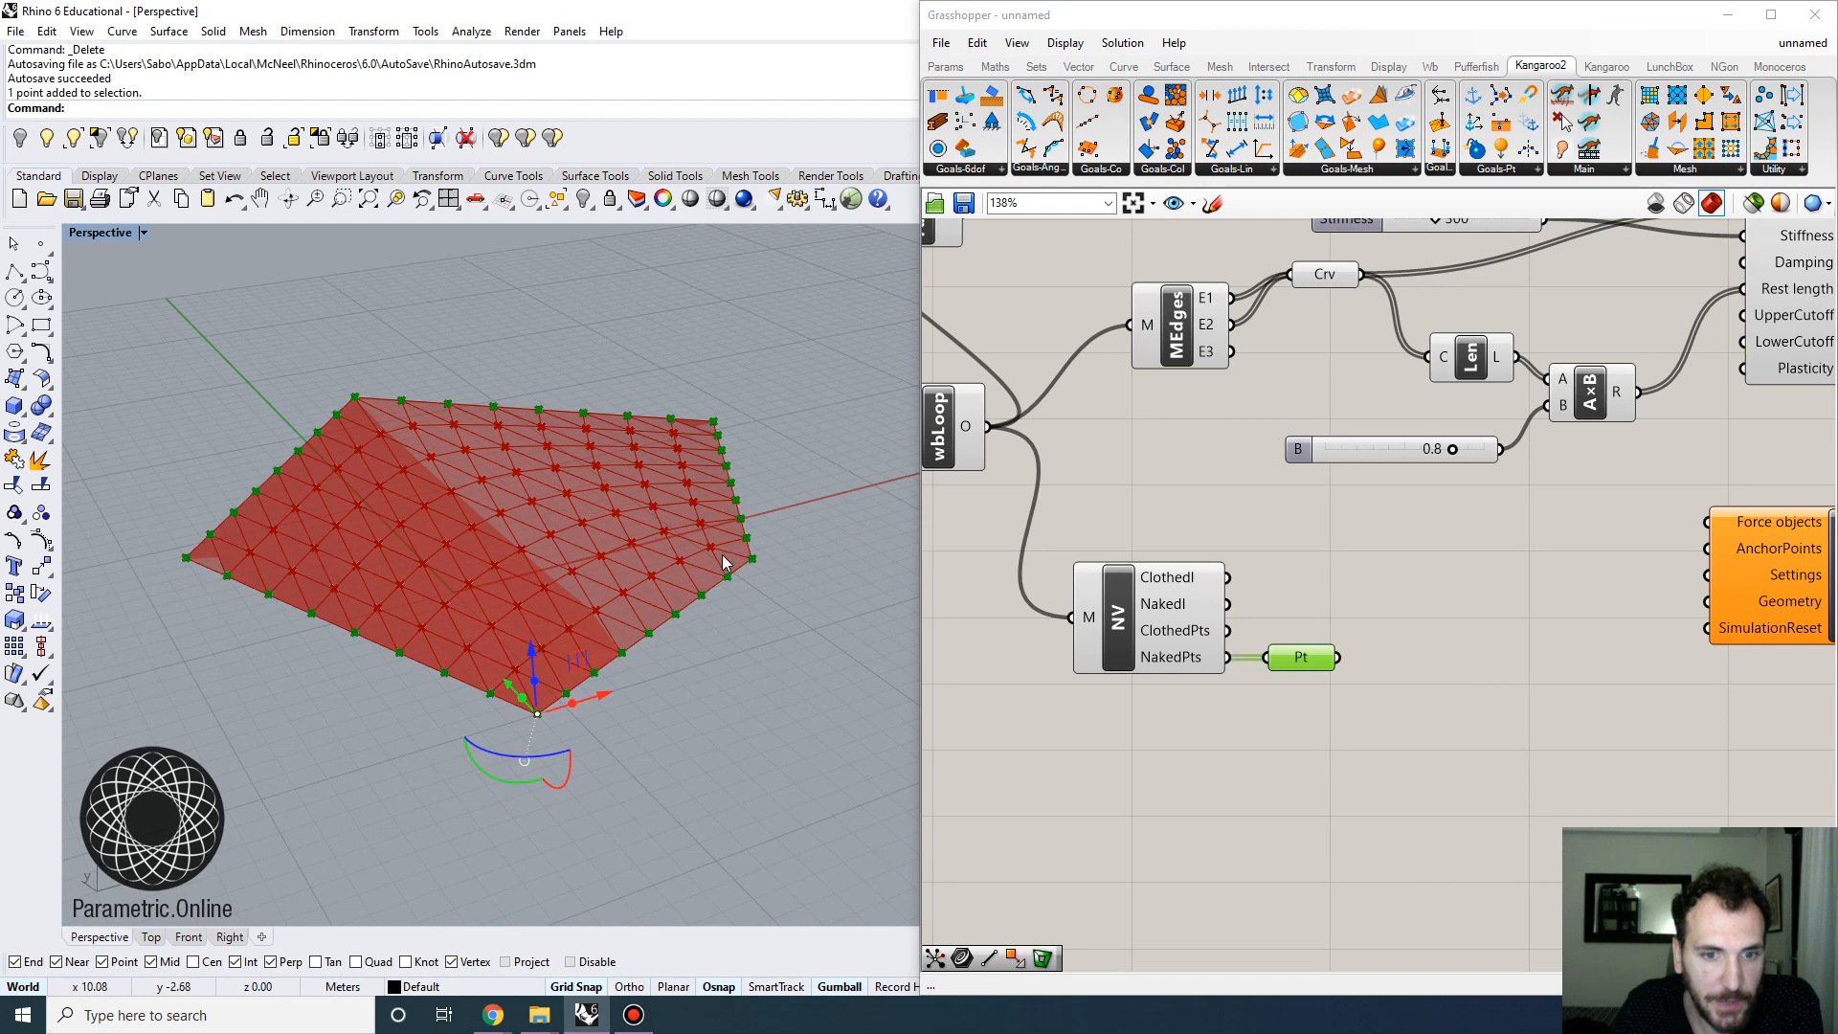
drag(732, 567, 769, 548)
drag(694, 394, 735, 421)
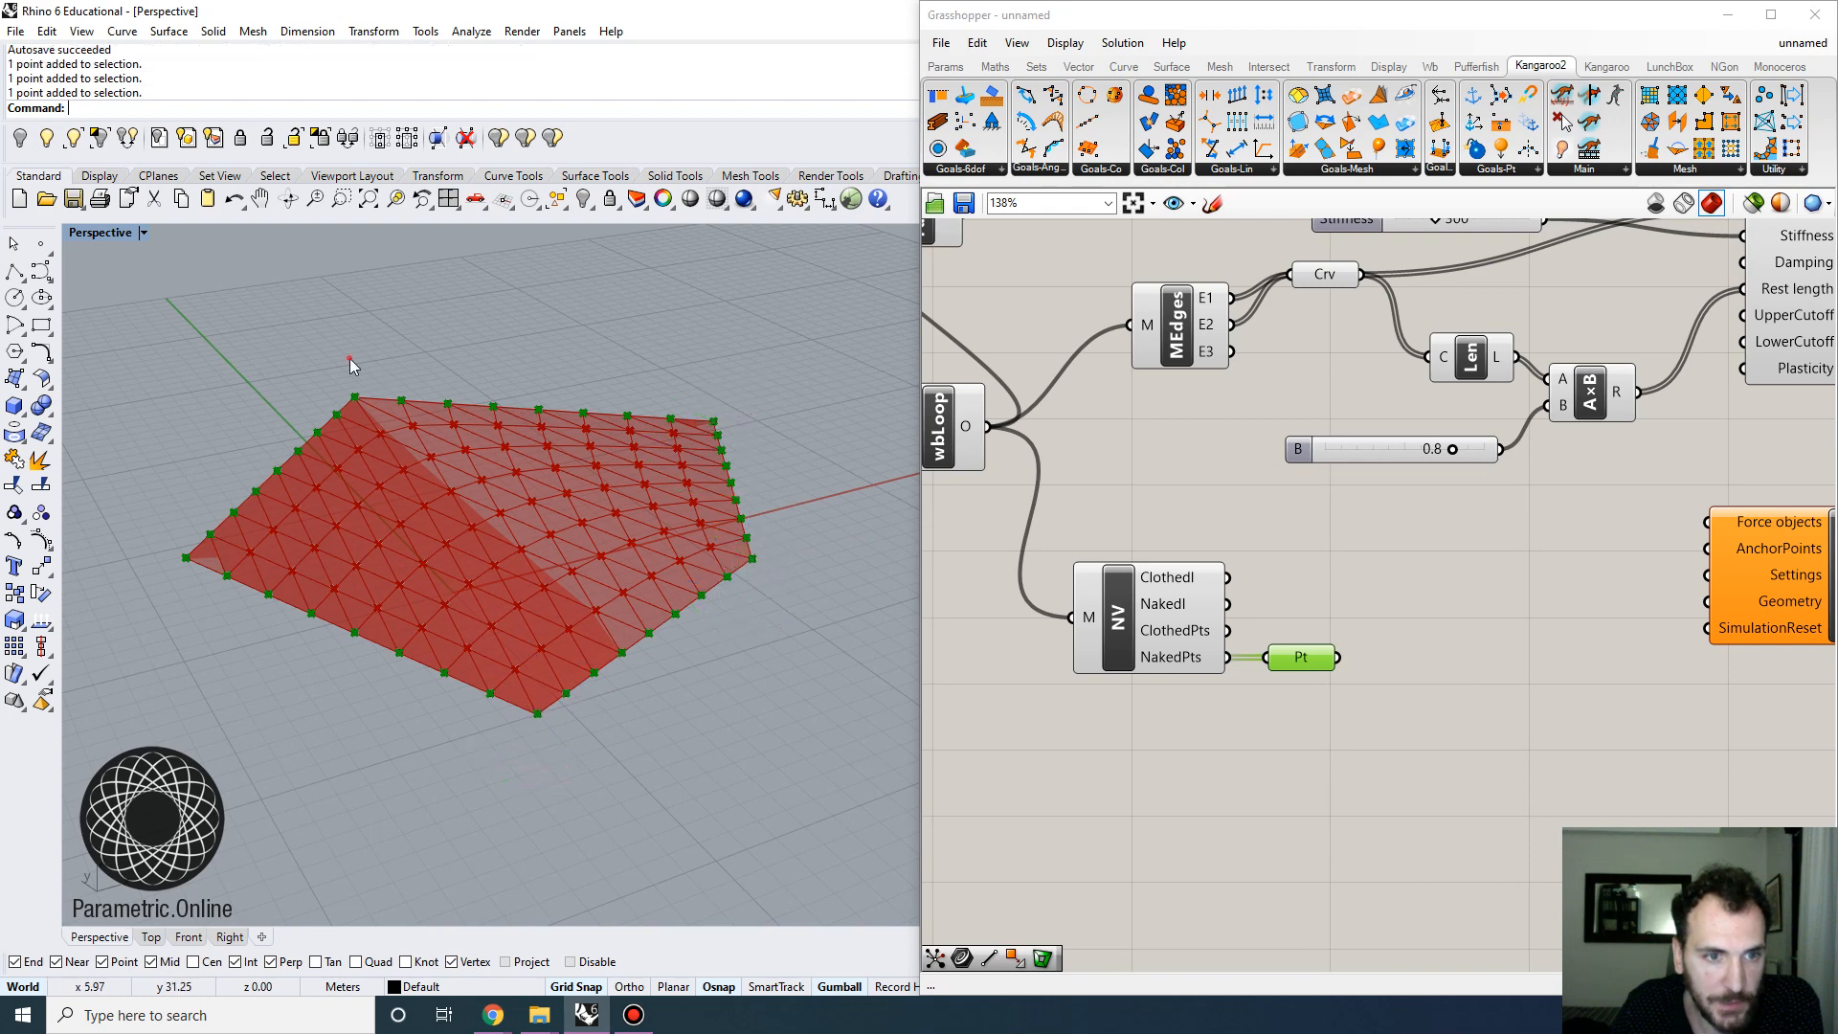
drag(348, 358, 373, 419)
click(1046, 636)
Place a second Point parameter below the one fed by NakedPts
double_click(1267, 729)
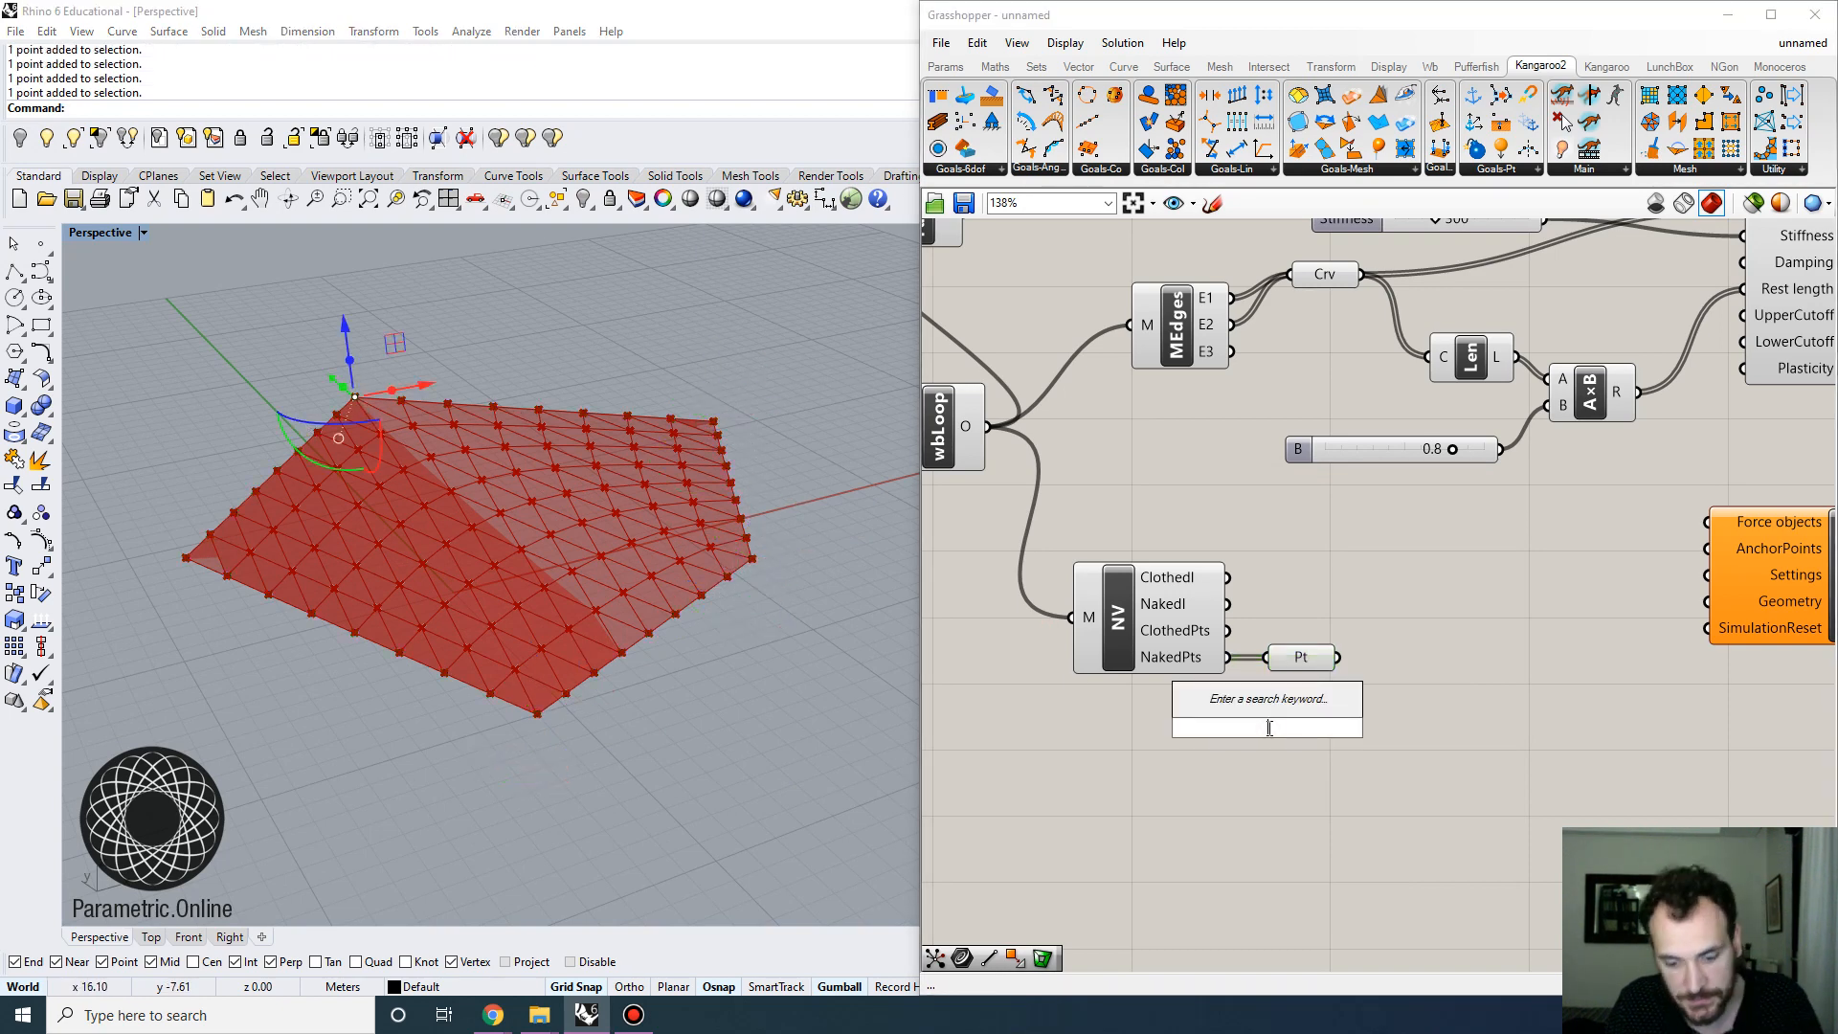
text(point)
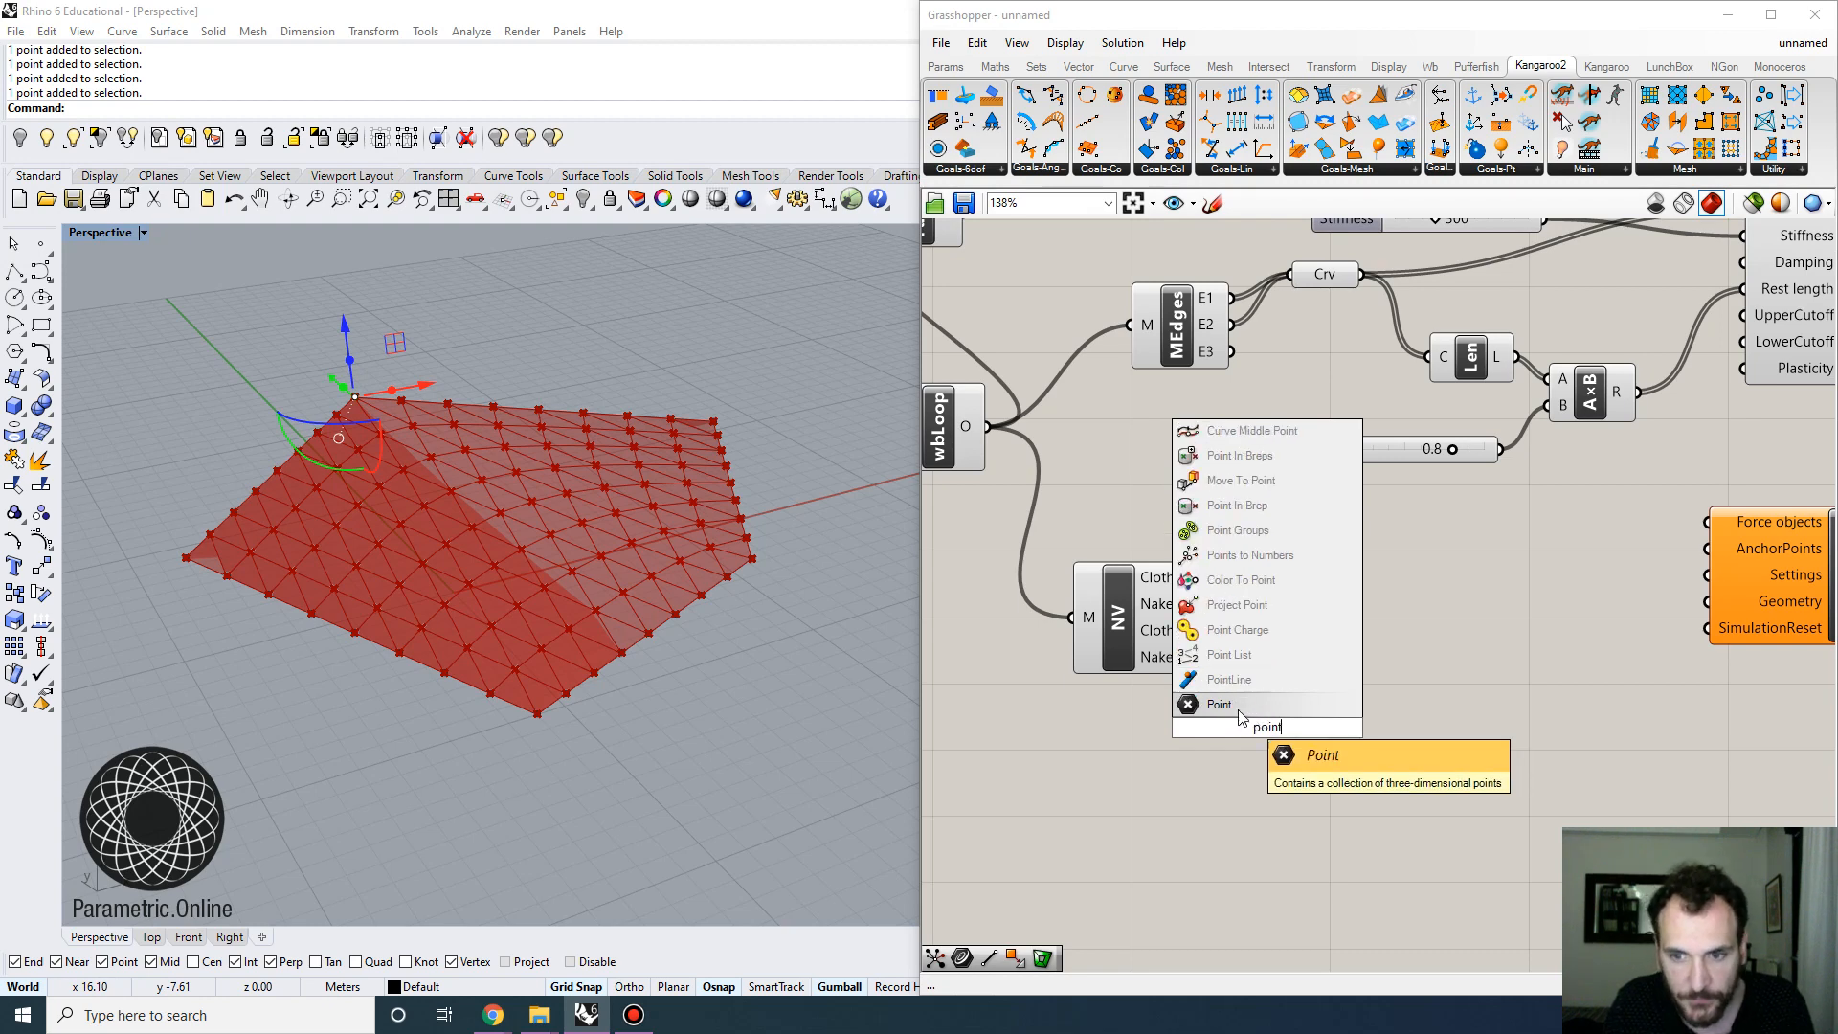
click(1245, 705)
Try to assign the five baked corner points of the mesh to the second Point parameter as multiple points, then clear the selection
right_click(1261, 727)
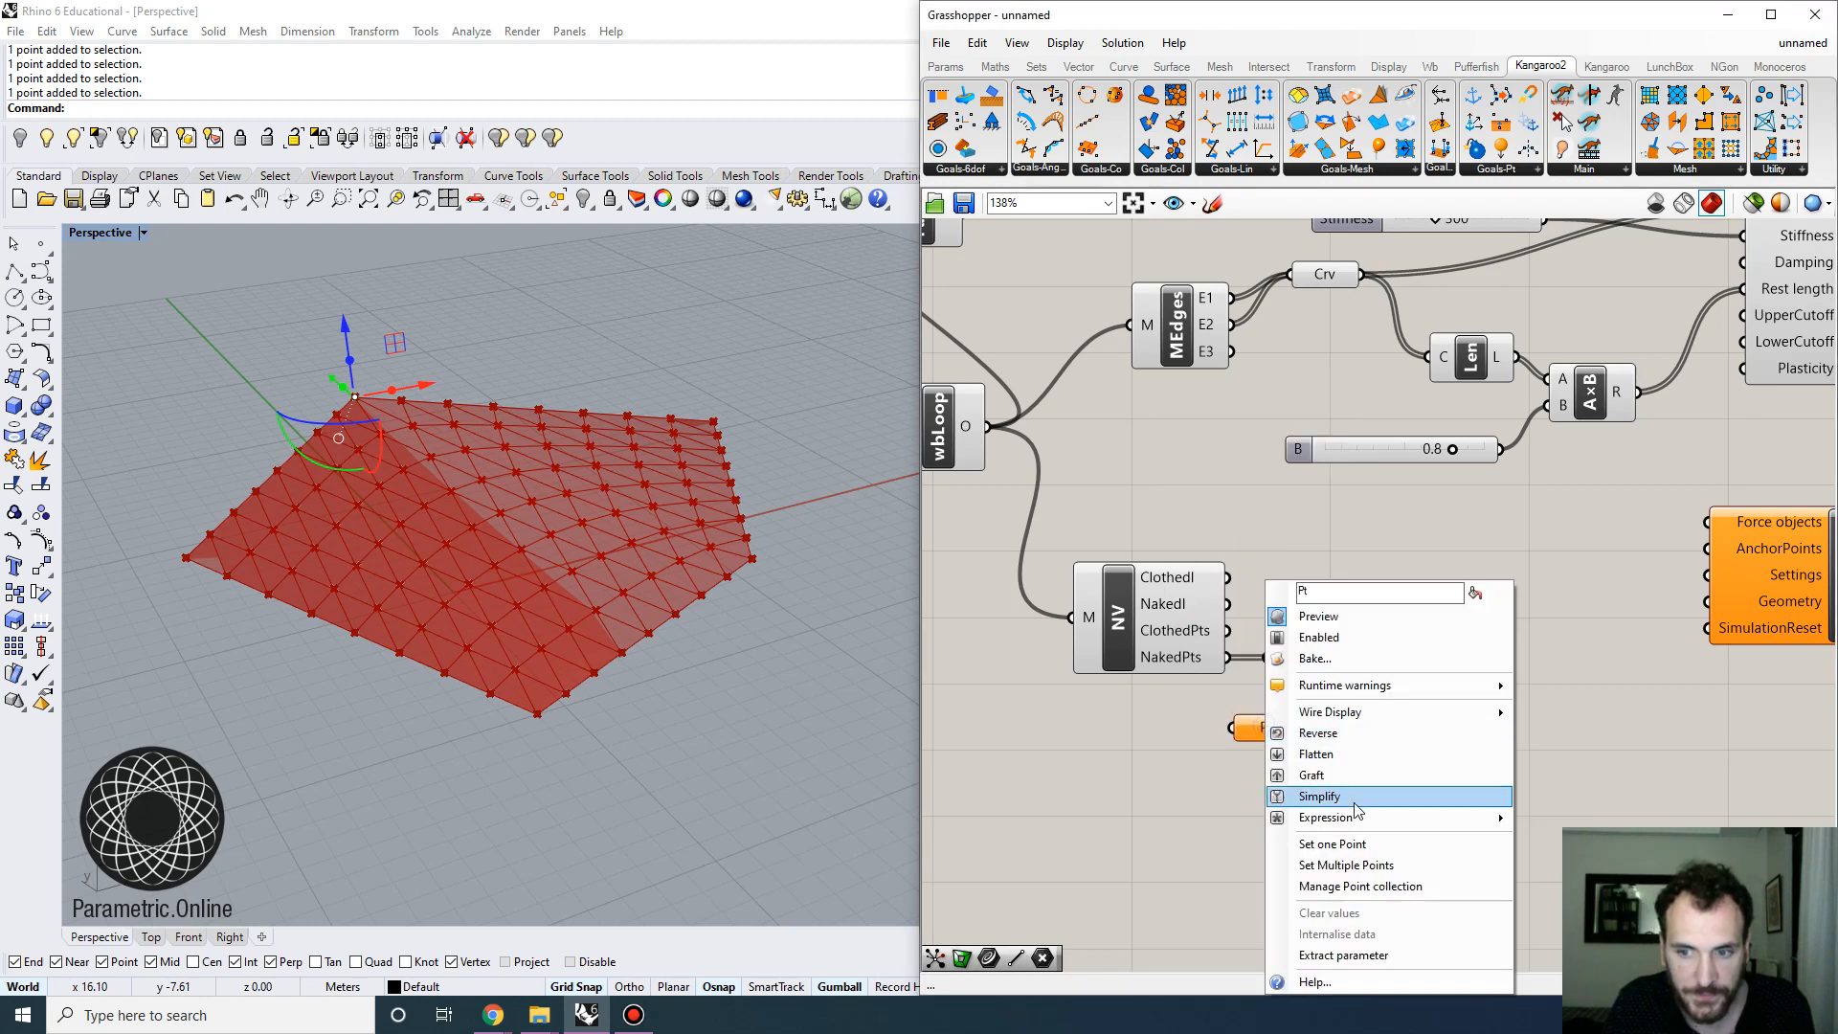
click(1346, 865)
drag(307, 335, 375, 409)
drag(197, 587, 199, 590)
drag(513, 685, 555, 739)
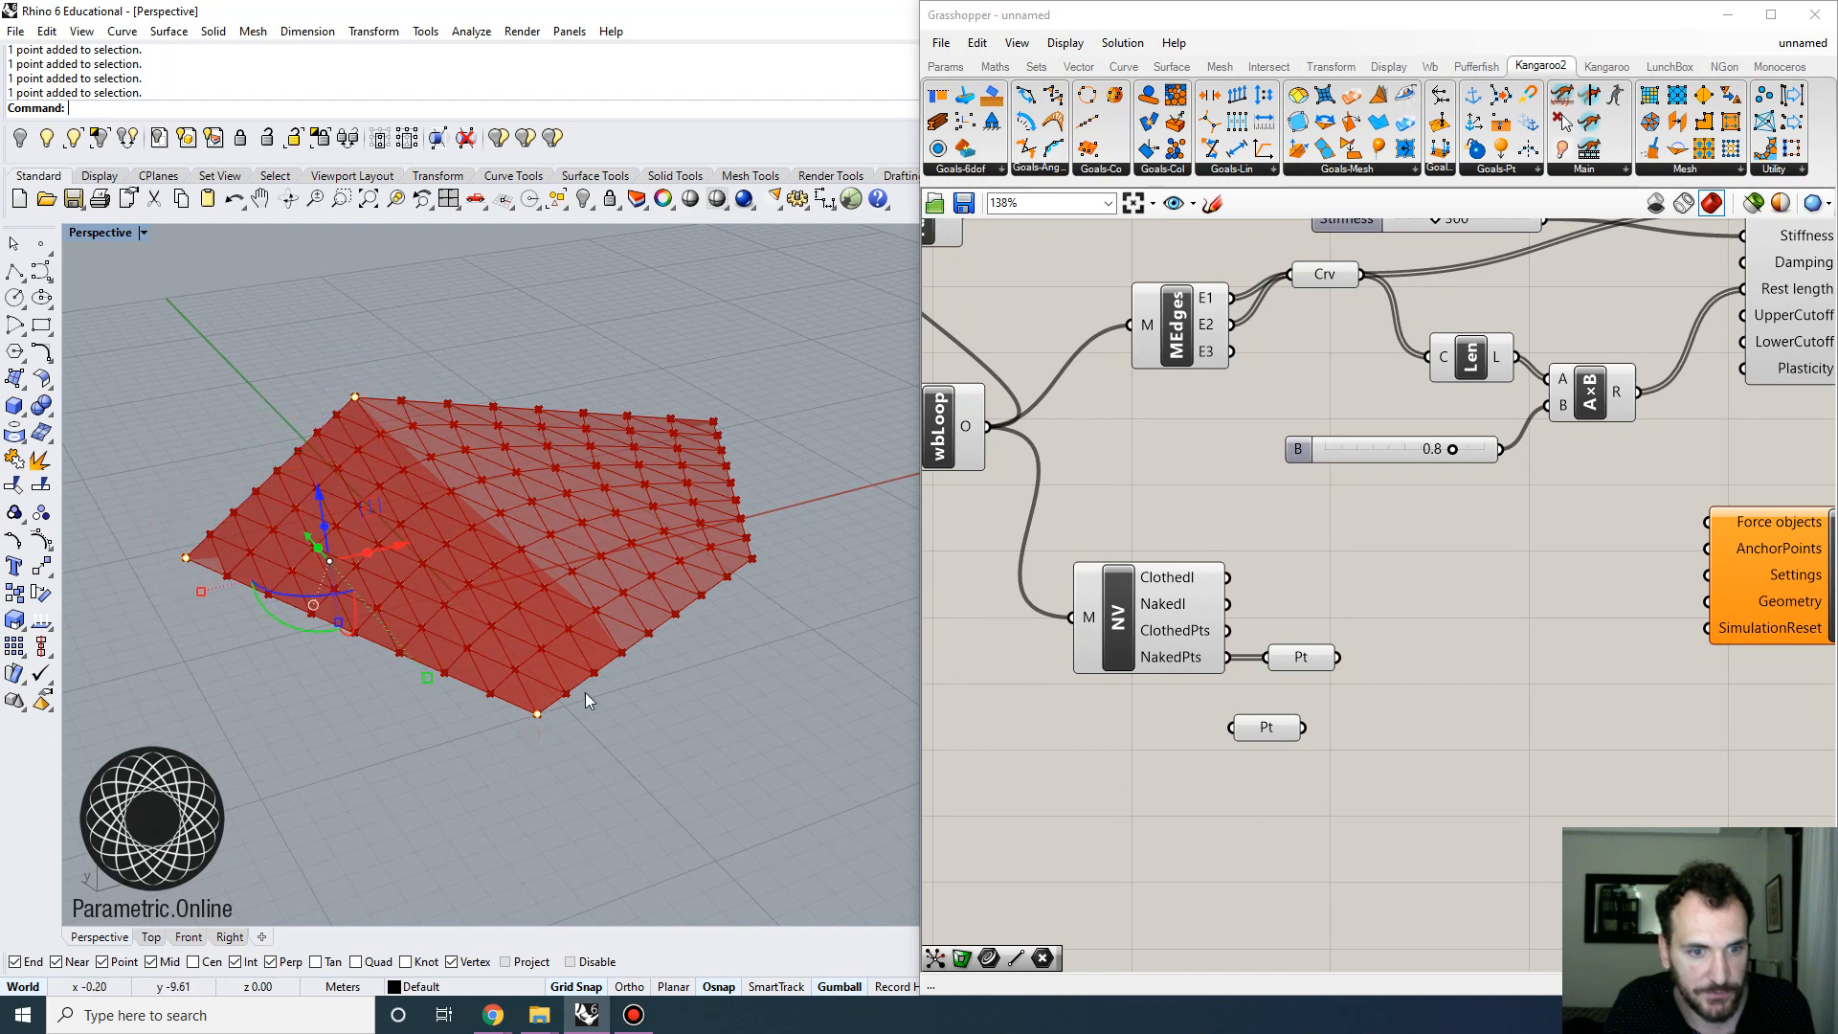
drag(731, 528, 768, 583)
shift+drag(704, 409, 733, 425)
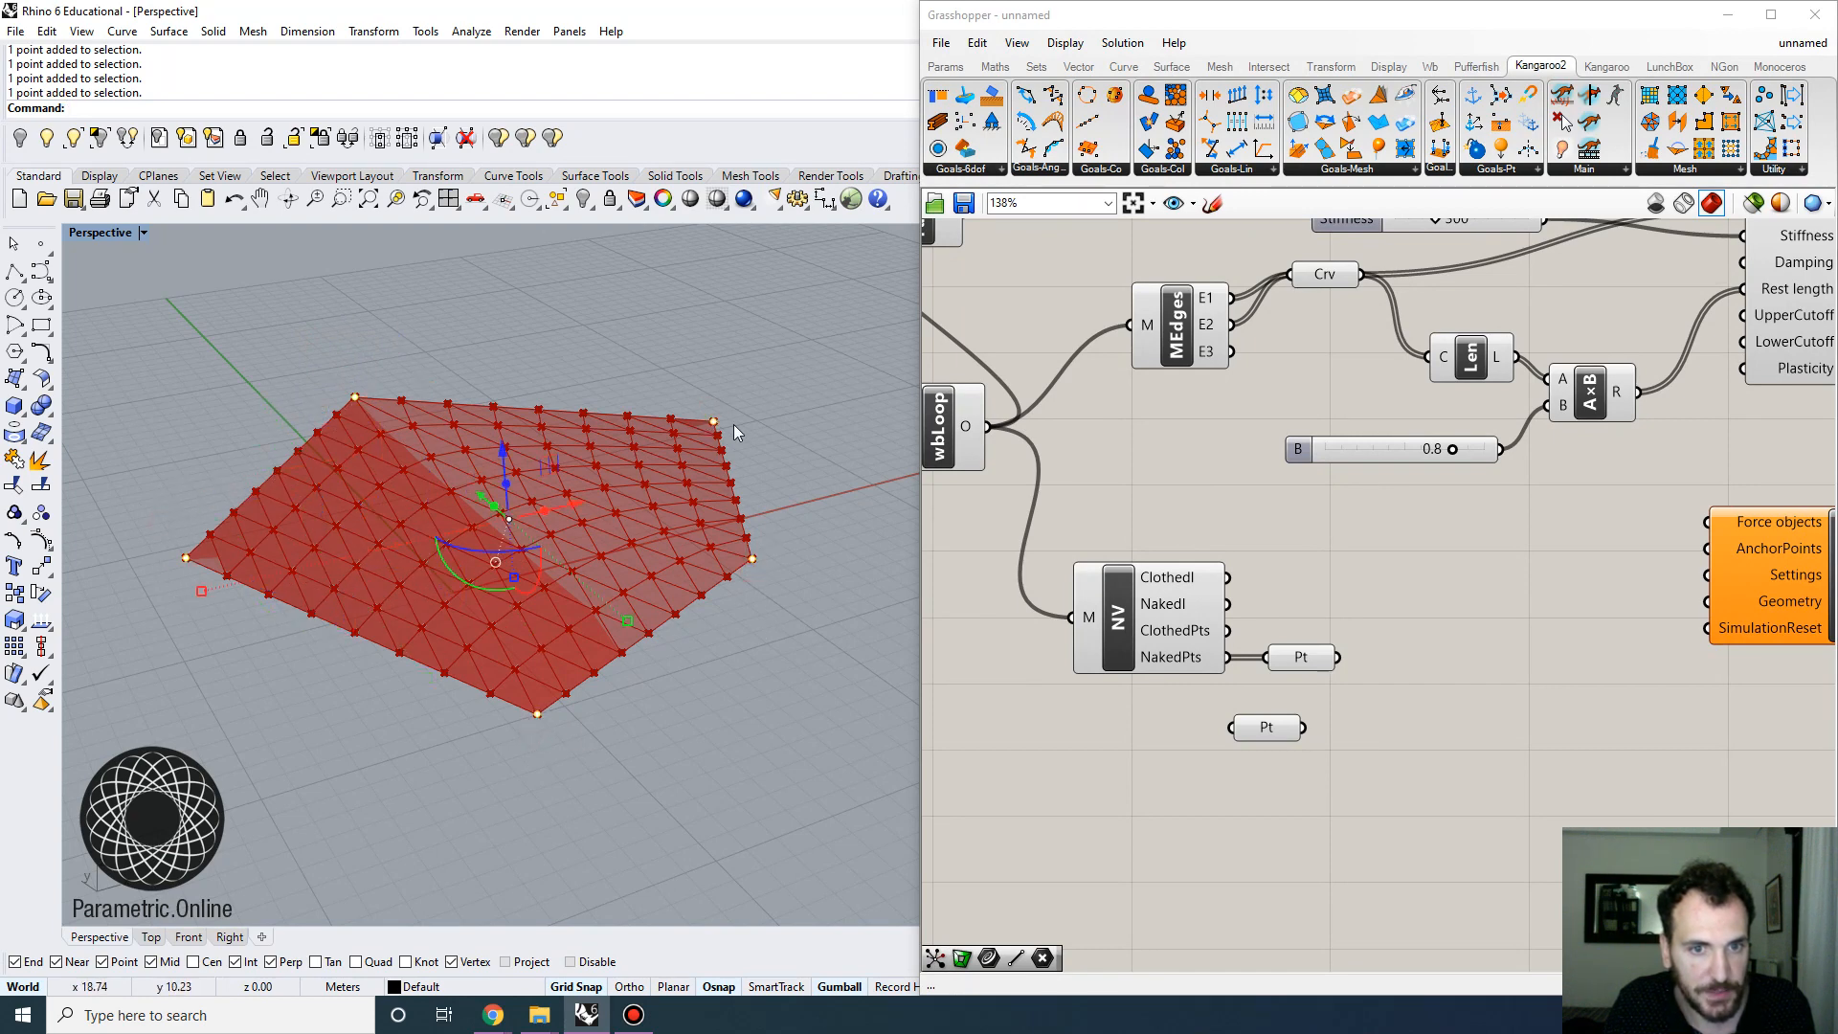
right_click(781, 496)
click(1222, 755)
click(795, 674)
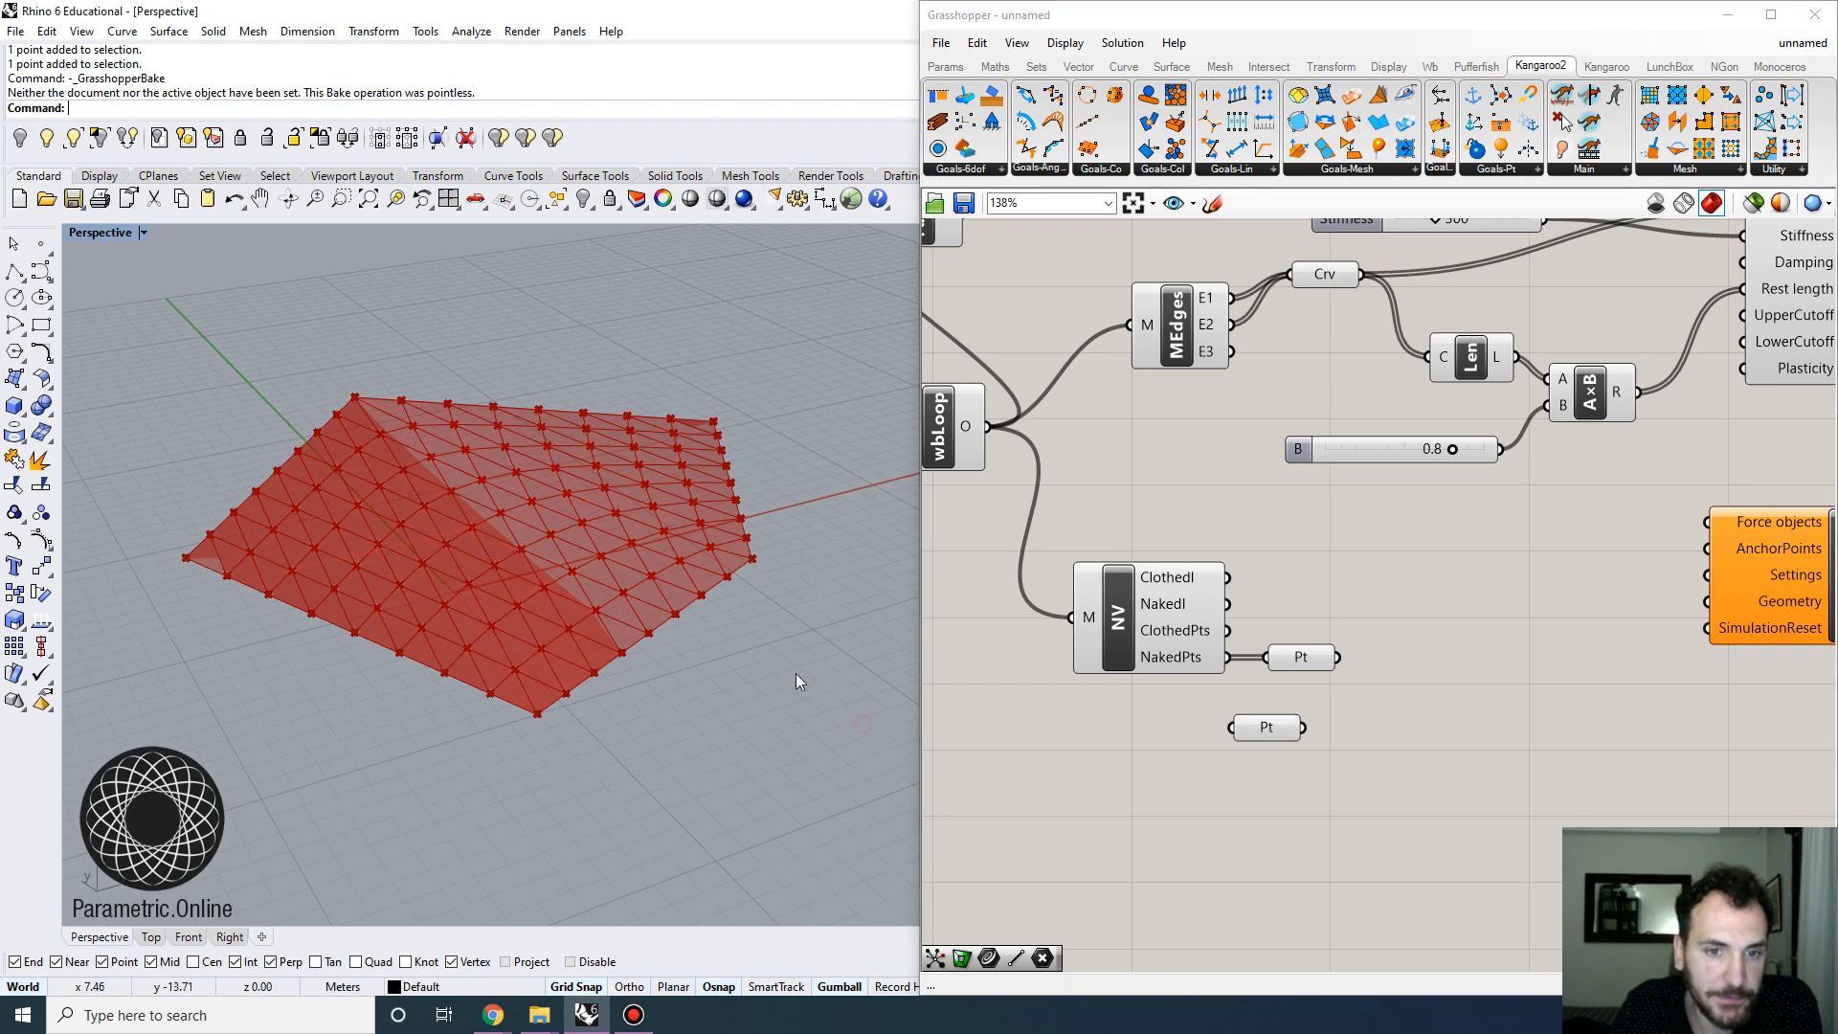
Connect the second Point parameter to Kangaroo's AnchorPoints input and move the Kangaroo component farther to the right of Springs
right_drag(802, 637, 807, 679)
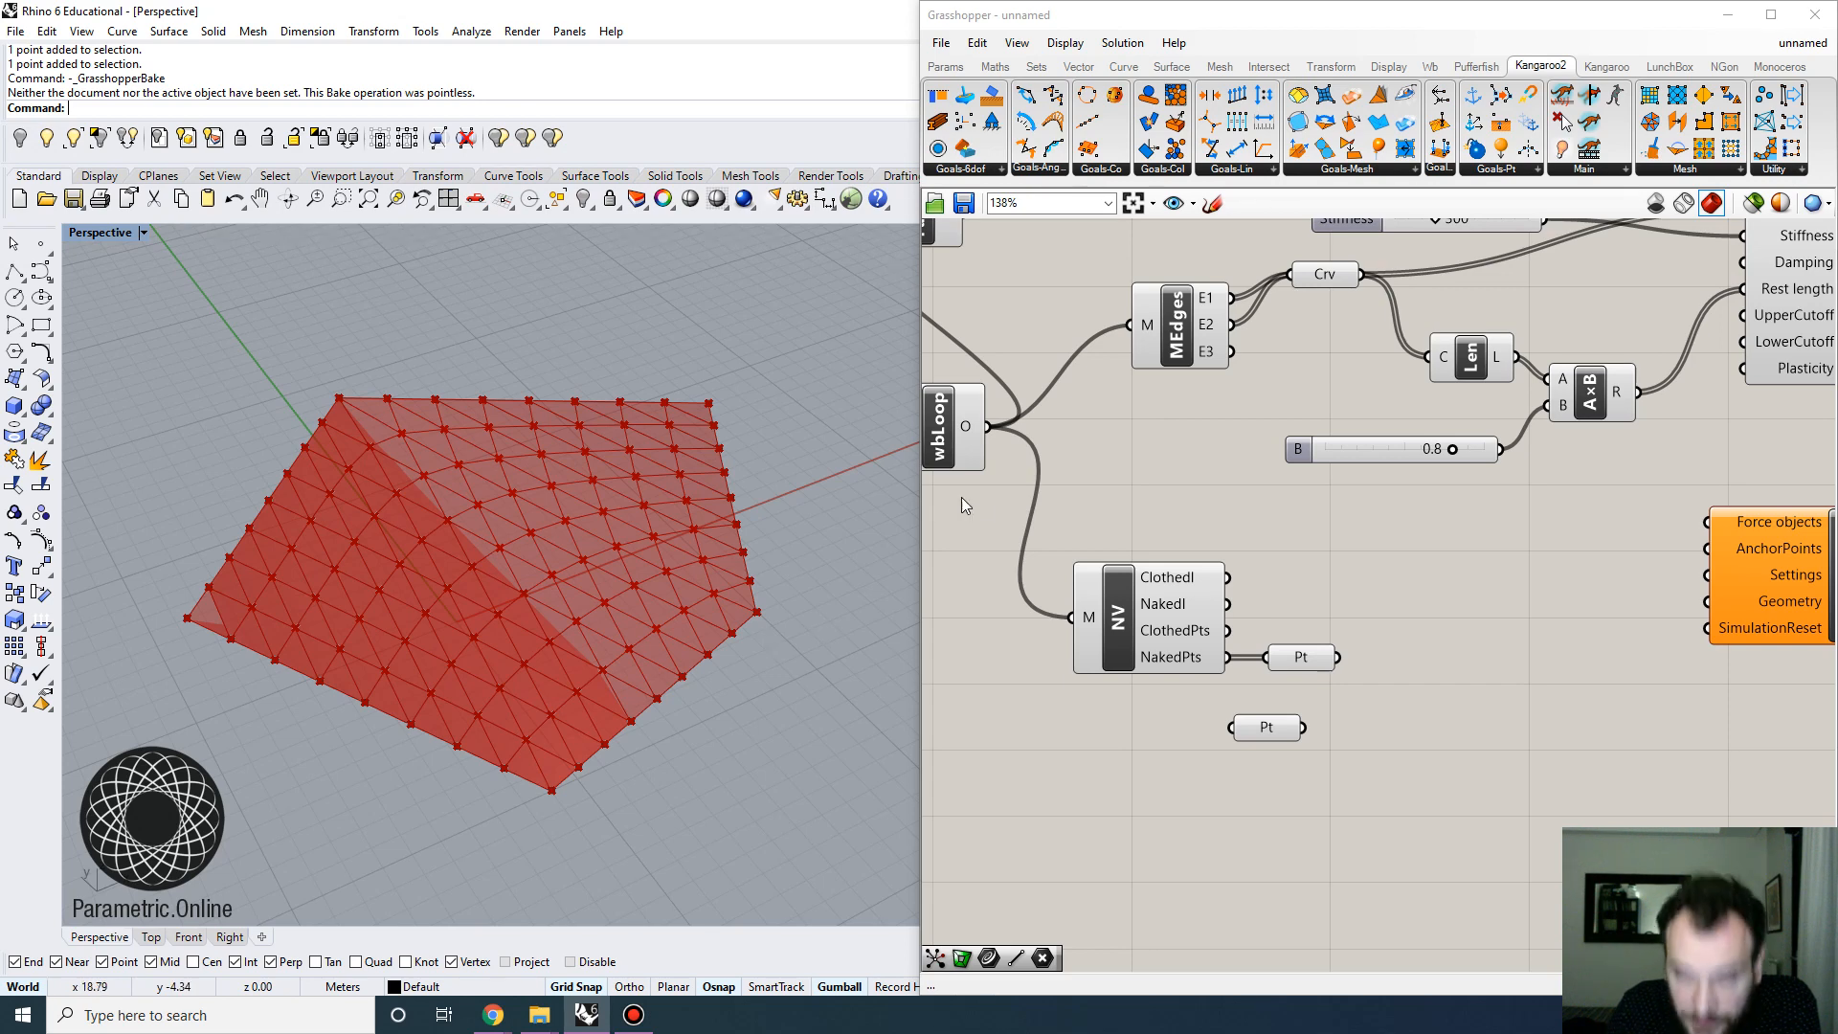
scroll(1129, 514, down, 1)
right_drag(1293, 566, 1192, 603)
drag(1148, 734, 1520, 581)
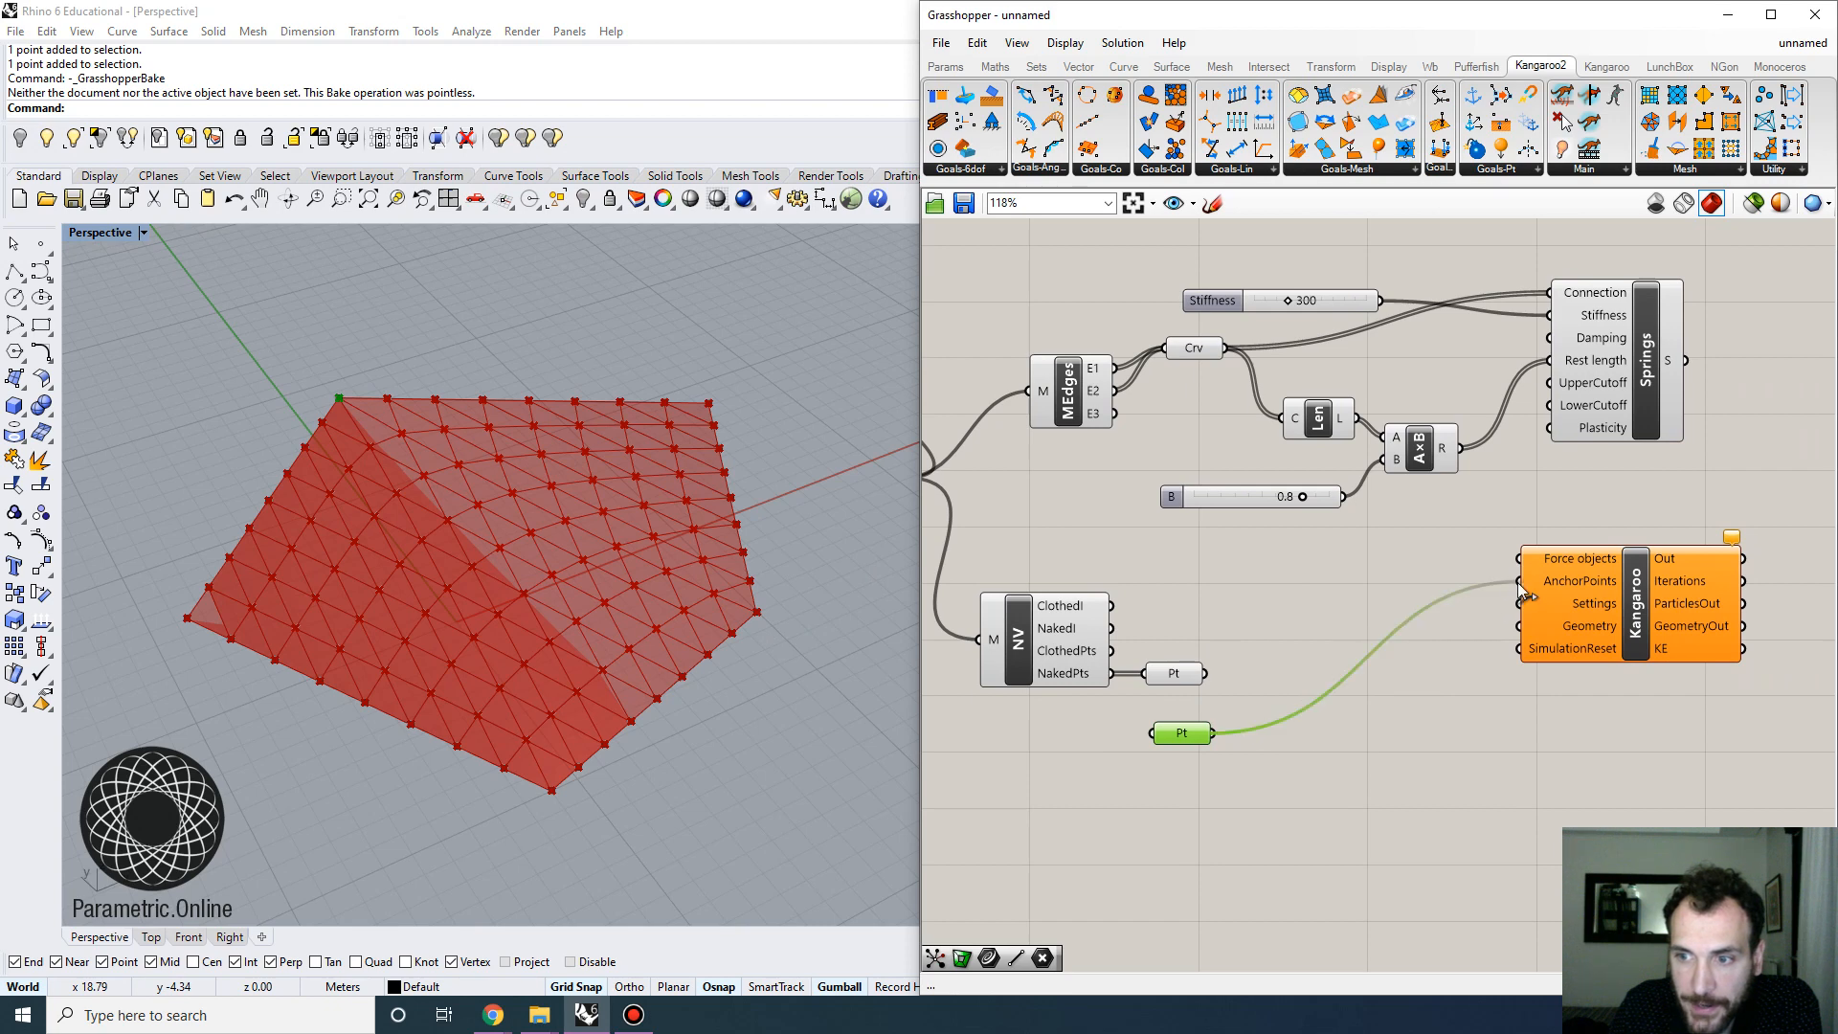
drag(1638, 605, 1657, 605)
right_drag(1658, 605, 1356, 601)
drag(1366, 616, 1624, 617)
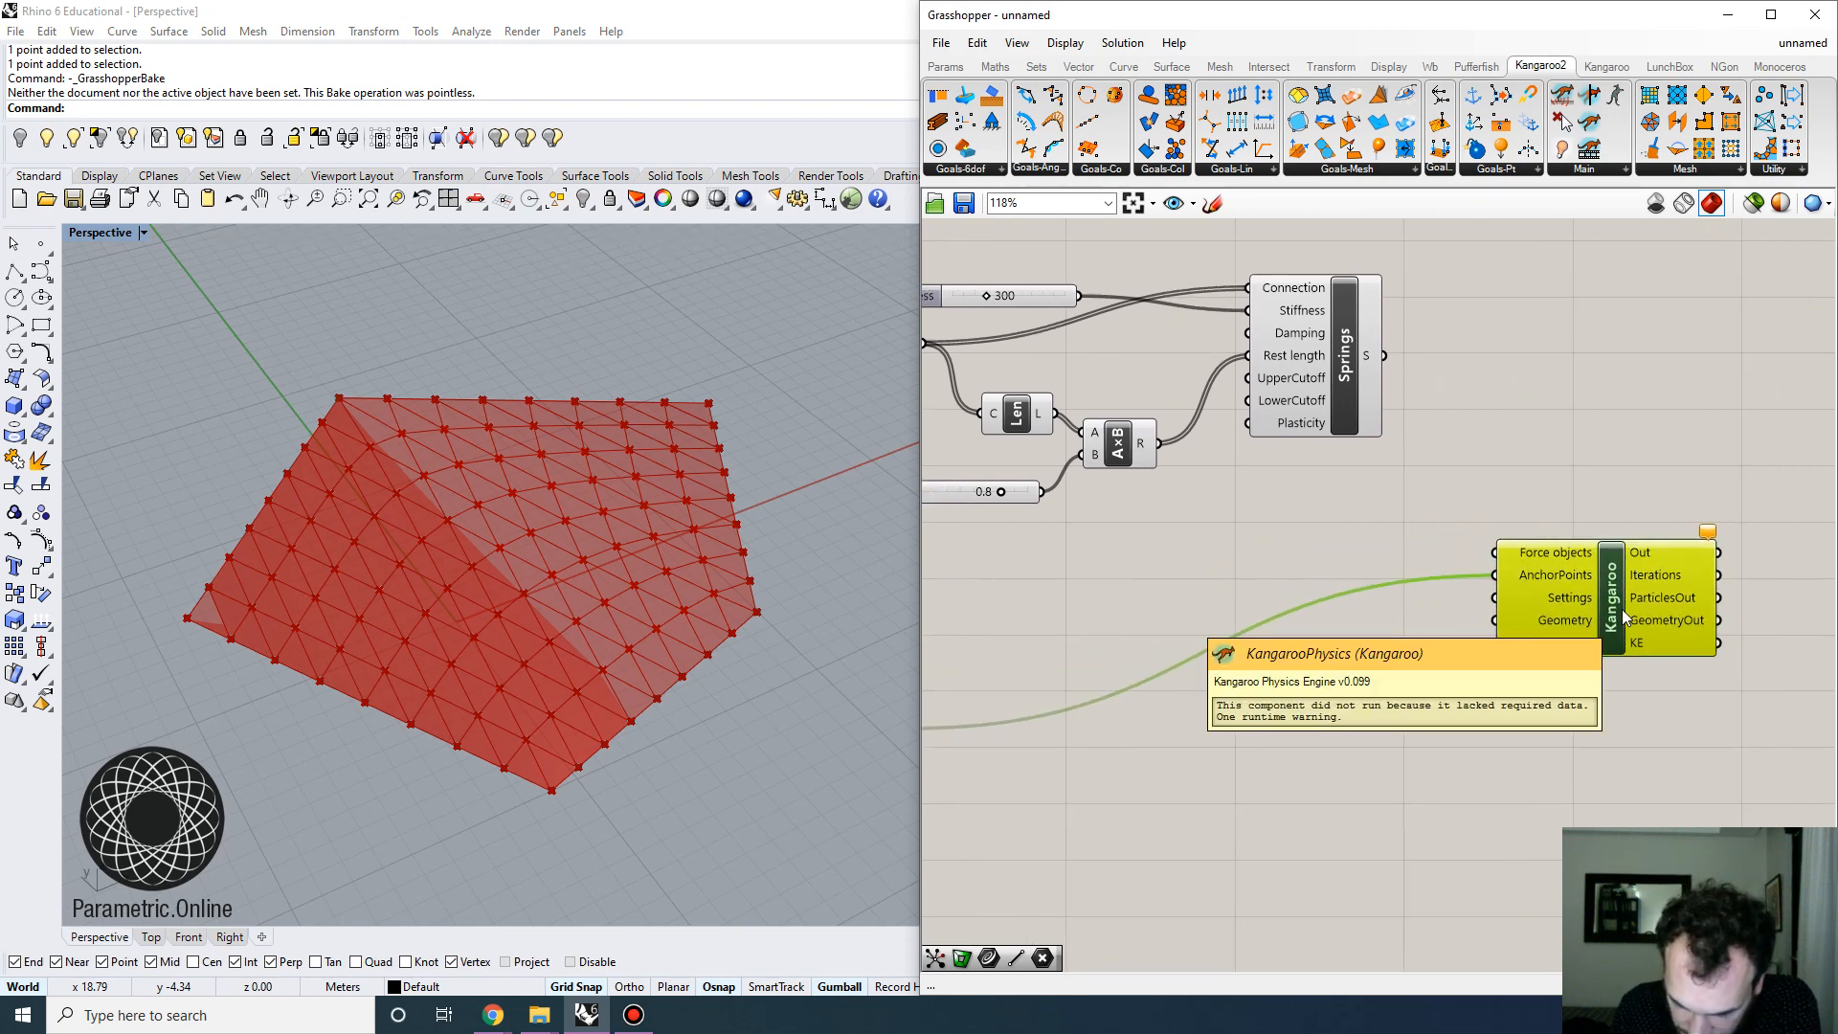
Connect the Springs output to Kangaroo's Force objects input and the wbLoop mesh output to its Geometry input
click(1335, 367)
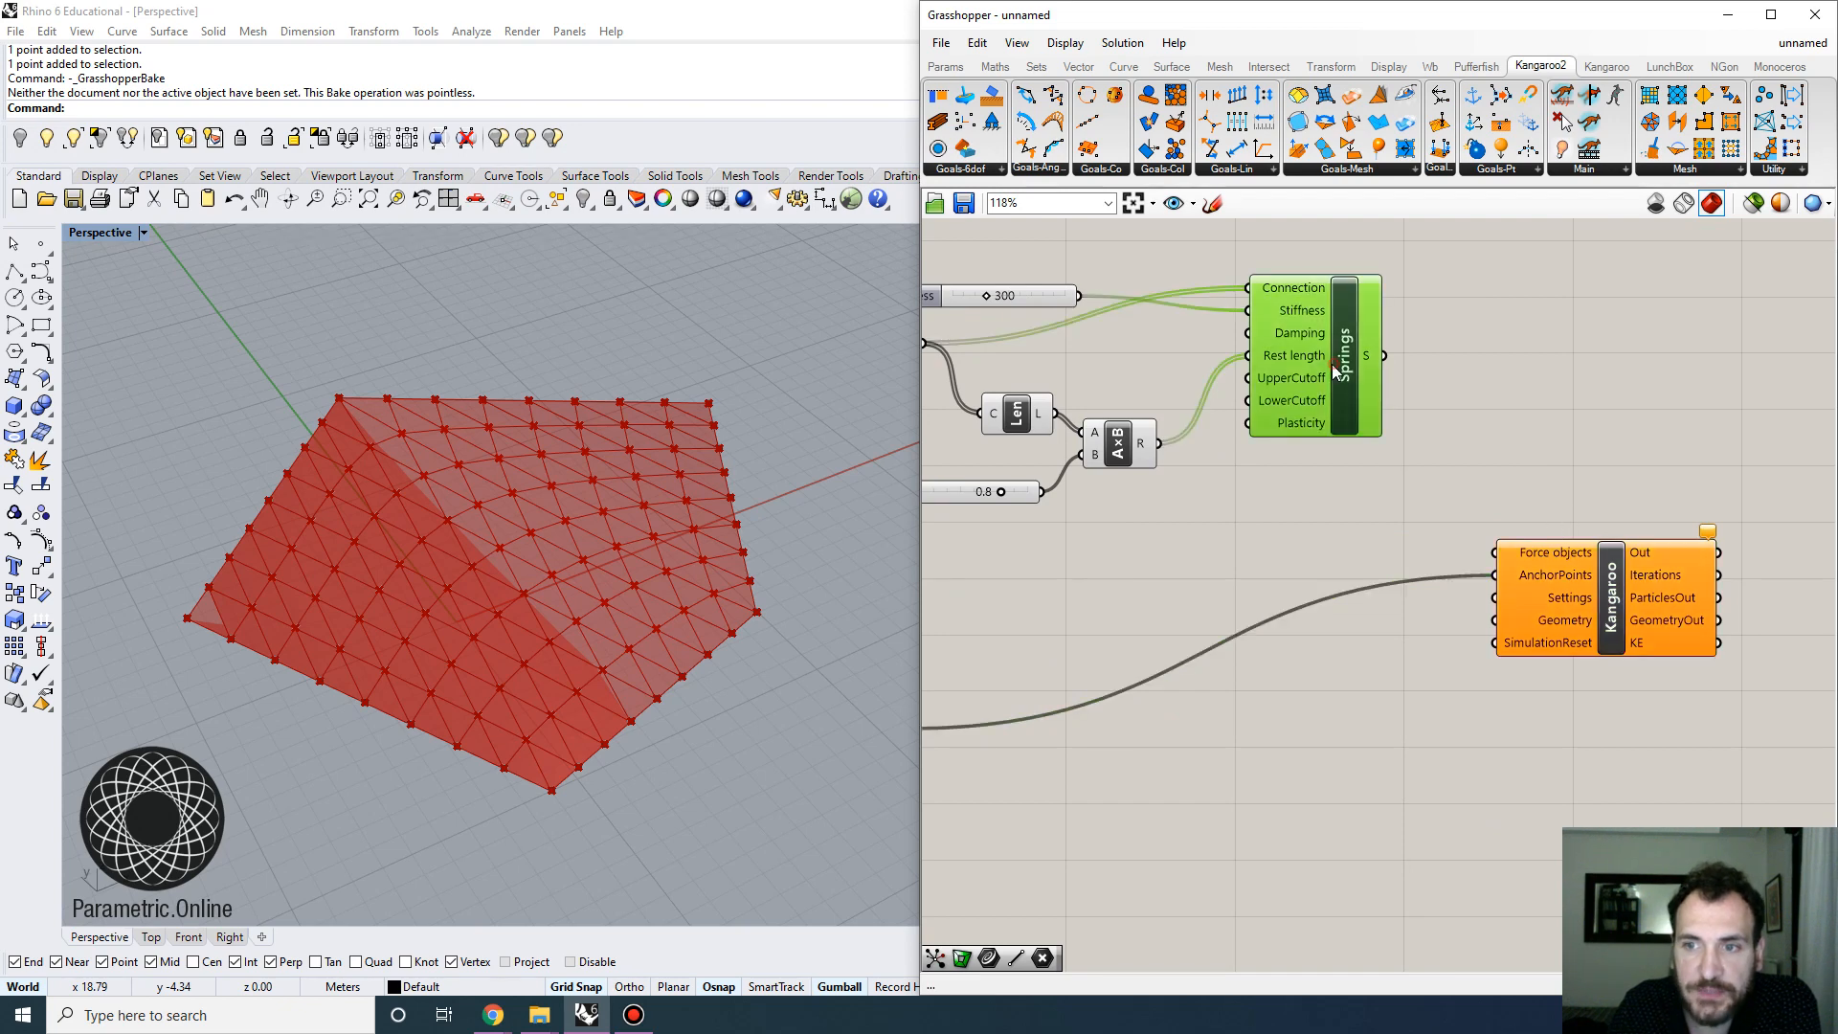
drag(1382, 356, 1495, 552)
scroll(1551, 510, down, 2)
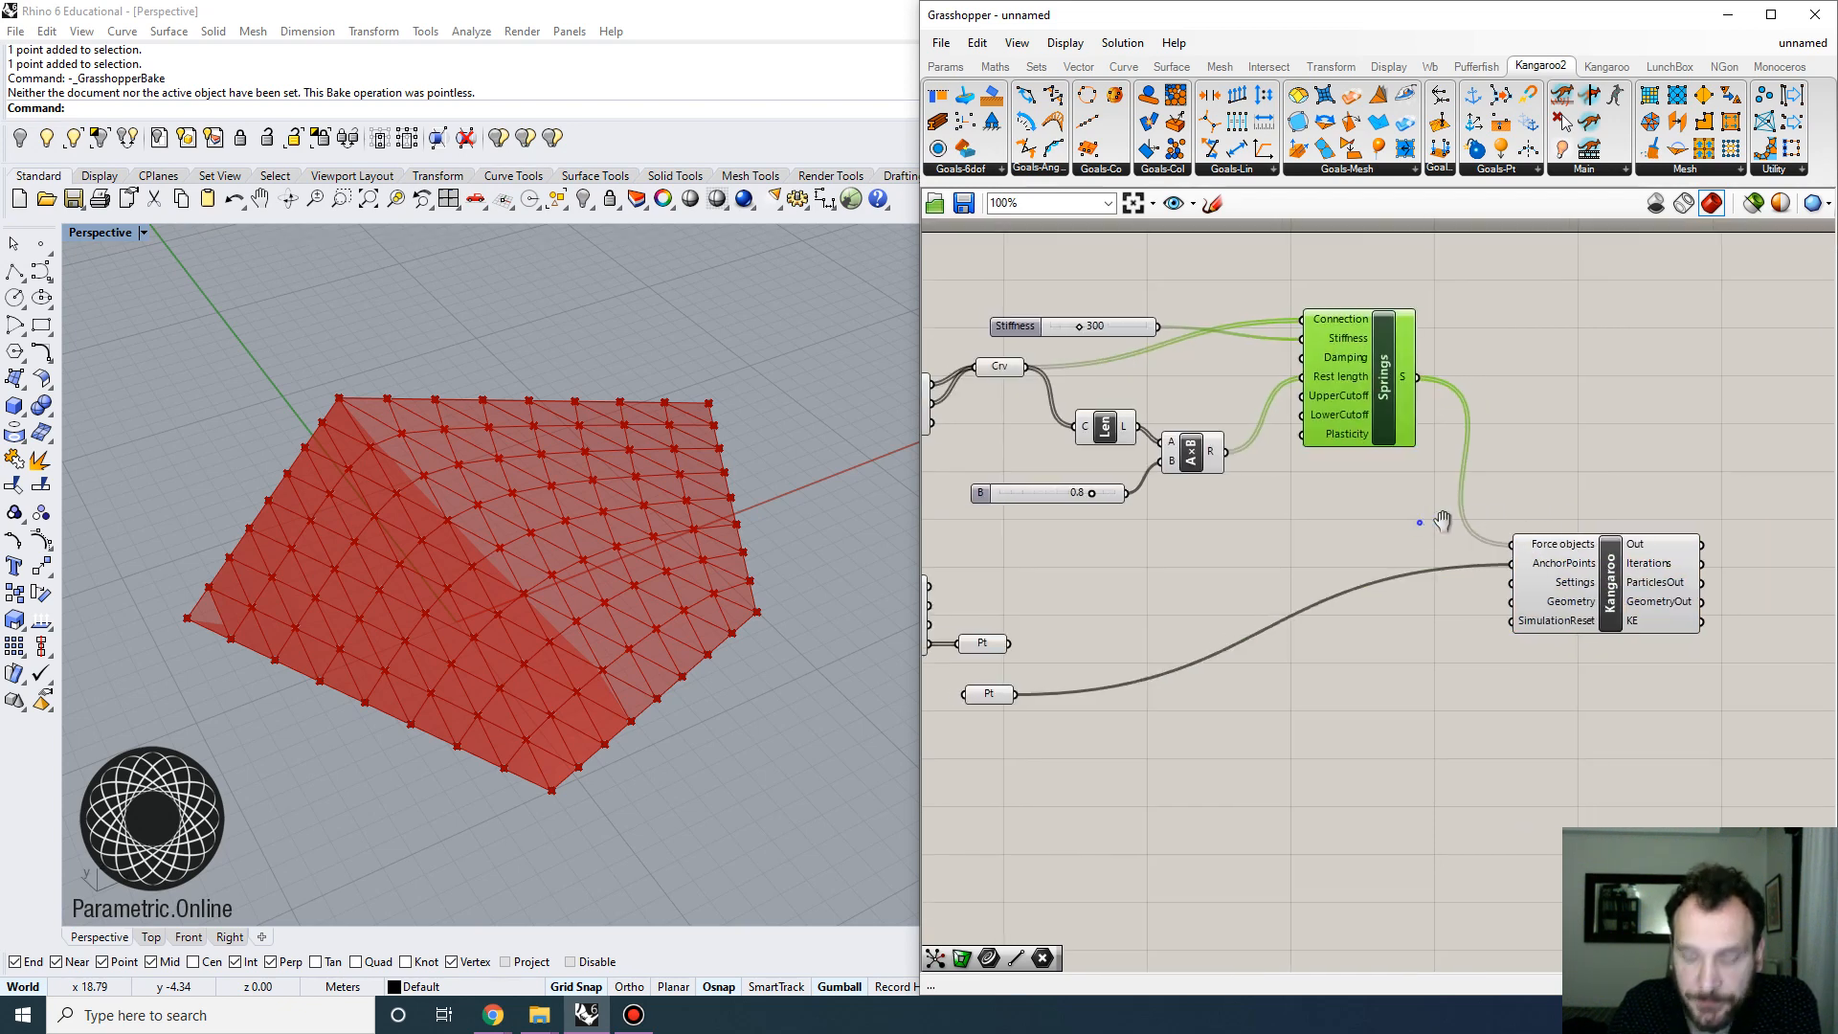
right_drag(1440, 499, 1478, 496)
scroll(1478, 496, down, 2)
right_drag(1342, 515, 1435, 548)
scroll(1436, 548, up, 1)
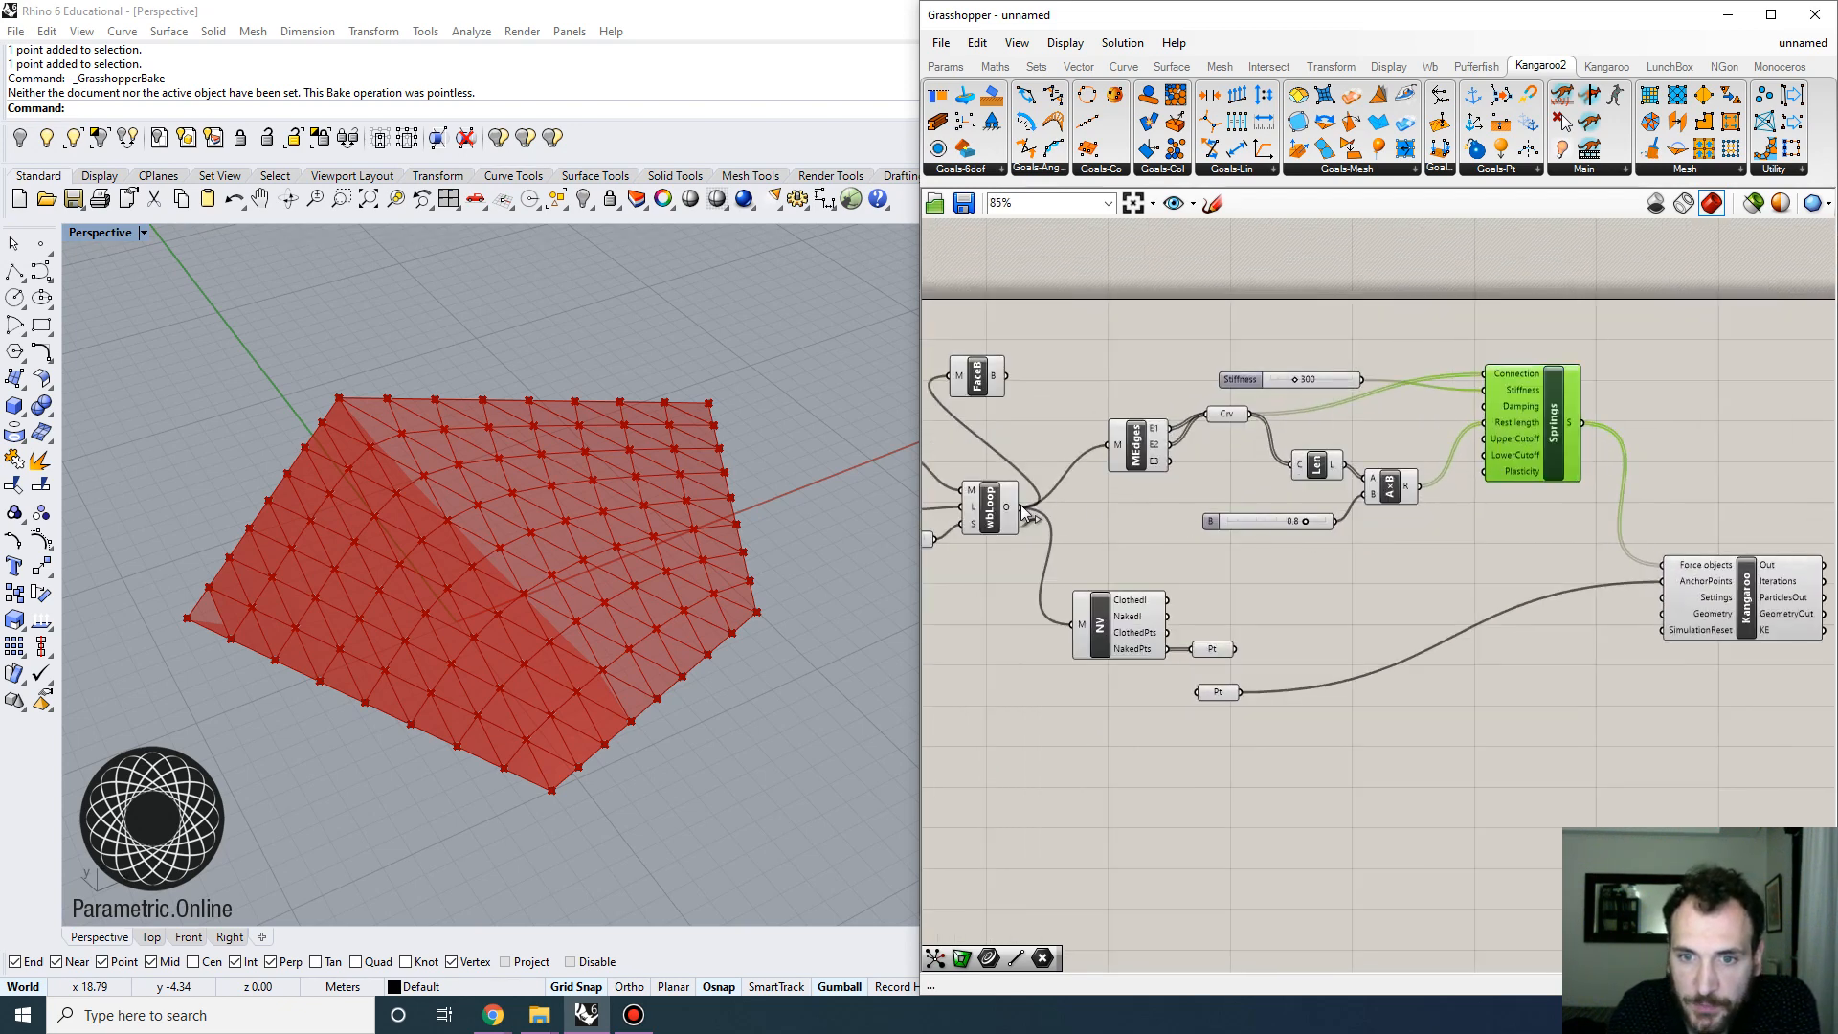
drag(1019, 505, 1666, 613)
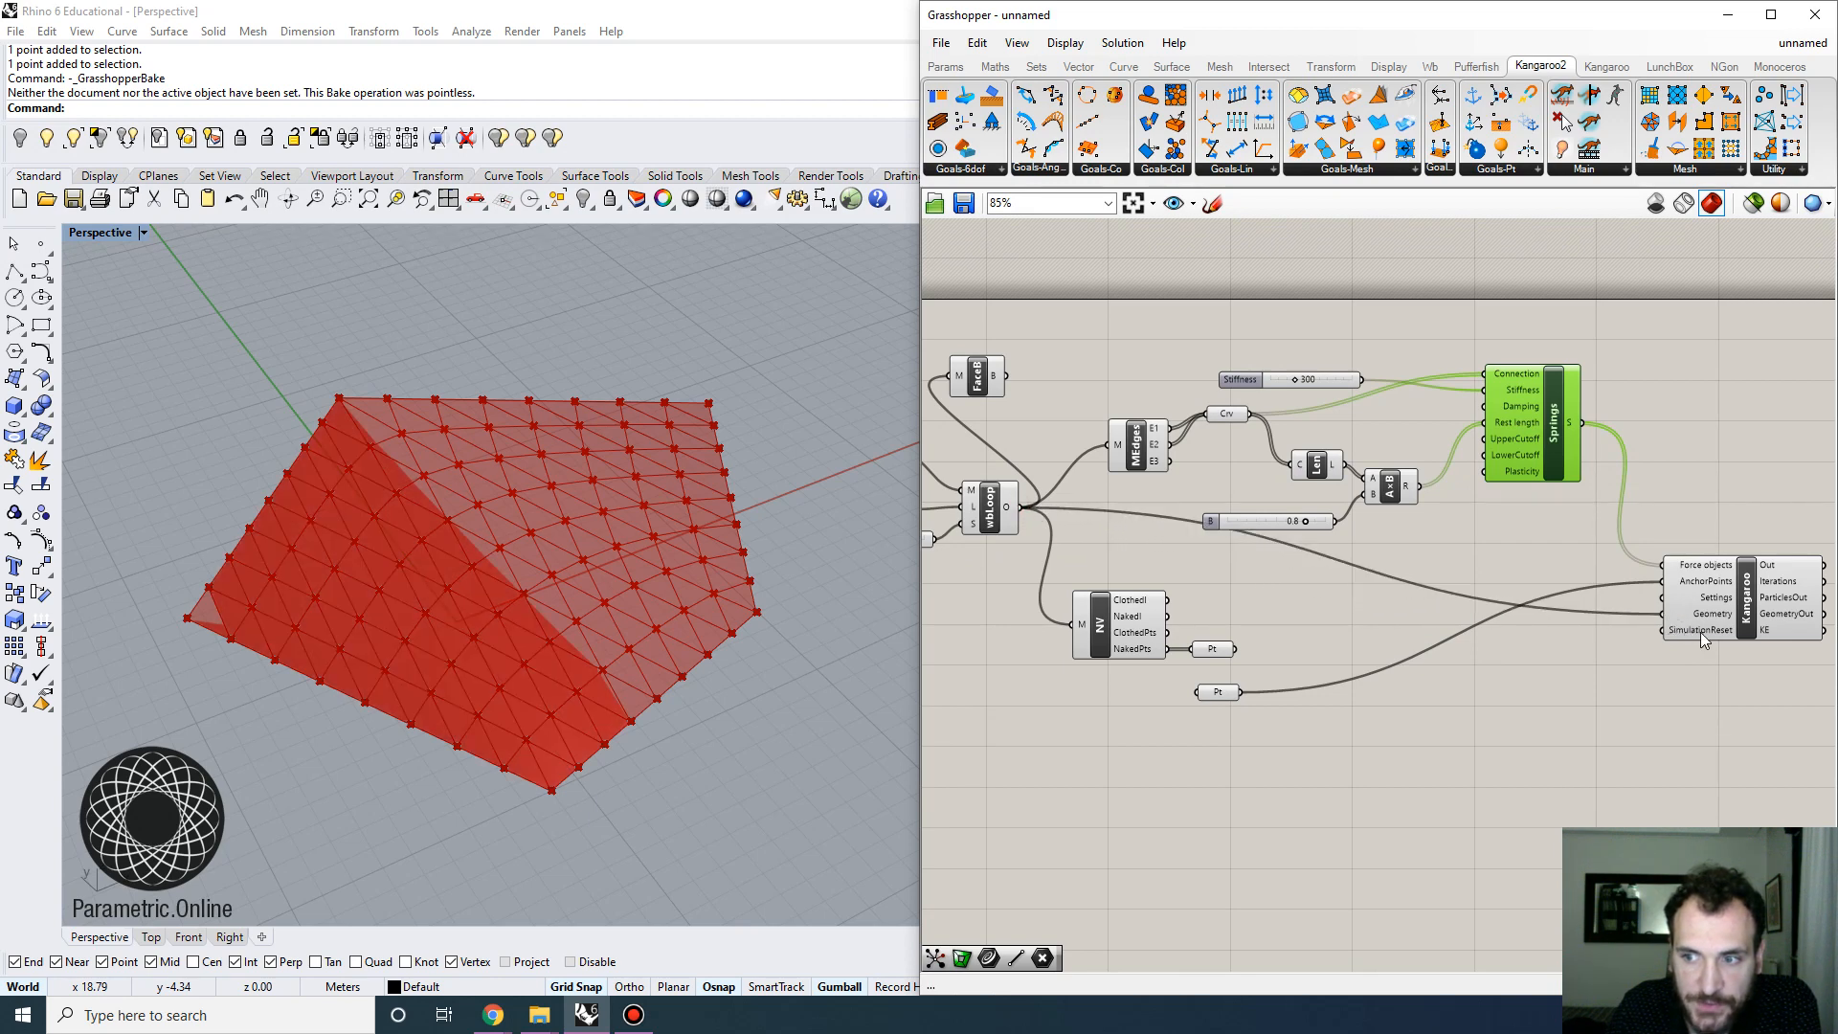
Add a Timer component below the Kangaroo component and assign Kangaroo as its target
right_drag(1699, 633, 1433, 591)
scroll(1433, 591, up, 1)
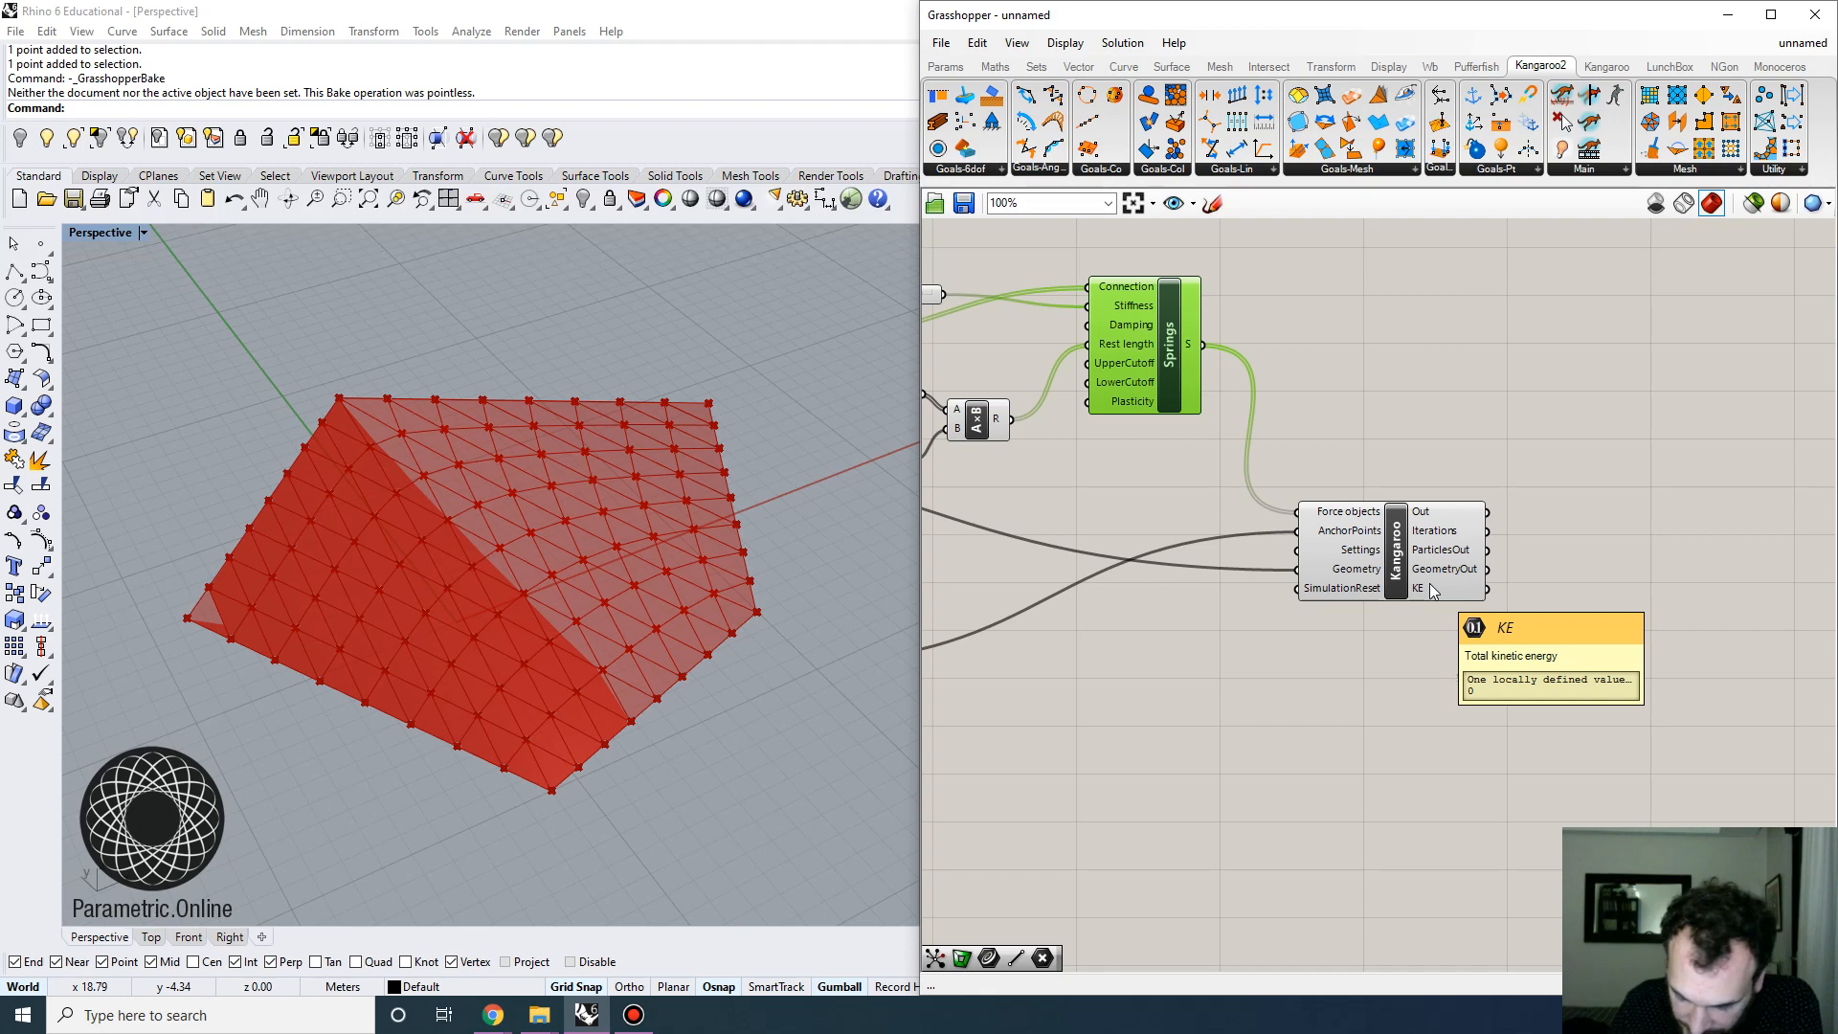
scroll(1382, 604, up, 2)
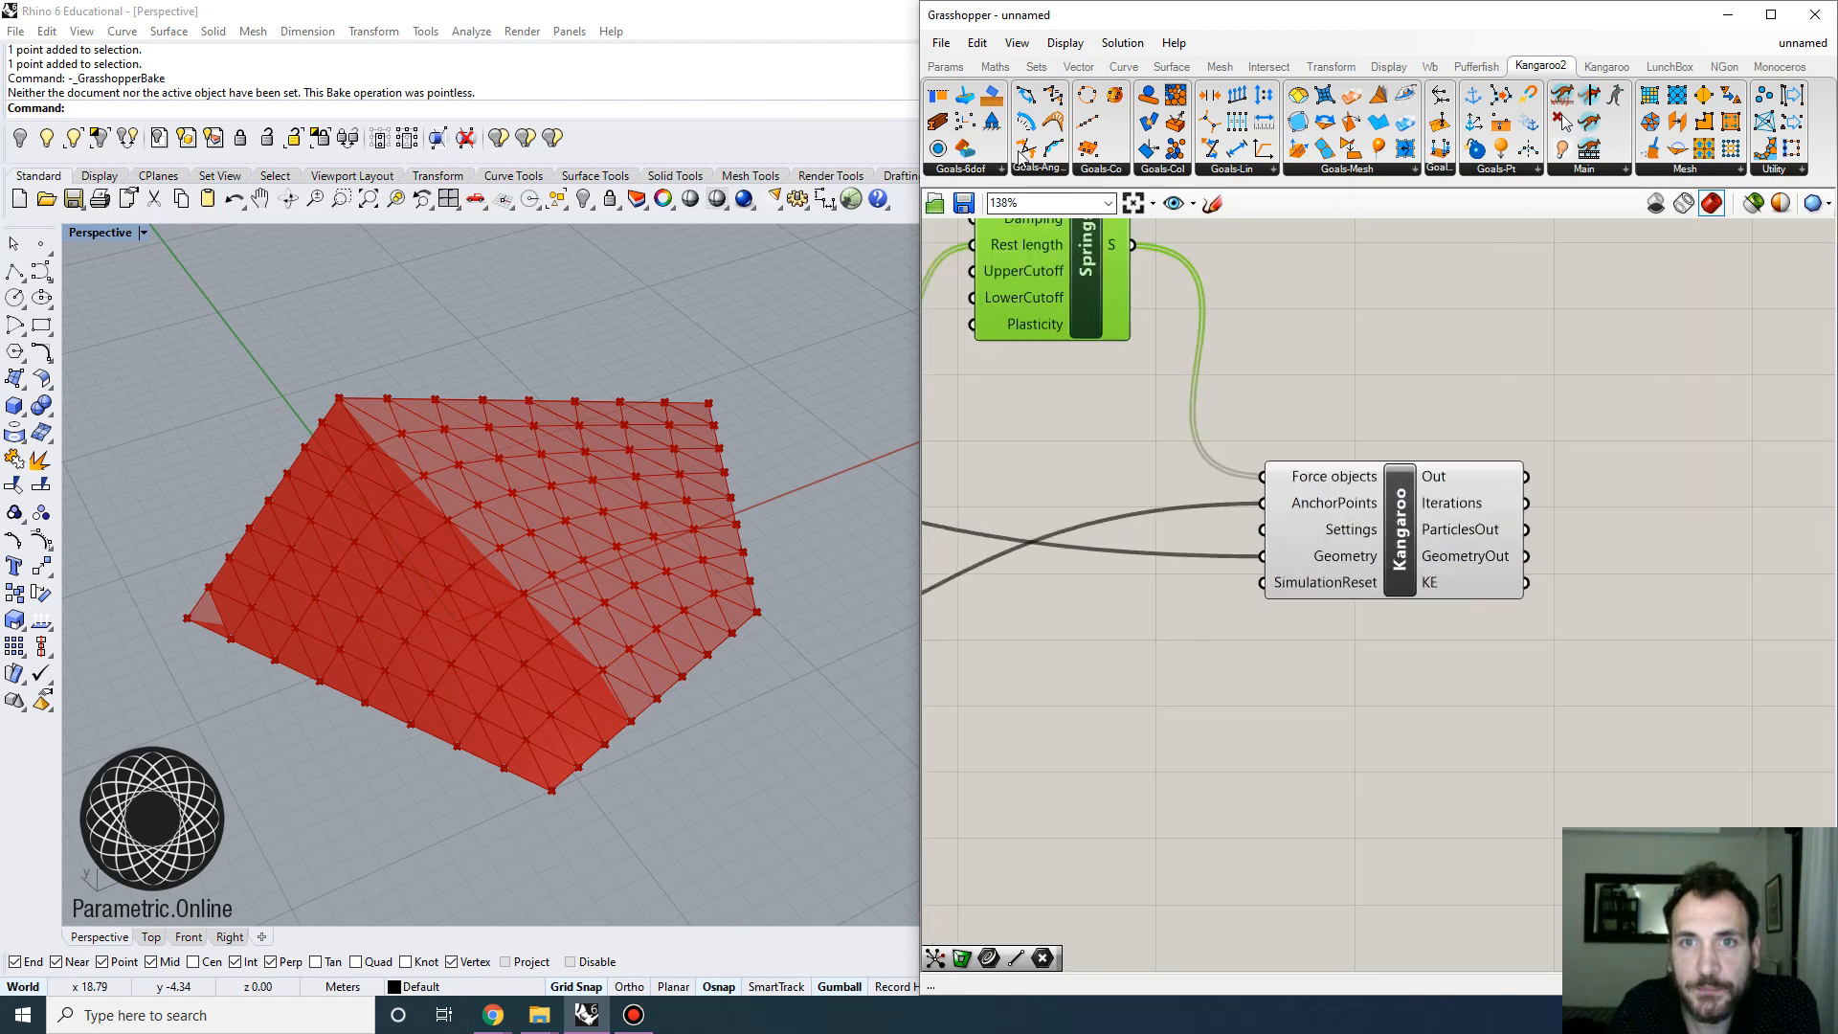
double_click(1329, 670)
text(timer)
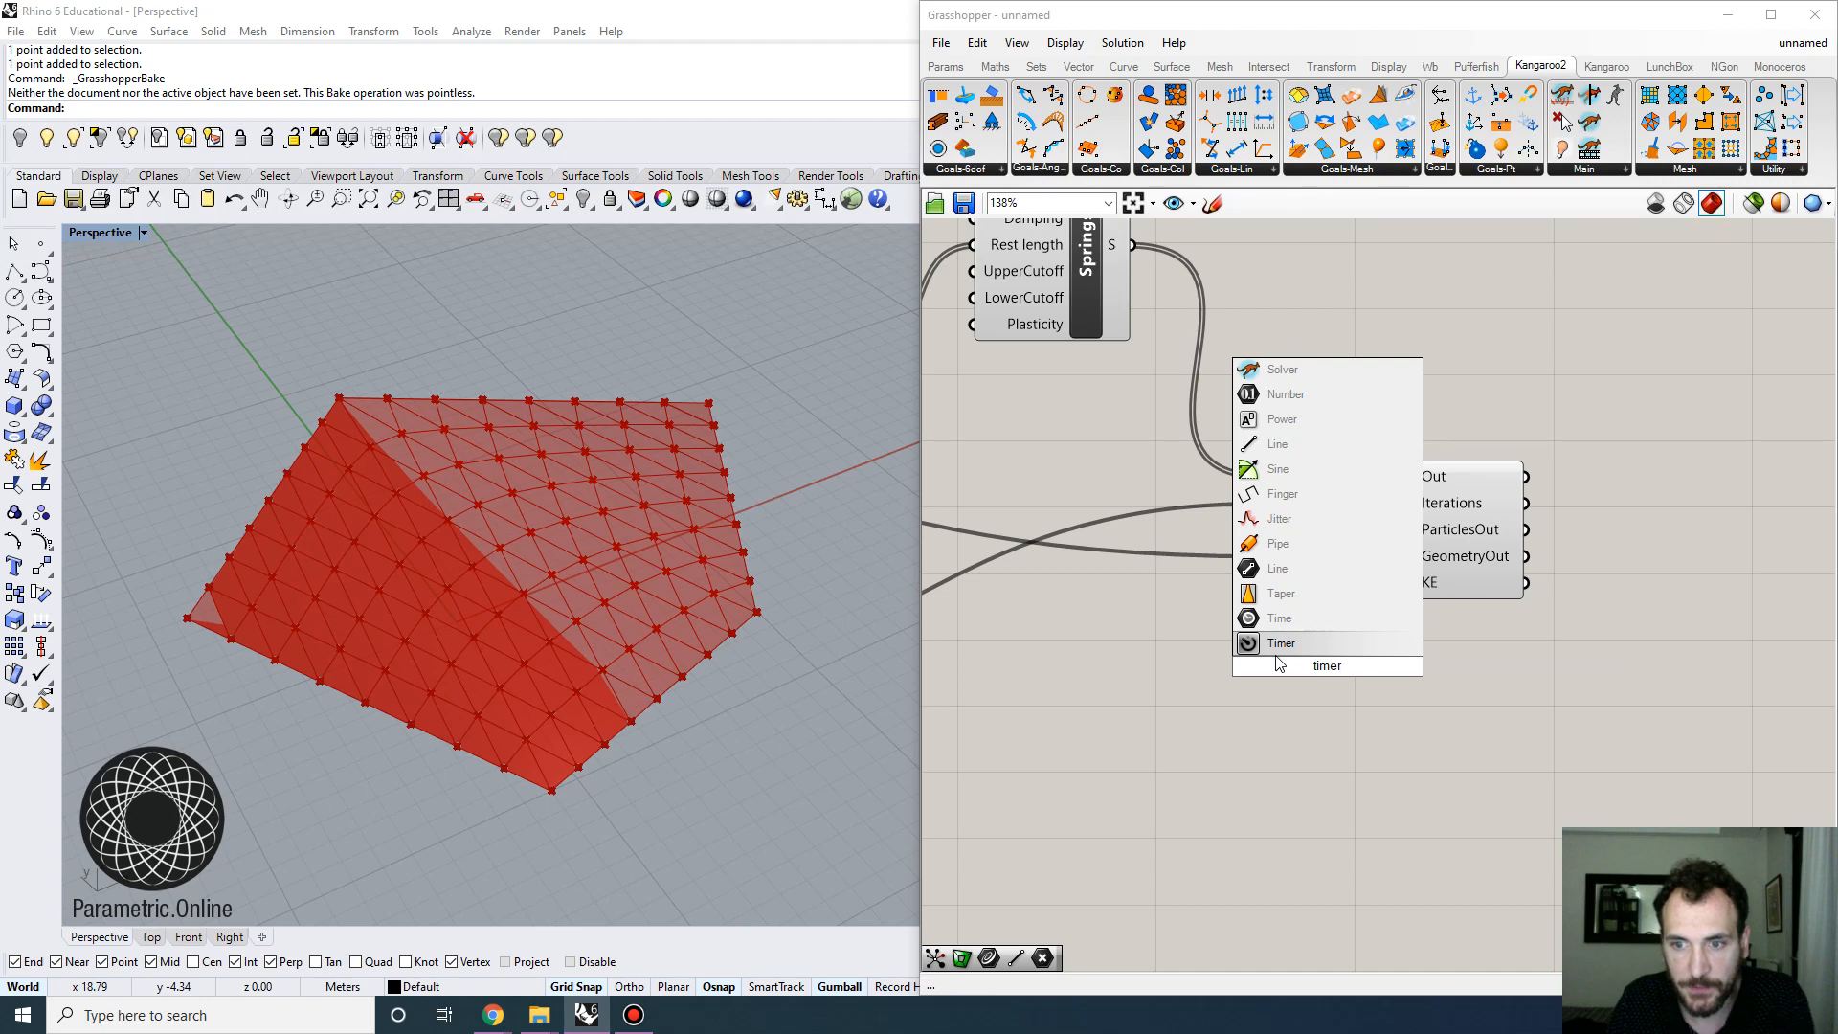
key(Return)
drag(1309, 684, 1313, 732)
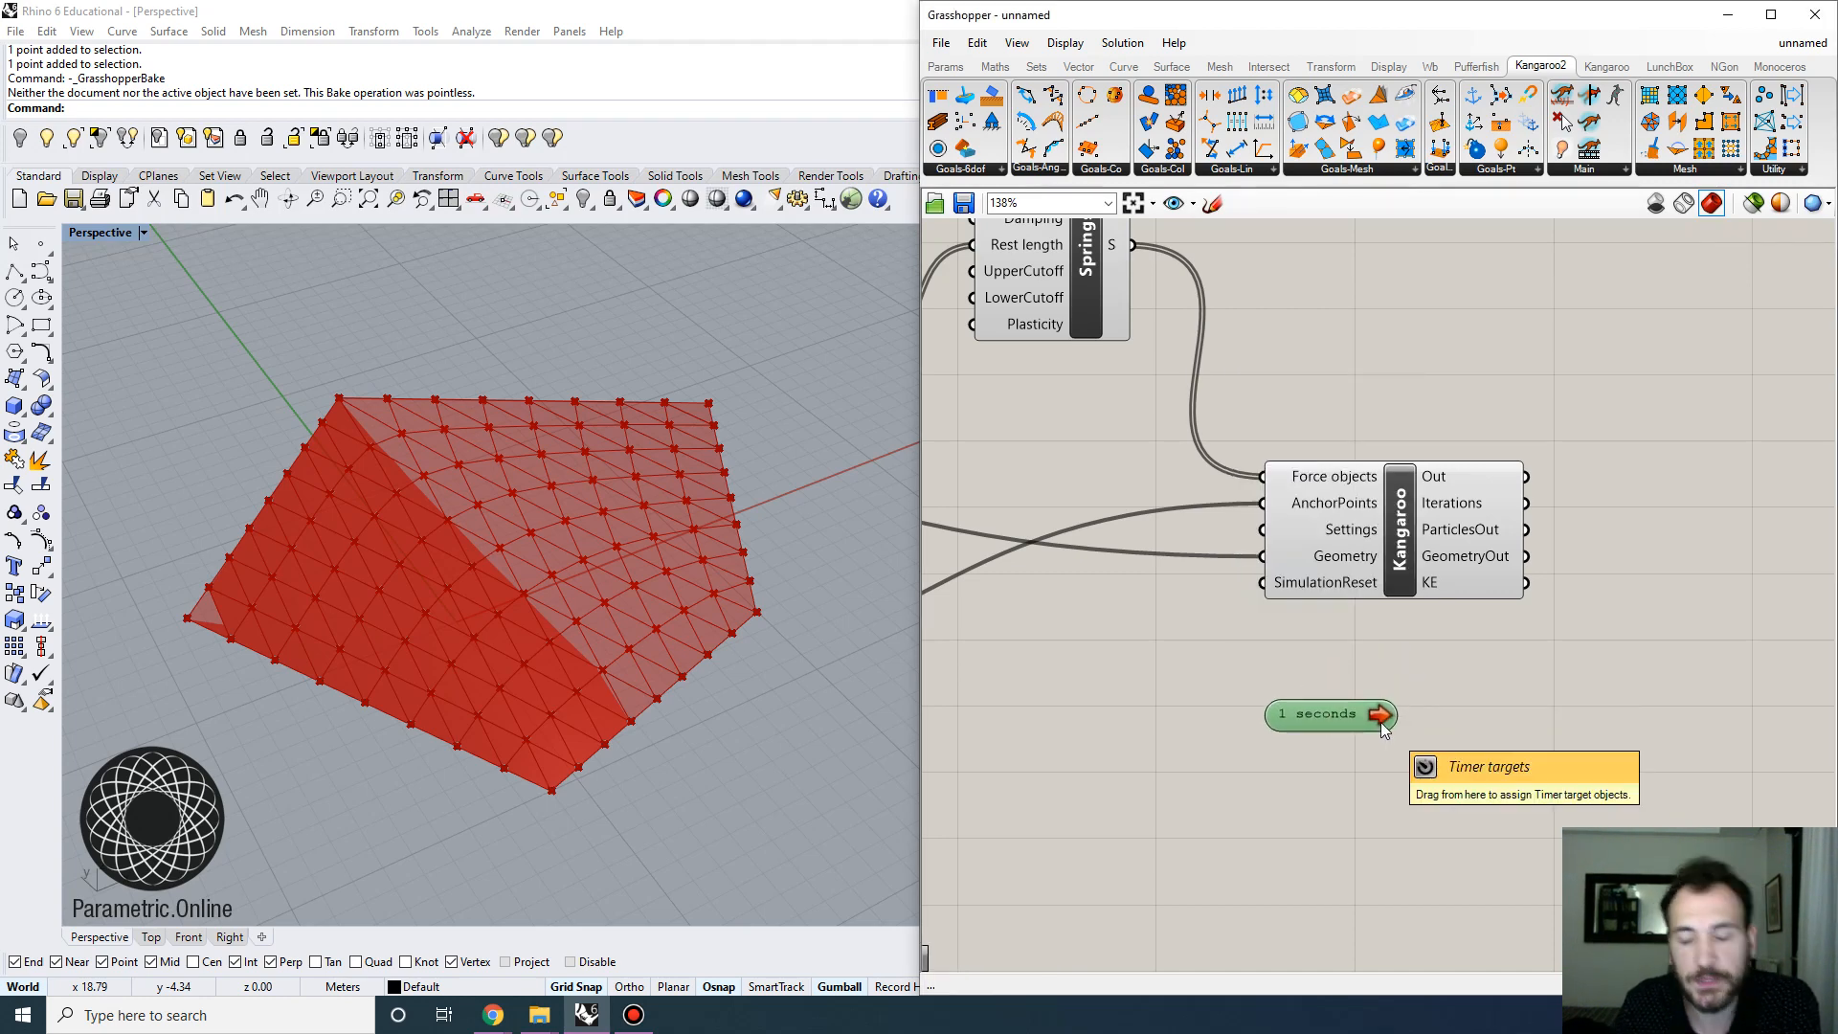
drag(1381, 721, 1419, 605)
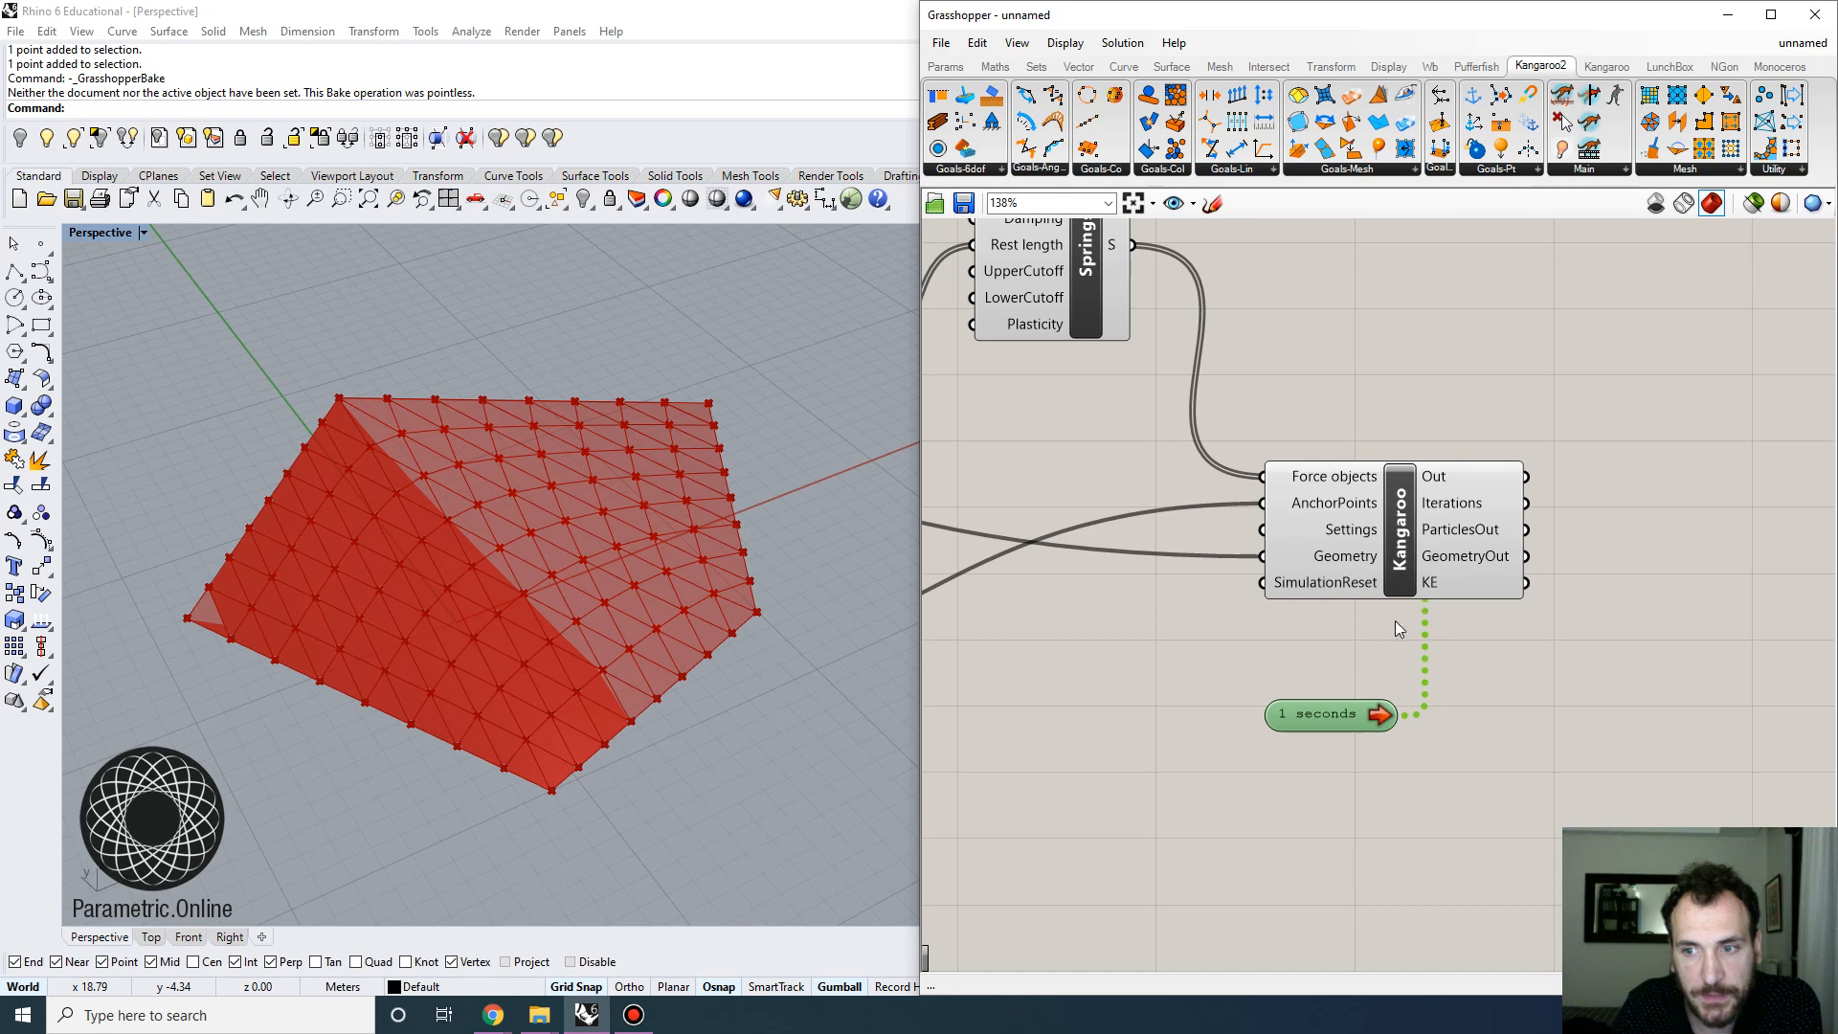
Set the timer's interval to 100 ms
right_click(1346, 718)
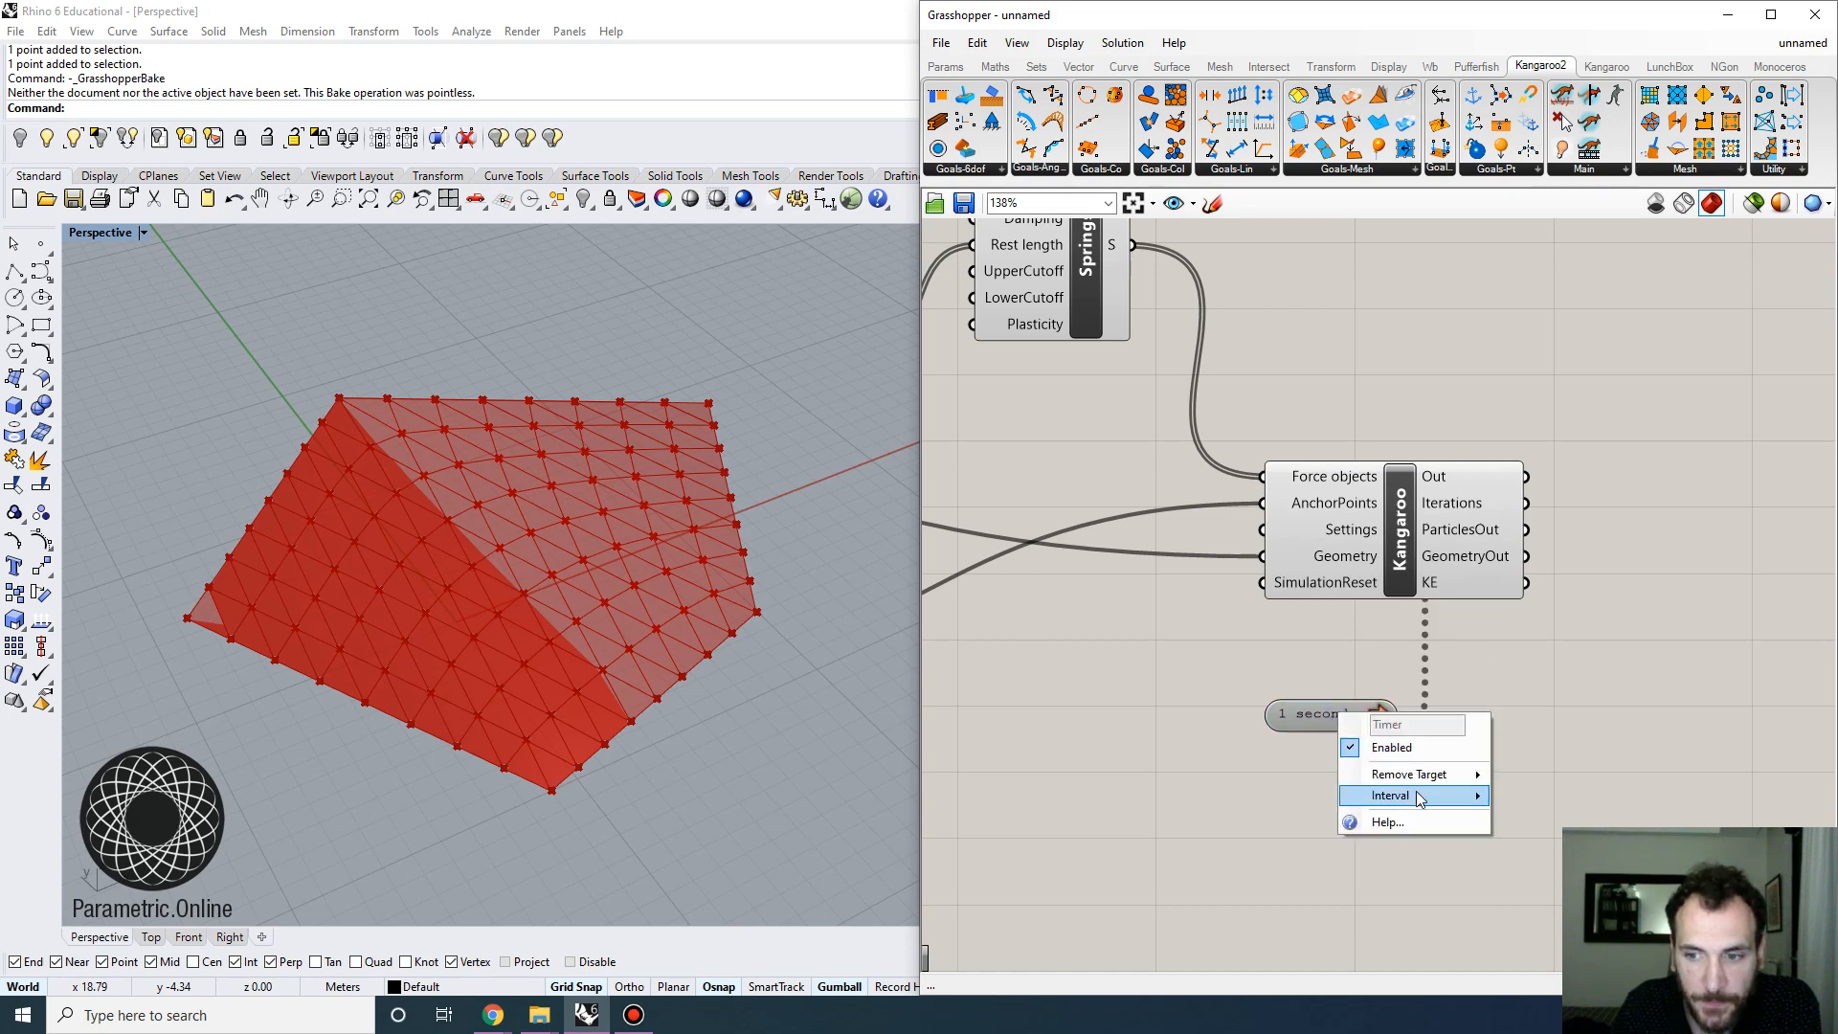
mouse_move(1410, 791)
click(1556, 793)
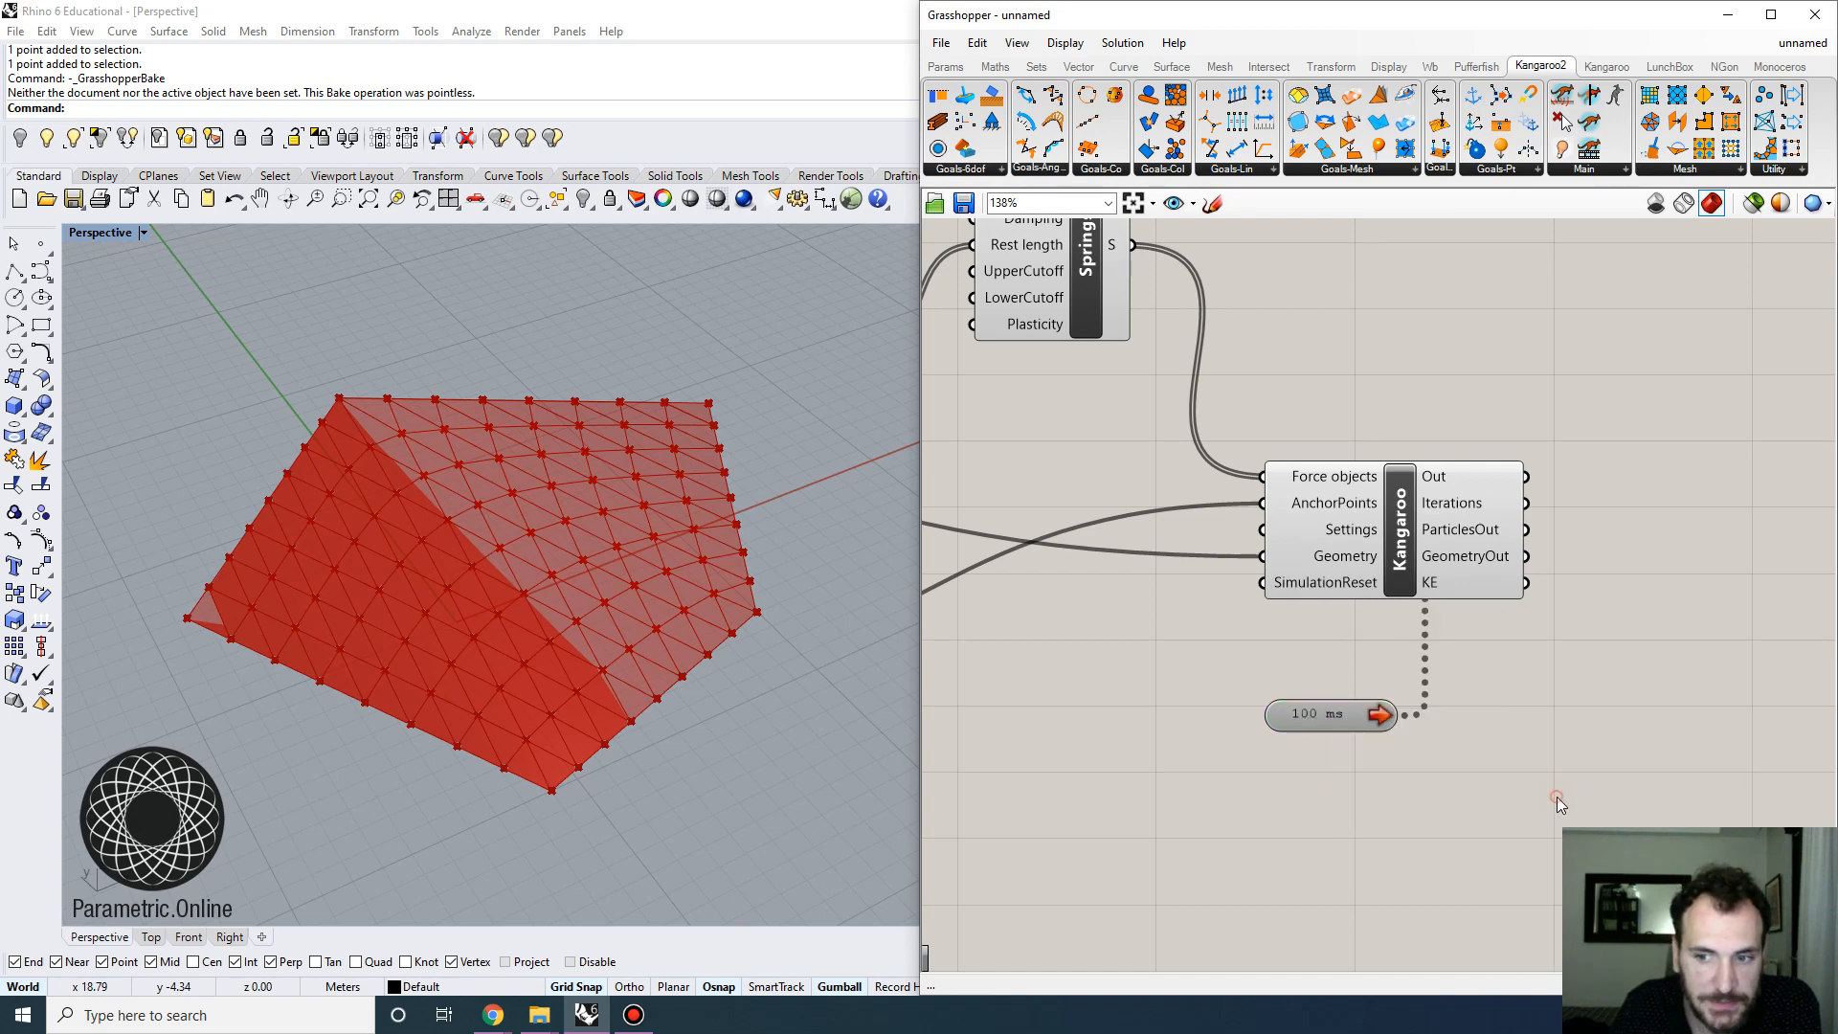
Add a Boolean Toggle, connect it to Kangaroo's SimulationReset input and set it to True
scroll(1340, 660, down, 4)
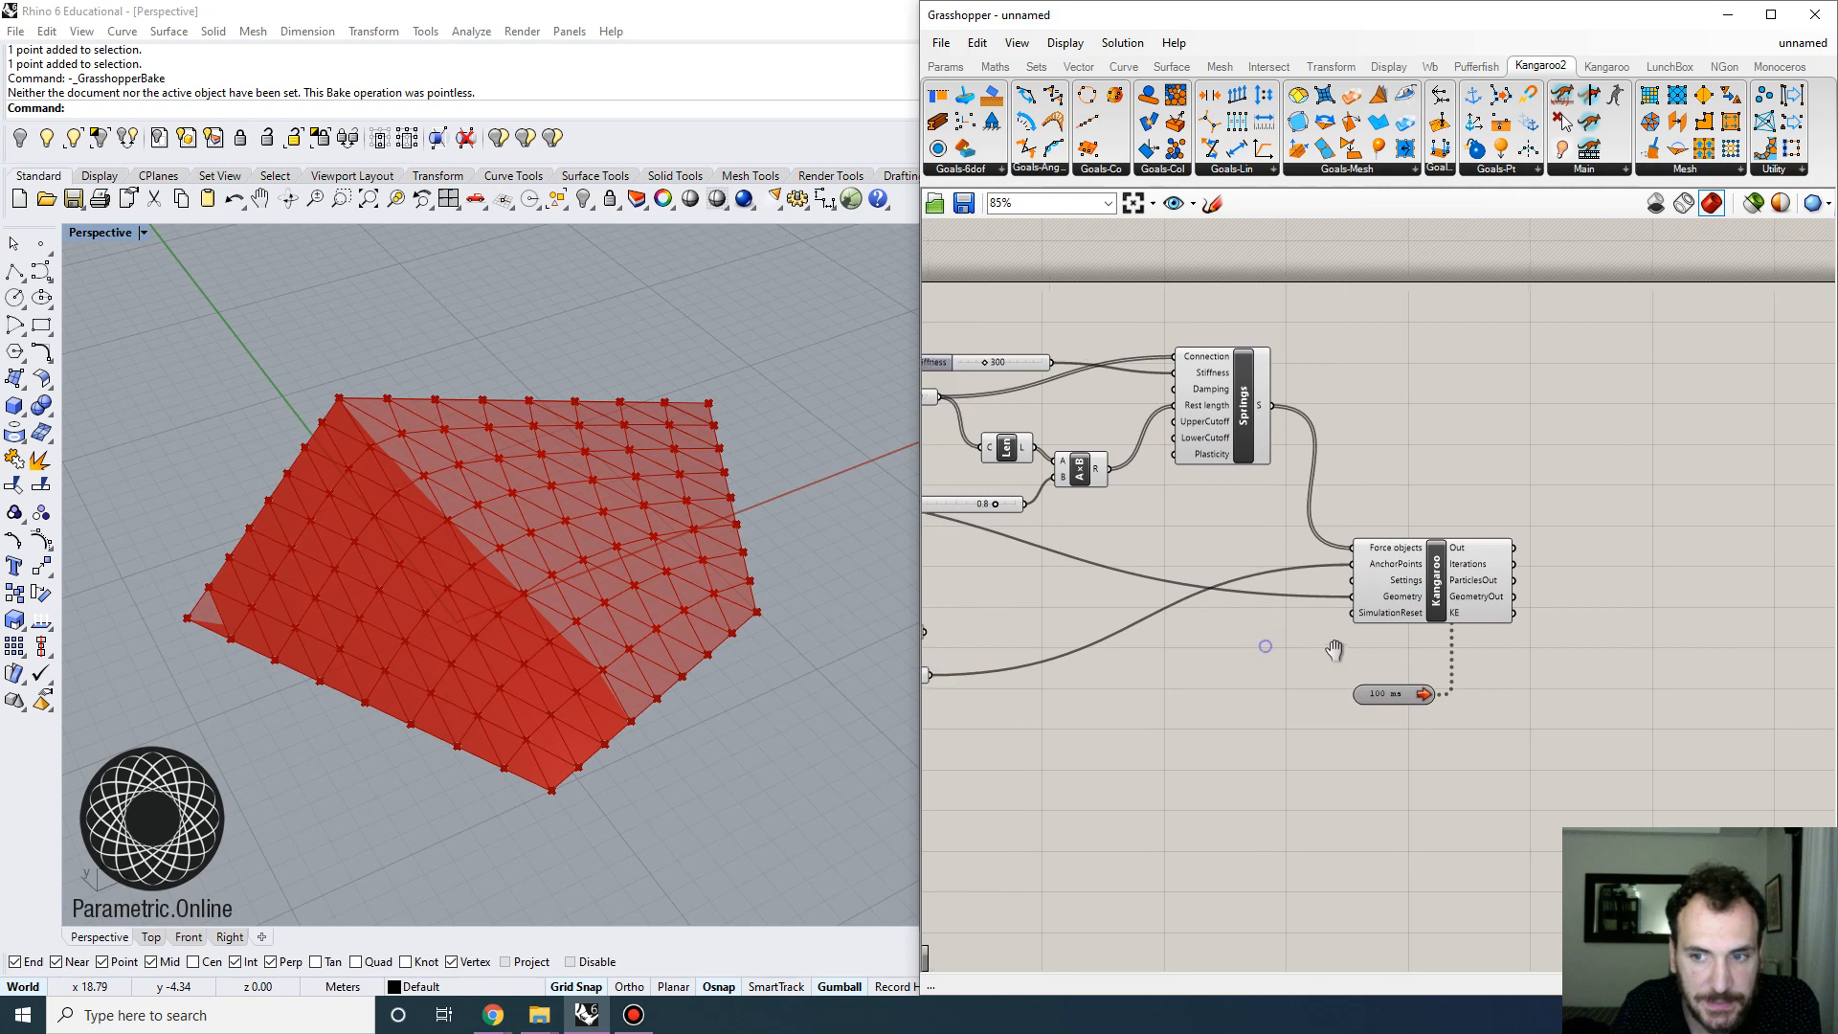
double_click(1267, 645)
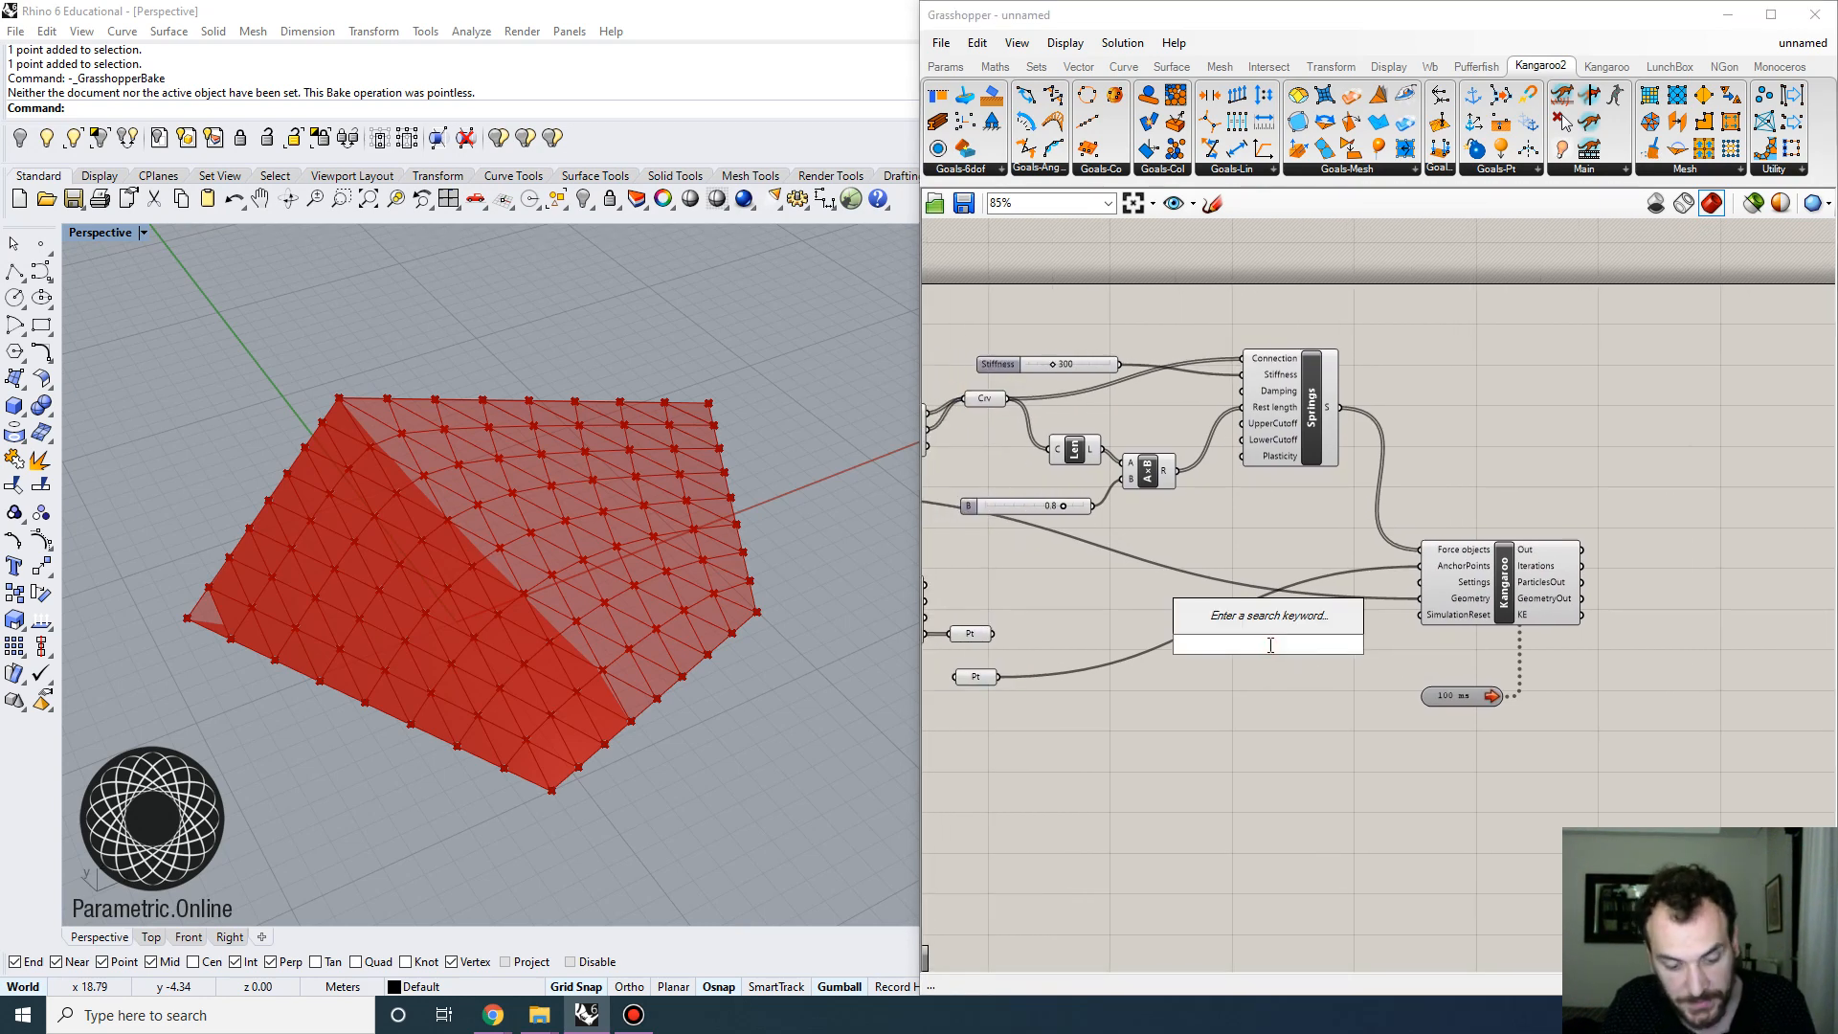
text(false)
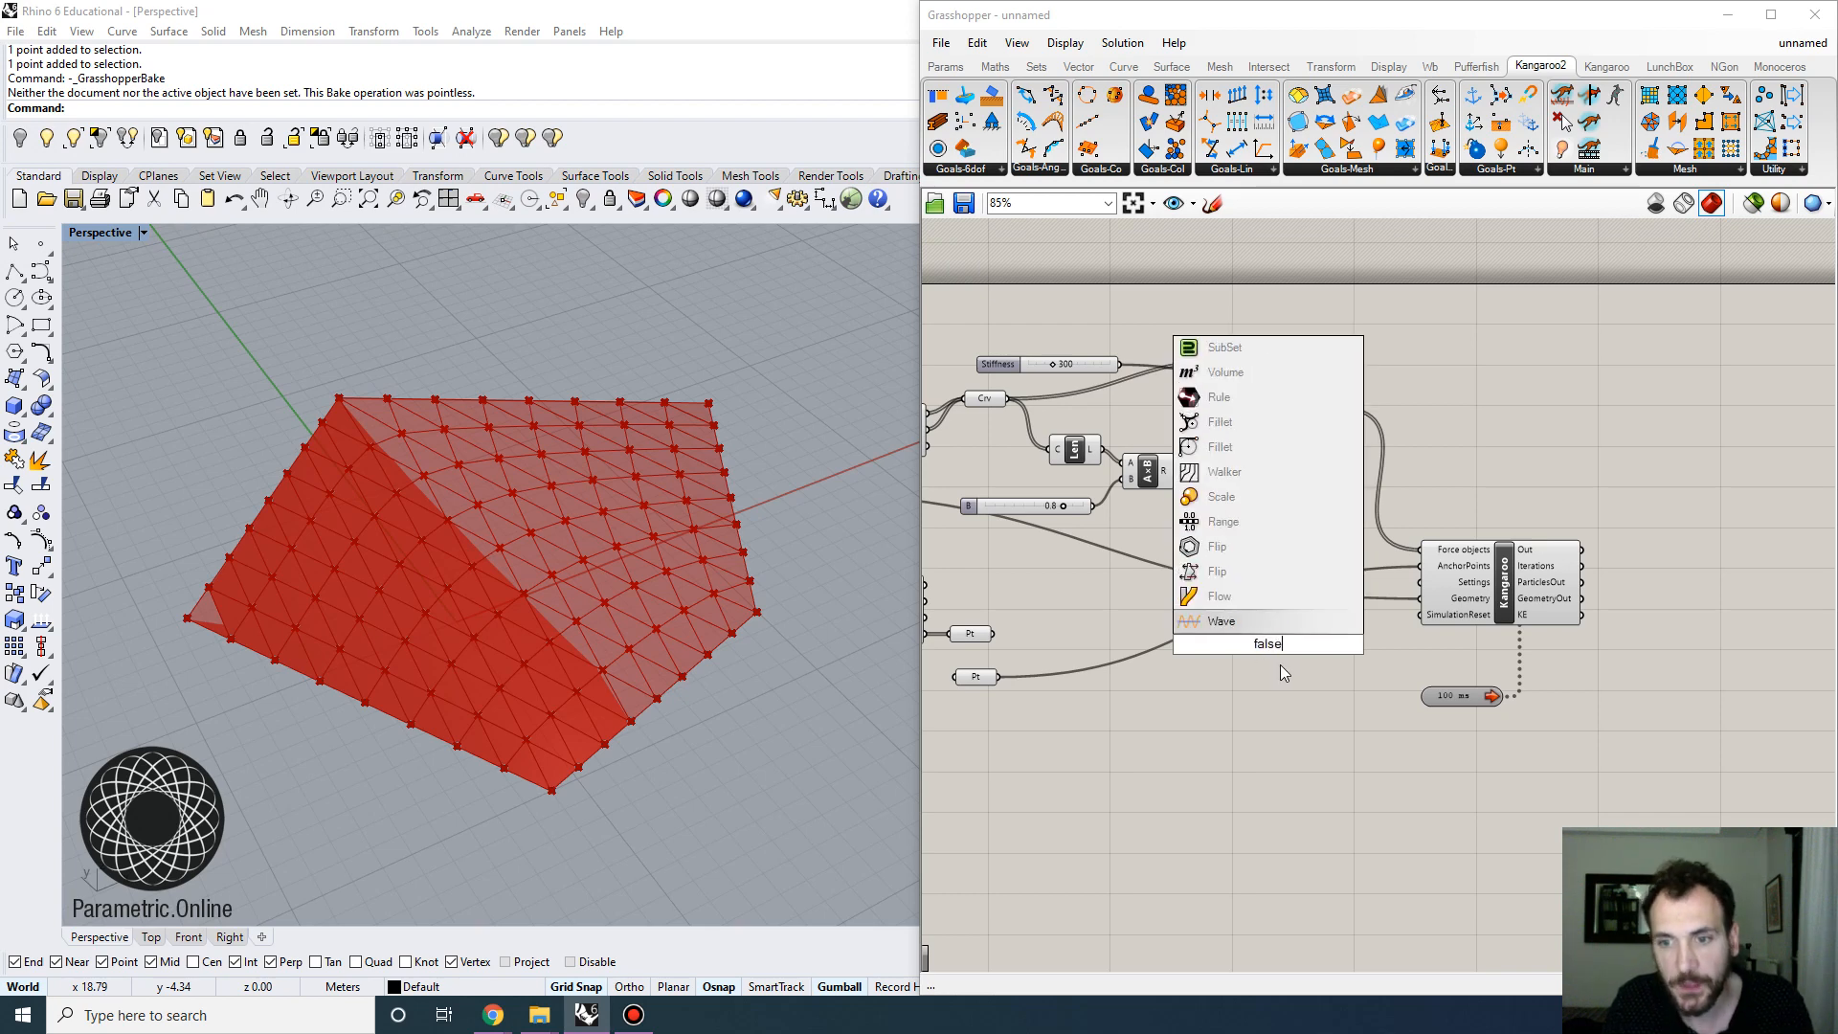
drag(1282, 643, 1160, 641)
text(bool)
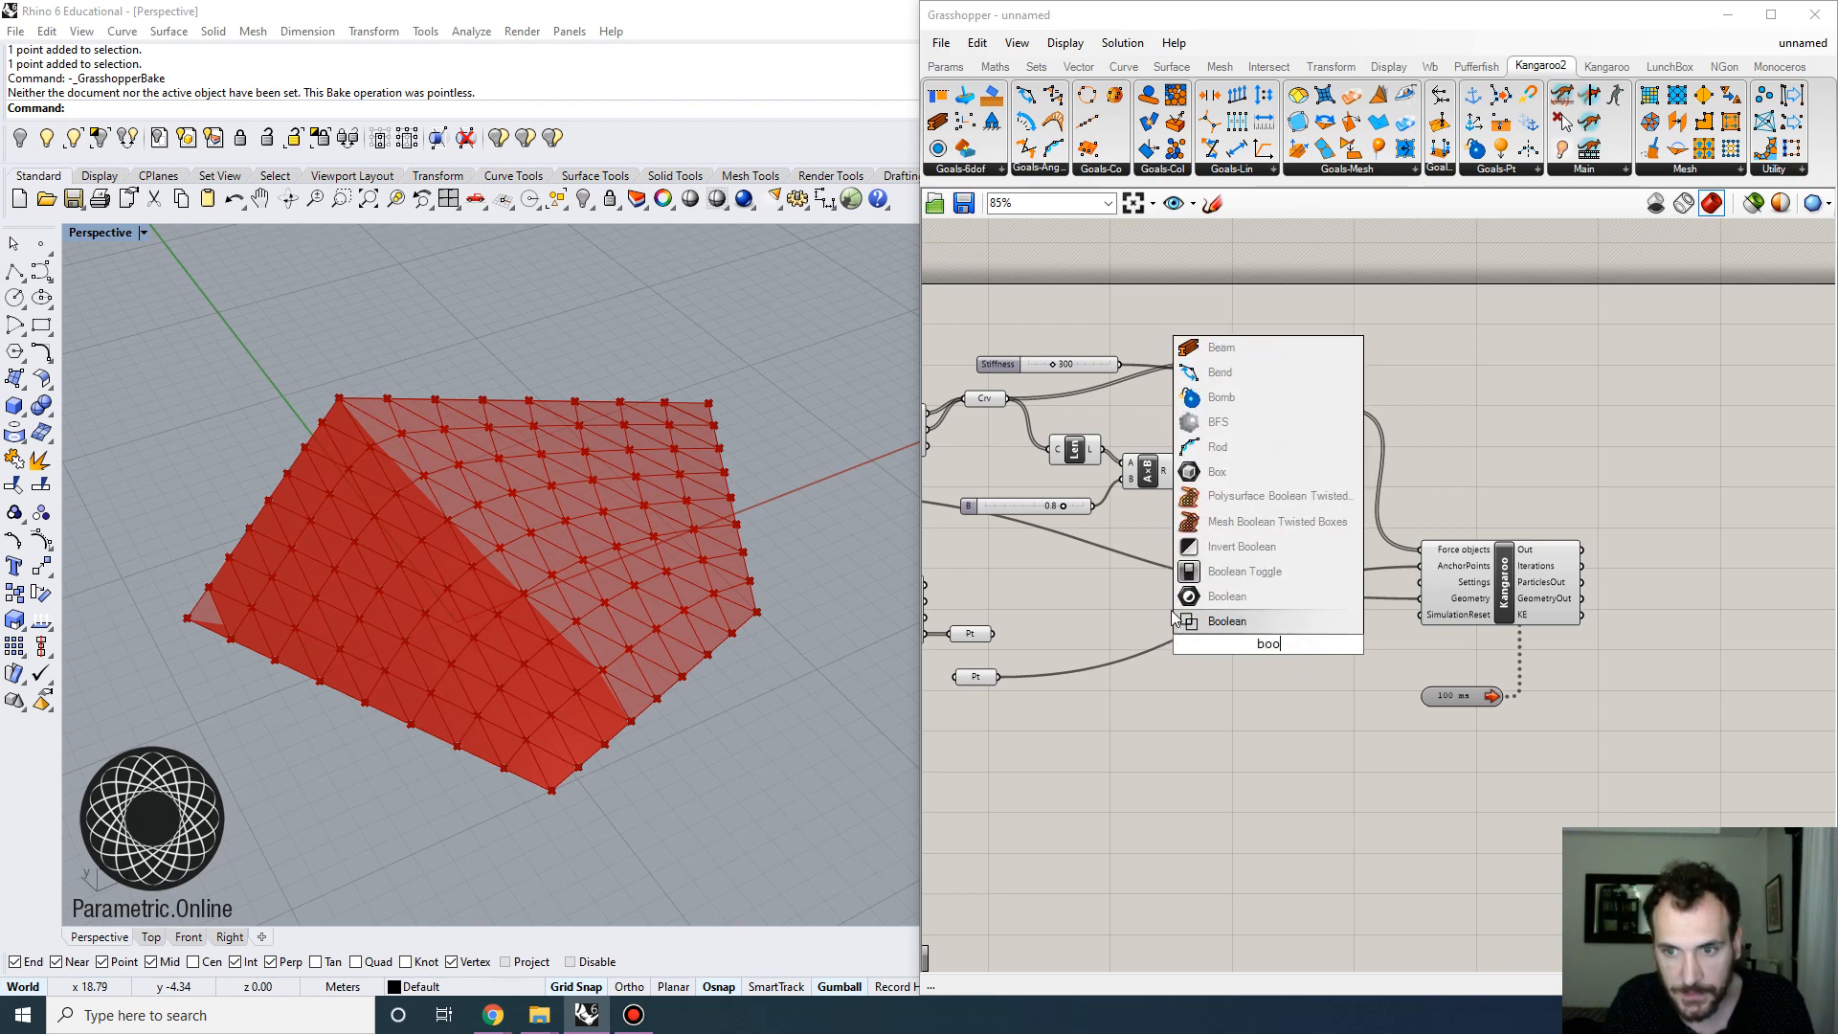
click(1233, 576)
scroll(1301, 635, up, 2)
drag(1316, 647, 1463, 617)
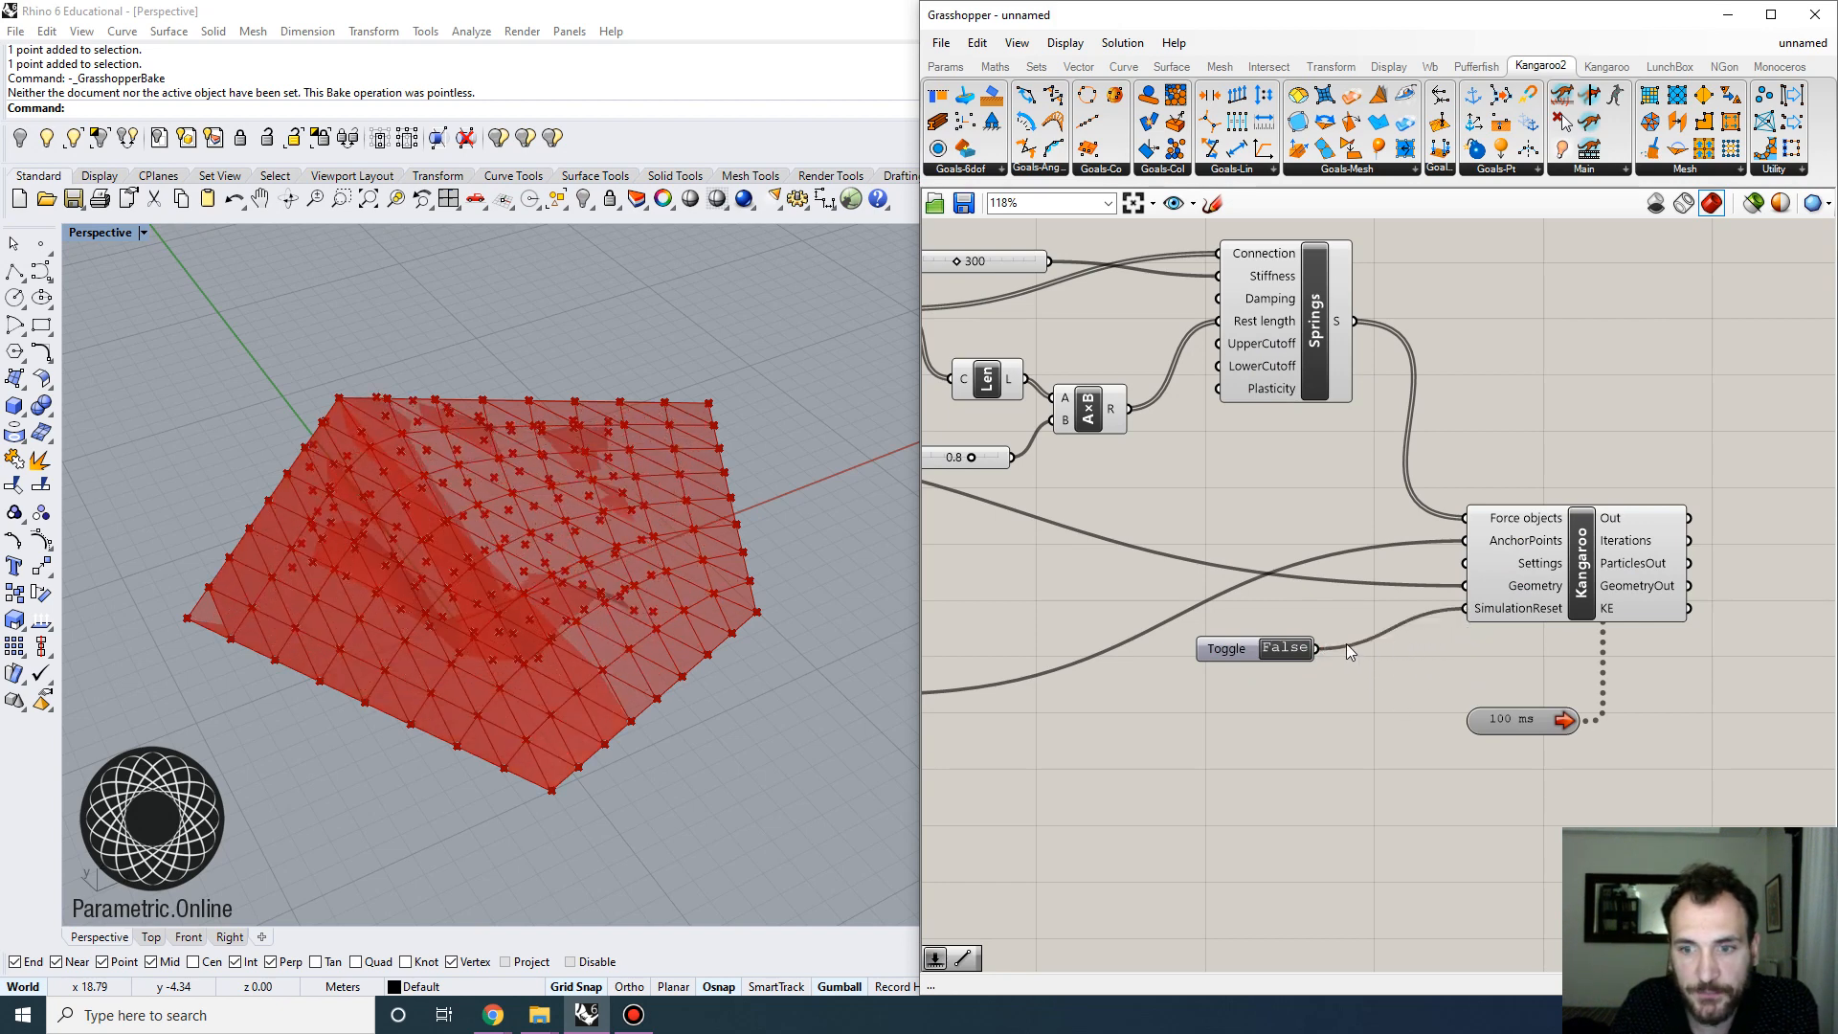
double_click(1285, 649)
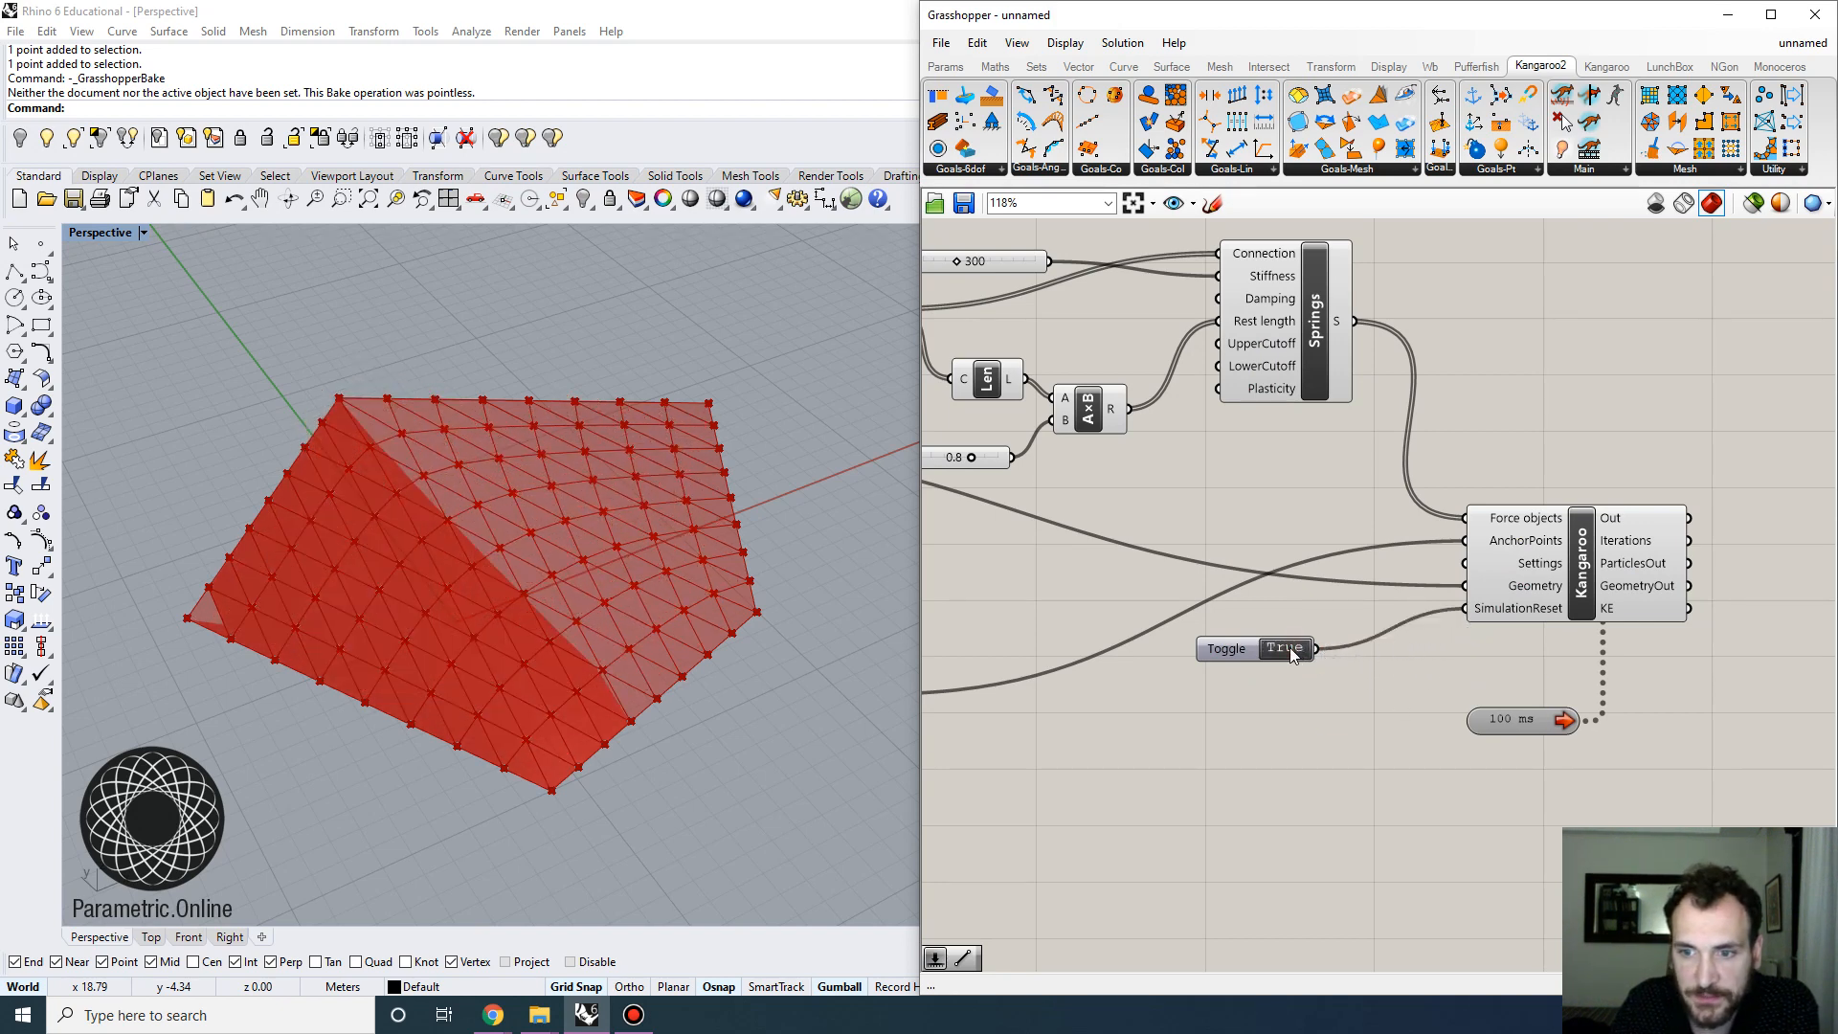
scroll(1285, 618, down, 2)
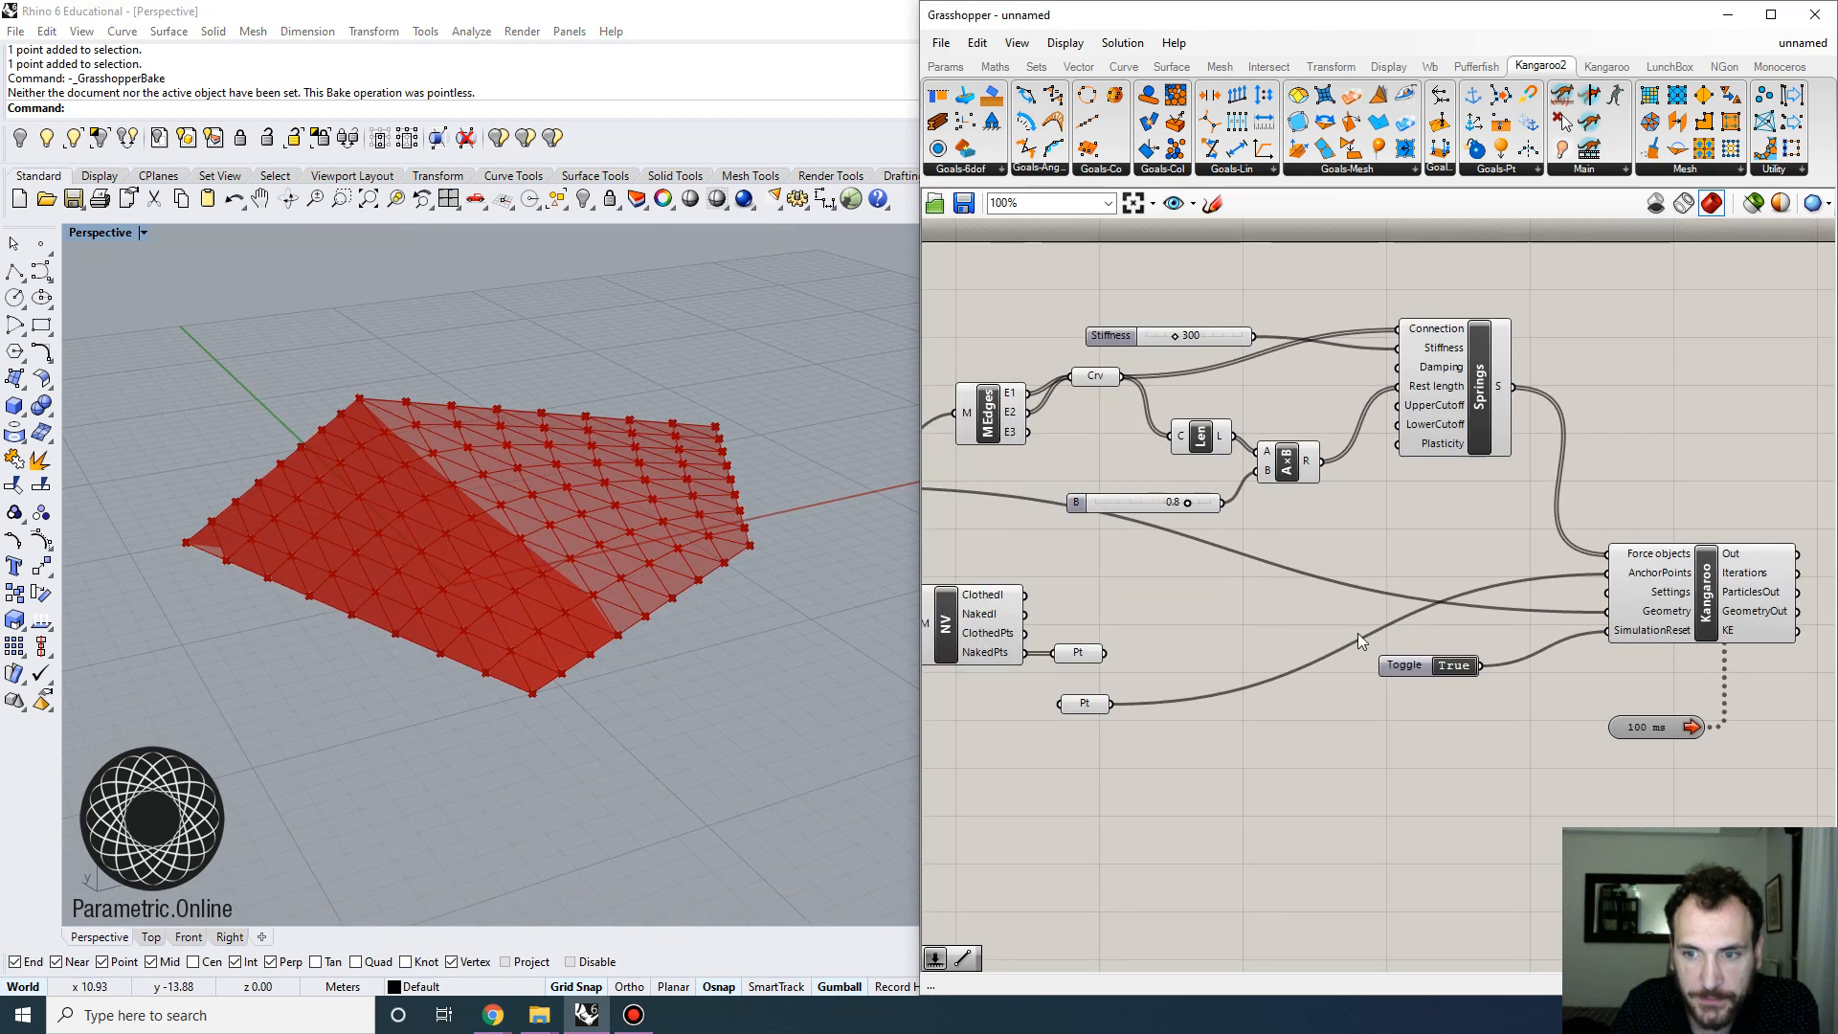
Reference the five corner points of the mesh as multiple points in the Pt parameter feeding Kangaroo's AnchorPoints
mouse_move(1554, 549)
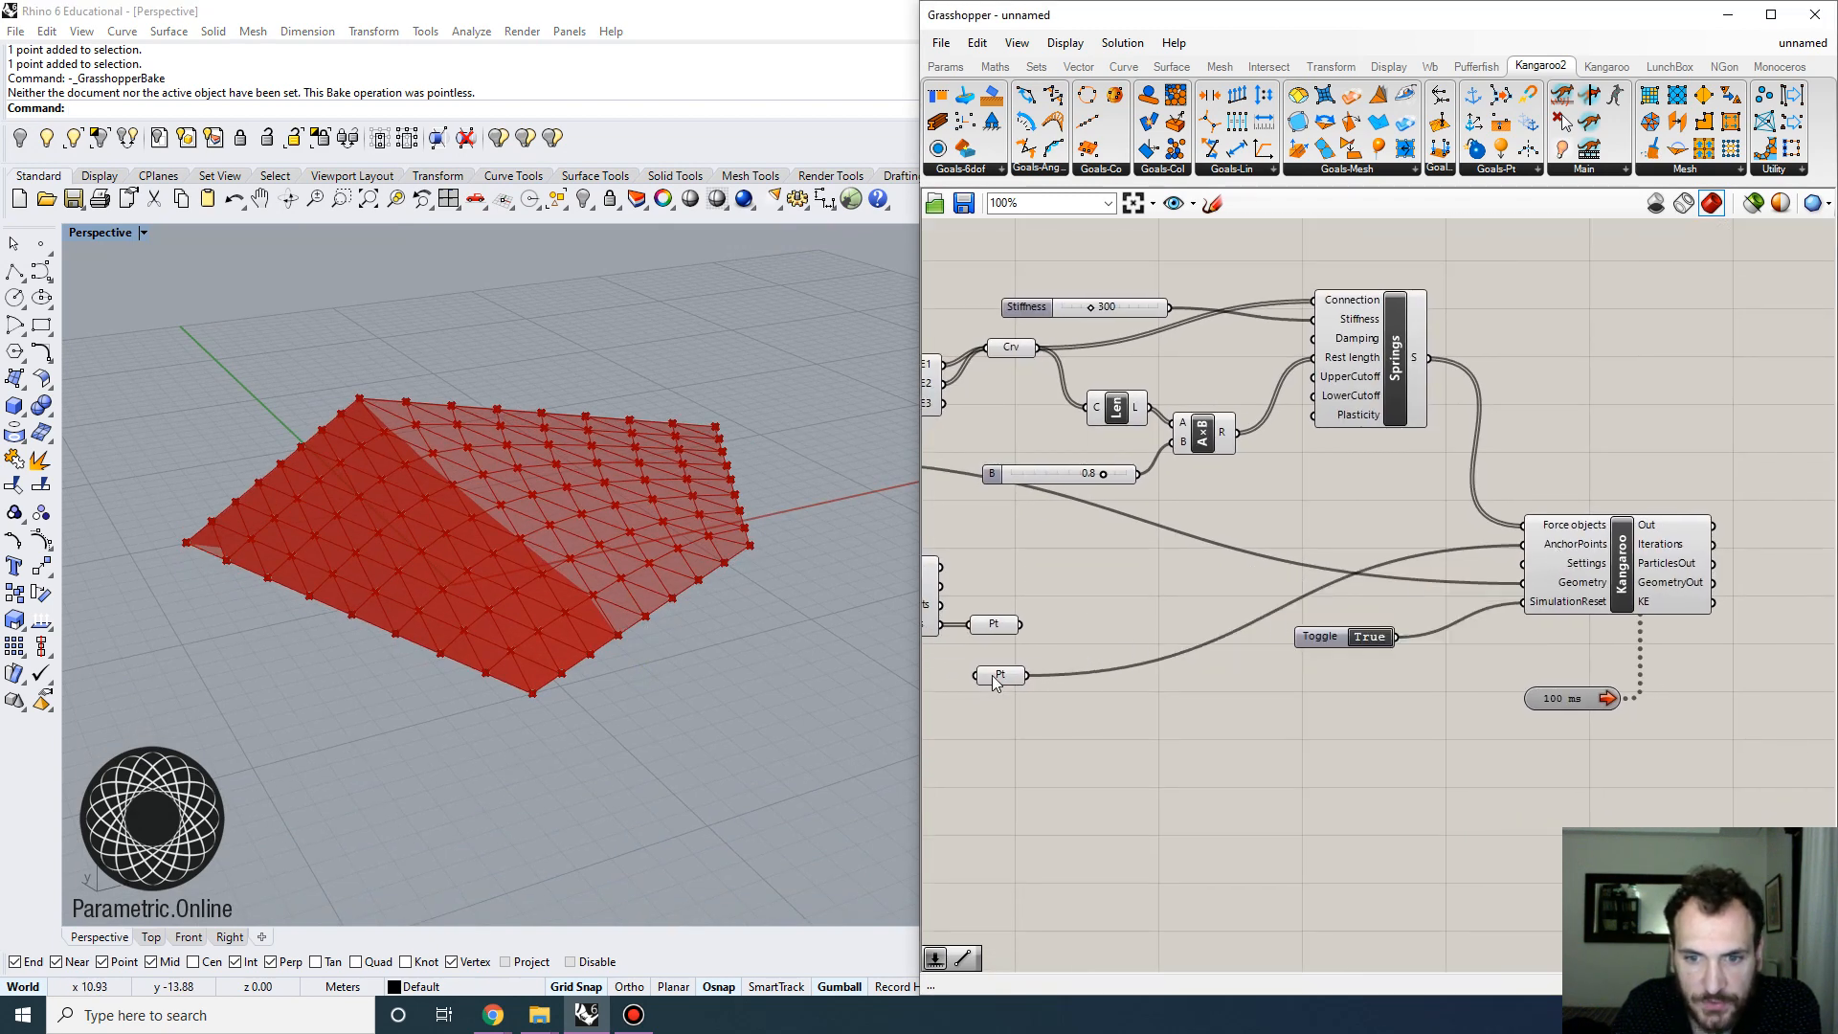
click(486, 673)
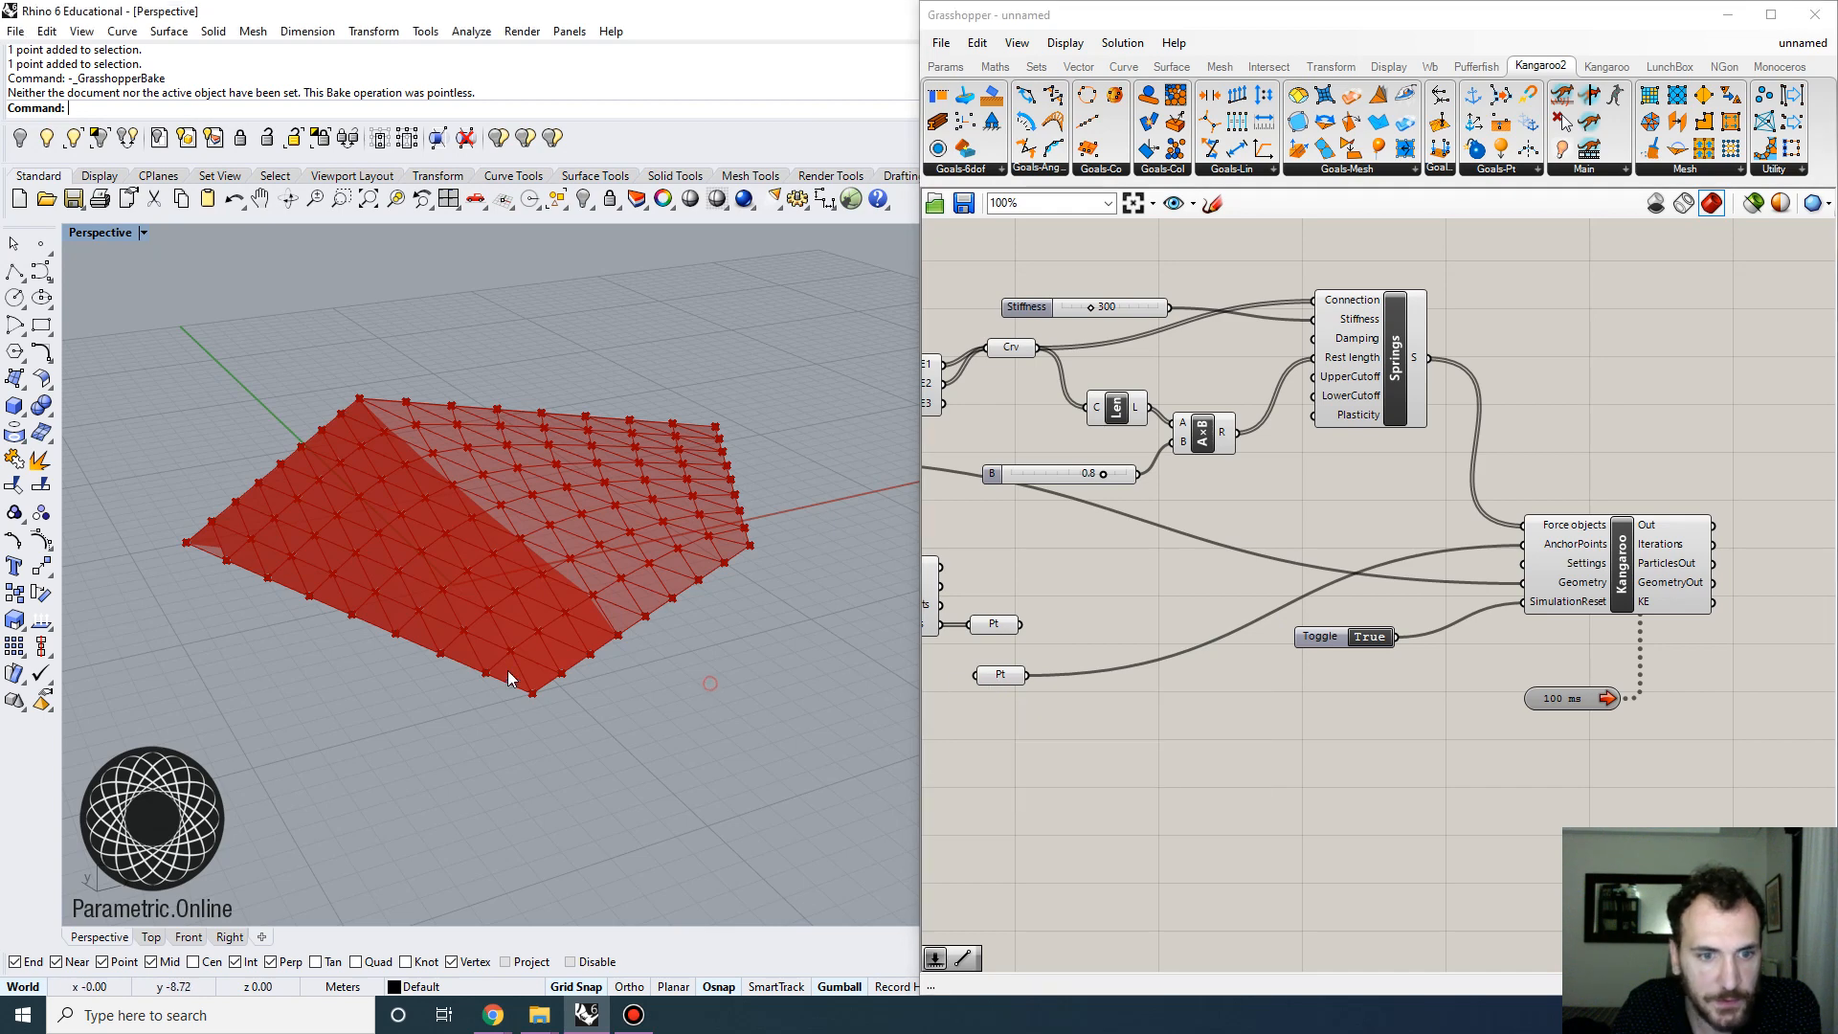
click(560, 726)
right_click(1000, 675)
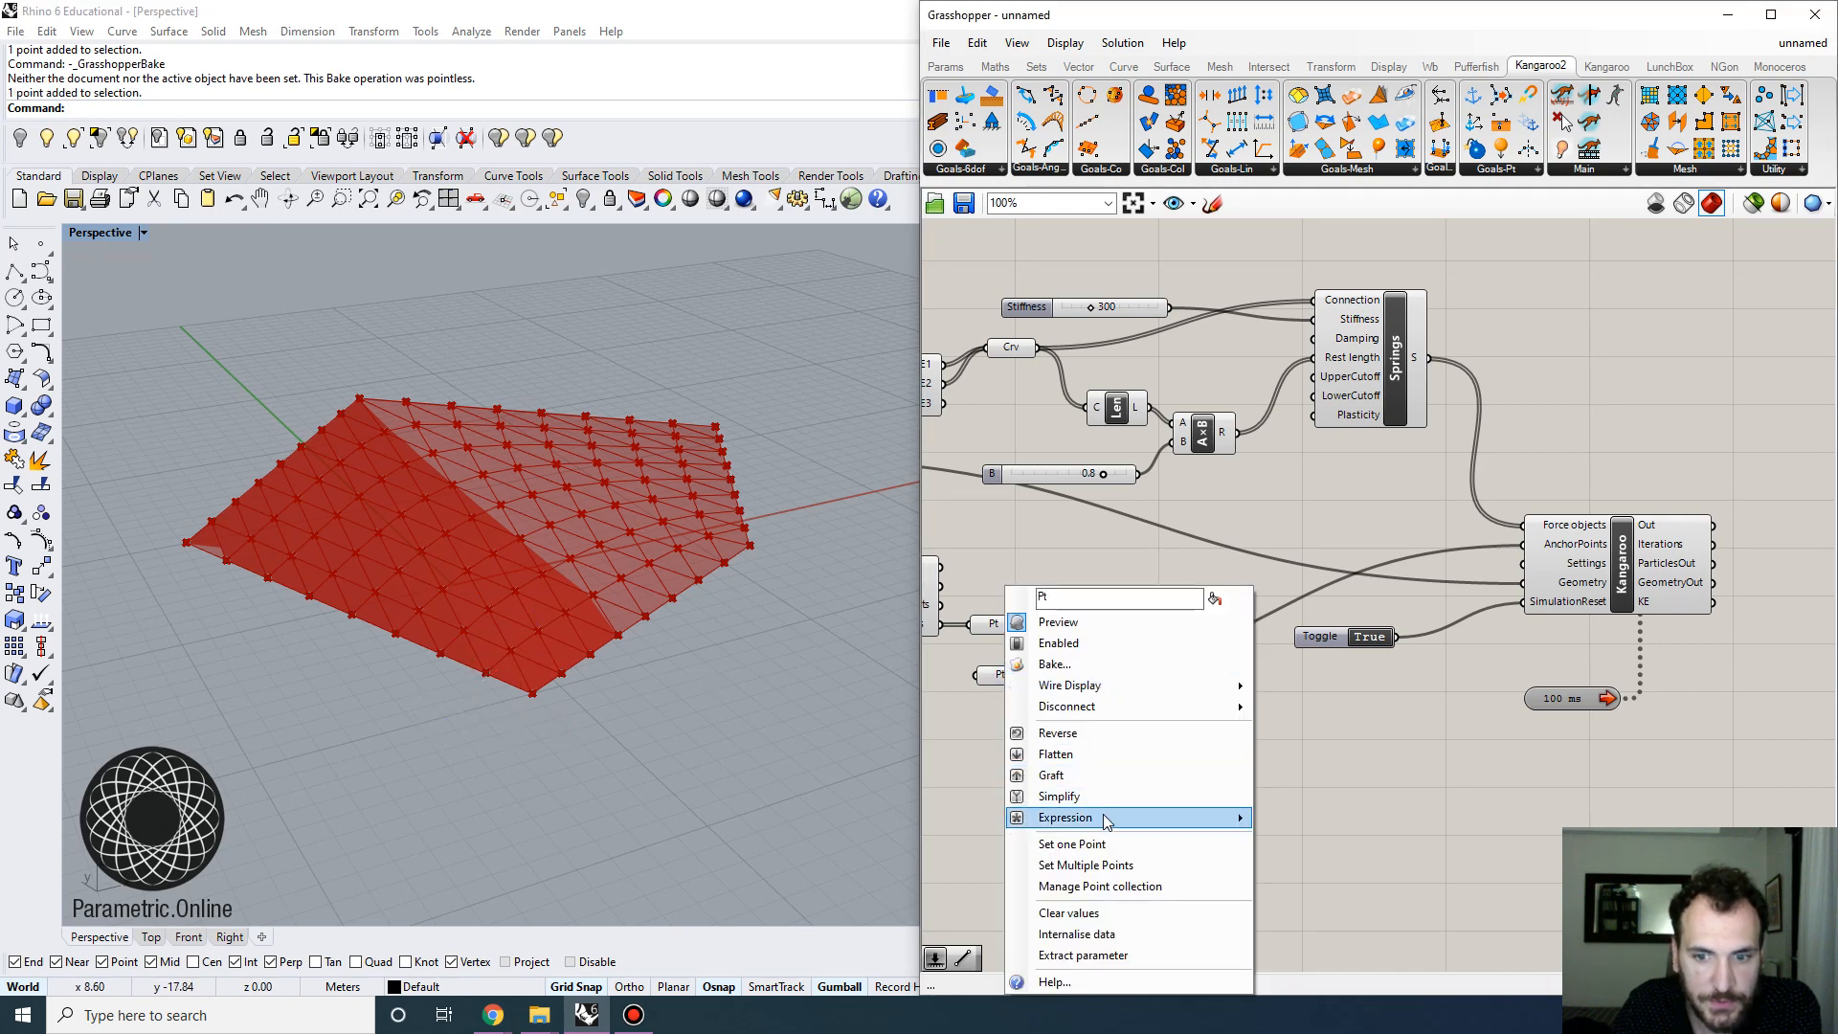
click(1125, 866)
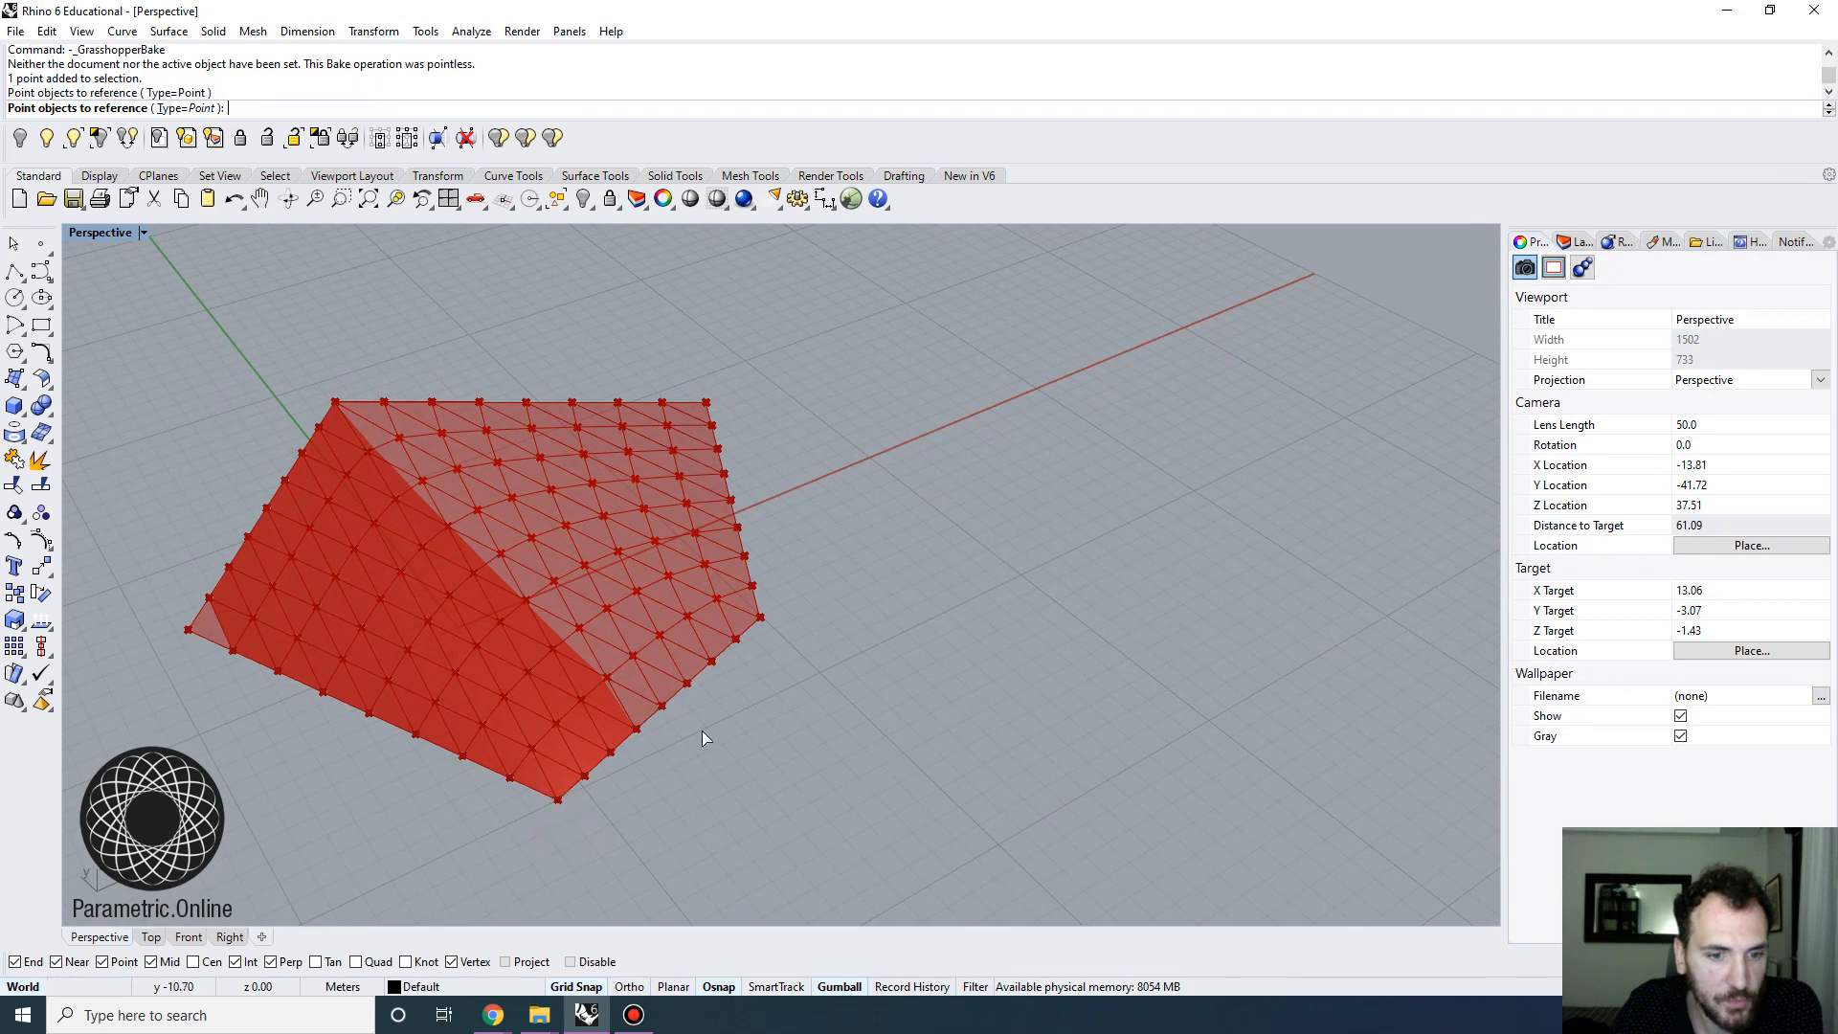
click(761, 618)
click(711, 405)
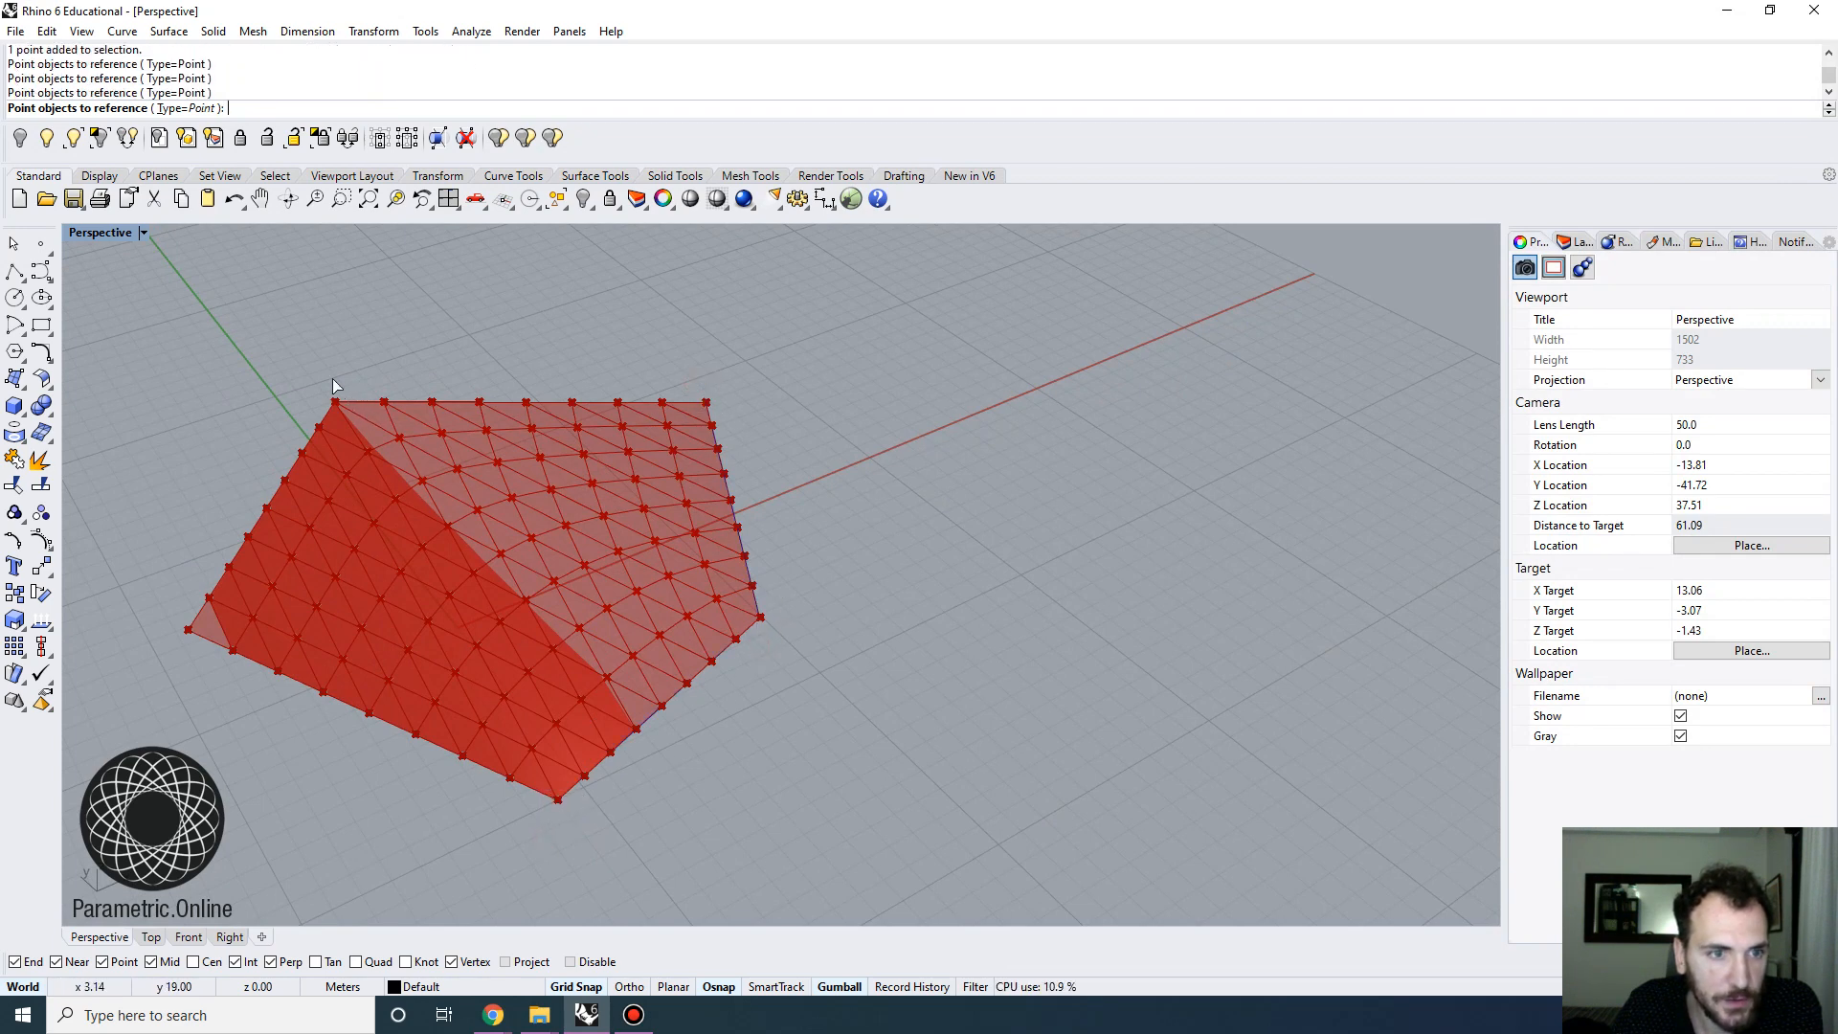
click(335, 402)
click(188, 629)
key(Return)
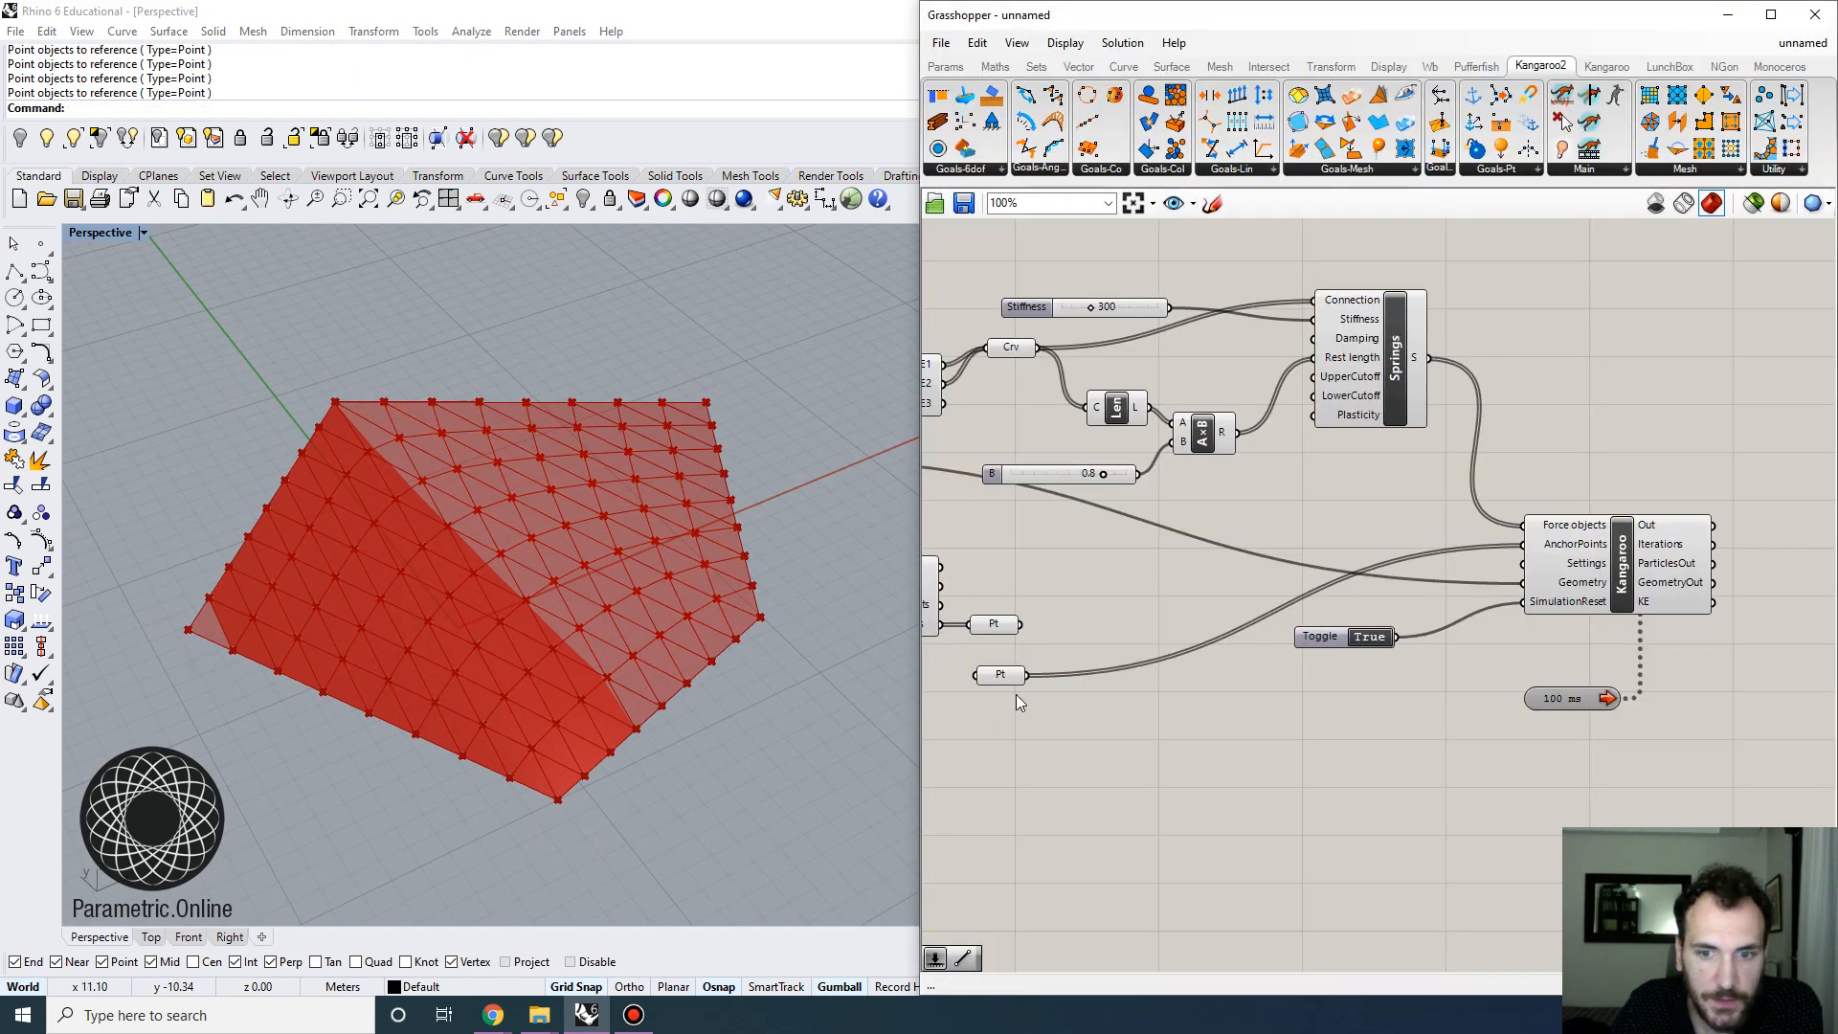
Highlight the anchor Pt parameter and examine its points on the mesh corners and the wiring into Kangaroo
click(1000, 676)
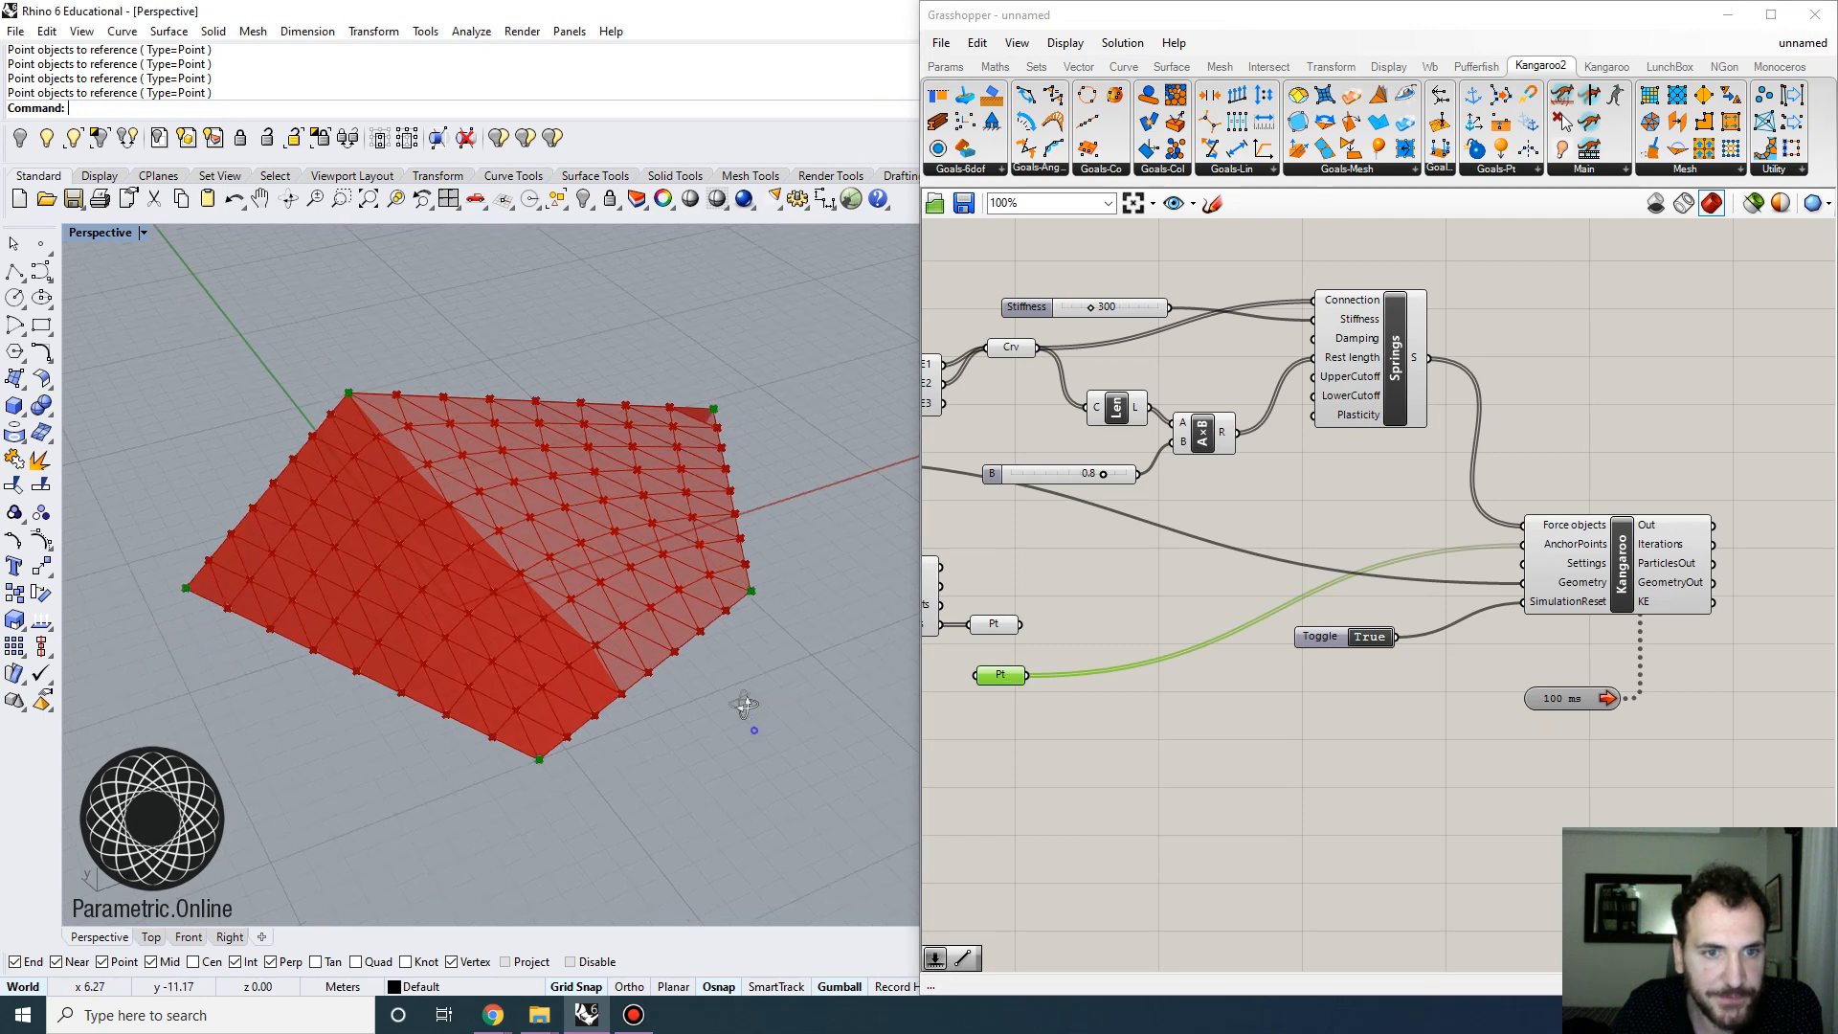
right_drag(743, 705, 814, 509)
right_drag(781, 501, 763, 572)
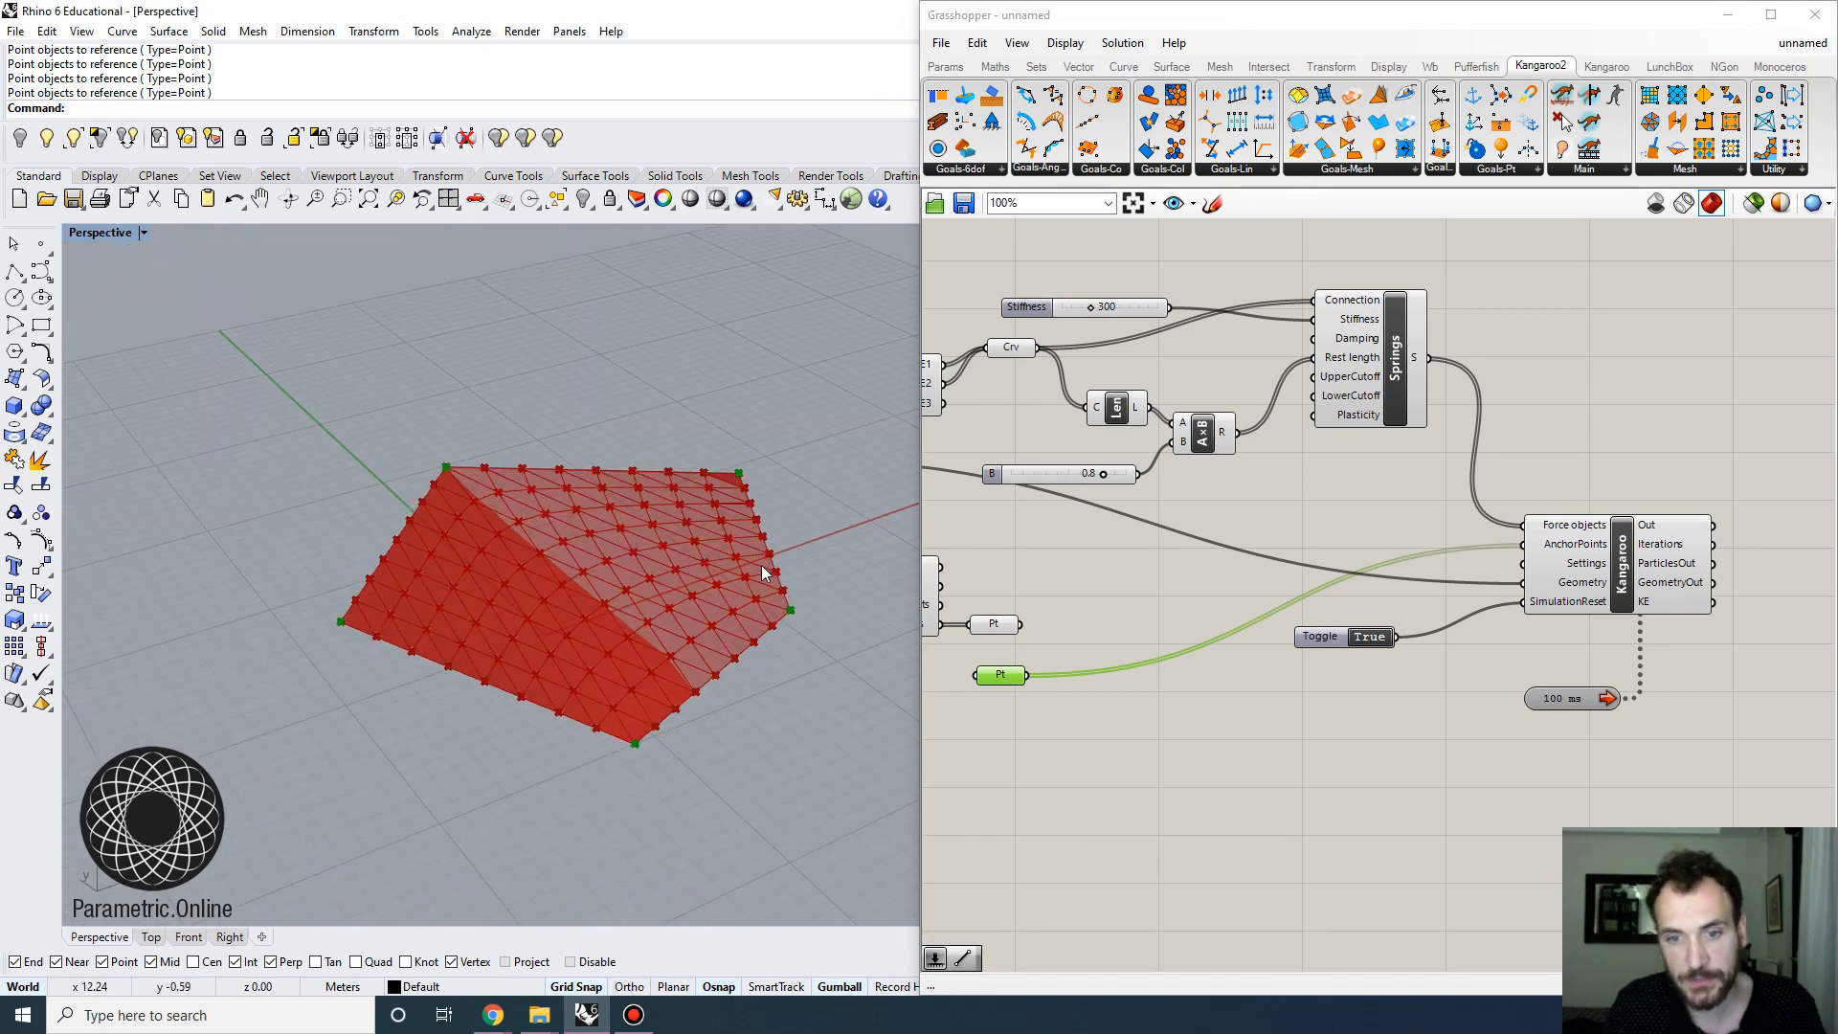
right_drag(784, 578, 731, 565)
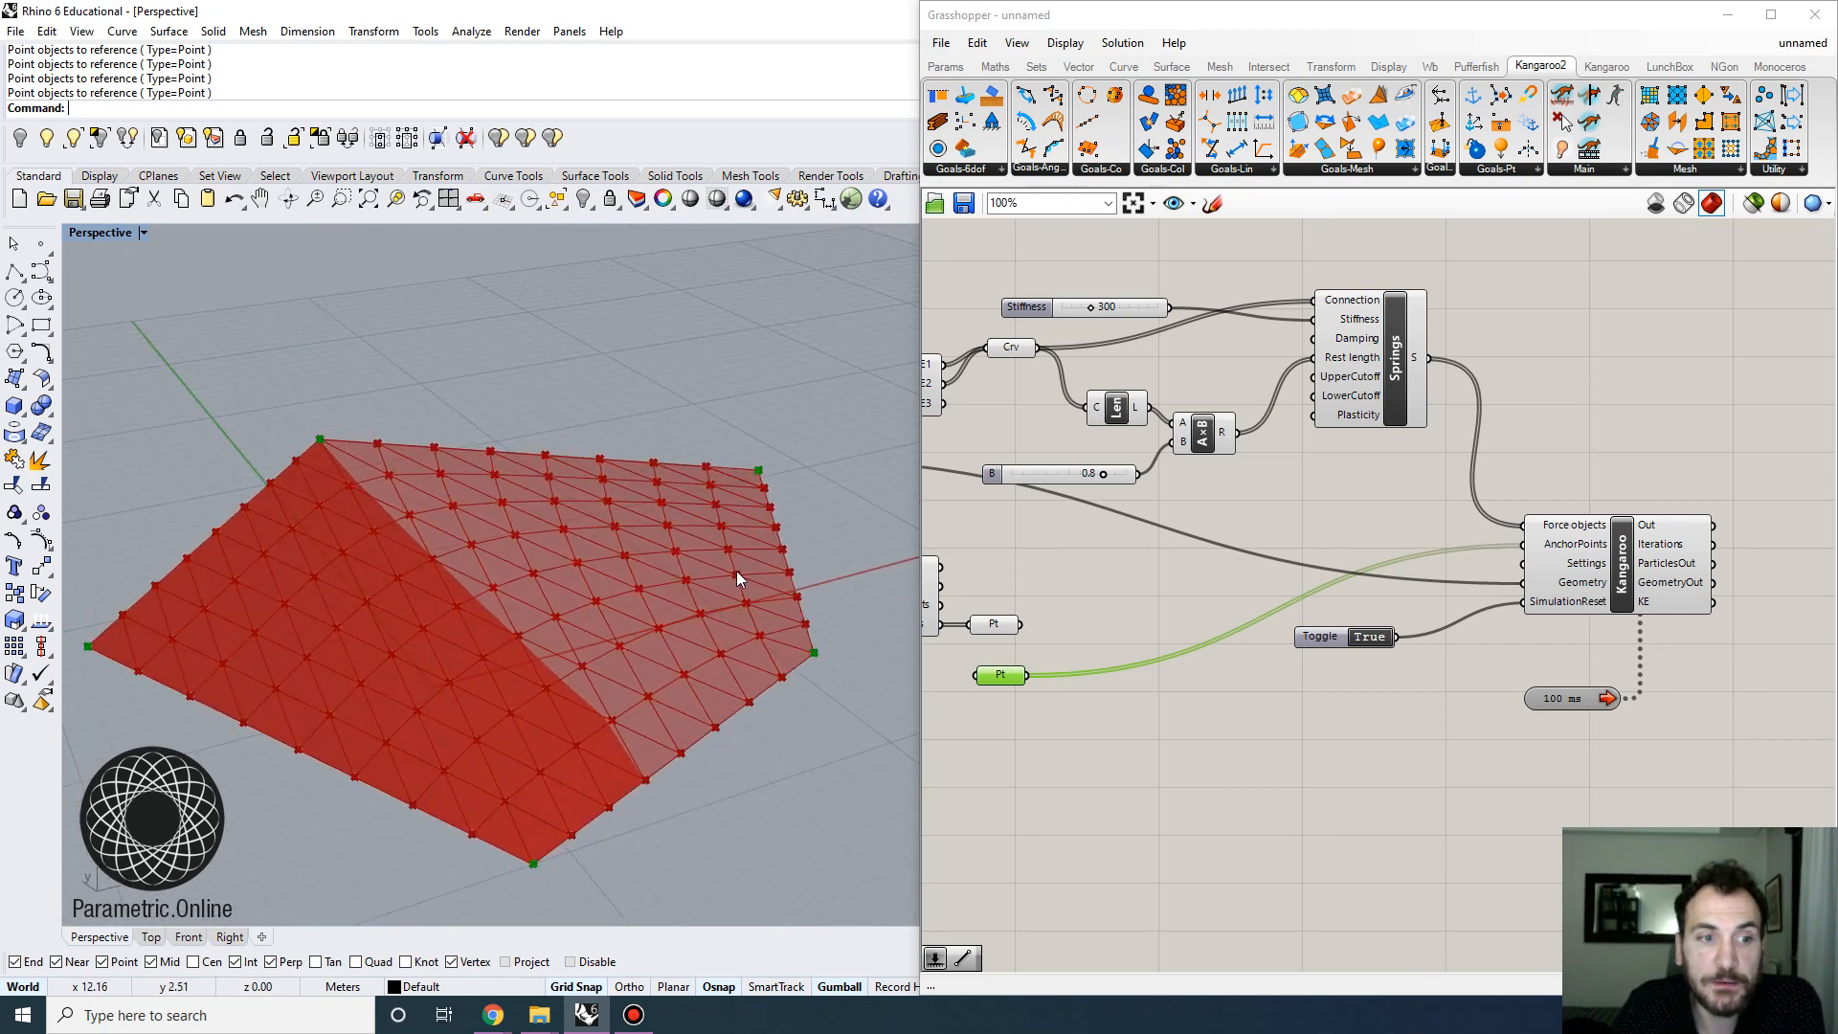
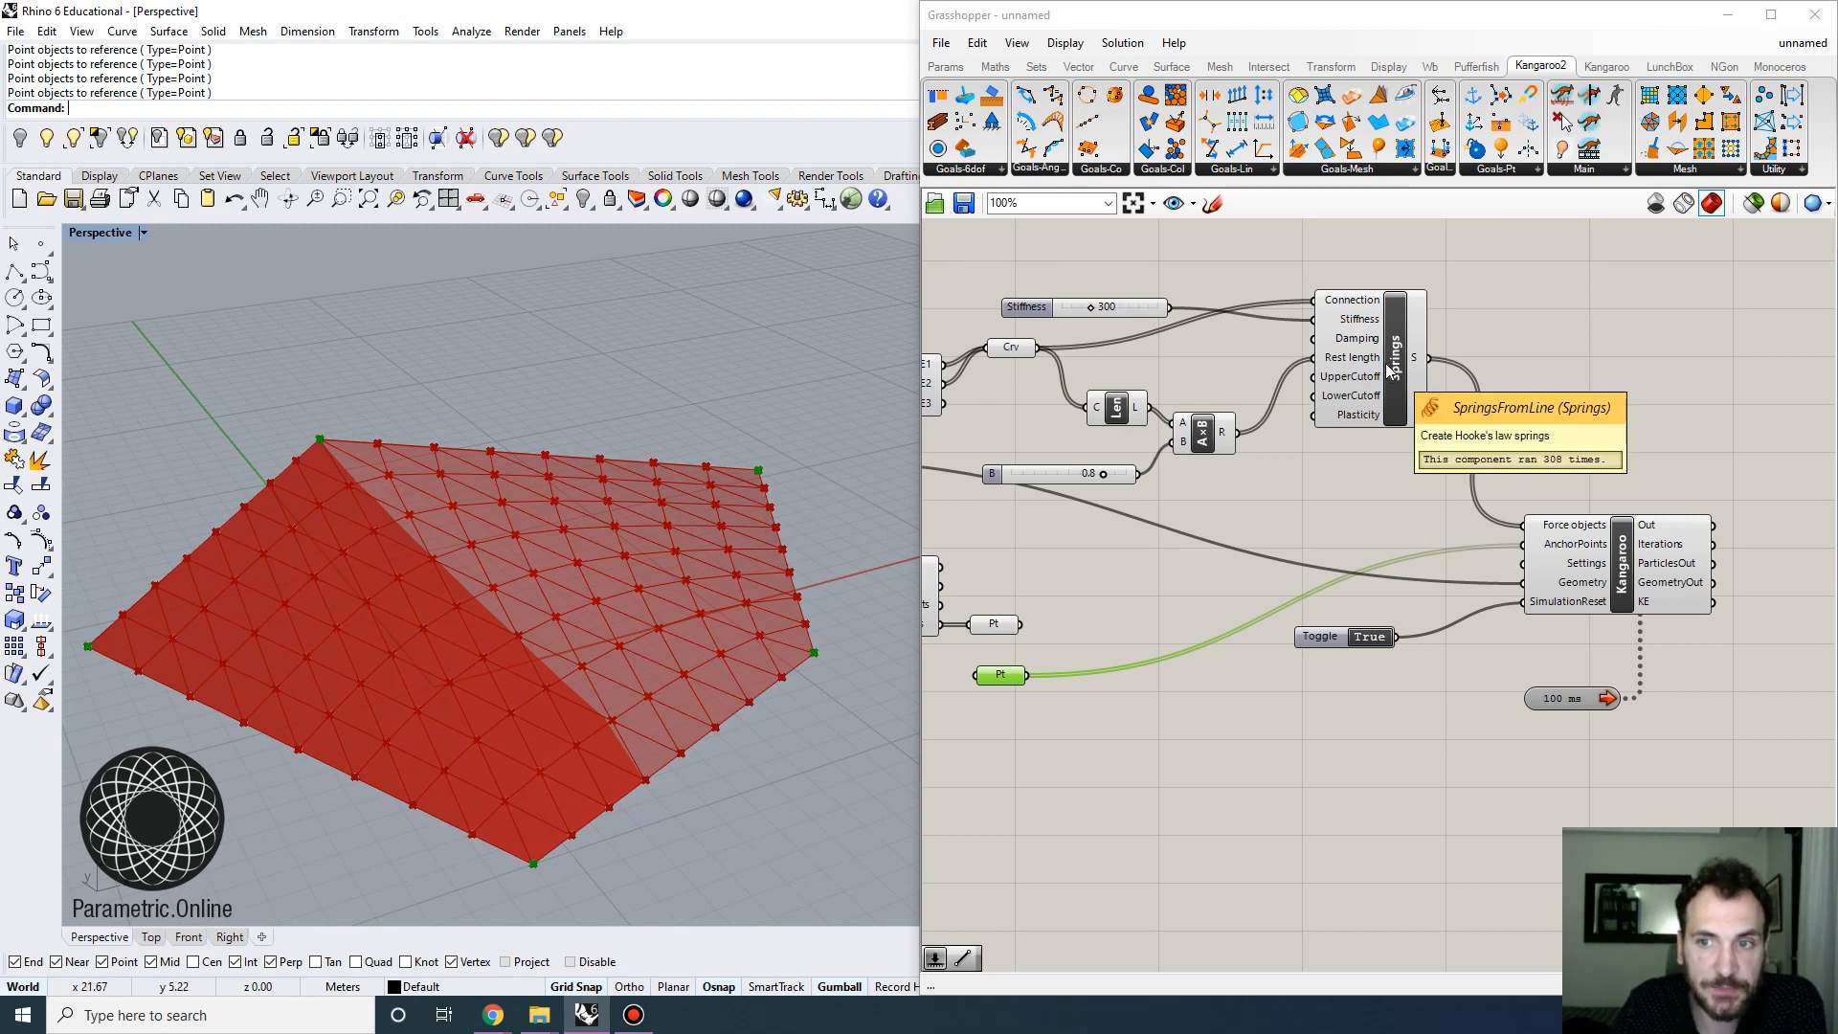
right_drag(1100, 373, 1261, 402)
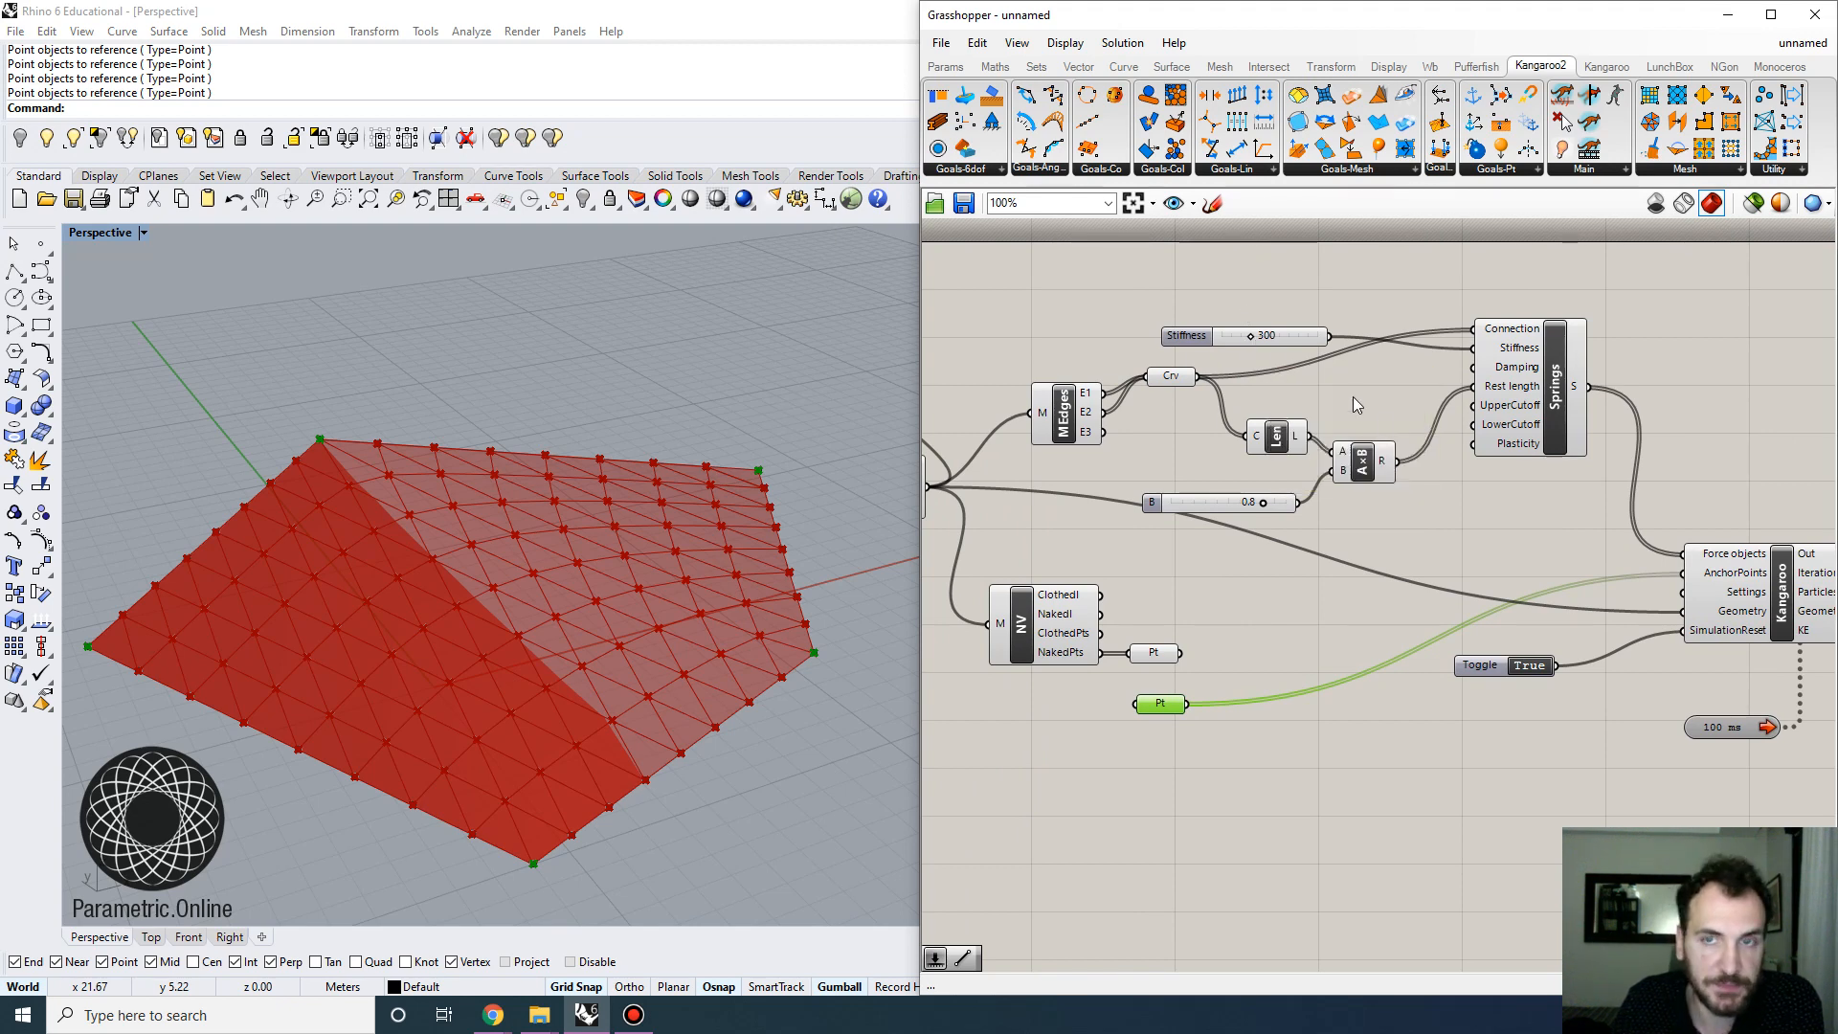
right_drag(1603, 589, 1455, 553)
Turn off the preview of all components upstream of Springs and Kangaroo, including the mesh, edge and point components
scroll(1369, 589, down, 2)
right_drag(1157, 649, 1440, 594)
drag(1520, 669, 1065, 331)
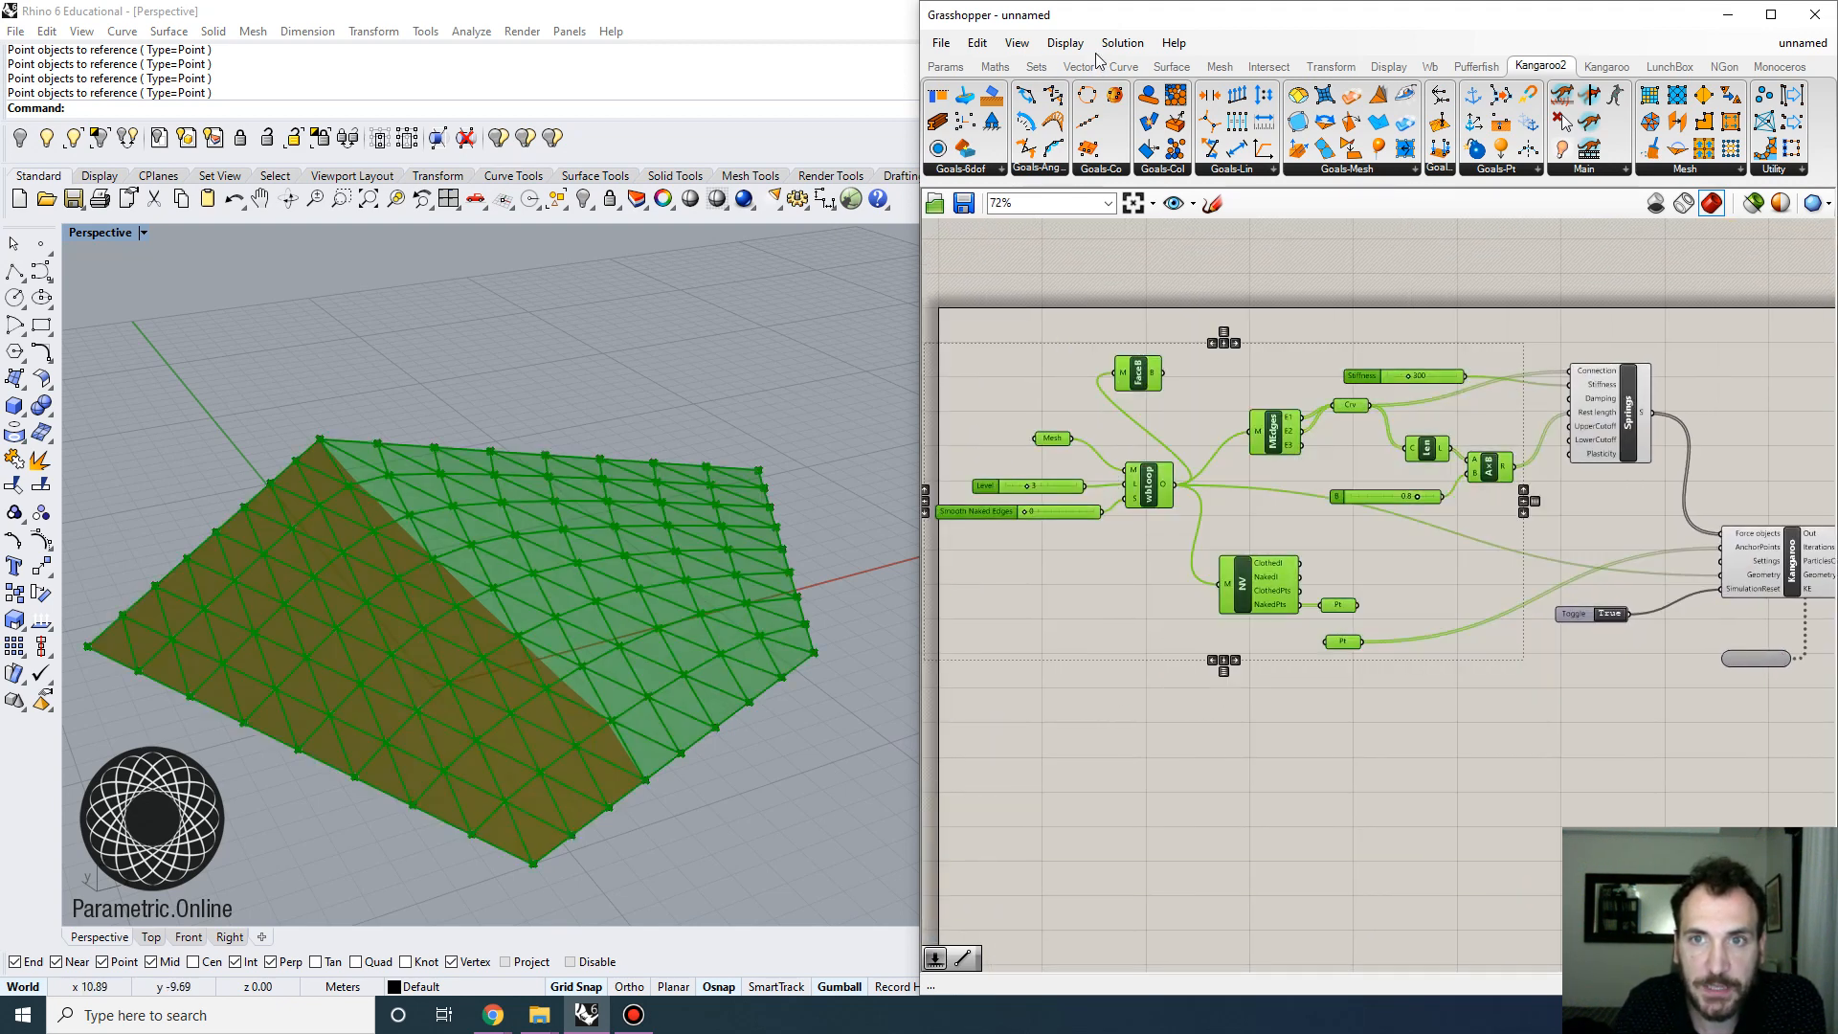
click(1121, 43)
click(1206, 325)
Add a Mesh parameter and connect Kangaroo's GeometryOut output to it
scroll(1526, 479, up, 4)
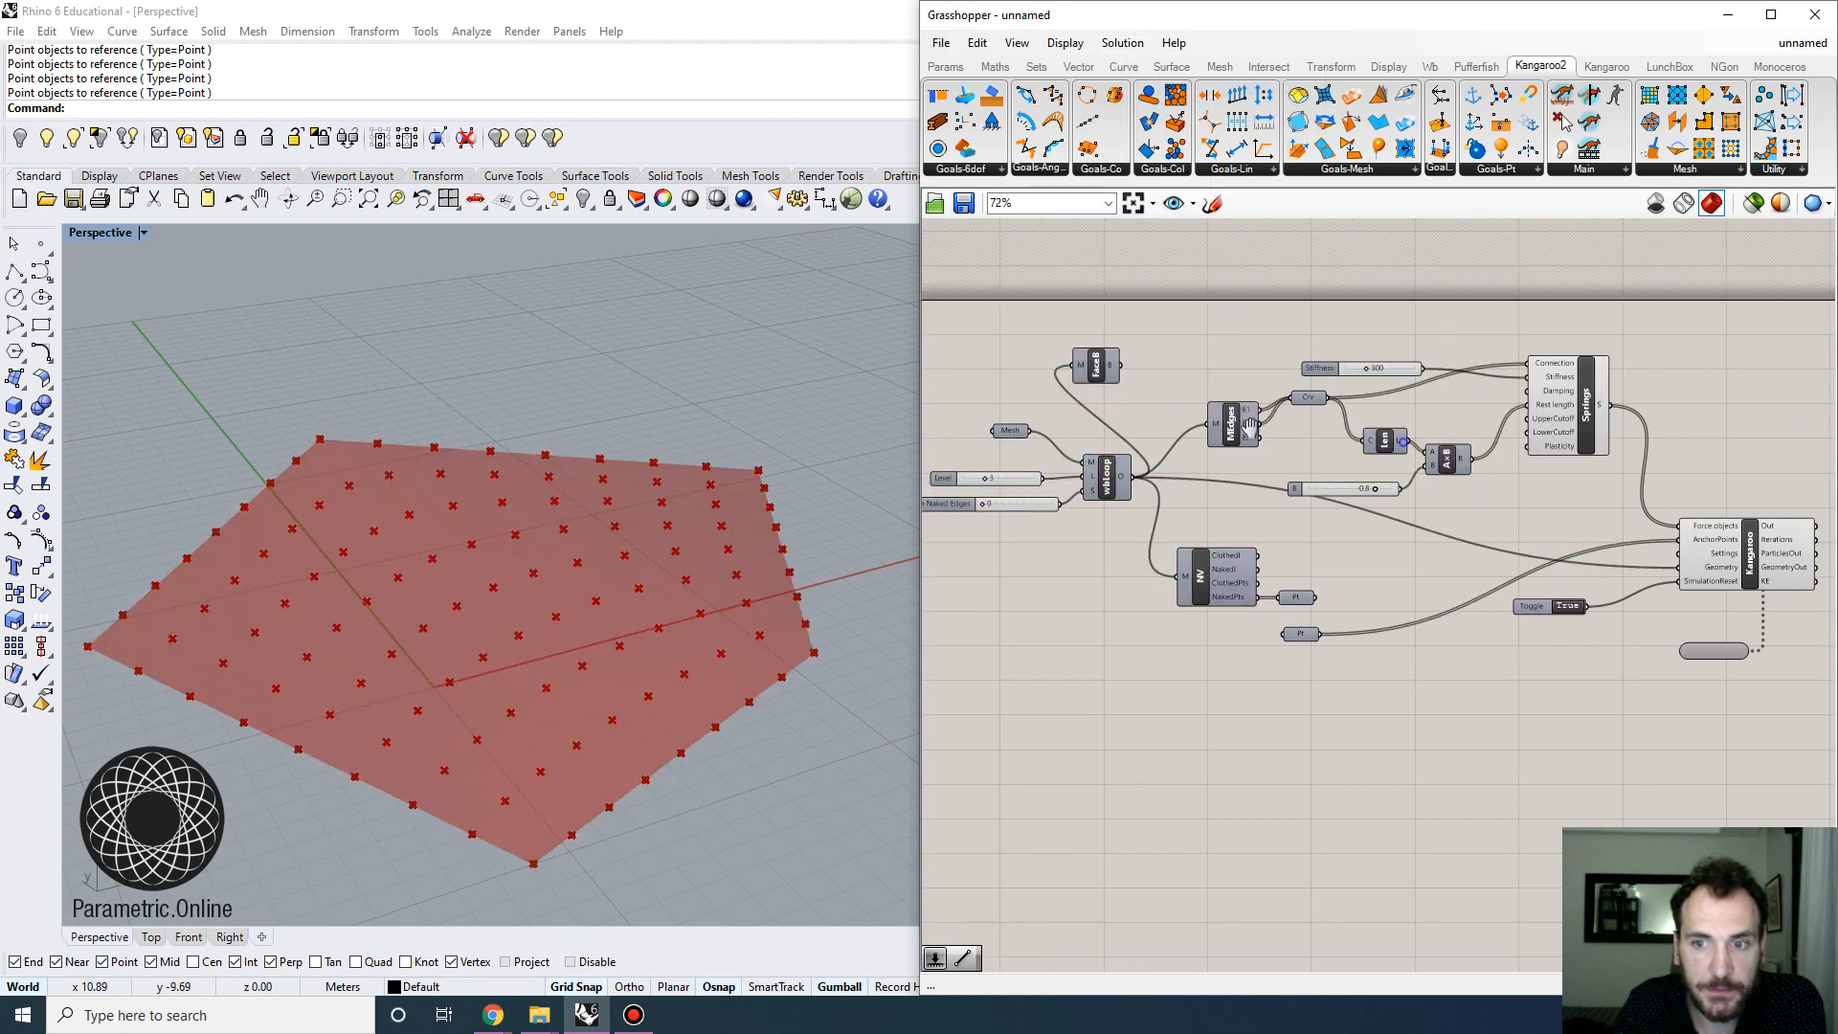
double_click(1530, 567)
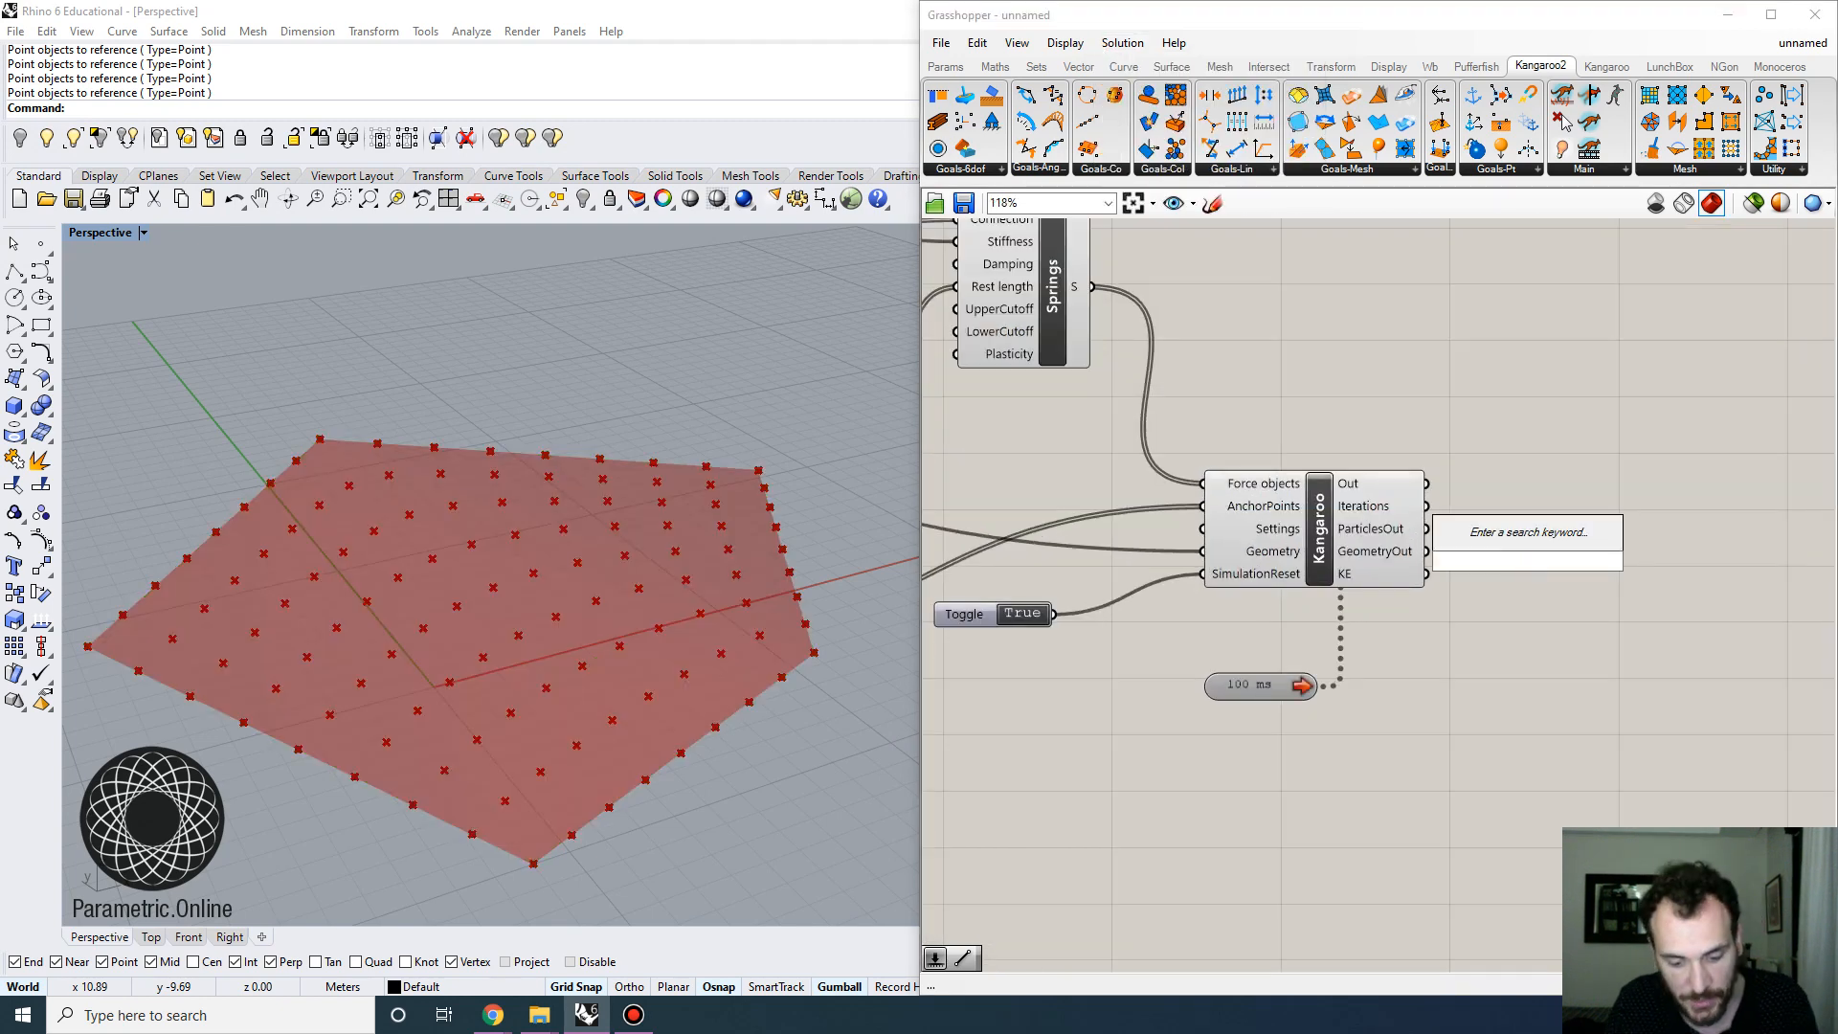
text(mesh)
click(1504, 542)
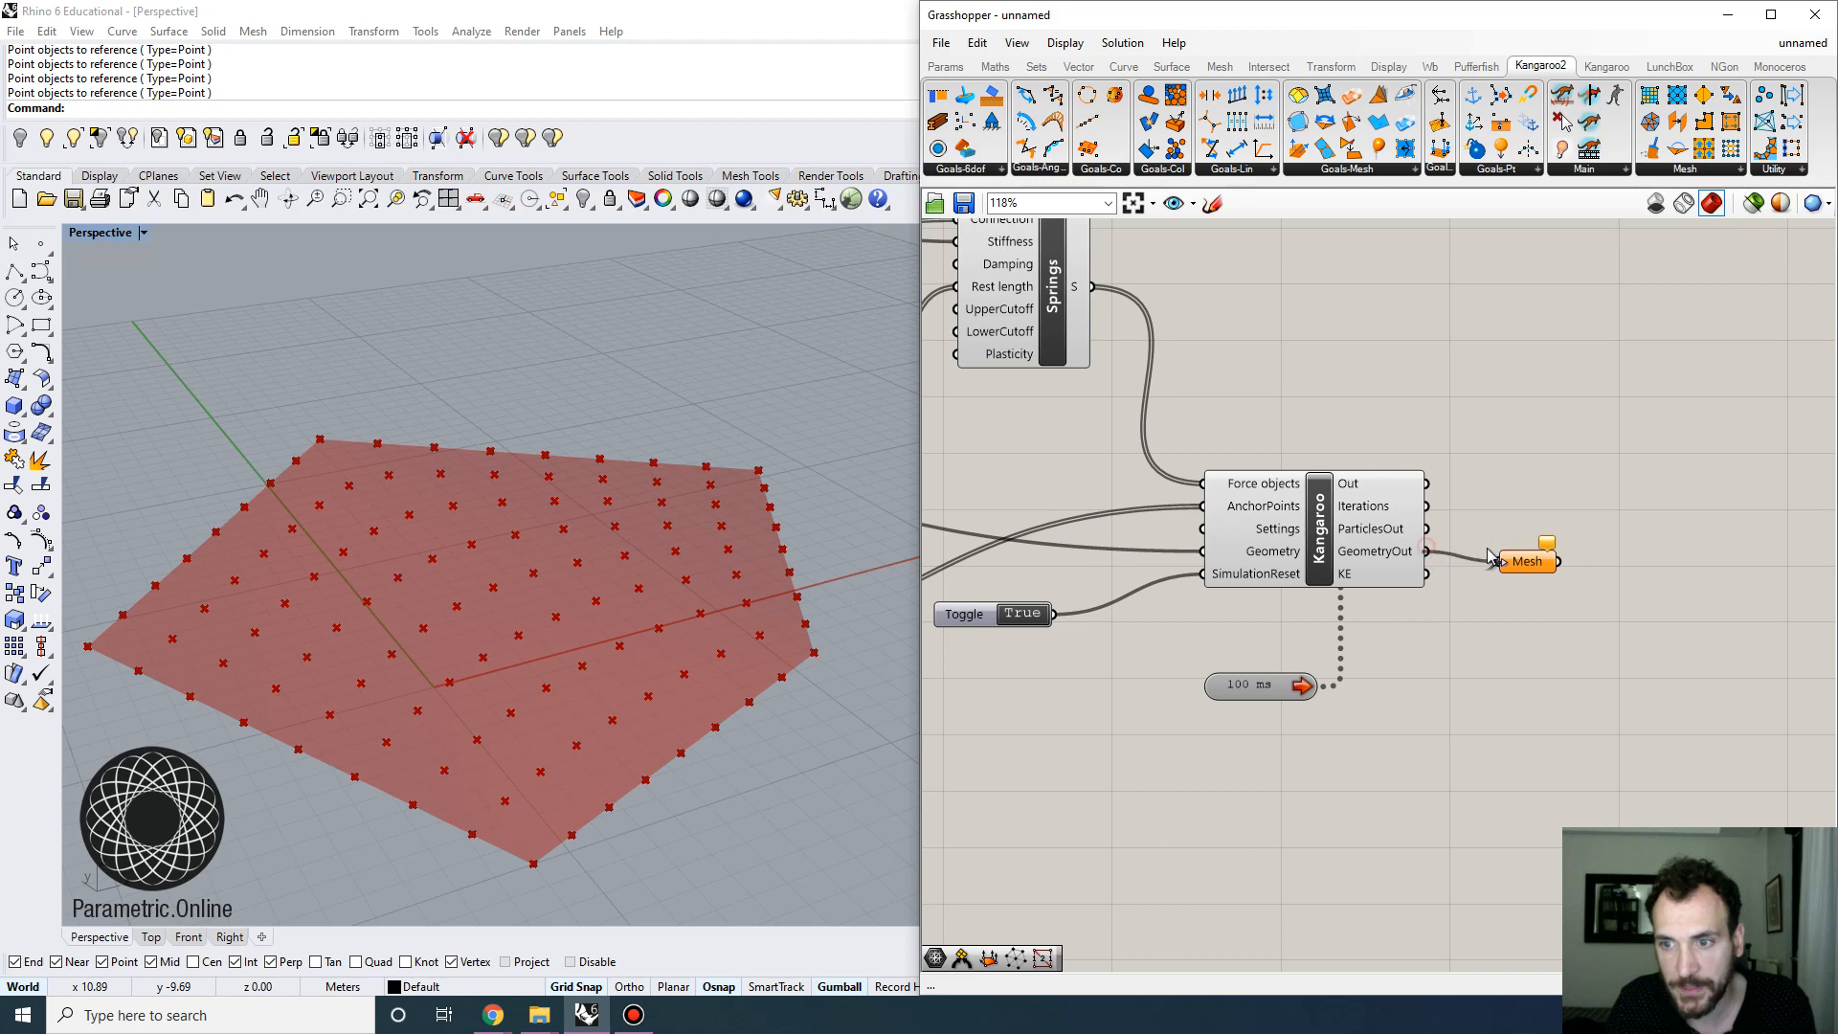
drag(1489, 557, 1500, 560)
Turn off the preview of the Springs and Kangaroo components
scroll(1328, 525, down, 4)
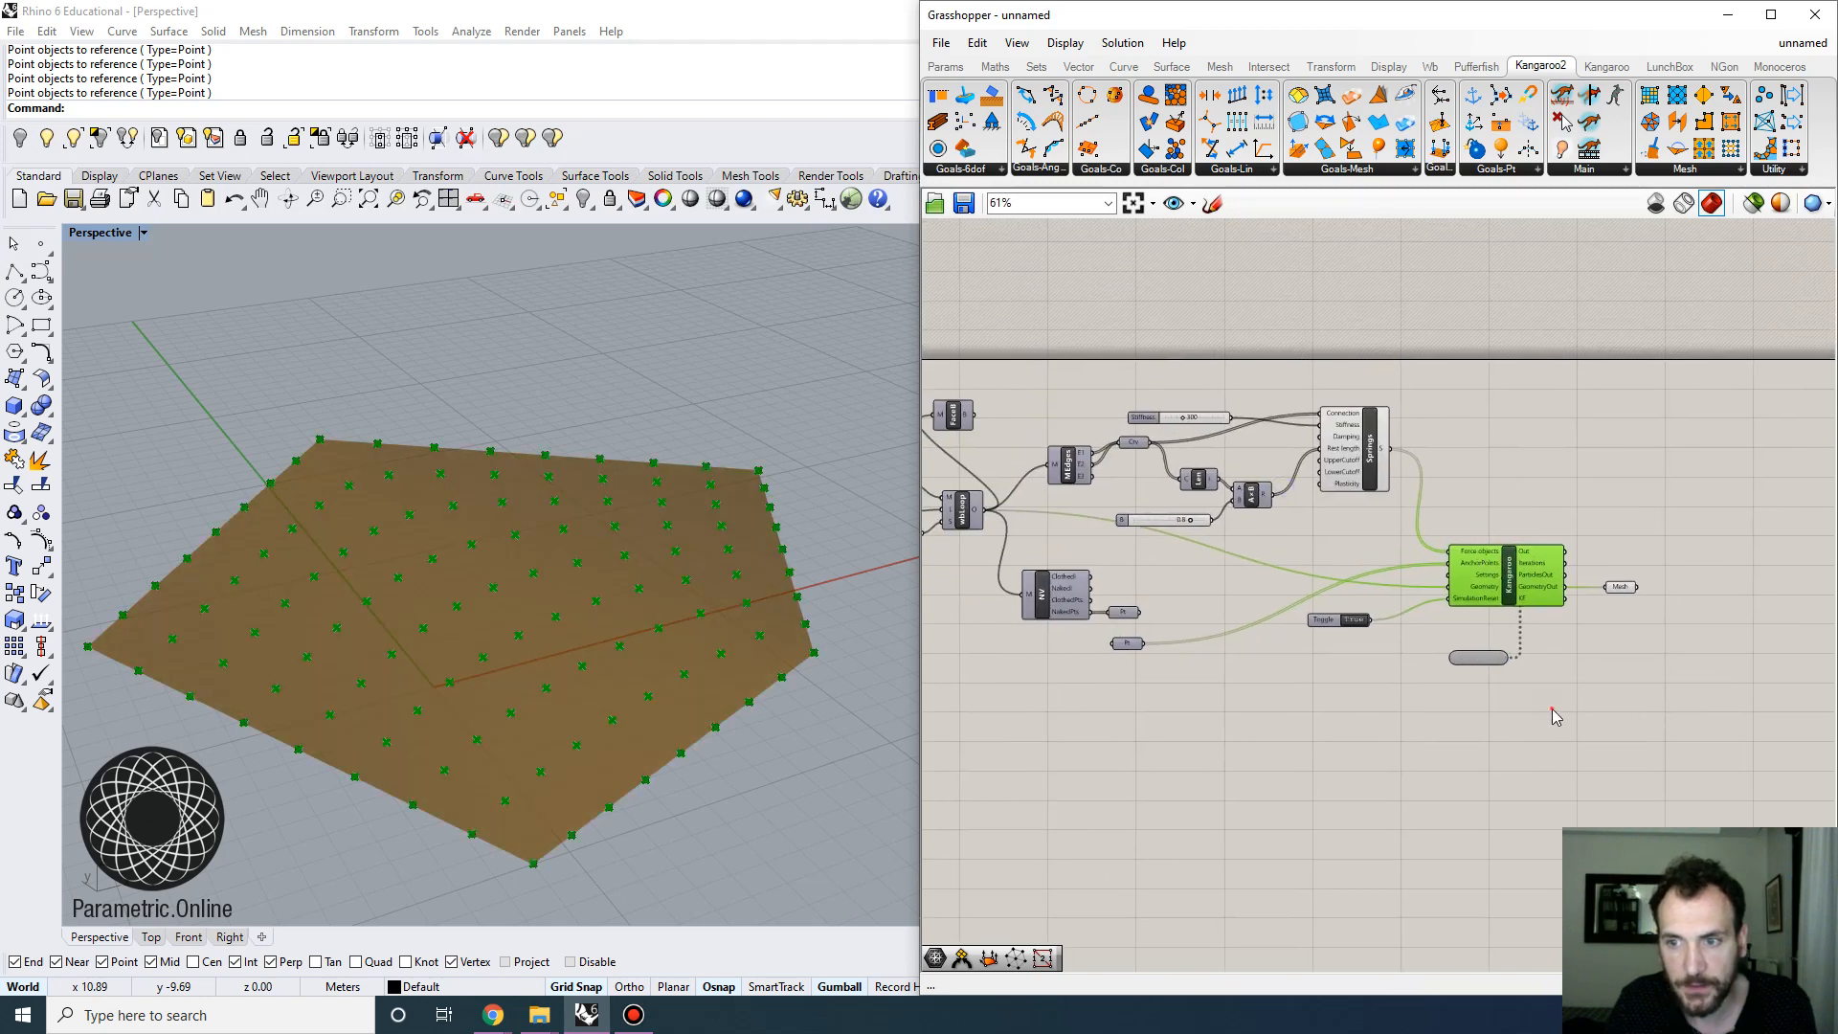
key(ctrl+a)
click(1120, 43)
click(1168, 350)
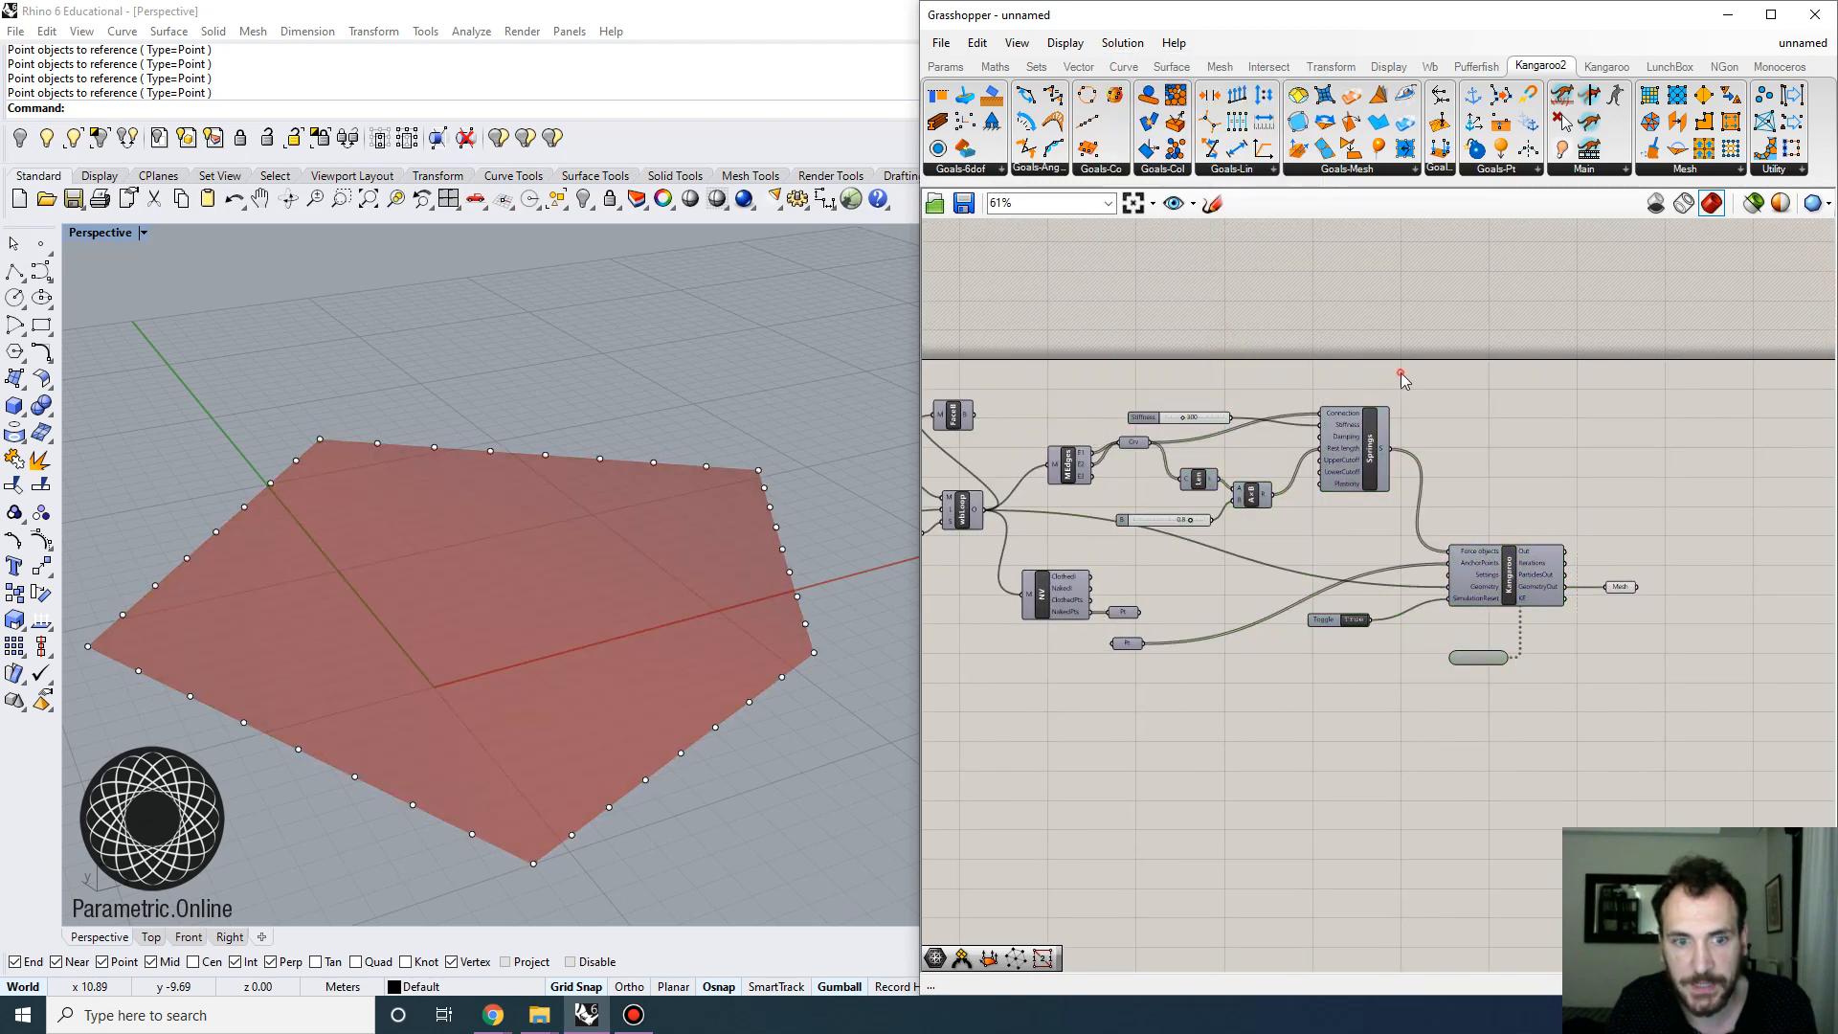
Add a Face Boundaries component and connect the output Mesh parameter to its M input
scroll(1605, 567, up, 3)
click(1628, 598)
right_drag(1688, 568, 1454, 536)
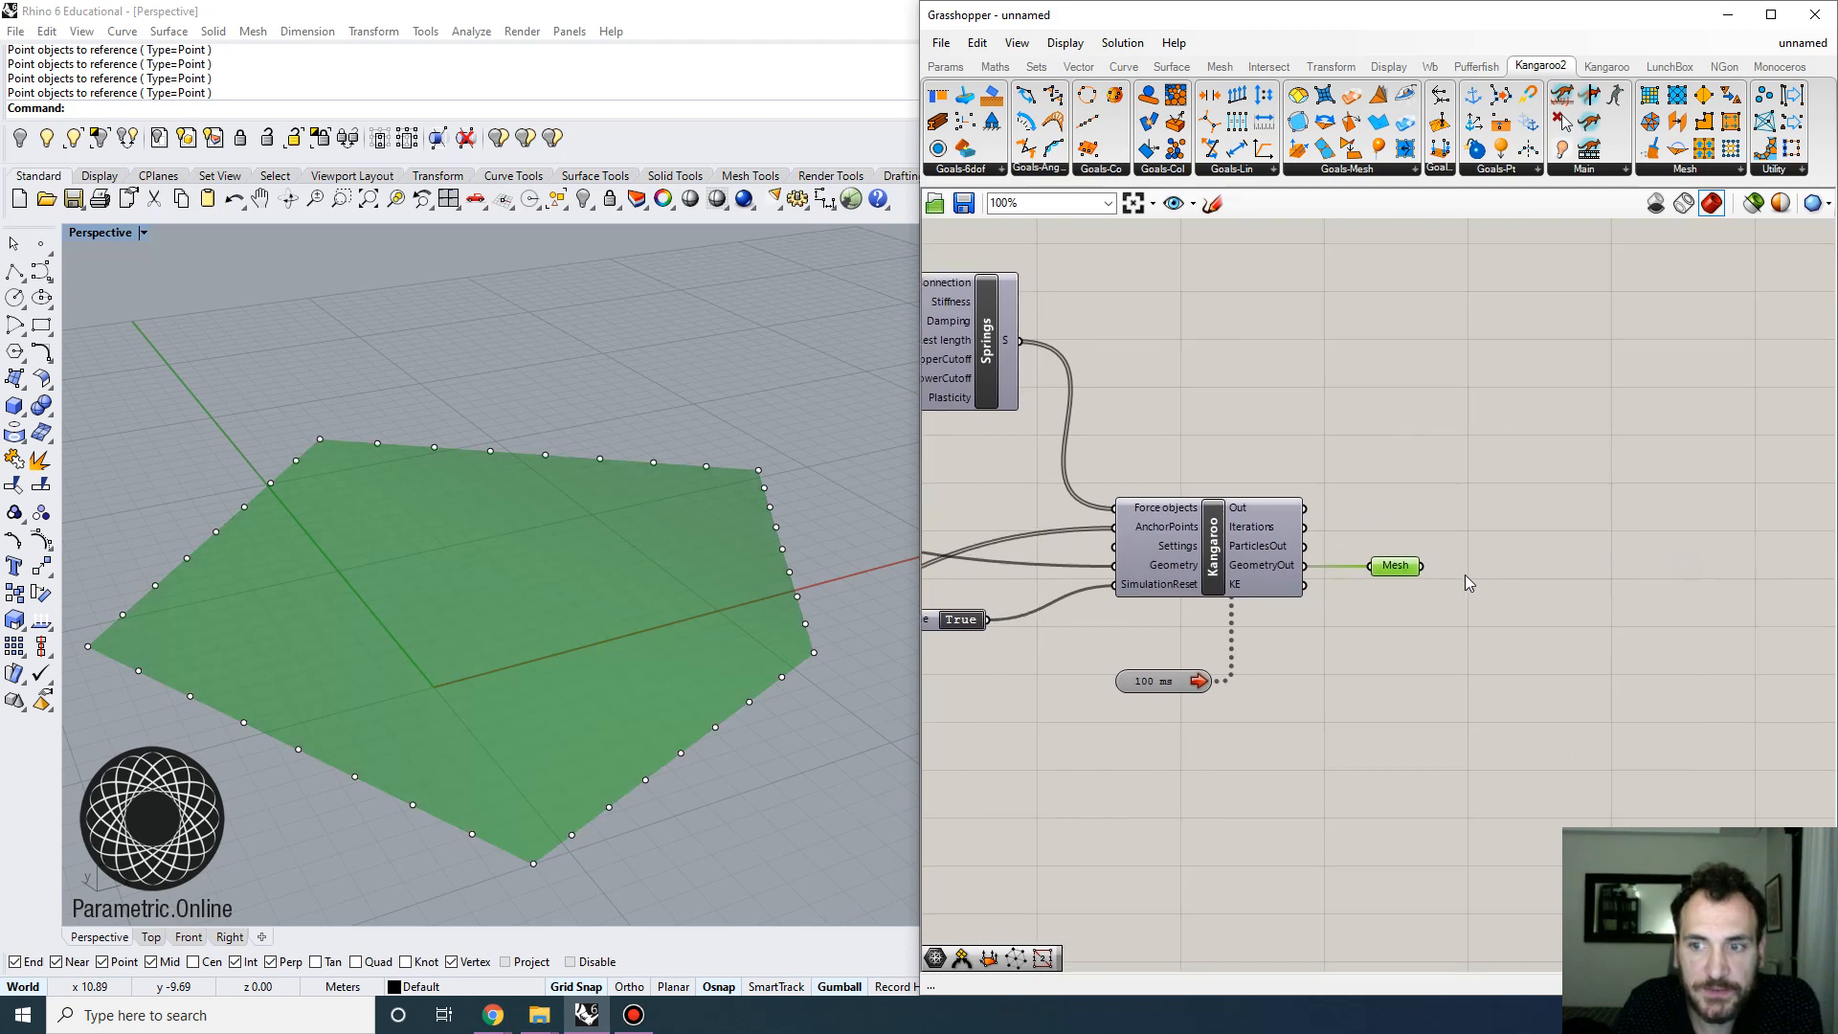
scroll(1461, 572, up, 2)
click(1458, 567)
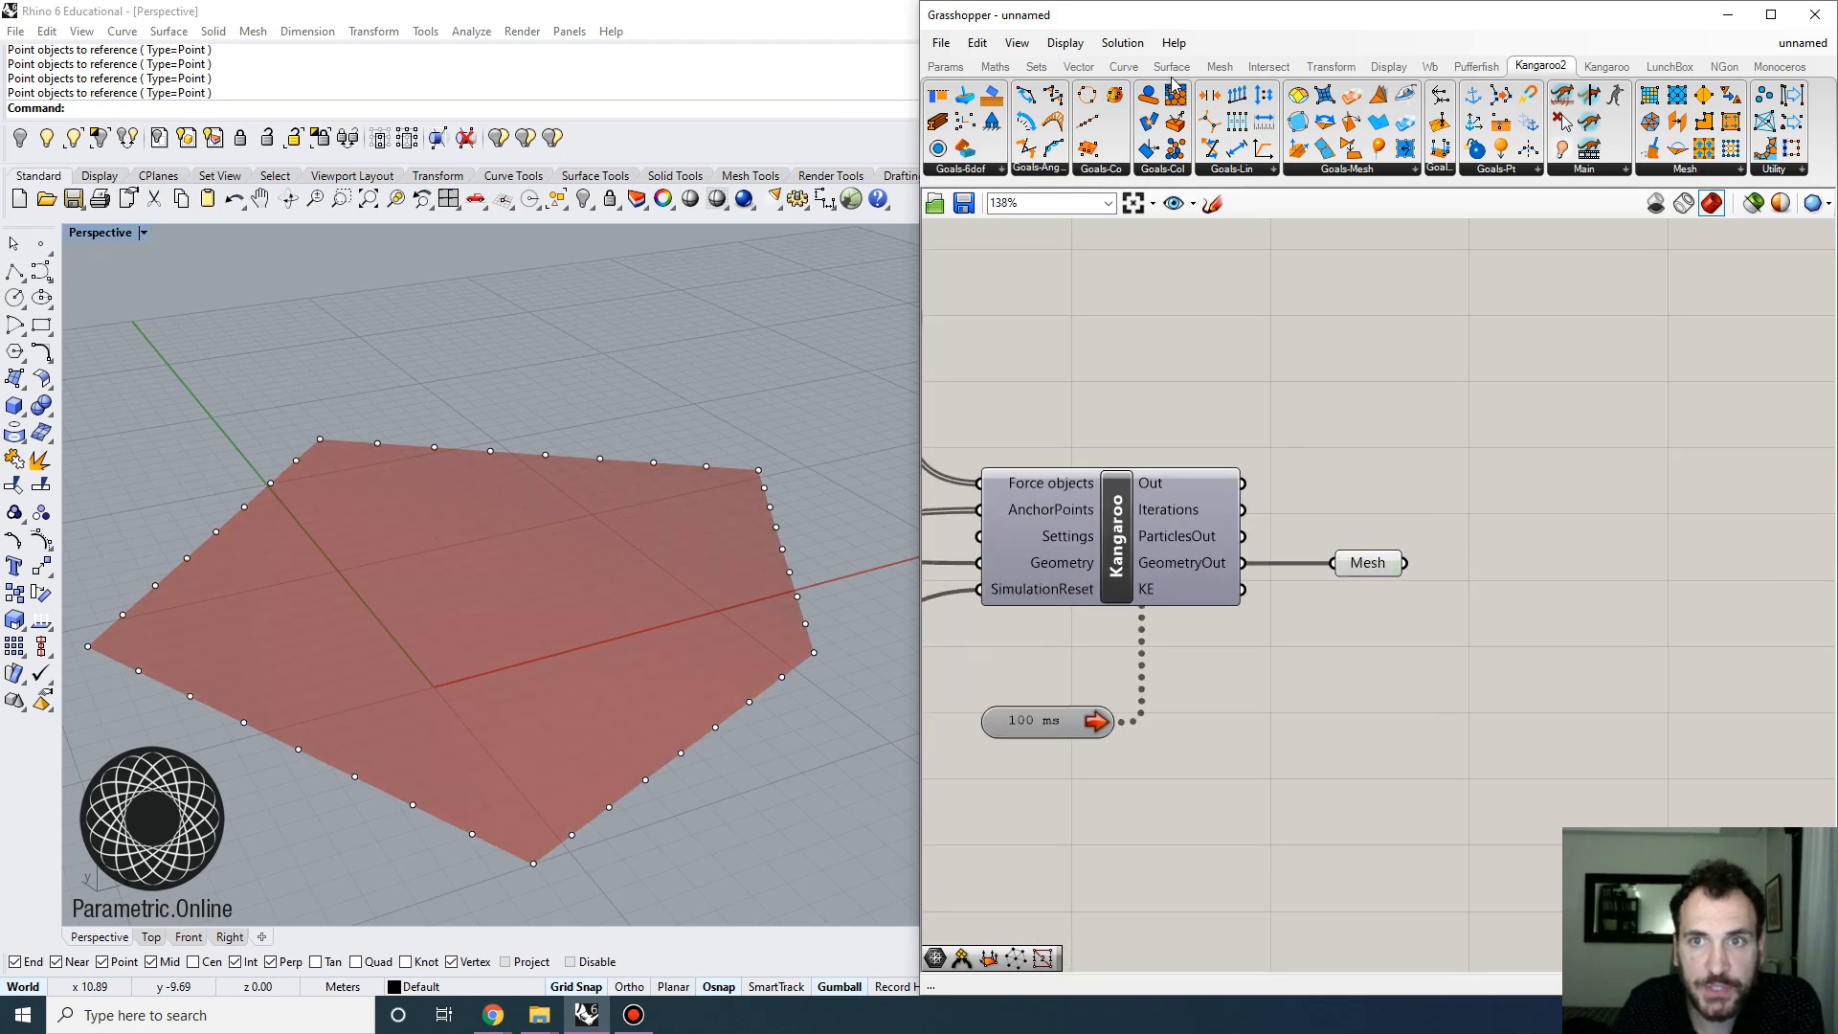
click(1217, 66)
click(986, 169)
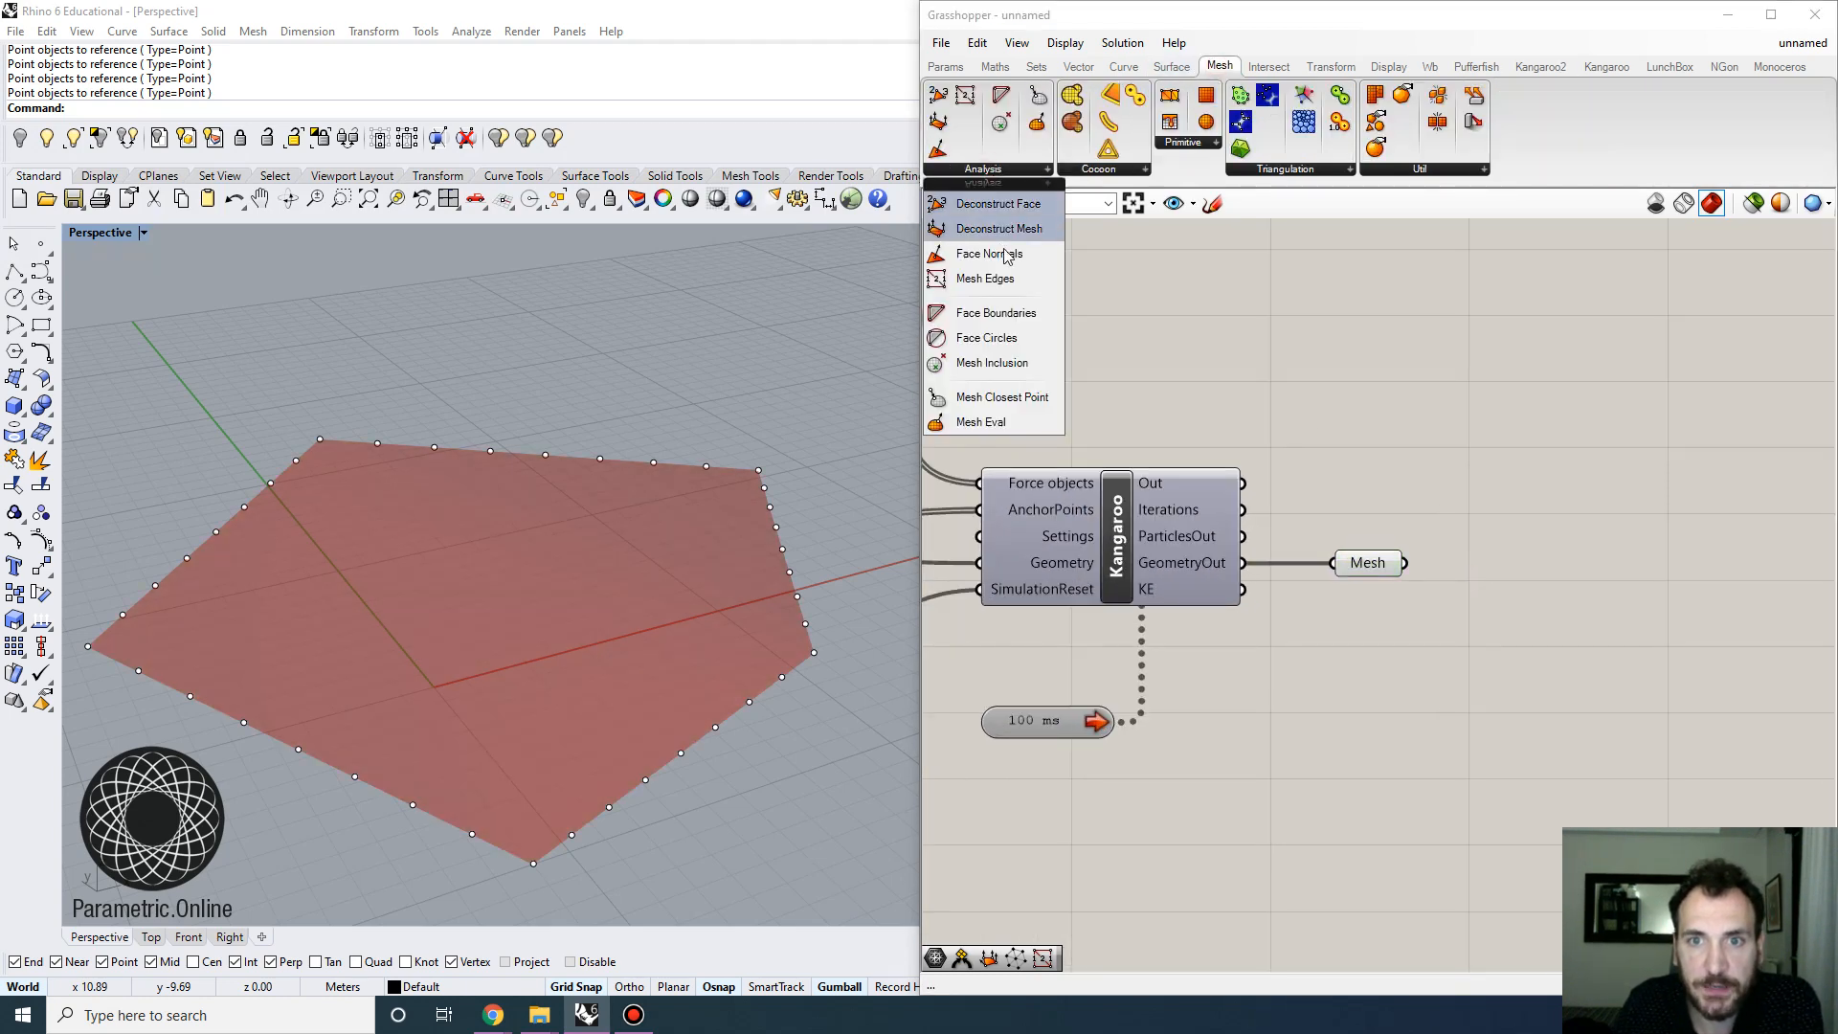
drag(995, 312, 1484, 554)
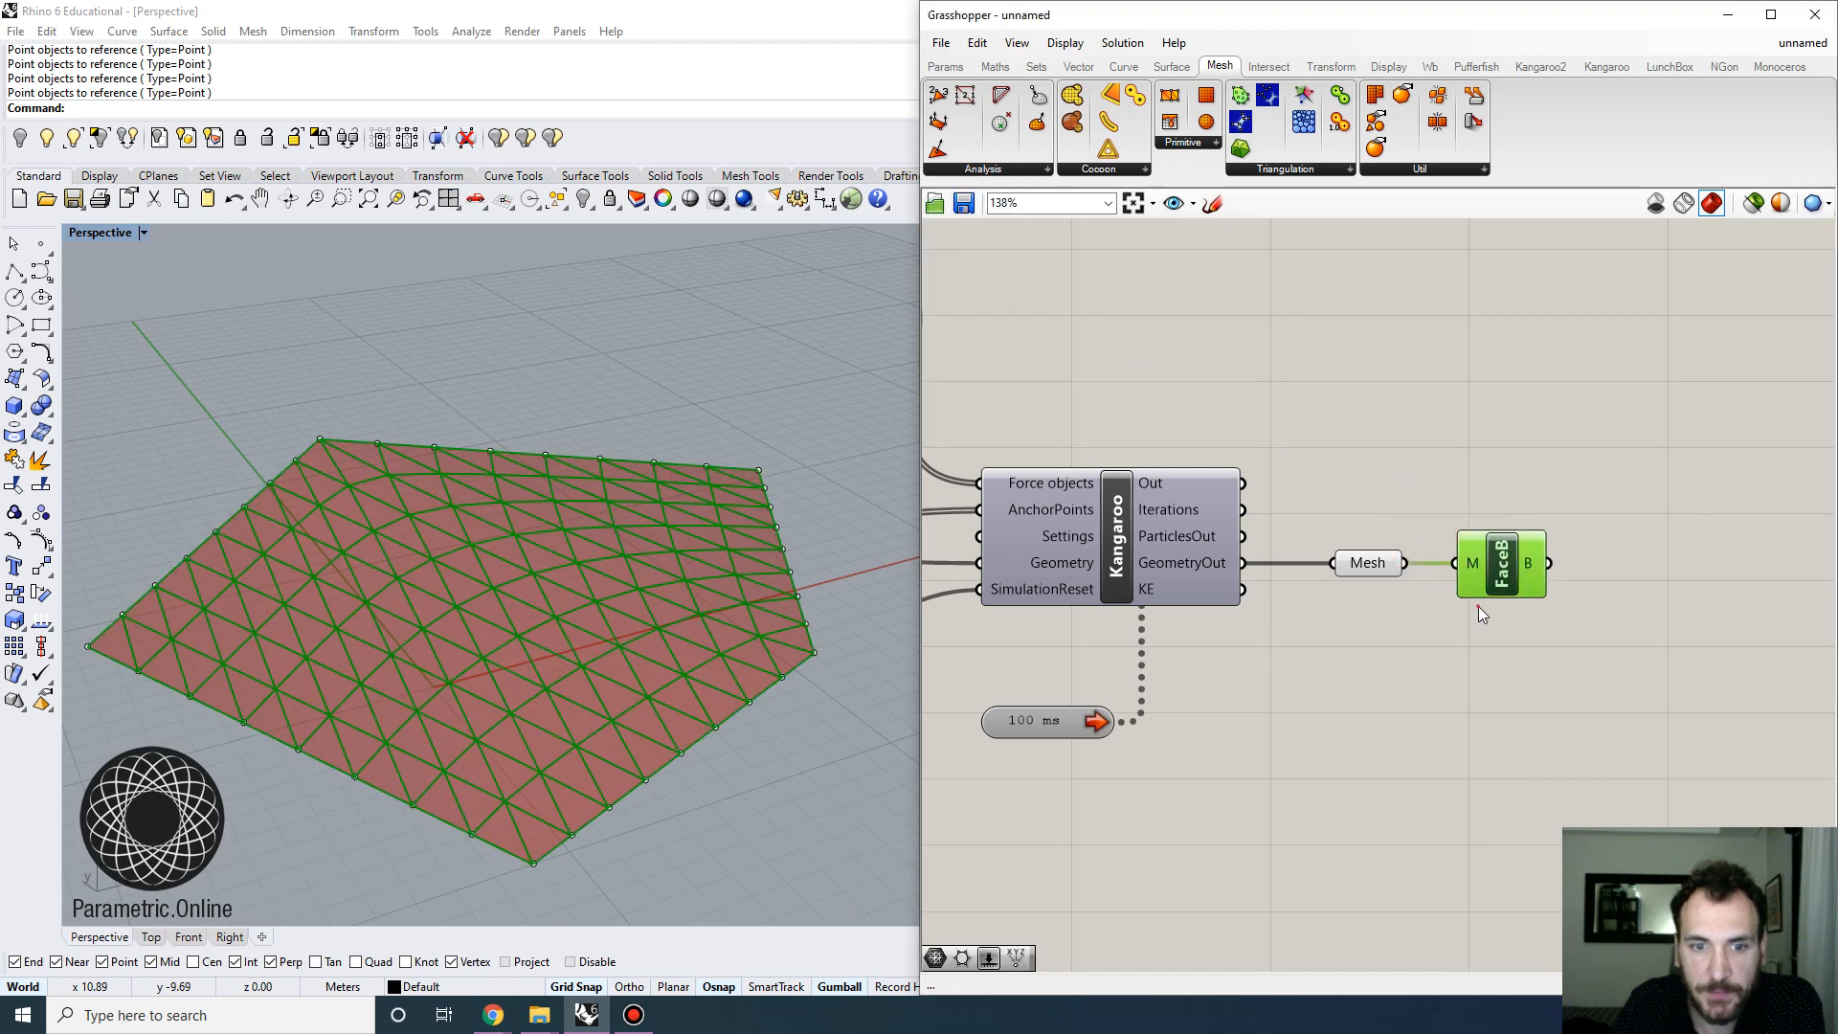
Select the points around the mesh perimeter in Rhino and hide them
scroll(549, 742, down, 5)
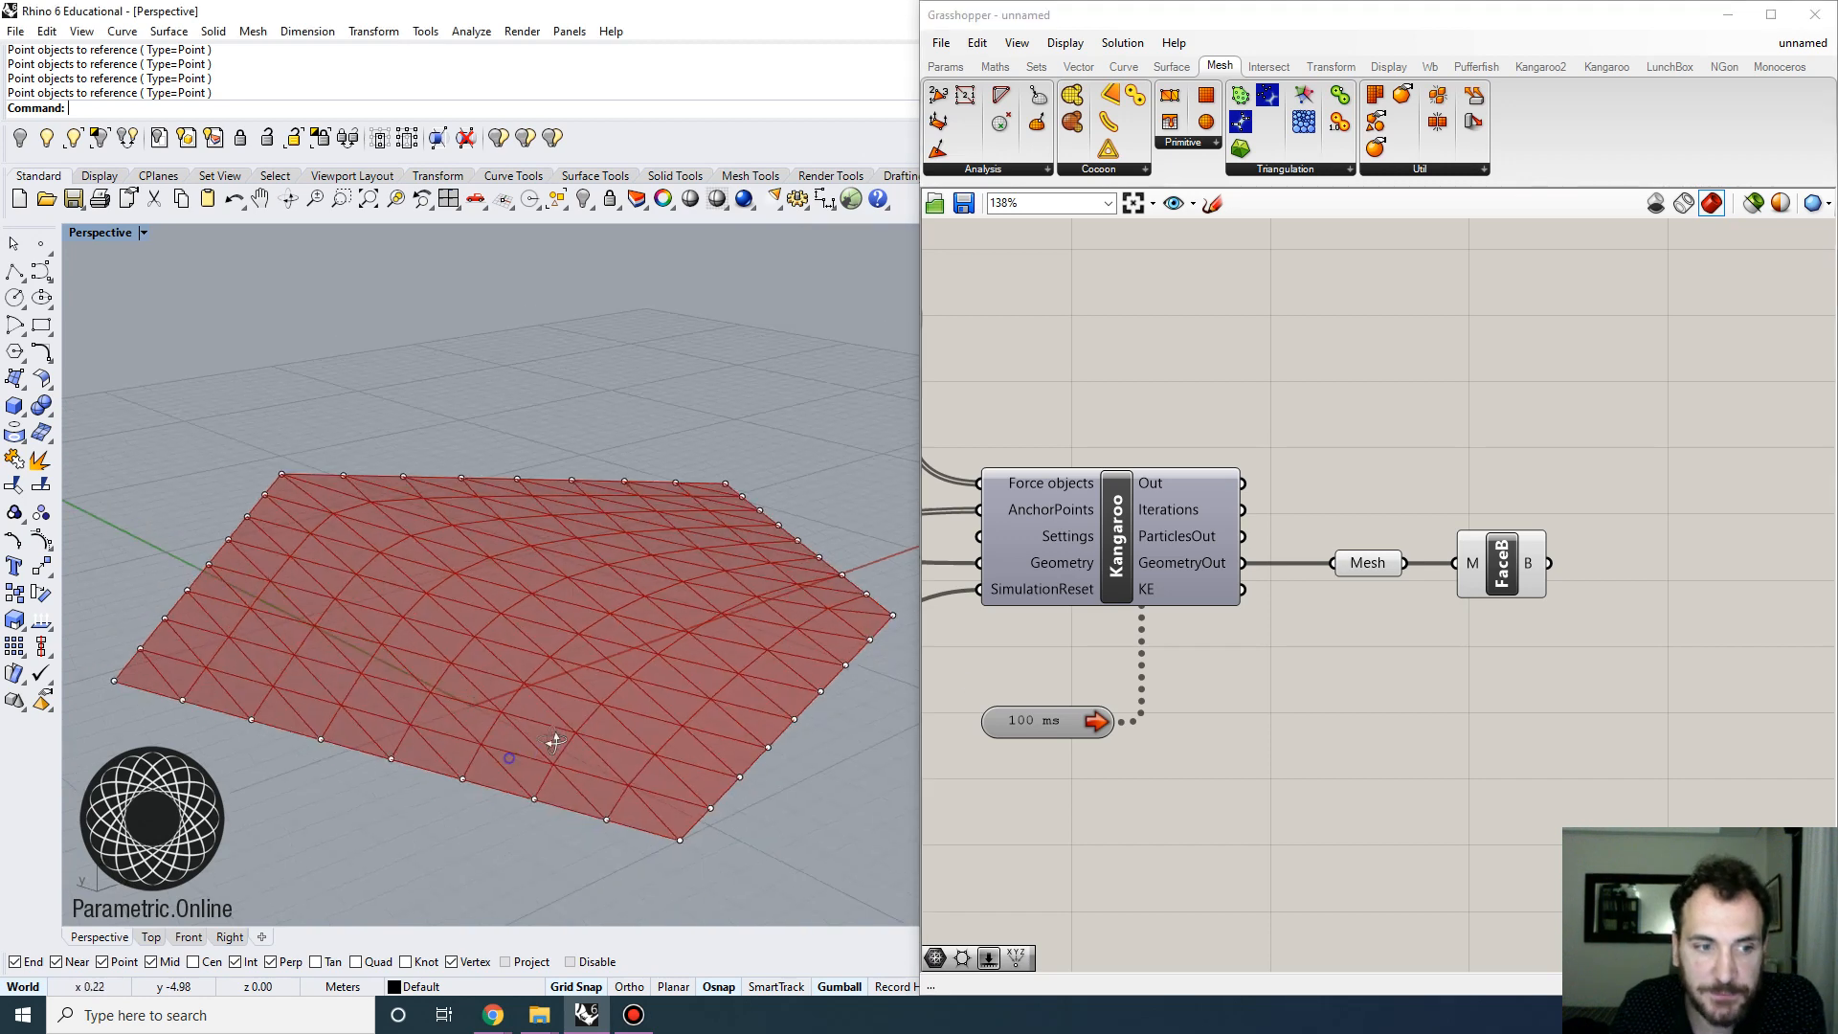
drag(253, 457, 864, 842)
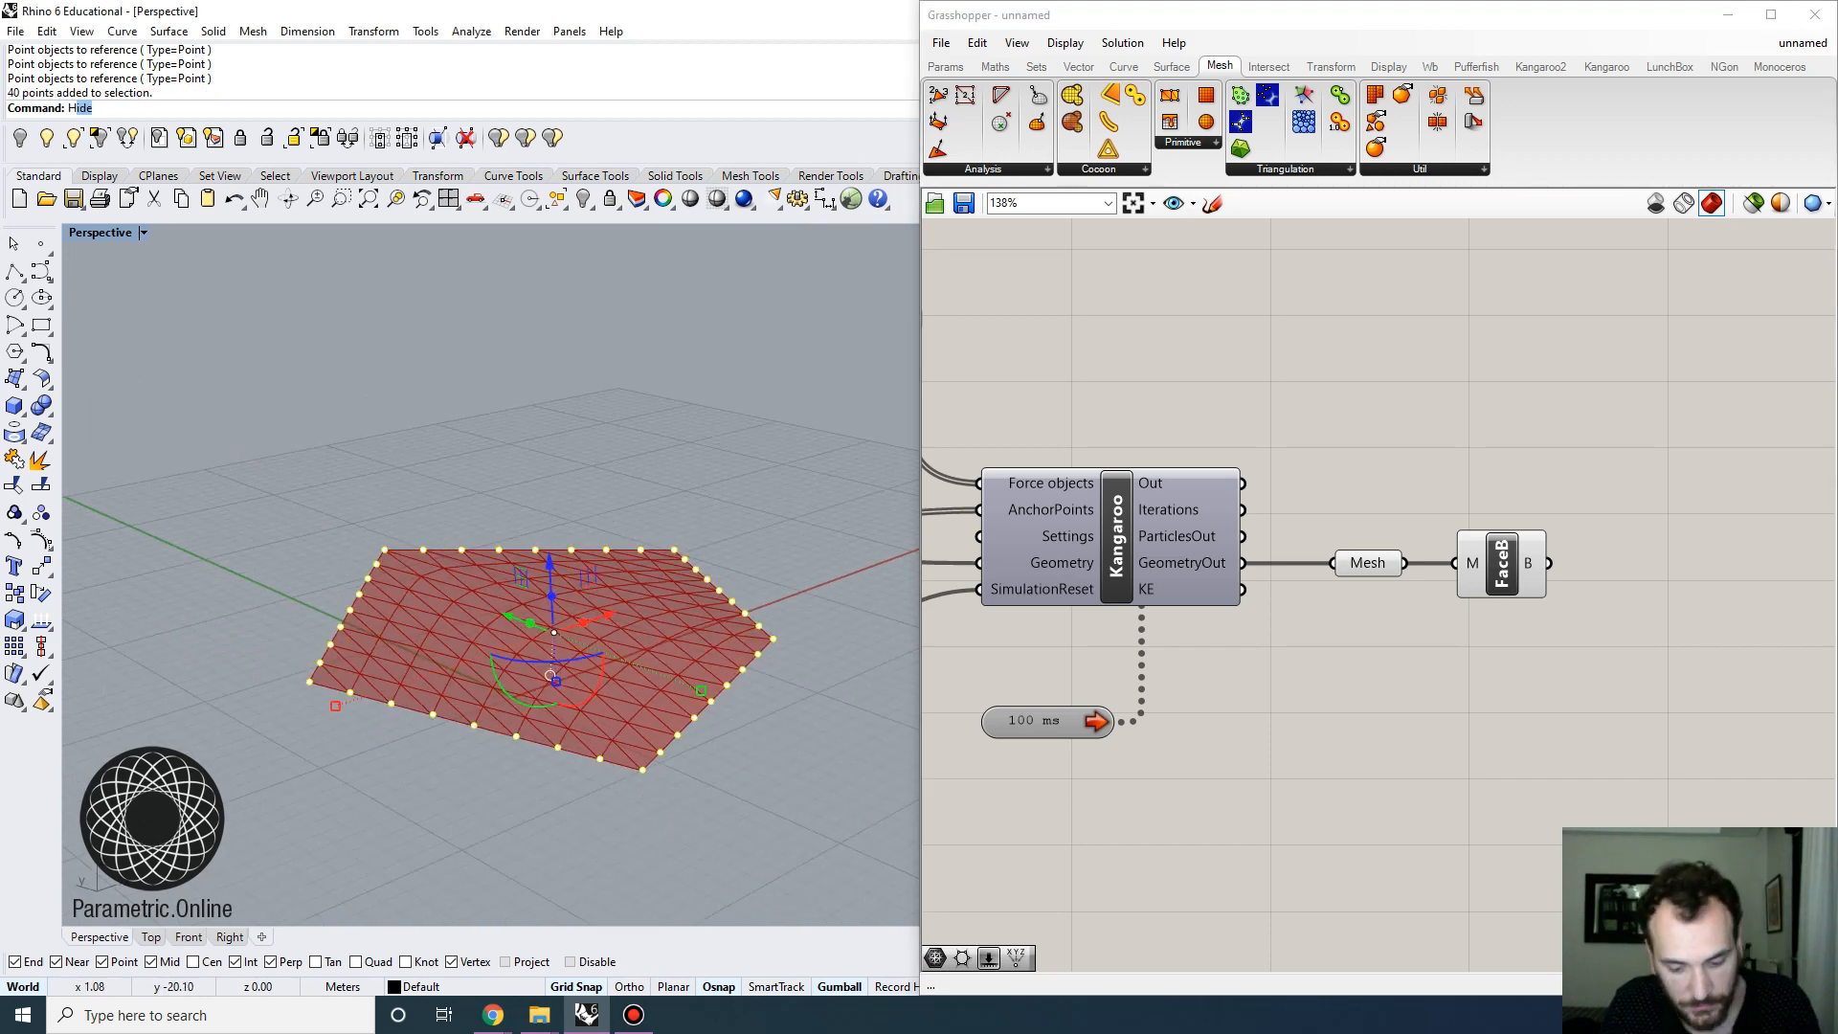
key(Return)
right_drag(862, 841, 612, 705)
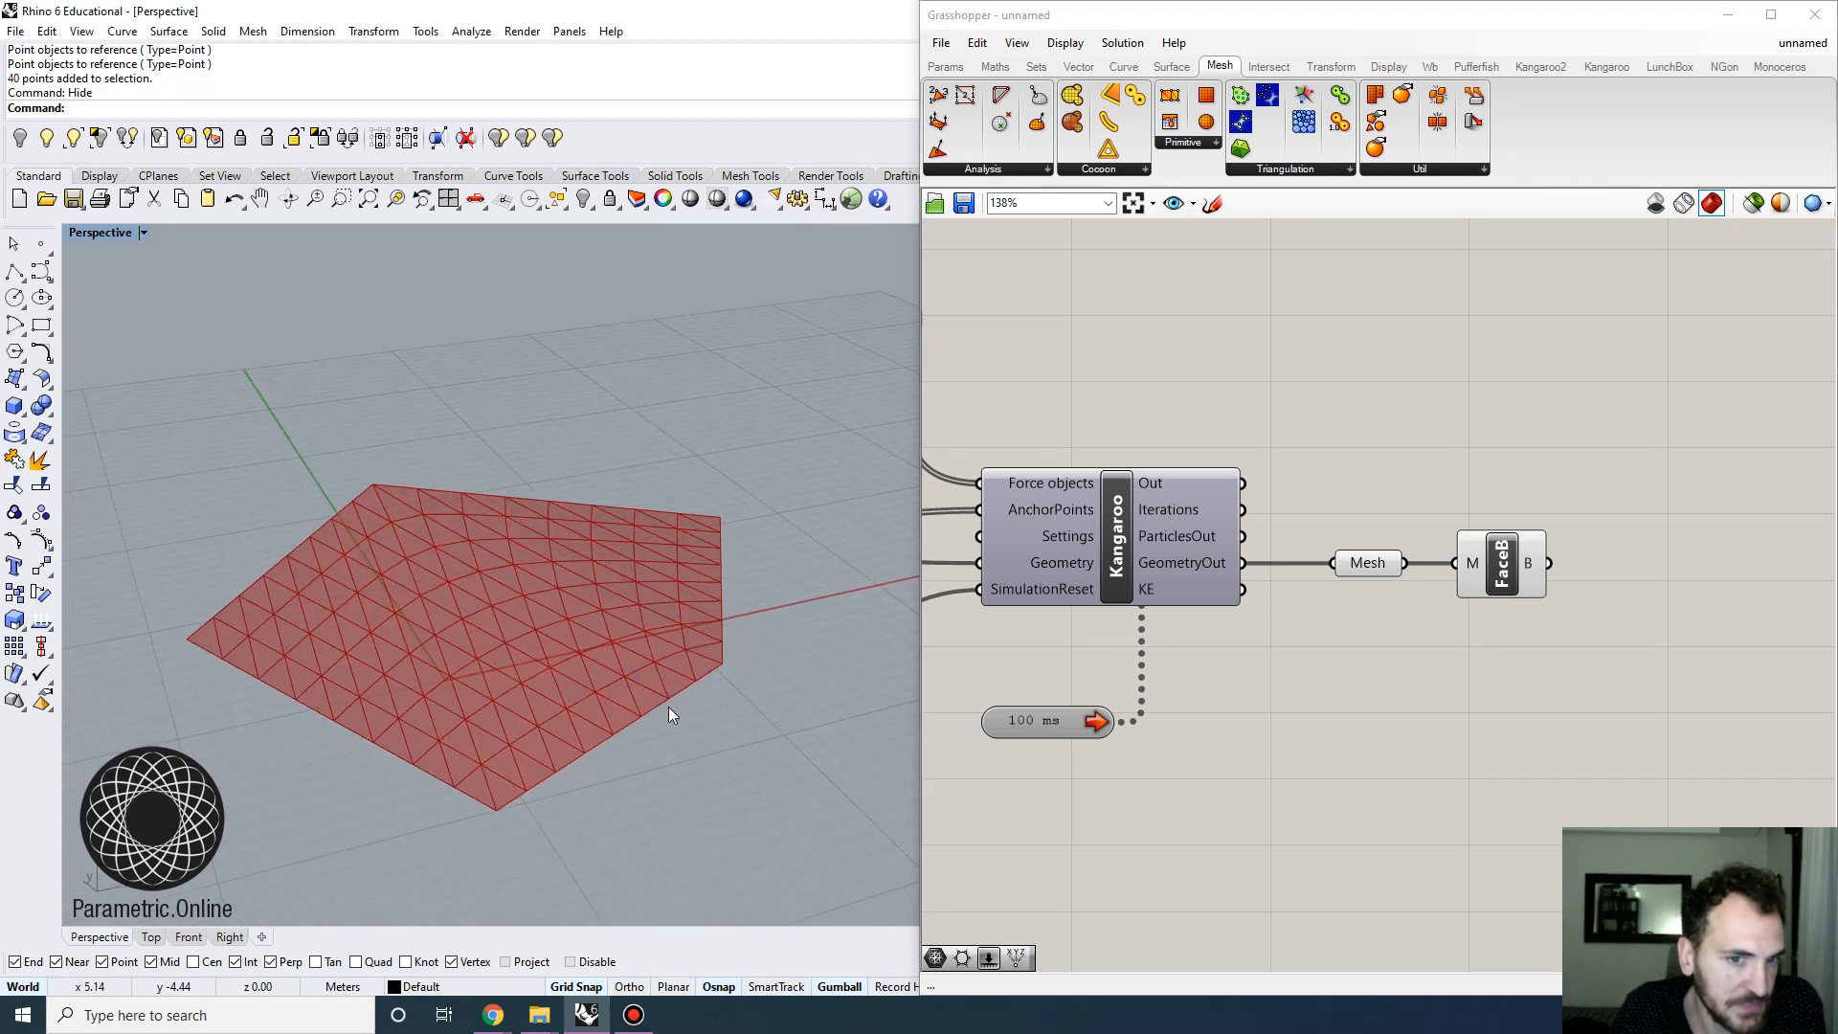
Turn on the preview of the anchor Pt parameter that feeds Kangaroo's AnchorPoints input
right_drag(1022, 605, 1300, 624)
scroll(1139, 651, down, 3)
right_drag(1115, 672, 1252, 694)
right_drag(589, 757, 689, 584)
right_drag(1151, 618, 1375, 635)
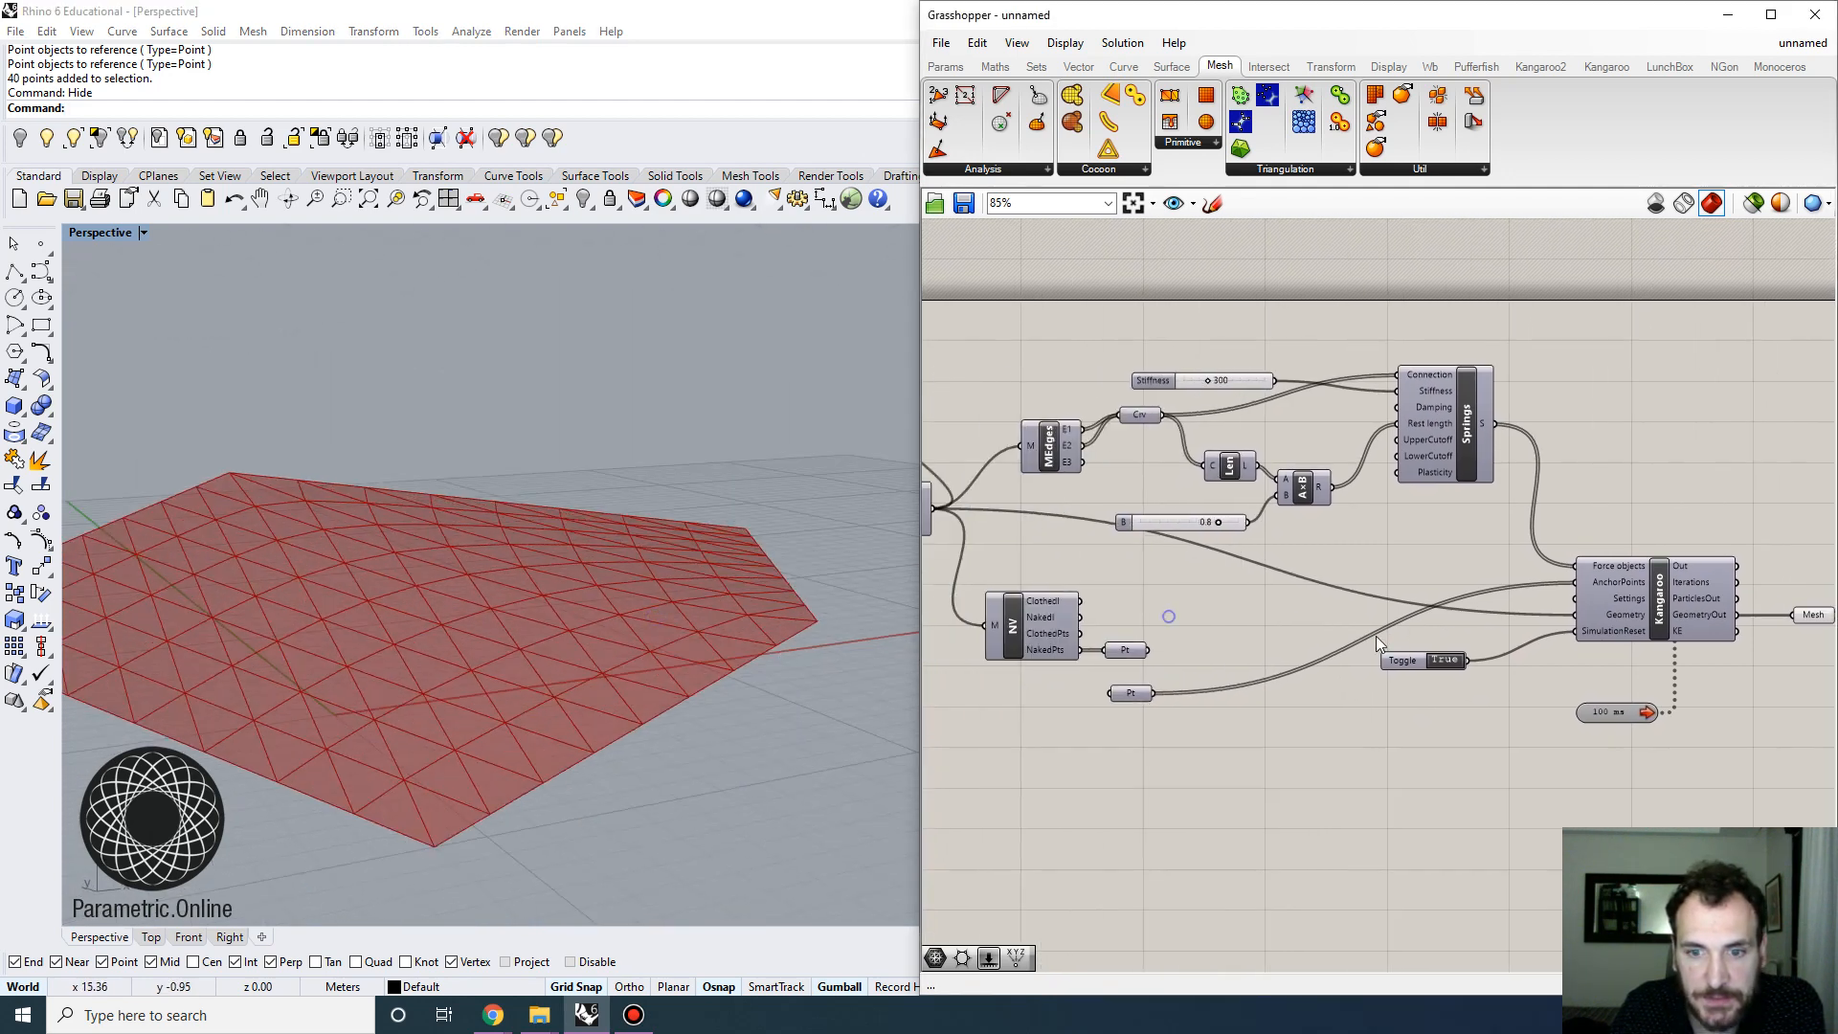
right_click(1142, 700)
click(1201, 622)
mouse_move(599, 618)
right_down()
mouse_move(703, 589)
mouse_move(605, 644)
right_up()
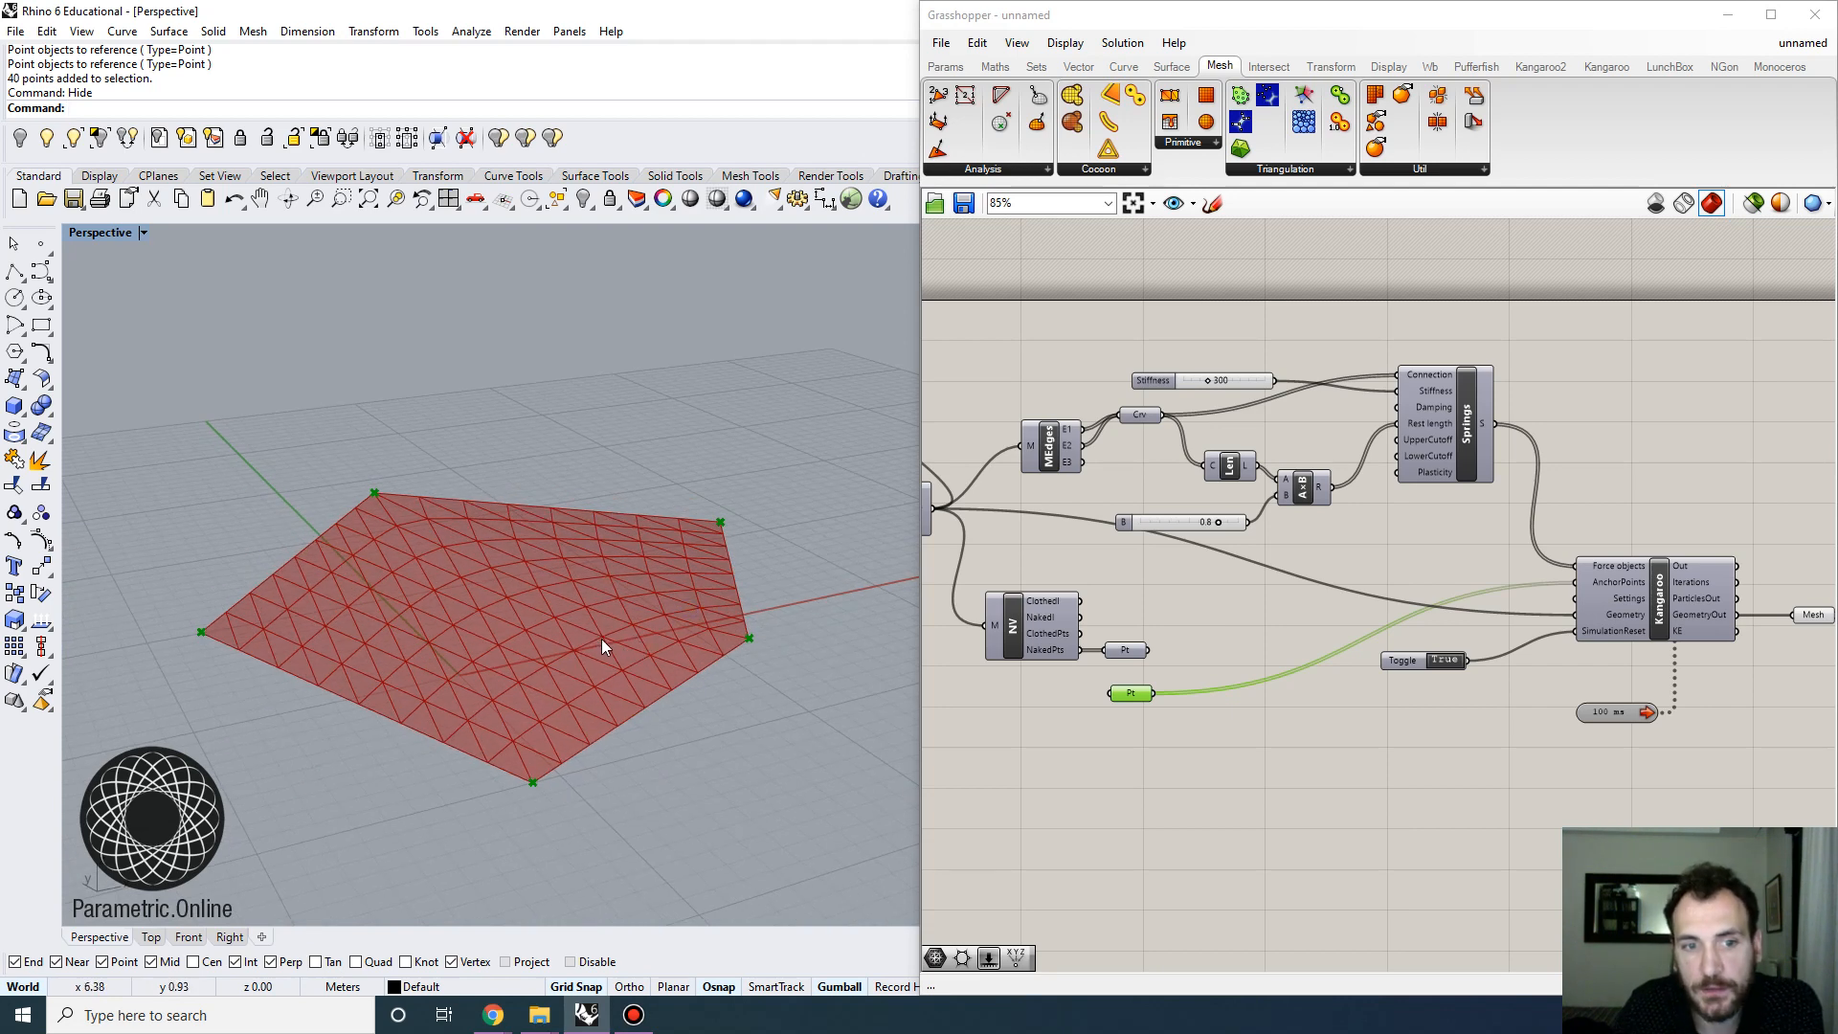
Set Kangaroo's SimulationReset toggle to False to run the simulation, and examine the relaxing mesh from several angles
right_drag(1485, 698, 1346, 676)
scroll(1346, 675, up, 2)
click(1315, 658)
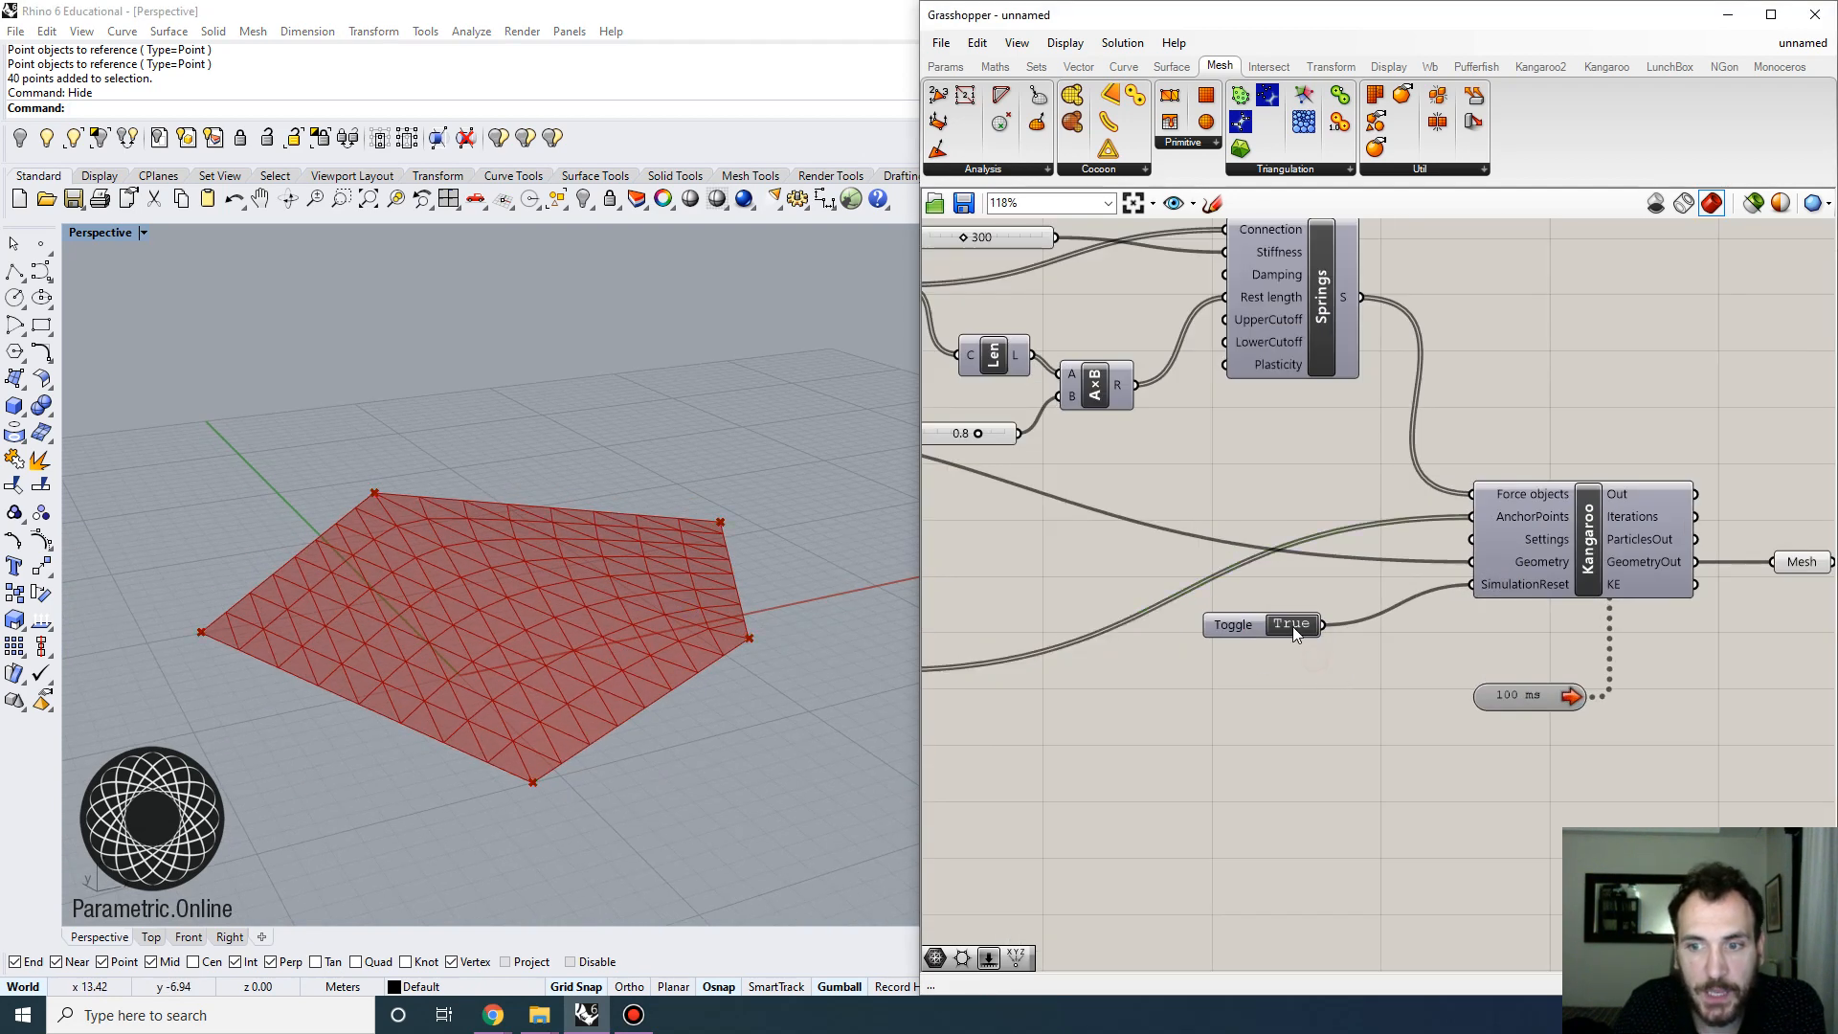
double_click(1291, 626)
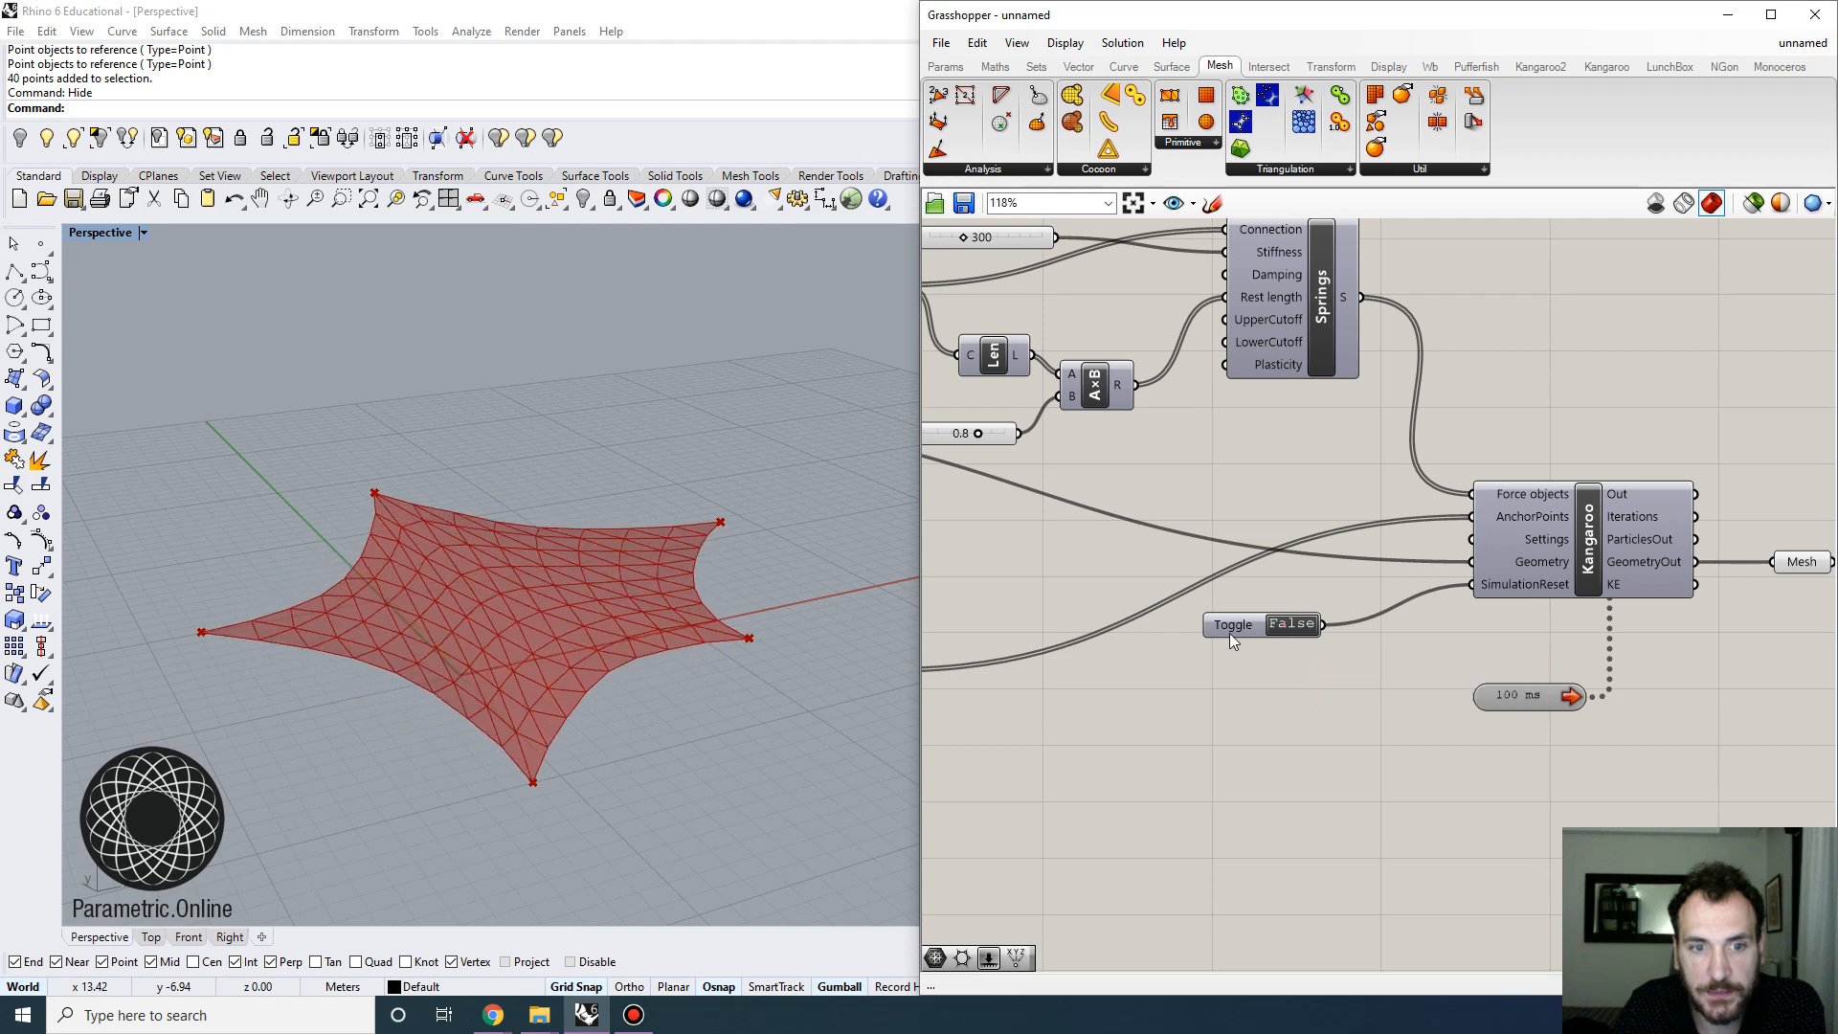
right_drag(607, 677, 783, 576)
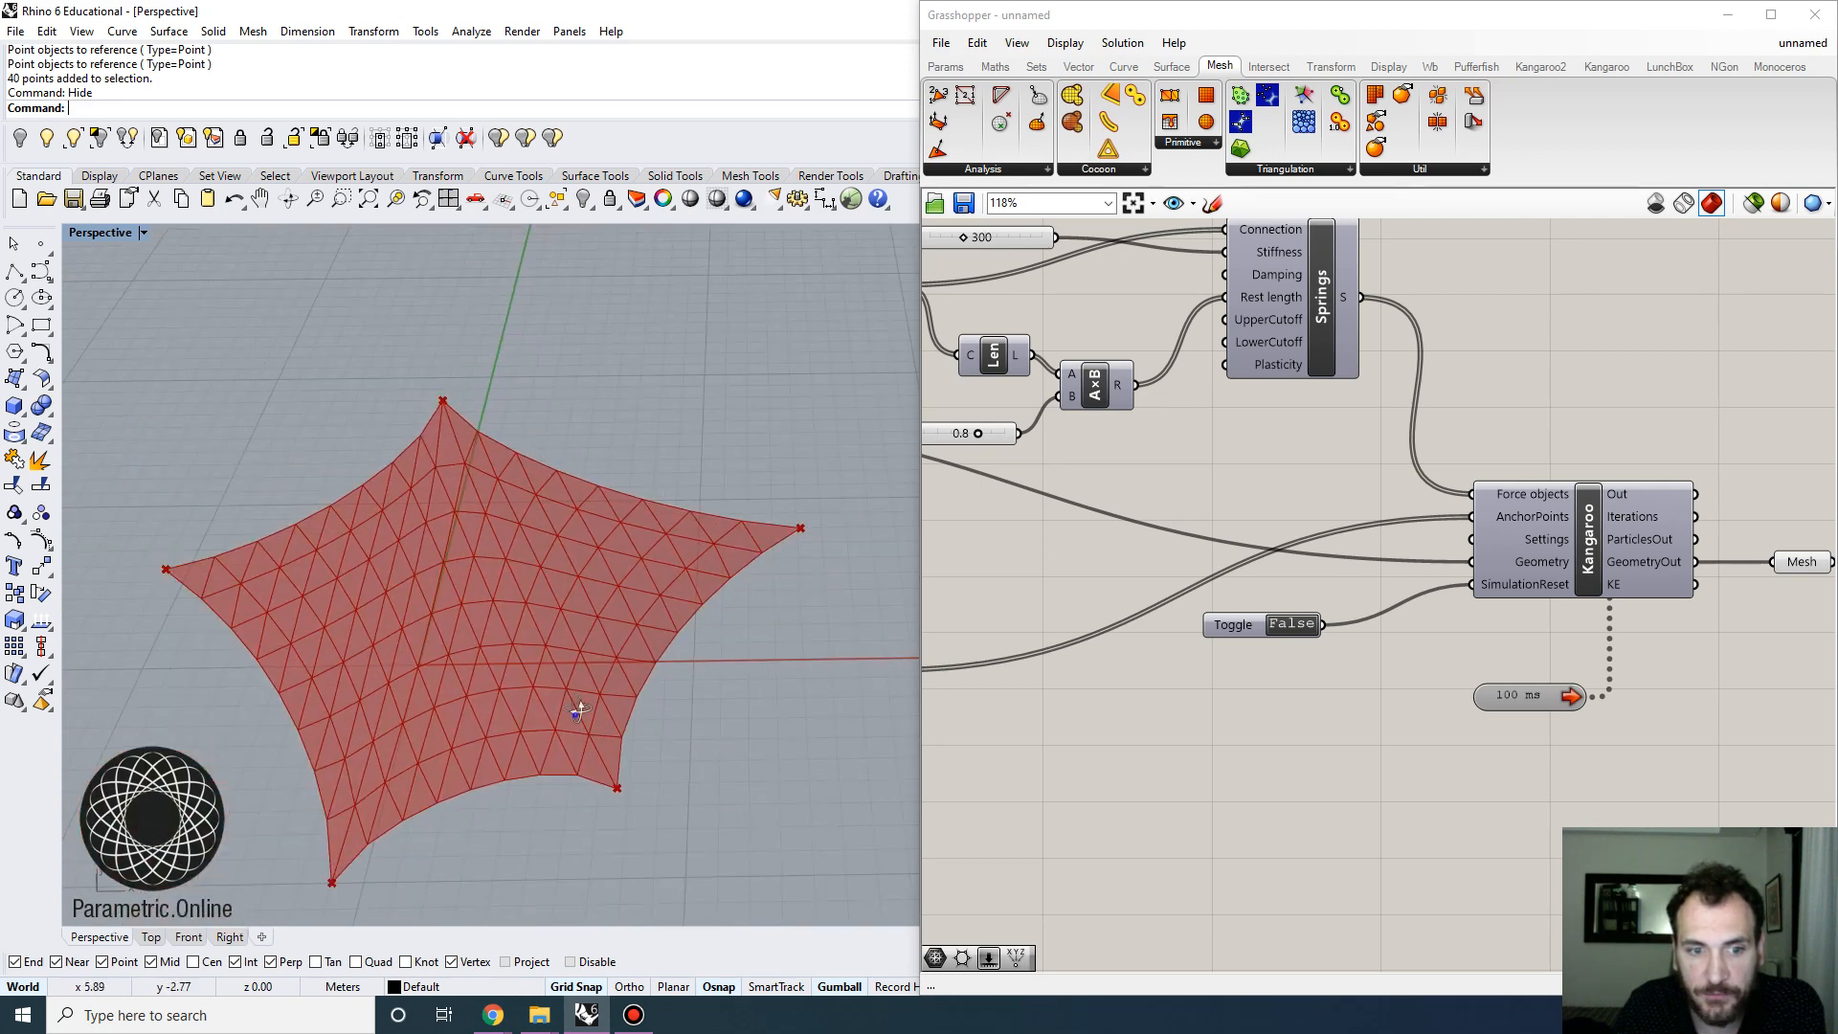
right_drag(578, 710, 699, 615)
right_drag(533, 791, 668, 691)
Show the hidden Rhino objects and select the anchor point at one corner of the mesh
text(Show)
key(Return)
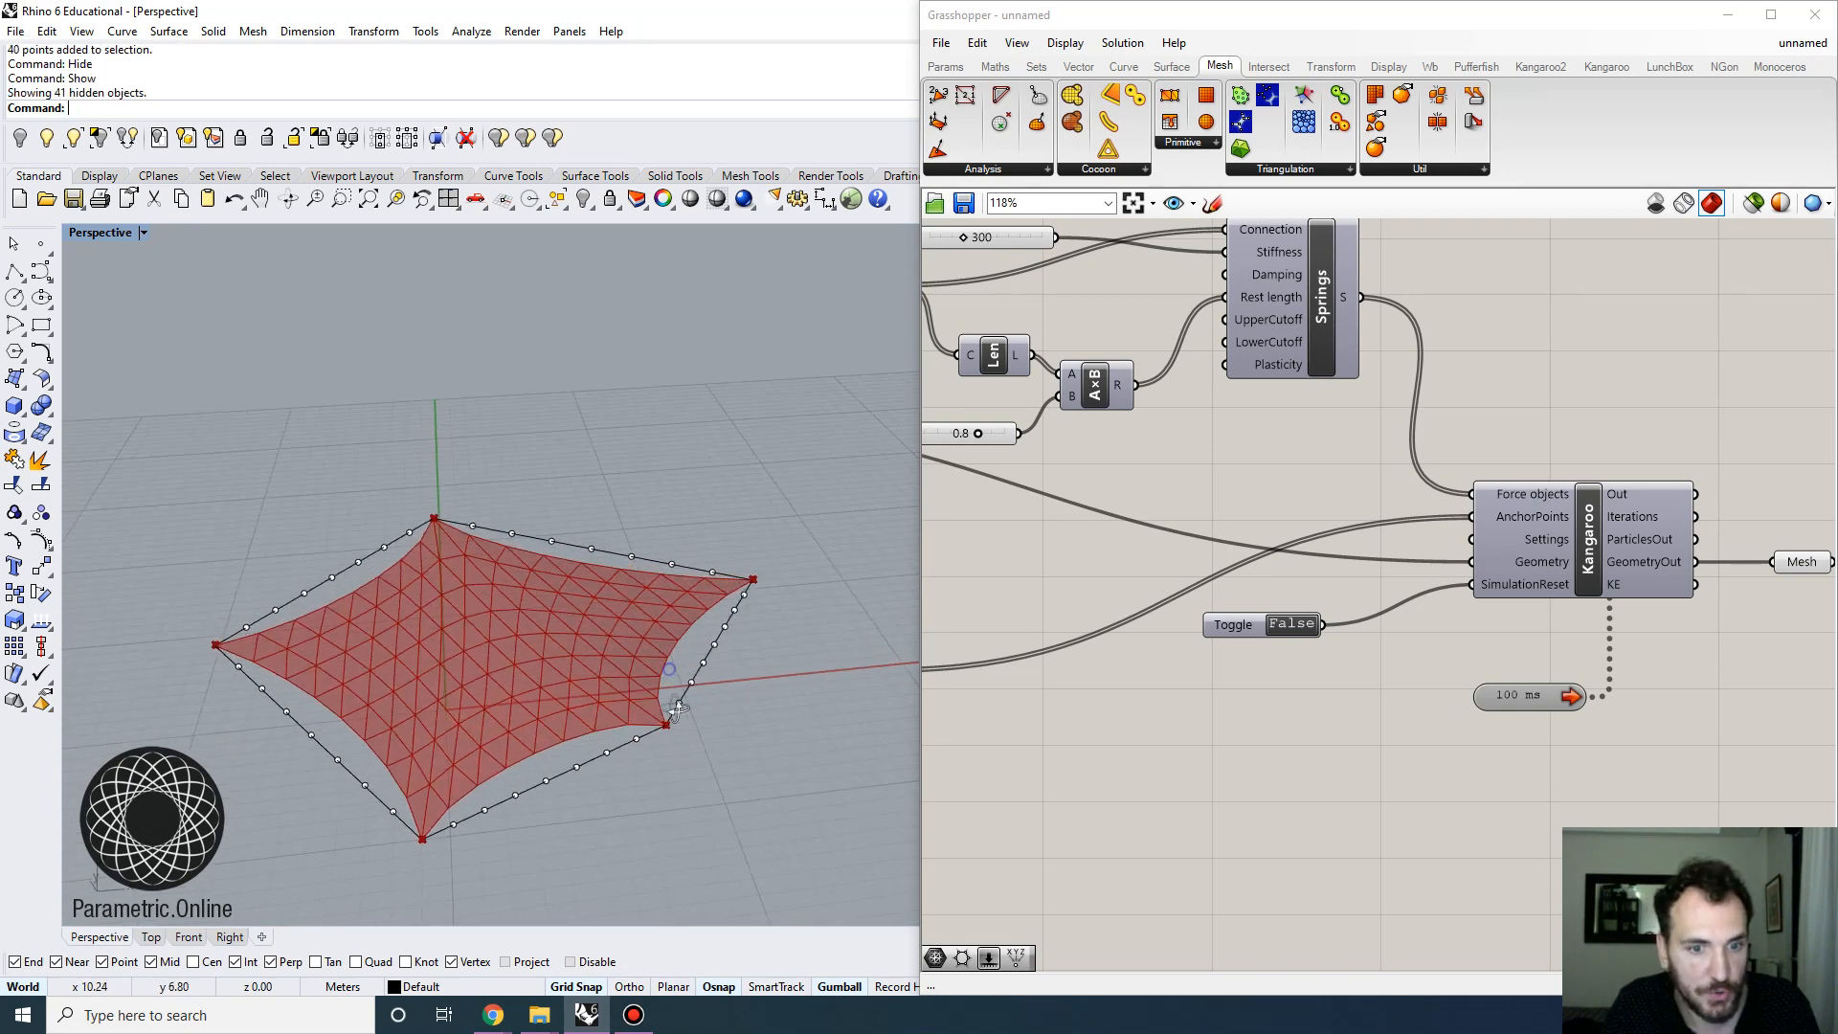
scroll(660, 694, down, 2)
scroll(682, 725, up, 6)
drag(683, 716, 684, 713)
scroll(684, 708, down, 4)
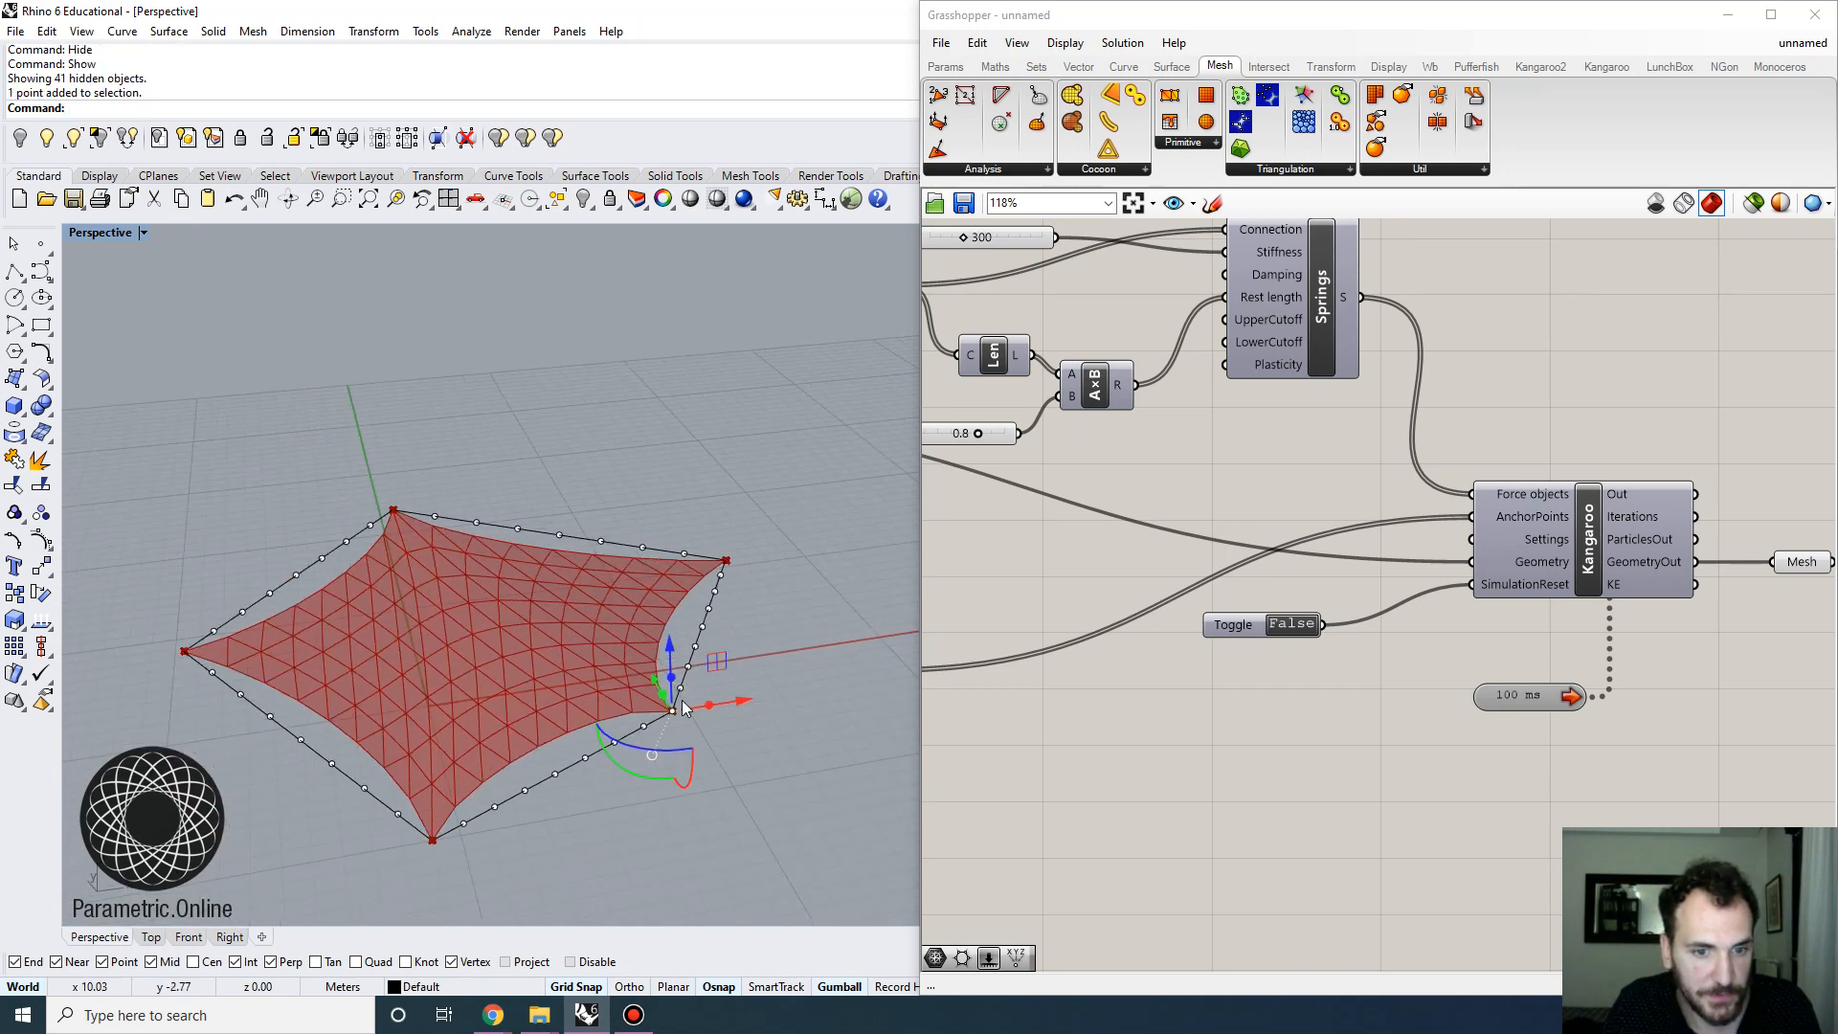
right_drag(683, 703, 651, 617)
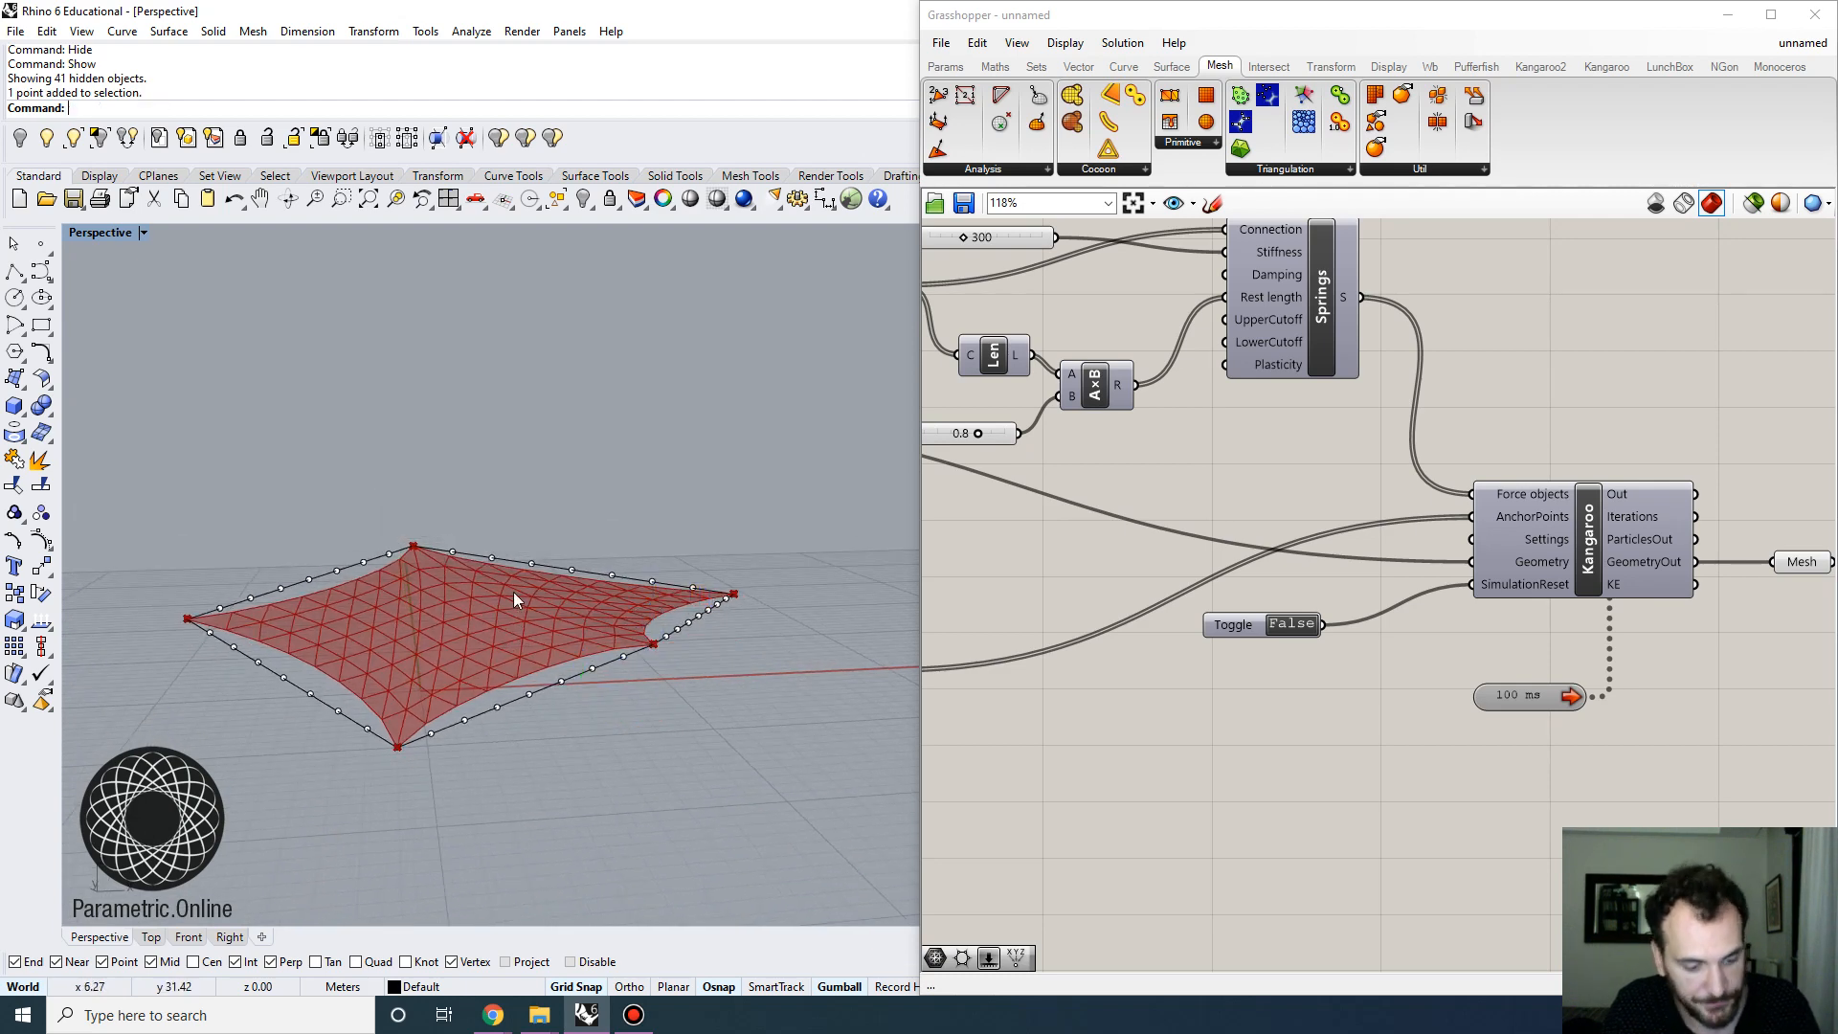
Try showing hidden objects again and picking the corner point, and clear the resulting selection
text(Show)
key(Return)
click(642, 638)
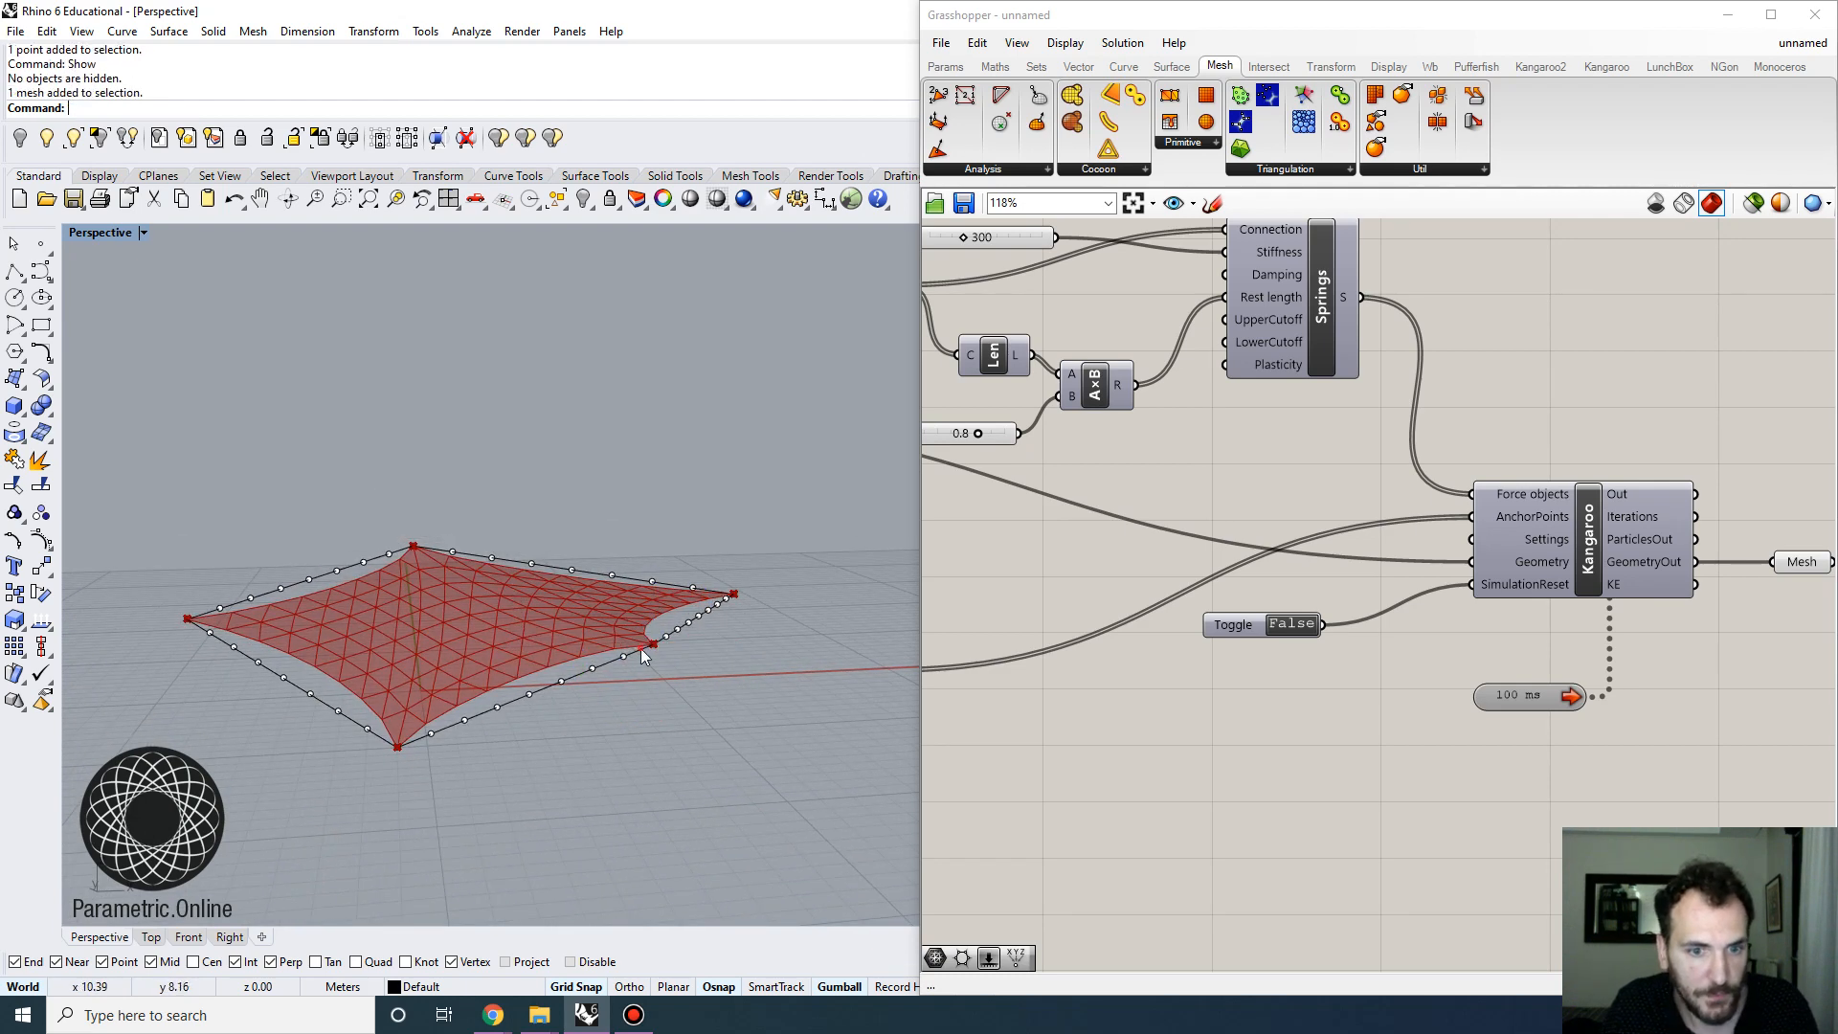
scroll(650, 633, up, 2)
key(Escape)
right_drag(658, 630, 686, 670)
scroll(947, 535, down, 3)
Turn the preview of the input Mesh parameter on to compare it with the relaxed mesh, and off again
right_drag(948, 521, 1457, 533)
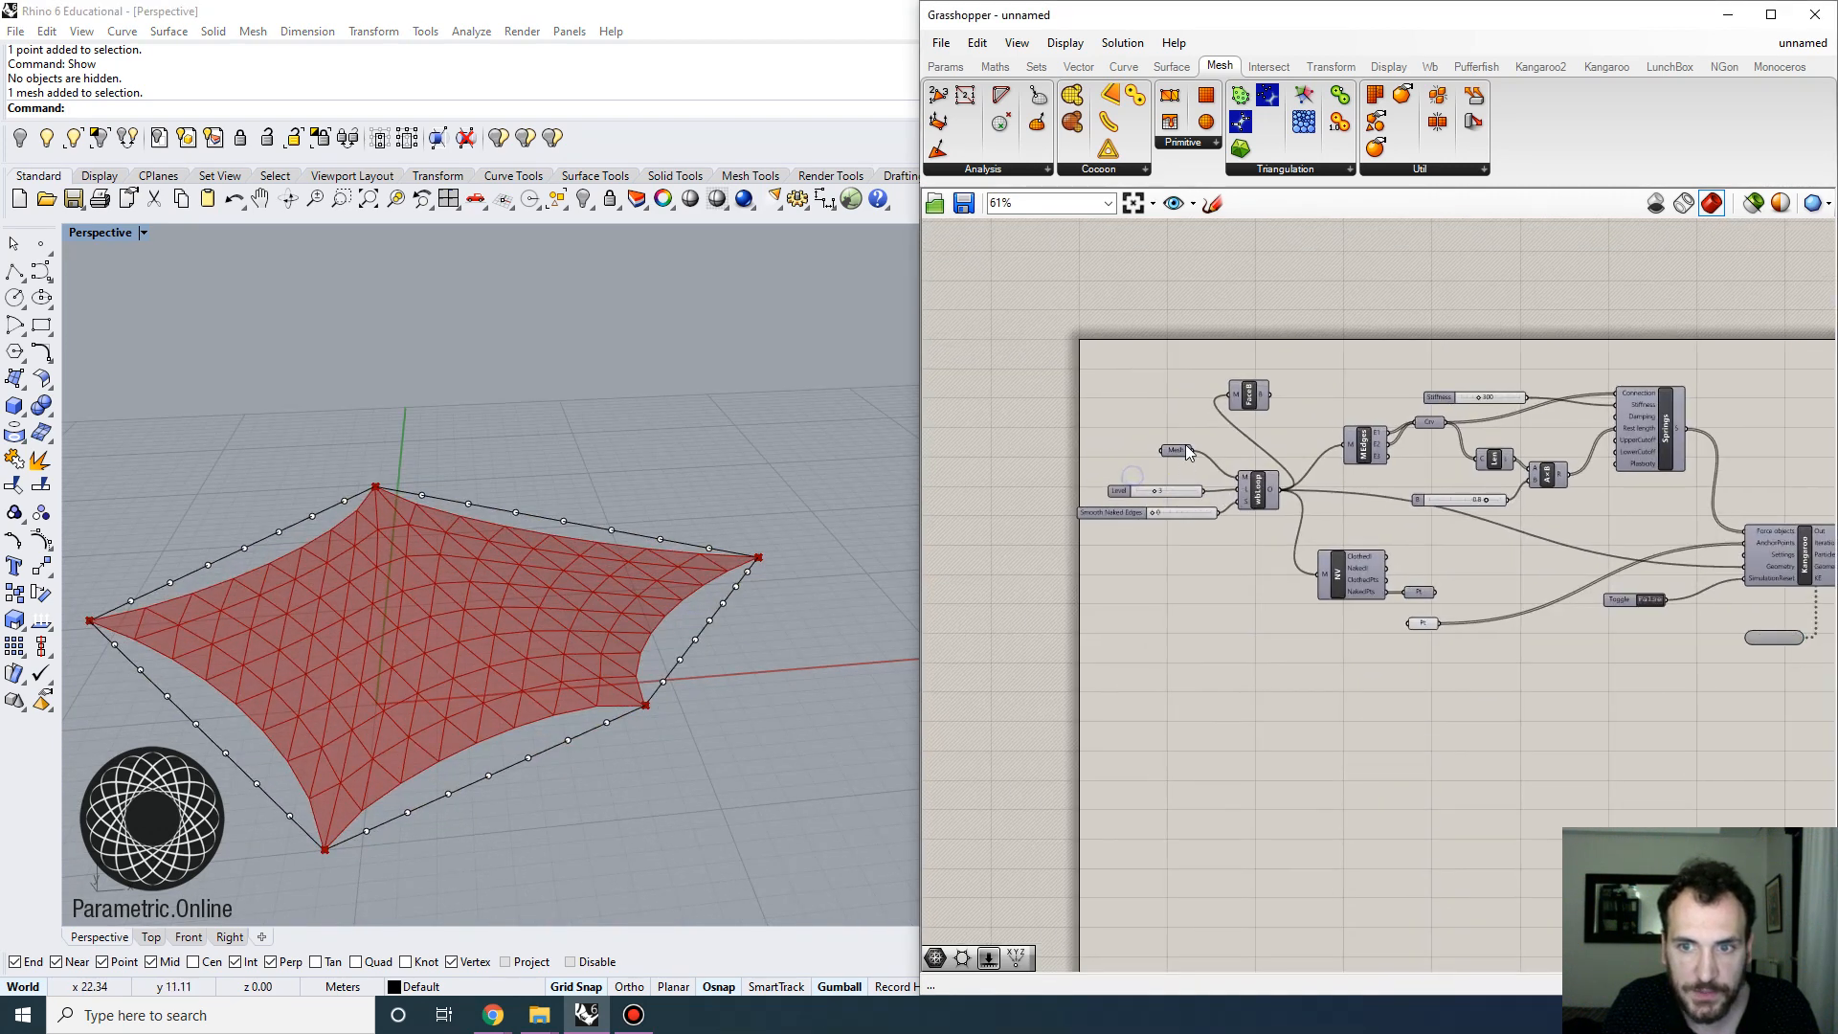
scroll(1179, 445, up, 3)
right_click(1161, 466)
click(1239, 488)
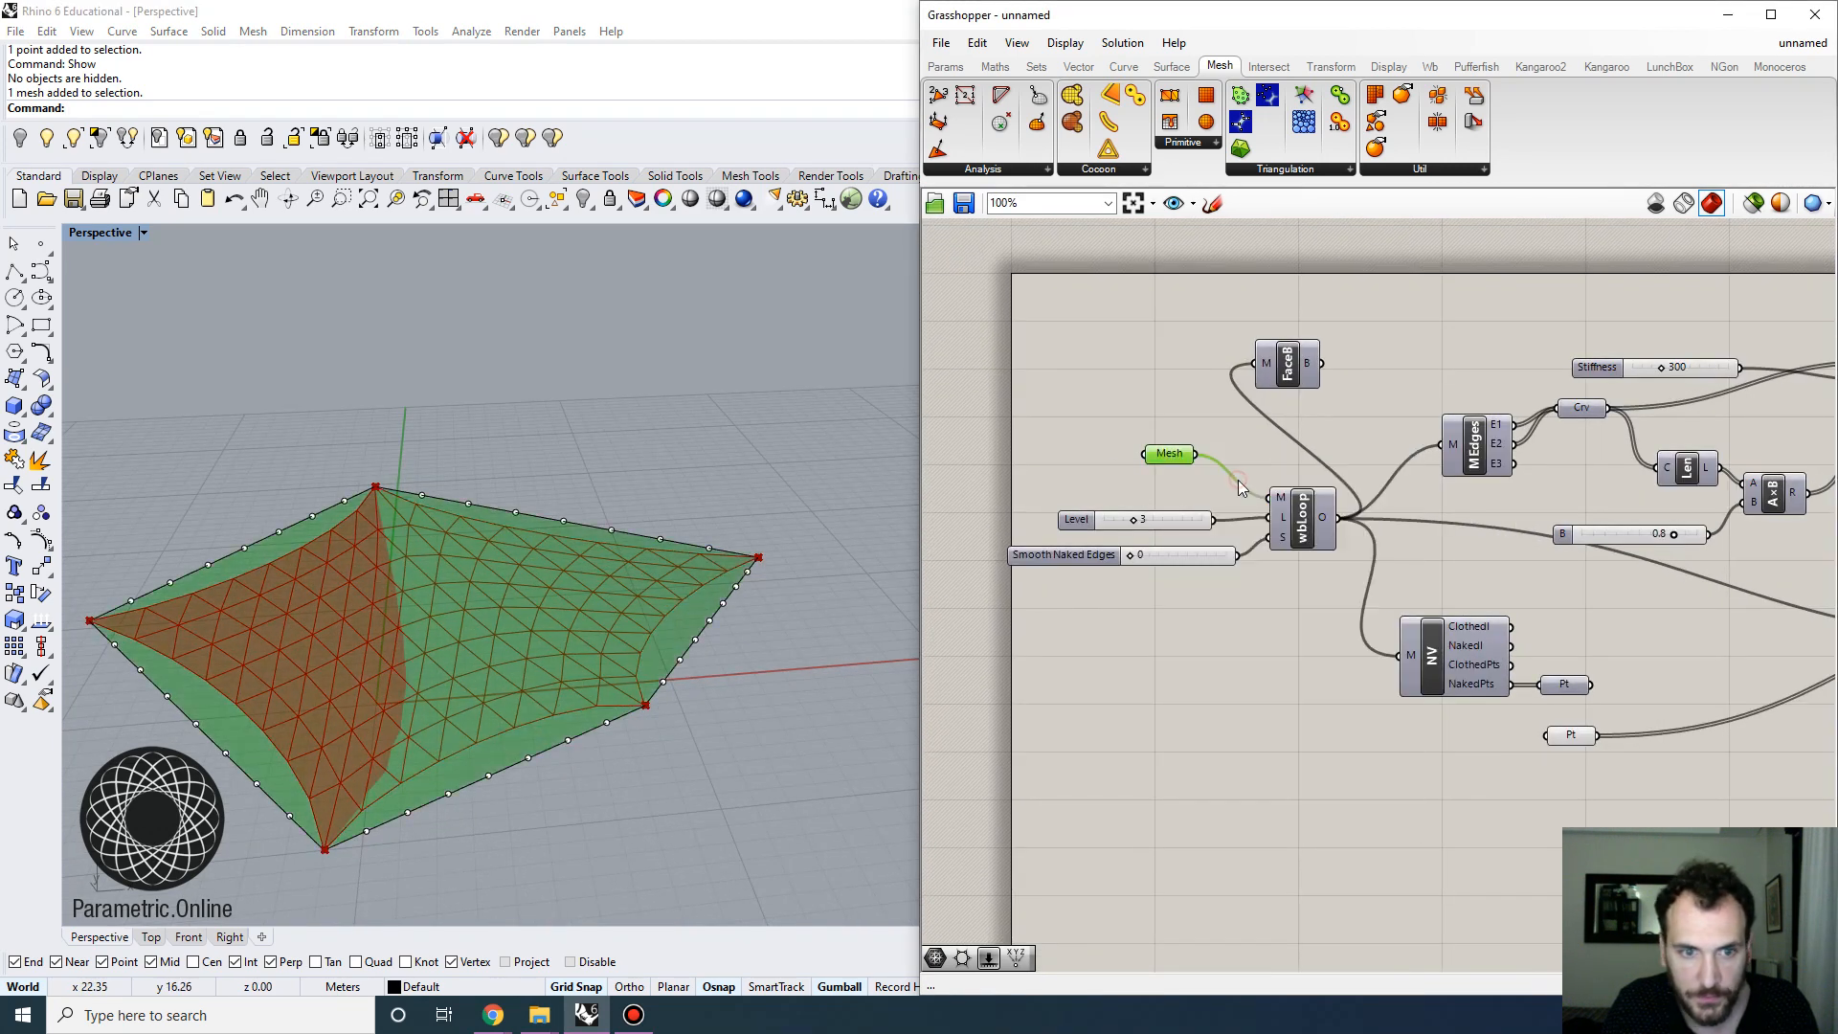
right_click(1166, 457)
click(1235, 486)
Repeat the Show command in Rhino and select the original flat mesh
click(663, 412)
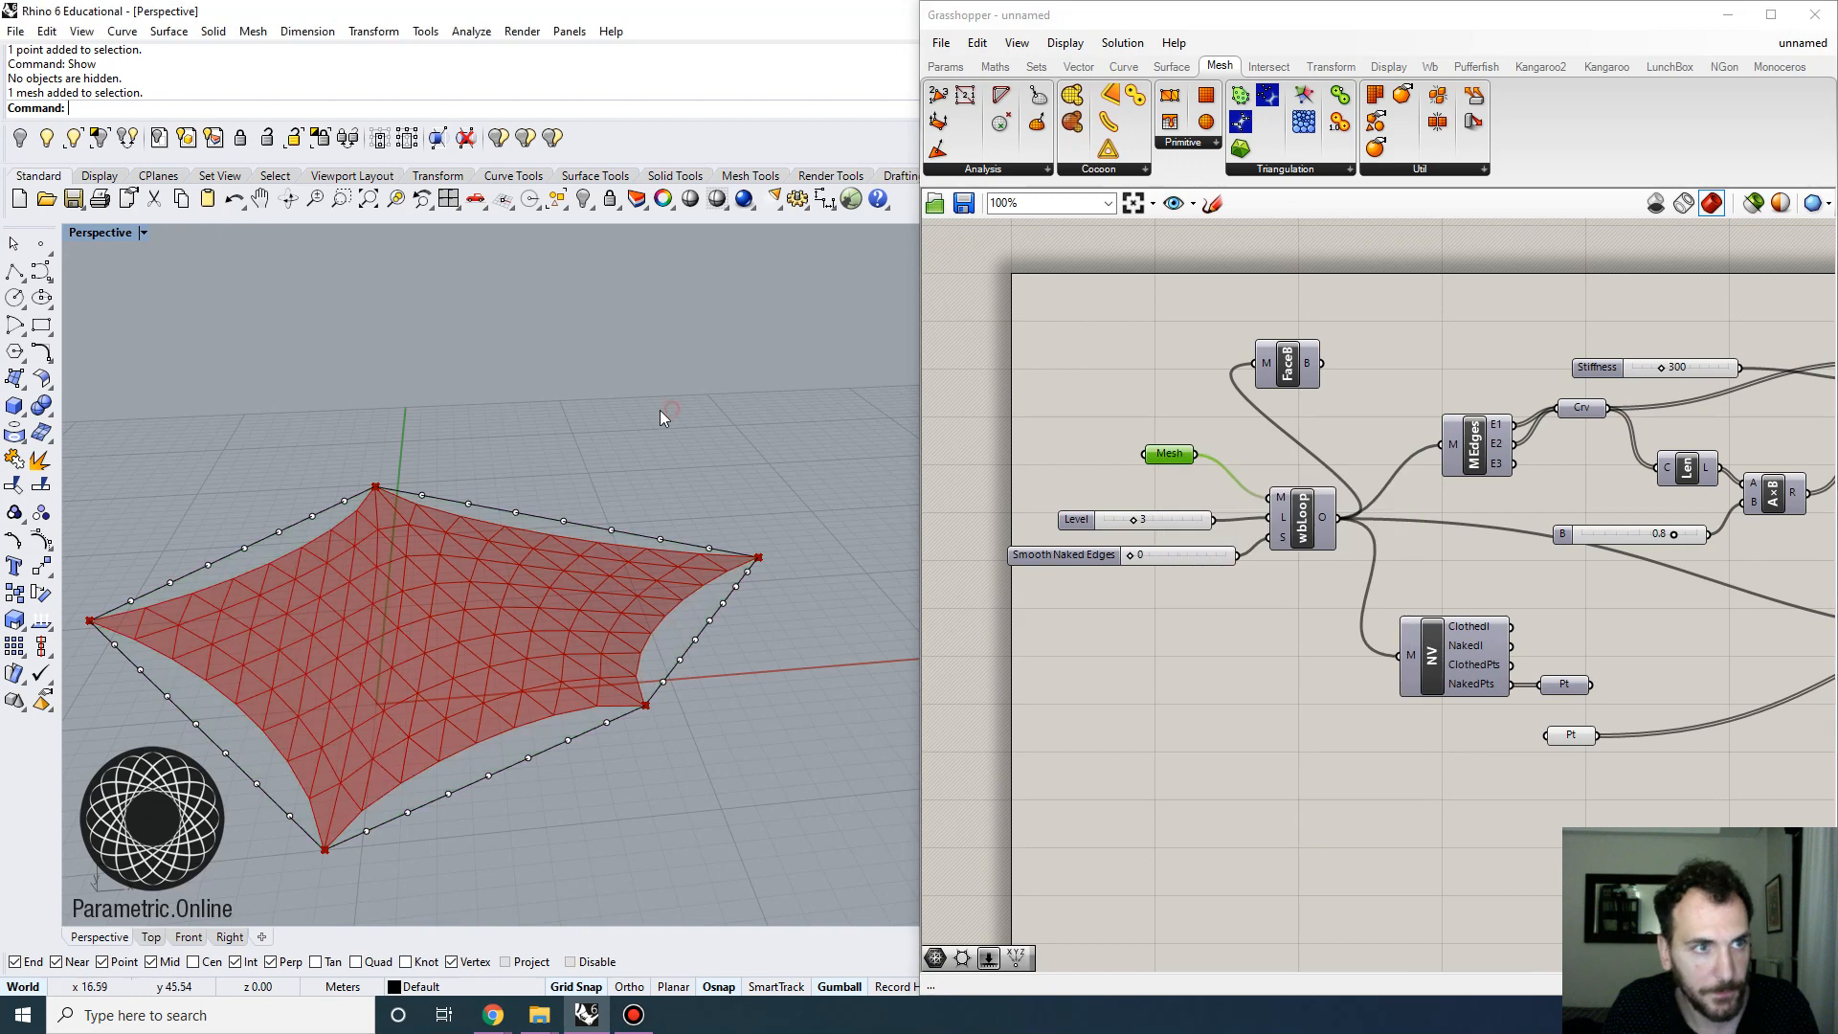
key(Return)
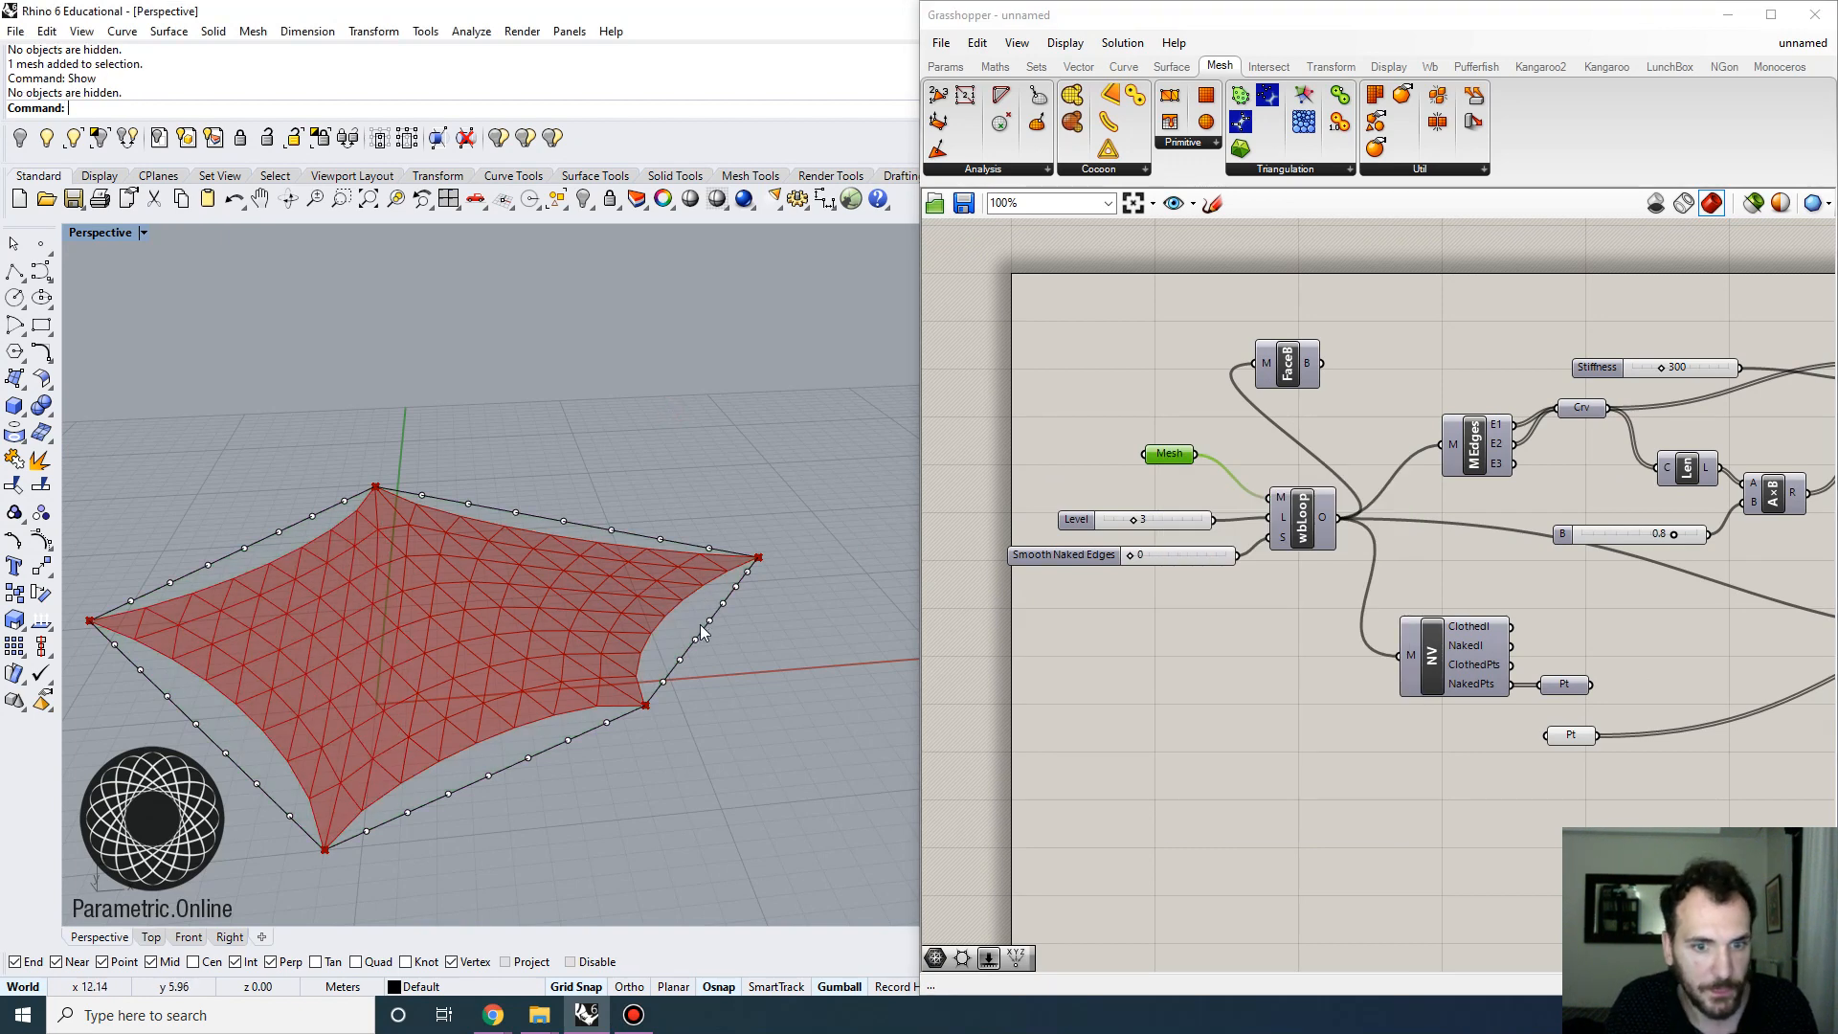
click(691, 654)
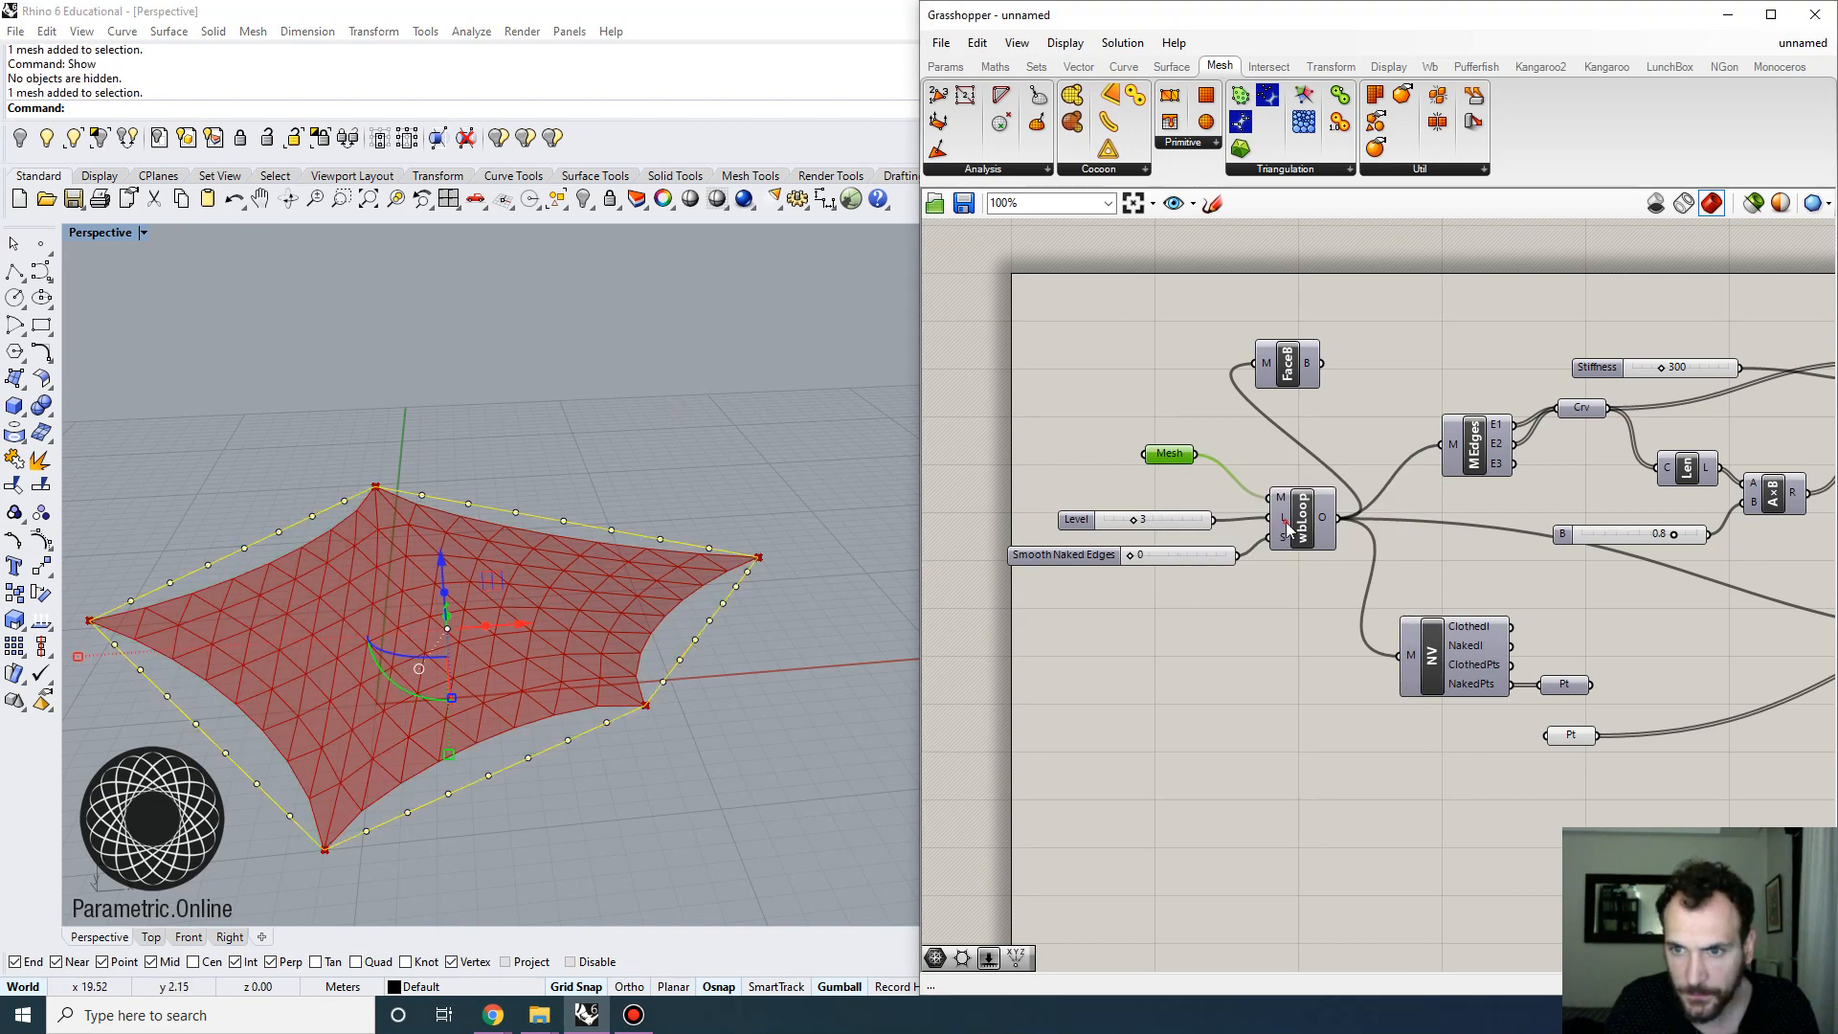
Turn on the previews of the wbLoop subdivision component and the input Mesh parameter
right_click(1317, 518)
click(1335, 547)
click(1257, 598)
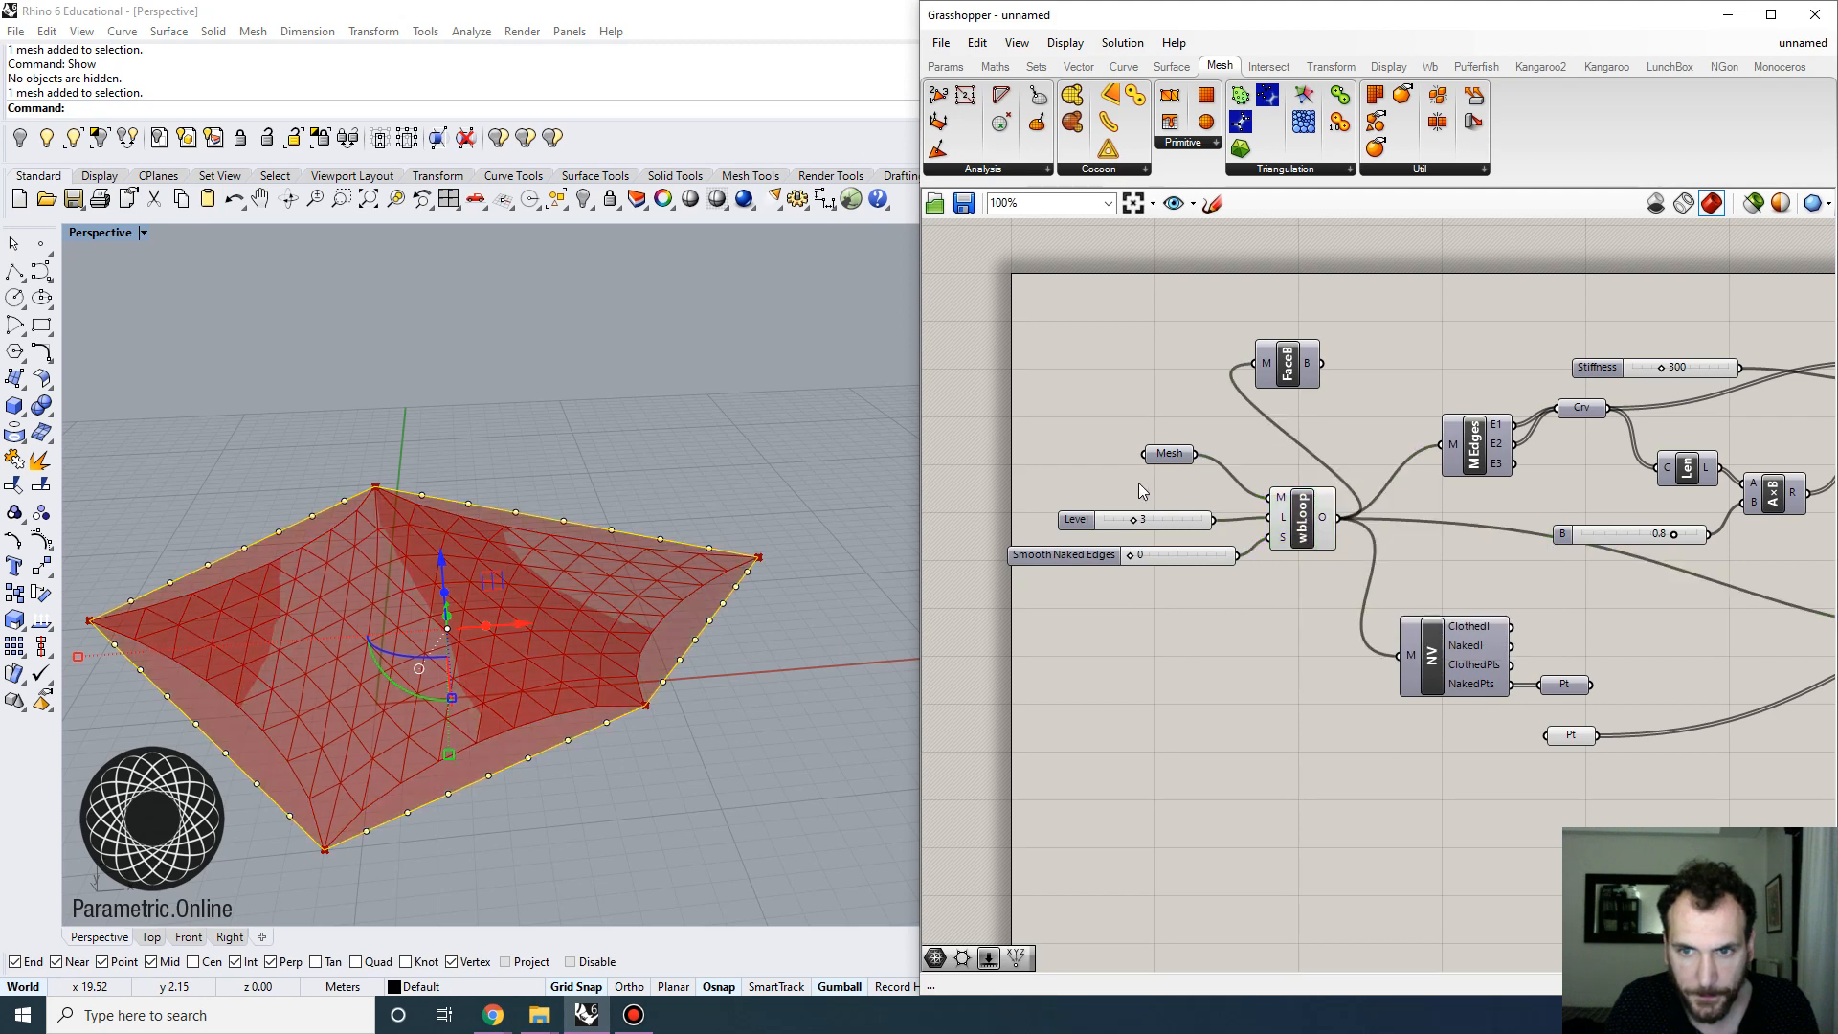
right_click(1169, 455)
click(1208, 493)
click(1071, 456)
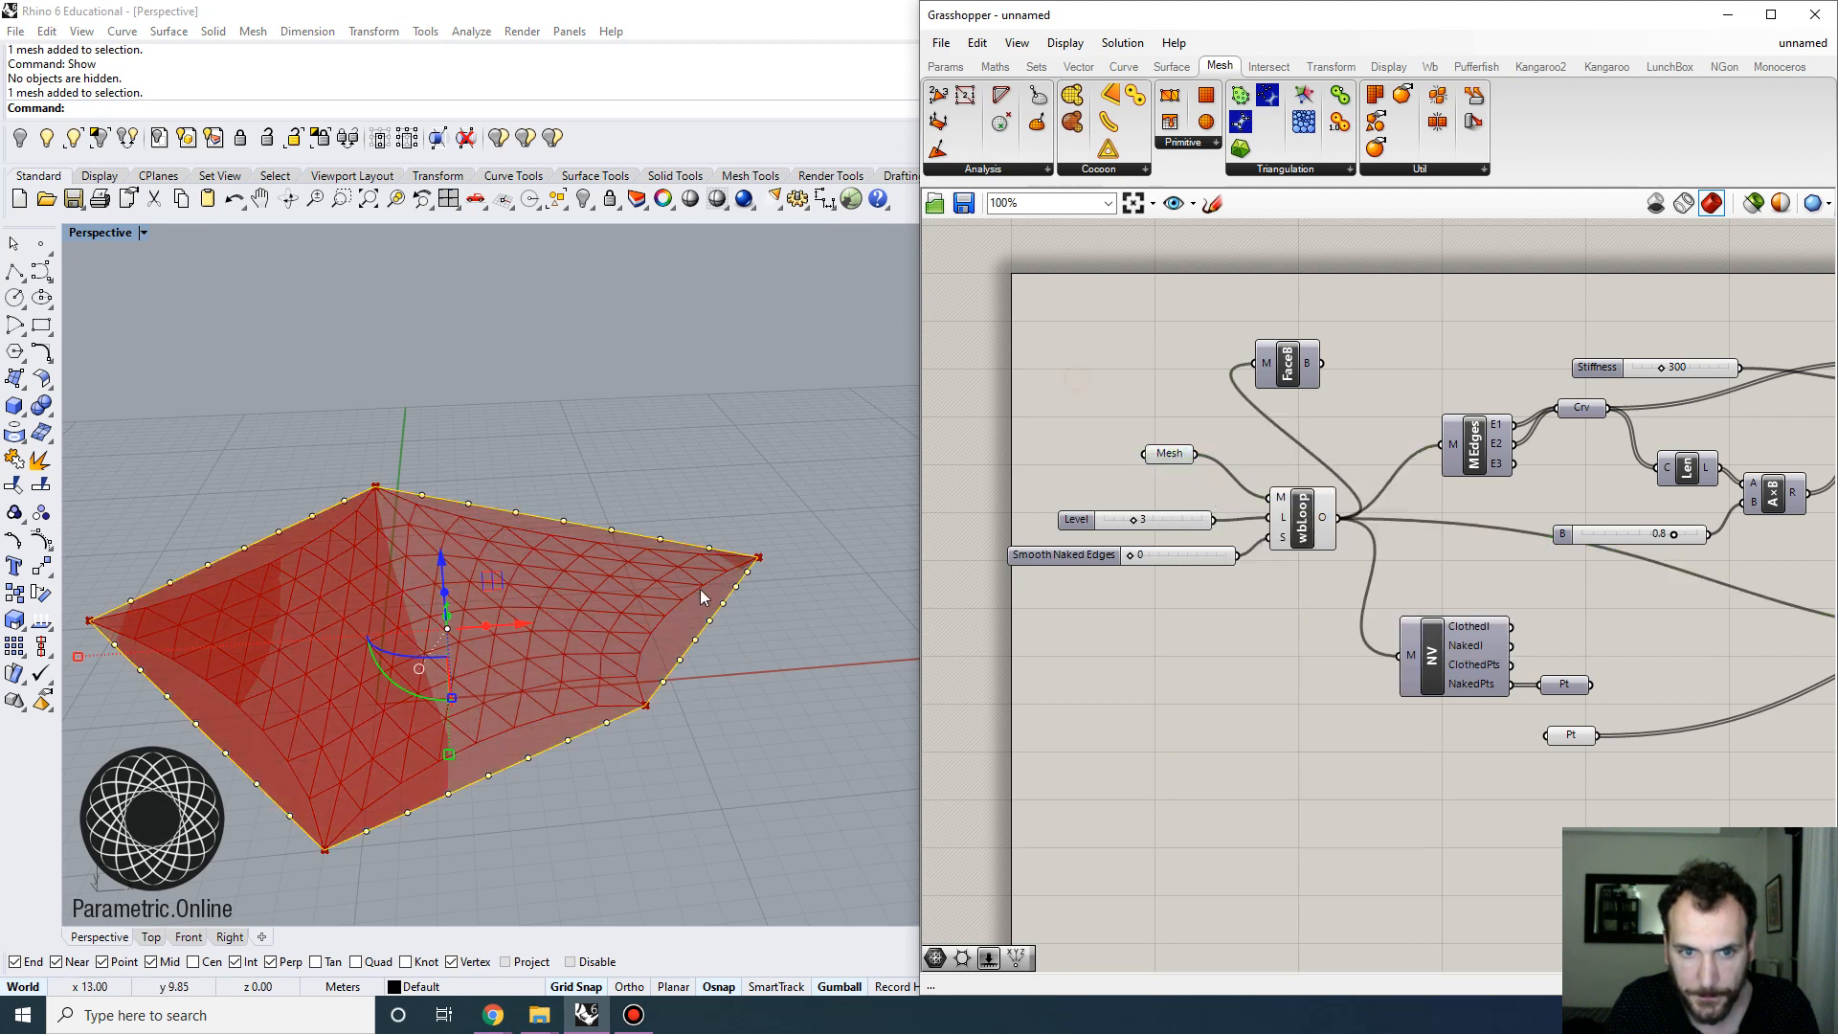
Deselect the original mesh and turn off the previews of the input Mesh parameter and the wbLoop component
click(799, 582)
click(1169, 455)
right_click(1161, 455)
click(1208, 493)
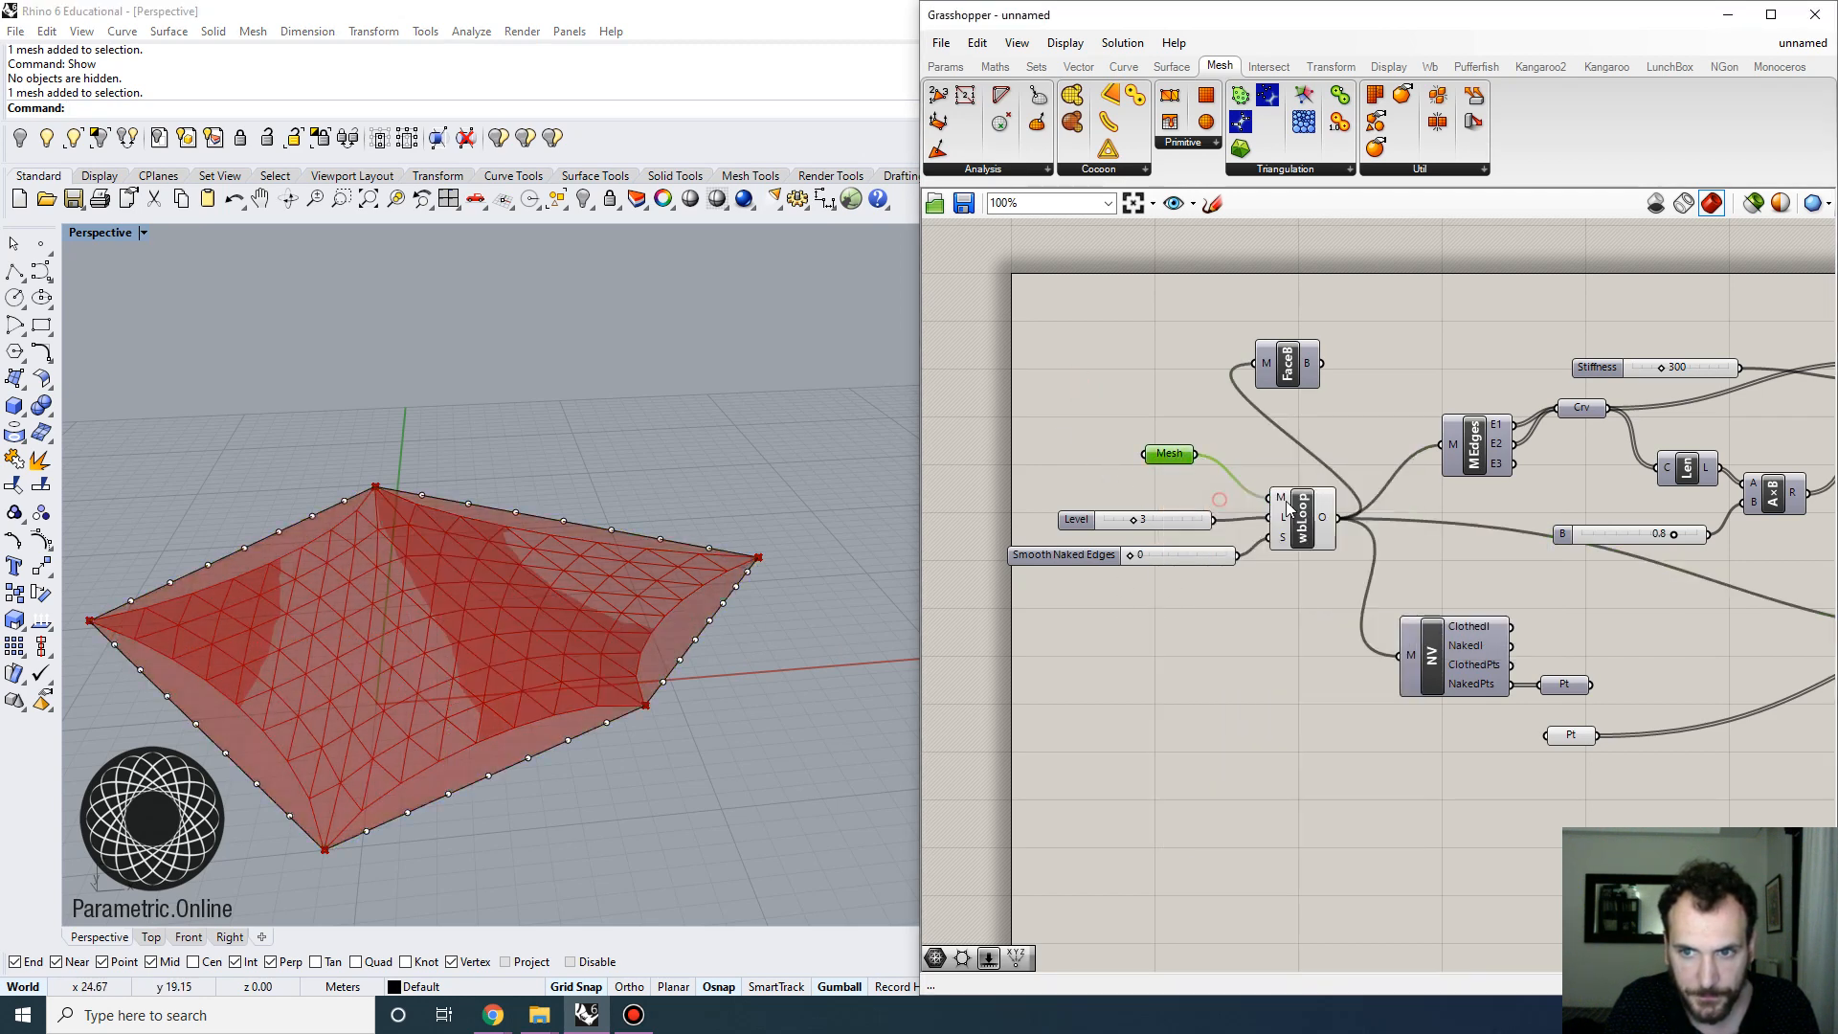
click(1313, 518)
right_click(1310, 510)
click(1333, 542)
click(1170, 417)
Select the anchor point at one mesh corner and move it vertically upward well above the original flat mesh
right_drag(674, 628, 725, 557)
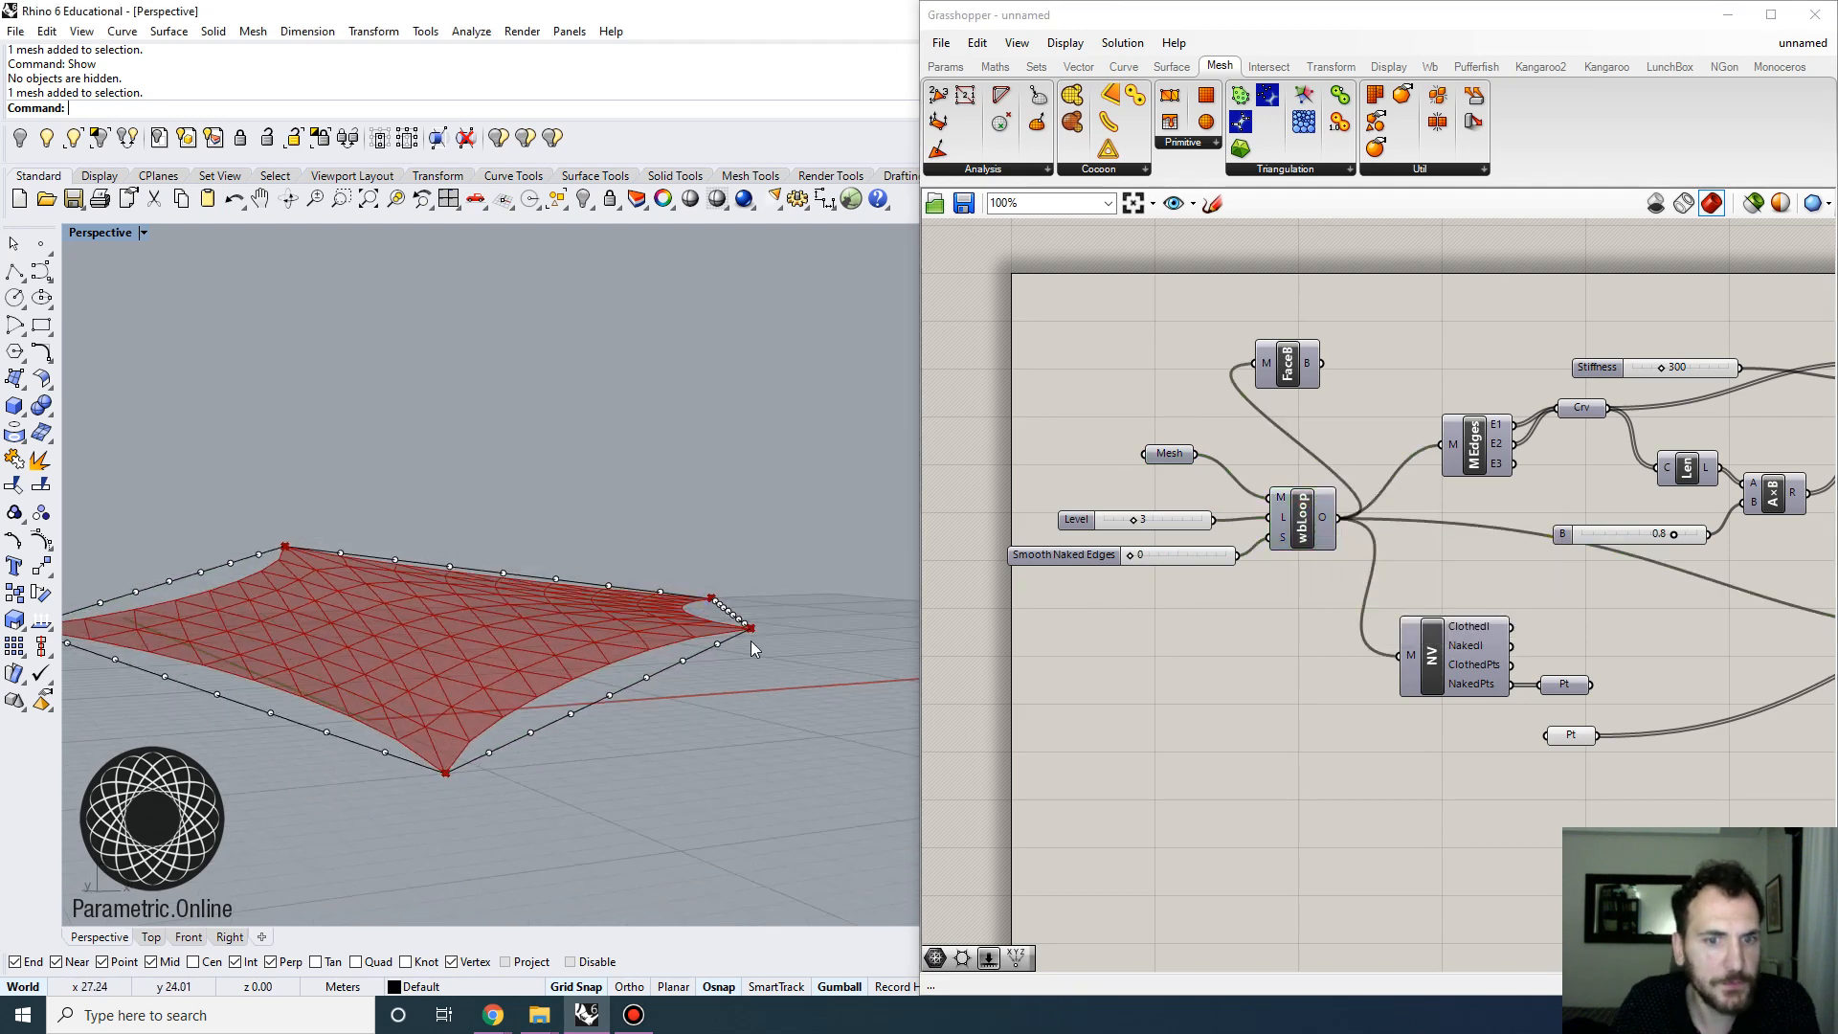
click(741, 640)
mouse_move(691, 693)
right_down()
mouse_move(646, 720)
mouse_move(686, 705)
right_up()
scroll(687, 704, up, 2)
click(638, 776)
click(655, 738)
right_drag(681, 780, 673, 600)
drag(680, 580, 676, 473)
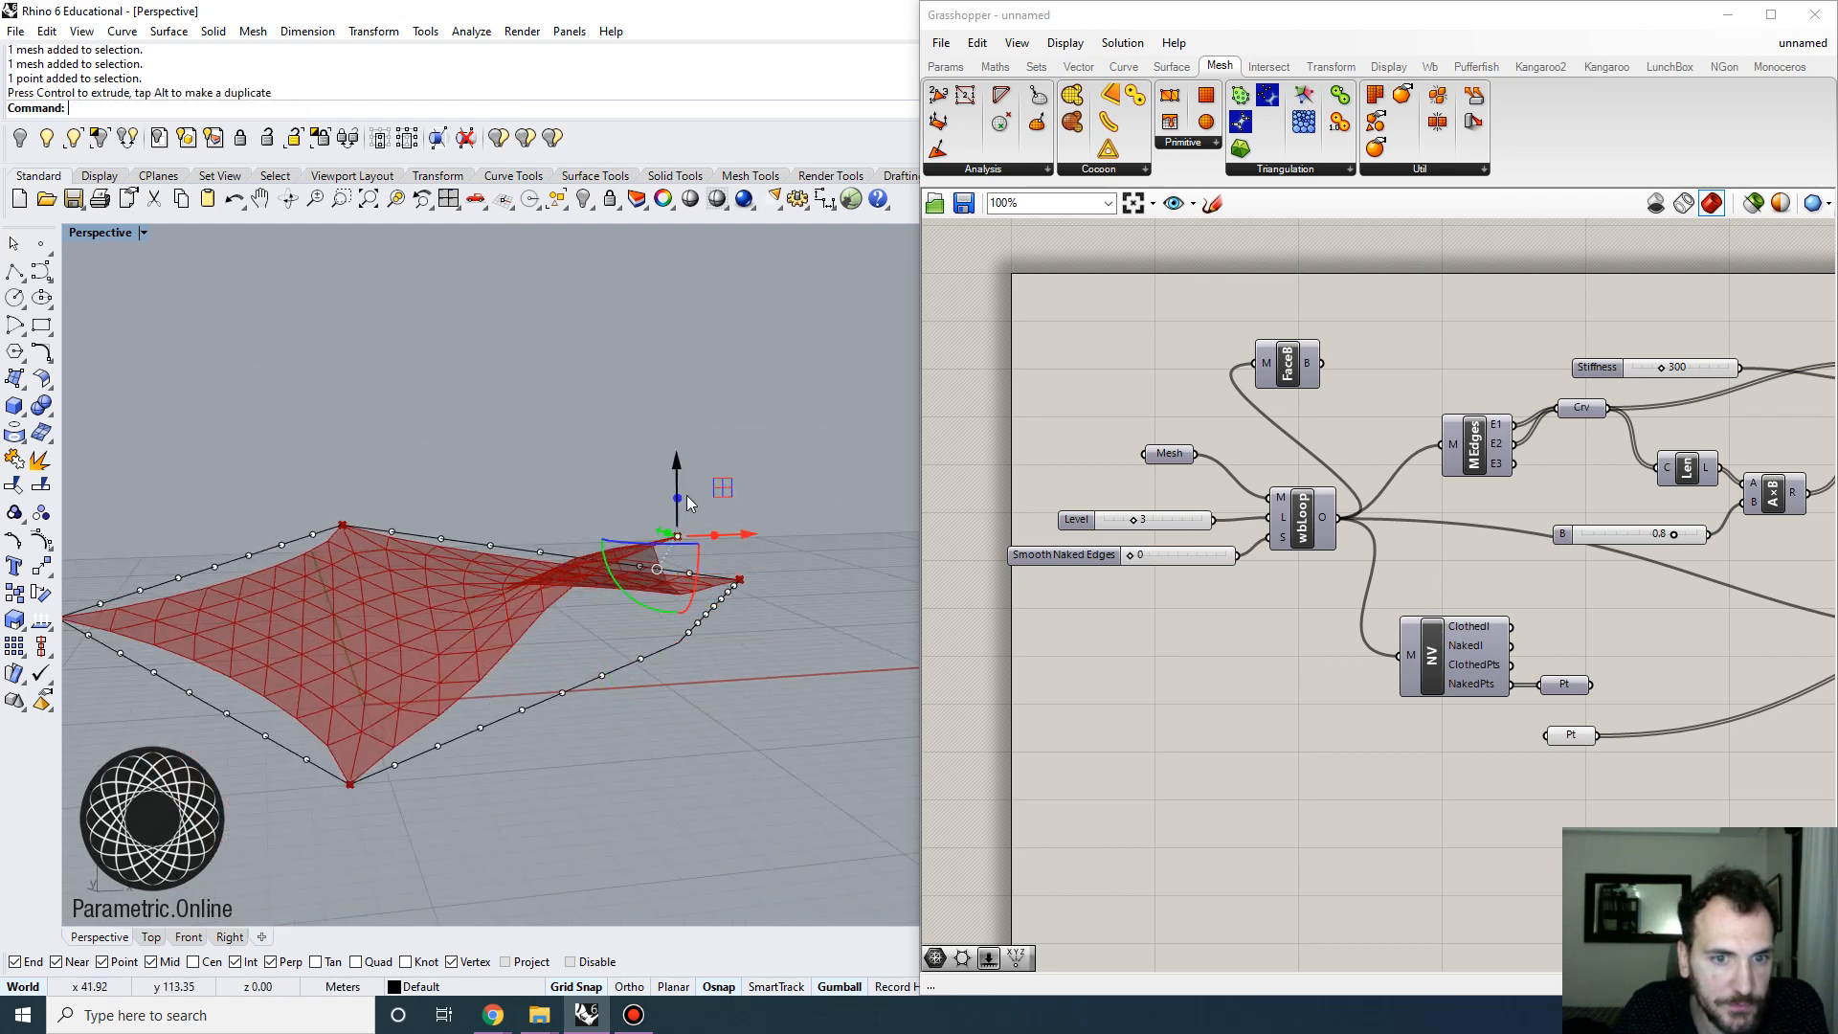
right_drag(624, 641, 756, 603)
drag(709, 515, 724, 440)
Raise a second corner anchor point vertically above the original flat mesh
right_drag(683, 598, 271, 630)
scroll(272, 622, up, 5)
drag(359, 655, 401, 677)
drag(381, 589, 389, 433)
right_drag(389, 433, 559, 658)
Select a third corner anchor point and lower it vertically below the original flat mesh
scroll(829, 623, up, 3)
click(819, 678)
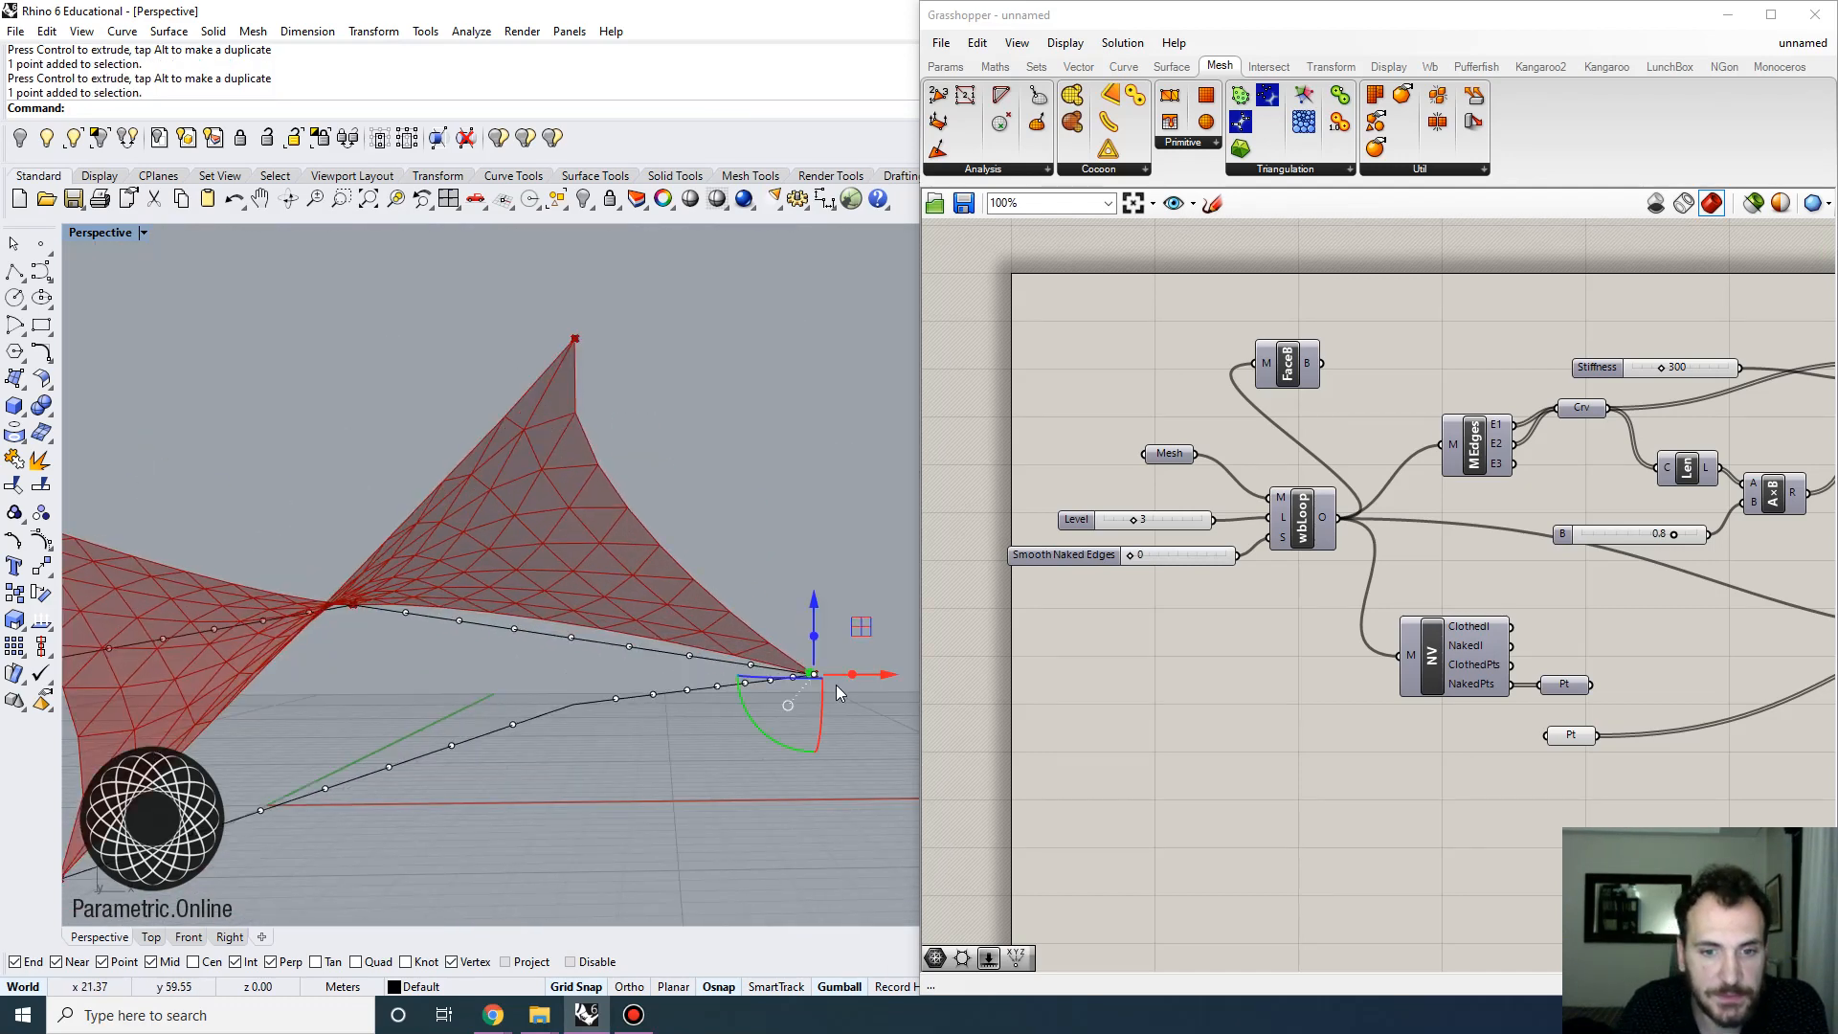
scroll(835, 685, down, 5)
right_drag(828, 670, 306, 556)
right_drag(678, 807, 450, 526)
scroll(546, 636, up, 6)
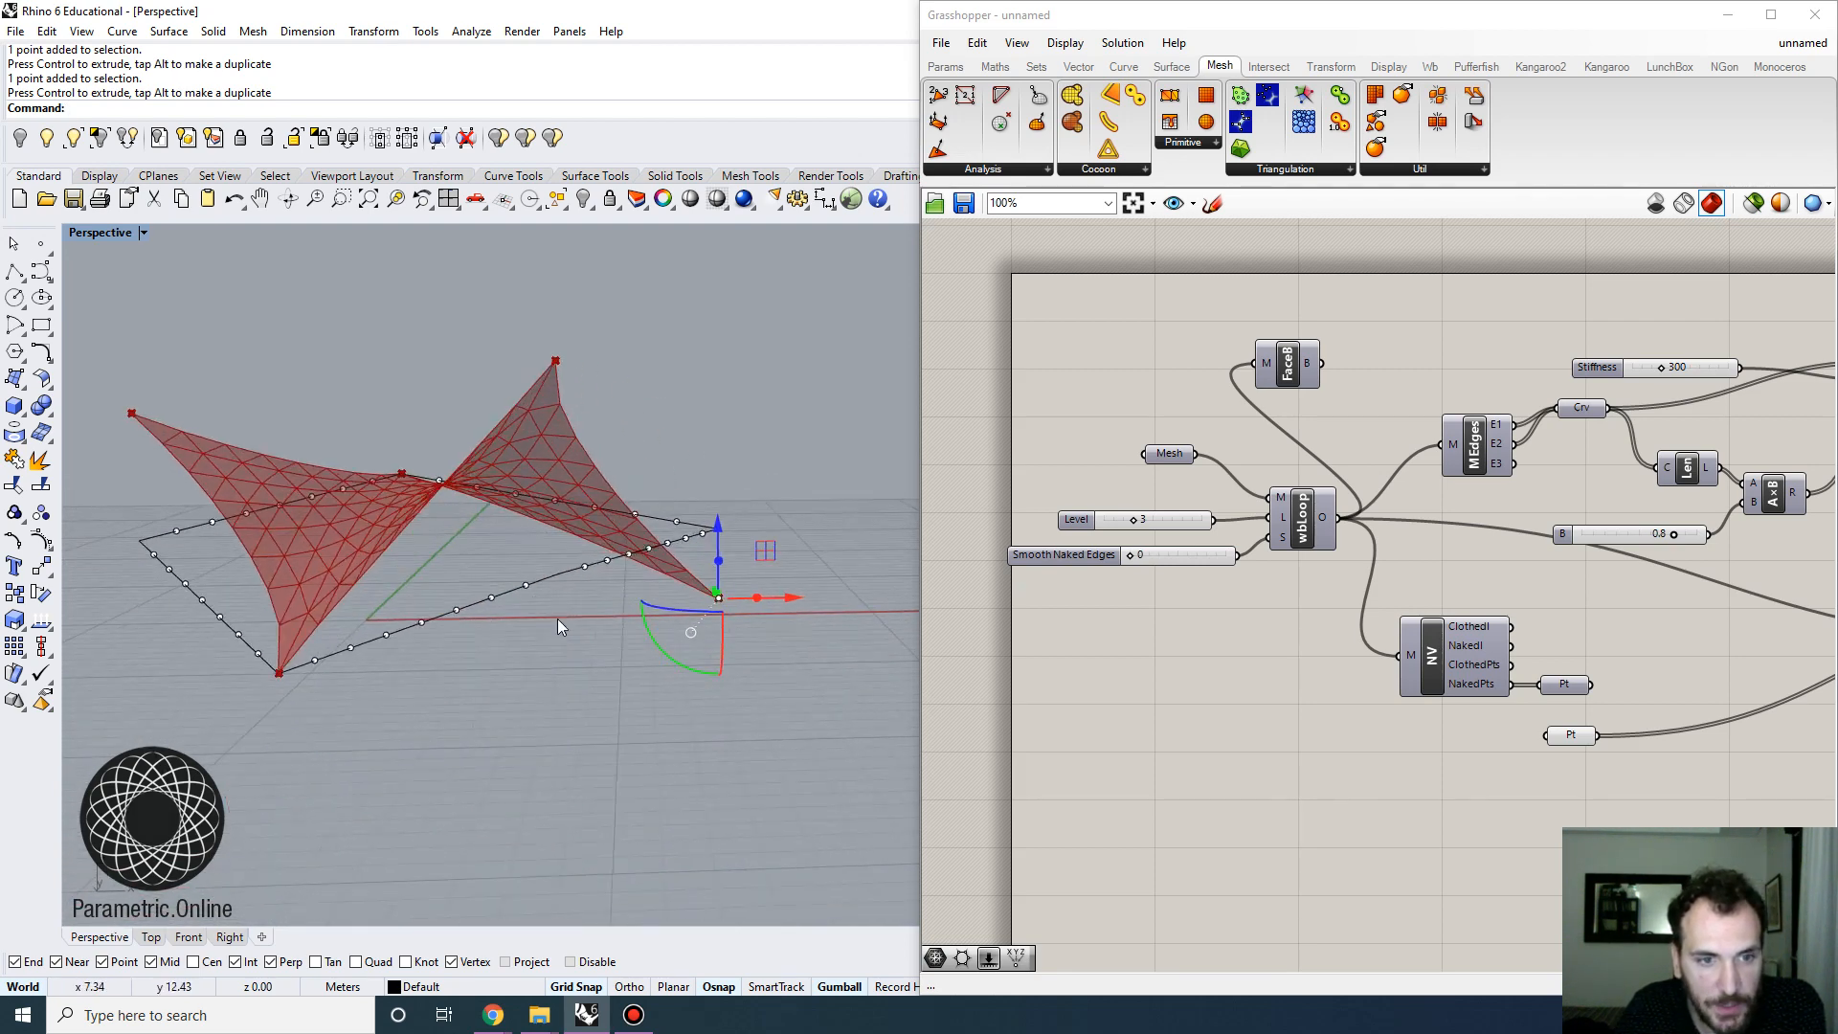
Examine the relaxed saddle-shaped mesh from several angles and clear the point selection
right_drag(557, 618, 427, 452)
right_drag(520, 562, 584, 586)
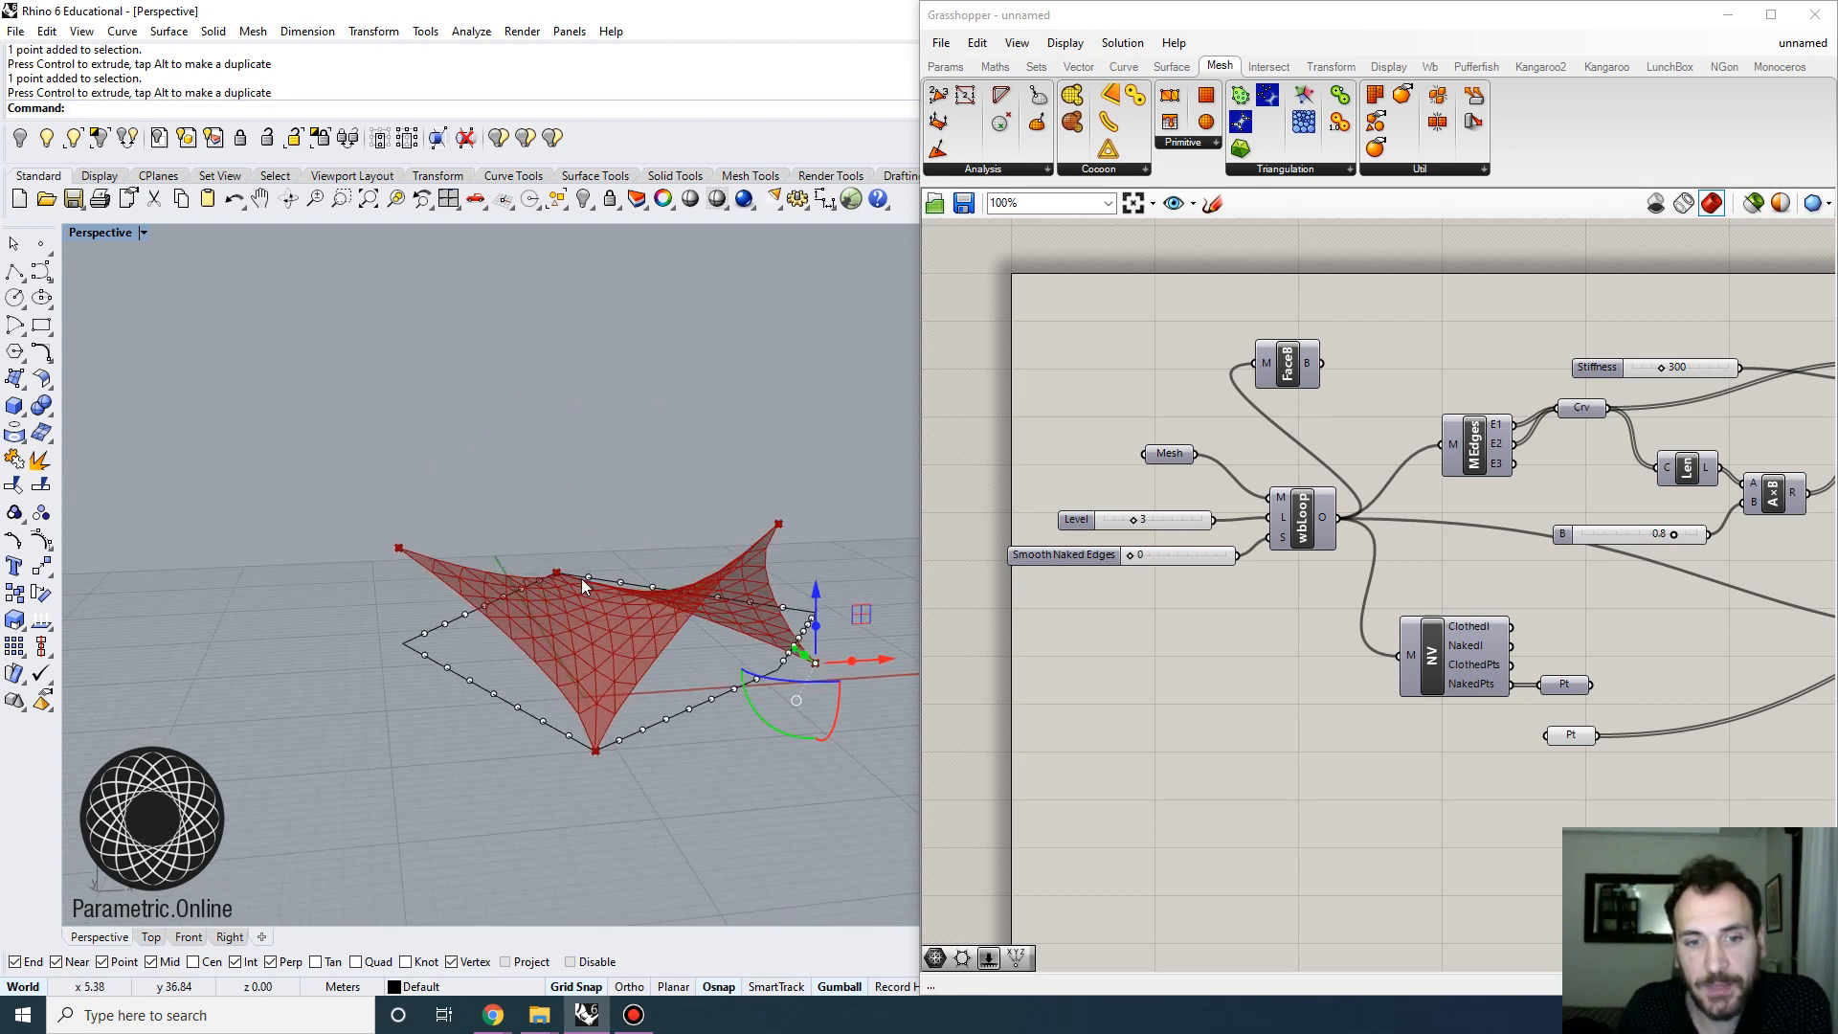
right_drag(584, 585, 700, 624)
click(1097, 486)
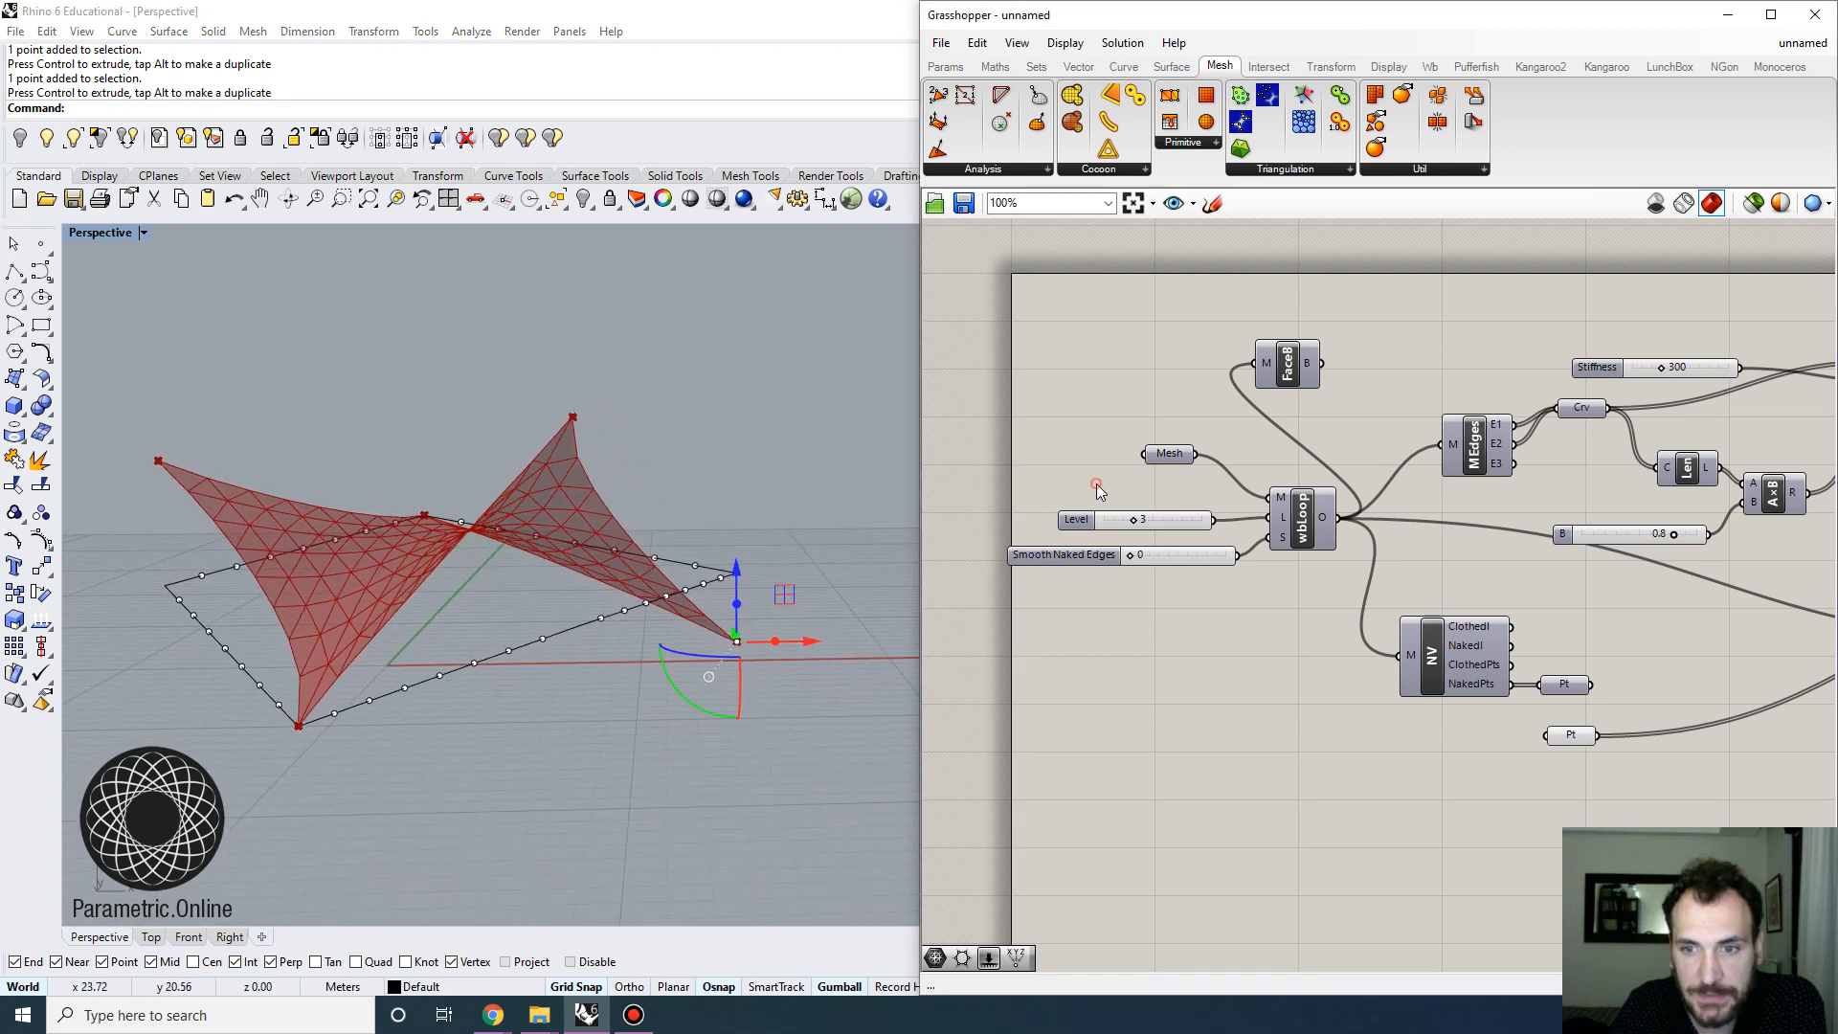
click(683, 587)
right_drag(1227, 600, 1167, 576)
right_drag(584, 551, 483, 636)
scroll(689, 584, down, 5)
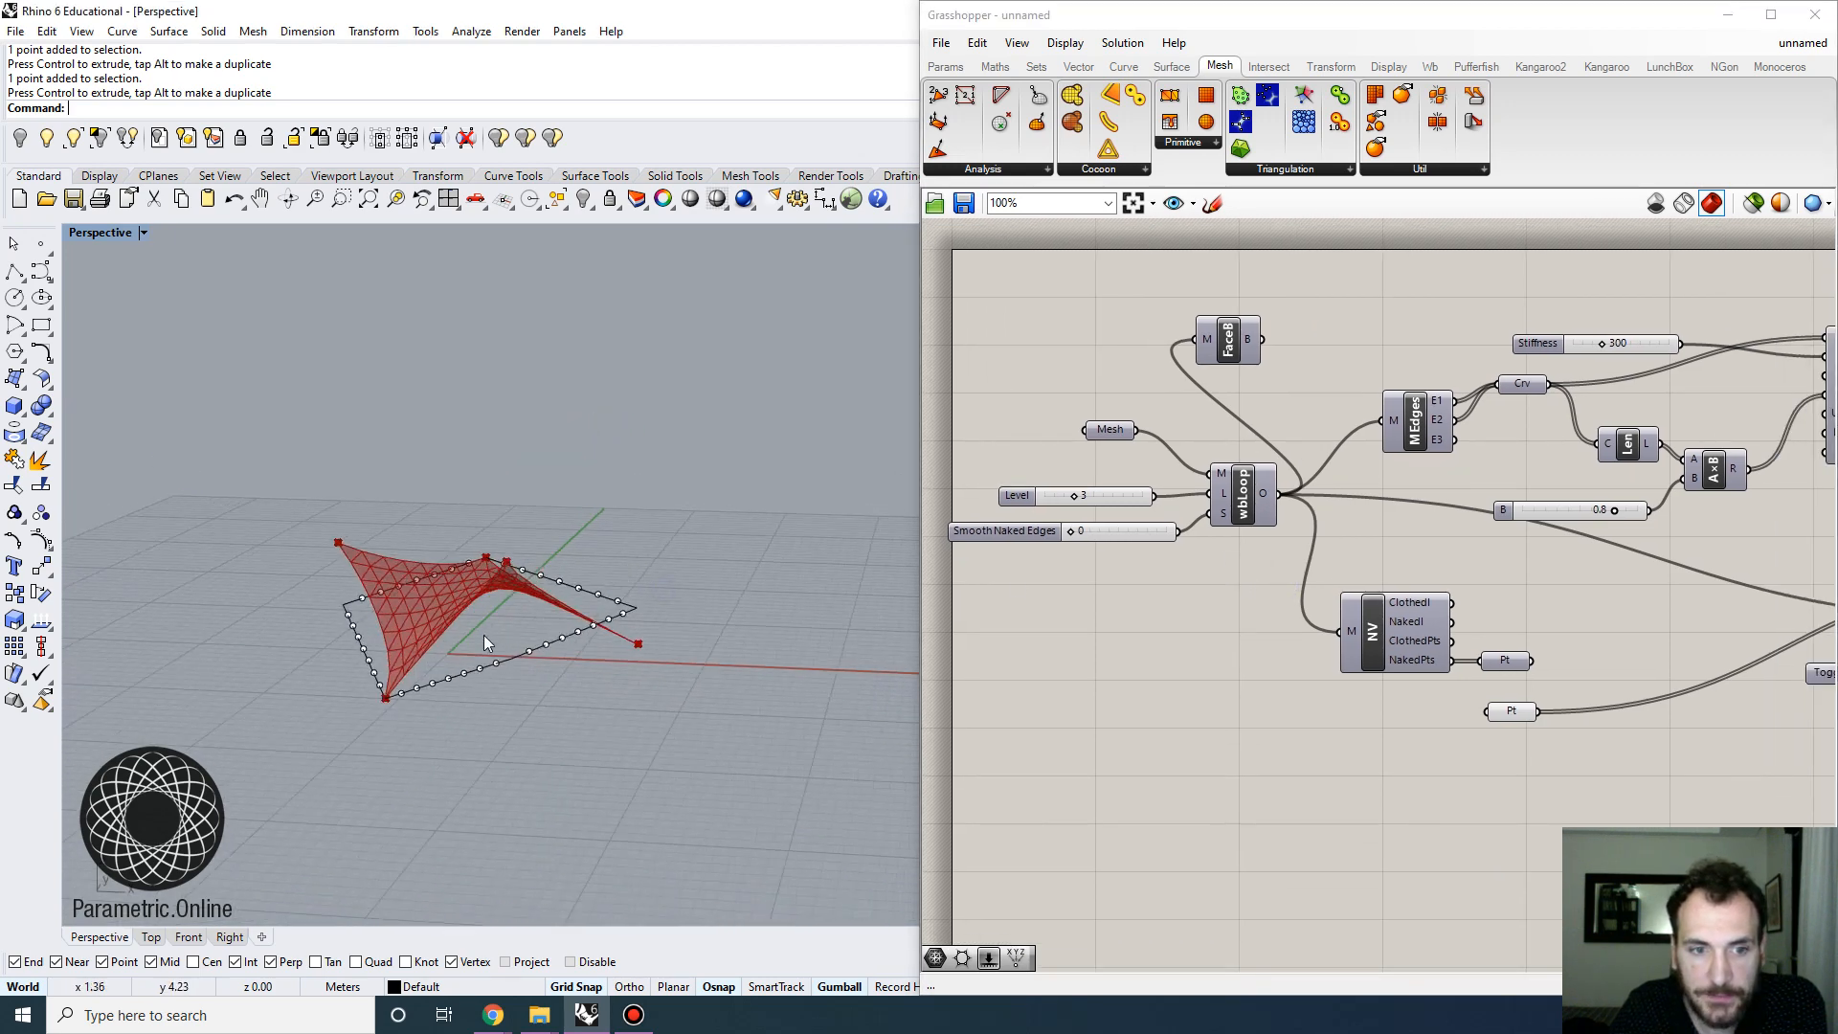
scroll(469, 580, up, 5)
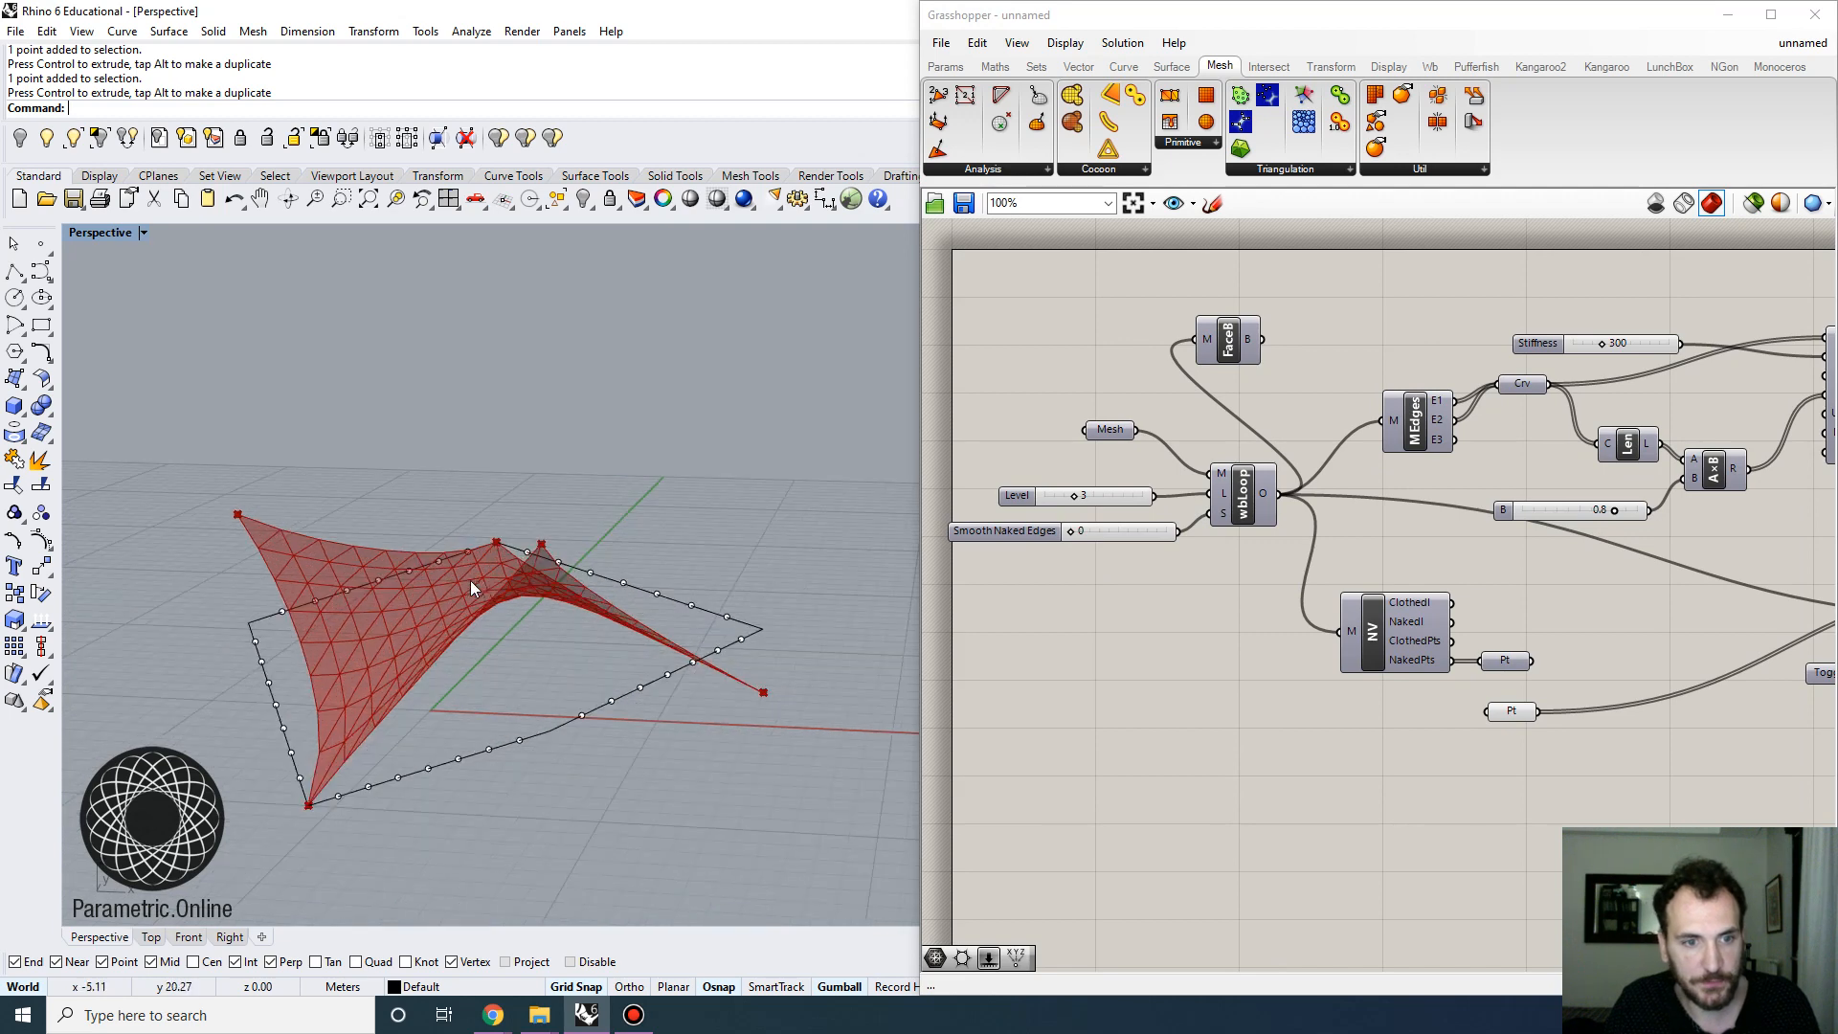
Move the Face Boundaries component up and away from the output Mesh parameter, and select that Mesh parameter
click(1036, 555)
scroll(1036, 555, down, 3)
right_drag(1447, 568, 1250, 534)
scroll(1585, 542, up, 3)
click(1552, 484)
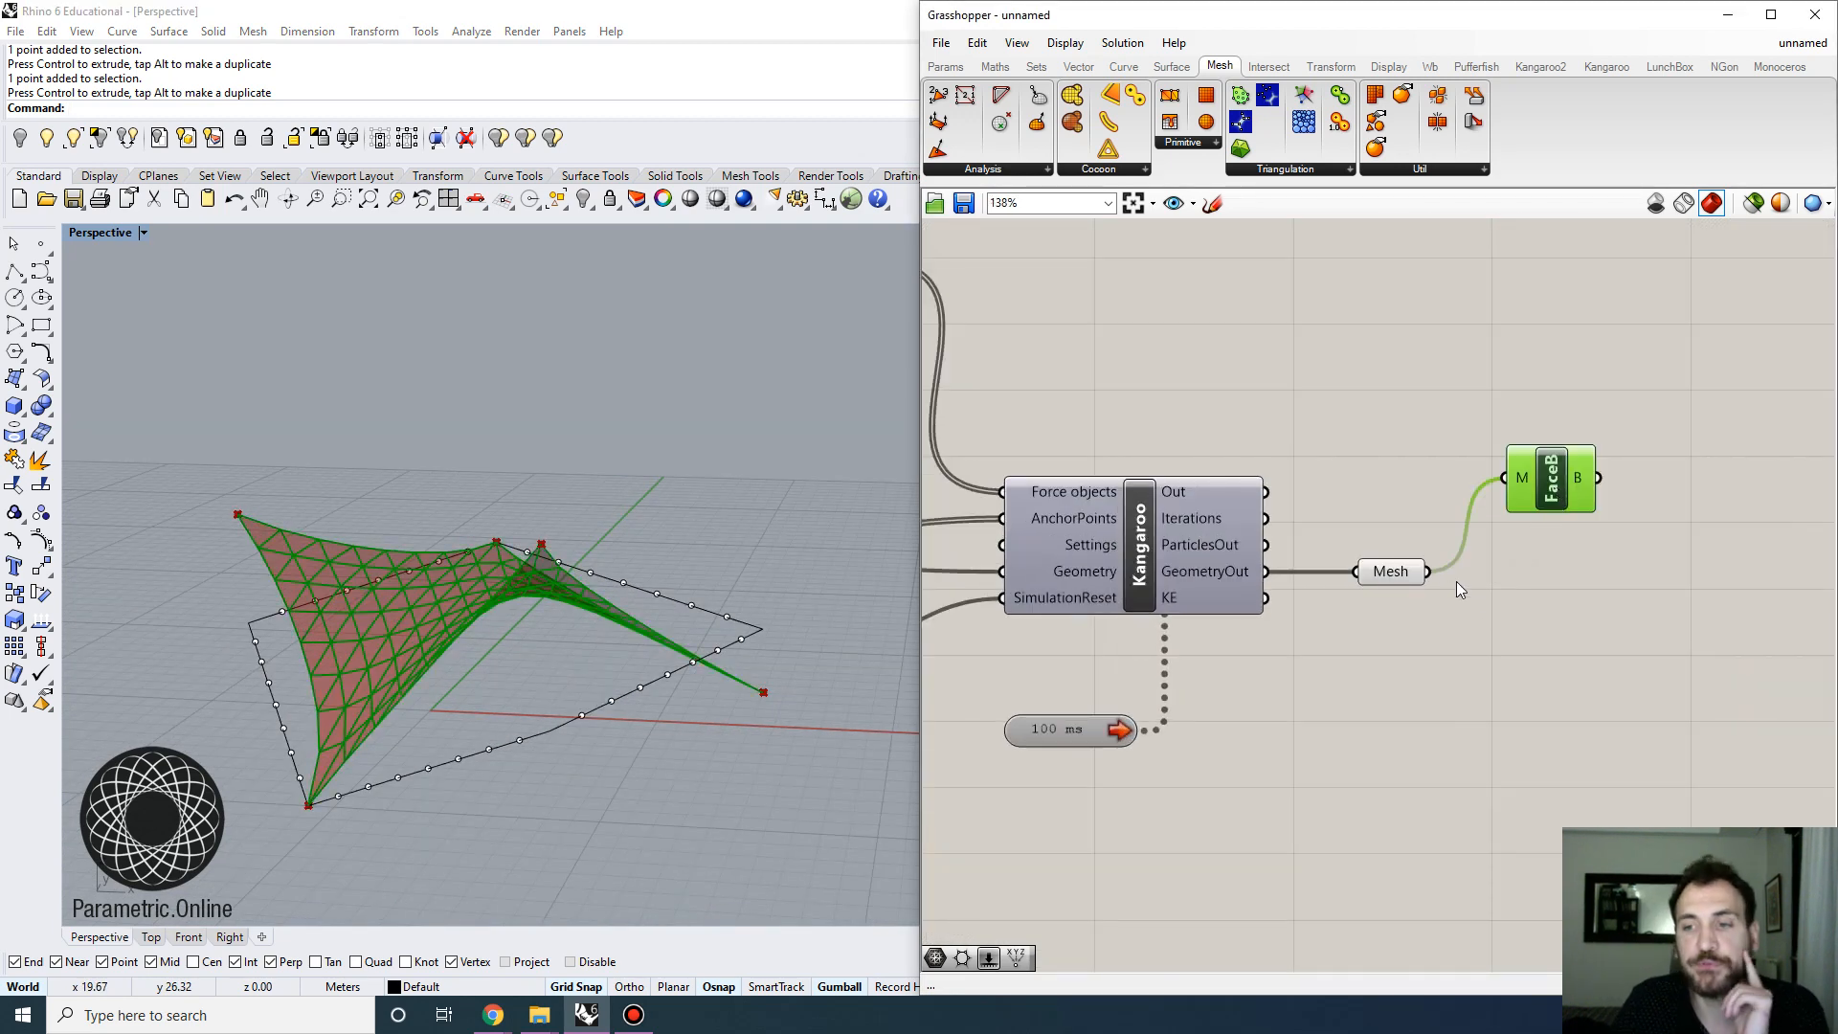
click(1383, 579)
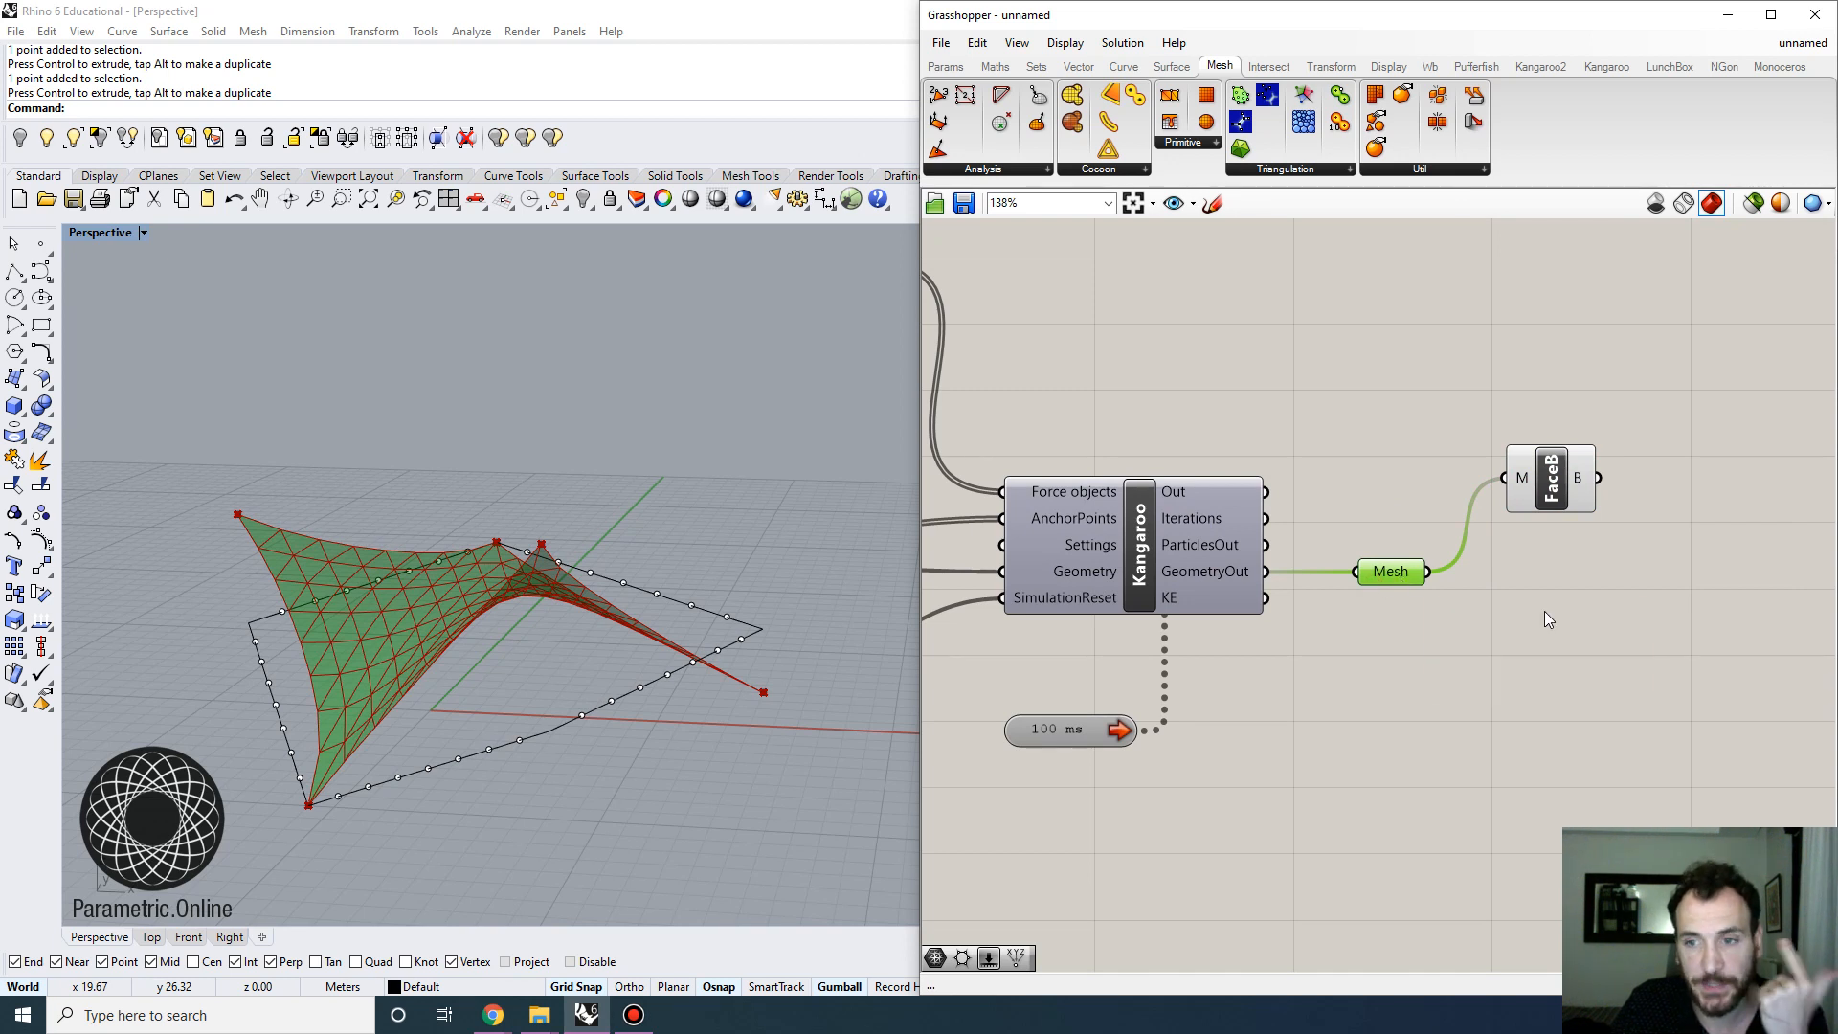
right_drag(1541, 611, 1449, 623)
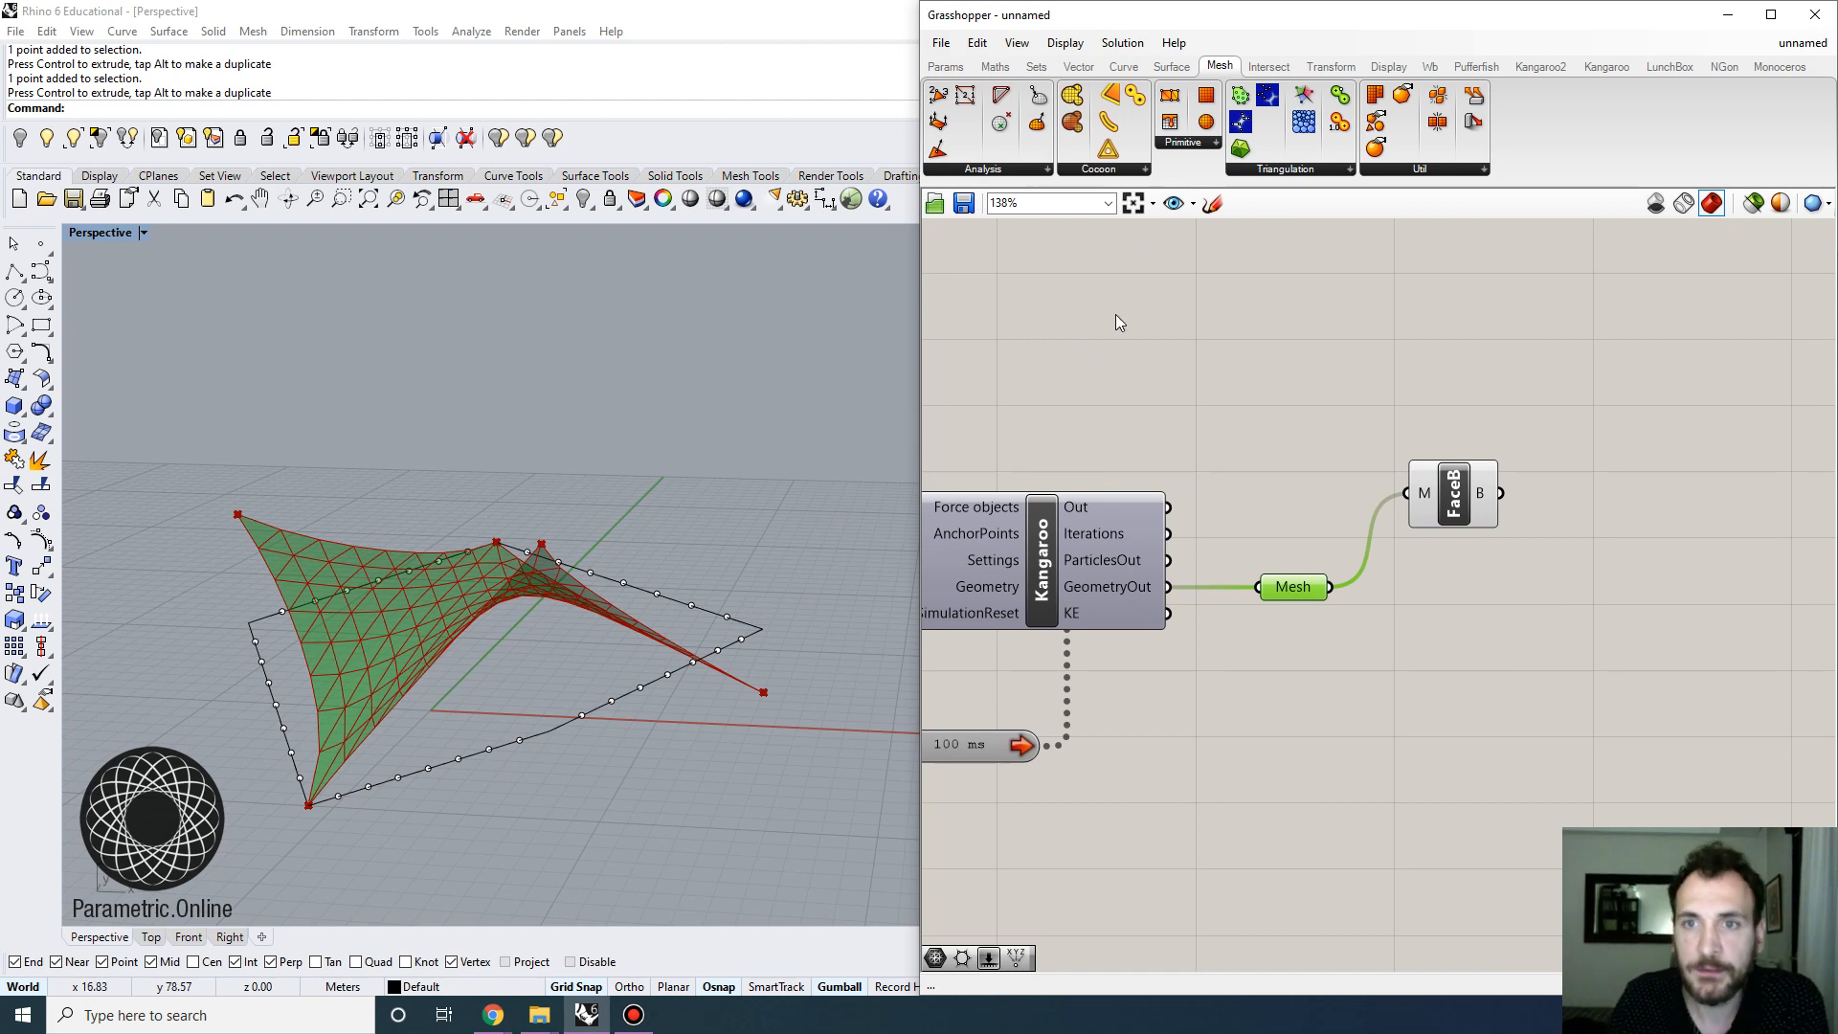
Add a Weaverbird Loop subdivision component beside the output Mesh parameter and feed that mesh into it
click(1430, 67)
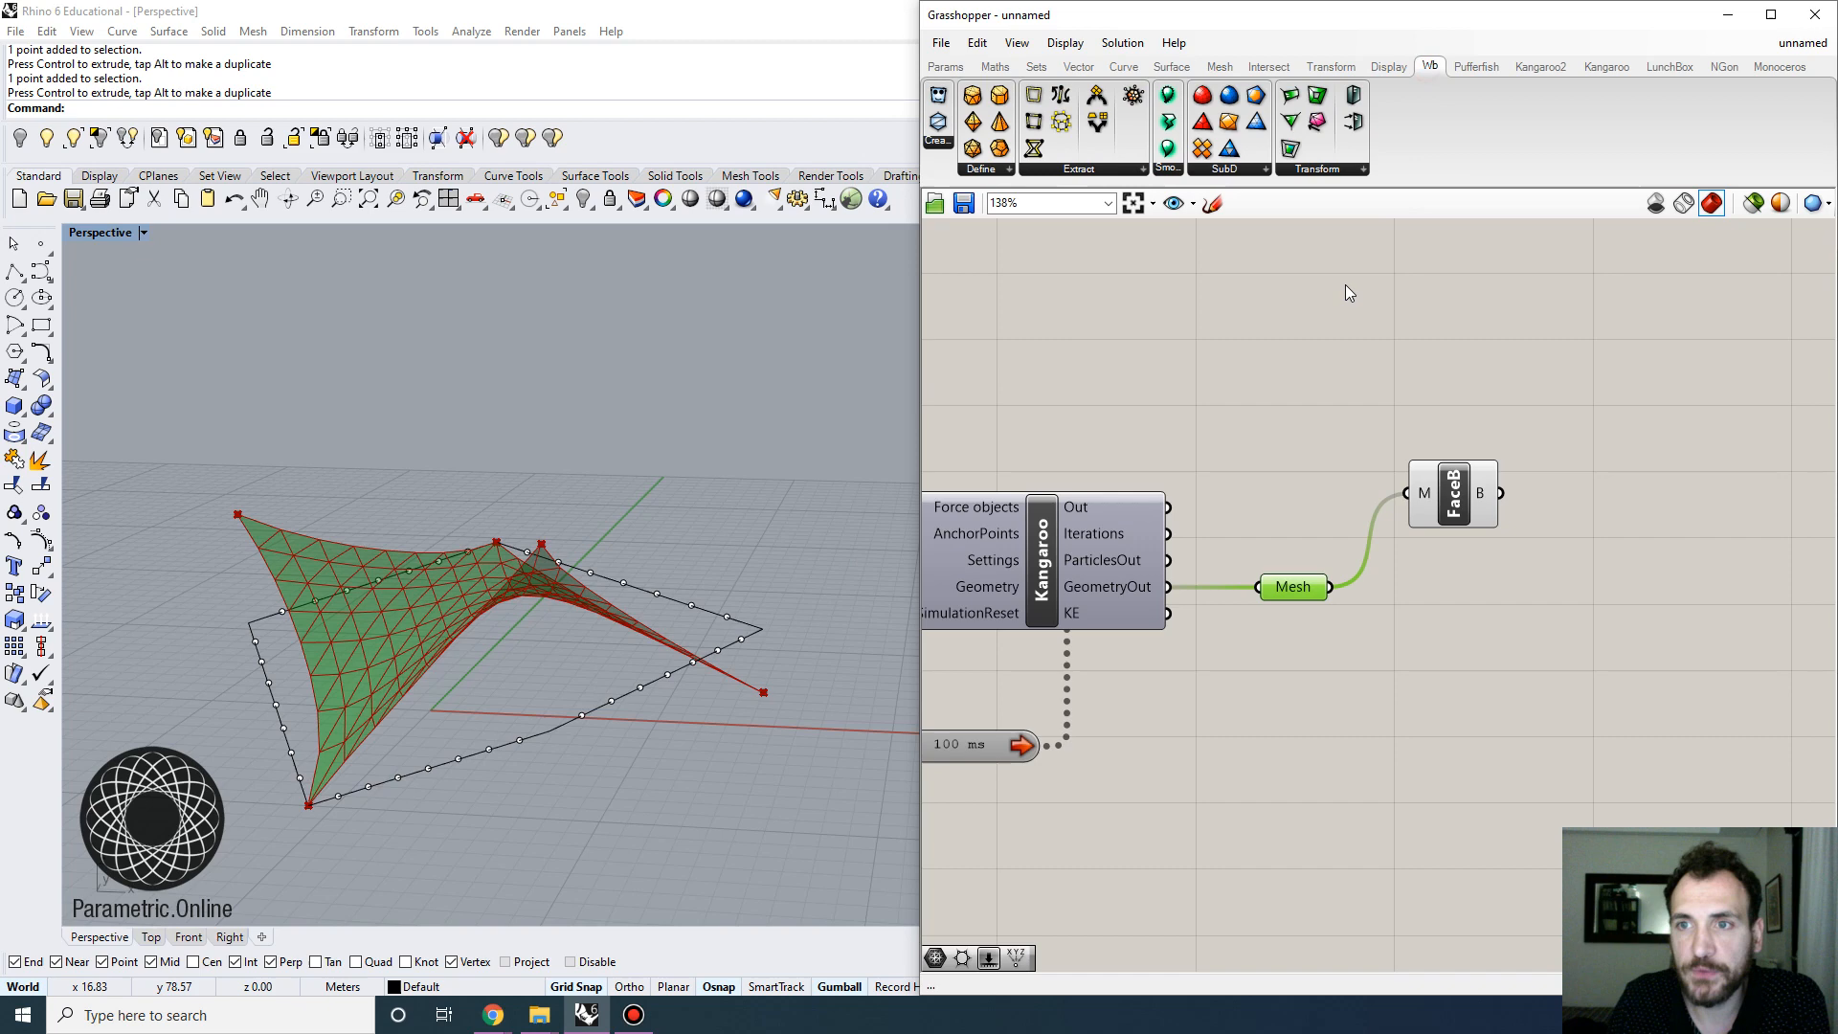
click(1315, 169)
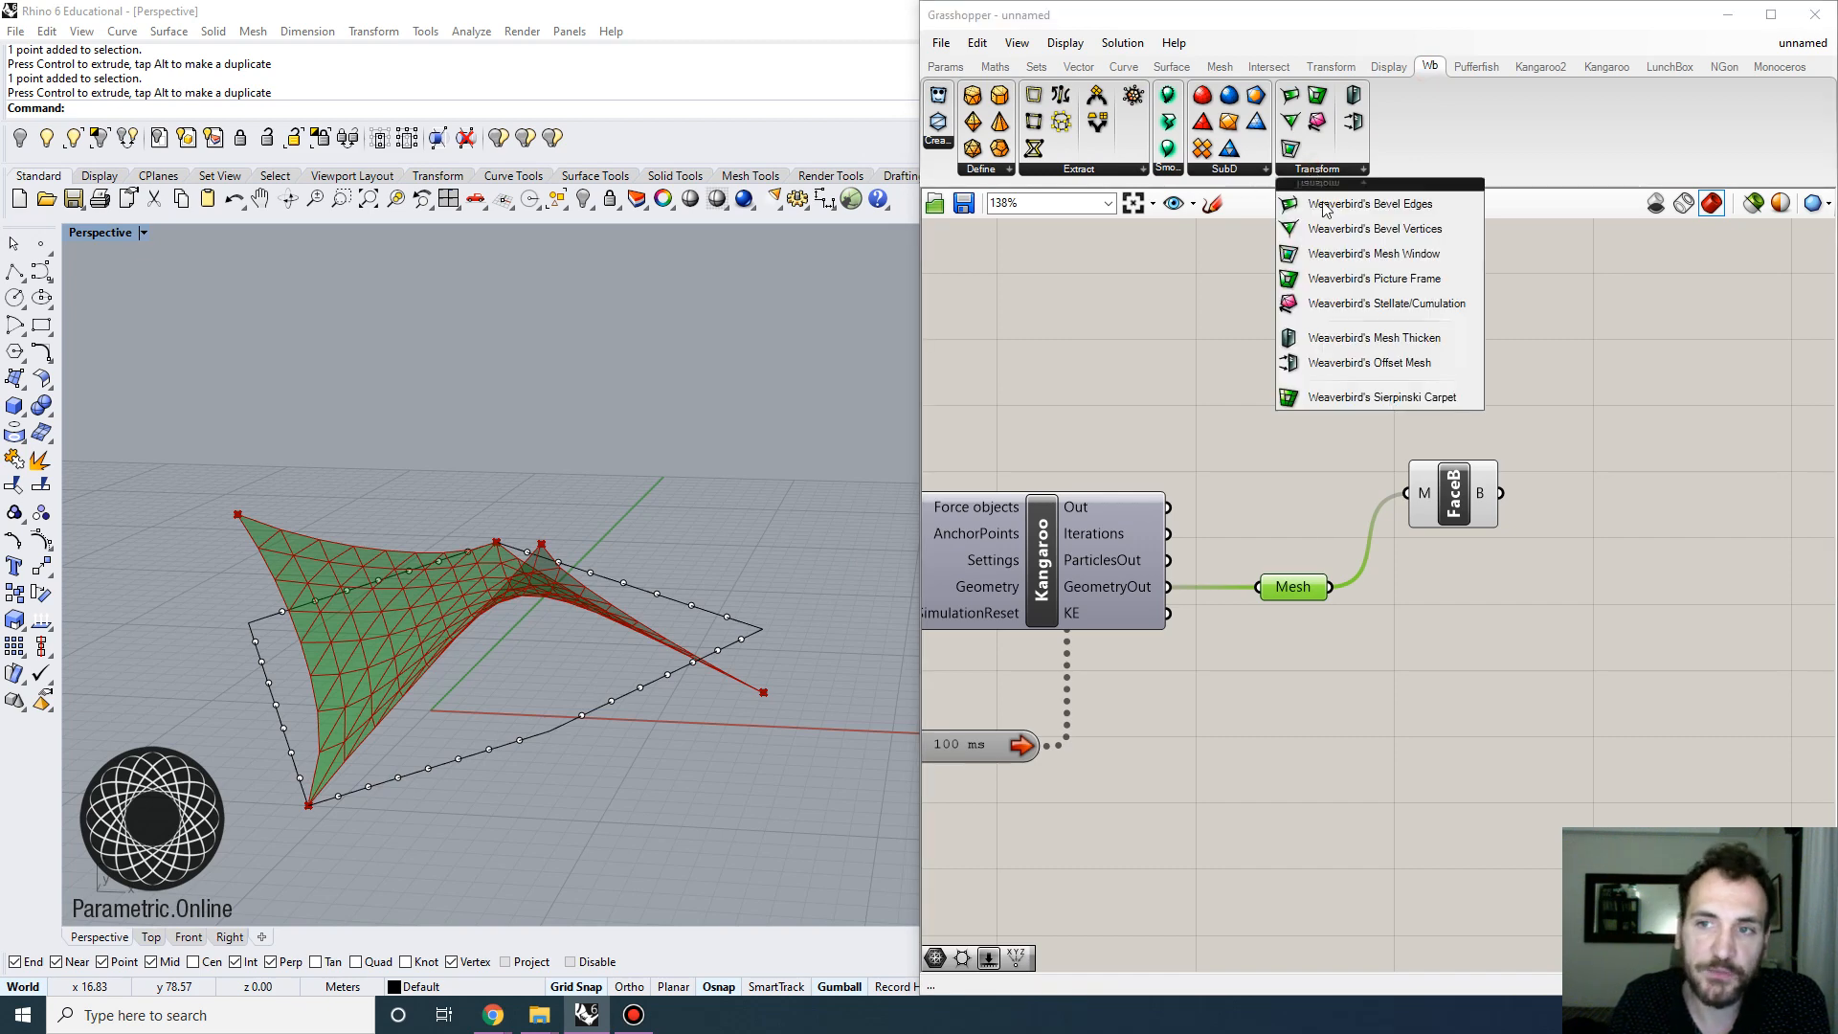
click(1244, 173)
click(1244, 172)
drag(1307, 278, 1370, 596)
drag(1403, 609, 1468, 622)
Create a number slider set to 3 and connect it to the Level input of the Loop subdivision
double_click(1331, 670)
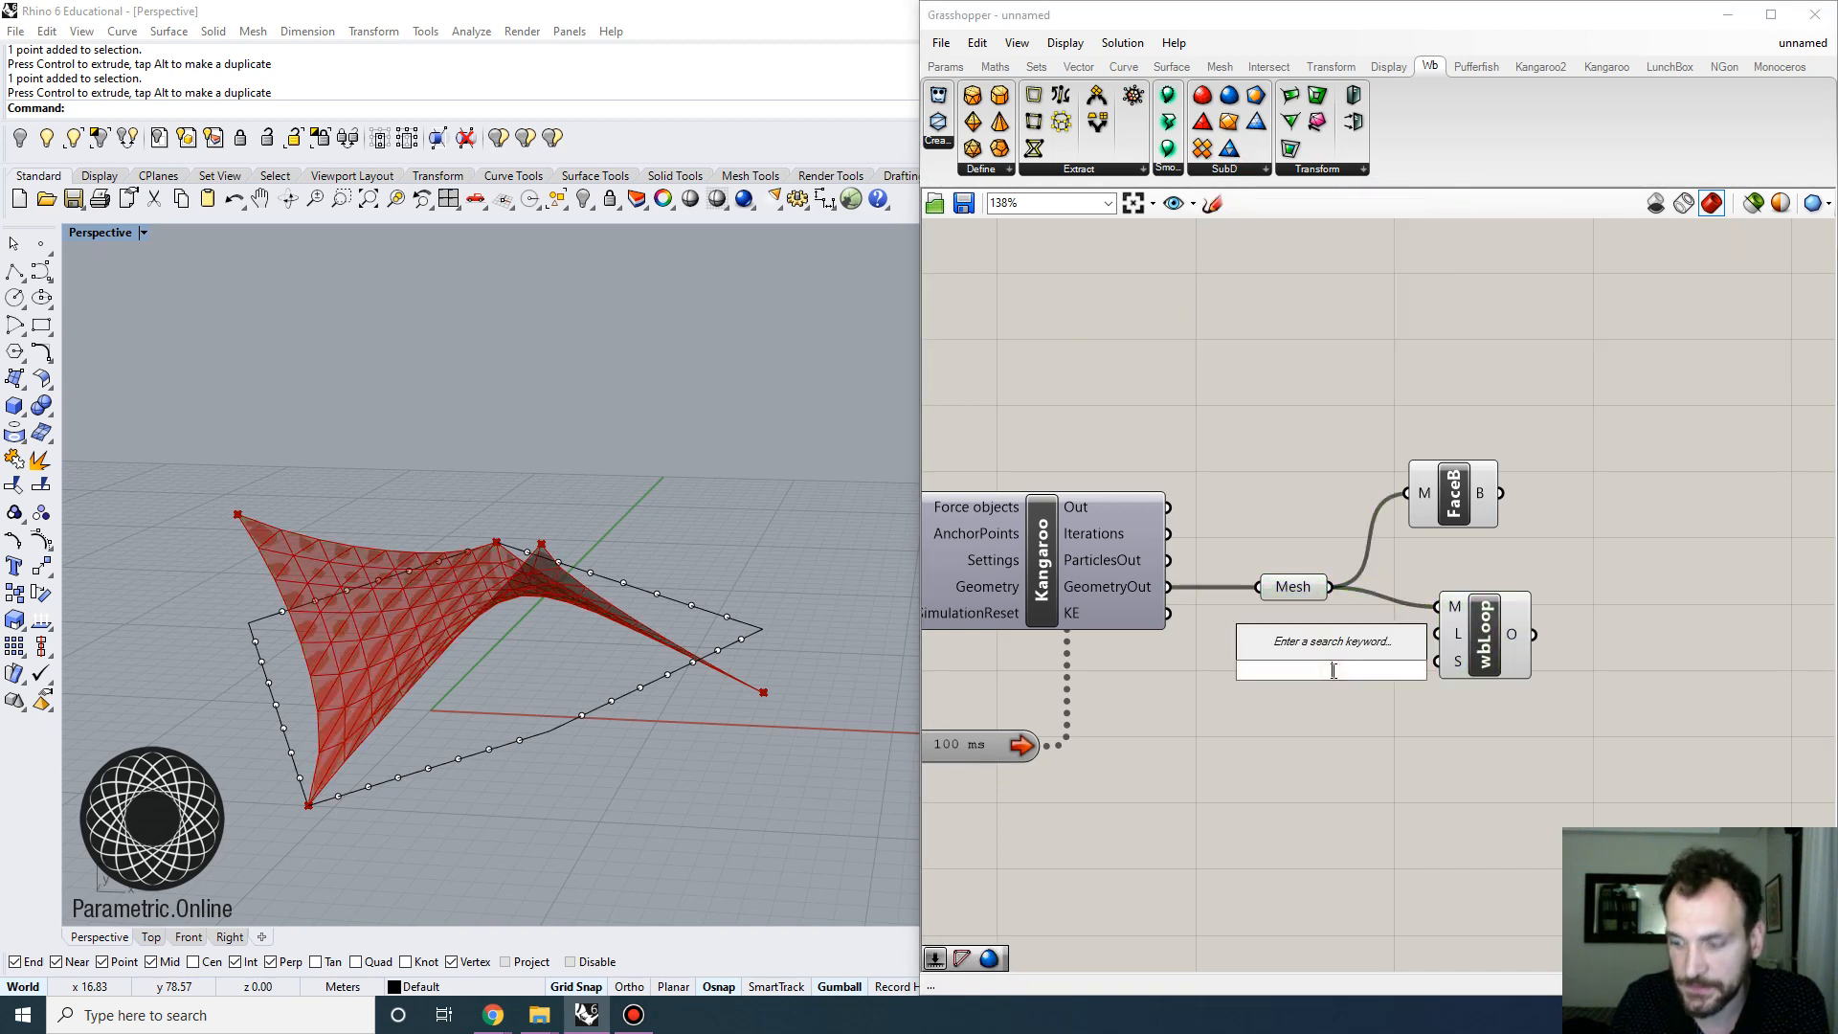
text(3)
key(Return)
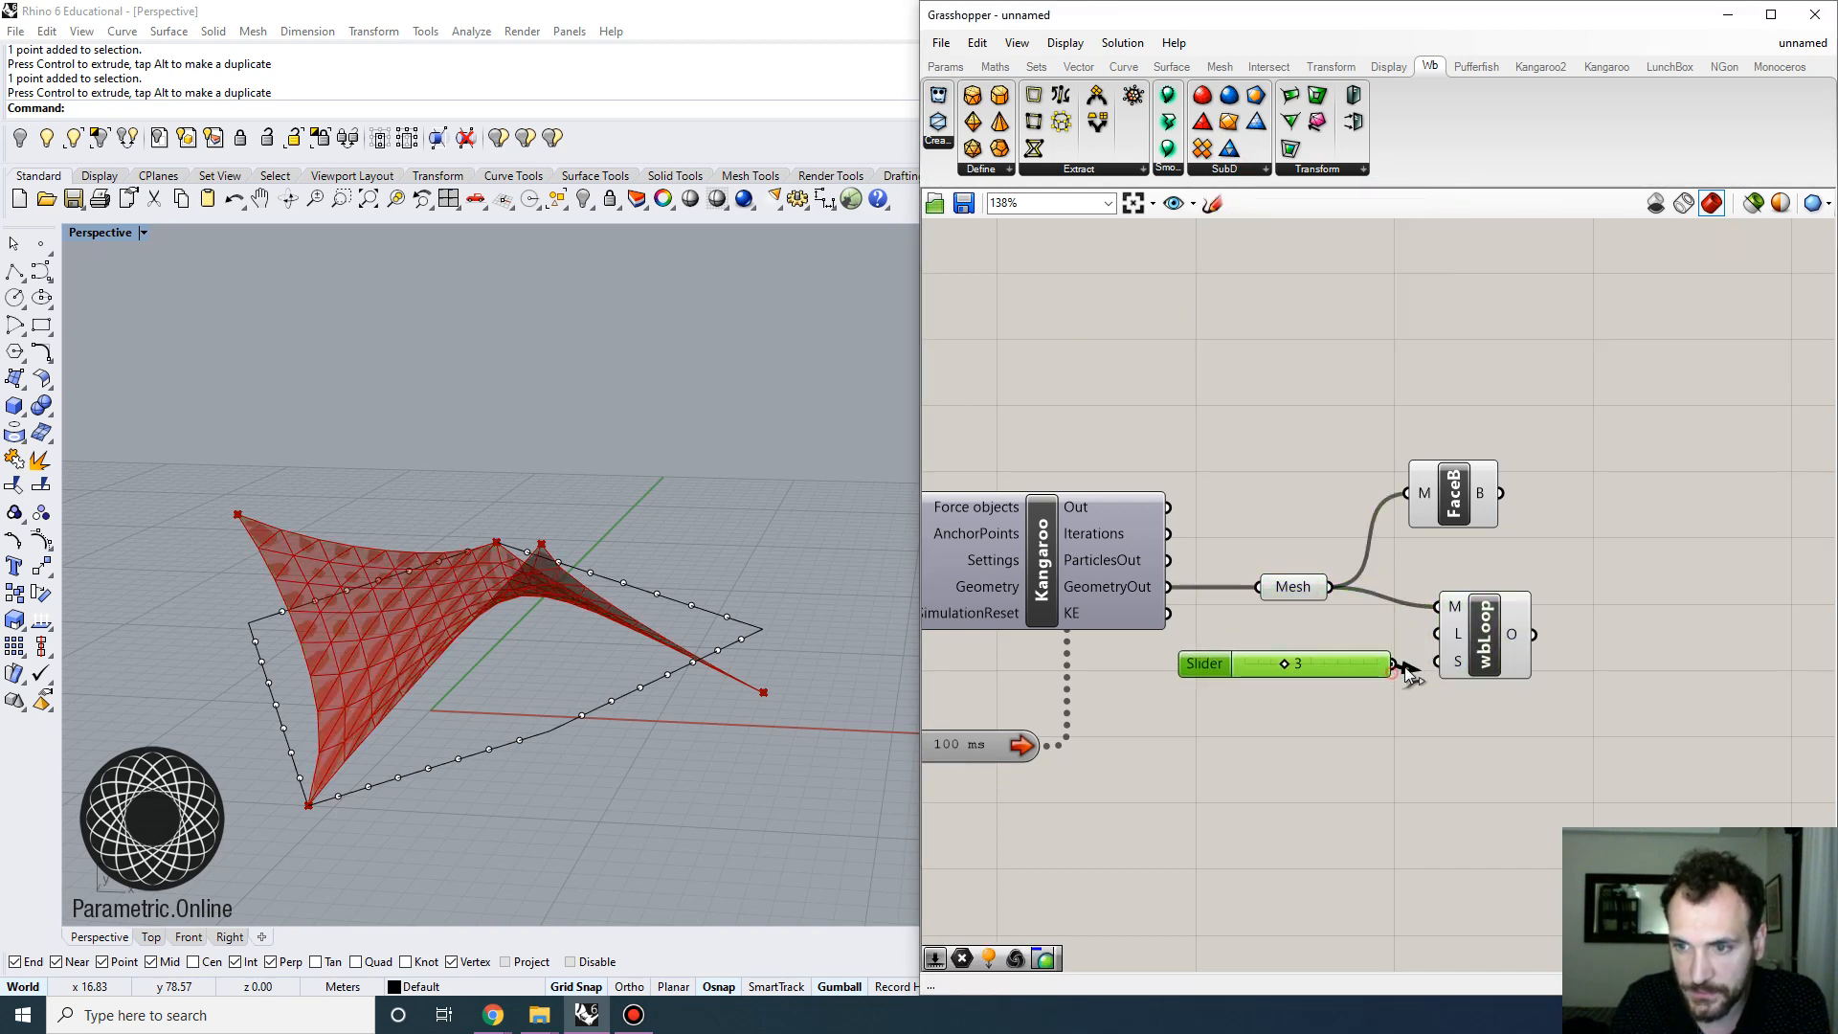
drag(1477, 628, 1496, 644)
Move Face Boundaries farther along the canvas and feed it the Loop subdivision output instead of the Mesh parameter
right_drag(1584, 615, 1513, 603)
drag(1390, 483, 1524, 495)
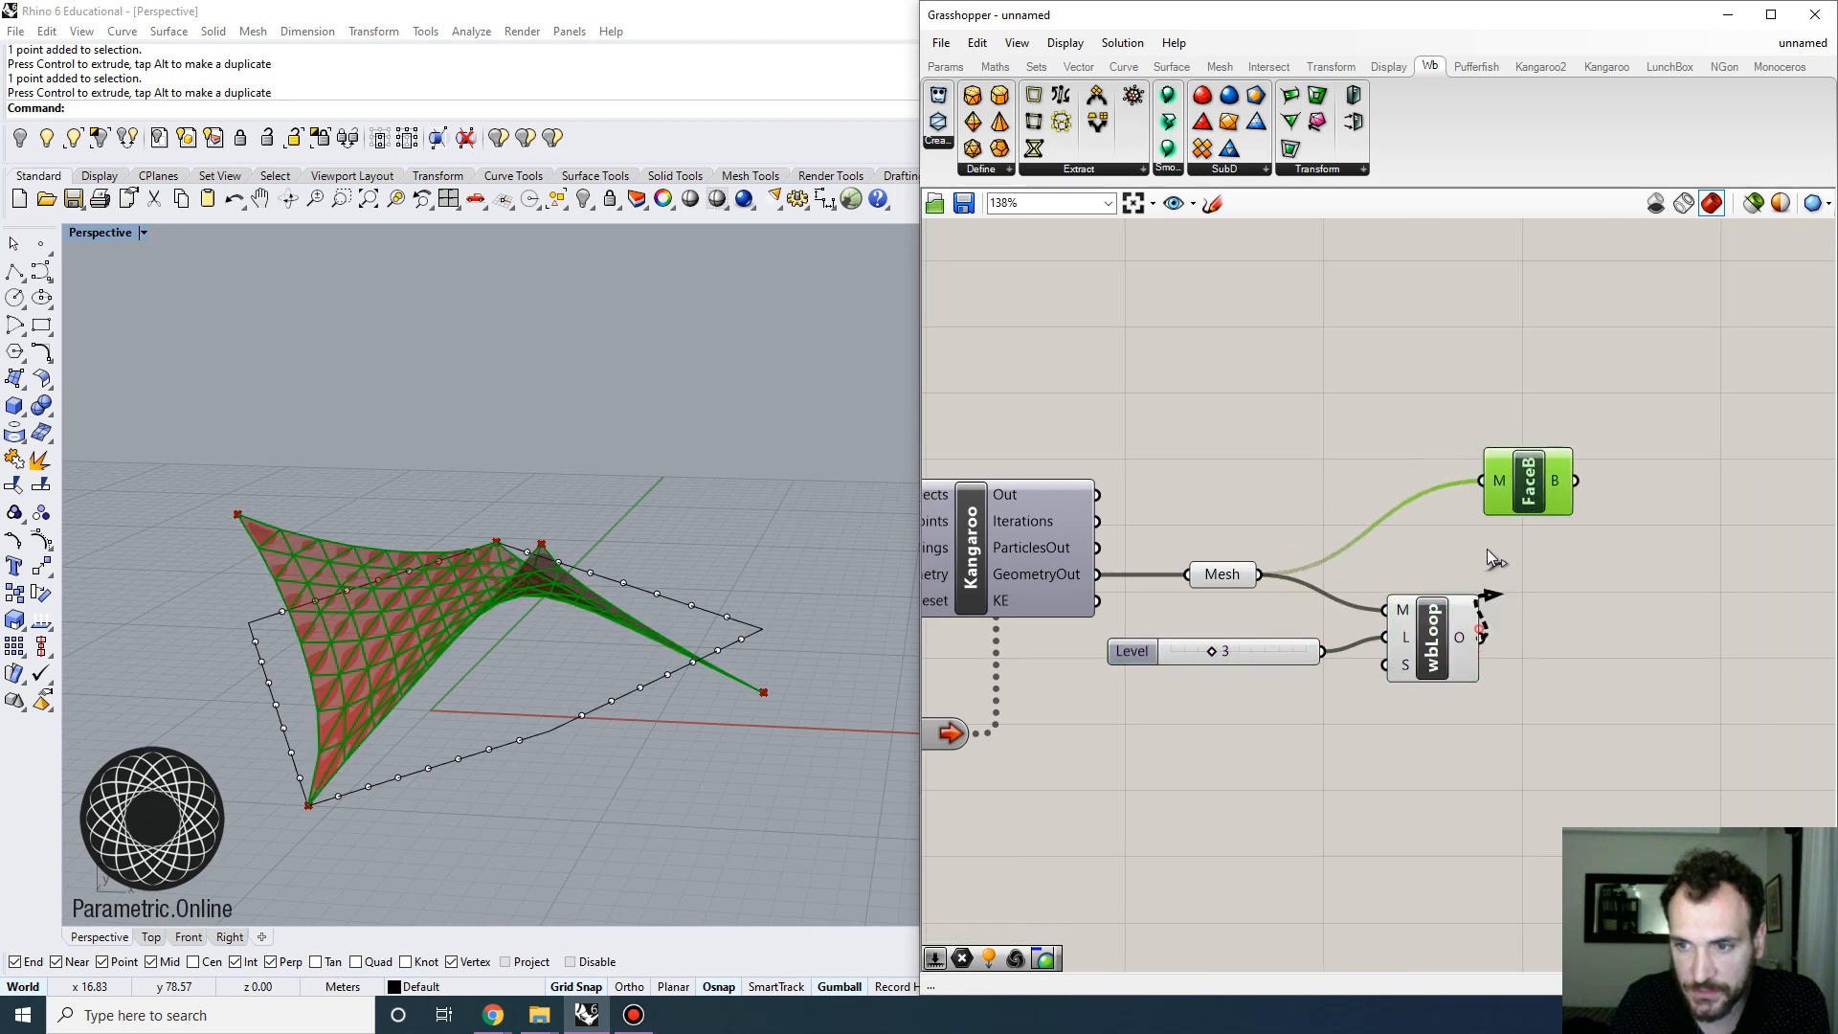
drag(1489, 555, 1482, 481)
Set the subdivision Level slider to 2 and inspect the subdivided mesh near a raised corner anchor point
scroll(1189, 653, up, 3)
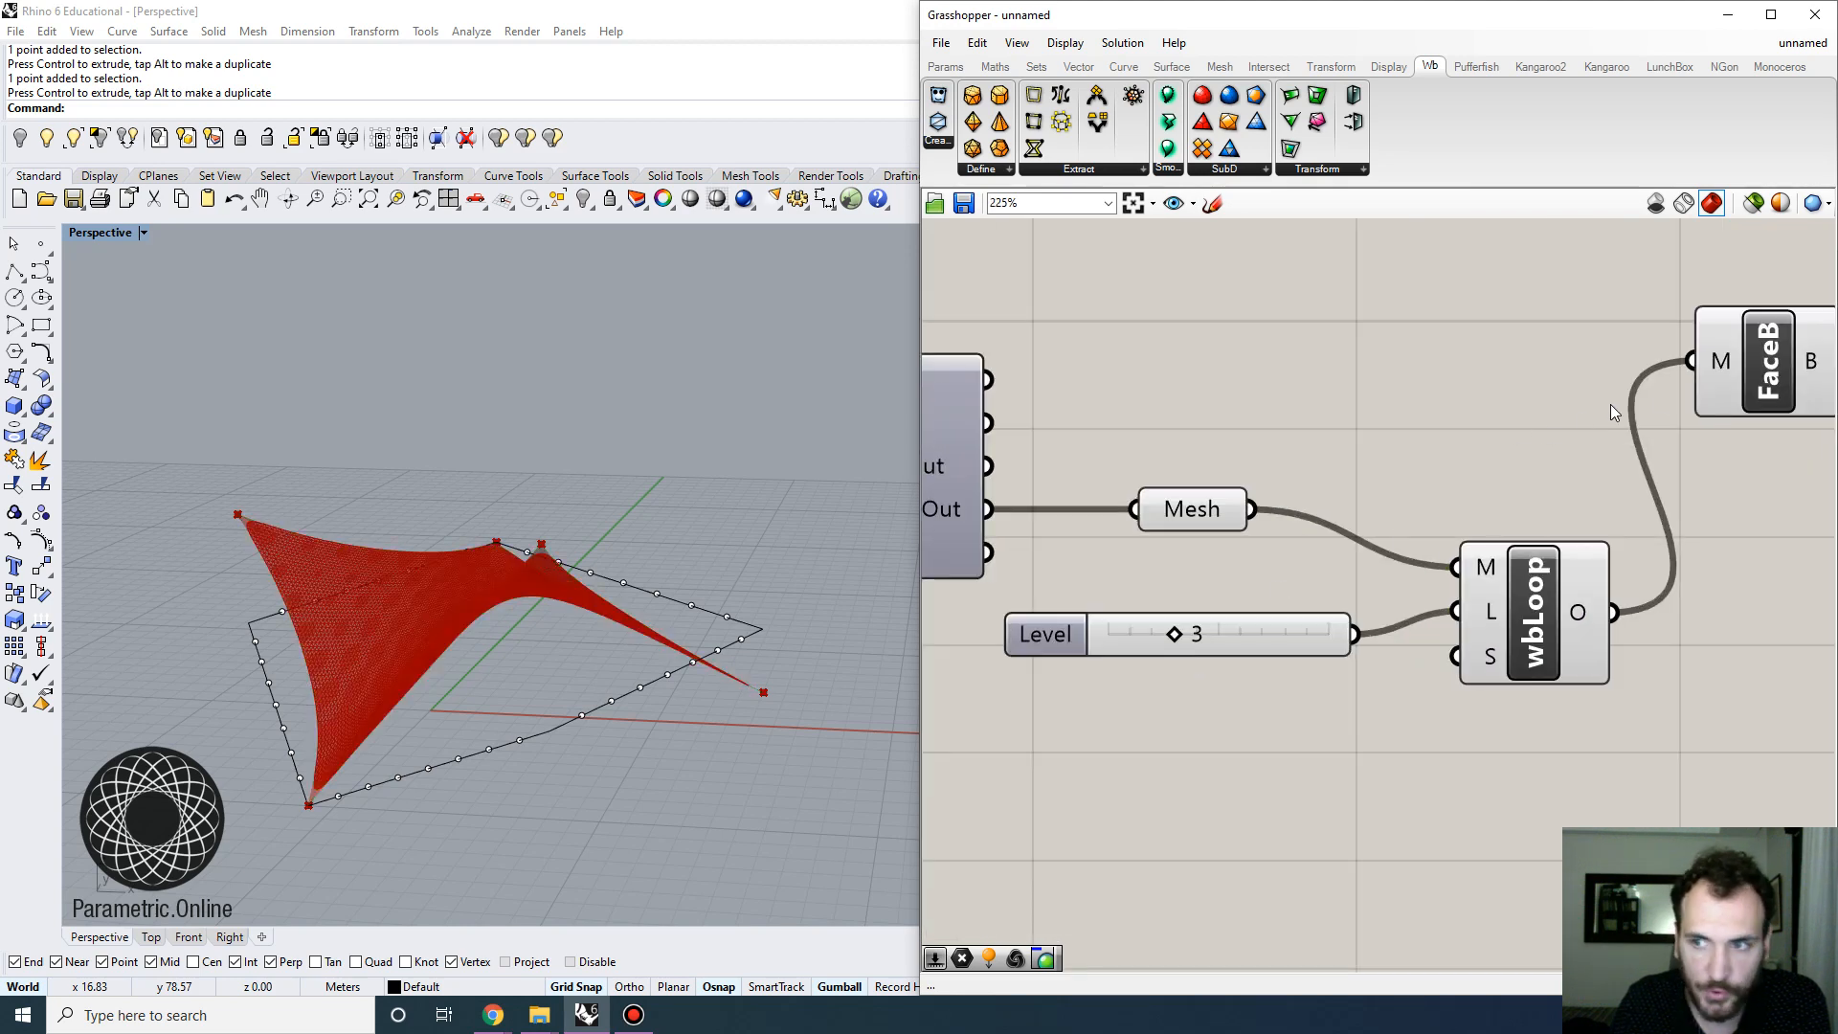
scroll(1175, 651, up, 2)
drag(1143, 643, 1107, 648)
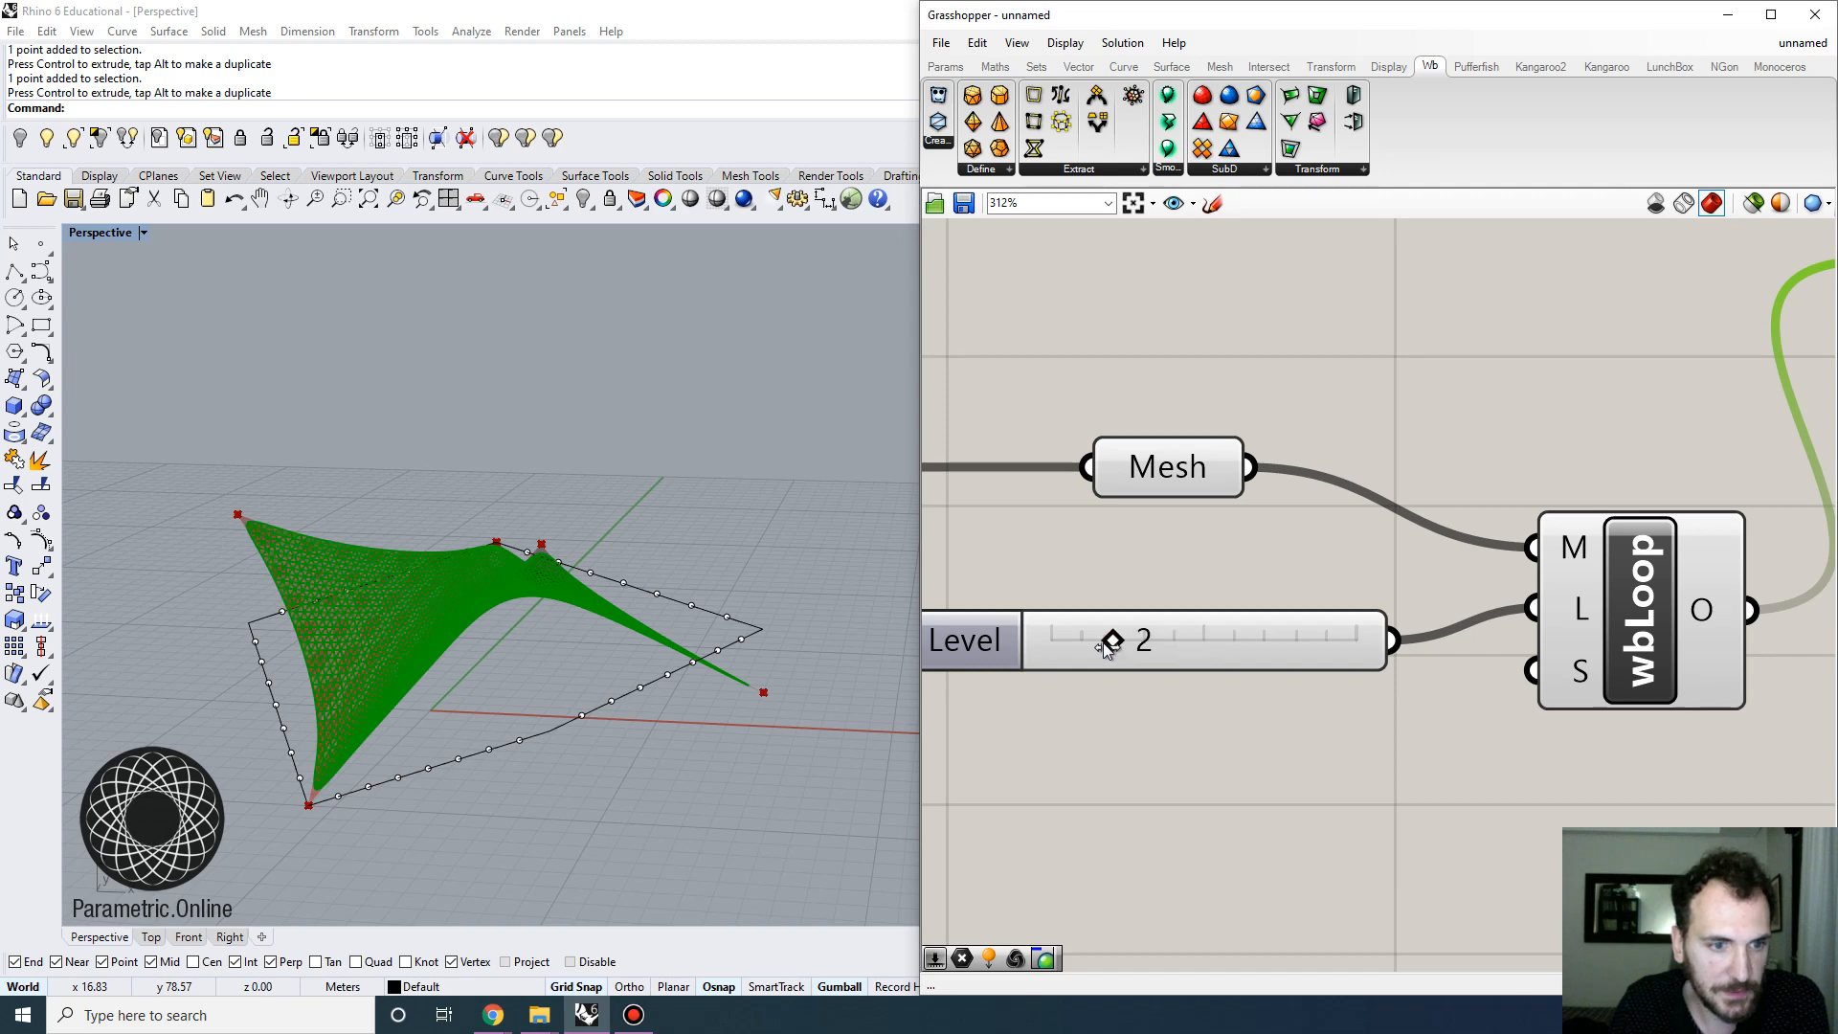
scroll(513, 616, down, 5)
scroll(592, 791, up, 5)
right_drag(513, 617, 582, 674)
right_drag(1398, 615, 1112, 579)
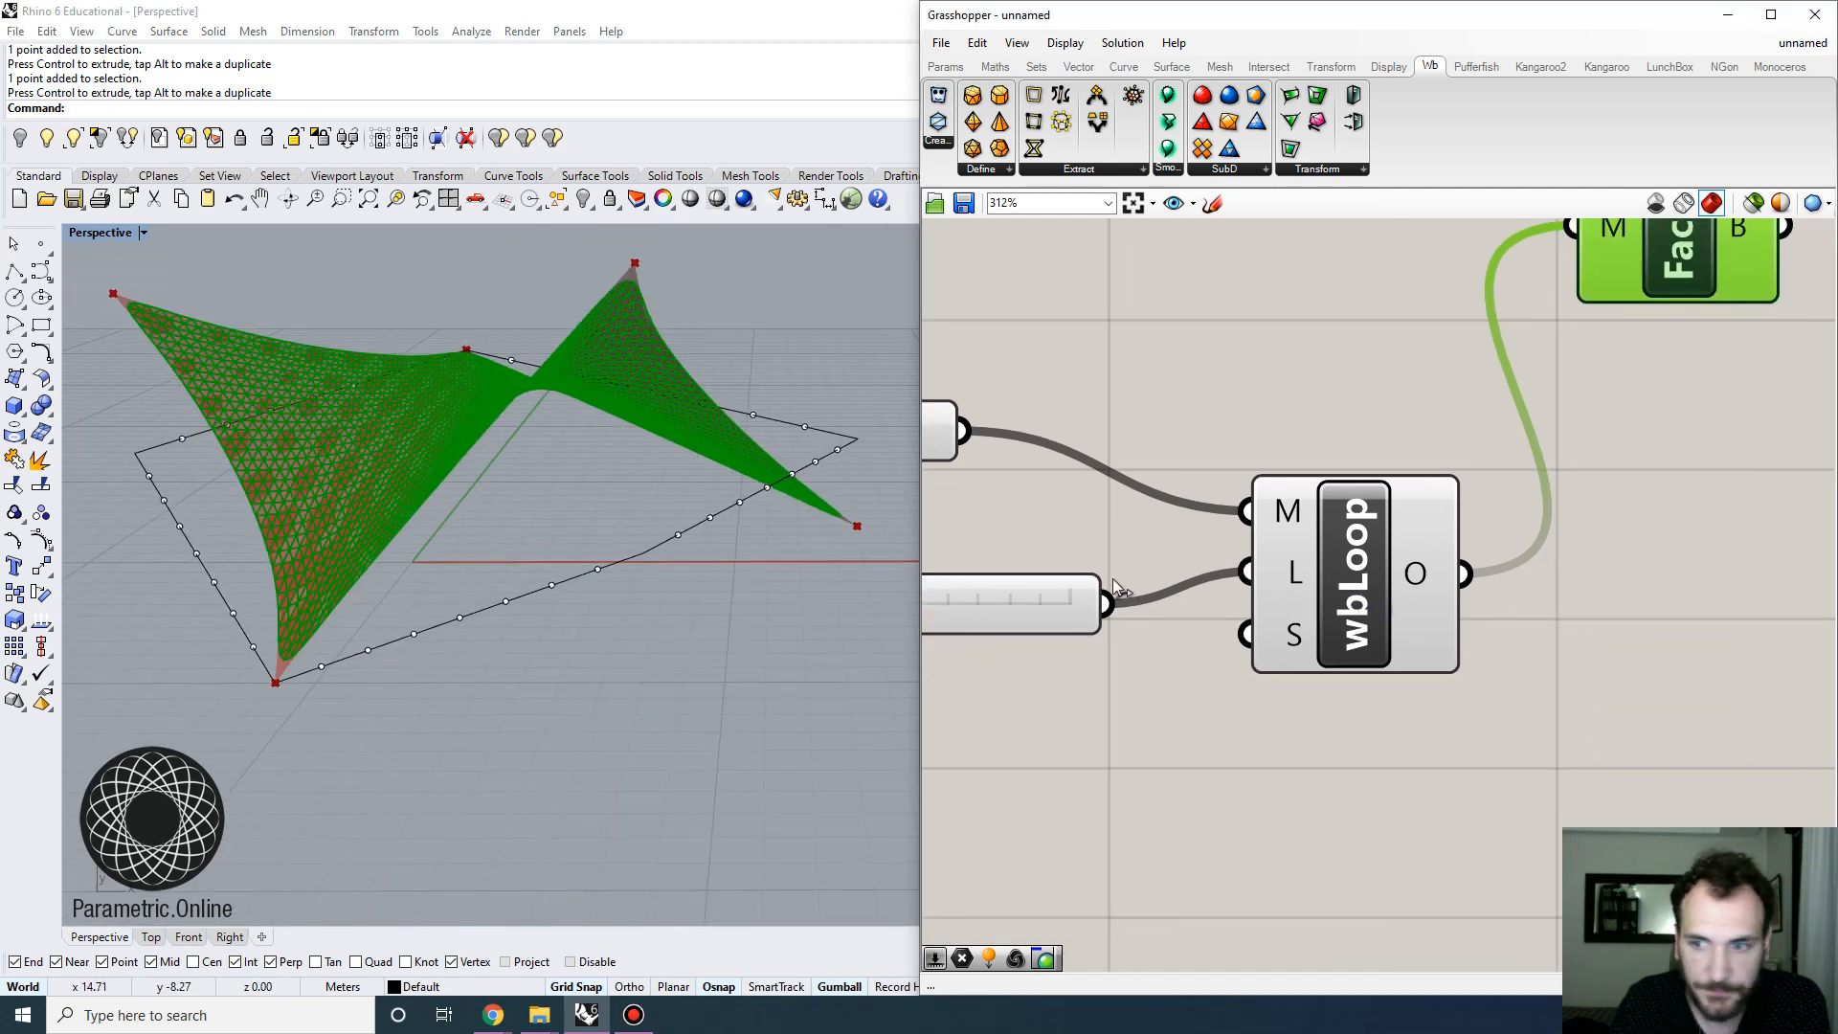
scroll(209, 406, up, 8)
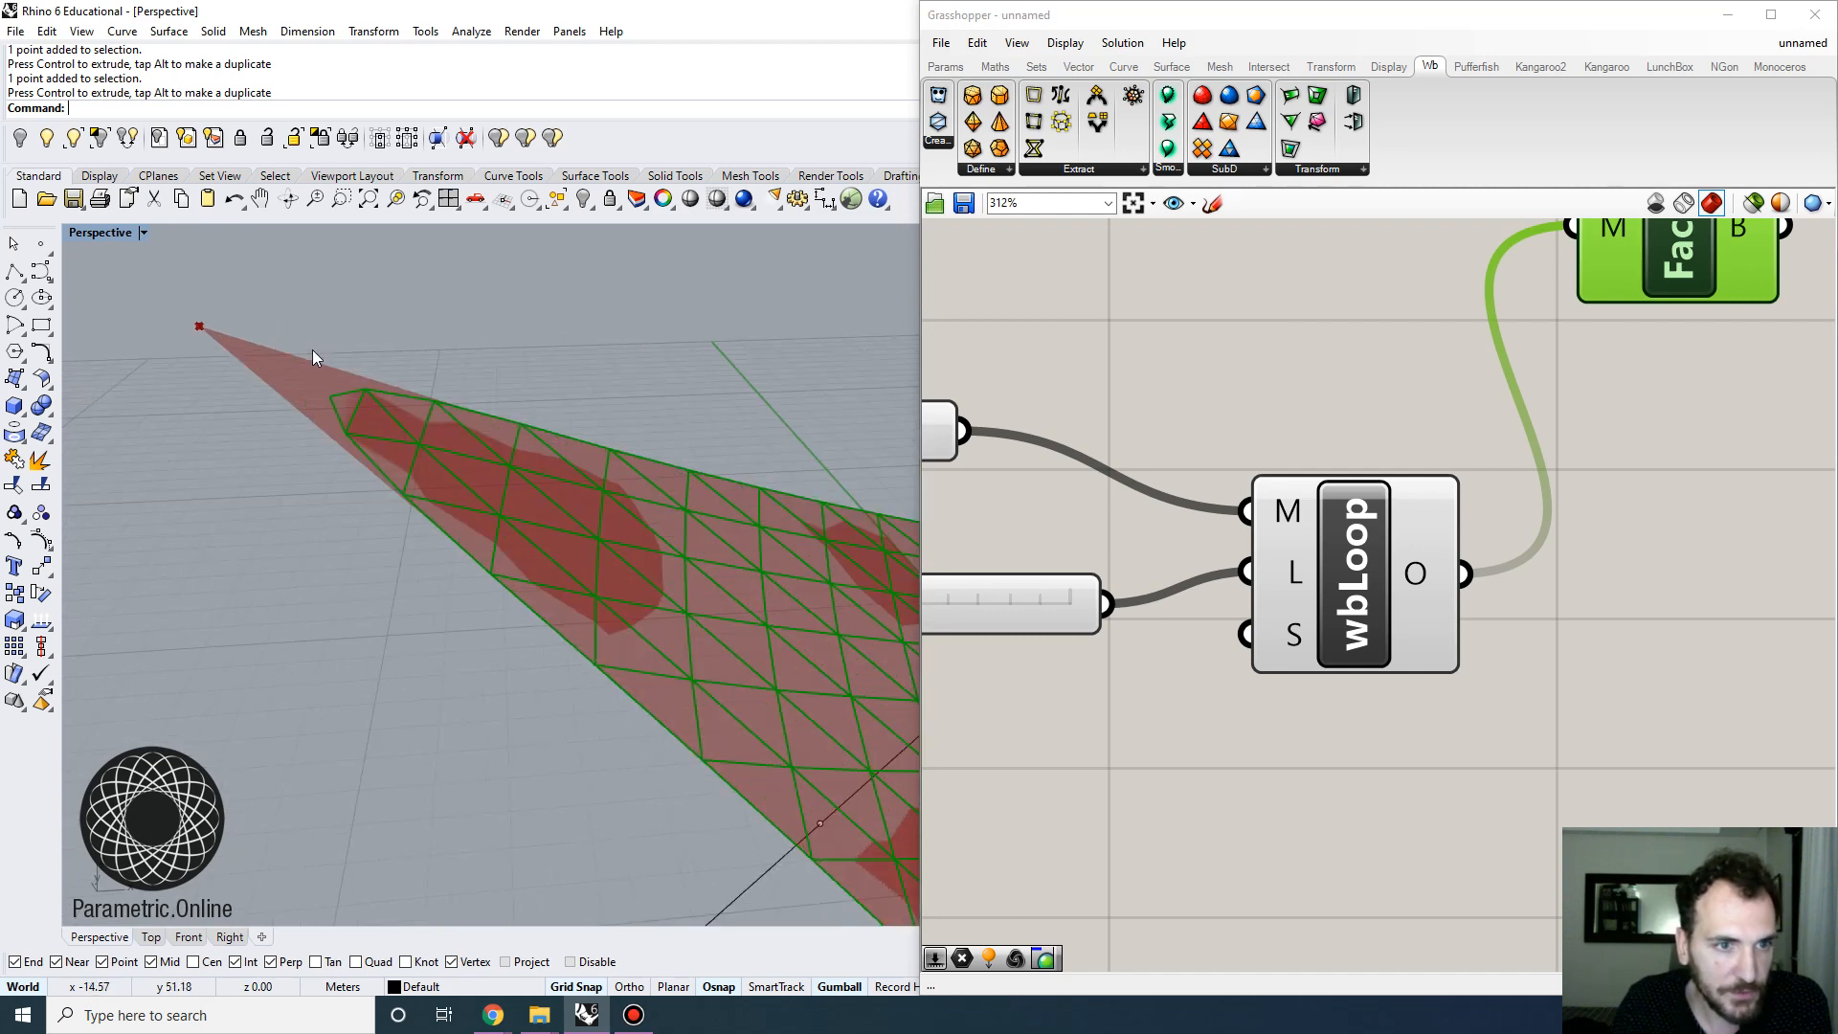
Create a number slider set to 0 and connect it to the Smooth Naked Edges input of the Loop subdivision
mouse_move(1289, 647)
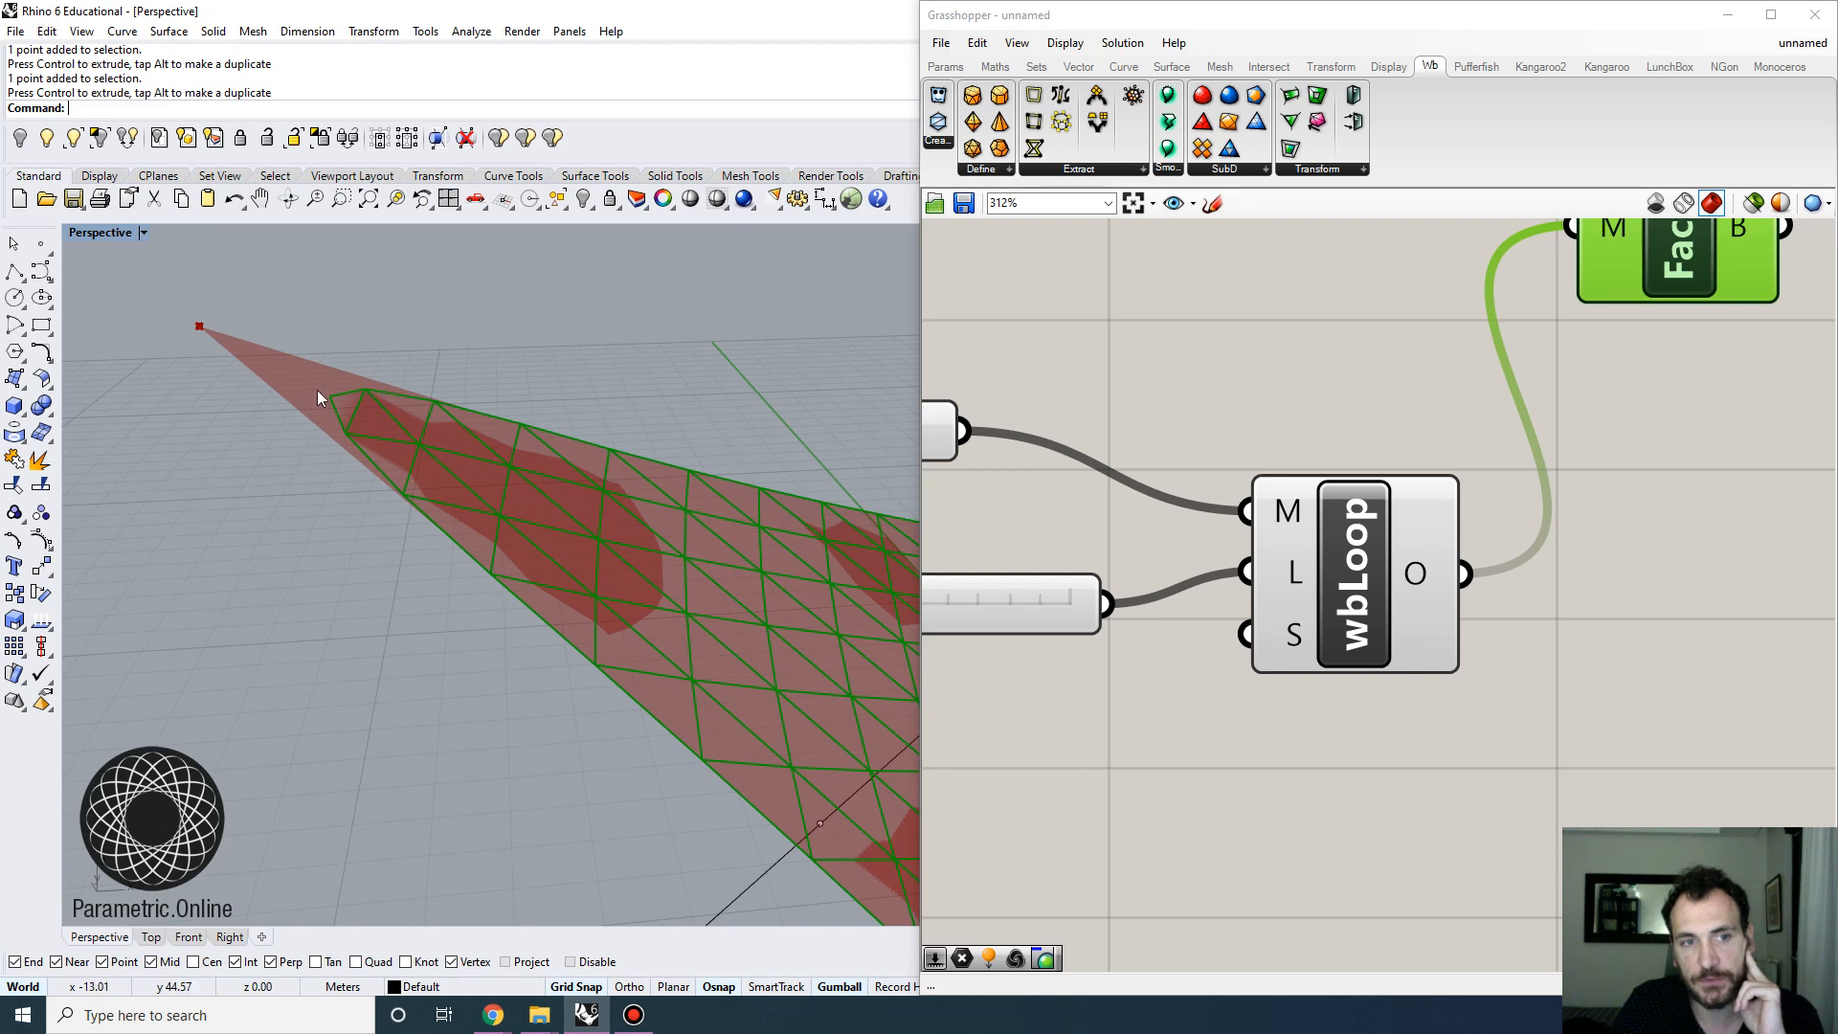
right_drag(1144, 668, 1293, 670)
double_click(1141, 741)
text(0)
key(Return)
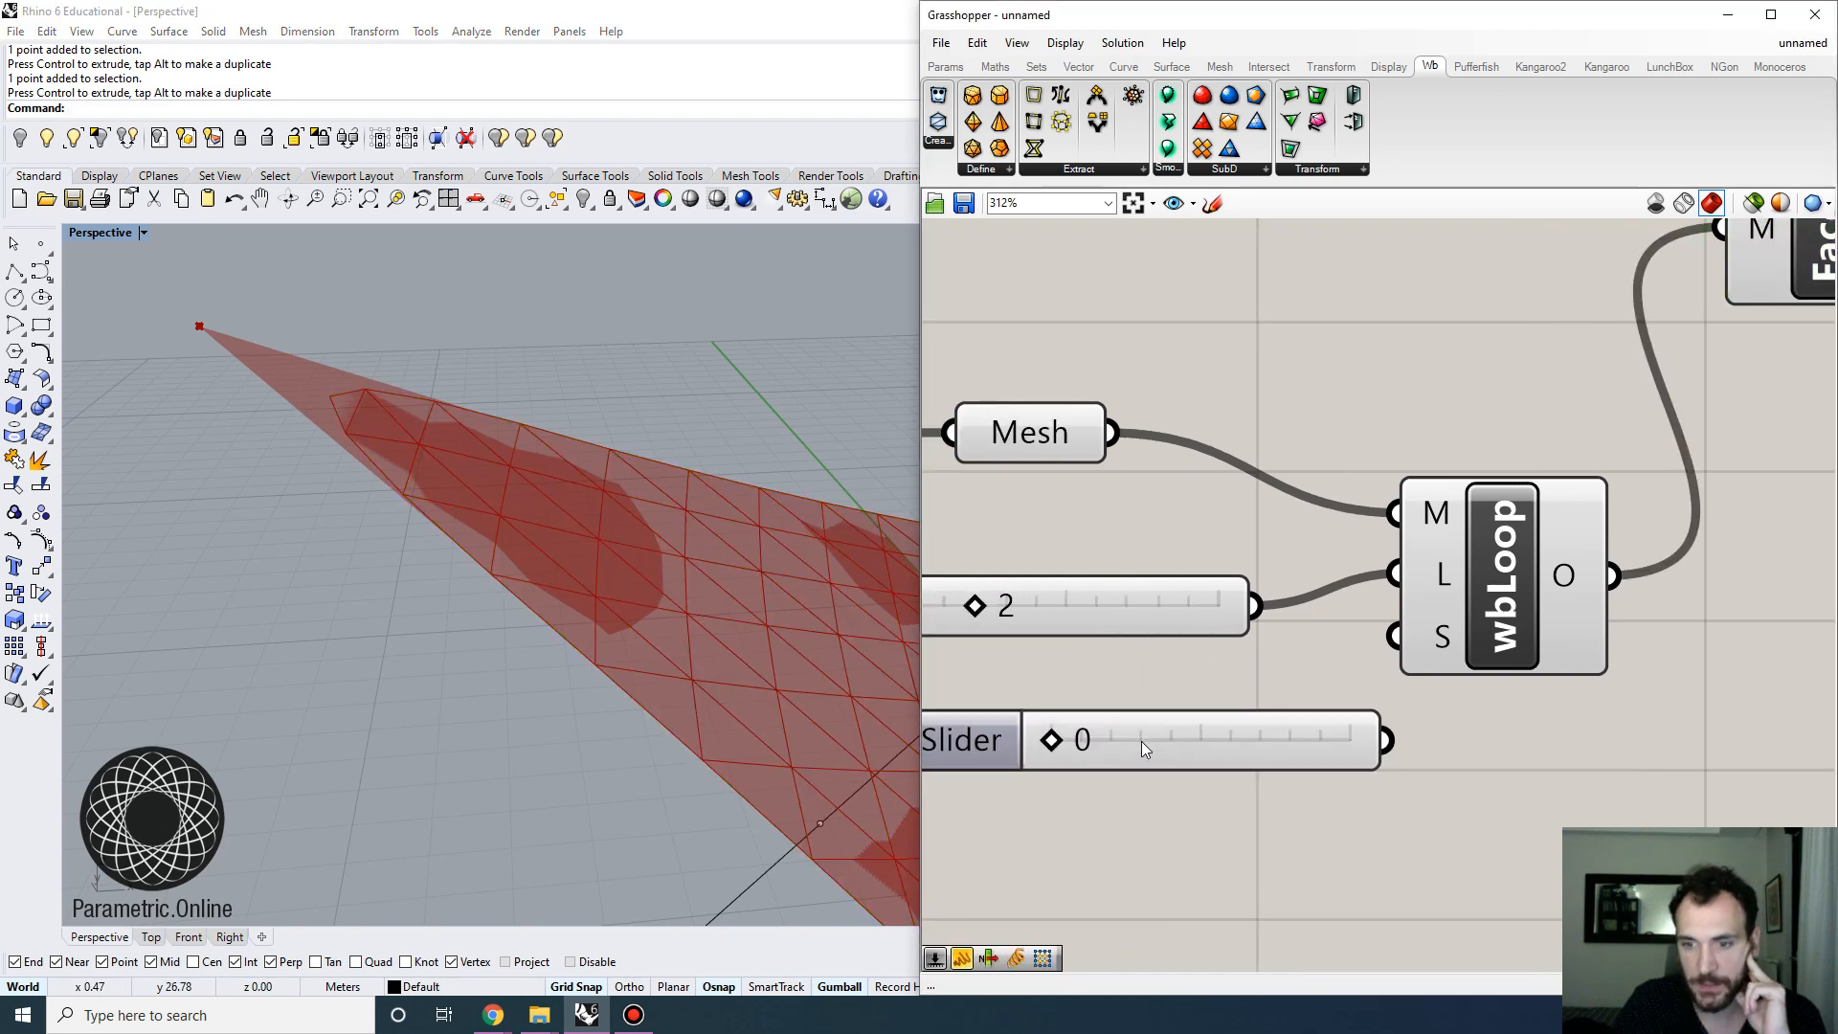
drag(1387, 740, 979, 736)
scroll(1438, 643, down, 2)
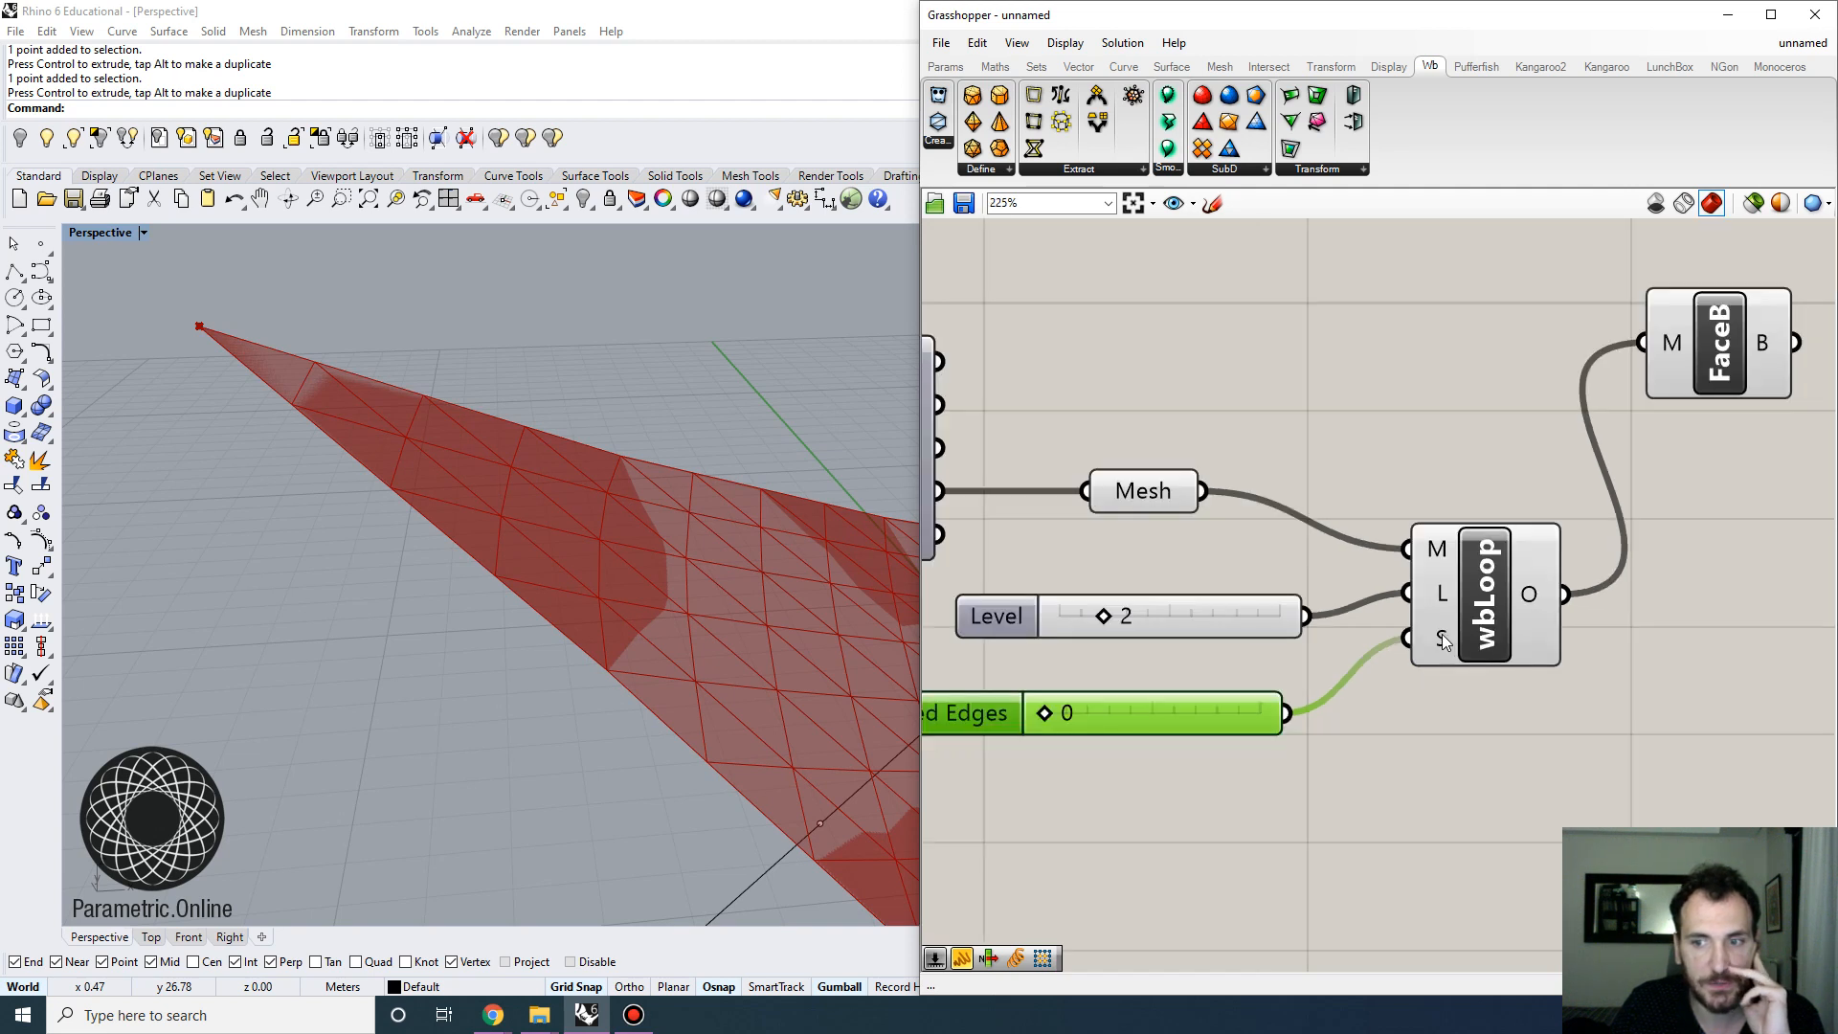
mouse_move(1443, 641)
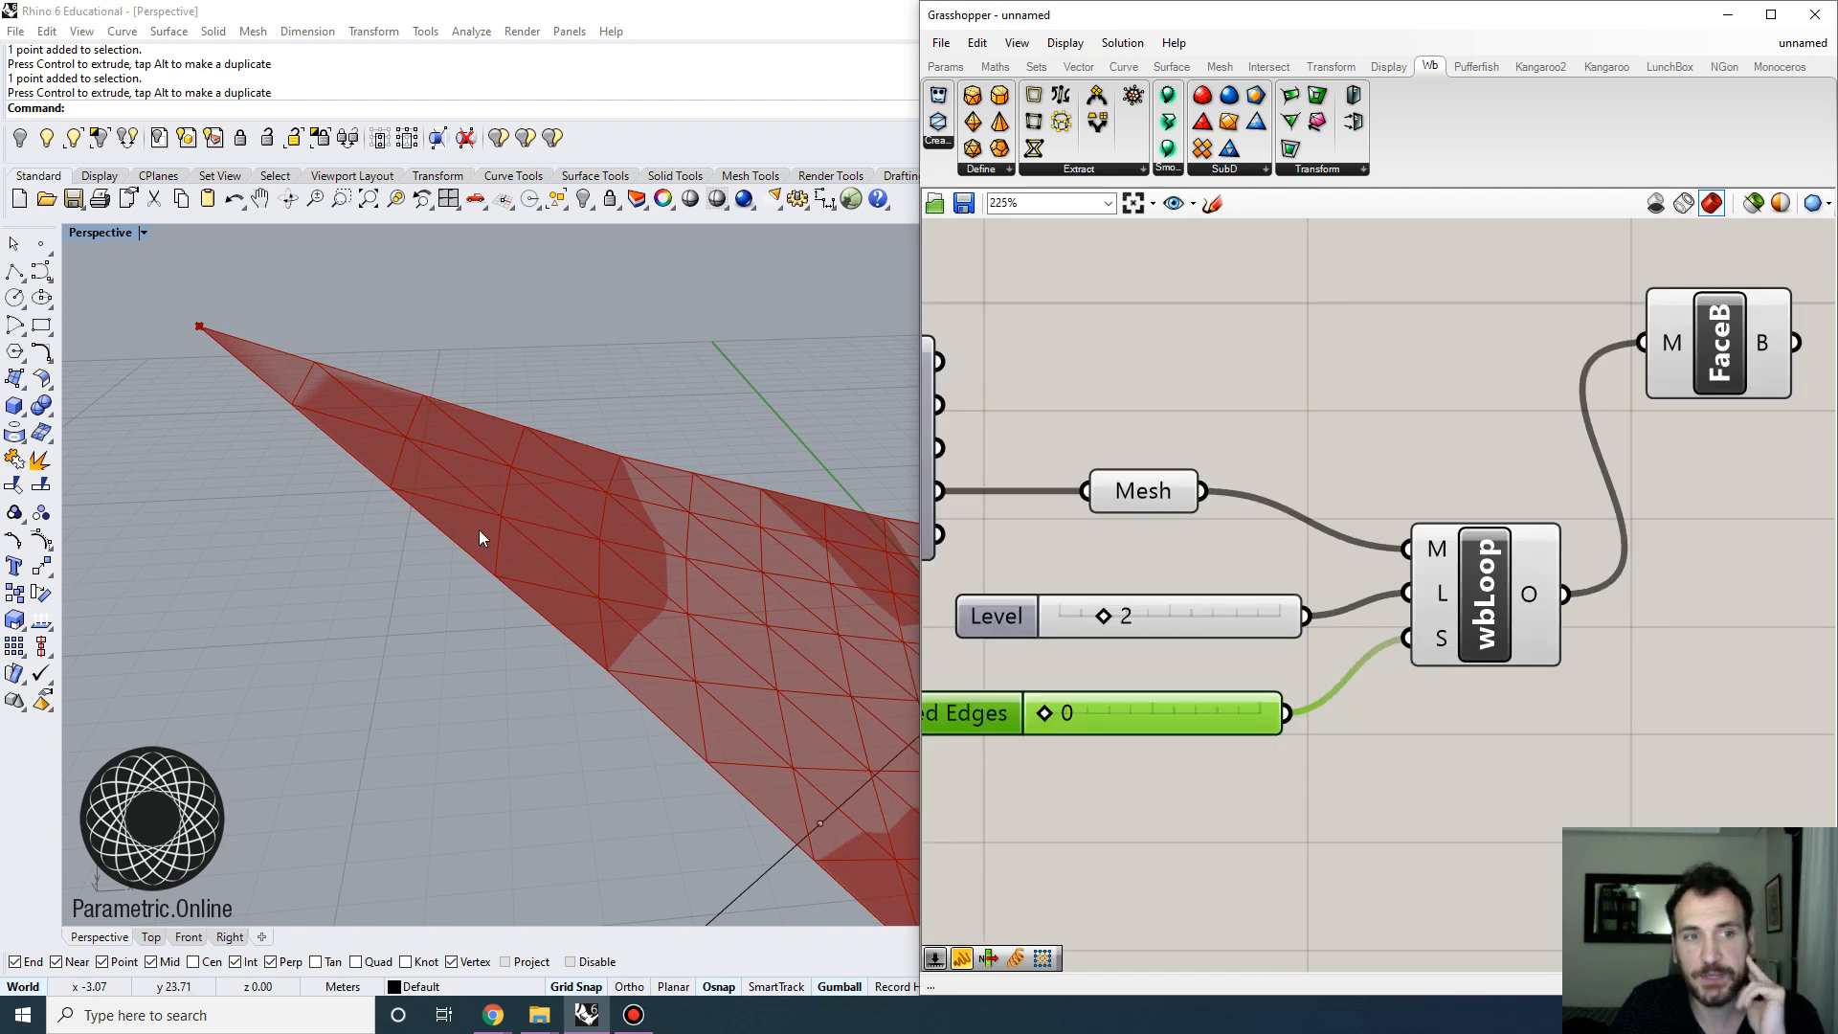
Select the Loop subdivision to highlight its mesh, and shift the Face Boundaries component slightly upward
click(1247, 393)
right_drag(1771, 448, 1469, 475)
scroll(1468, 476, down, 2)
click(1228, 568)
scroll(1228, 569, down, 3)
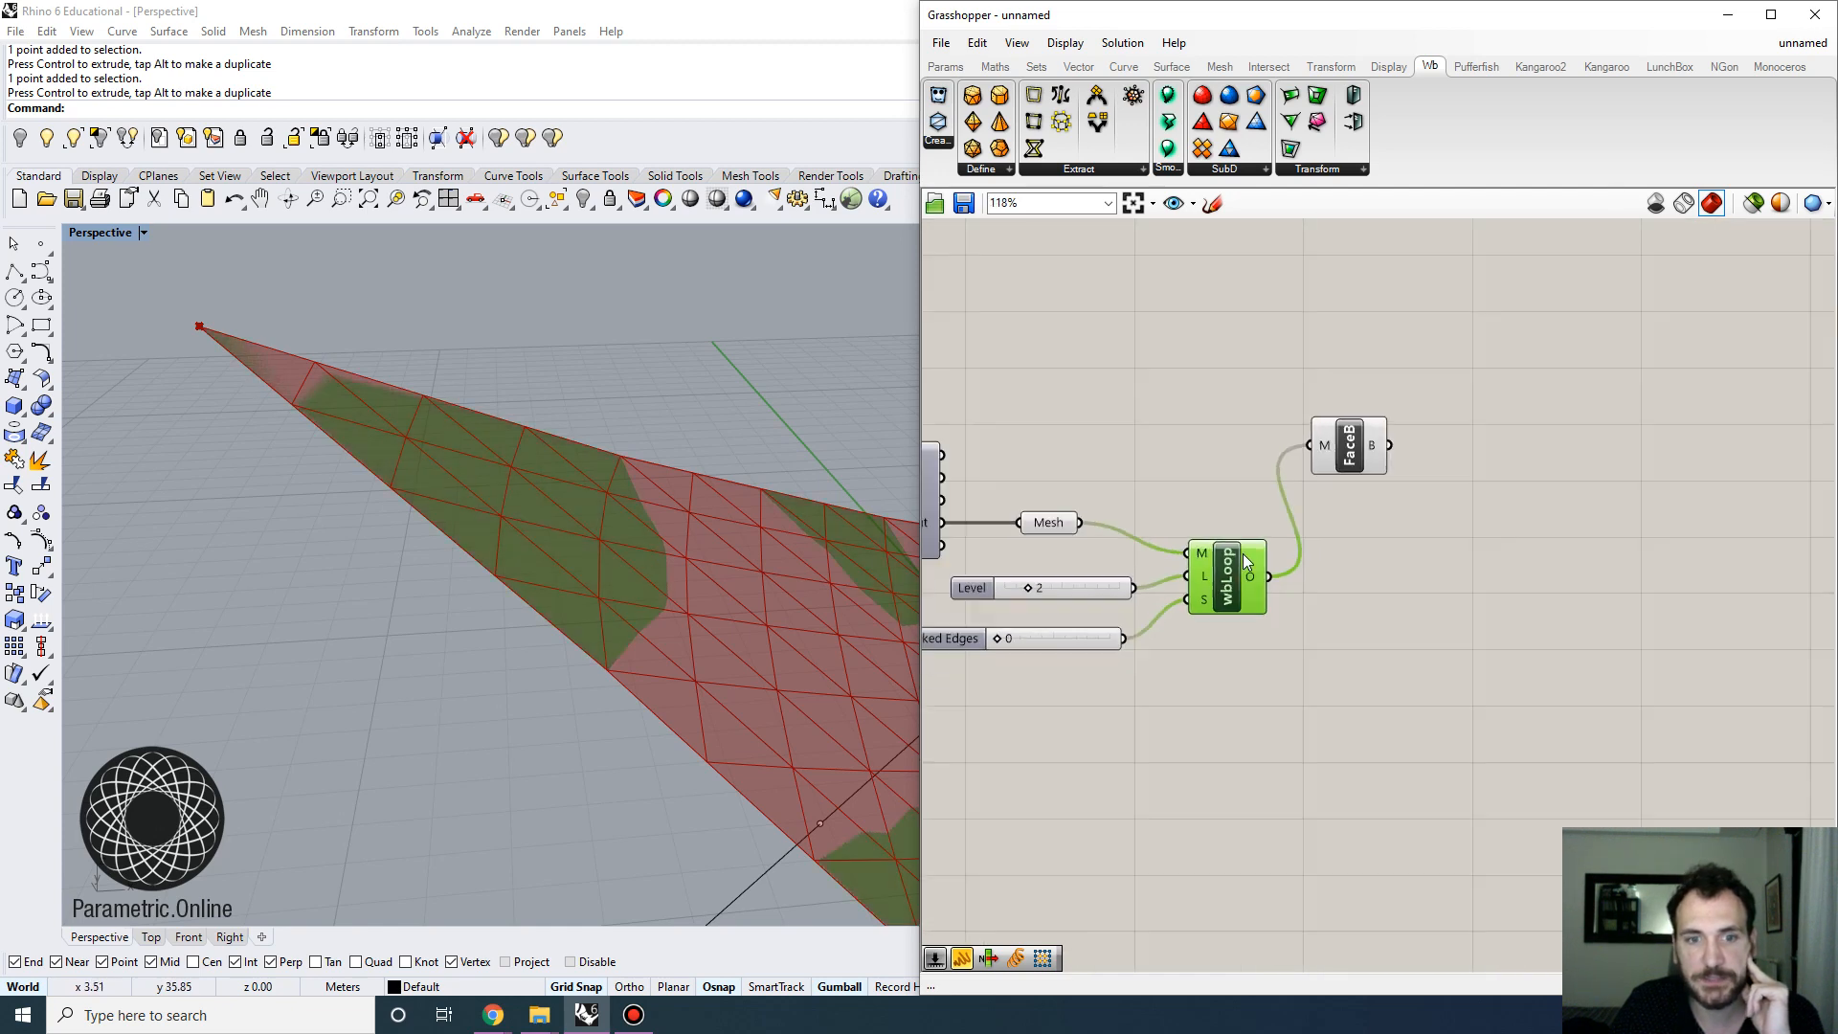
click(1322, 463)
drag(1329, 461, 1328, 428)
Examine the subdivided mesh and its face boundaries from several angles, and clear the component selection
right_drag(728, 521, 600, 549)
scroll(574, 488, down, 10)
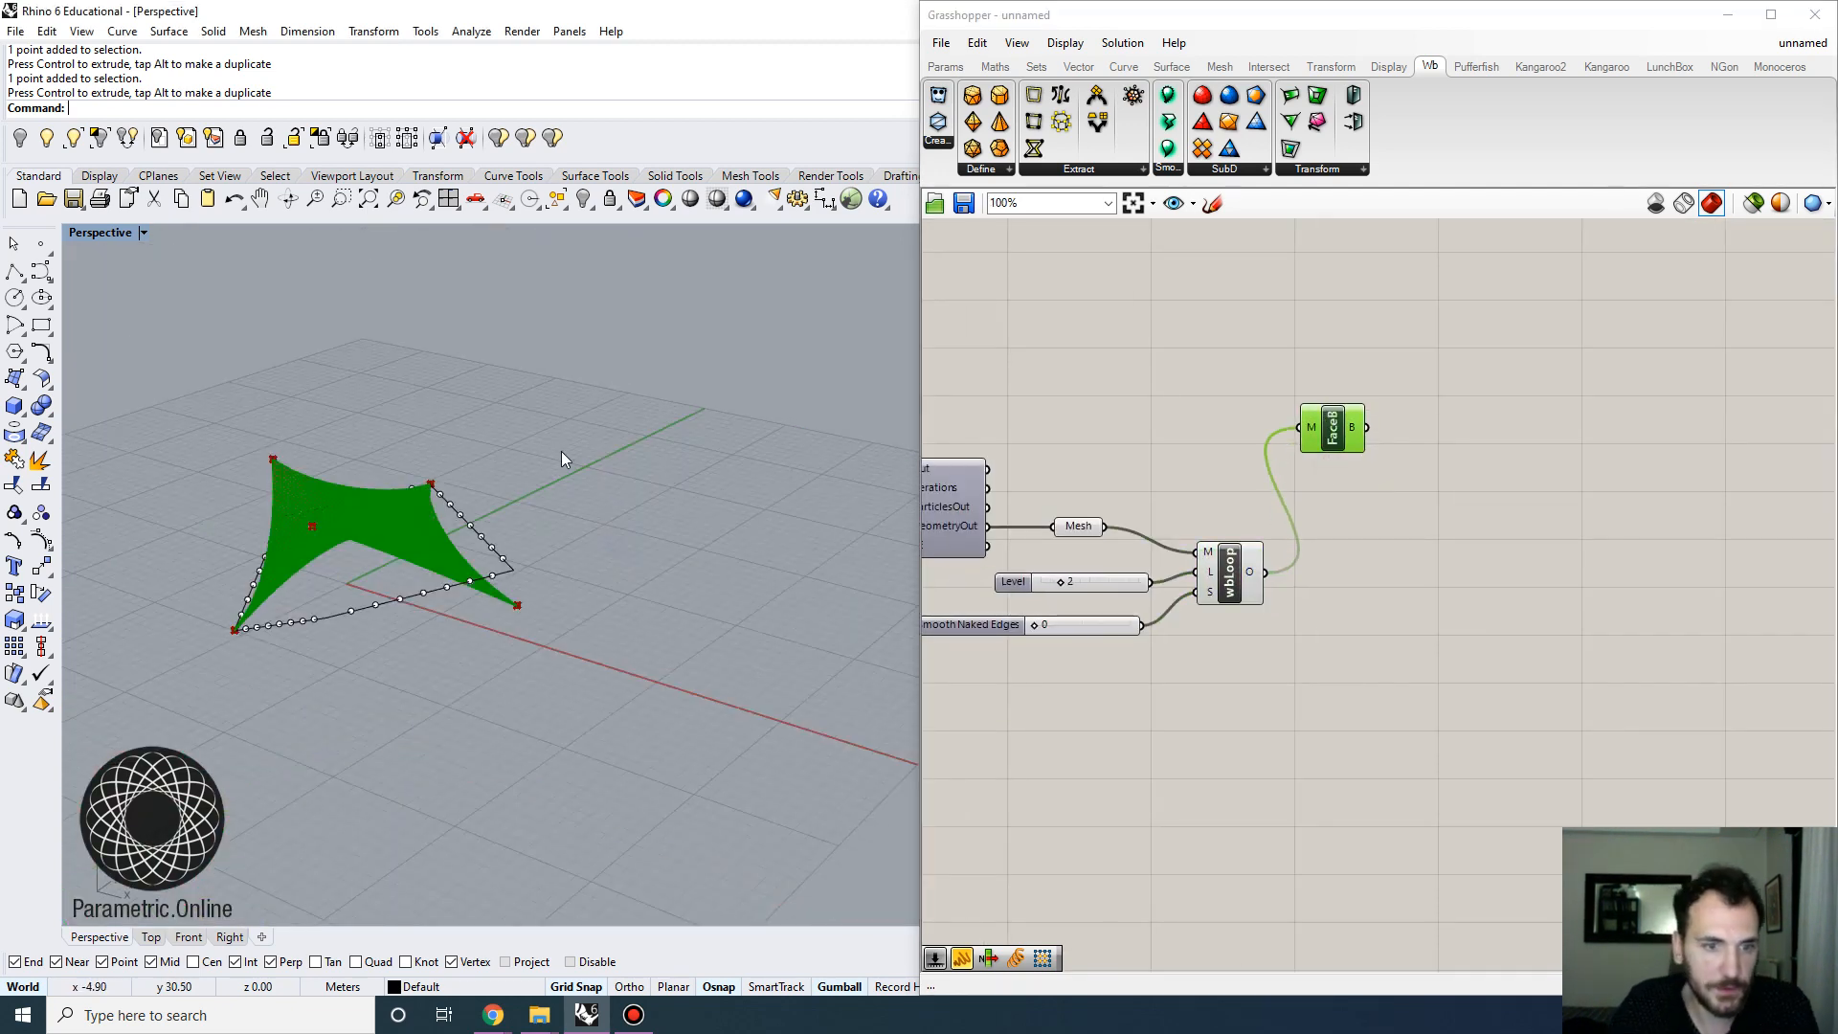
right_drag(440, 480, 519, 595)
scroll(509, 616, up, 3)
scroll(697, 662, up, 5)
scroll(621, 685, down, 3)
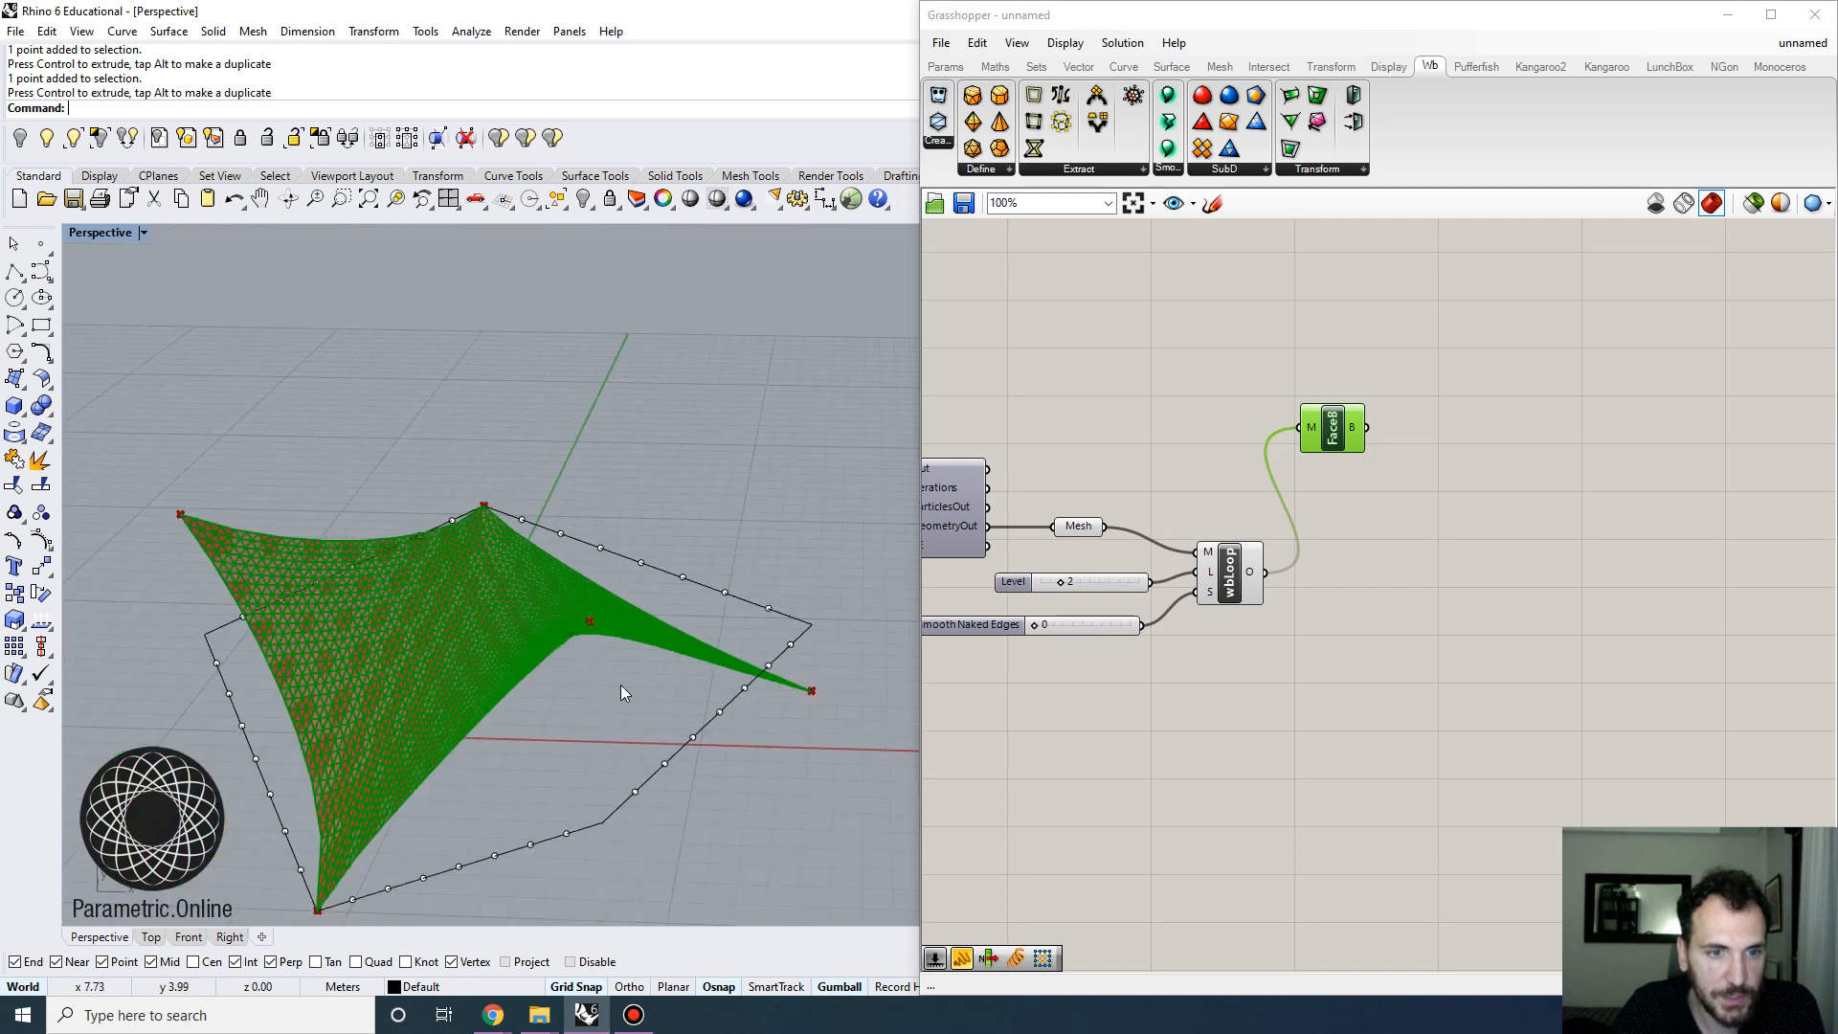
right_drag(621, 685, 579, 678)
click(1067, 696)
scroll(1236, 551, up, 3)
click(1241, 555)
click(1170, 439)
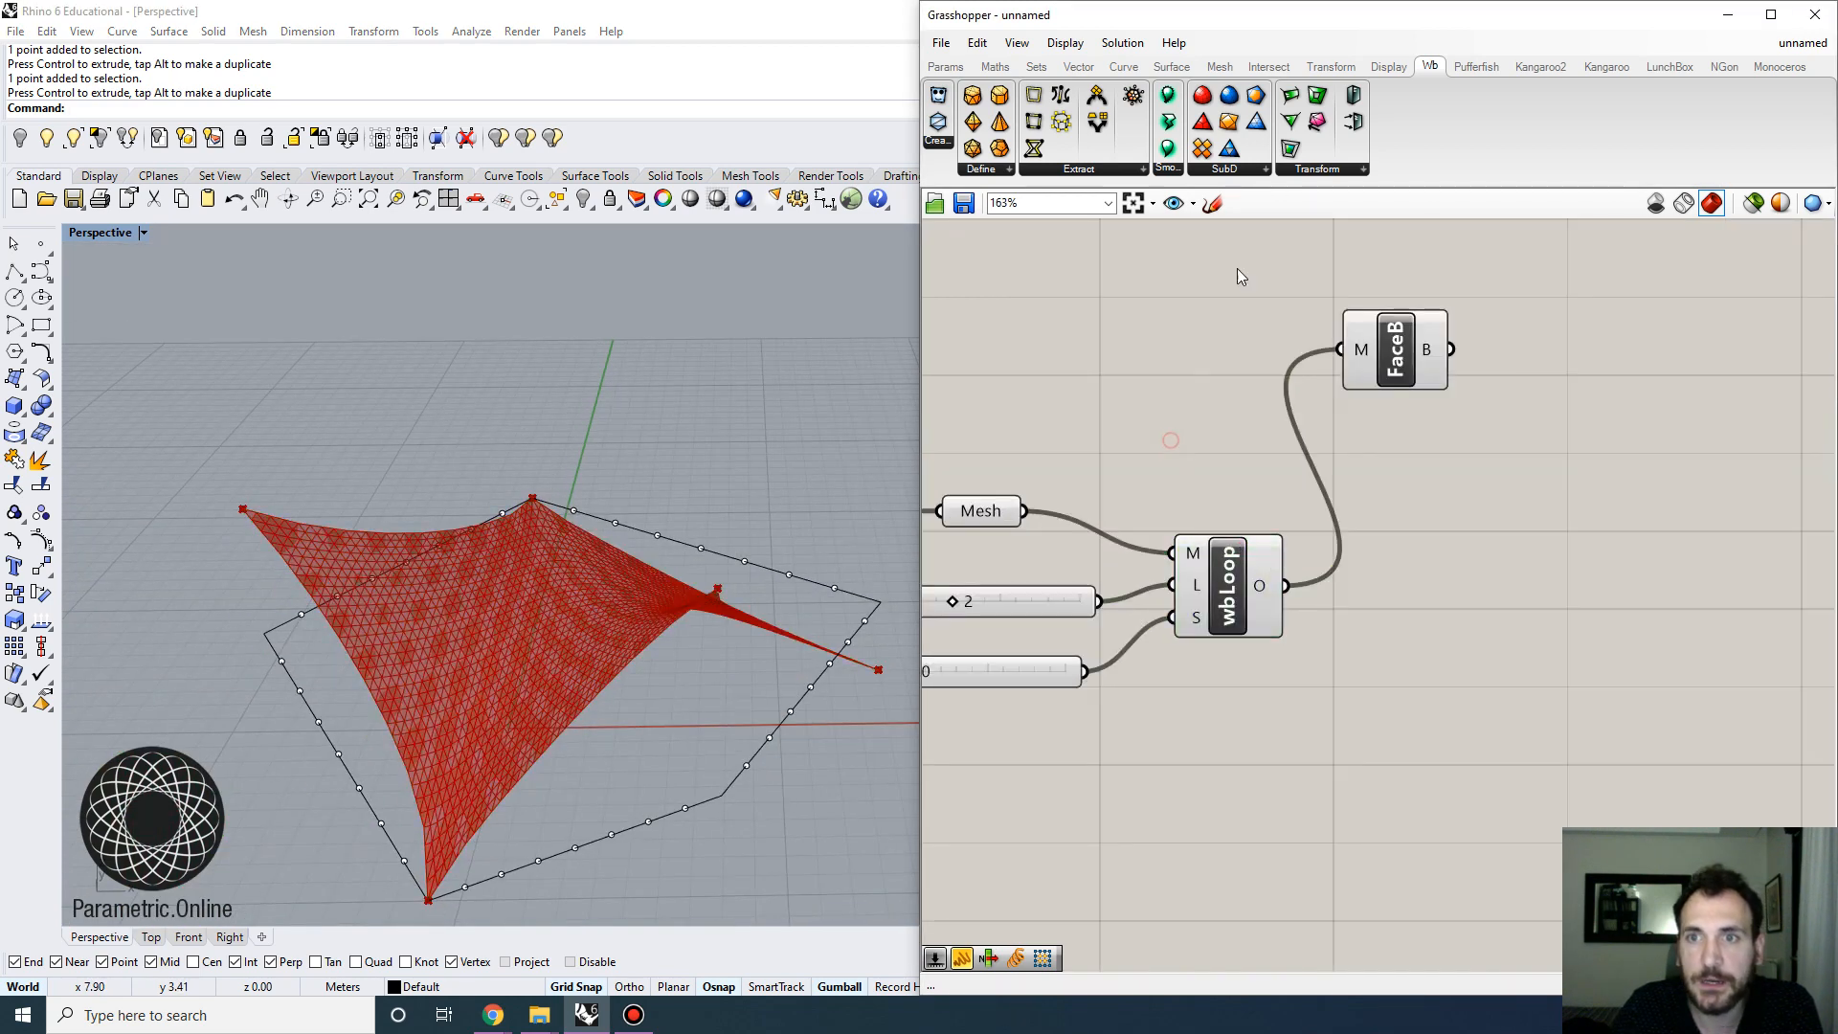
Add a Weaverbird Picture Frame component and feed the Loop subdivision output into its mesh input
click(1231, 170)
click(1313, 172)
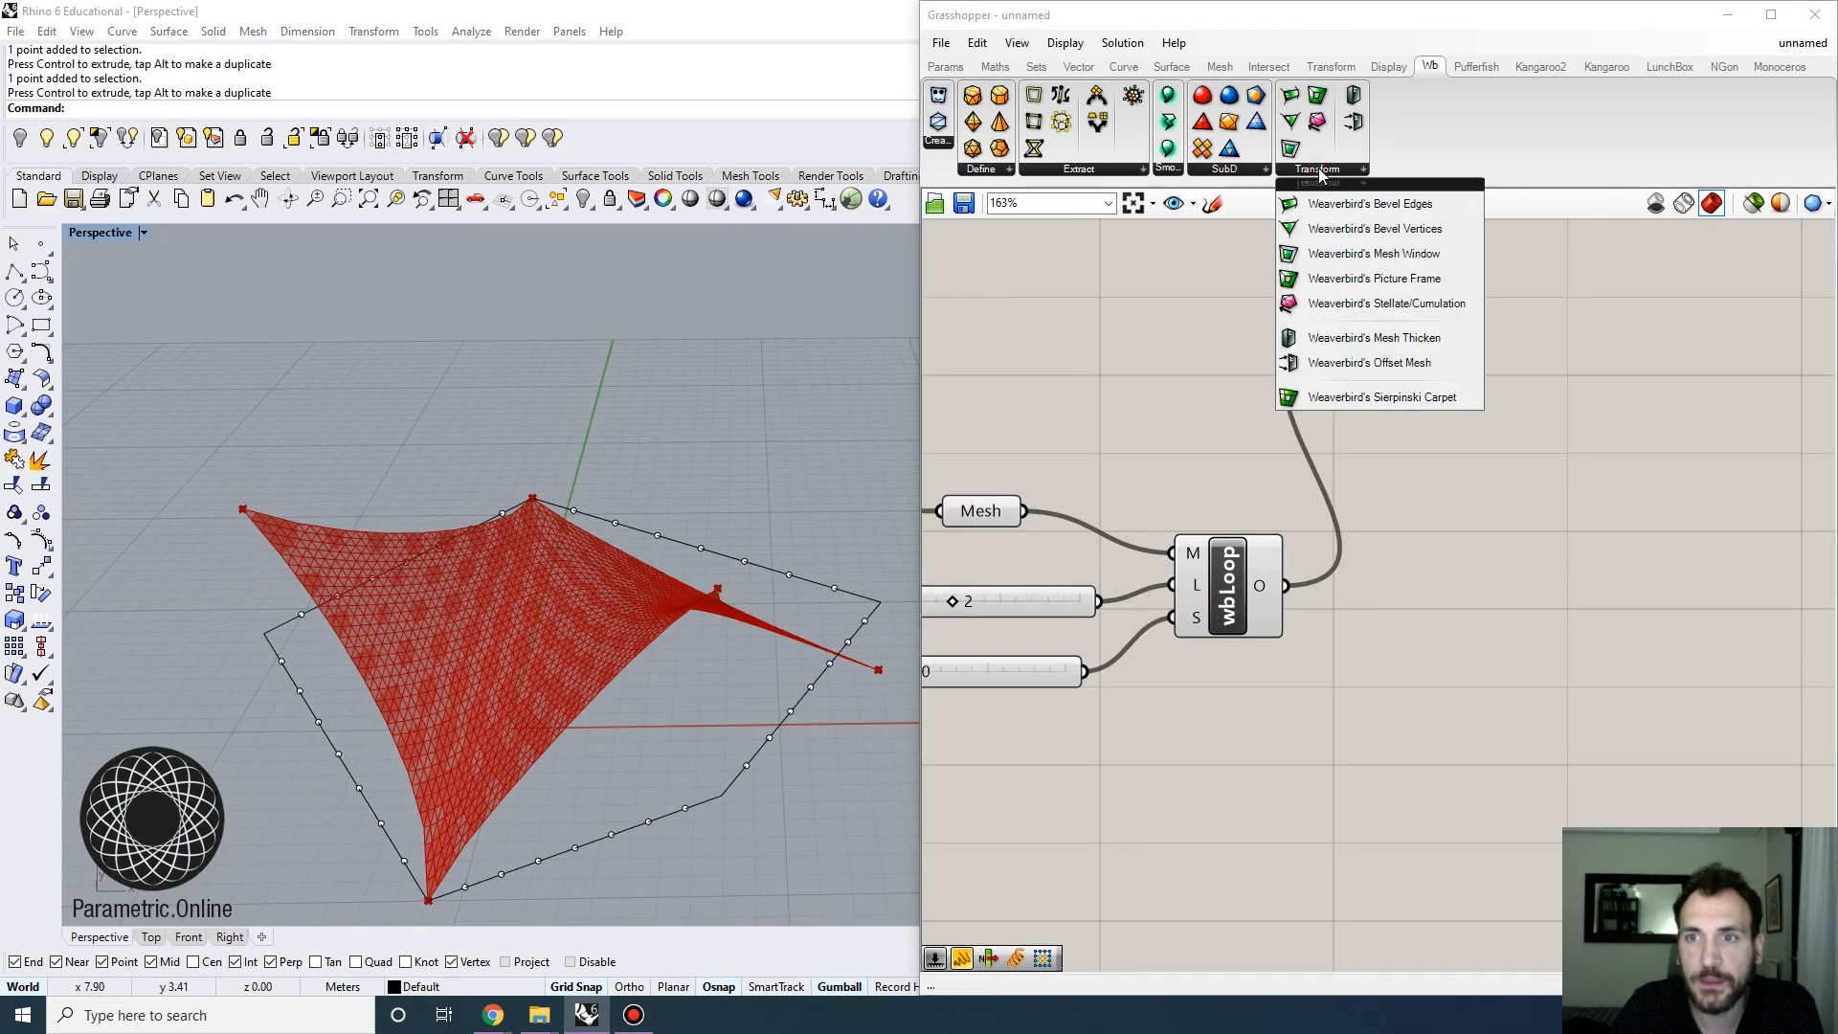
click(1369, 276)
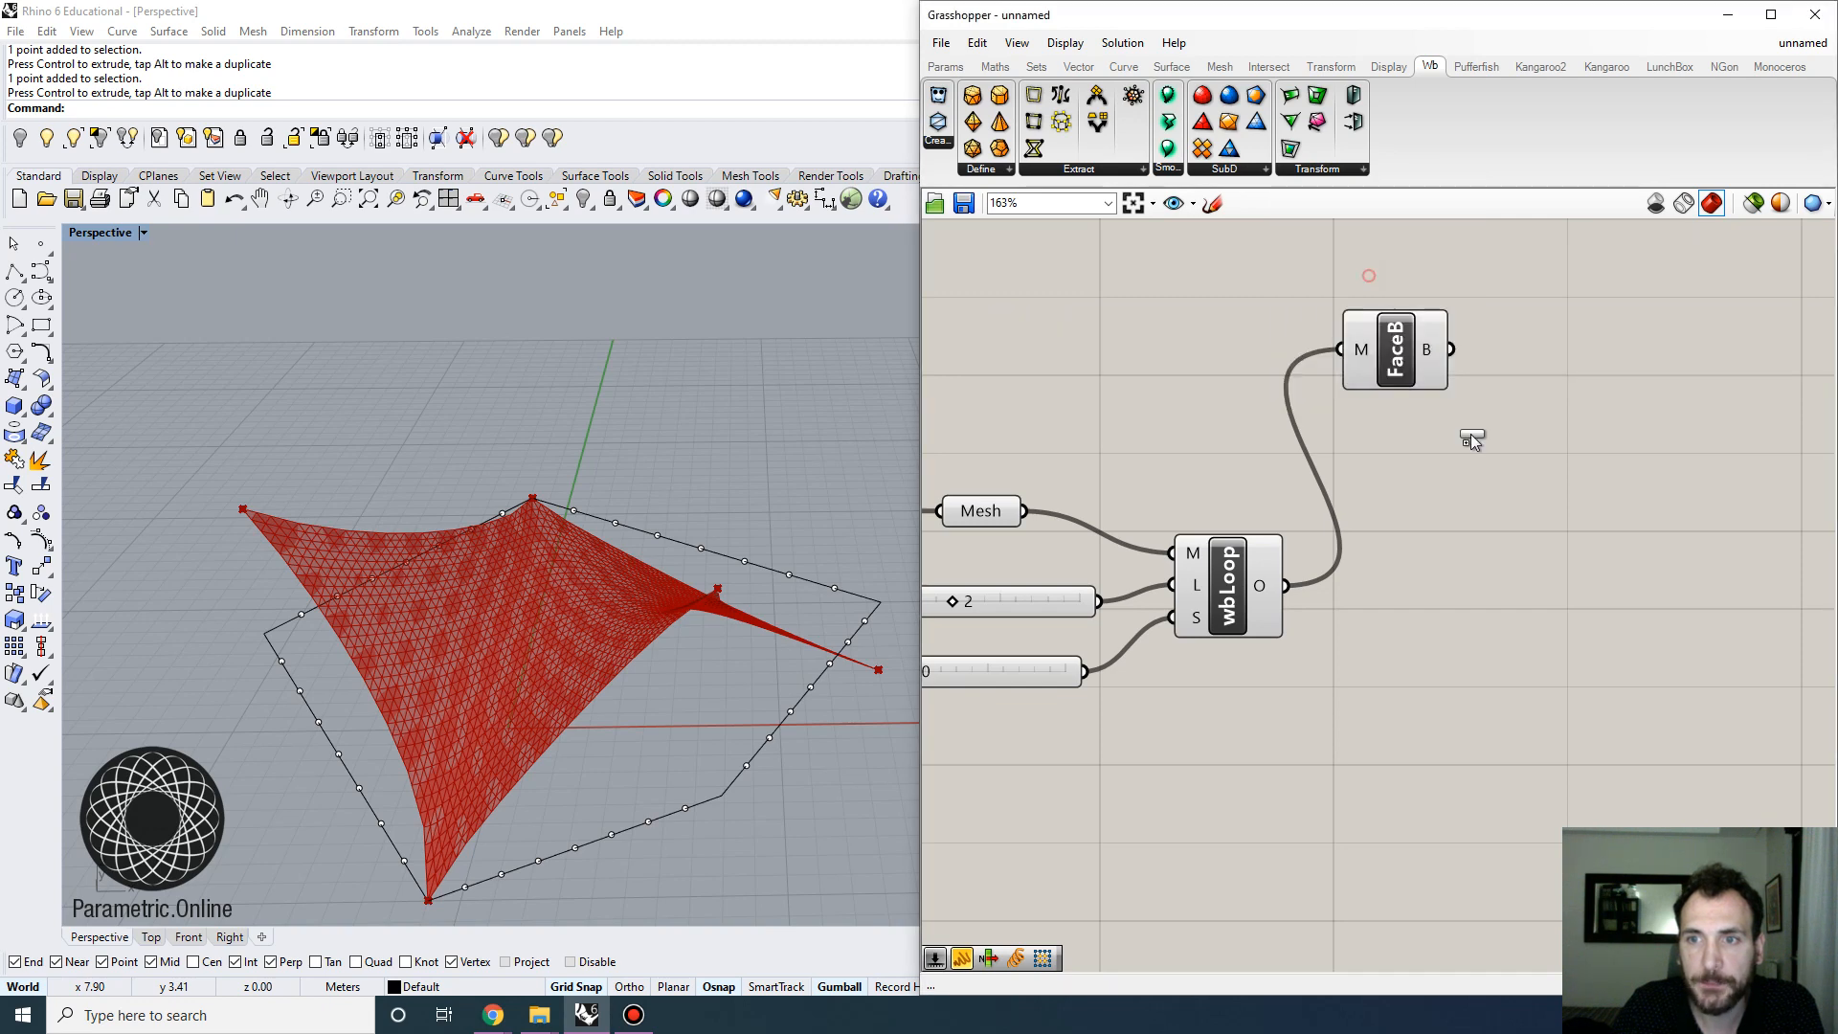
click(1481, 634)
drag(1285, 586, 1560, 665)
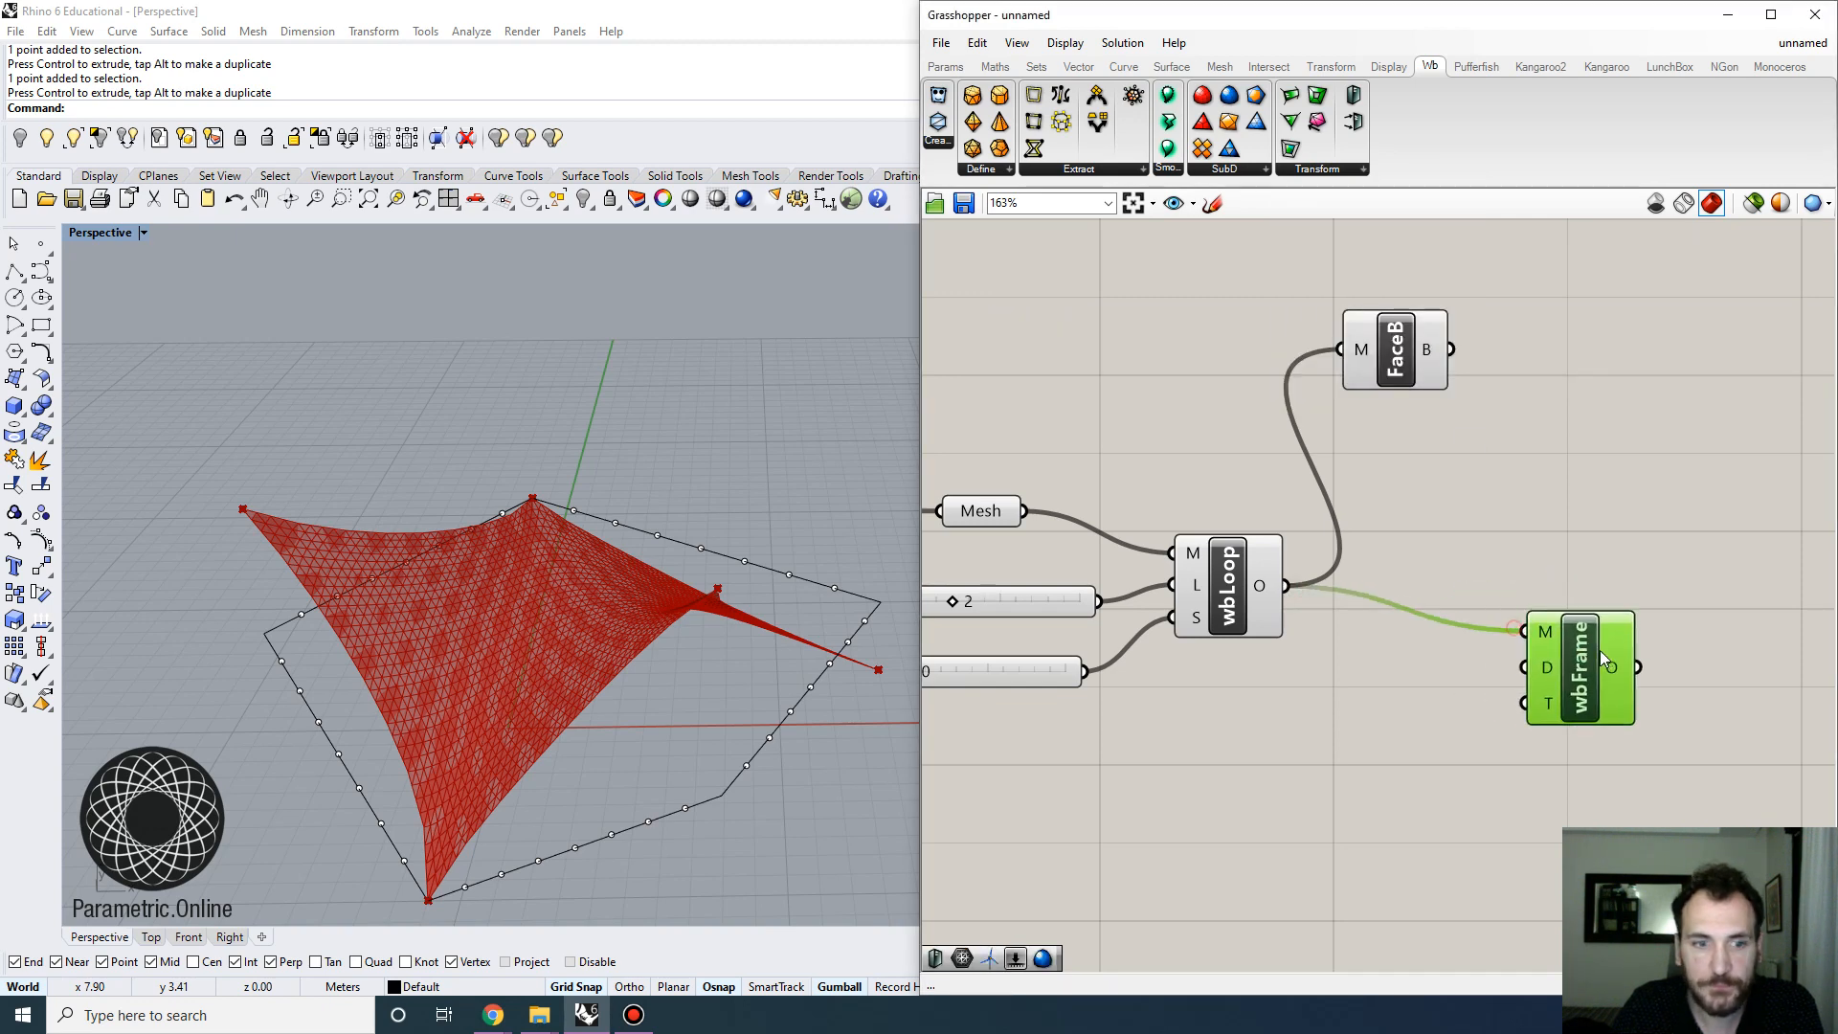
scroll(490, 709, up, 10)
scroll(491, 717, down, 5)
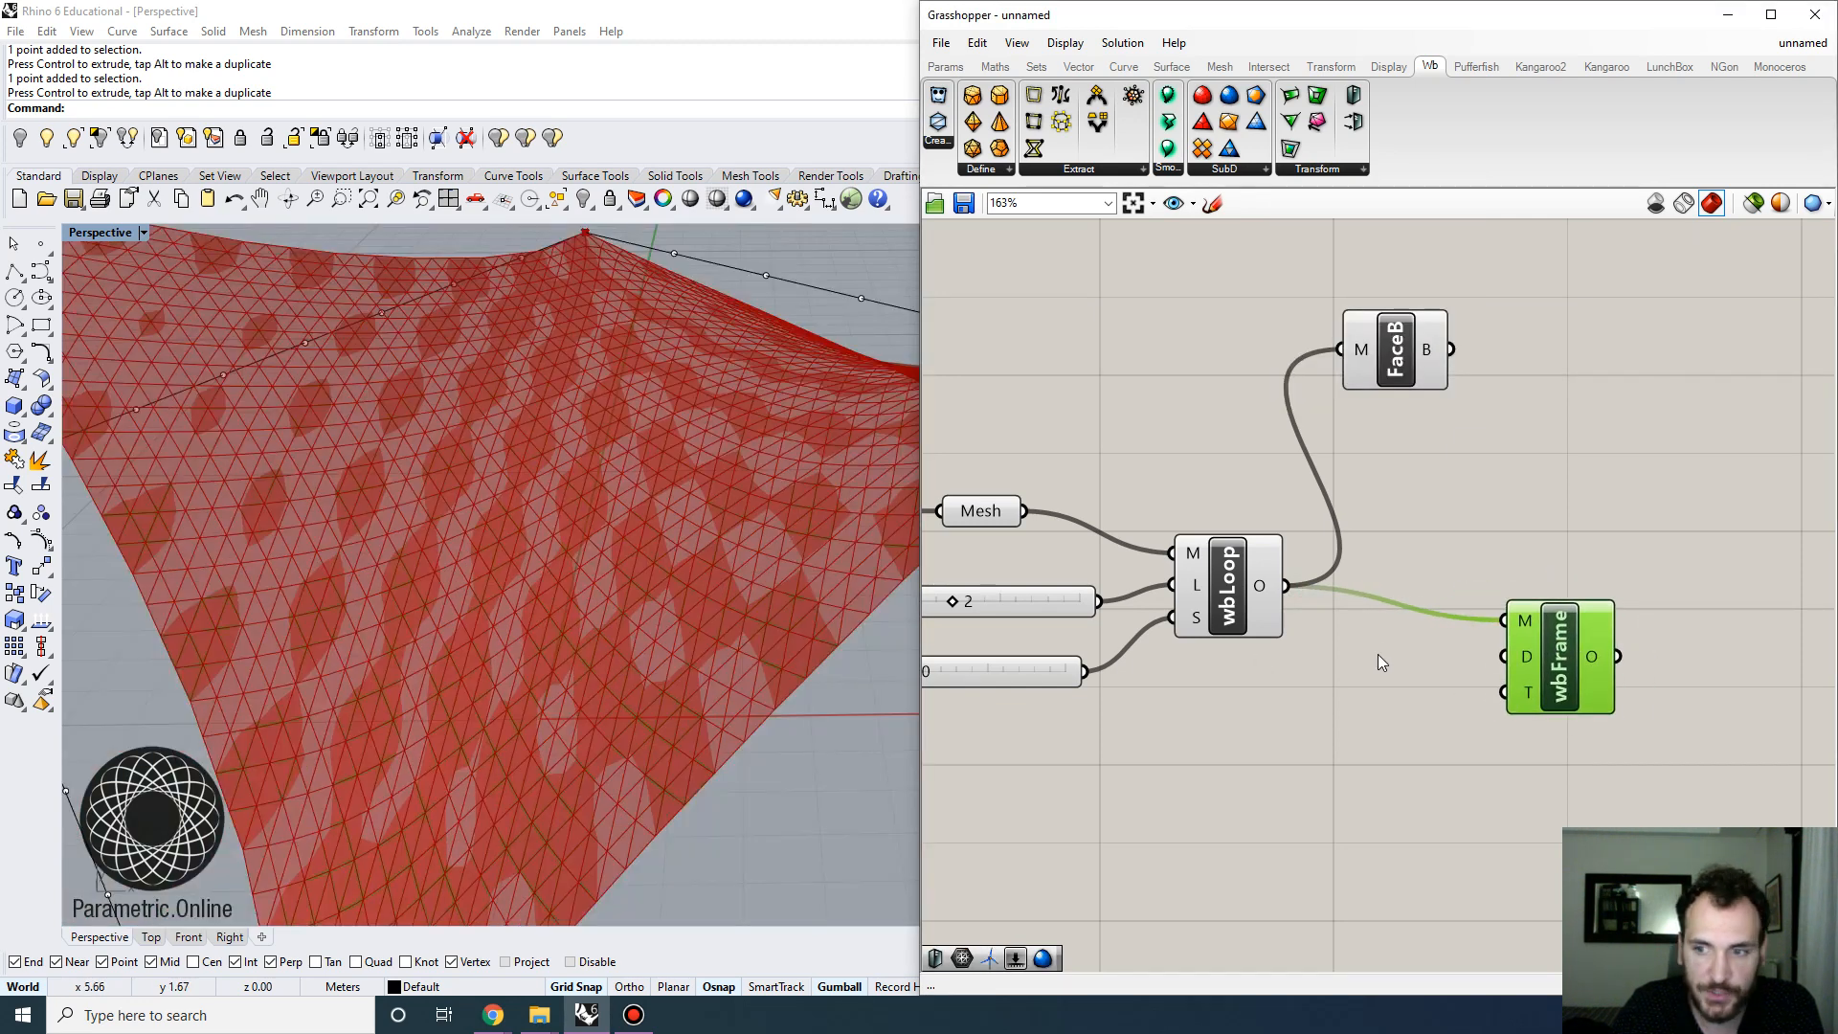
Create a number slider set to 20 and connect it to the Distance input of the Picture Frame
scroll(1381, 663, up, 2)
double_click(1365, 718)
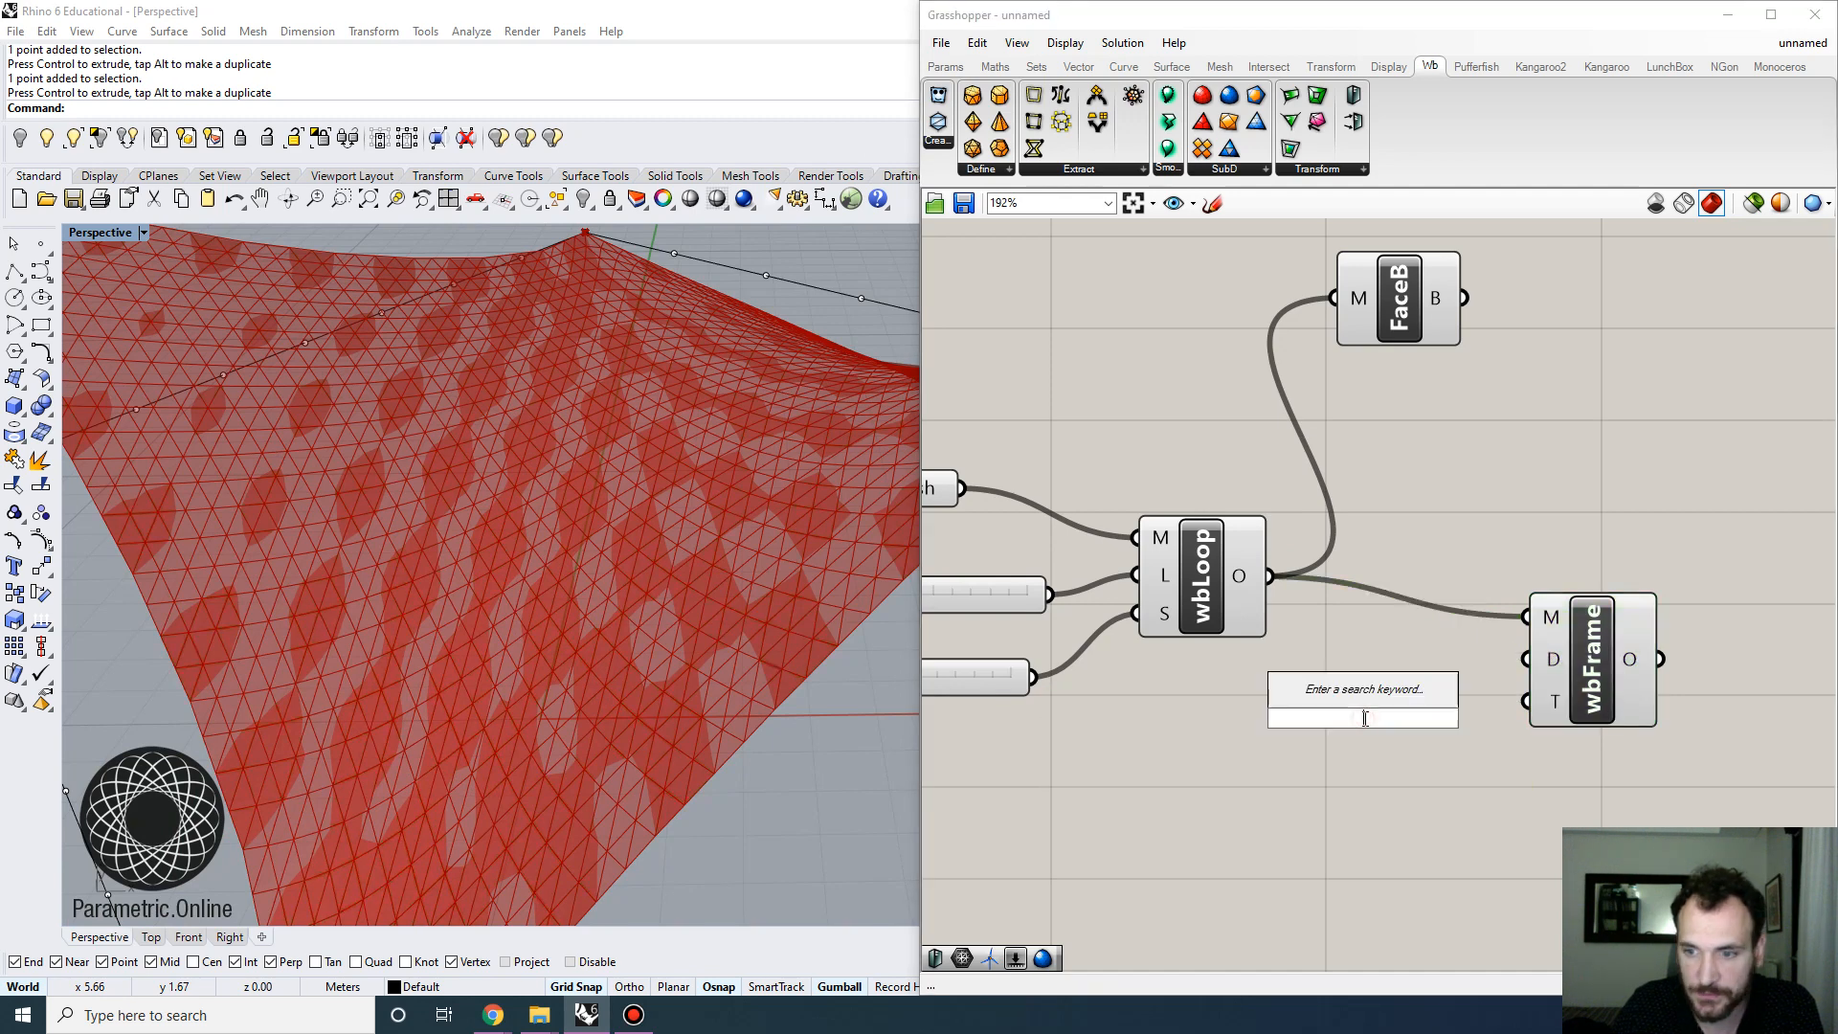
text(20)
key(Return)
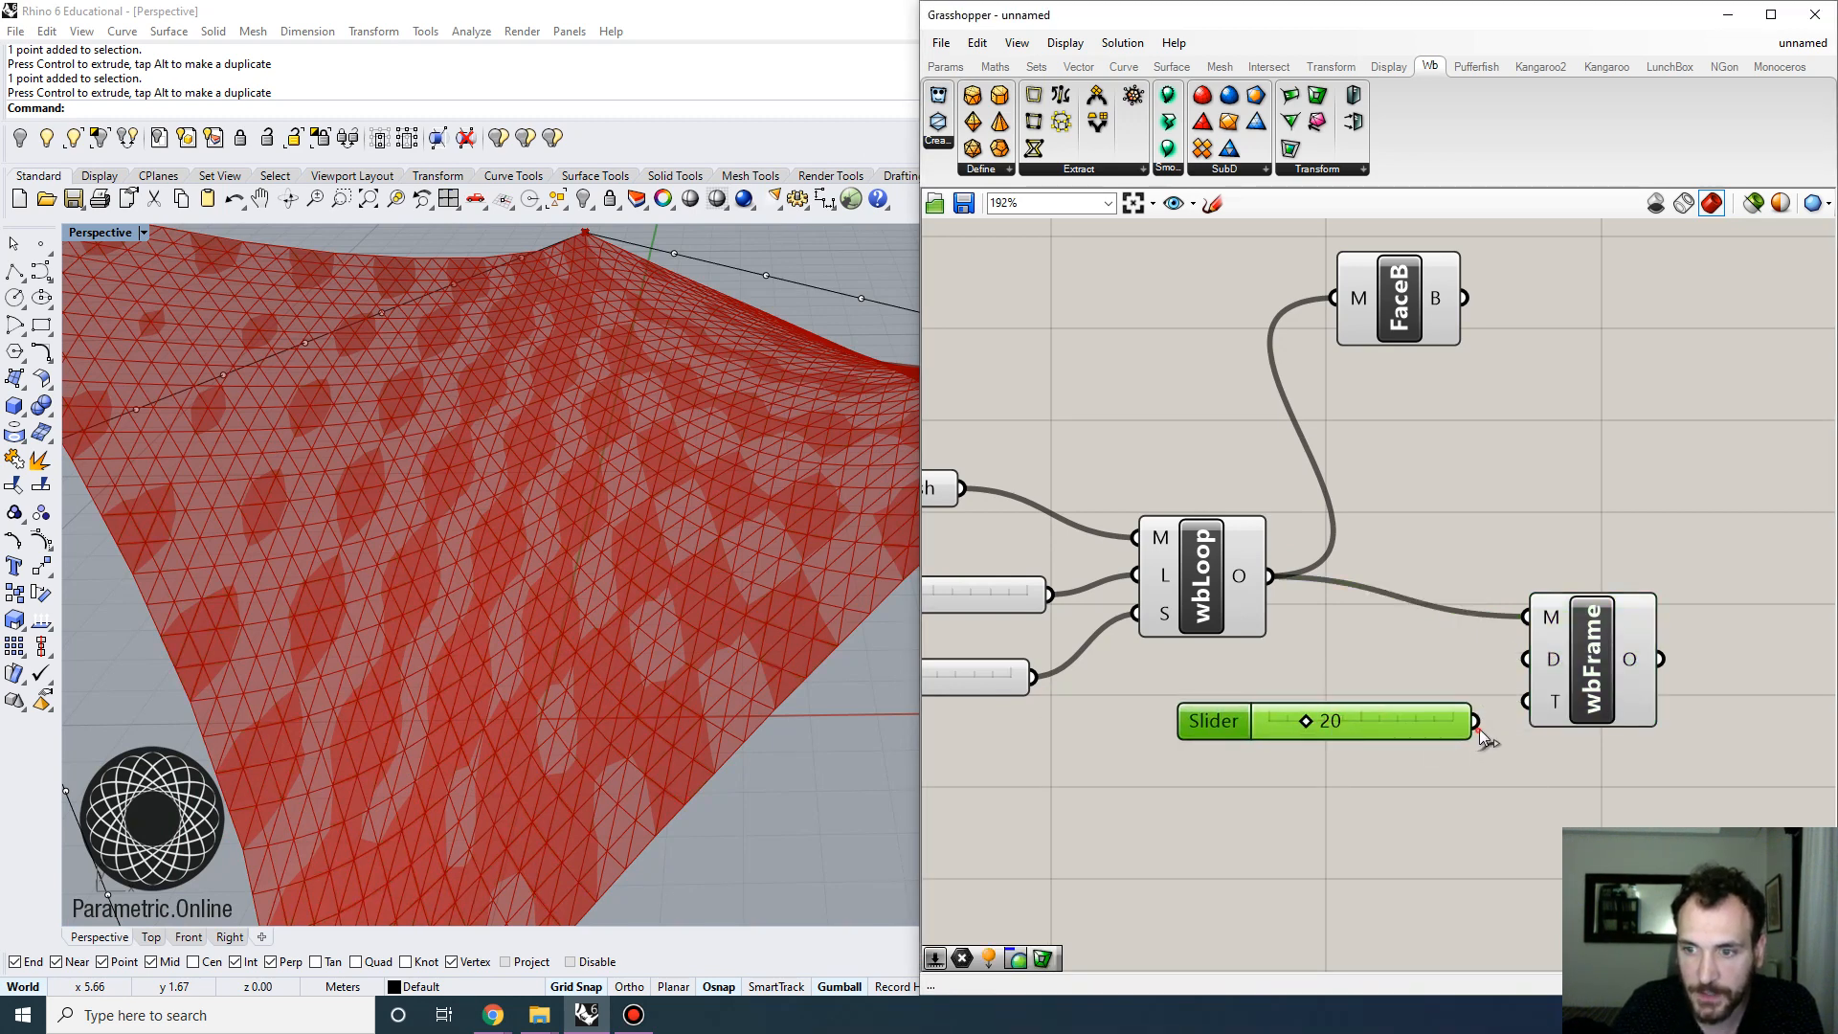
drag(1474, 720, 1526, 659)
Select the Picture Frame component and reduce its Distance slider to 12
click(1592, 661)
scroll(1313, 719, up, 2)
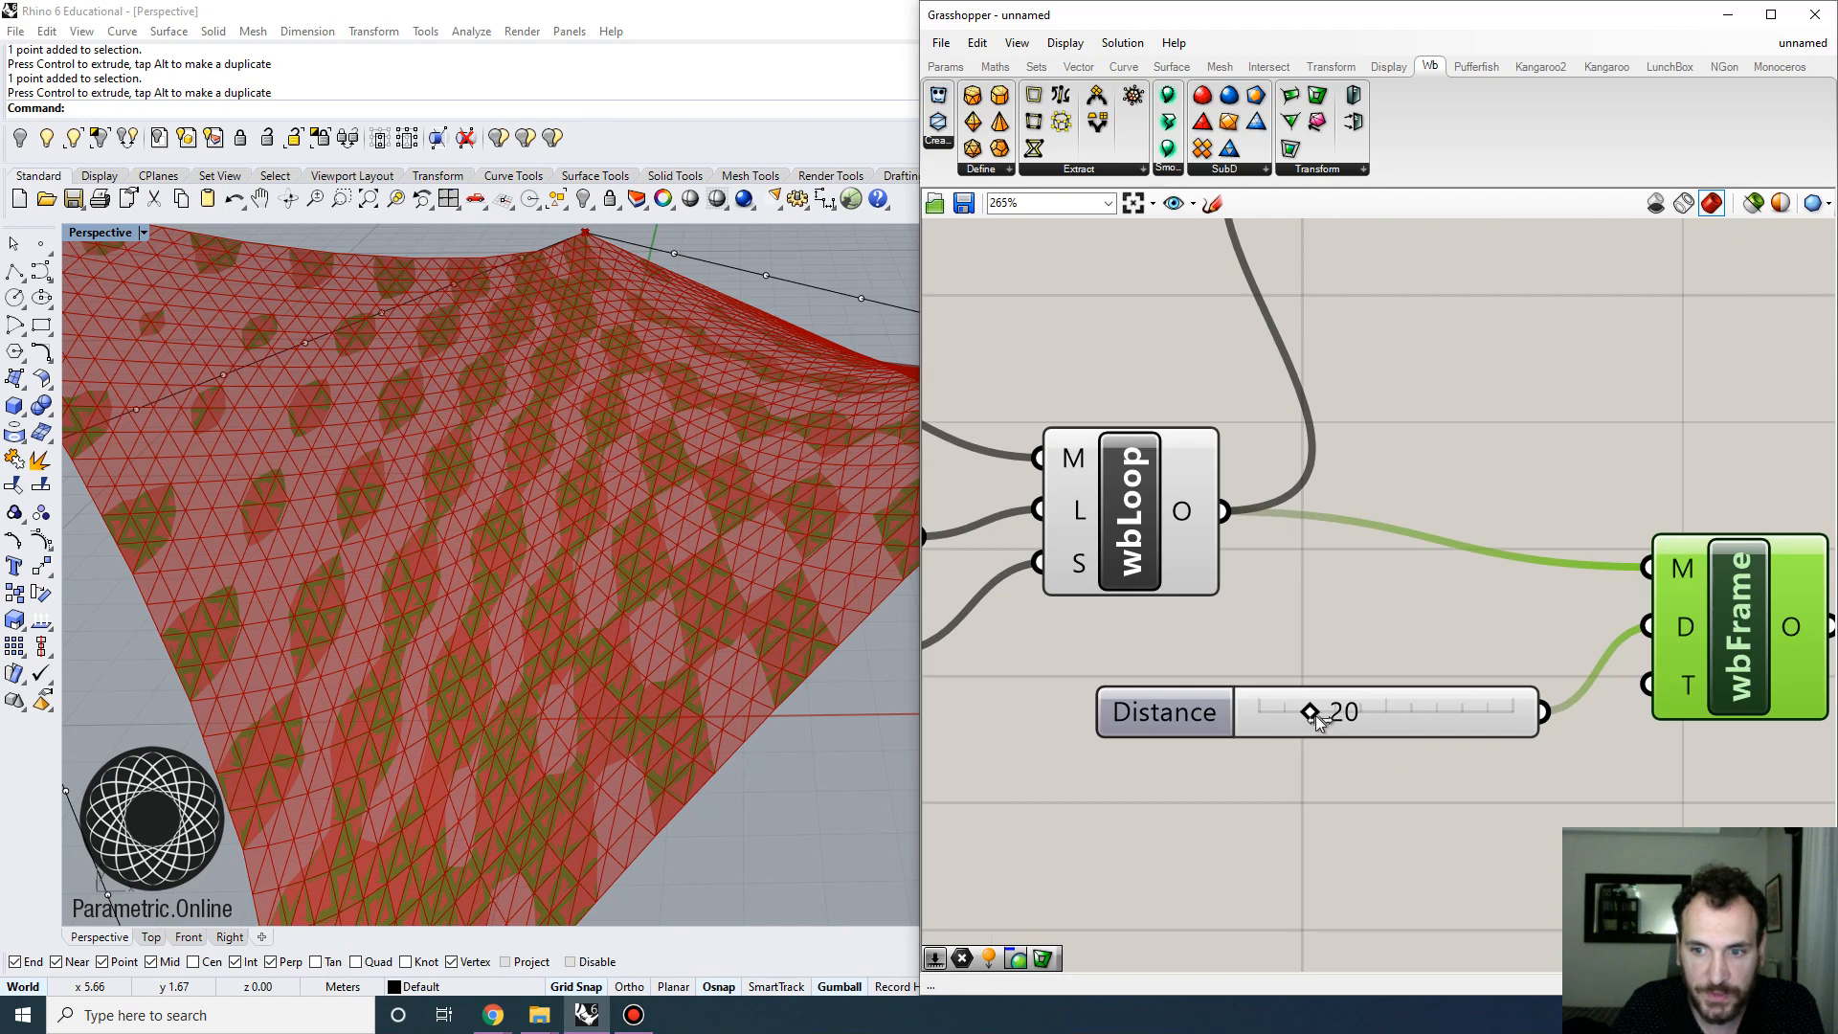
drag(1314, 718, 1289, 711)
scroll(1527, 599, down, 5)
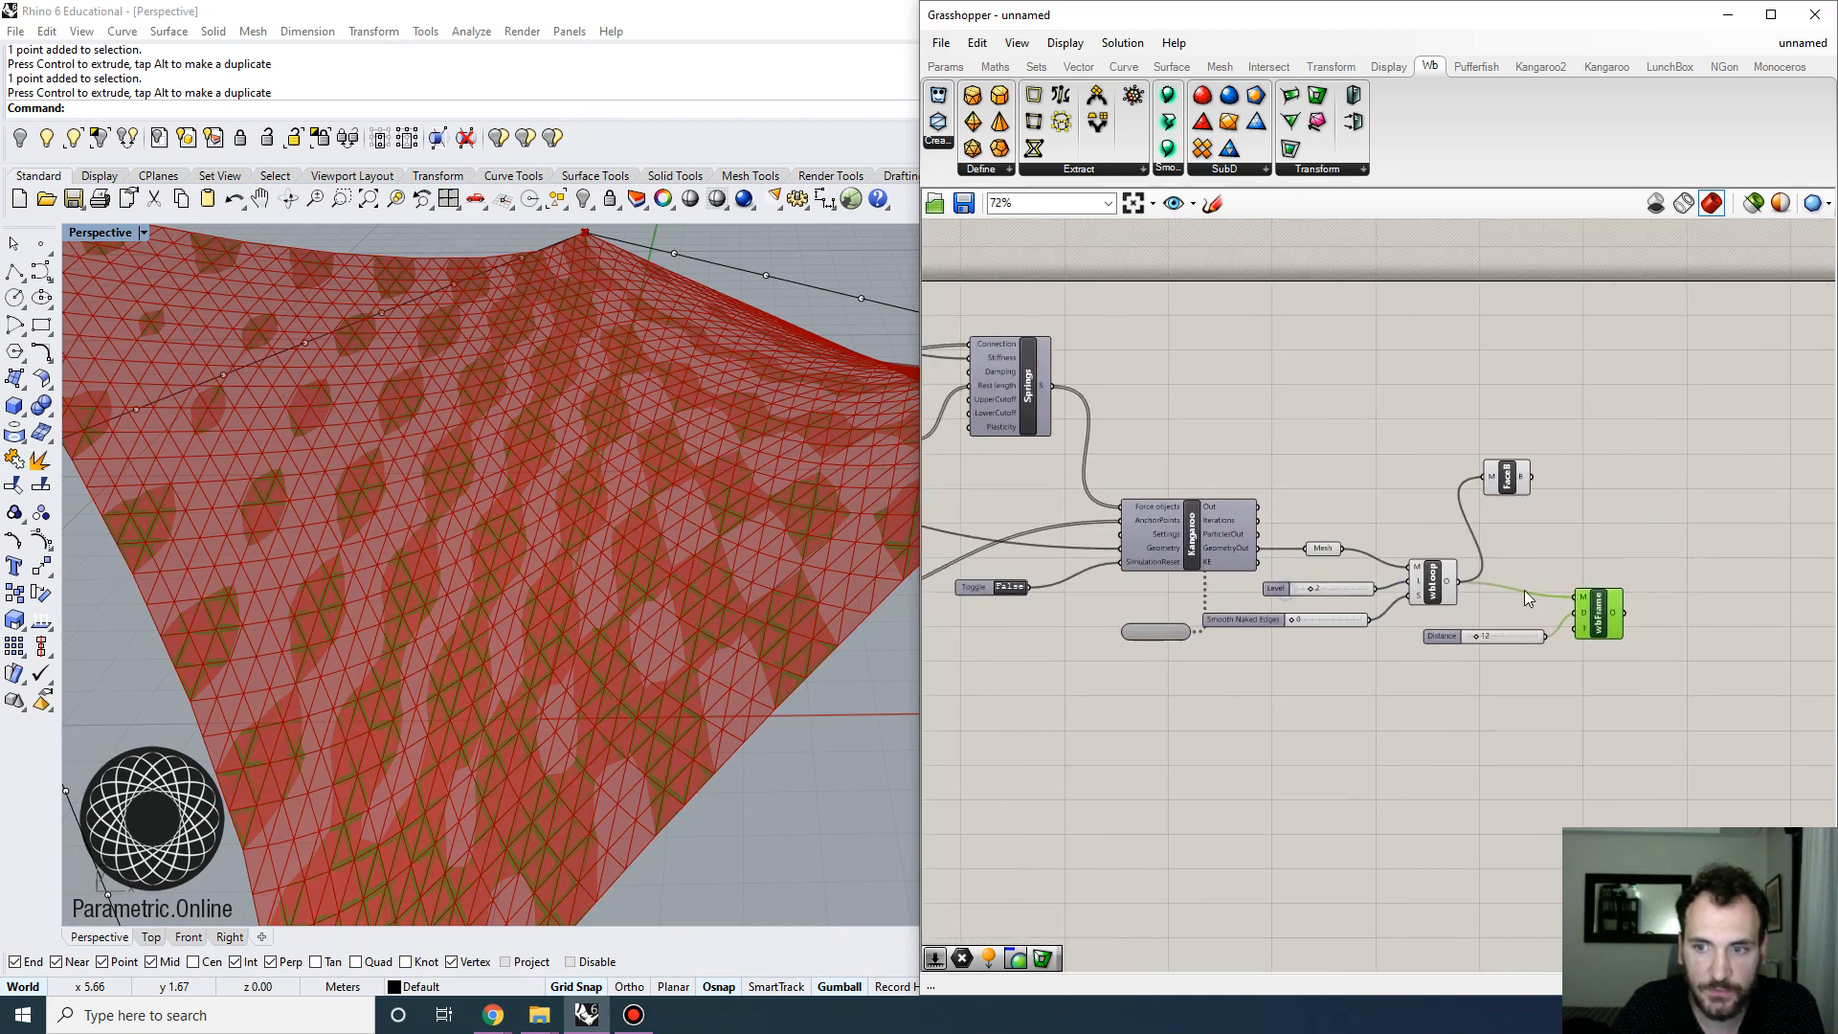
Turn off the preview of the components from the Kangaroo solver through Face Boundaries, leaving the Picture Frame mesh previewed
scroll(1528, 598, down, 3)
drag(1543, 634, 1306, 512)
click(1121, 43)
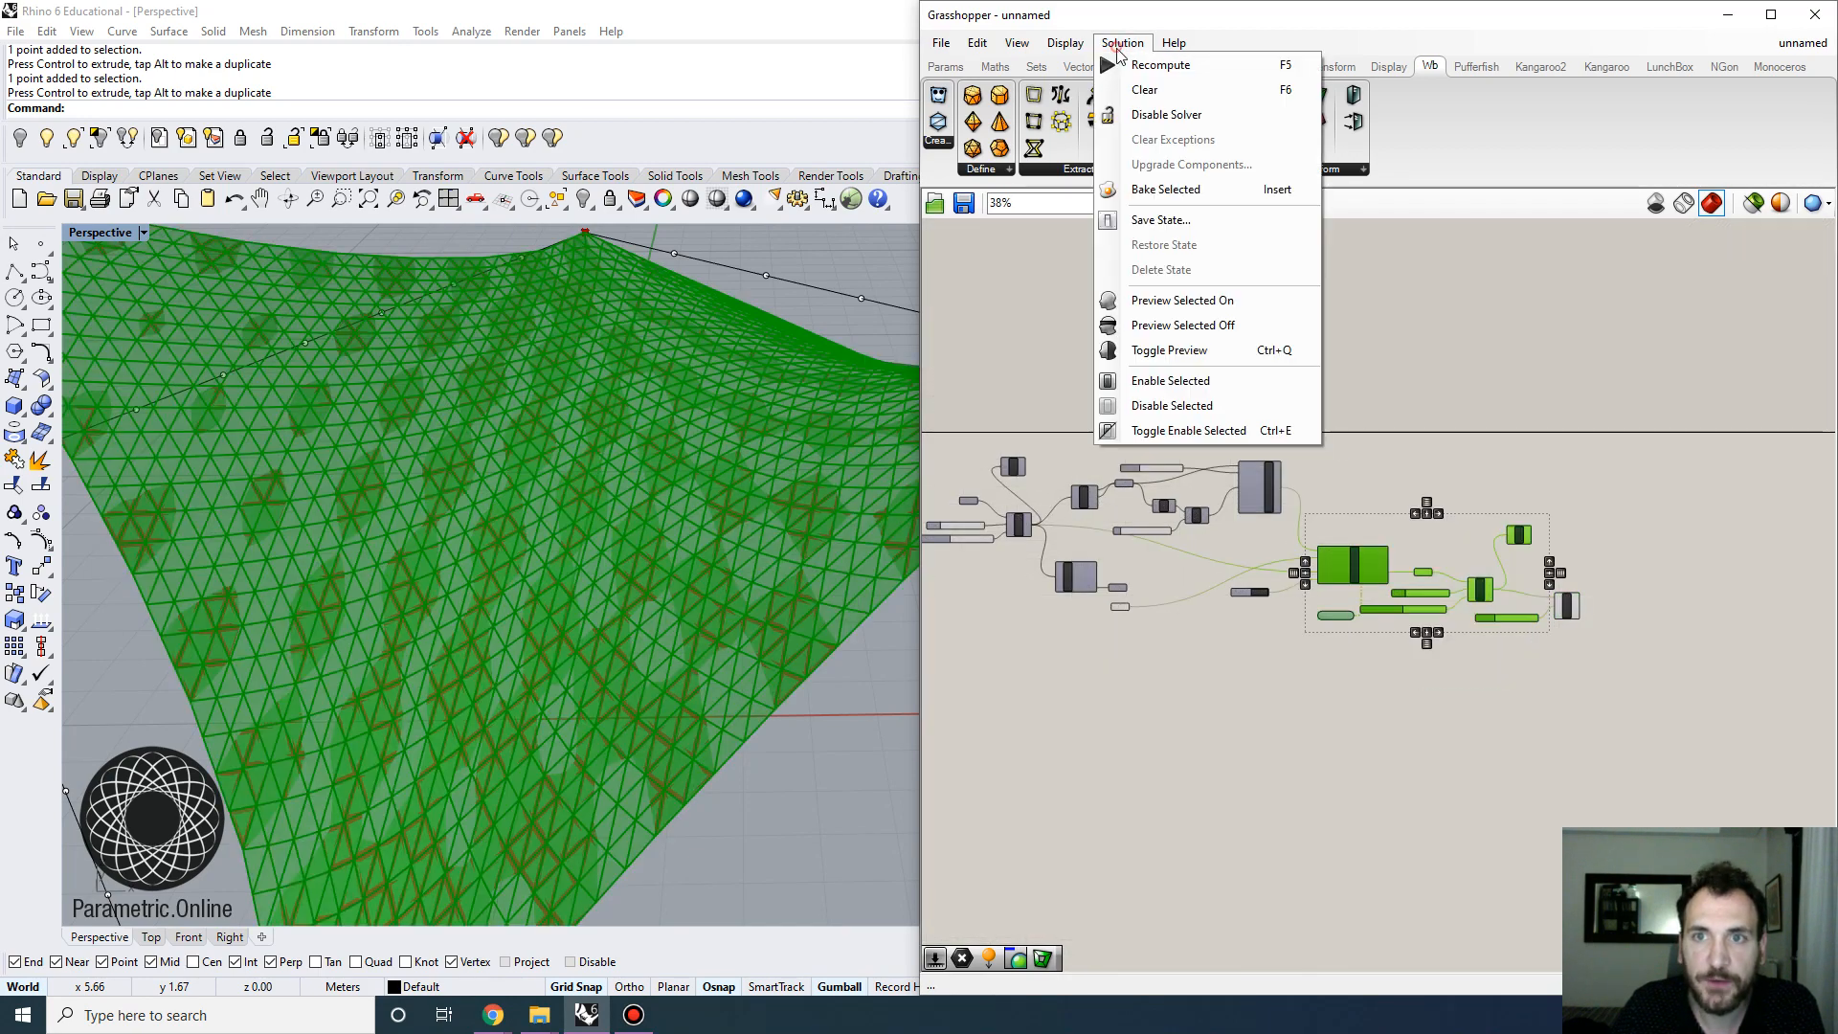
click(1226, 324)
right_drag(650, 498, 829, 494)
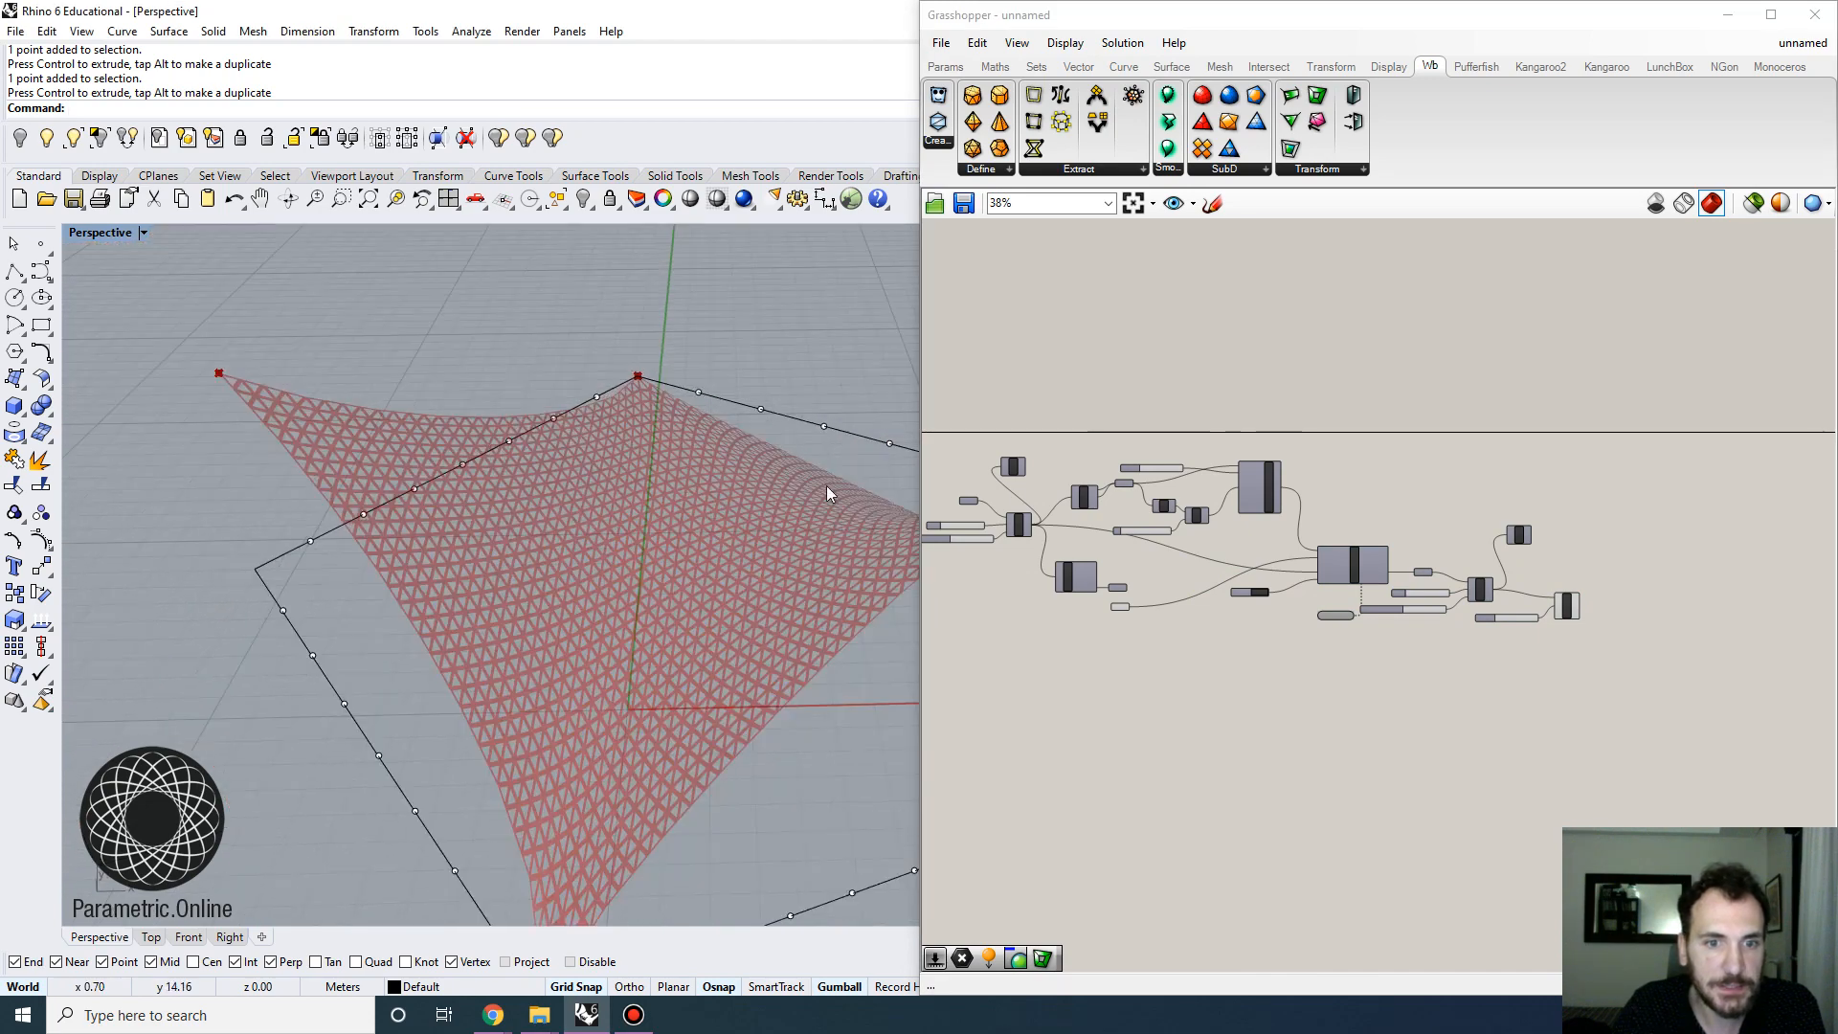
Bake the Picture Frame mesh into Rhino and move the baked copy away from the original geometry
scroll(1439, 518, up, 4)
right_click(1455, 610)
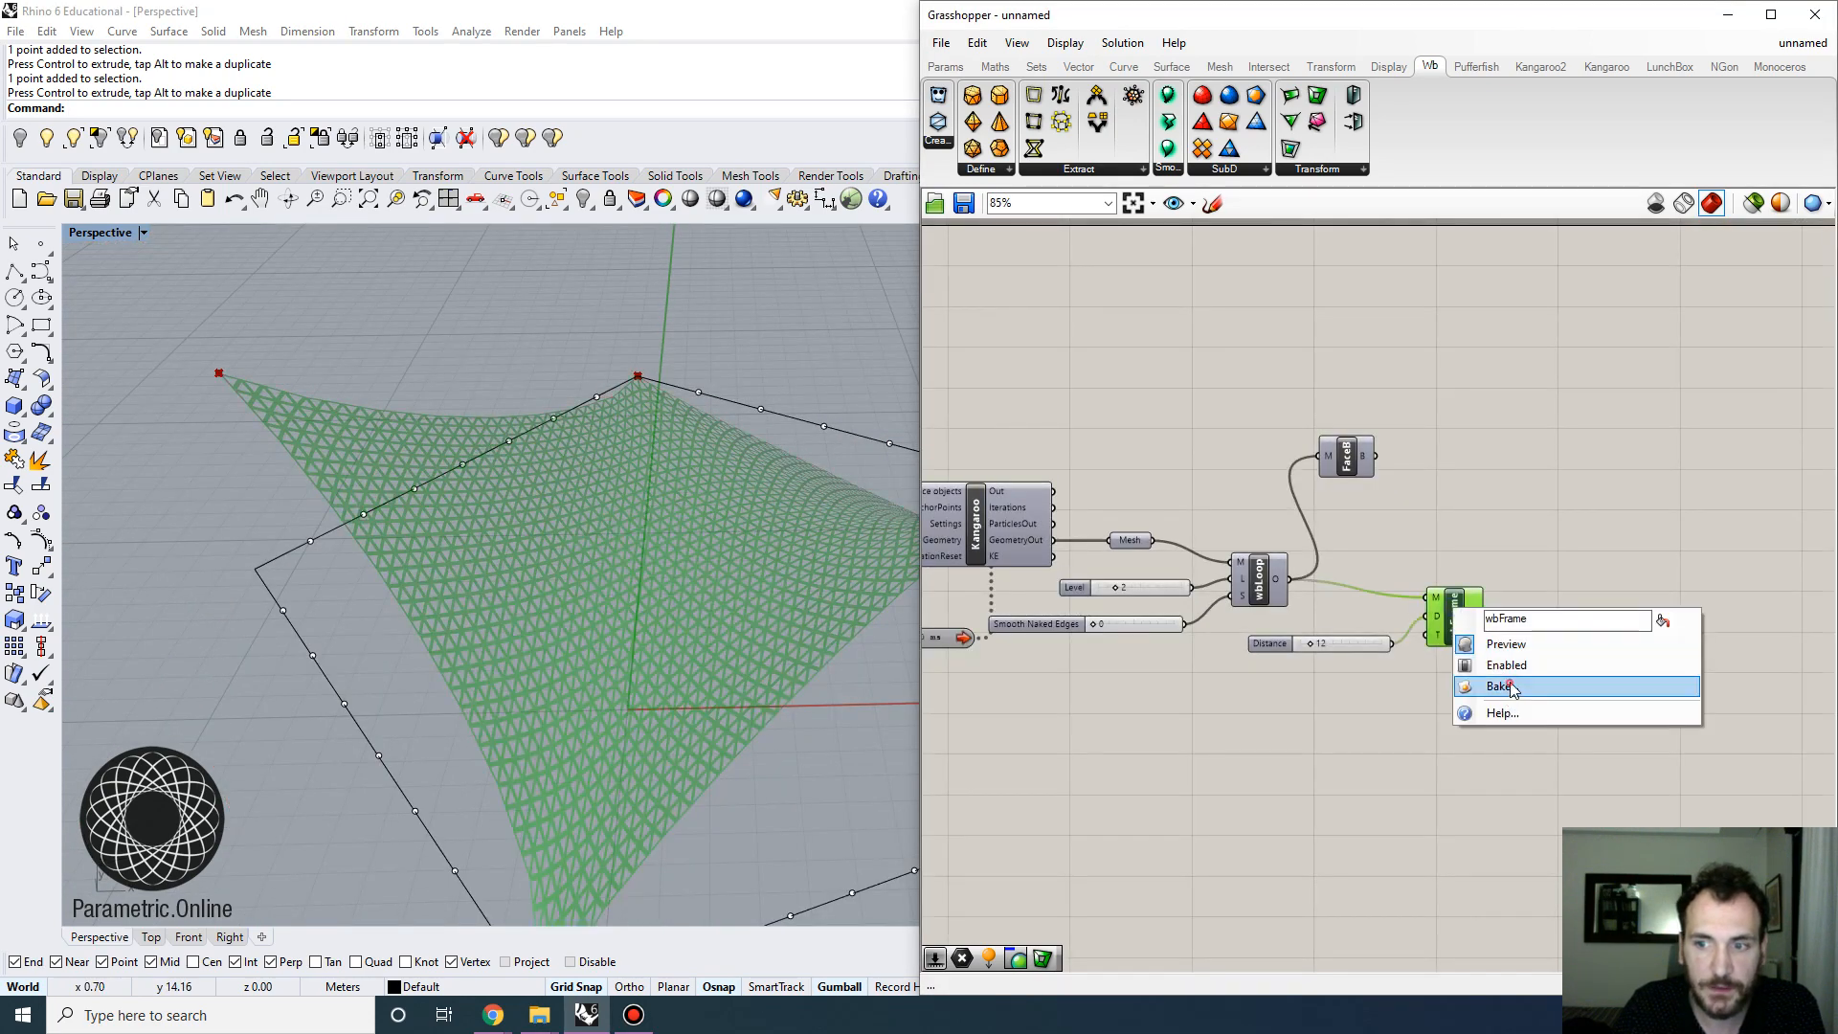
click(1498, 687)
click(1525, 864)
scroll(741, 640, down, 5)
drag(740, 640, 452, 633)
View the baked mesh from a low angle and switch the Perspective viewport to Rendered display
right_drag(468, 724, 641, 525)
scroll(607, 558, up, 6)
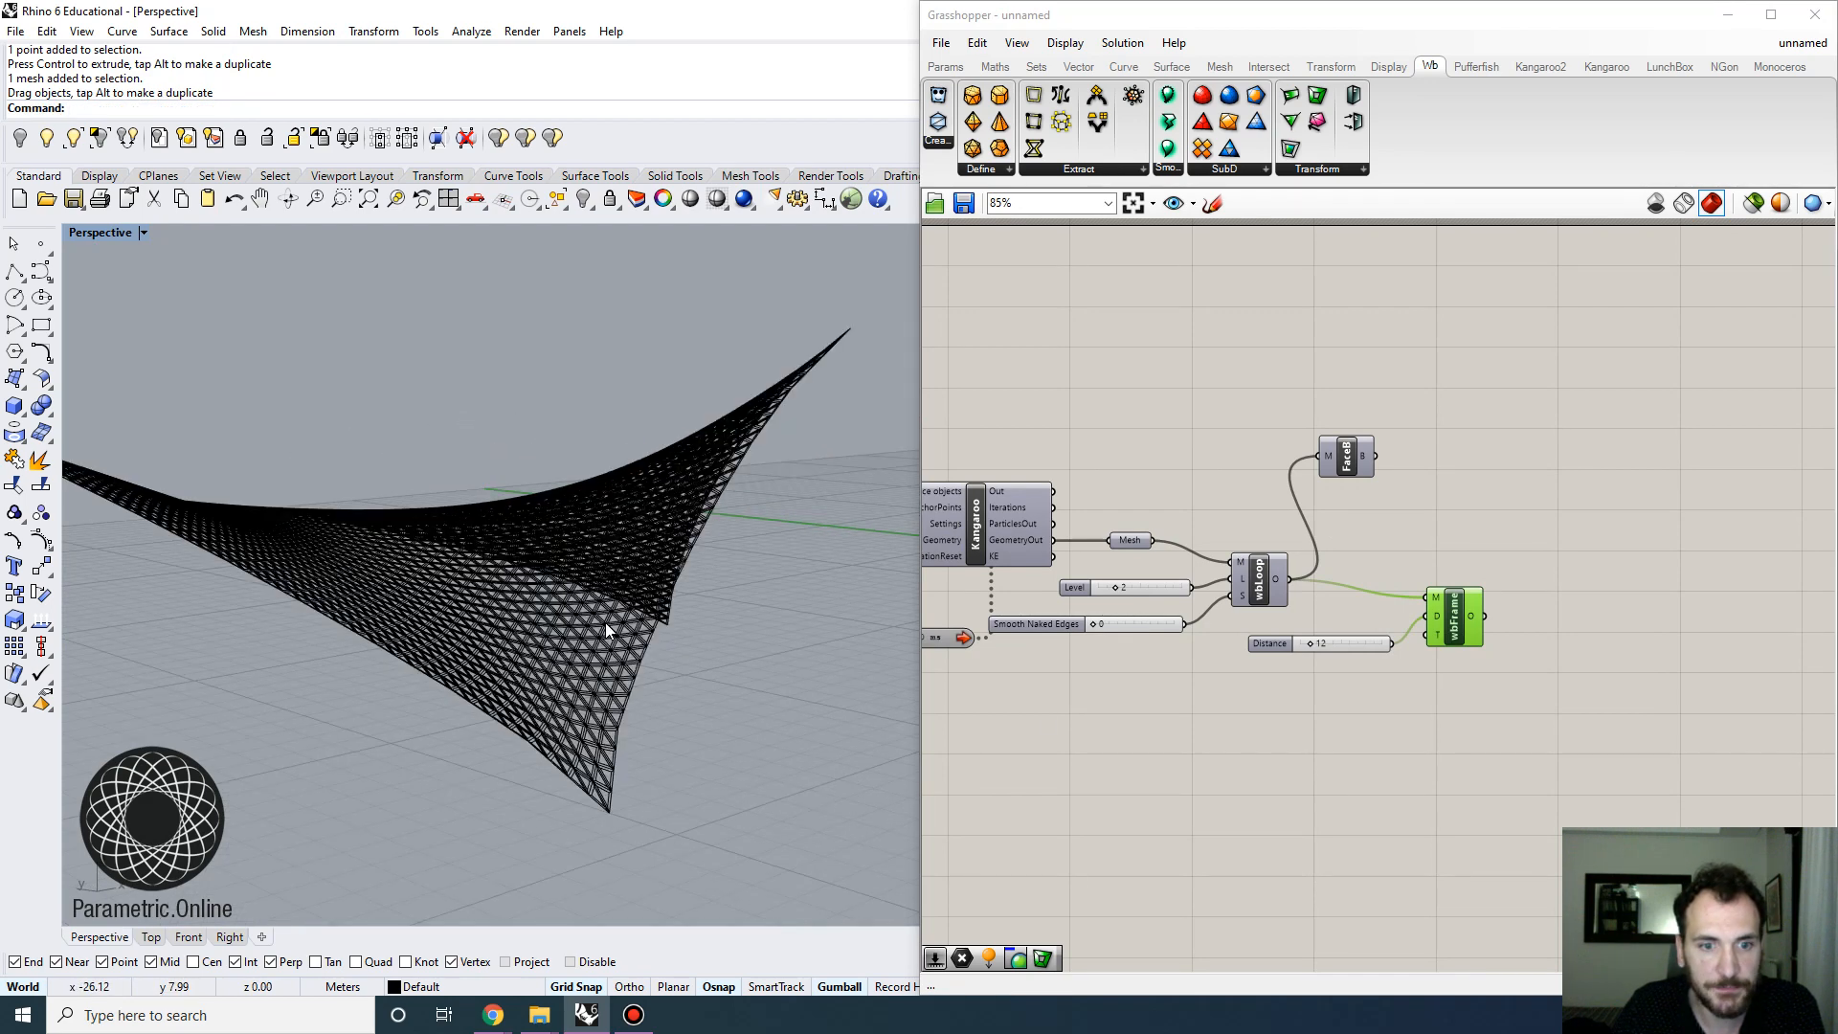
right_drag(605, 622, 459, 498)
click(125, 240)
click(134, 330)
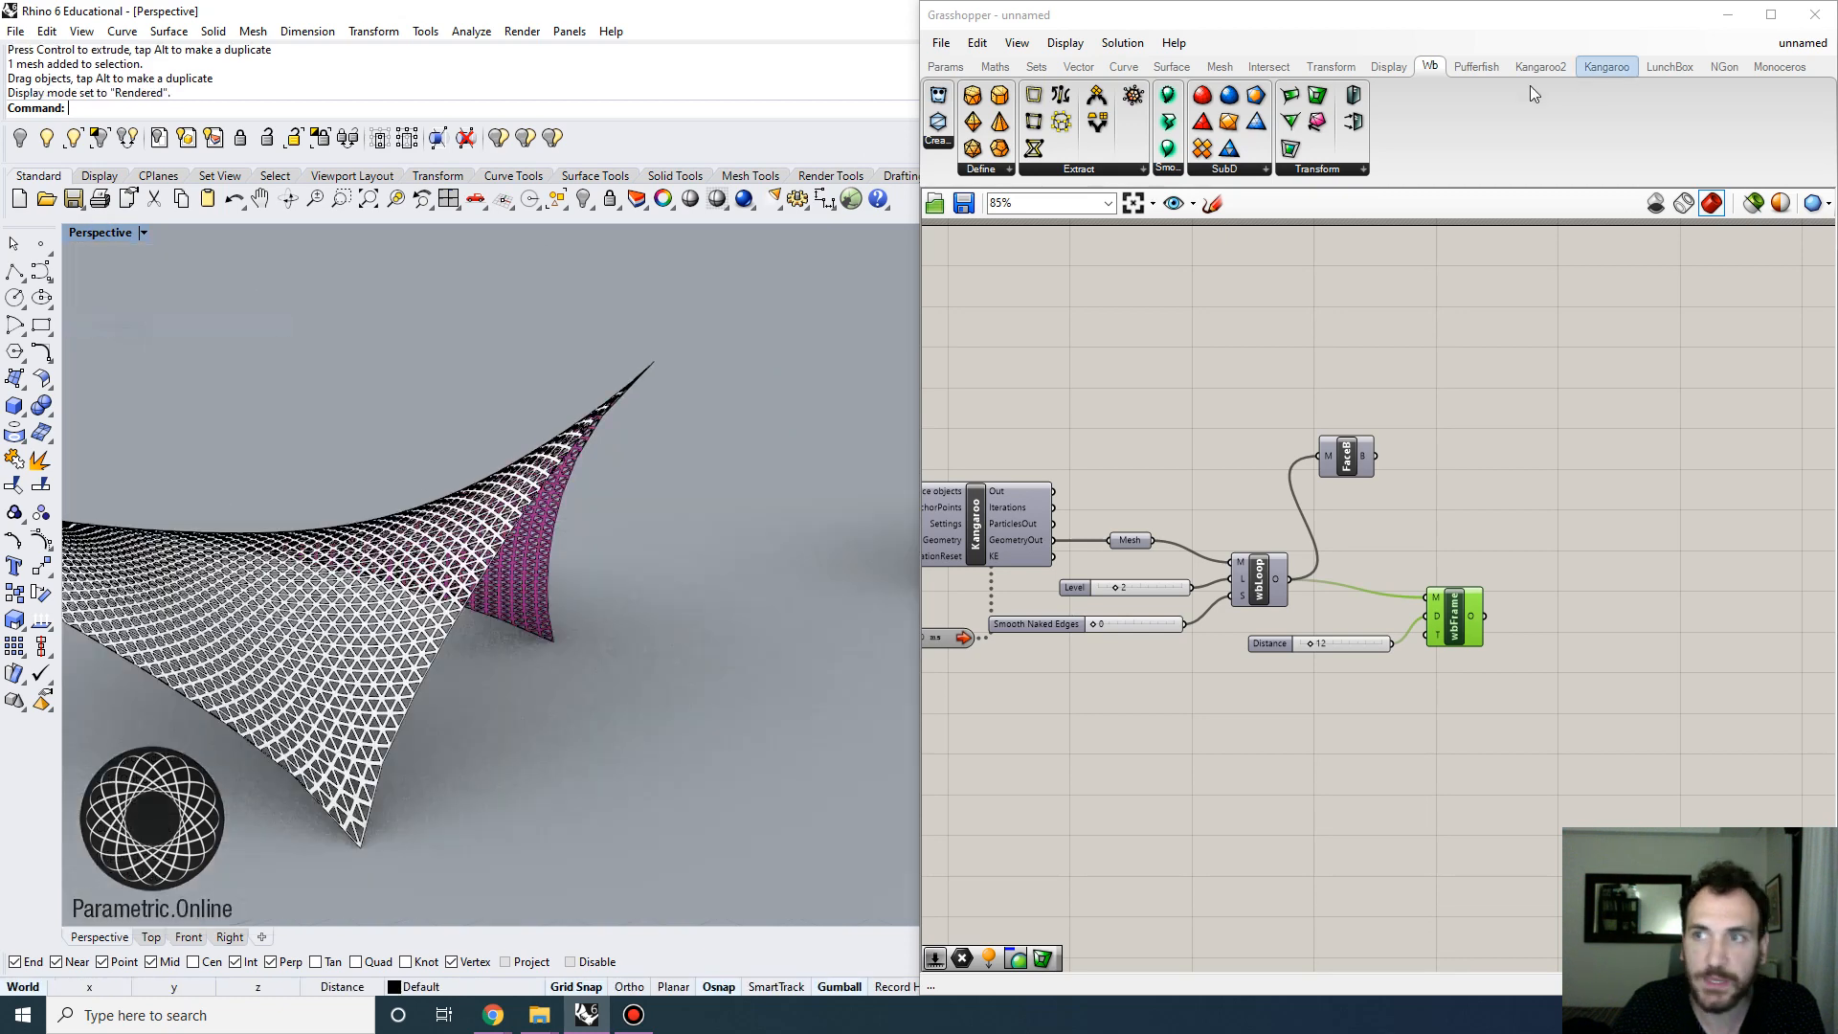
Minimize the Grasshopper window, zoom to the baked mesh, and examine its rendered frame structure from several angles
click(1728, 15)
right_drag(656, 574, 633, 793)
click(633, 793)
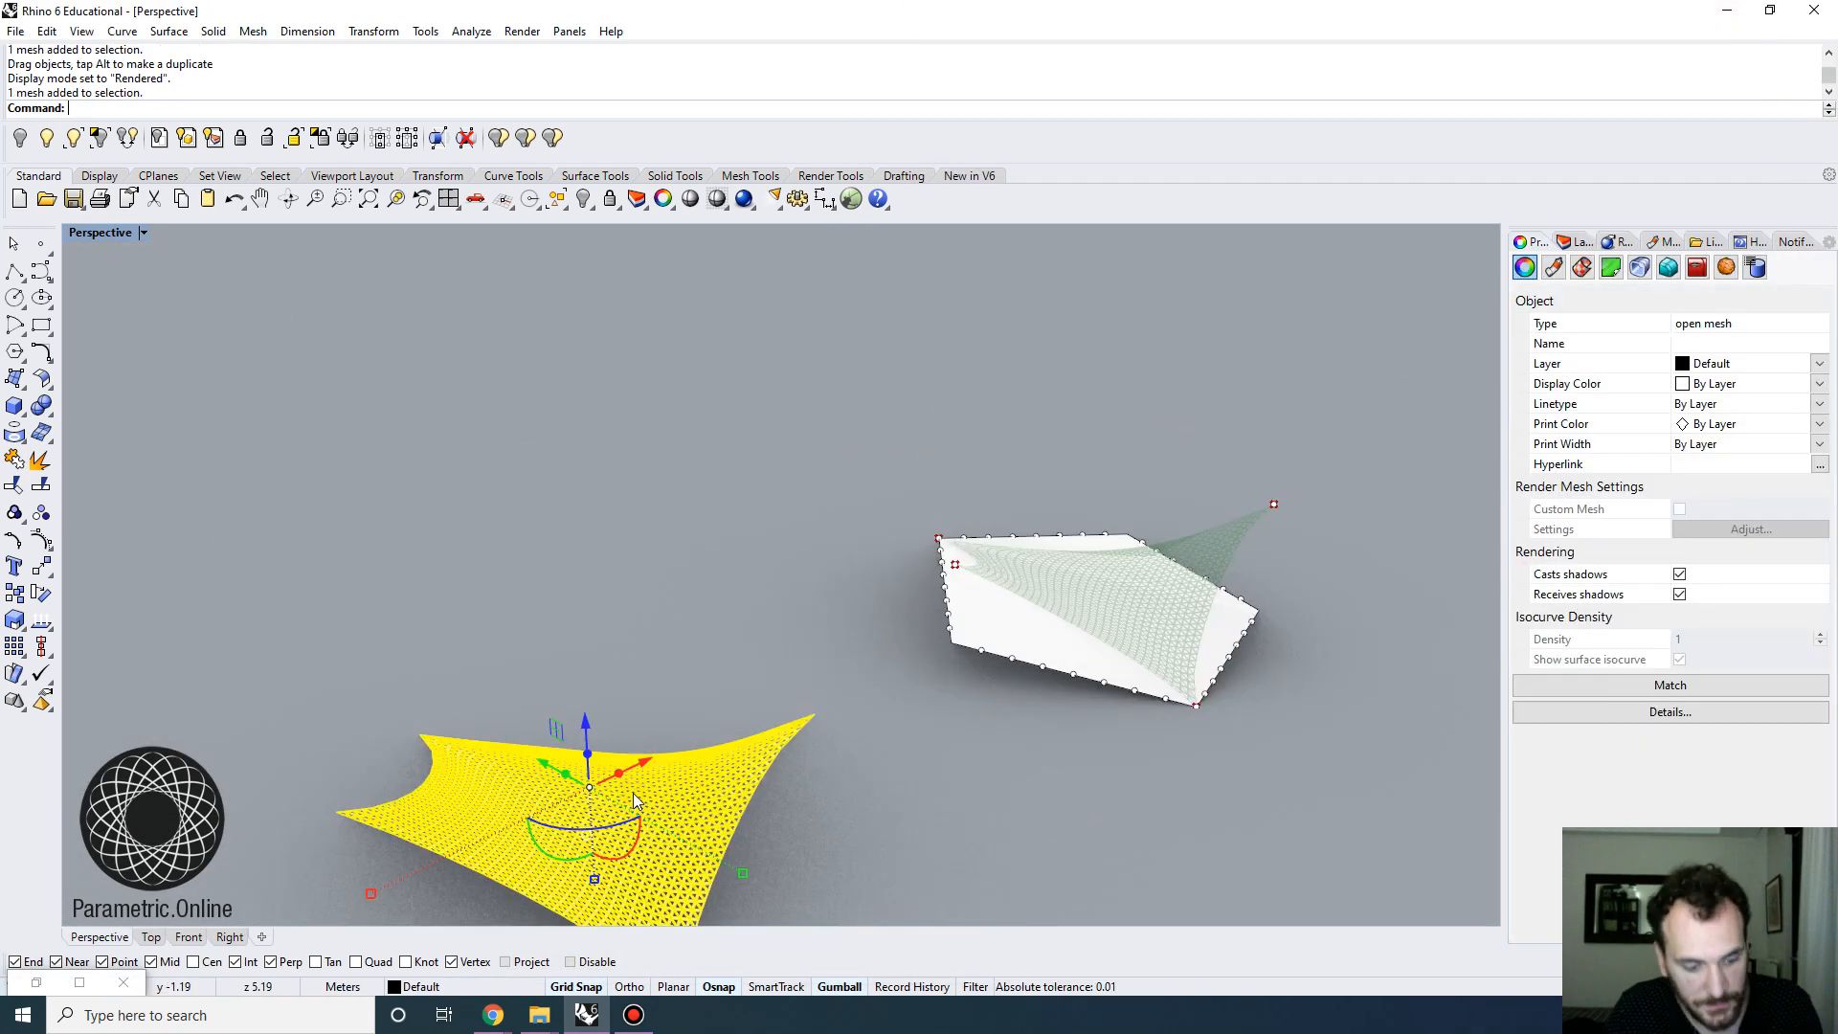
text(zs)
key(Return)
click(1037, 708)
right_drag(1037, 708, 417, 652)
right_drag(776, 616, 371, 611)
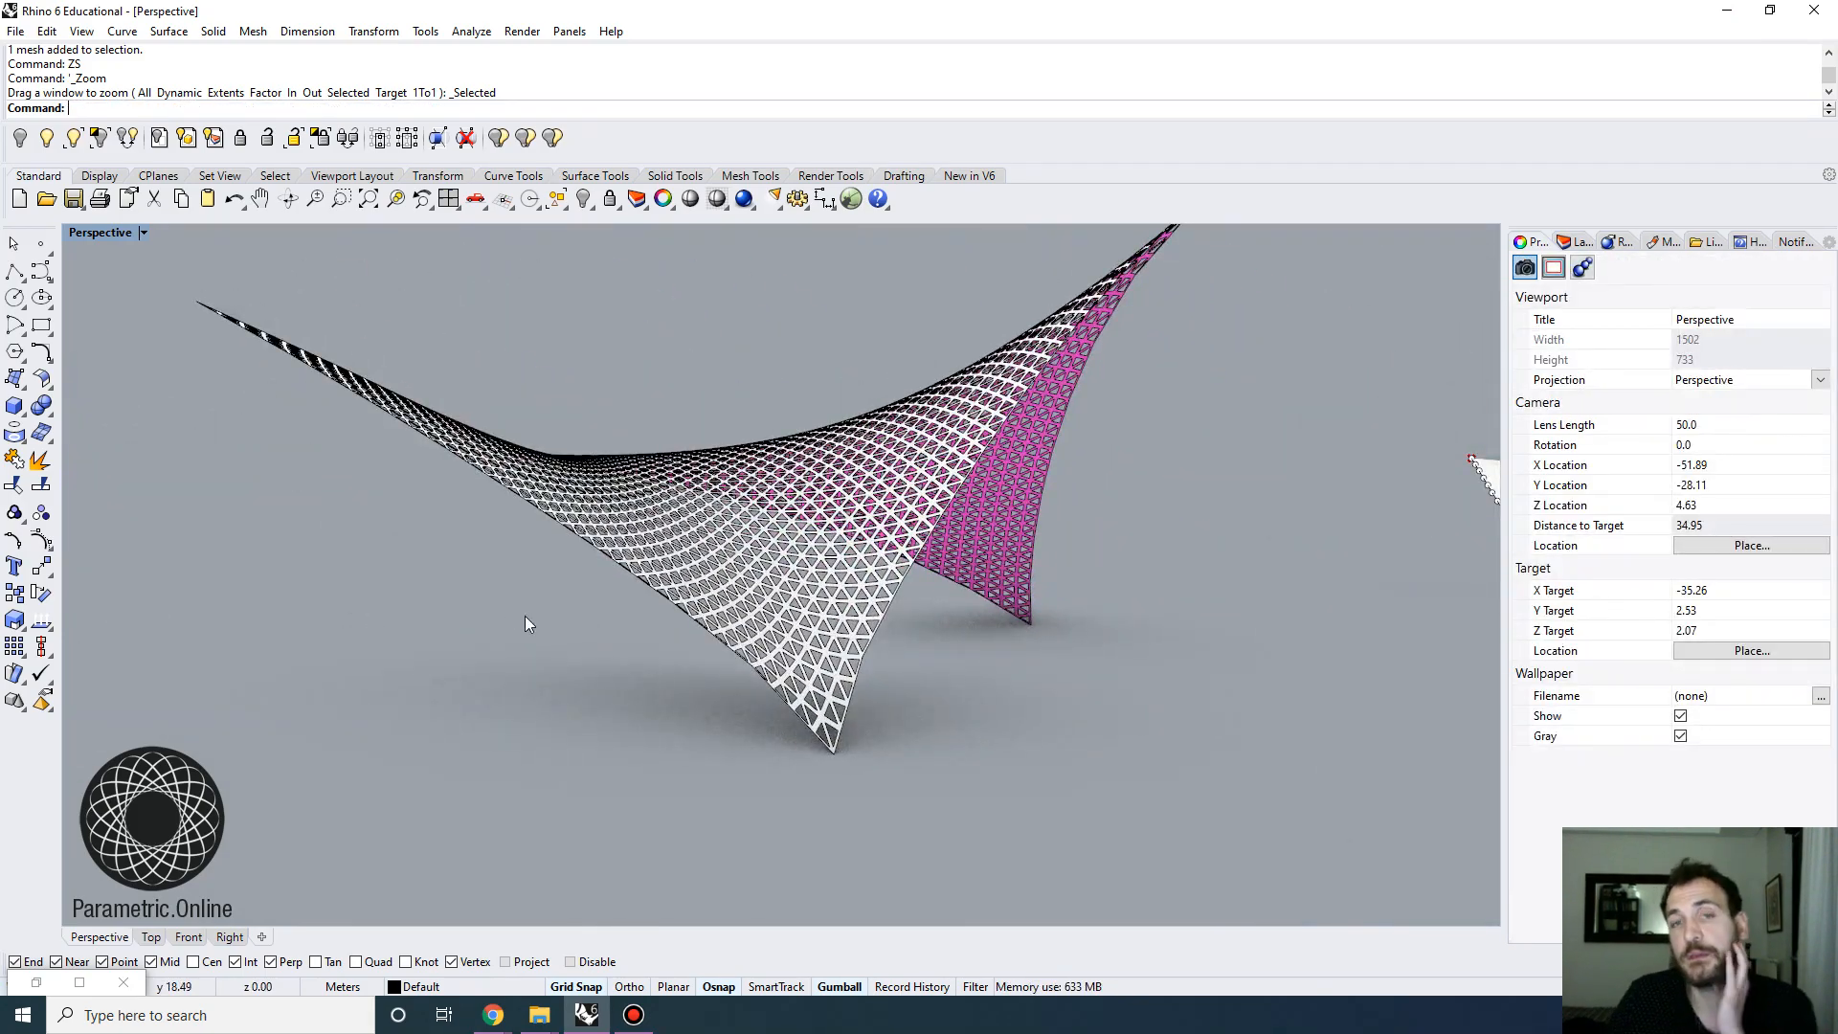
right_drag(525, 624, 239, 402)
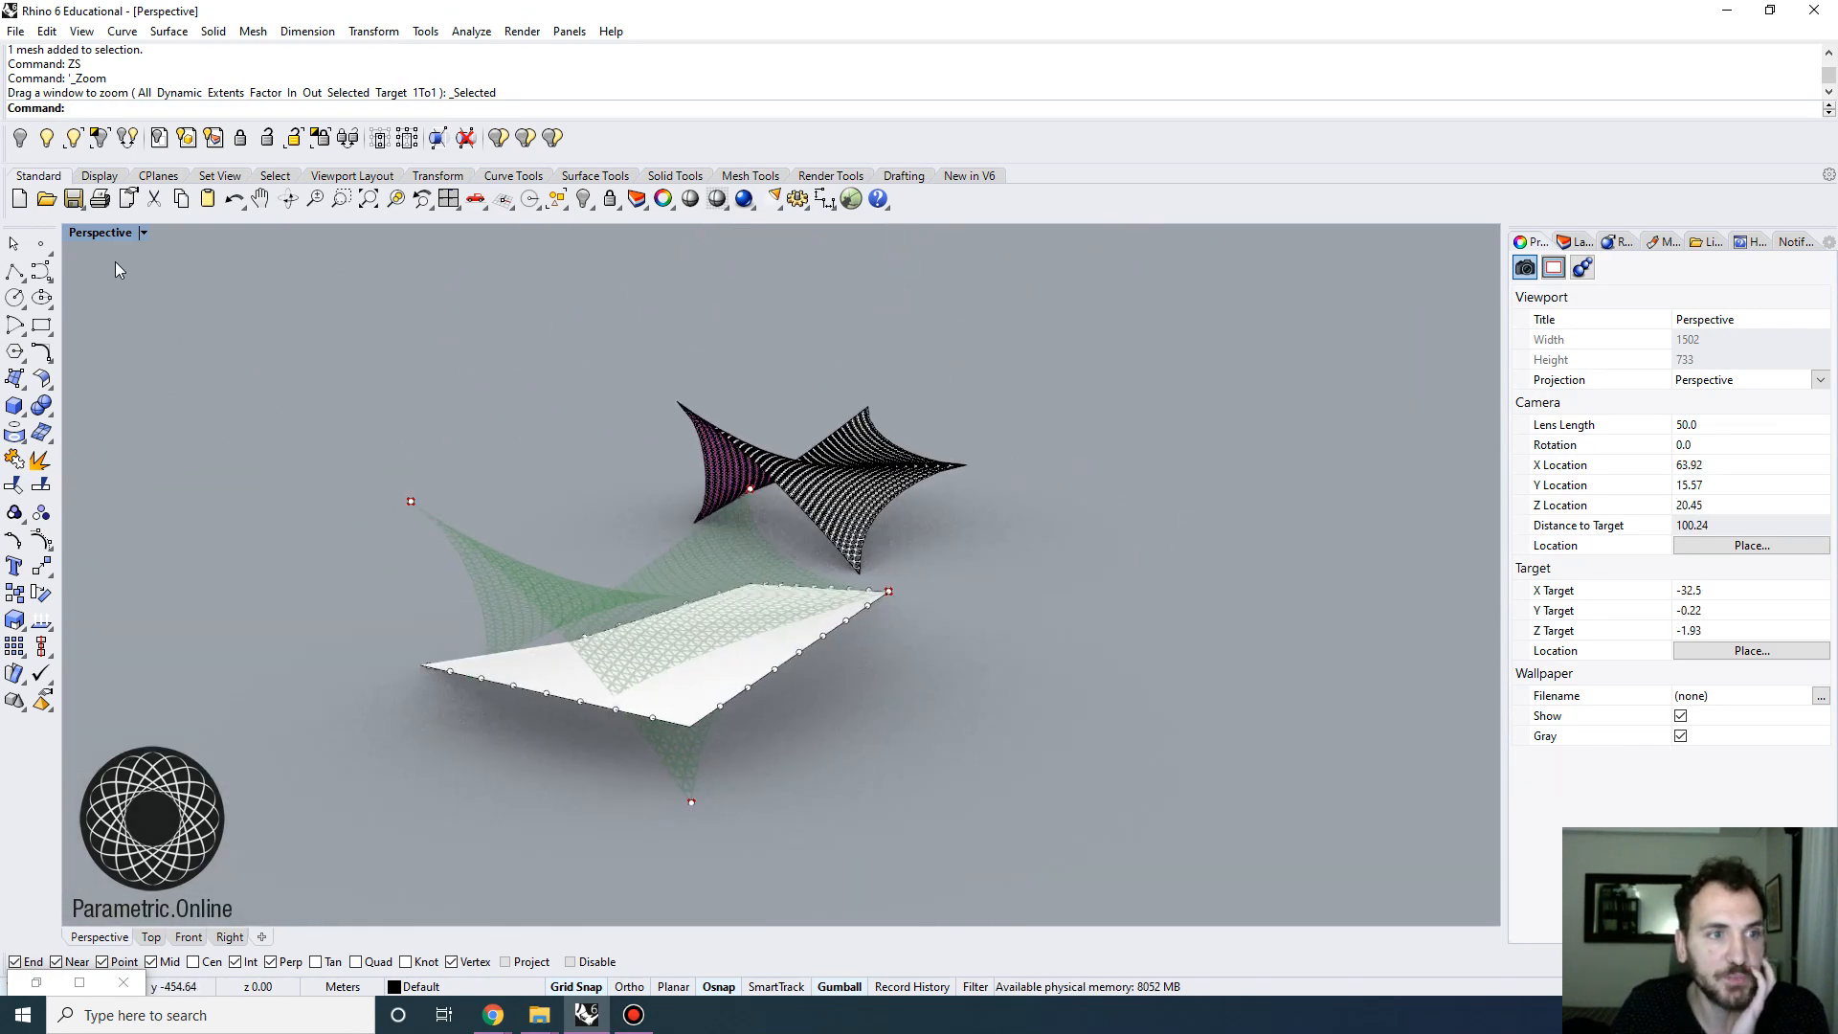
Switch the Perspective viewport back to Wireframe display and view the baked mesh together with the original geometry
click(100, 233)
click(120, 277)
scroll(562, 361, down, 5)
right_drag(562, 360, 637, 512)
scroll(1010, 455, up, 4)
right_drag(973, 527, 1013, 533)
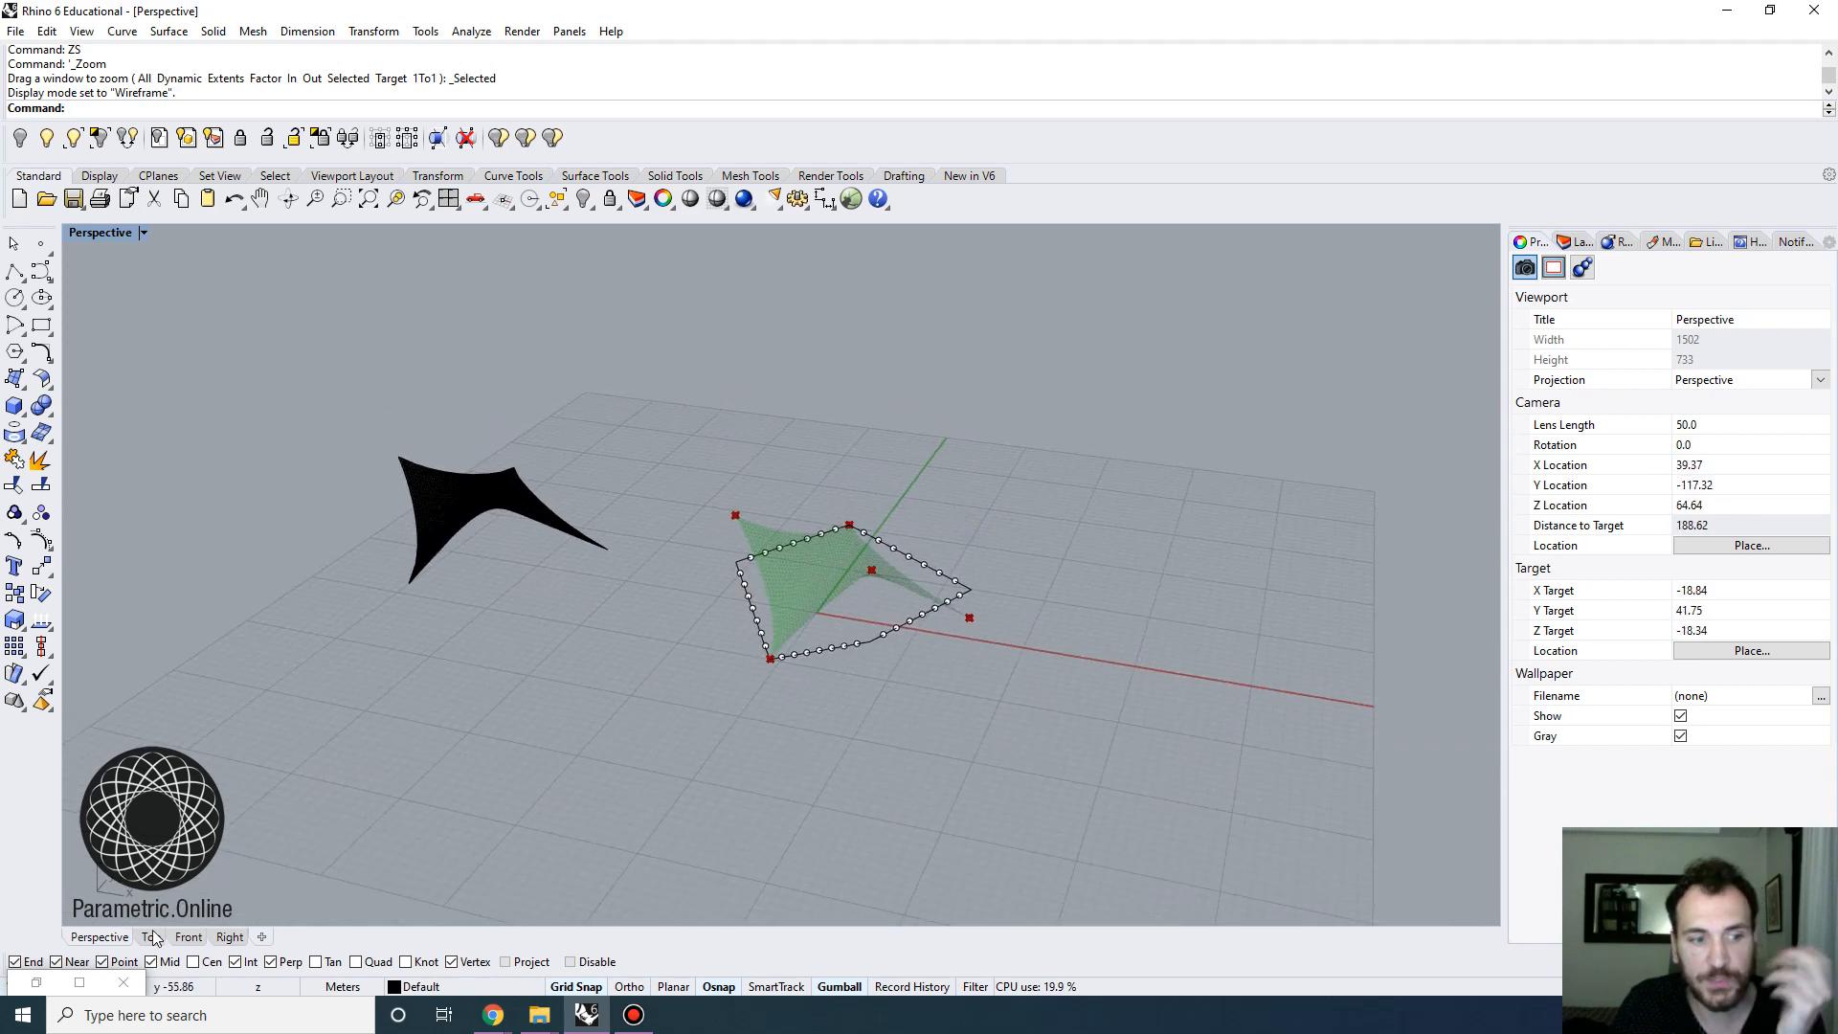
Restore the Grasshopper window and bring the whole definition into view
click(36, 982)
right_drag(1129, 509, 1371, 506)
scroll(1359, 392, down, 3)
right_drag(1173, 405, 1343, 399)
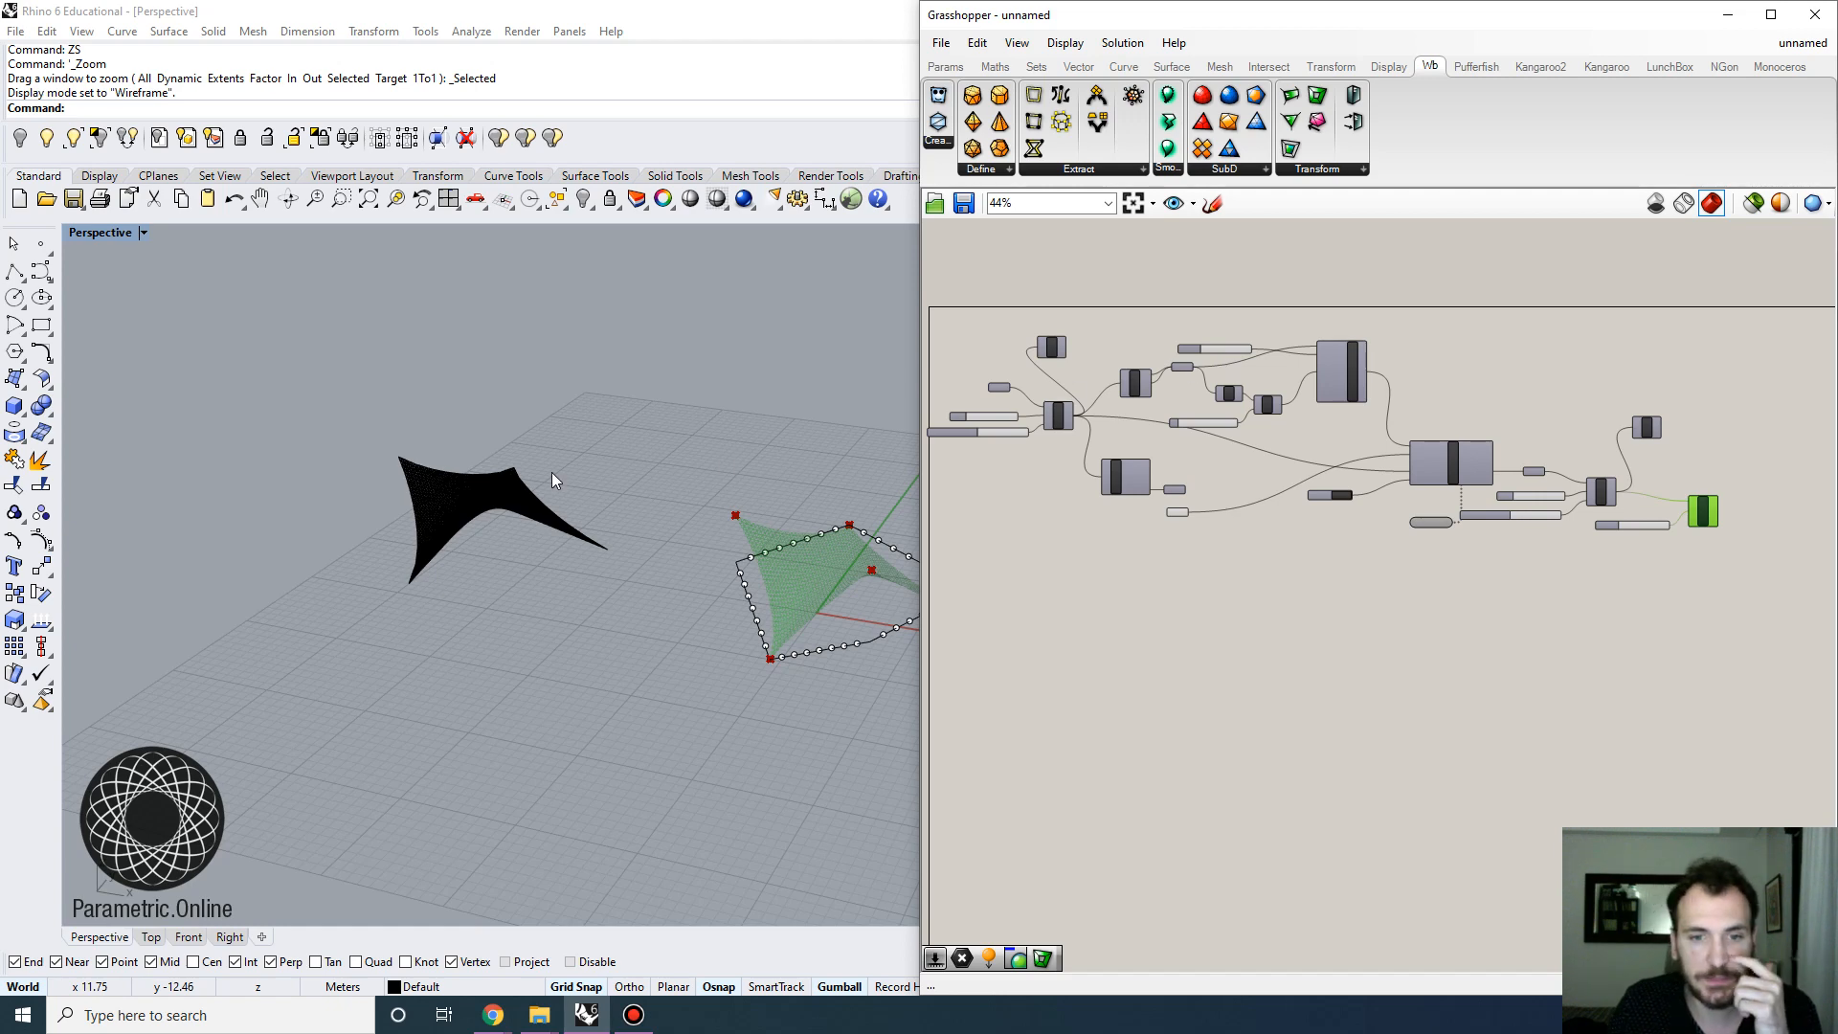
Examine the original boundary points, the relaxed mesh preview and the baked mesh in the Perspective viewport
scroll(555, 479, down, 6)
right_drag(556, 480, 641, 497)
scroll(663, 532, up, 6)
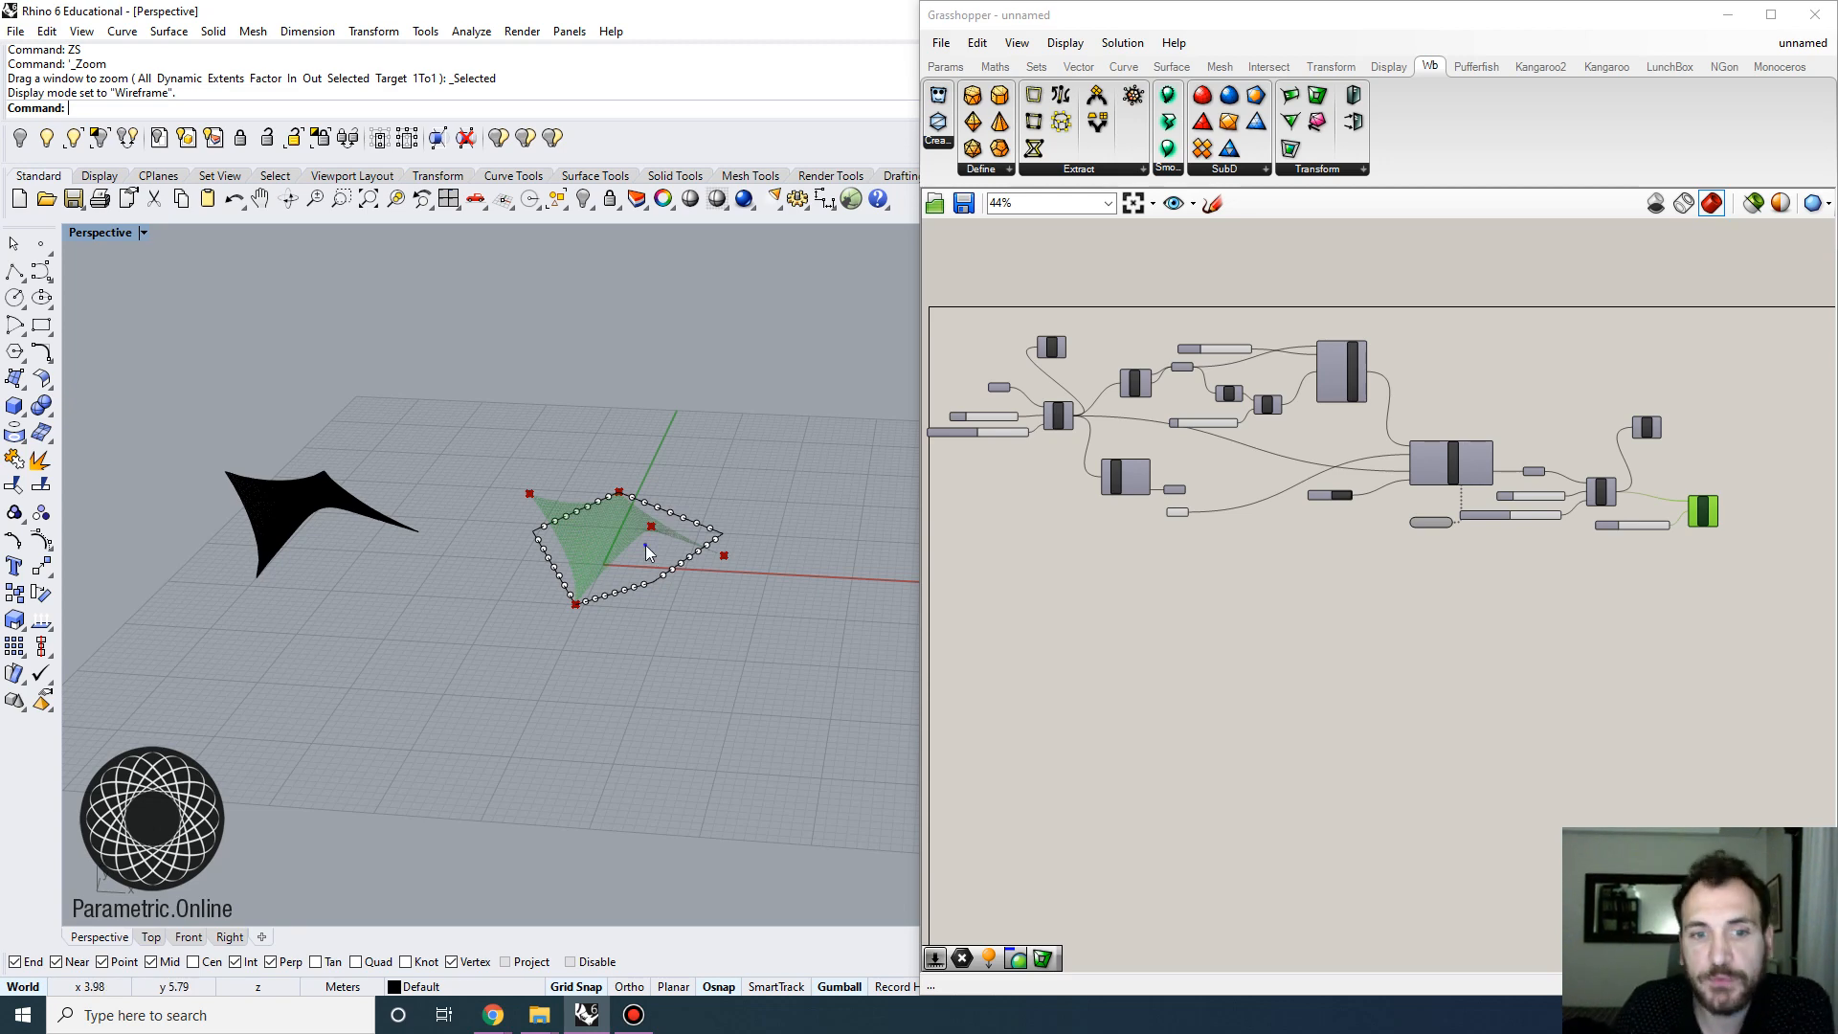
scroll(716, 490, down, 4)
right_drag(718, 488, 744, 563)
scroll(745, 564, up, 7)
drag(733, 670, 430, 381)
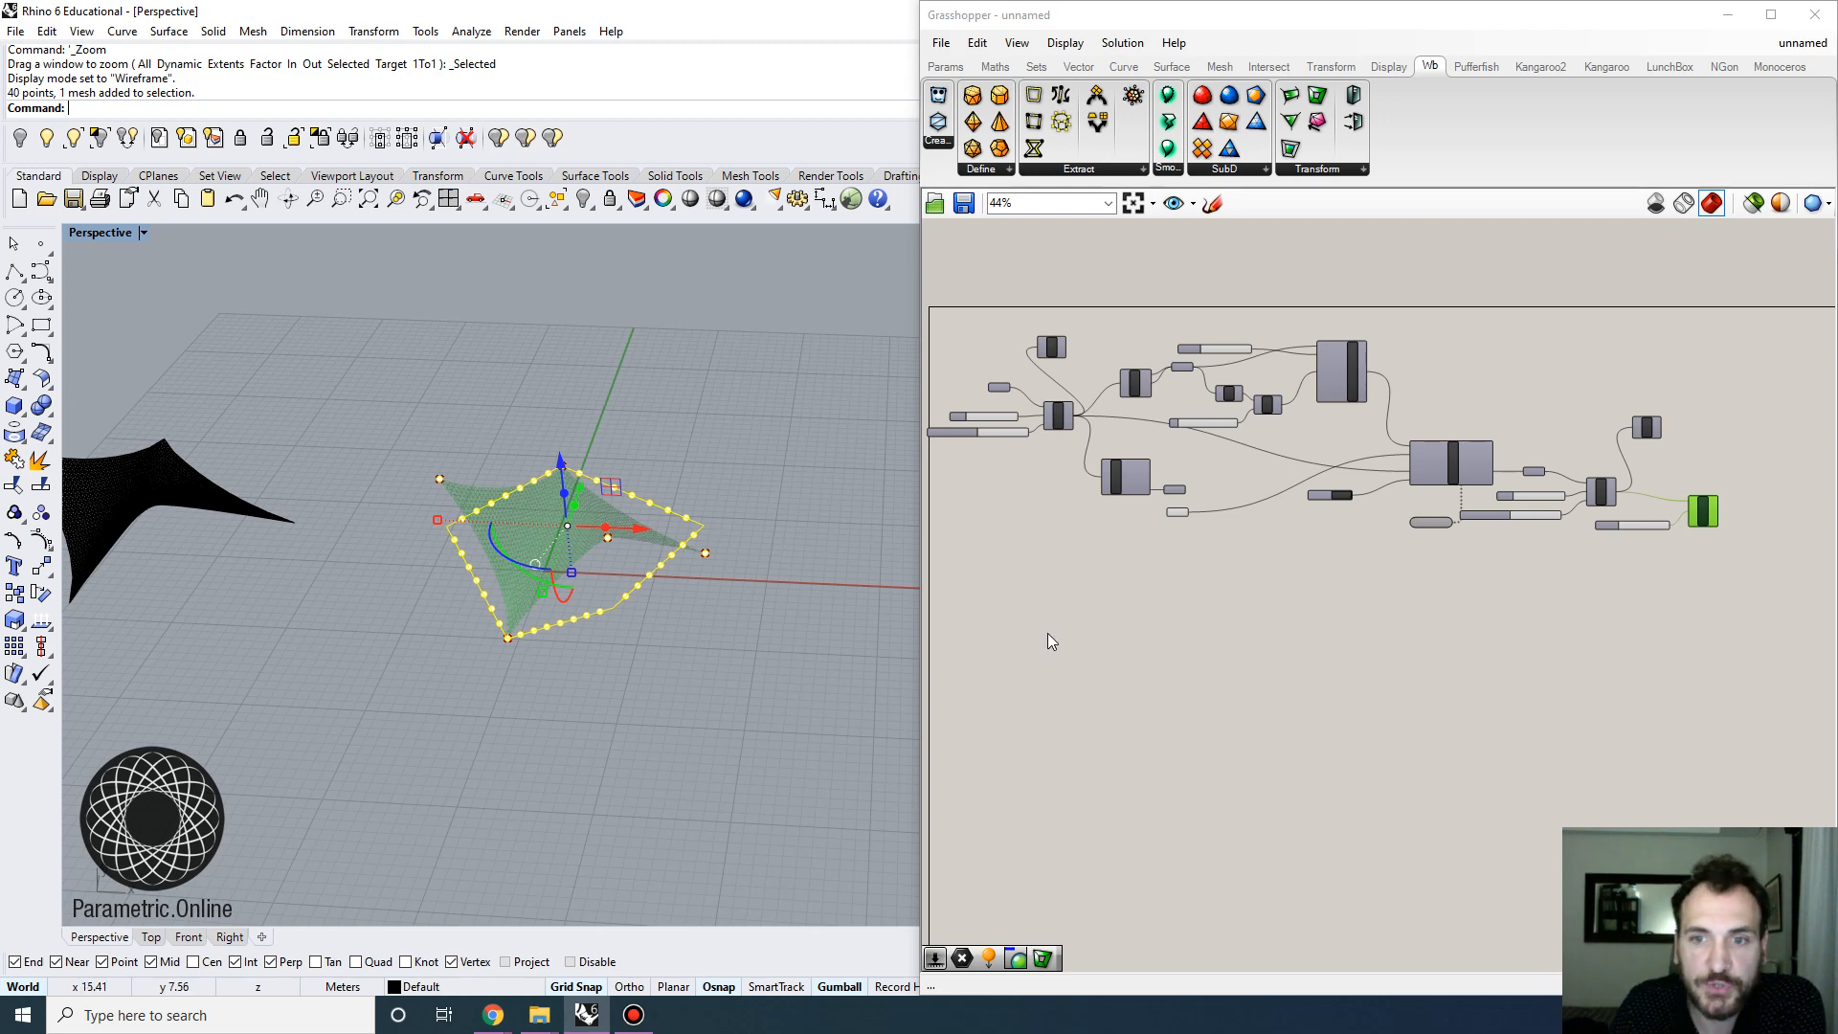
click(711, 621)
scroll(574, 502, down, 3)
scroll(686, 517, up, 3)
right_drag(686, 521, 670, 478)
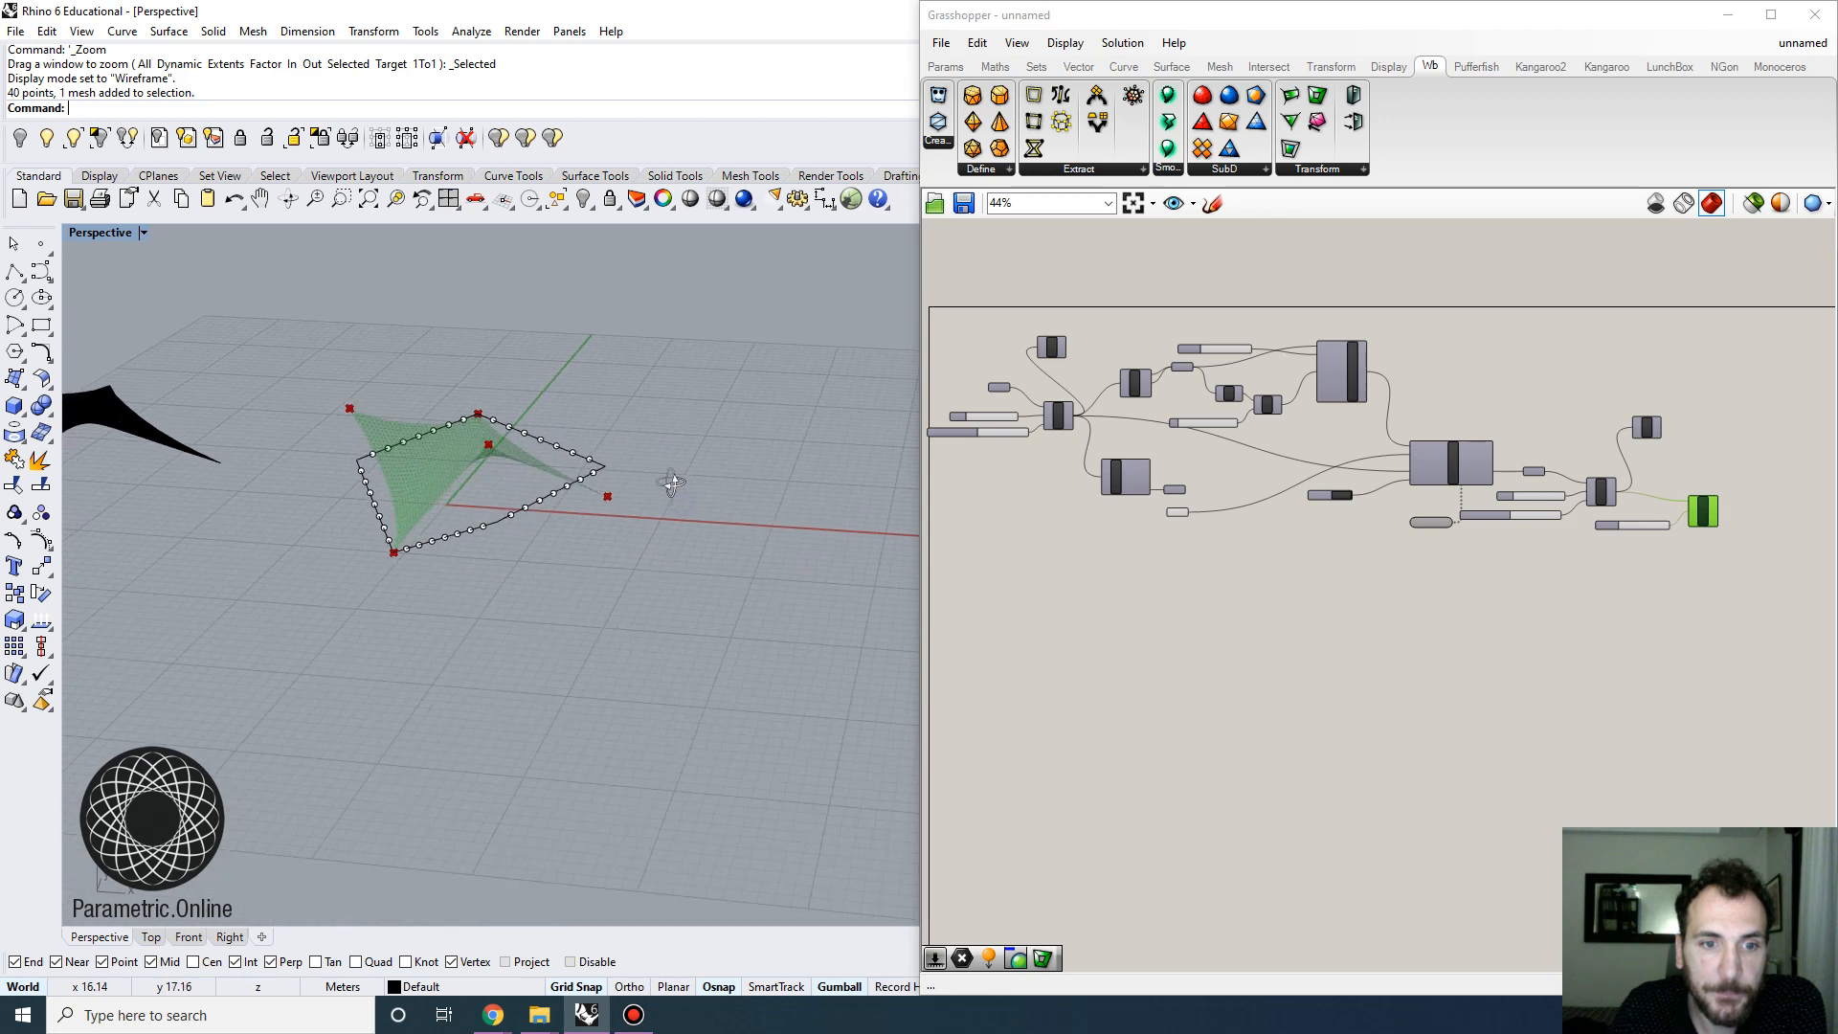
scroll(559, 446, down, 7)
scroll(559, 446, up, 4)
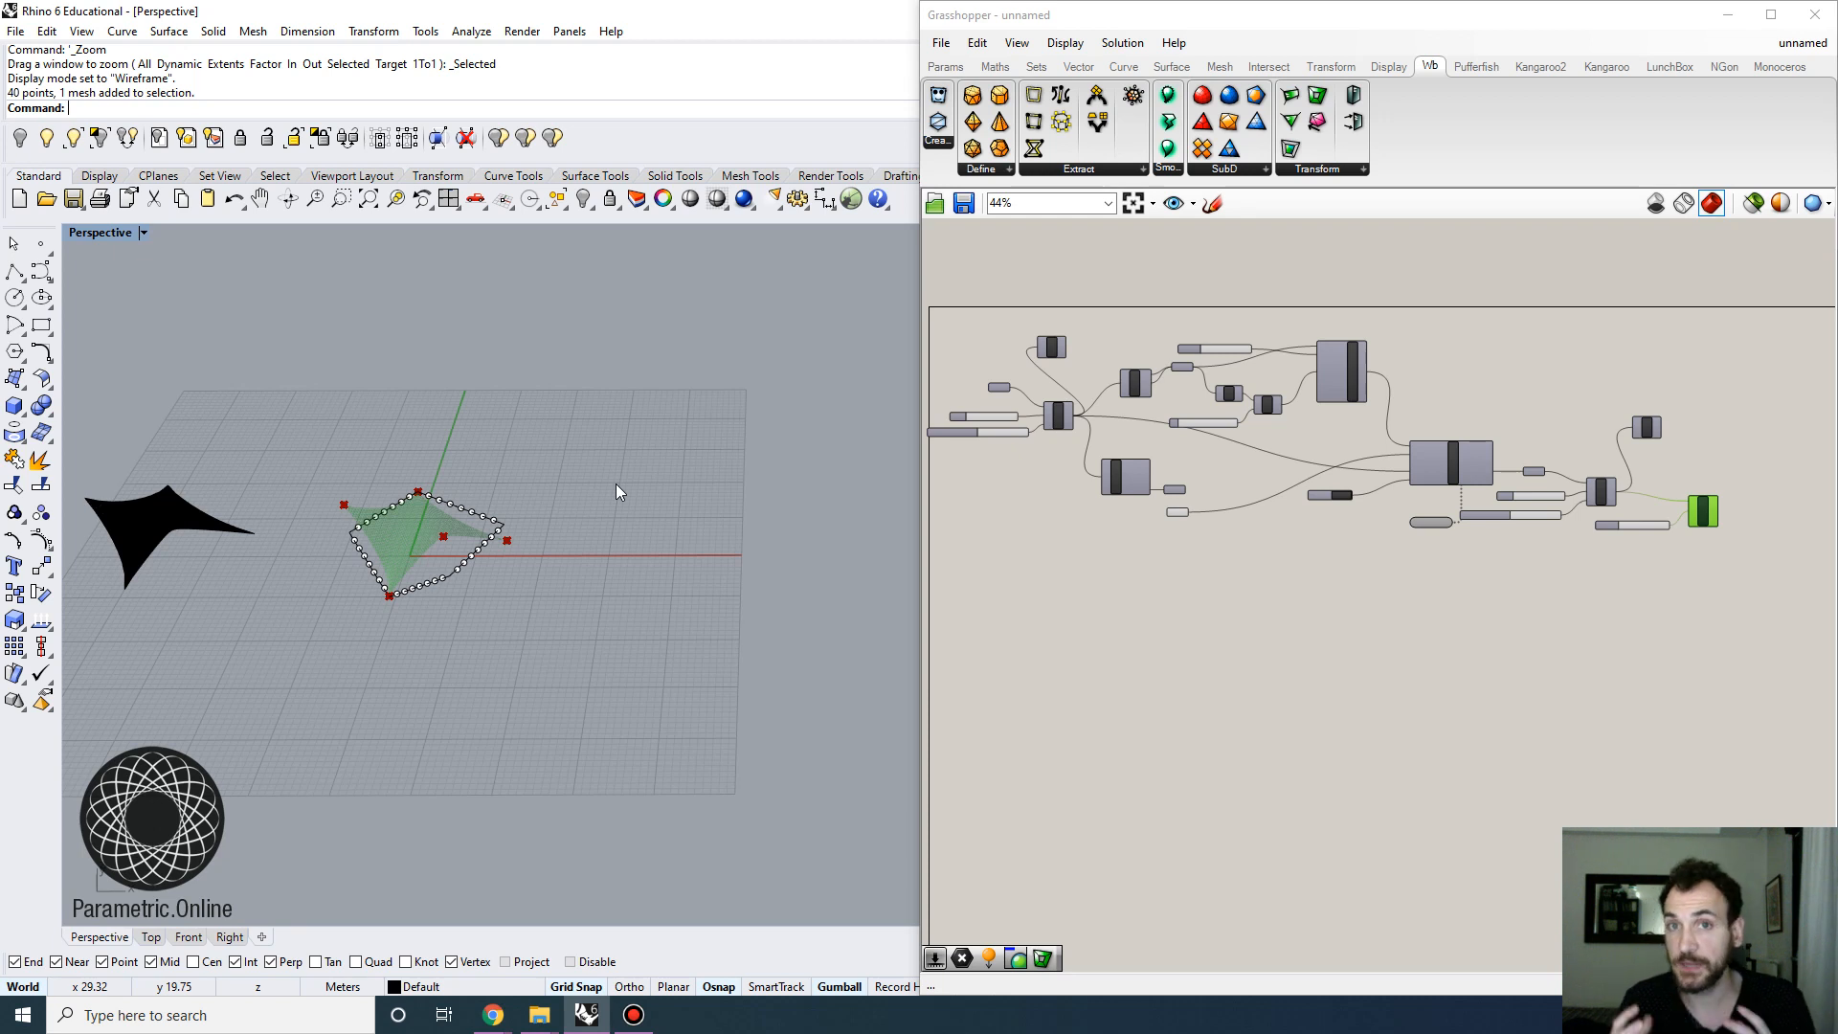
Hide the original mesh and its boundary points beneath the green preview
right_drag(1195, 435, 1284, 434)
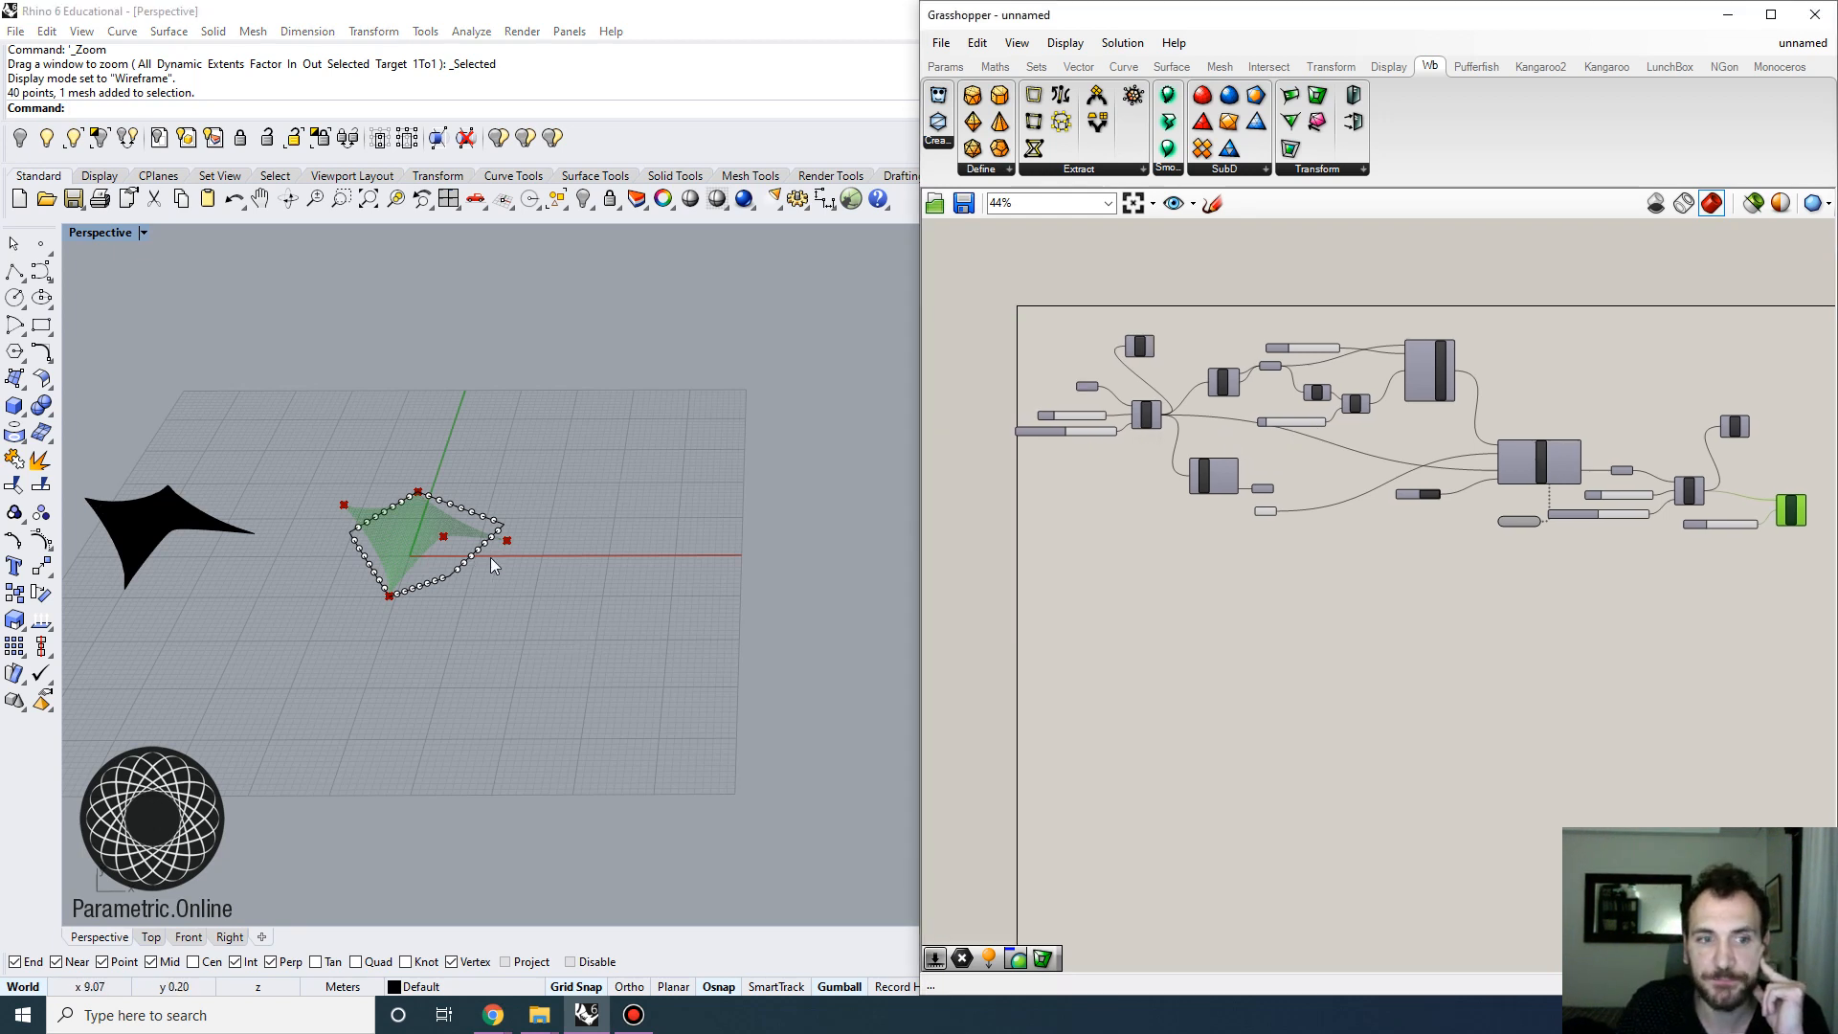
right_drag(494, 565, 535, 576)
drag(638, 658, 346, 416)
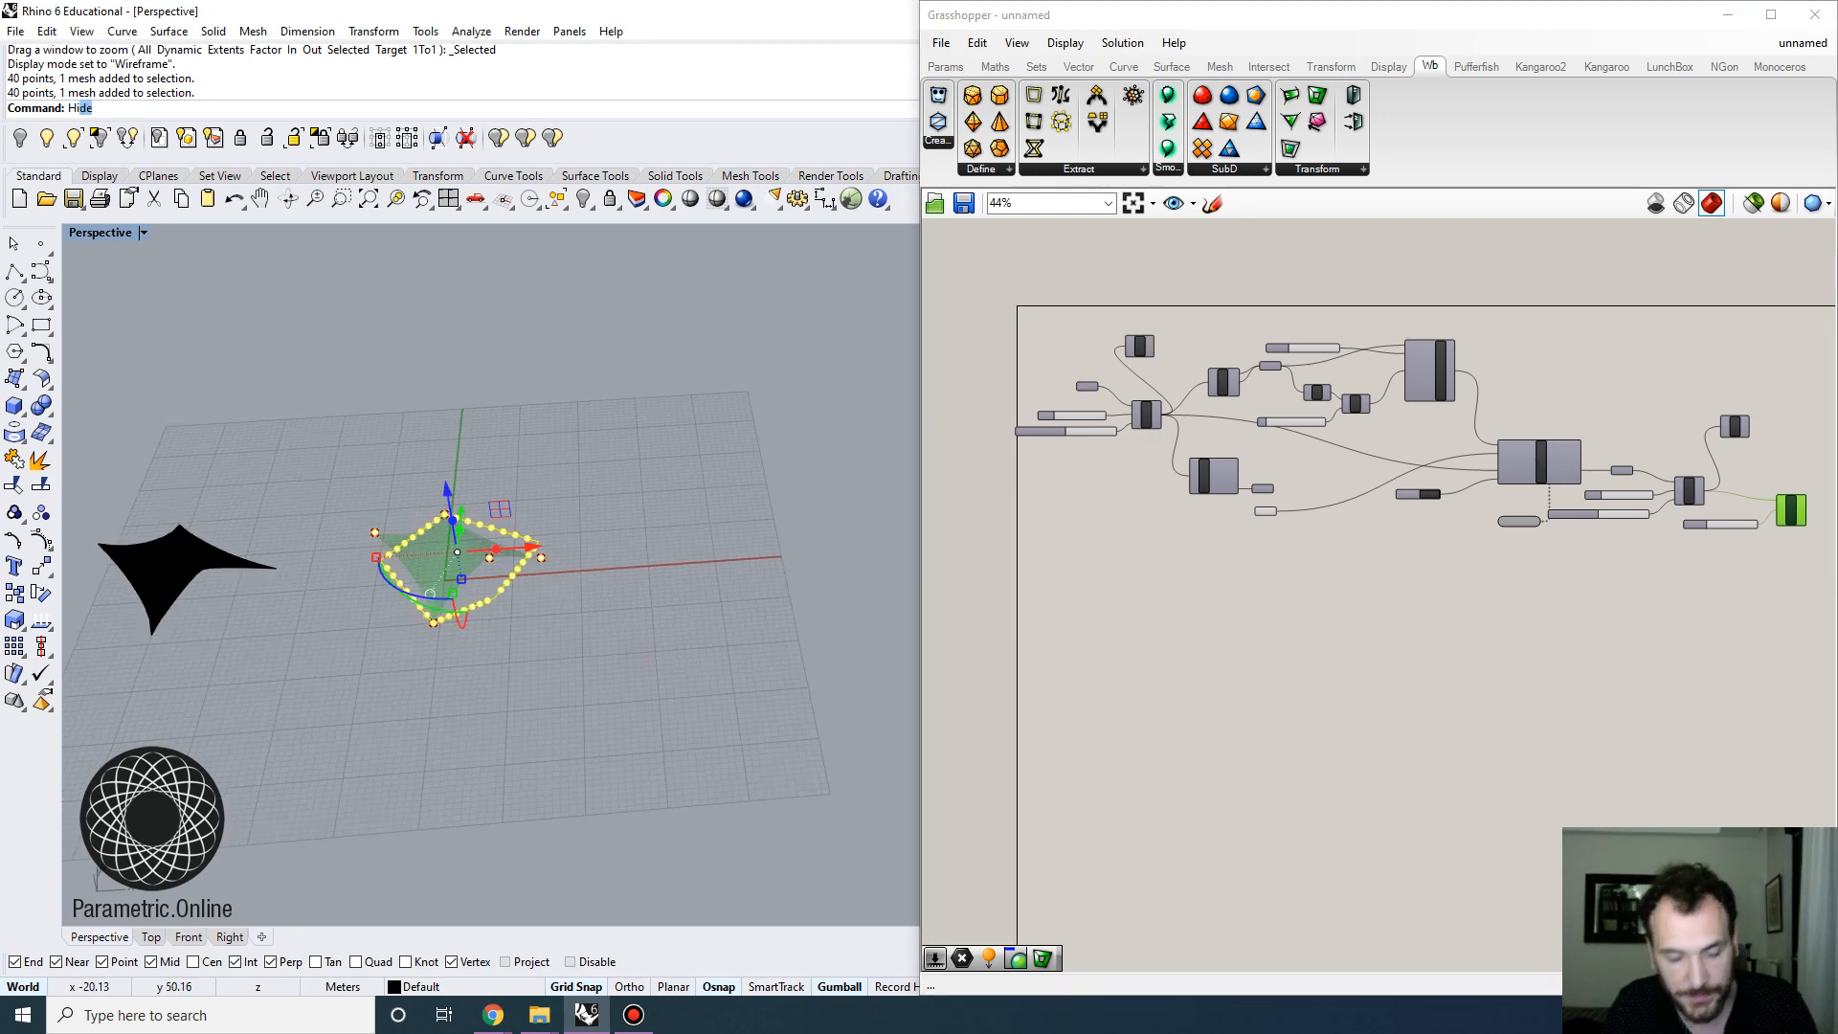
key(Return)
Disable the input Mesh parameter at the start of the Grasshopper definition
scroll(453, 536, up, 2)
scroll(1159, 387, up, 3)
right_click(1163, 382)
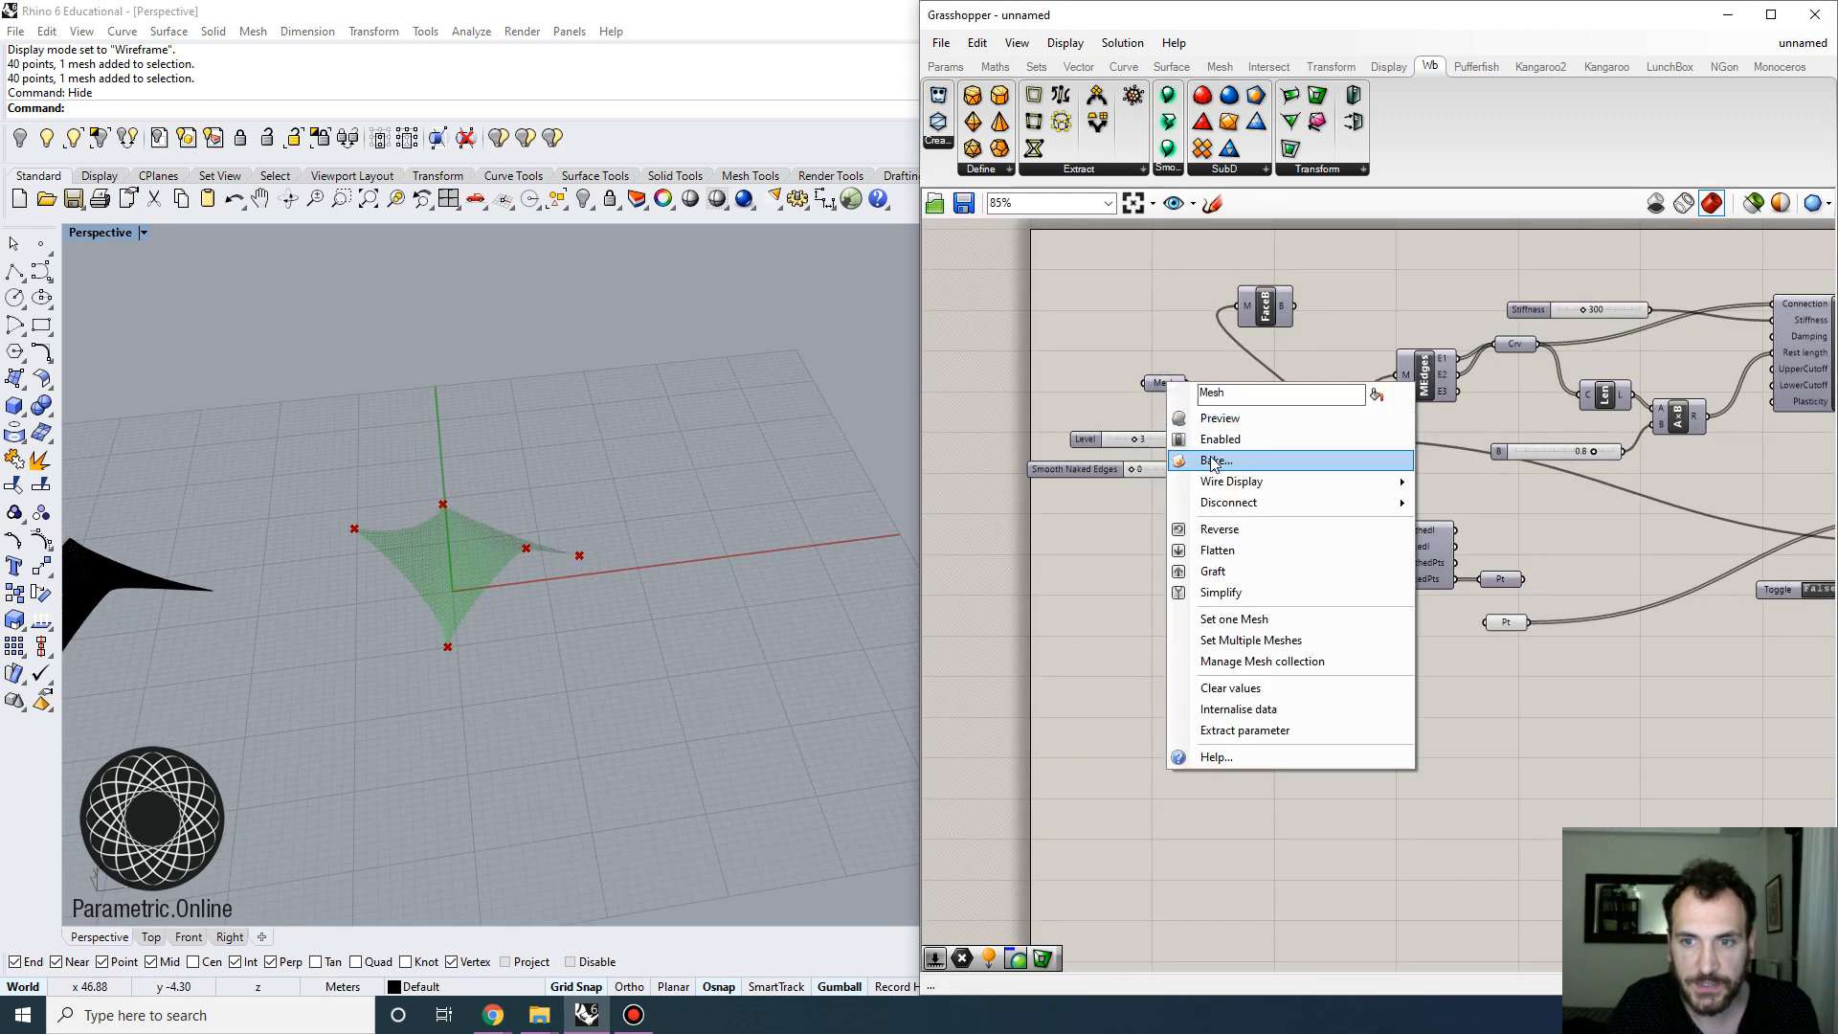
click(1212, 441)
scroll(1150, 443, down, 5)
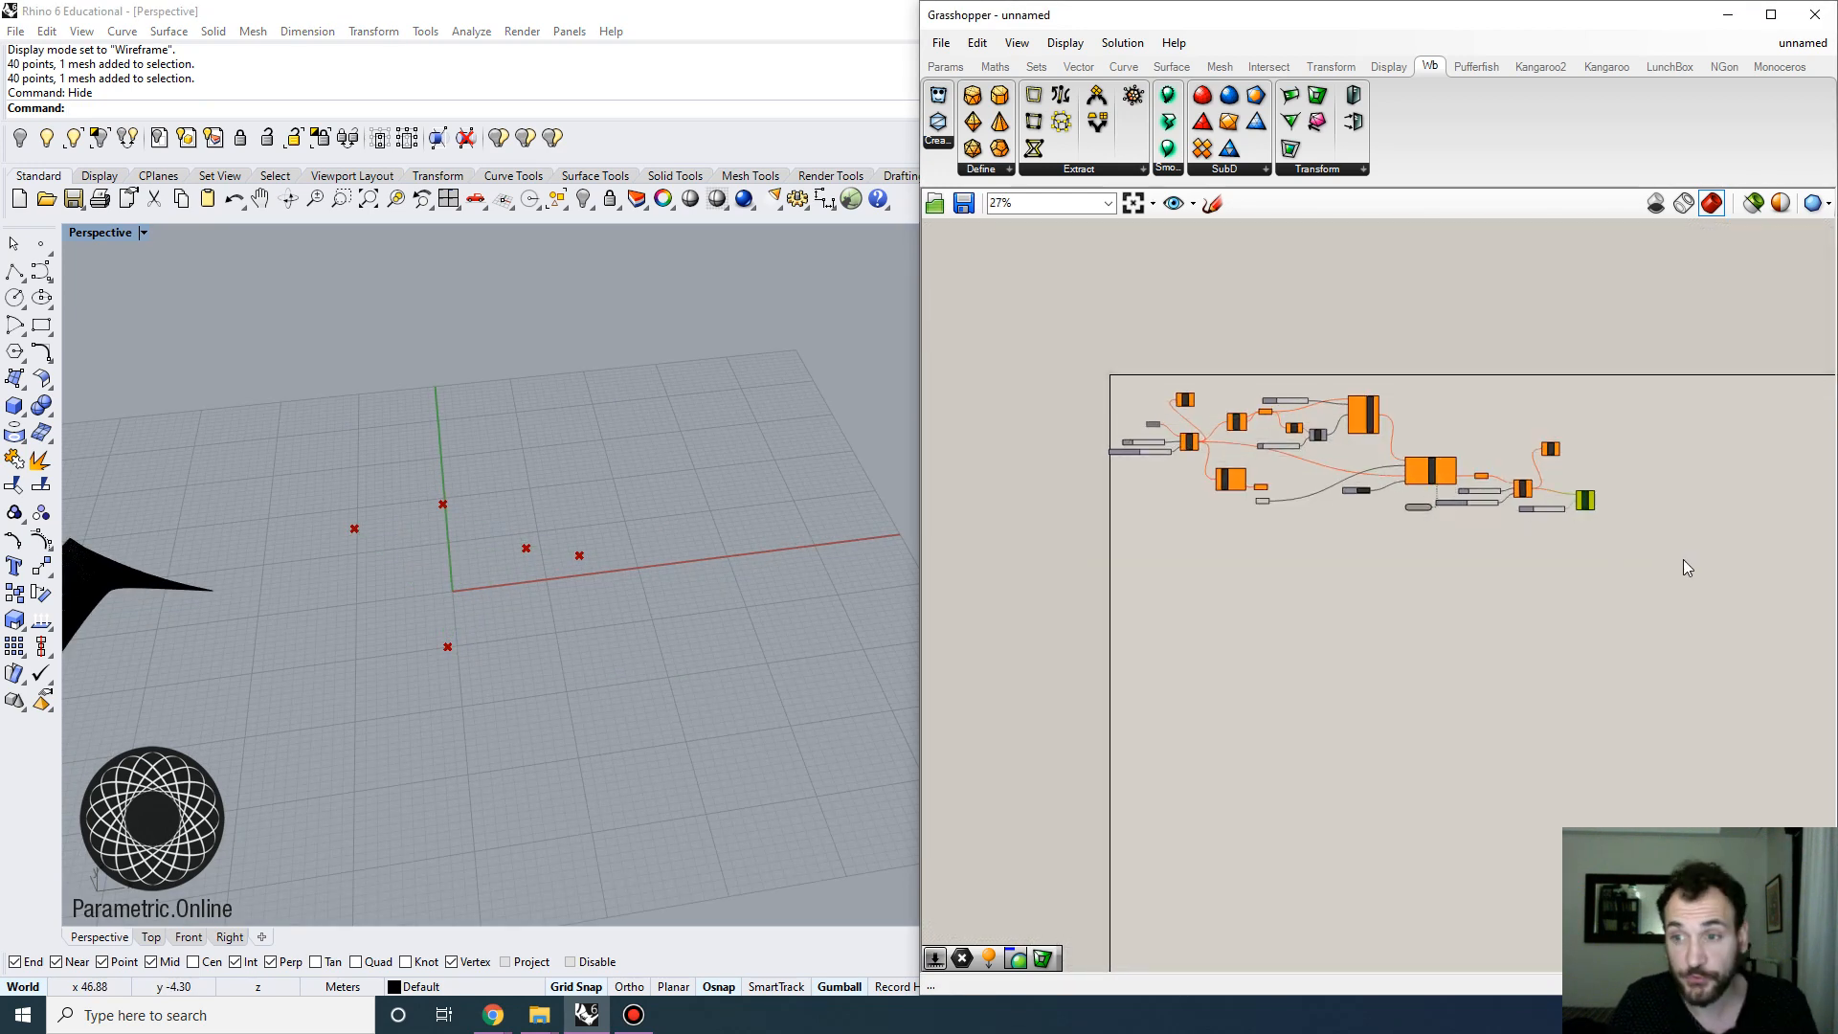
Duplicate the whole Grasshopper definition and place the copy below the original
drag(1681, 561, 1160, 363)
scroll(1385, 466, up, 2)
key(ctrl+c)
key(ctrl+v)
drag(1362, 402, 1356, 626)
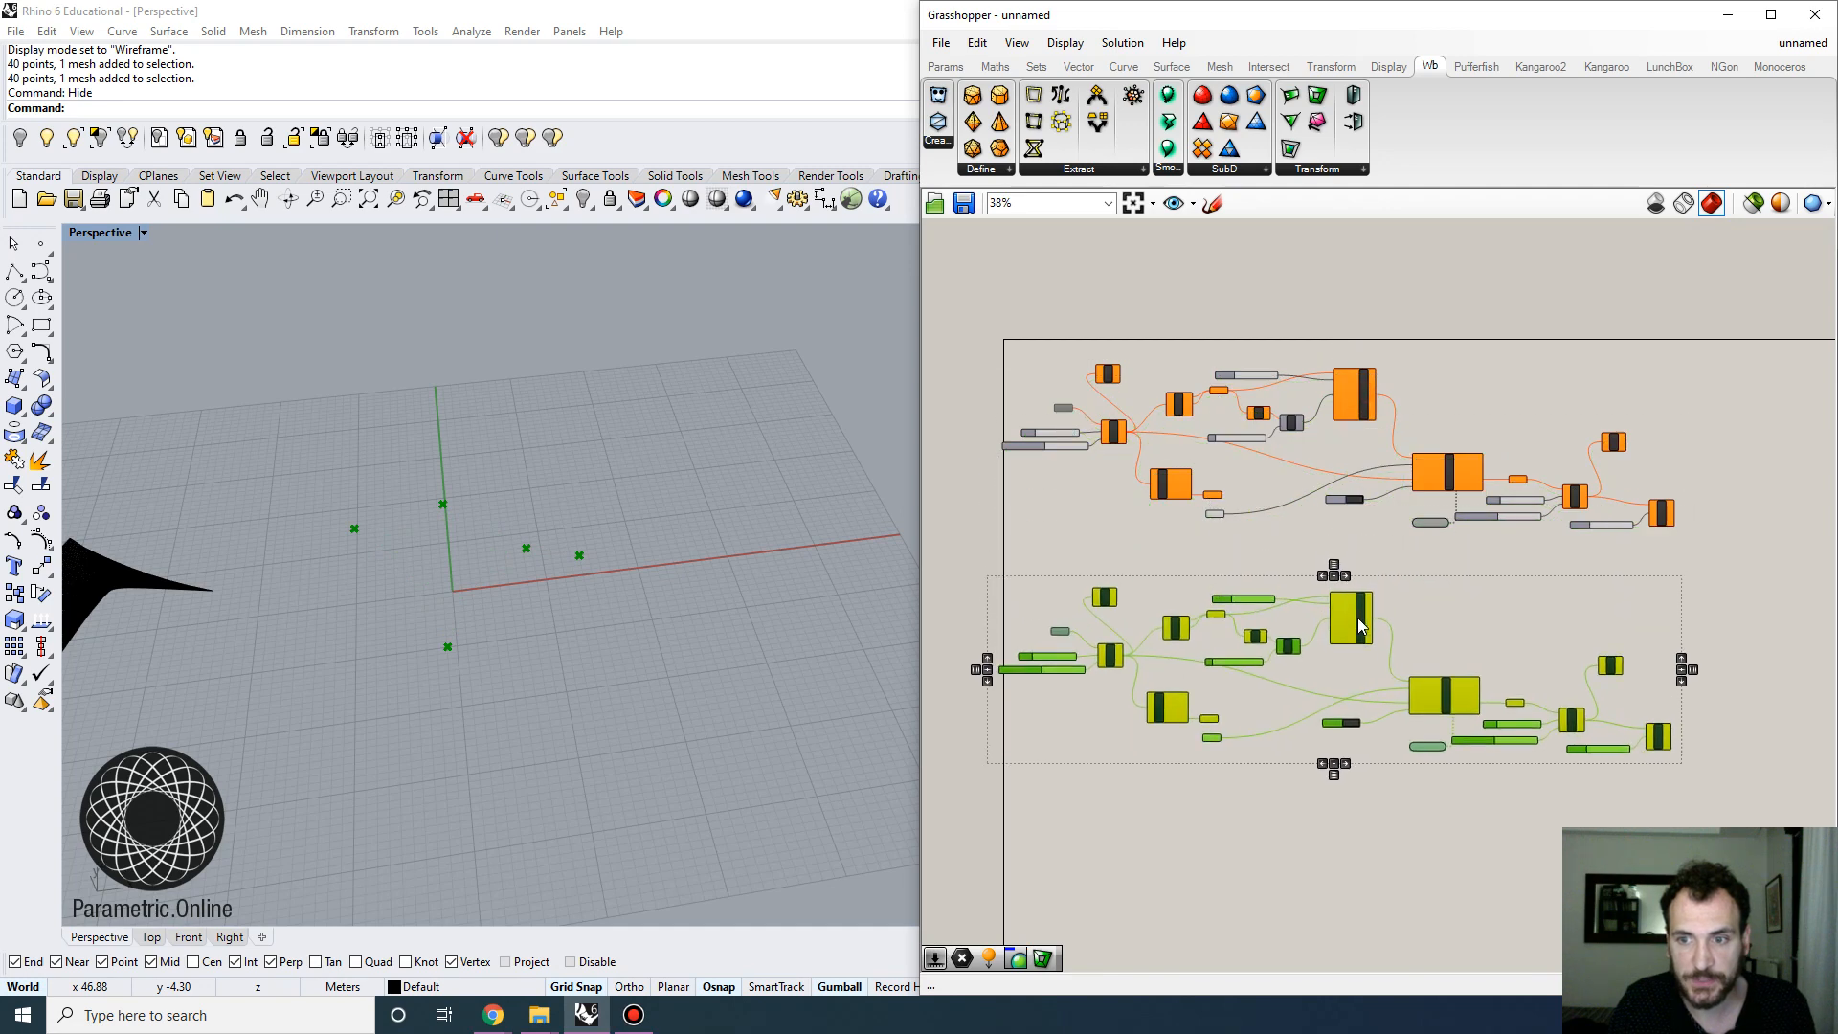
click(1179, 552)
Create a mesh box on the ground grid with X, Y and Z counts of 1 and its height equal to its width
scroll(1078, 578, up, 3)
right_drag(1078, 578, 1177, 557)
scroll(532, 574, down, 4)
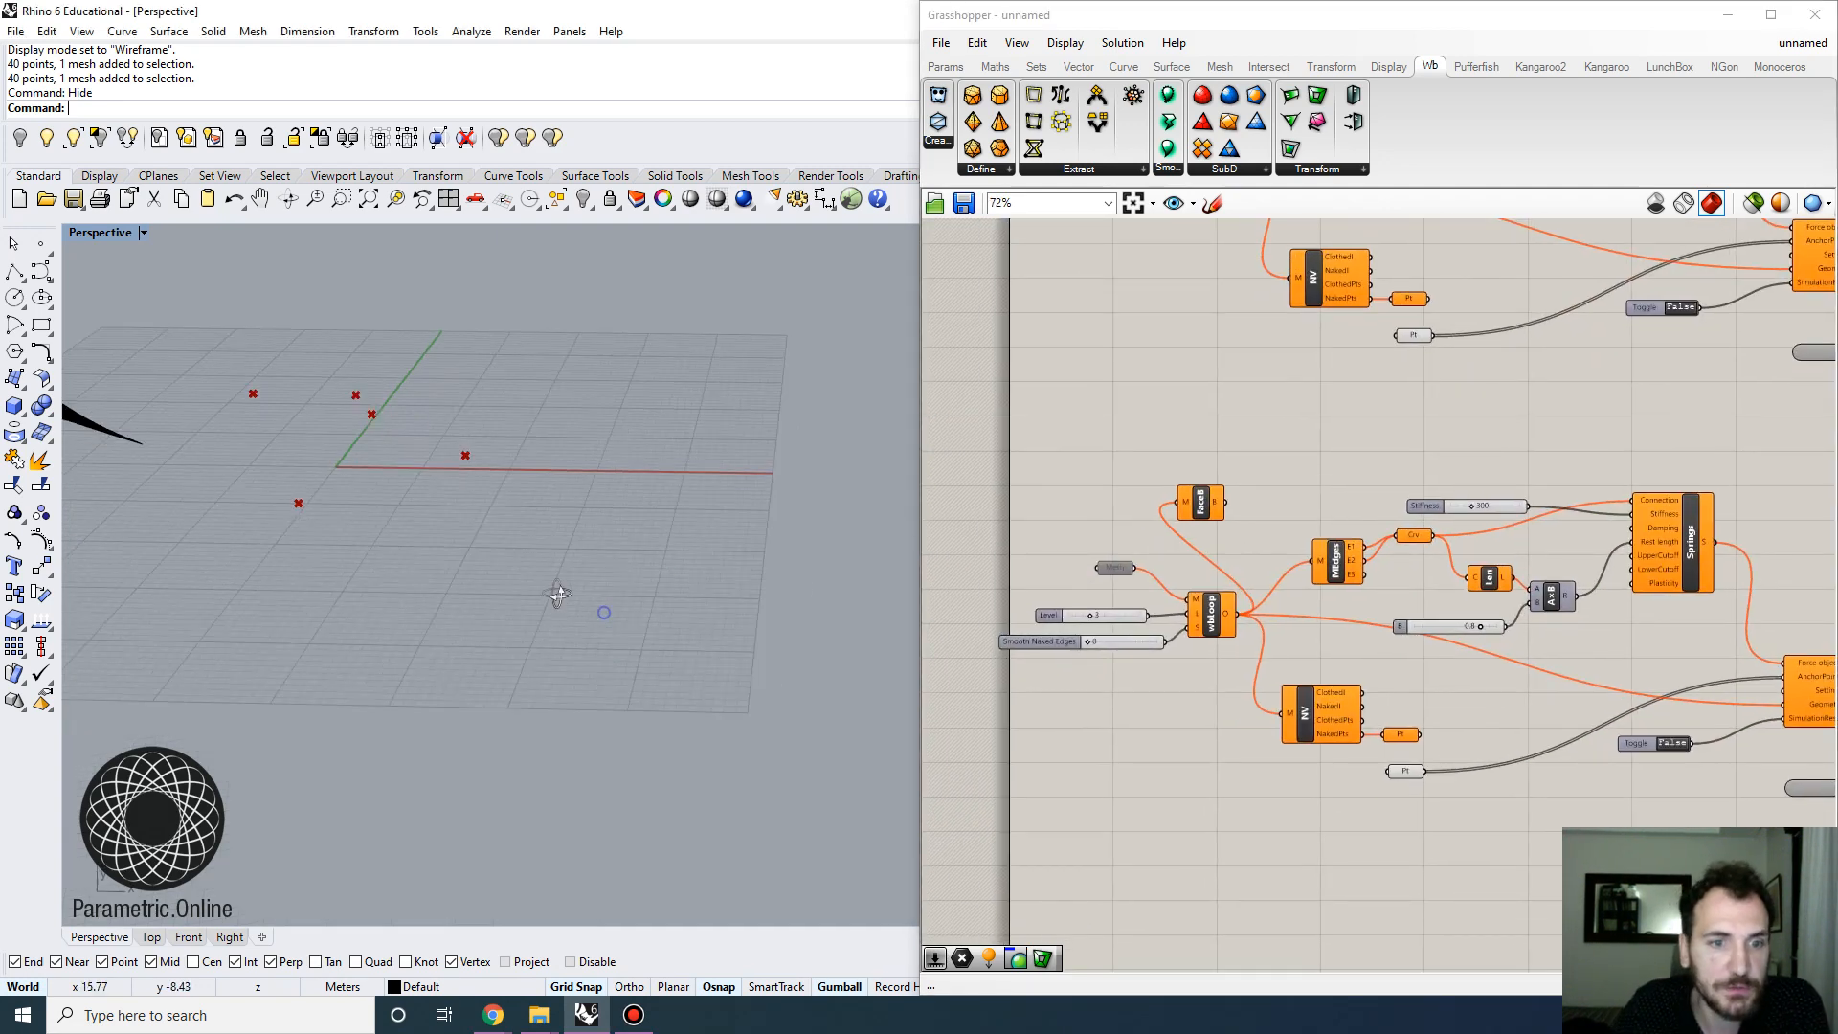
scroll(562, 542, up, 3)
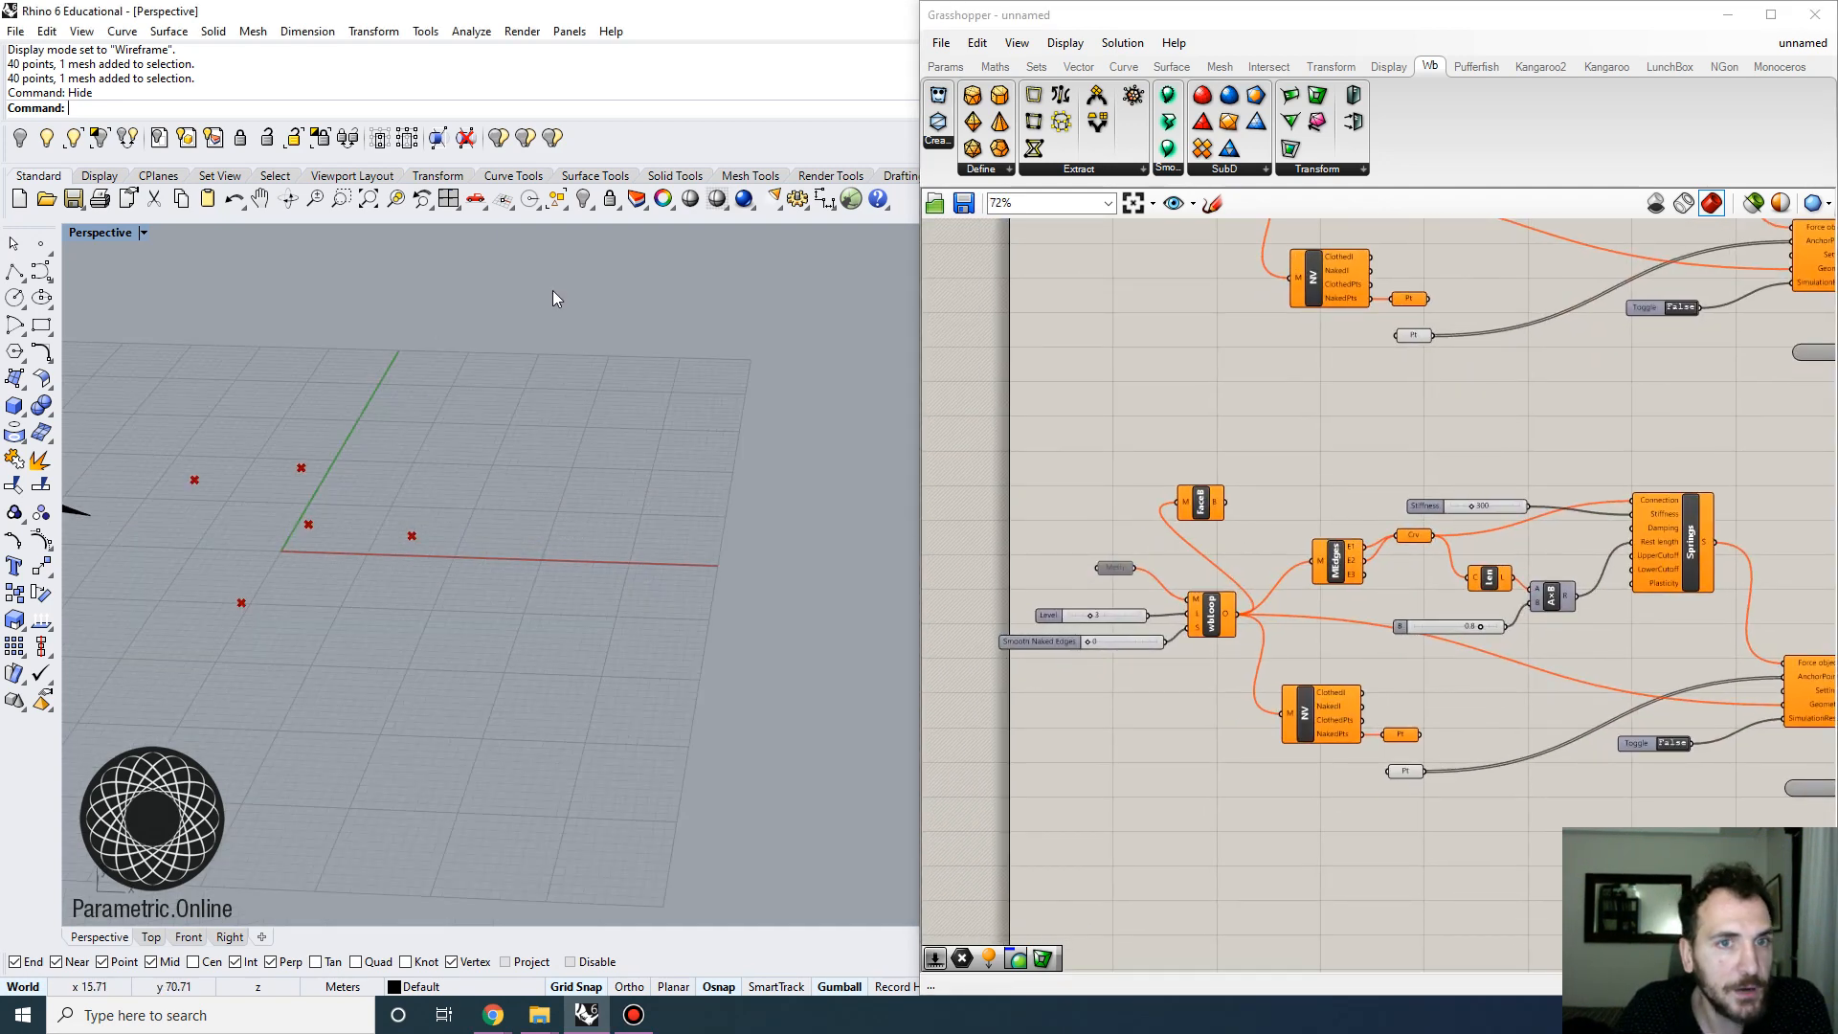
click(752, 177)
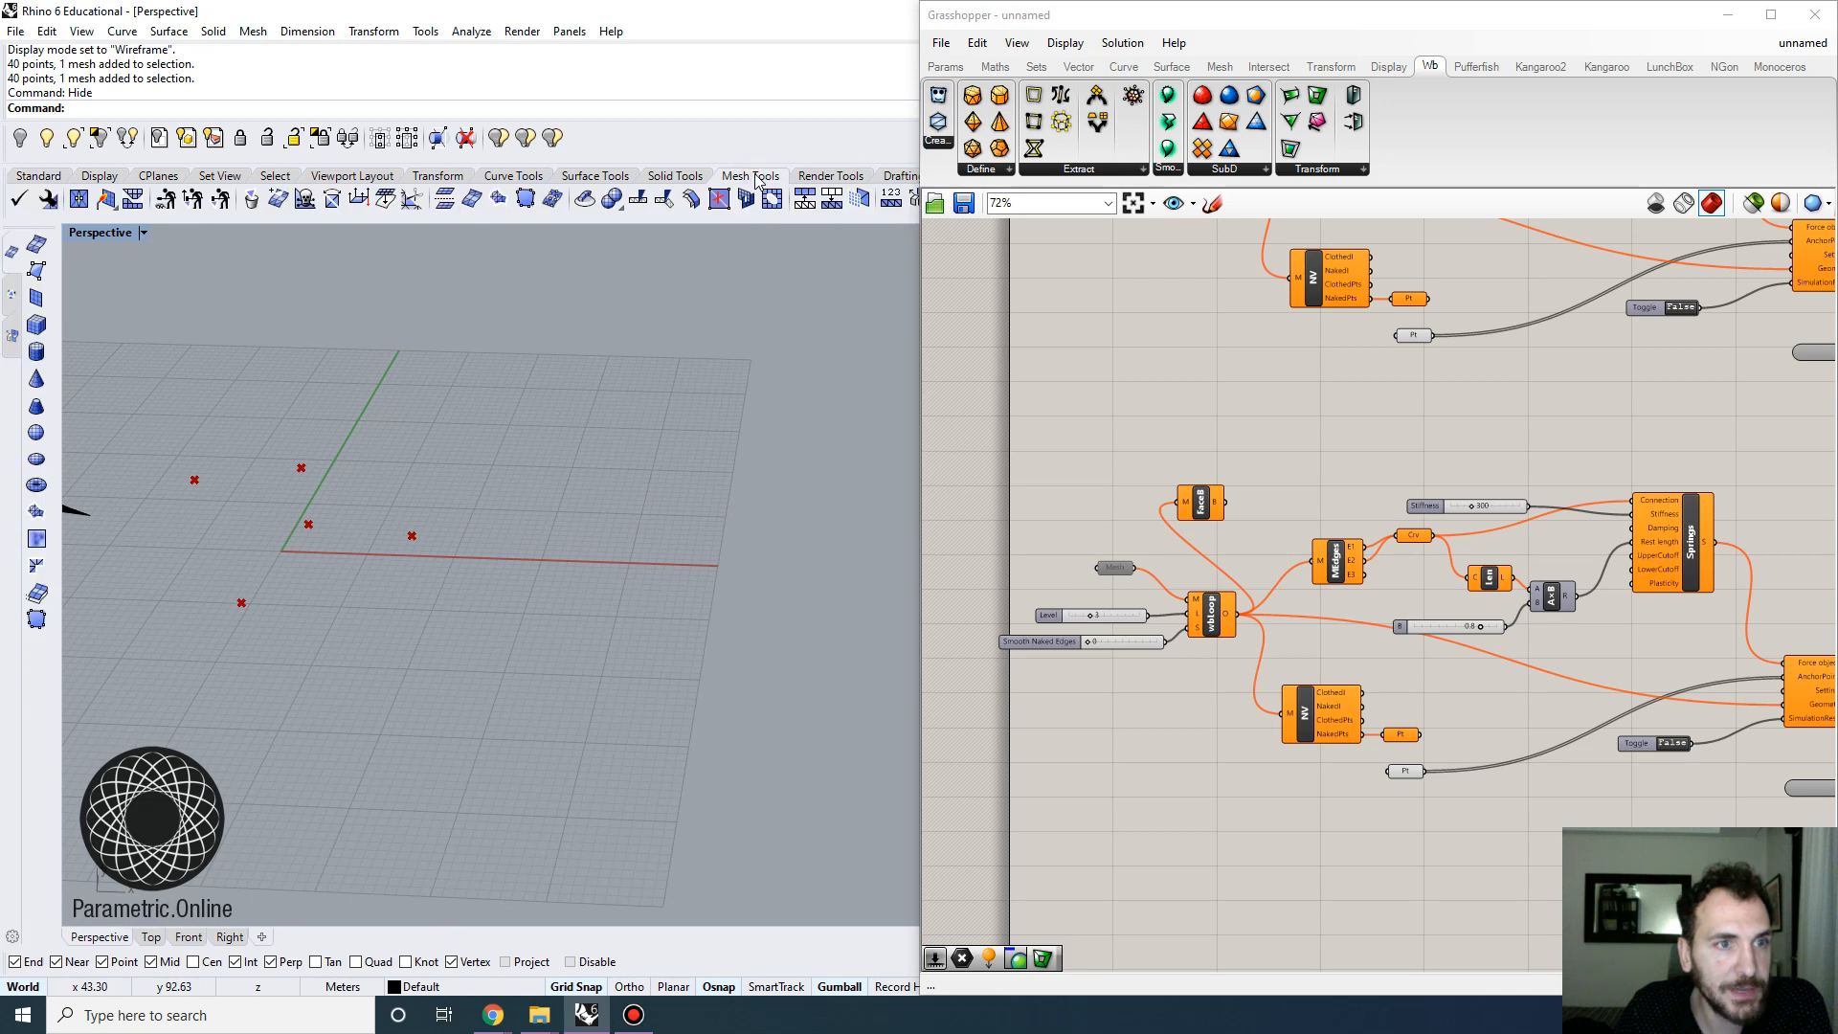
click(38, 327)
scroll(388, 737, up, 3)
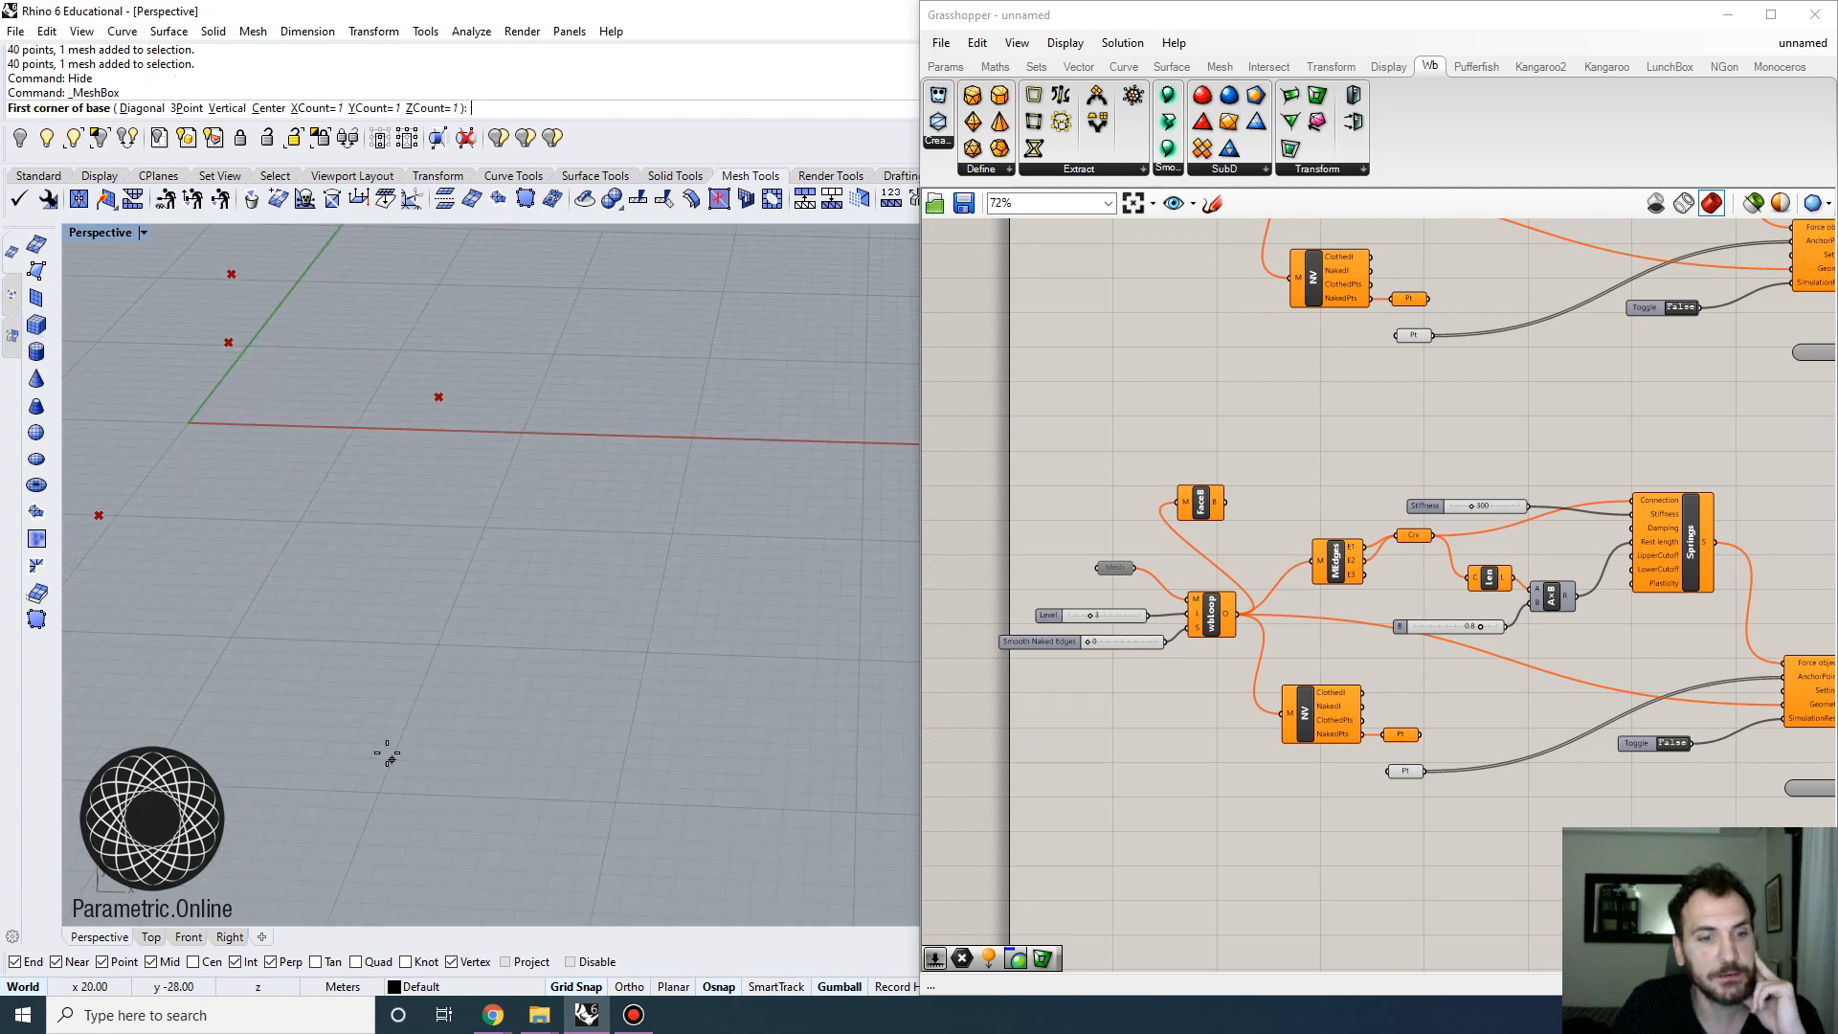
click(380, 792)
click(645, 655)
right_click(645, 656)
scroll(603, 643, down, 9)
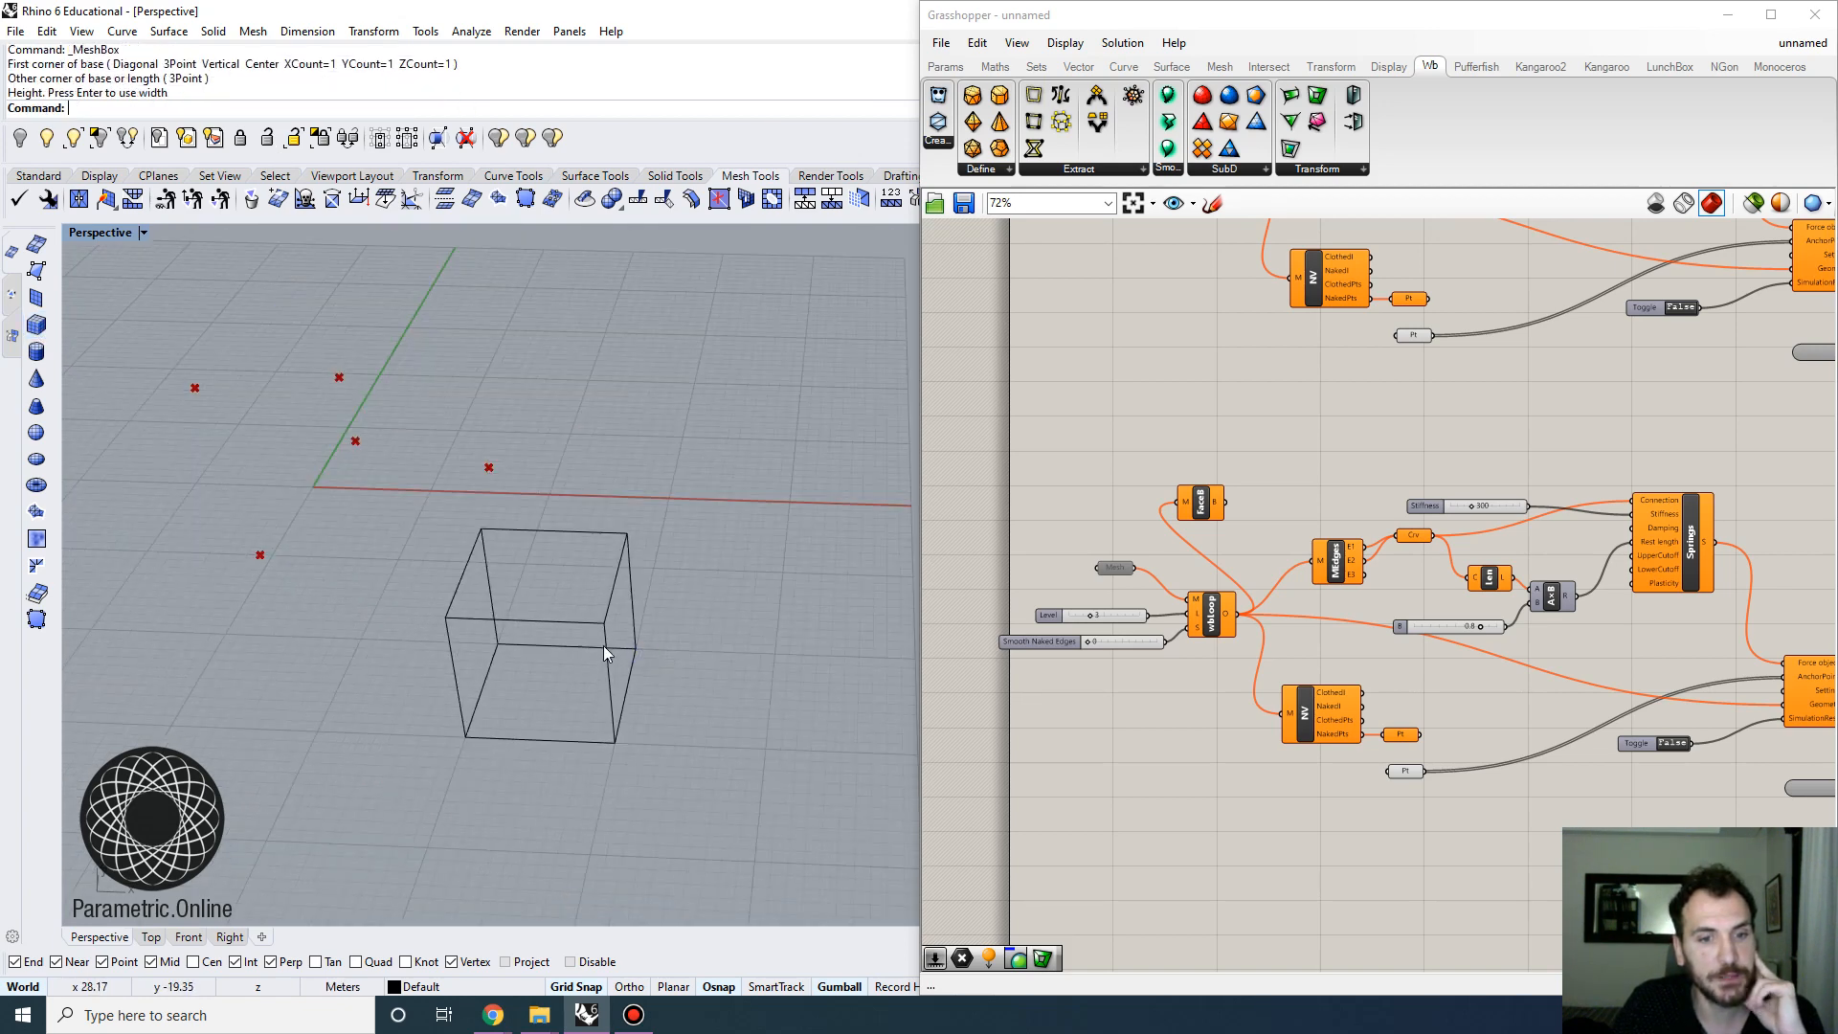
Copy the mesh box corner to corner so the copy sits directly beside the original
click(606, 640)
right_drag(651, 630, 578, 638)
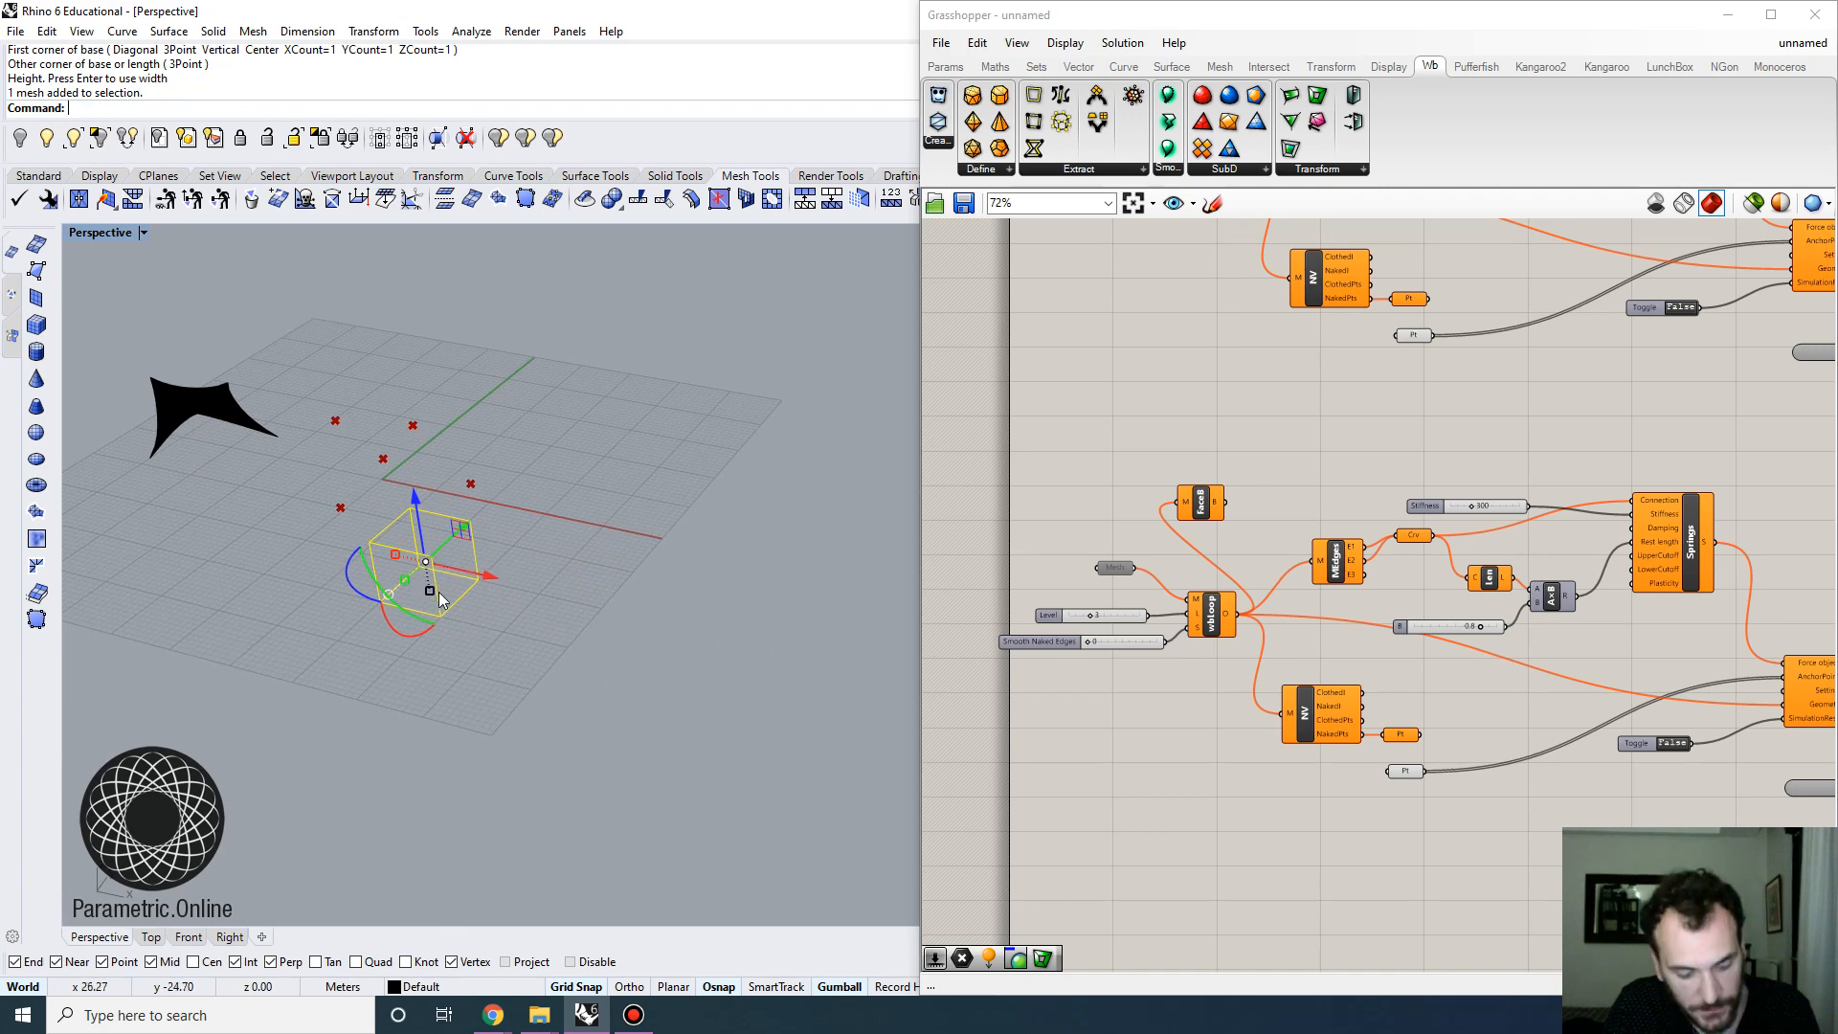
text(Copy)
key(Return)
scroll(444, 623, up, 3)
click(383, 610)
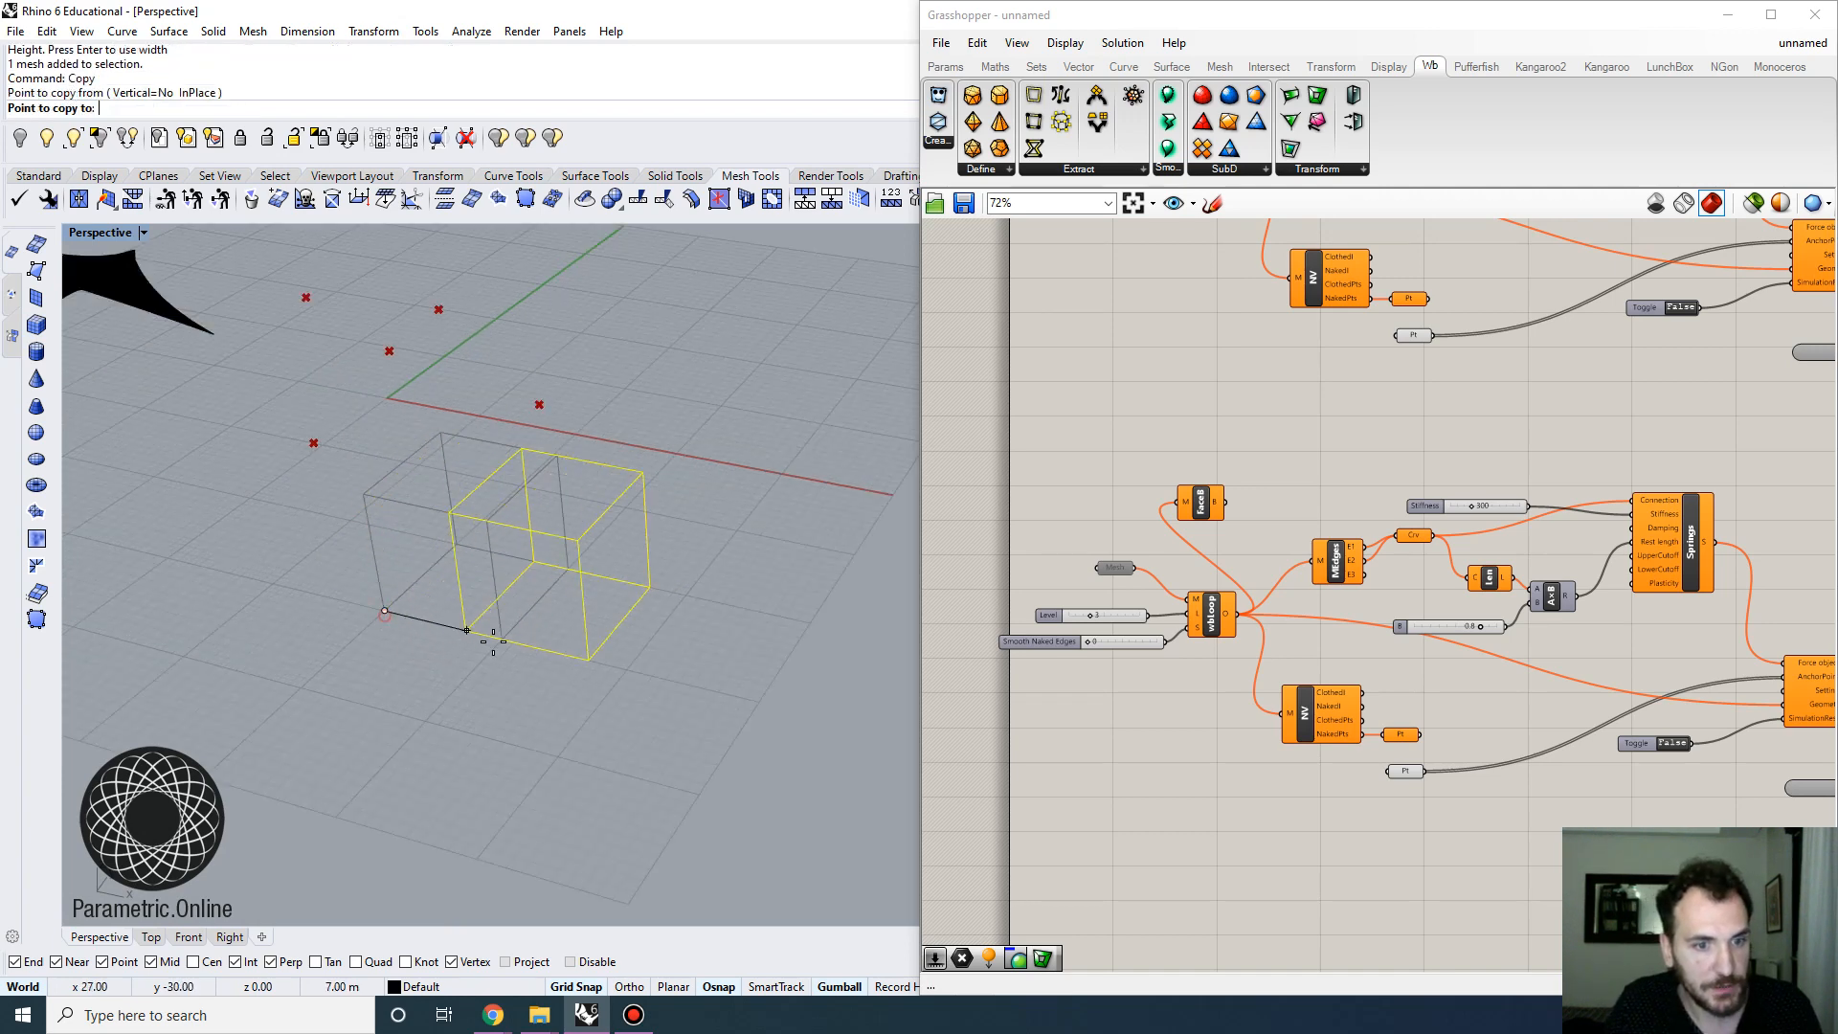
click(502, 637)
right_click(439, 644)
scroll(439, 645, down, 5)
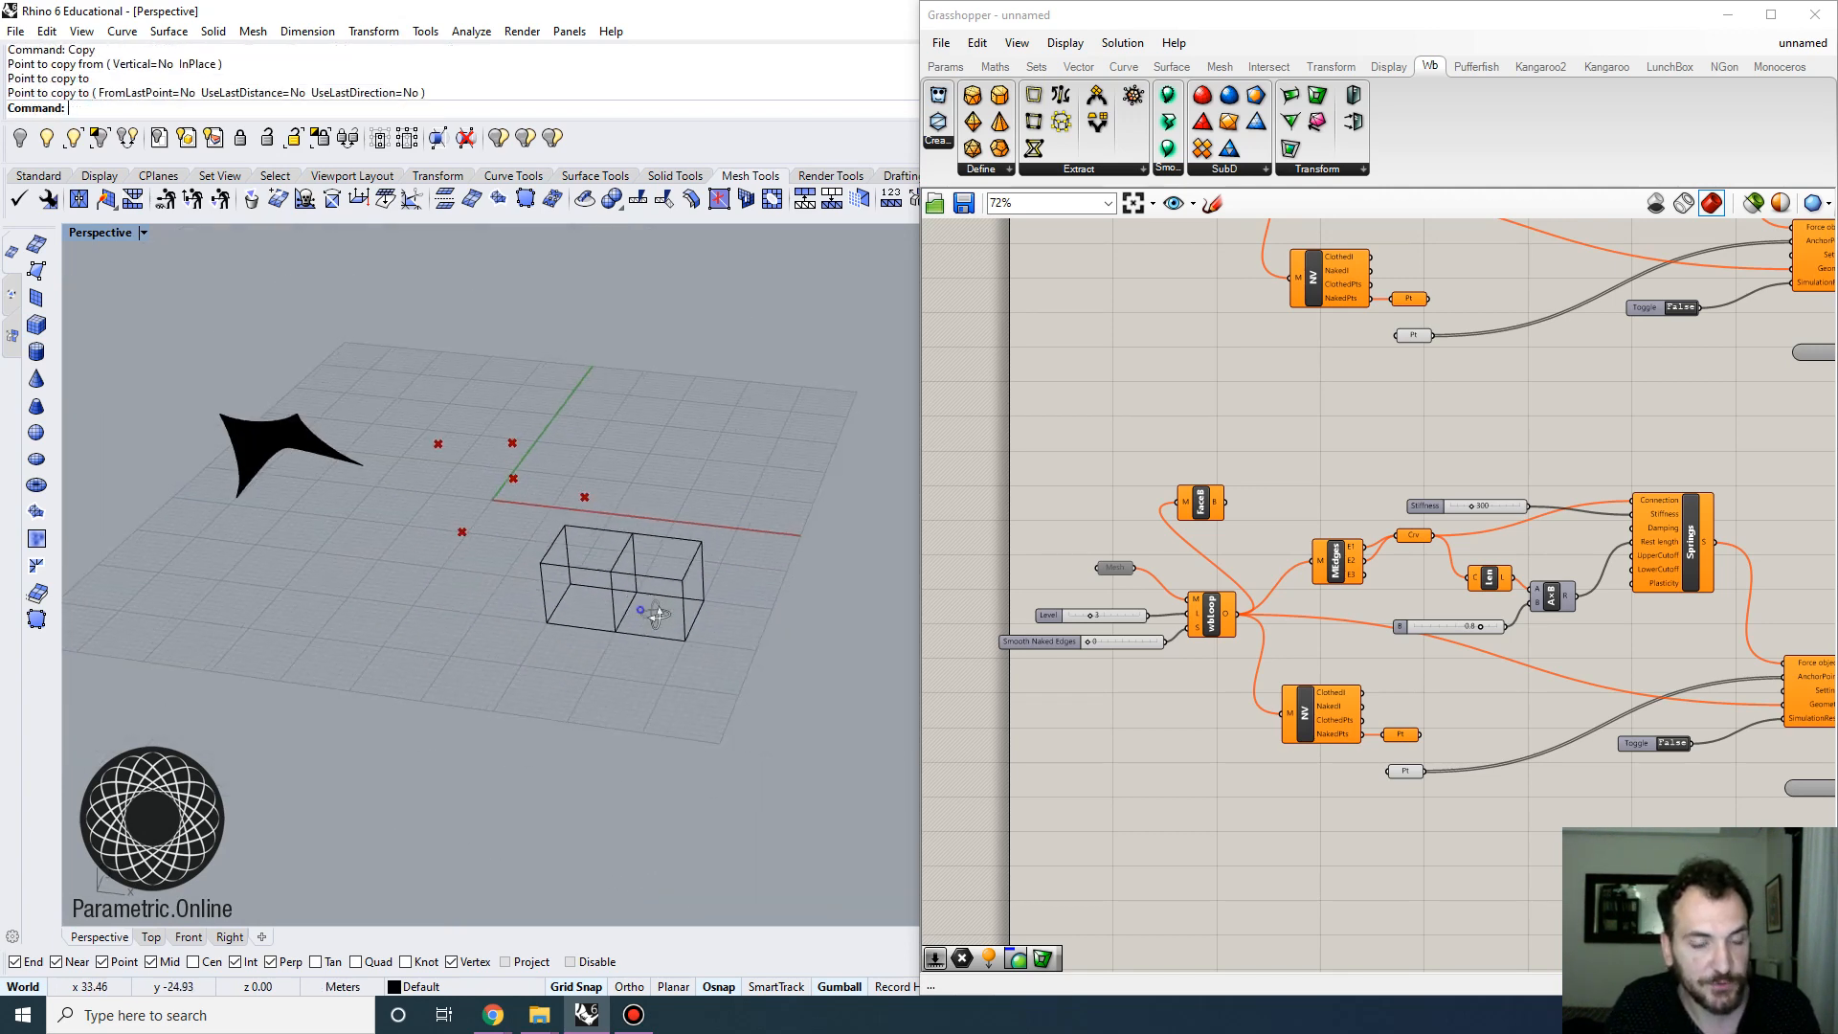
Add two more adjoining copies of the mesh box to form a T-shaped cluster of four boxes
click(827, 670)
scroll(827, 670, up, 5)
right_click(829, 670)
click(829, 671)
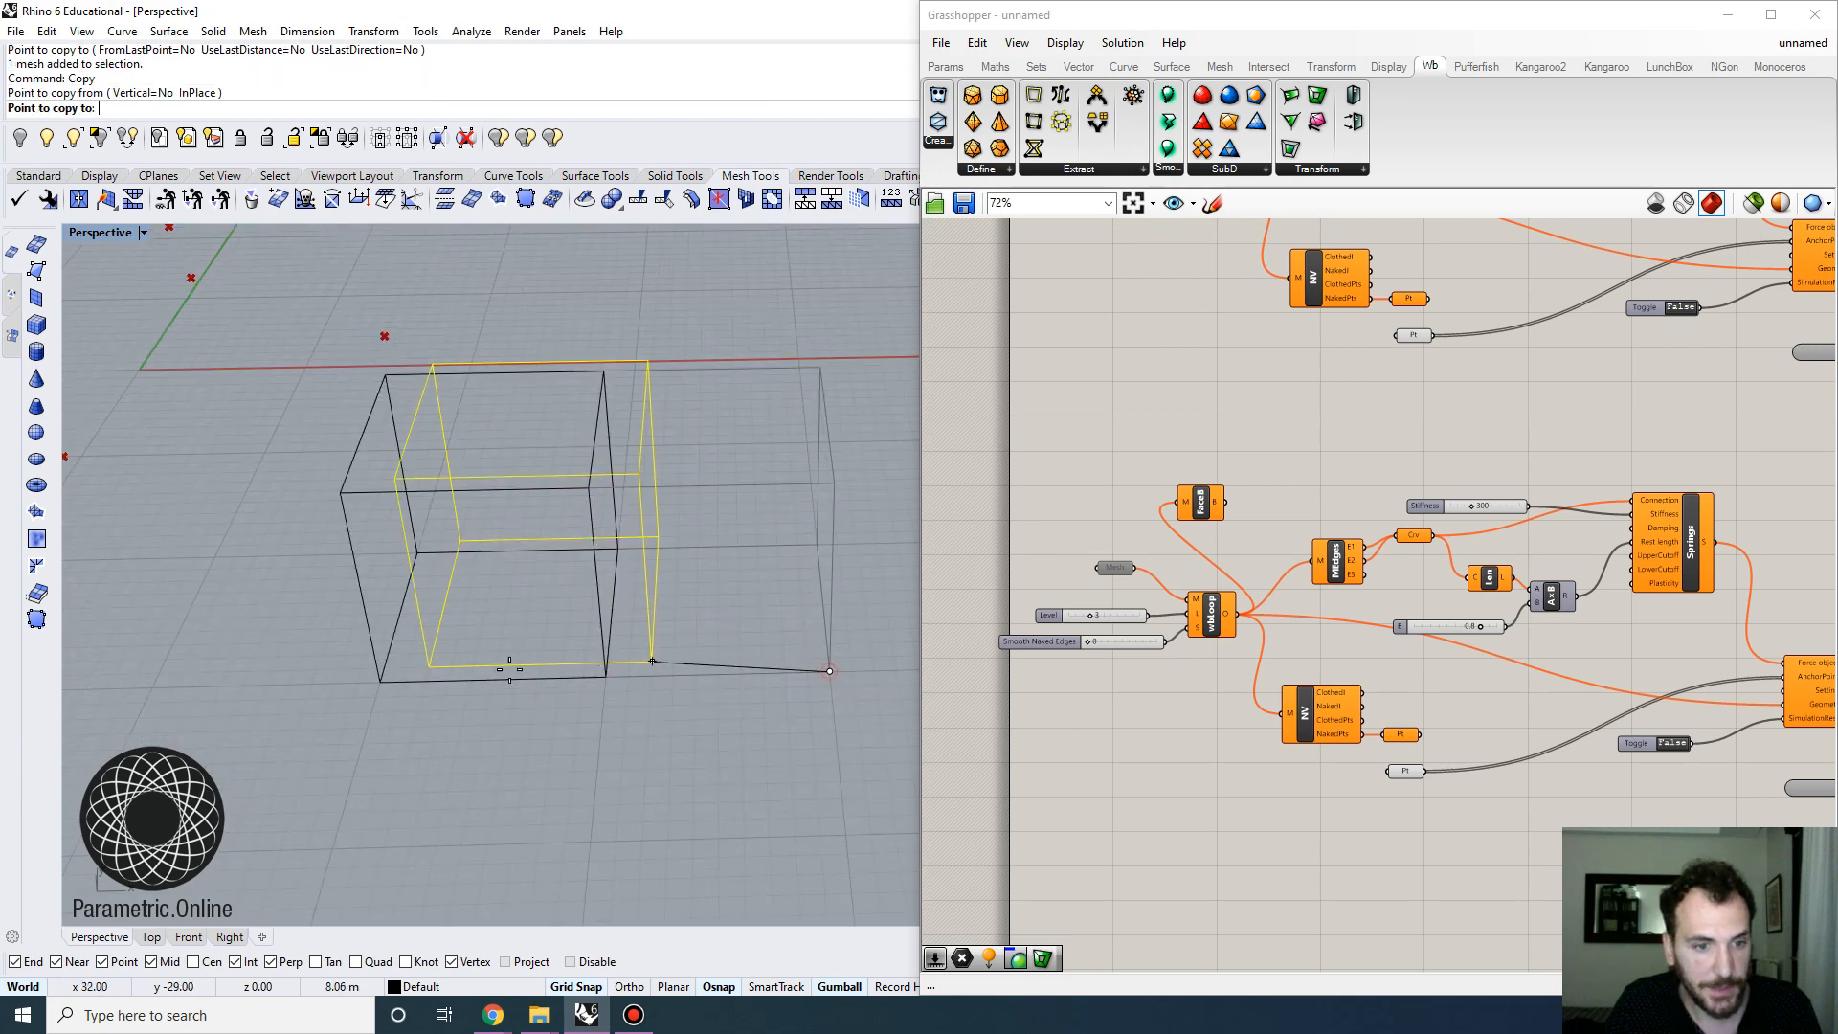
right_click(378, 683)
scroll(426, 672, down, 5)
click(601, 685)
right_drag(601, 687, 628, 647)
click(430, 653)
right_click(631, 626)
click(622, 607)
click(498, 646)
right_click(501, 647)
Zoom to the four mesh boxes and examine their arrangement from several angles
drag(601, 722, 395, 539)
text(ZS)
key(Return)
right_drag(574, 612, 593, 512)
scroll(411, 599, down, 8)
click(409, 600)
scroll(597, 509, up, 6)
scroll(606, 516, down, 6)
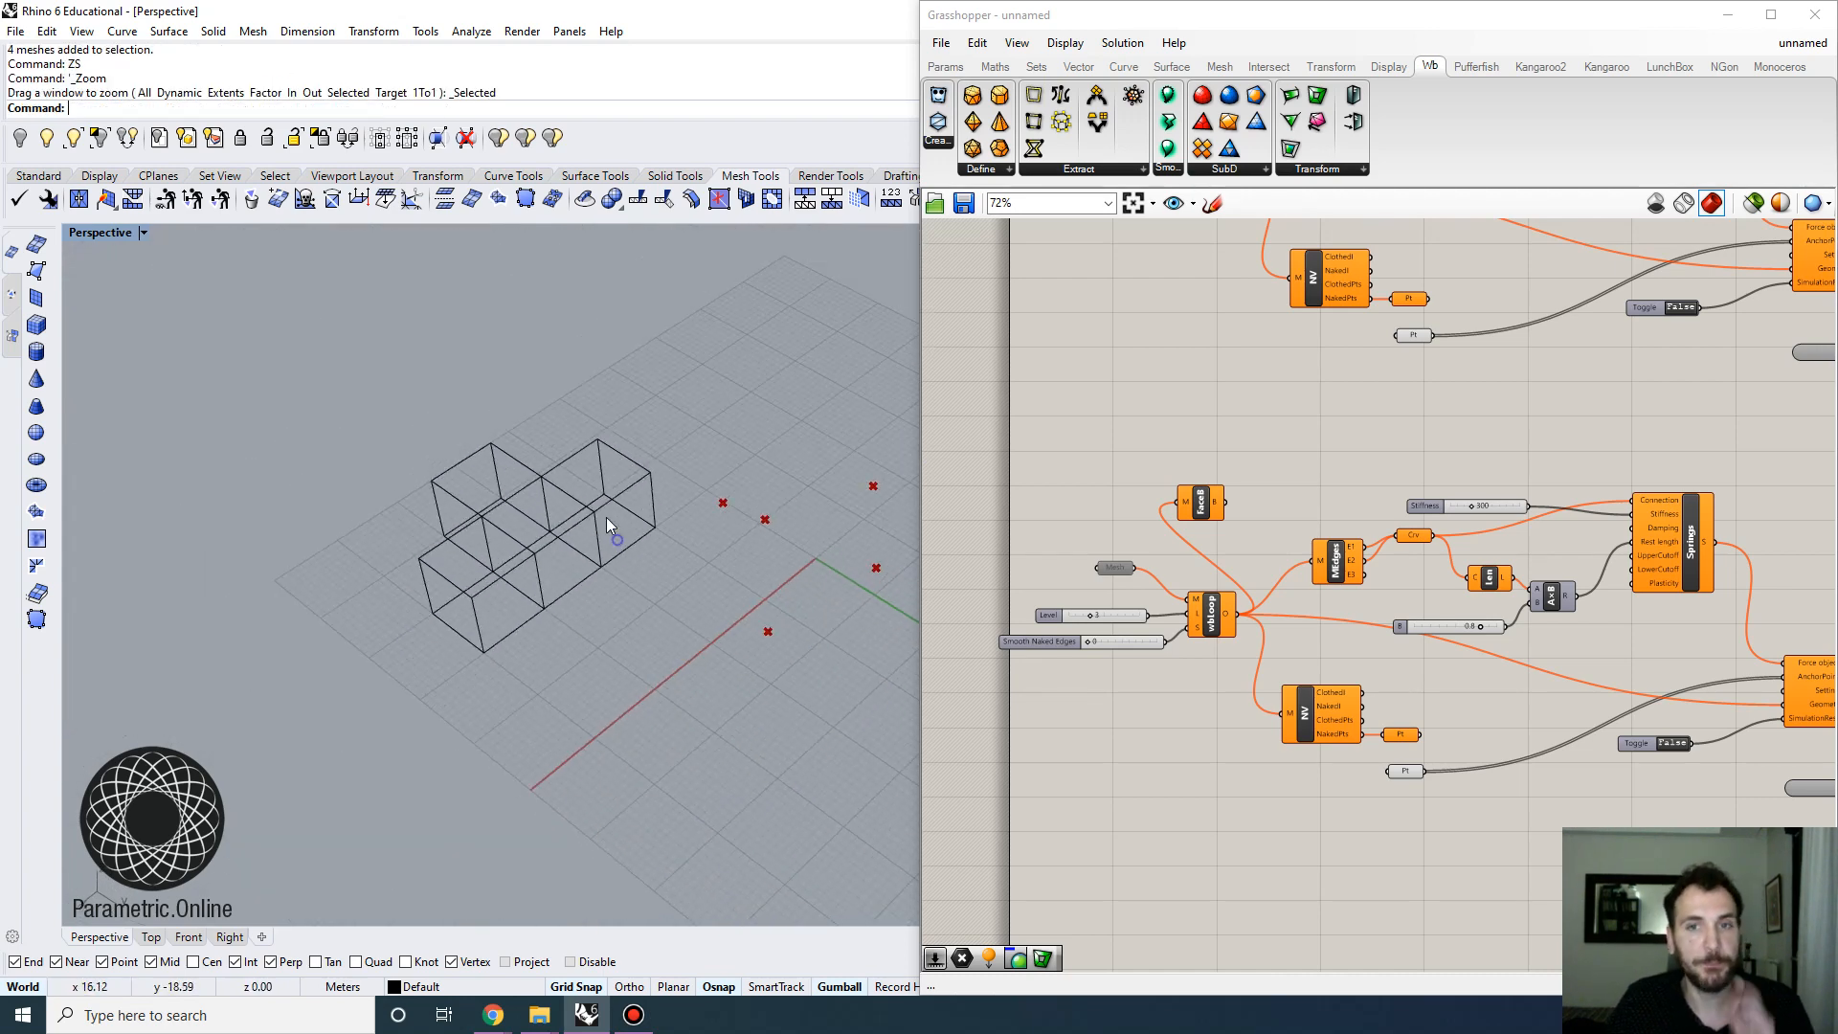
Minimize the Grasshopper window and switch the Perspective viewport to Shaded display
click(1723, 17)
scroll(691, 555, up, 5)
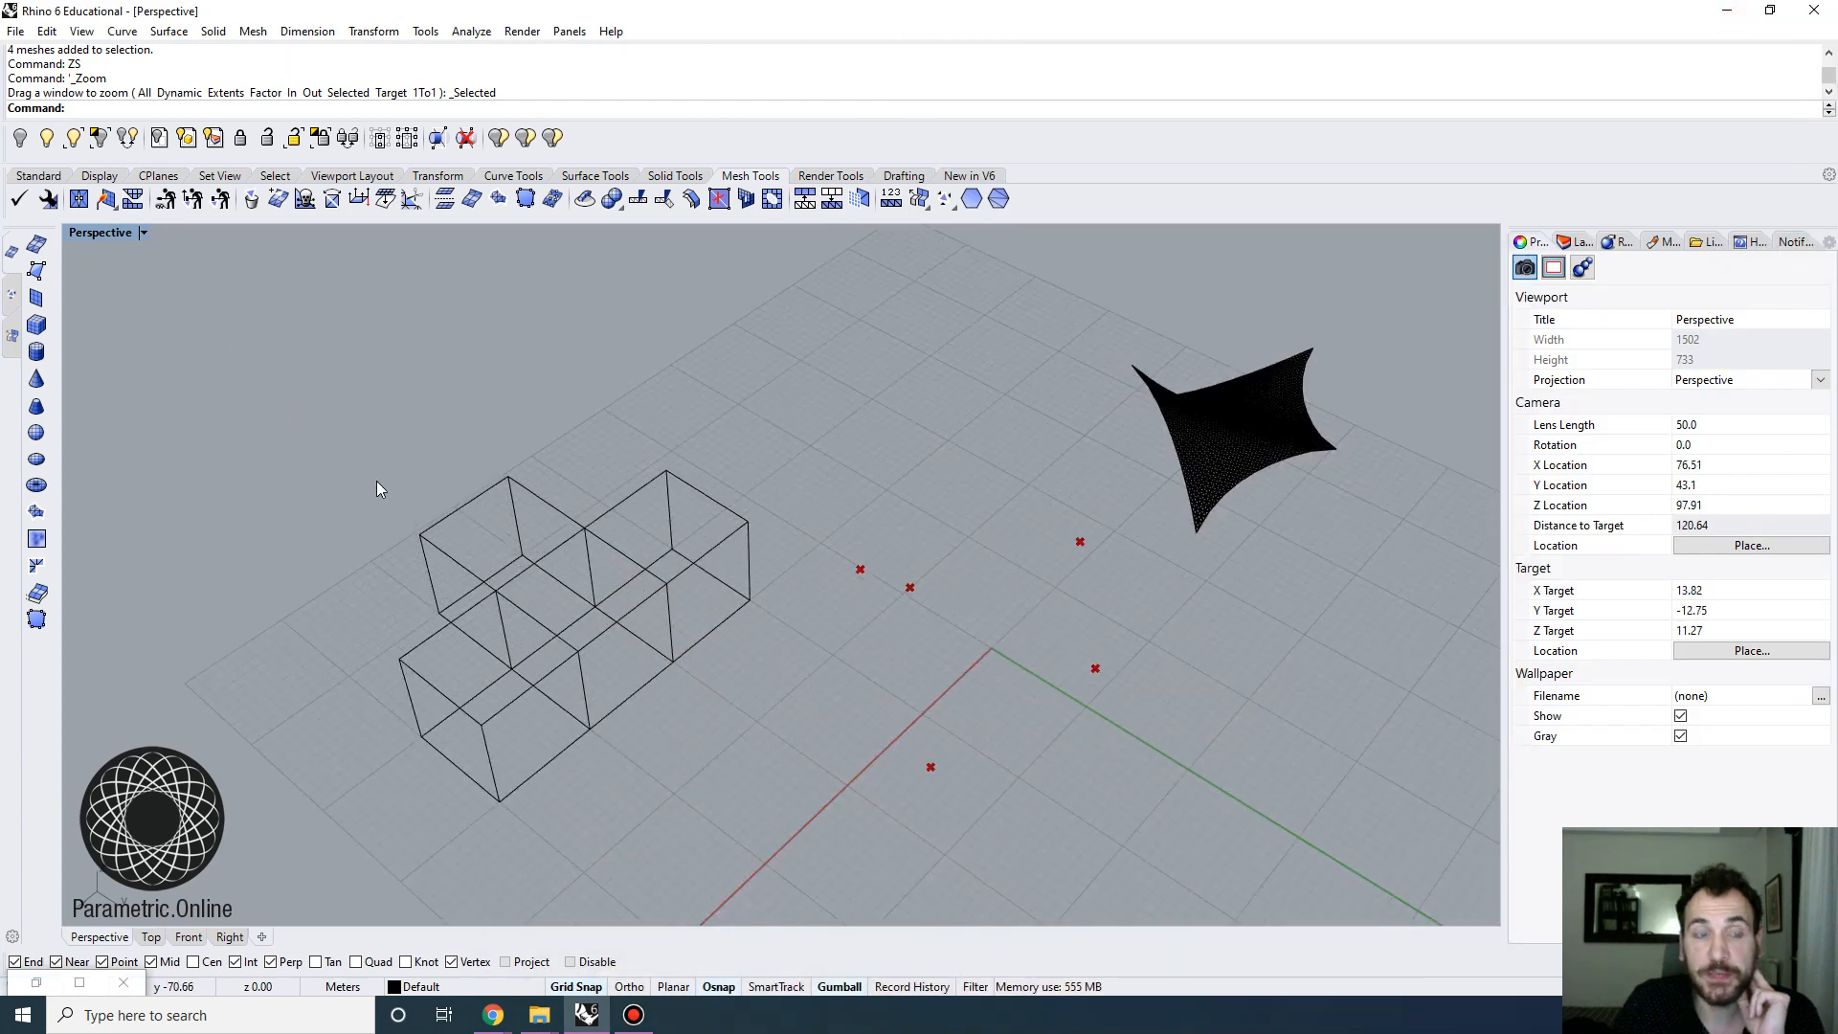
scroll(693, 585, up, 6)
mouse_move(691, 556)
right_down()
mouse_move(620, 480)
mouse_move(697, 494)
mouse_move(706, 532)
right_up()
scroll(709, 543, up, 8)
scroll(699, 542, down, 14)
click(105, 232)
click(110, 292)
right_drag(724, 691, 764, 647)
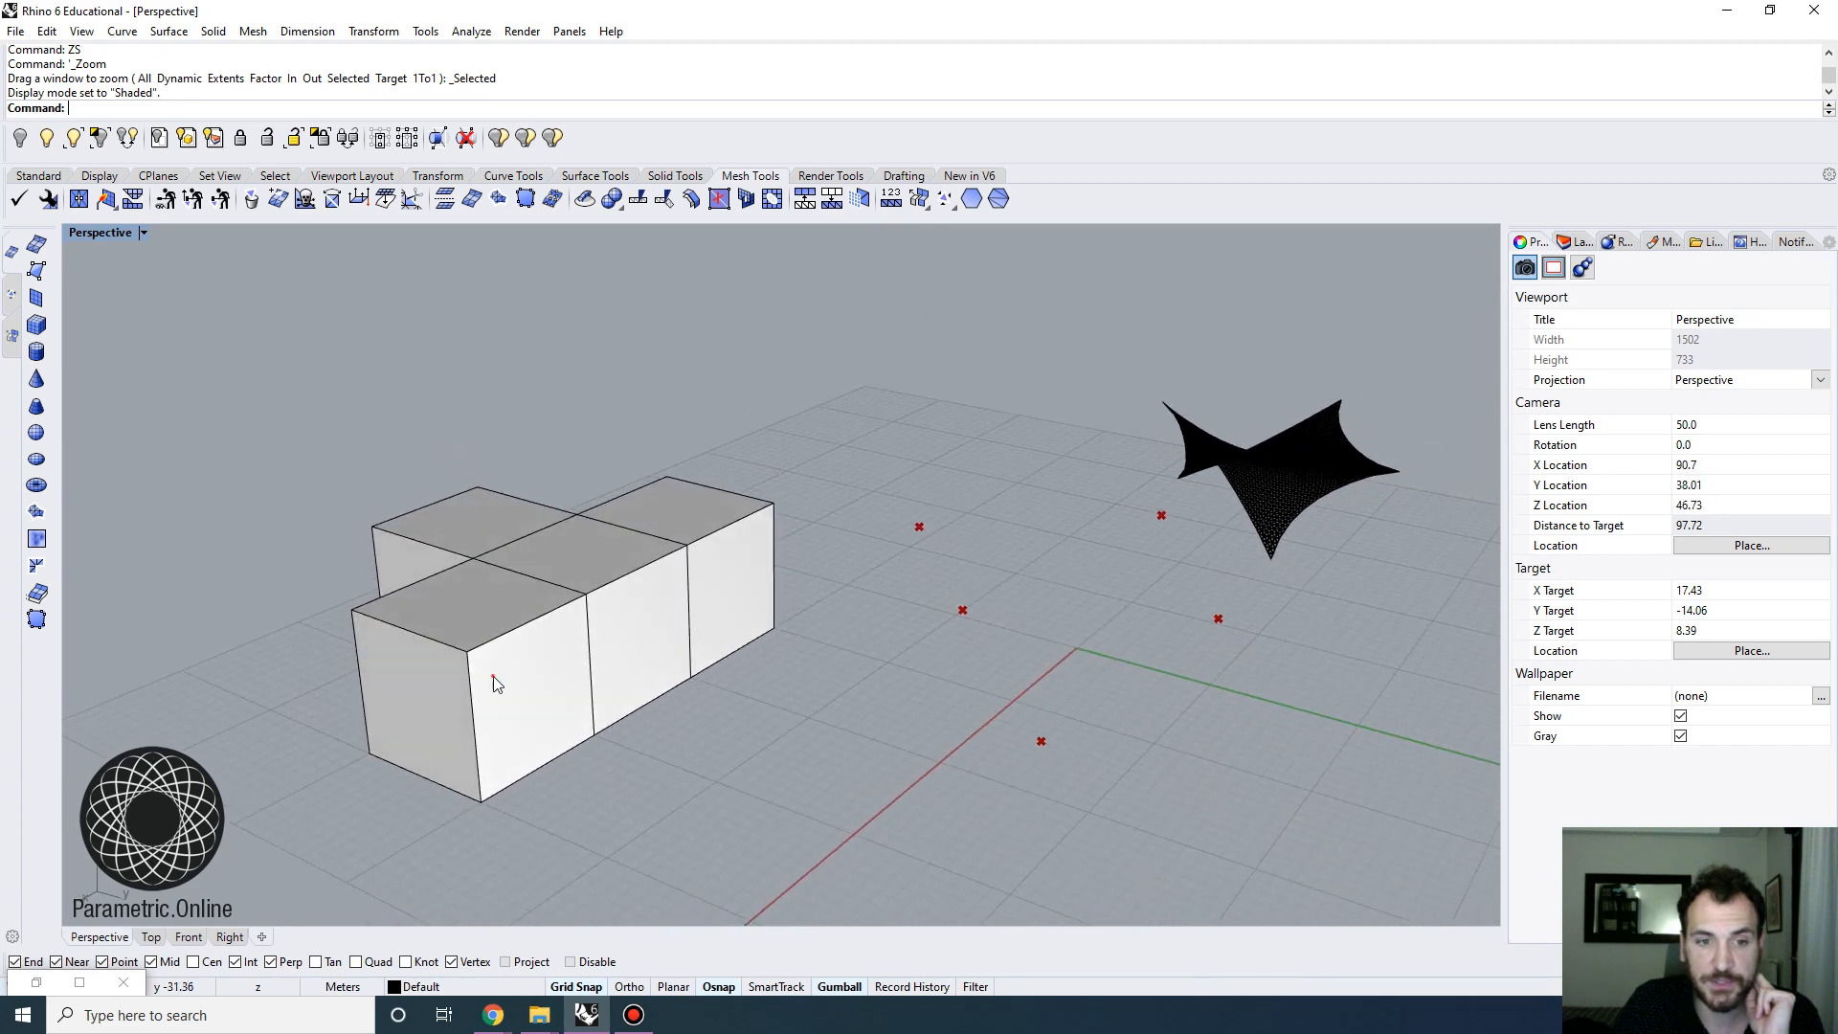
Merge the four mesh boxes into one closed mesh with MeshBooleanUnion
click(495, 677)
click(632, 622)
click(720, 578)
click(477, 514)
drag(748, 726, 417, 462)
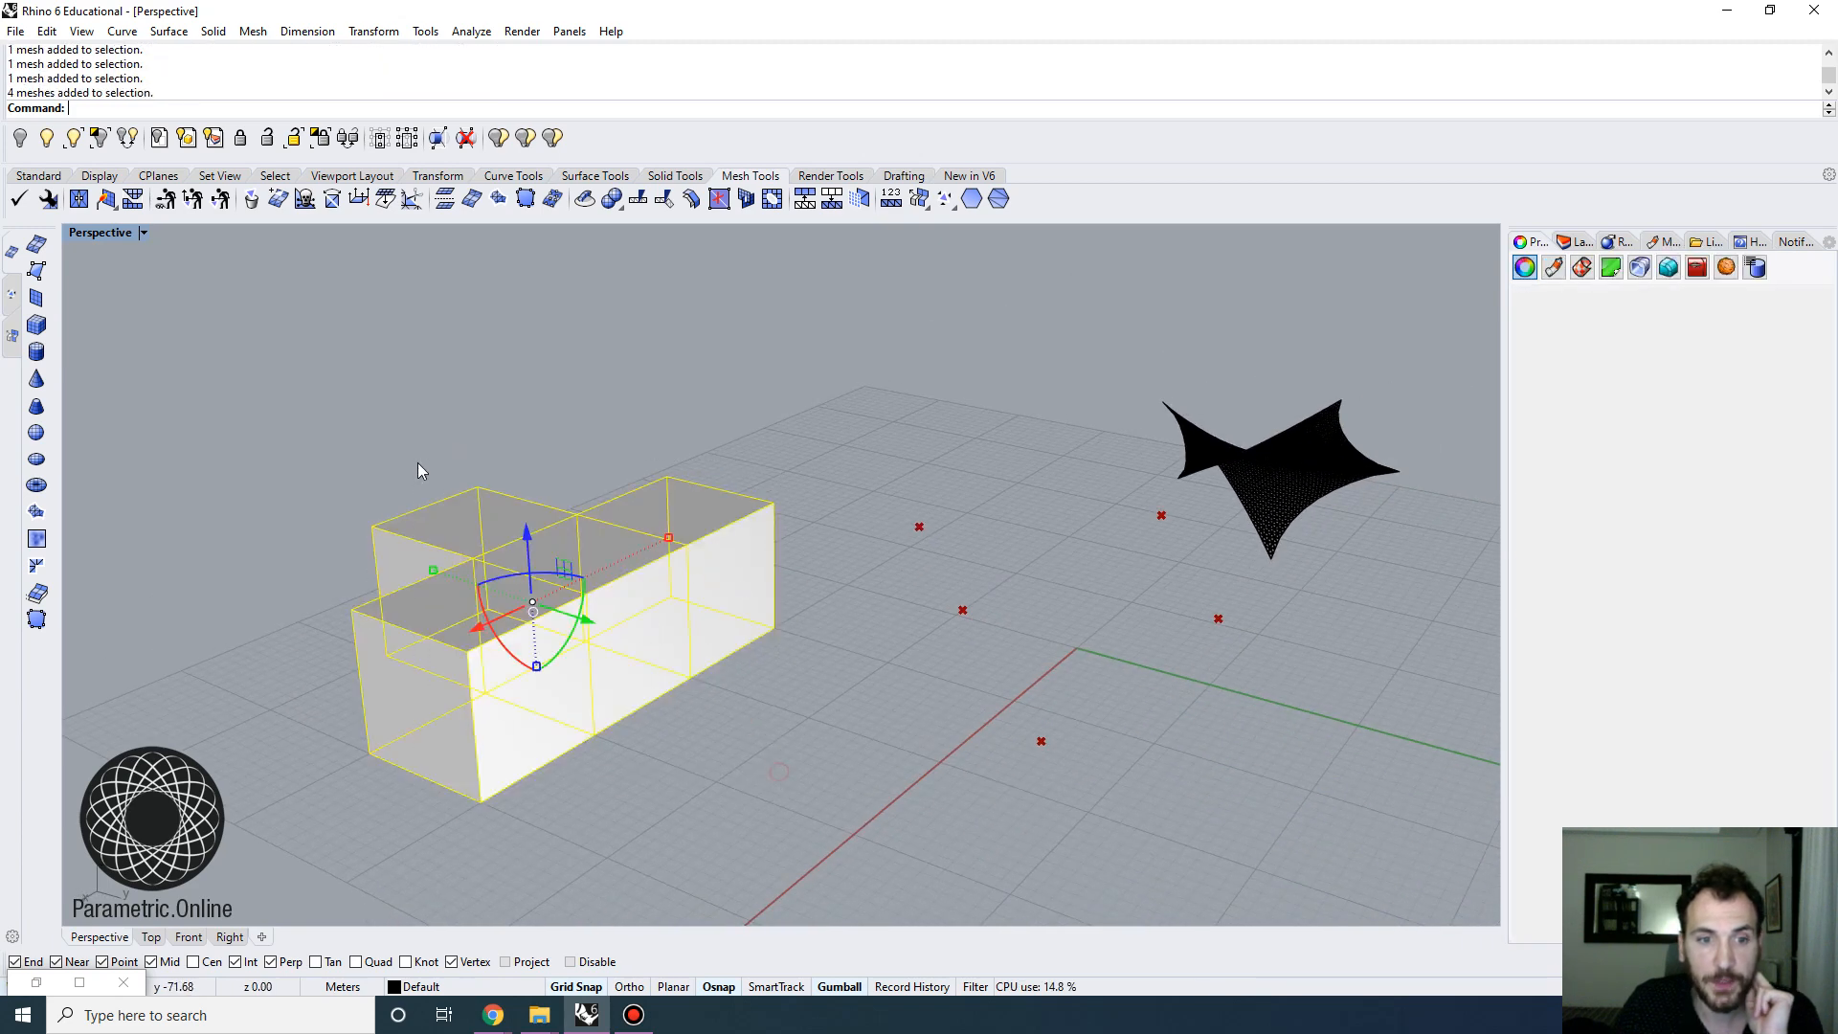
text(MeshBooleanUnion)
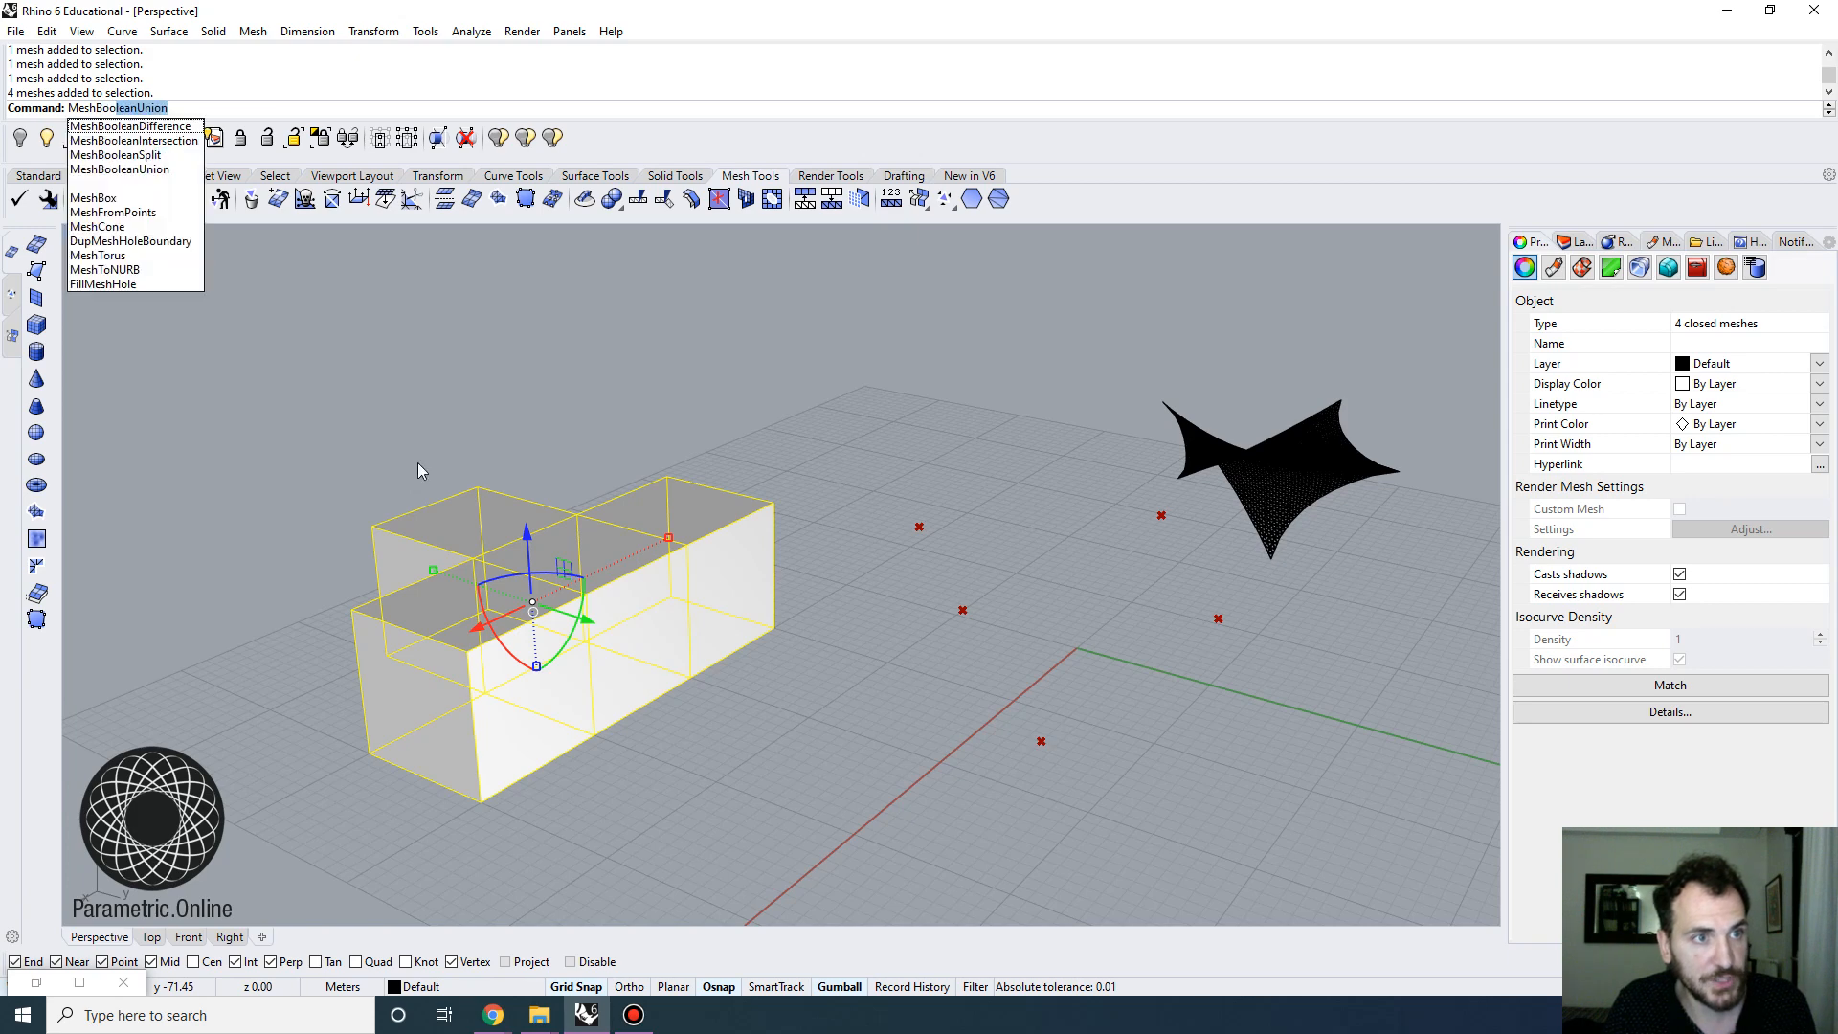
key(Return)
Explode the united T-shaped mesh into separate faces
click(557, 559)
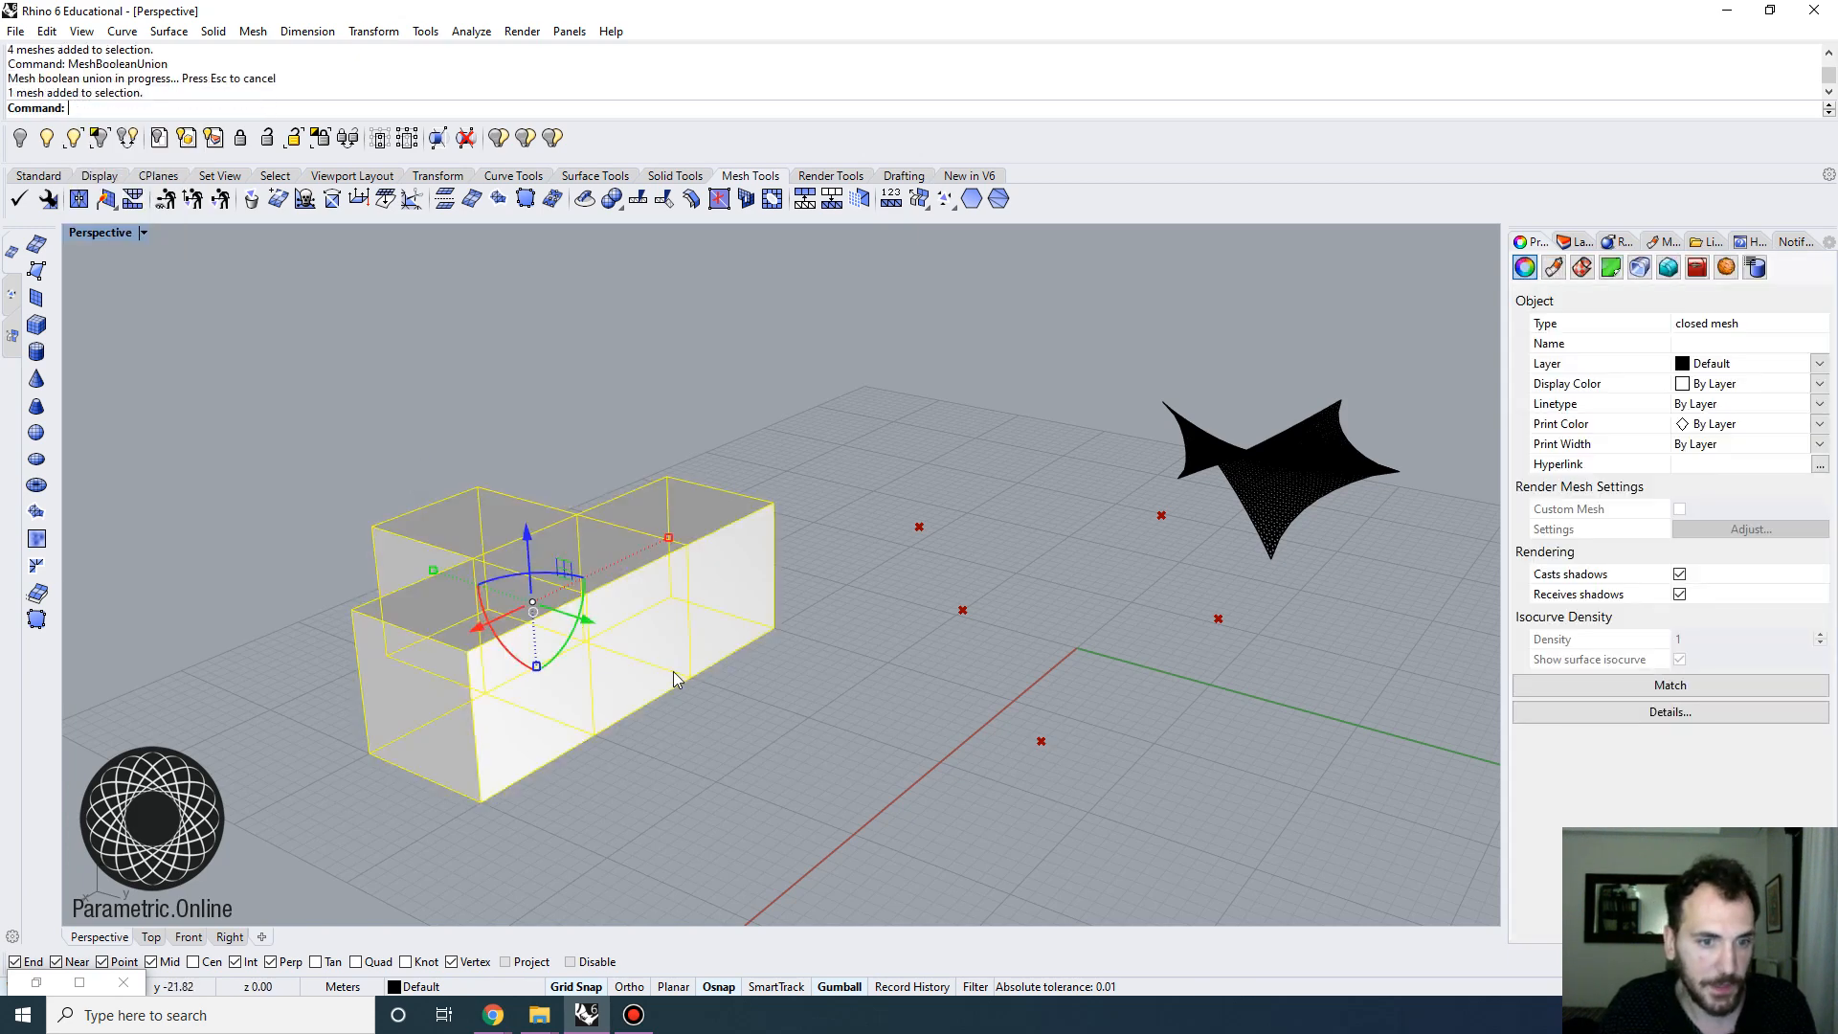
click(618, 639)
text(Explode)
key(Return)
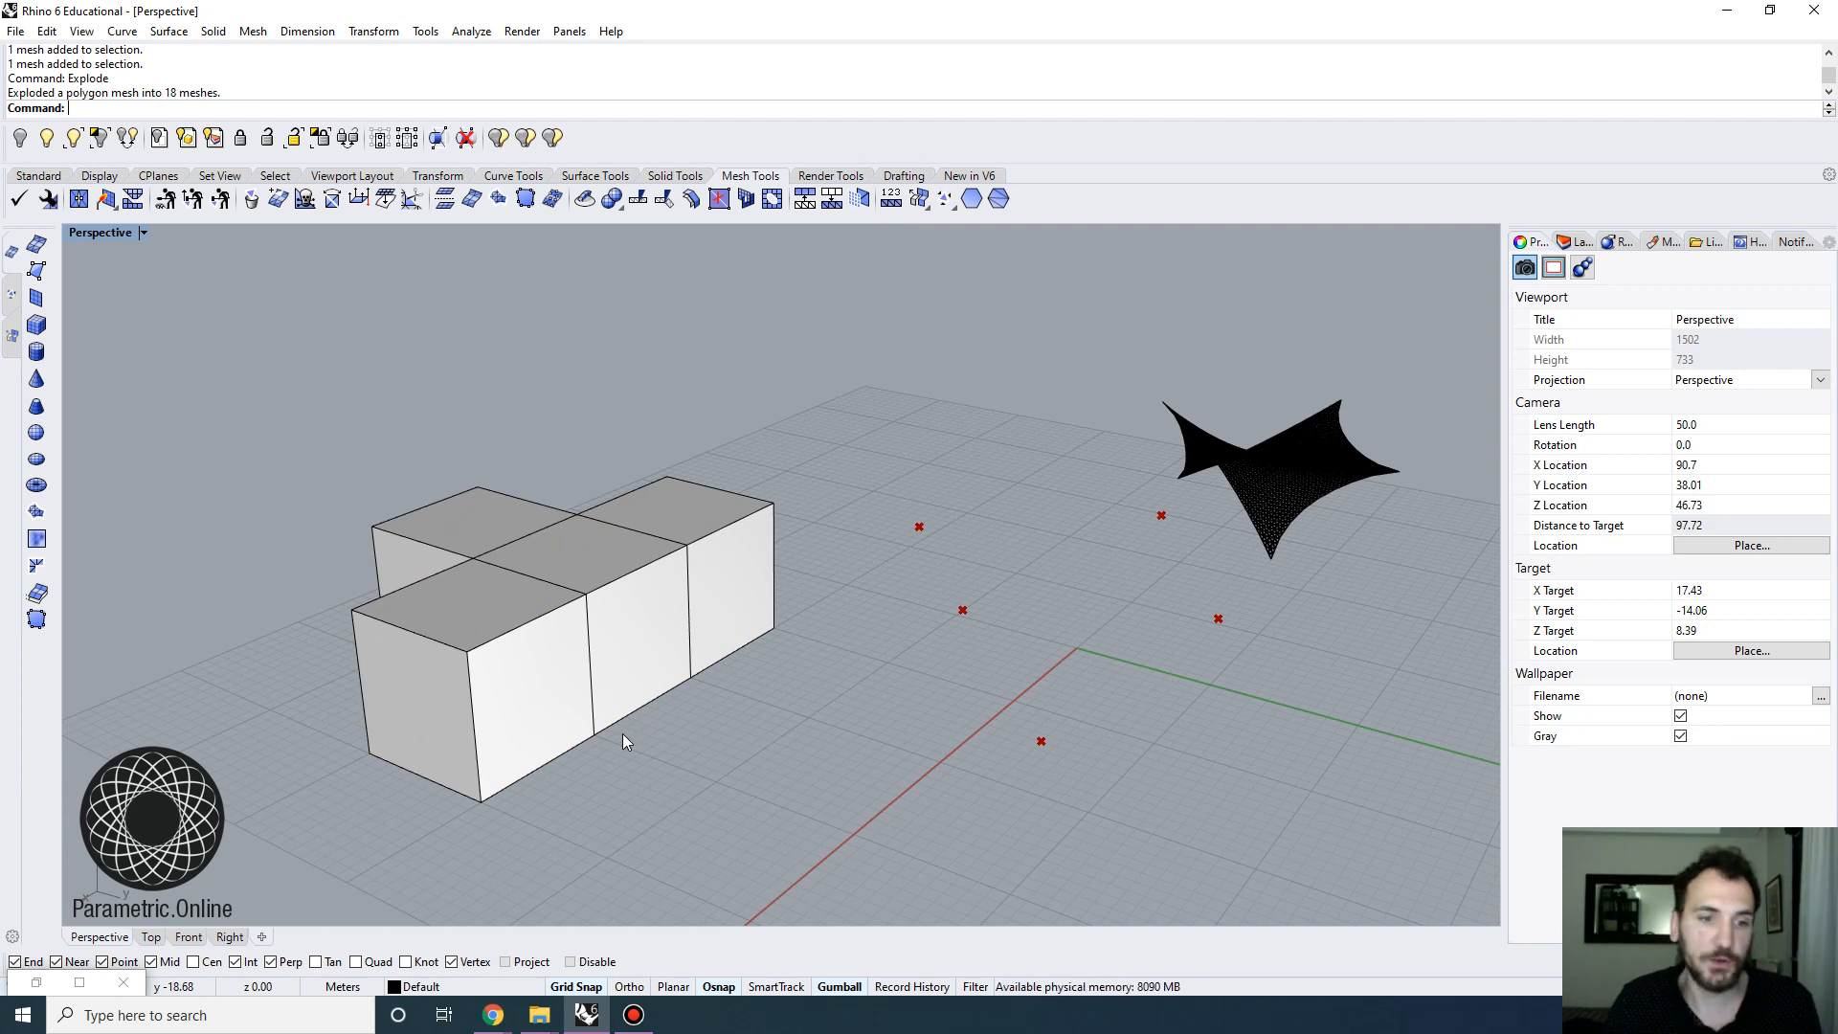
Delete the three end faces of the T shape so that each arm is open
right_drag(476, 750, 886, 578)
click(487, 737)
key(Delete)
click(808, 787)
key(Delete)
drag(886, 578, 813, 521)
scroll(1174, 643, up, 6)
right_drag(1107, 674, 1058, 623)
Join the 15 remaining faces into a single open mesh
click(861, 691)
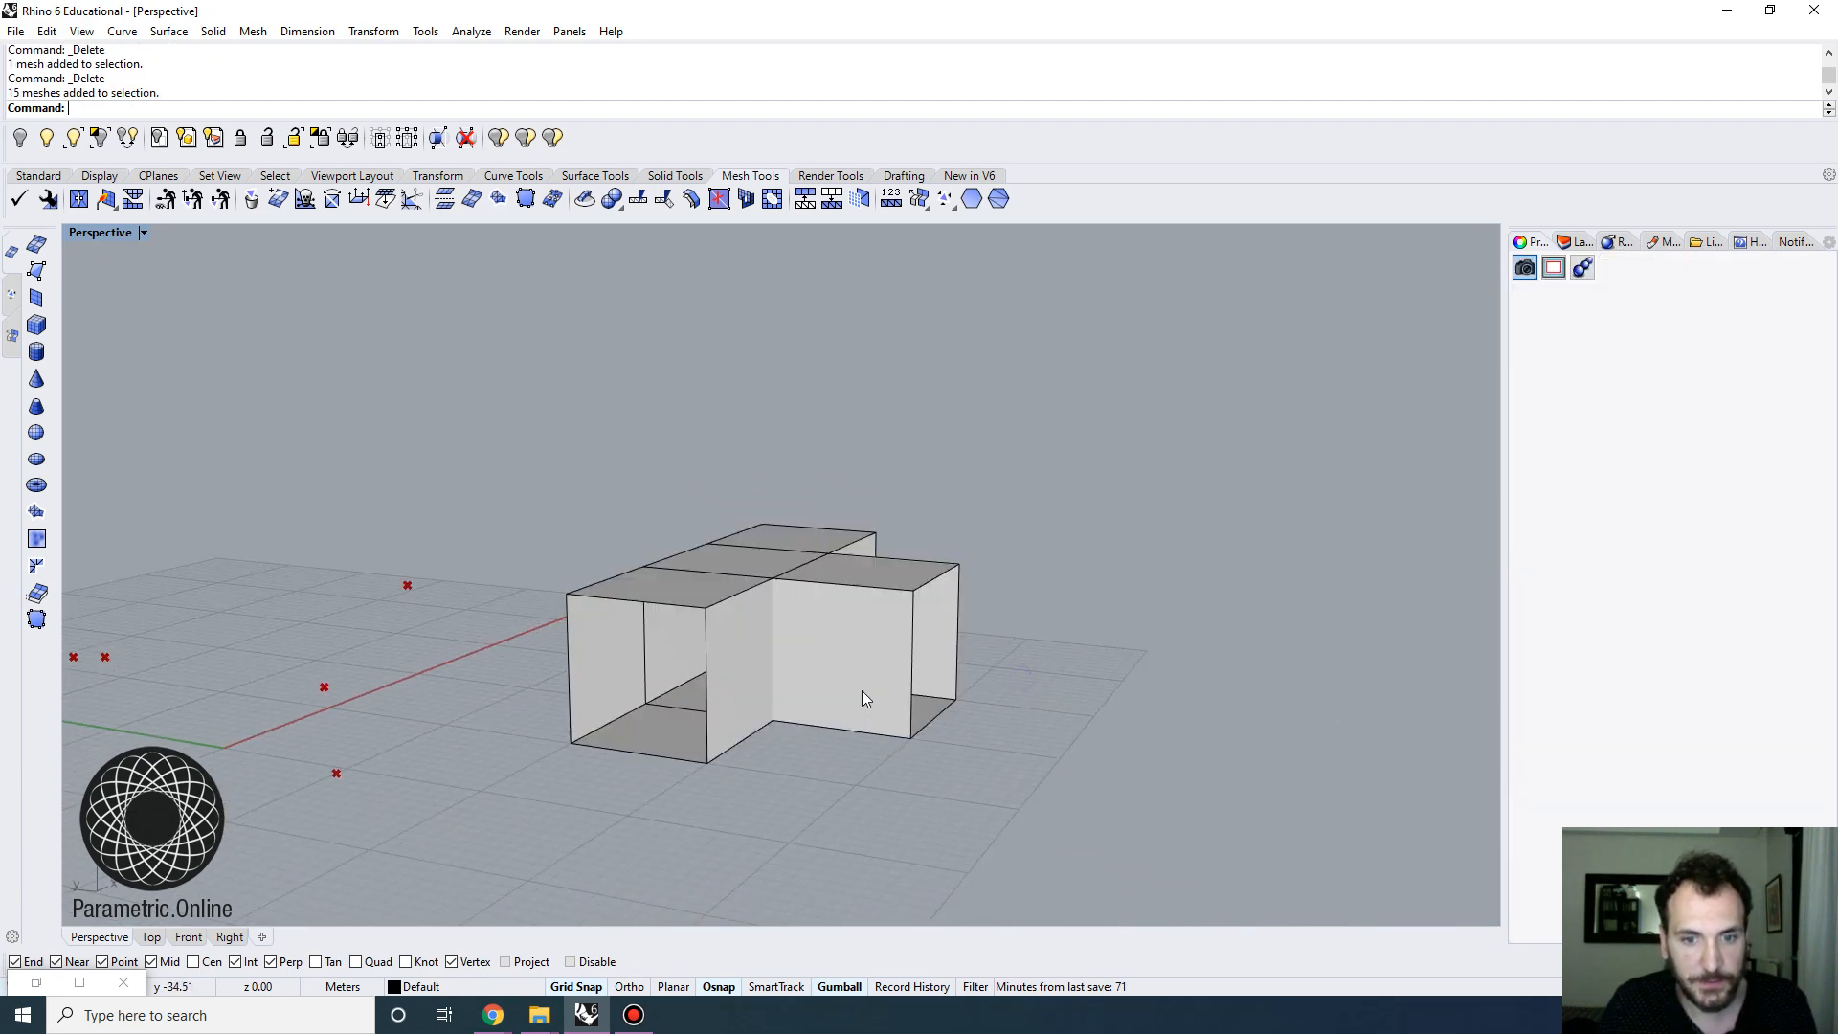
drag(1036, 789, 576, 473)
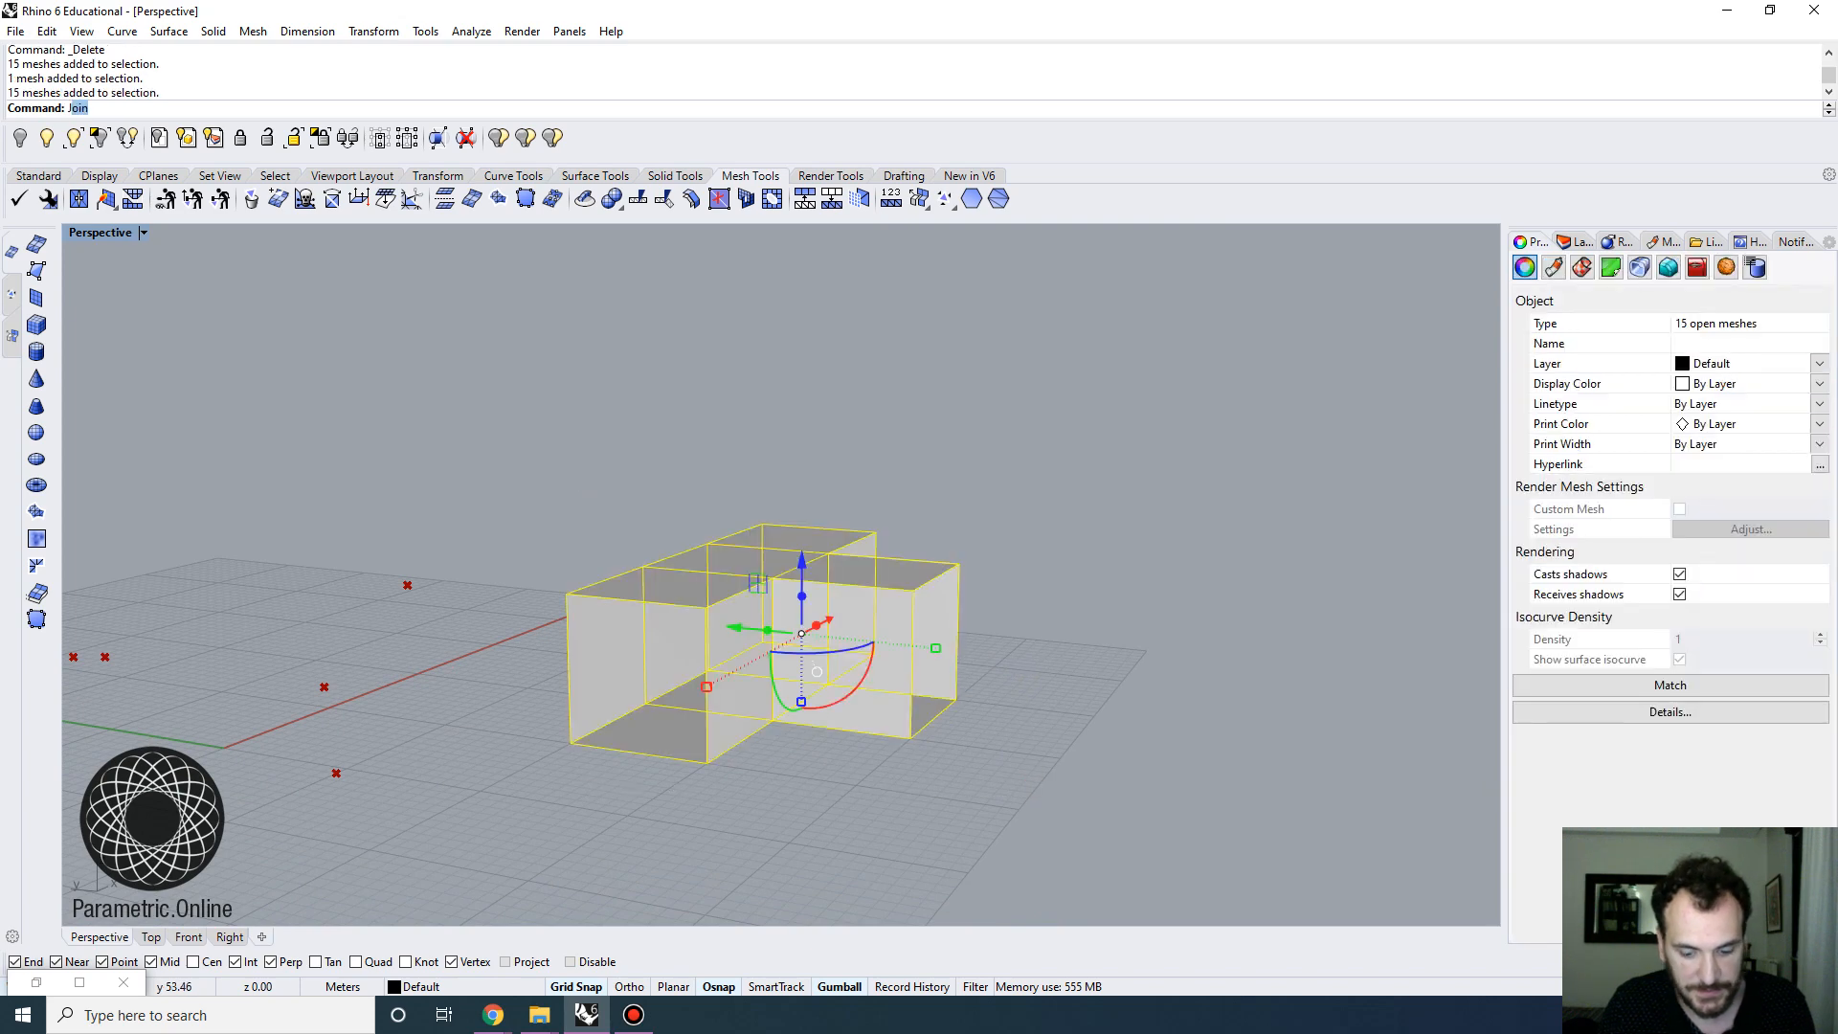
key(Return)
key(Escape)
Inspect the joined T-shaped mesh and its open ends from several angles
scroll(939, 685, up, 4)
right_drag(939, 686, 726, 751)
click(894, 668)
key(Escape)
scroll(911, 777, up, 6)
right_drag(911, 777, 690, 779)
scroll(890, 709, down, 6)
scroll(792, 617, down, 8)
right_drag(795, 616, 885, 687)
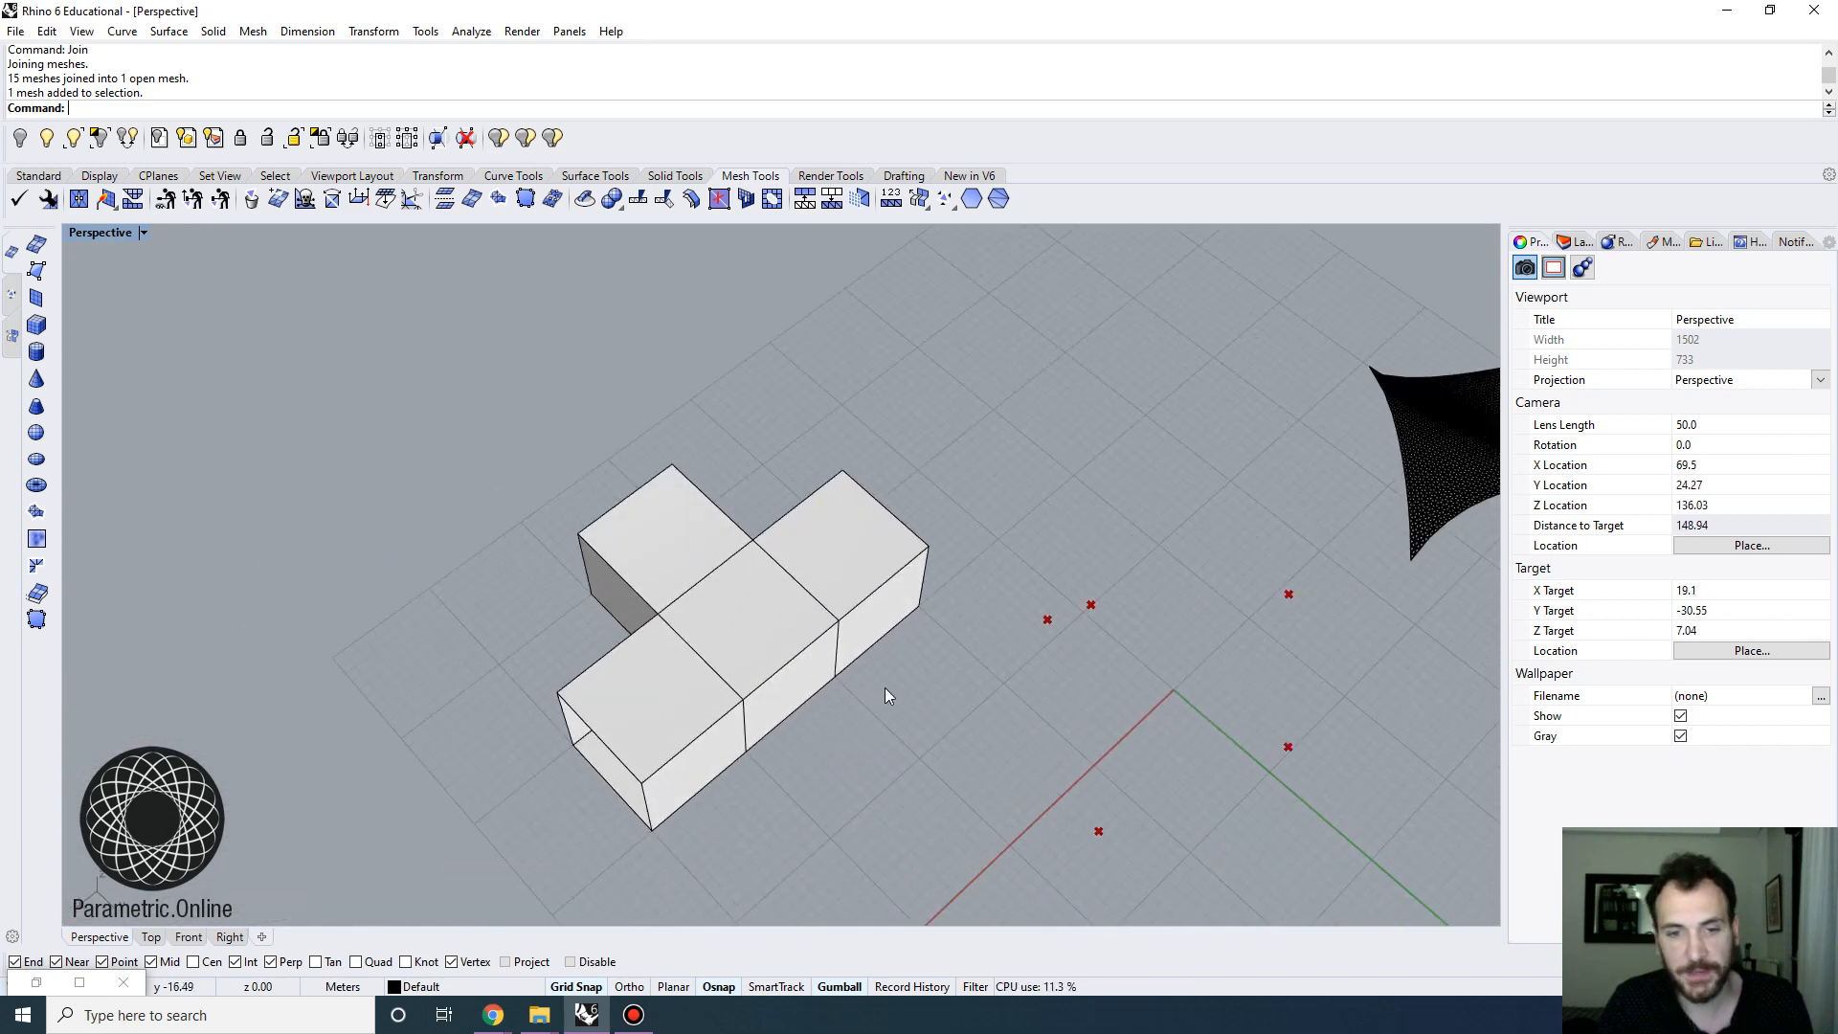
scroll(885, 688, up, 2)
click(756, 627)
right_drag(578, 538, 640, 549)
scroll(501, 565, up, 2)
right_drag(501, 565, 526, 503)
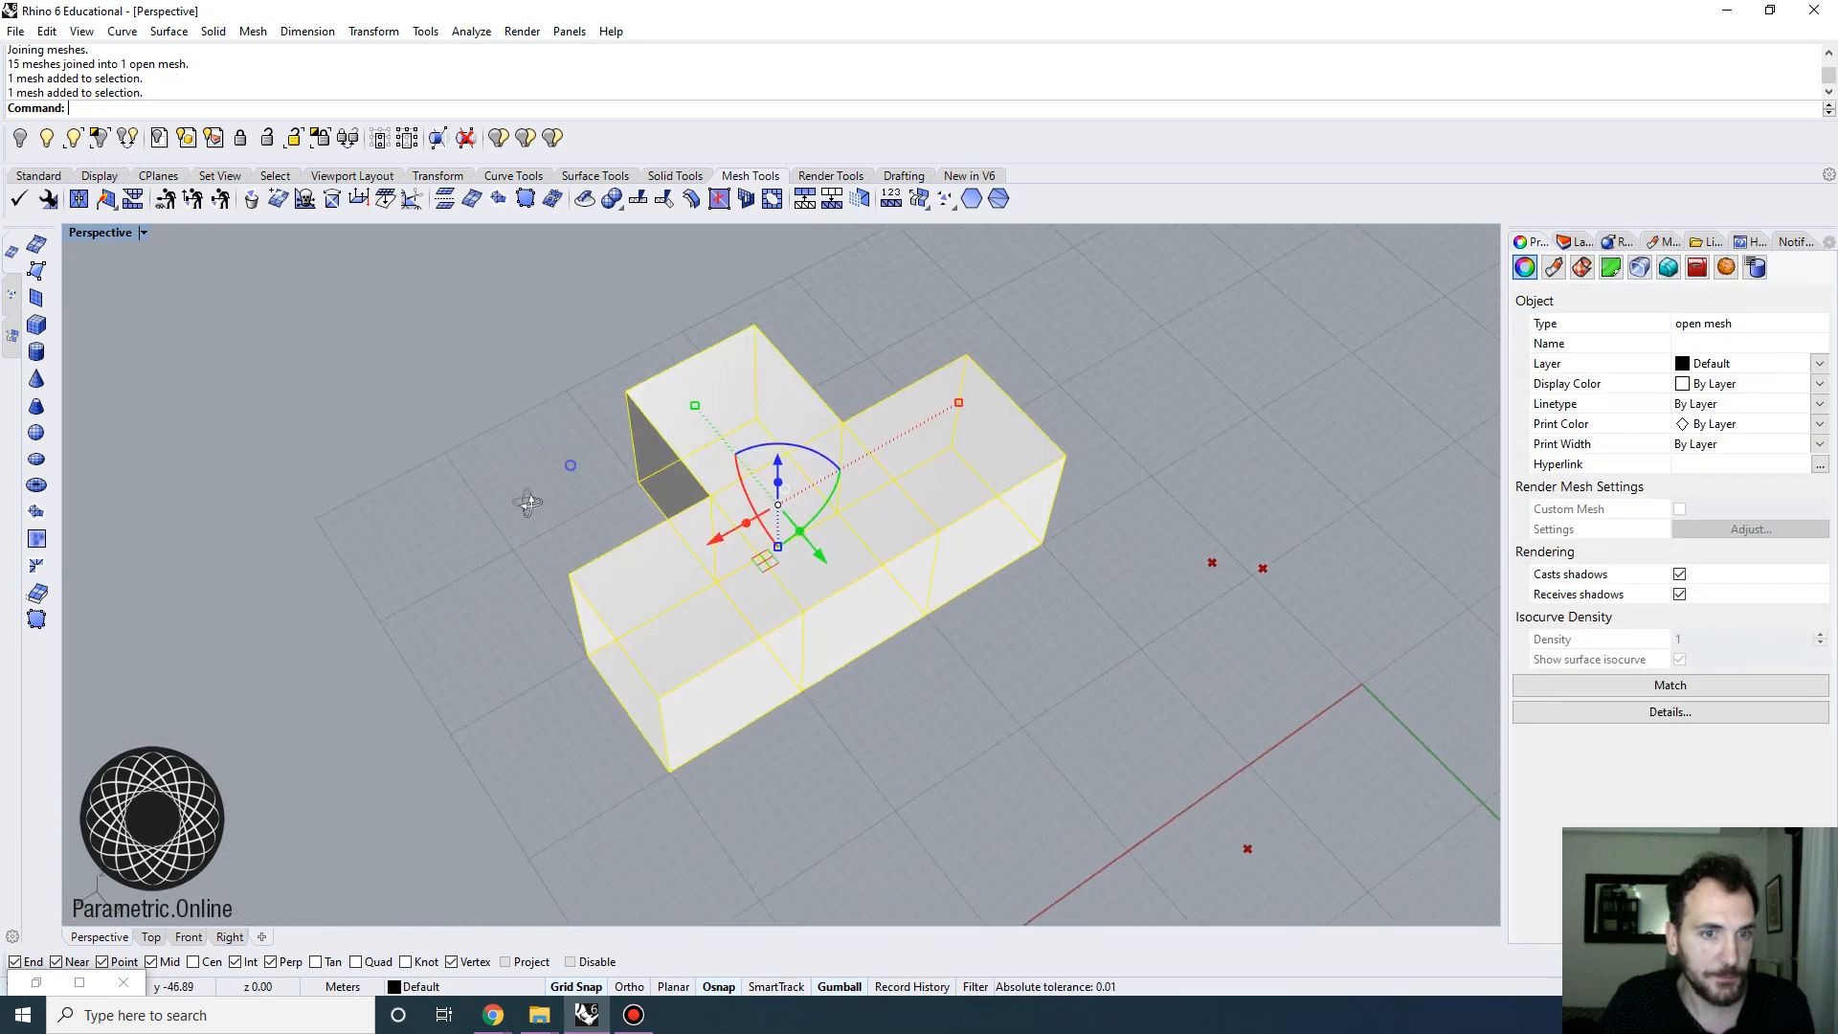
Switch the Perspective viewport to Wireframe display and turn on the control points of the T-shaped mesh
click(107, 235)
click(96, 284)
scroll(517, 460, down, 3)
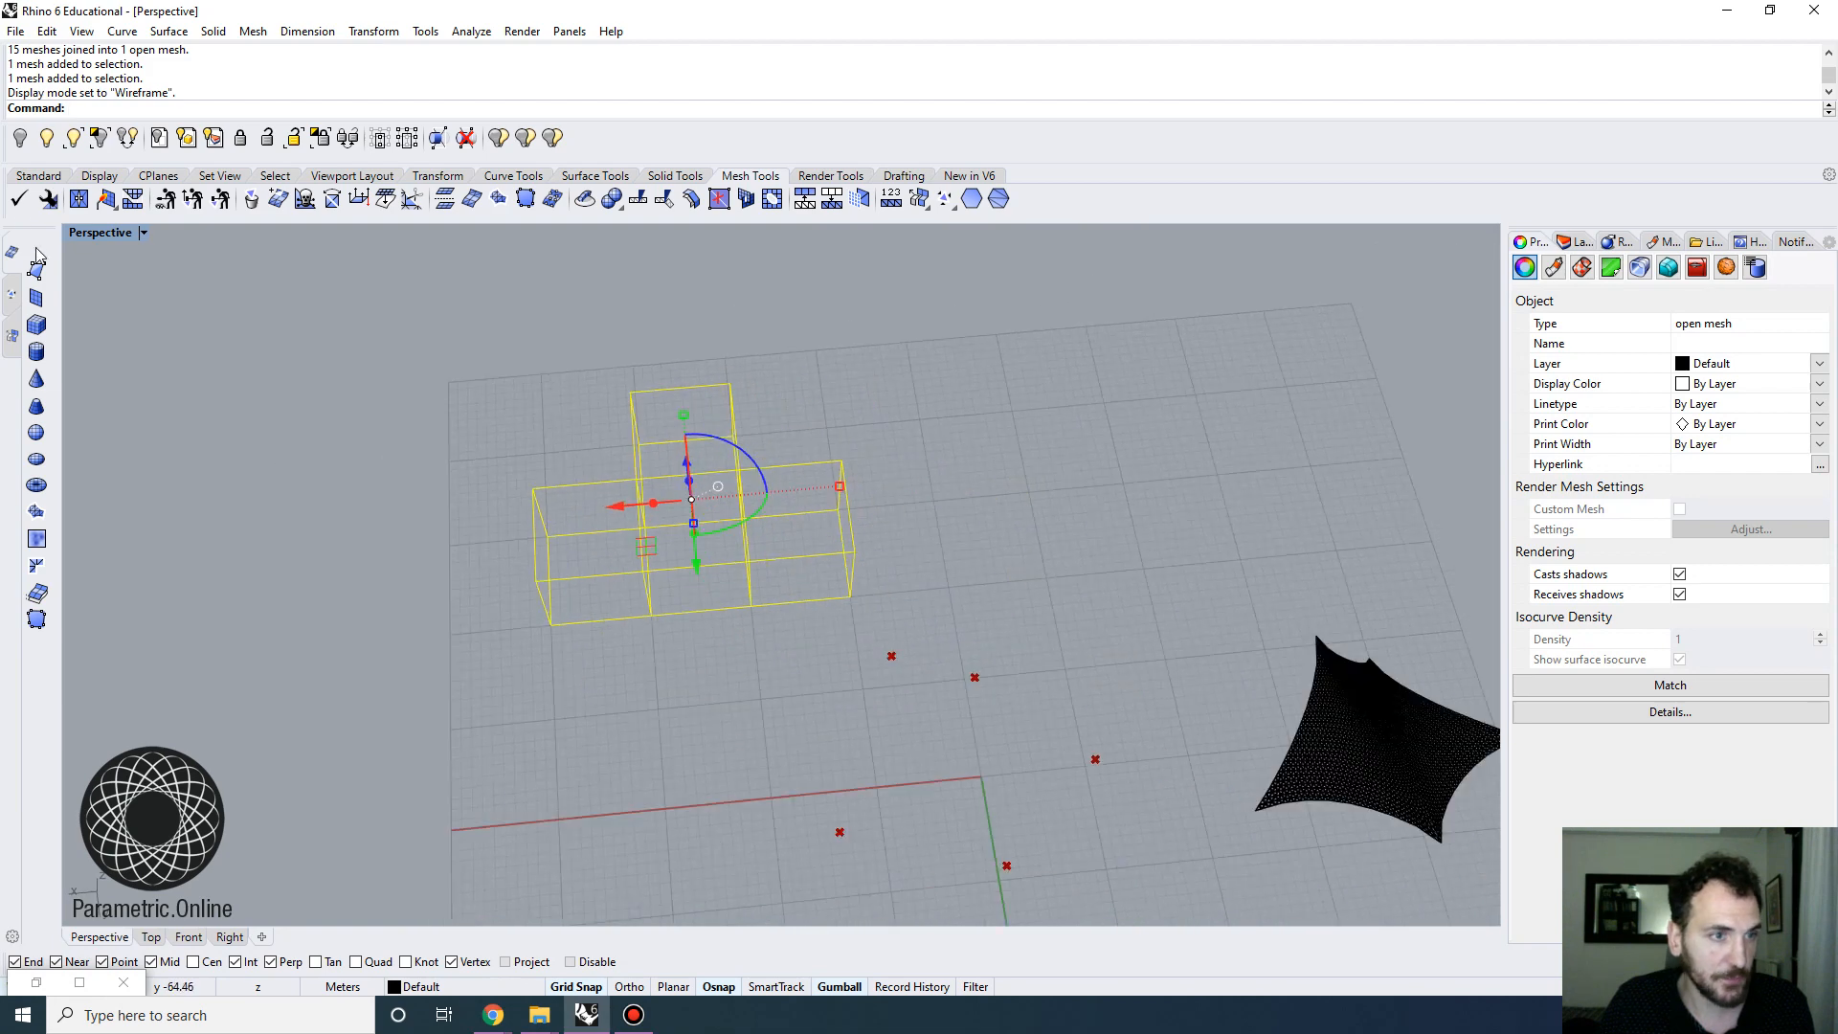
click(36, 178)
click(41, 539)
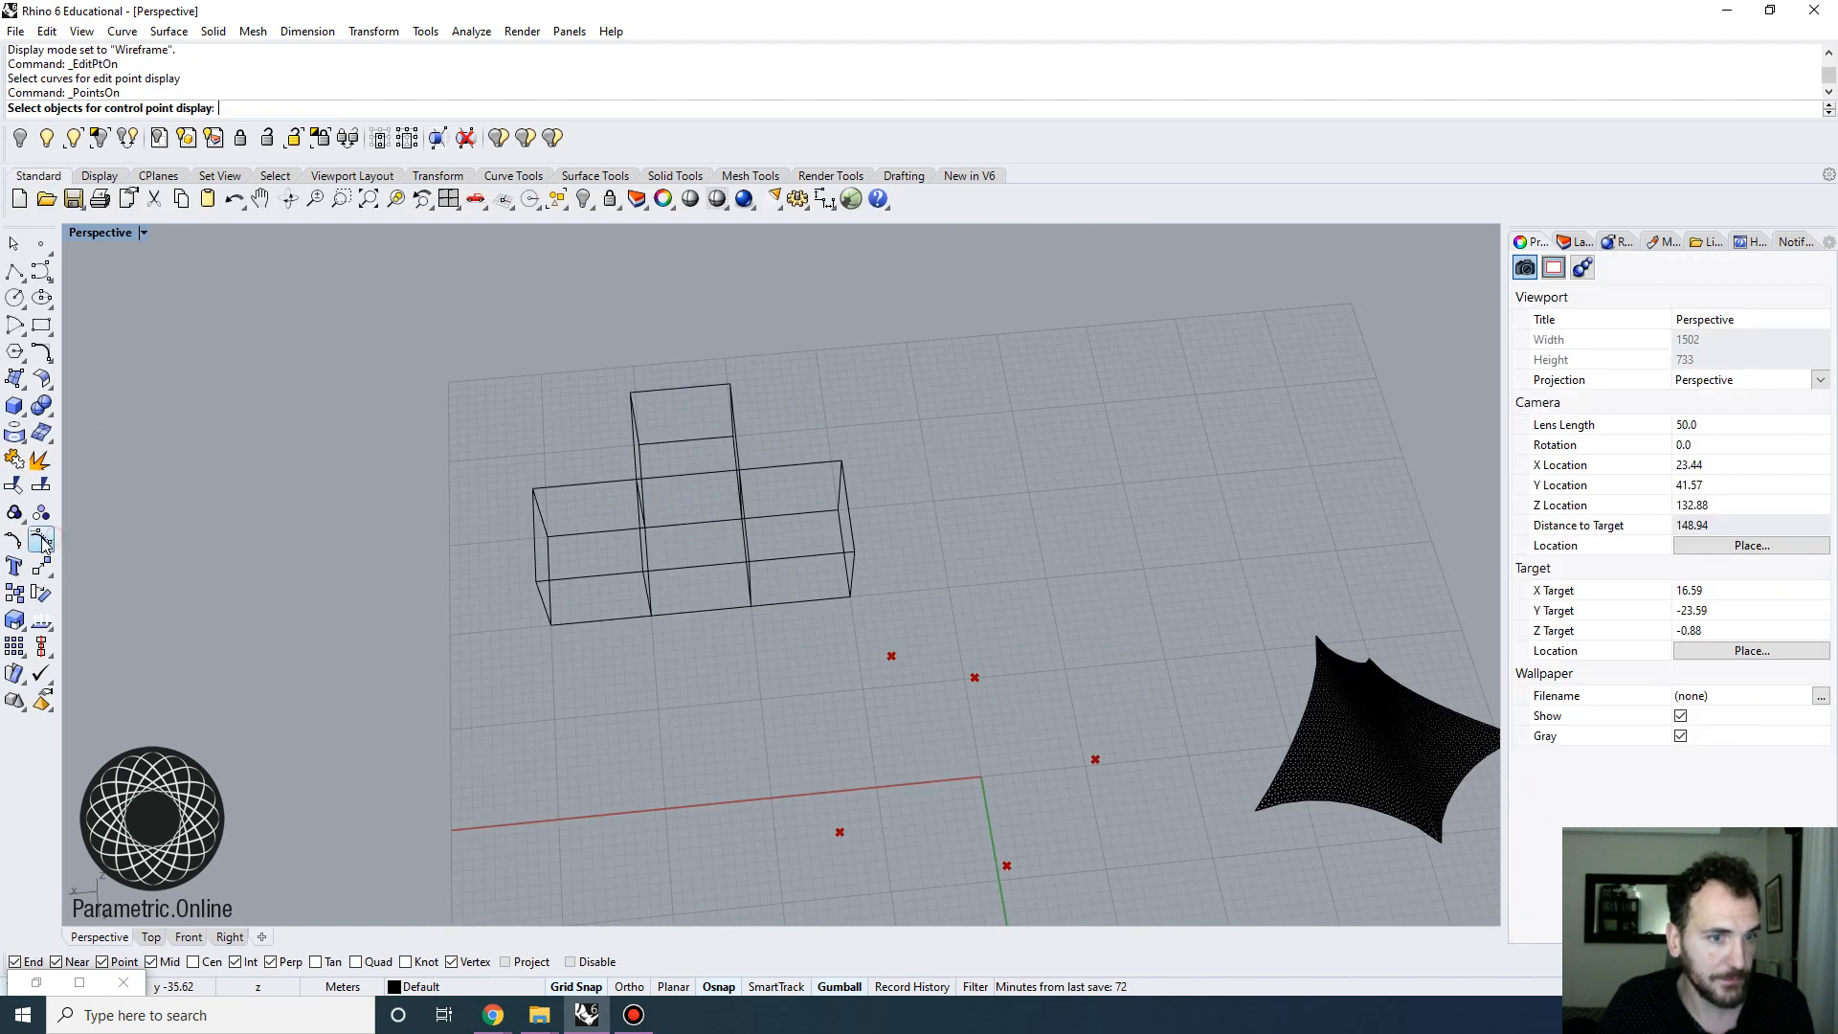
click(557, 582)
click(41, 540)
scroll(493, 471, up, 4)
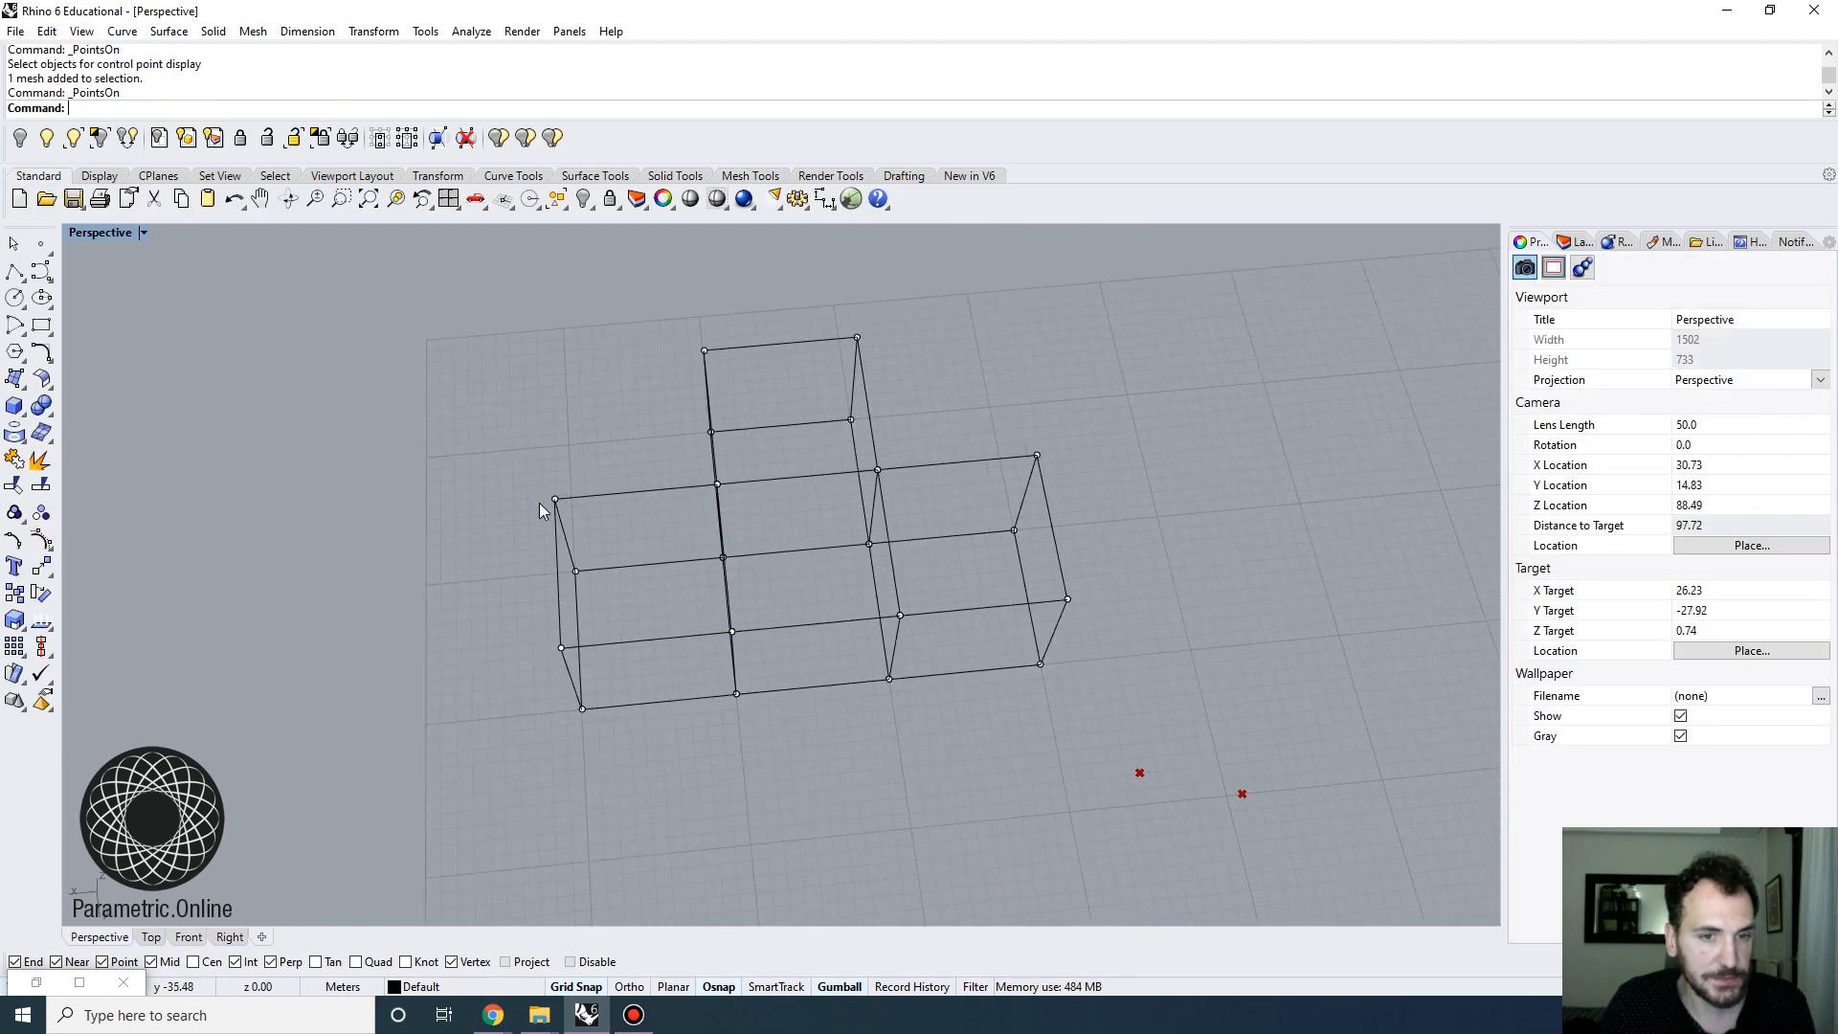
Move the end points of one of the two in-line arms outward to lengthen that arm
drag(515, 424, 630, 787)
mouse_move(638, 713)
right_down()
mouse_move(665, 631)
mouse_move(607, 699)
right_up()
drag(543, 559, 325, 531)
mouse_move(553, 594)
right_down()
mouse_move(549, 572)
mouse_move(529, 610)
right_up()
right_drag(820, 580, 839, 516)
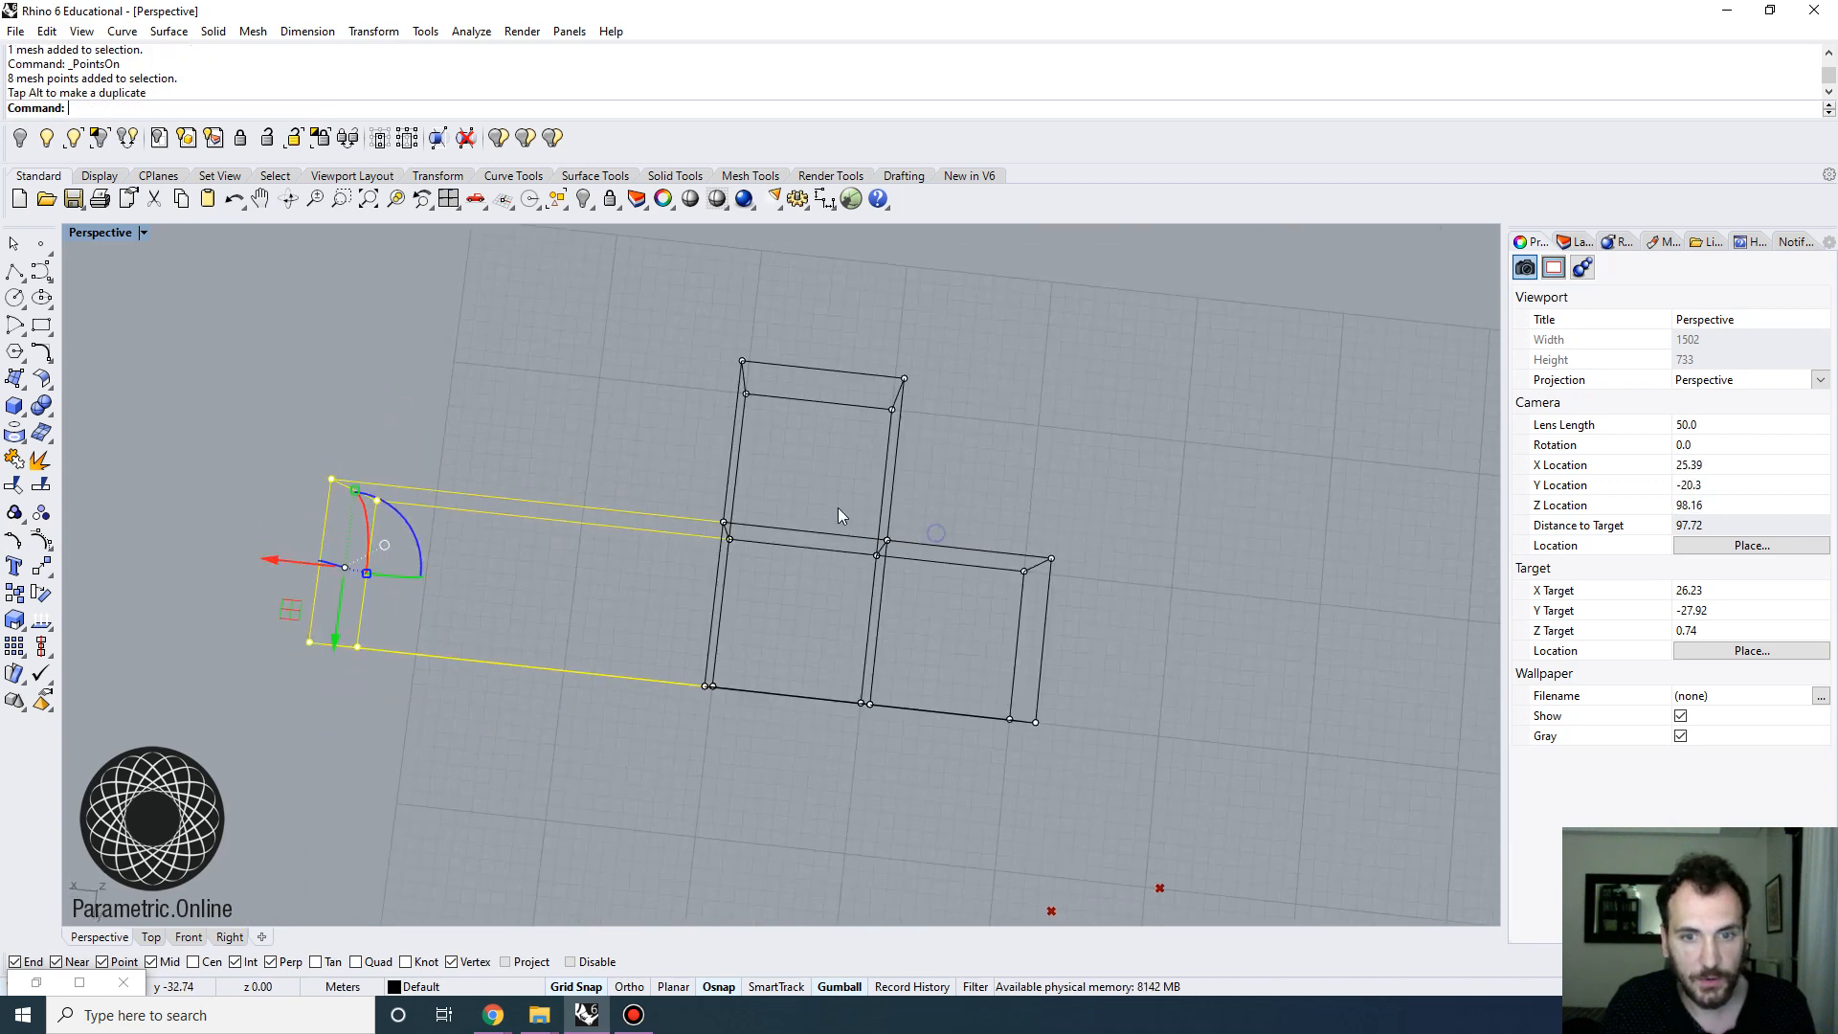
Rotate the points of the shorter in-line arm to angle it away from the junction and shift them outward
drag(820, 494, 1129, 786)
shift+right_drag(1065, 741, 1019, 670)
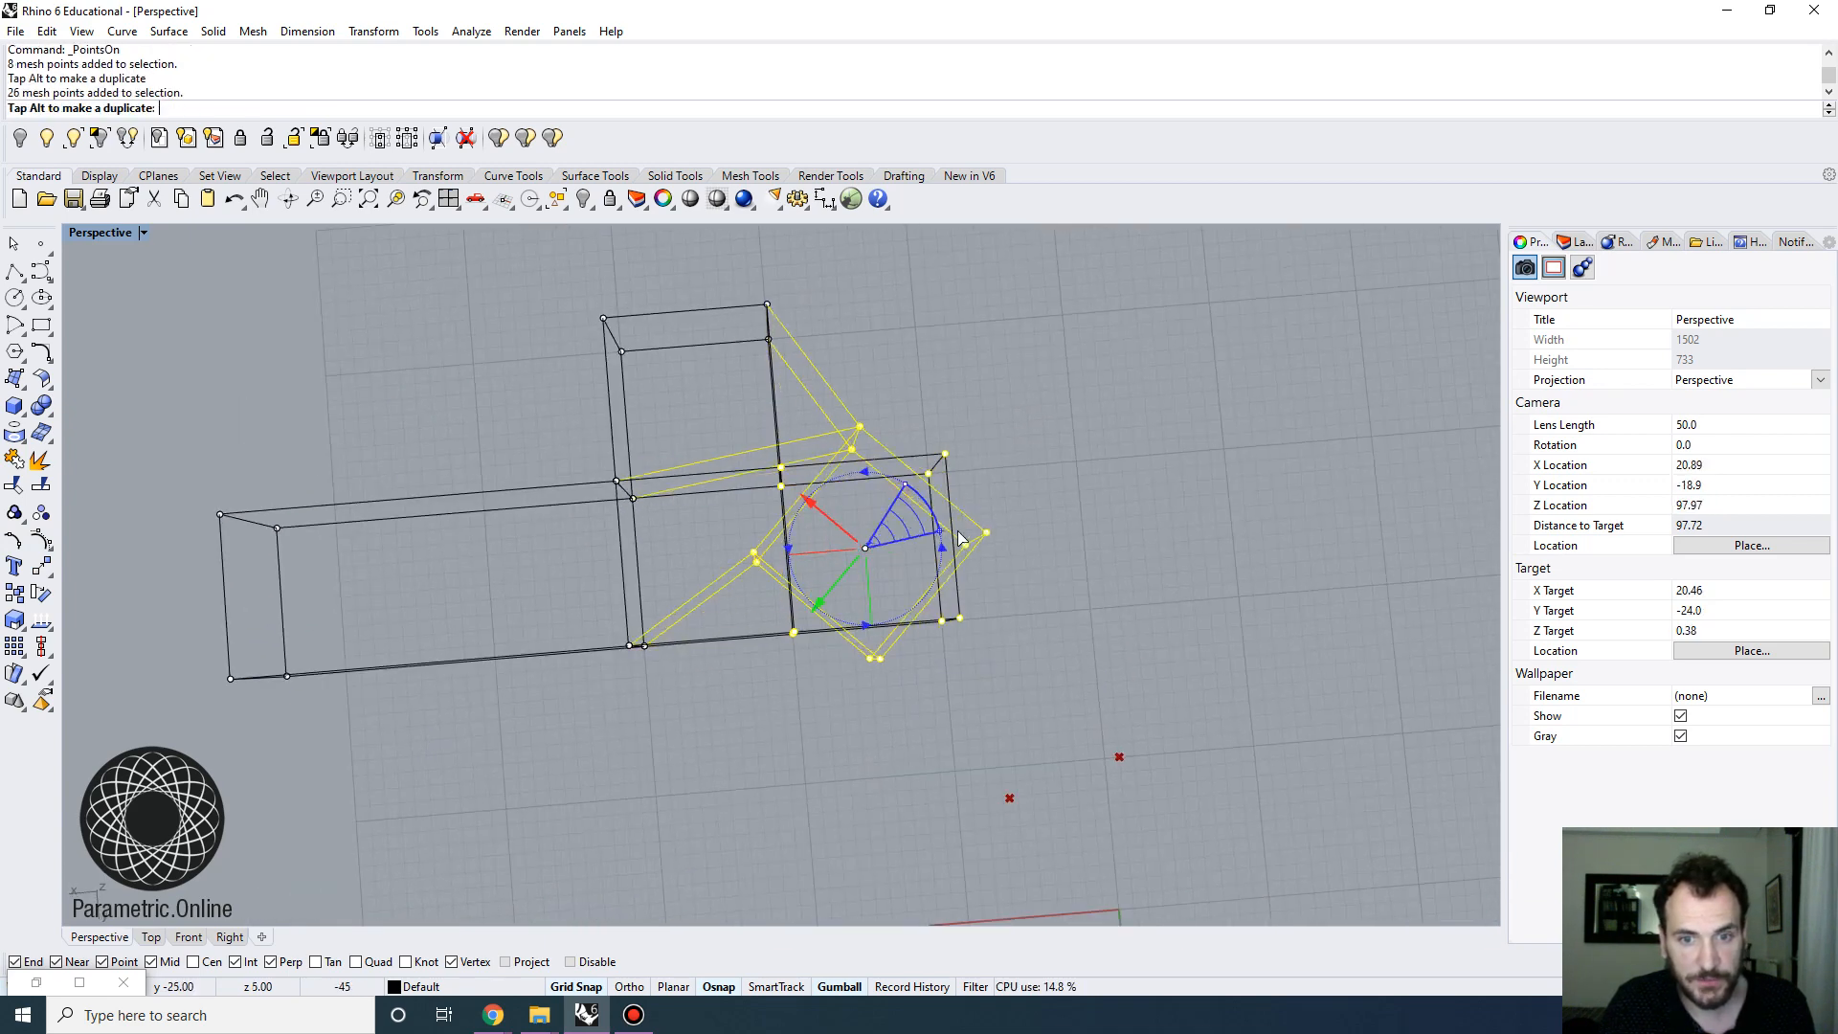
drag(962, 539, 943, 523)
drag(841, 593, 766, 637)
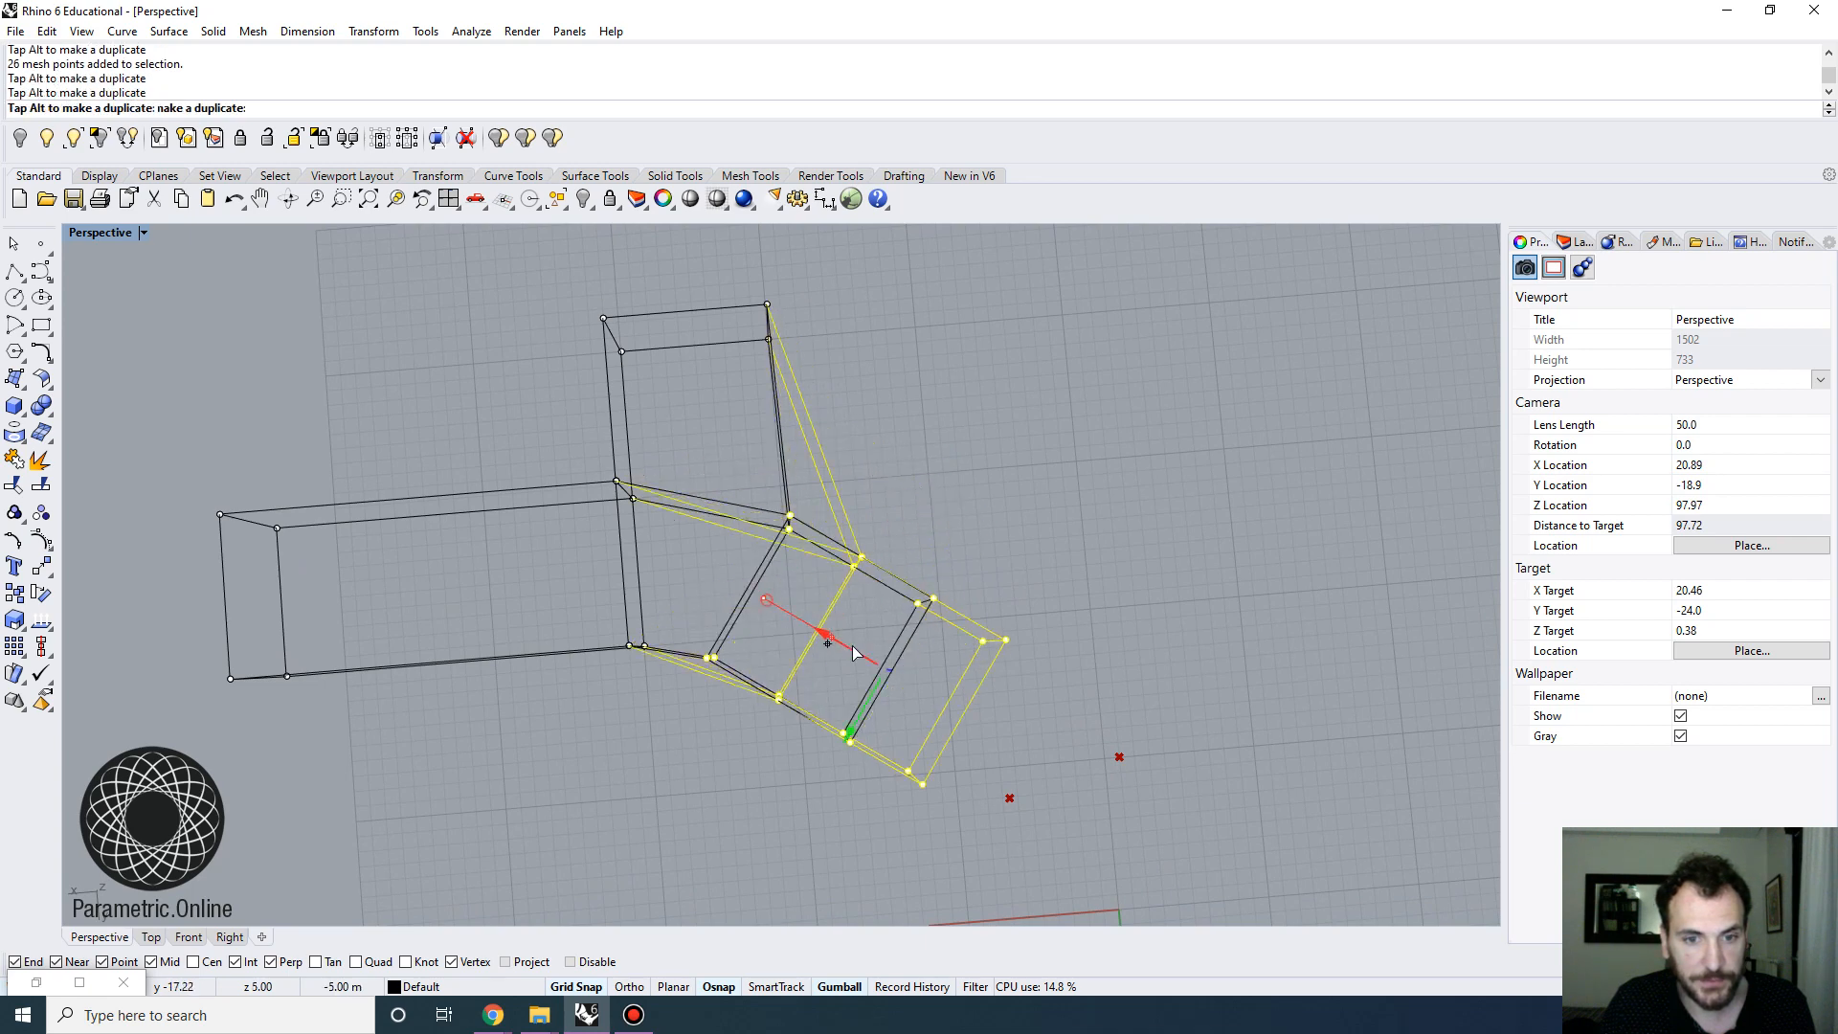
Reposition the end points of the mesh's perpendicular arm to change that arm's length and direction
right_drag(768, 583, 785, 541)
key(Escape)
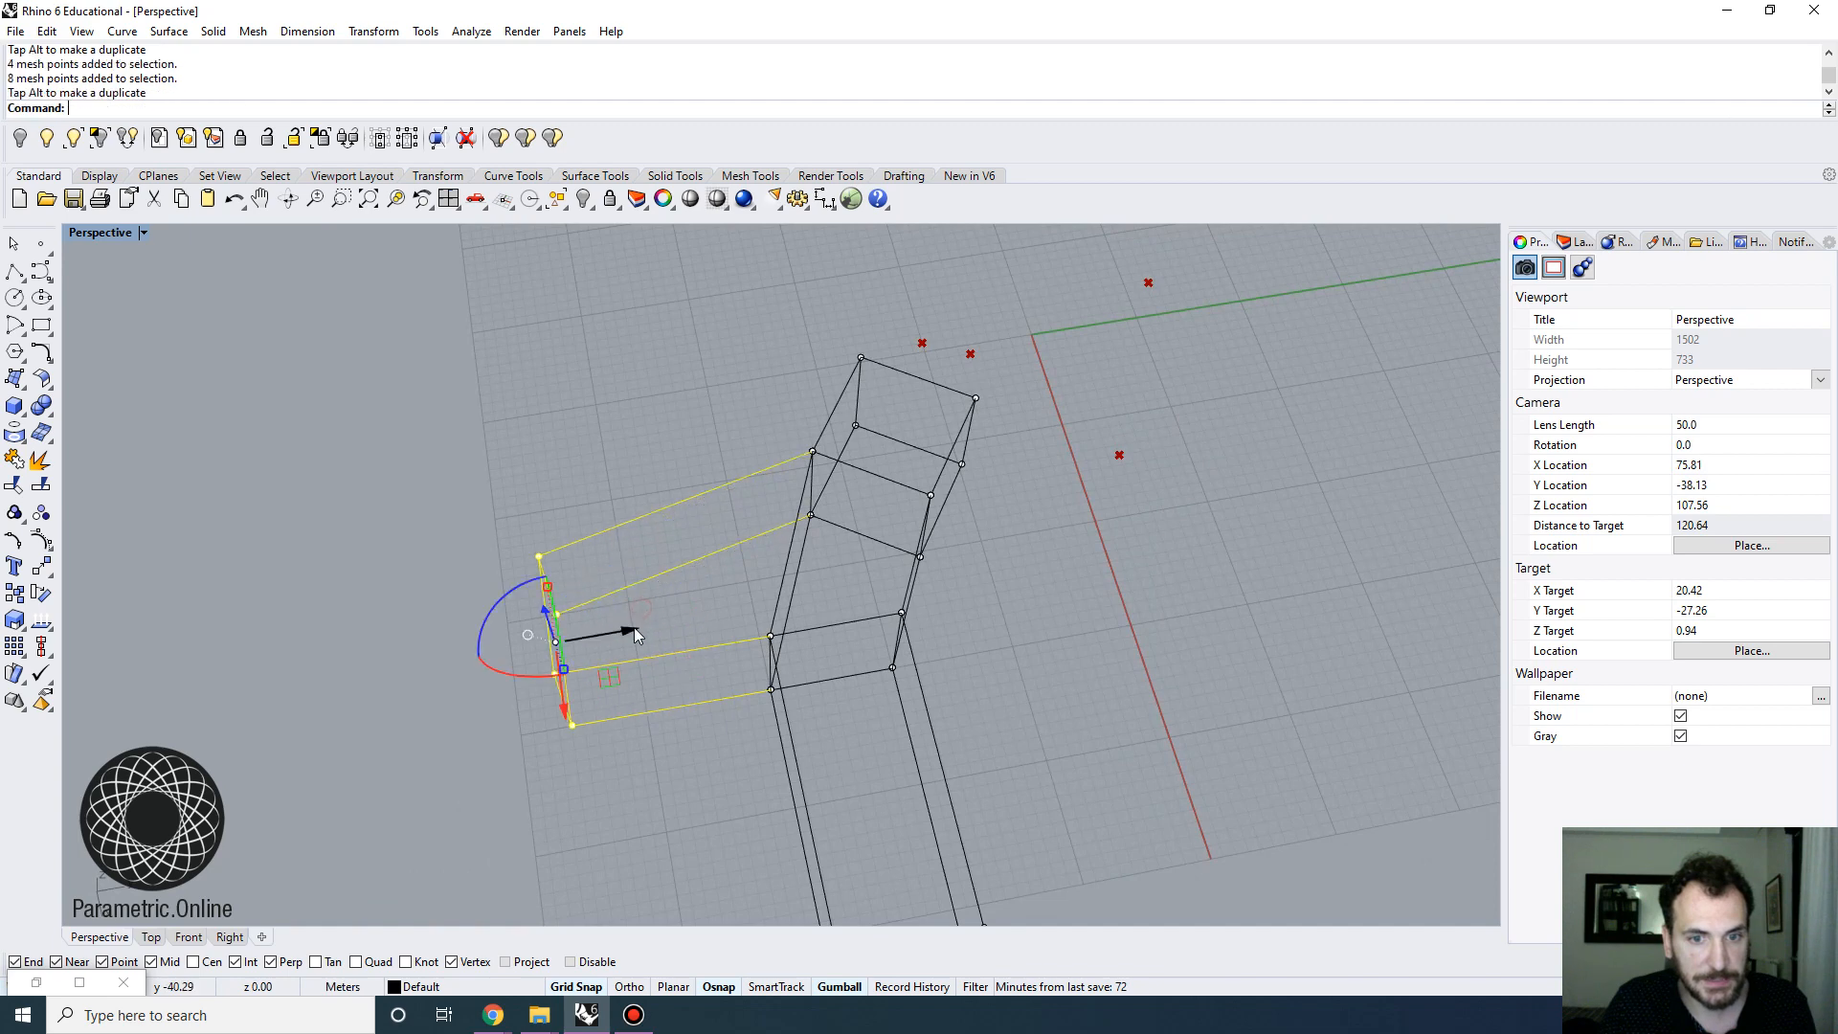
right_drag(635, 633, 576, 735)
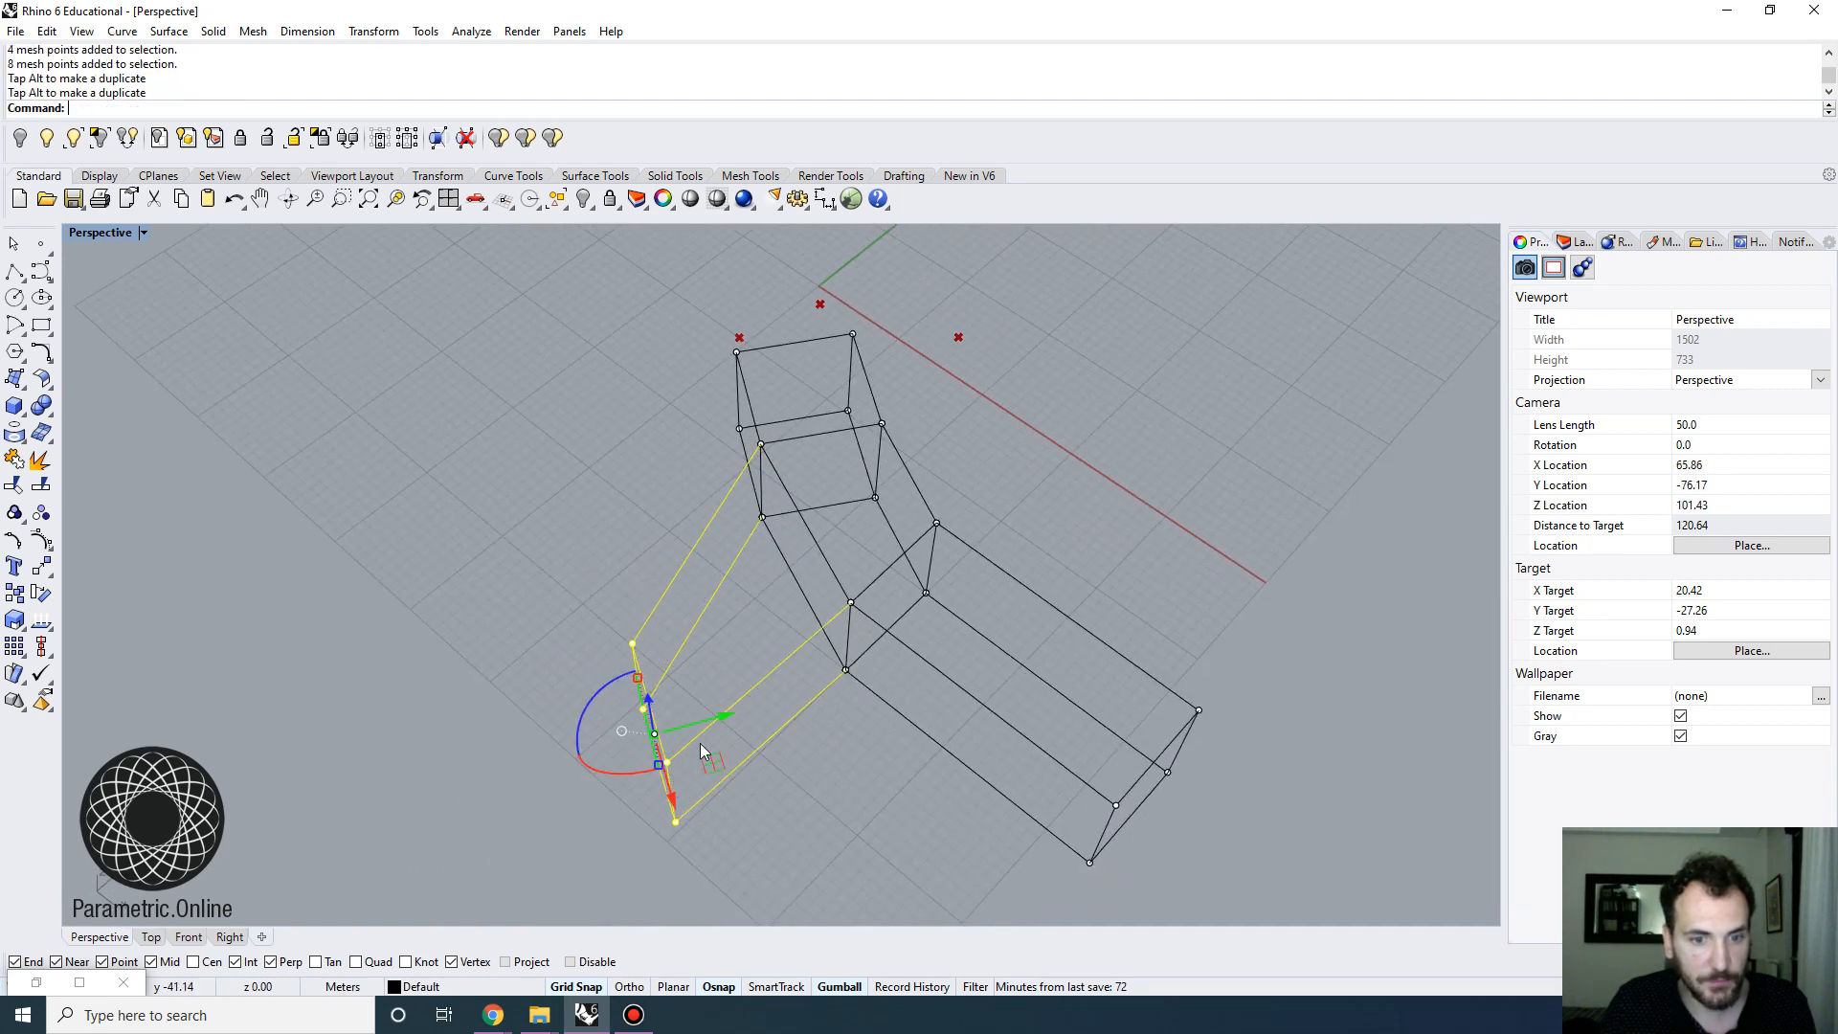
right_drag(627, 673, 664, 557)
Move the end points of the long arm inward to shorten it, and finish the control-point editing
drag(533, 694, 526, 676)
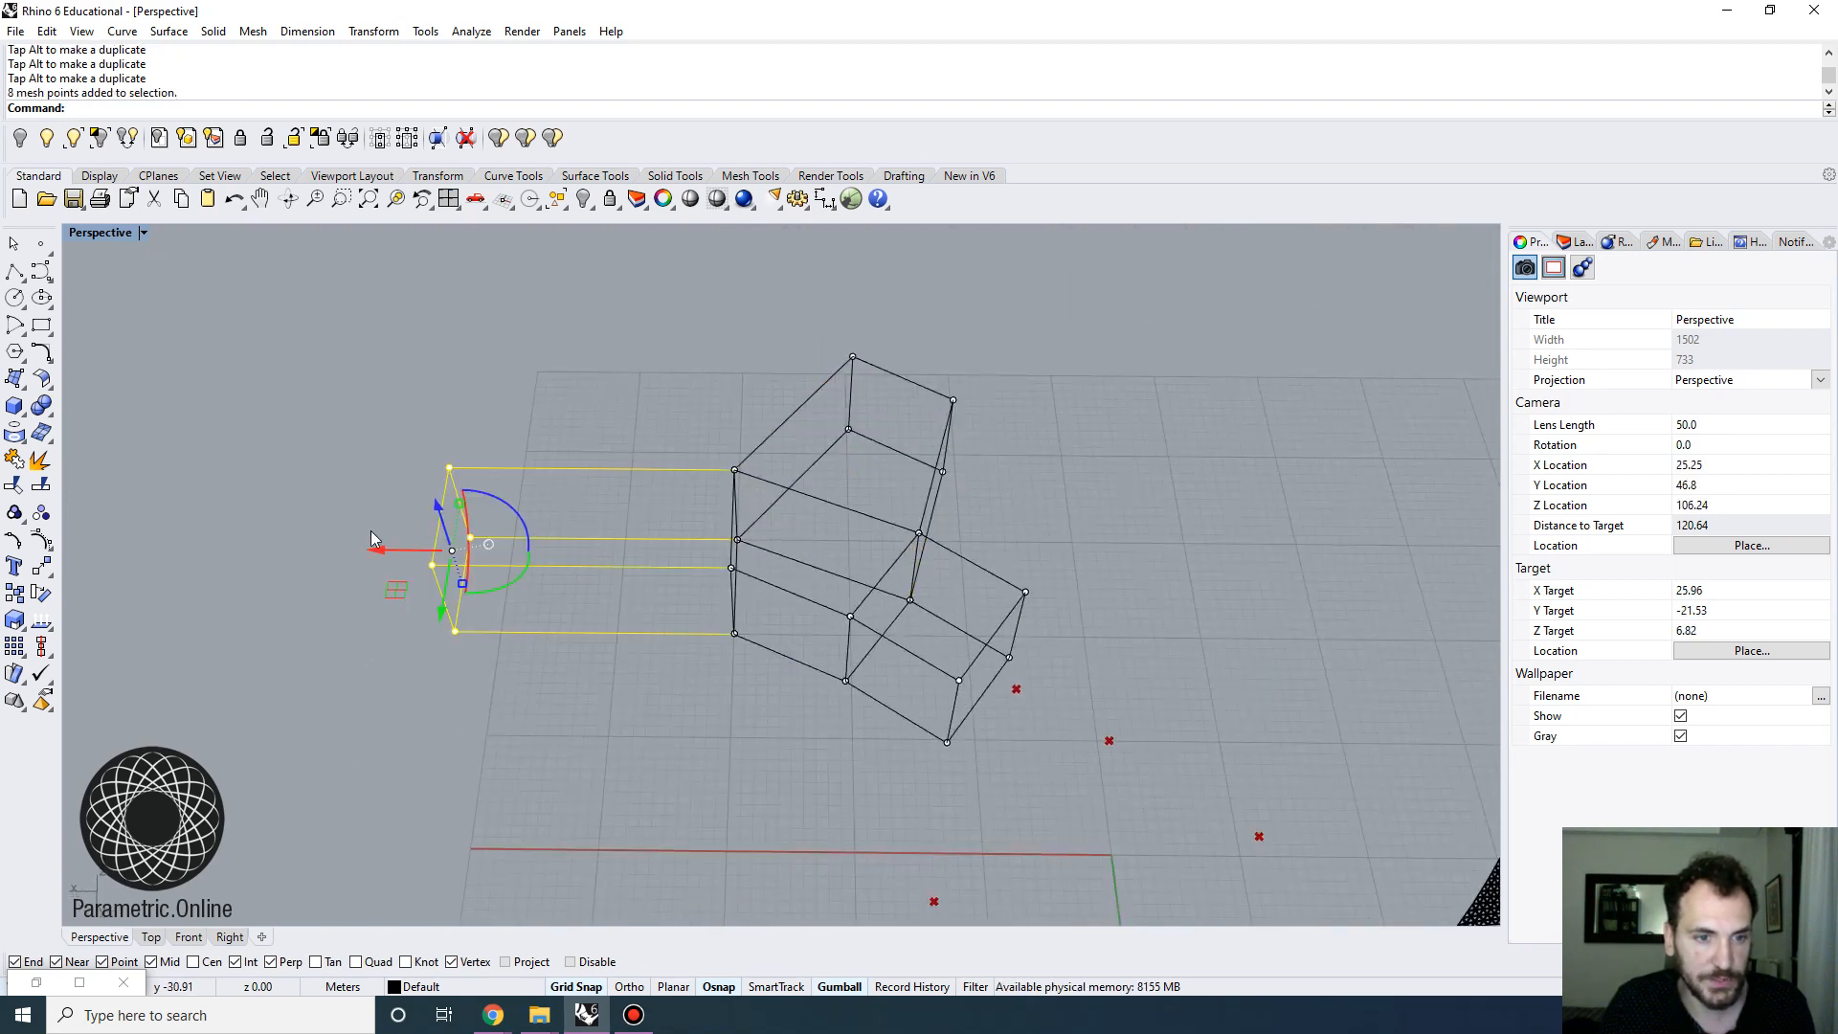
drag(521, 566, 522, 566)
right_drag(586, 578, 815, 609)
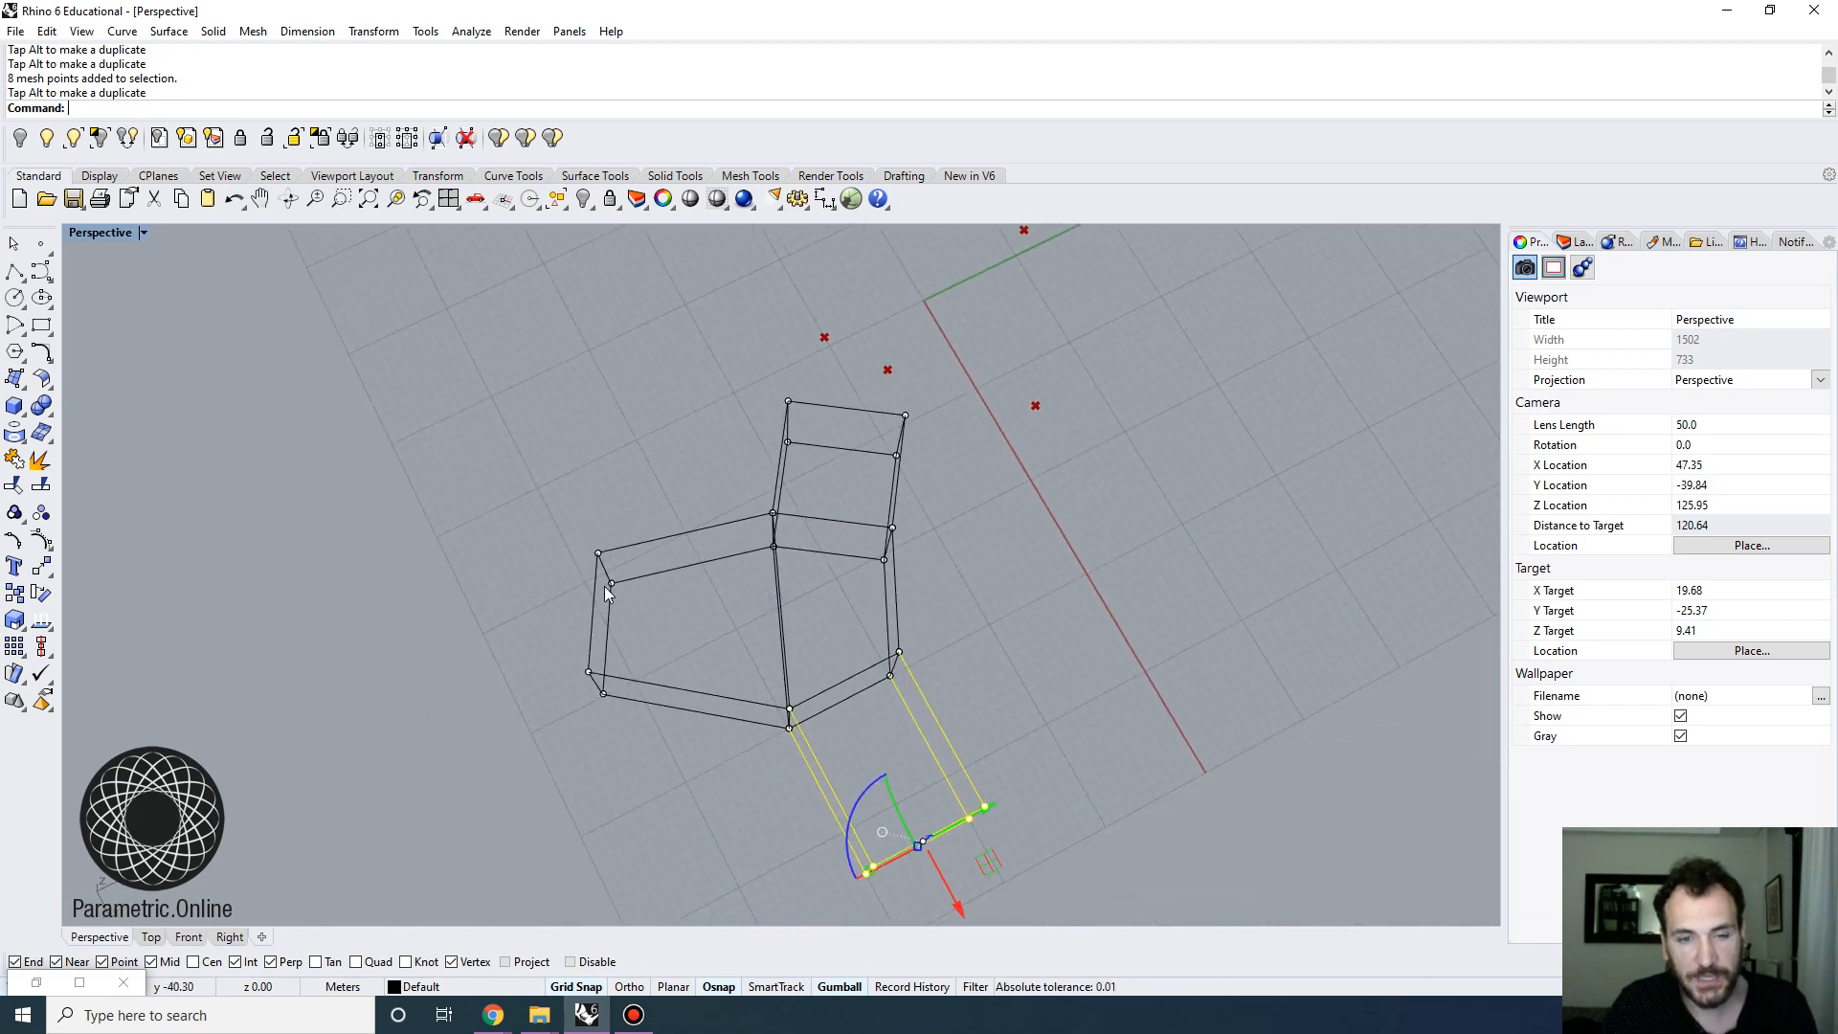
right_drag(605, 594, 657, 657)
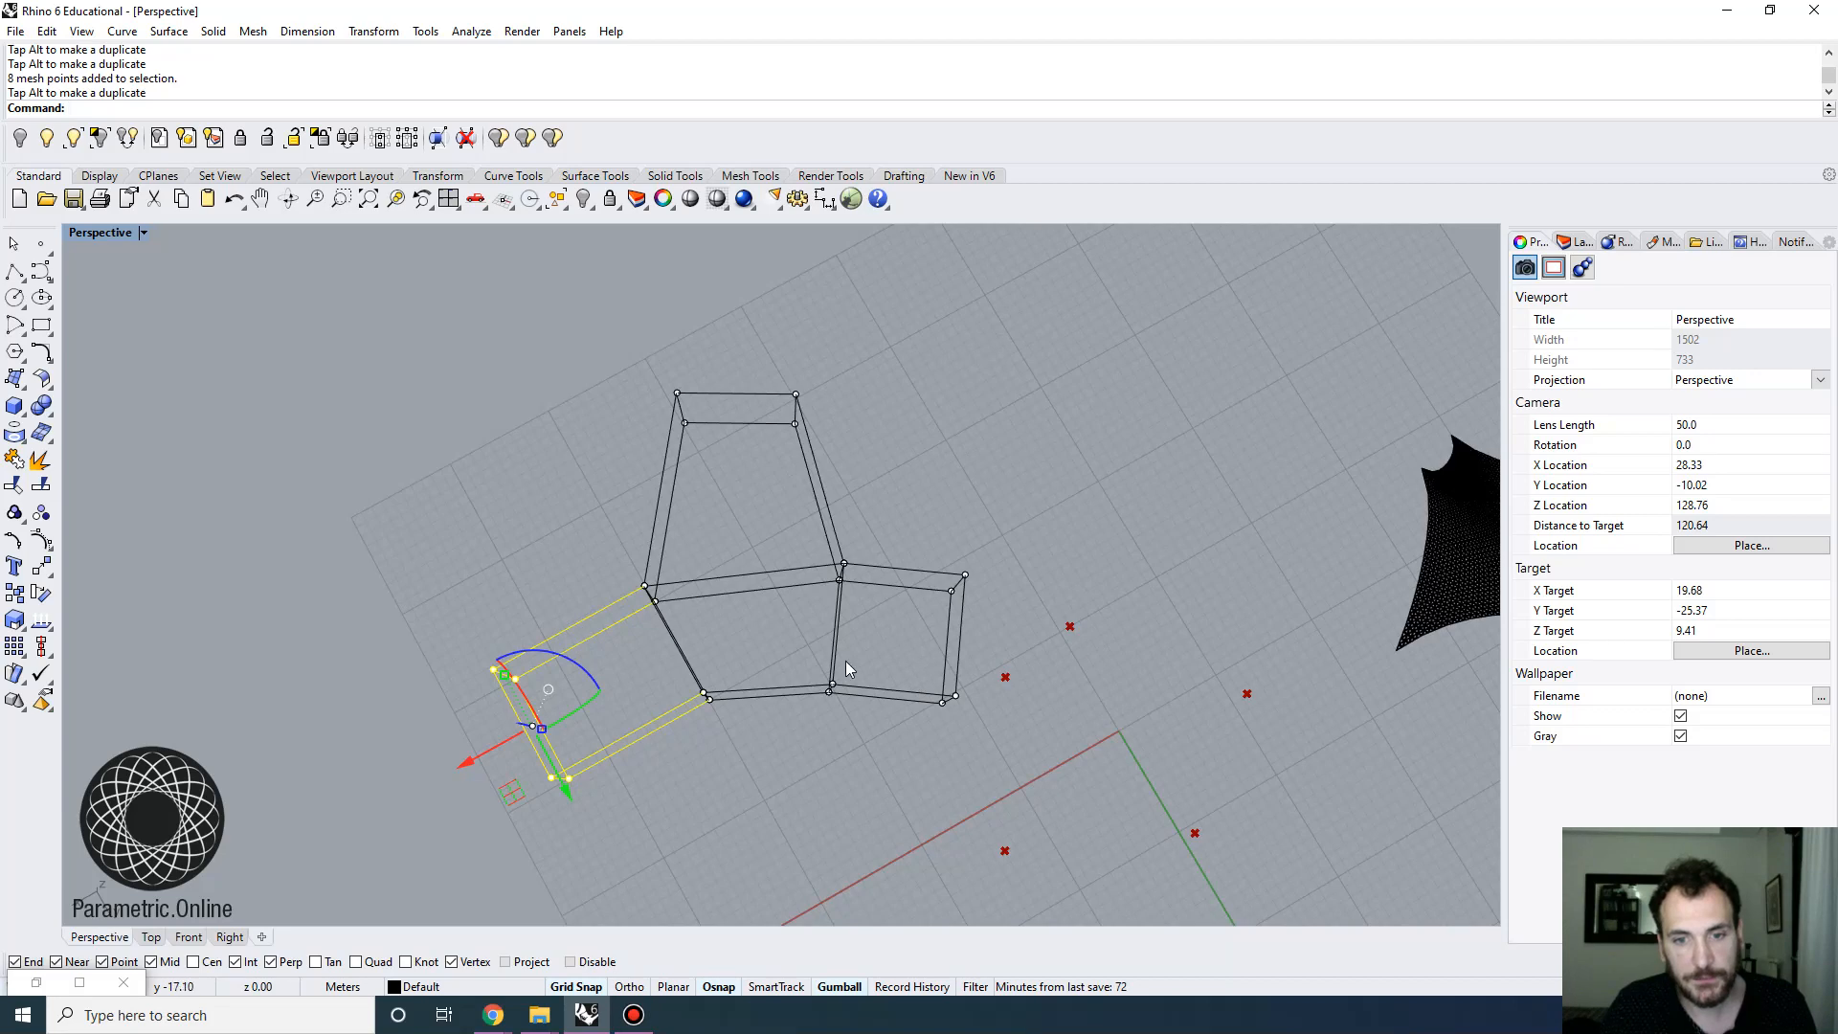
right_drag(846, 669, 938, 508)
key(Escape)
key(Escape)
Raise the whole three-armed mesh vertically above the construction plane
right_drag(887, 586, 859, 559)
click(859, 563)
scroll(725, 570, down, 5)
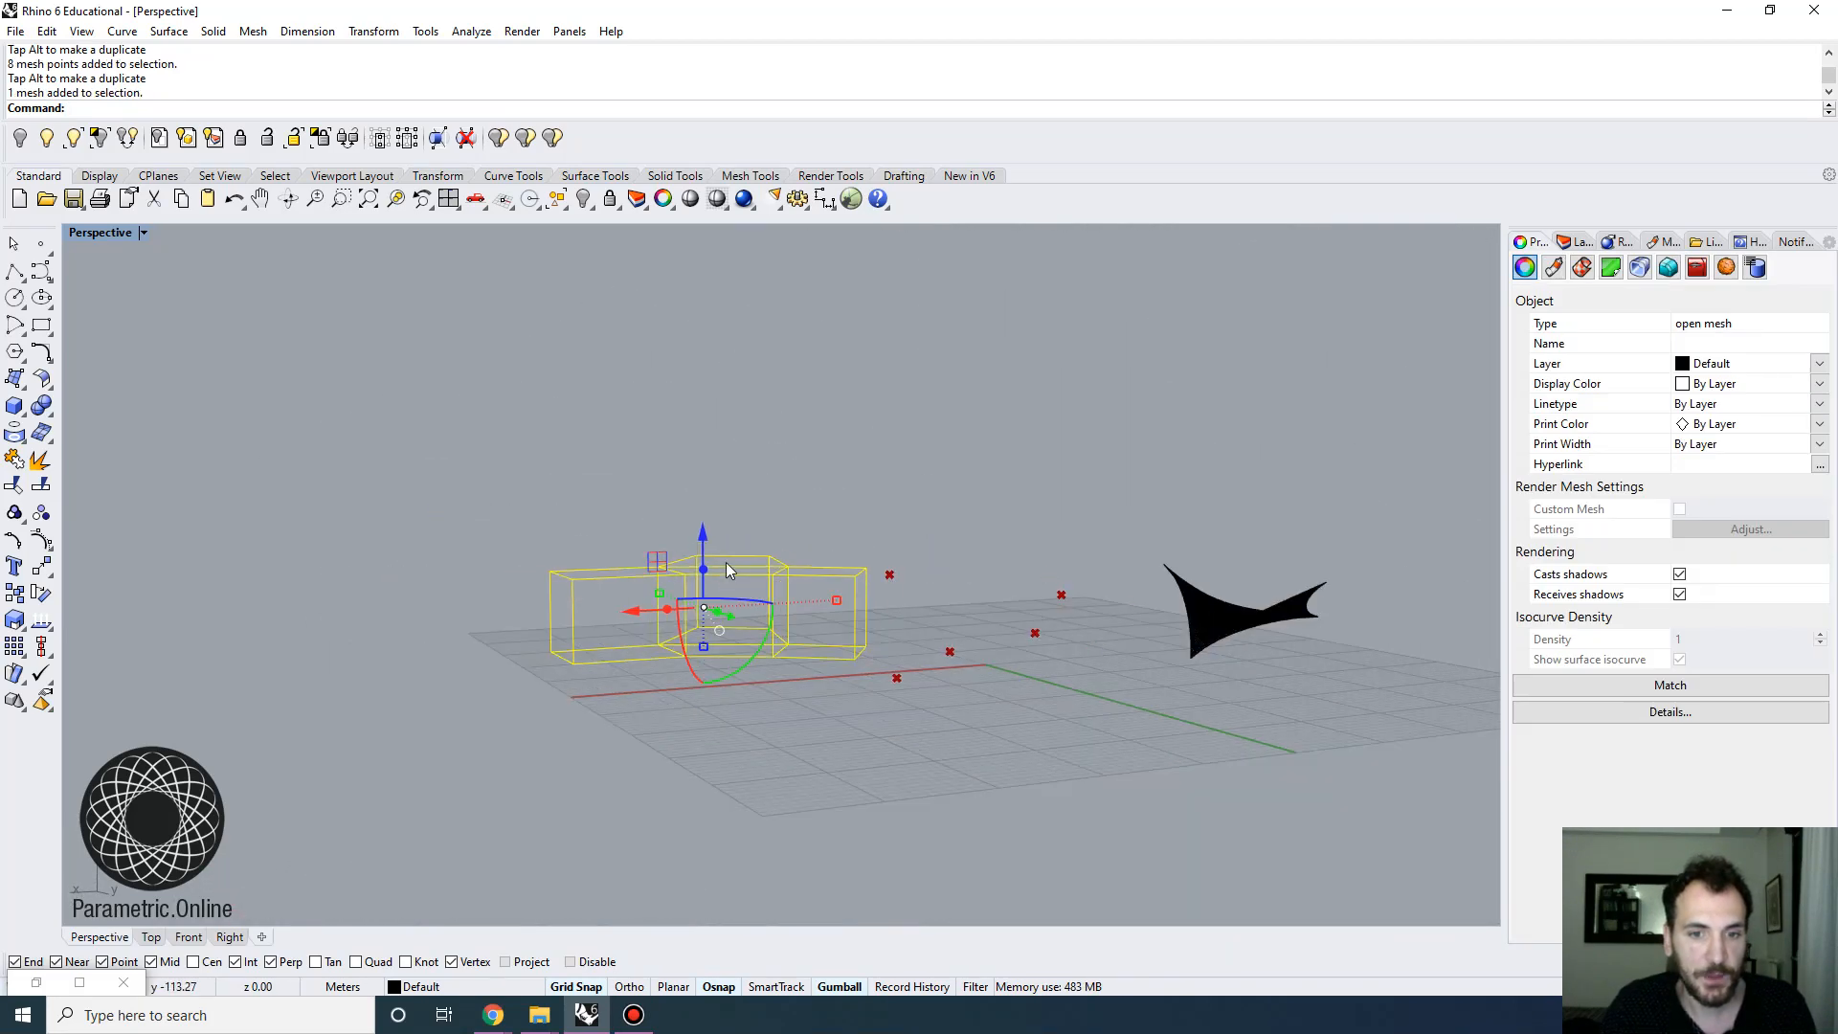
drag(705, 552, 724, 334)
key(Escape)
right_drag(724, 335, 842, 574)
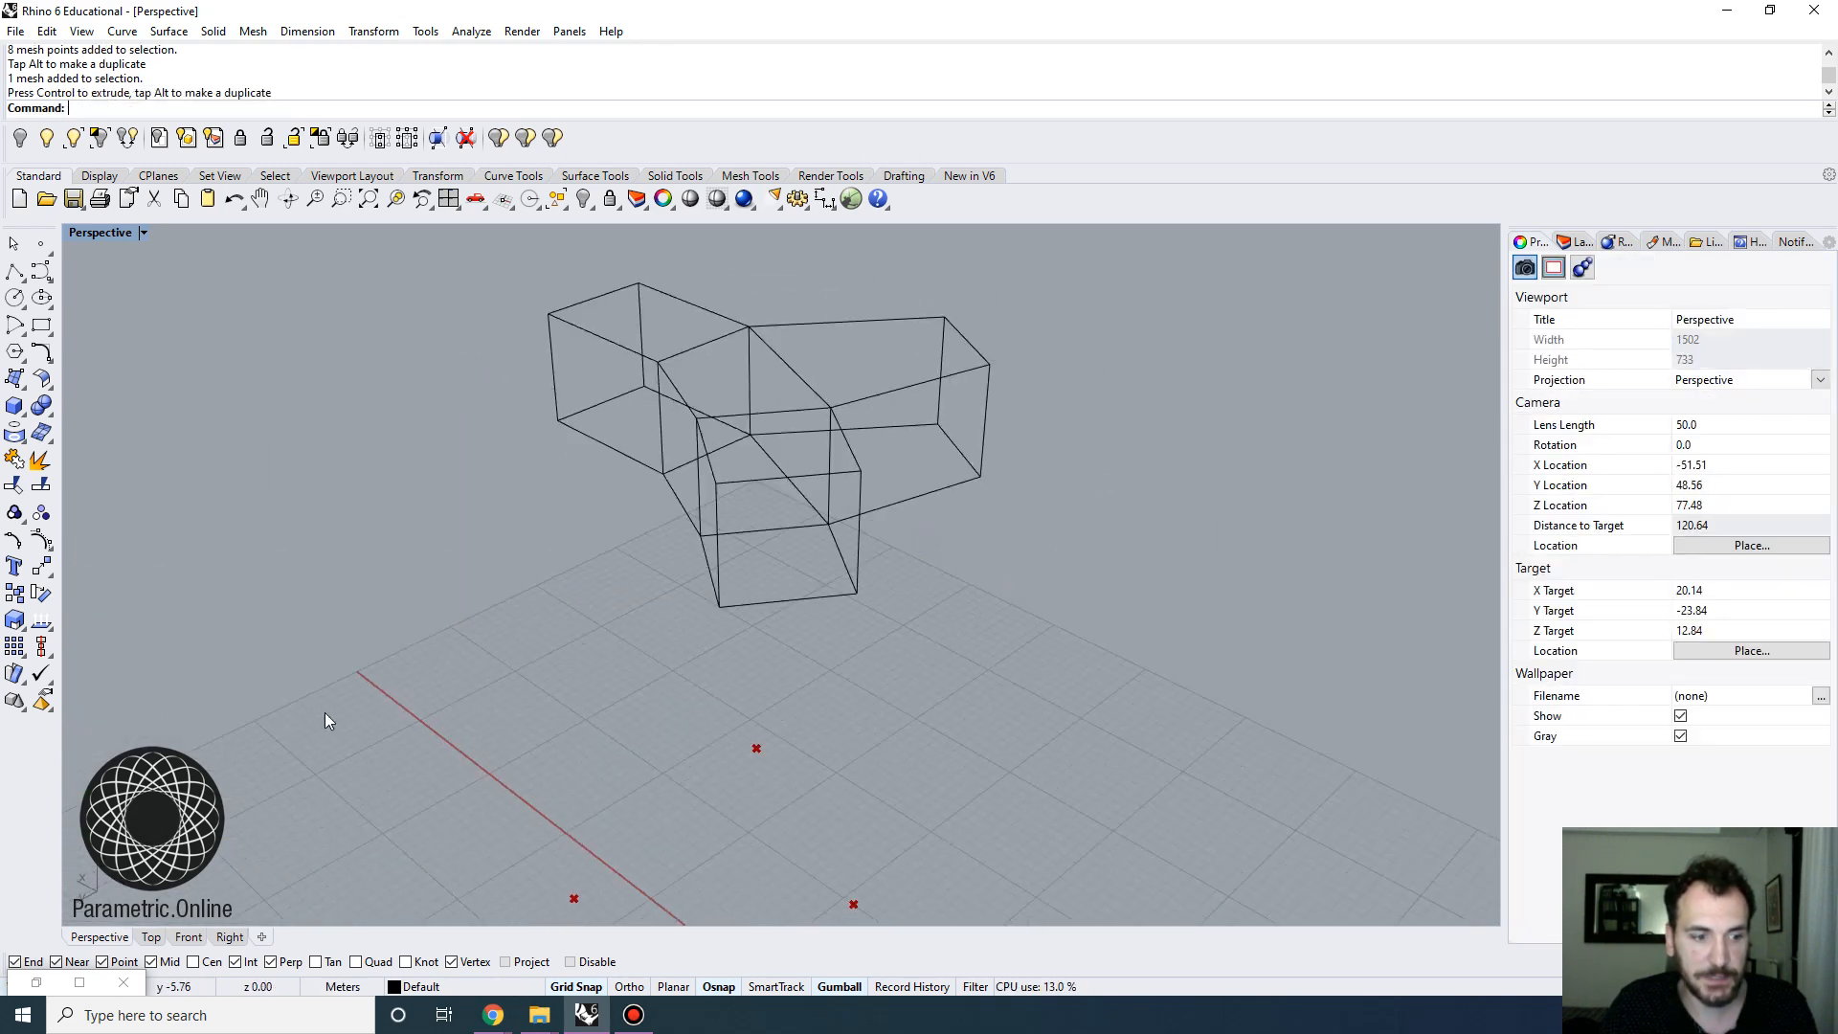
Switch to Grasshopper and turn off the preview of the anchor Point parameter in the original definition
click(35, 986)
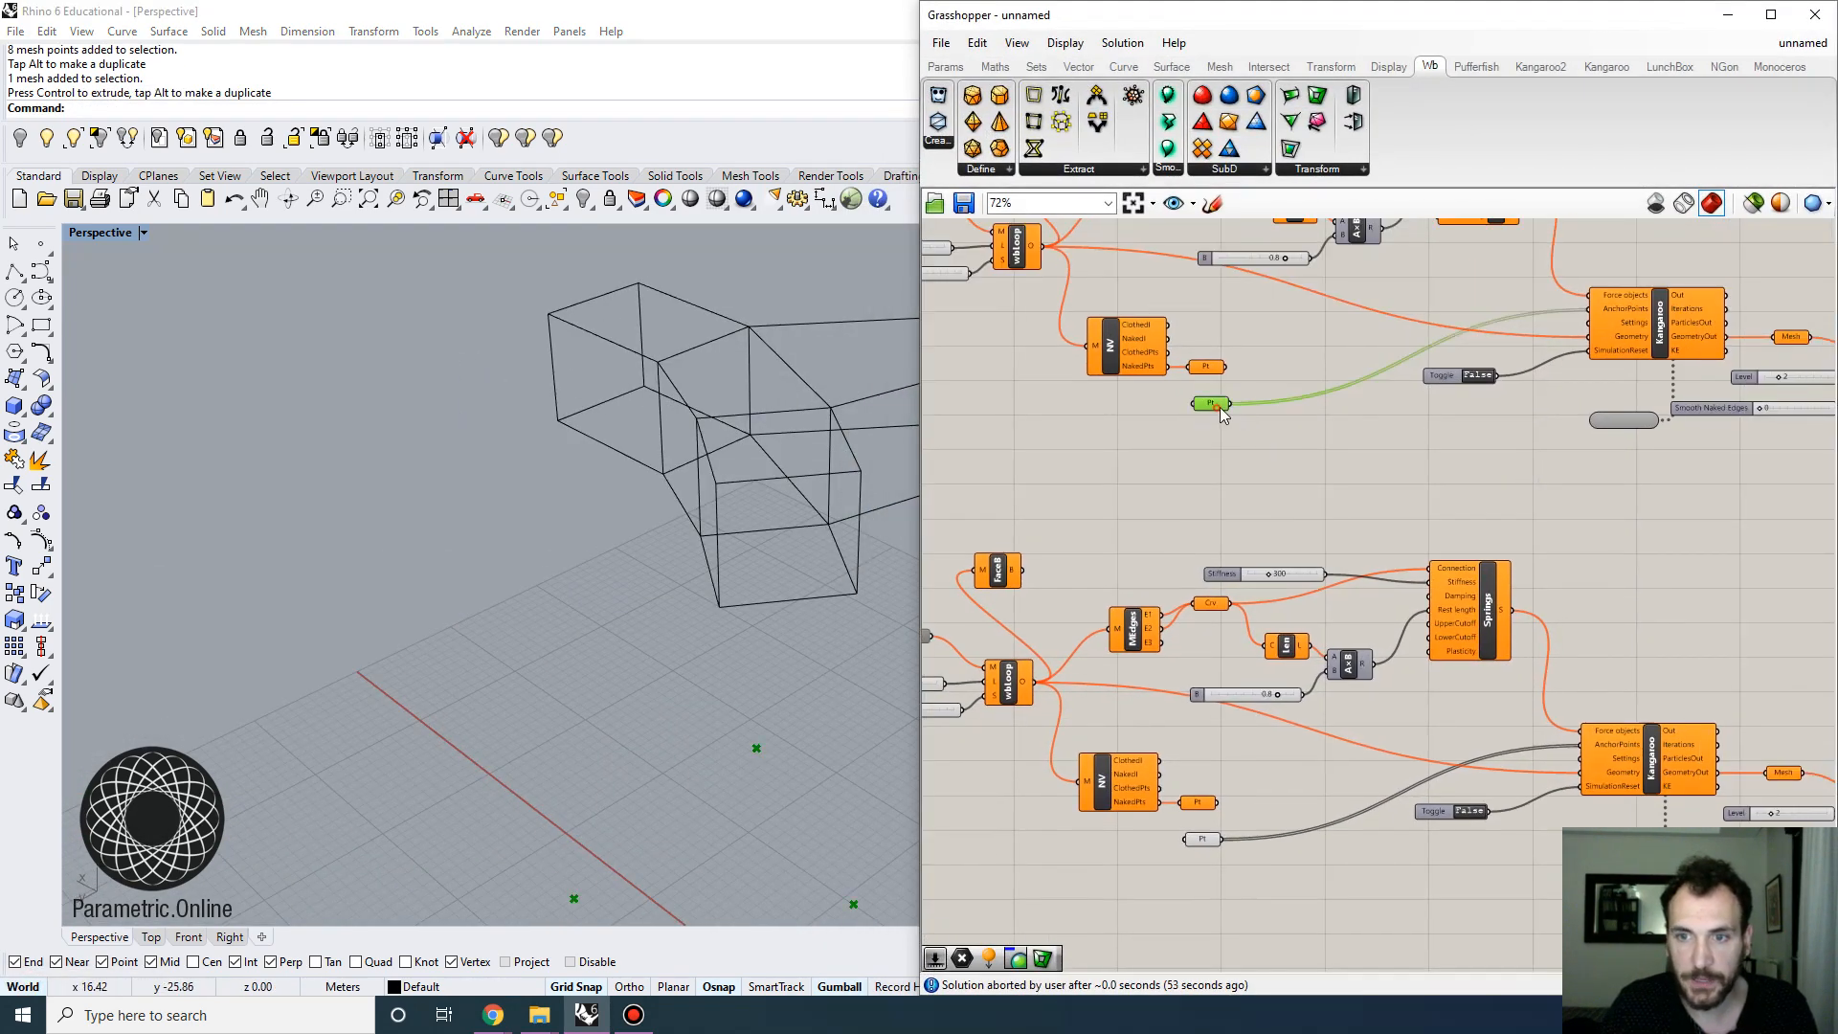
right_click(1215, 404)
click(1255, 455)
Clear the stored values of the anchor Point parameter in the duplicated definition
shift+right_drag(684, 529, 554, 473)
scroll(1250, 446, down, 4)
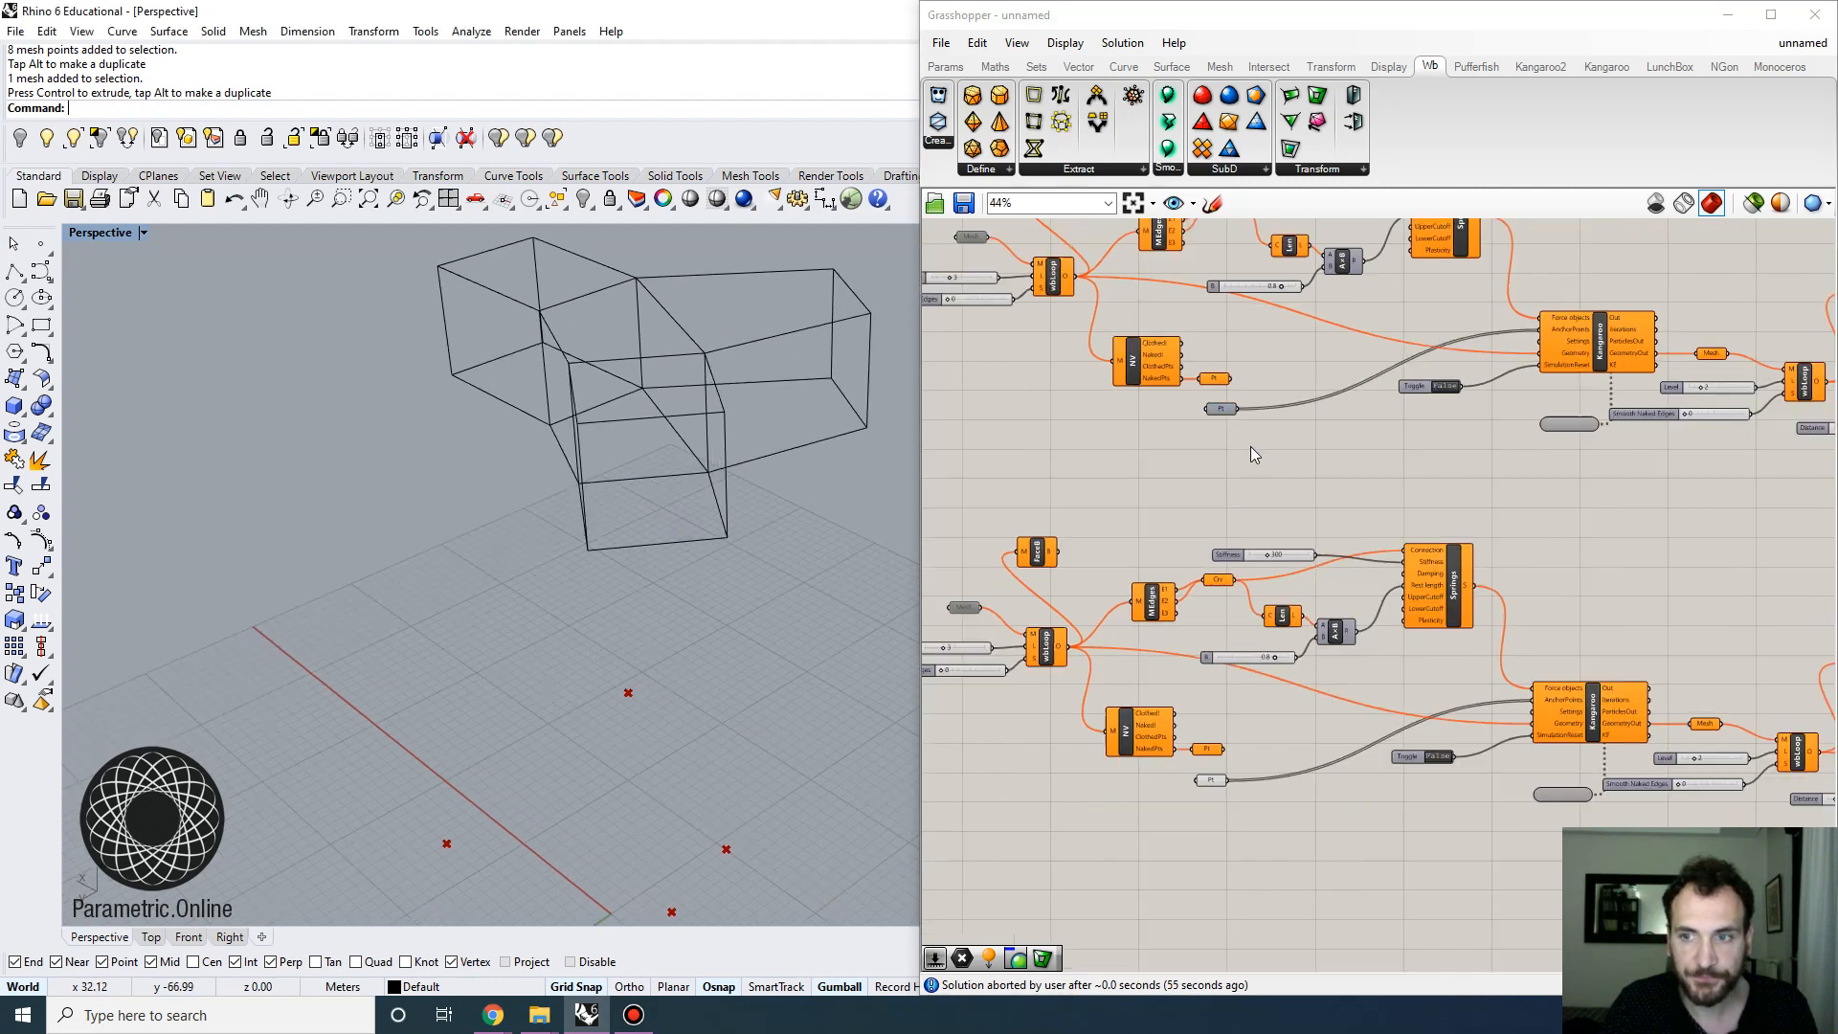
right_drag(1250, 446, 1330, 452)
shift+right_drag(802, 606, 681, 484)
scroll(682, 484, down, 3)
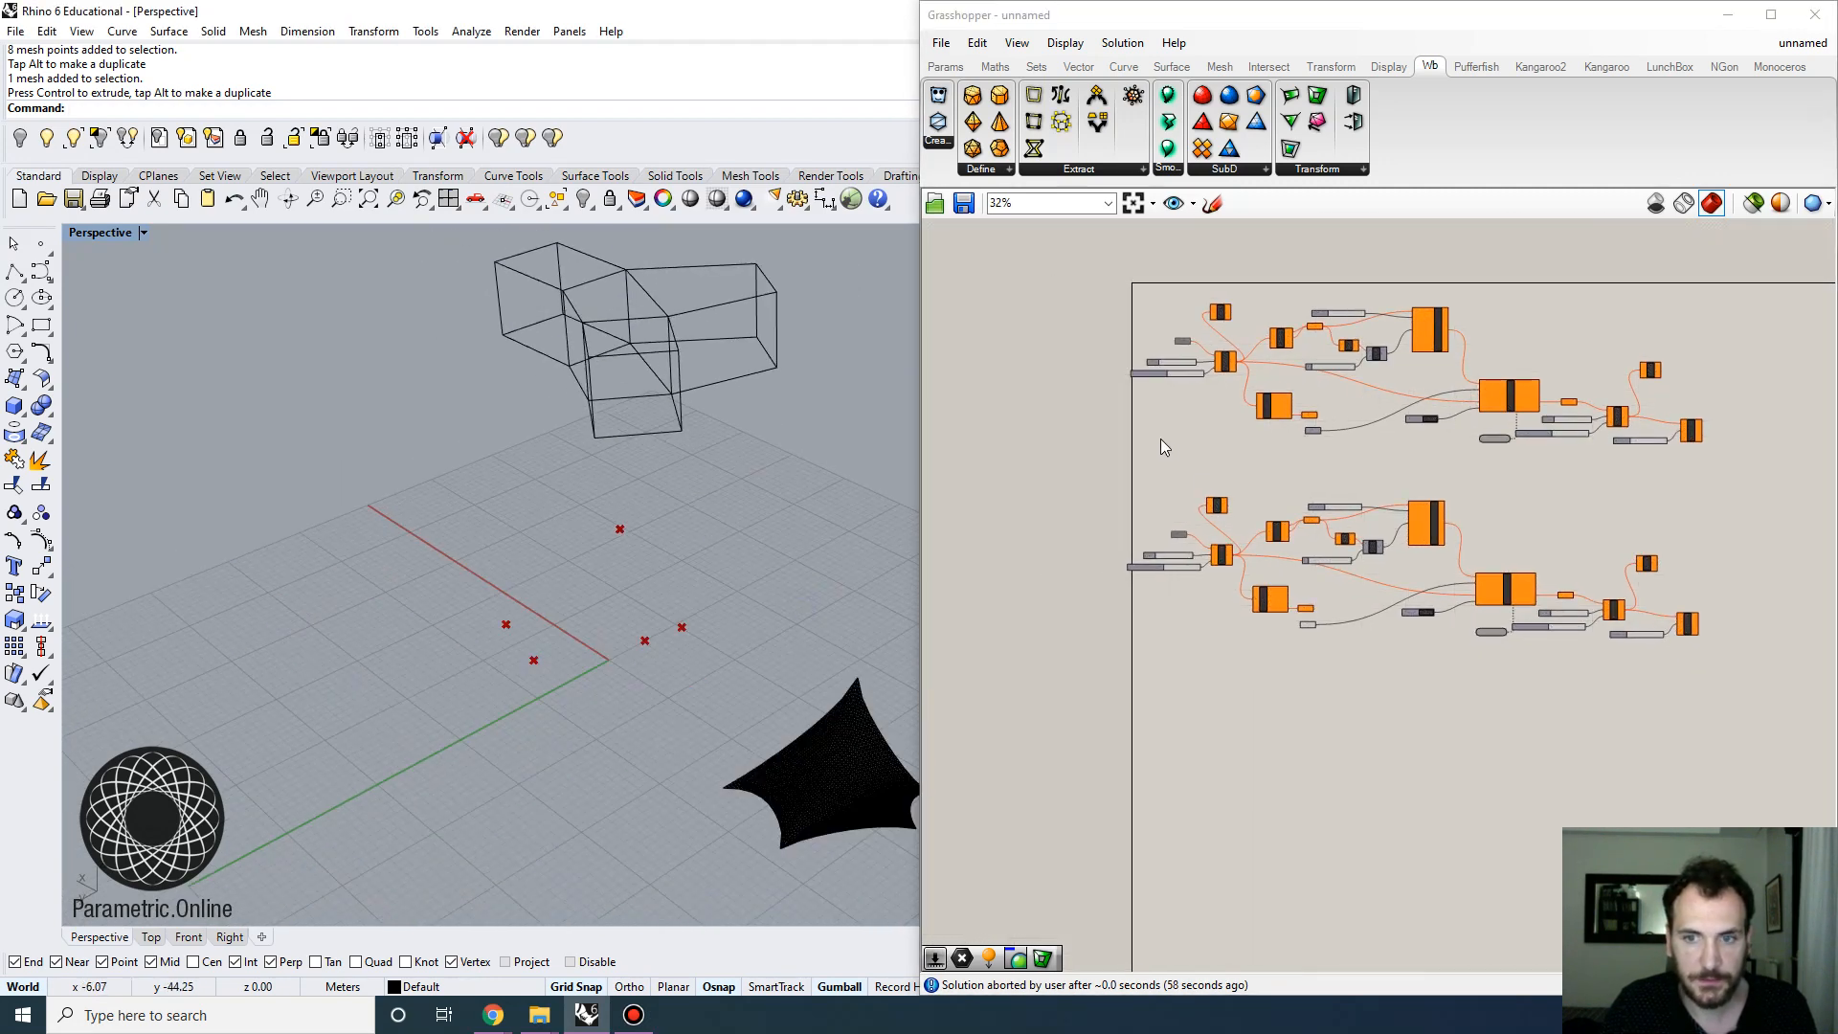
scroll(1325, 617, up, 4)
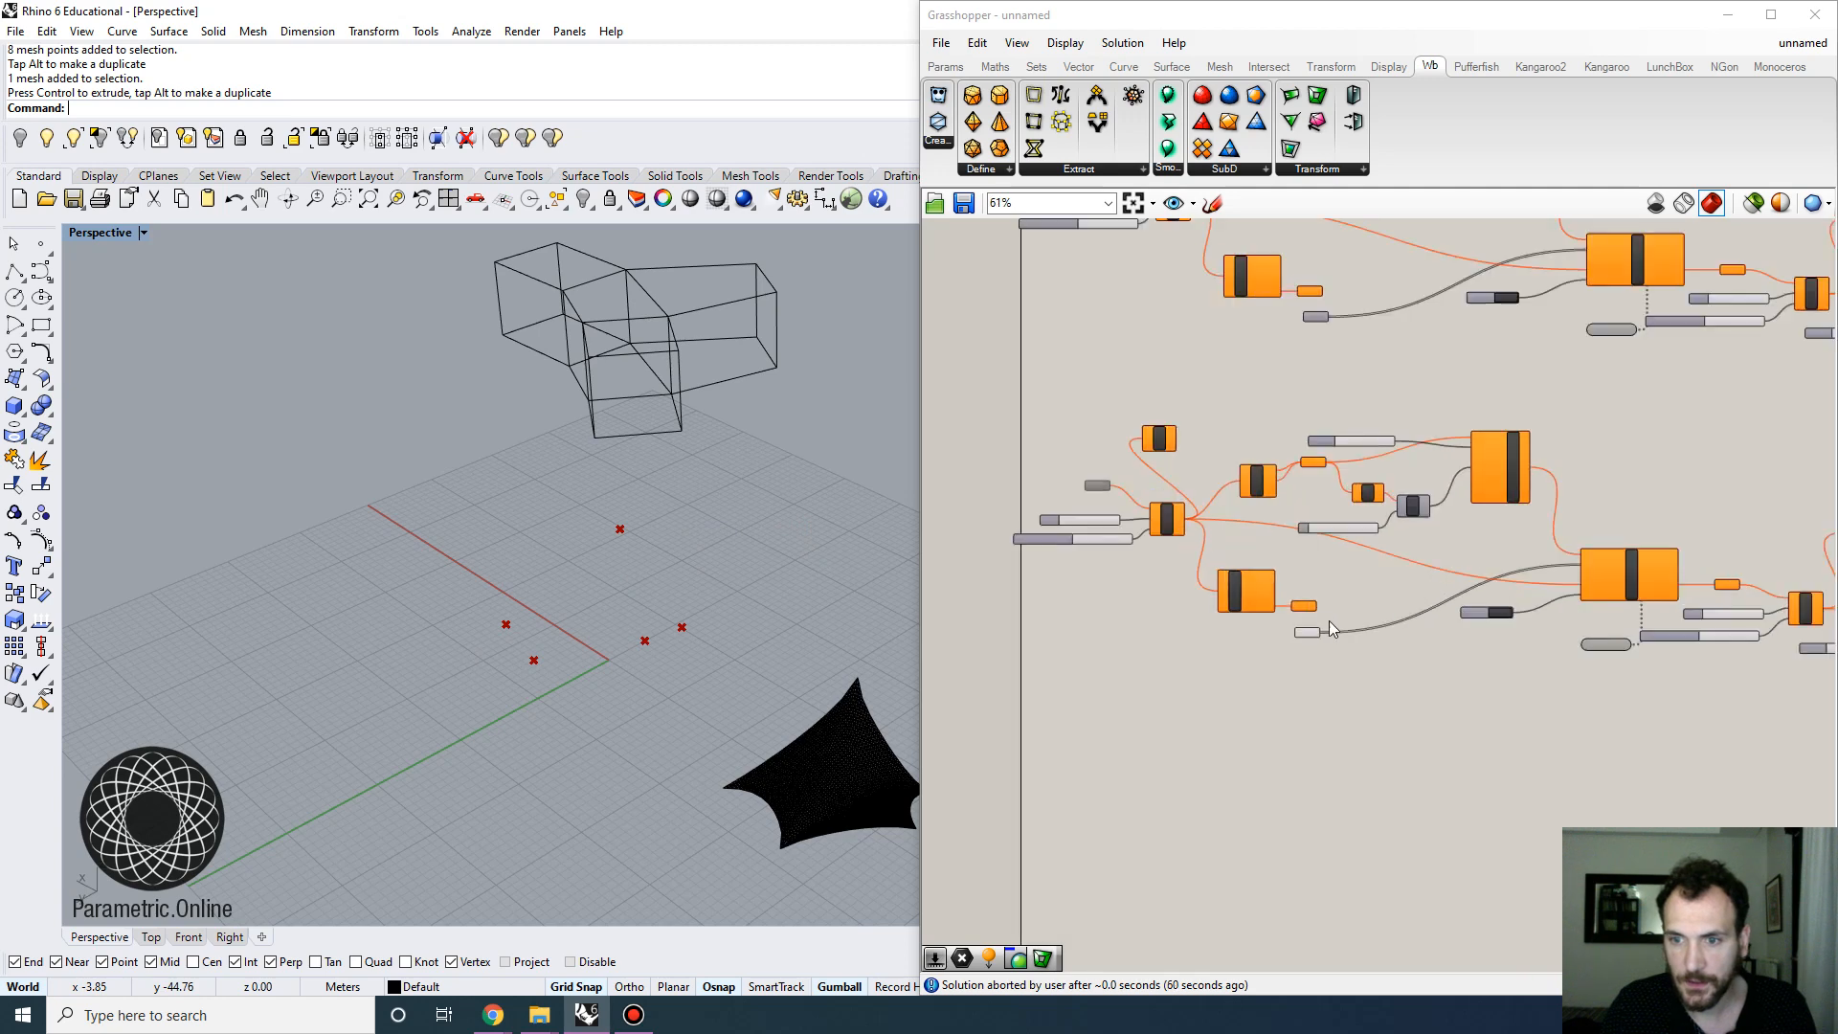
click(1303, 638)
right_click(1307, 640)
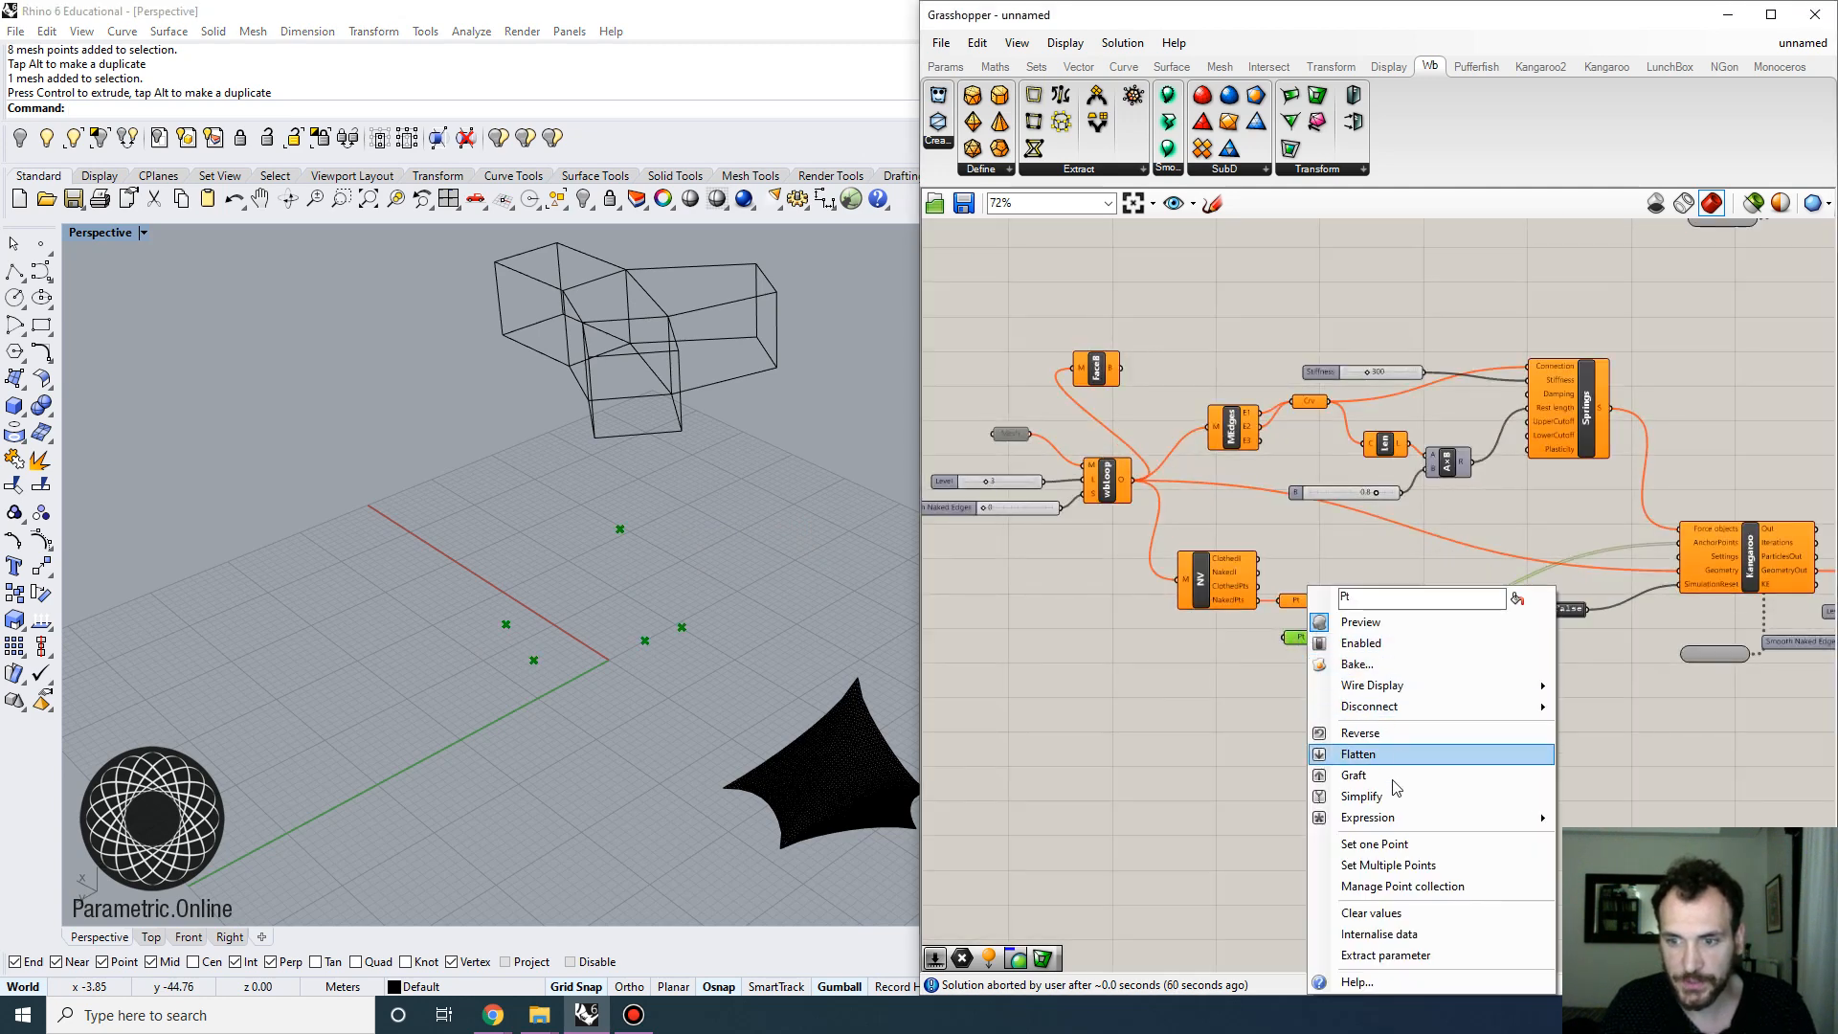
click(1385, 921)
Reference the new three-armed Rhino mesh in the duplicated definition's Mesh parameter
right_drag(738, 698, 733, 628)
right_drag(1122, 479, 1214, 481)
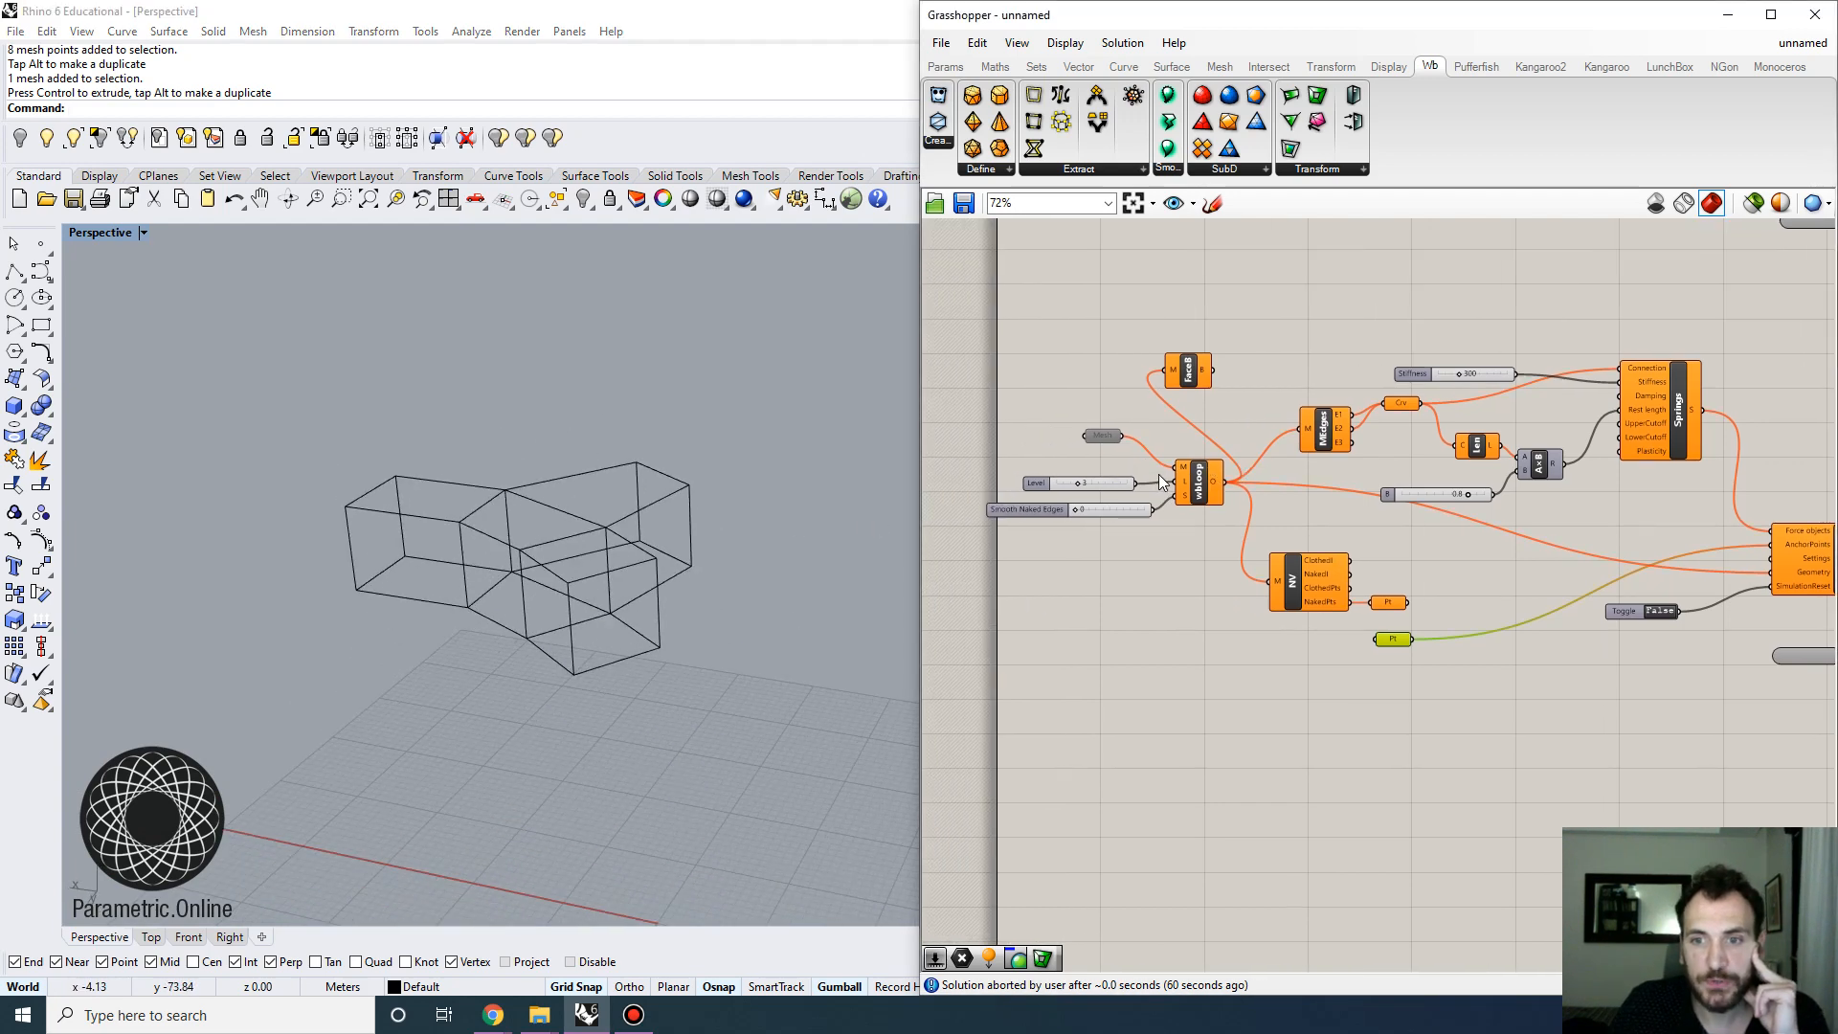
scroll(1113, 450, up, 1)
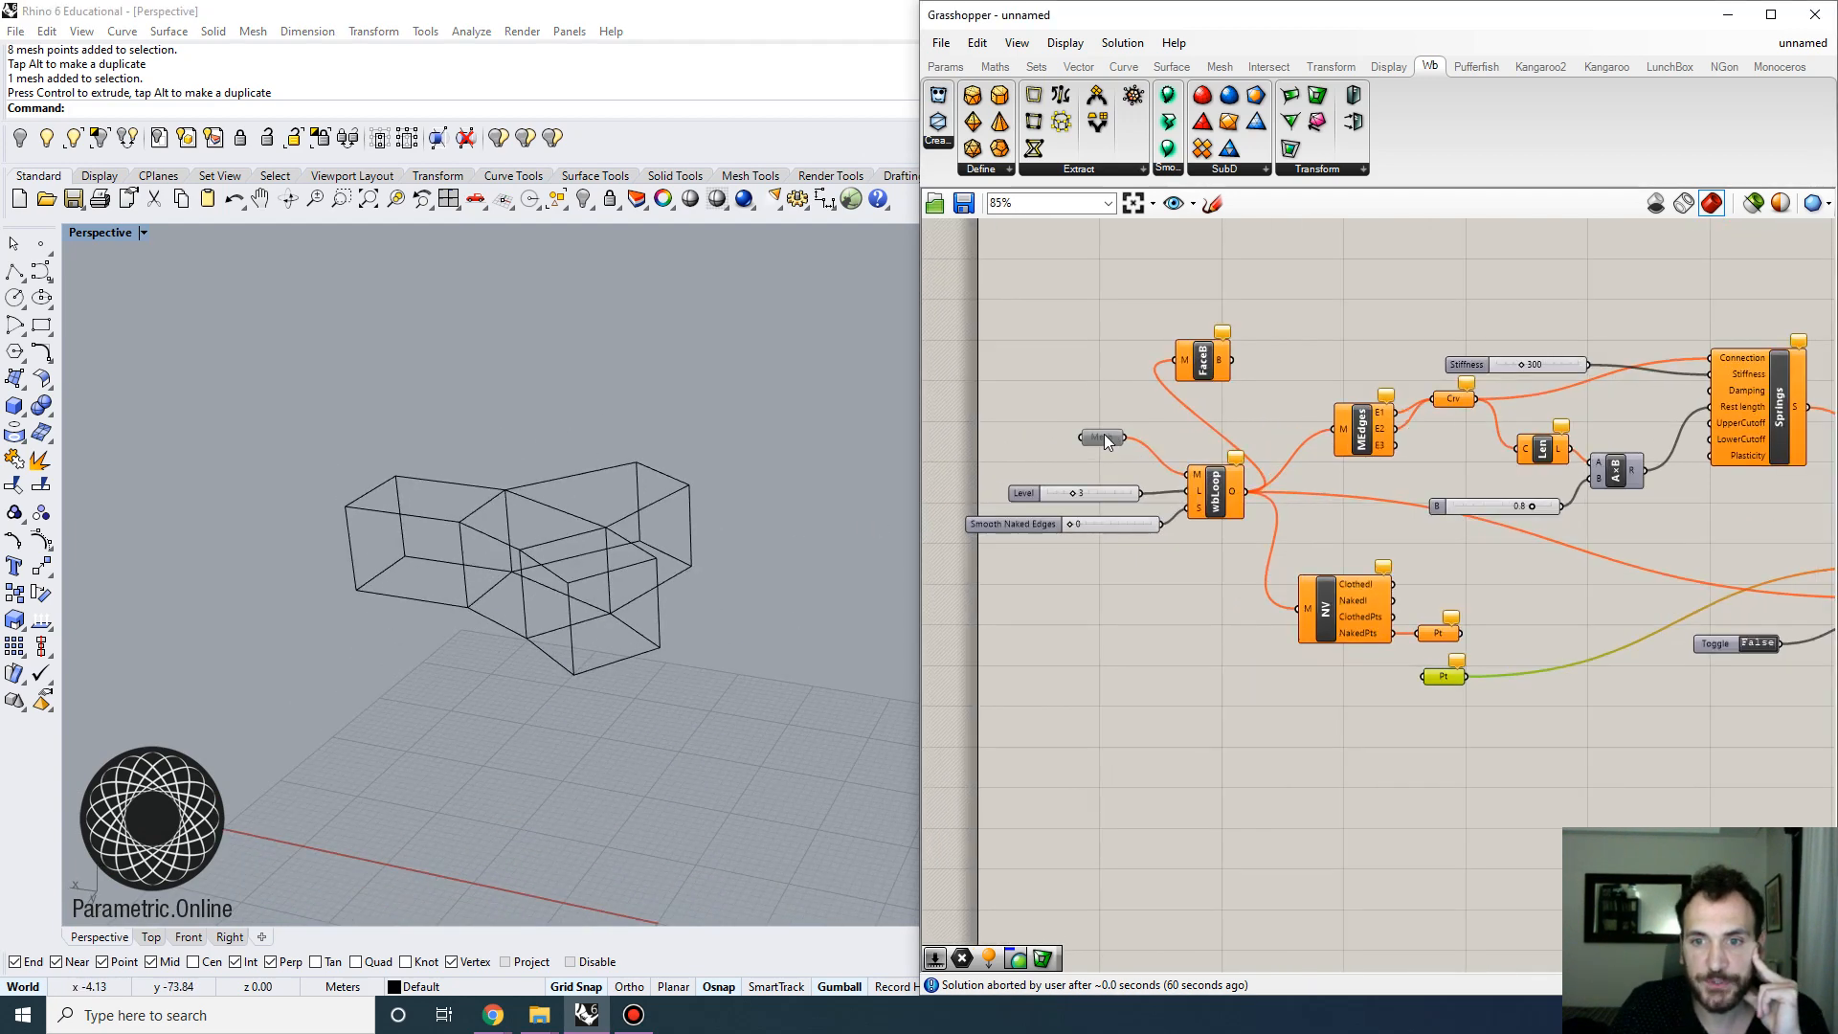
right_click(1106, 437)
click(1190, 680)
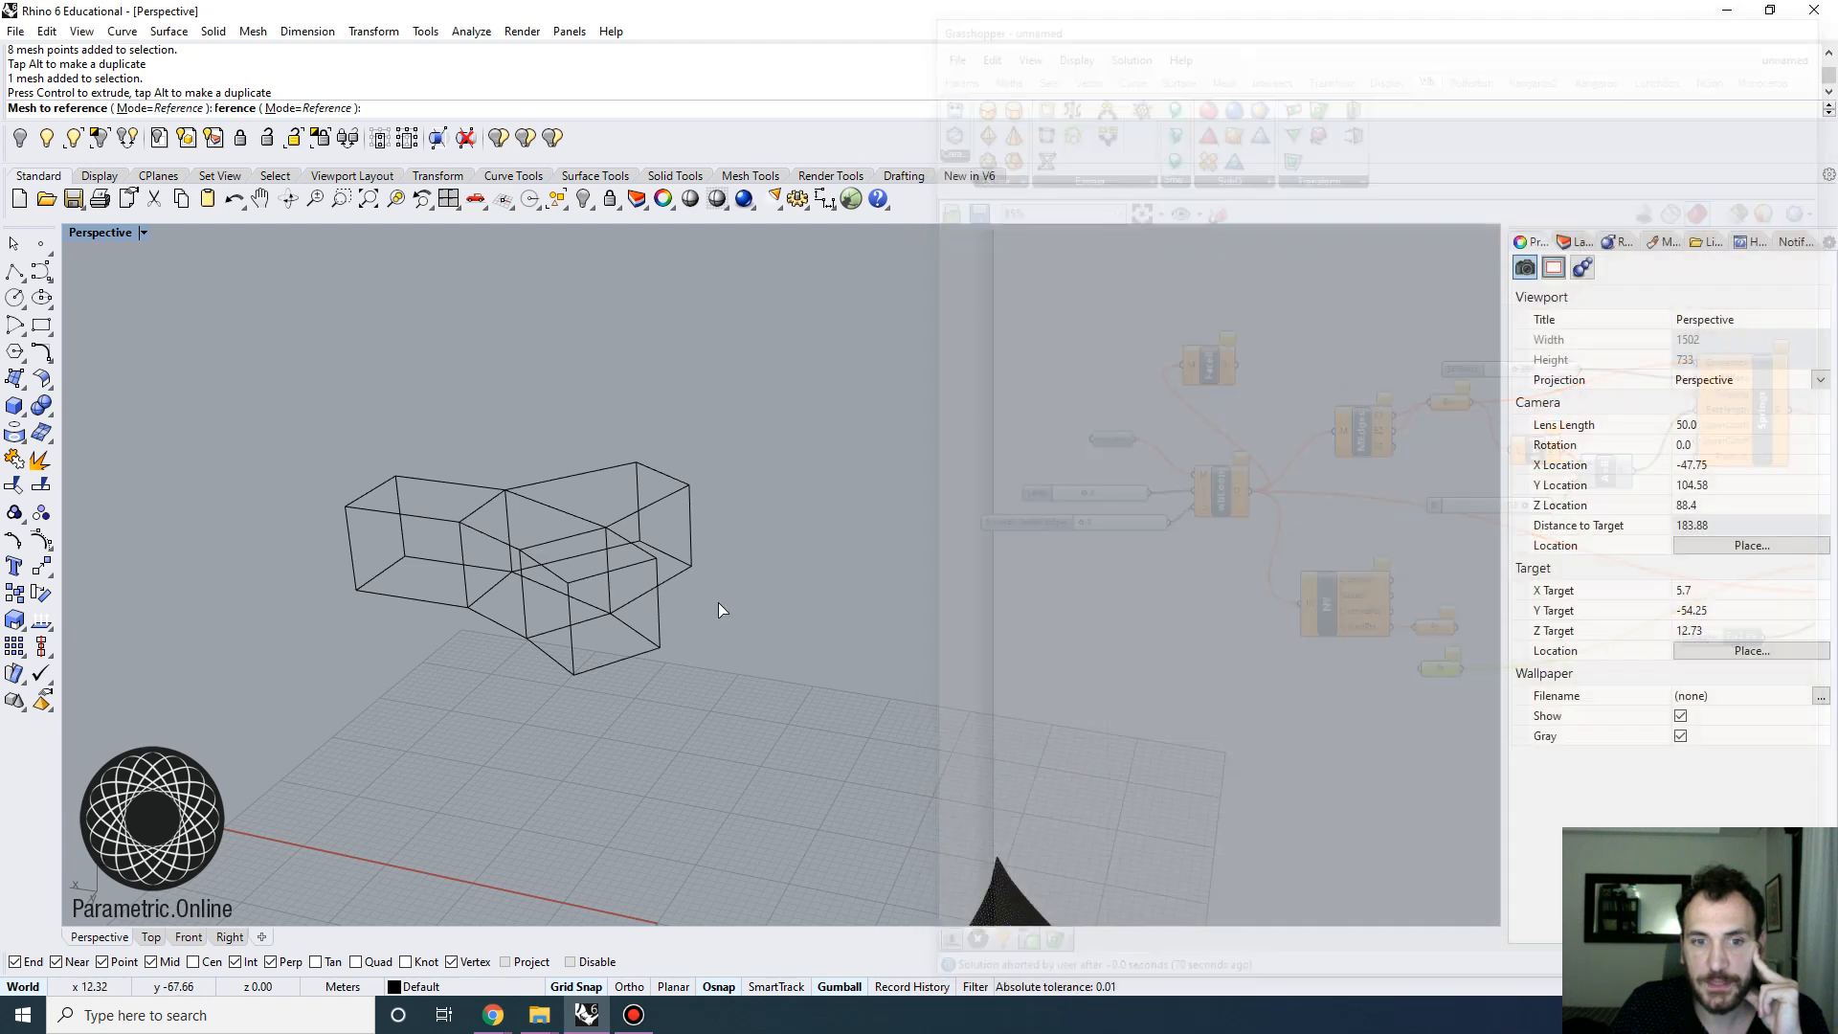
click(657, 566)
Enable the duplicated definition's Mesh parameter so it feeds the components connected to it
right_click(1105, 440)
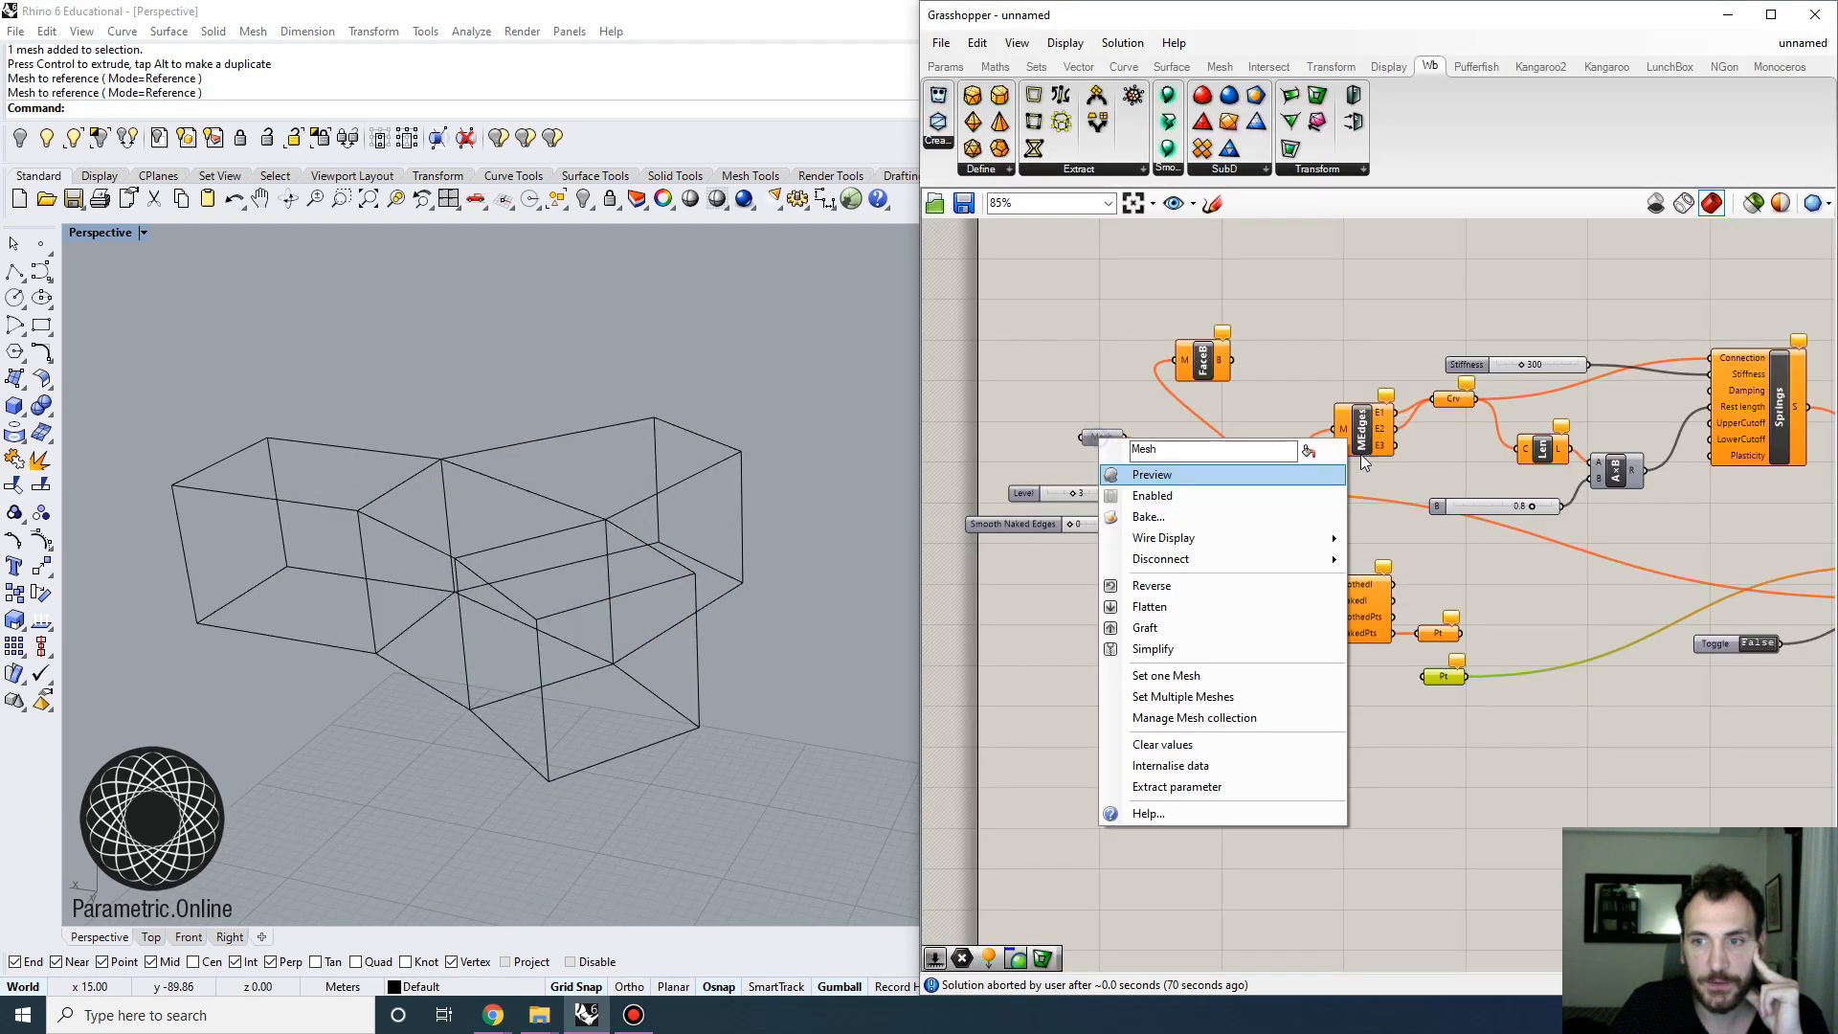
right_drag(1771, 442, 1525, 469)
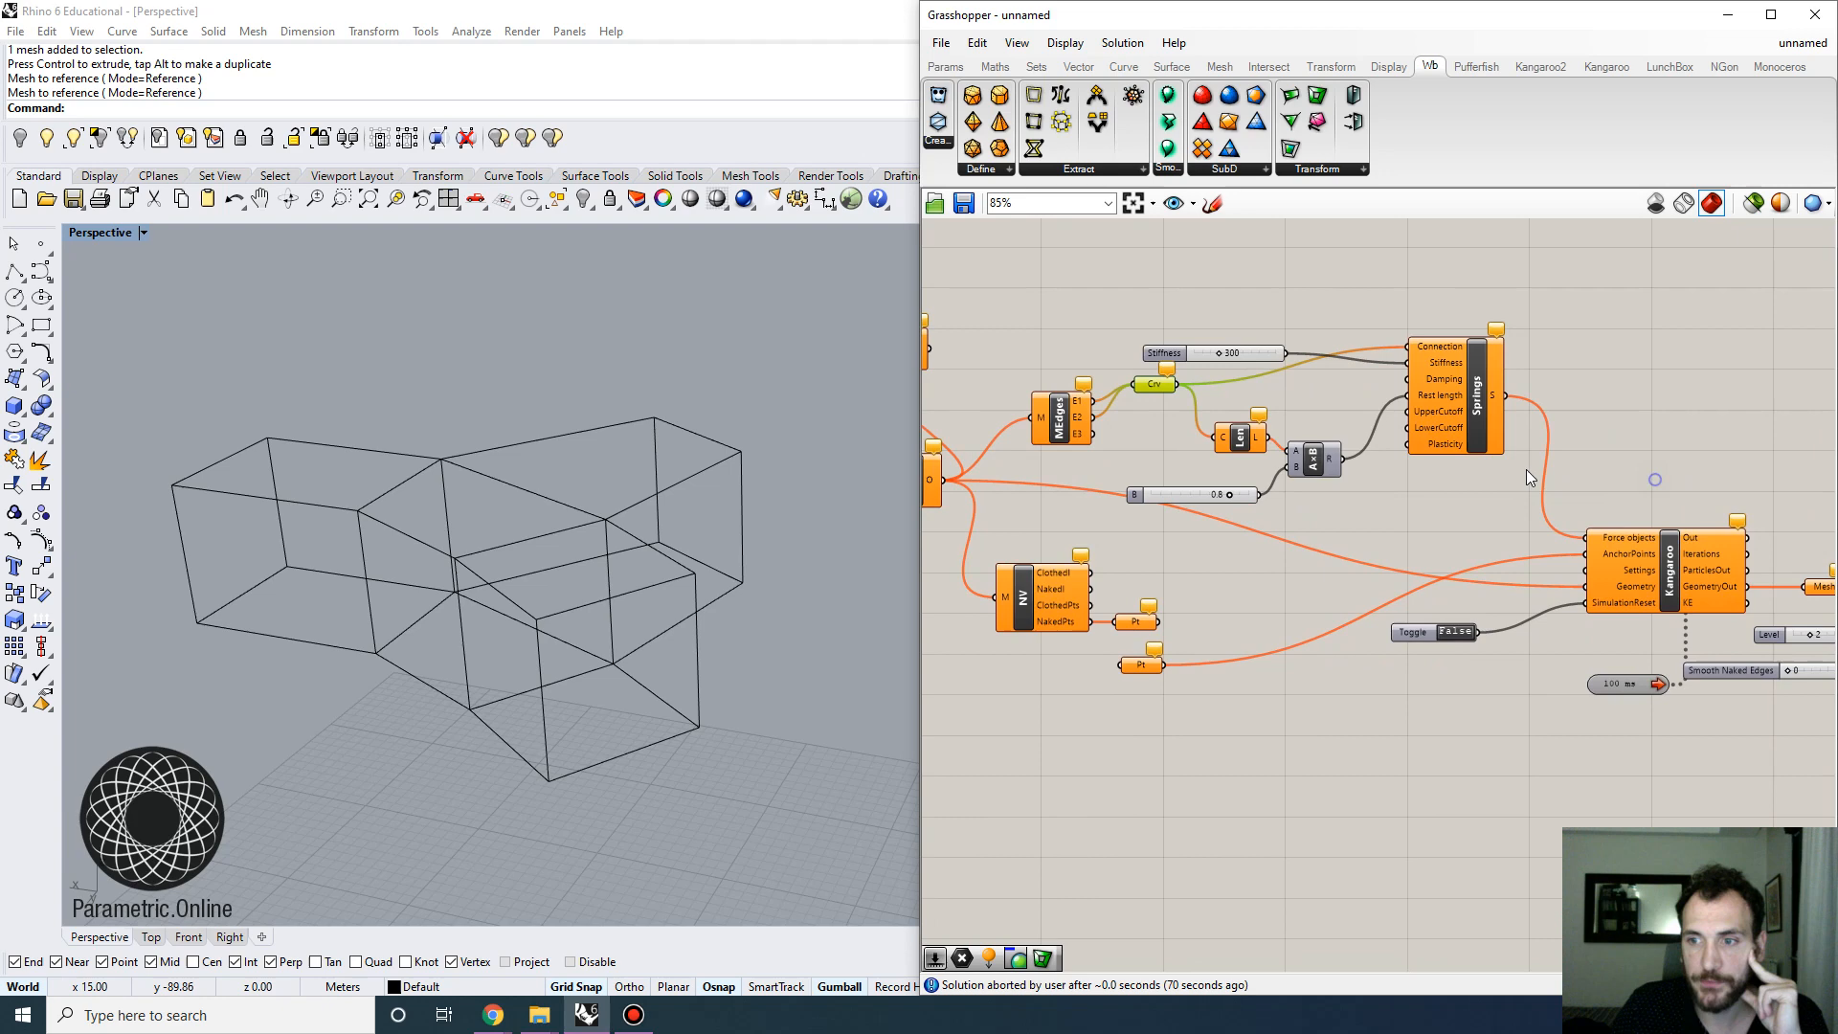
right_click(1679, 572)
click(1628, 589)
right_drag(1134, 494, 1417, 517)
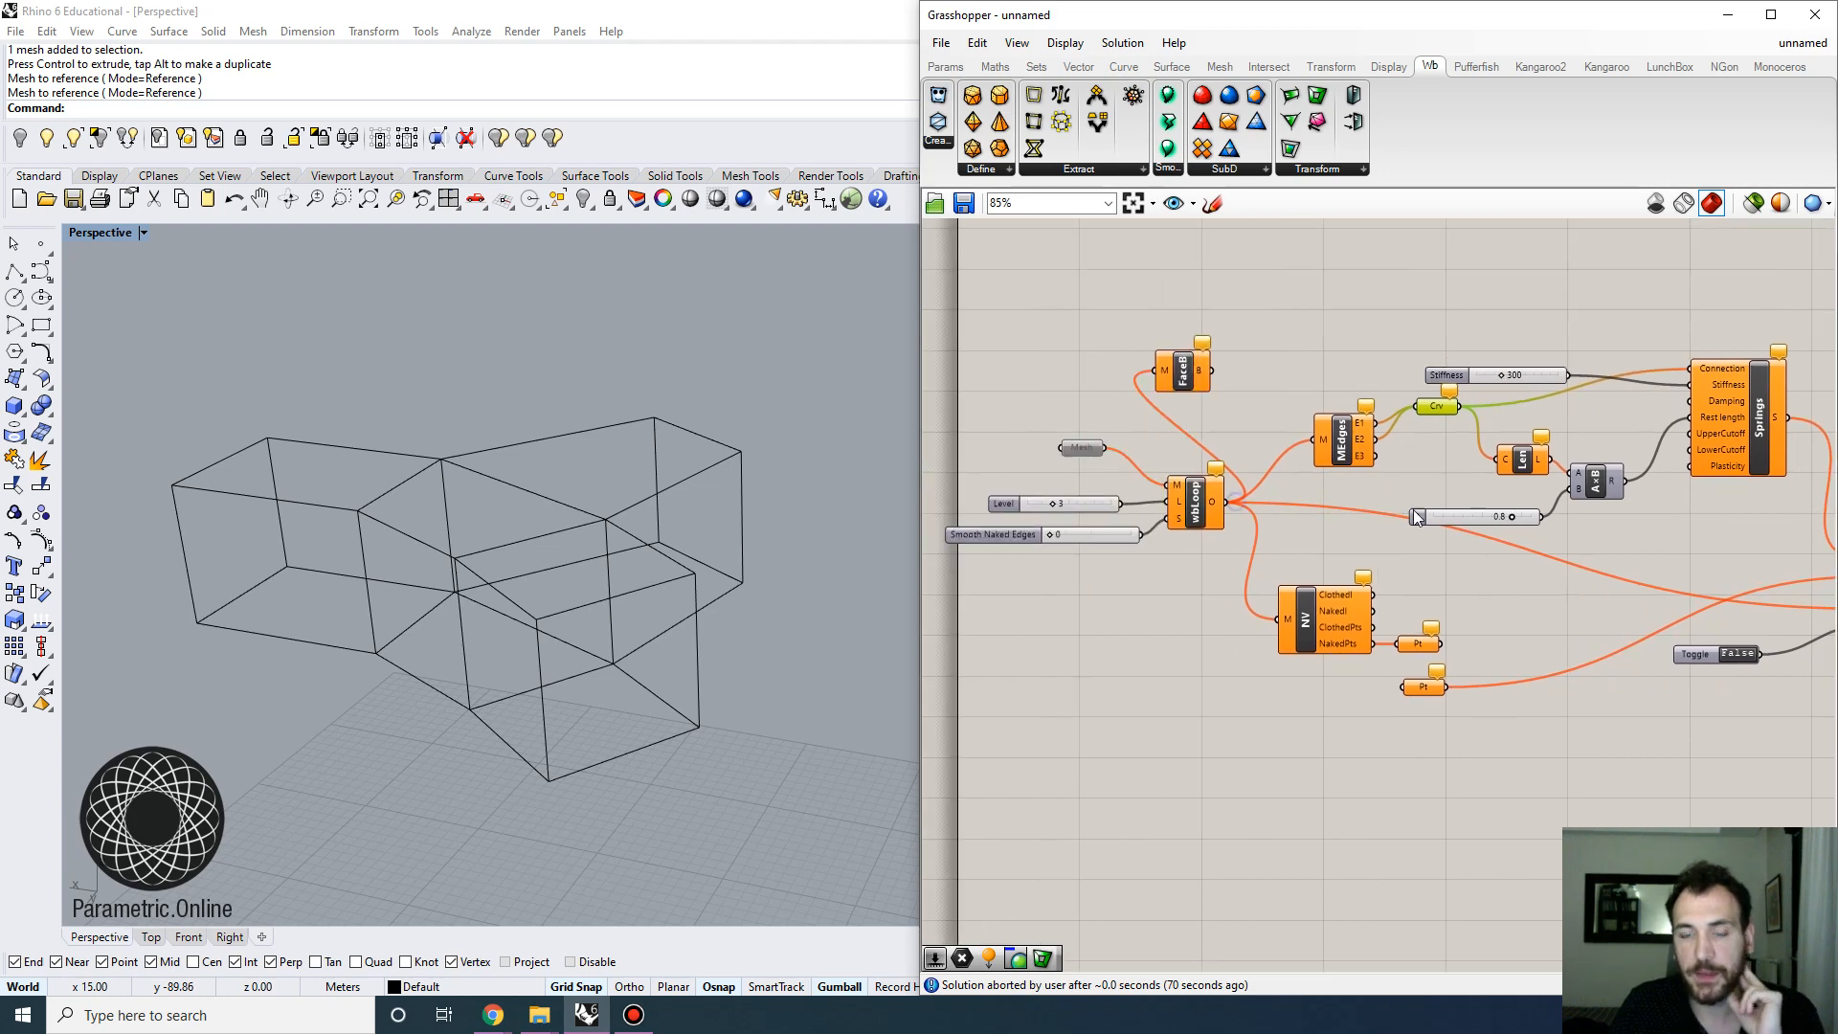
scroll(1210, 474, up, 3)
right_click(1051, 448)
click(1086, 486)
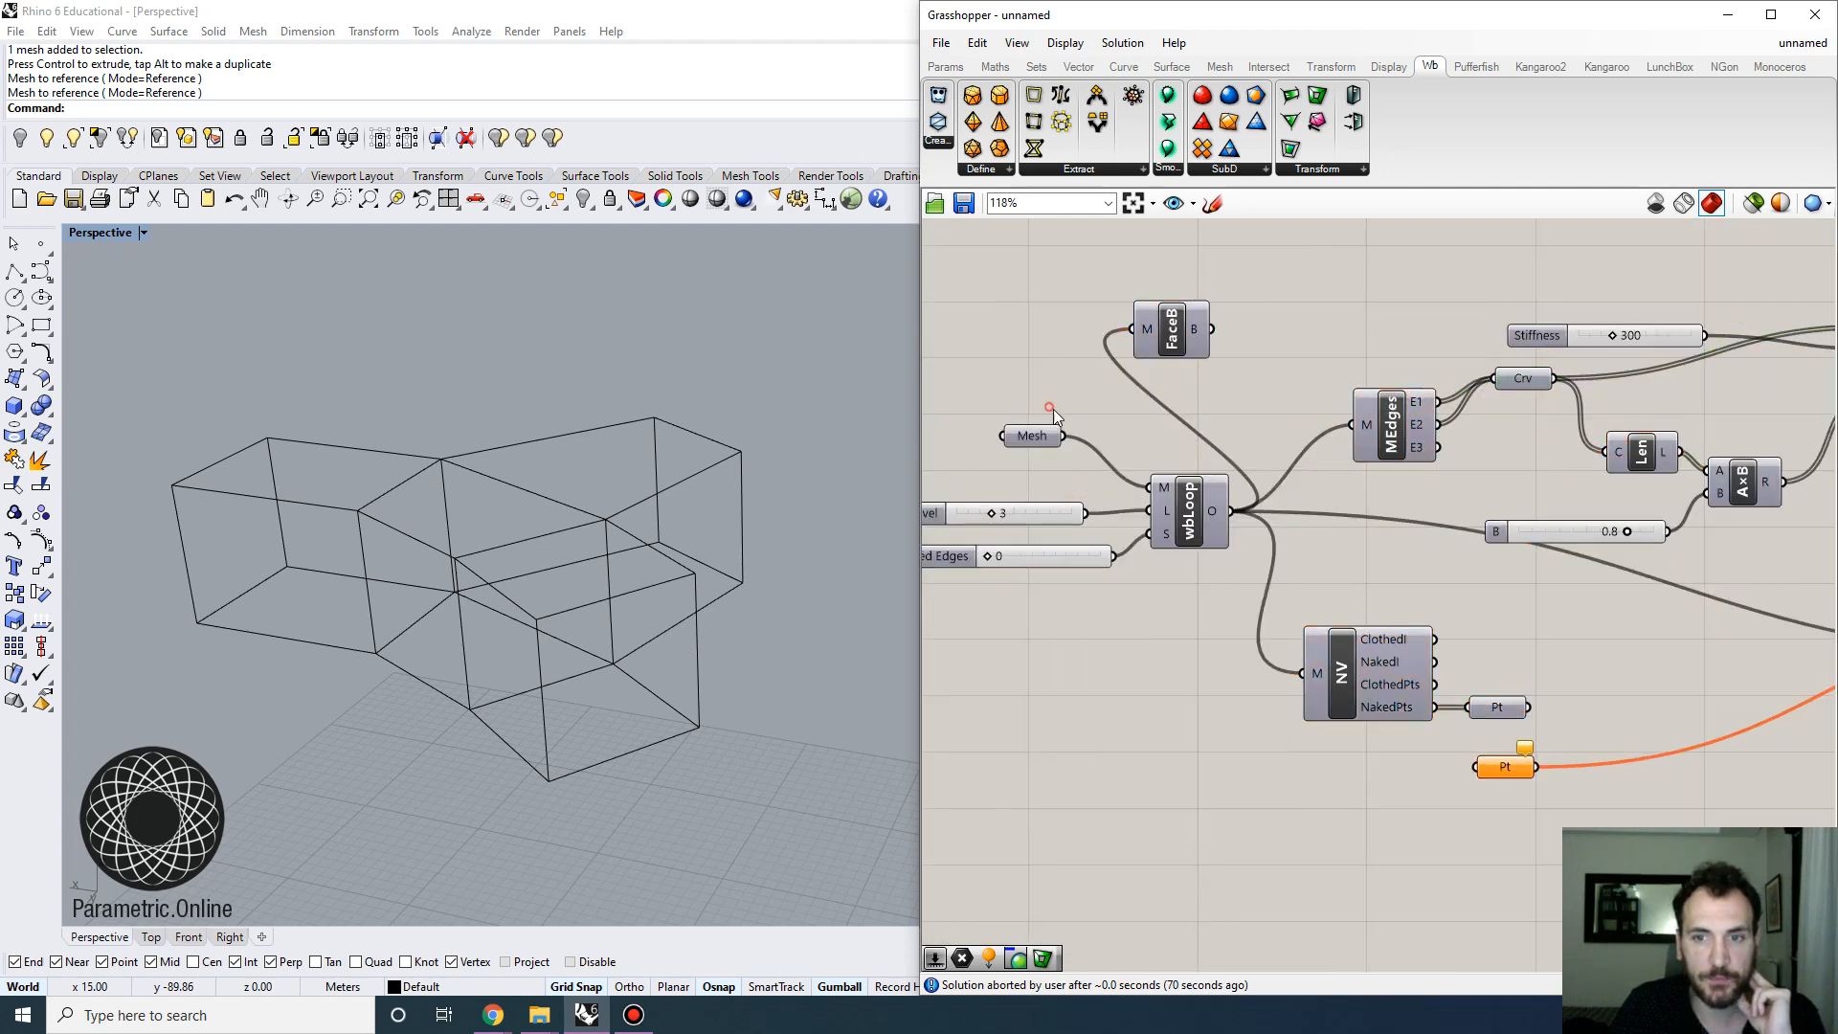
Turn on the preview of the wbLoop subdivision component and inspect the smoothed mesh
right_click(1190, 512)
click(1225, 536)
mouse_move(628, 537)
right_down()
mouse_move(575, 514)
mouse_move(603, 566)
mouse_move(644, 546)
mouse_move(428, 546)
mouse_move(594, 536)
right_up()
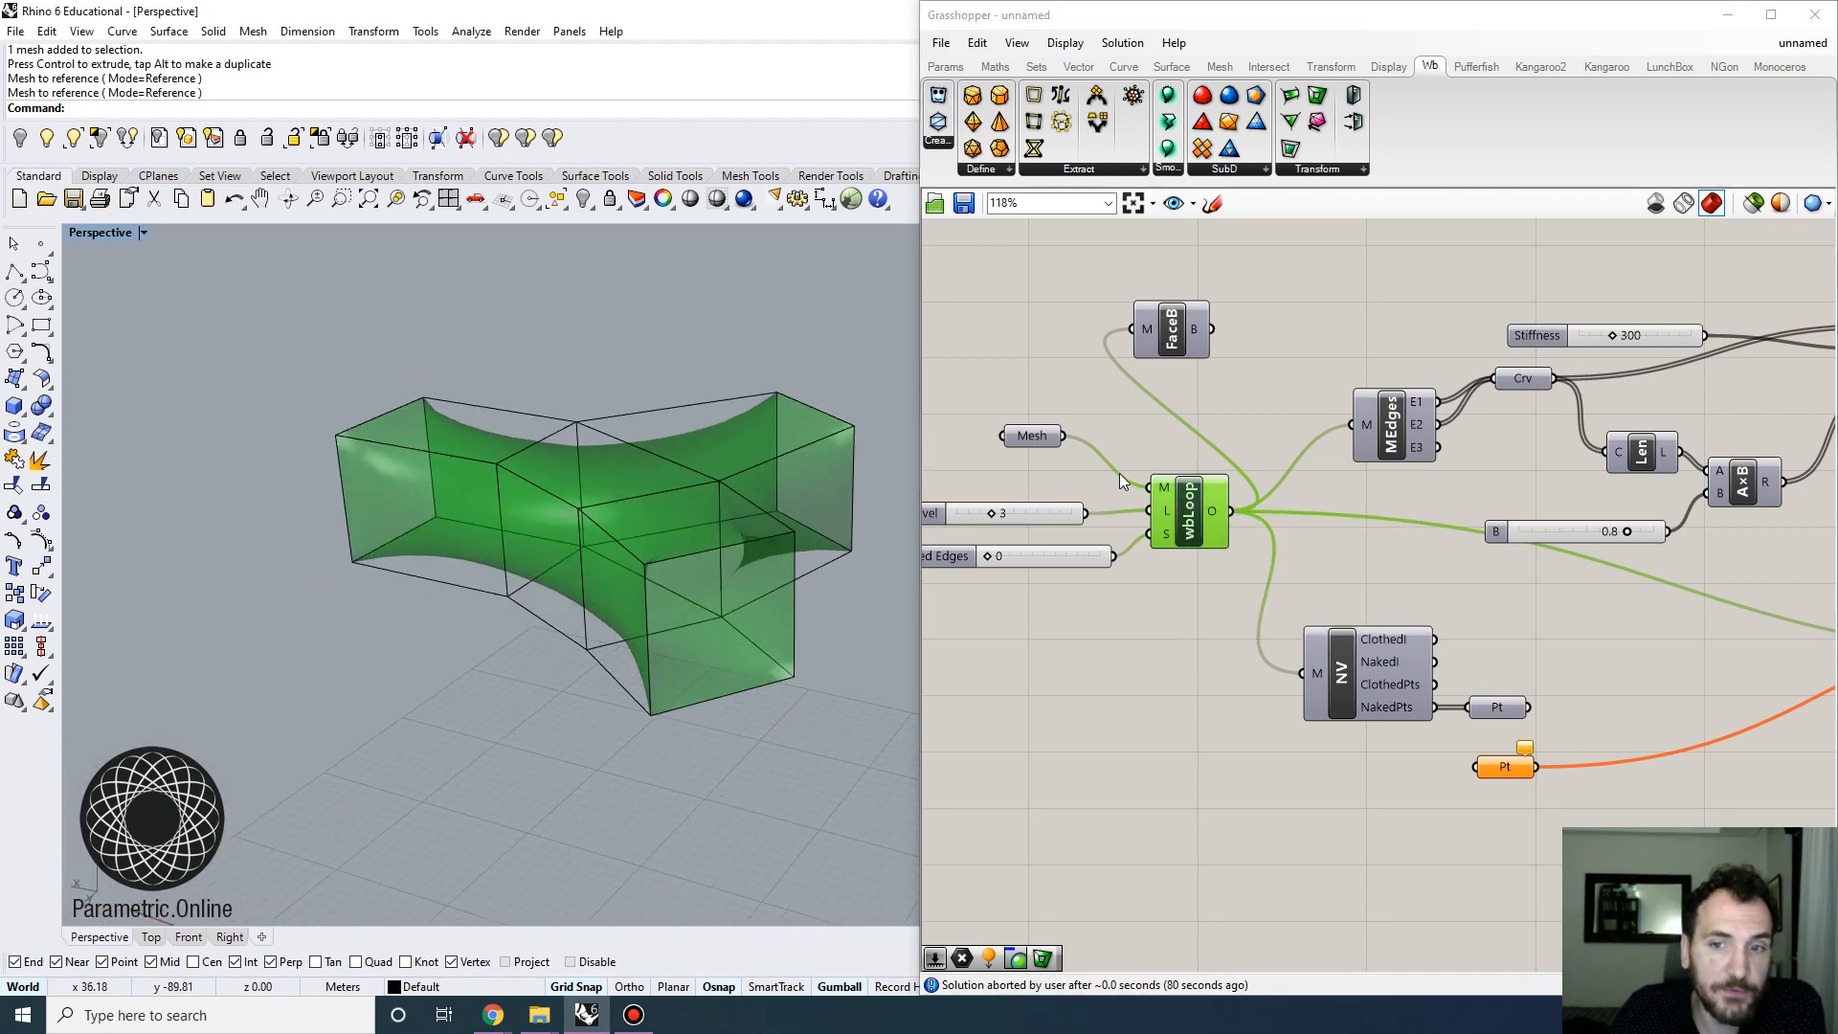
scroll(1163, 488, up, 3)
right_drag(658, 610, 517, 493)
scroll(1100, 517, up, 1)
Set the wbLoop Level slider to 0 and examine the unsubdivided mesh from several angles
right_drag(1081, 541, 1115, 554)
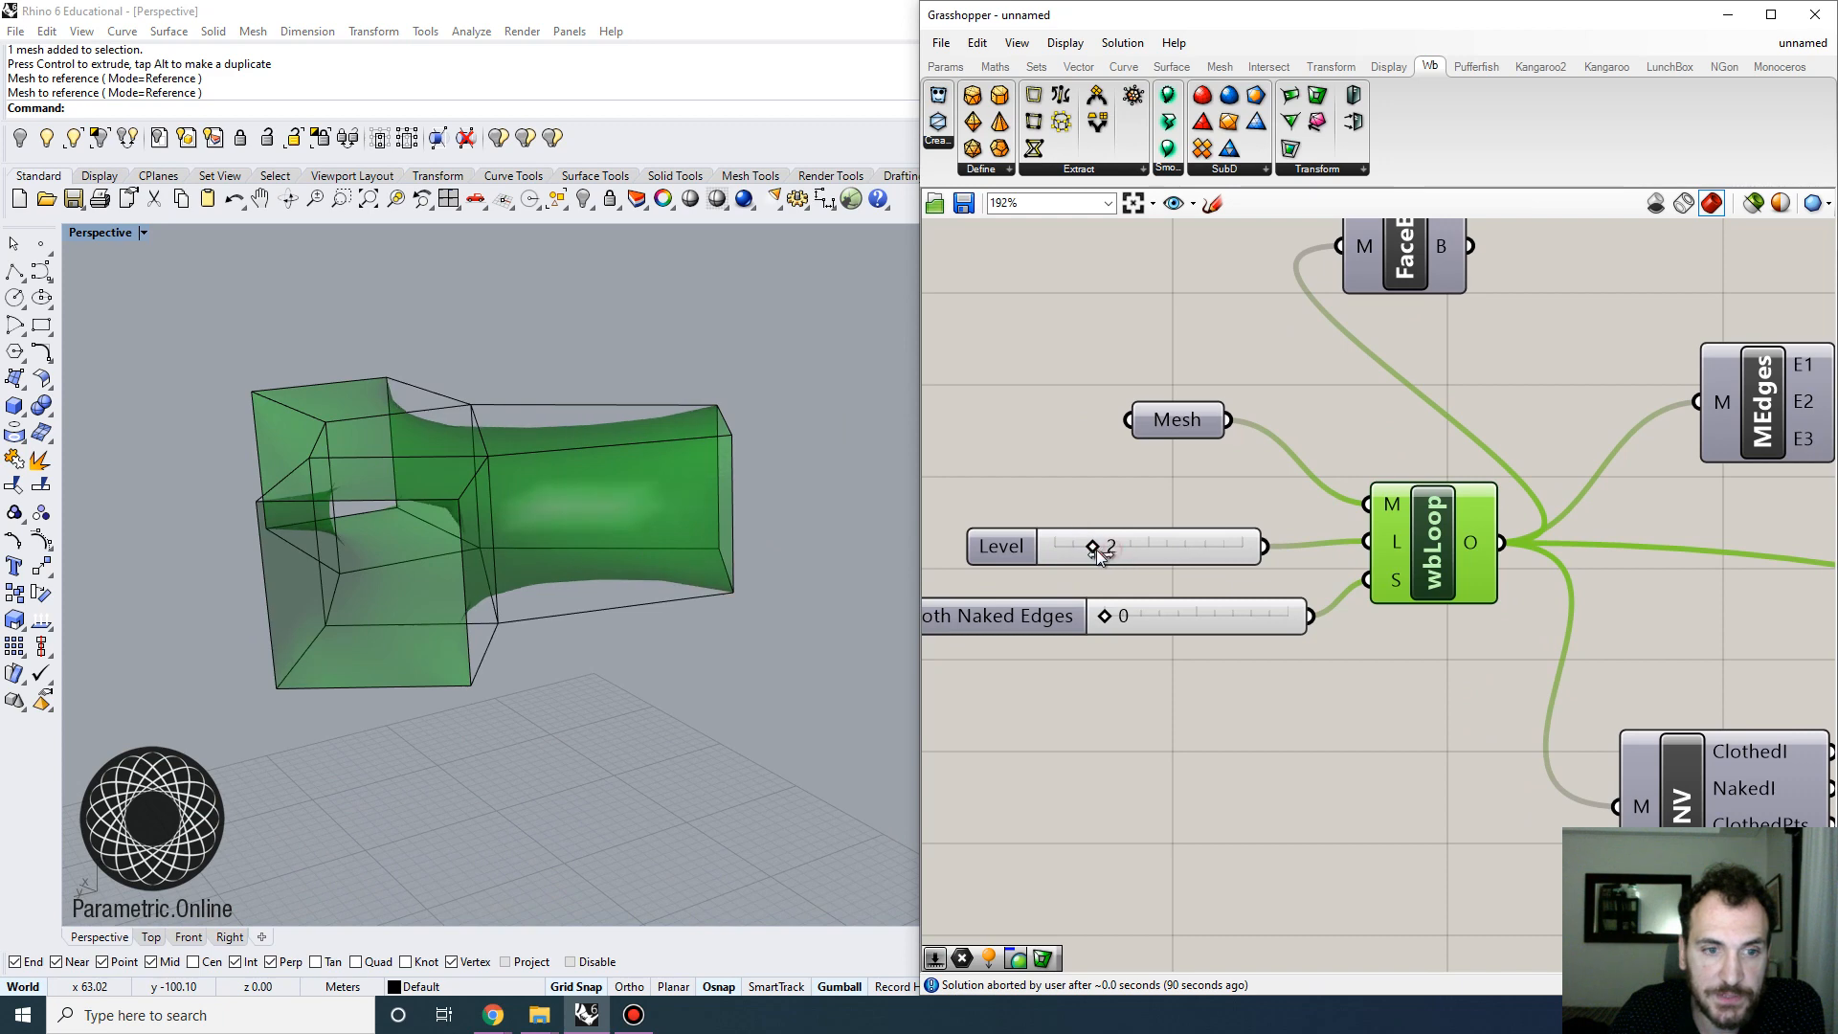
drag(1097, 552, 1052, 551)
right_drag(783, 546, 416, 539)
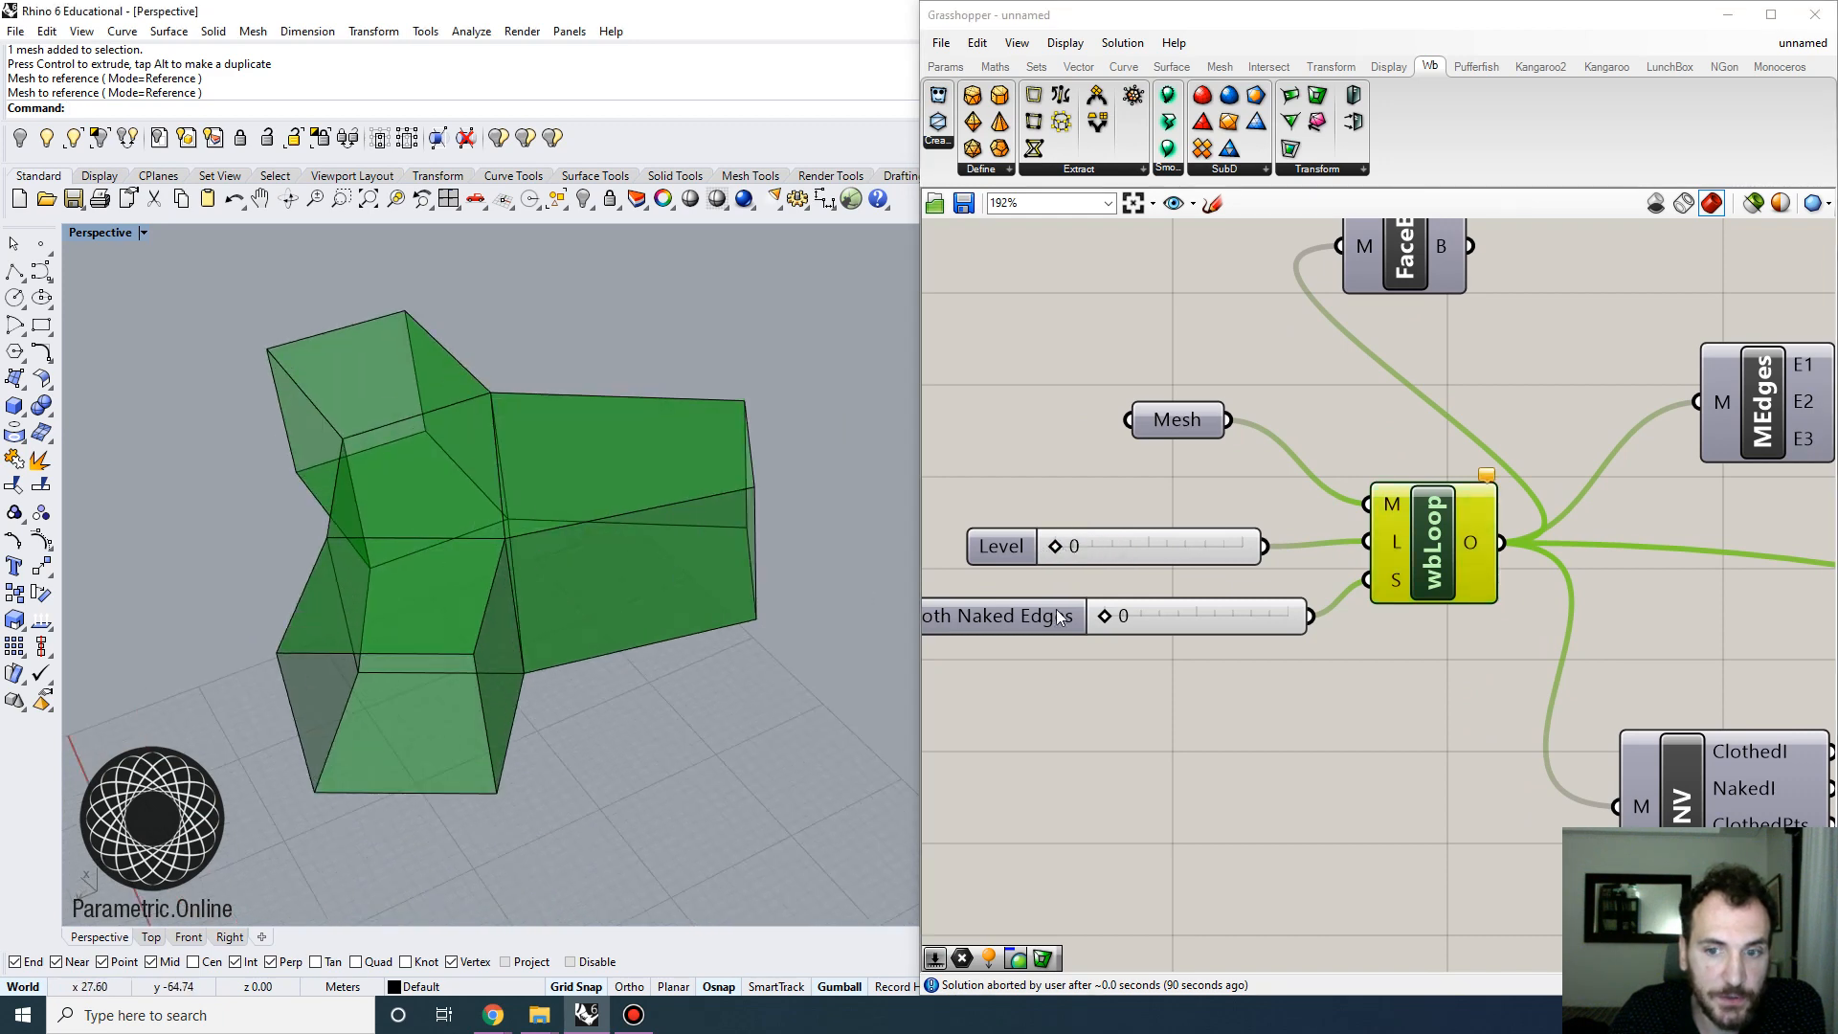
right_drag(802, 635, 498, 617)
right_drag(1057, 657, 1195, 671)
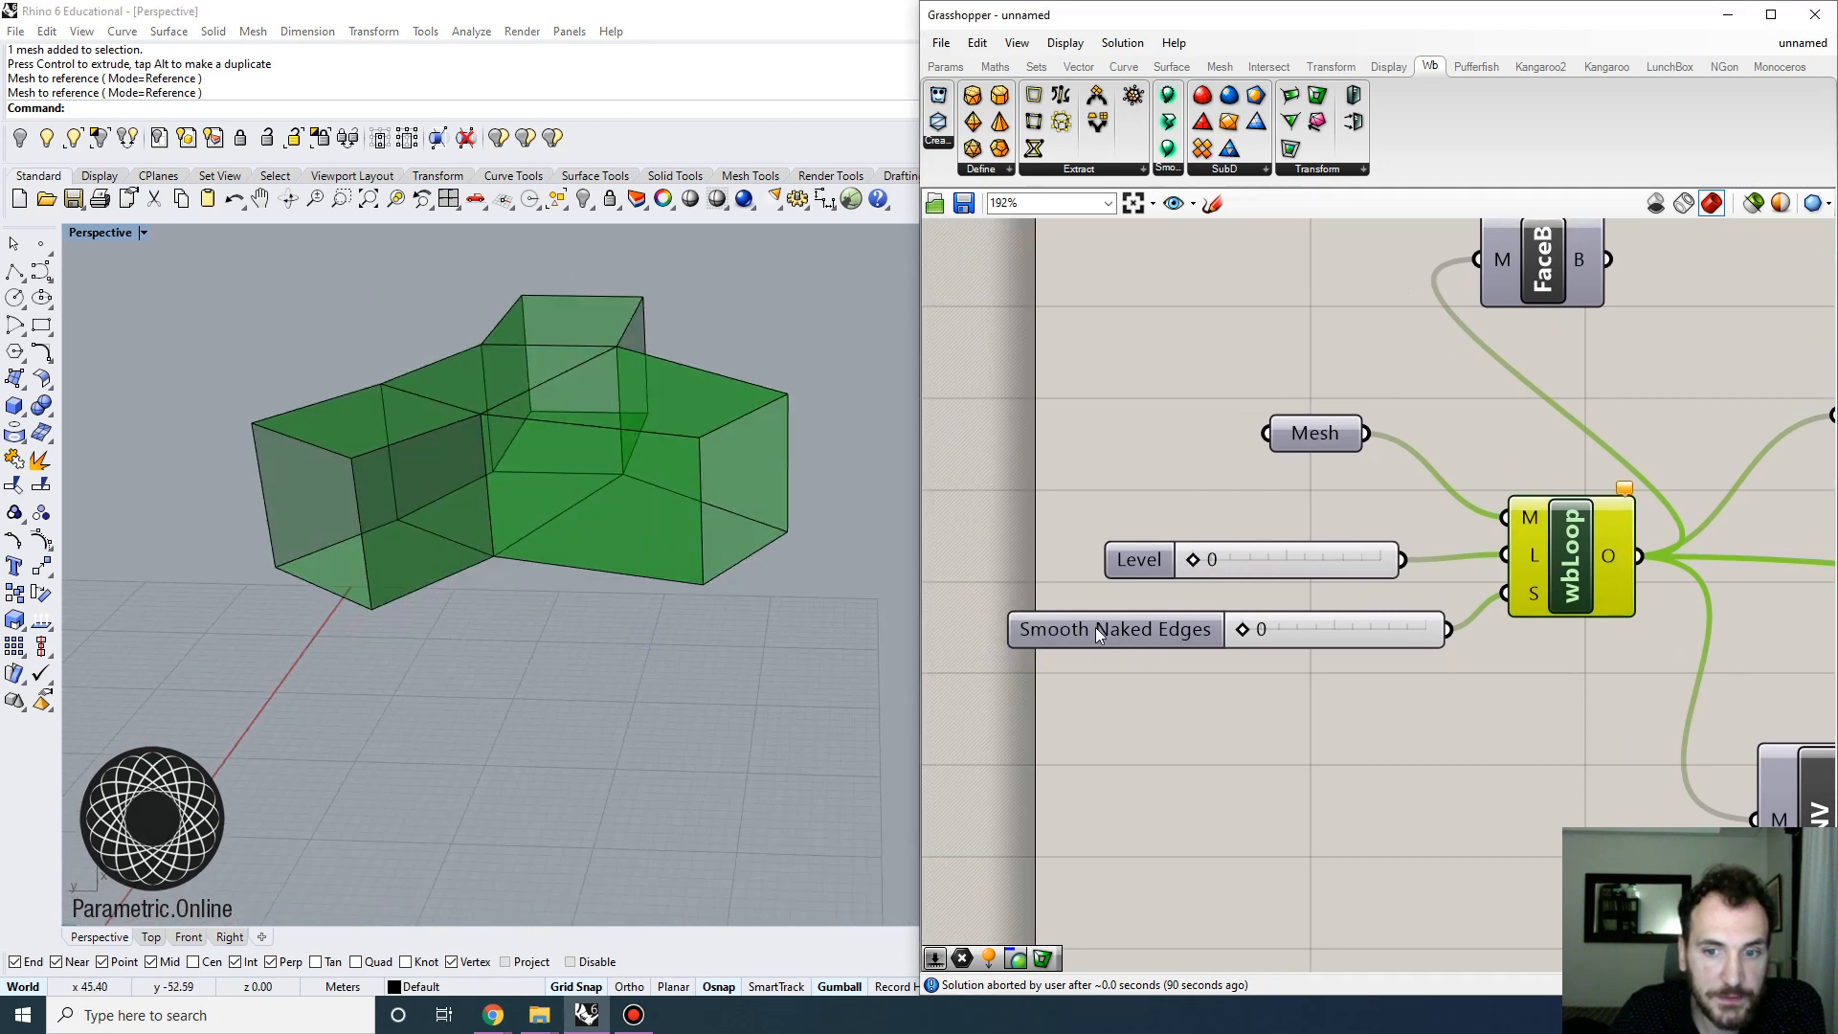
right_drag(596, 522, 756, 567)
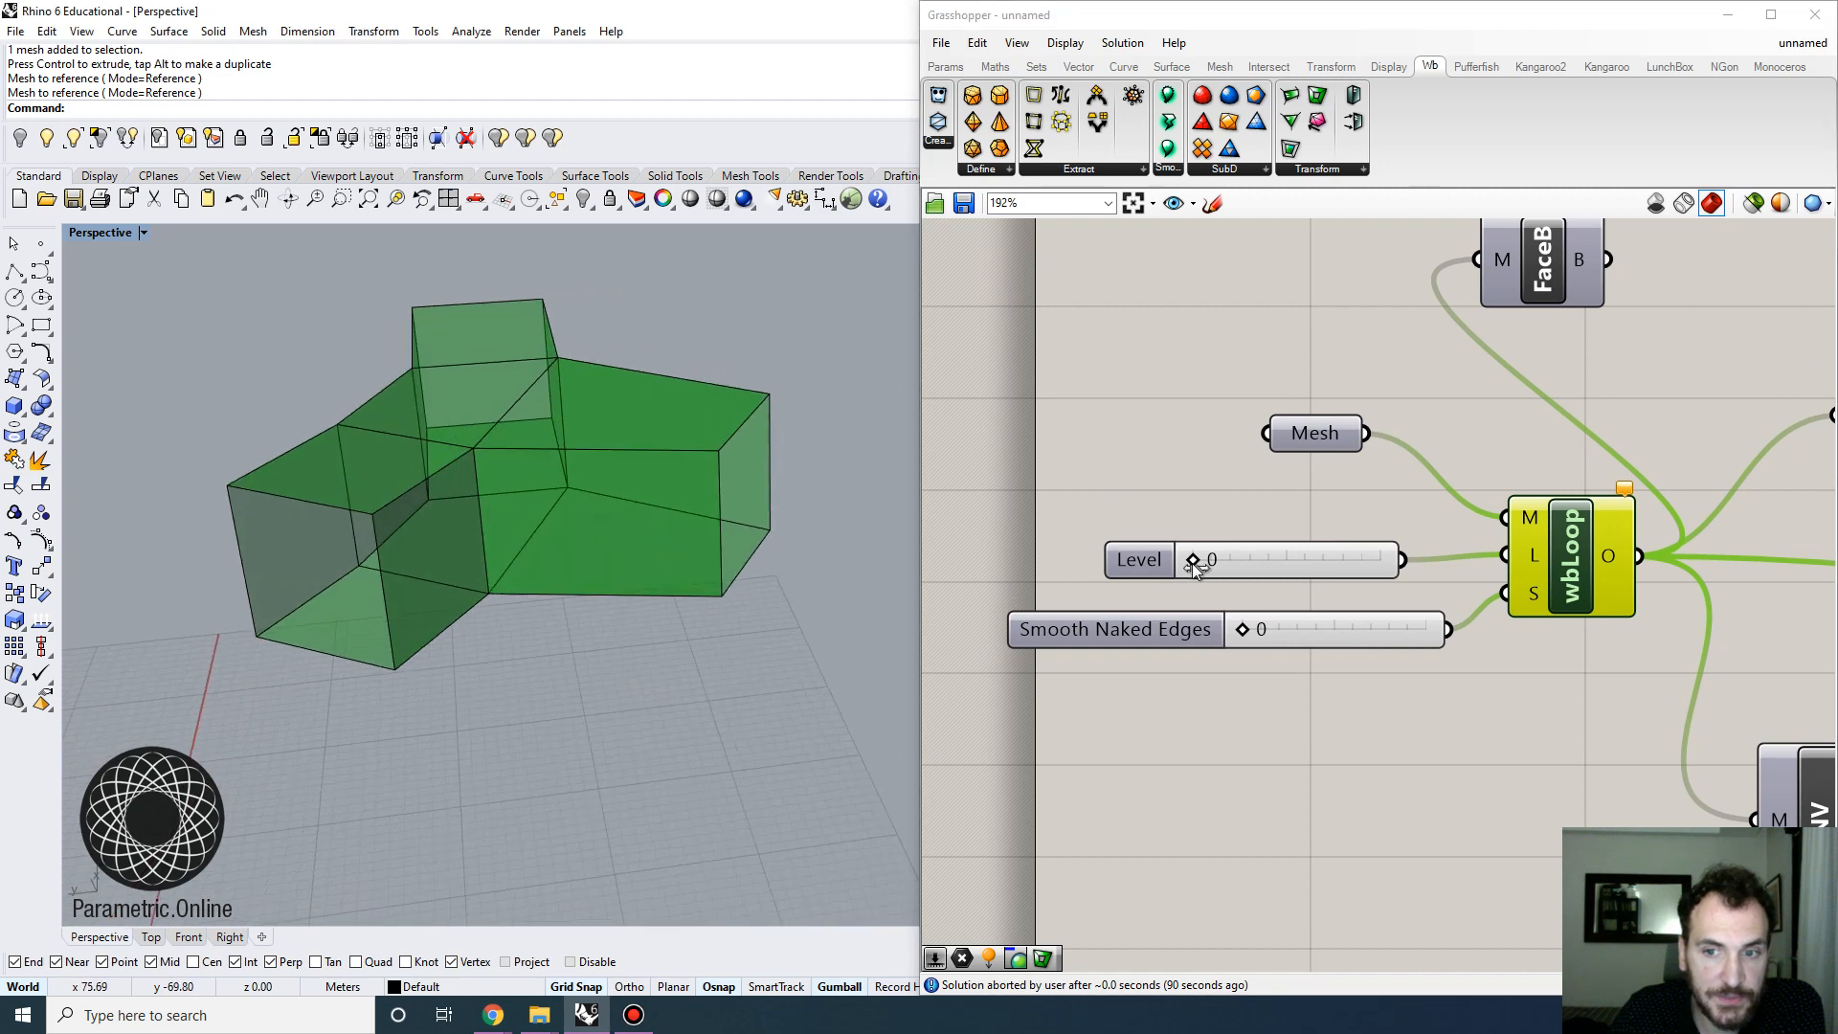
Set the wbLoop Level slider to 2 and check the smoothed mesh's profile from the side
drag(1193, 561, 1230, 554)
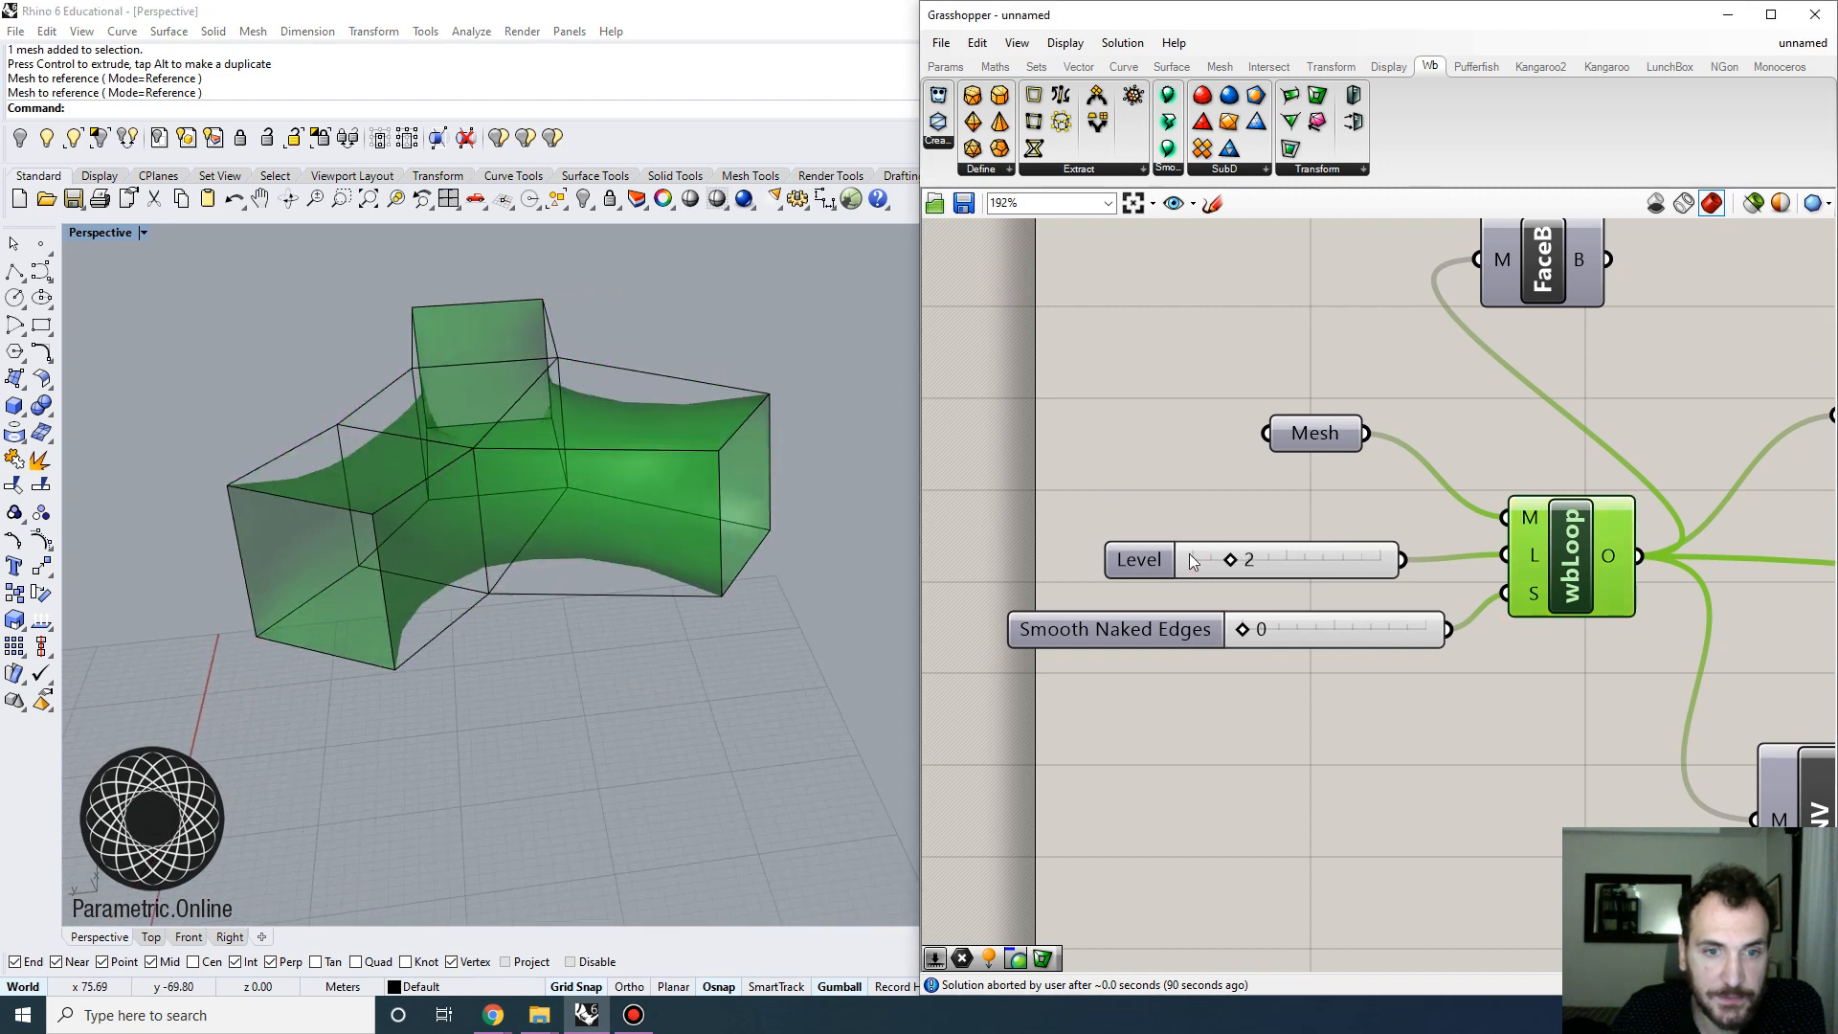
right_drag(727, 517, 488, 465)
scroll(460, 447, down, 6)
scroll(432, 433, up, 6)
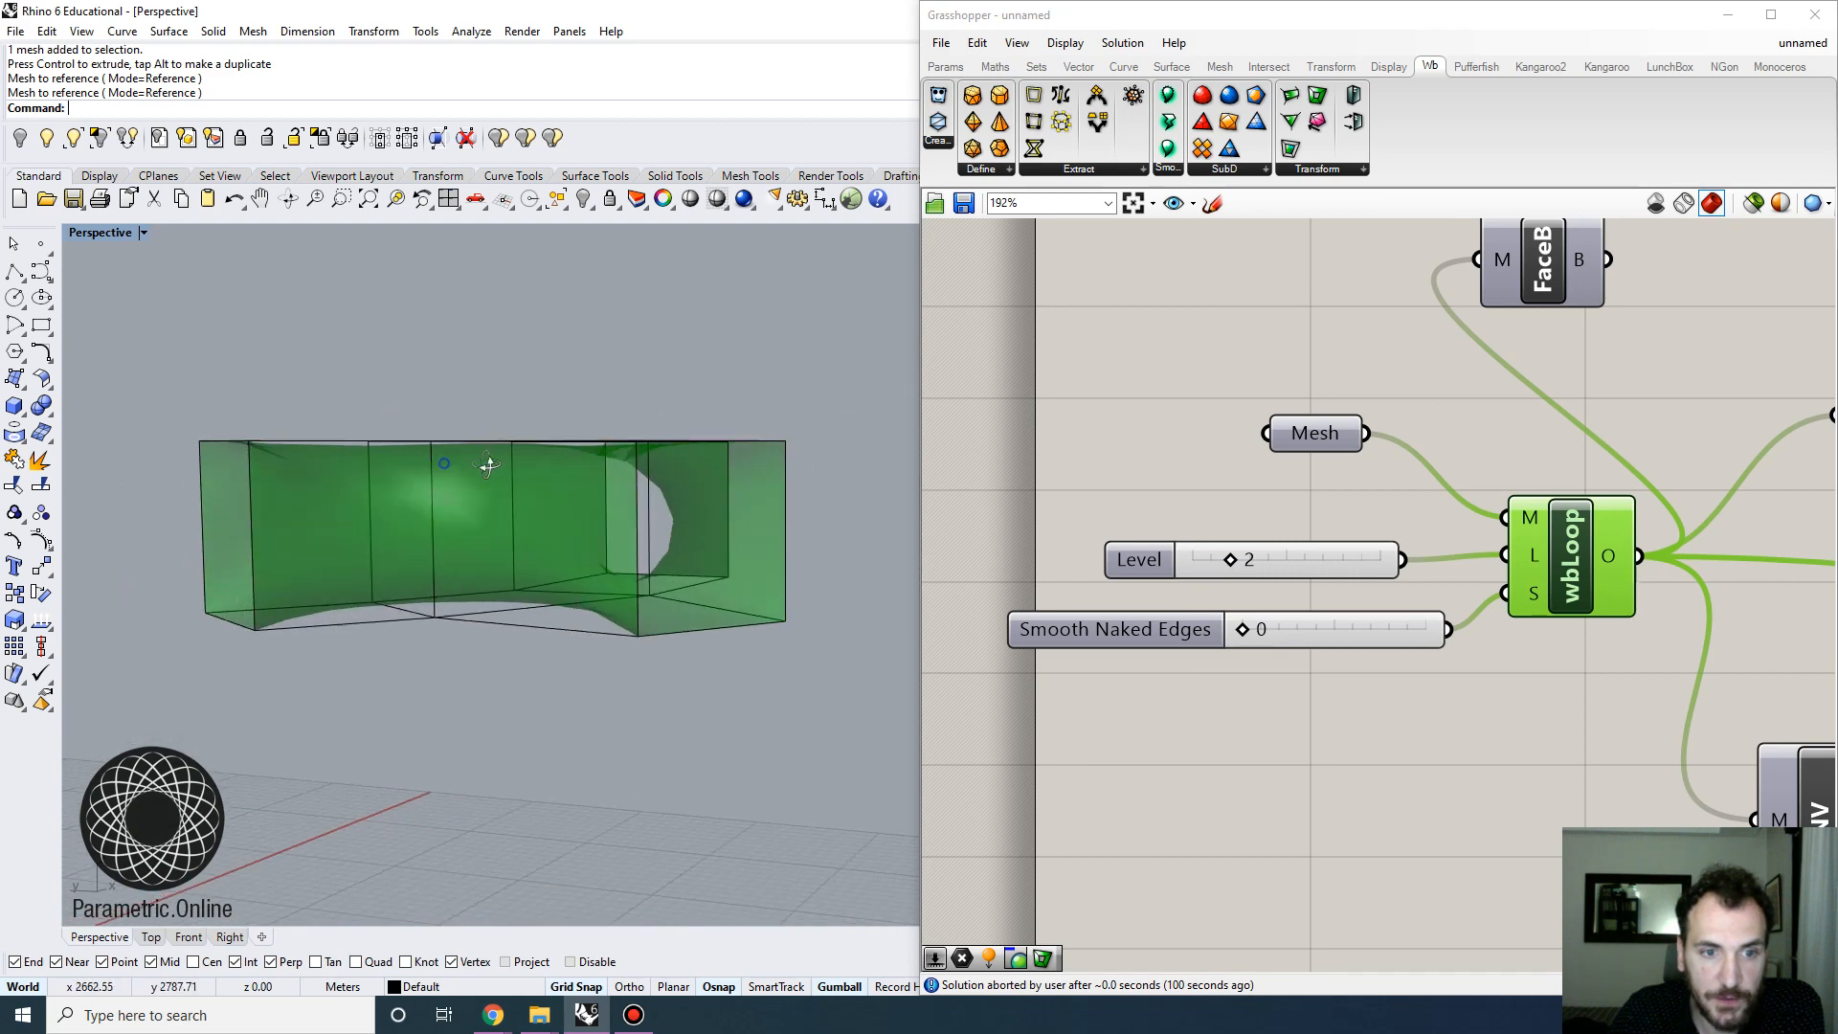
right_drag(285, 477, 226, 419)
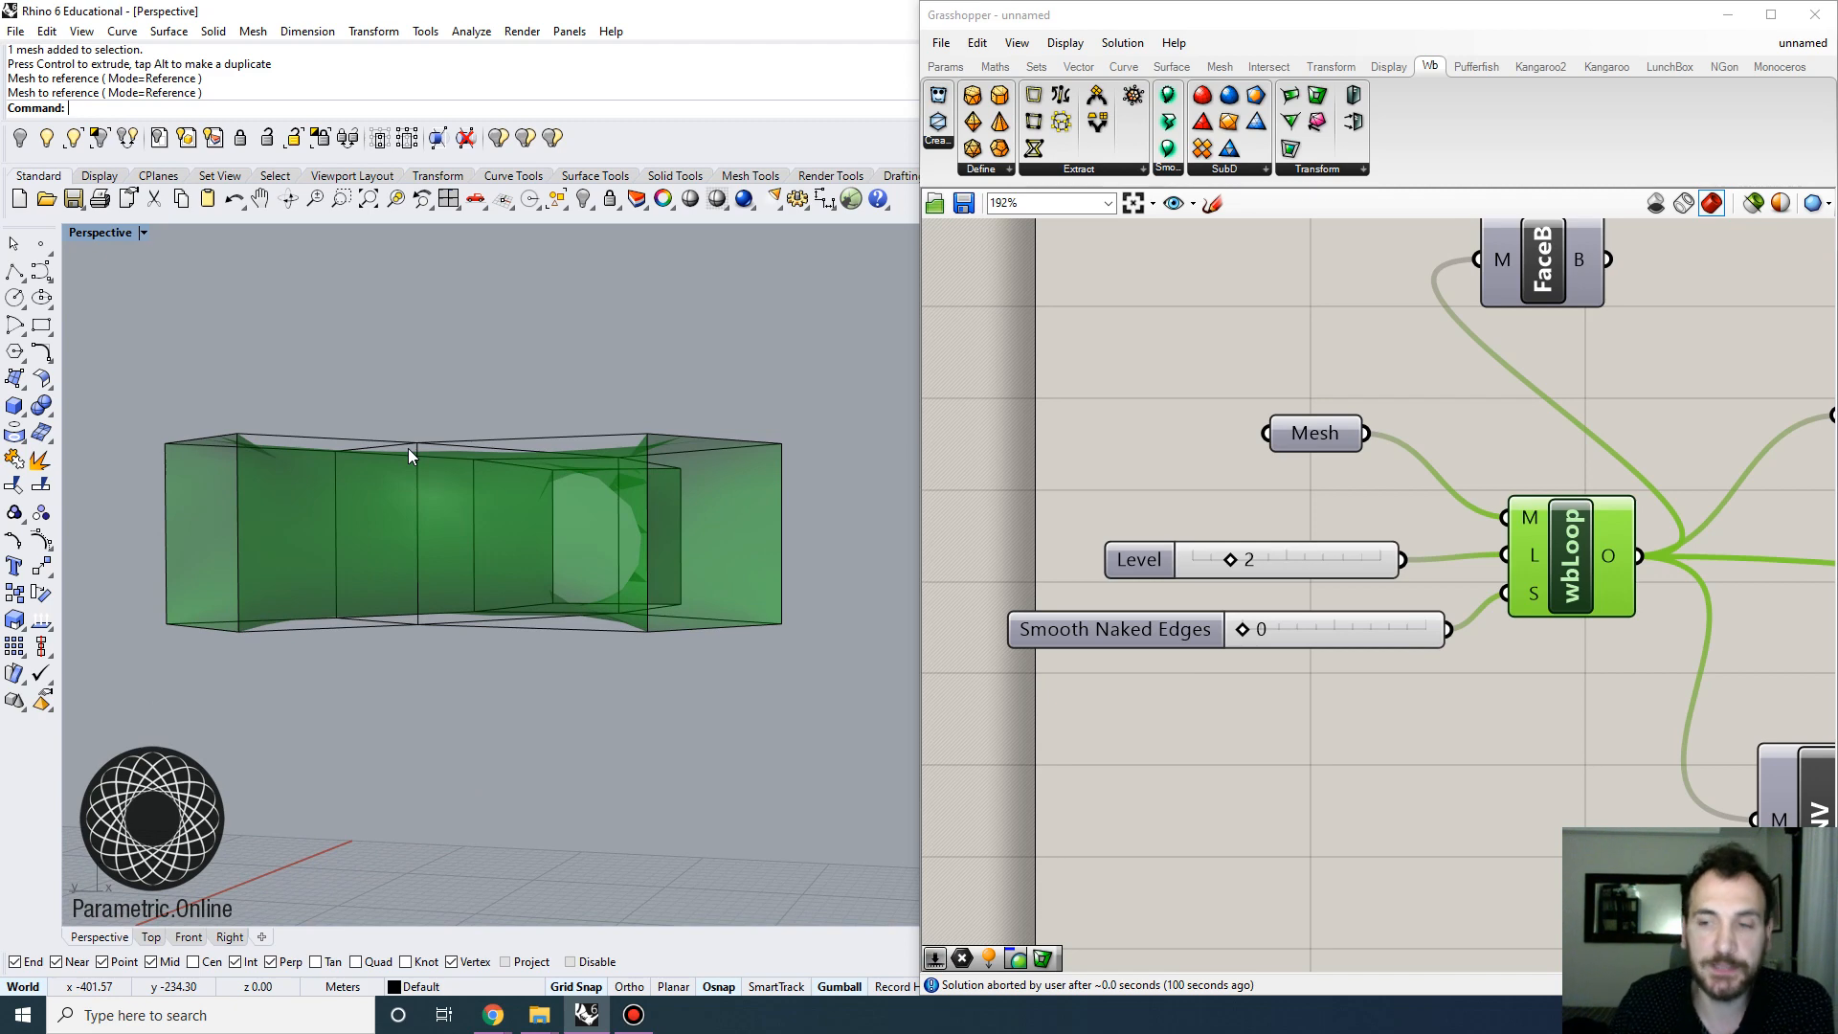
Turn on the Rhino mesh's control points, then move and tilt the end section of one arm
right_drag(714, 602, 397, 576)
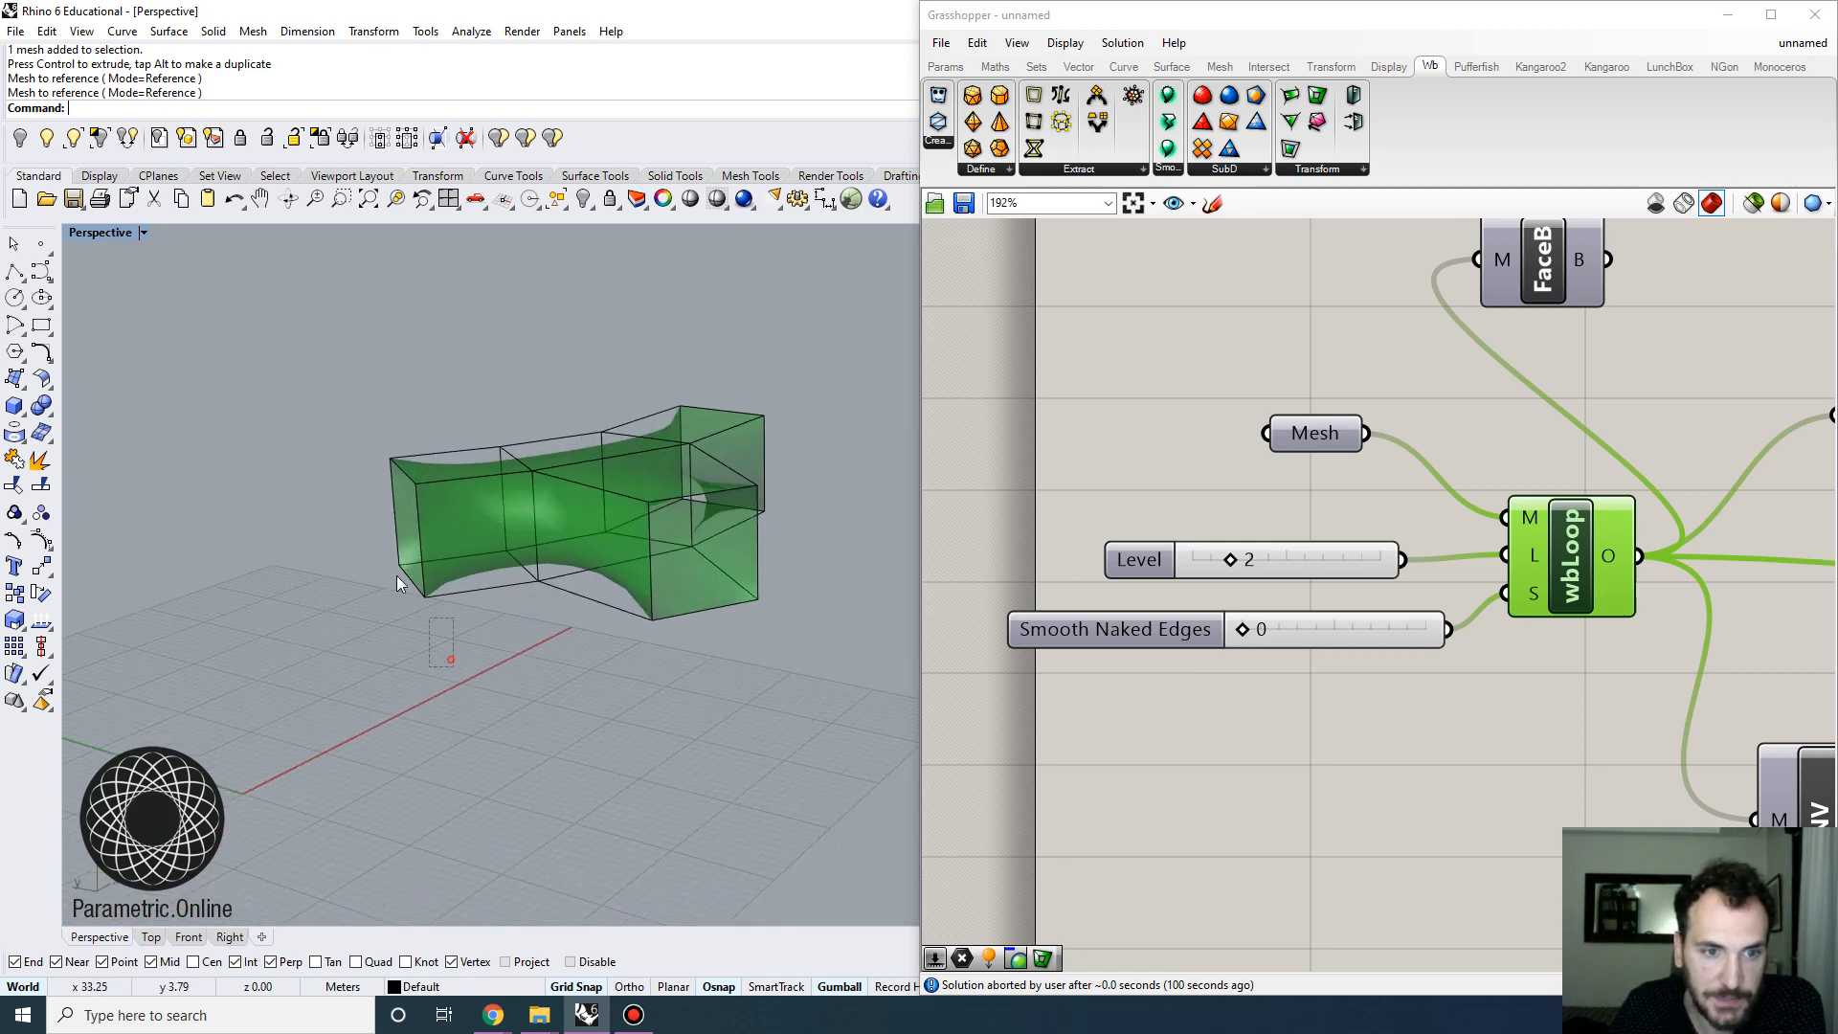
click(401, 574)
click(52, 541)
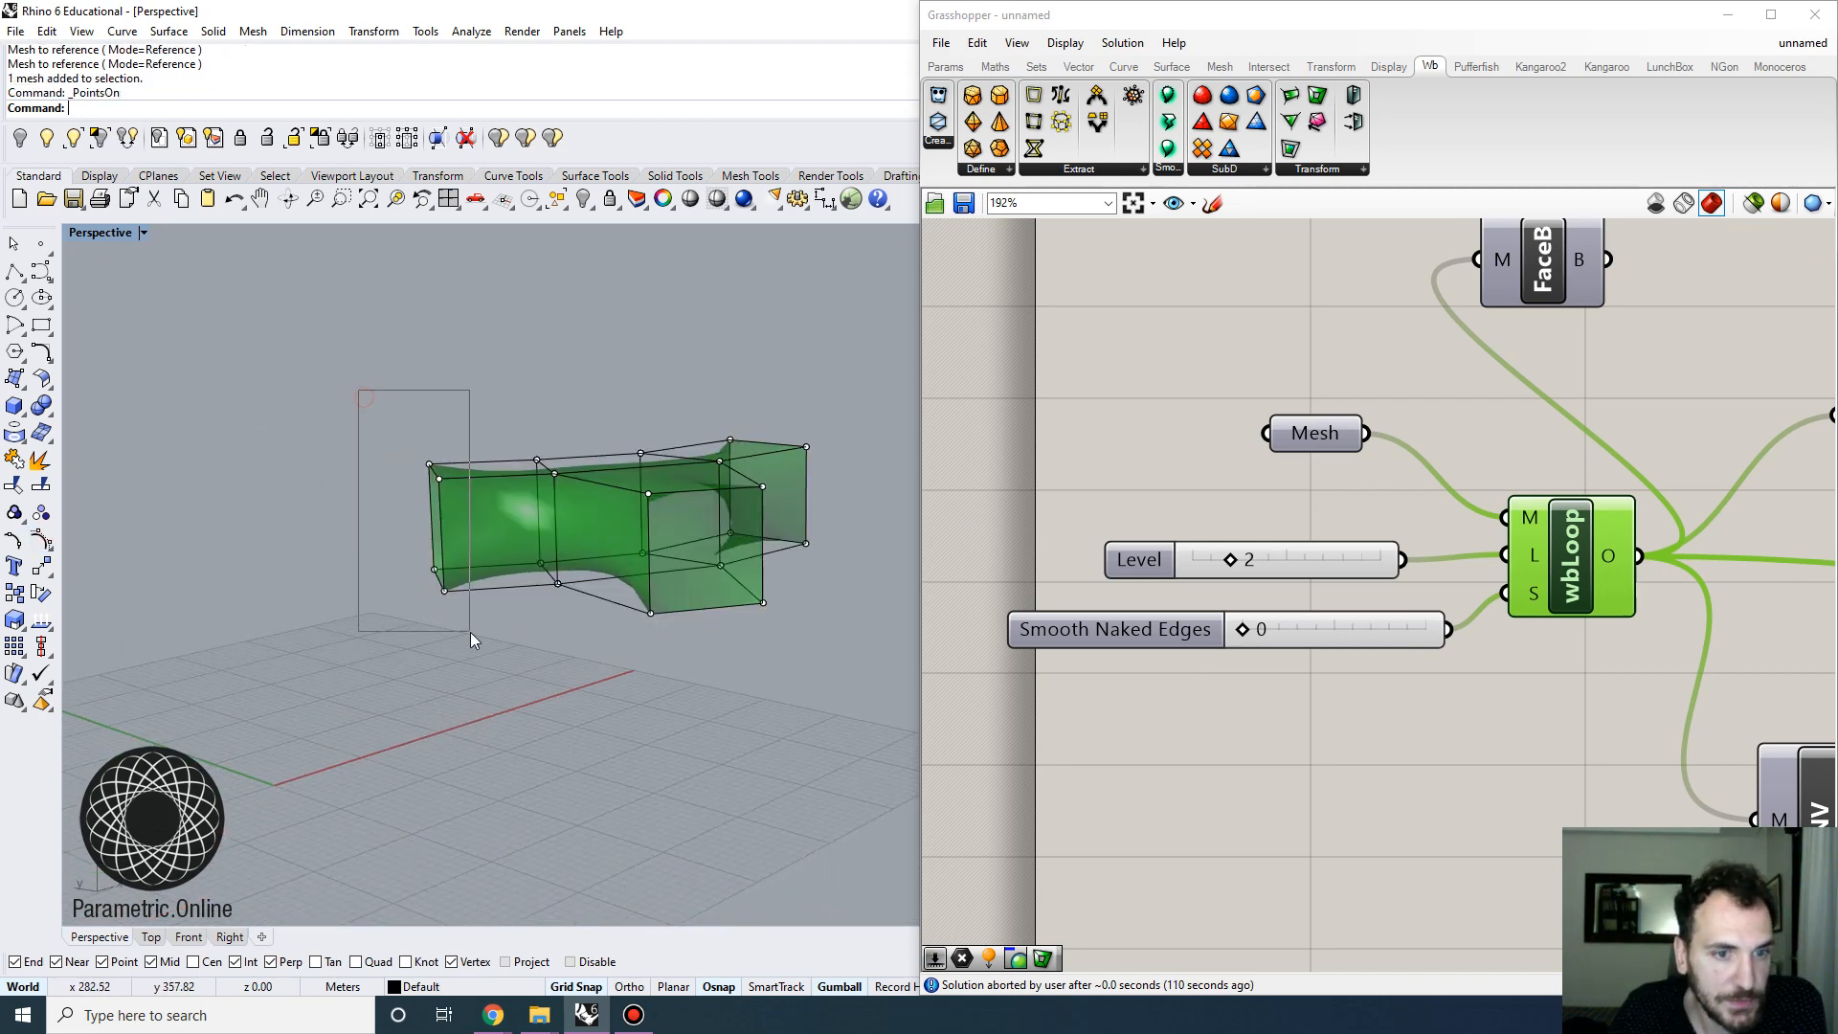
drag(359, 391, 469, 632)
right_drag(469, 632, 469, 546)
drag(458, 467, 364, 493)
right_drag(622, 552, 671, 461)
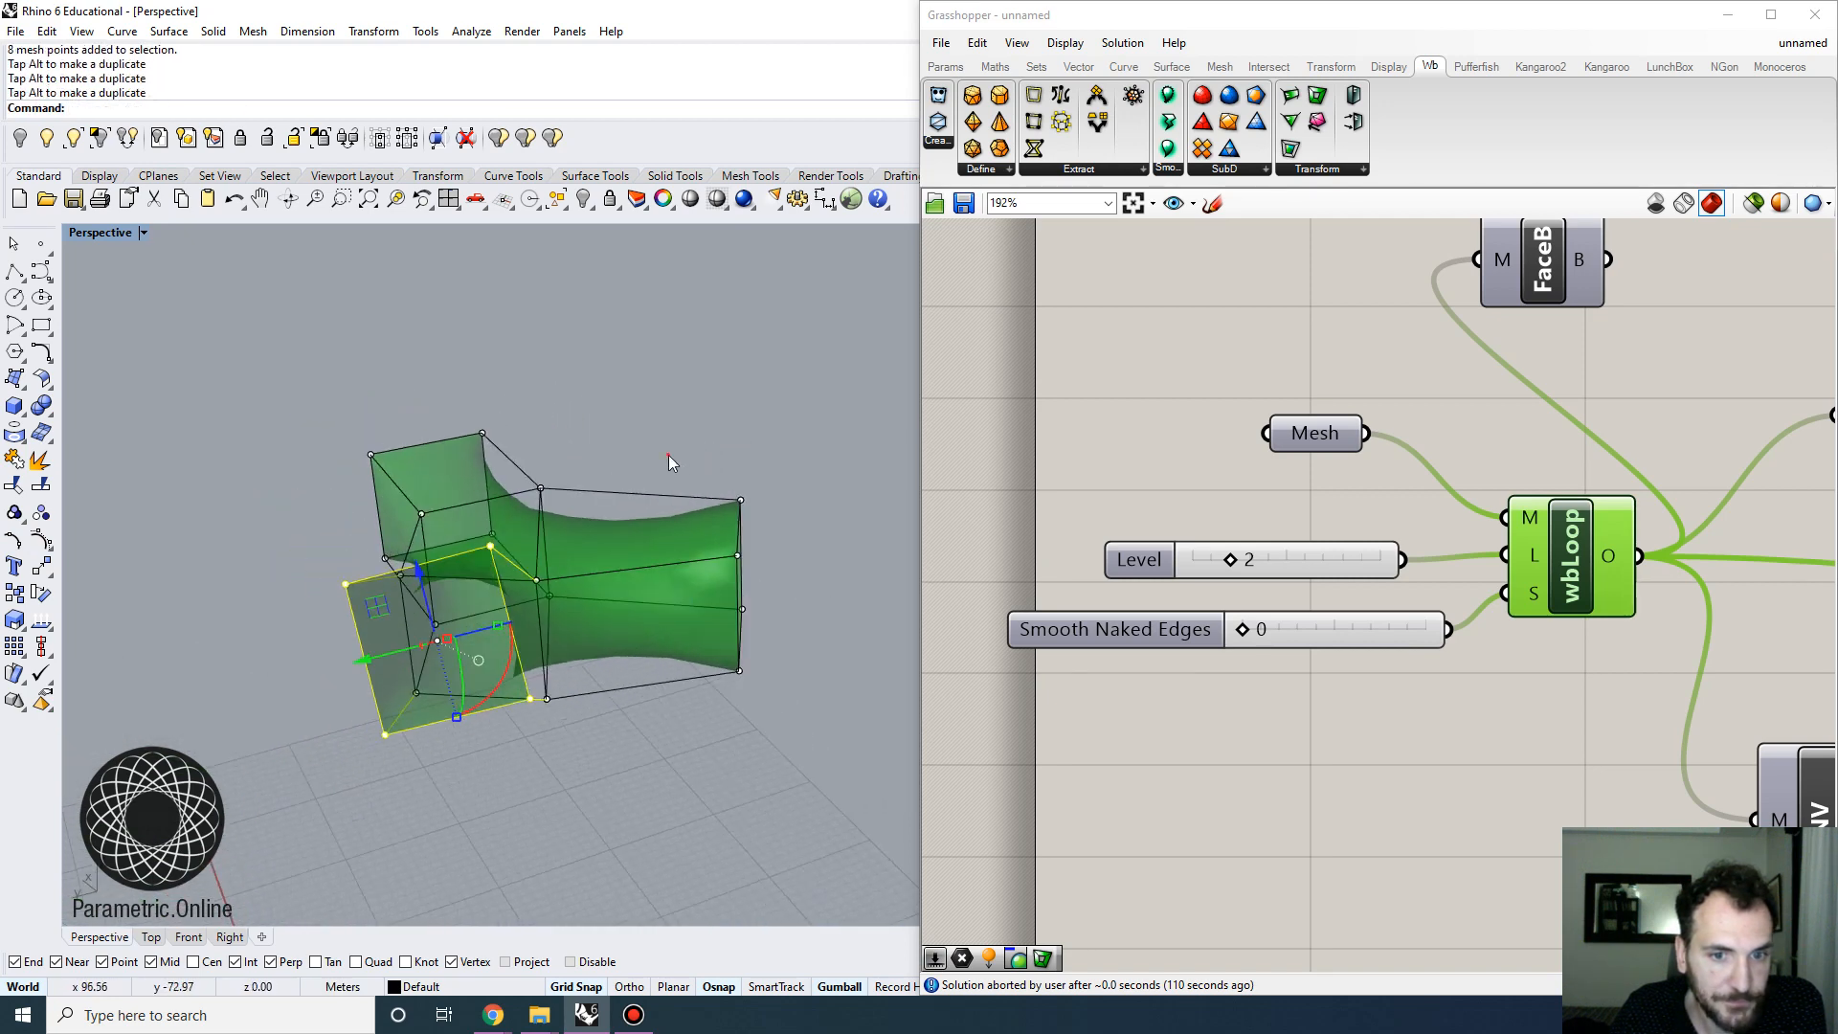
Select the end points of a second arm and move them downward
drag(668, 456, 797, 706)
right_drag(797, 706, 781, 577)
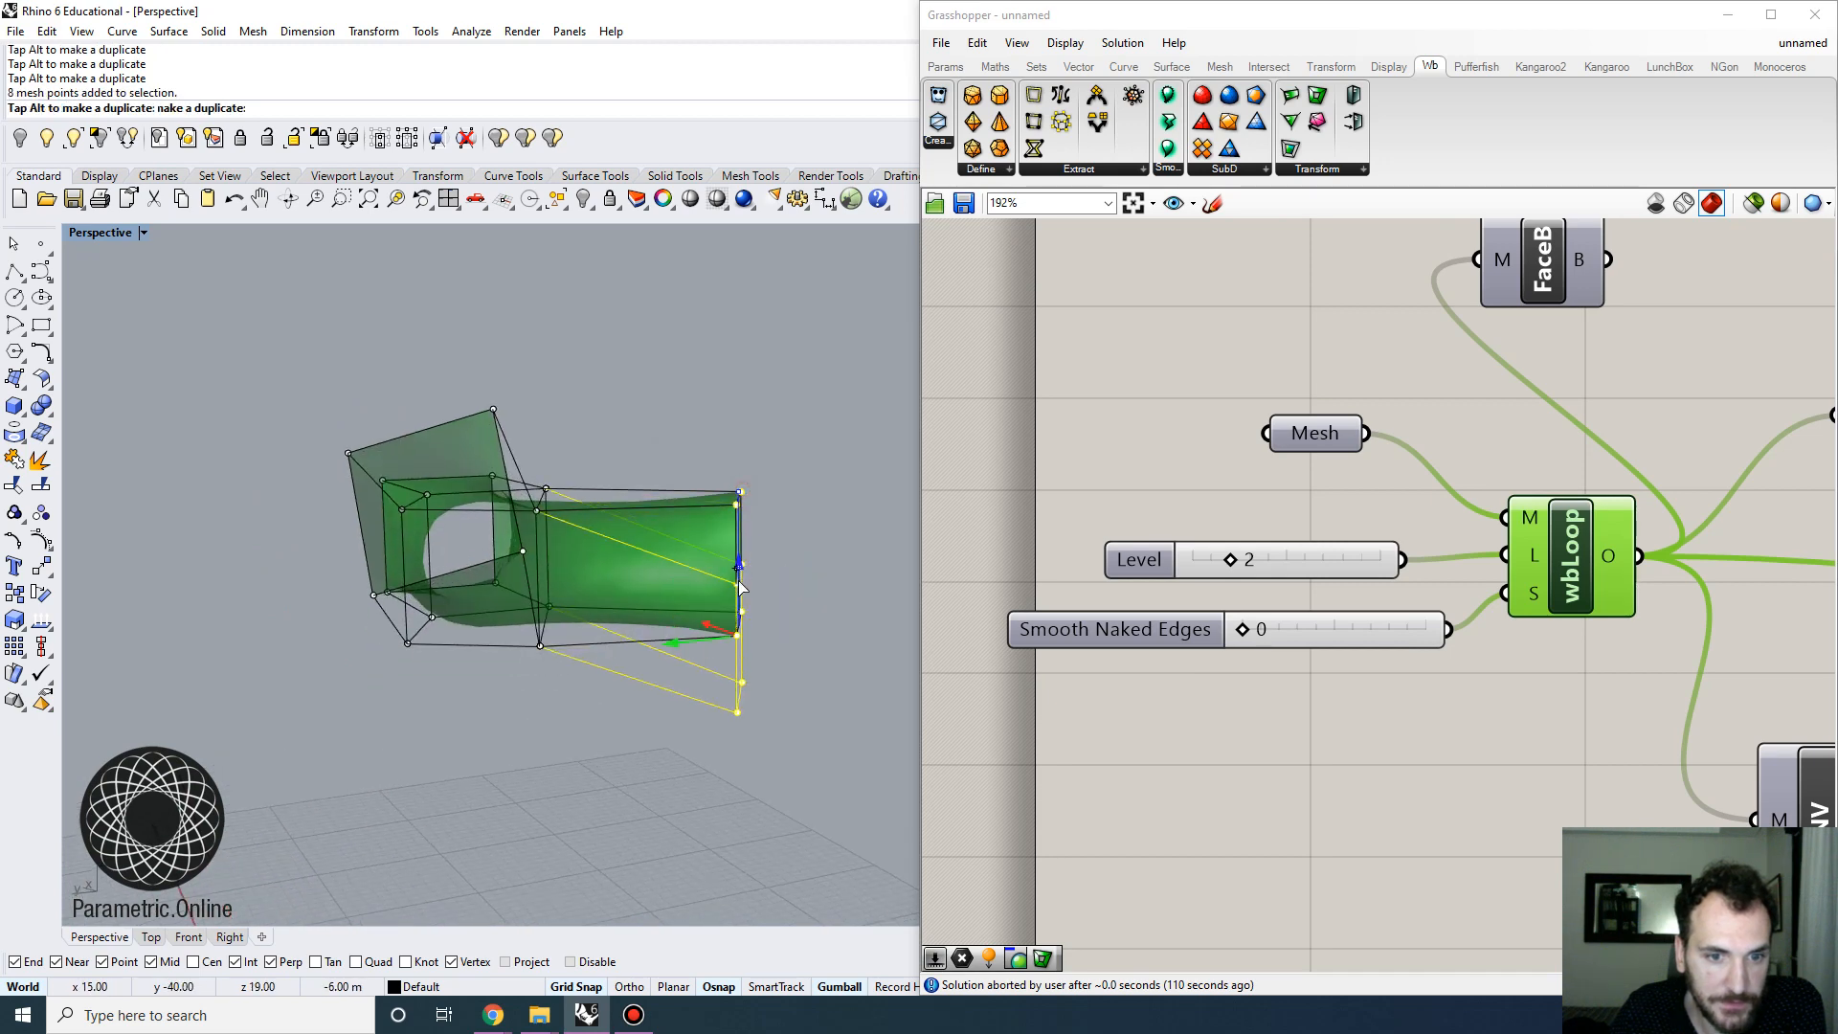
drag(741, 586, 755, 706)
click(786, 690)
drag(684, 526, 798, 747)
right_drag(798, 747, 779, 684)
drag(740, 702, 741, 704)
Select the upper mesh control points around the junction of the arms and move them upward
right_drag(779, 669, 593, 670)
scroll(517, 704, down, 7)
scroll(680, 546, up, 11)
drag(507, 567, 603, 684)
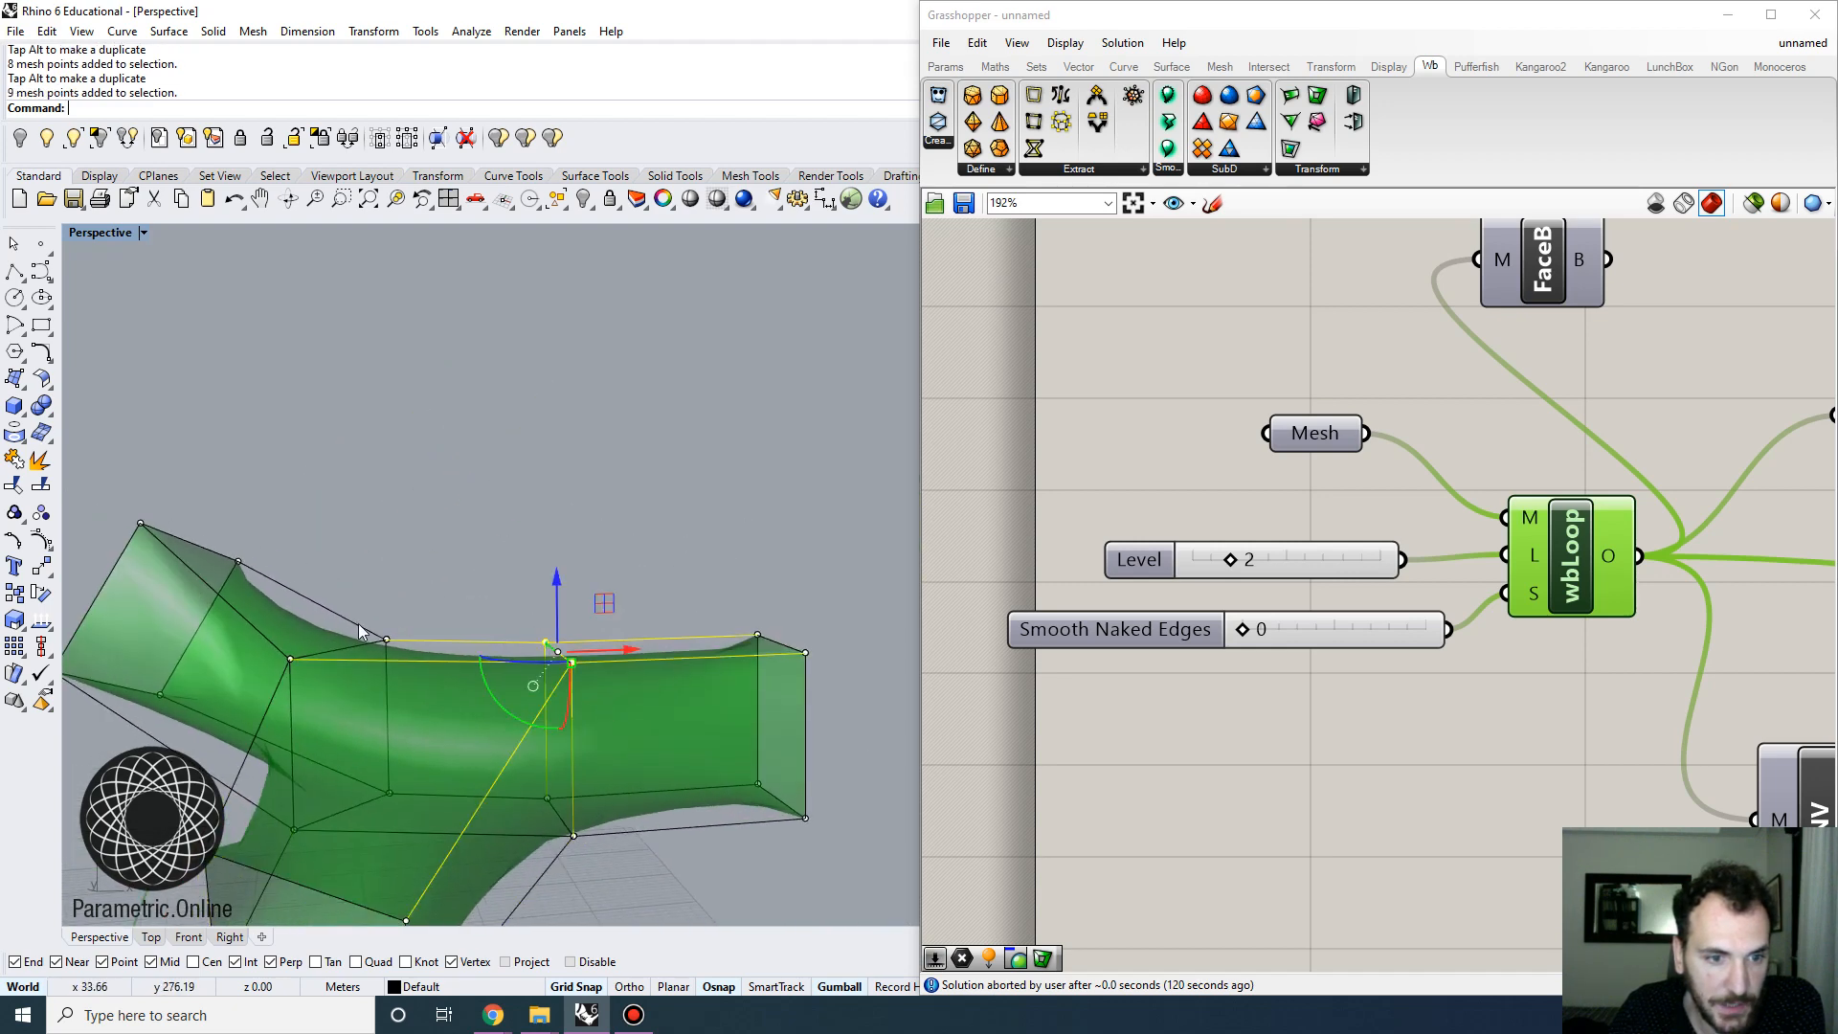
right_drag(276, 681, 311, 671)
scroll(312, 677, up, 6)
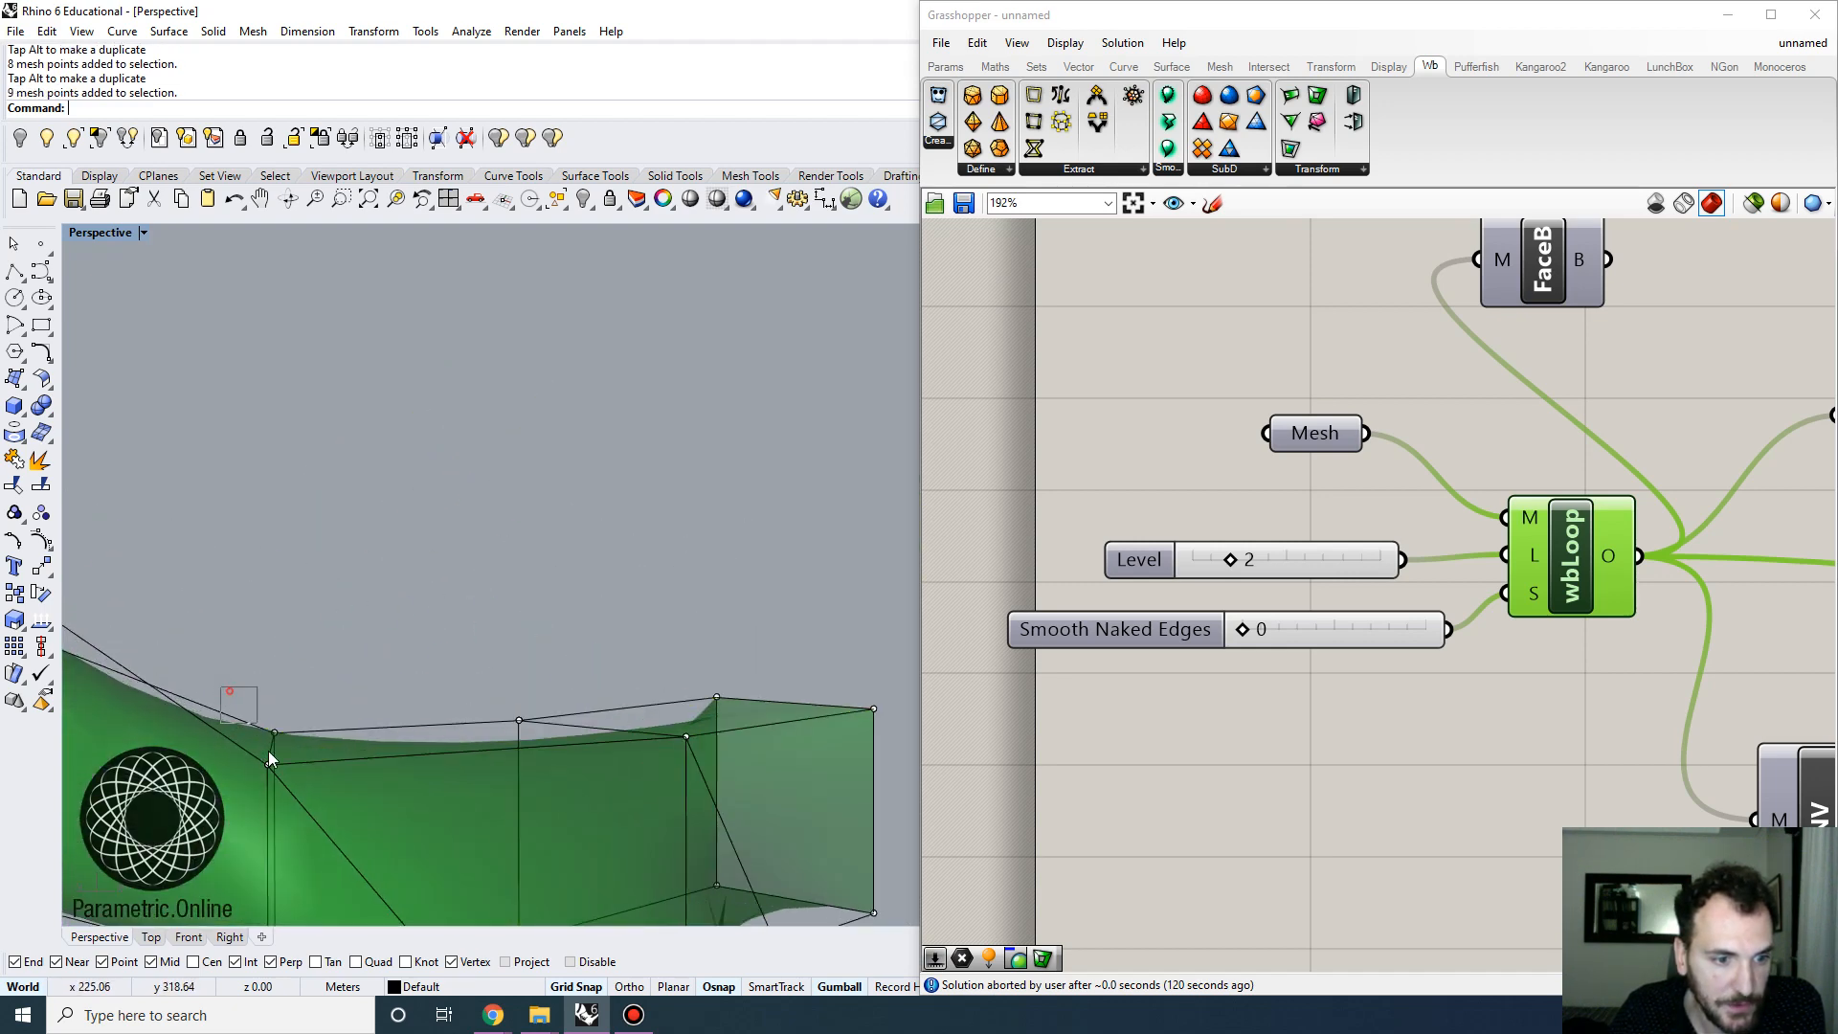
right_drag(292, 787, 287, 713)
drag(289, 549, 289, 548)
scroll(411, 584, down, 7)
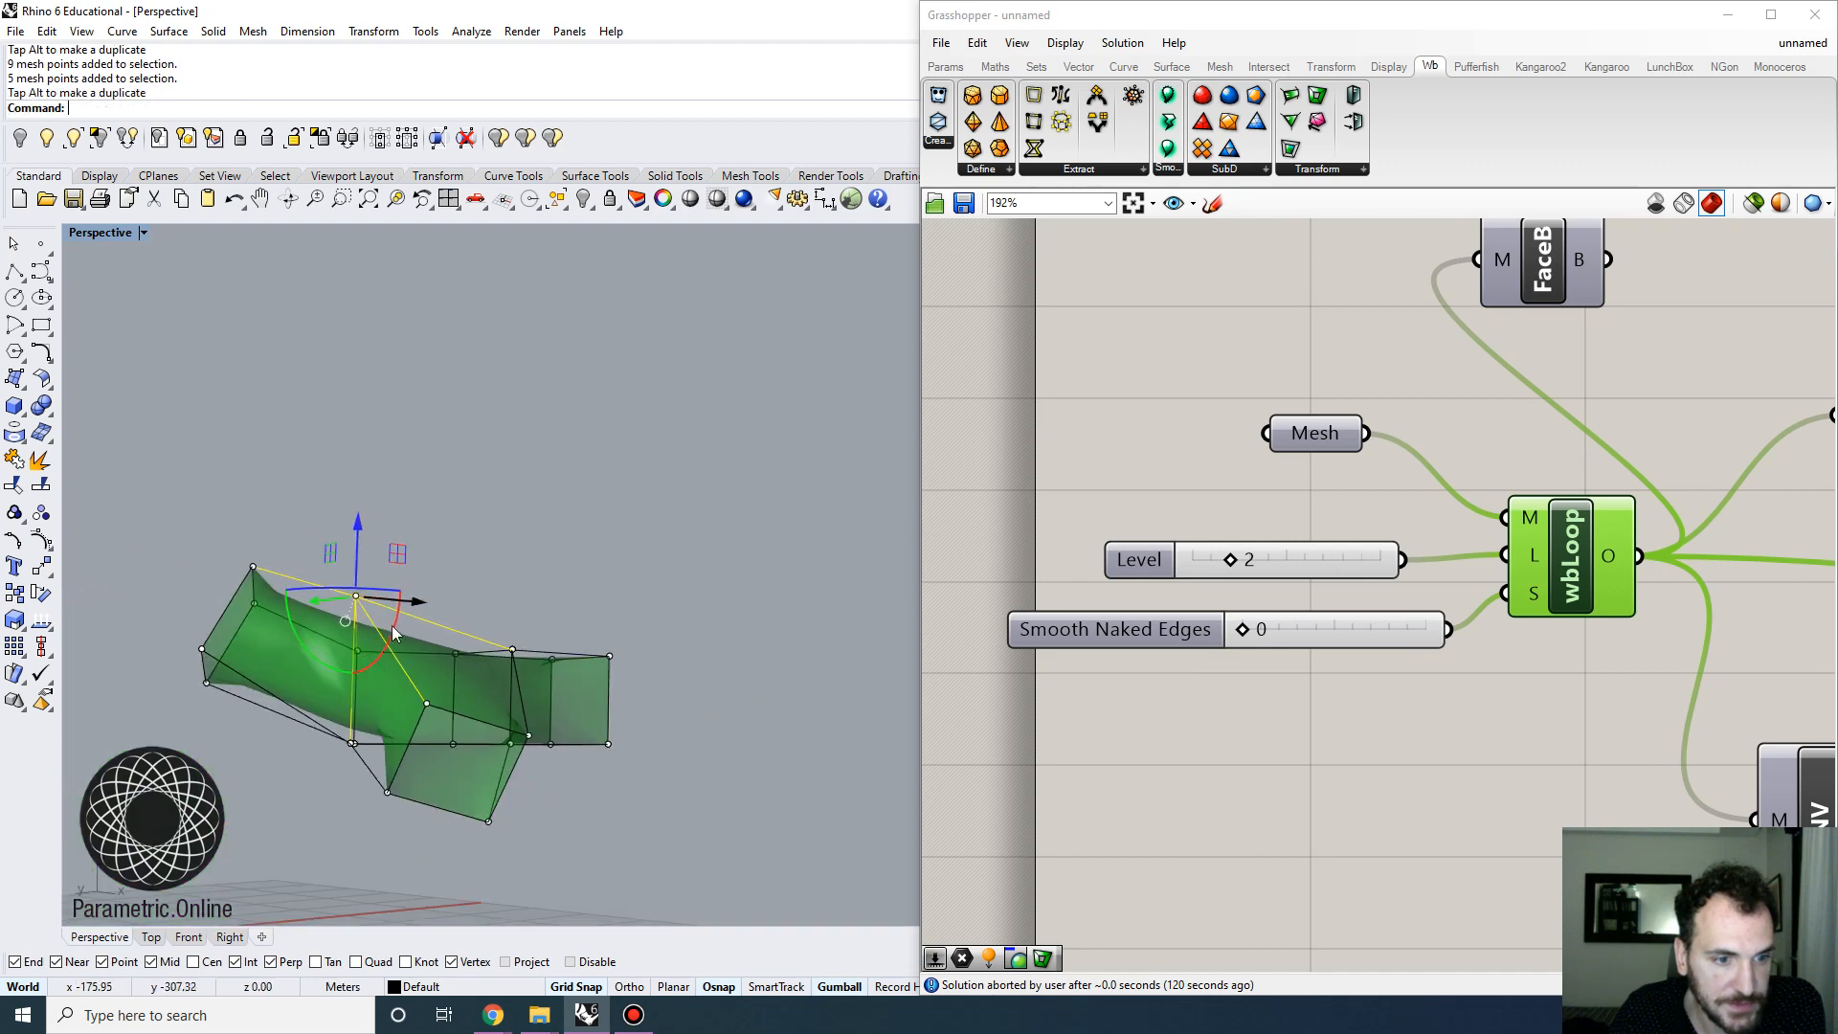
Select the end points of the short arm and shift them along the gumball's red axis
right_drag(411, 598, 402, 683)
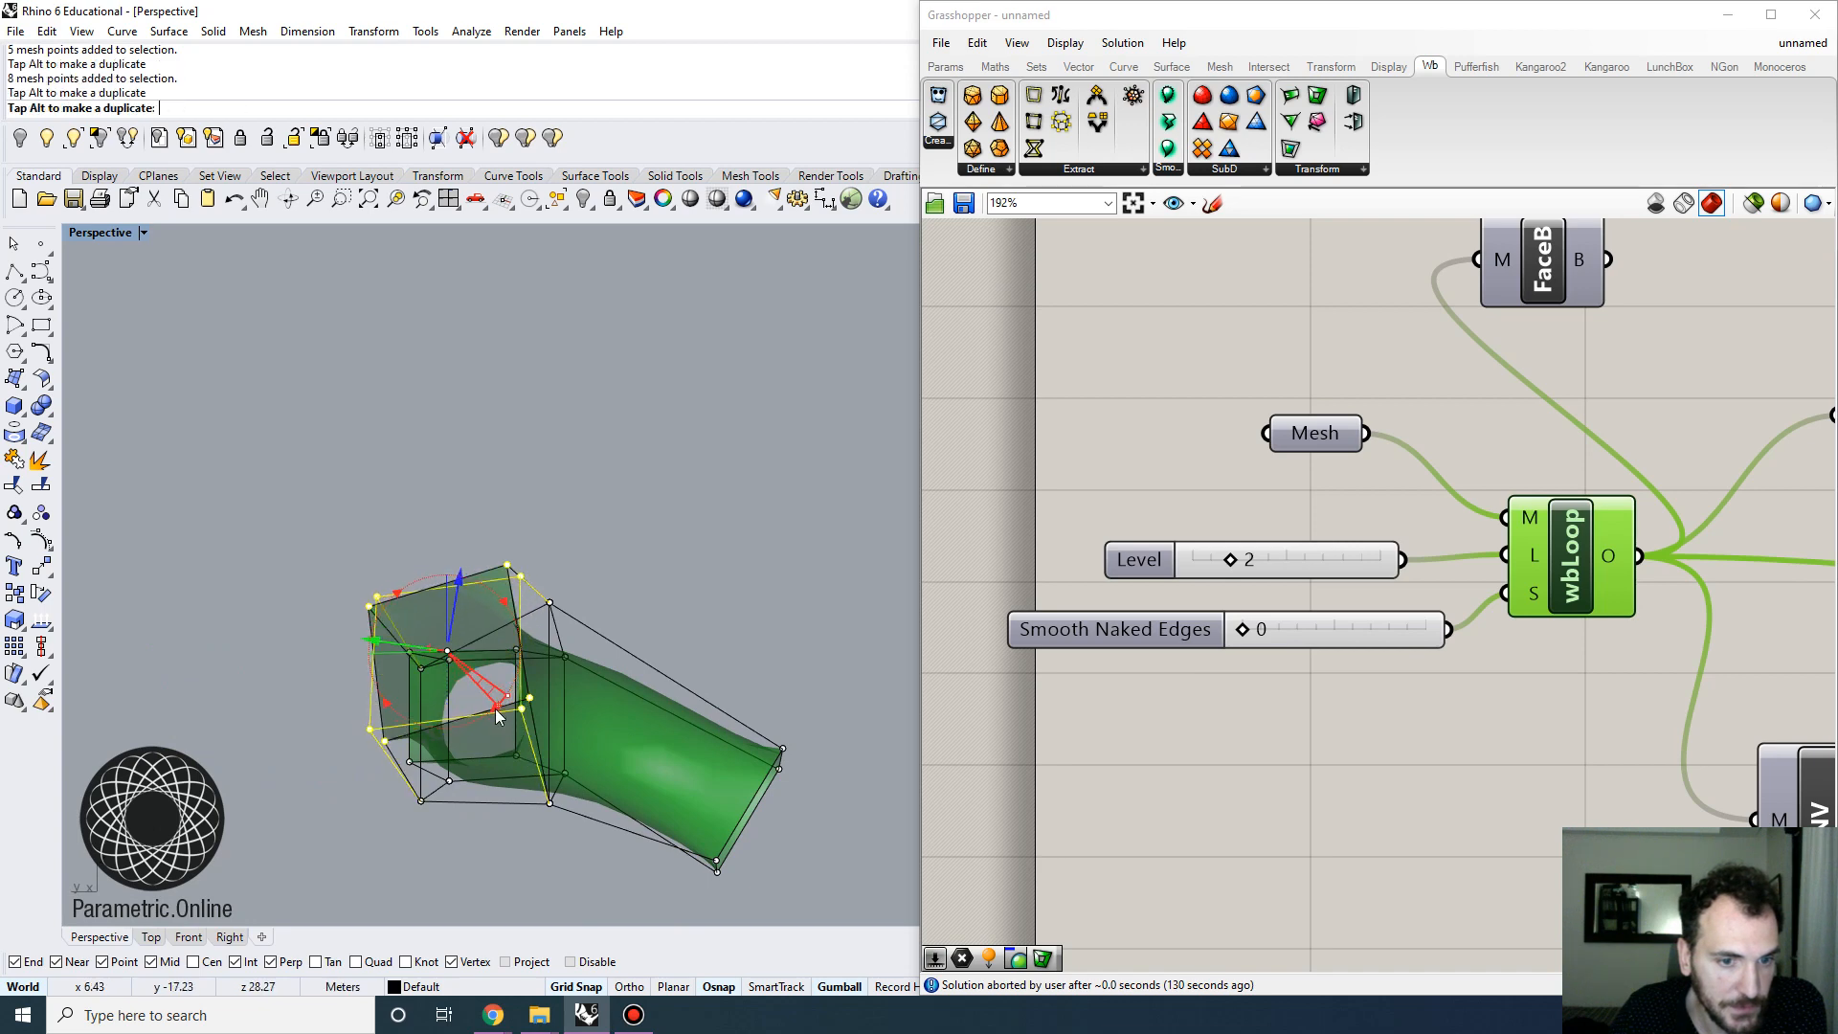
drag(497, 714, 497, 716)
right_drag(498, 716, 667, 668)
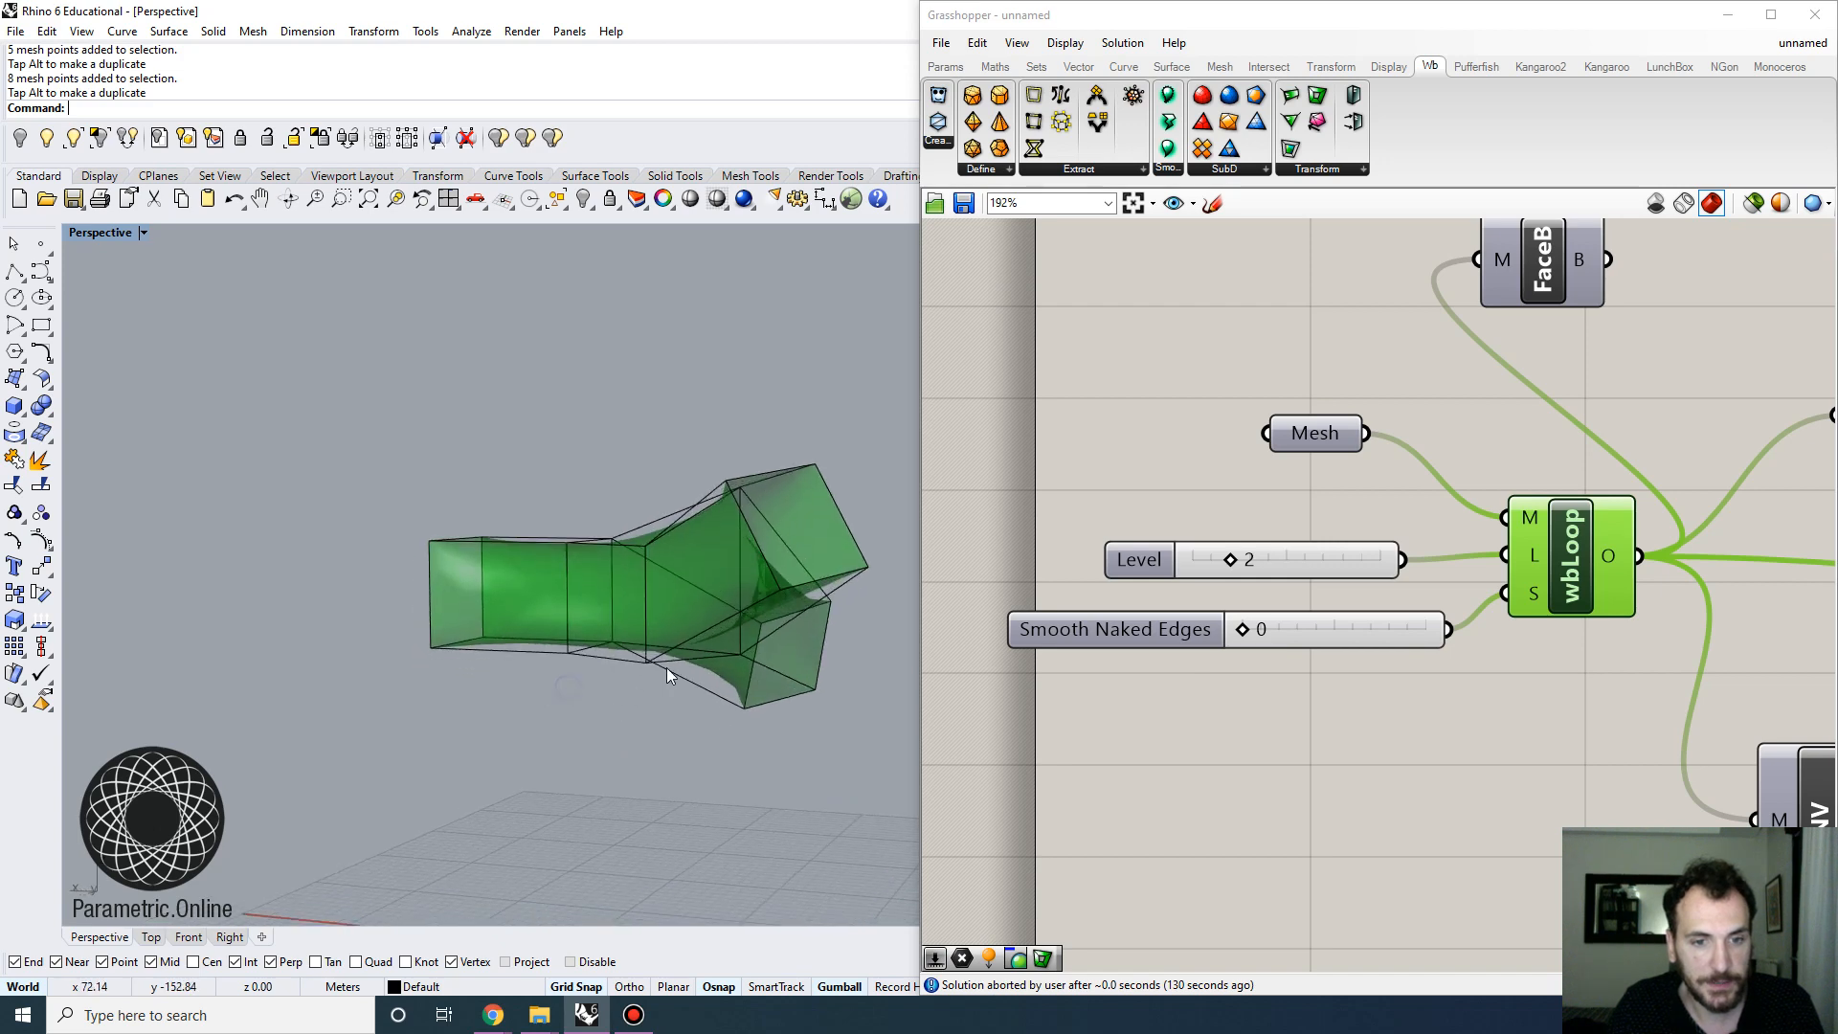
Zoom to the mesh, turn its control points back on, and pull the lower points of one arm downward
click(660, 666)
text(zs)
key(Return)
scroll(695, 756, down, 7)
right_drag(694, 755, 416, 576)
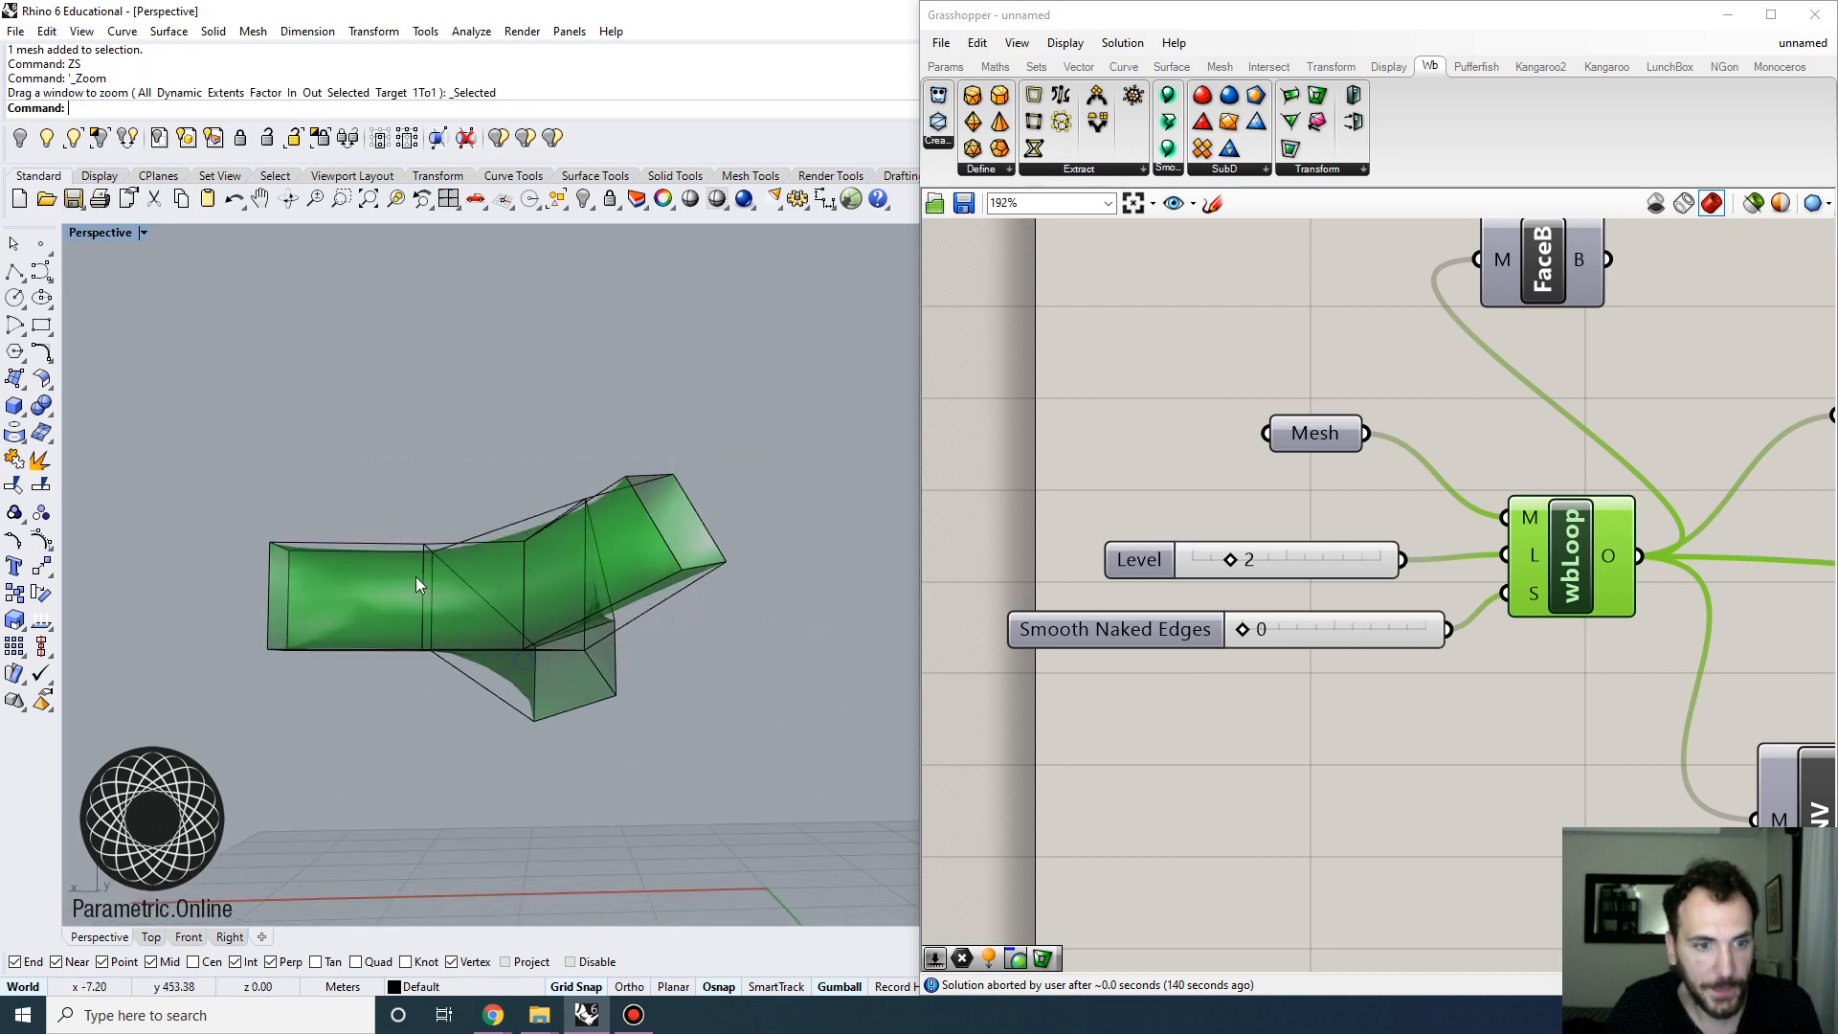
scroll(416, 576, up, 3)
drag(285, 497, 196, 586)
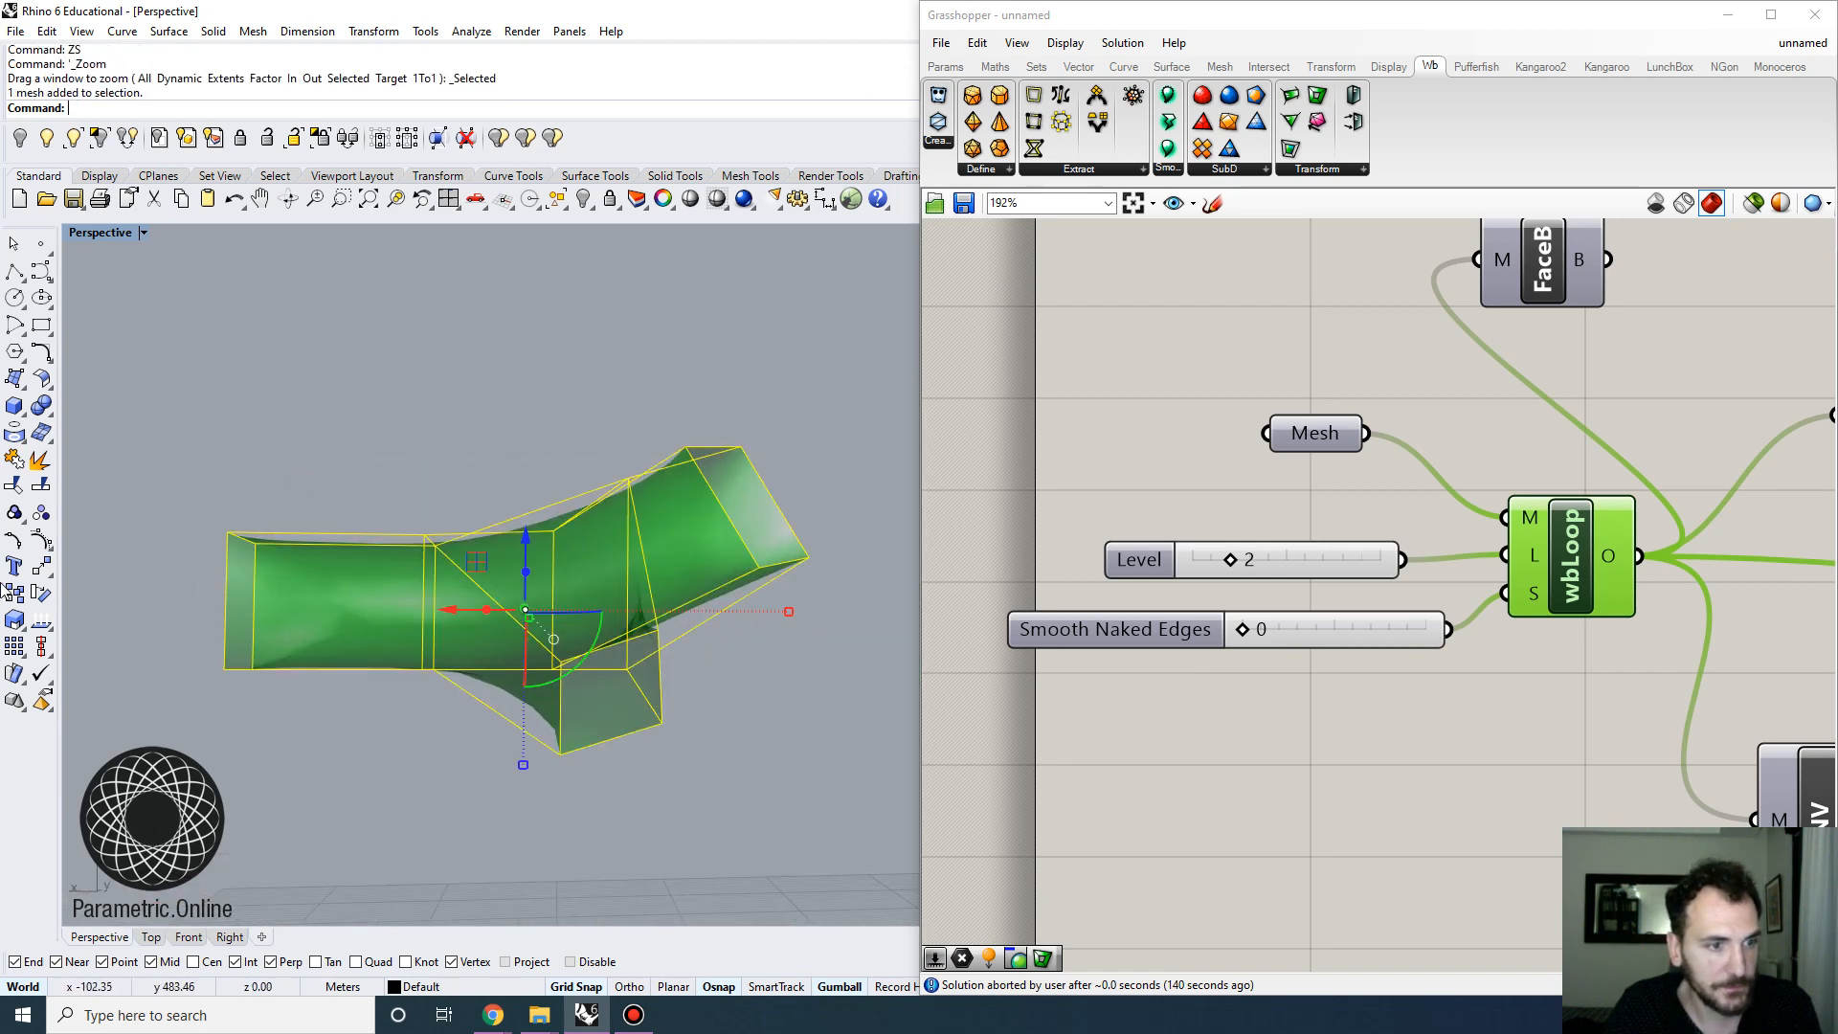
click(43, 542)
drag(233, 473, 252, 697)
right_drag(463, 668, 479, 618)
drag(470, 663, 470, 664)
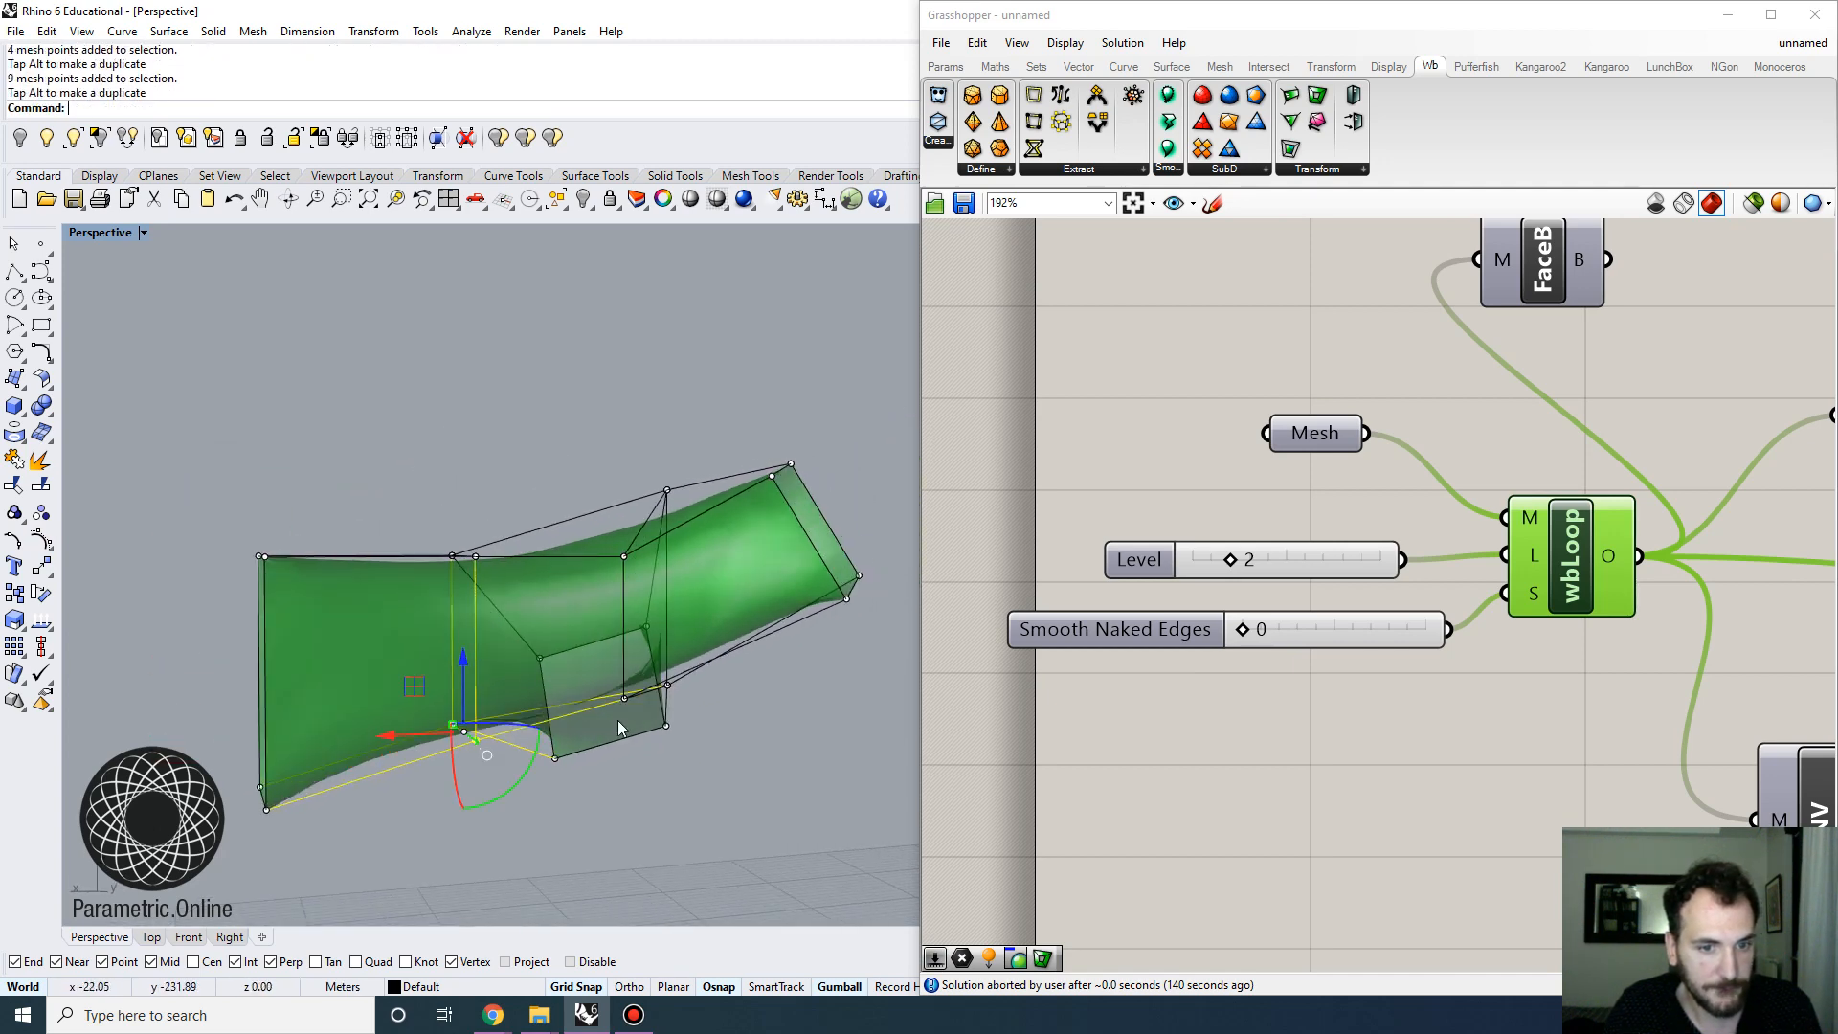
key(Escape)
key(Escape)
Turn on the mesh's control points and move the upper end points of the opposite arm outward along the red axis
right_drag(683, 710, 633, 730)
right_drag(609, 601, 726, 496)
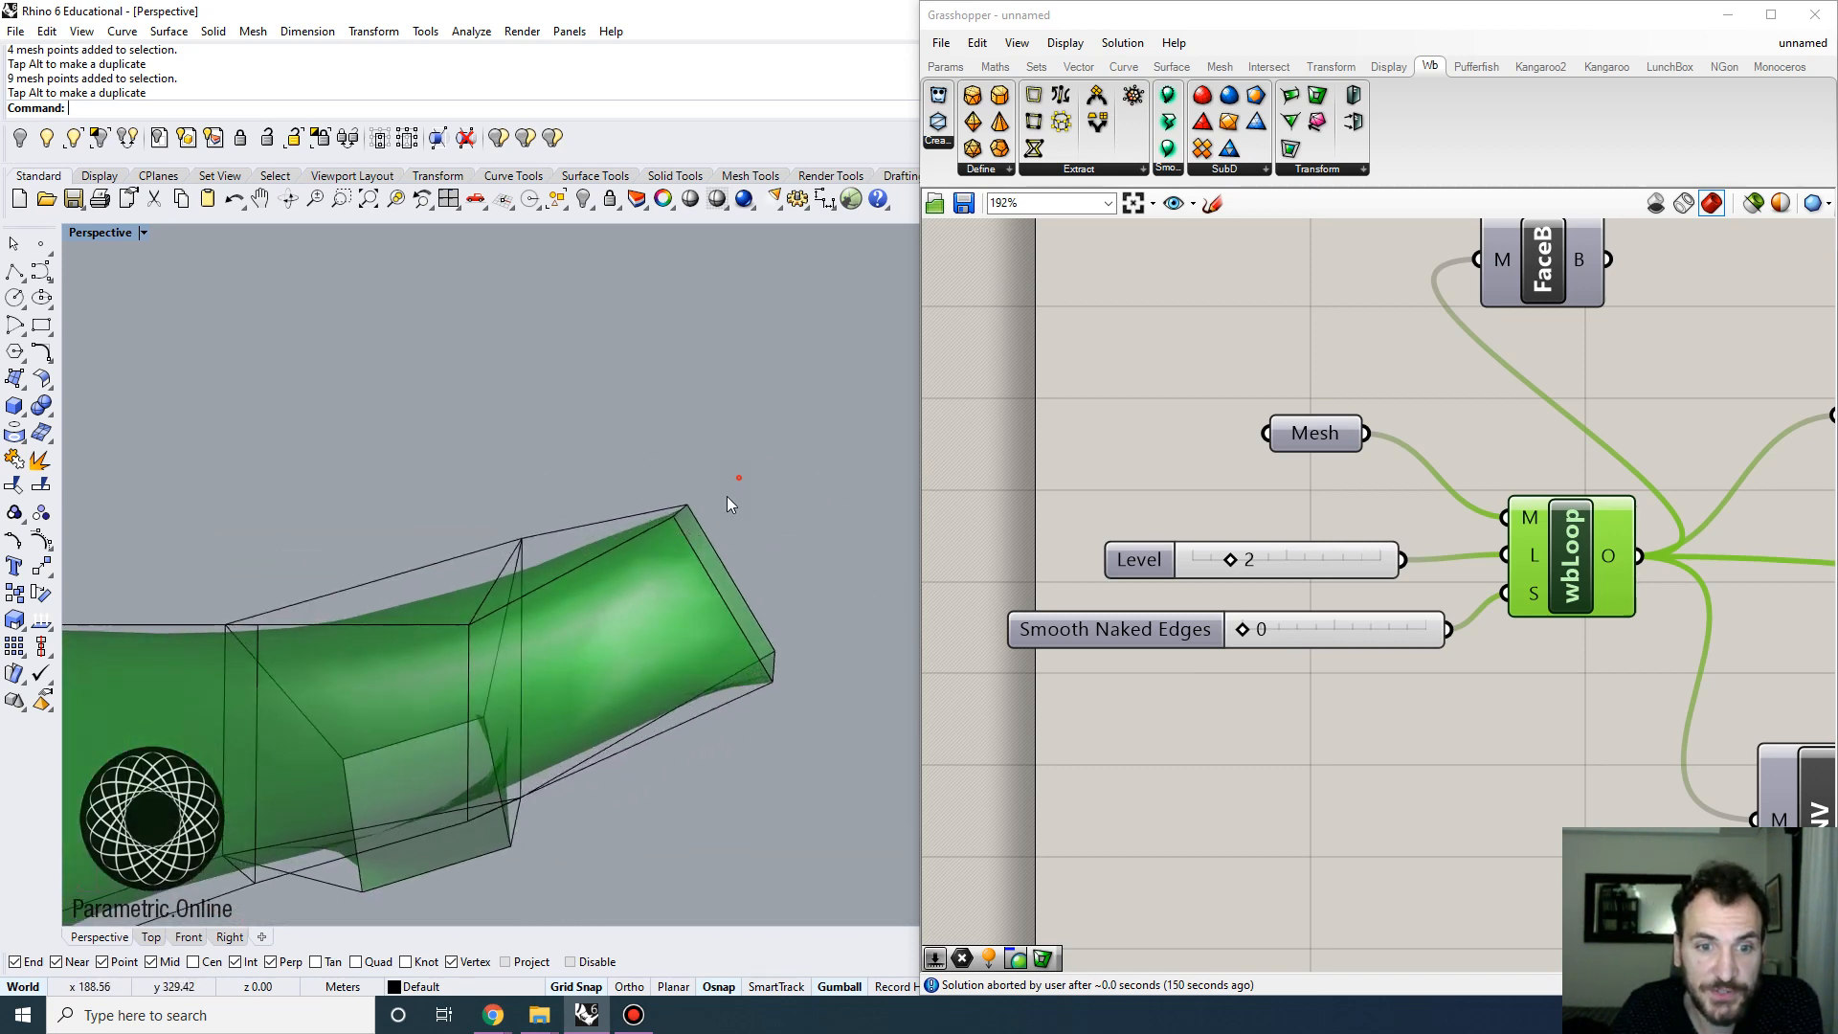
drag(727, 496, 225, 553)
click(38, 540)
drag(616, 472, 741, 536)
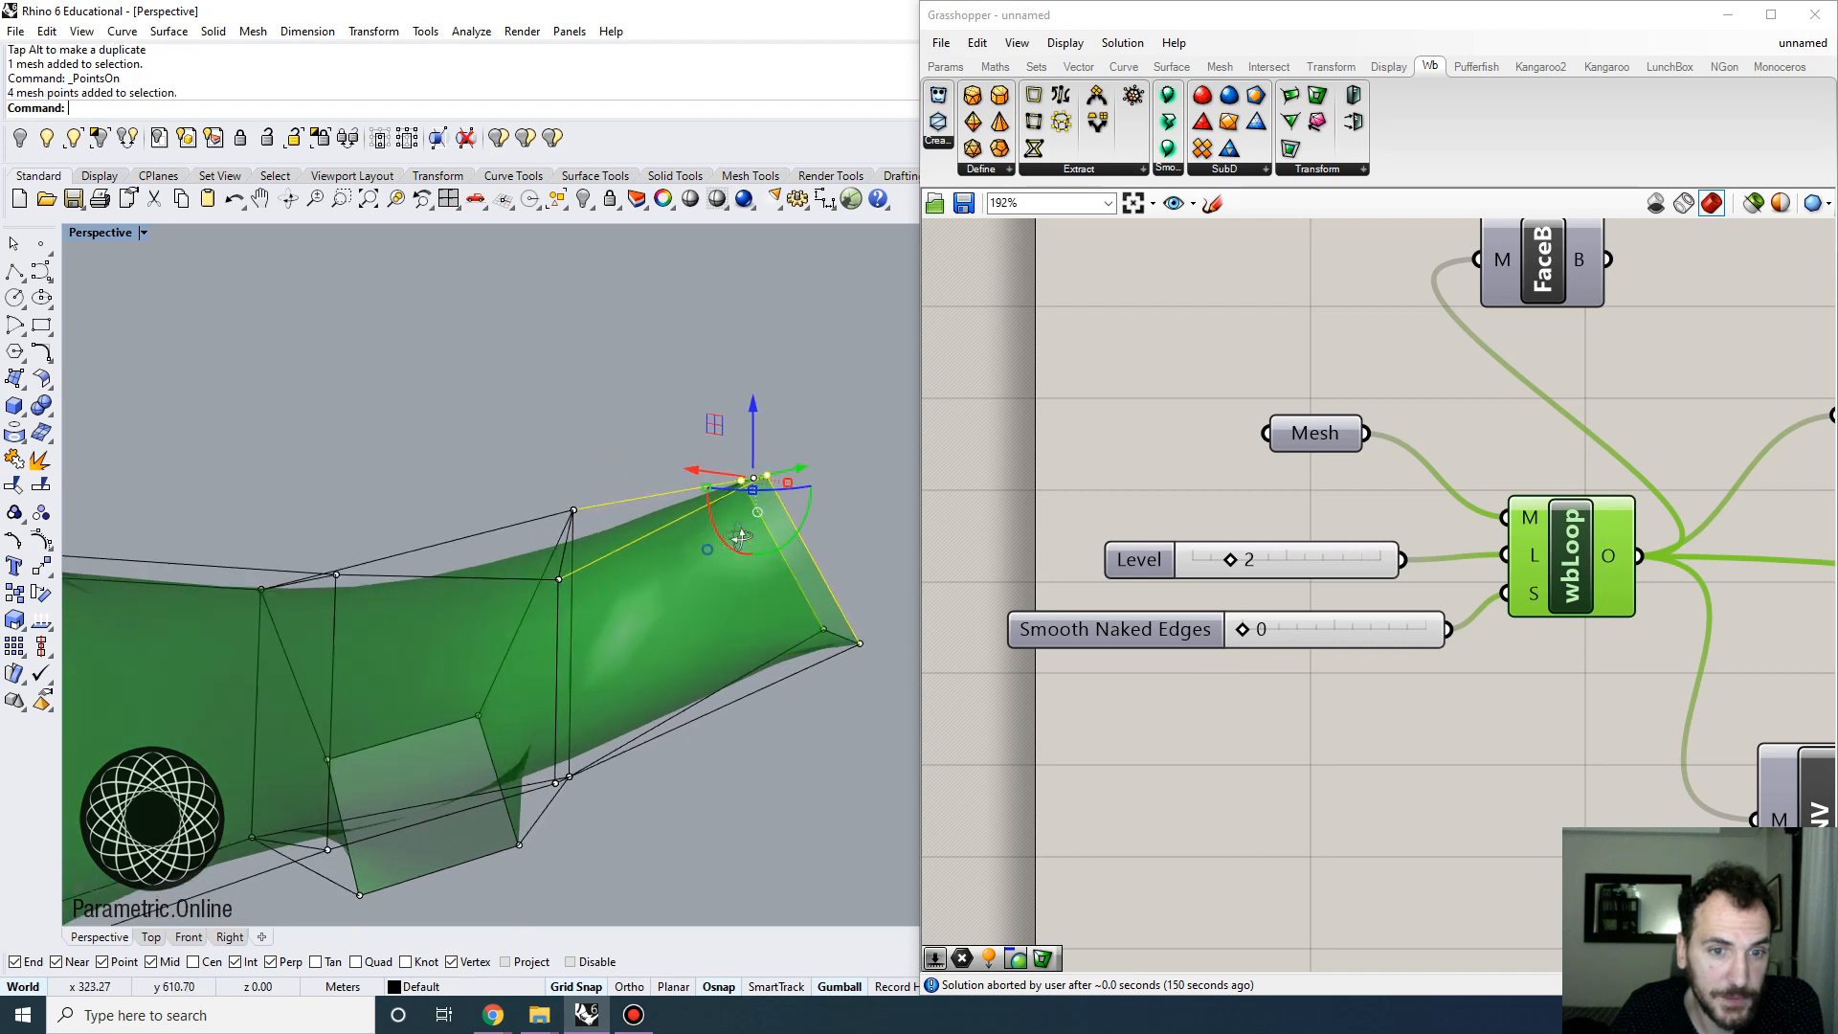
right_drag(698, 485, 716, 635)
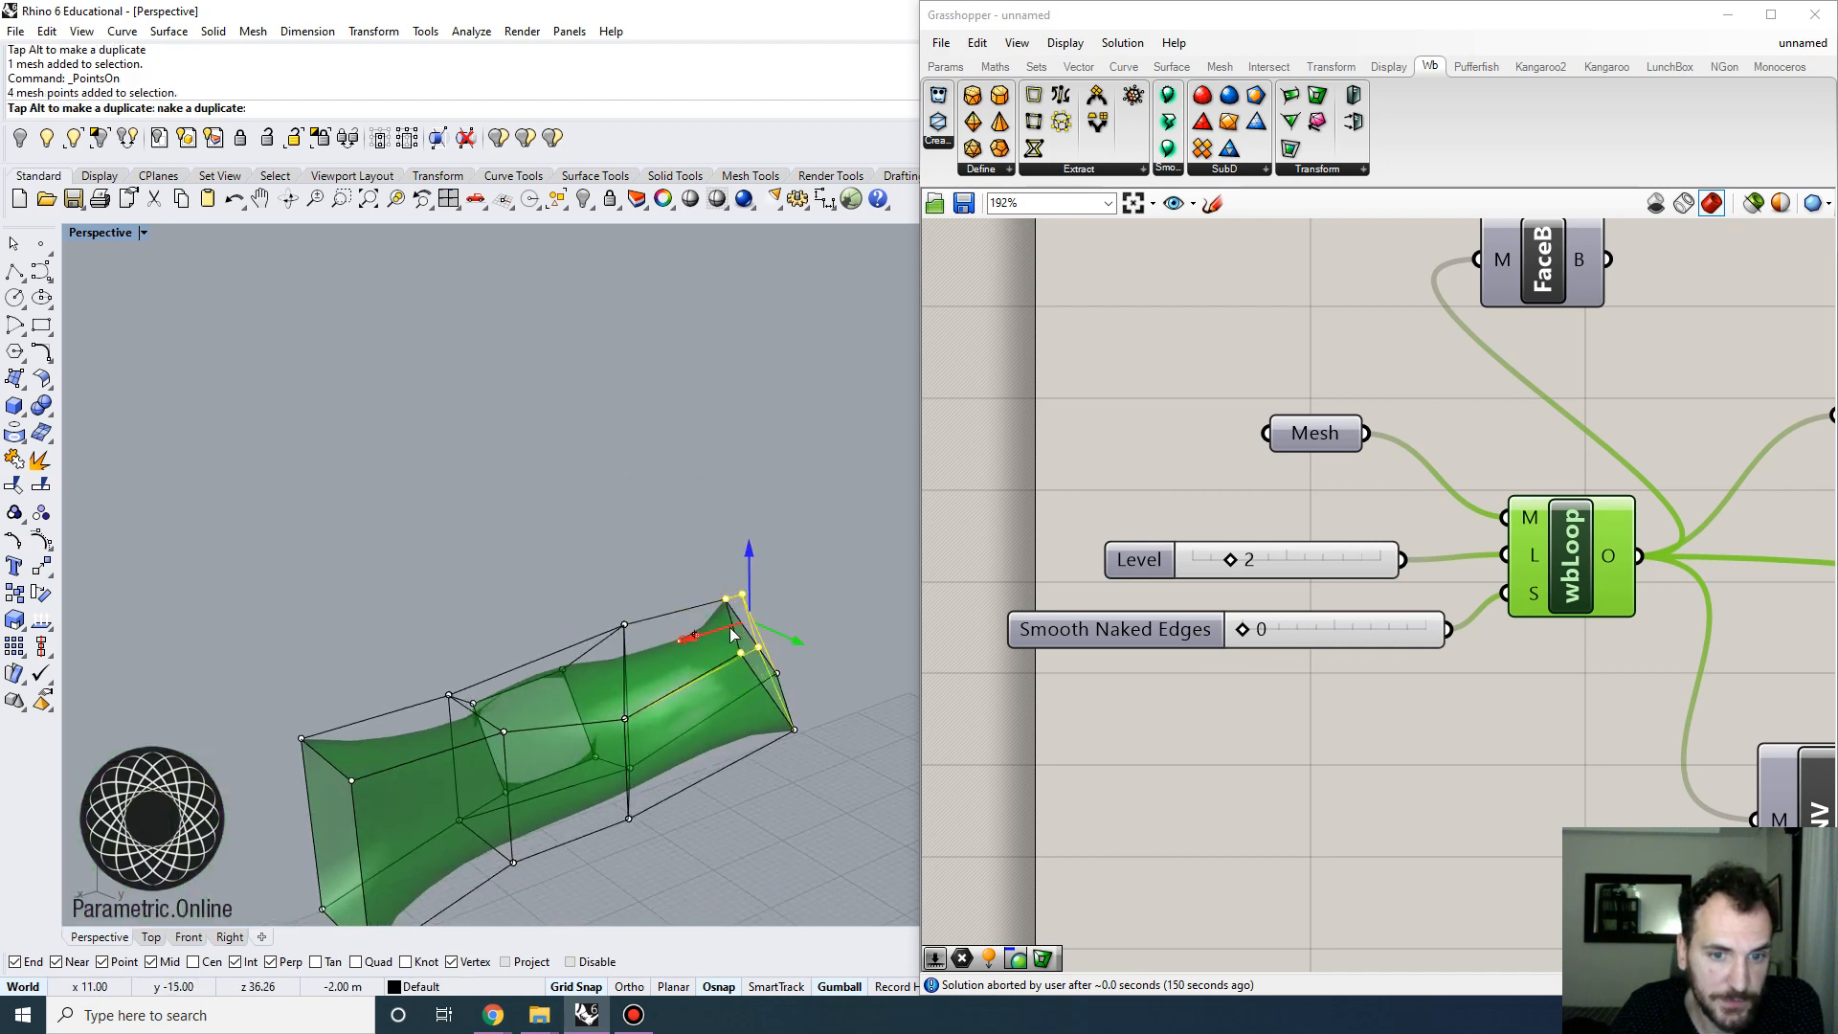
drag(730, 634, 773, 624)
right_drag(811, 696, 760, 647)
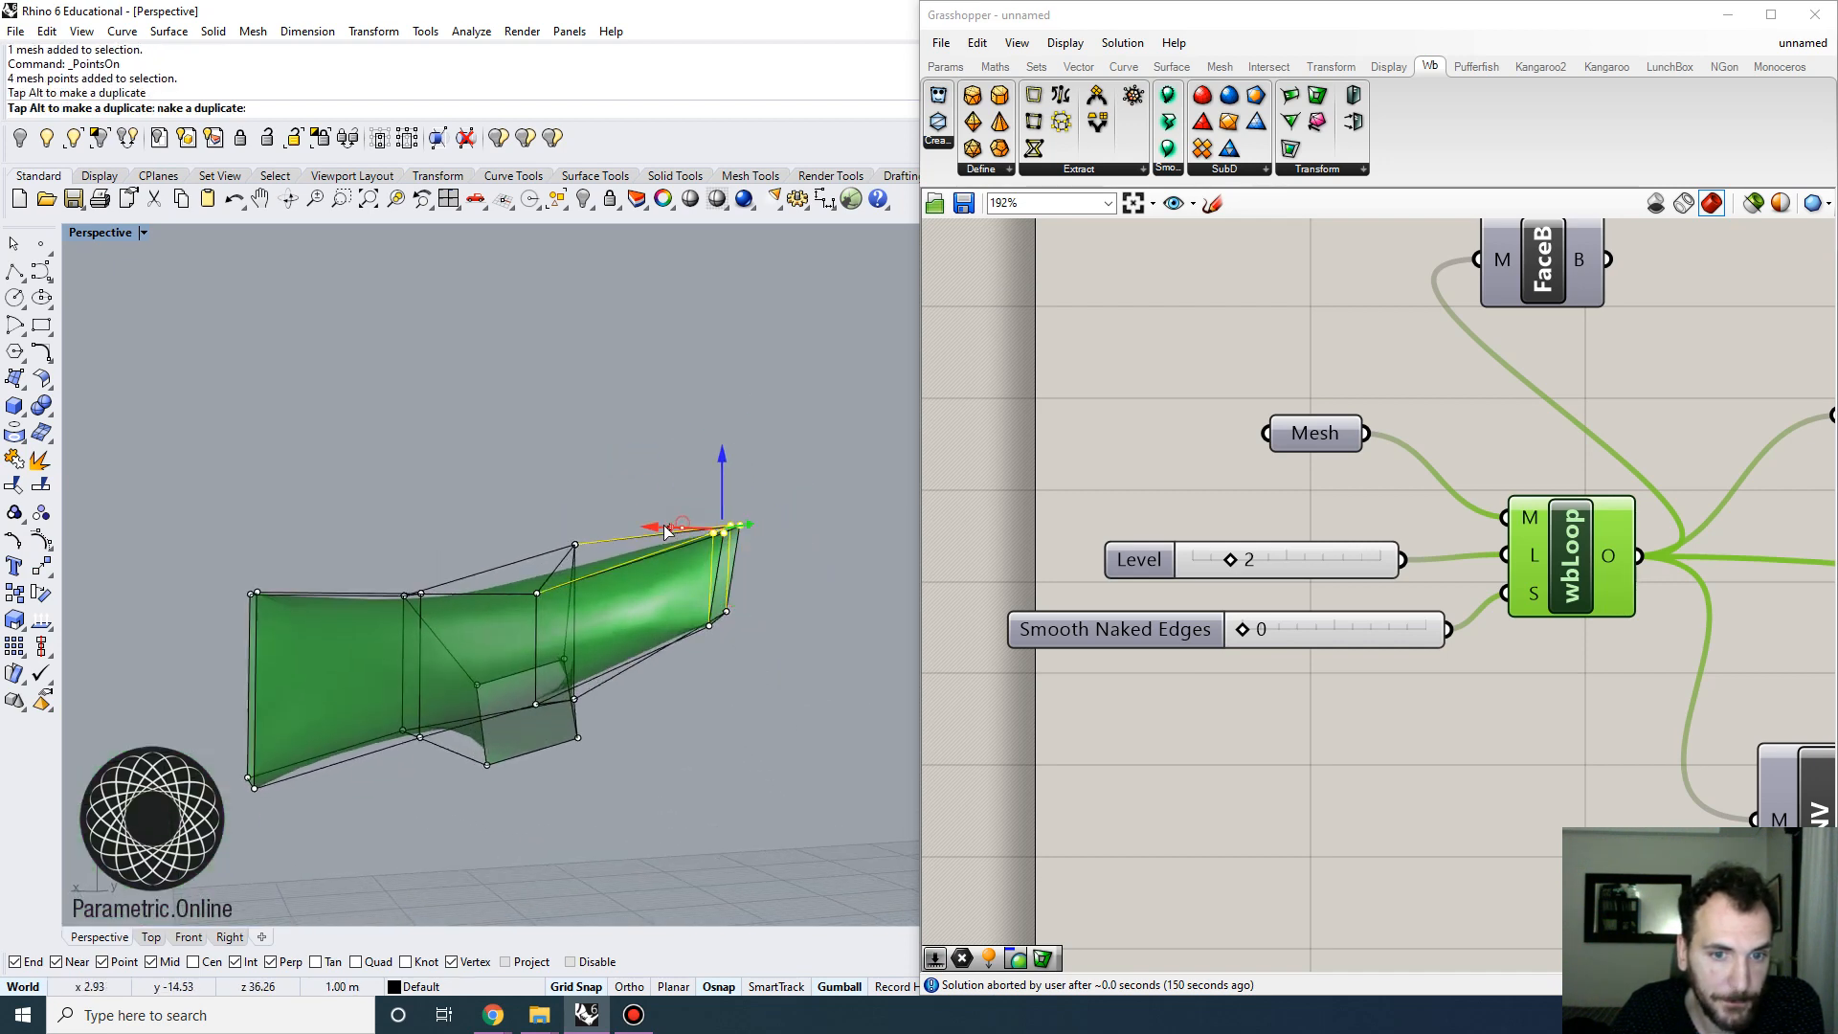
drag(668, 532, 633, 525)
key(Escape)
Select the coarse Rhino mesh and hide it
right_drag(628, 521, 483, 814)
click(528, 661)
key(Return)
Bake the subdivided output of the first wbLoop component and move the baked mesh away from the preview
right_drag(1482, 569, 1232, 545)
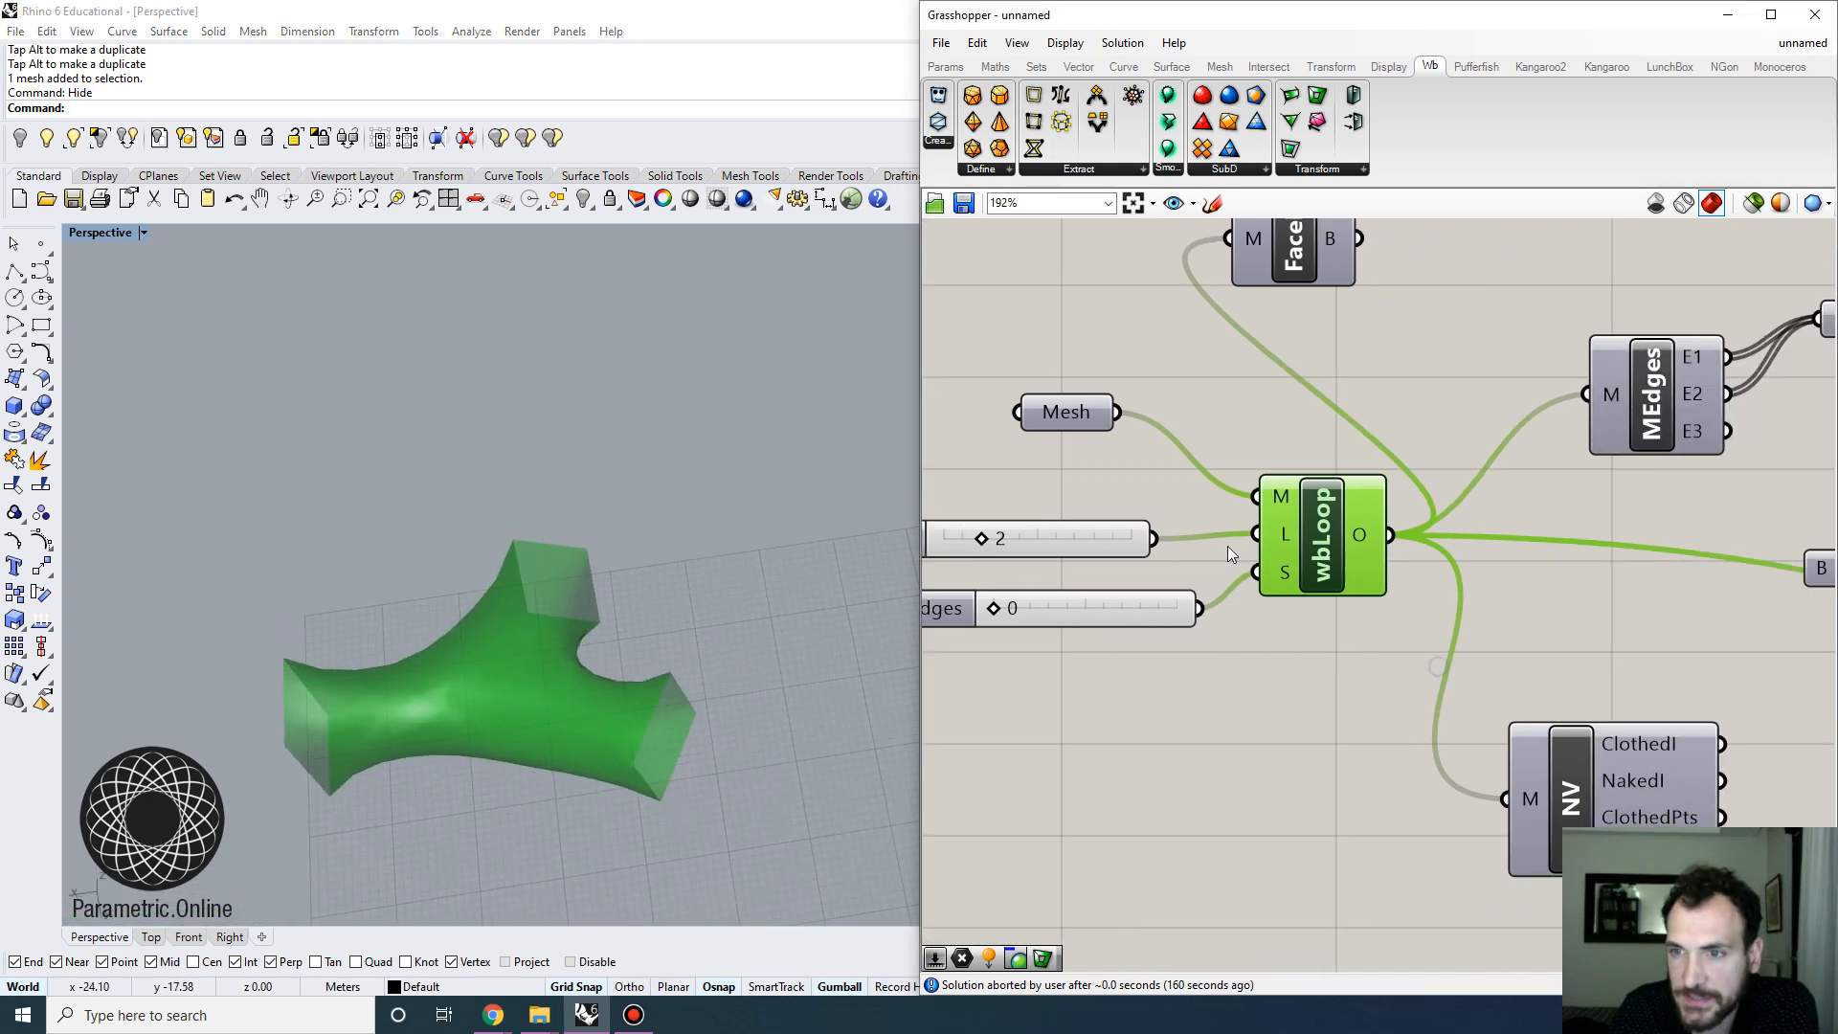
scroll(1233, 545, down, 2)
right_click(1291, 535)
click(1340, 633)
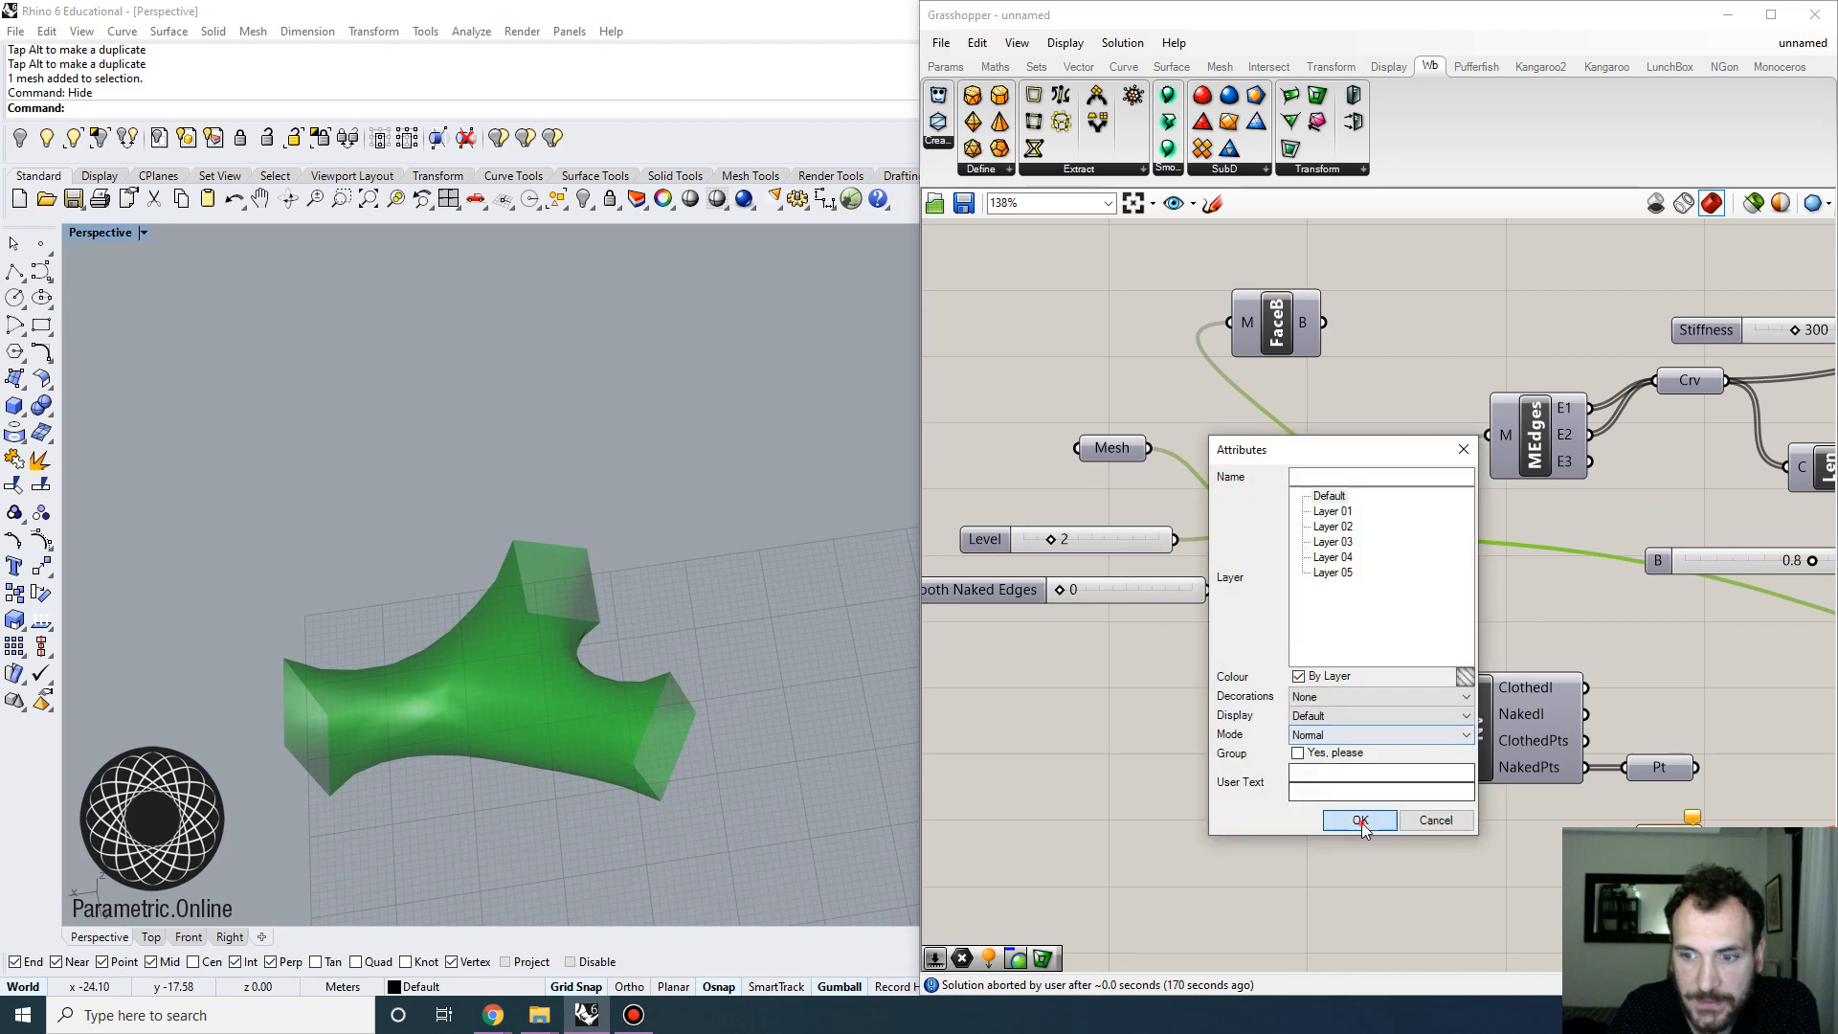
click(1364, 819)
click(572, 670)
drag(571, 670, 676, 497)
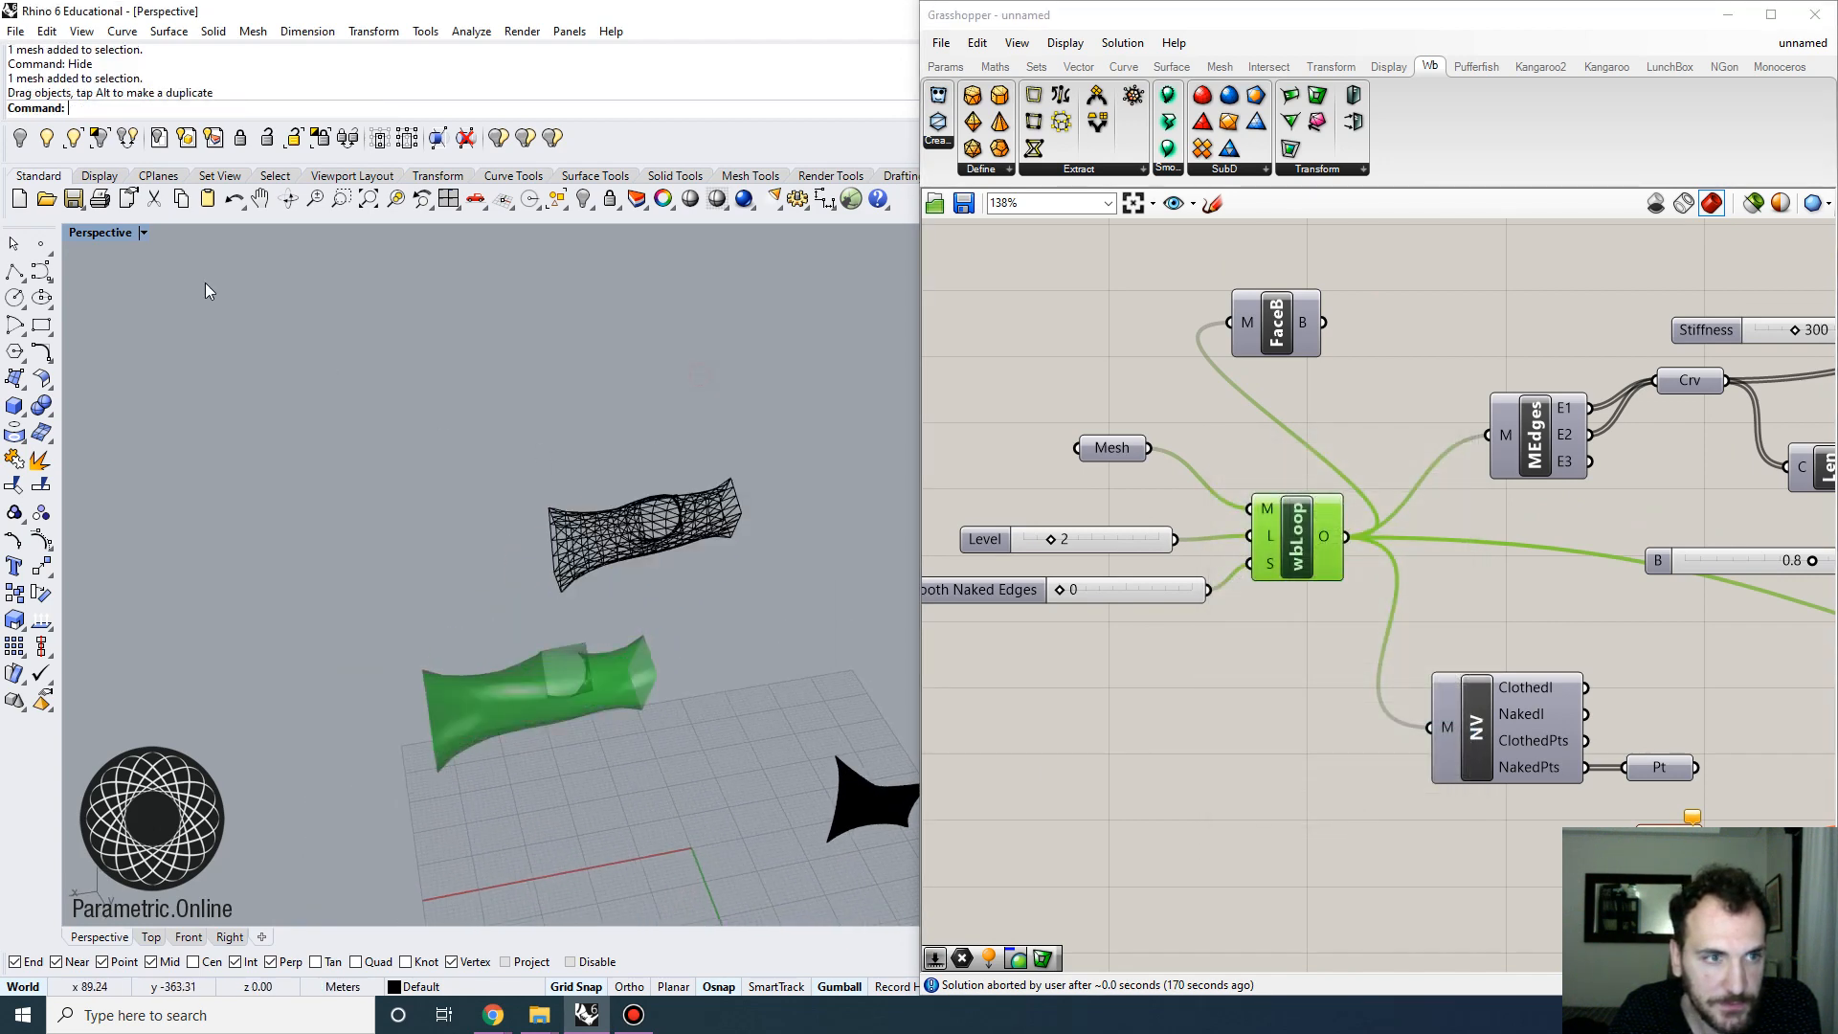
View the Perspective viewport in Rendered display mode and return it to Wireframe
click(105, 233)
click(158, 325)
right_drag(622, 421, 742, 730)
click(127, 239)
click(105, 250)
Turn on the preview of the point parameter connected to the NakedPts output
scroll(788, 808, up, 4)
scroll(1181, 593, down, 3)
right_drag(1346, 626, 1044, 565)
right_drag(660, 622, 724, 659)
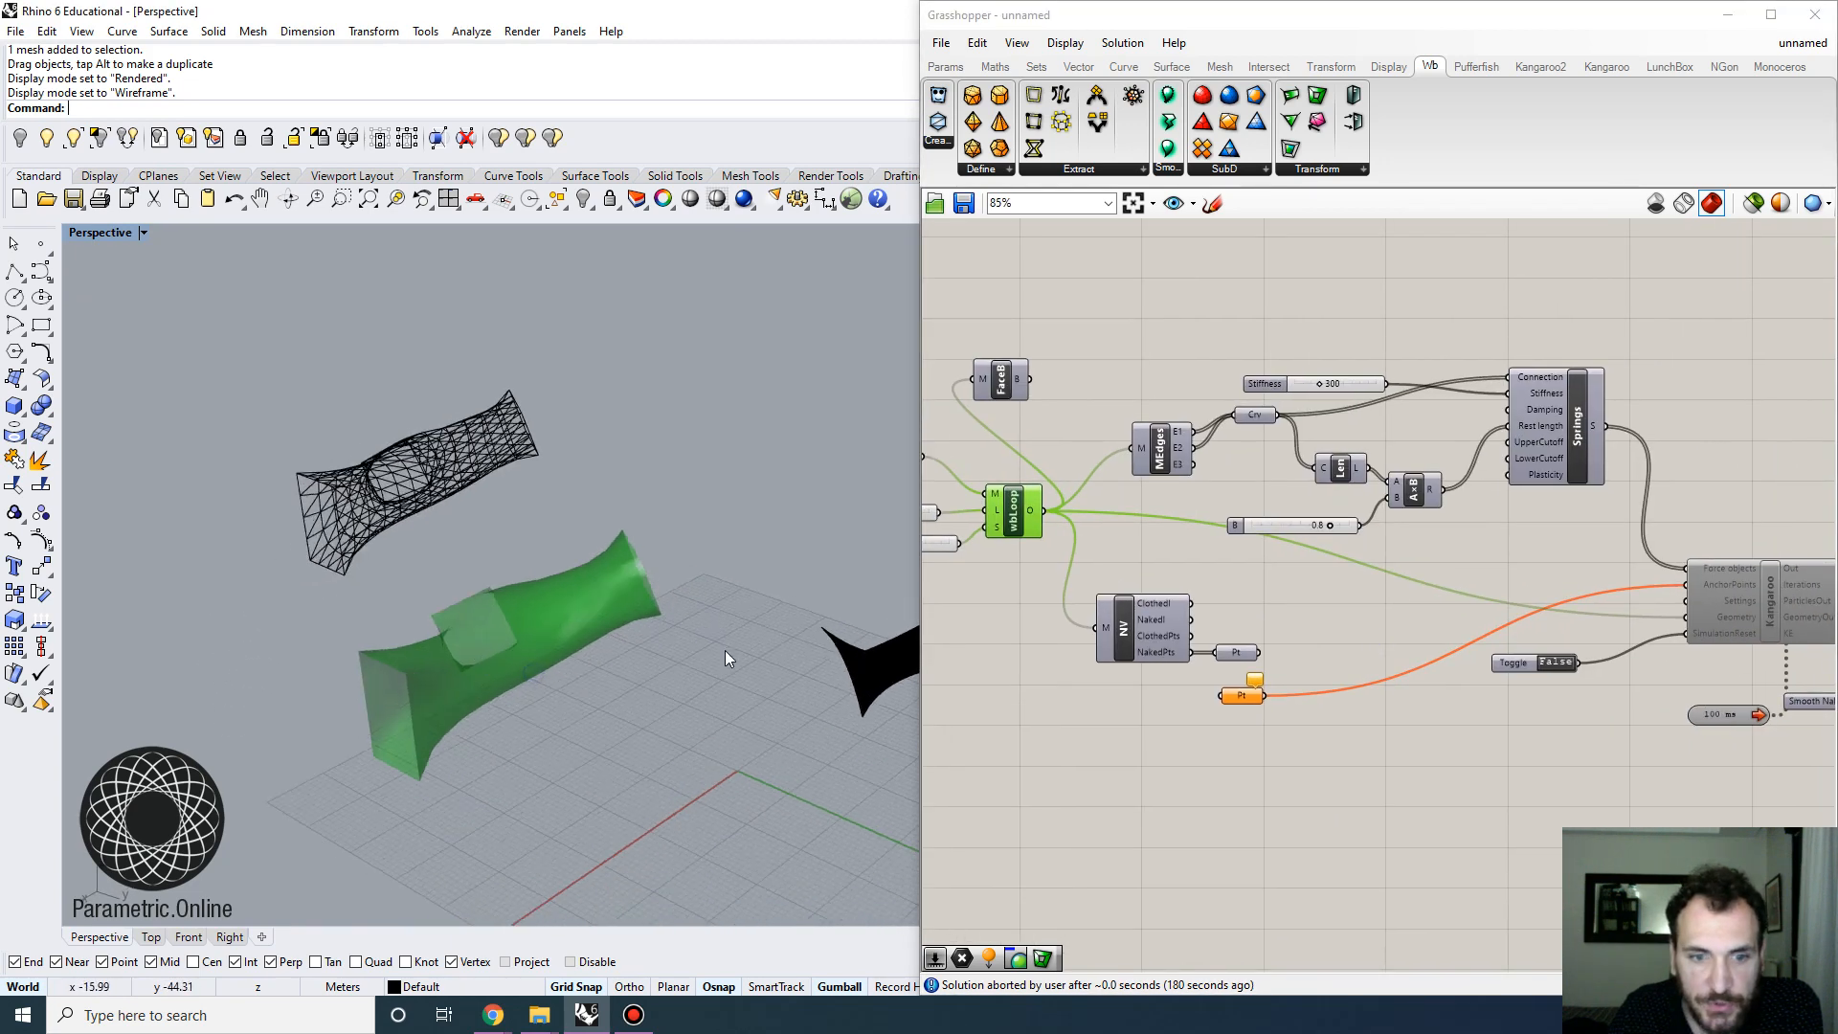
right_drag(546, 676, 637, 583)
scroll(636, 584, up, 3)
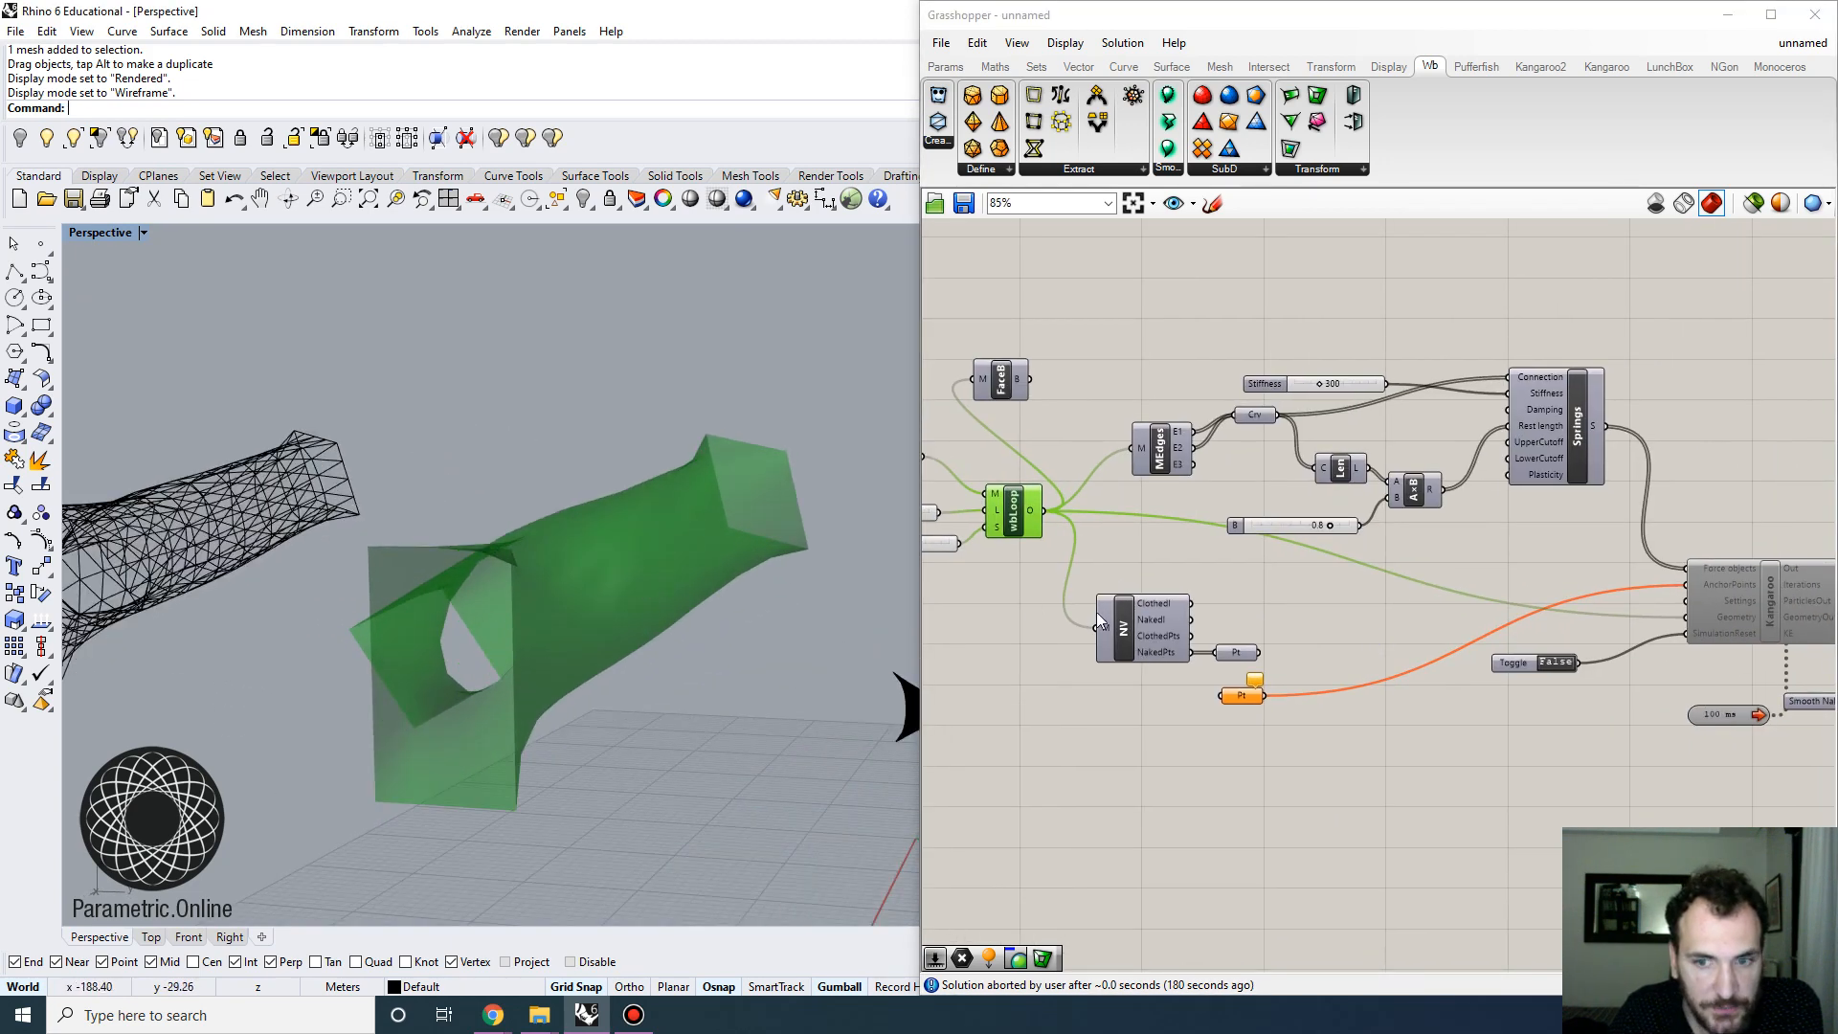
scroll(1196, 660, up, 2)
right_drag(733, 670, 637, 627)
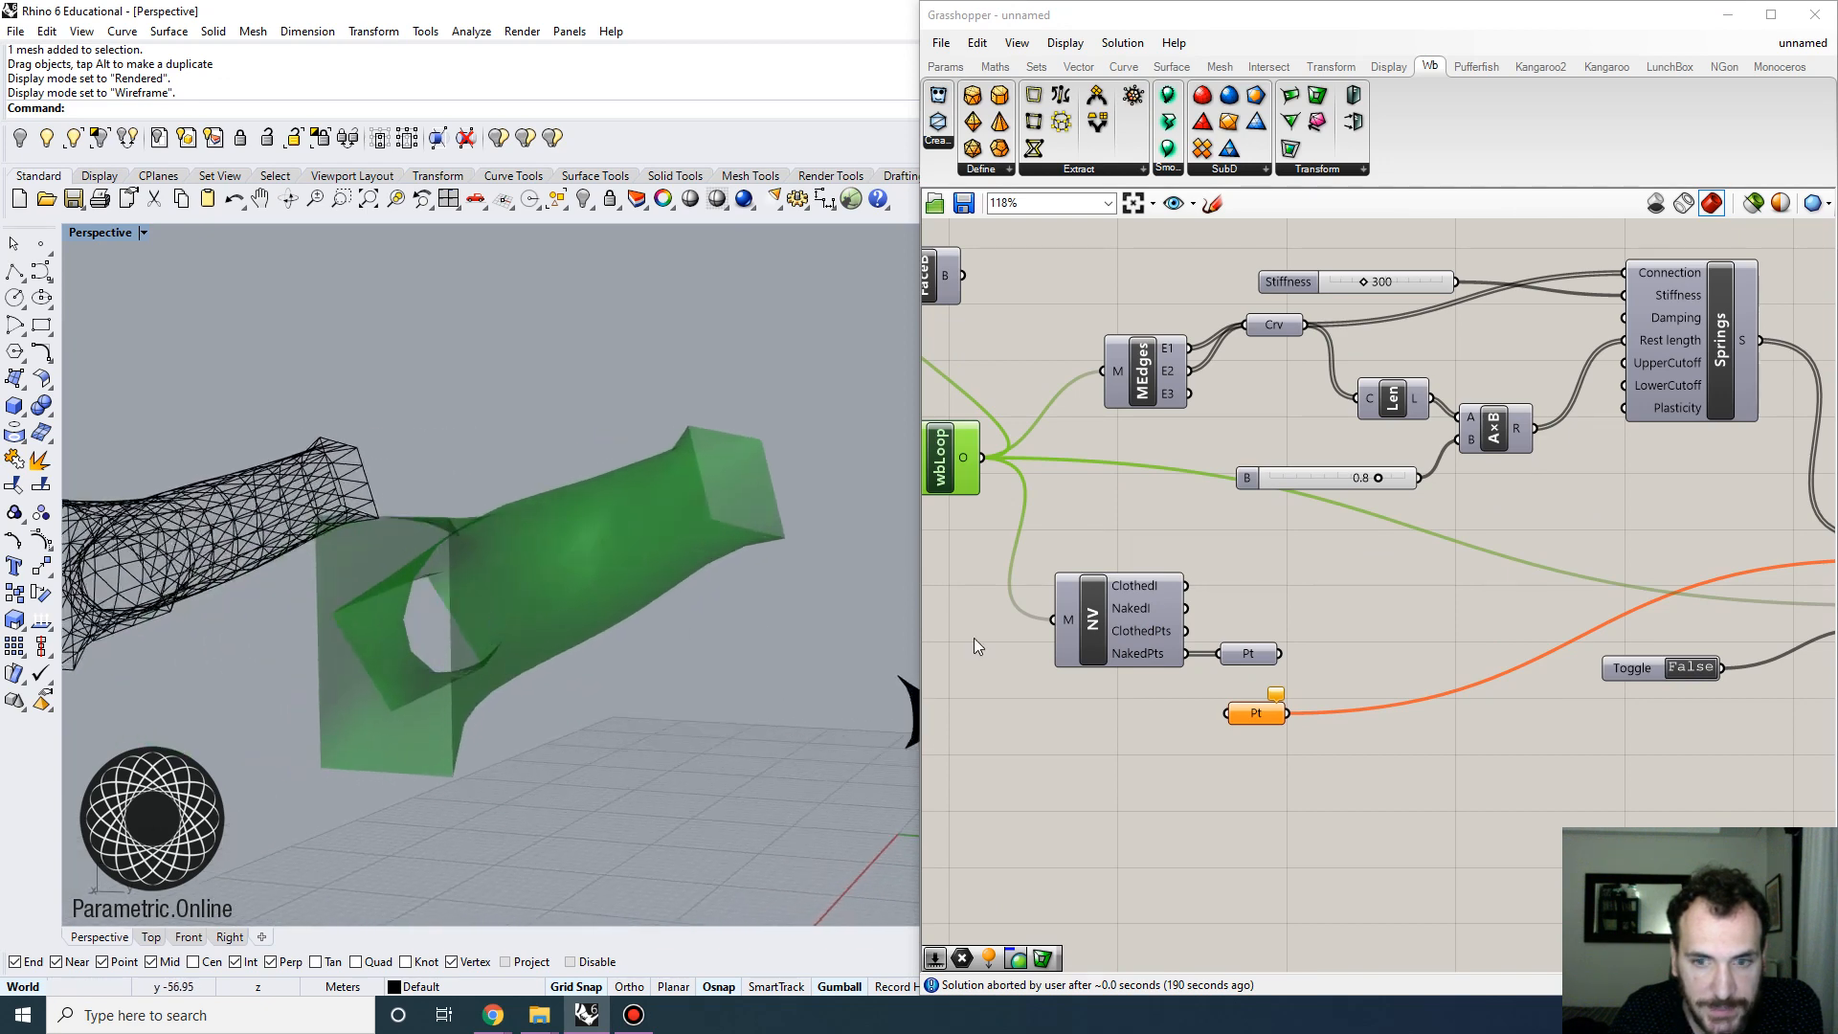
right_click(1243, 661)
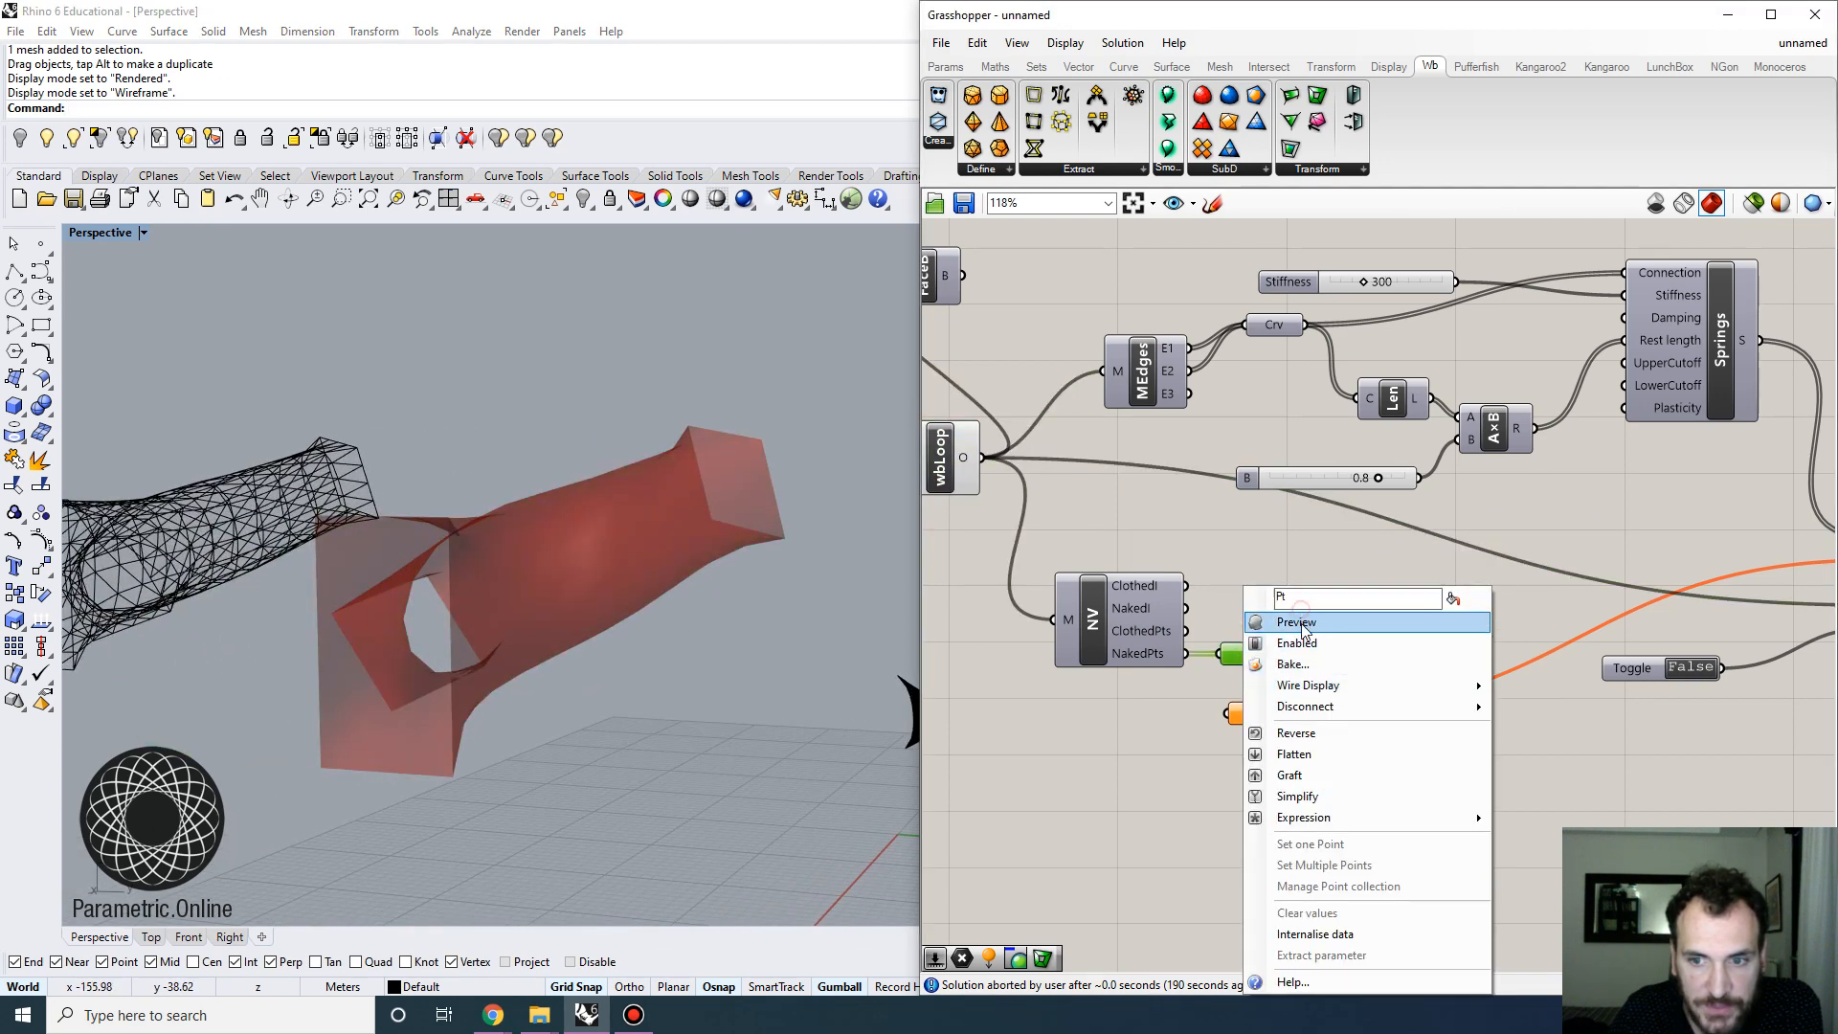
click(1298, 623)
Examine the naked vertices around the mesh openings and select the naked vertices component to highlight them
right_drag(746, 668, 528, 666)
scroll(601, 646, up, 2)
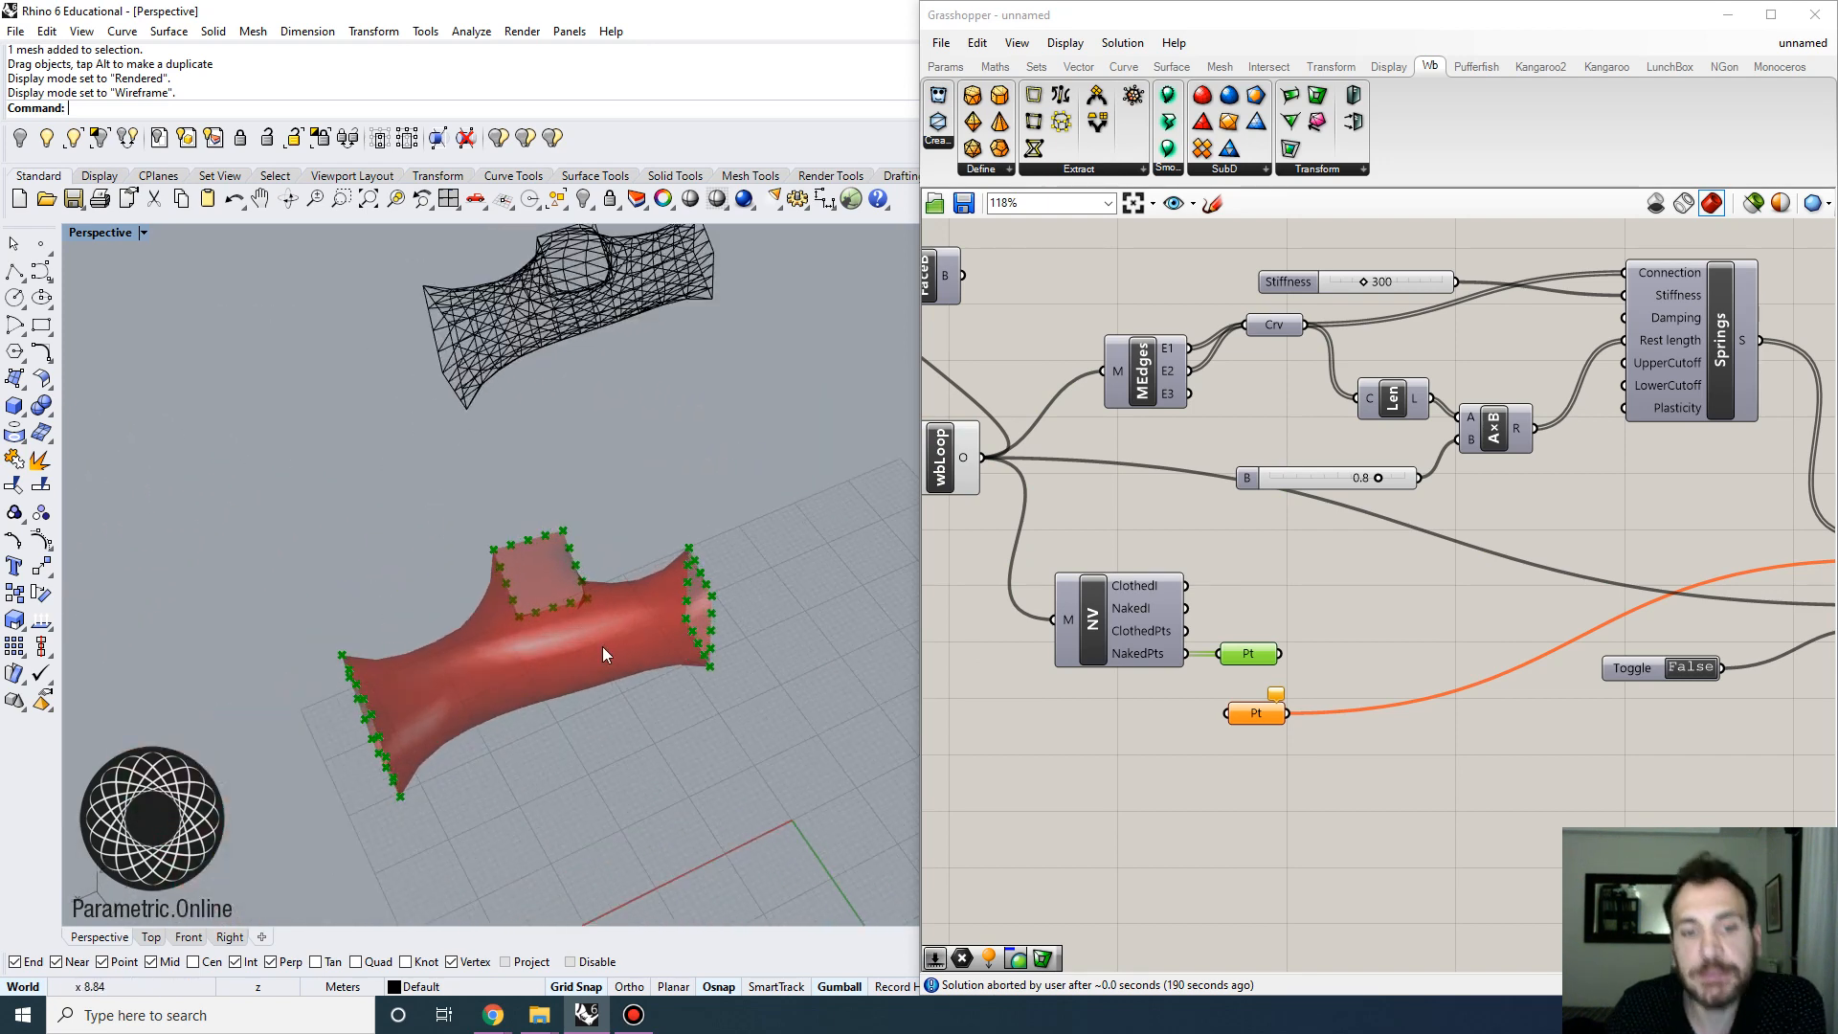
scroll(658, 710, up, 2)
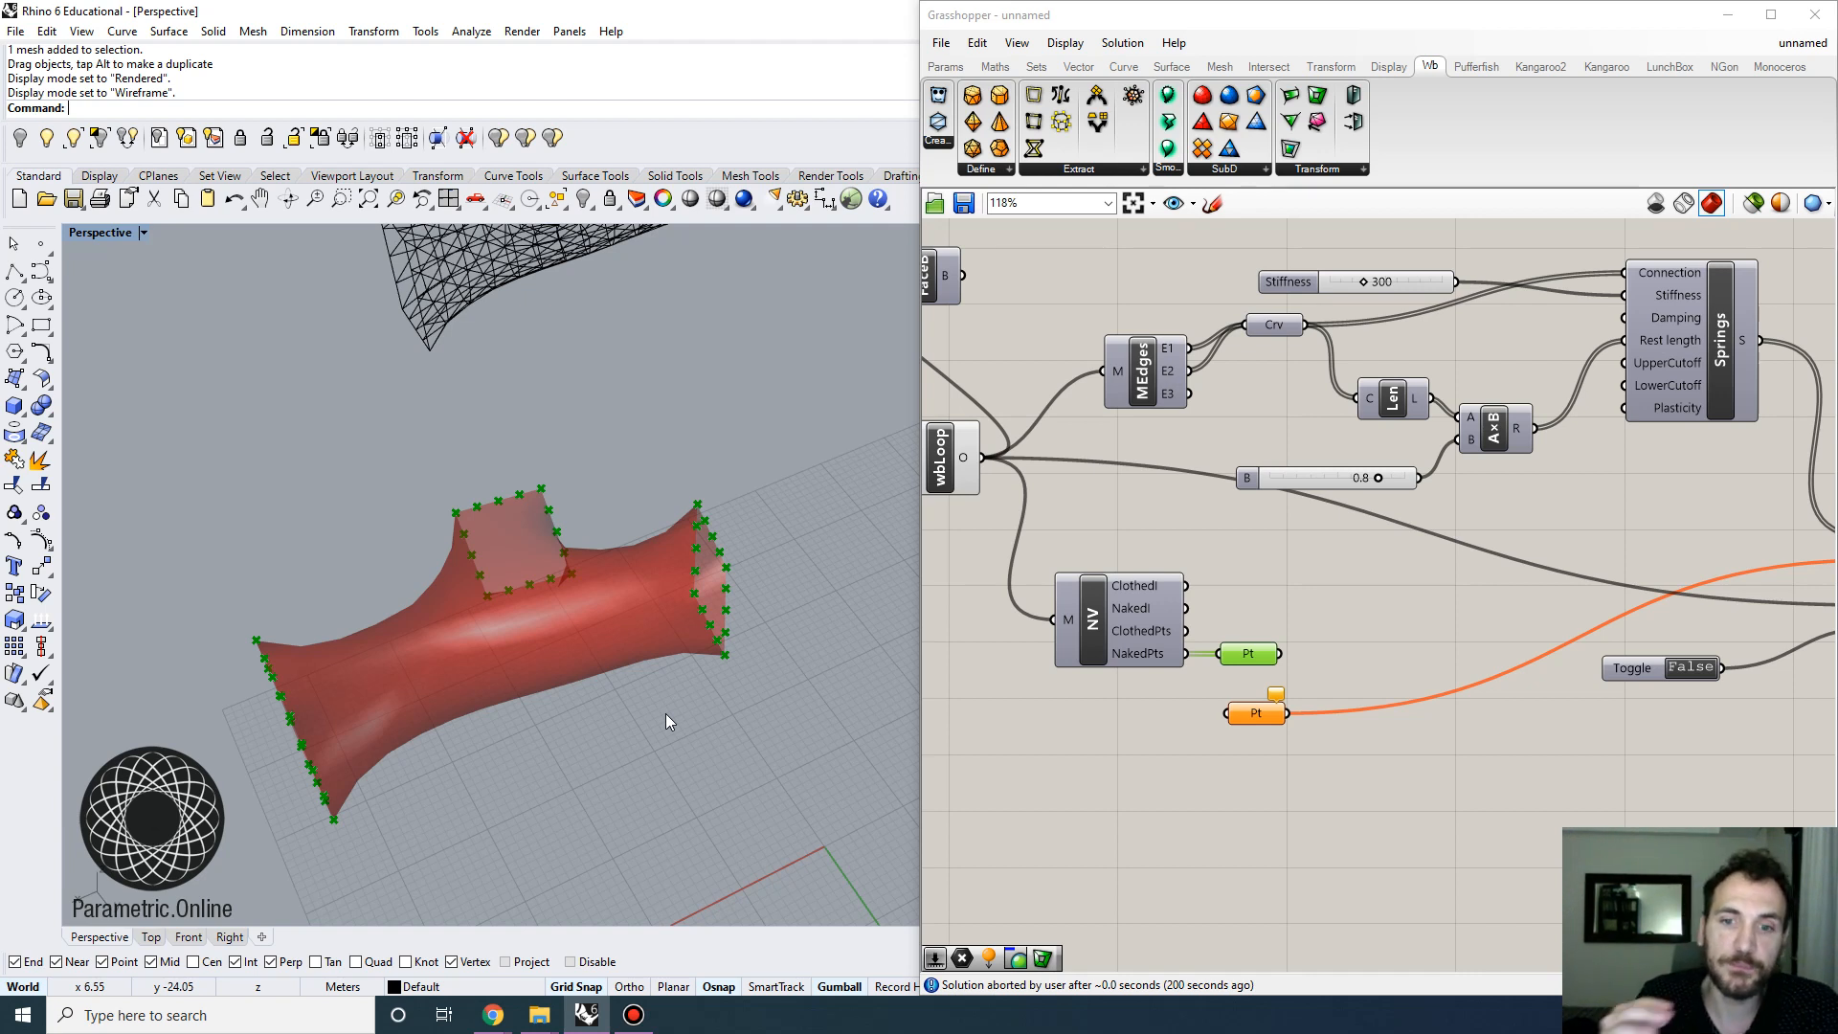
click(1137, 661)
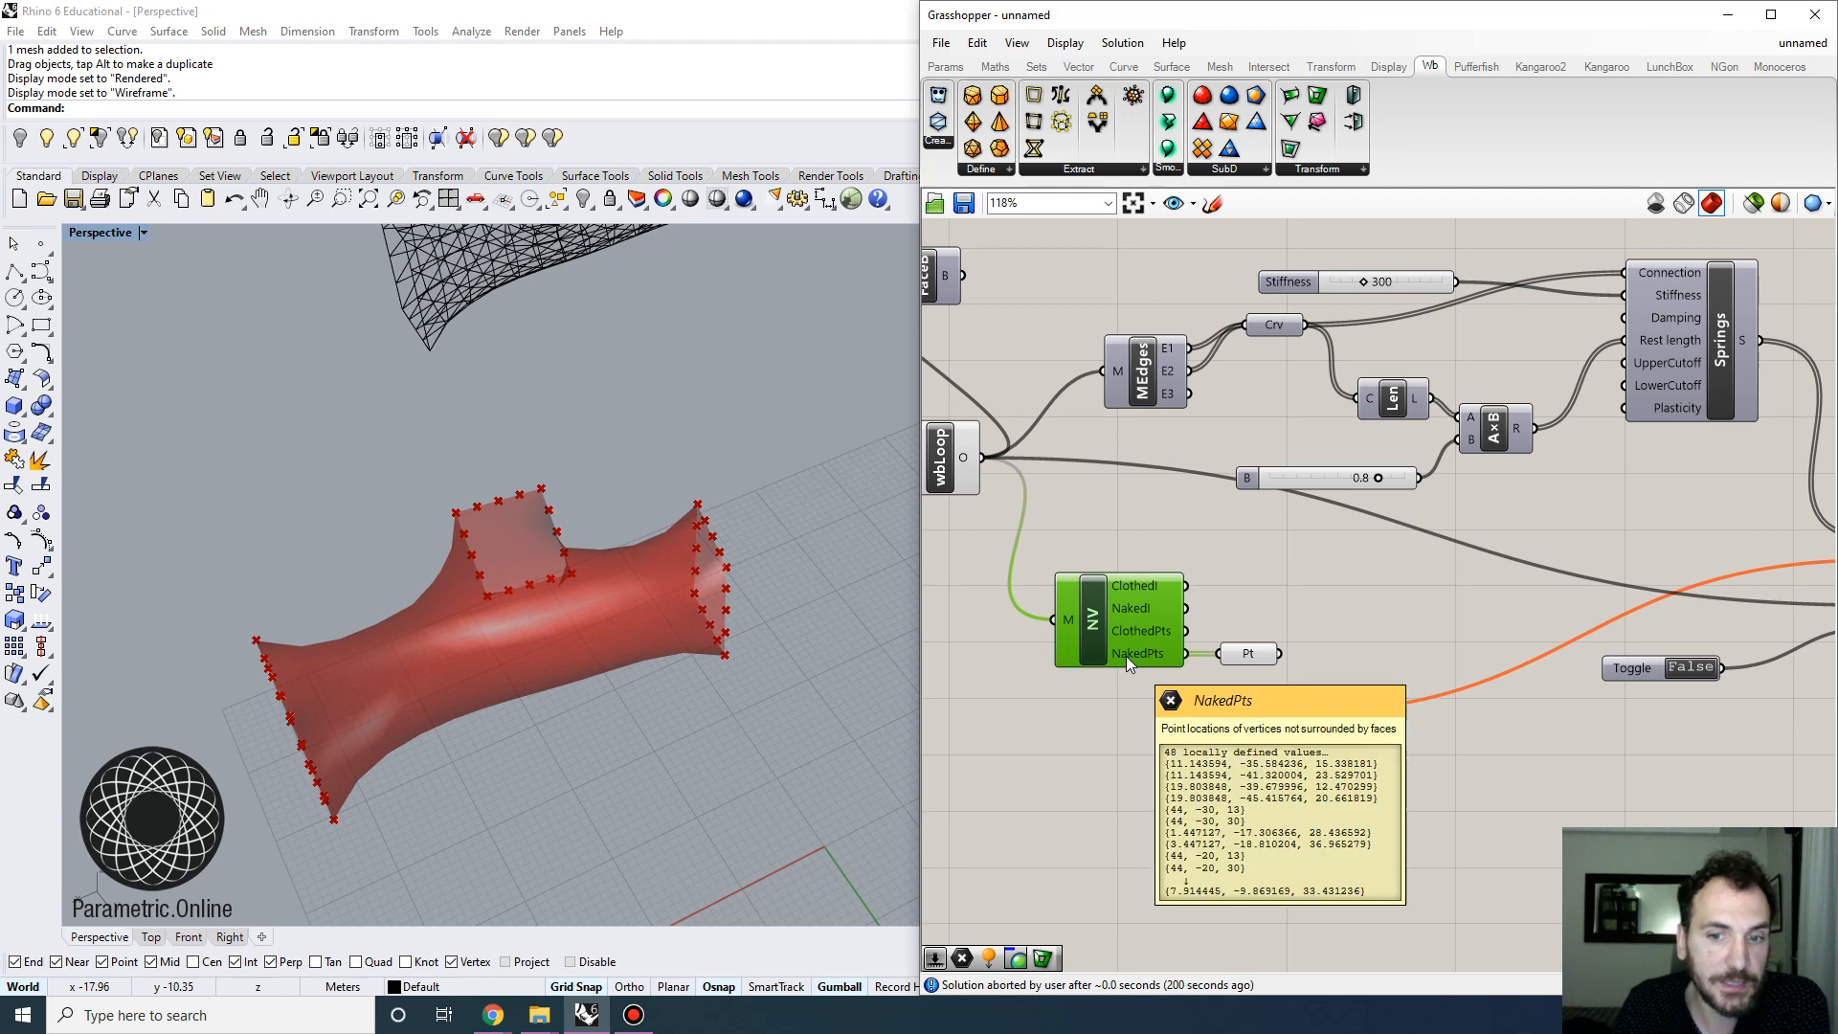
right_drag(684, 622, 677, 506)
scroll(676, 500, up, 4)
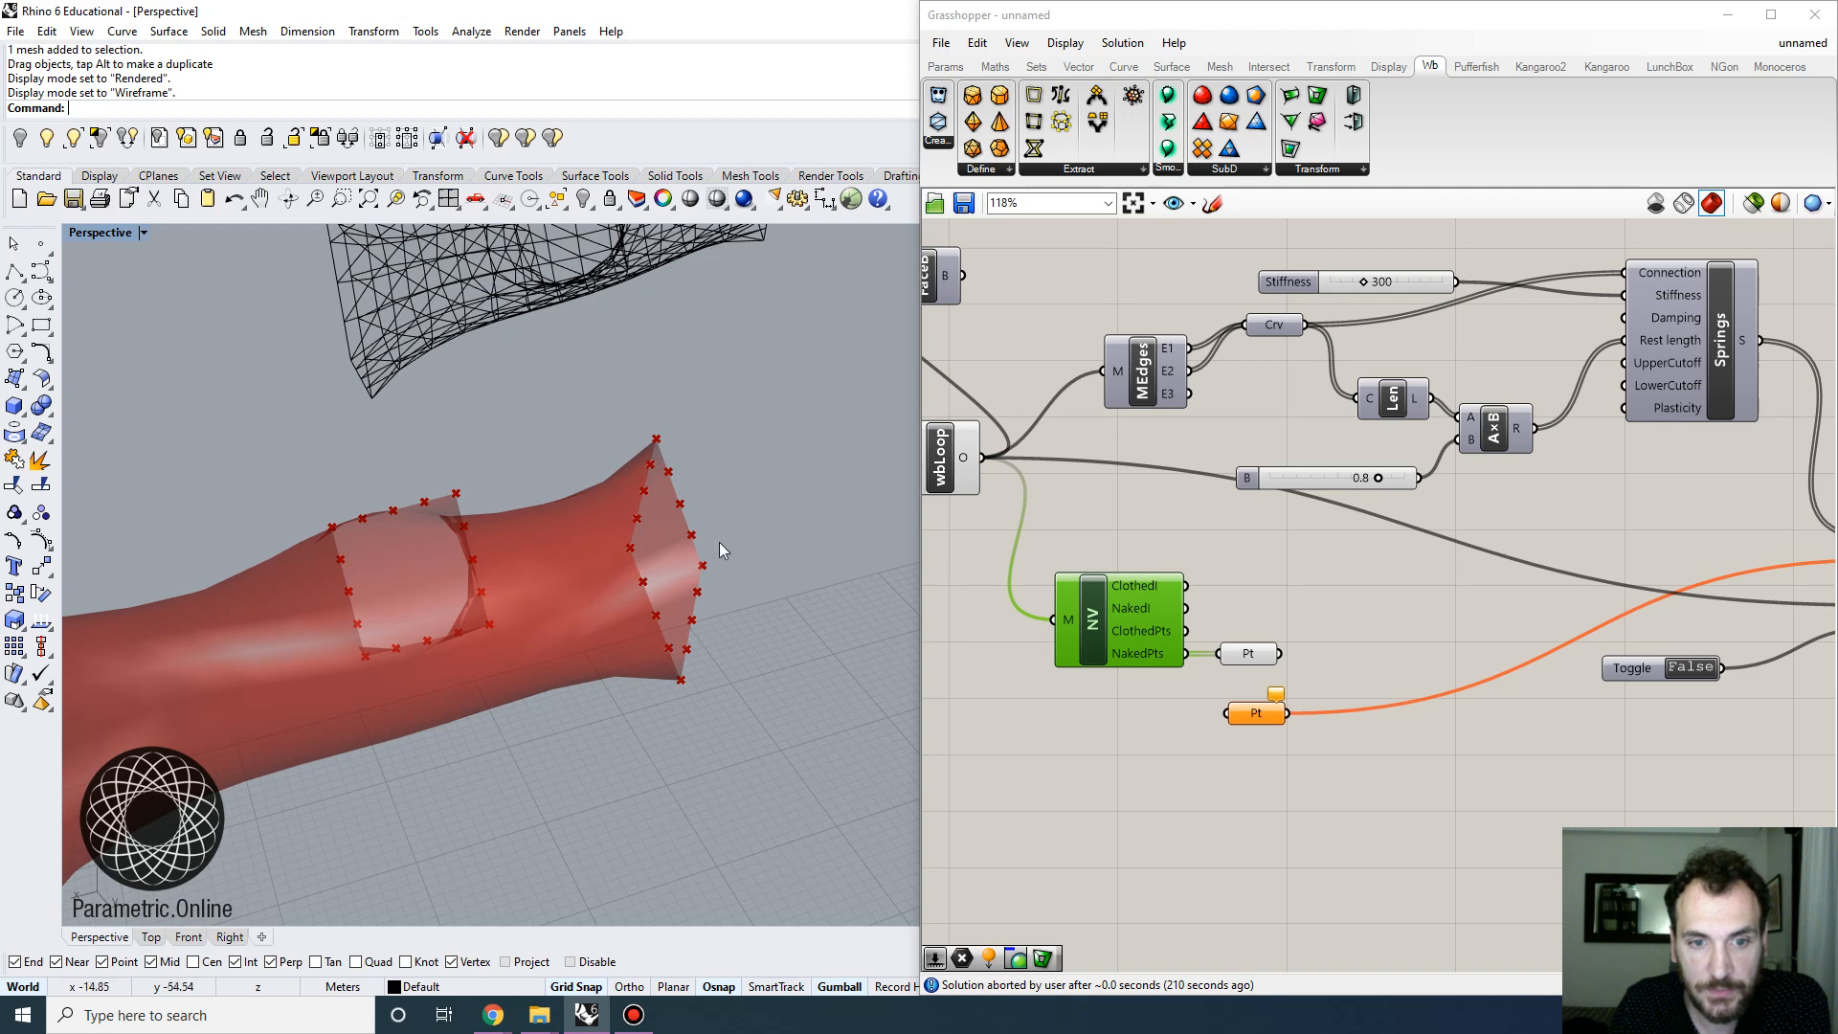
Connect the NakedPts point parameter to the empty point parameter feeding Kangaroo's AnchorPoints input
right_drag(1292, 627, 1114, 561)
scroll(1208, 584, down, 2)
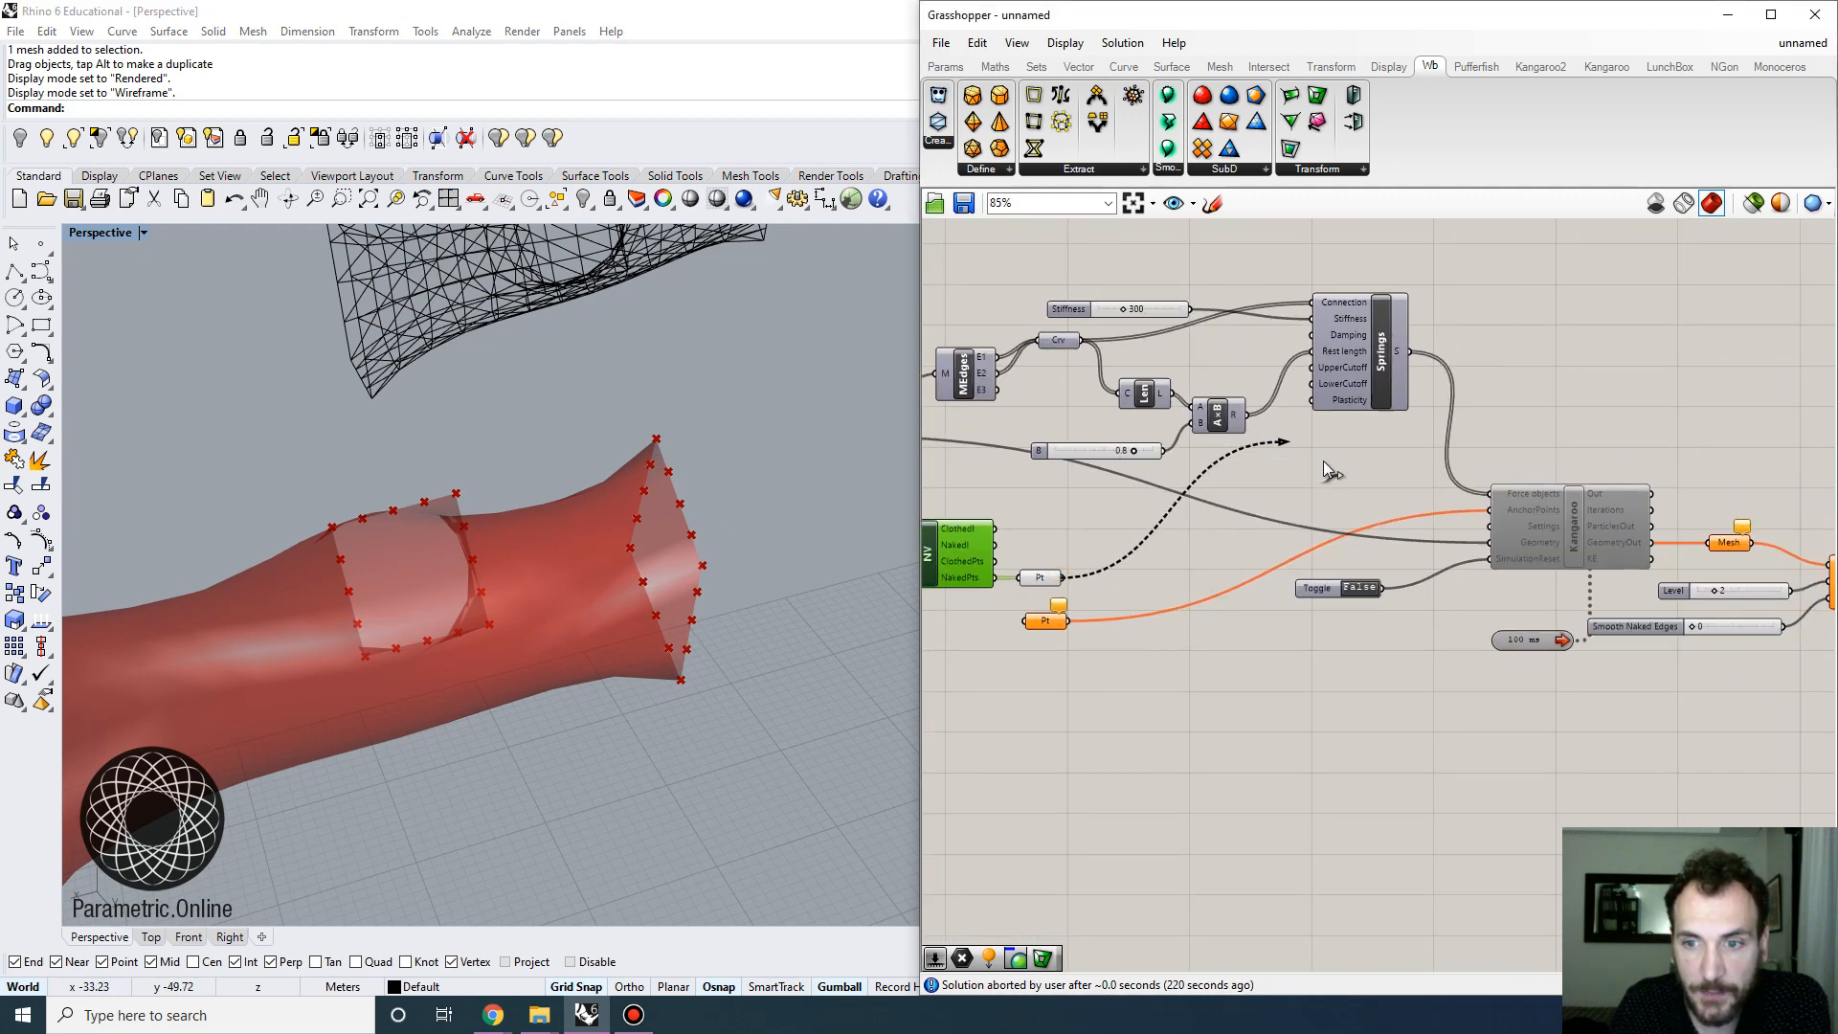
mouse_move(1323, 462)
mouse_down()
mouse_move(1491, 511)
mouse_move(1026, 621)
mouse_move(1164, 566)
mouse_move(1131, 587)
mouse_up()
click(1274, 624)
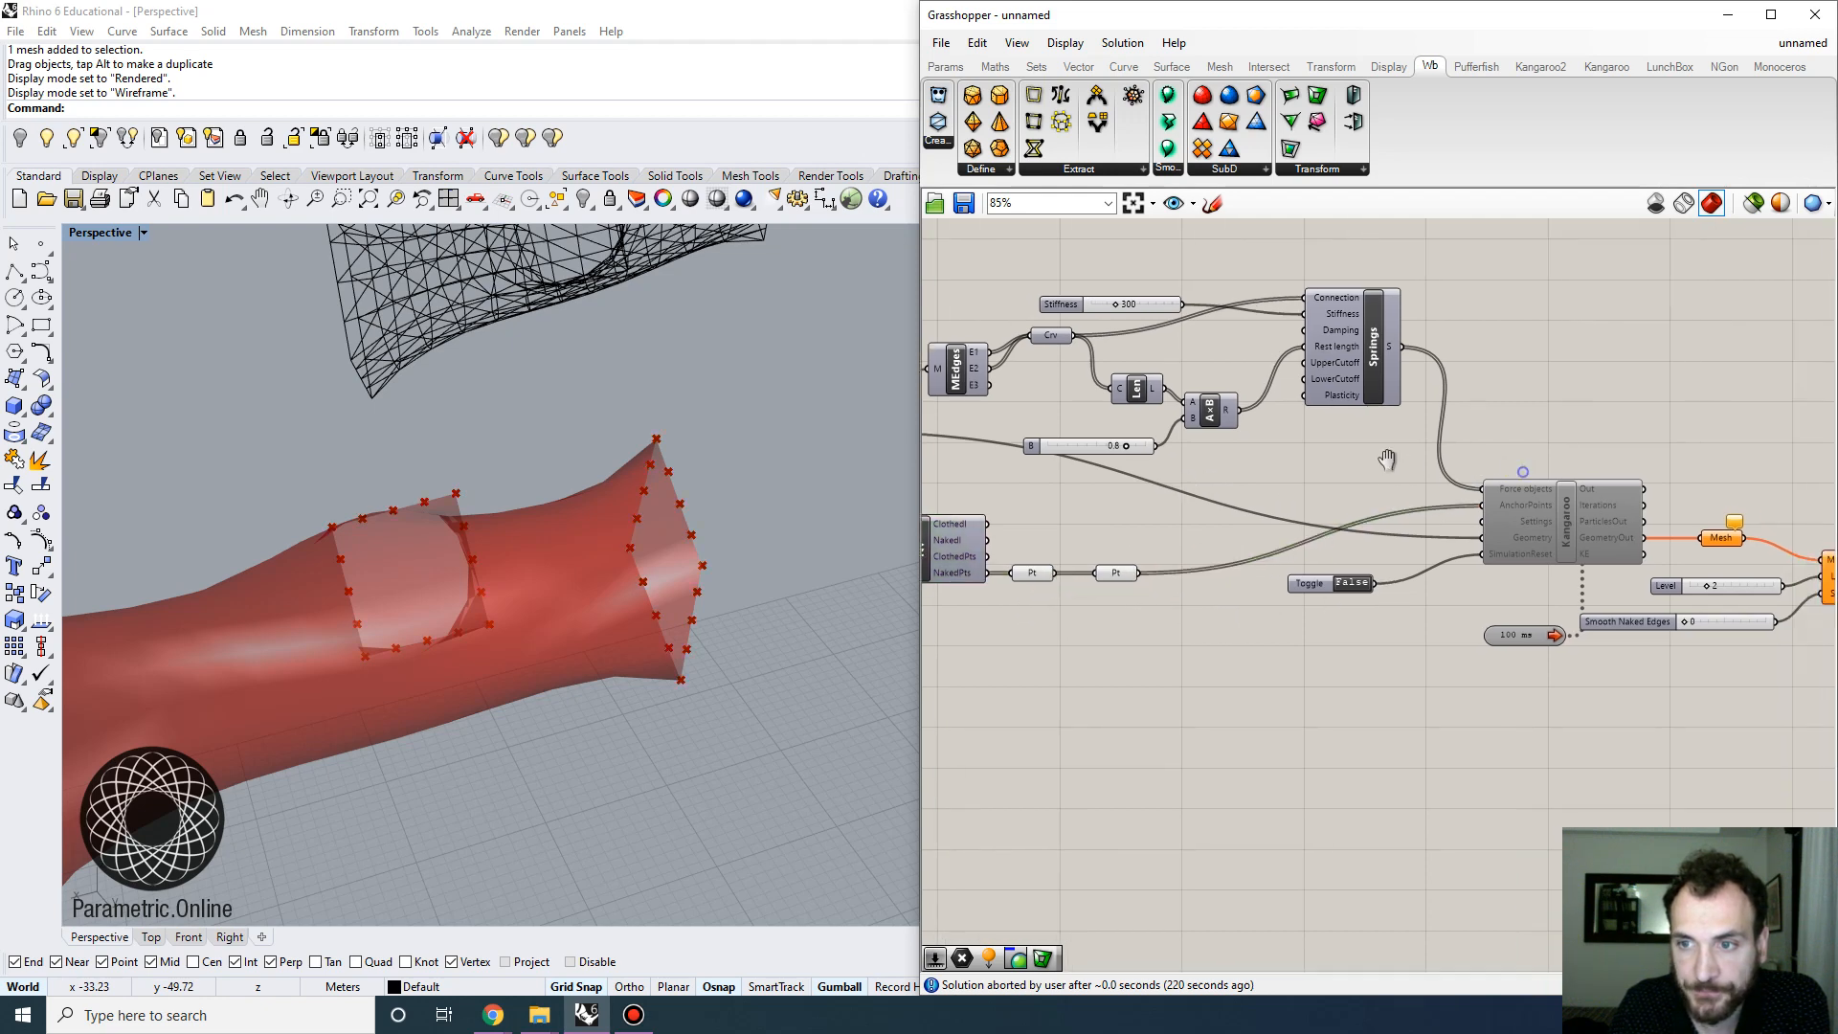
Enable the Kangaroo solver component and bring the mesh preview into view
scroll(1174, 381, up, 1)
right_click(1550, 557)
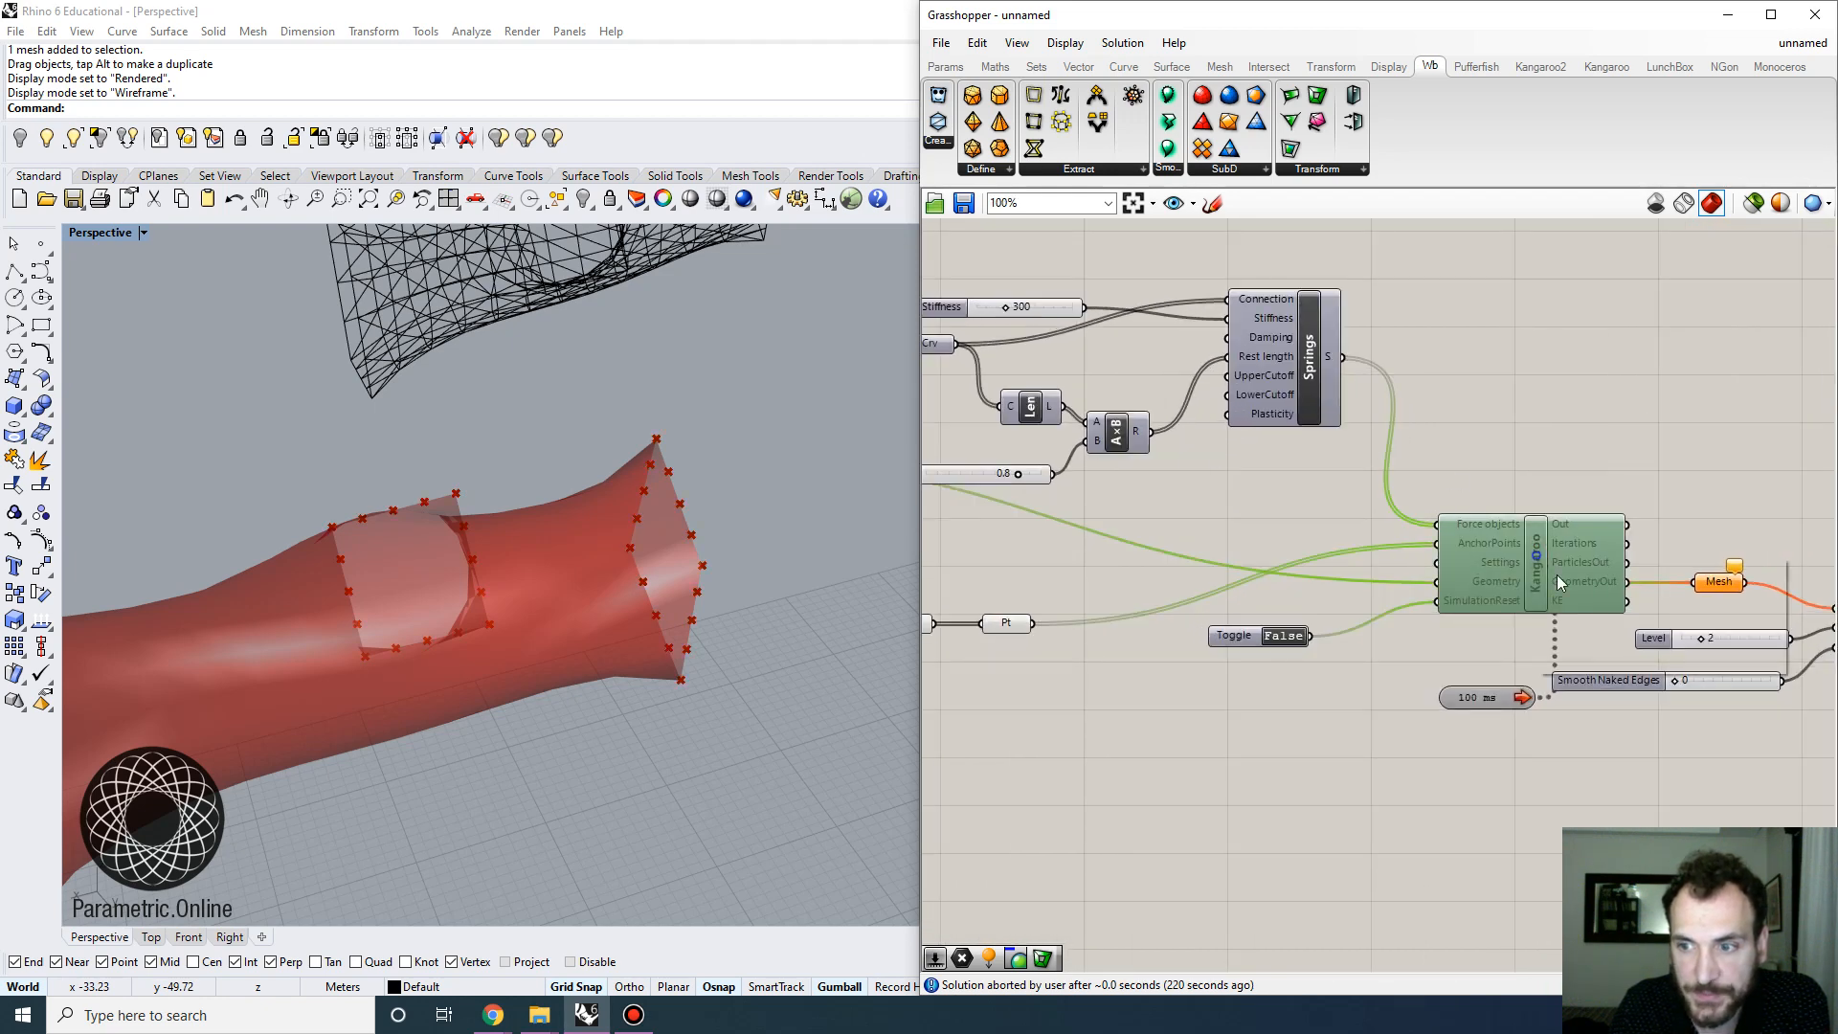
click(1588, 611)
click(1553, 453)
scroll(636, 549, down, 8)
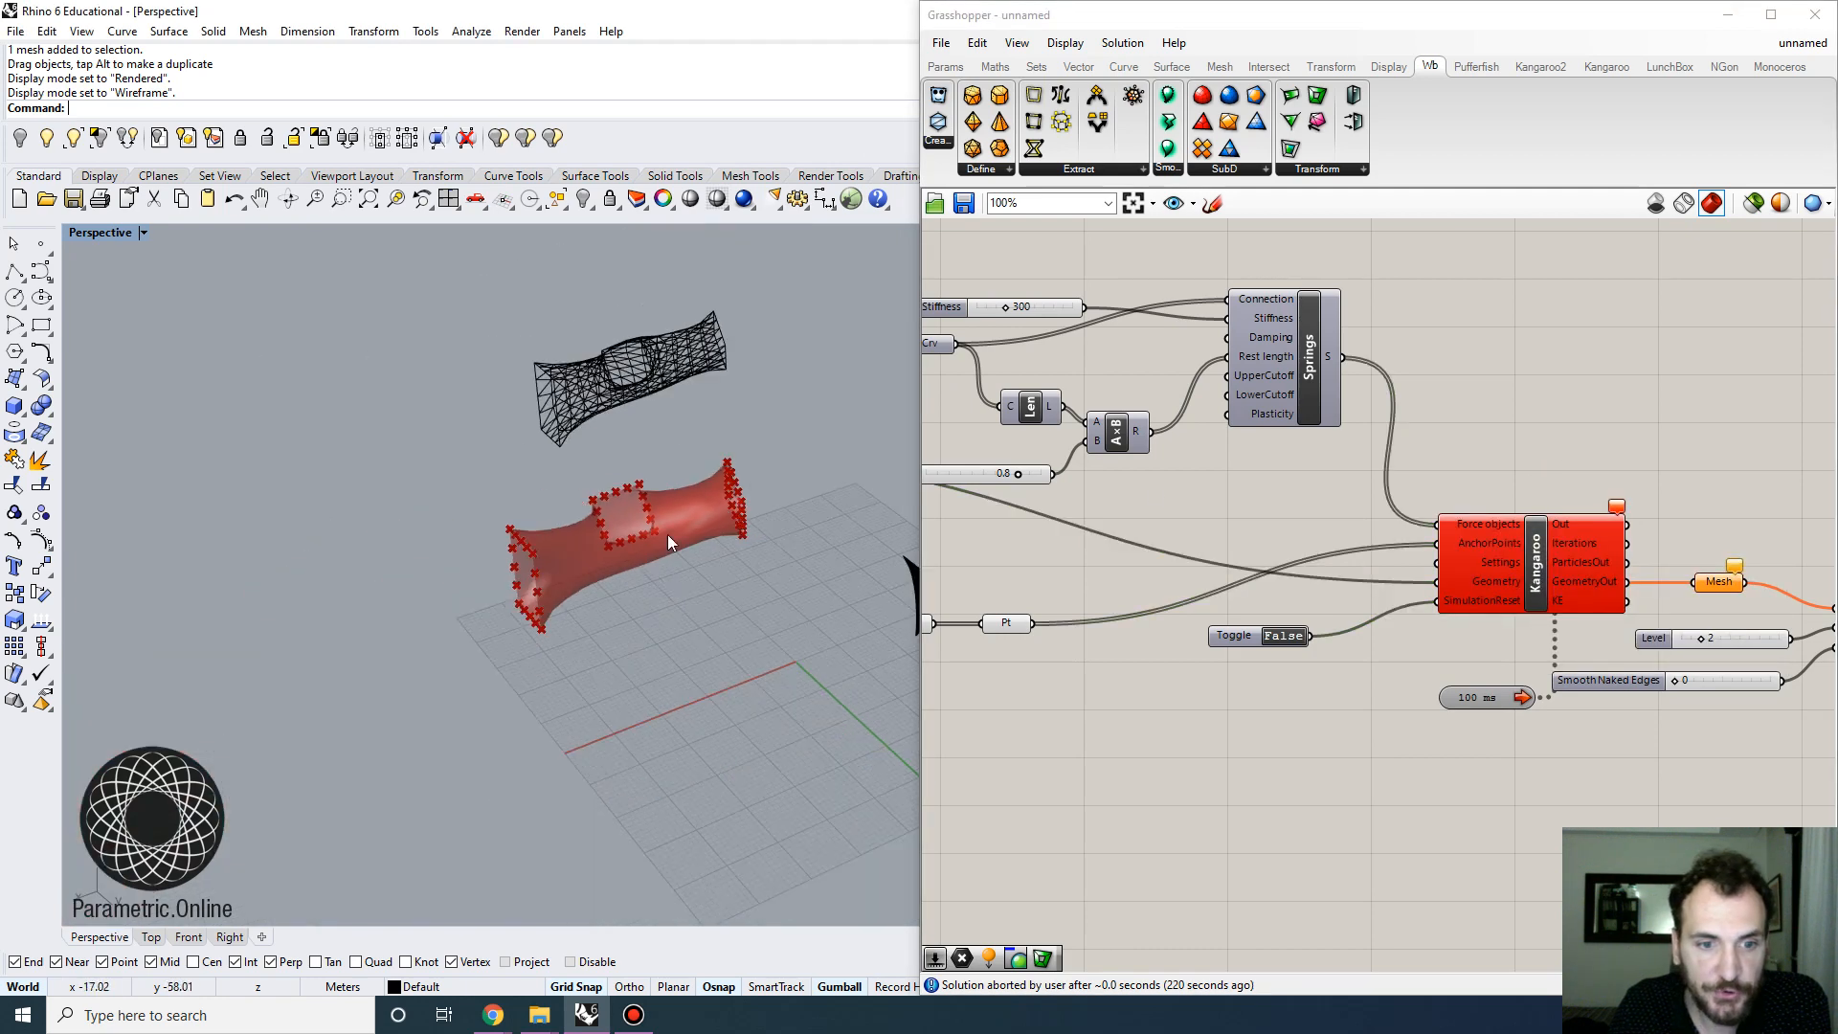
right_drag(668, 536, 756, 565)
scroll(727, 547, up, 7)
Set Kangaroo's SimulationReset toggle to True and inspect the mesh from several angles
right_drag(1305, 553, 1052, 498)
click(1039, 530)
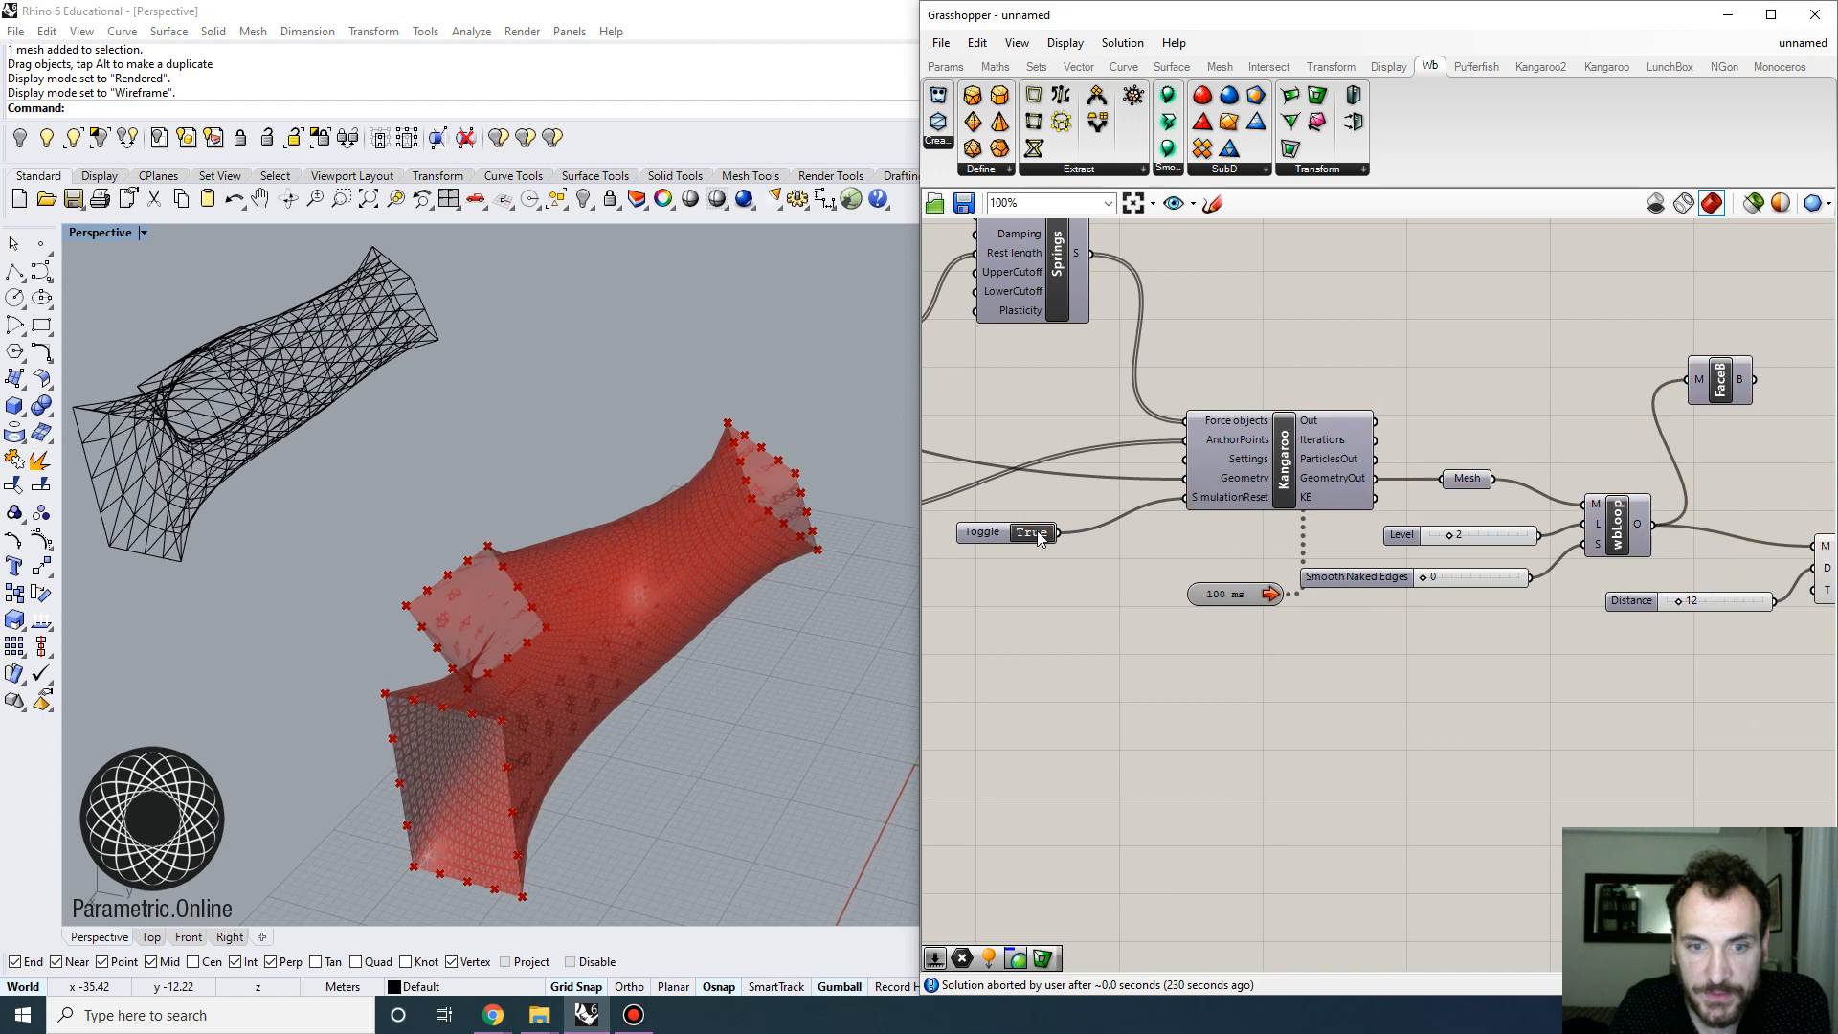
right_drag(673, 564, 567, 566)
scroll(225, 592, up, 2)
right_drag(226, 592, 307, 643)
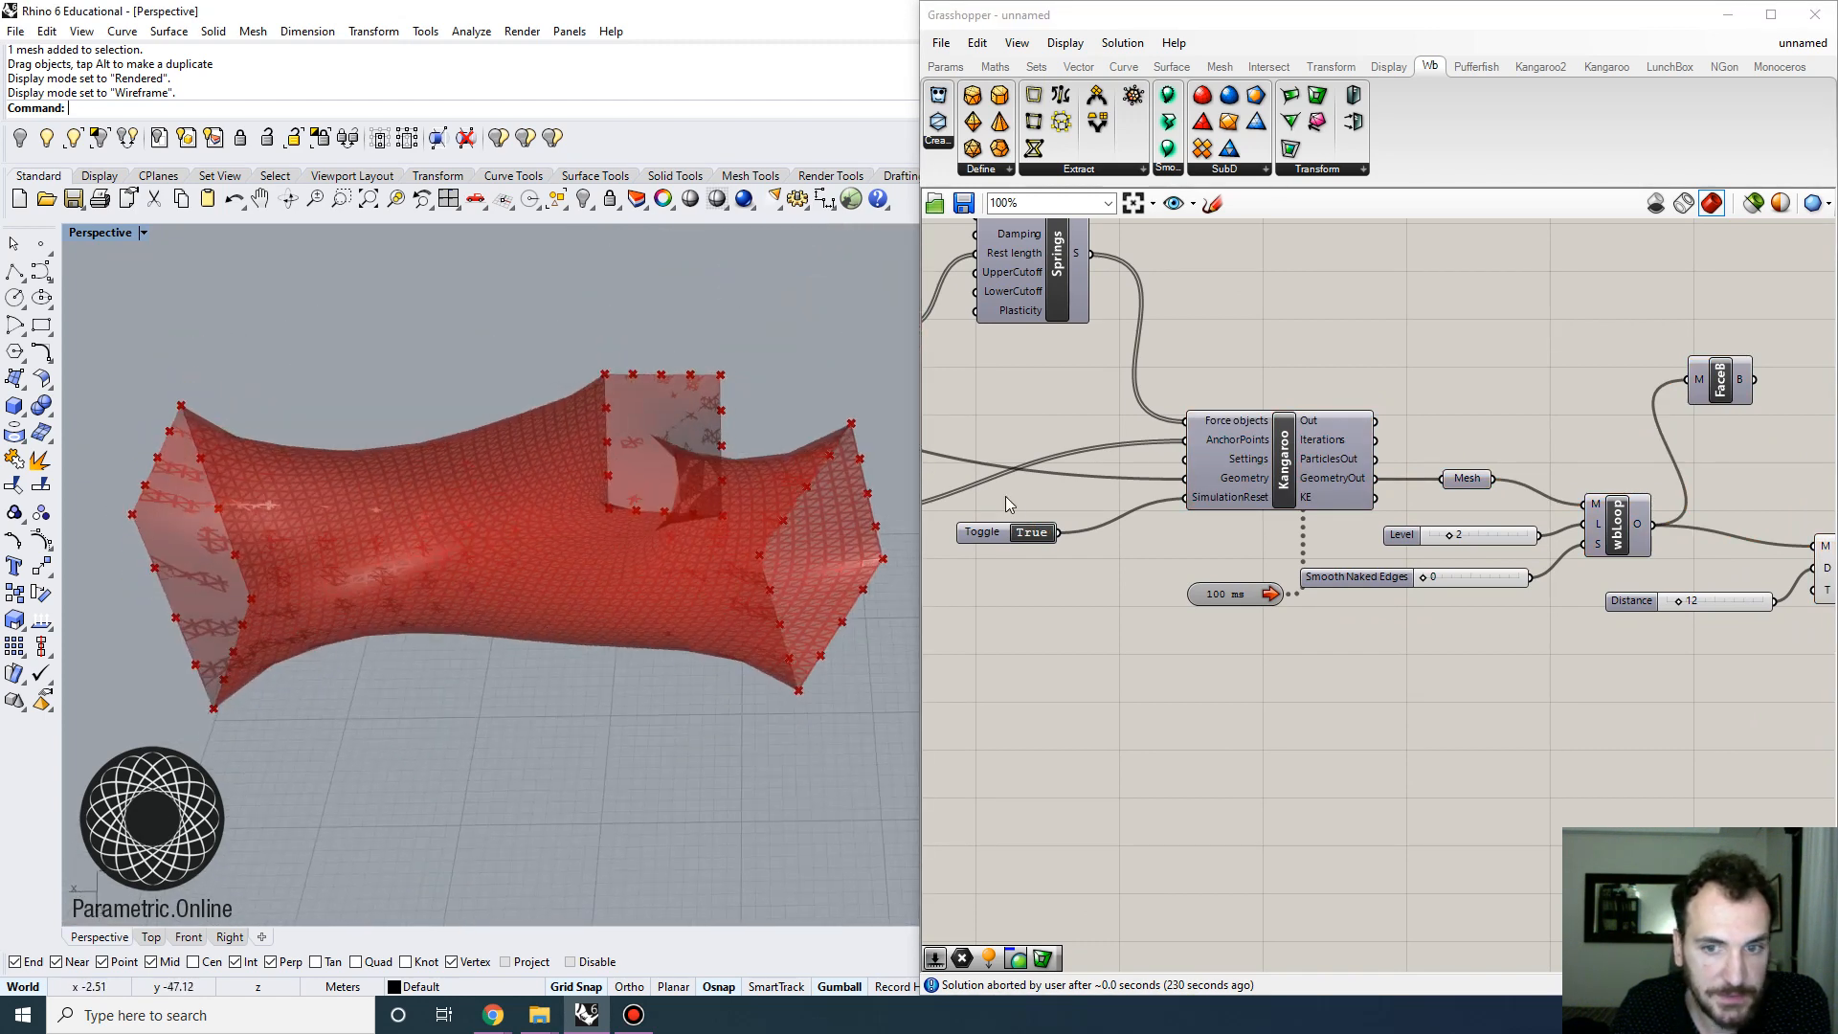
Turn off the preview of the first wbLoop component that subdivides the input mesh
scroll(1255, 518, down, 4)
right_drag(1005, 496, 1472, 545)
scroll(1249, 469, up, 2)
click(1268, 462)
right_click(1267, 459)
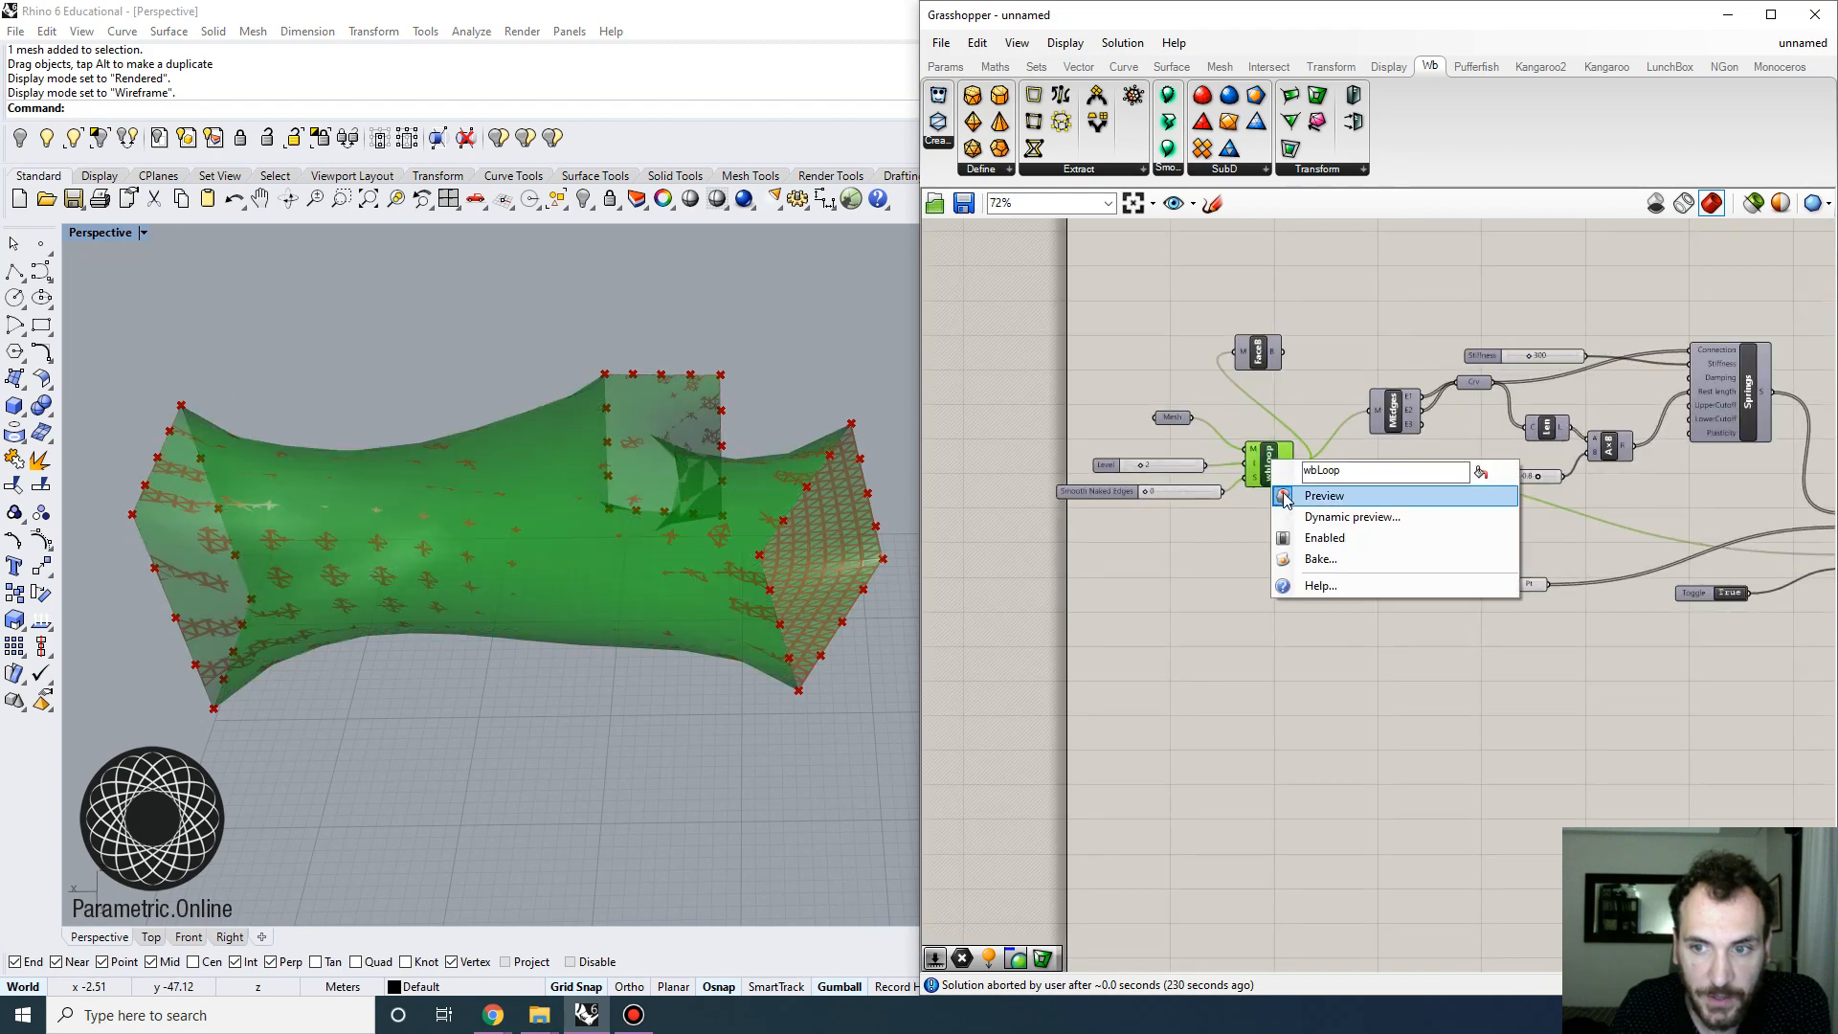
click(1277, 495)
Set the SimulationReset toggle to False to run the relaxation and examine the relaxed mesh around its openings
right_drag(752, 585, 636, 522)
right_drag(1767, 573, 1082, 575)
scroll(1258, 576, up, 2)
double_click(1069, 572)
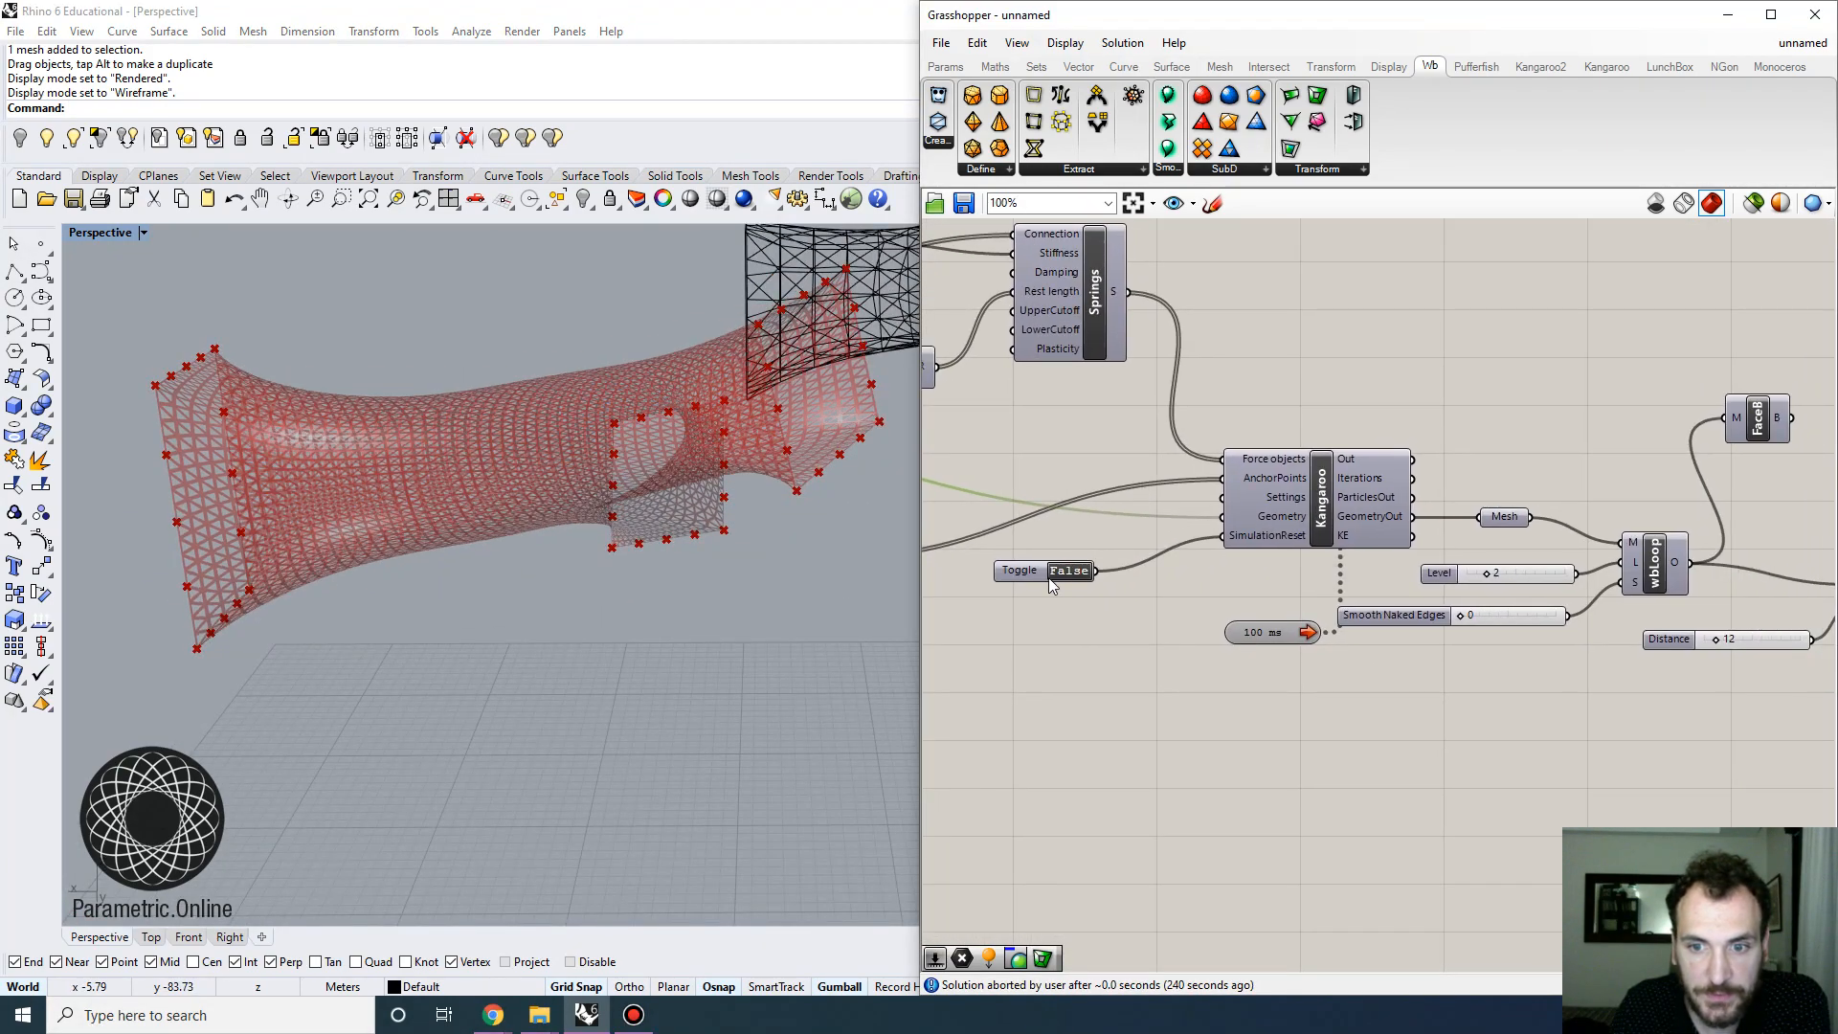
right_drag(412, 612, 578, 714)
scroll(318, 622, up, 5)
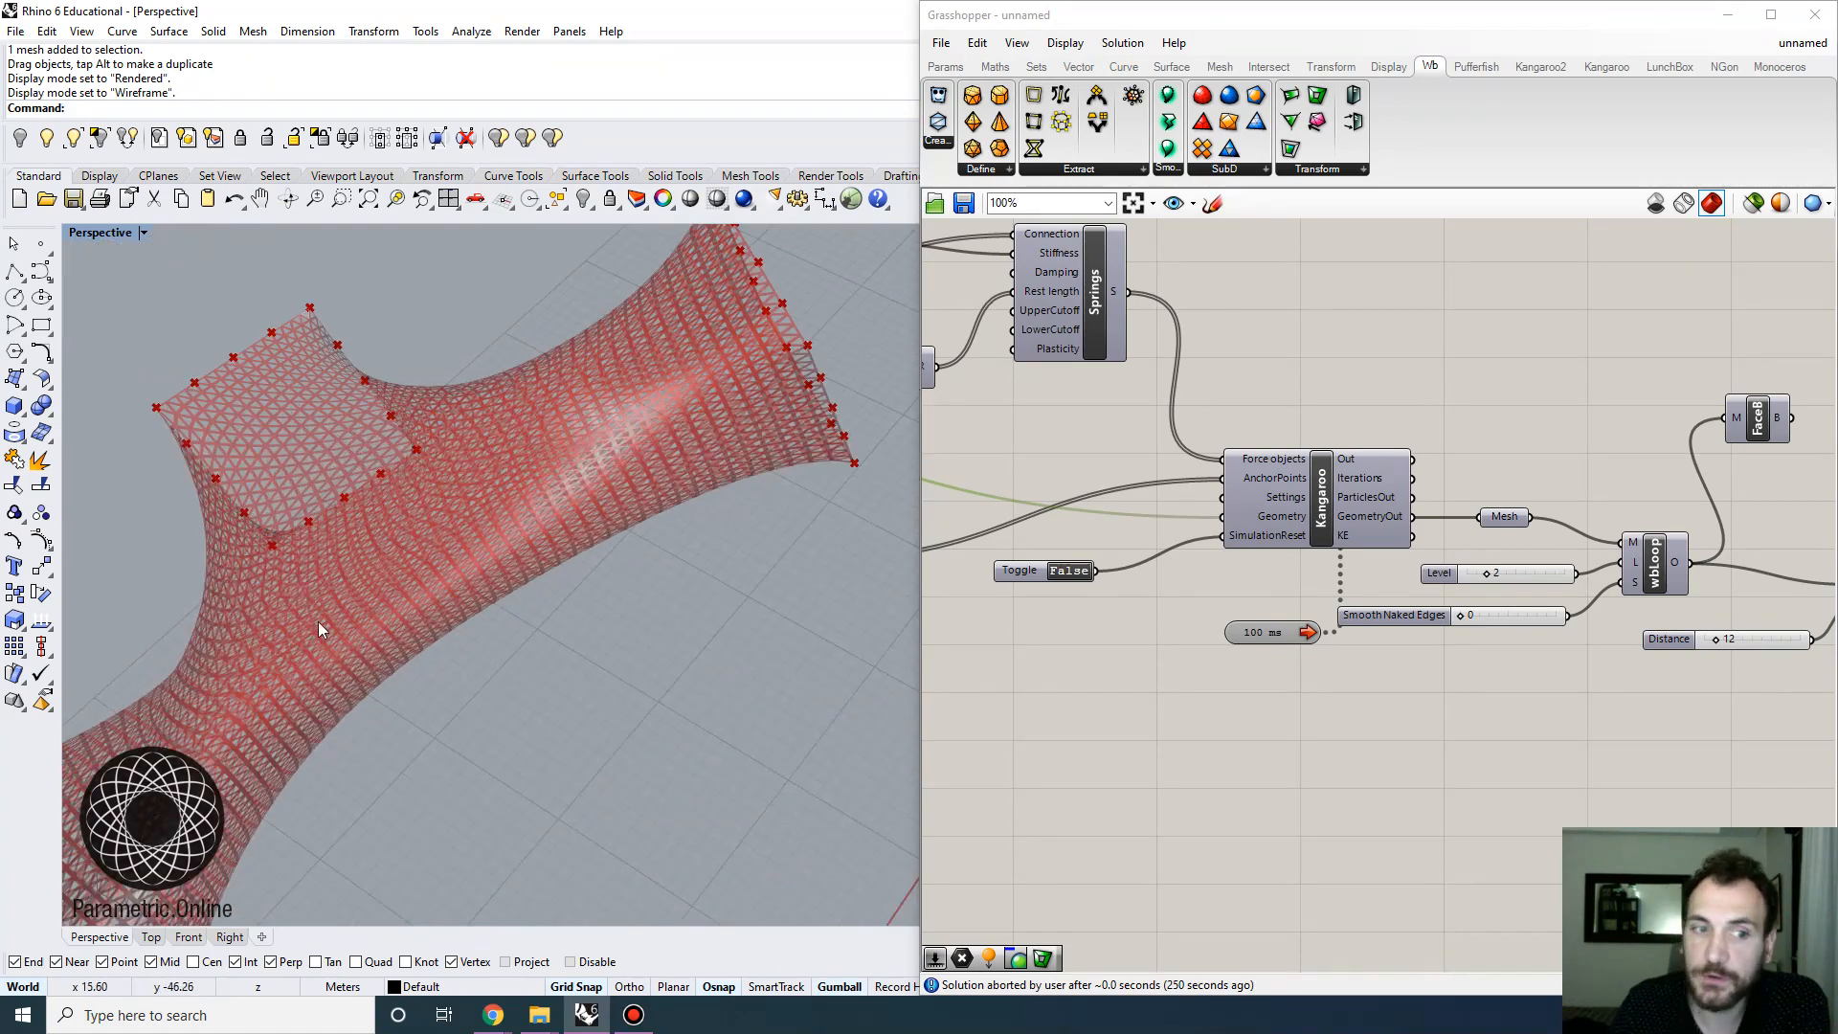
right_drag(318, 622, 439, 543)
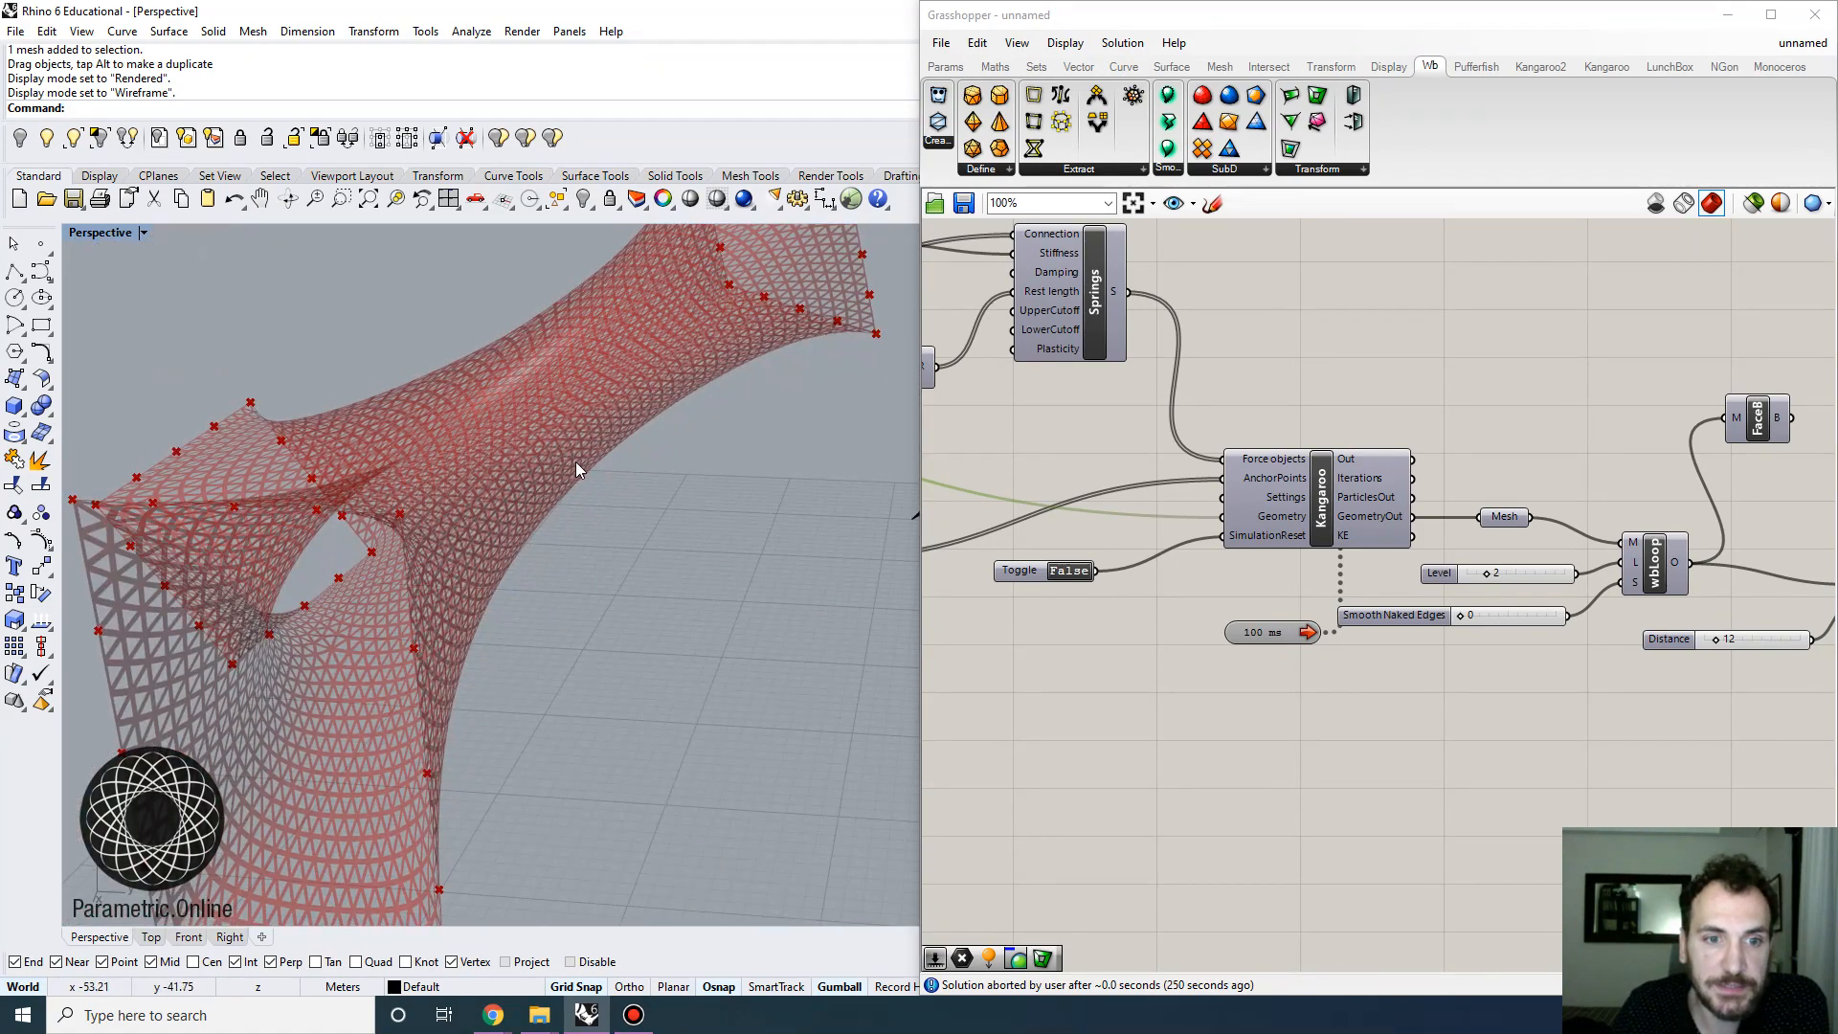
mouse_move(576, 461)
right_down()
mouse_move(611, 513)
mouse_move(521, 391)
mouse_move(544, 472)
right_up()
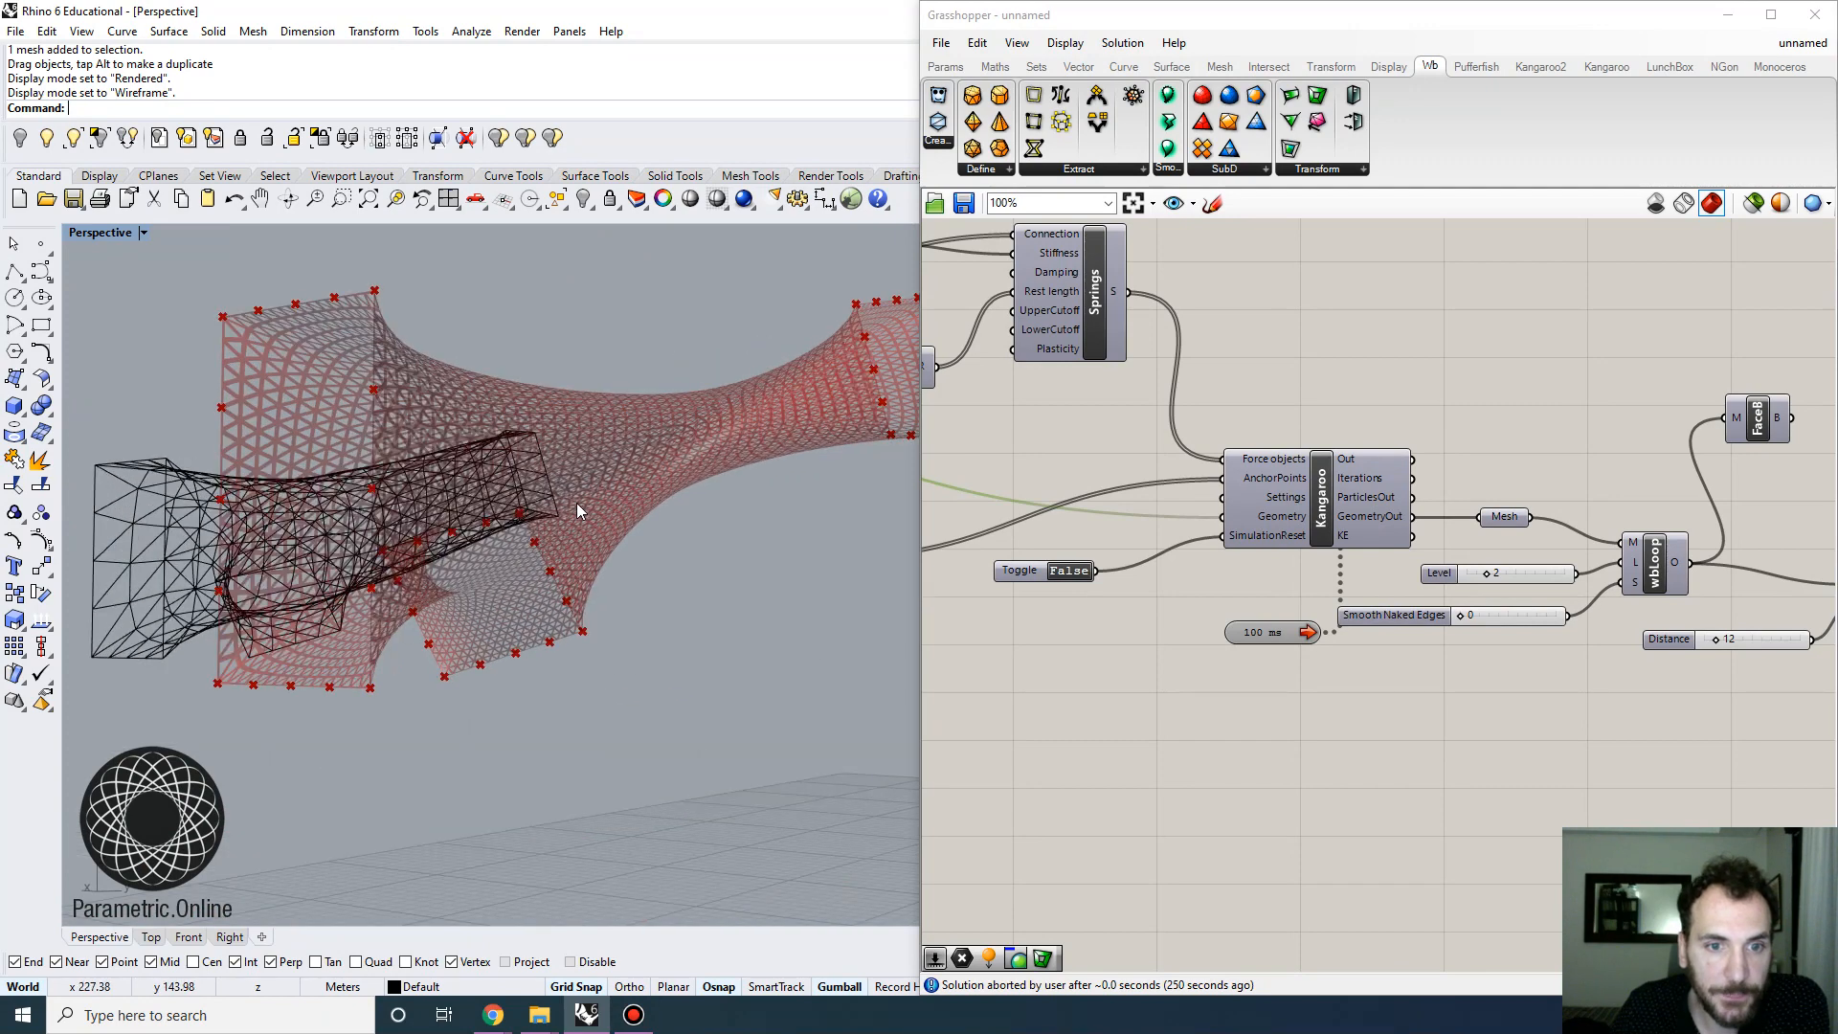
scroll(576, 502, up, 3)
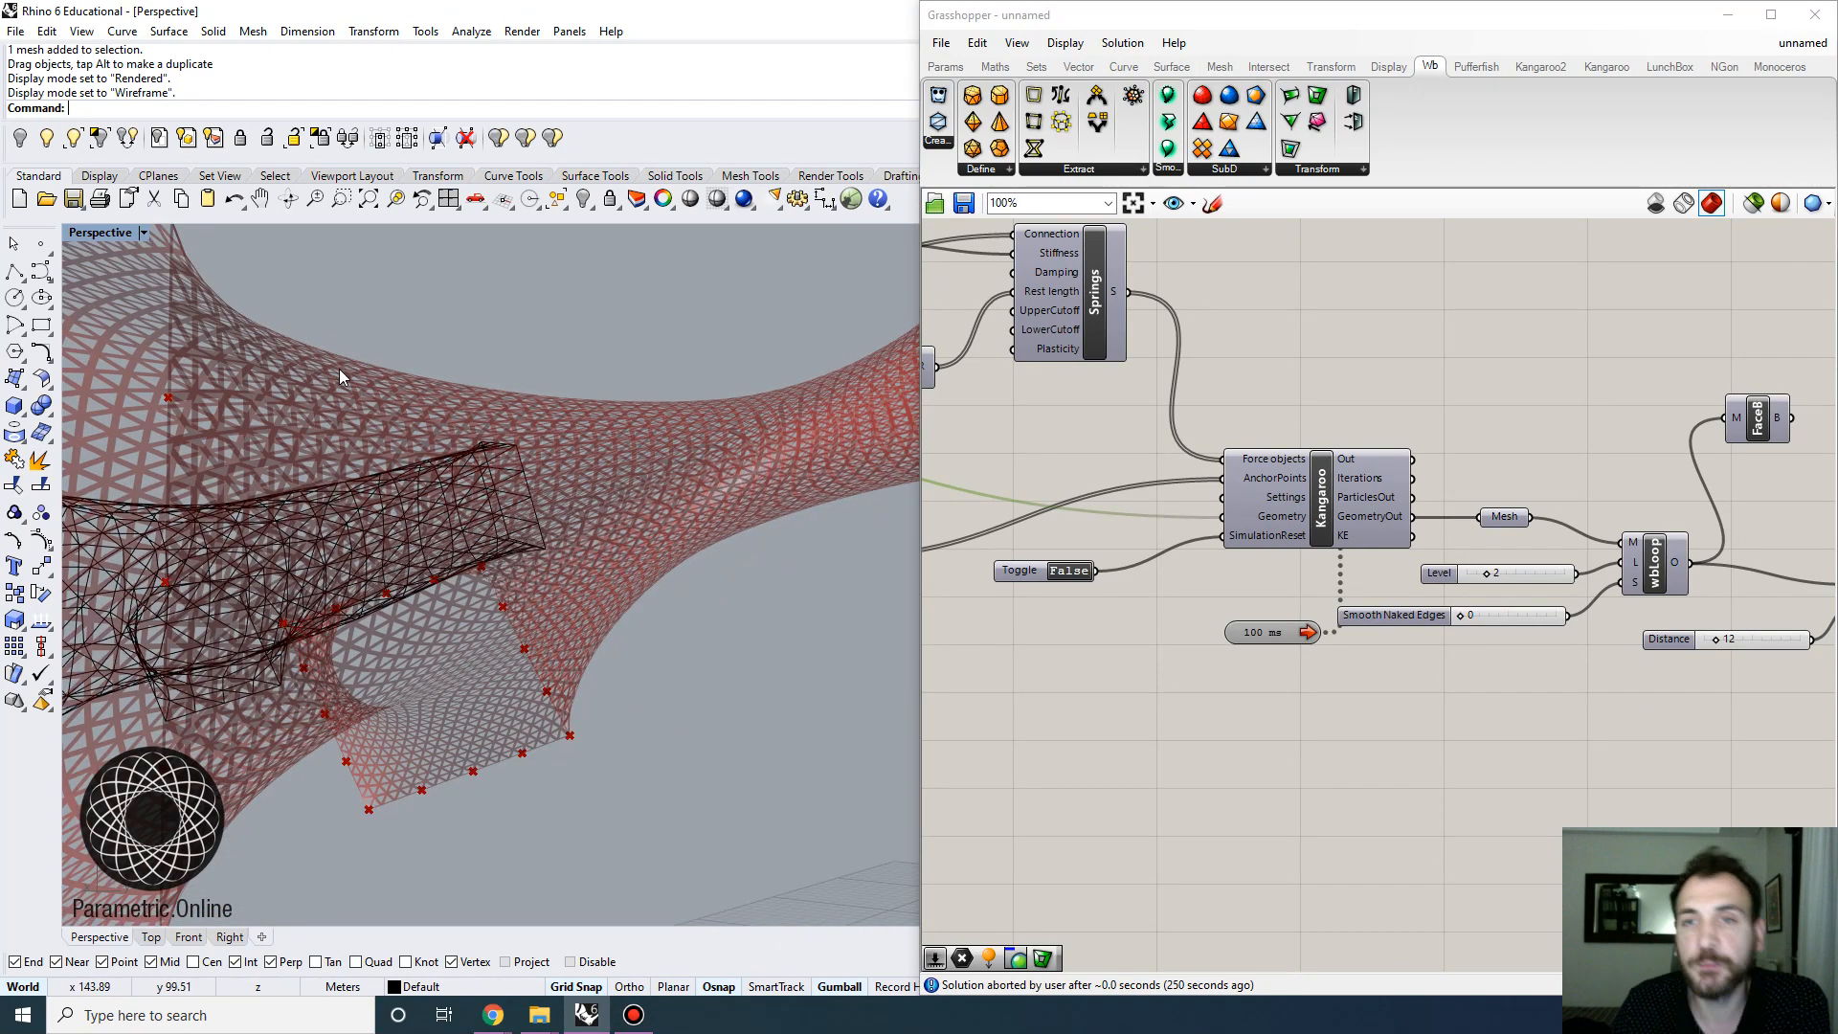
Set the interval of the timer driving the Kangaroo solver to 200 ms
right_click(1262, 636)
mouse_move(1340, 717)
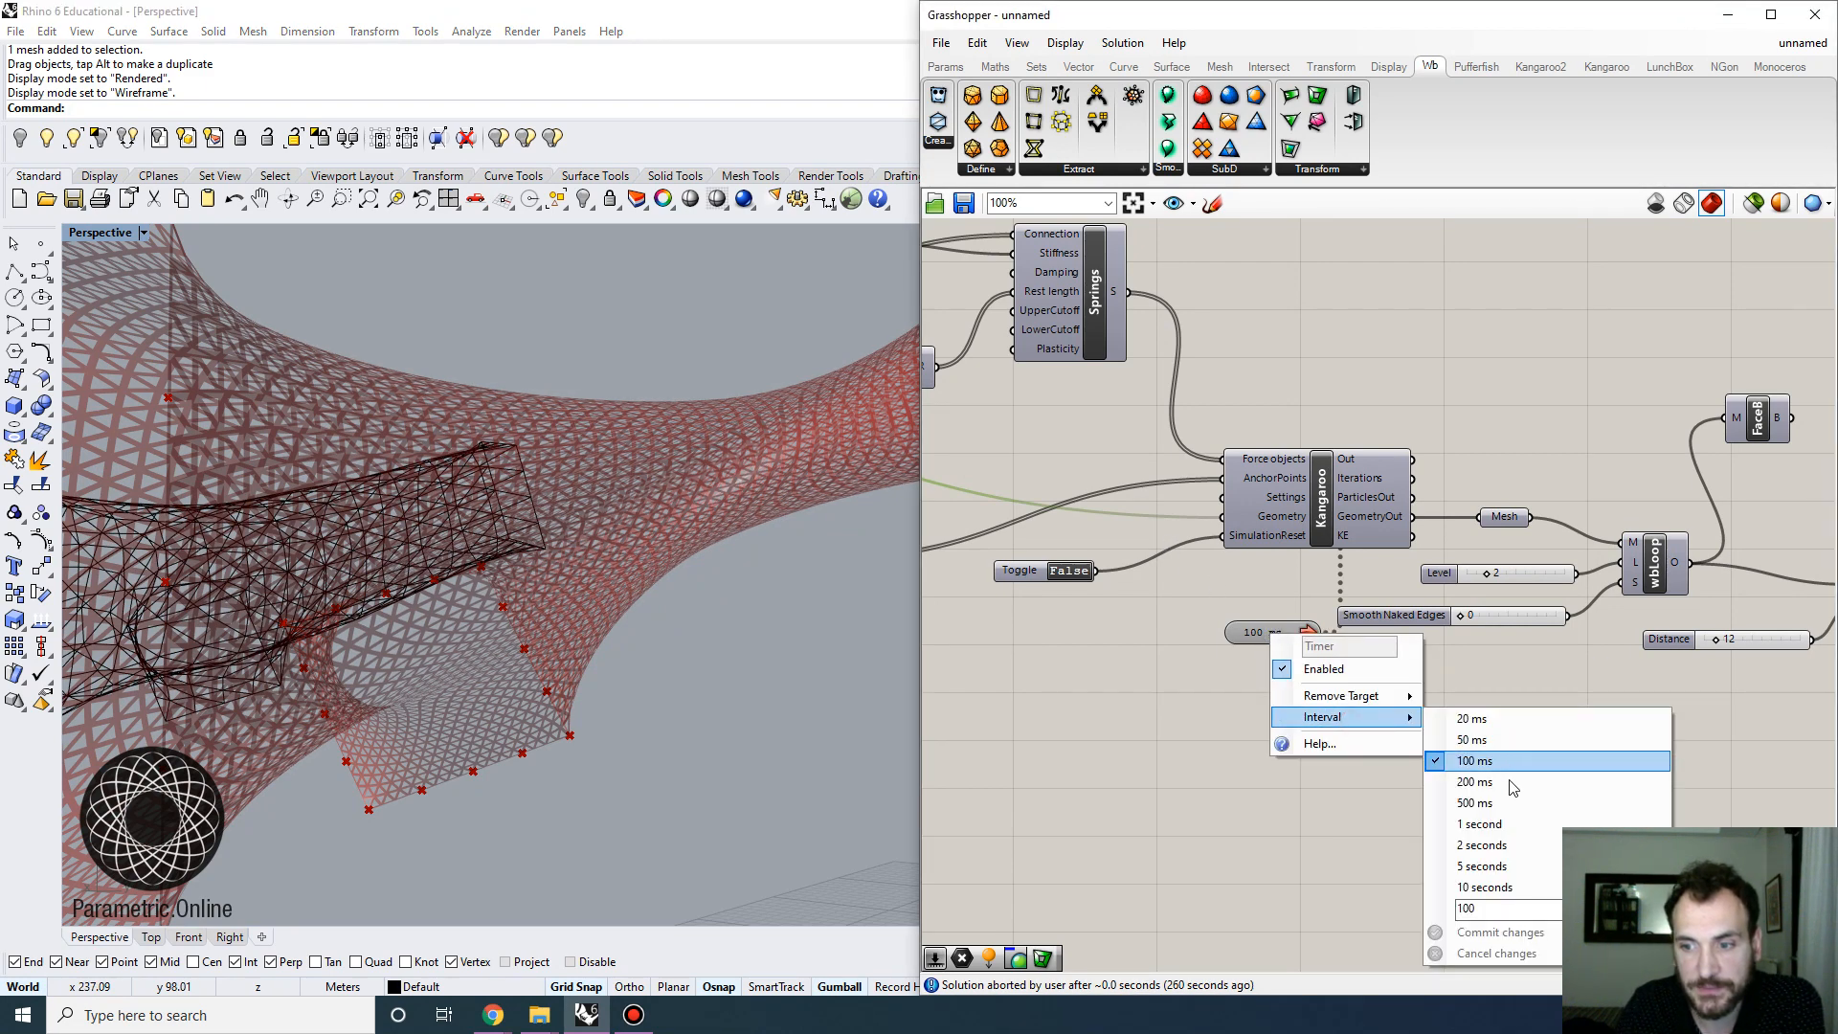
click(1501, 783)
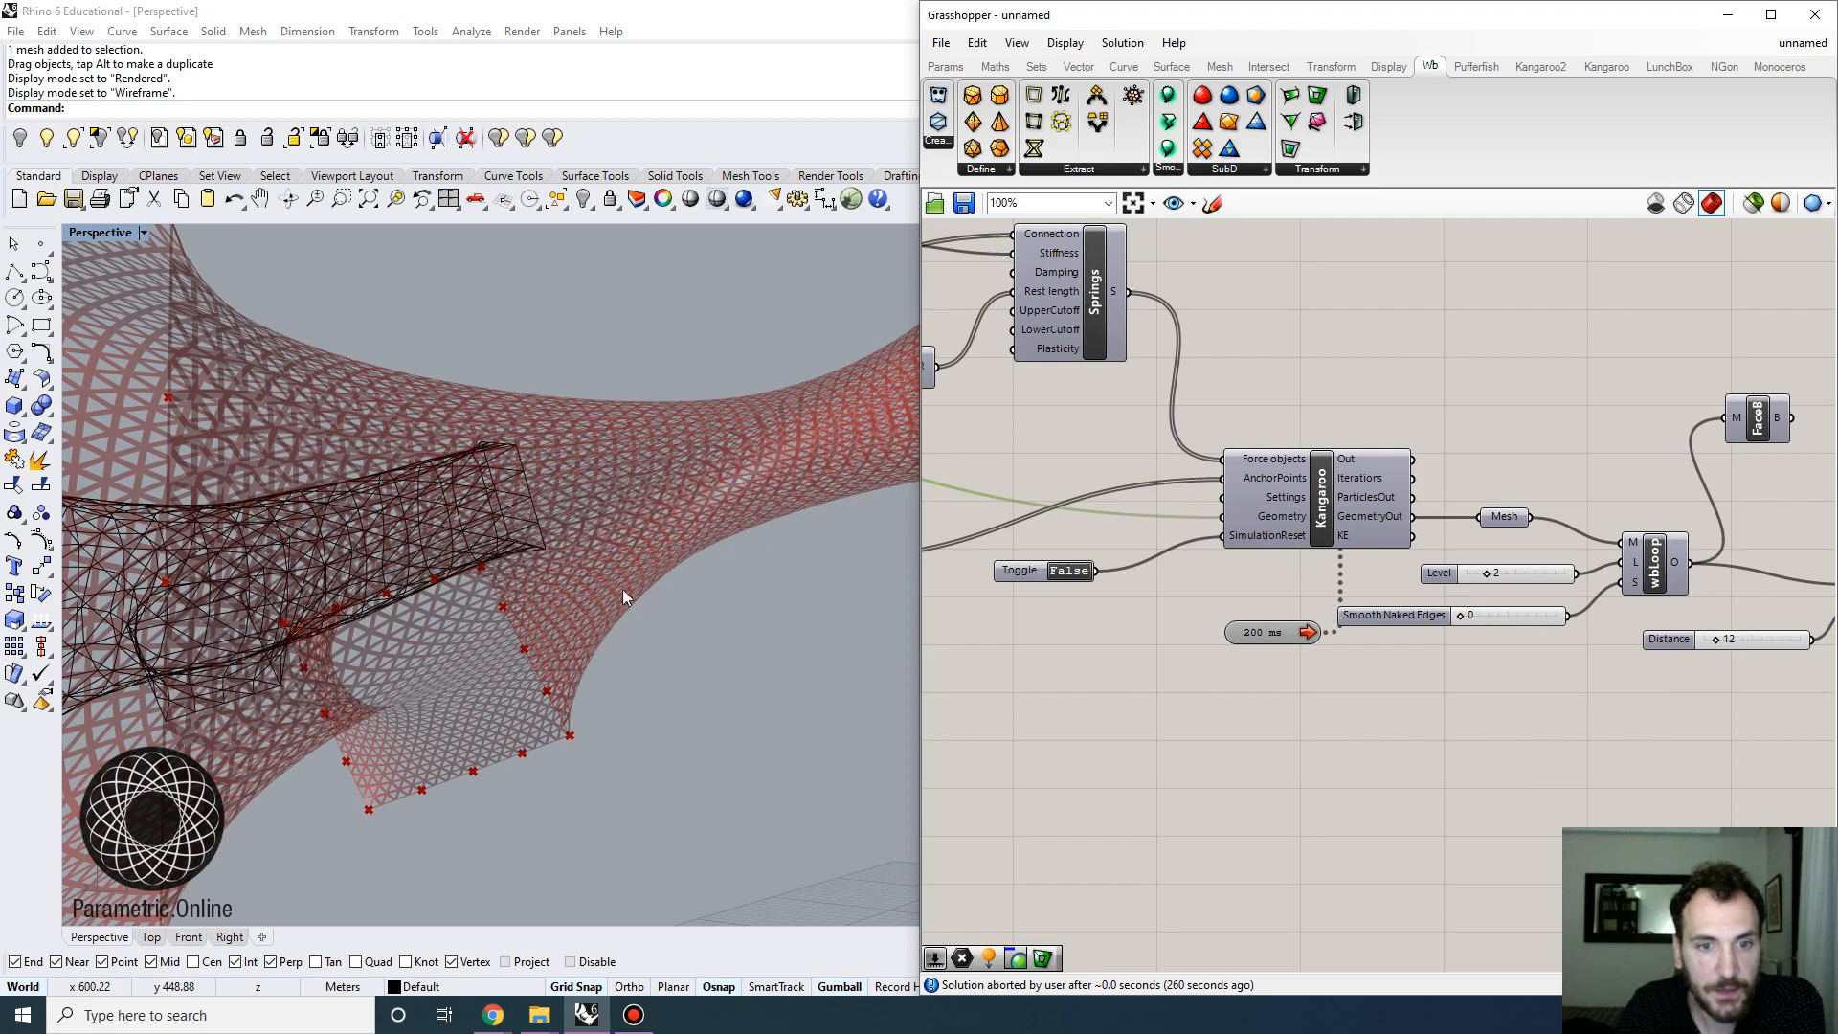
right_drag(622, 593, 677, 645)
Bake the wbFrame output mesh into Rhino and move the baked mesh clear of the Grasshopper preview
right_drag(1509, 684, 1100, 627)
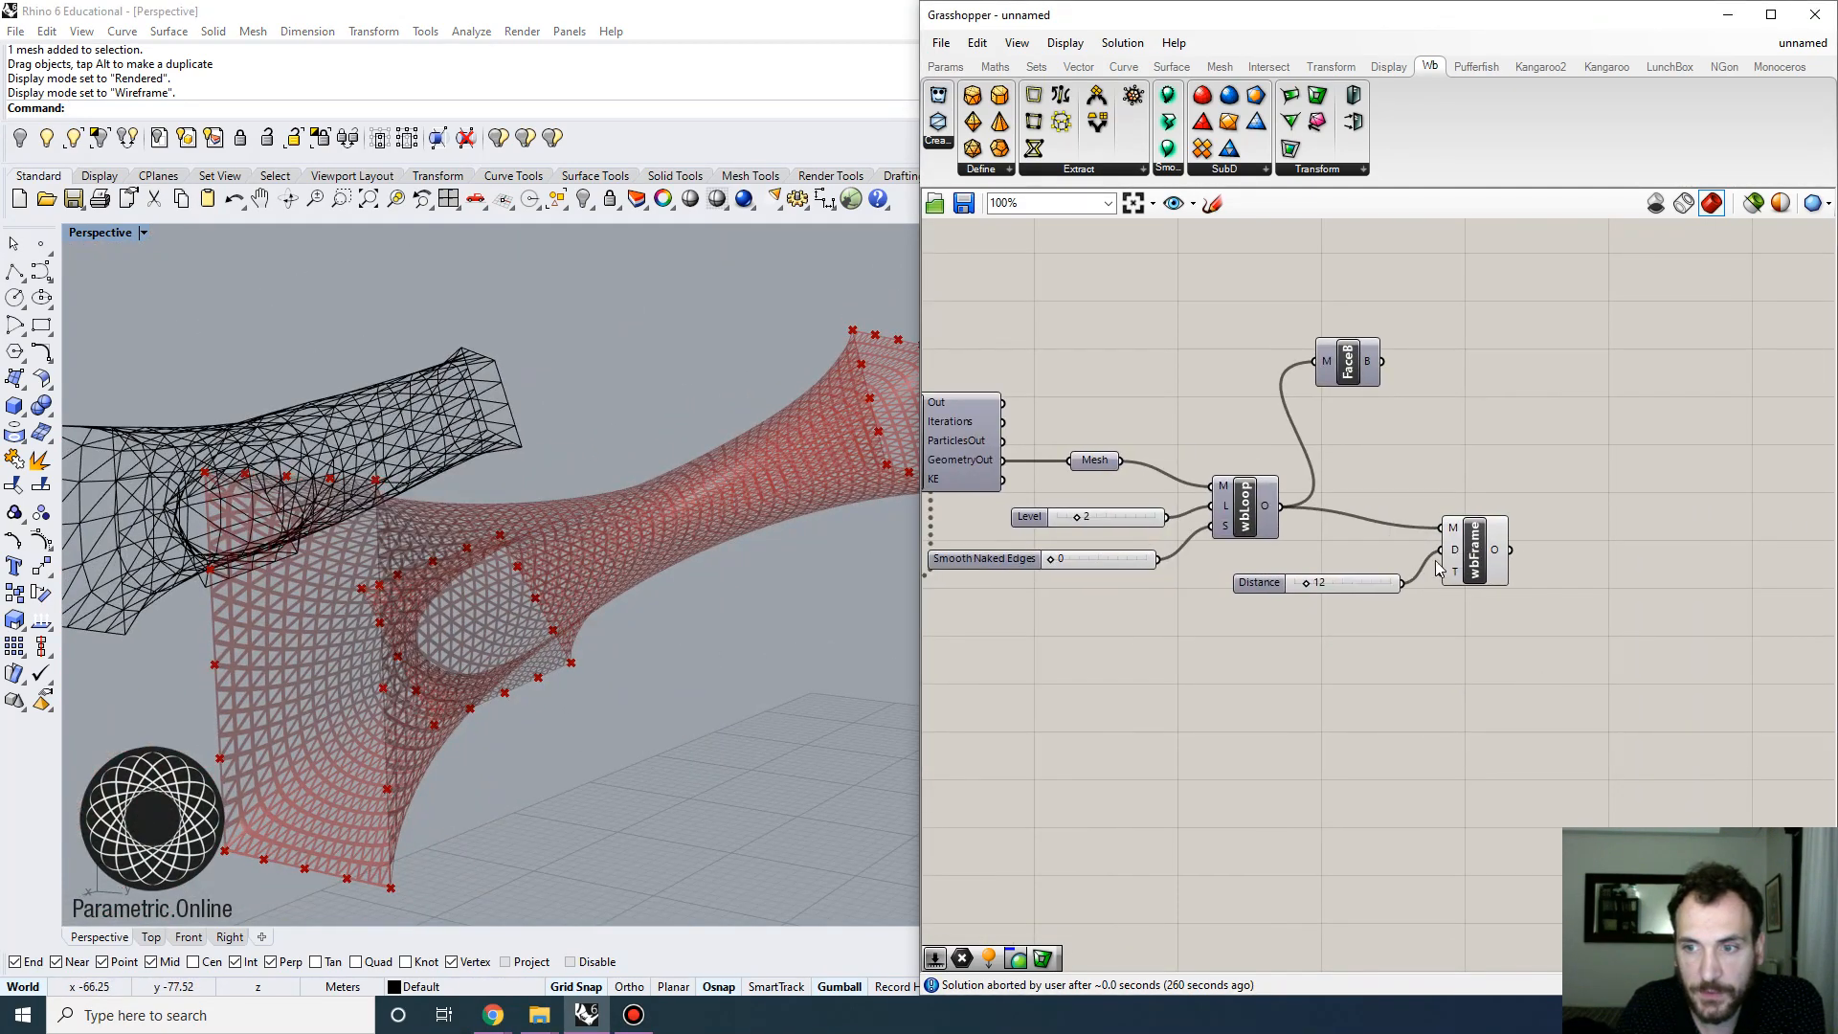
click(1468, 553)
right_click(1471, 552)
click(1513, 624)
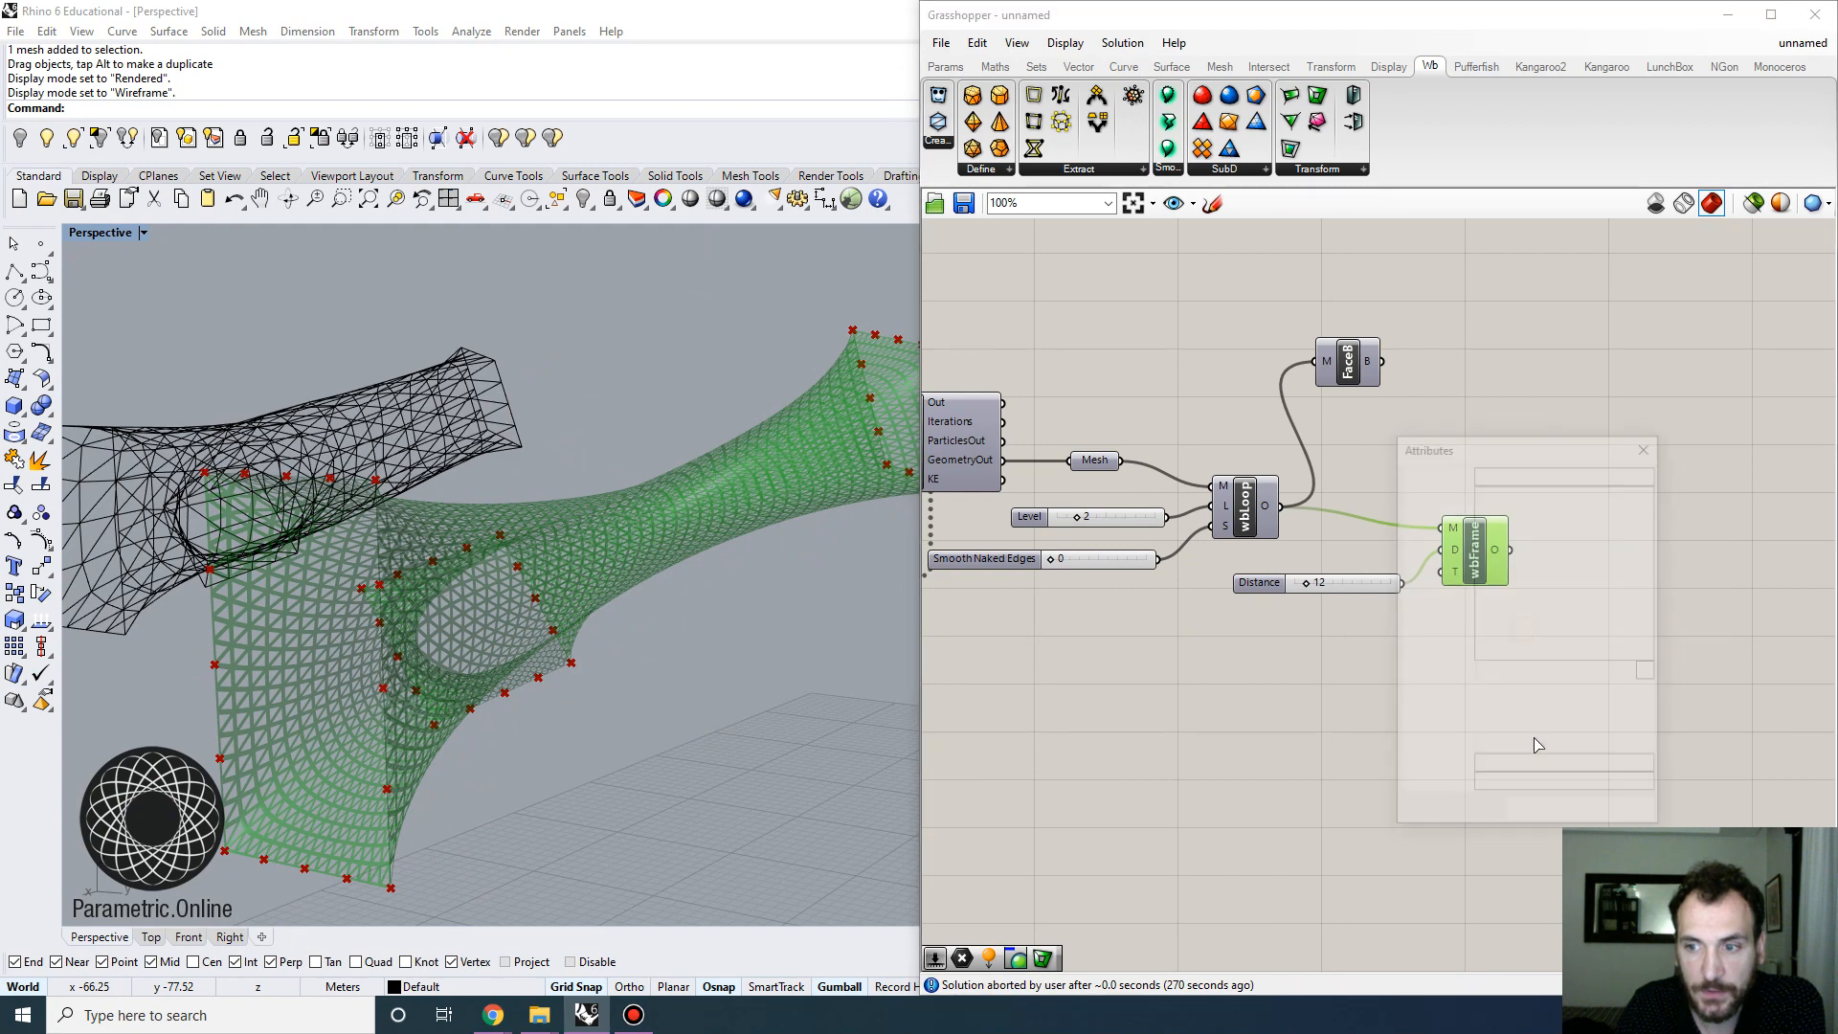
click(1545, 817)
scroll(705, 663, down, 5)
right_drag(704, 662, 704, 629)
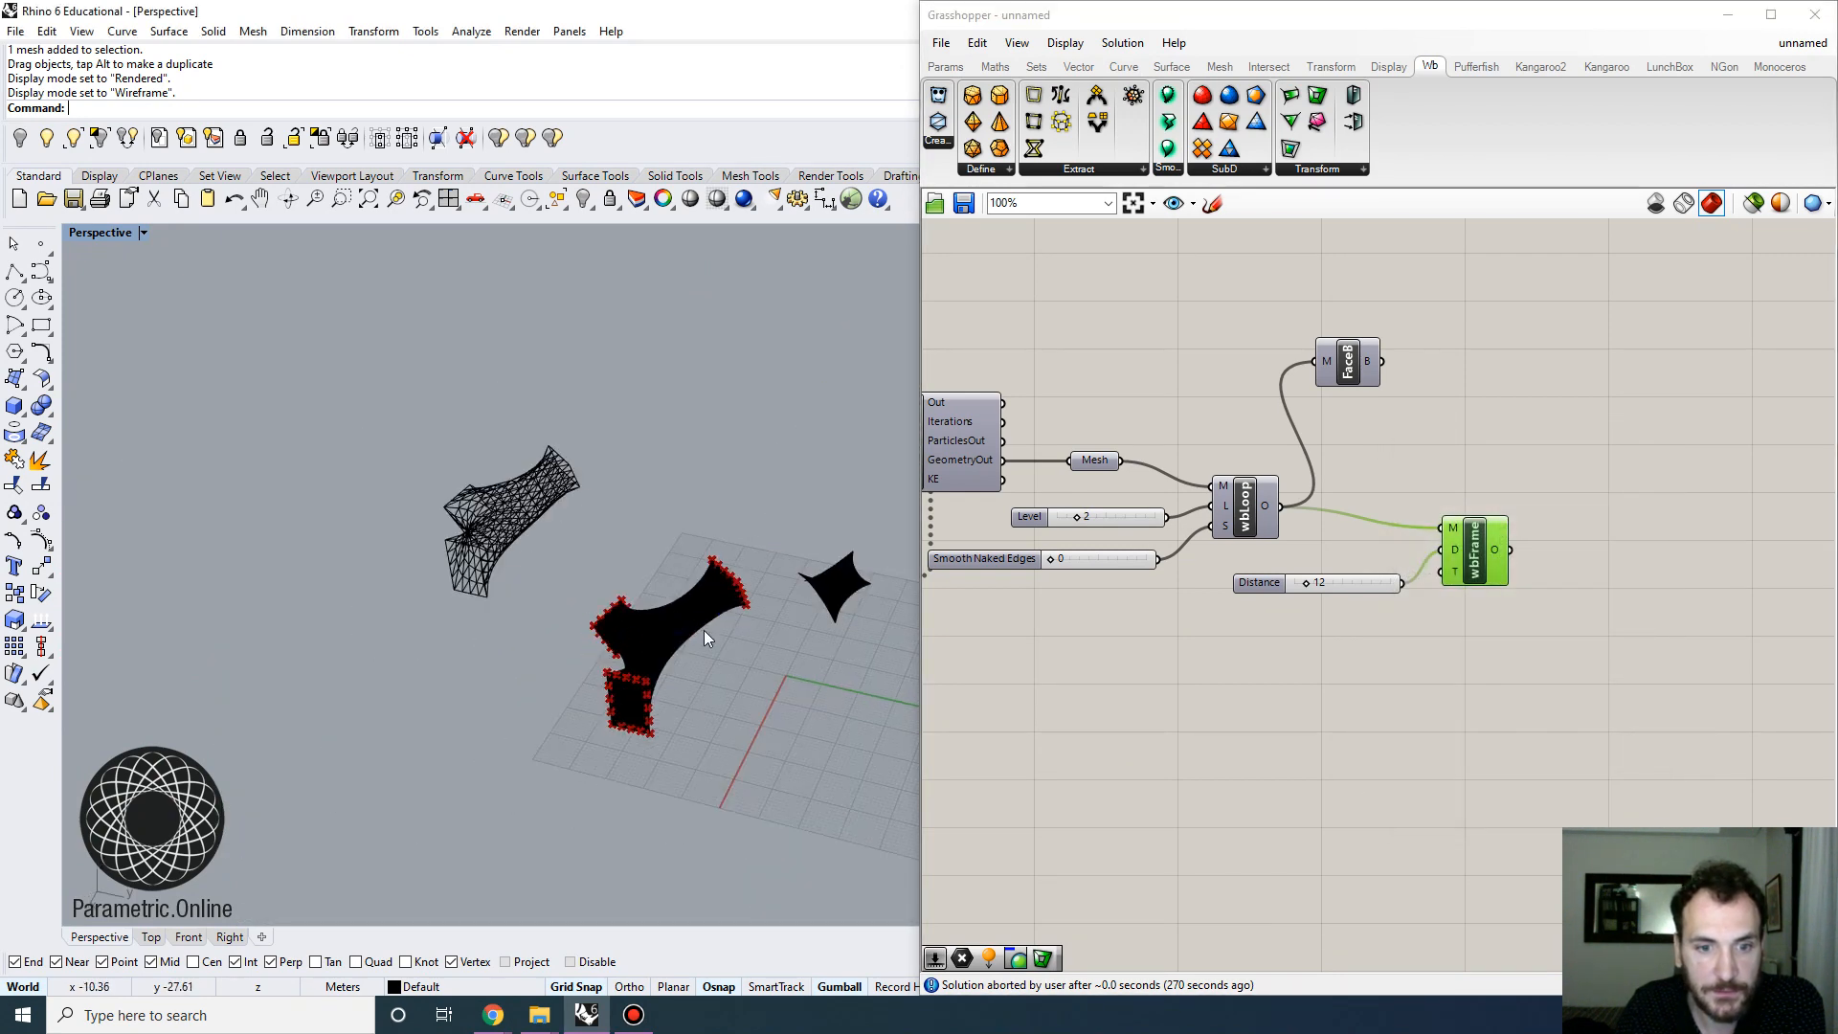
drag(703, 630, 389, 630)
Switch the Perspective viewport to Rendered display and inspect the meshes from several angles
click(100, 233)
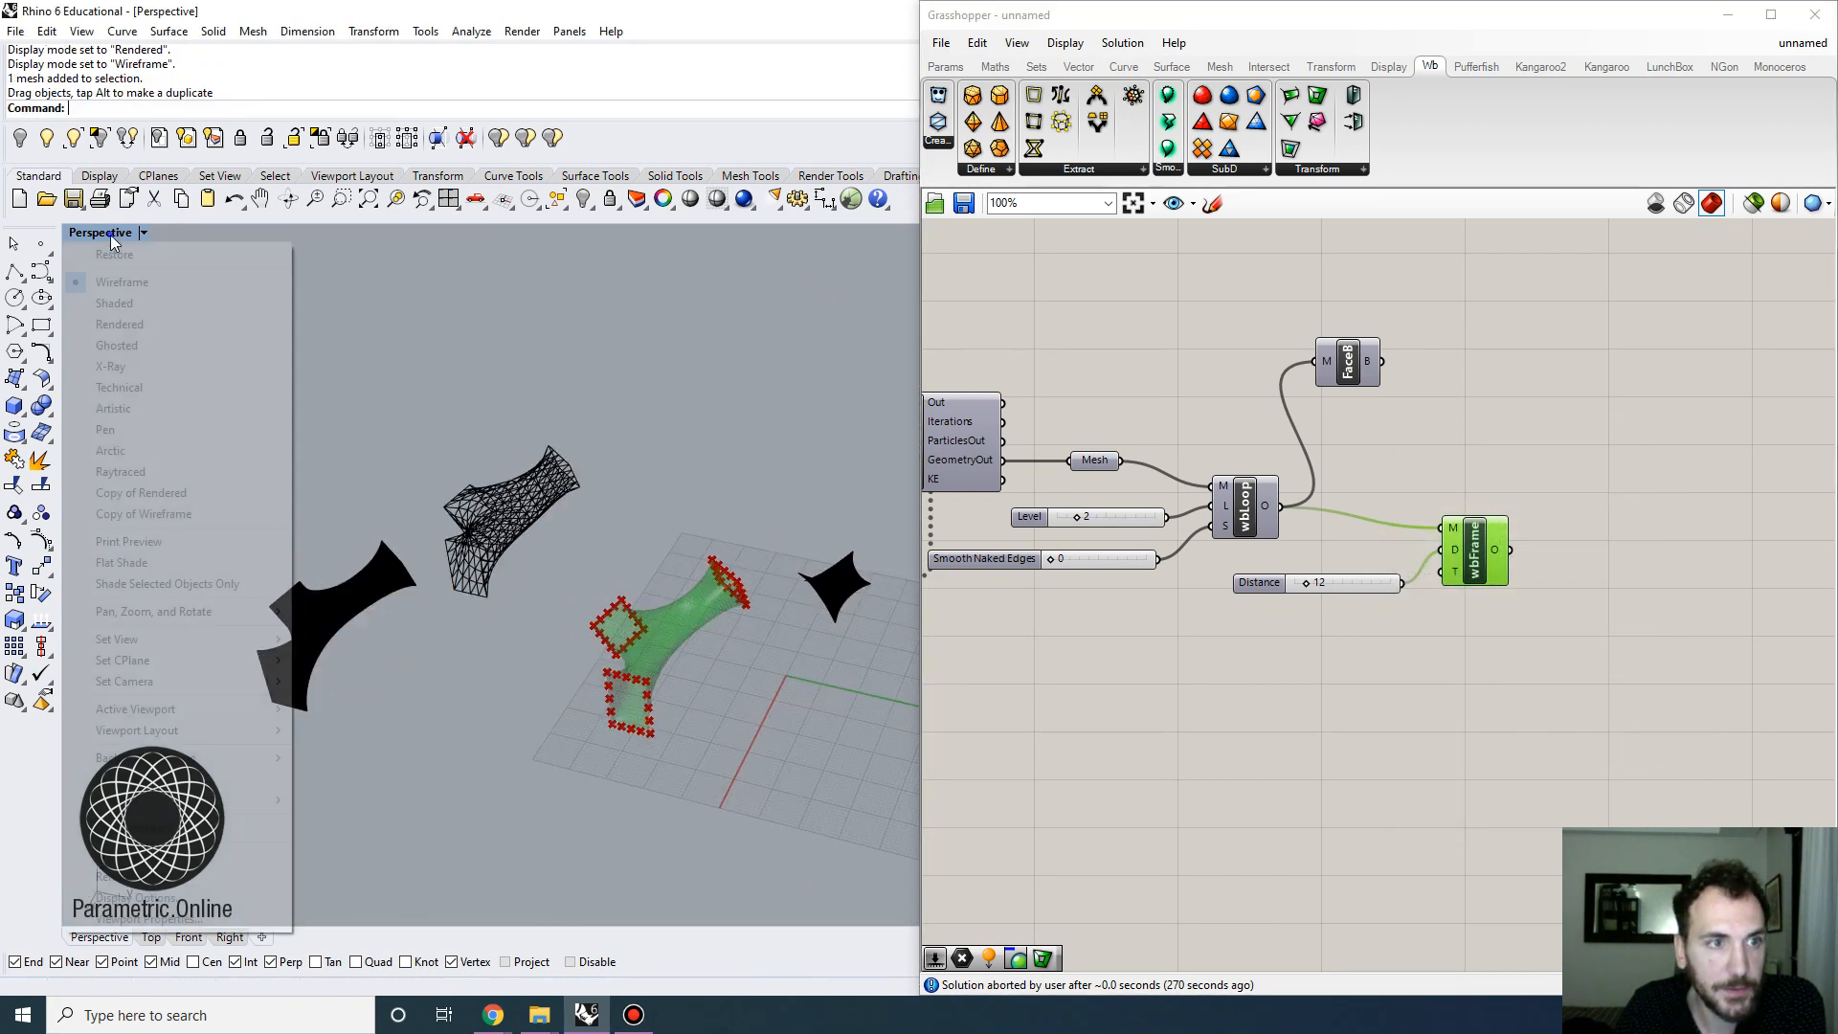
click(123, 326)
right_drag(475, 656, 521, 468)
click(521, 468)
click(590, 589)
right_drag(422, 605, 470, 549)
right_drag(594, 509, 603, 461)
scroll(586, 560, up, 11)
scroll(603, 555, down, 7)
right_drag(660, 574, 319, 644)
Zoom the Perspective view to the baked frame mesh and clear the selection
click(318, 643)
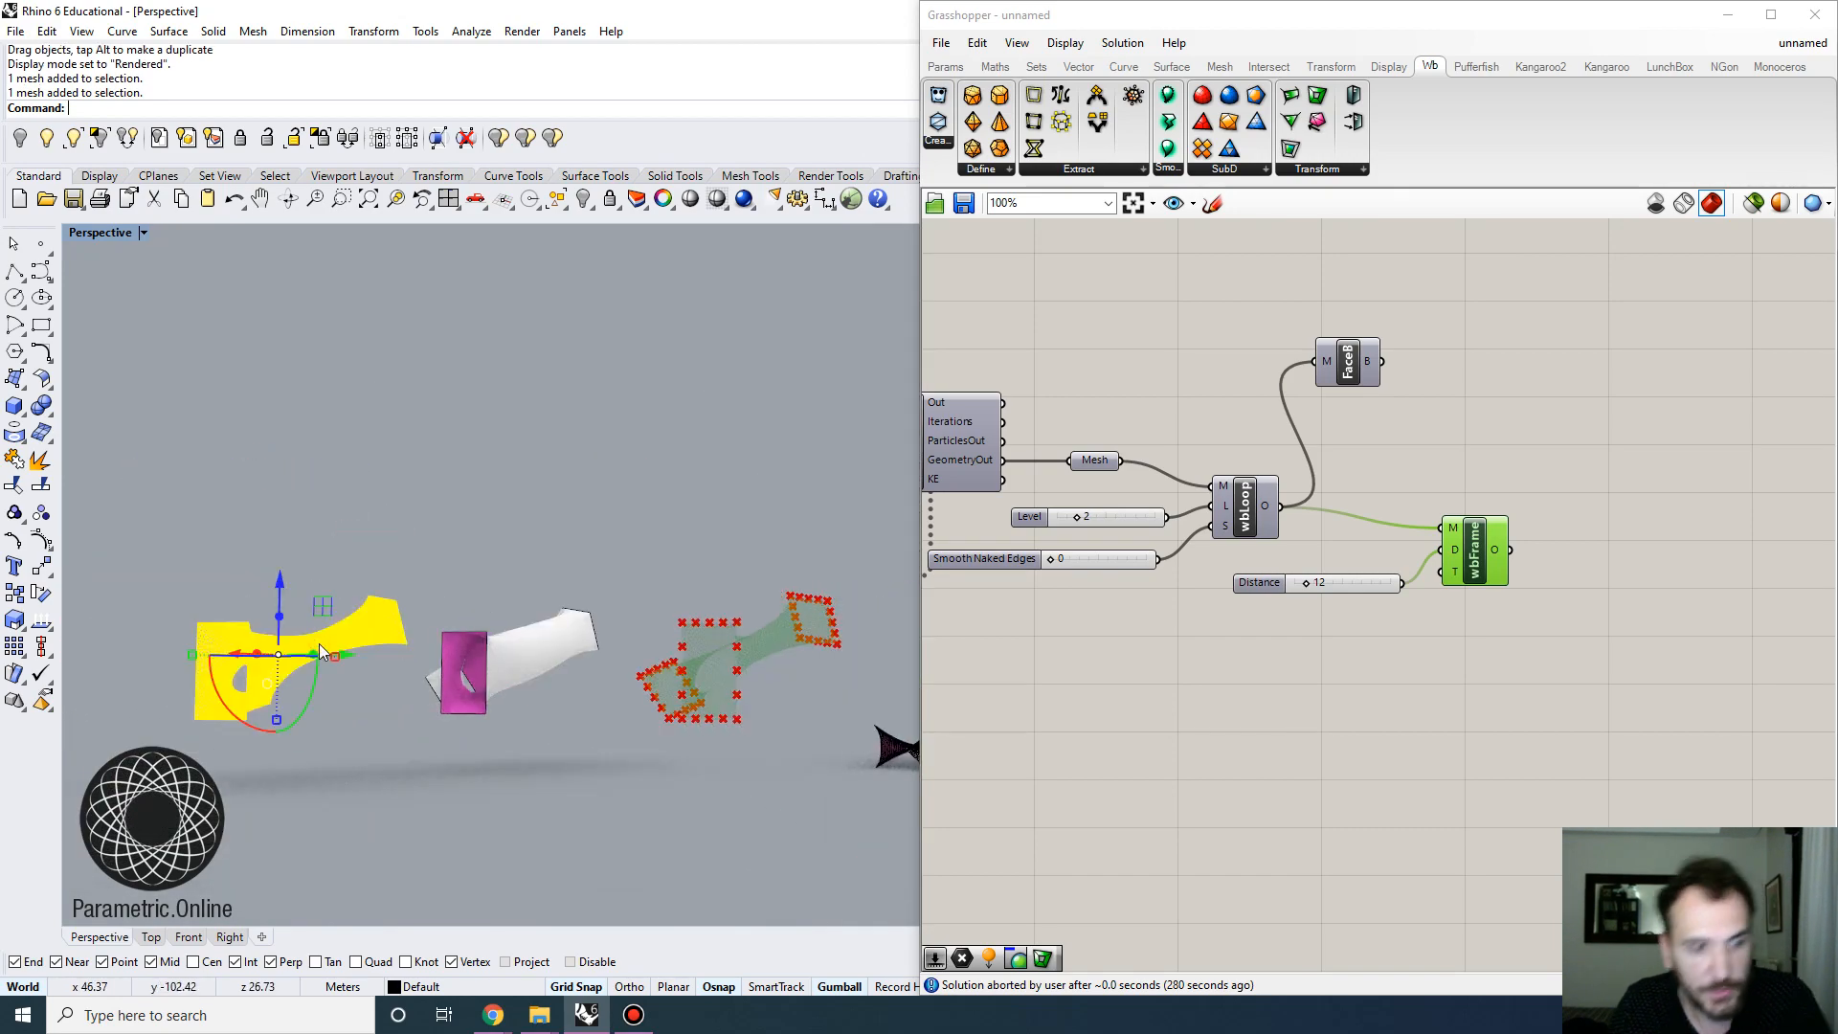
text(ZS)
key(Return)
key(Escape)
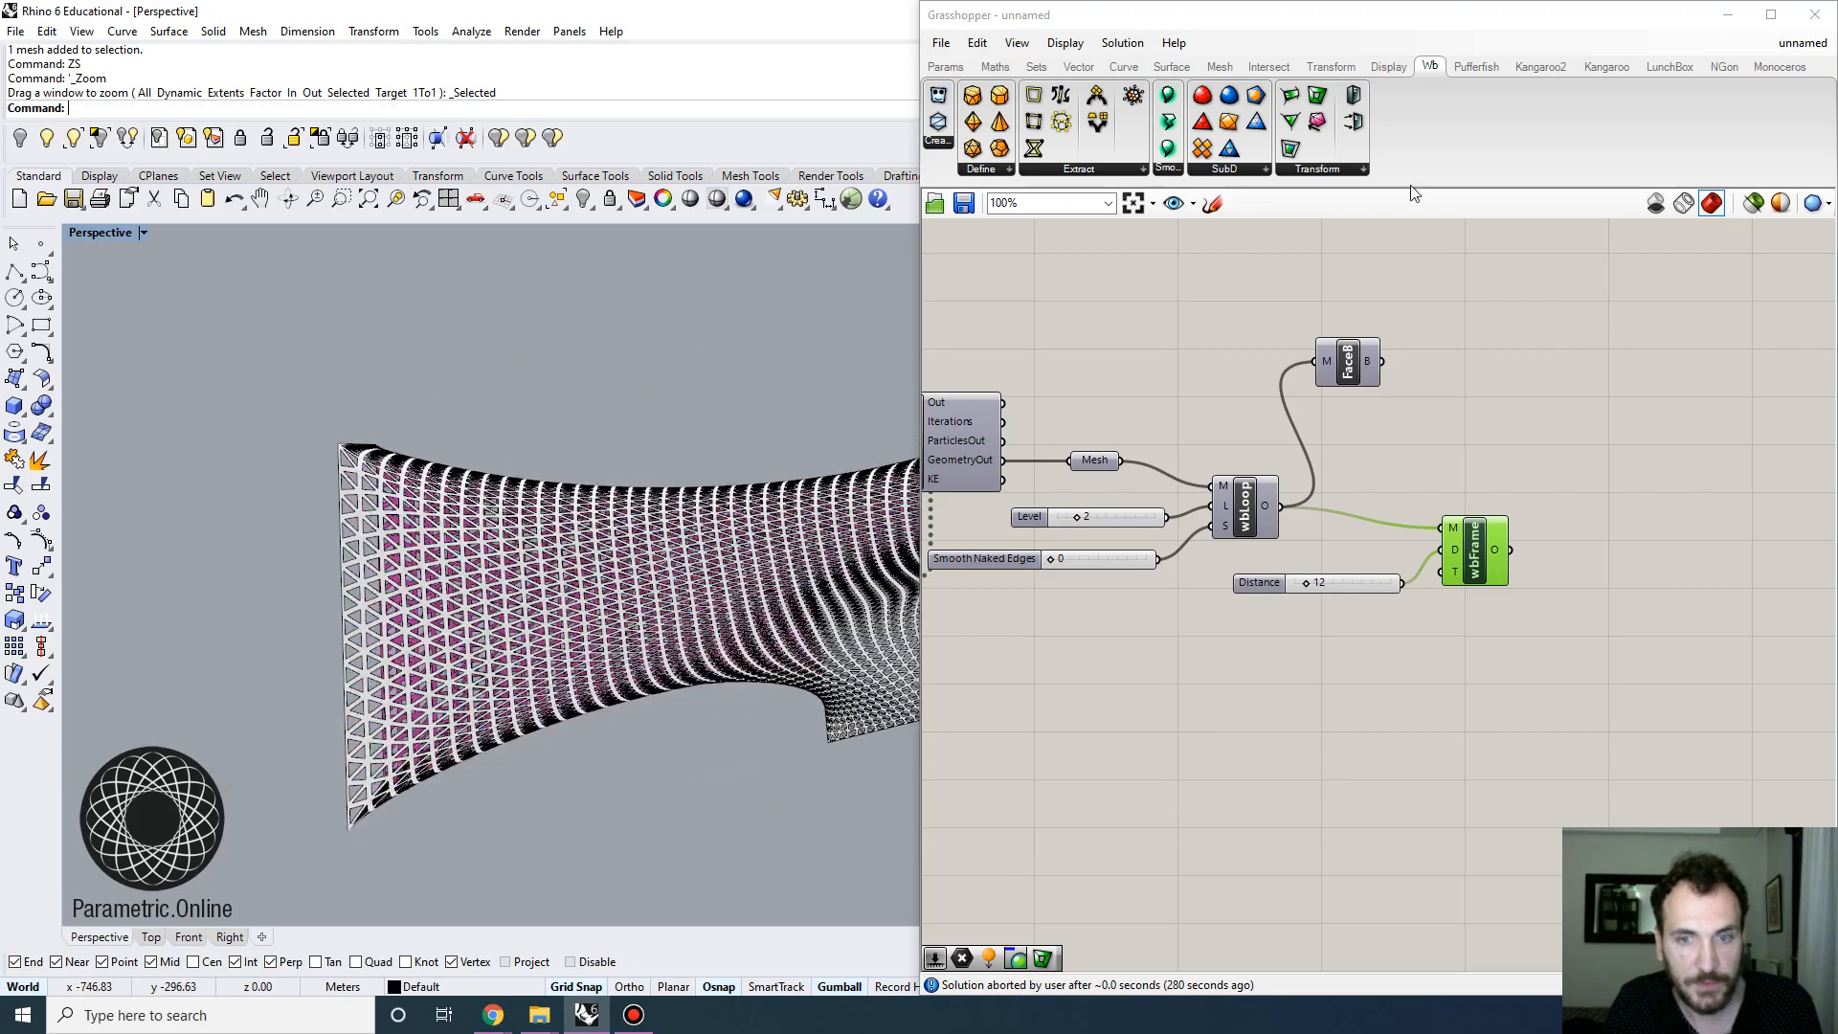
Minimize the Grasshopper window and examine the baked frame mesh and its neighbouring meshes in the enlarged viewport
click(1722, 19)
right_drag(1038, 624, 209, 707)
scroll(532, 638, down, 4)
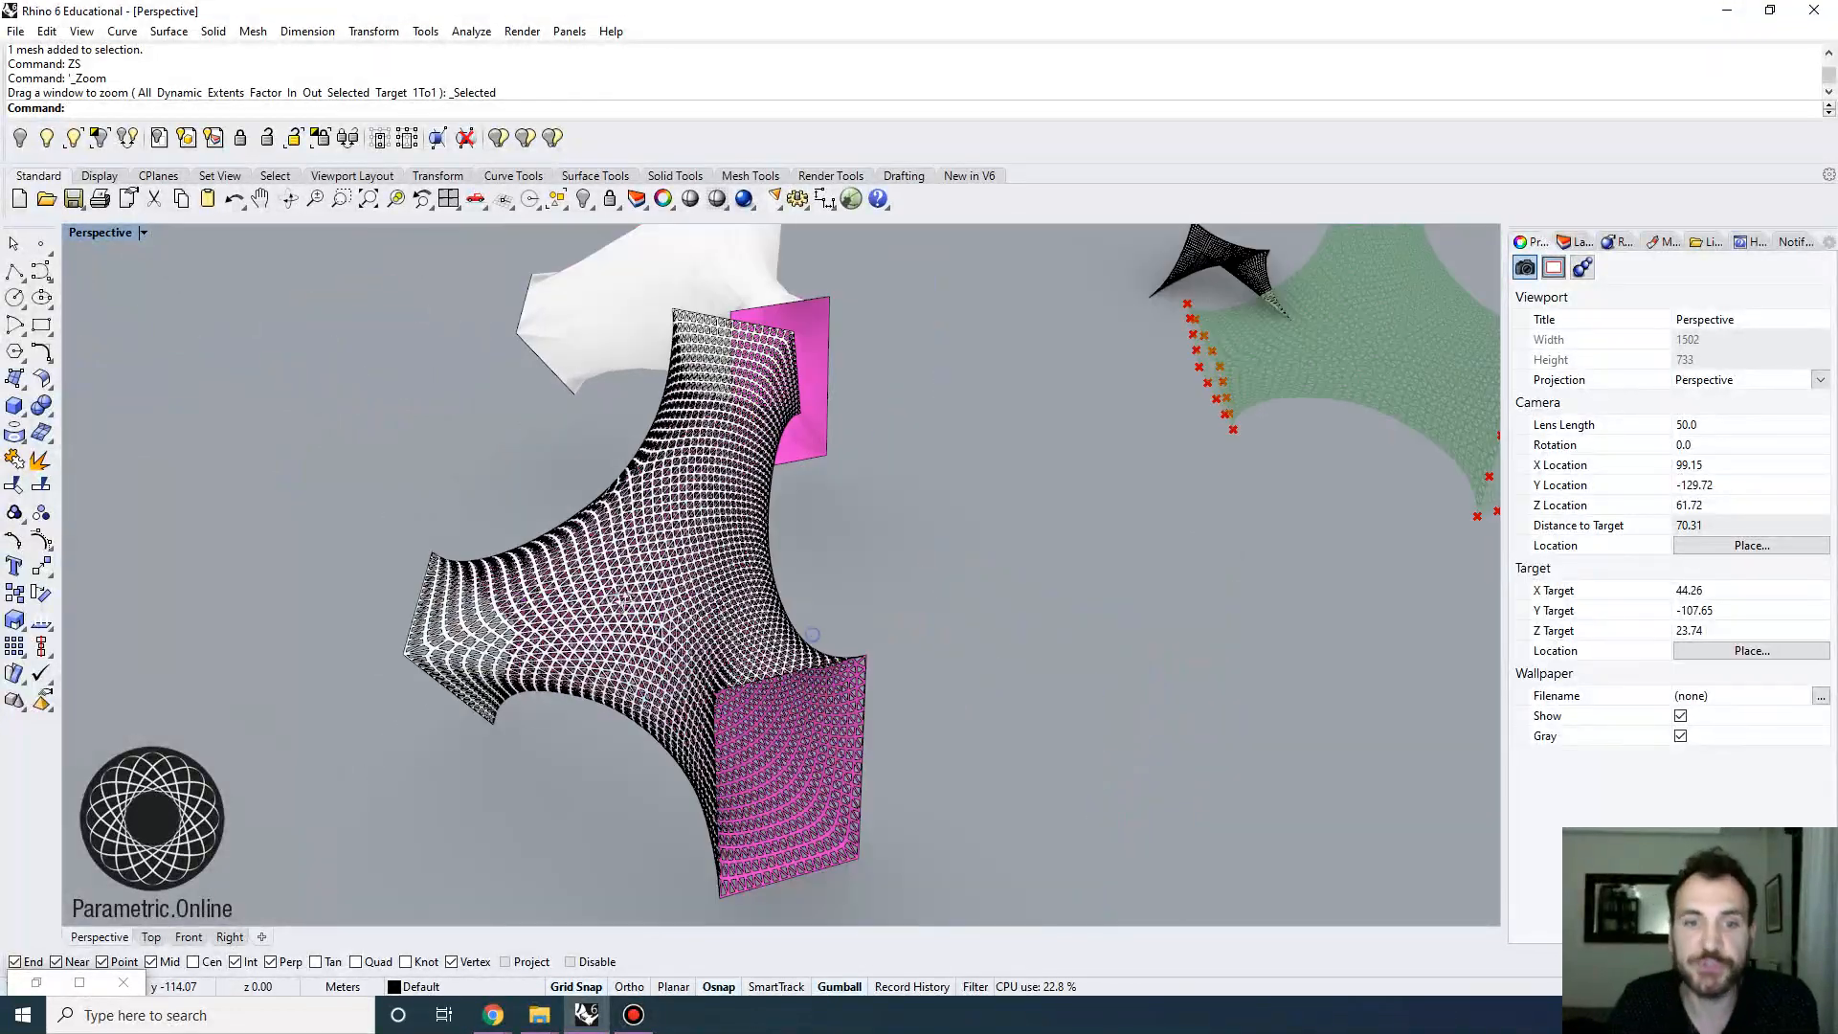
right_drag(816, 640, 642, 598)
right_drag(1166, 471, 364, 565)
scroll(347, 566, down, 4)
right_drag(1044, 675, 1029, 787)
scroll(1186, 799, up, 2)
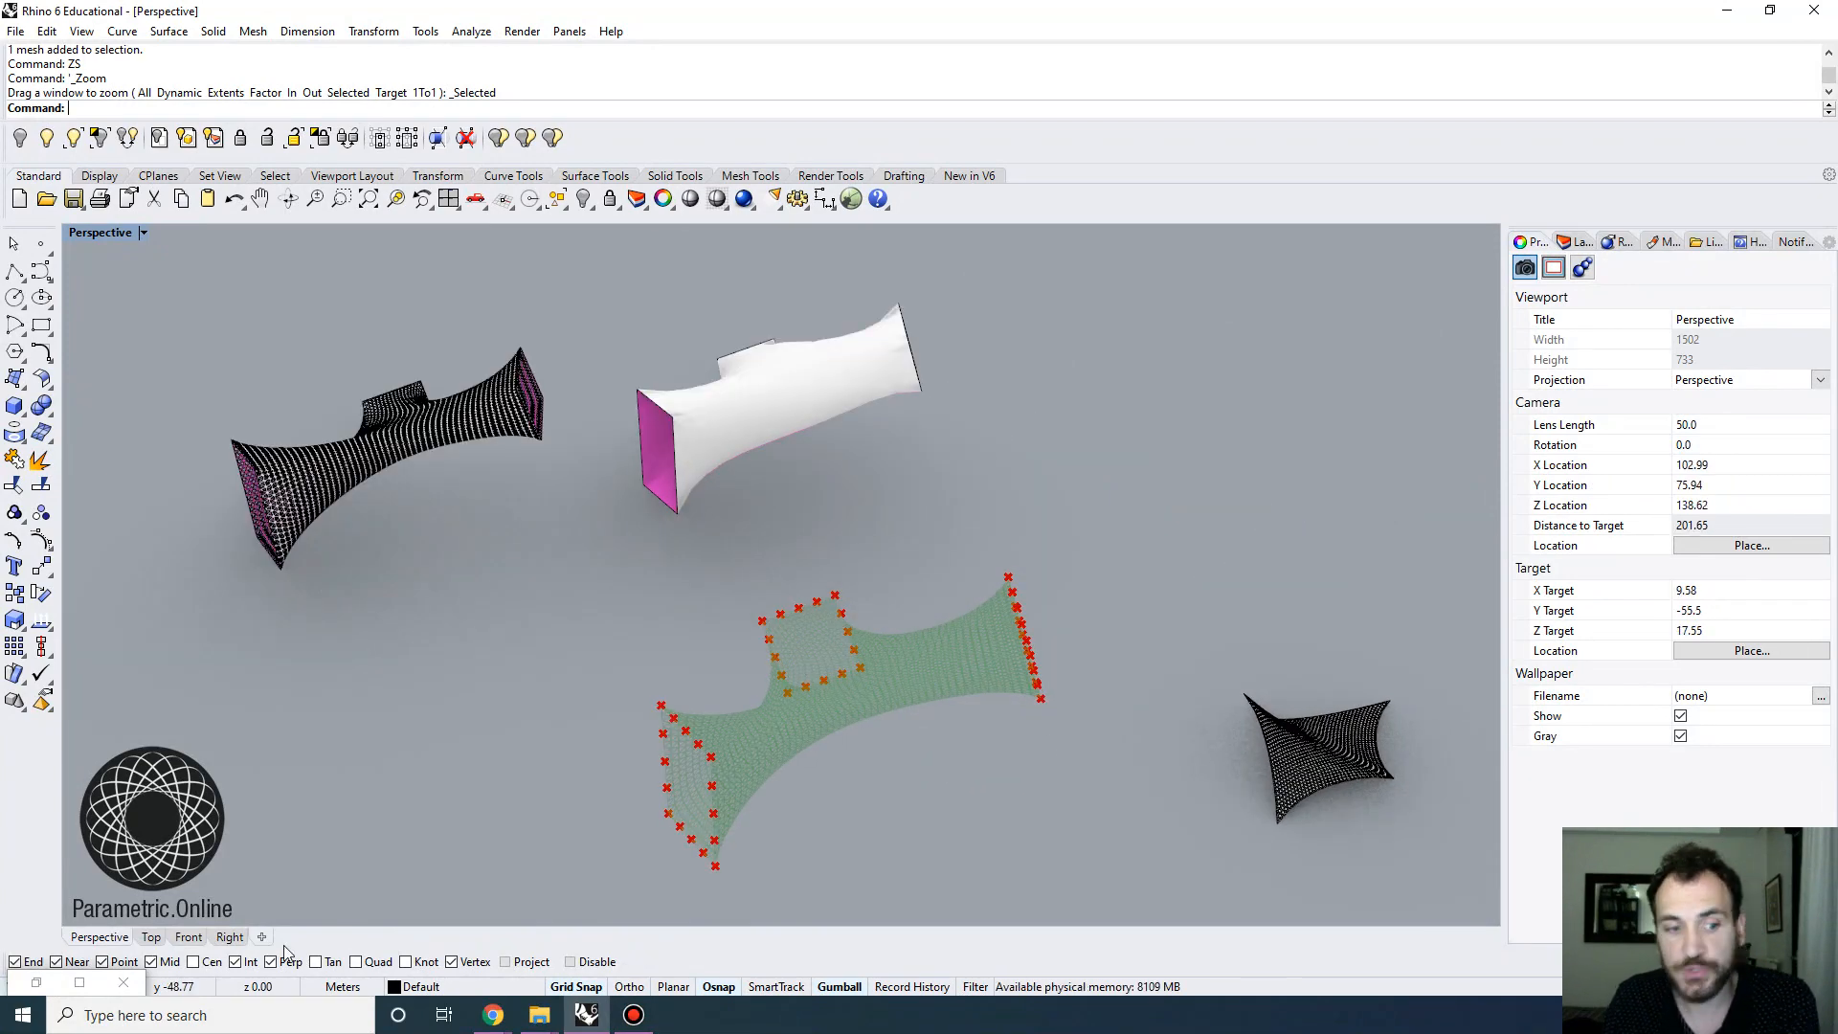
Restore the Grasshopper window and review both relaxation definitions alongside the meshes in the Perspective viewport
click(36, 985)
right_drag(1075, 370, 1355, 487)
scroll(1340, 484, down, 6)
right_drag(1263, 421, 1350, 481)
scroll(1339, 498, up, 5)
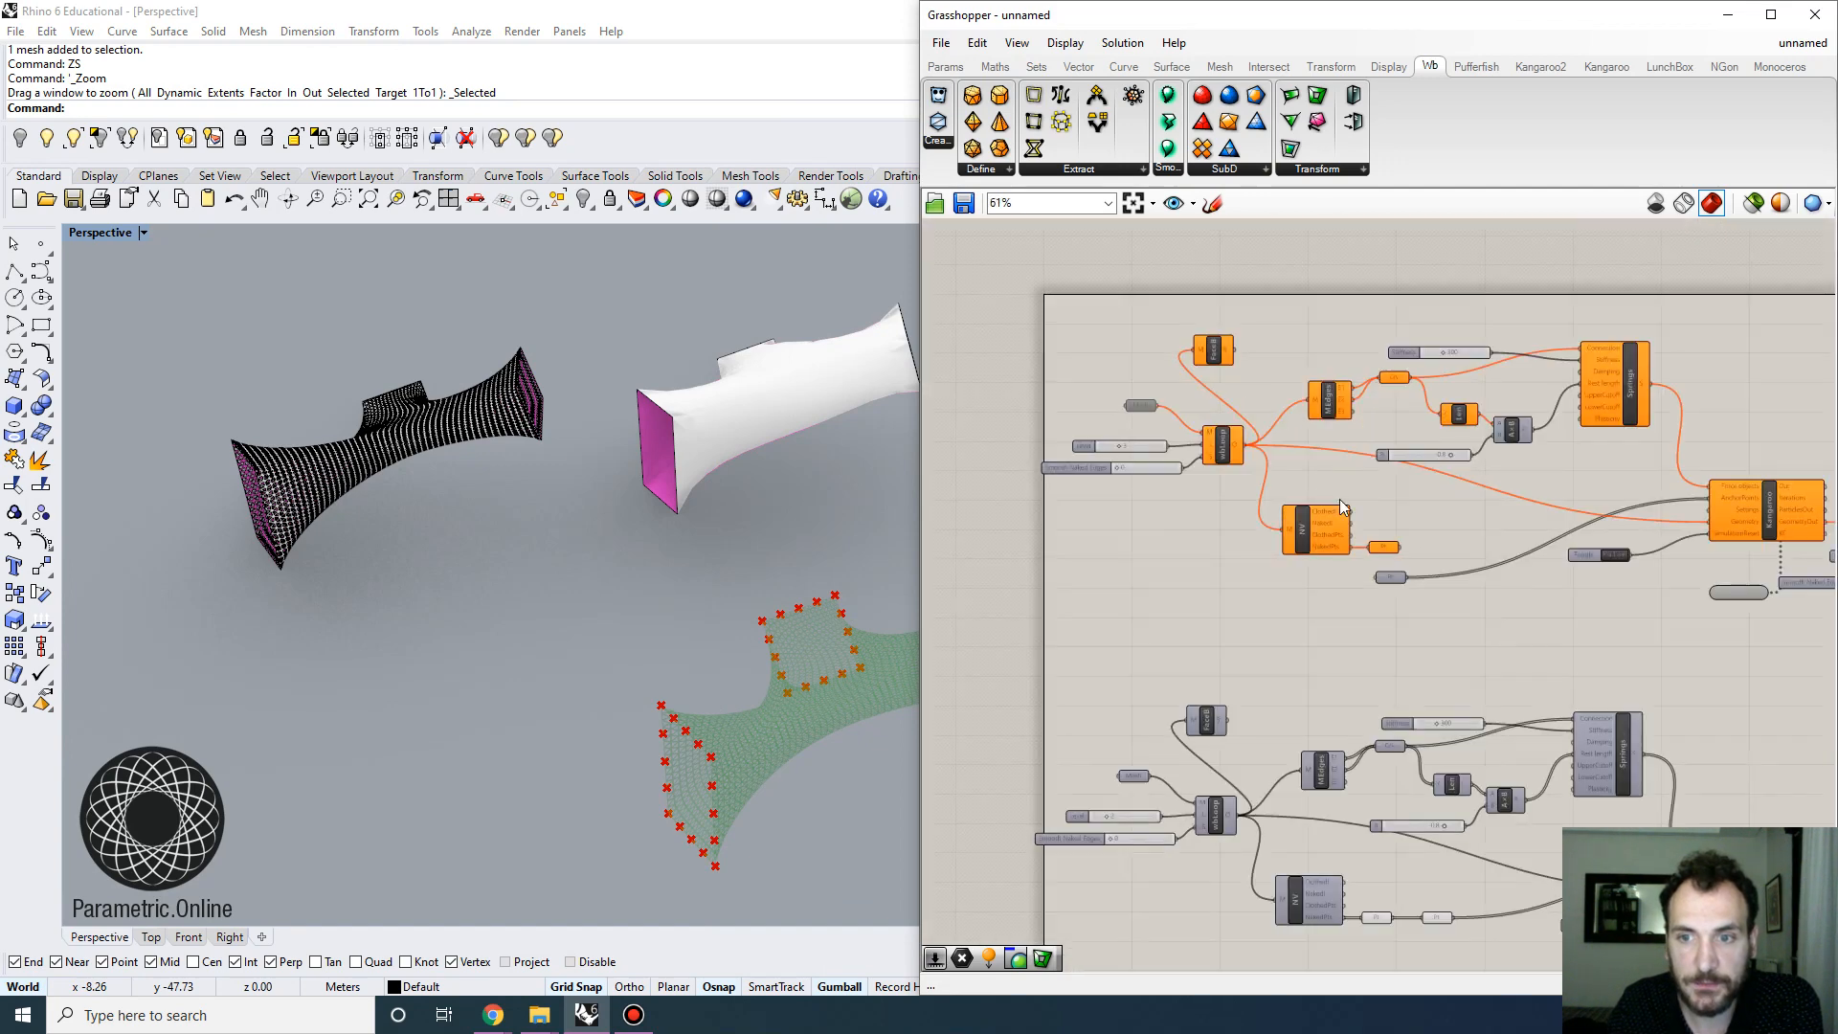
scroll(566, 494, down, 8)
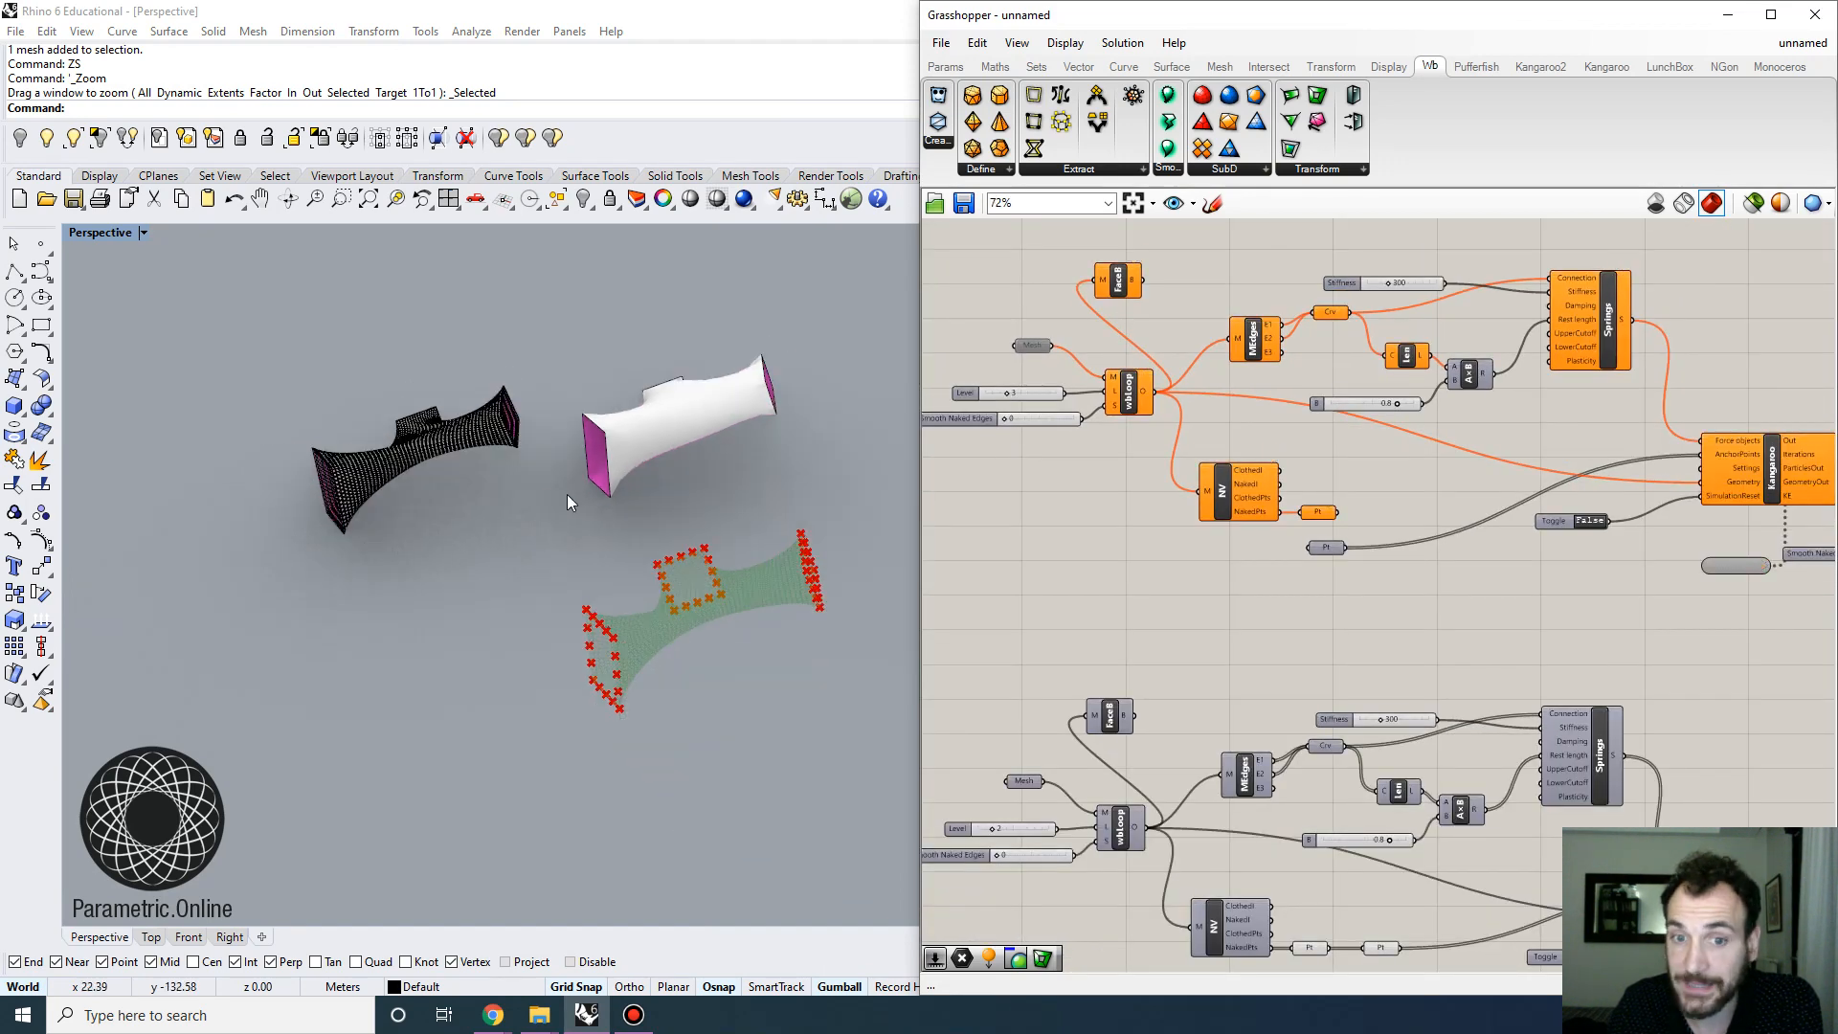
scroll(850, 572, up, 2)
scroll(849, 589, up, 2)
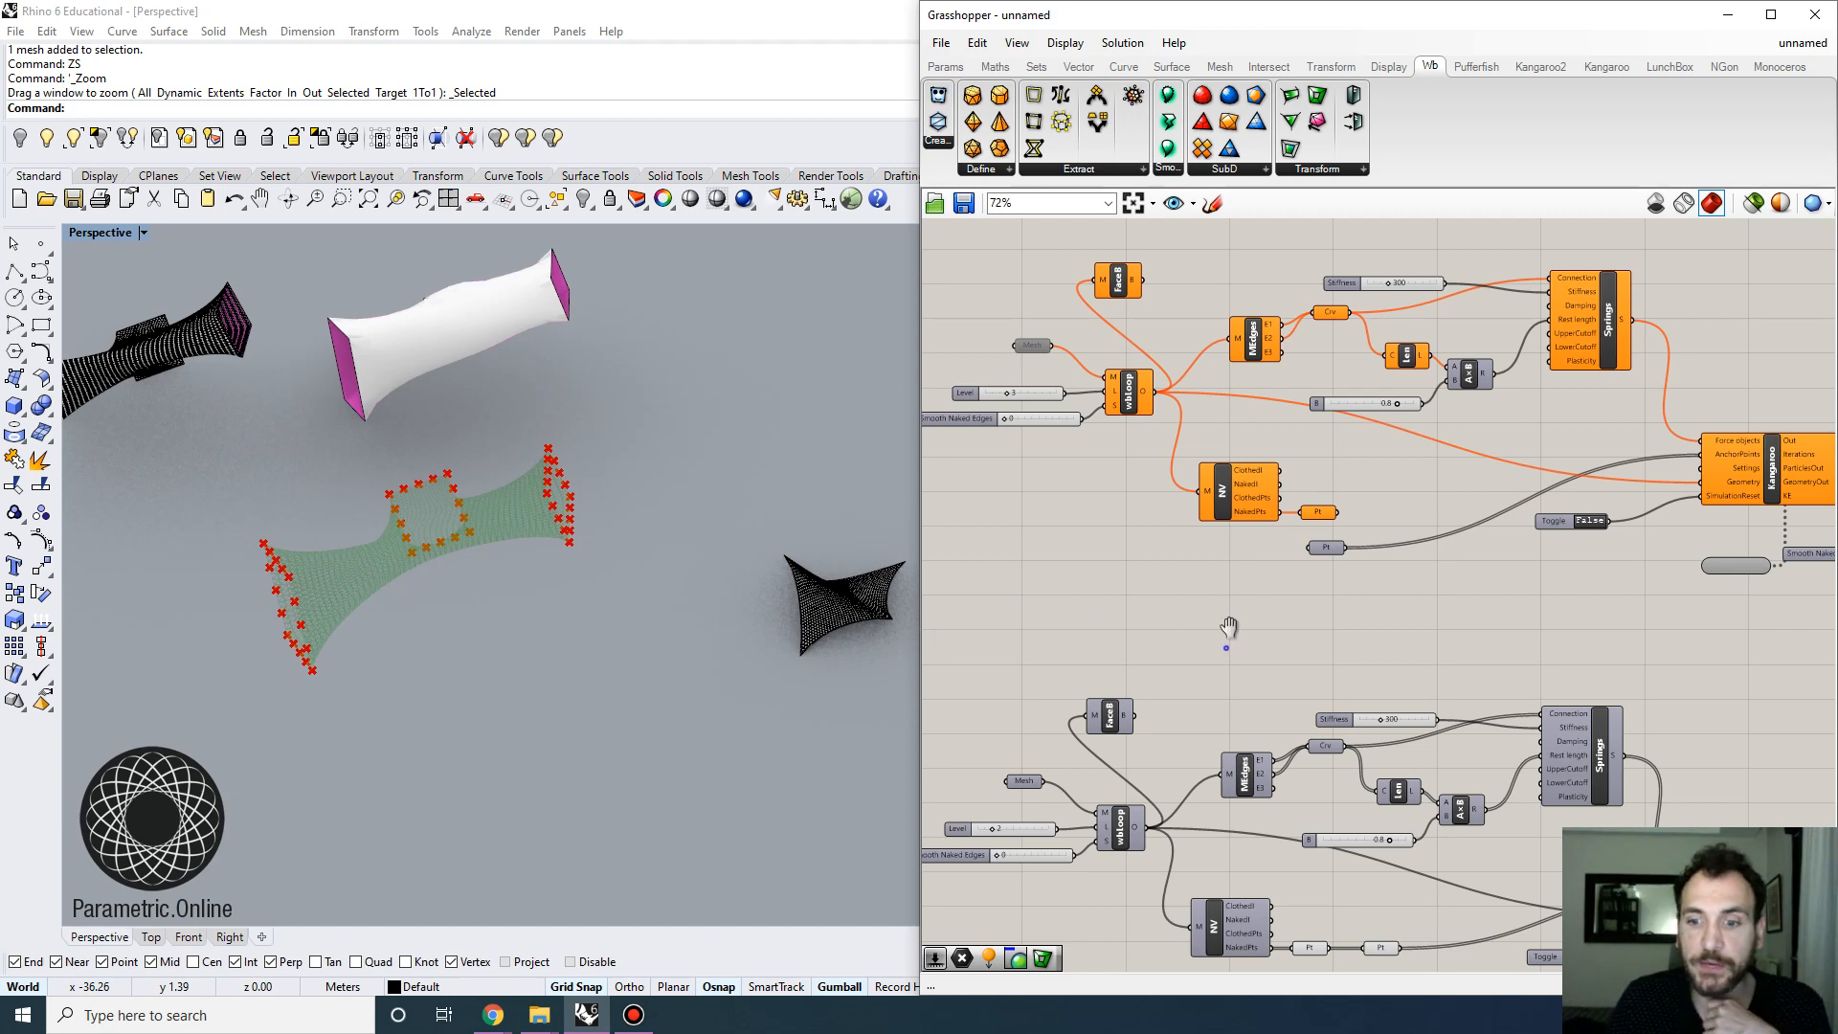
right_drag(1229, 628, 1265, 501)
right_drag(668, 513, 522, 517)
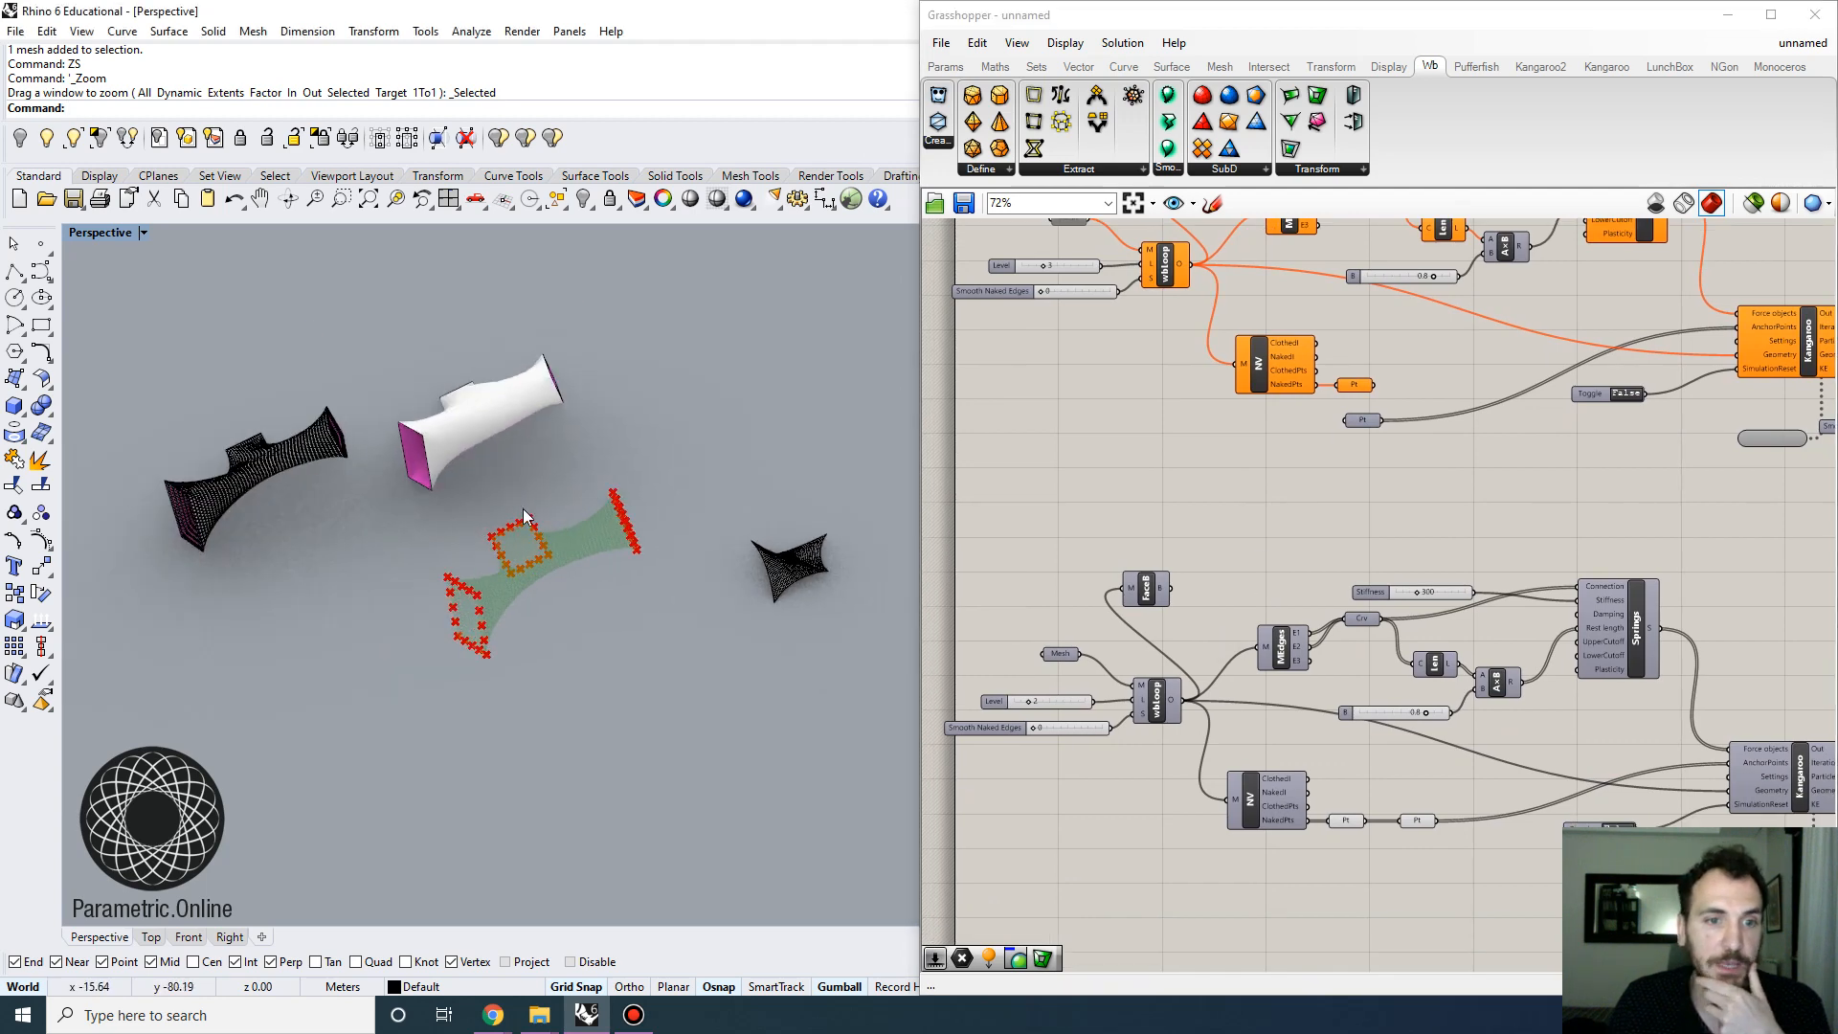
right_drag(452, 605, 508, 605)
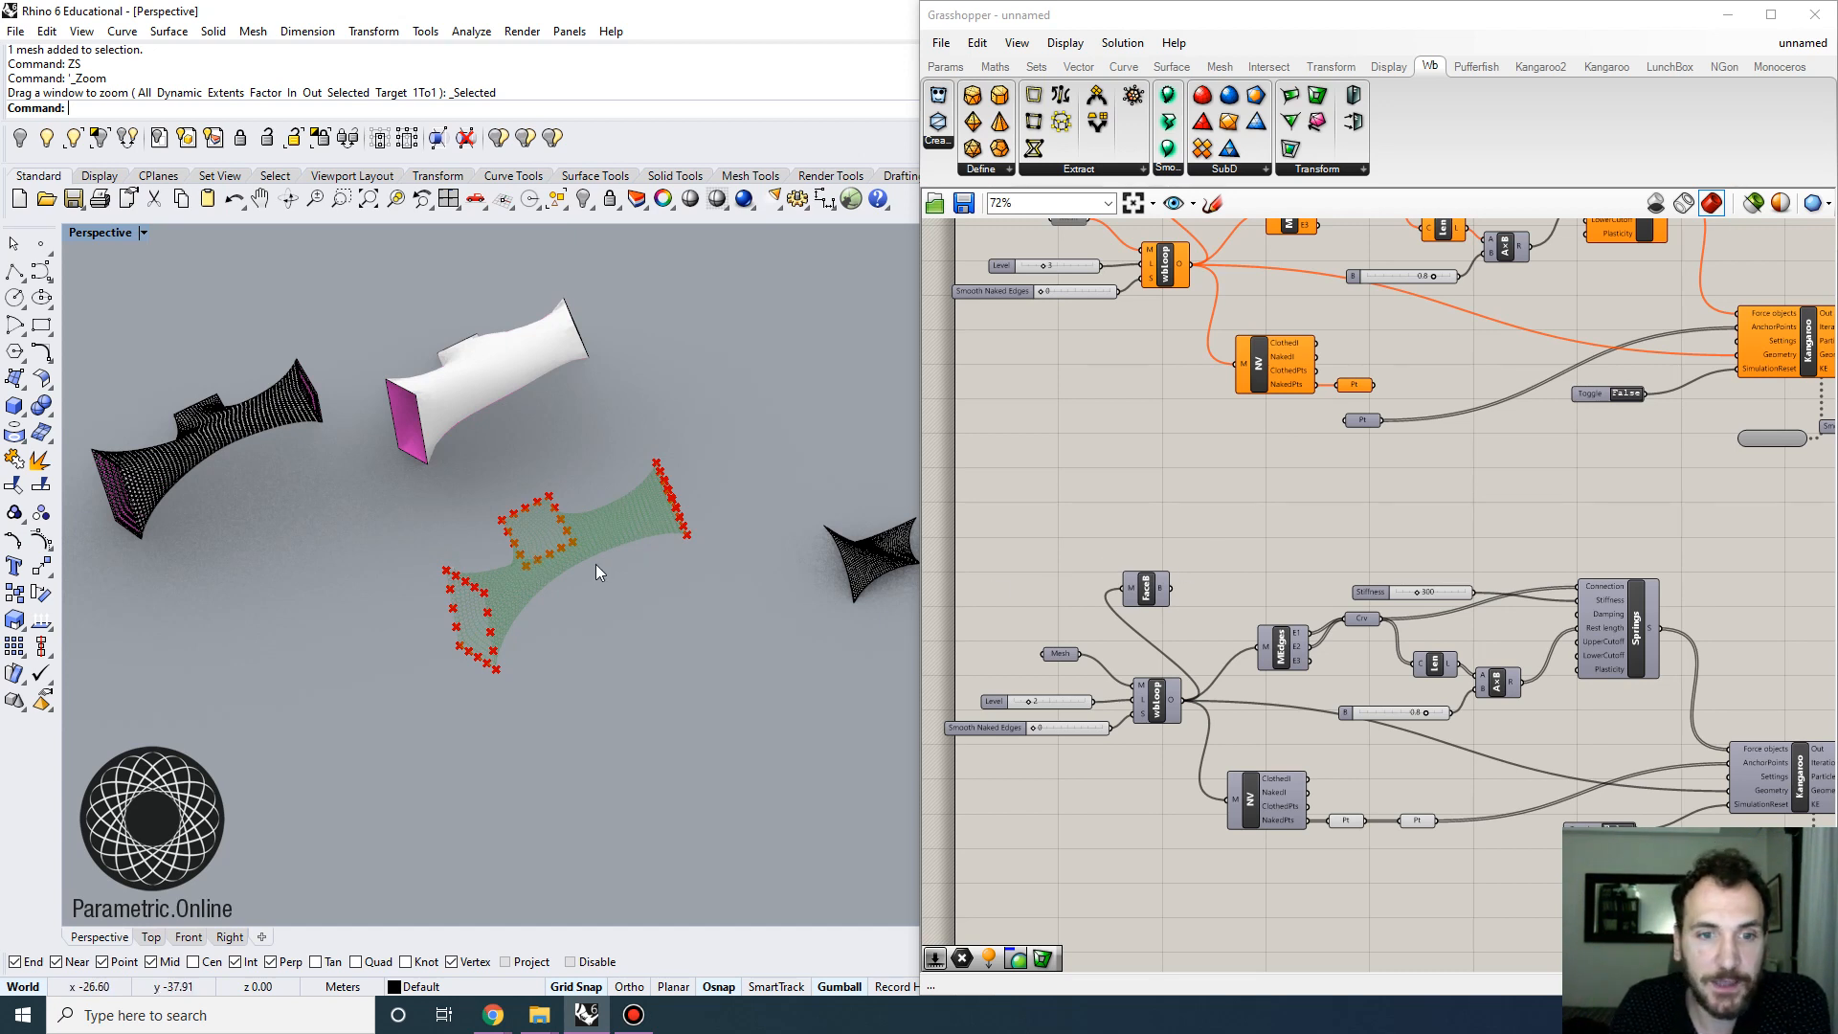
right_drag(595, 564, 862, 498)
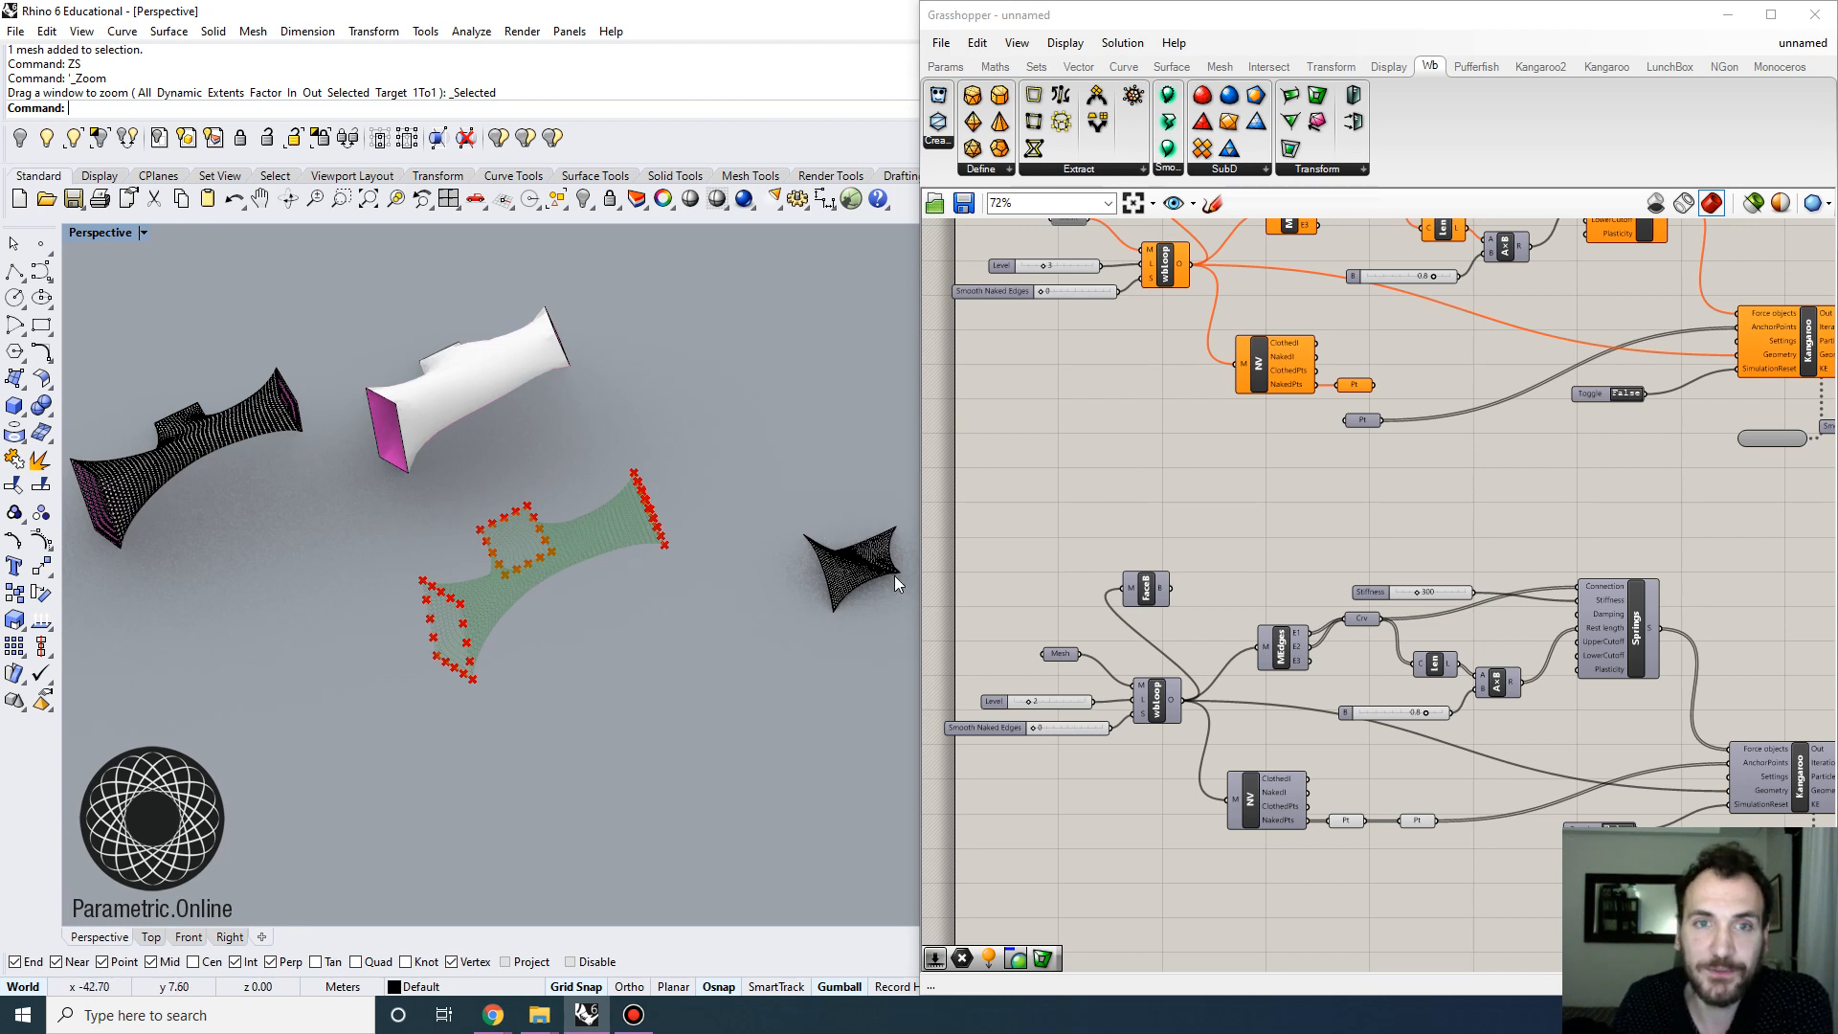
right_drag(685, 563, 760, 525)
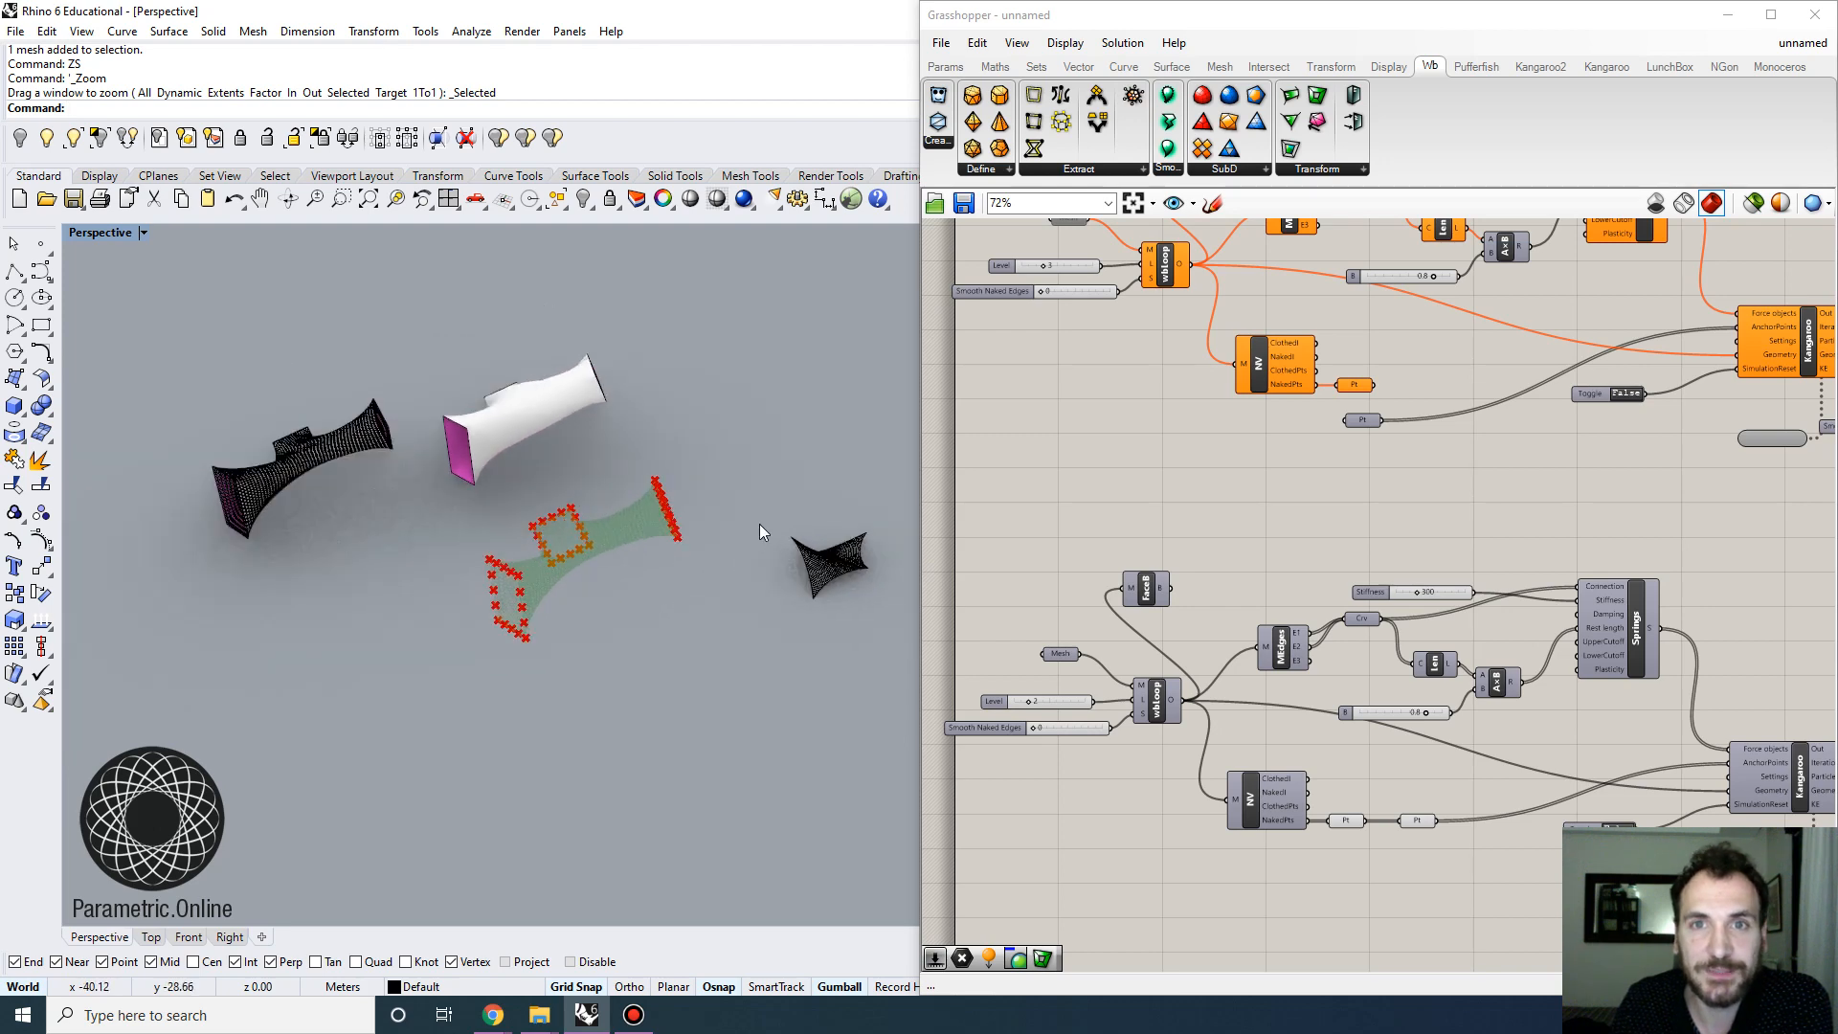